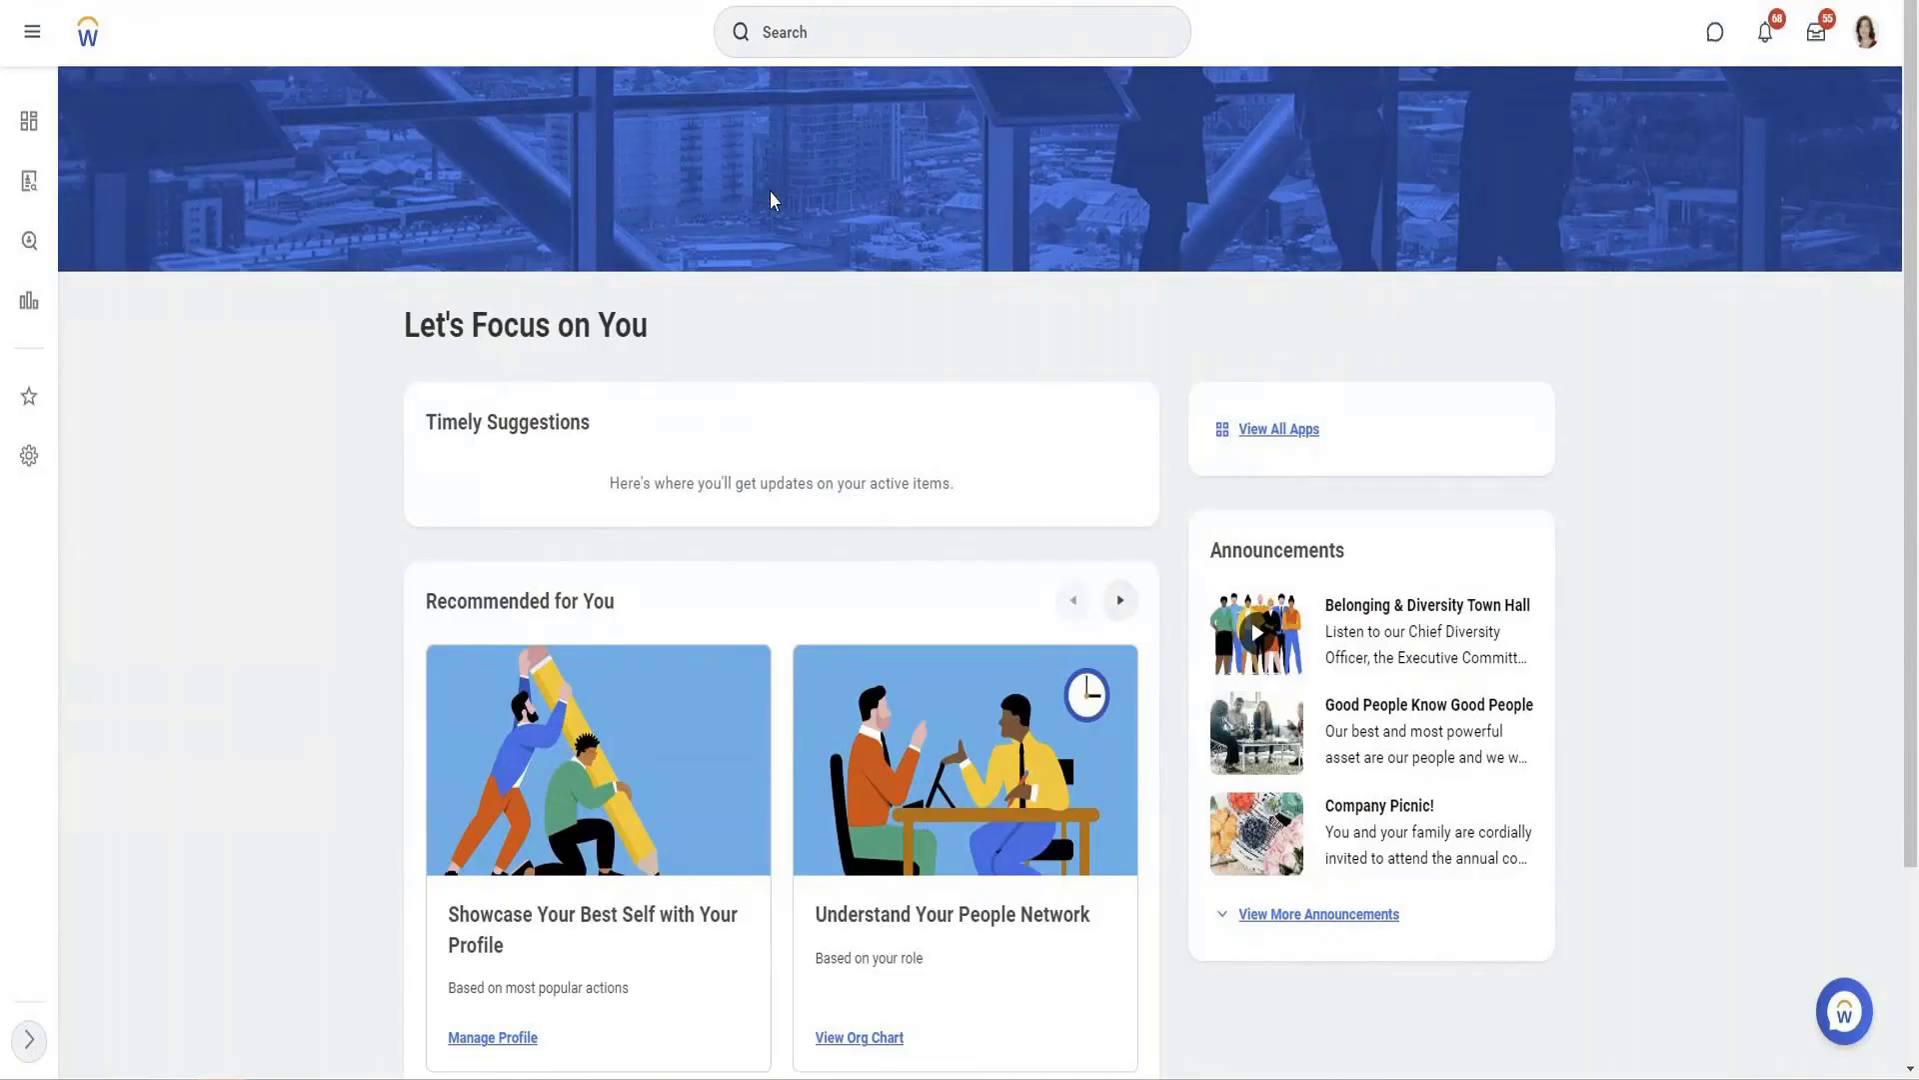
# Search for "Create Cust Report" and open the Create Custom Report task
pyautogui.click(862, 31)
pyautogui.write('Cre')
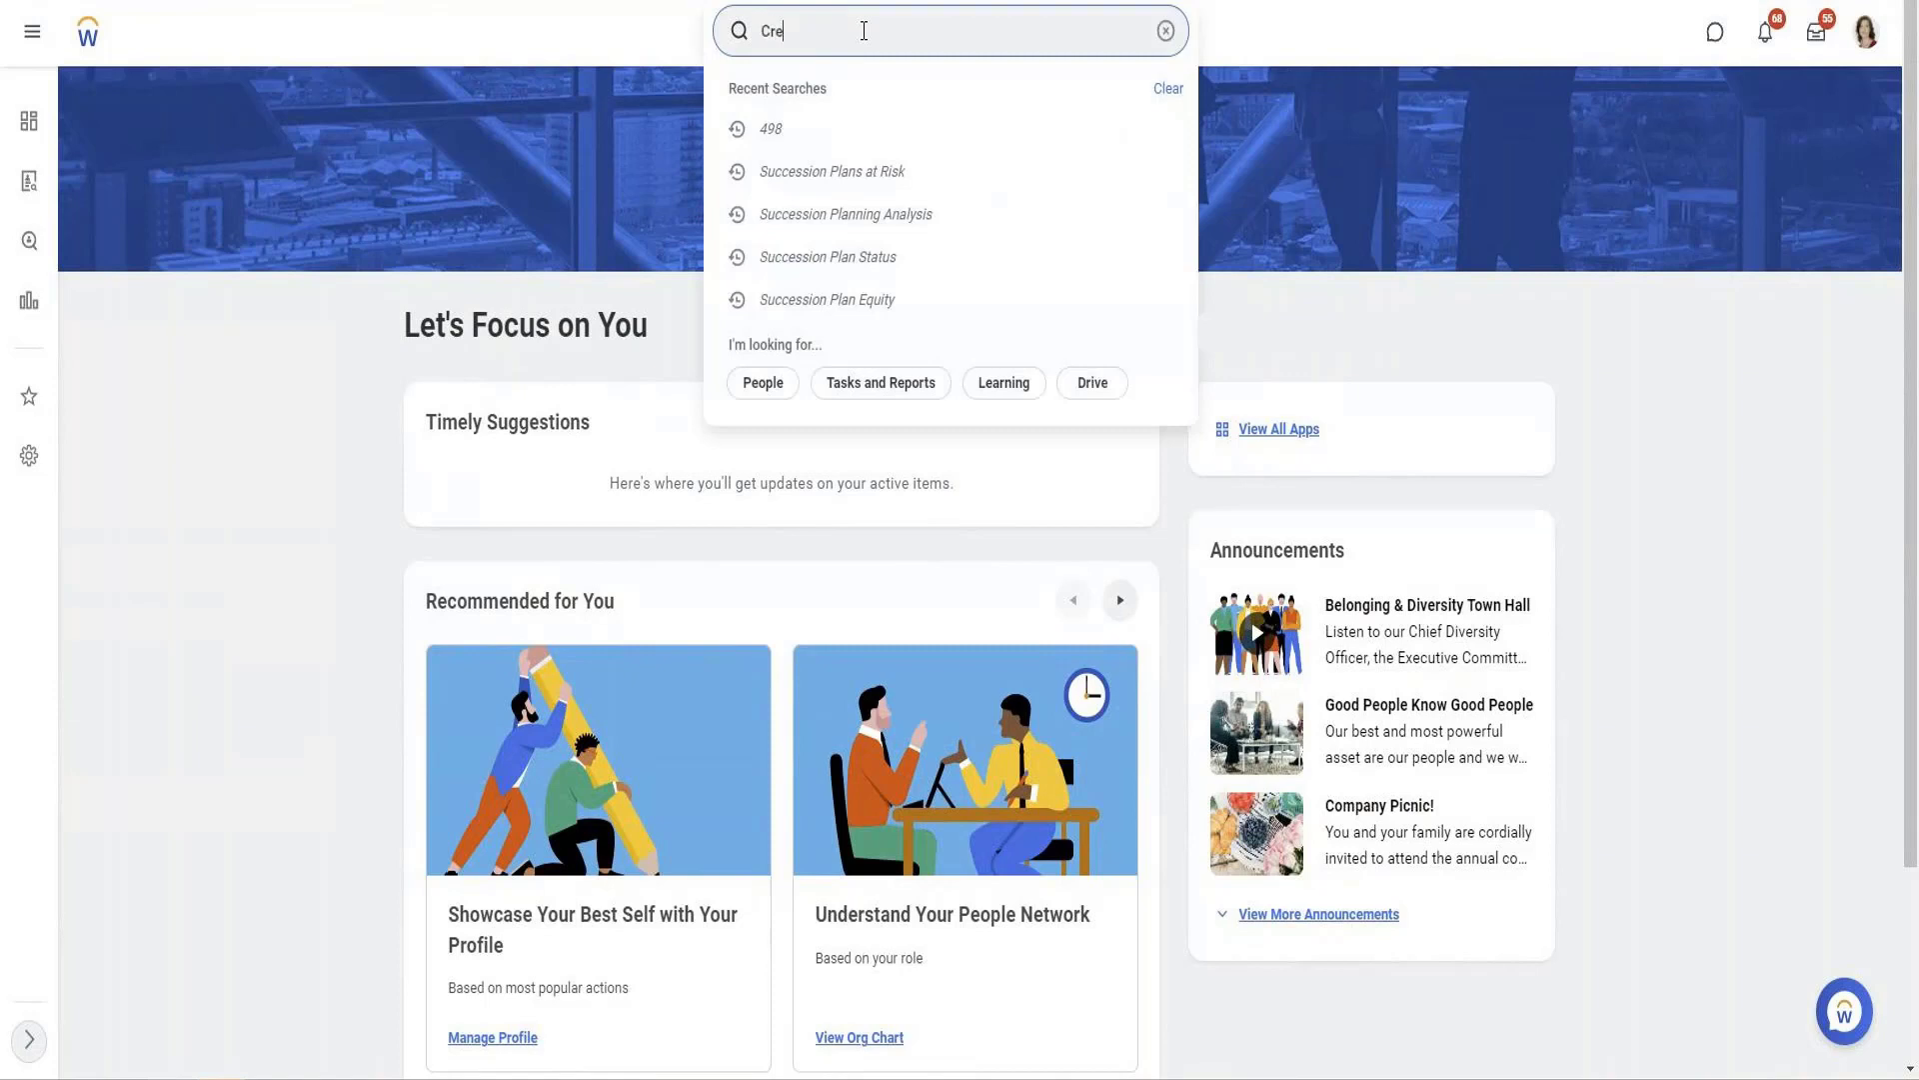
pyautogui.write('ate Cust R')
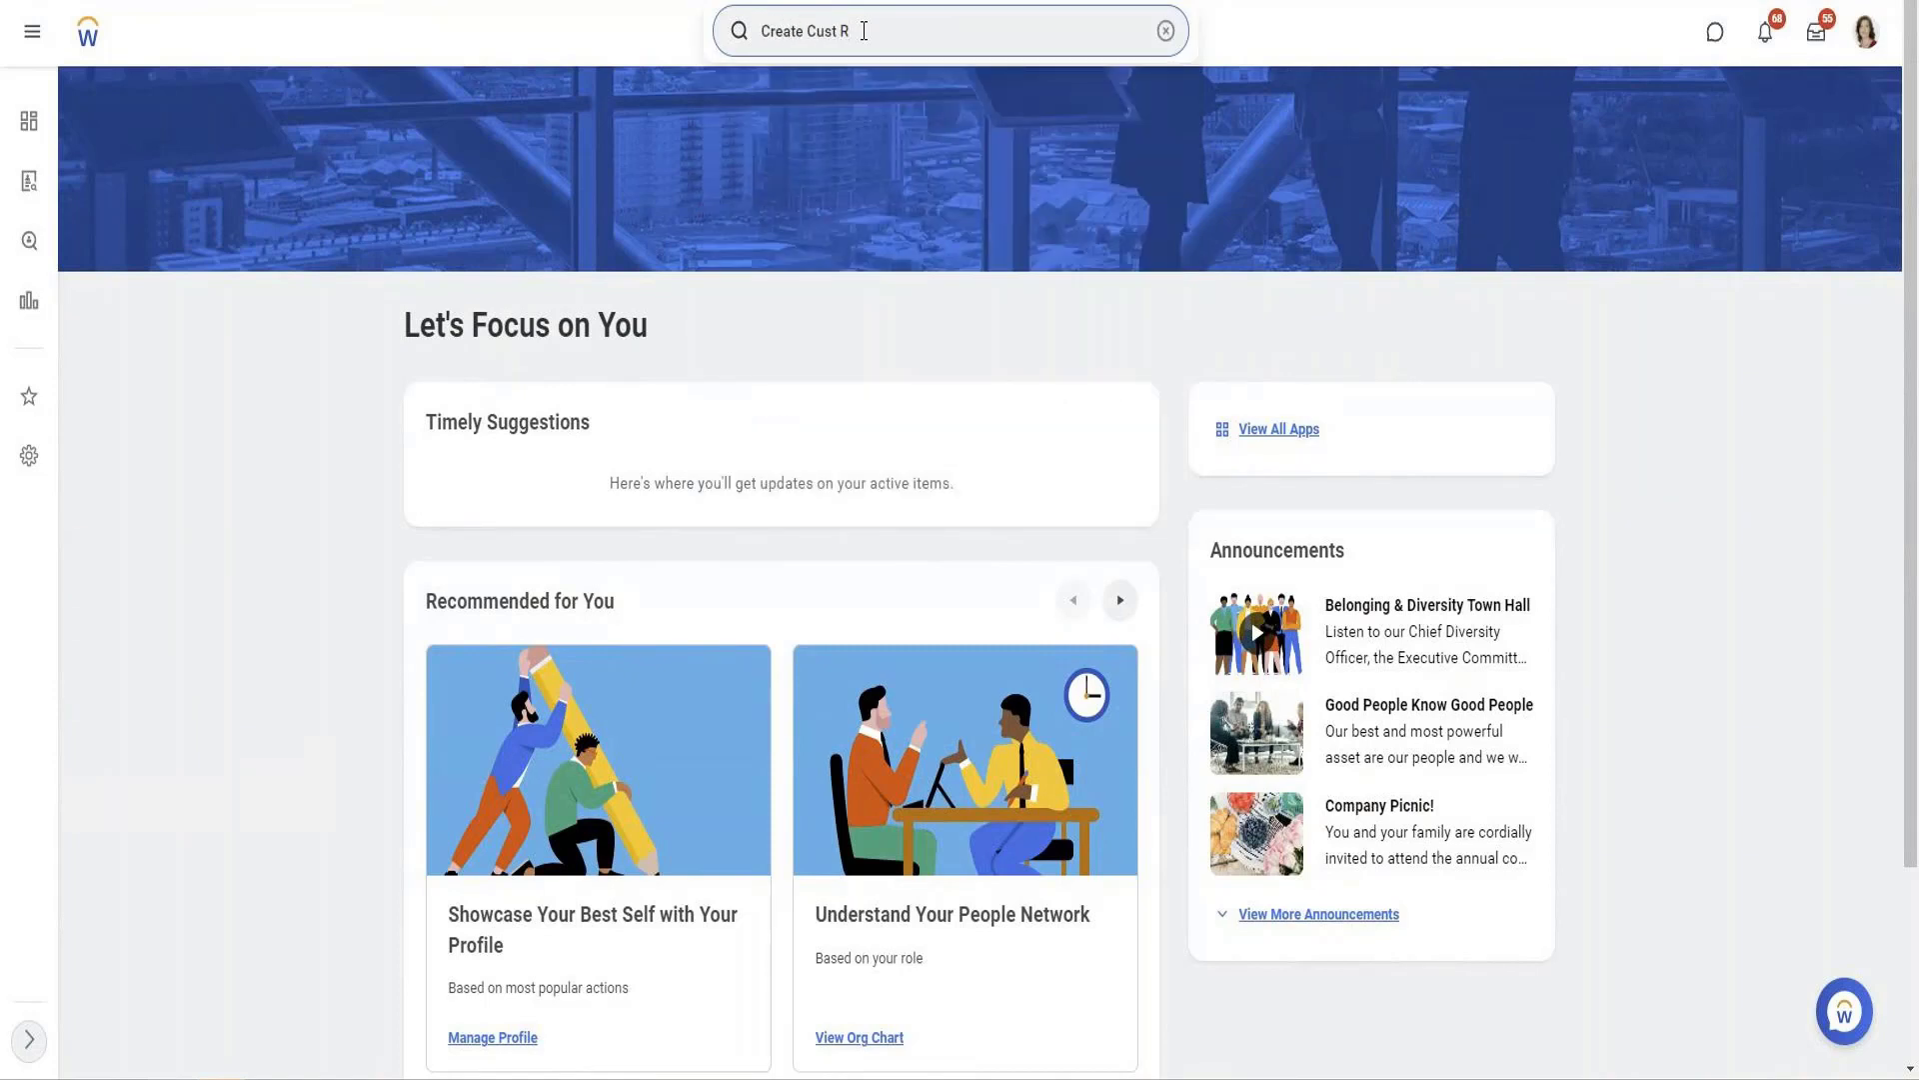
pyautogui.write('eport')
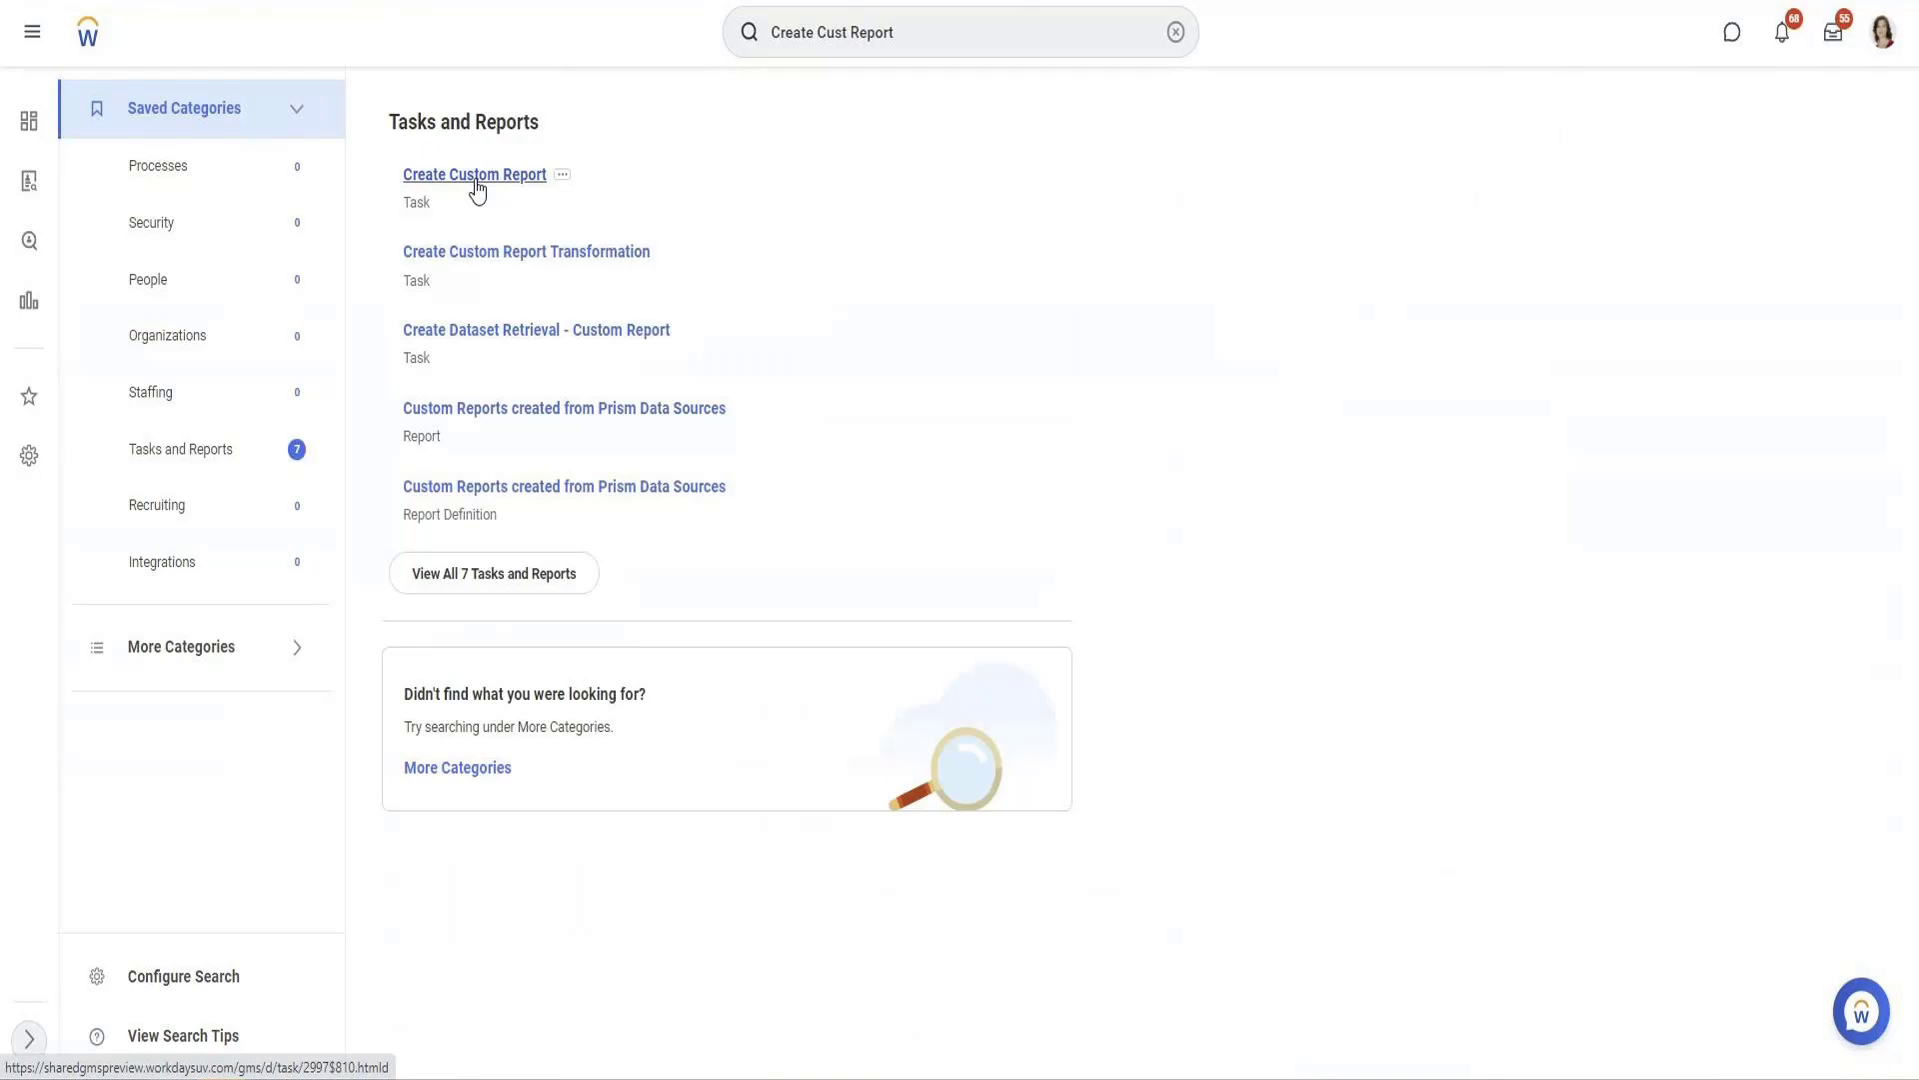
pyautogui.click(477, 190)
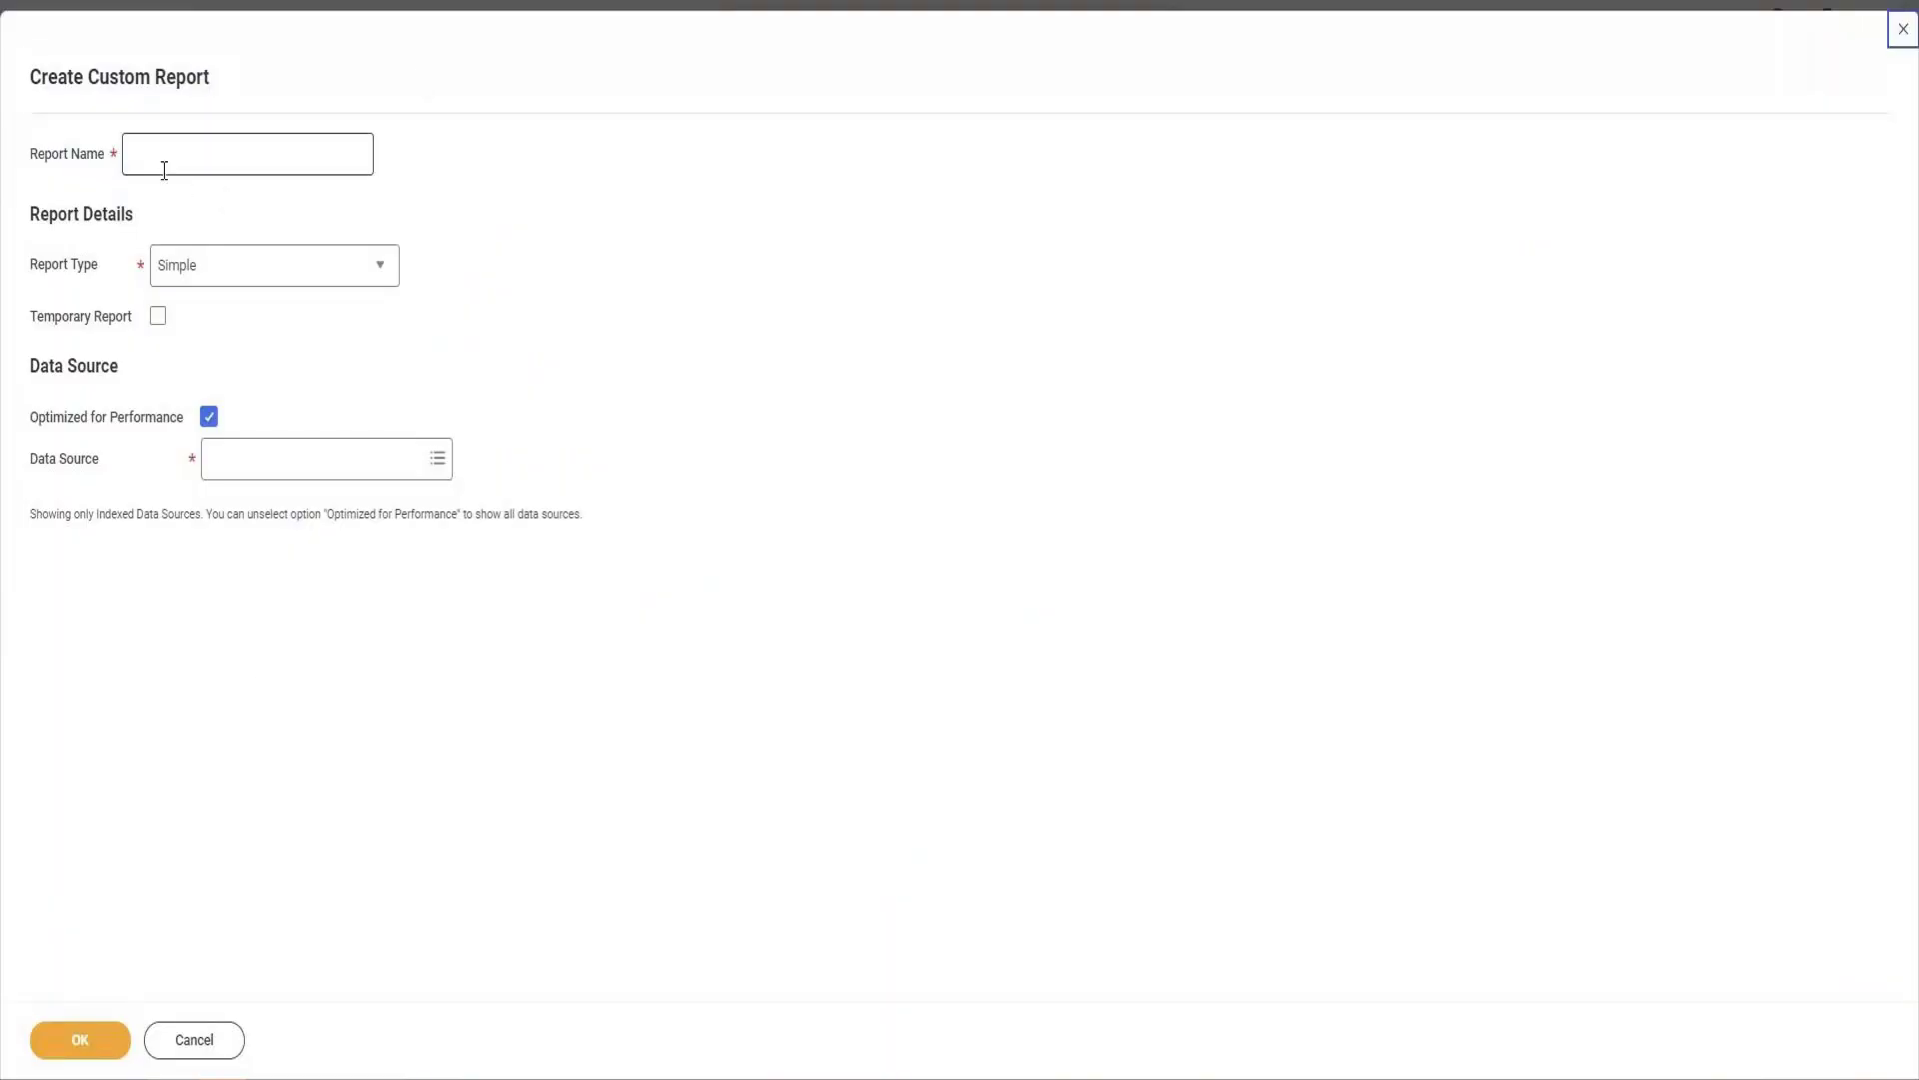
# Name the report "Active Employee Headcount", preceded by the author's short name in square brackets
pyautogui.click(163, 167)
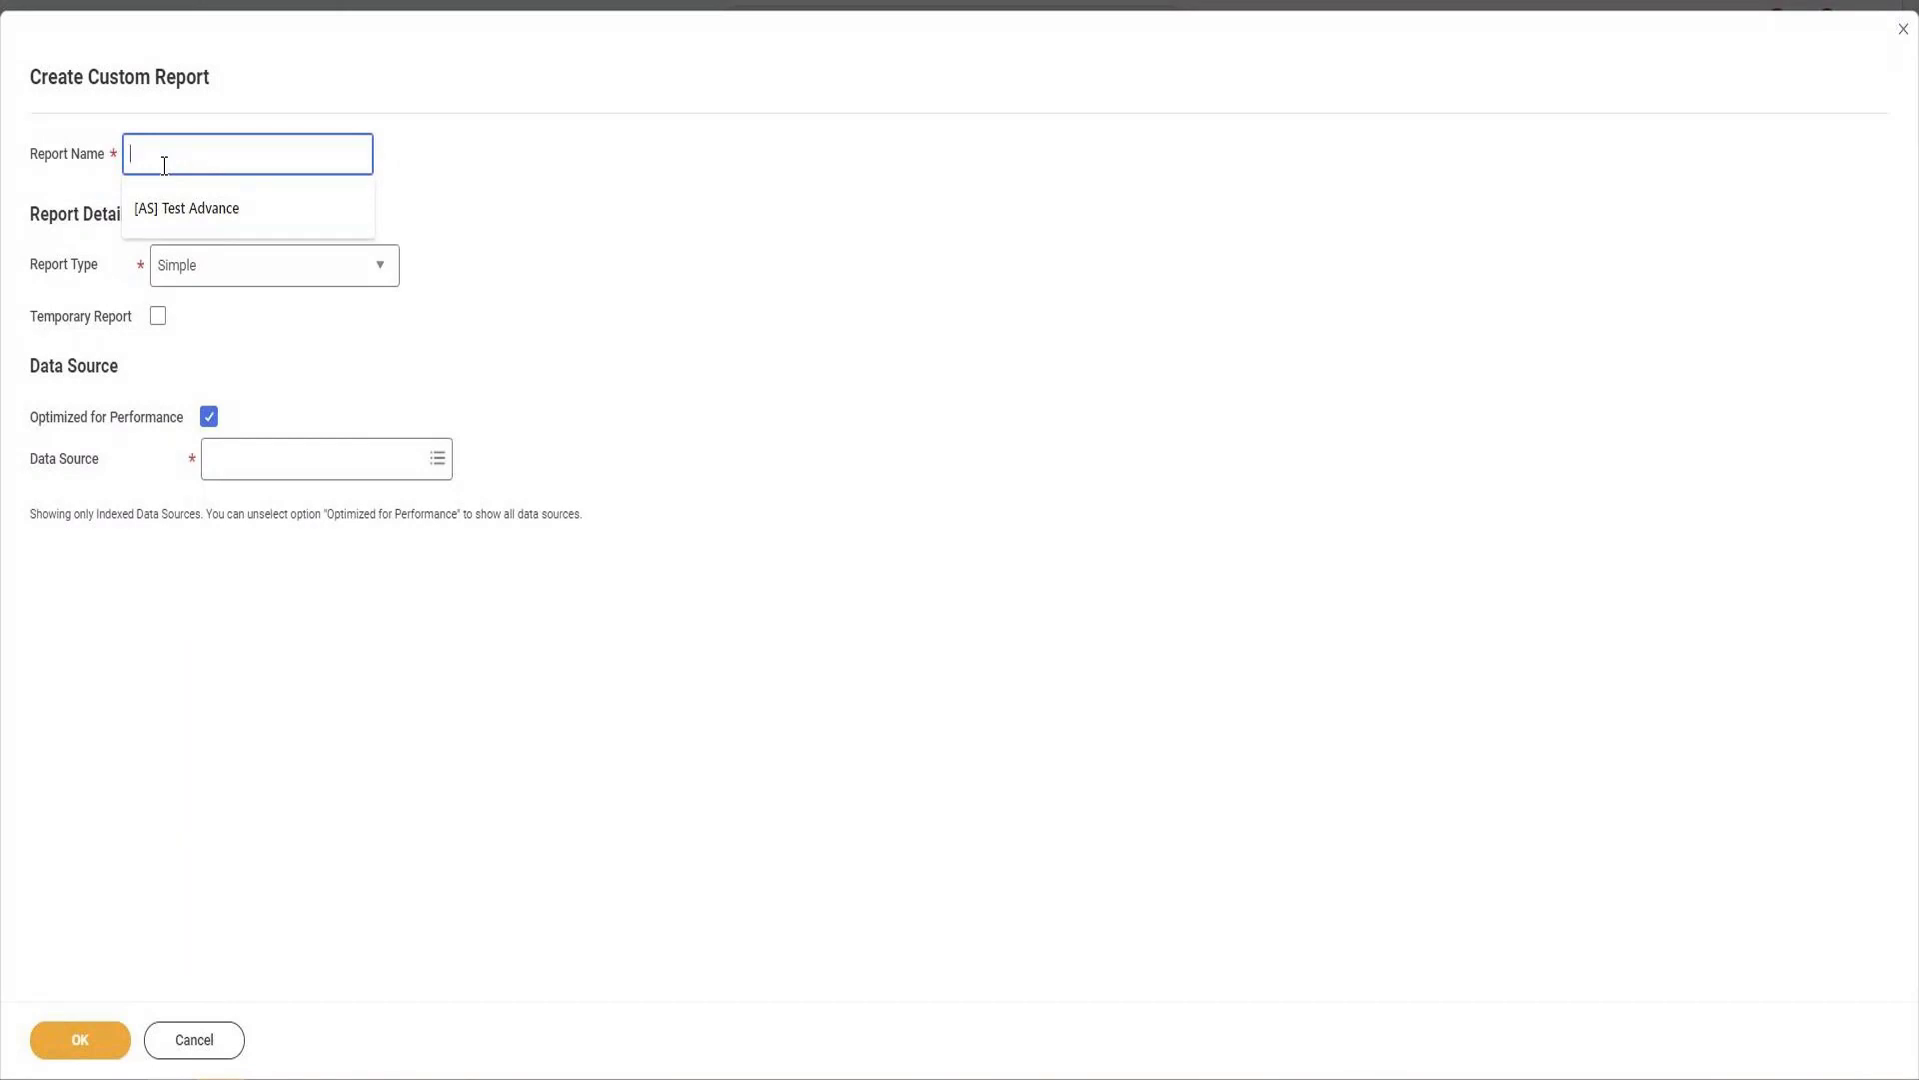
pyautogui.write('[VISH')
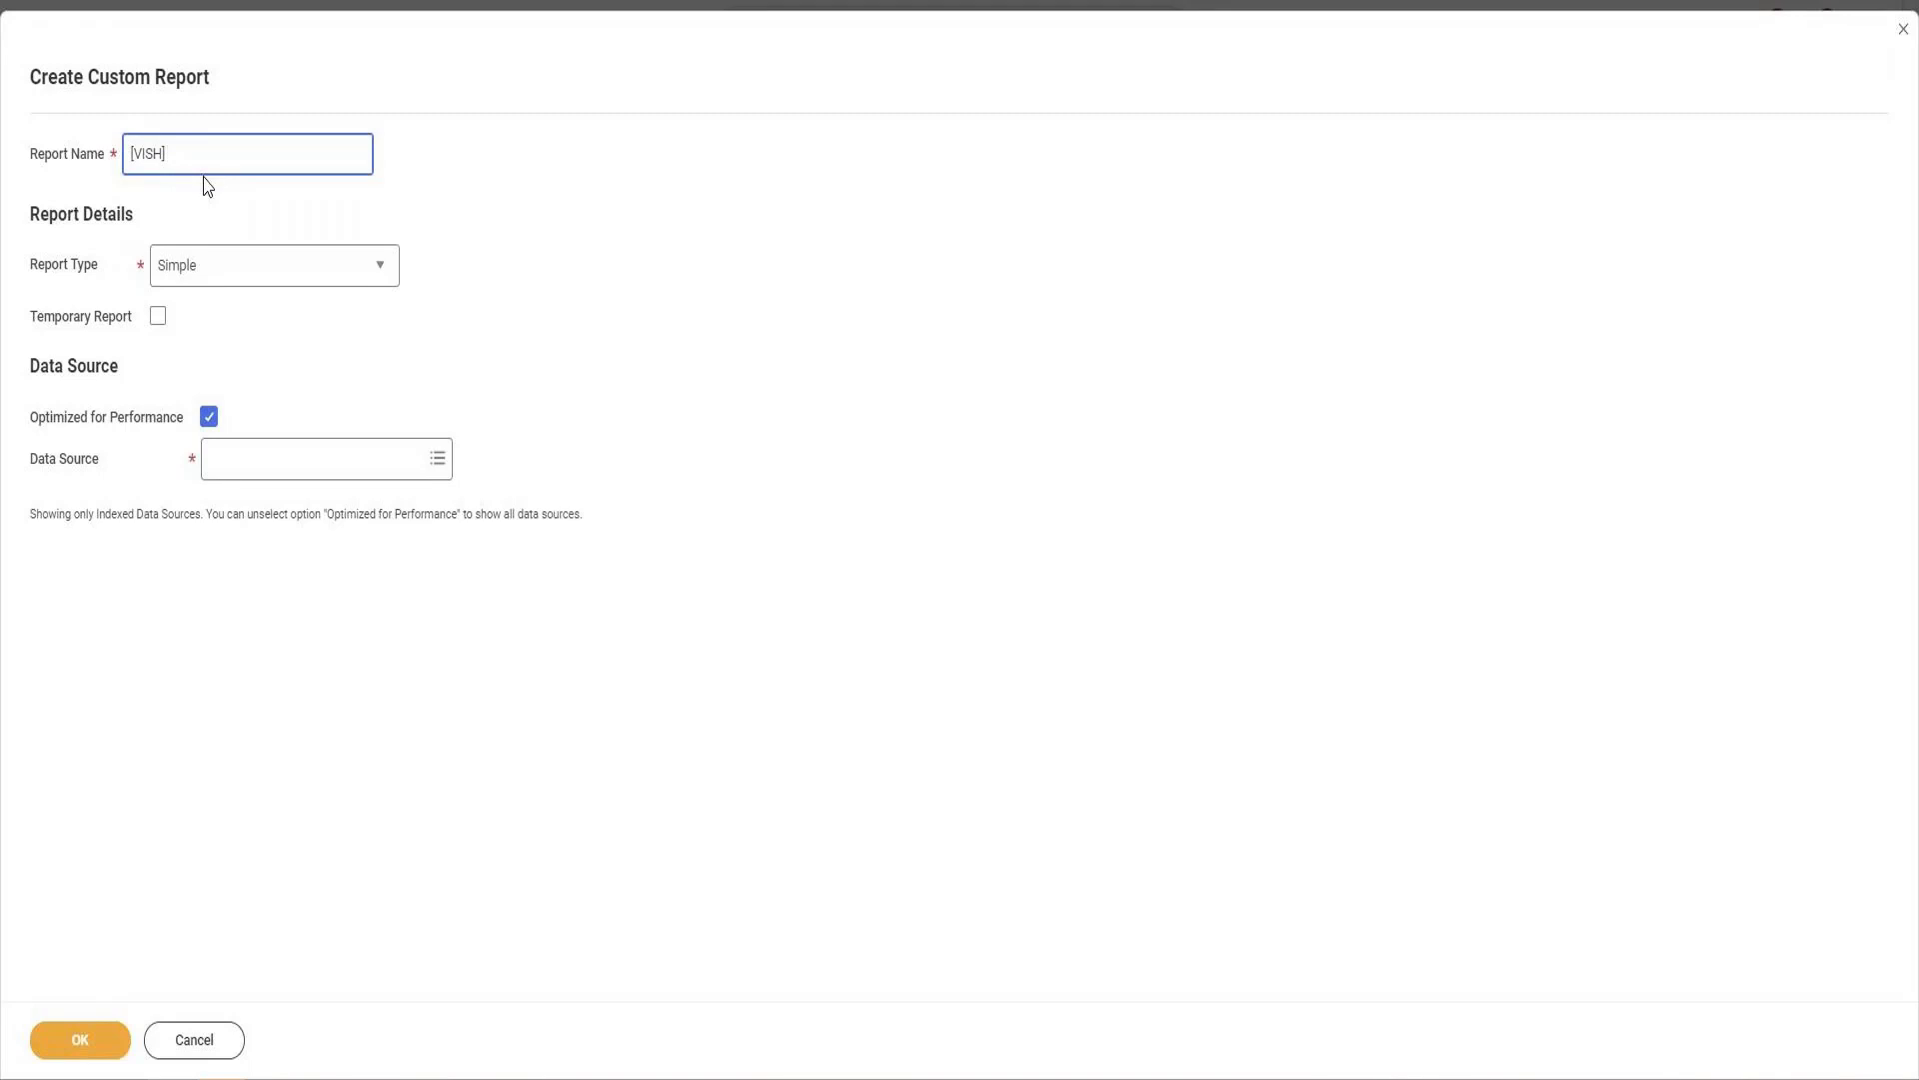
pyautogui.write('Worker')
pyautogui.hotkey('ctrl', 'shift', 'Left')
pyautogui.press('BackSpace')
pyautogui.write('Active Employee Headcount')
# Set the report type to Advanced and look at its Temporary Report and Enable As Web Service options
pyautogui.click(279, 283)
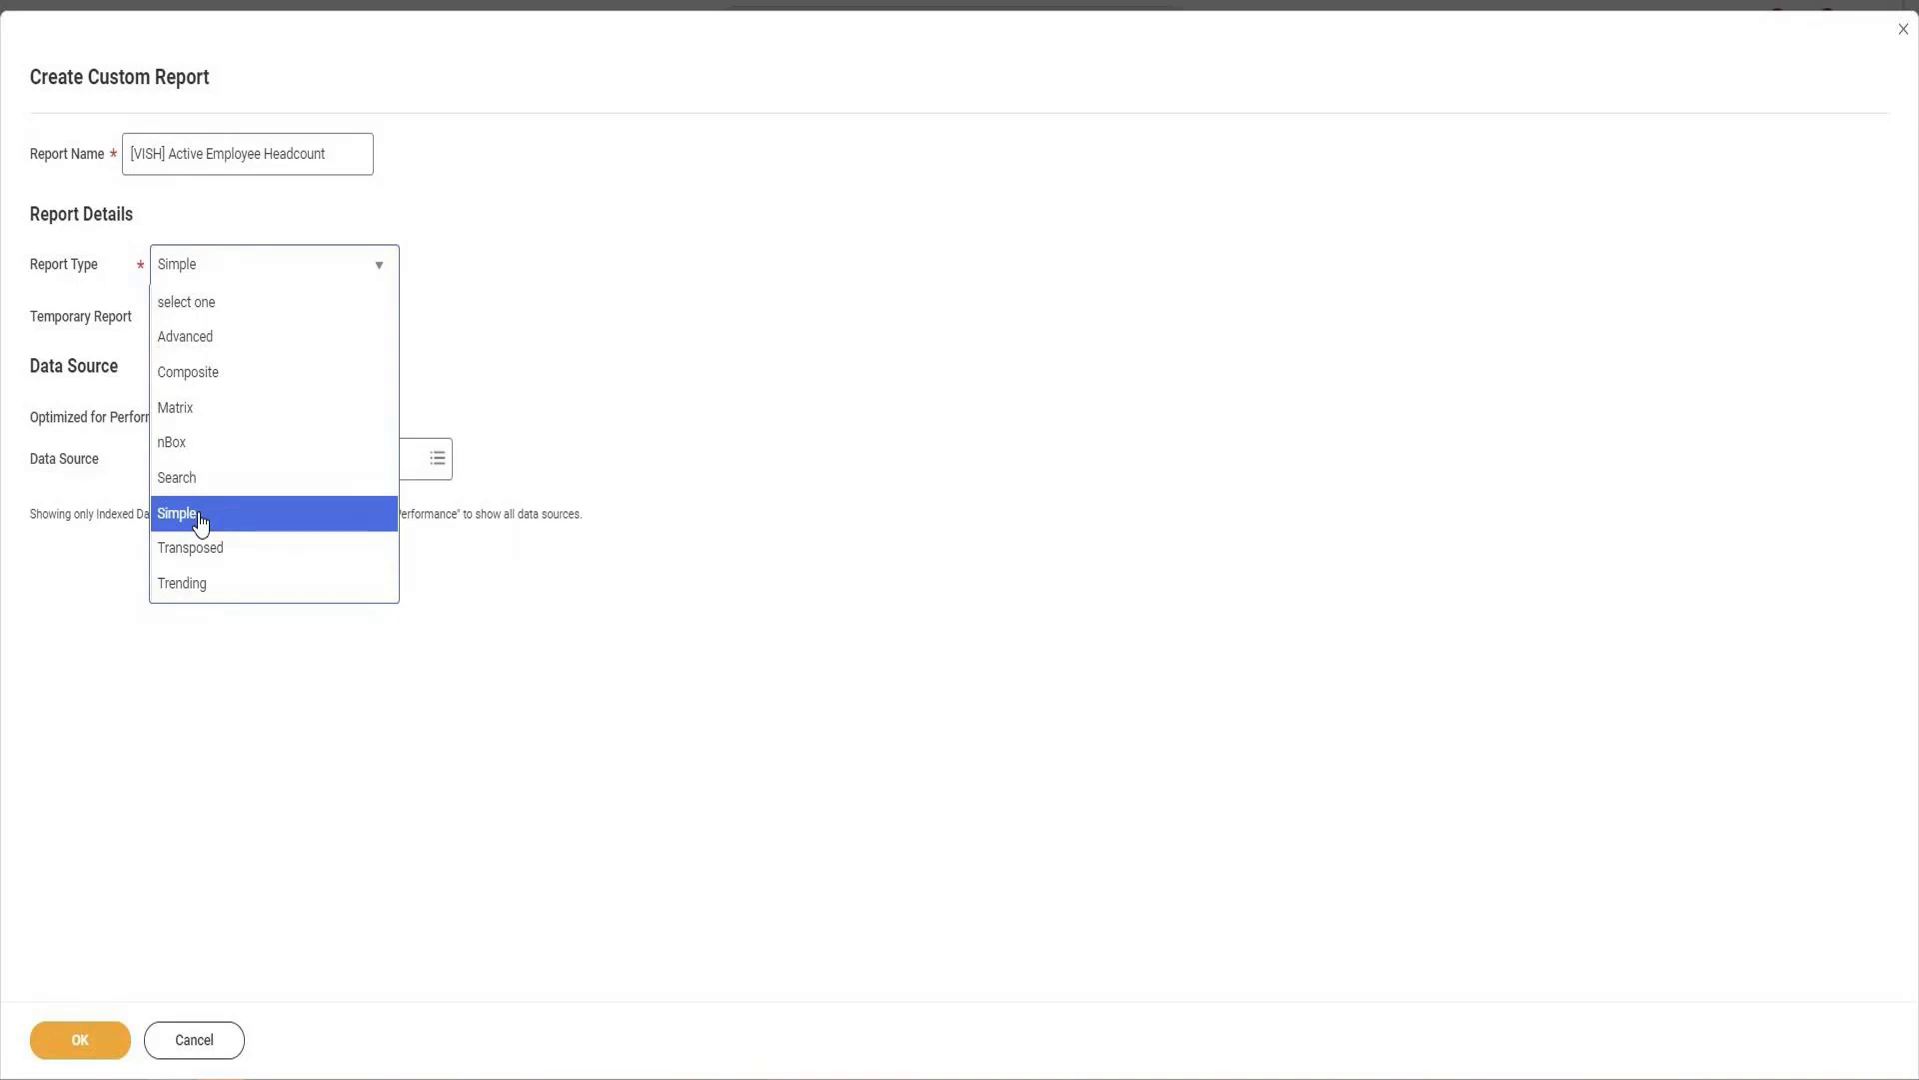
pyautogui.click(206, 336)
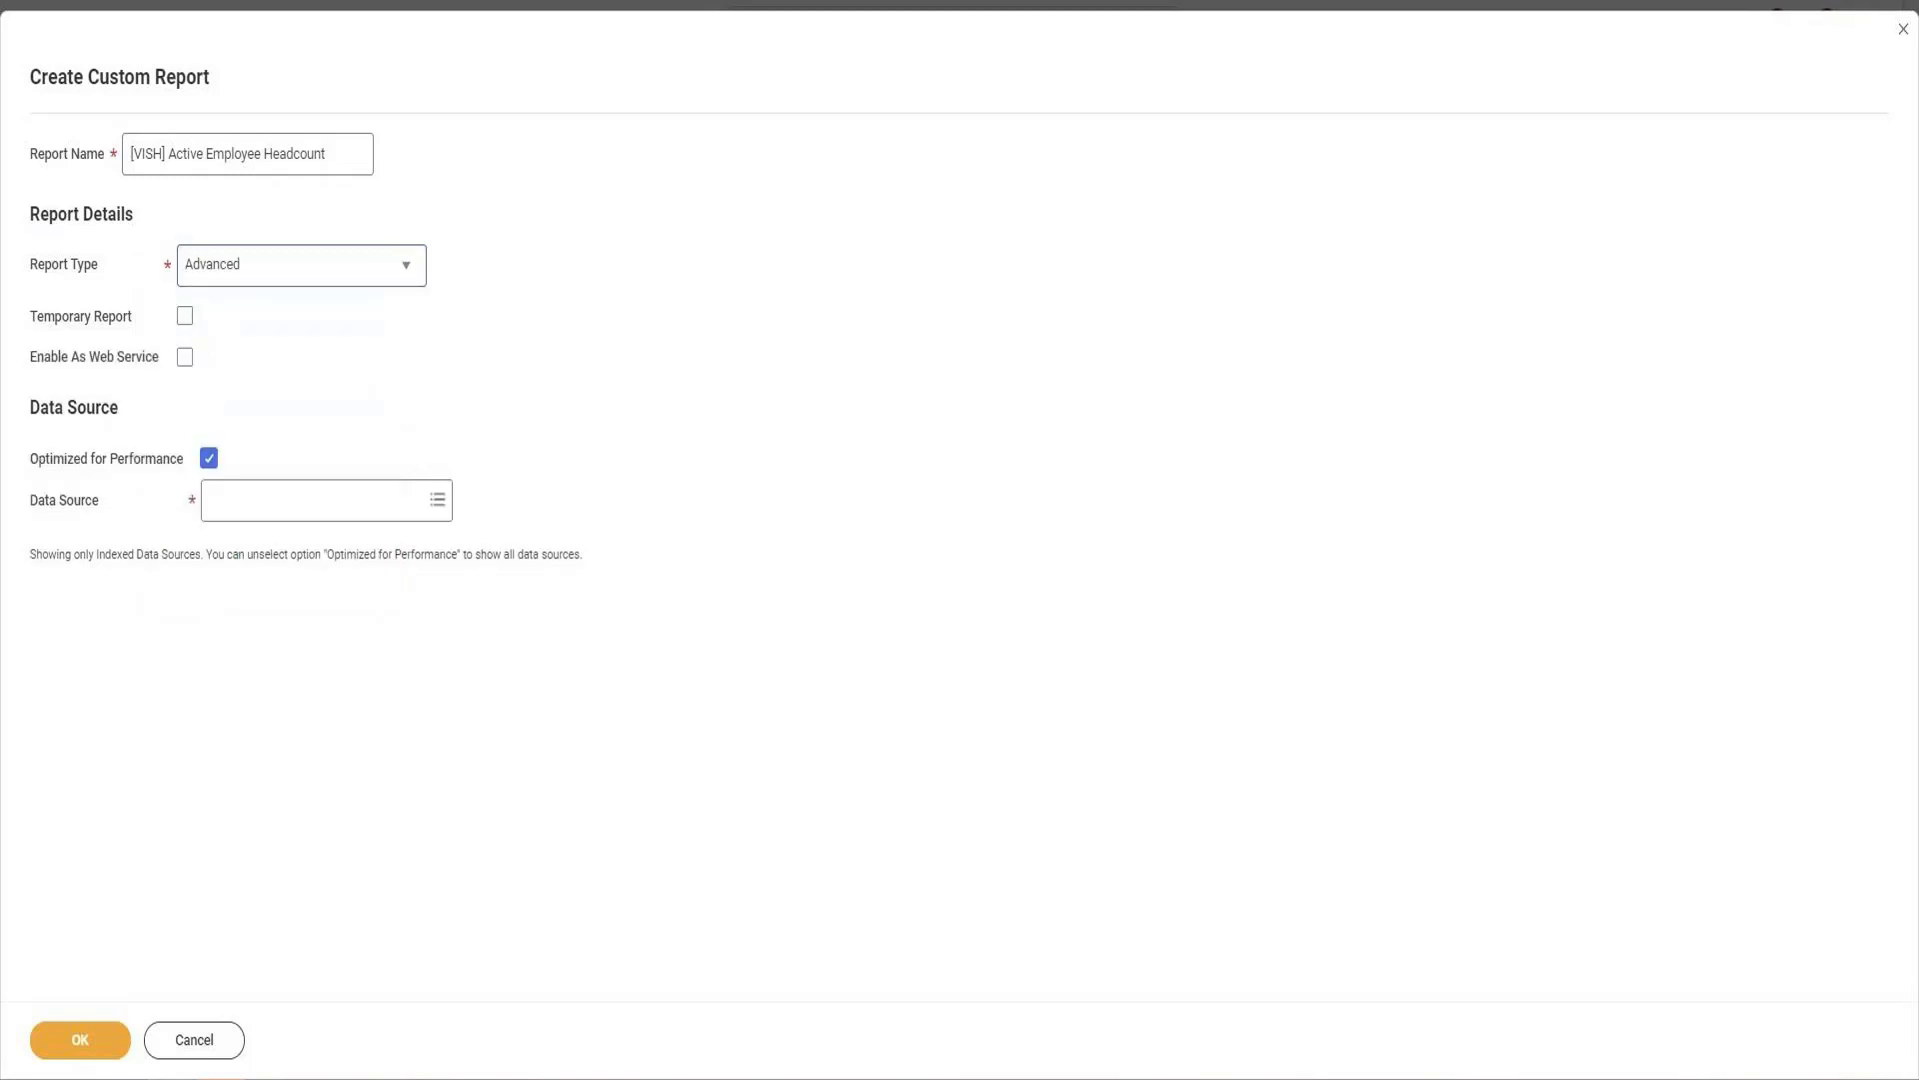
pyautogui.moveTo(24, 318); pyautogui.dragTo(163, 371)
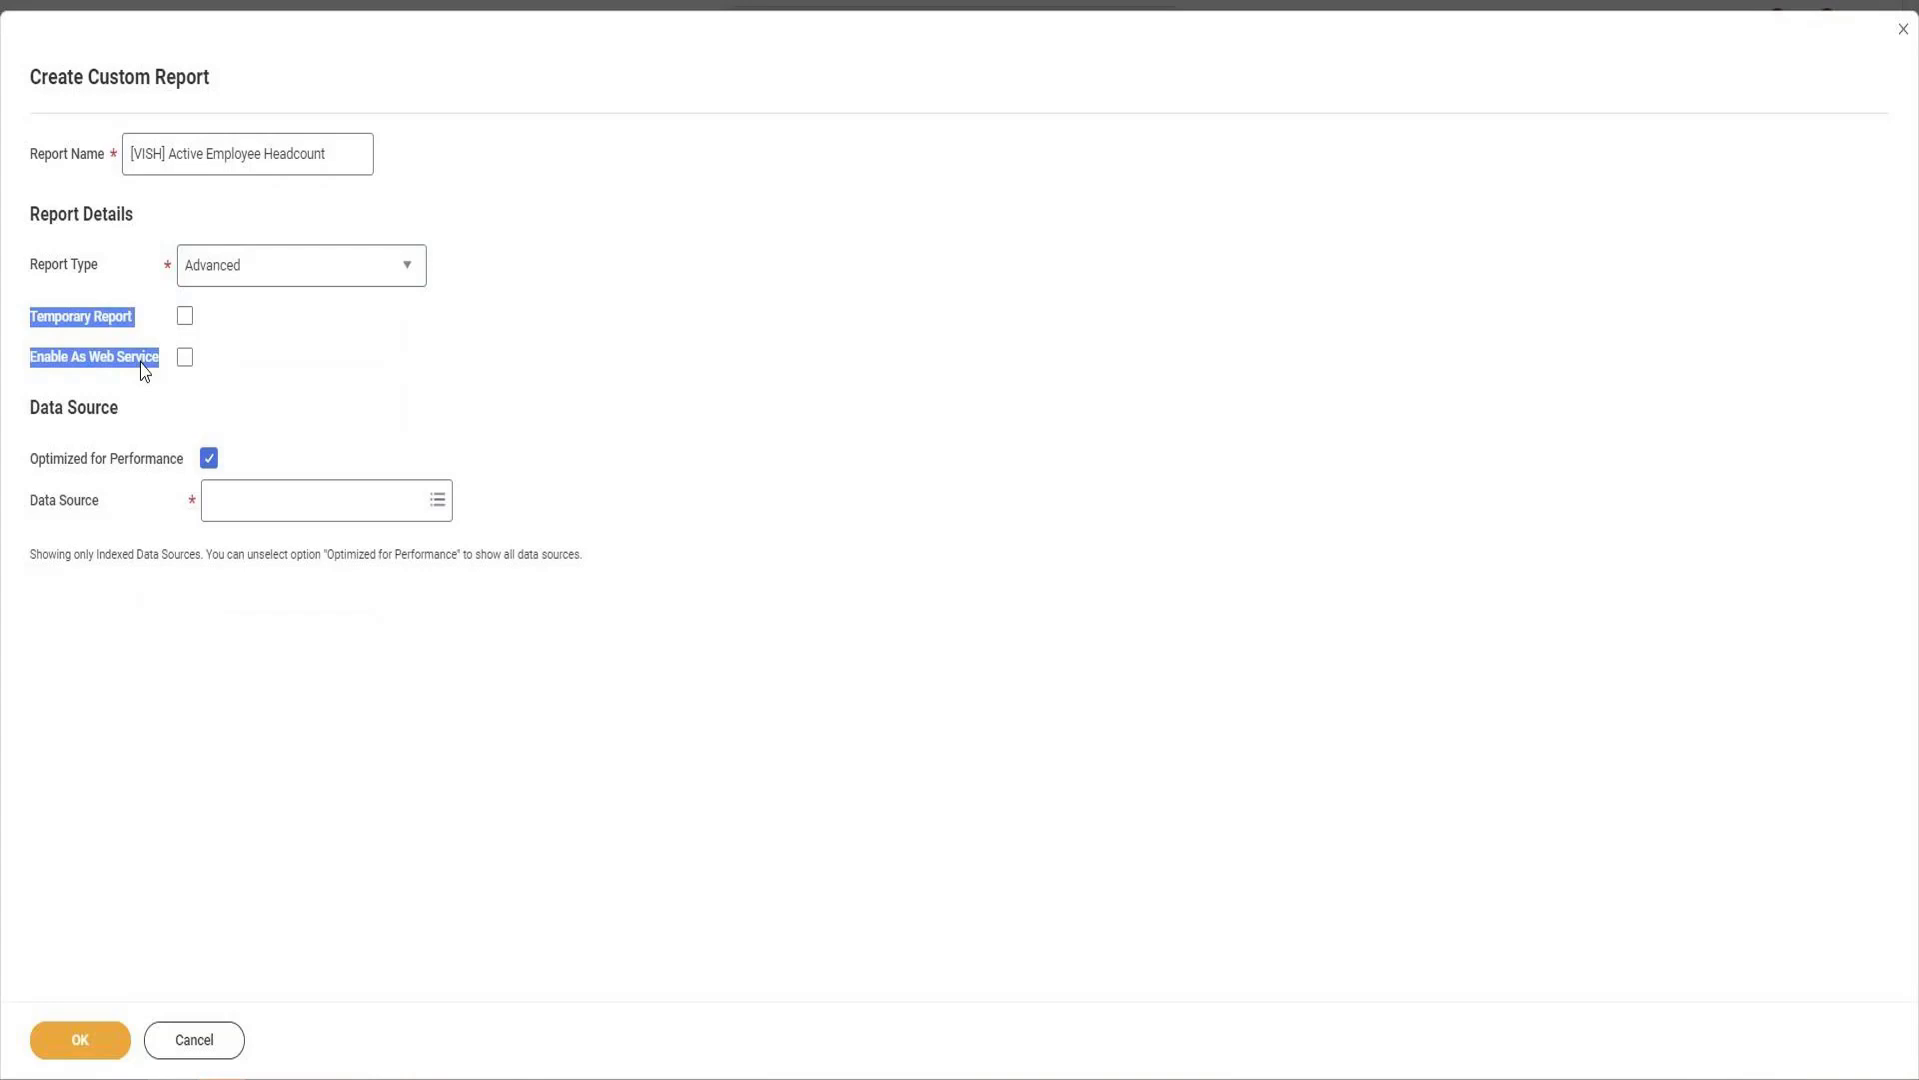
# Switch the report type to Search and Simple to compare their options, returning it to Advanced
pyautogui.click(313, 279)
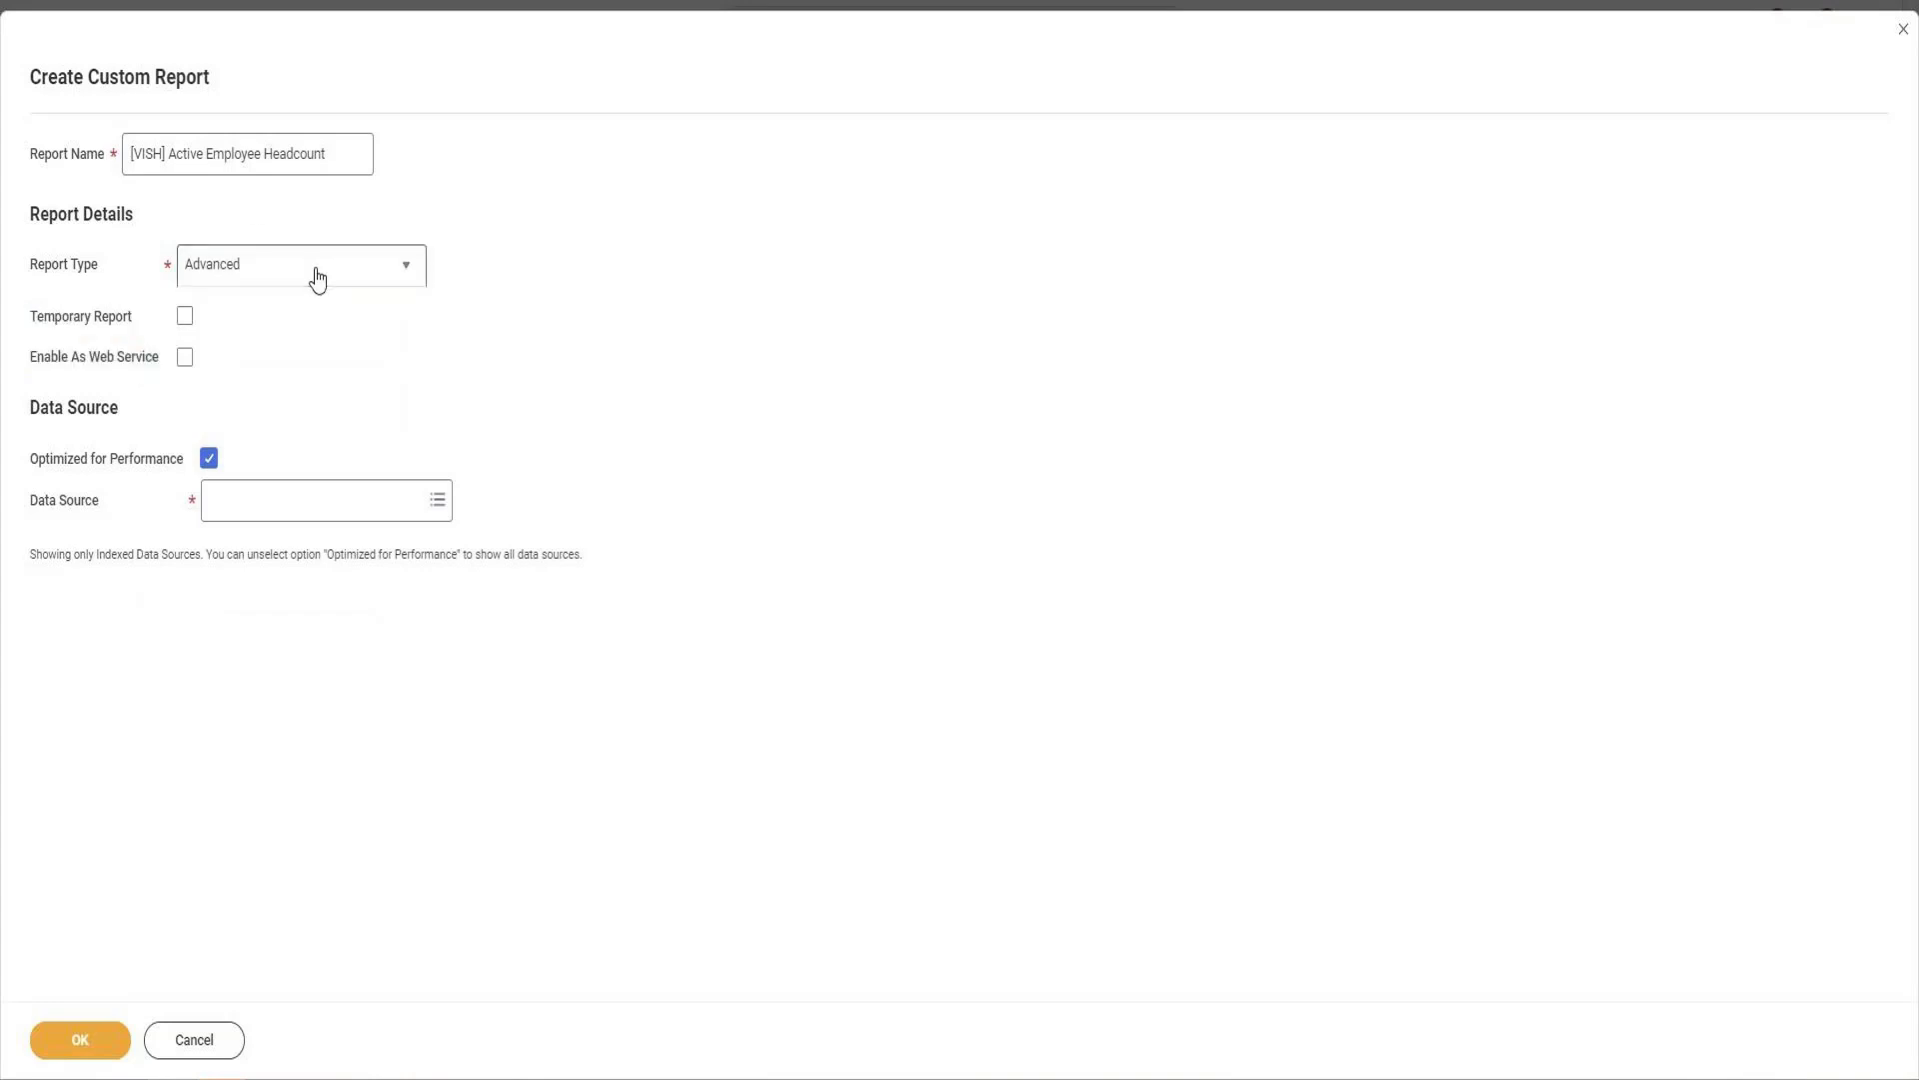
pyautogui.click(228, 482)
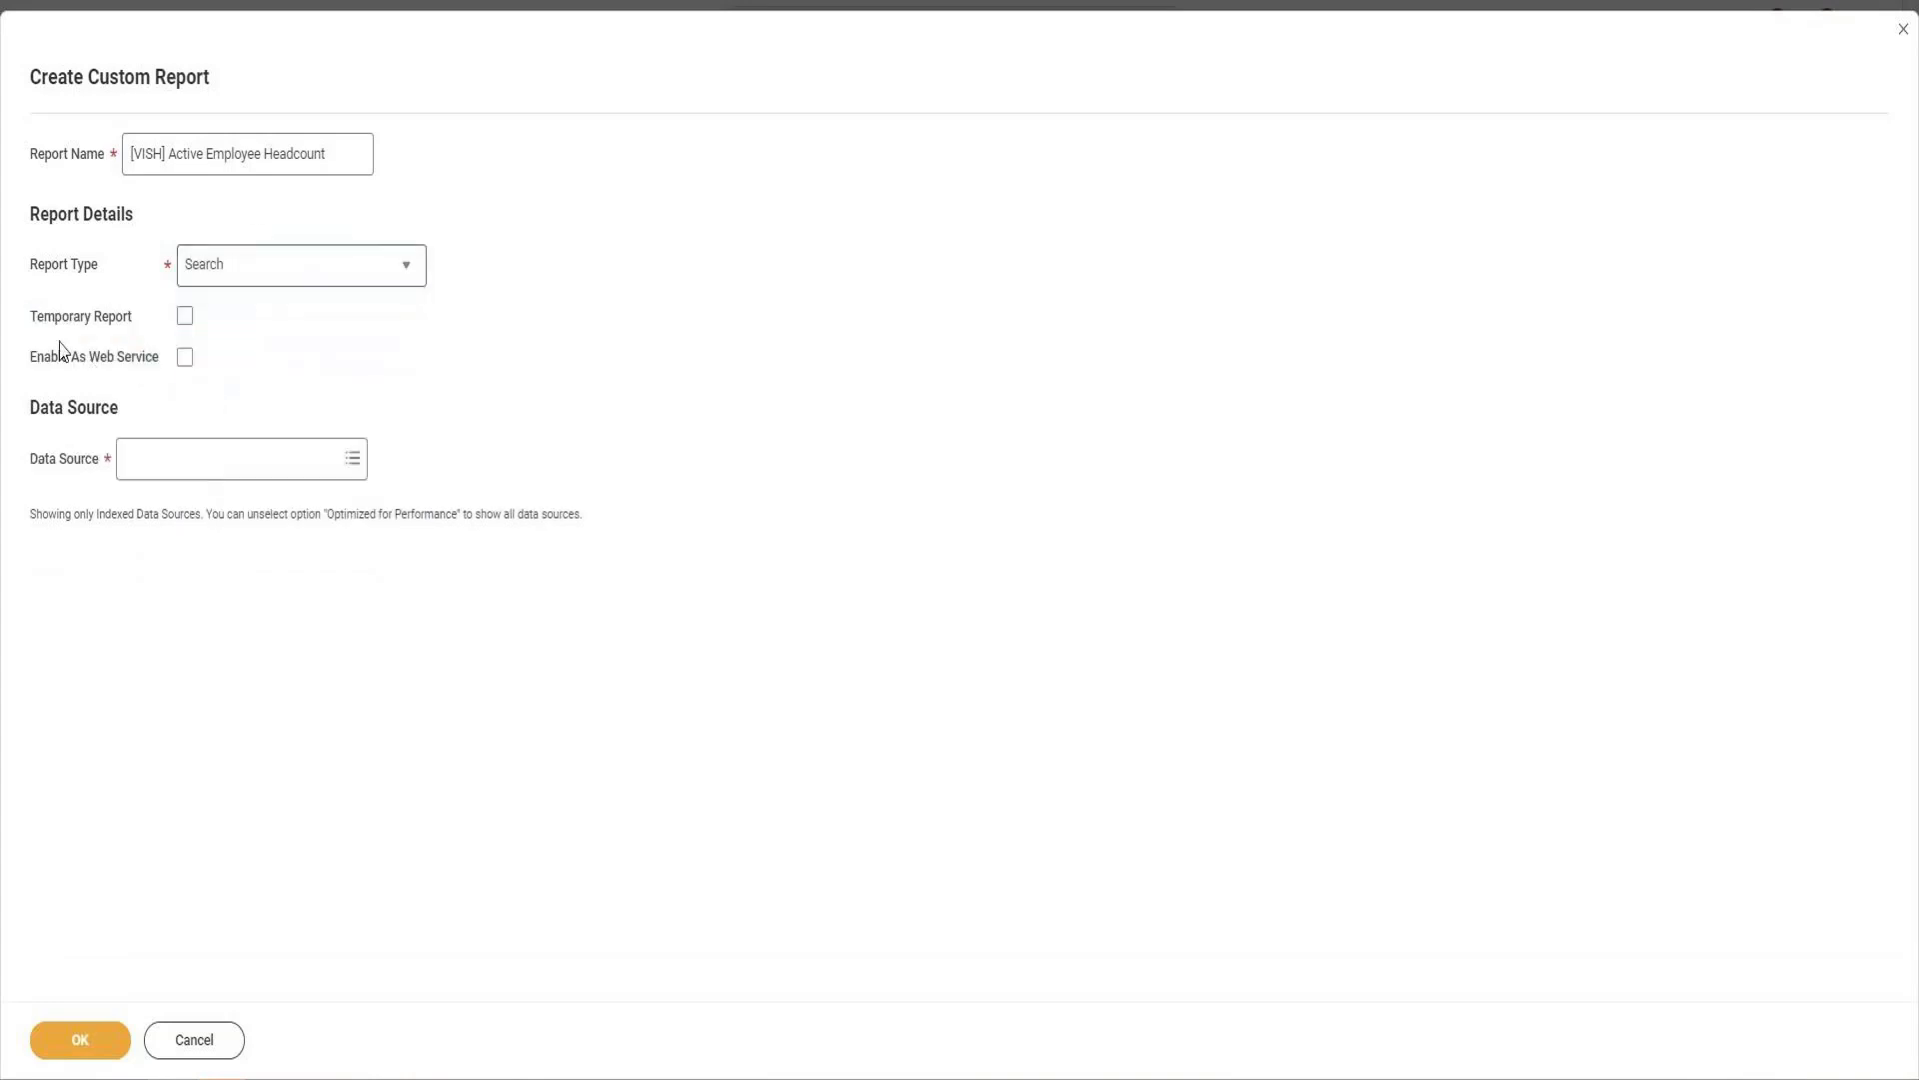
pyautogui.click(287, 272)
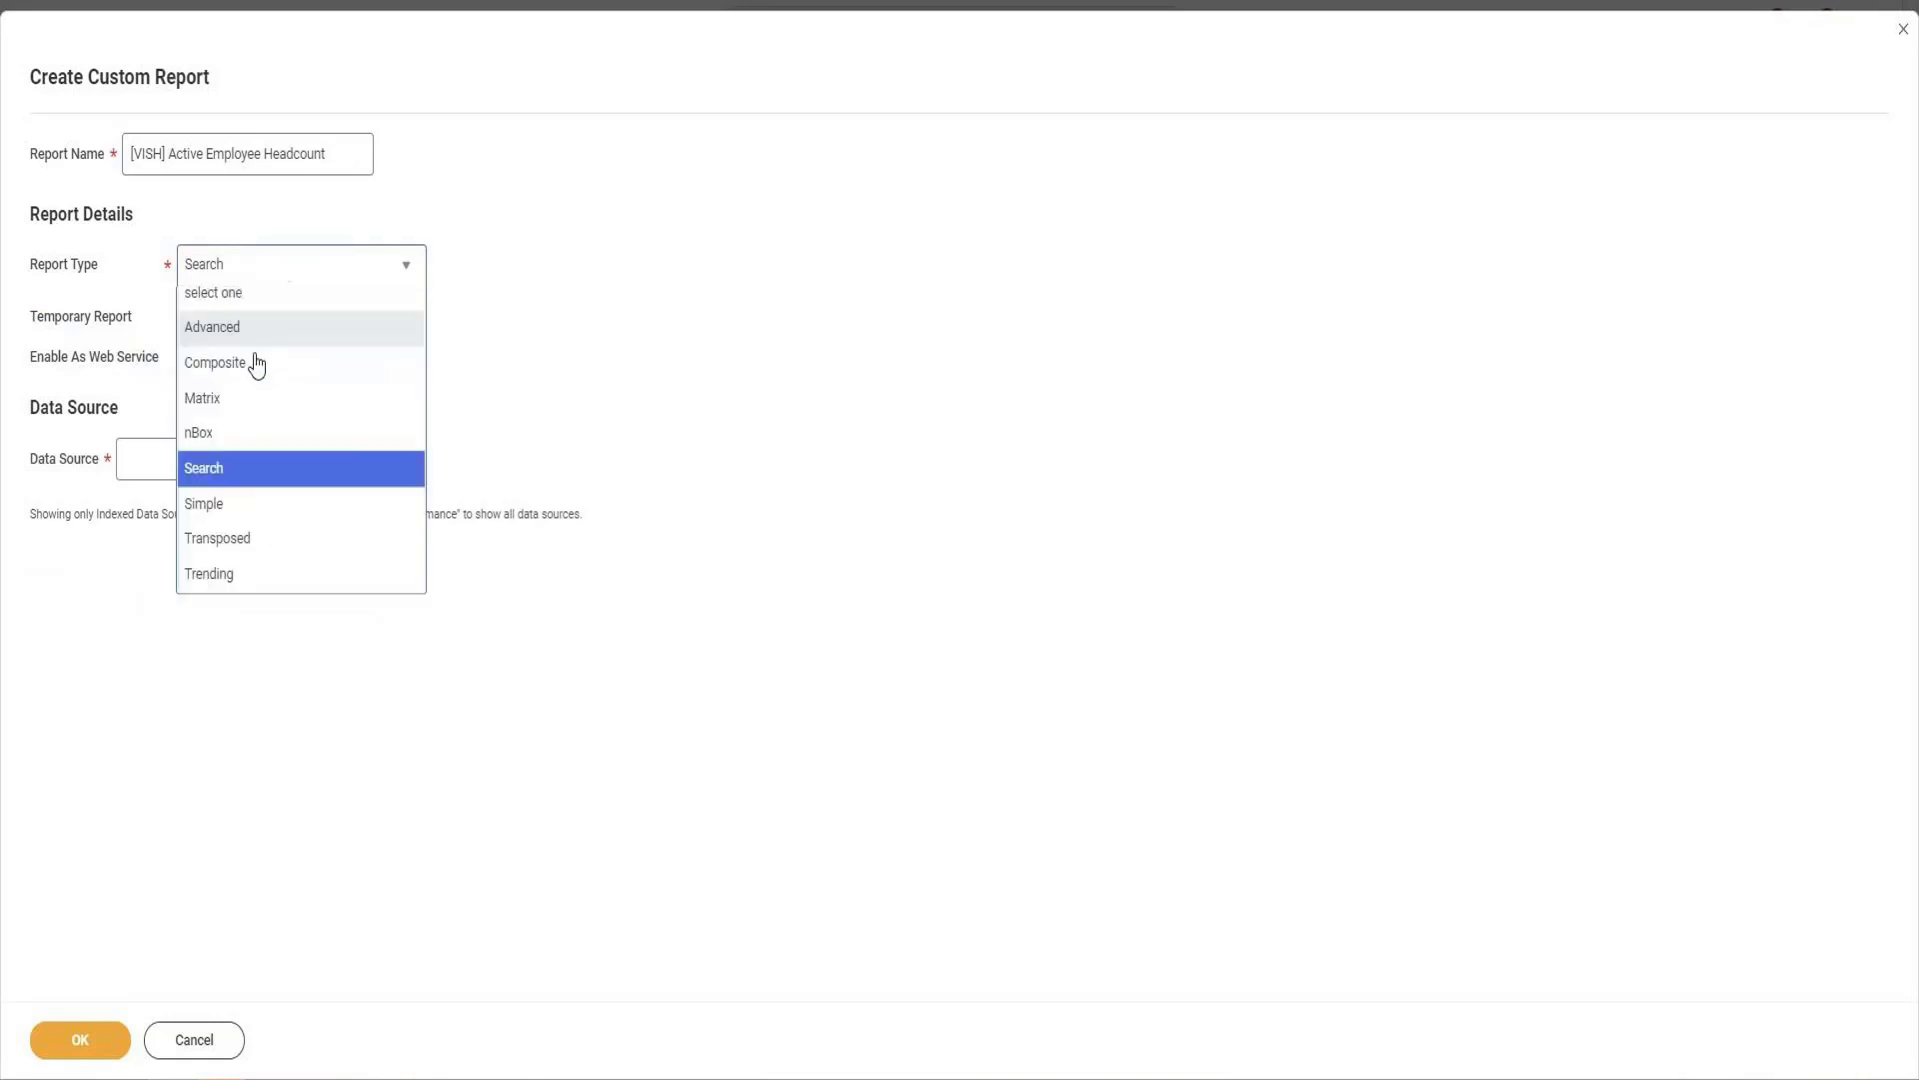
pyautogui.click(226, 515)
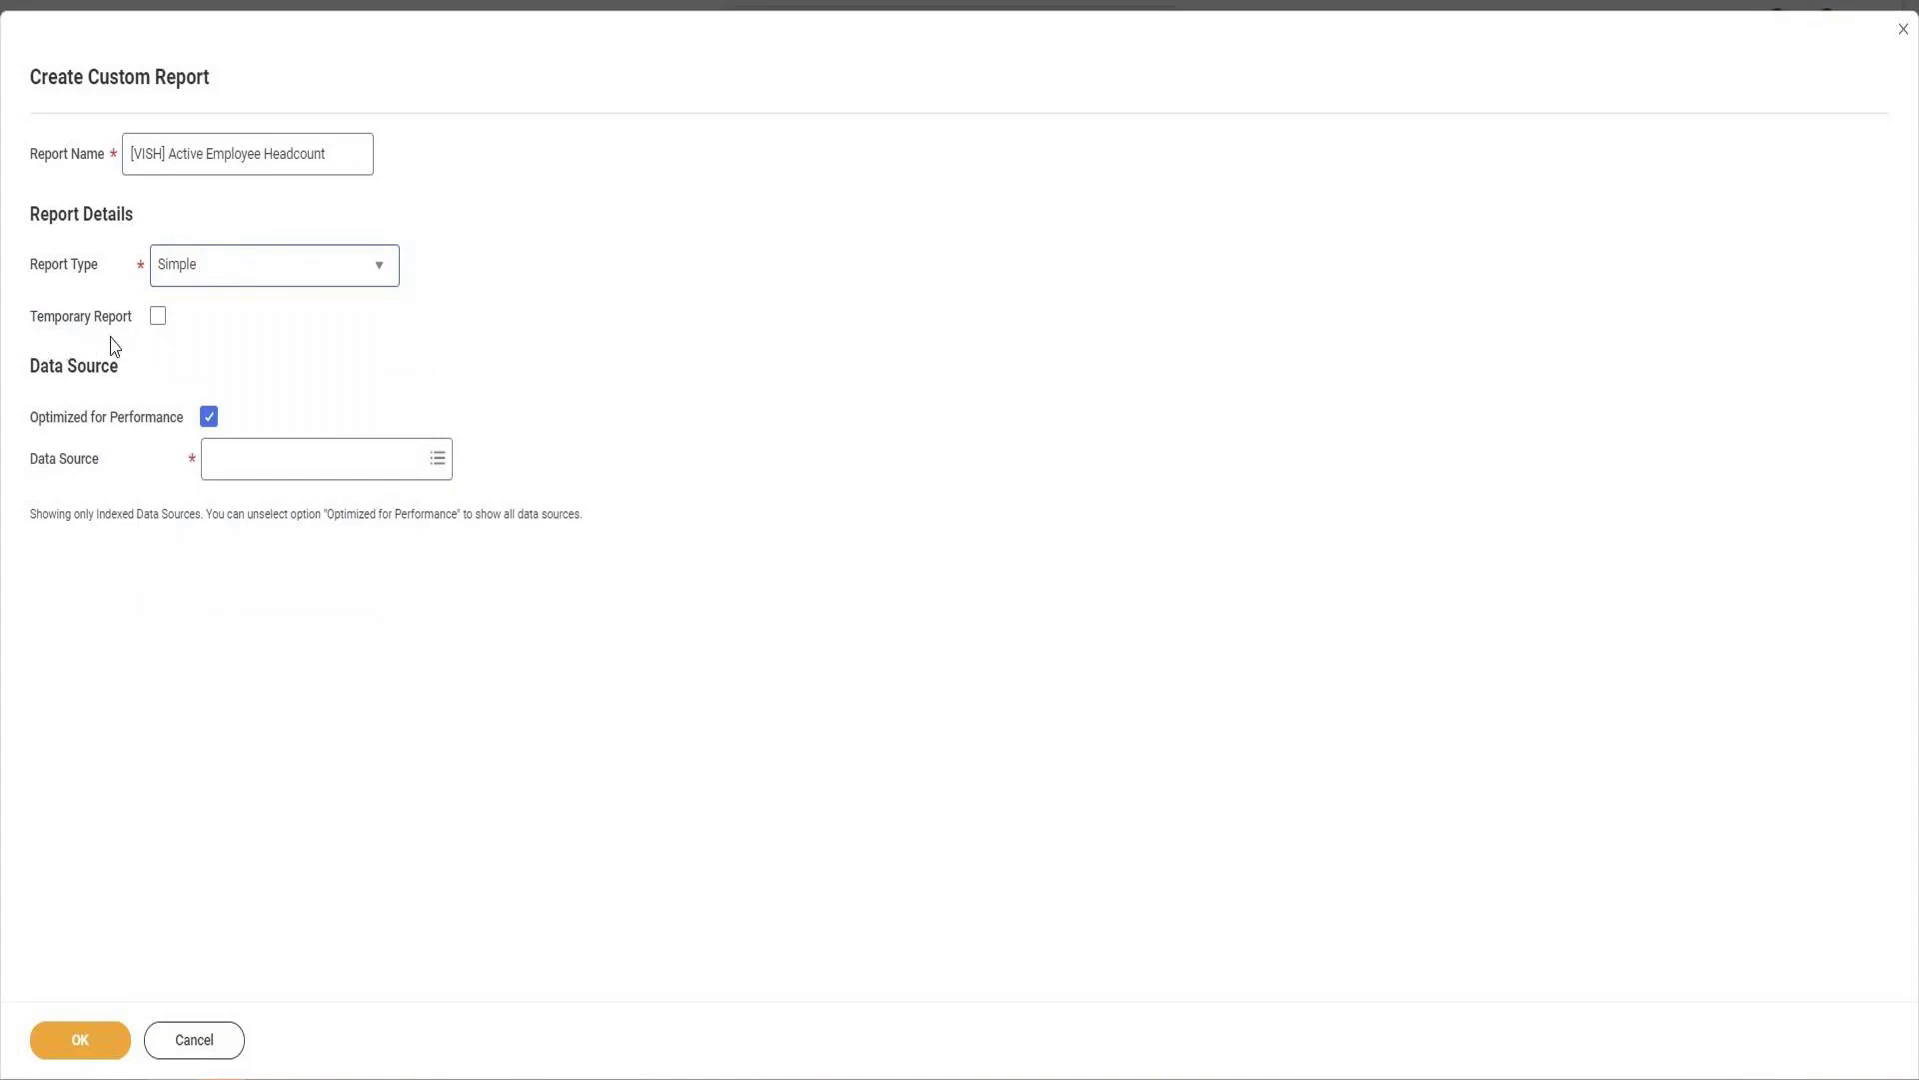
pyautogui.click(244, 276)
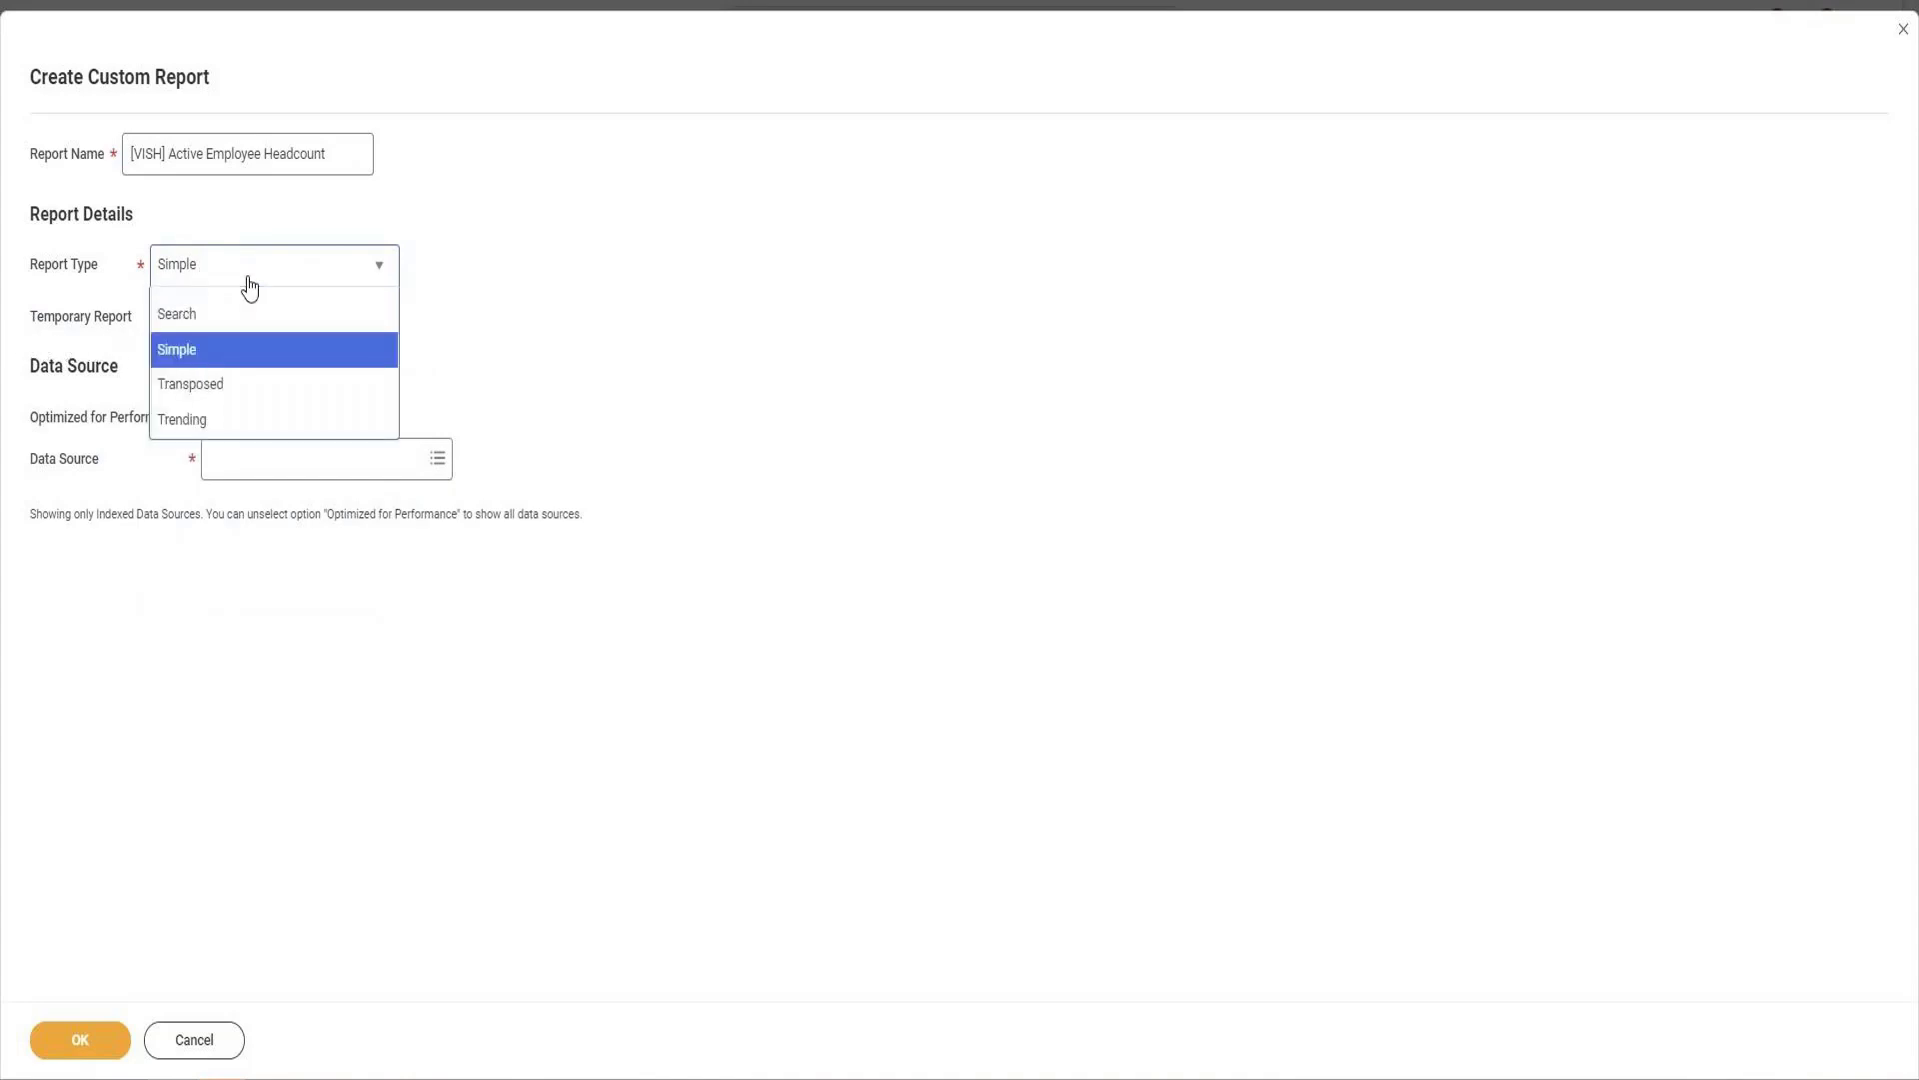
pyautogui.click(213, 338)
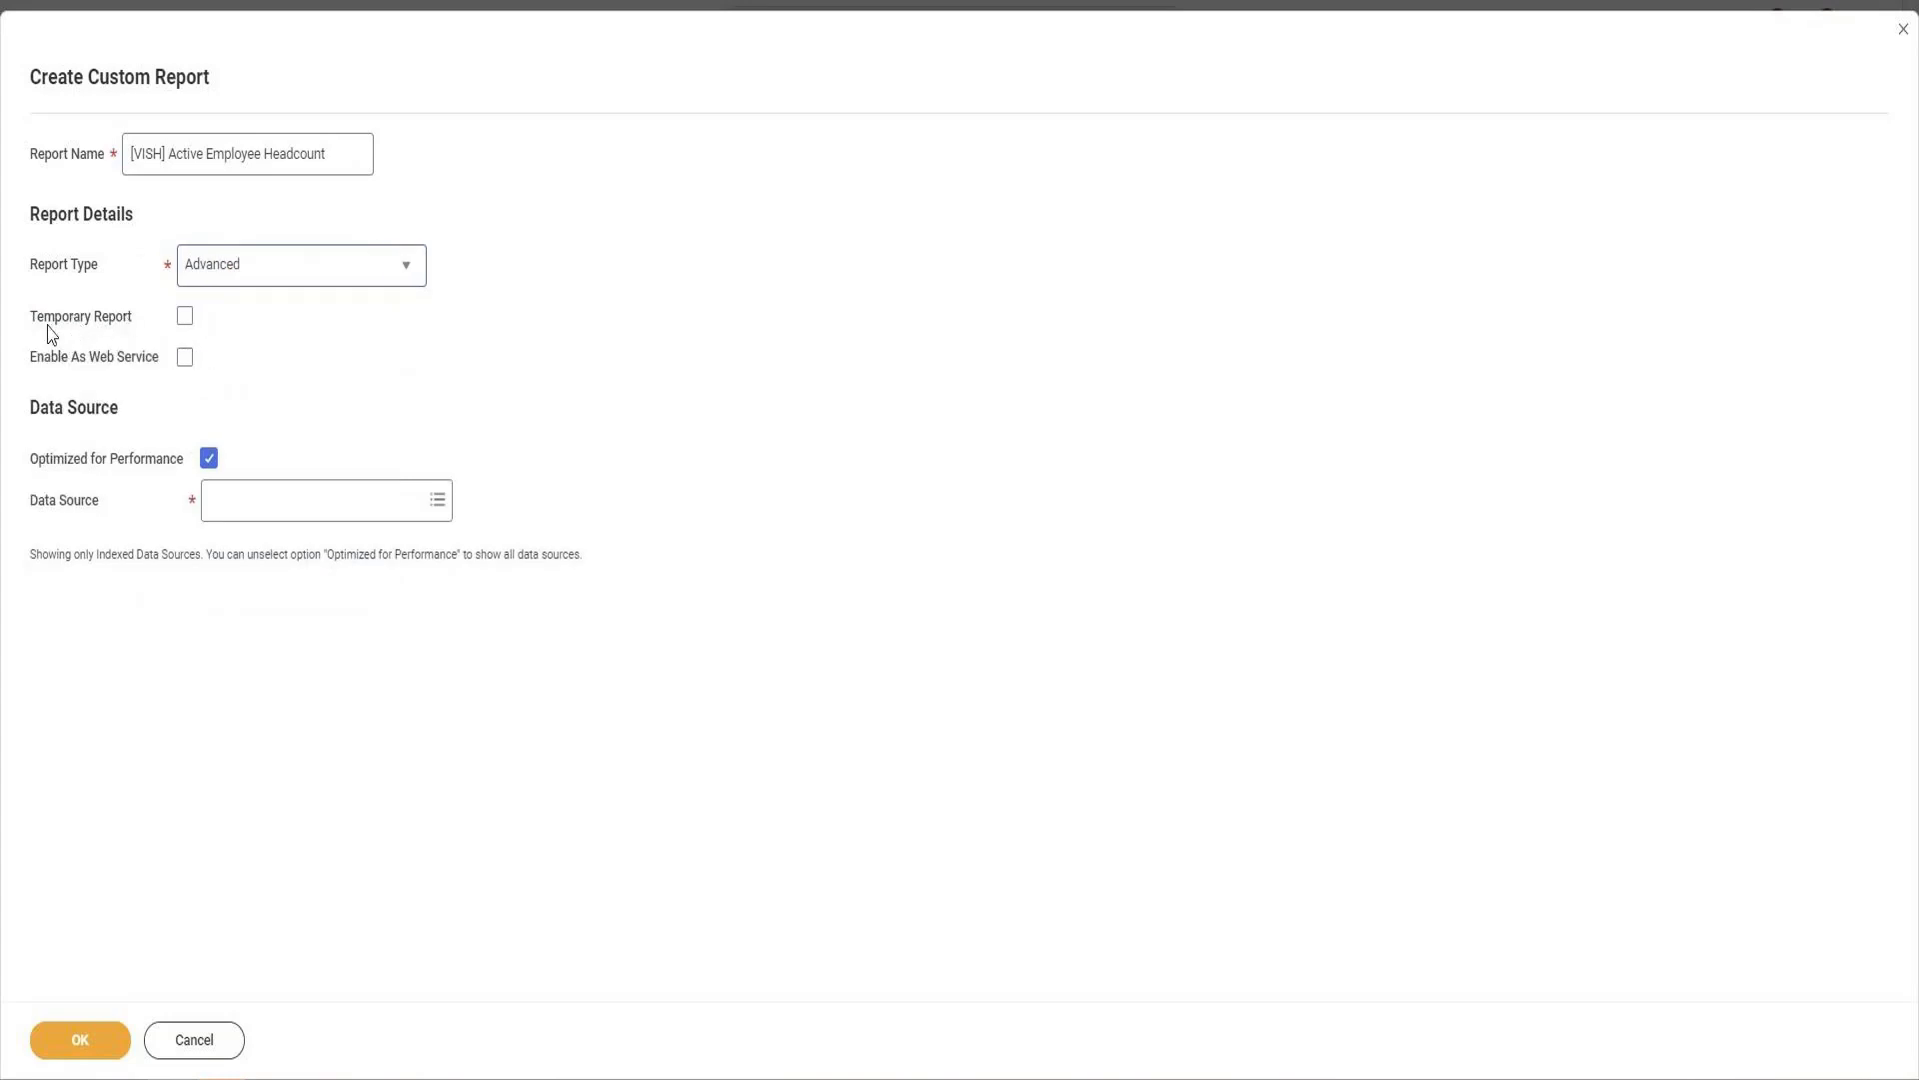
# Mark the custom report as a temporary report, leaving it disabled as a web service
pyautogui.moveTo(32, 317); pyautogui.dragTo(132, 327)
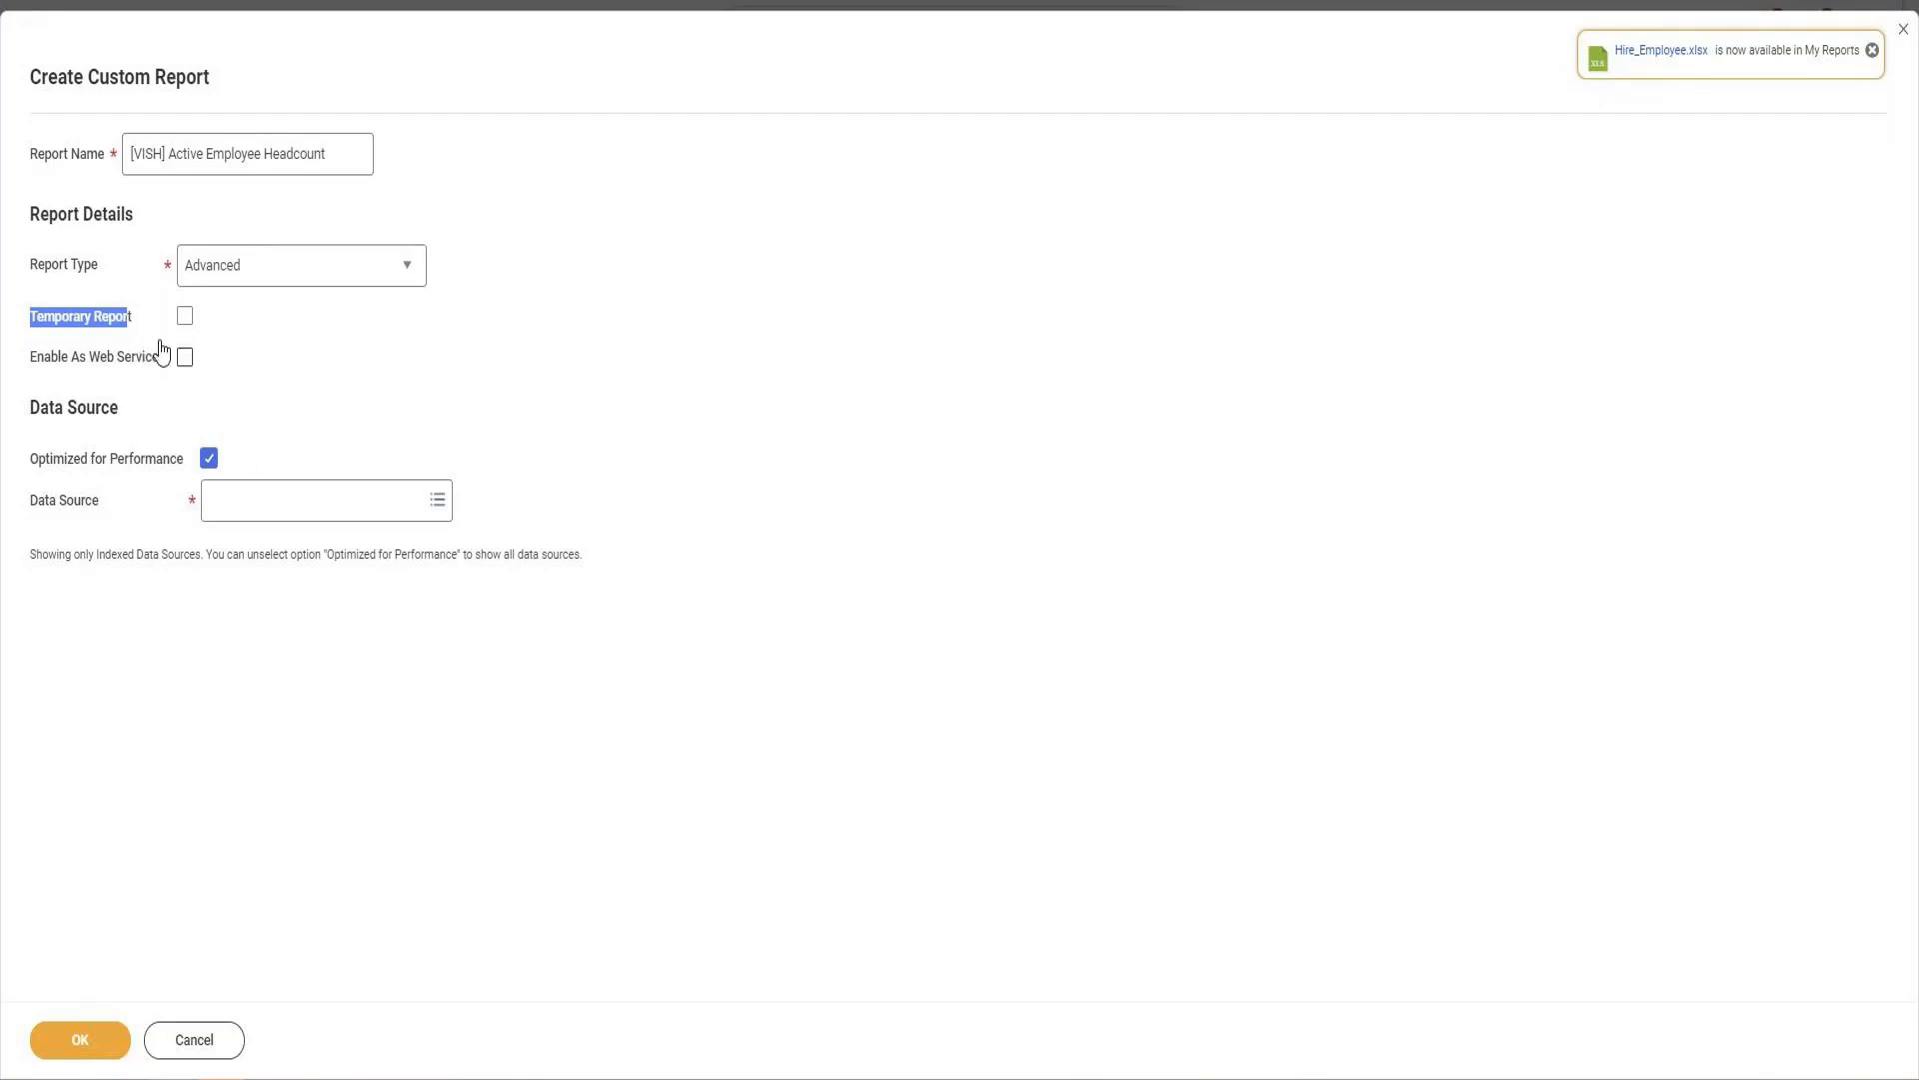
pyautogui.click(186, 317)
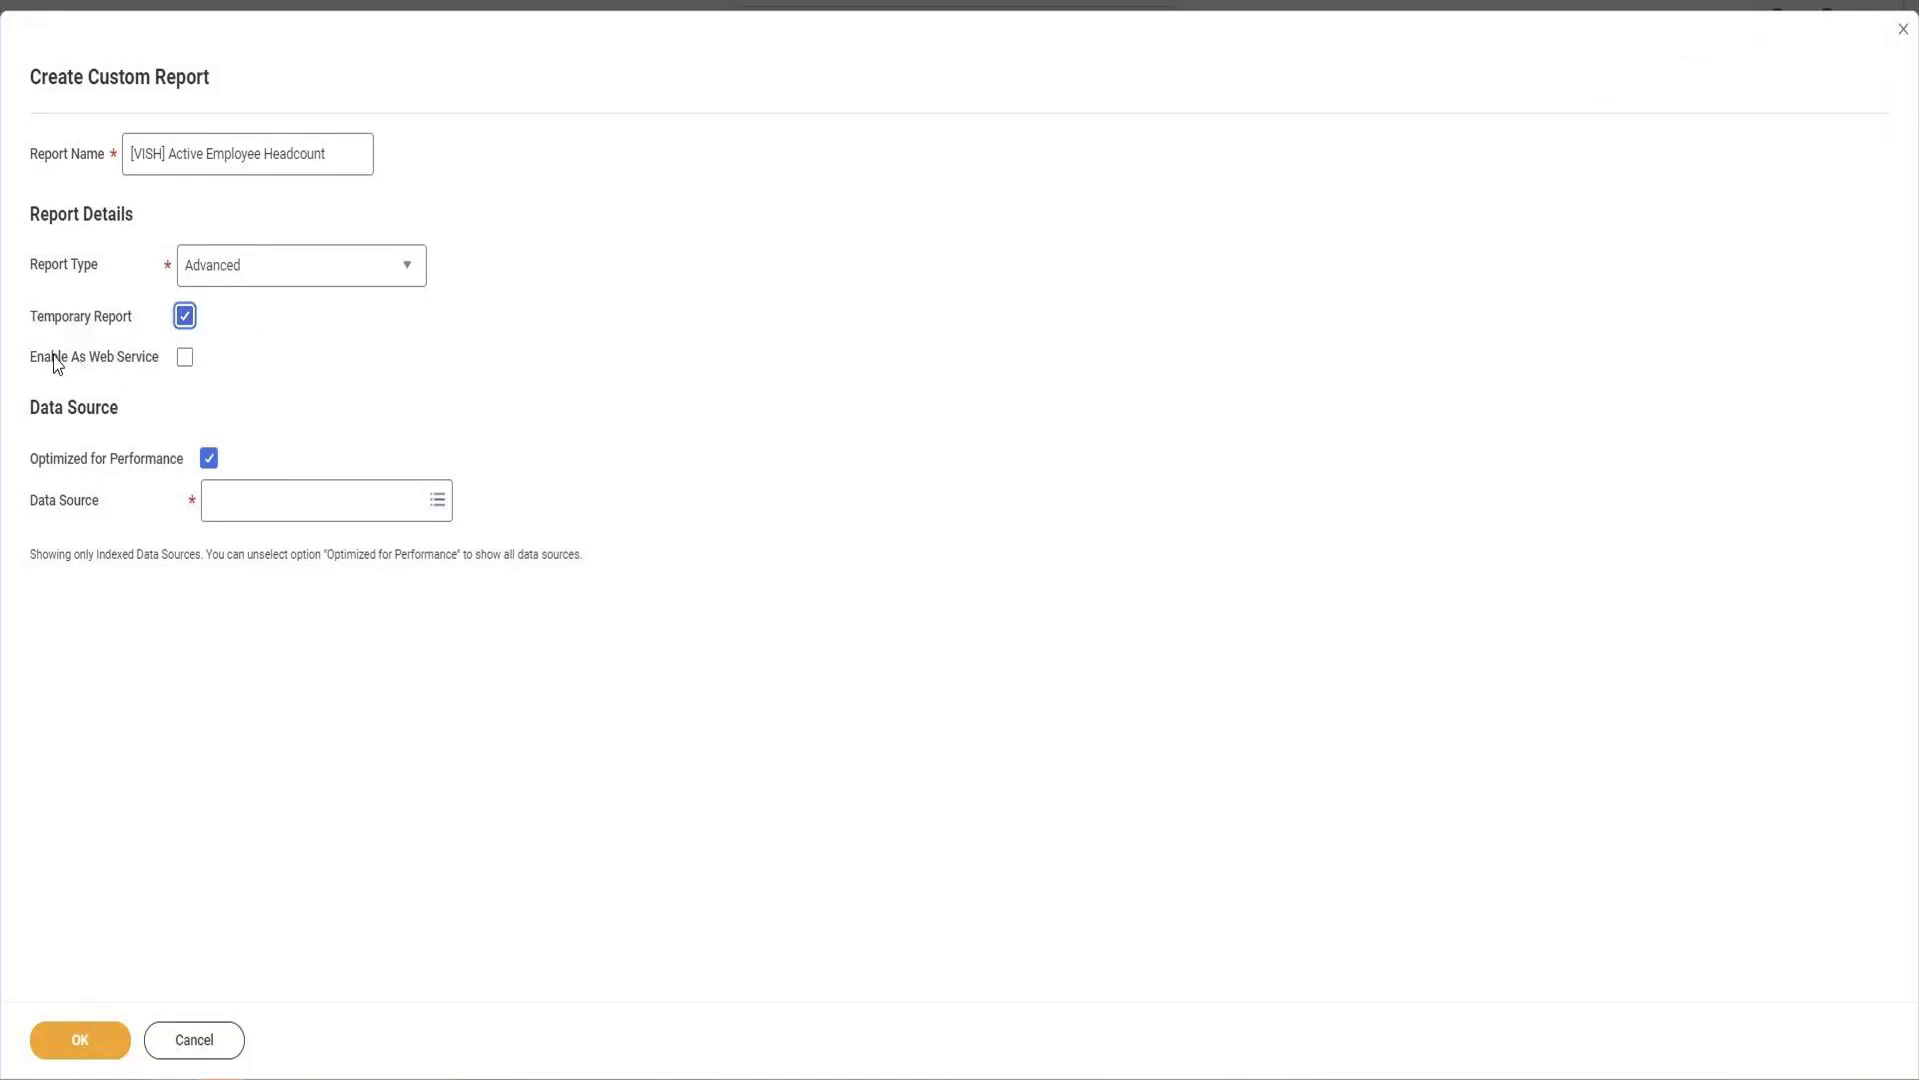
pyautogui.moveTo(28, 361); pyautogui.dragTo(93, 373)
pyautogui.click(617, 468)
# Browse the list of all indexed data sources and examine the details of Absence Occurrences for Workers (Indexed)
pyautogui.click(307, 513)
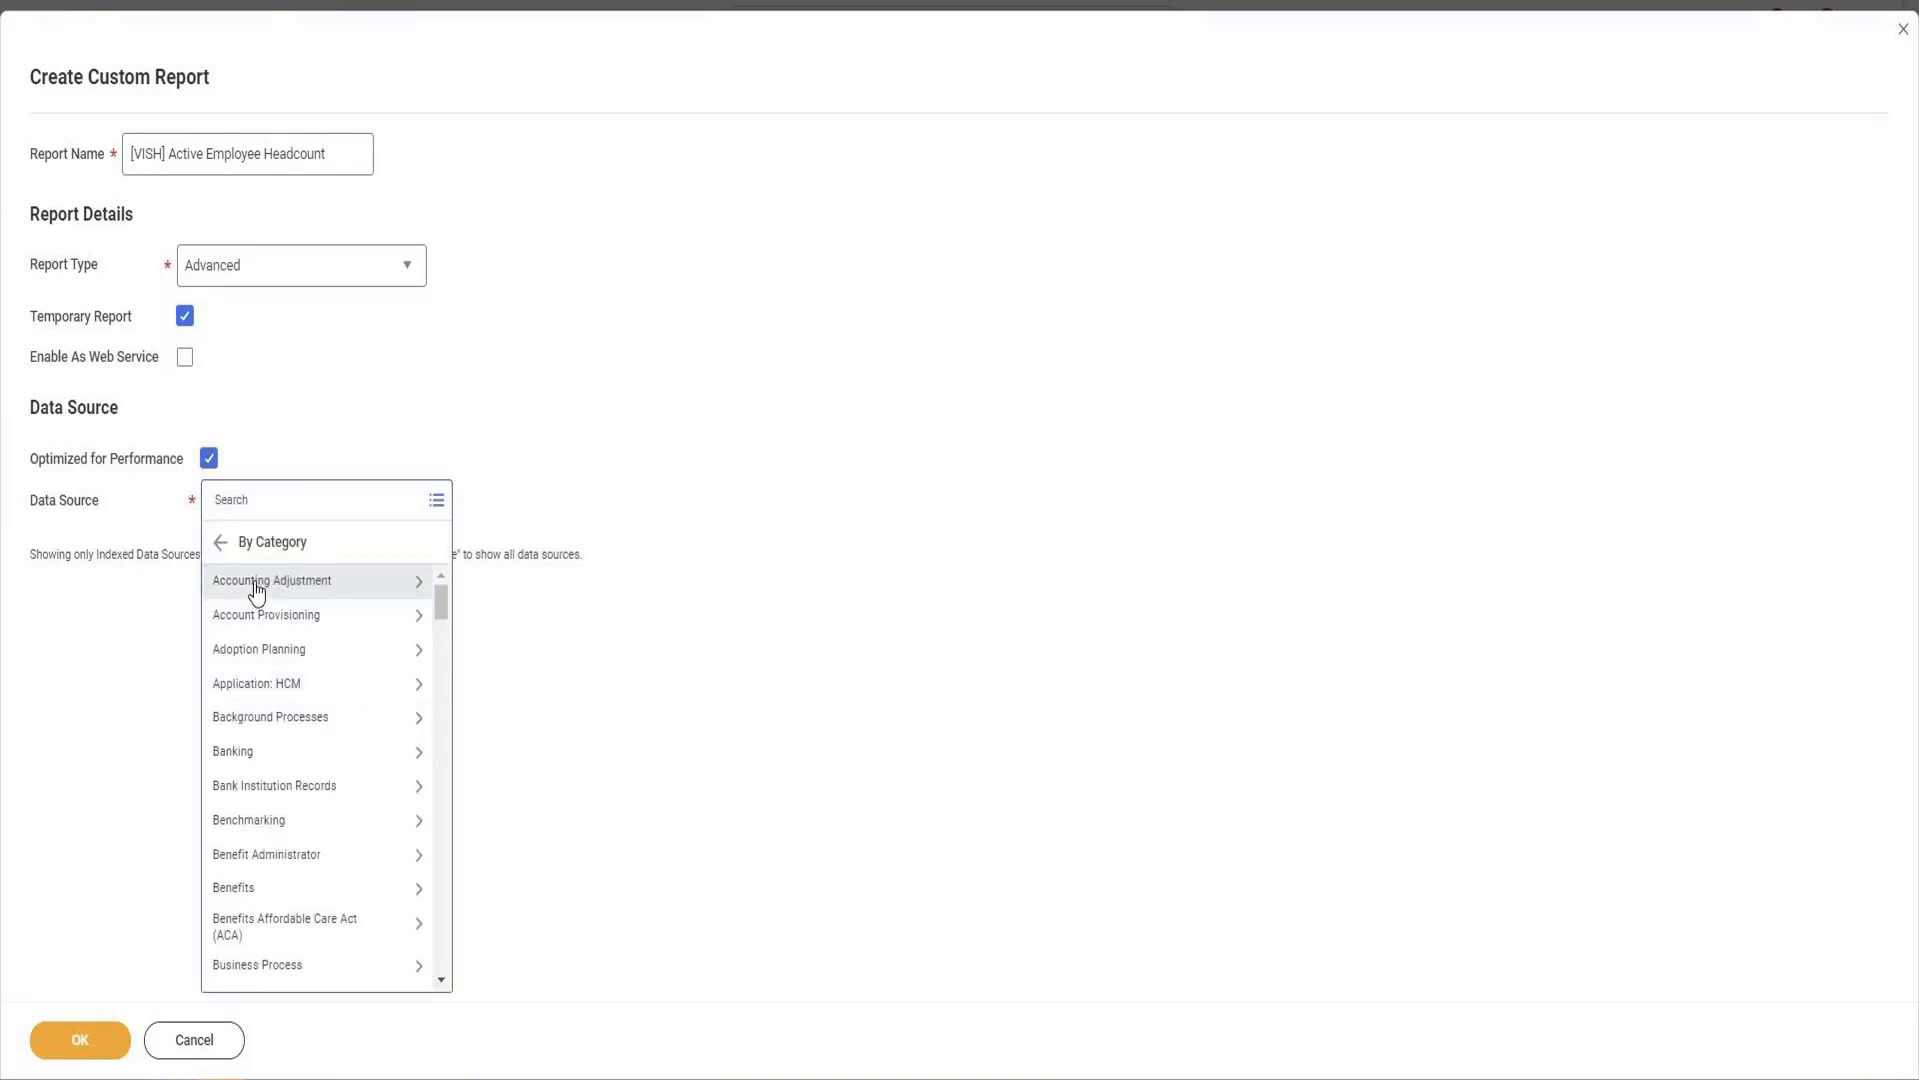
pyautogui.click(224, 545)
pyautogui.click(259, 601)
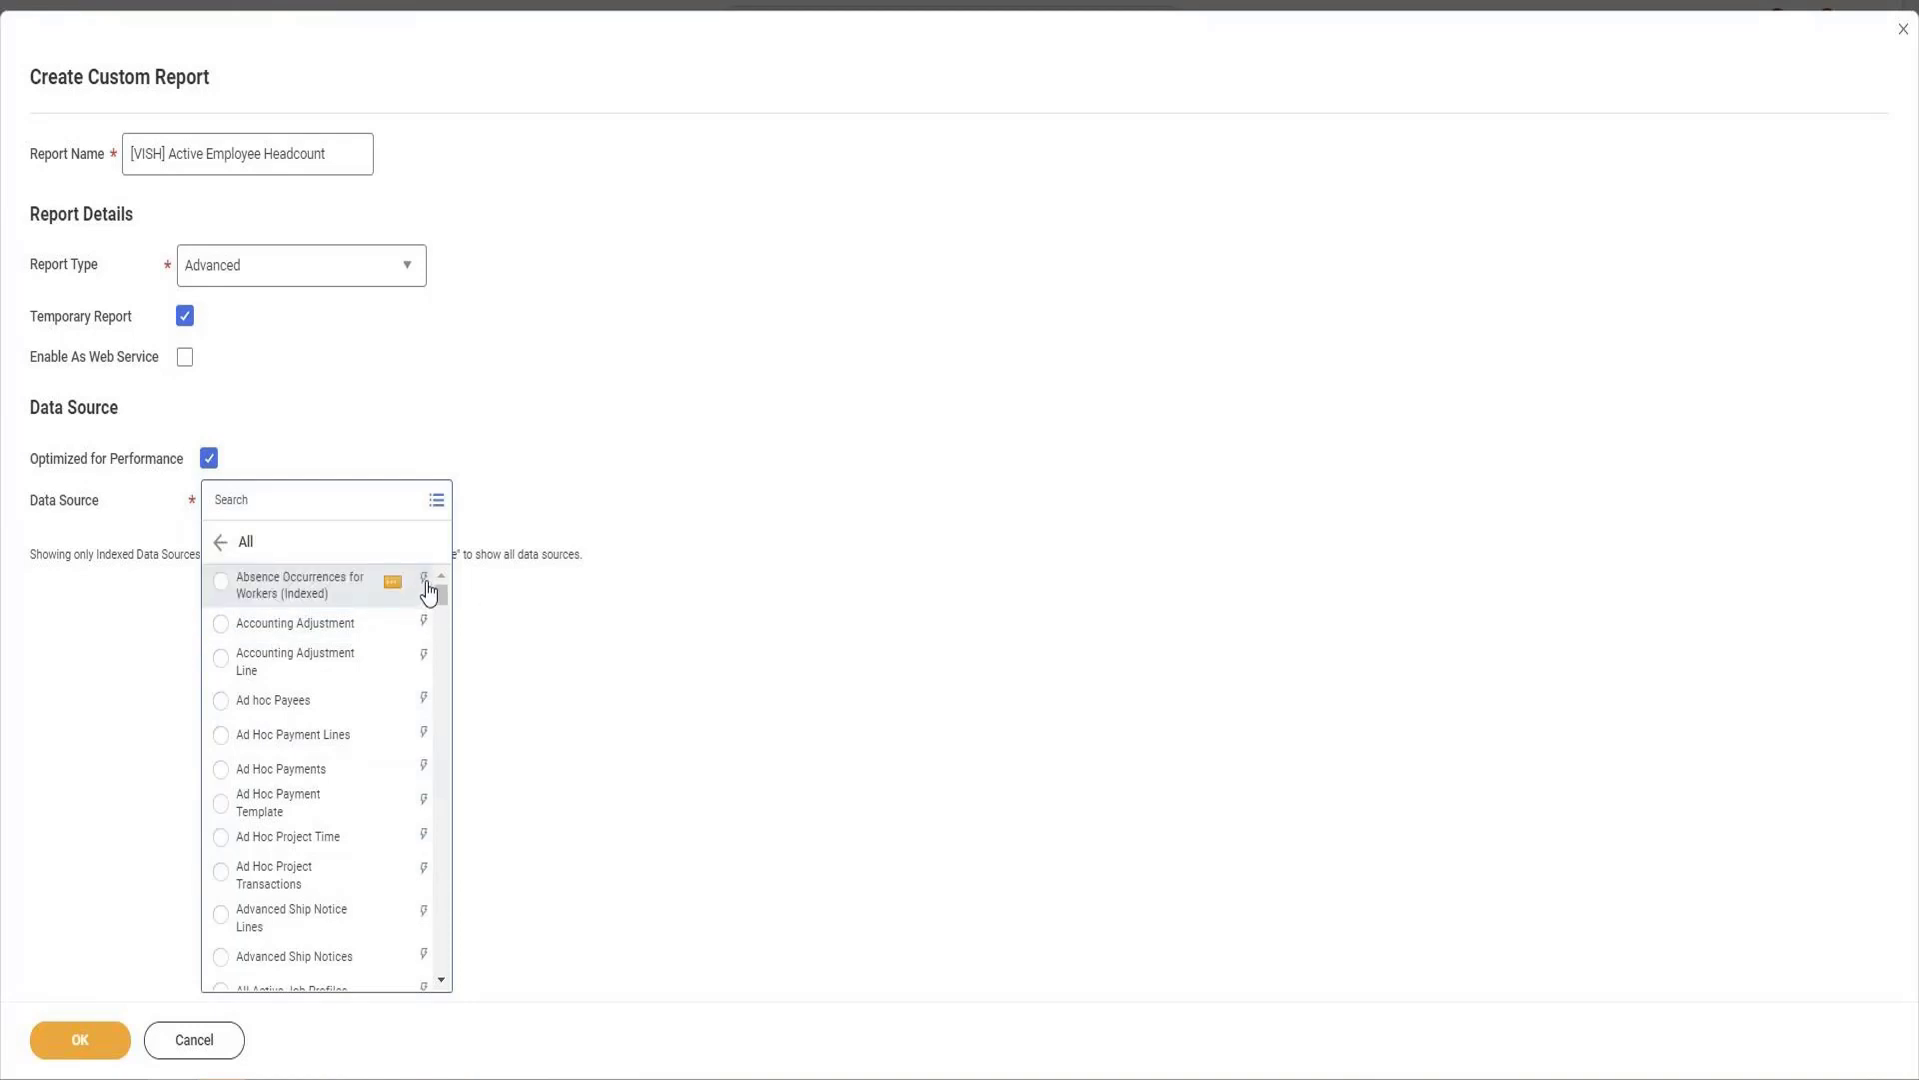
pyautogui.scroll(-4, 418, 649)
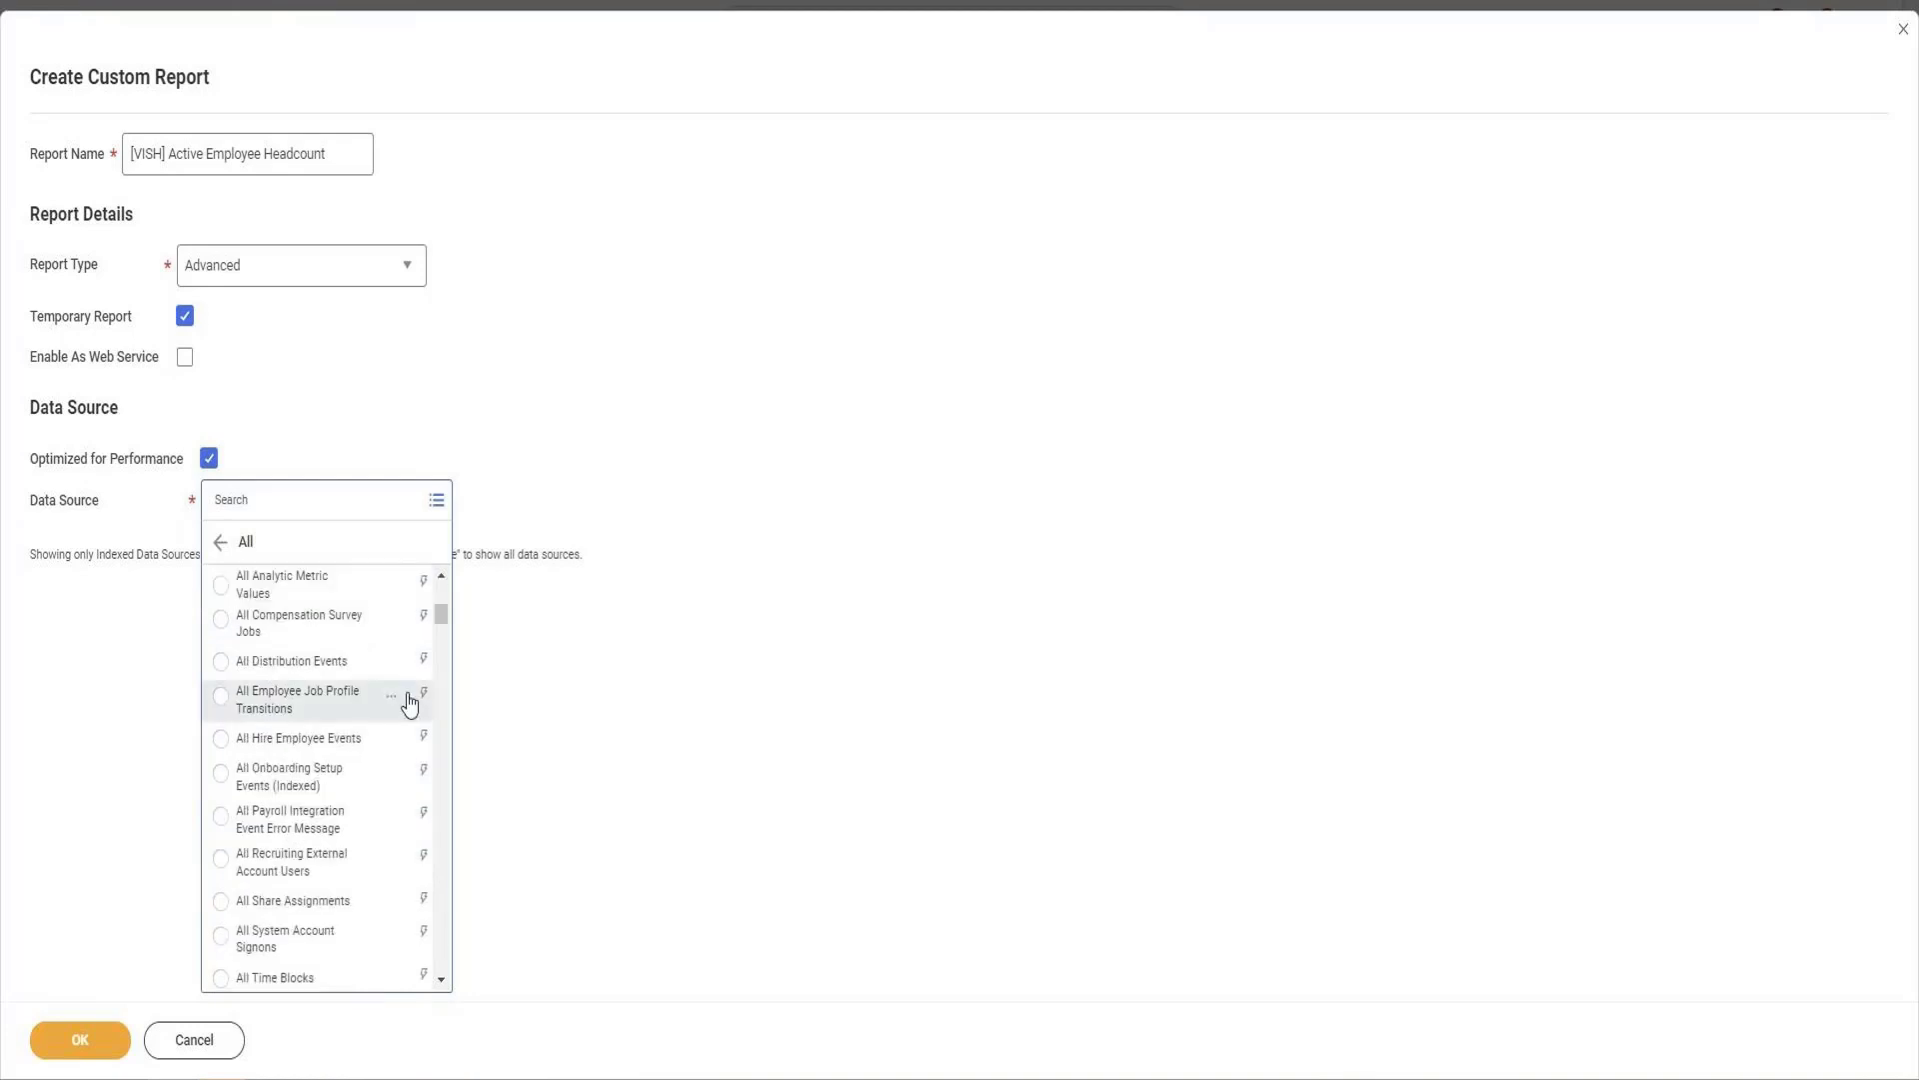
pyautogui.scroll(4, 410, 704)
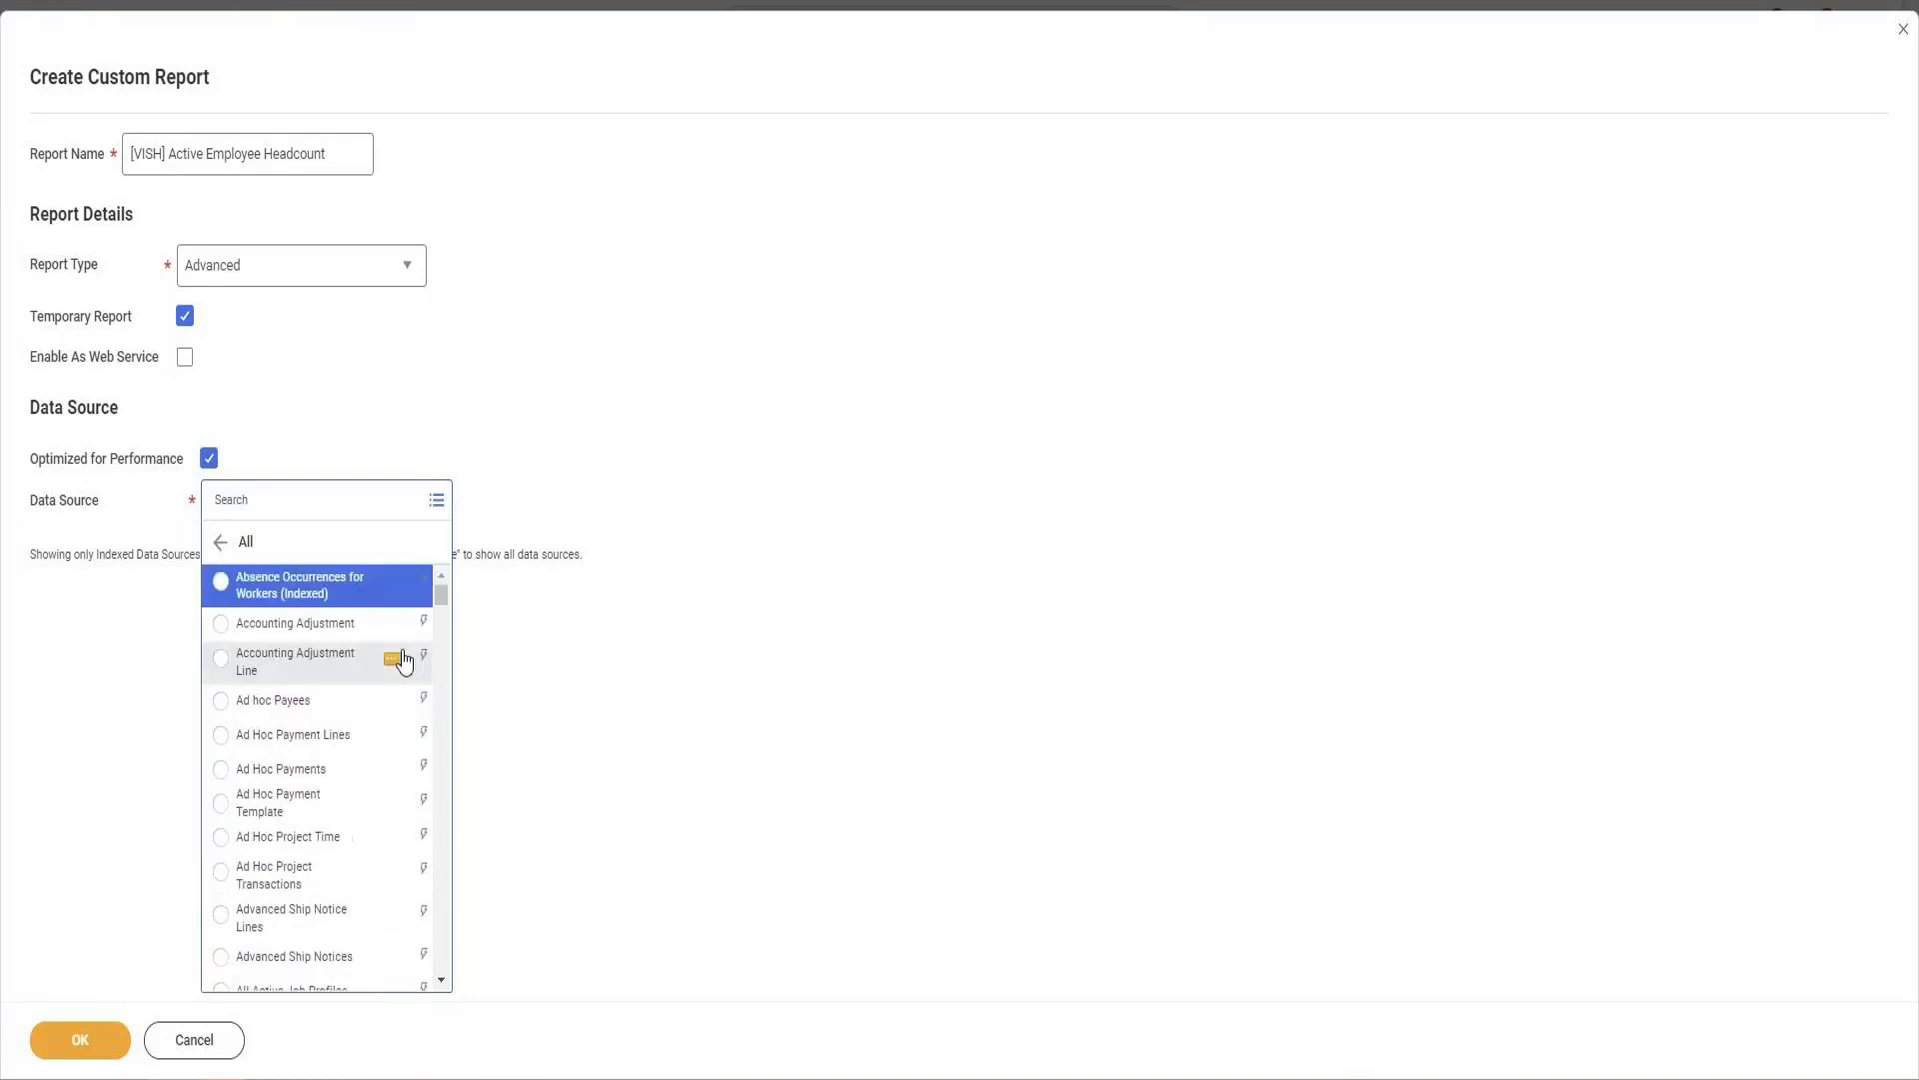
pyautogui.click(395, 585)
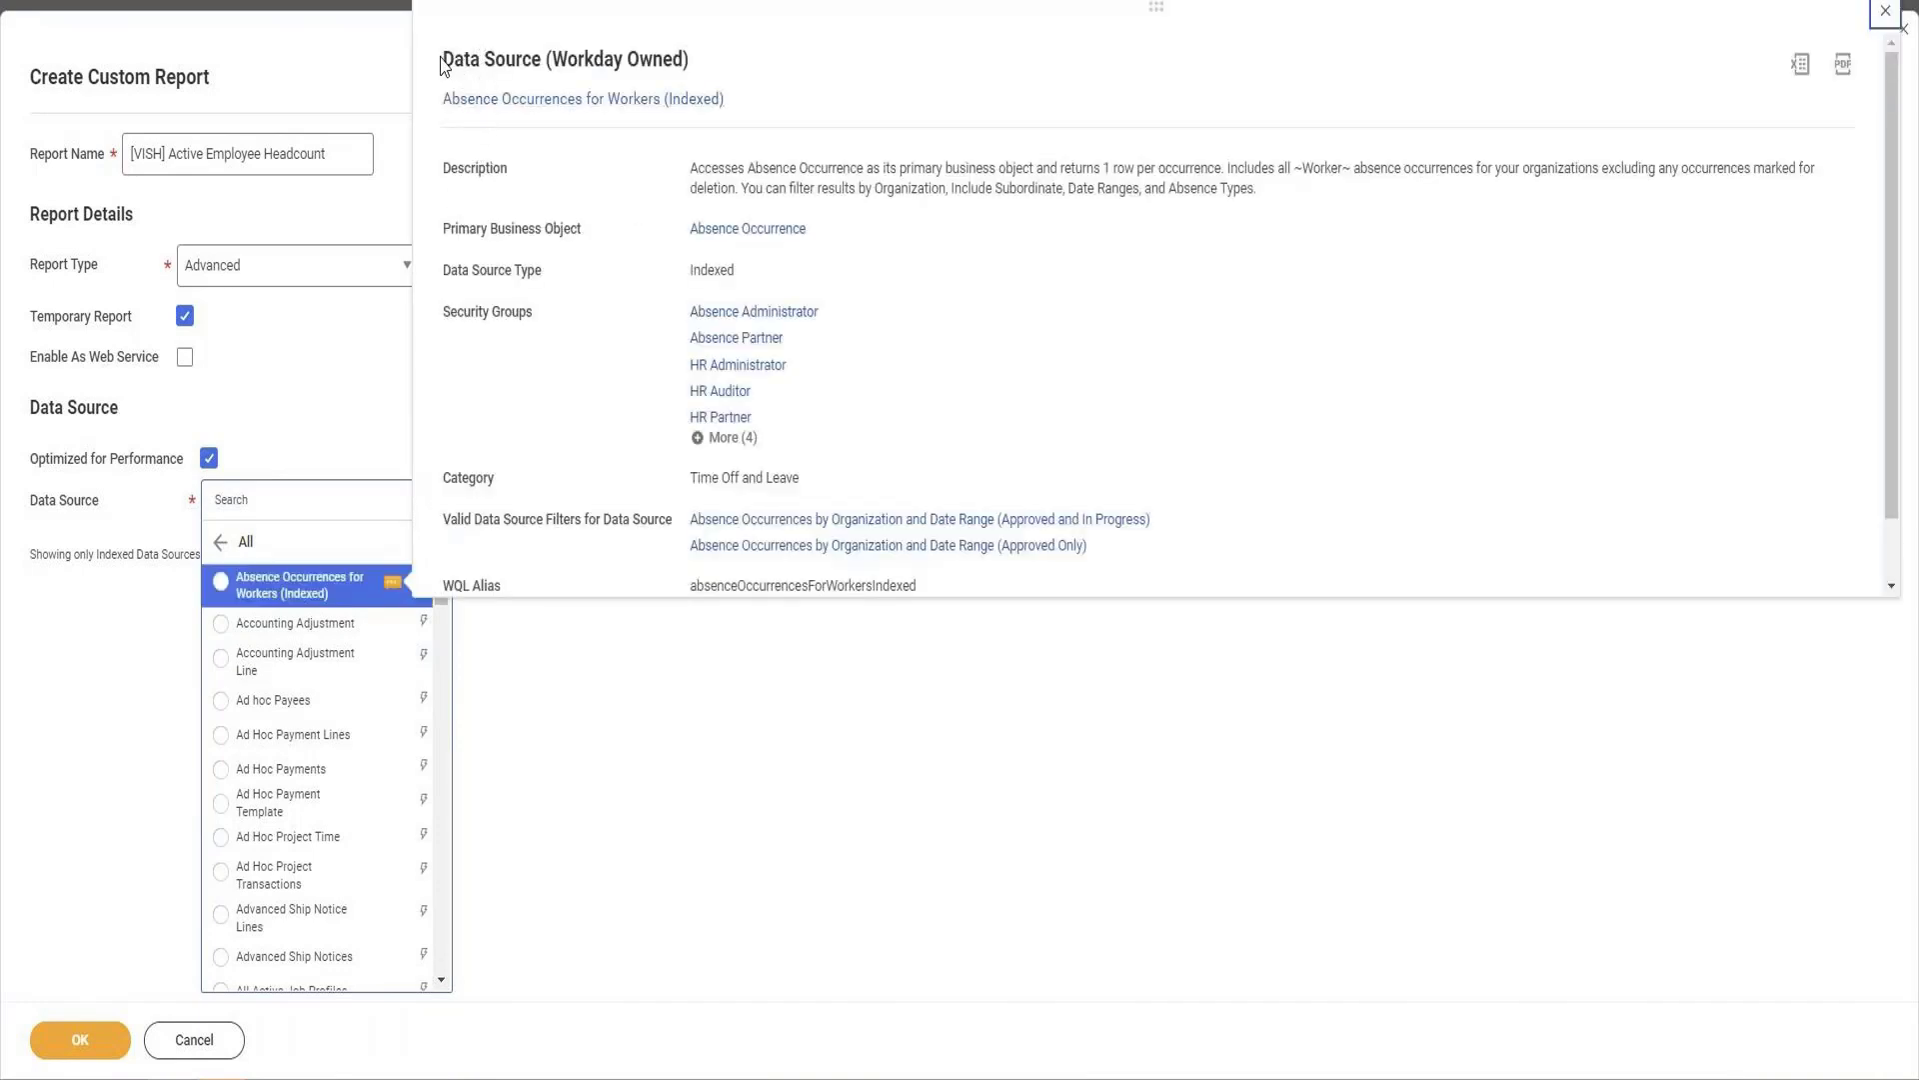
pyautogui.moveTo(443, 60); pyautogui.dragTo(711, 70)
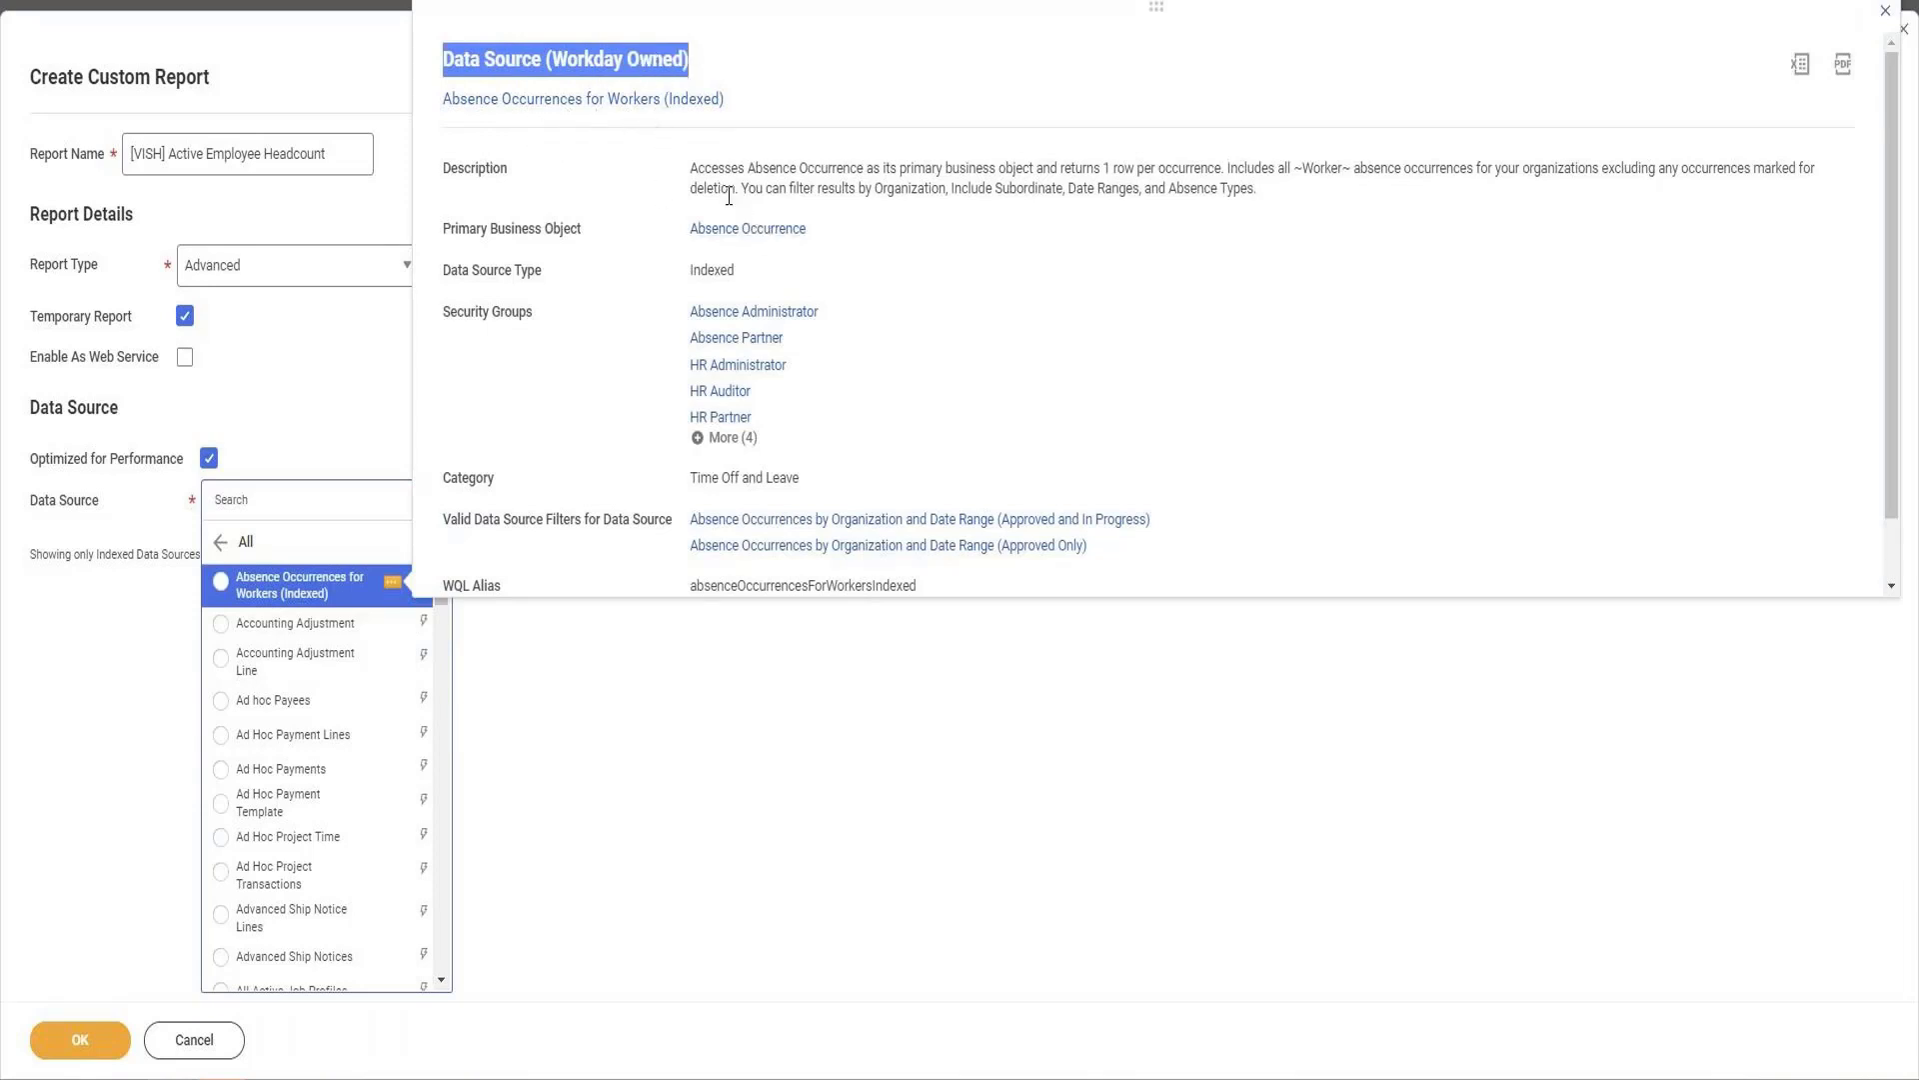
pyautogui.moveTo(689, 168); pyautogui.dragTo(1238, 186)
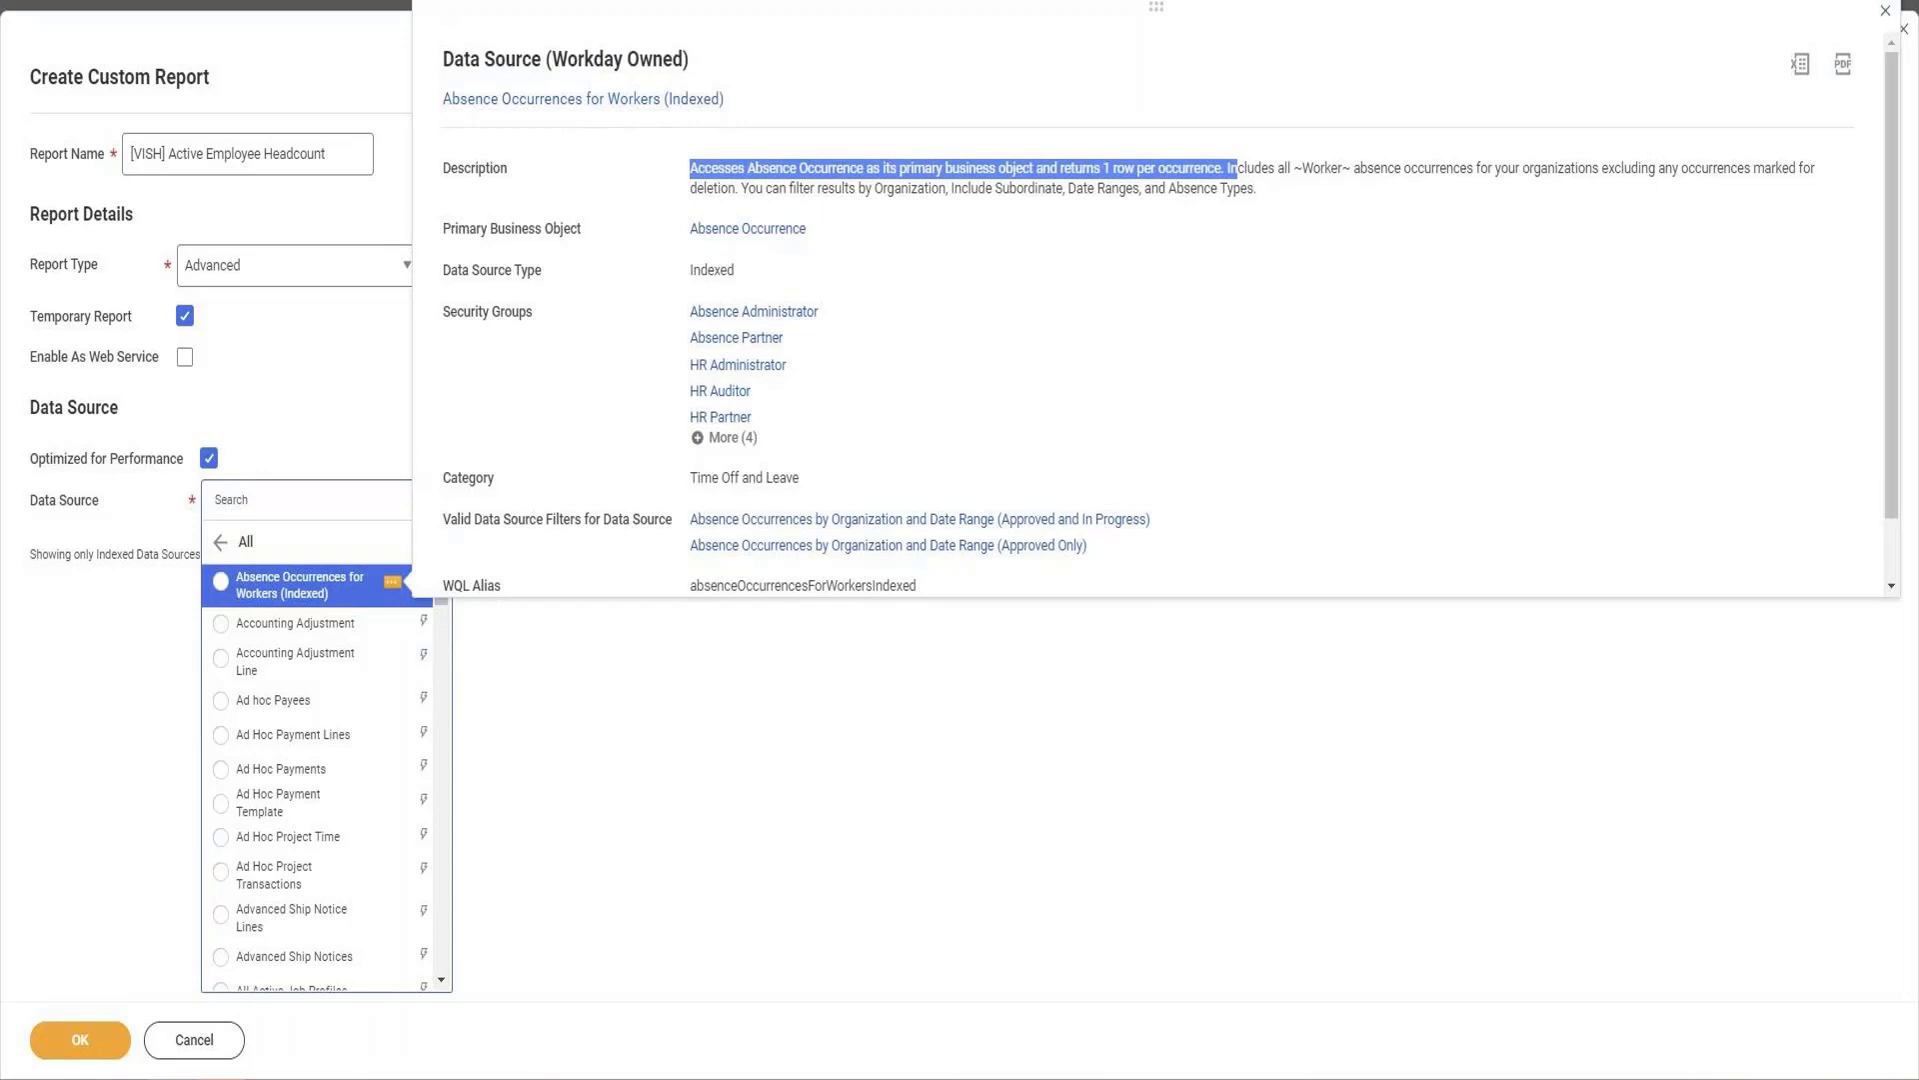
pyautogui.click(243, 433)
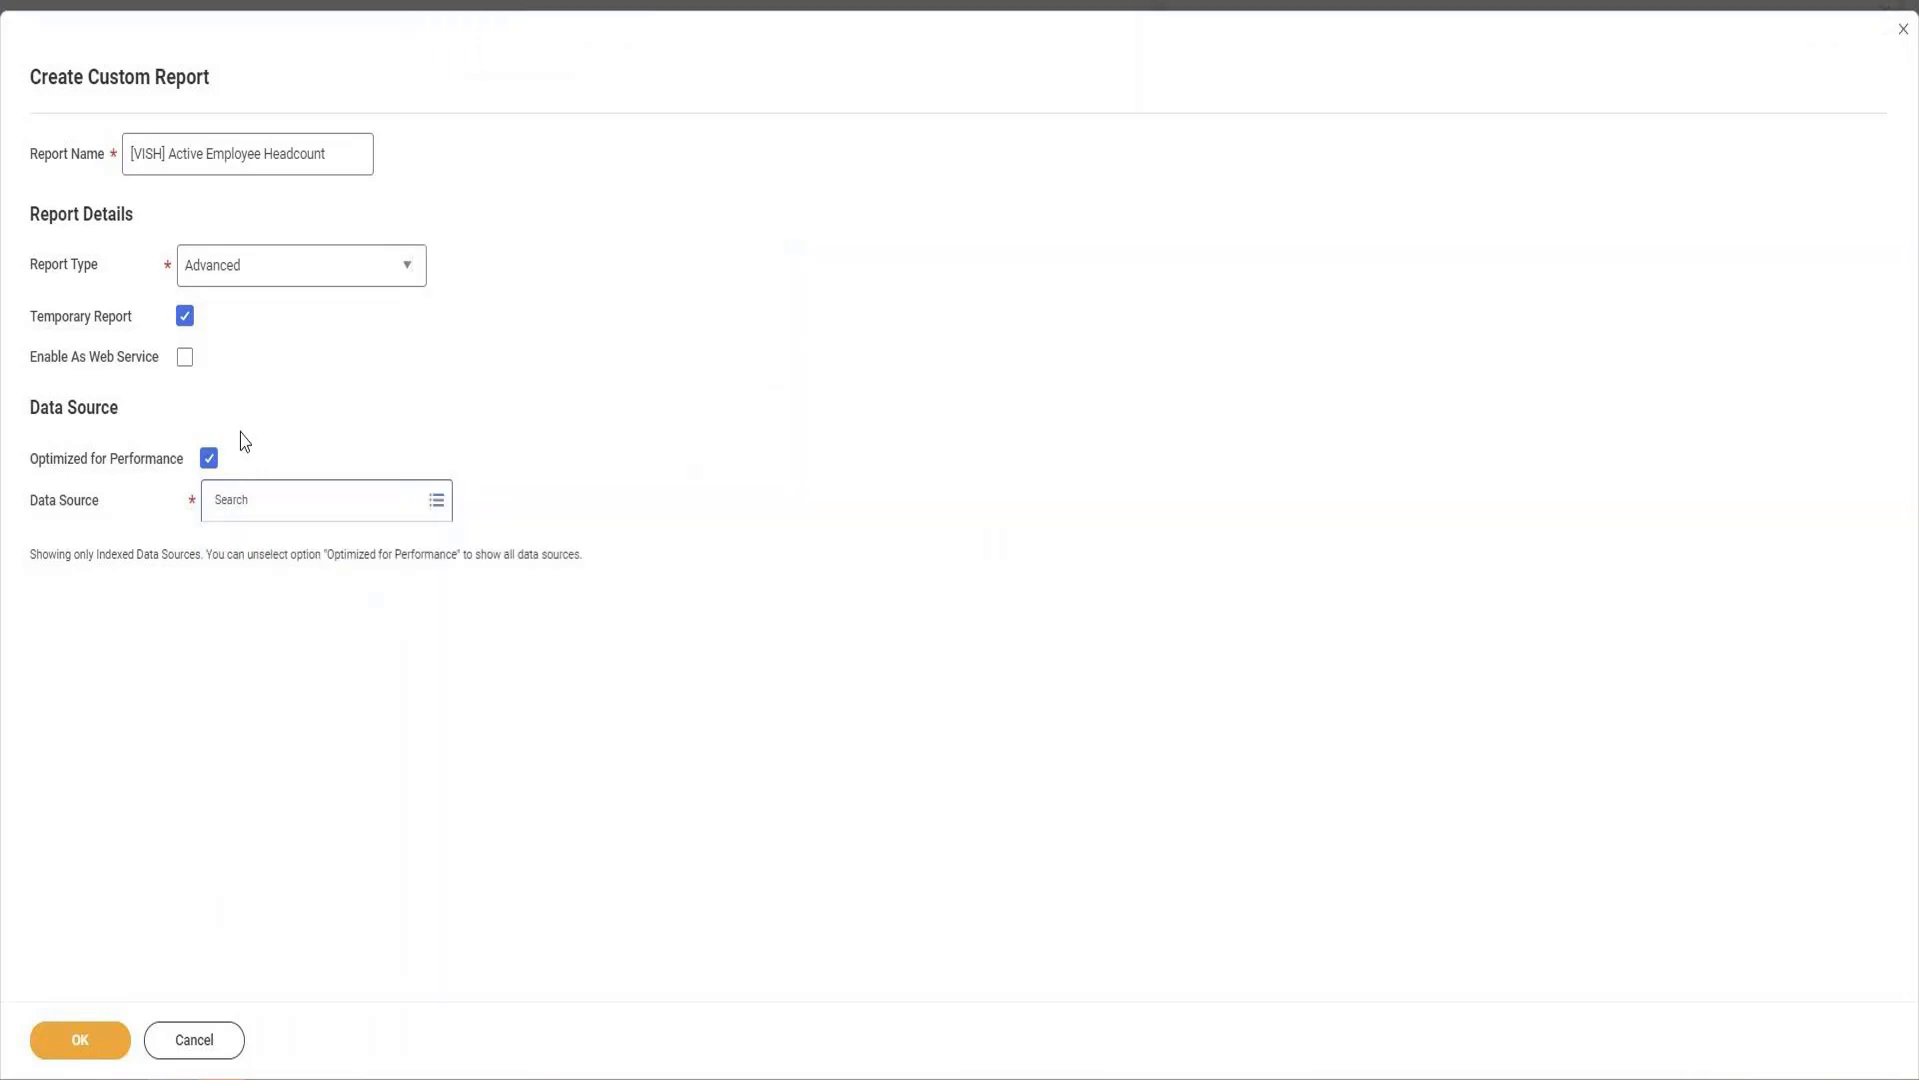
# Turn off Optimized for Performance and search the data sources for "All Active emp"
pyautogui.click(209, 458)
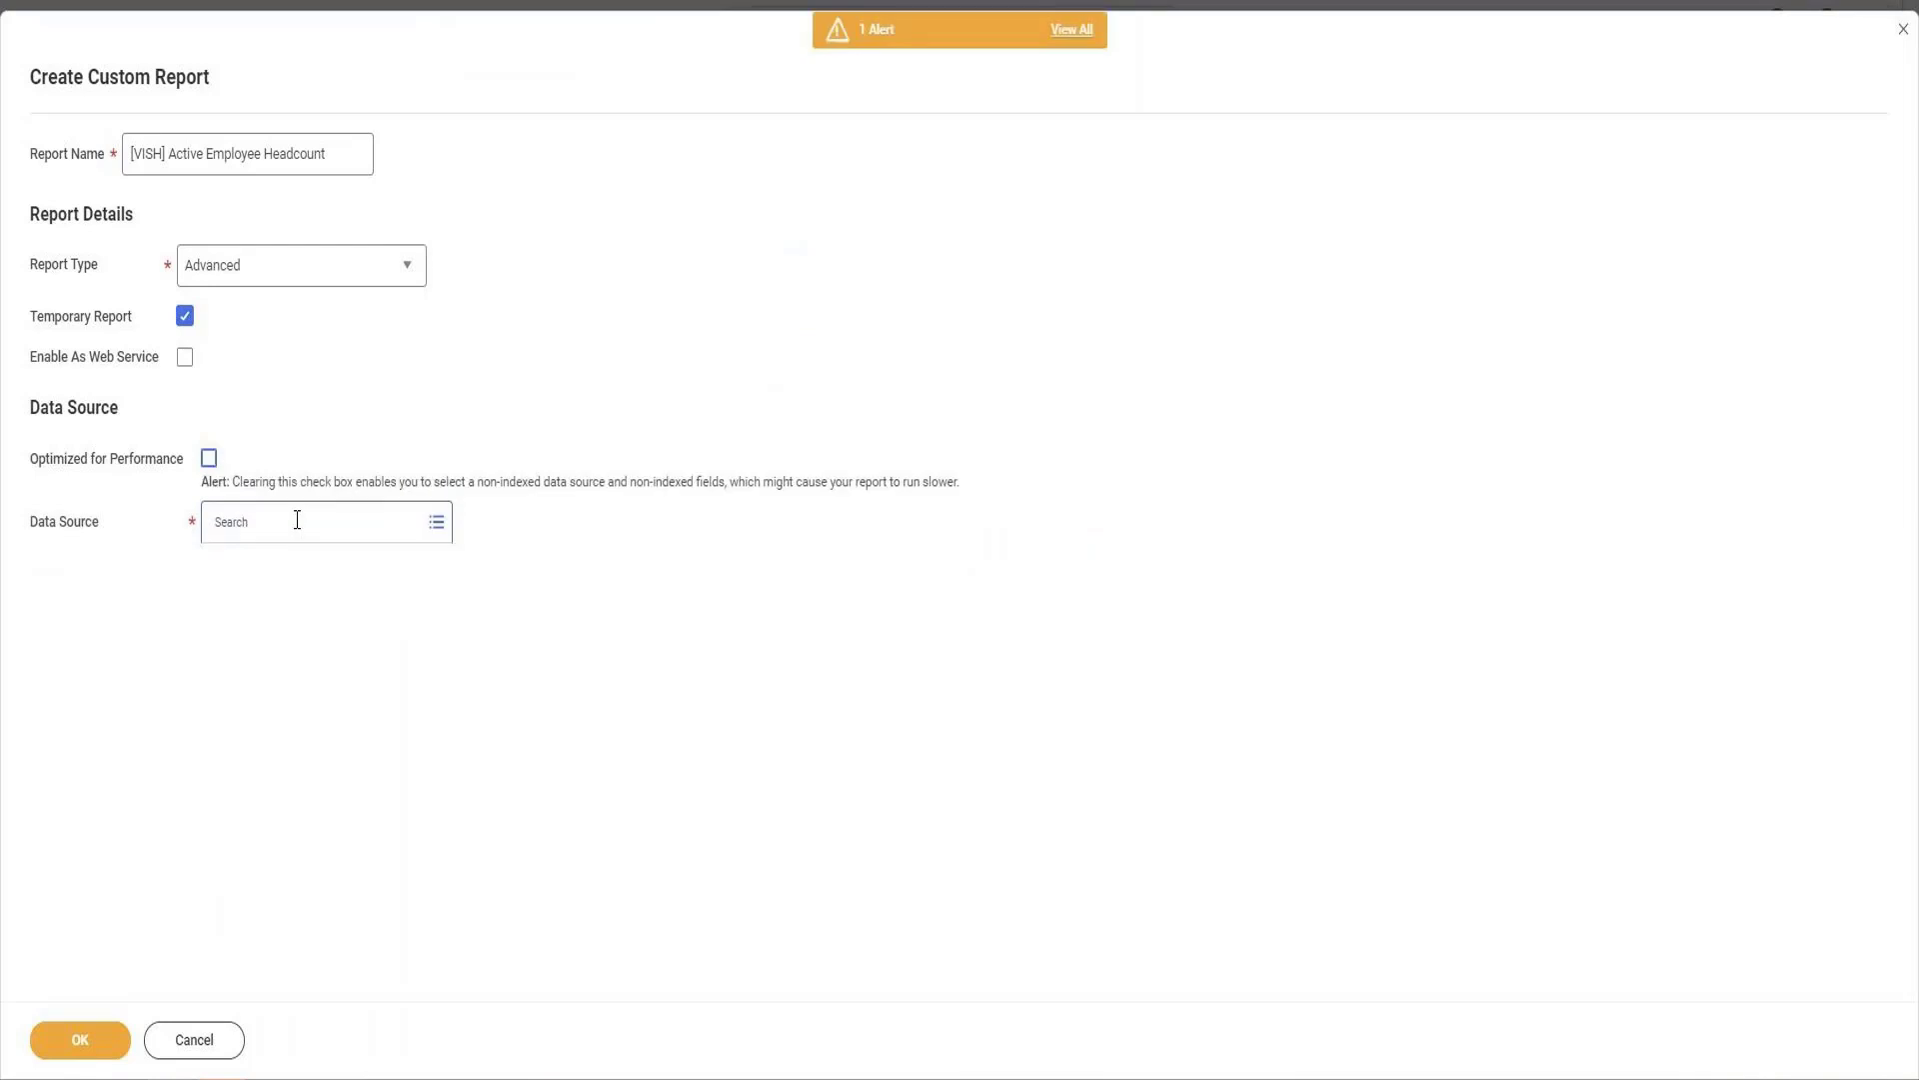
pyautogui.click(297, 520)
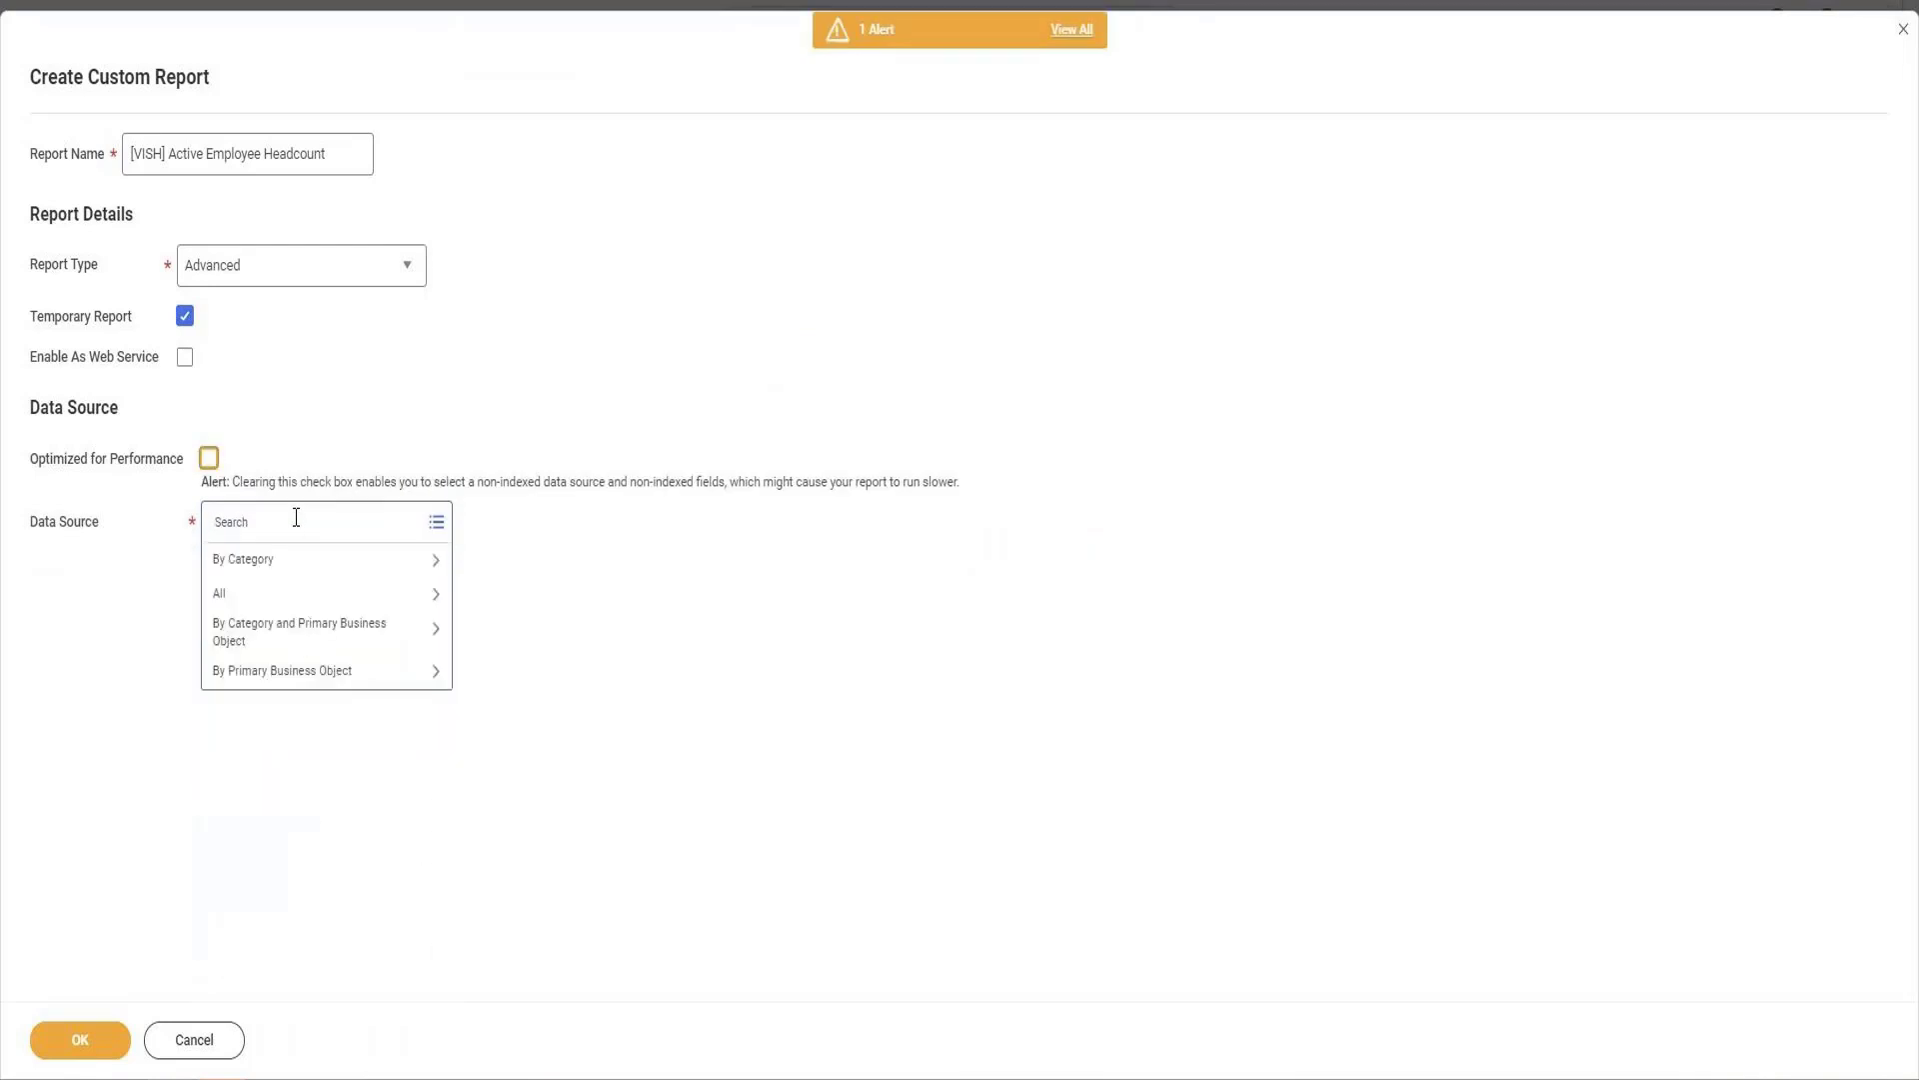
pyautogui.write('All Active emp')
pyautogui.press('Return')
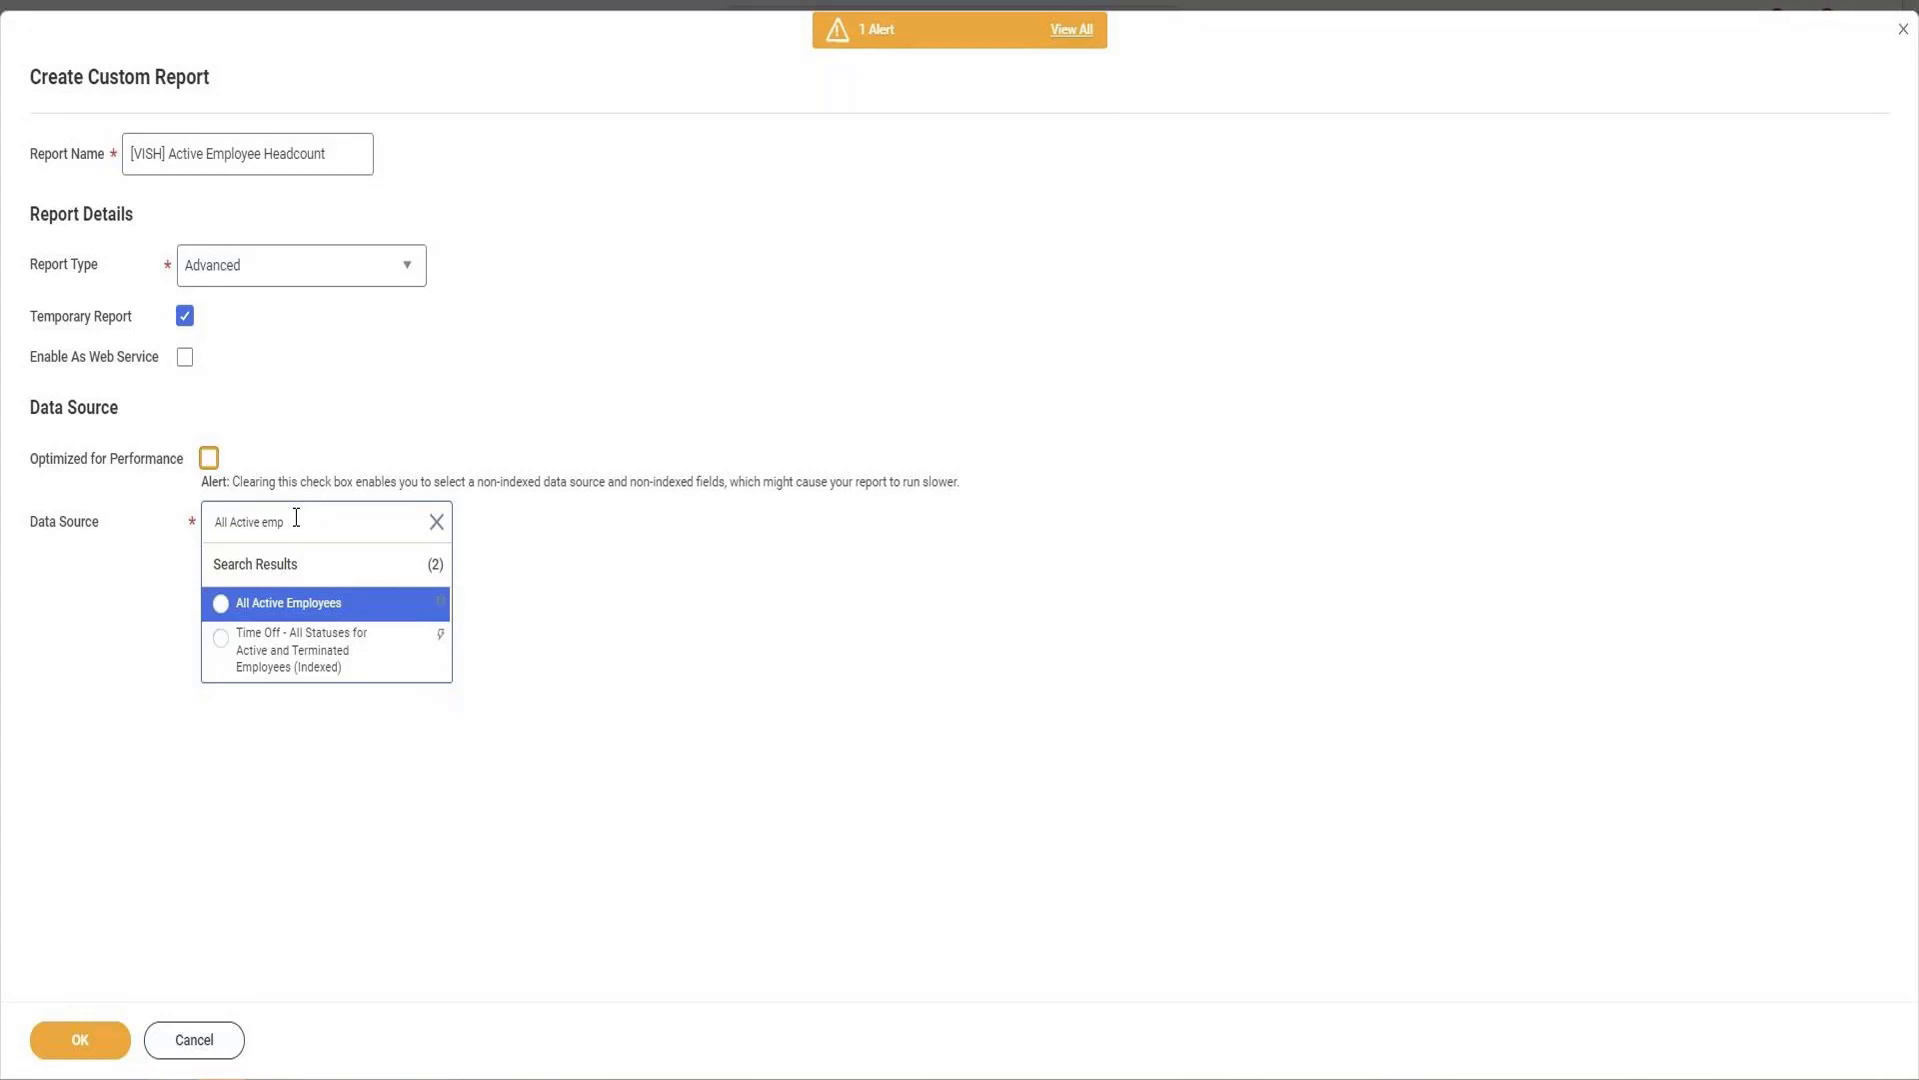
# Search the data sources for "WORKER" instead and look through the matching entries
pyautogui.tripleClick(241, 526)
pyautogui.write('WORKER')
pyautogui.press('Return')
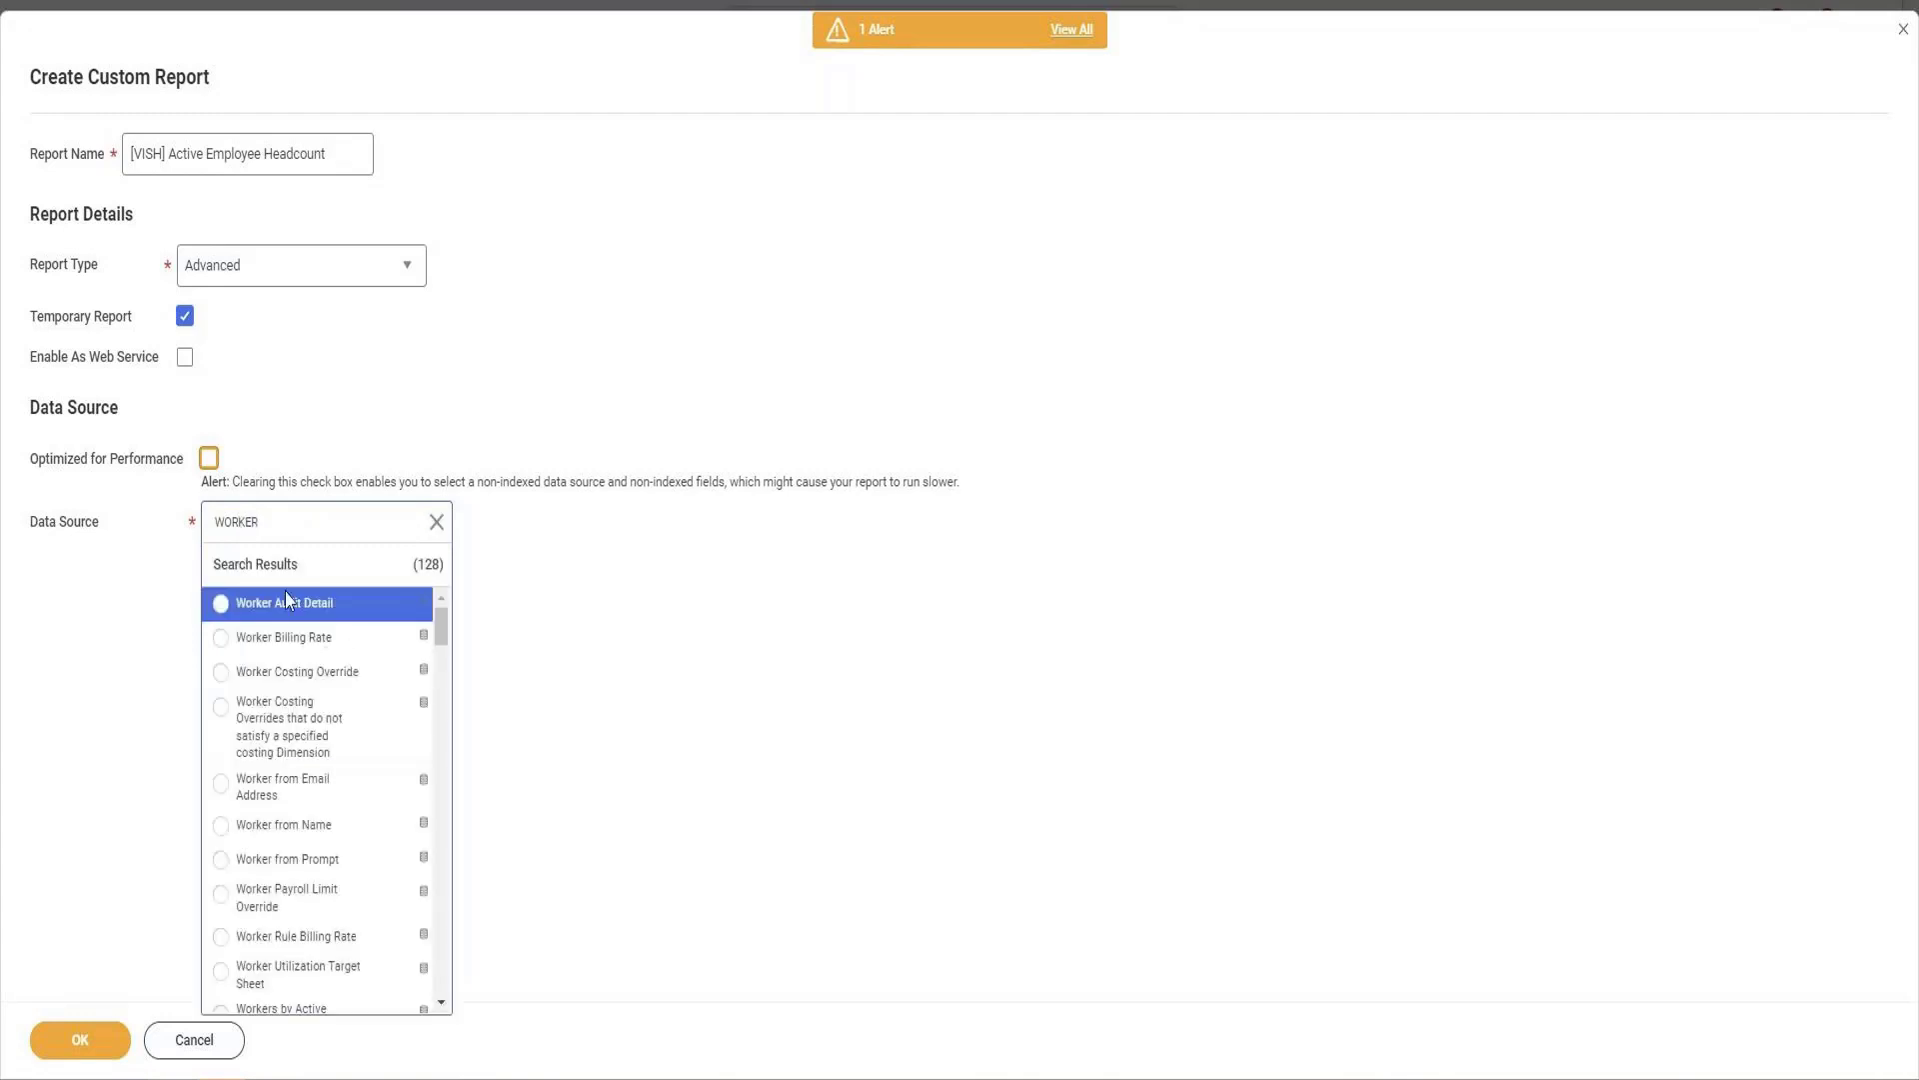
pyautogui.scroll(-10, 346, 692)
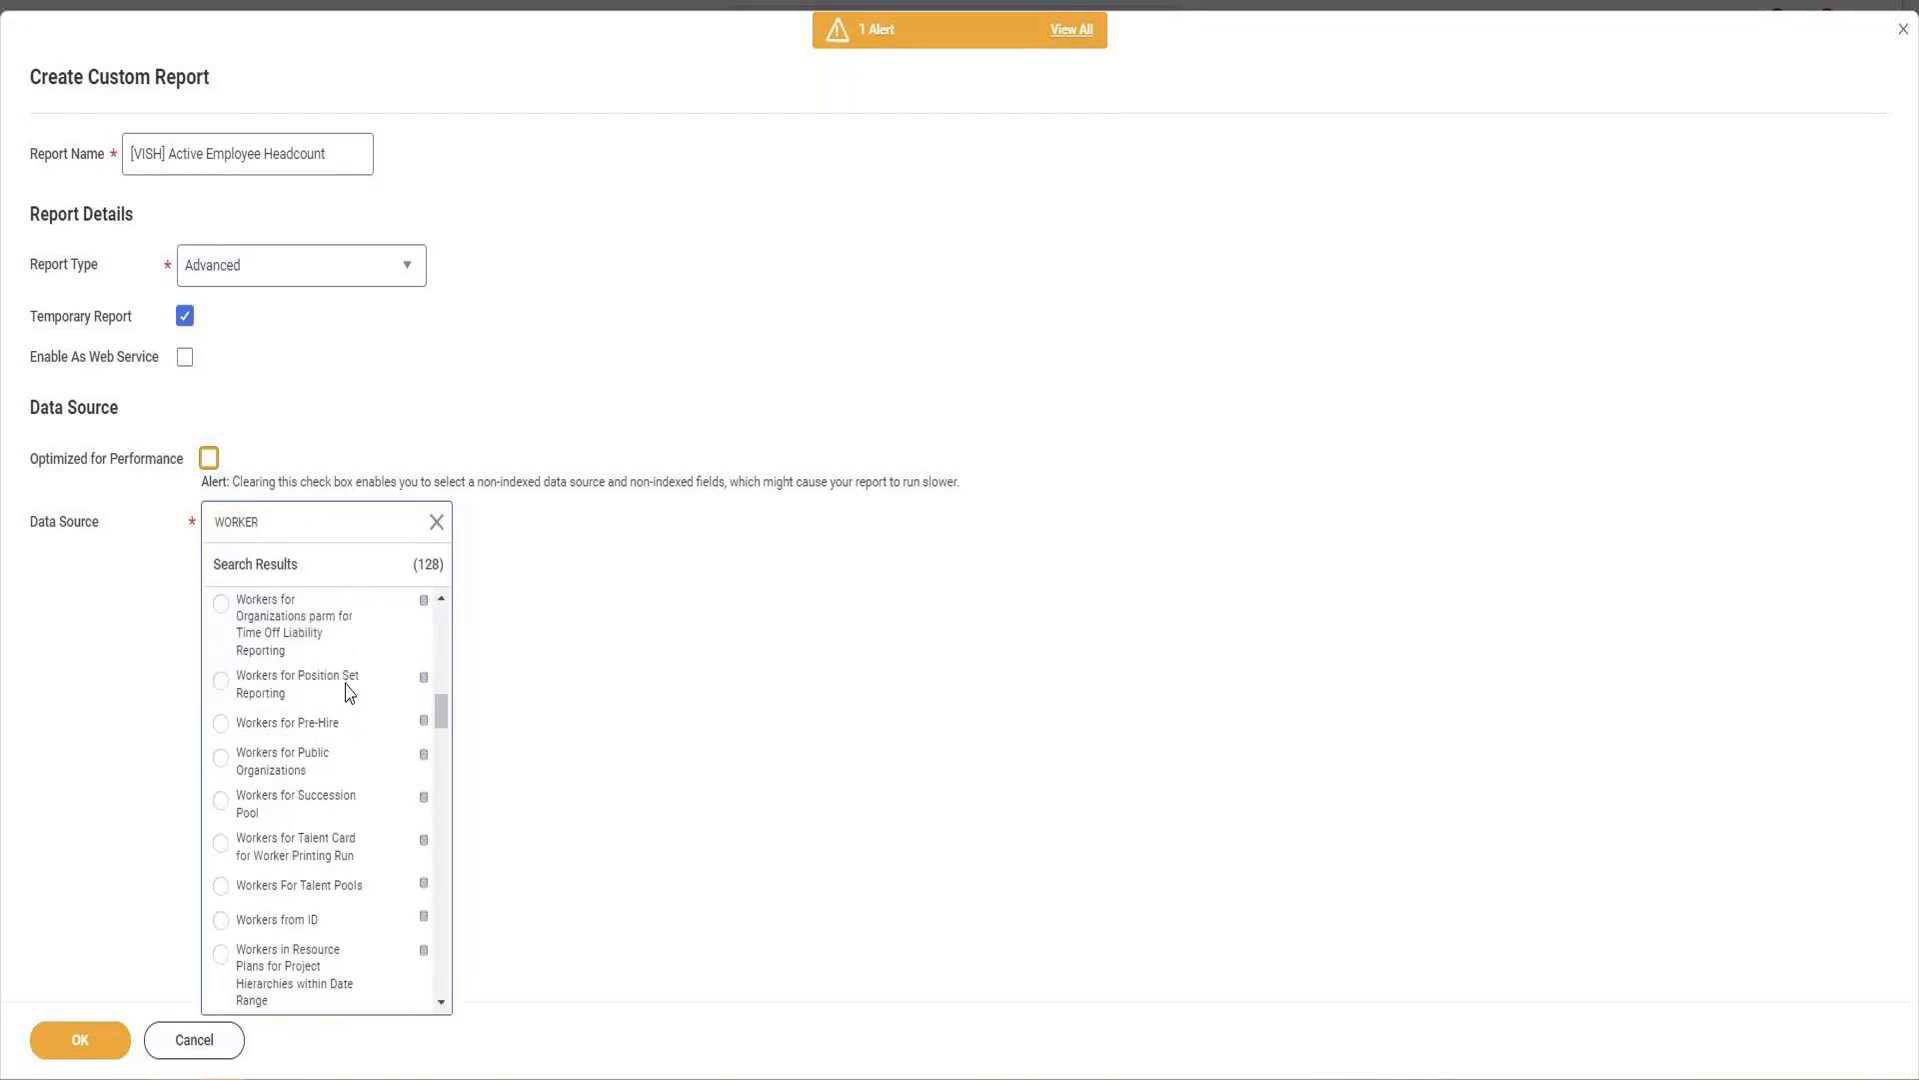
pyautogui.scroll(-10, 346, 700)
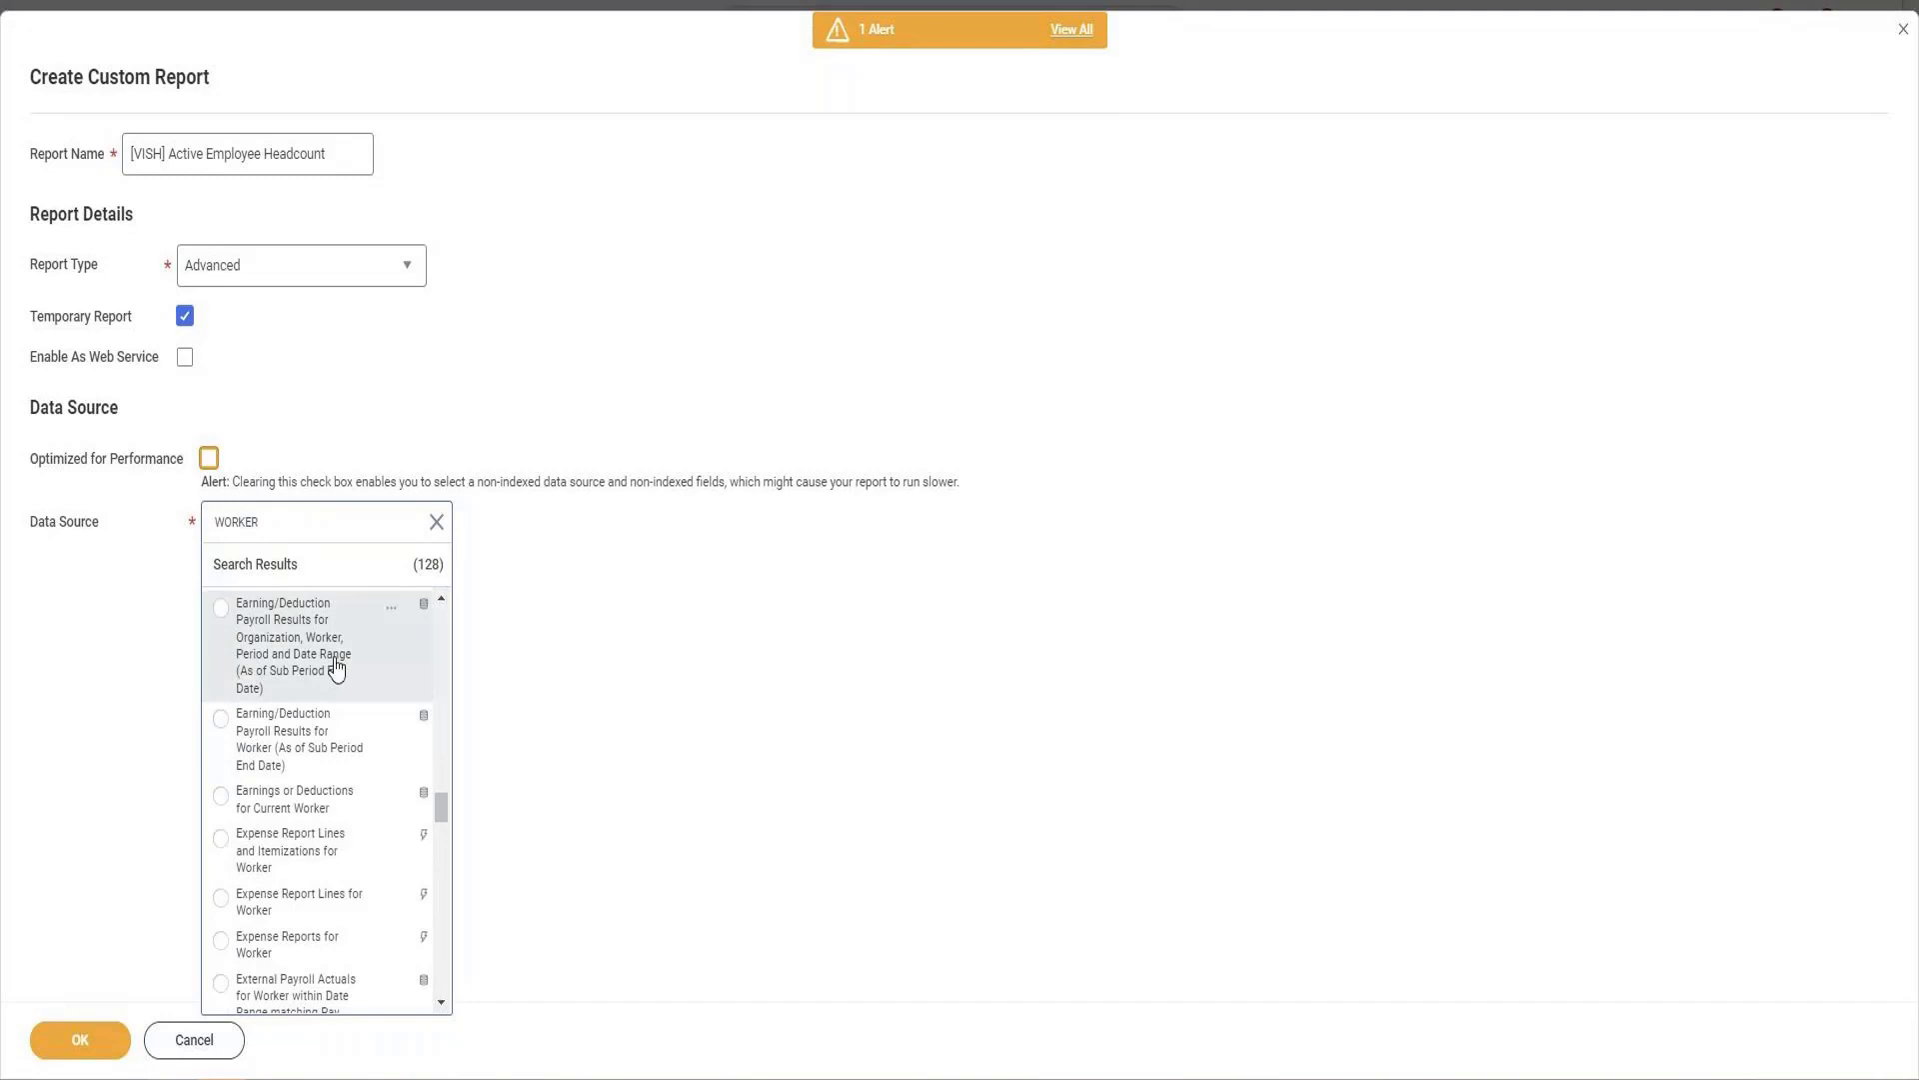
# Narrow the data source search to "WORKER all" and view the details of the All Workers data source
pyautogui.write('all')
pyautogui.press('Return')
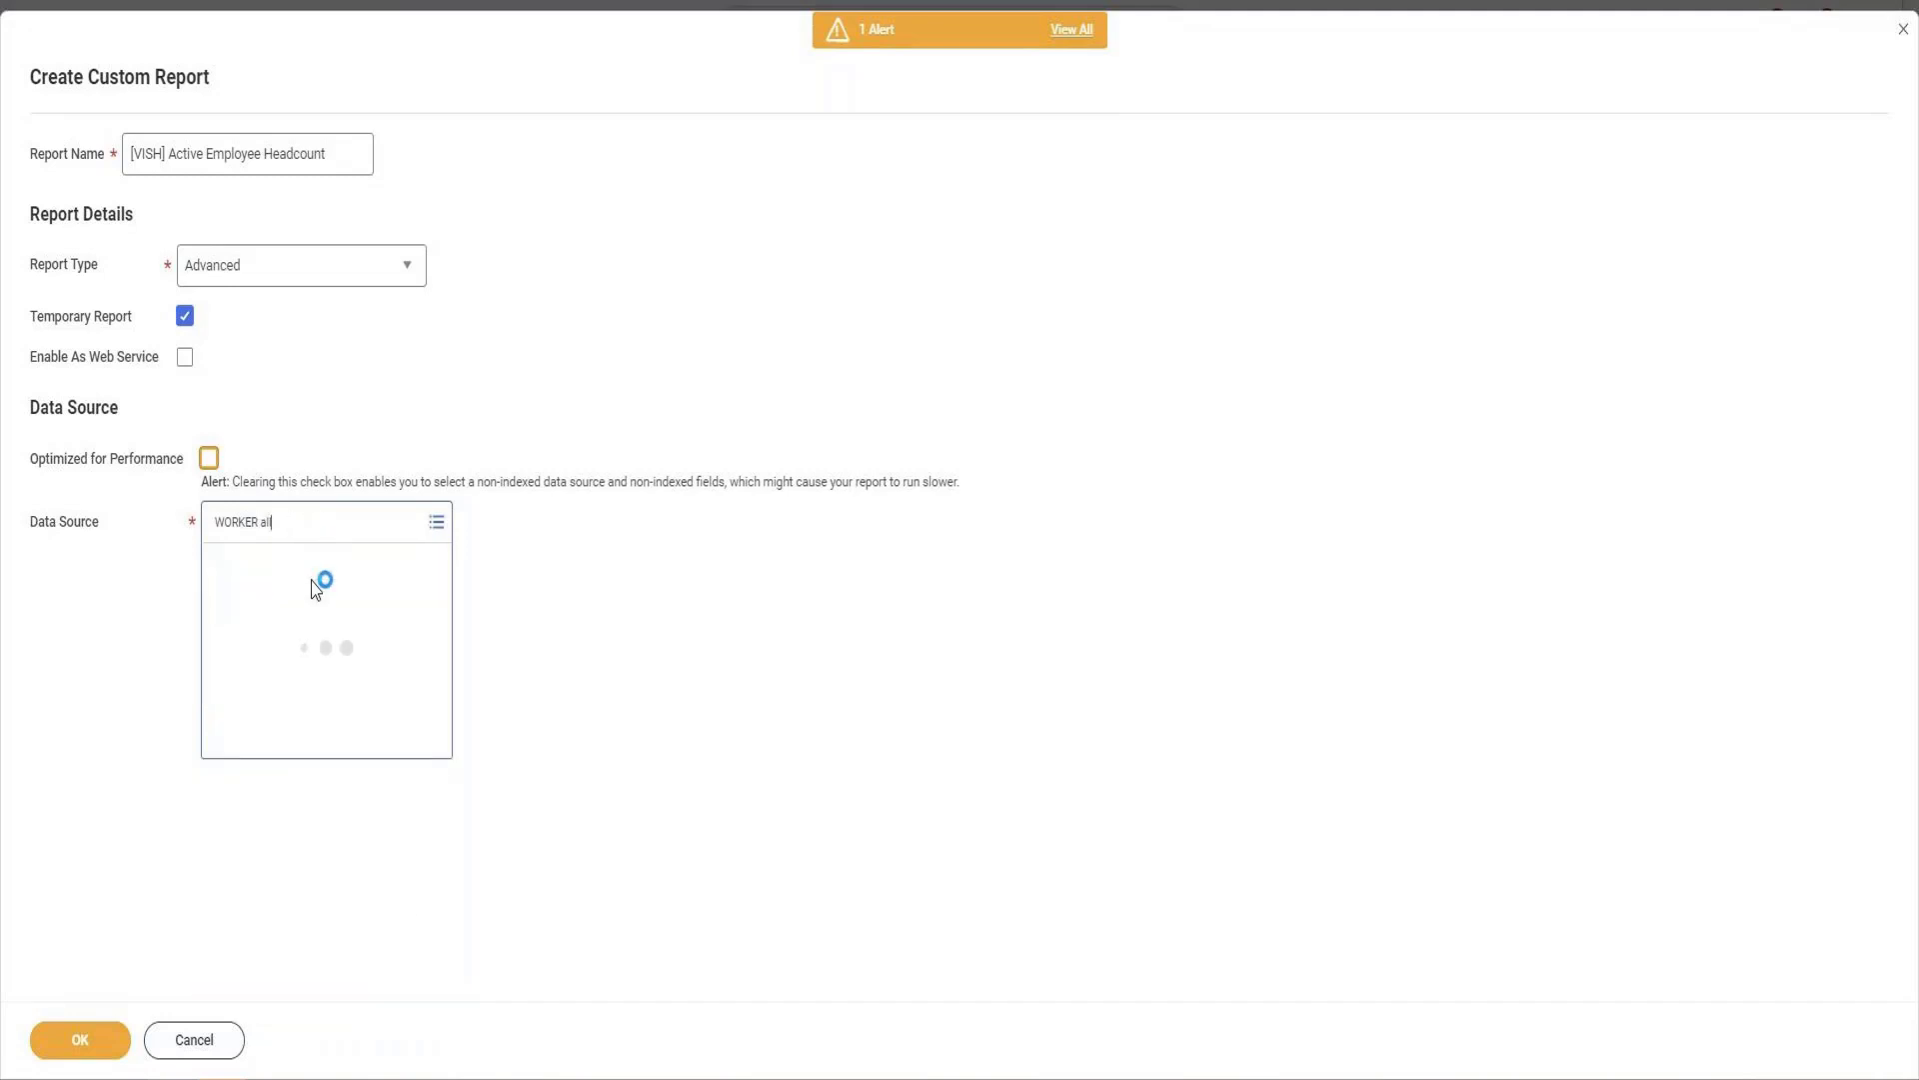
pyautogui.scroll(-1, 400, 670)
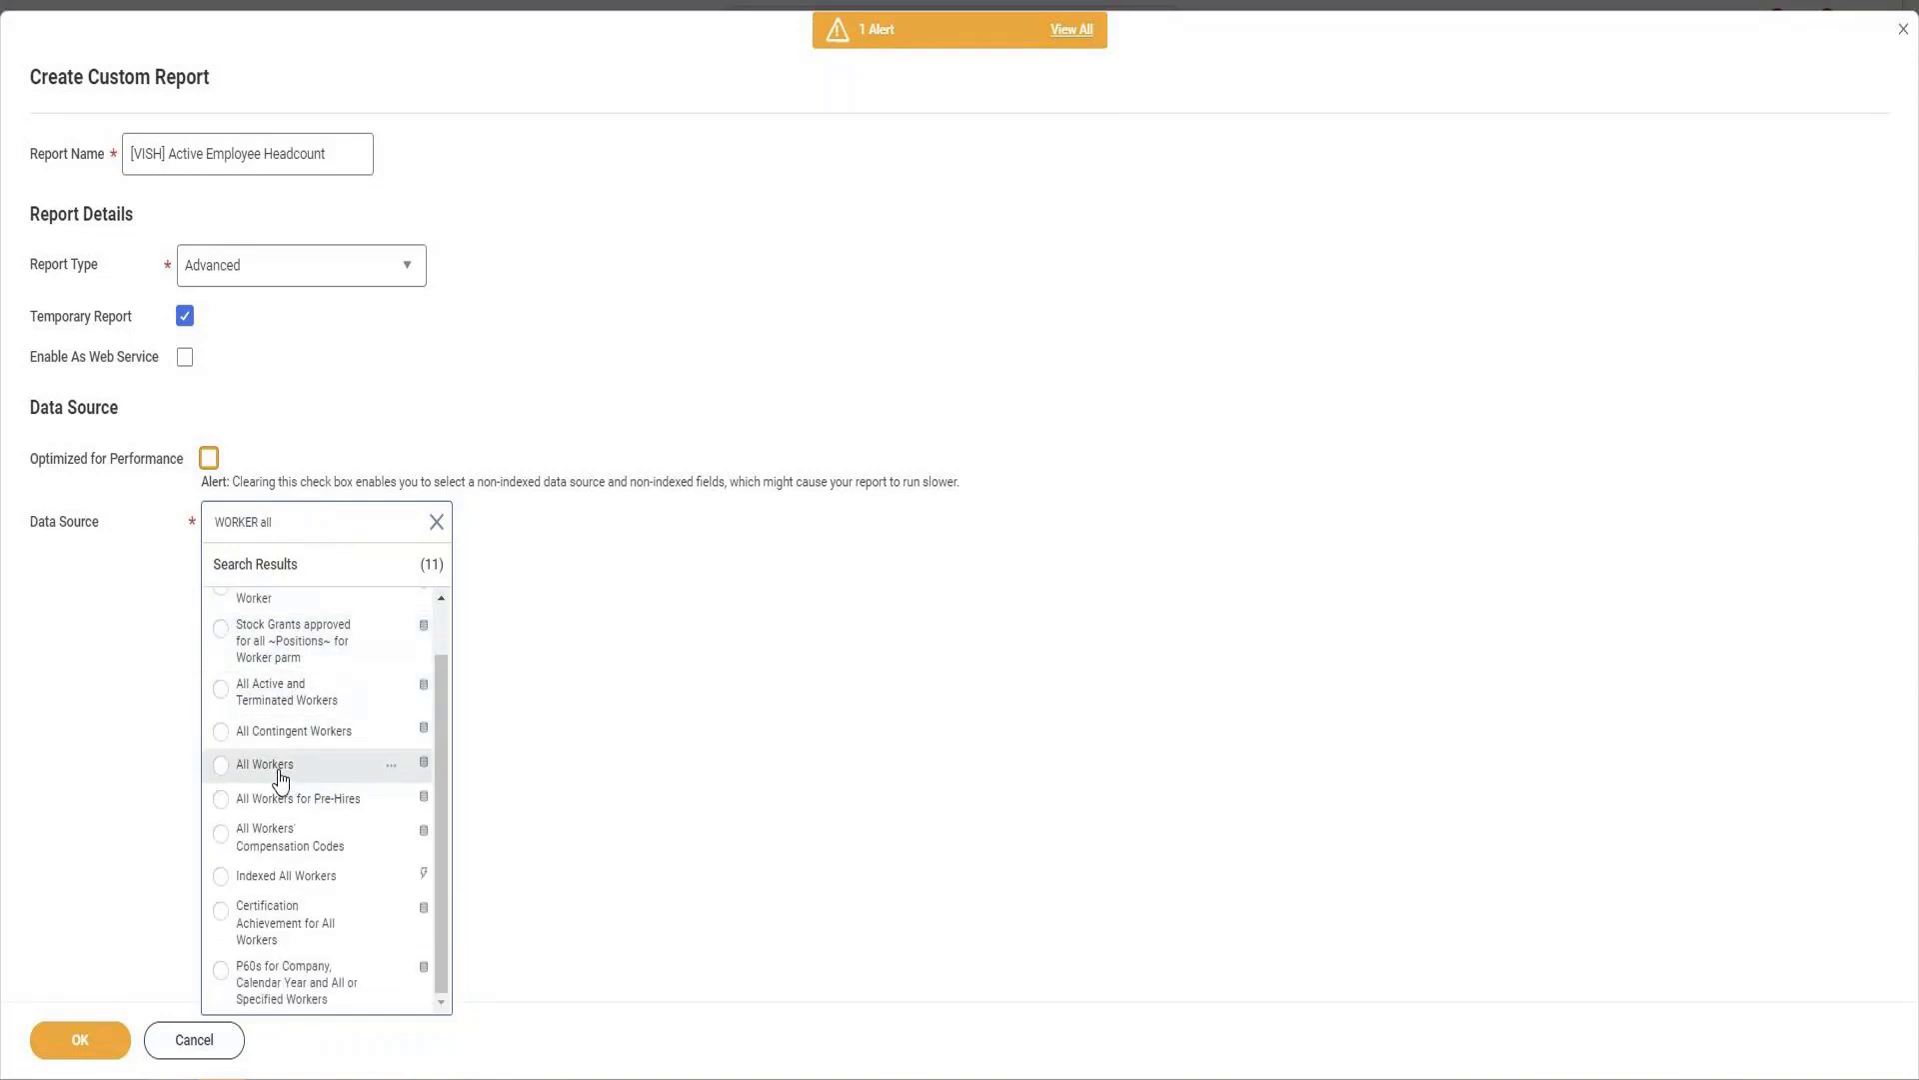
pyautogui.click(392, 767)
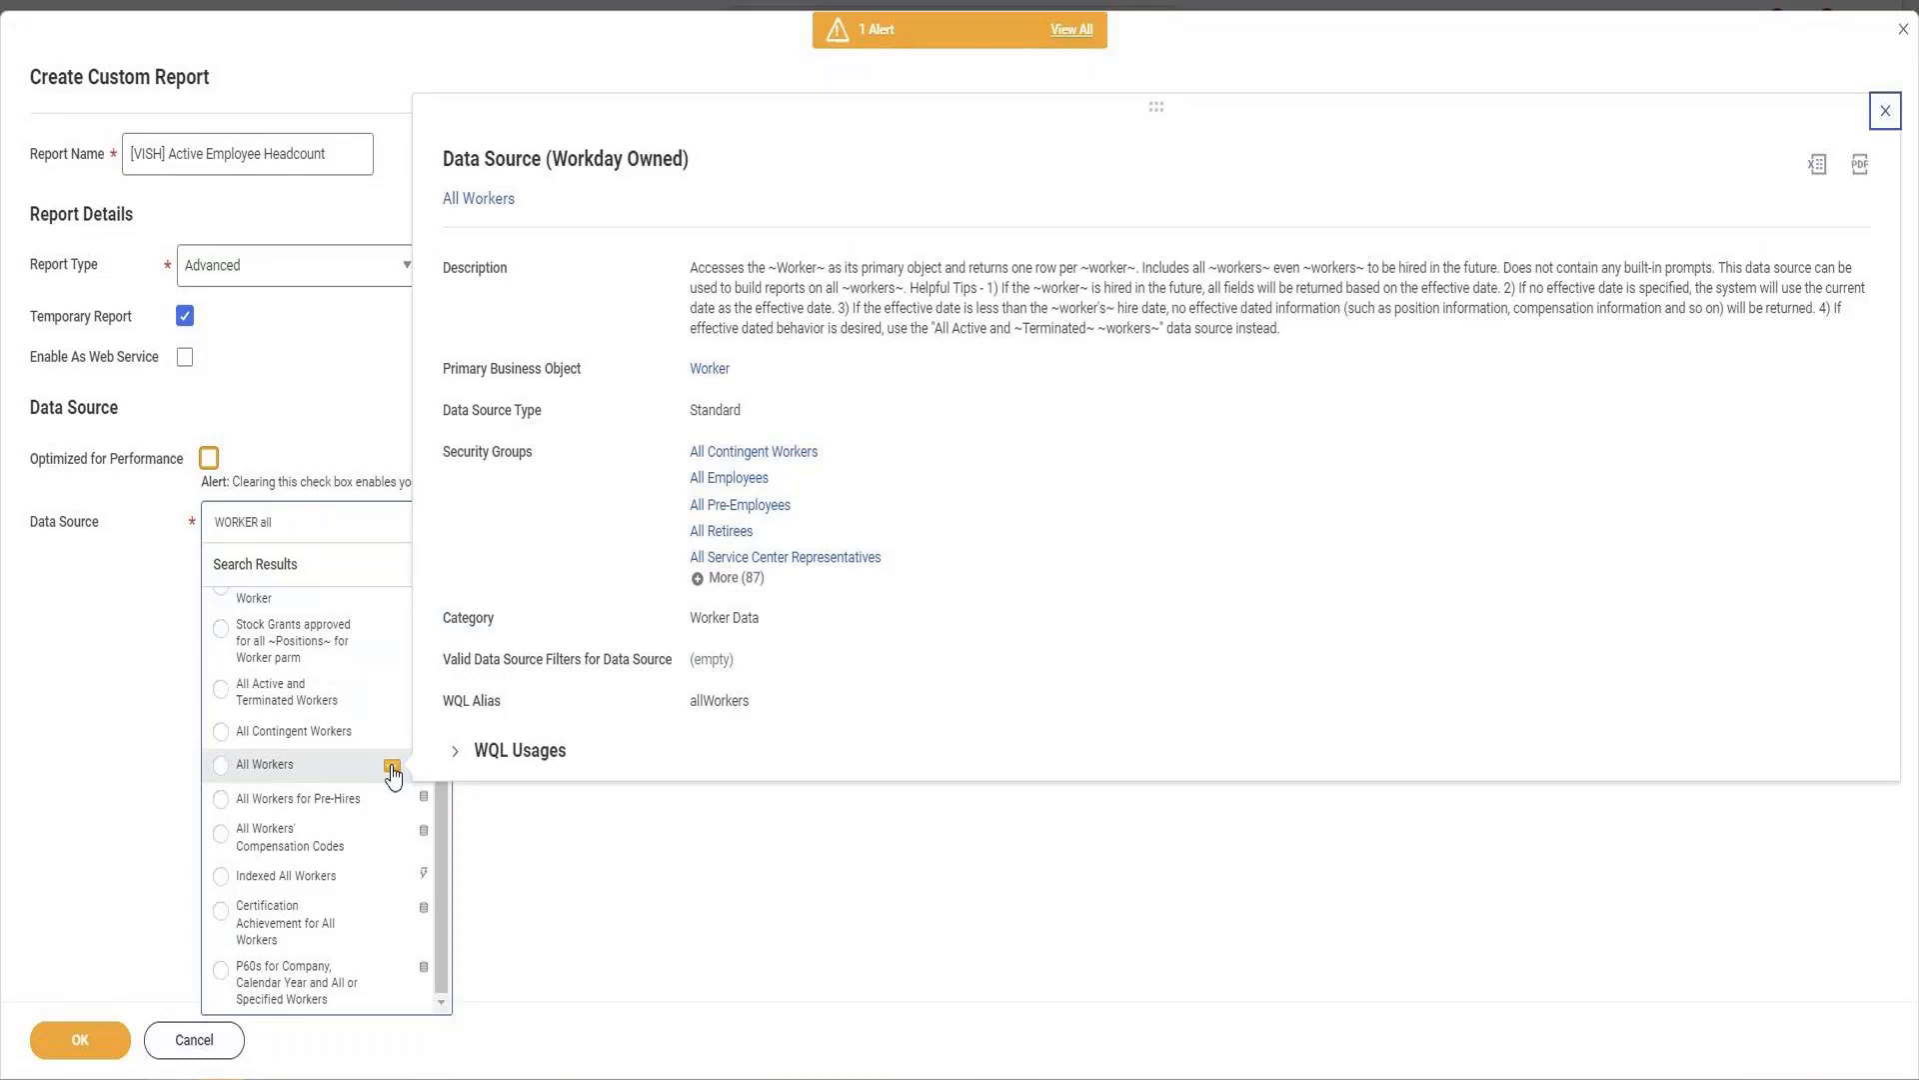
pyautogui.tripleClick(318, 531)
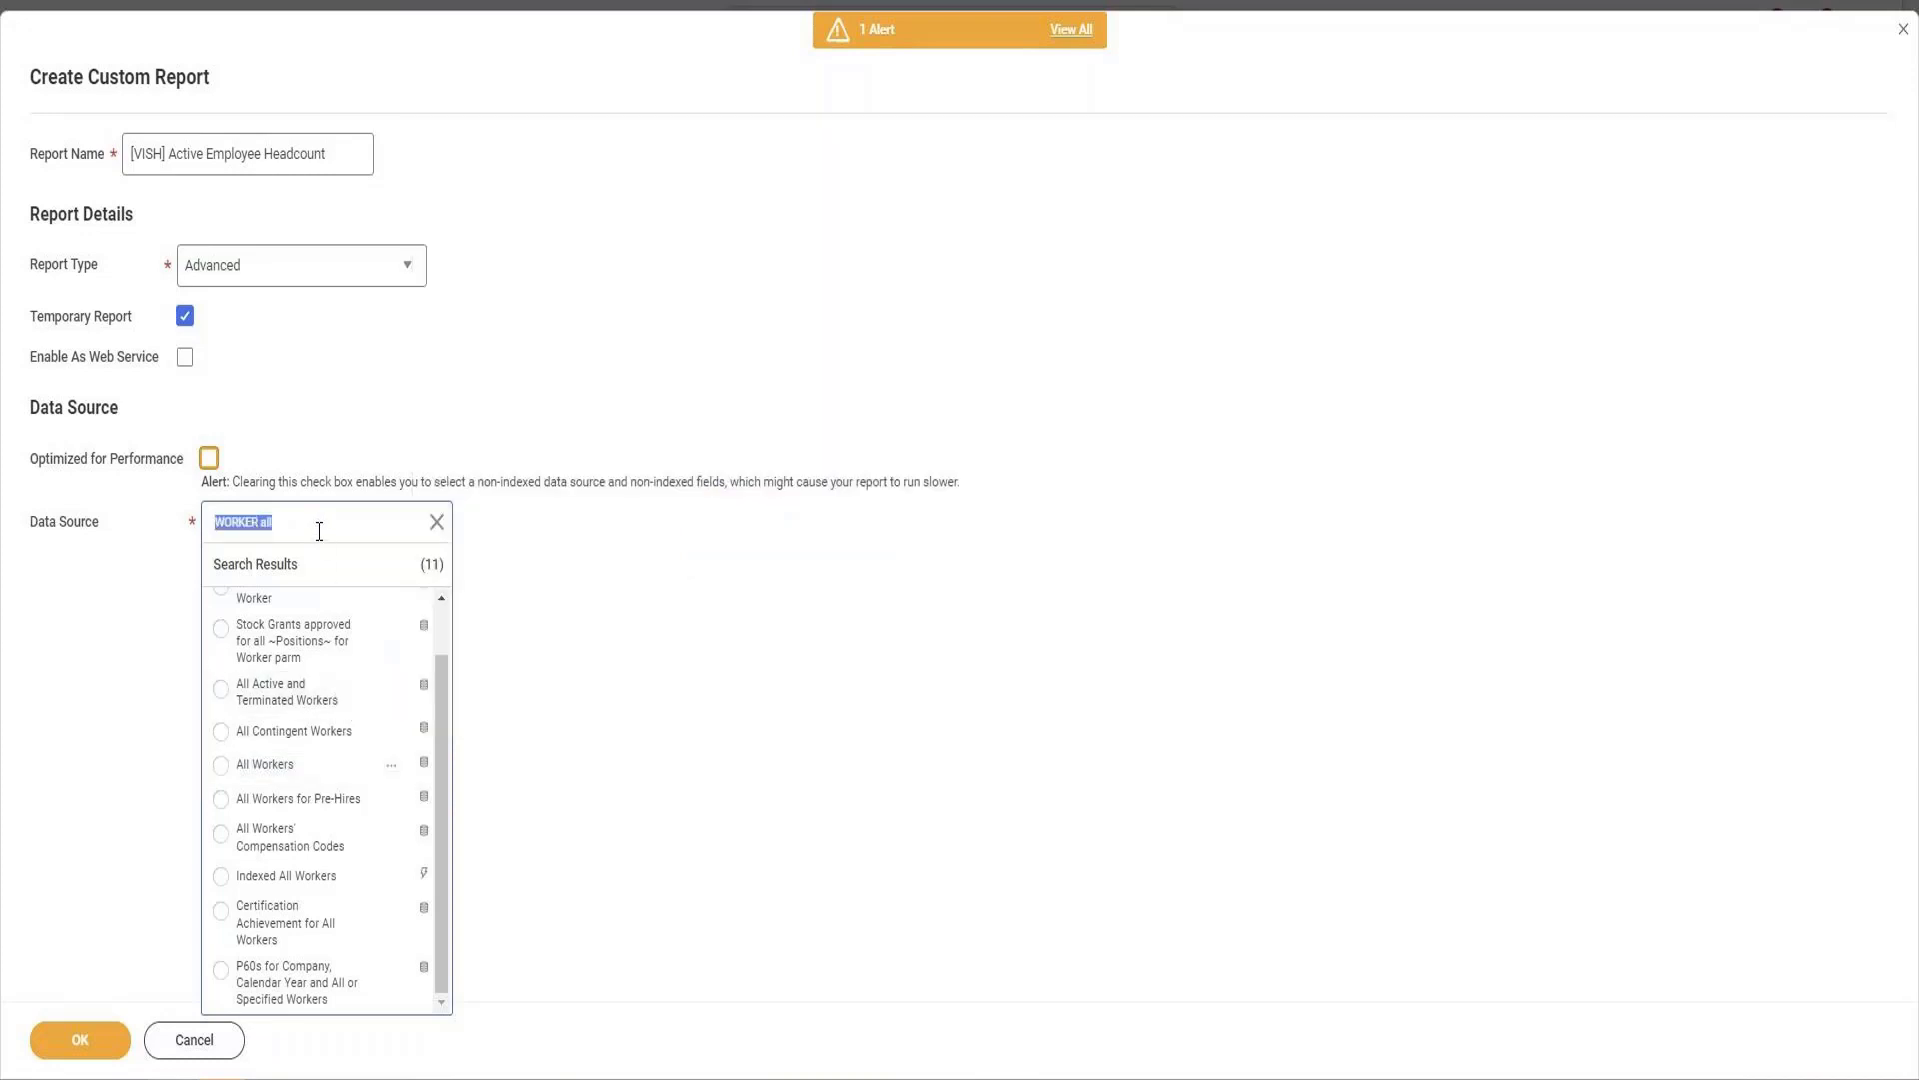
# Search the data sources for "all active employee" and "active terminate", and read the description of All Active and Terminated Workers
pyautogui.write('all active employee')
pyautogui.press('Return')
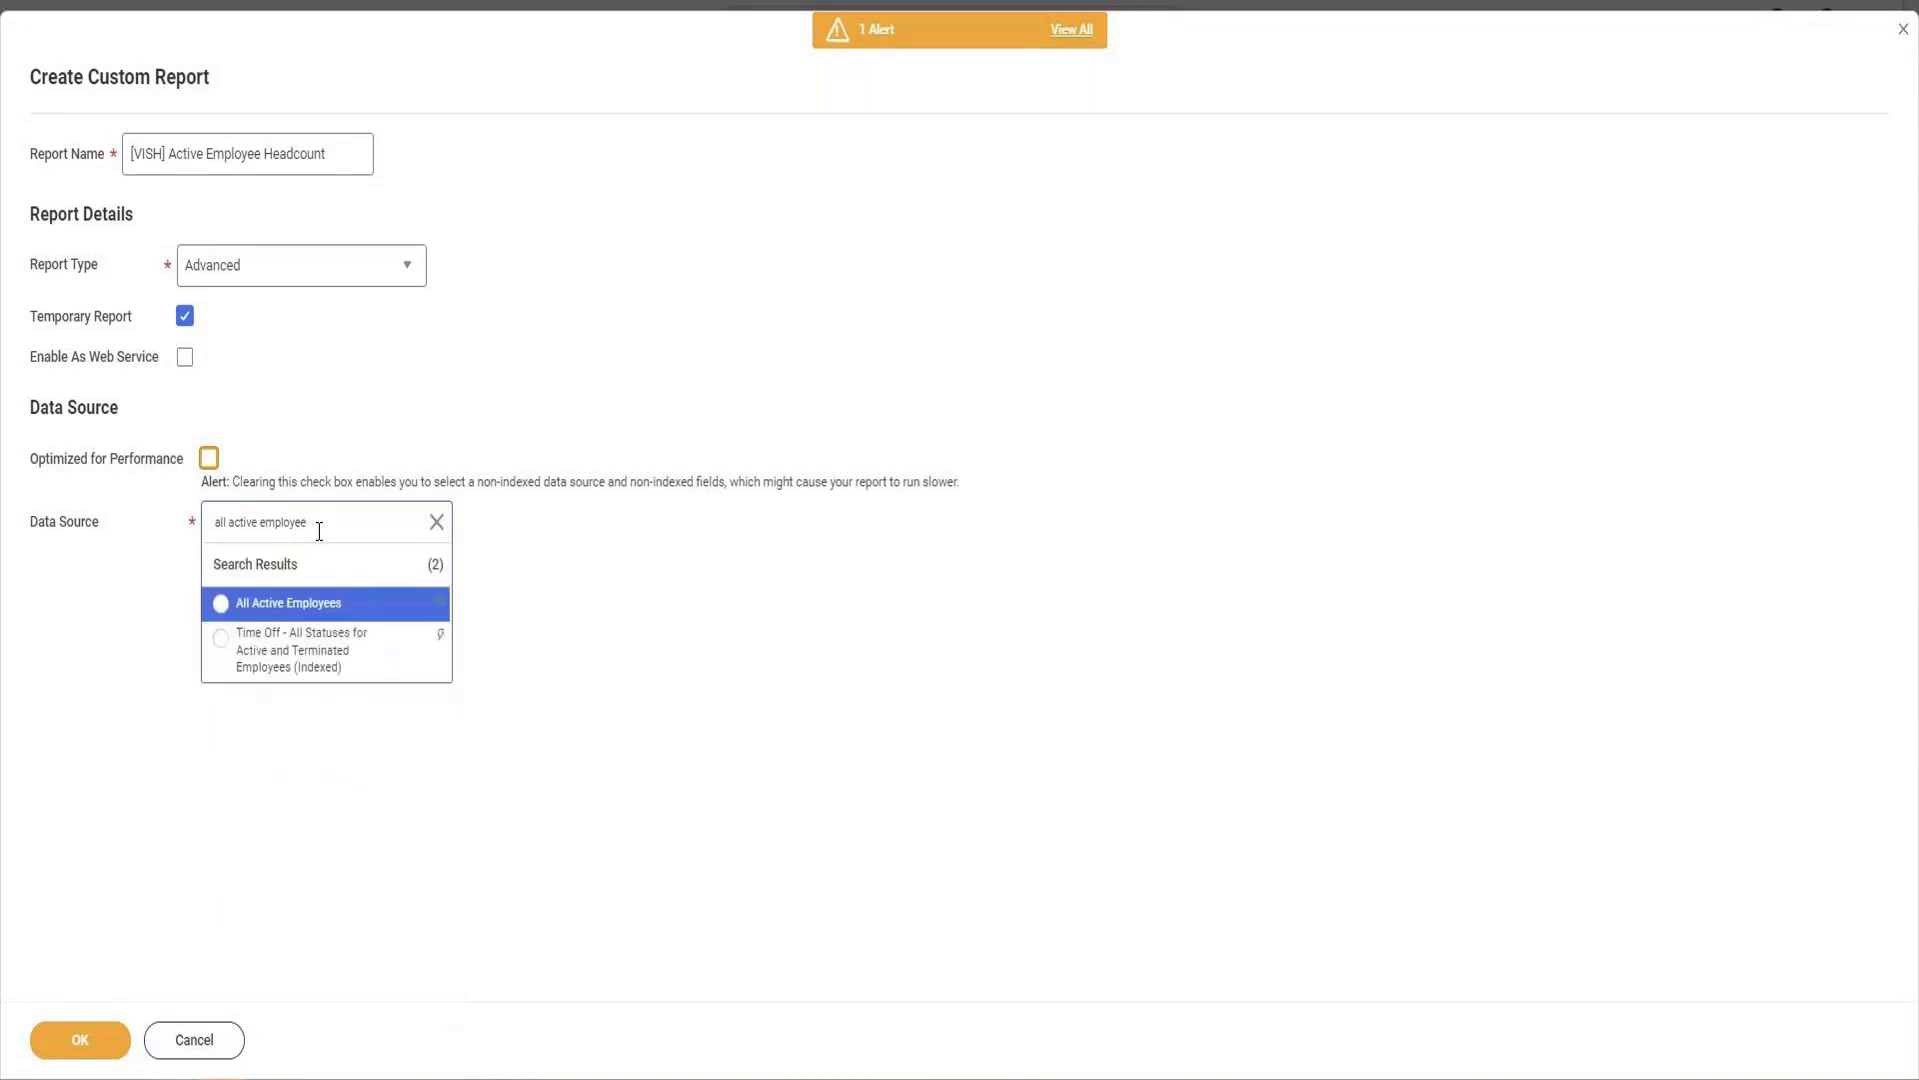
pyautogui.tripleClick(251, 519)
pyautogui.doubleClick(225, 522)
pyautogui.press('BackSpace')
pyautogui.write('terminate')
pyautogui.hotkey('ctrl', 'Delete')
pyautogui.press('Return')
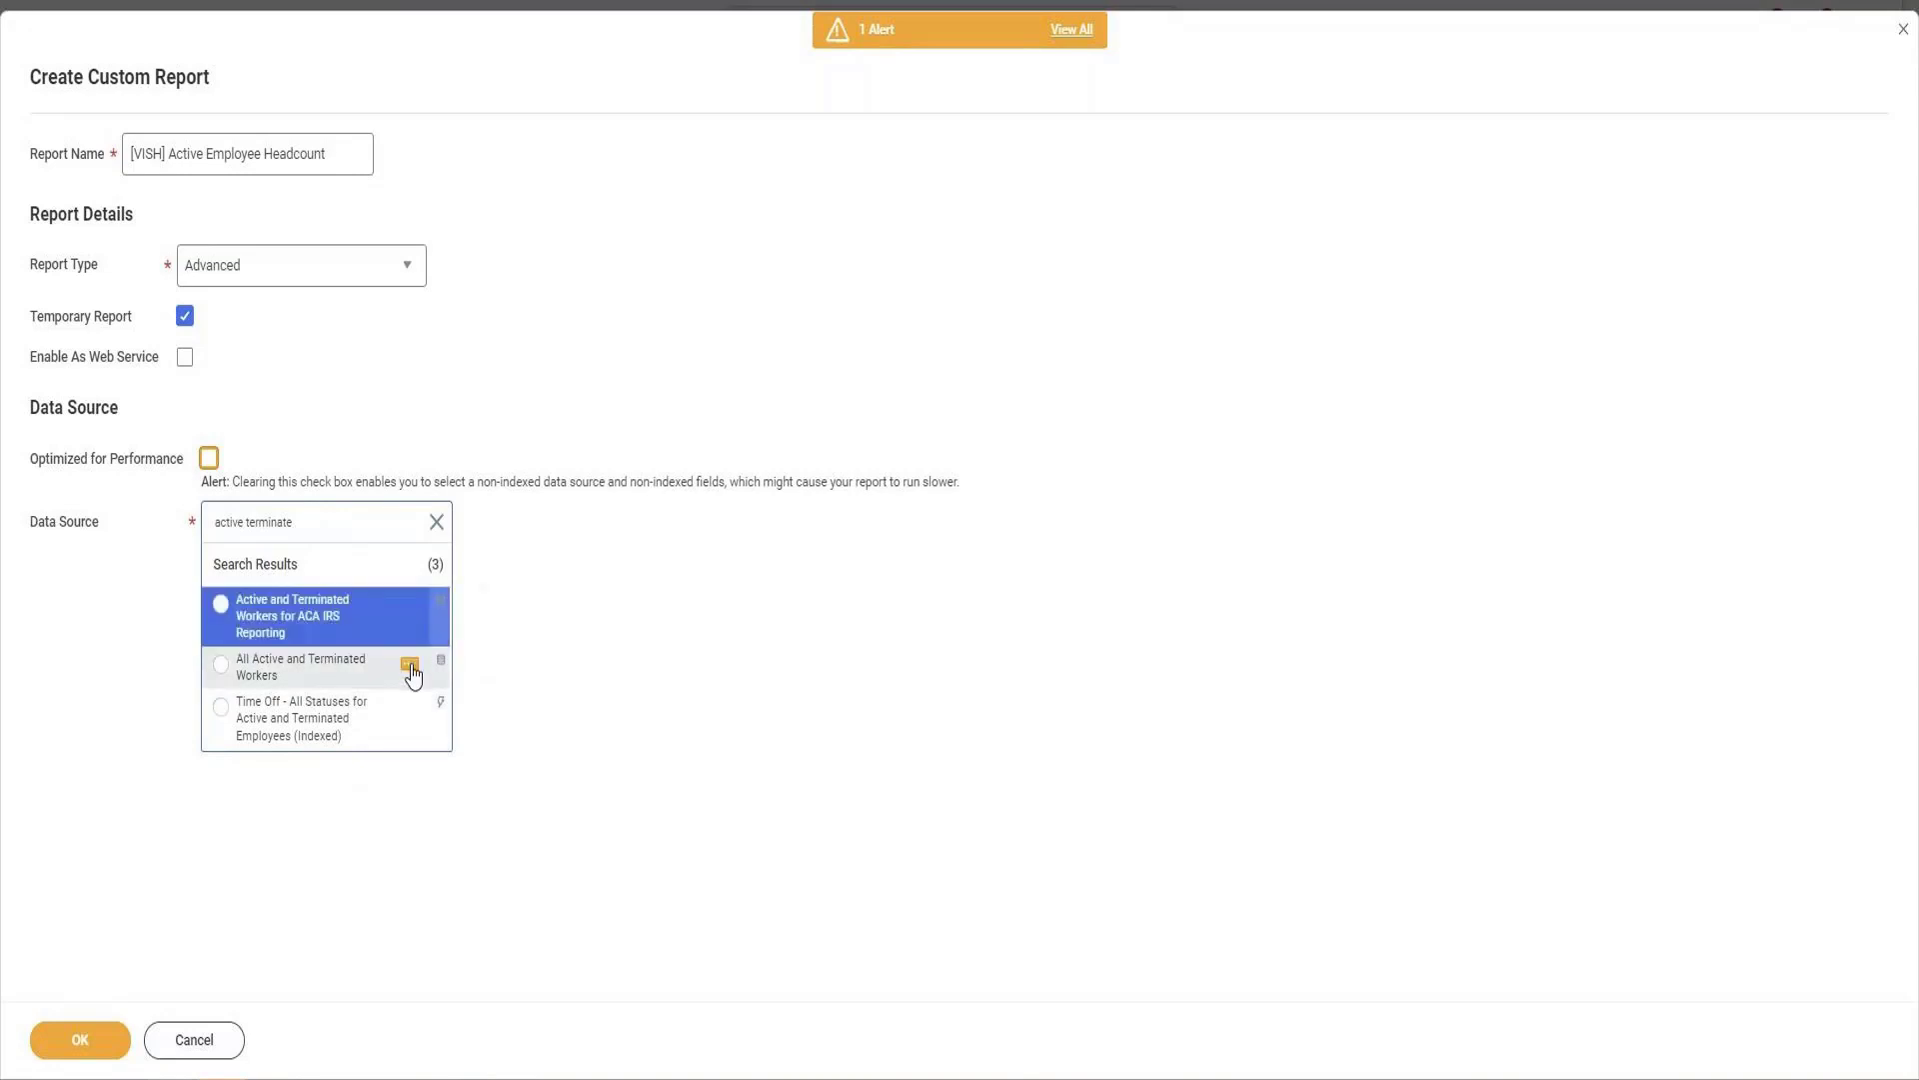
pyautogui.moveTo(410, 676)
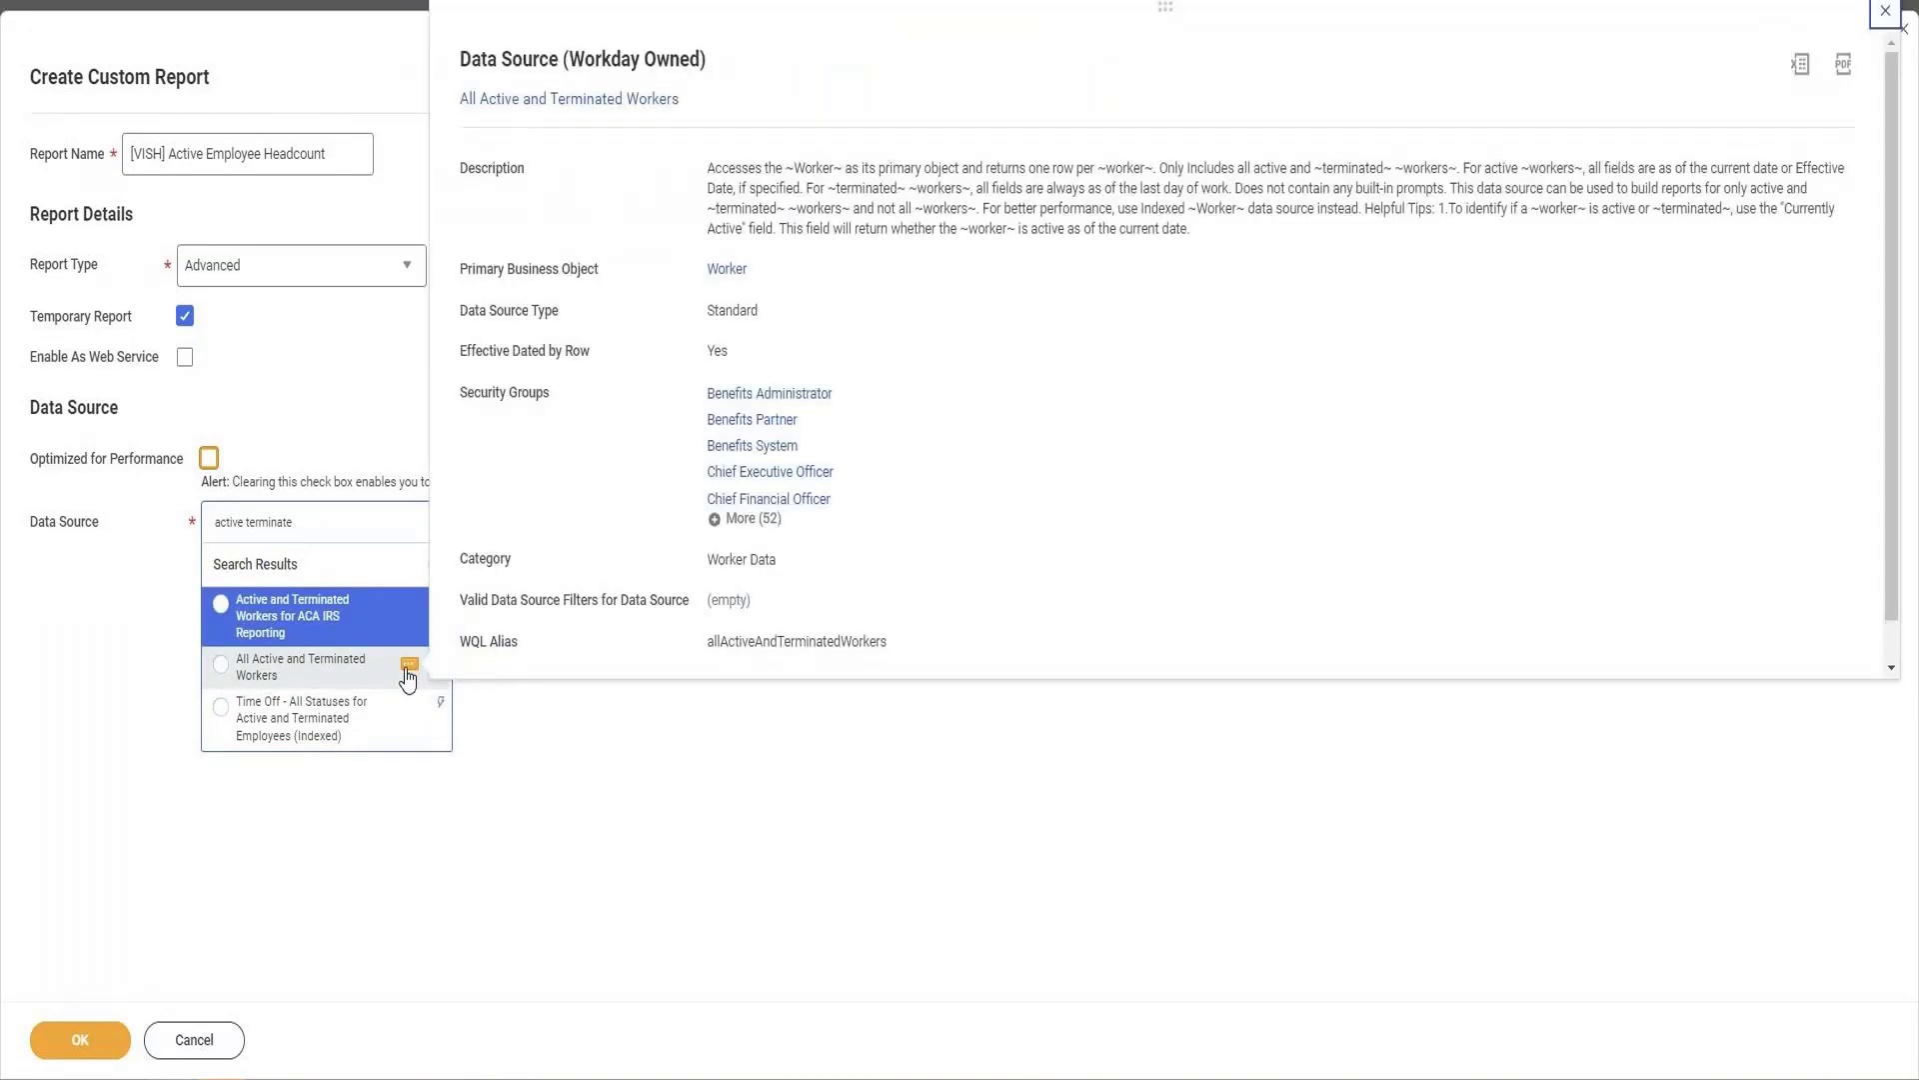
pyautogui.moveTo(709, 168); pyautogui.dragTo(1849, 243)
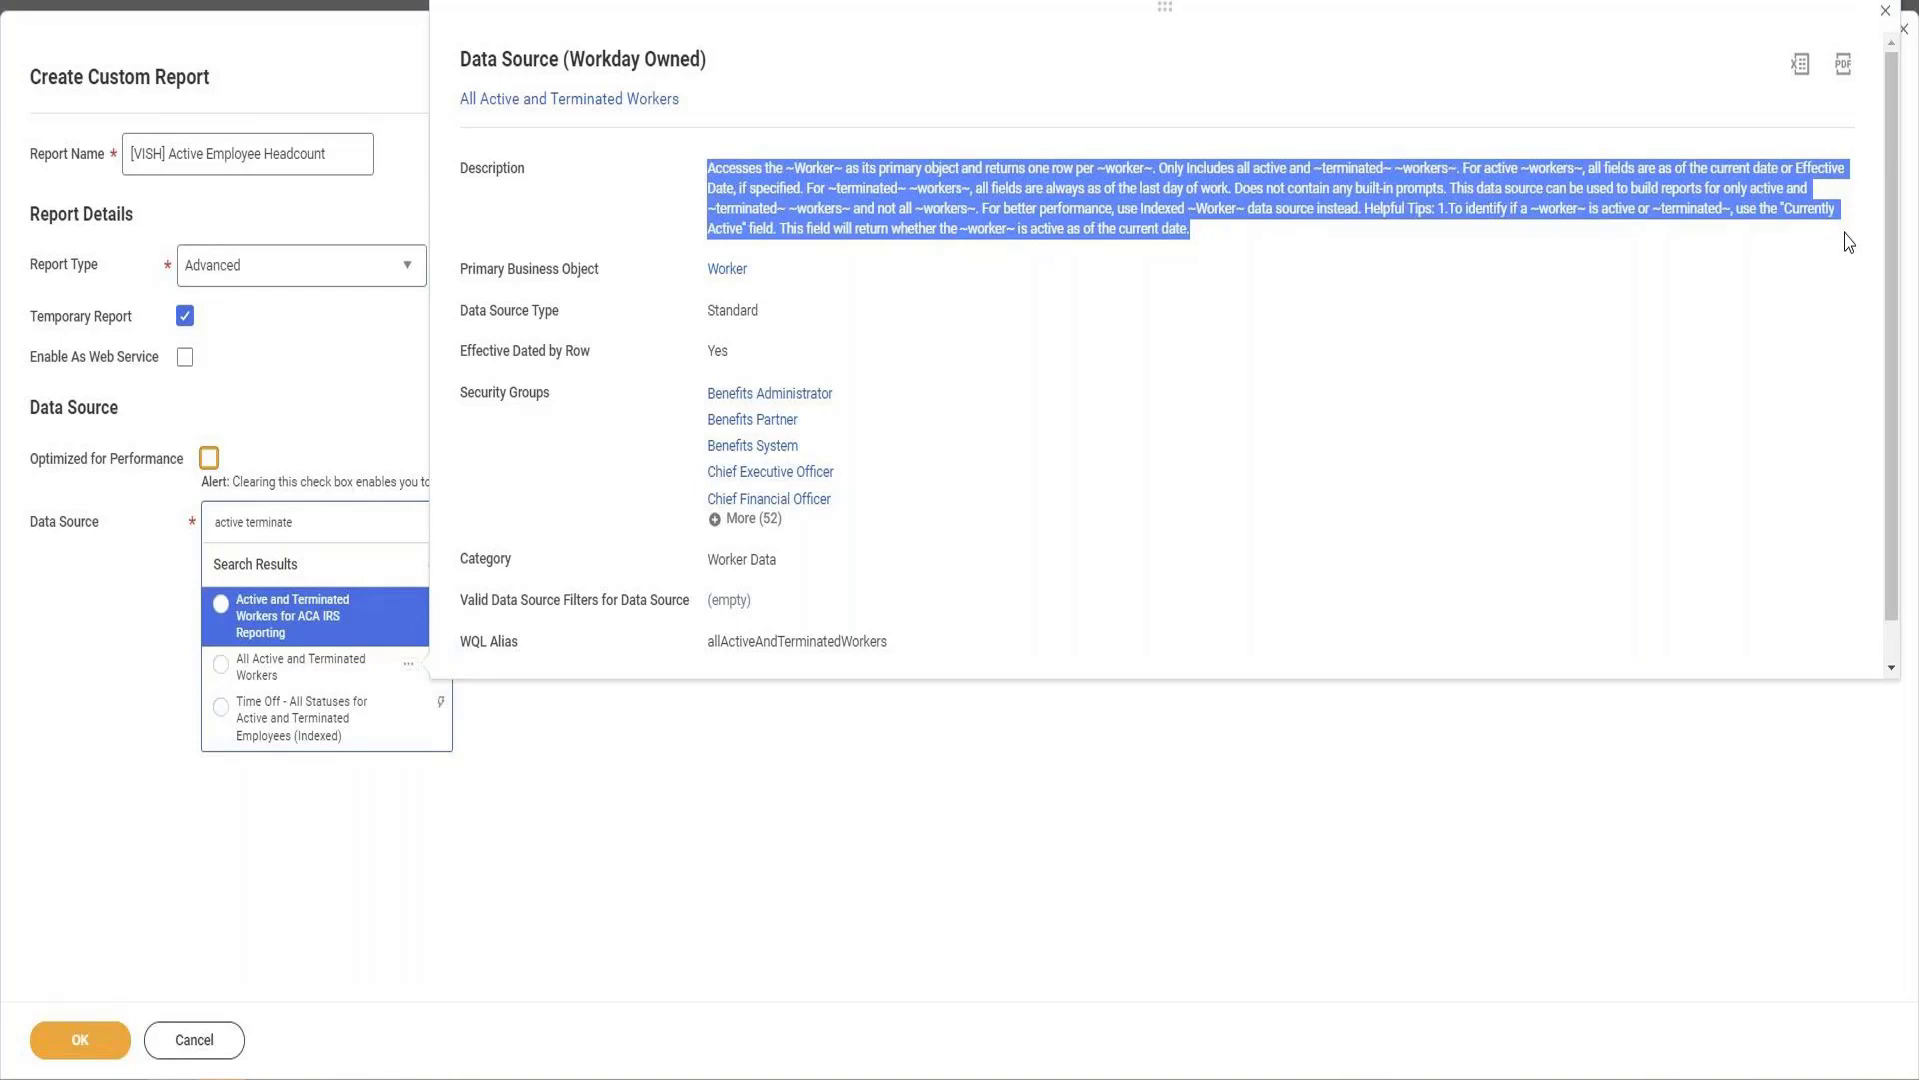
# Change the data source search to "active employee"
pyautogui.click(287, 528)
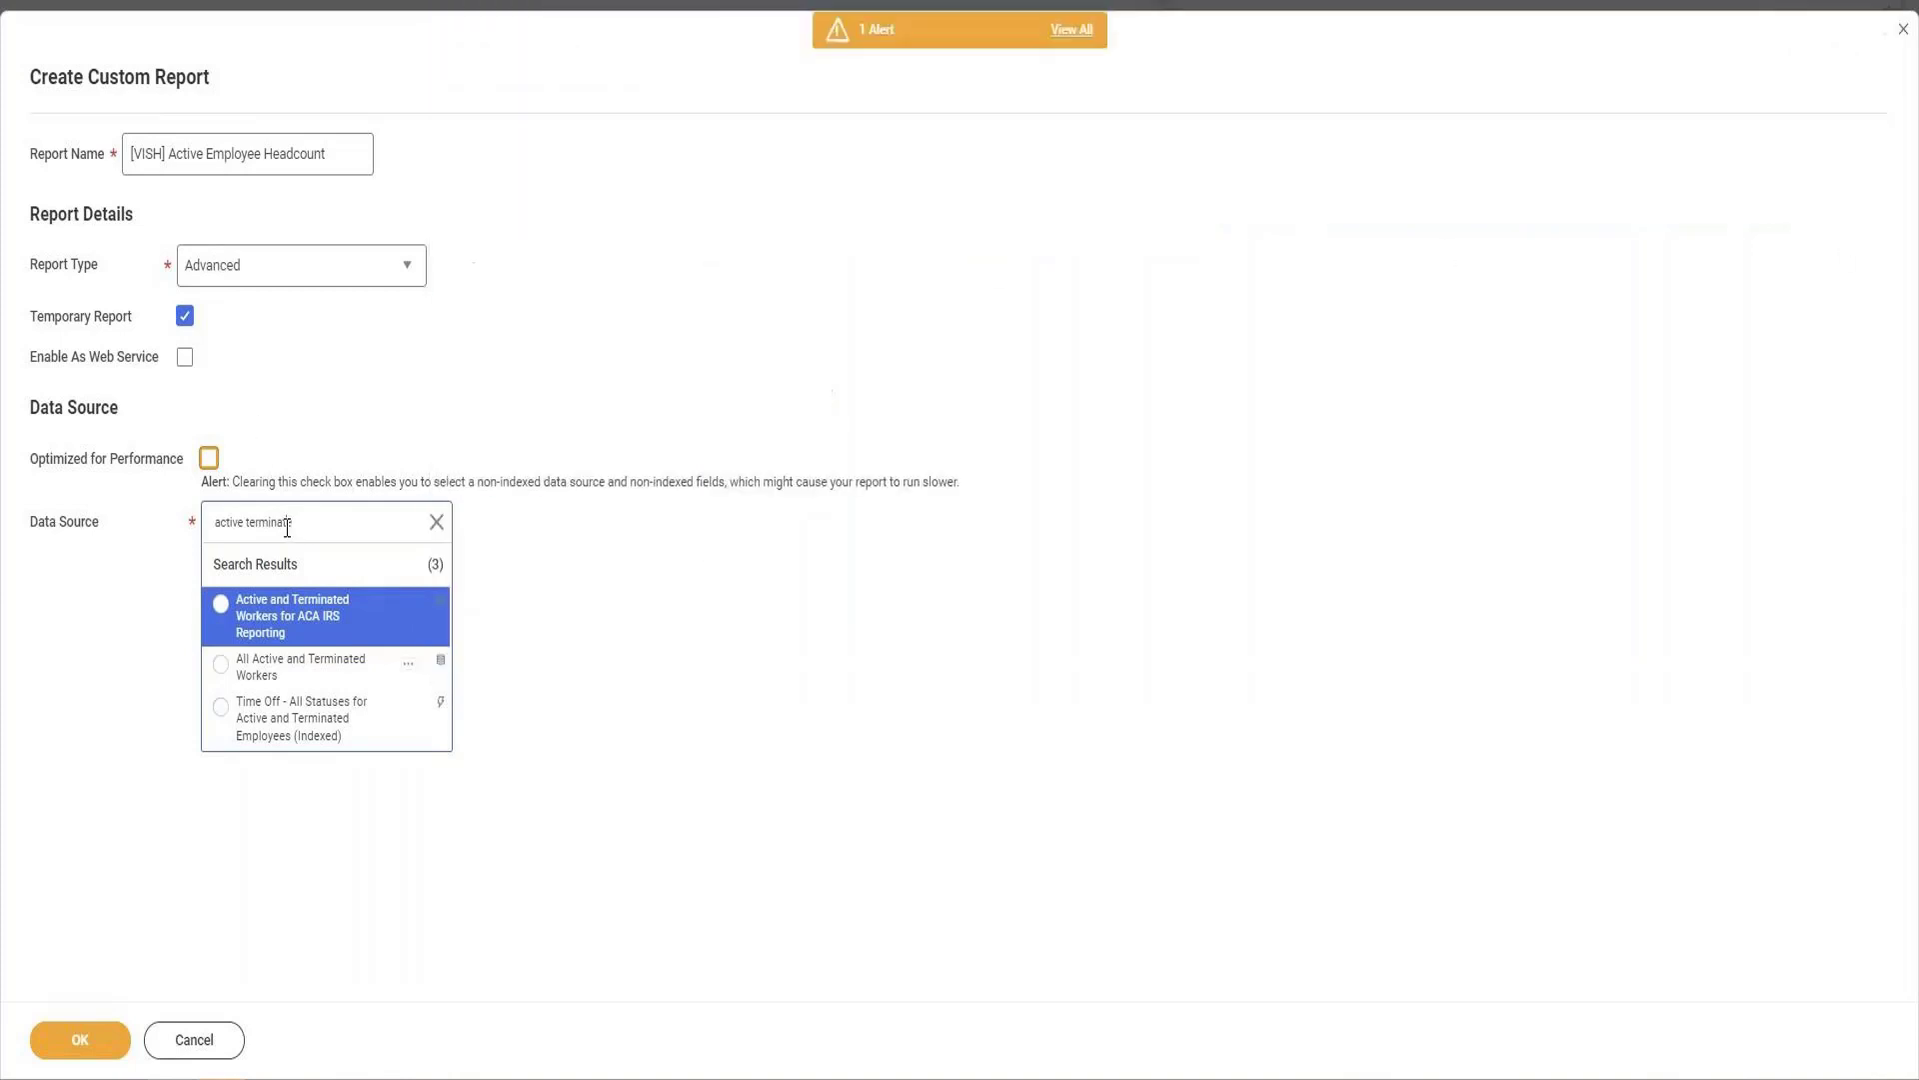
pyautogui.doubleClick(287, 527)
pyautogui.press('BackSpace')
pyautogui.write('employe')
pyautogui.write('e')
pyautogui.press('Return')
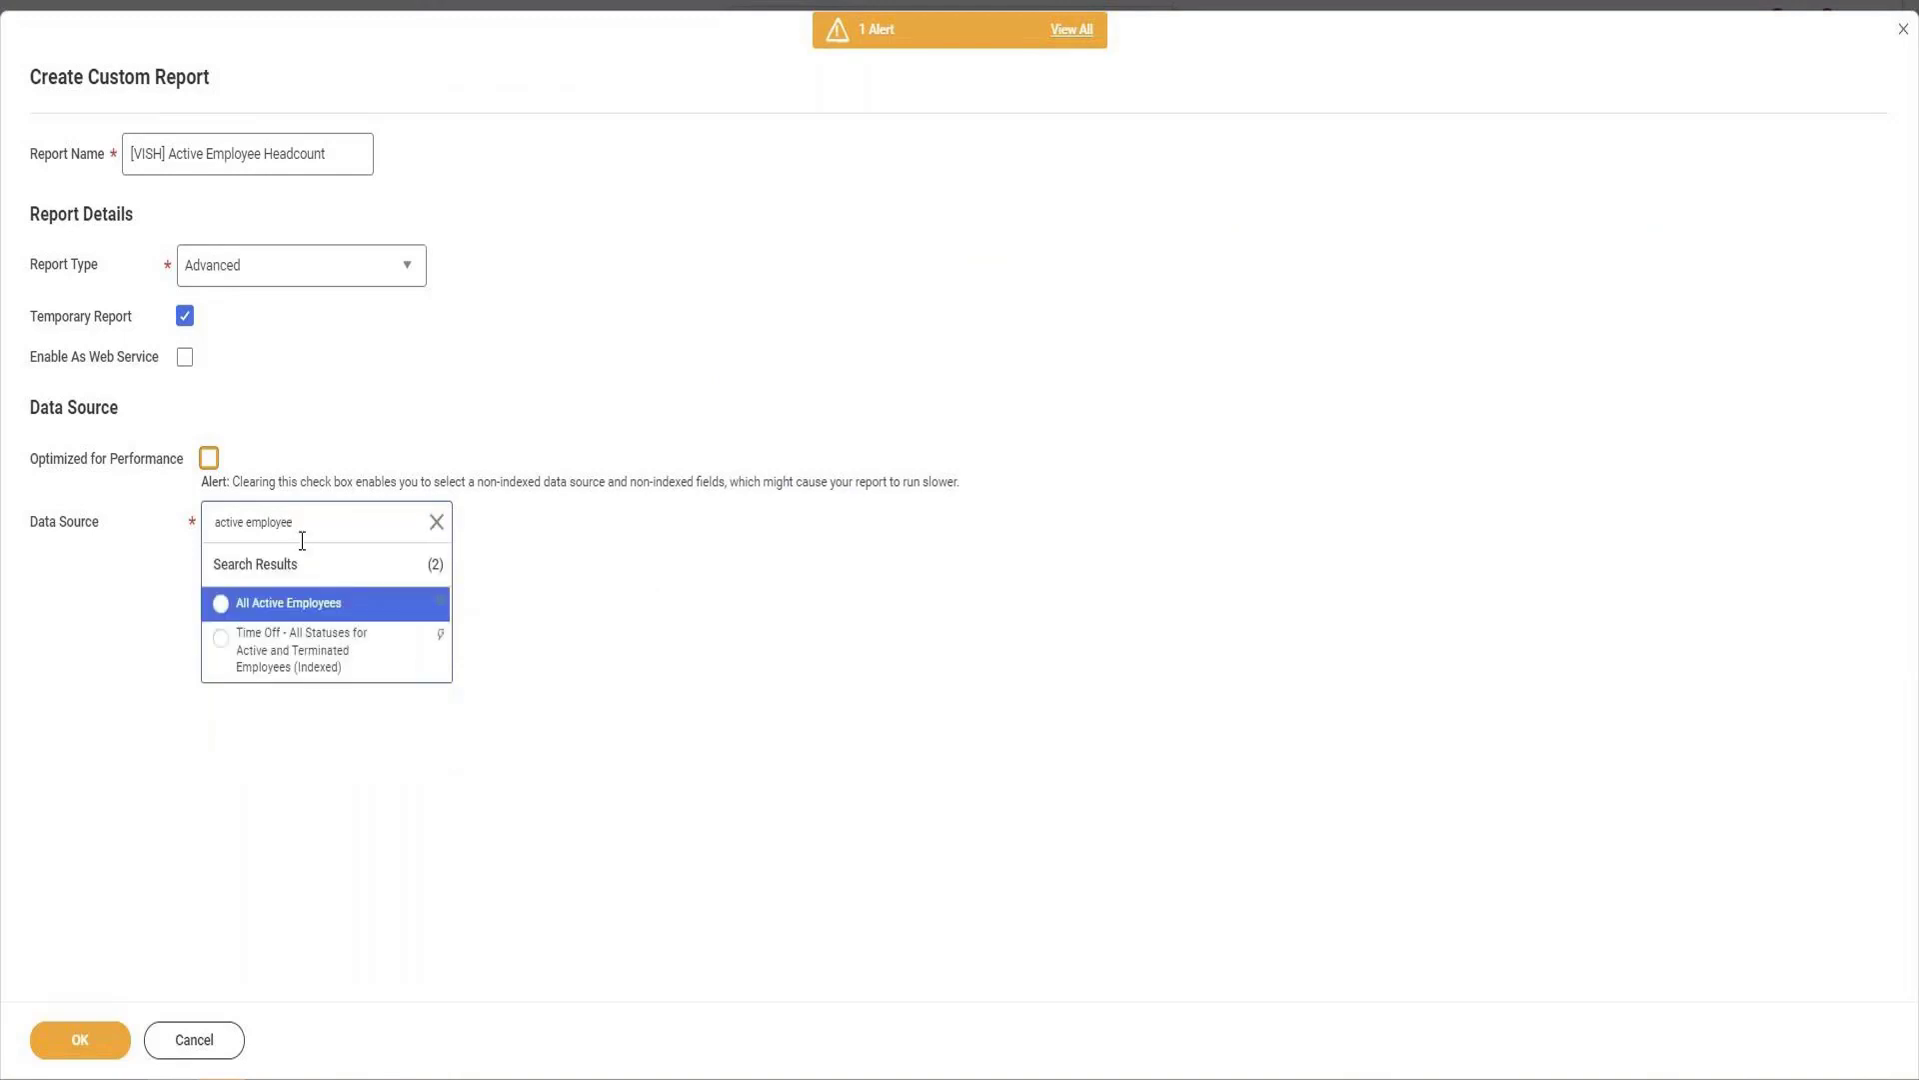
# Review the description of the All Active Employees data source and create the report with it
pyautogui.click(410, 606)
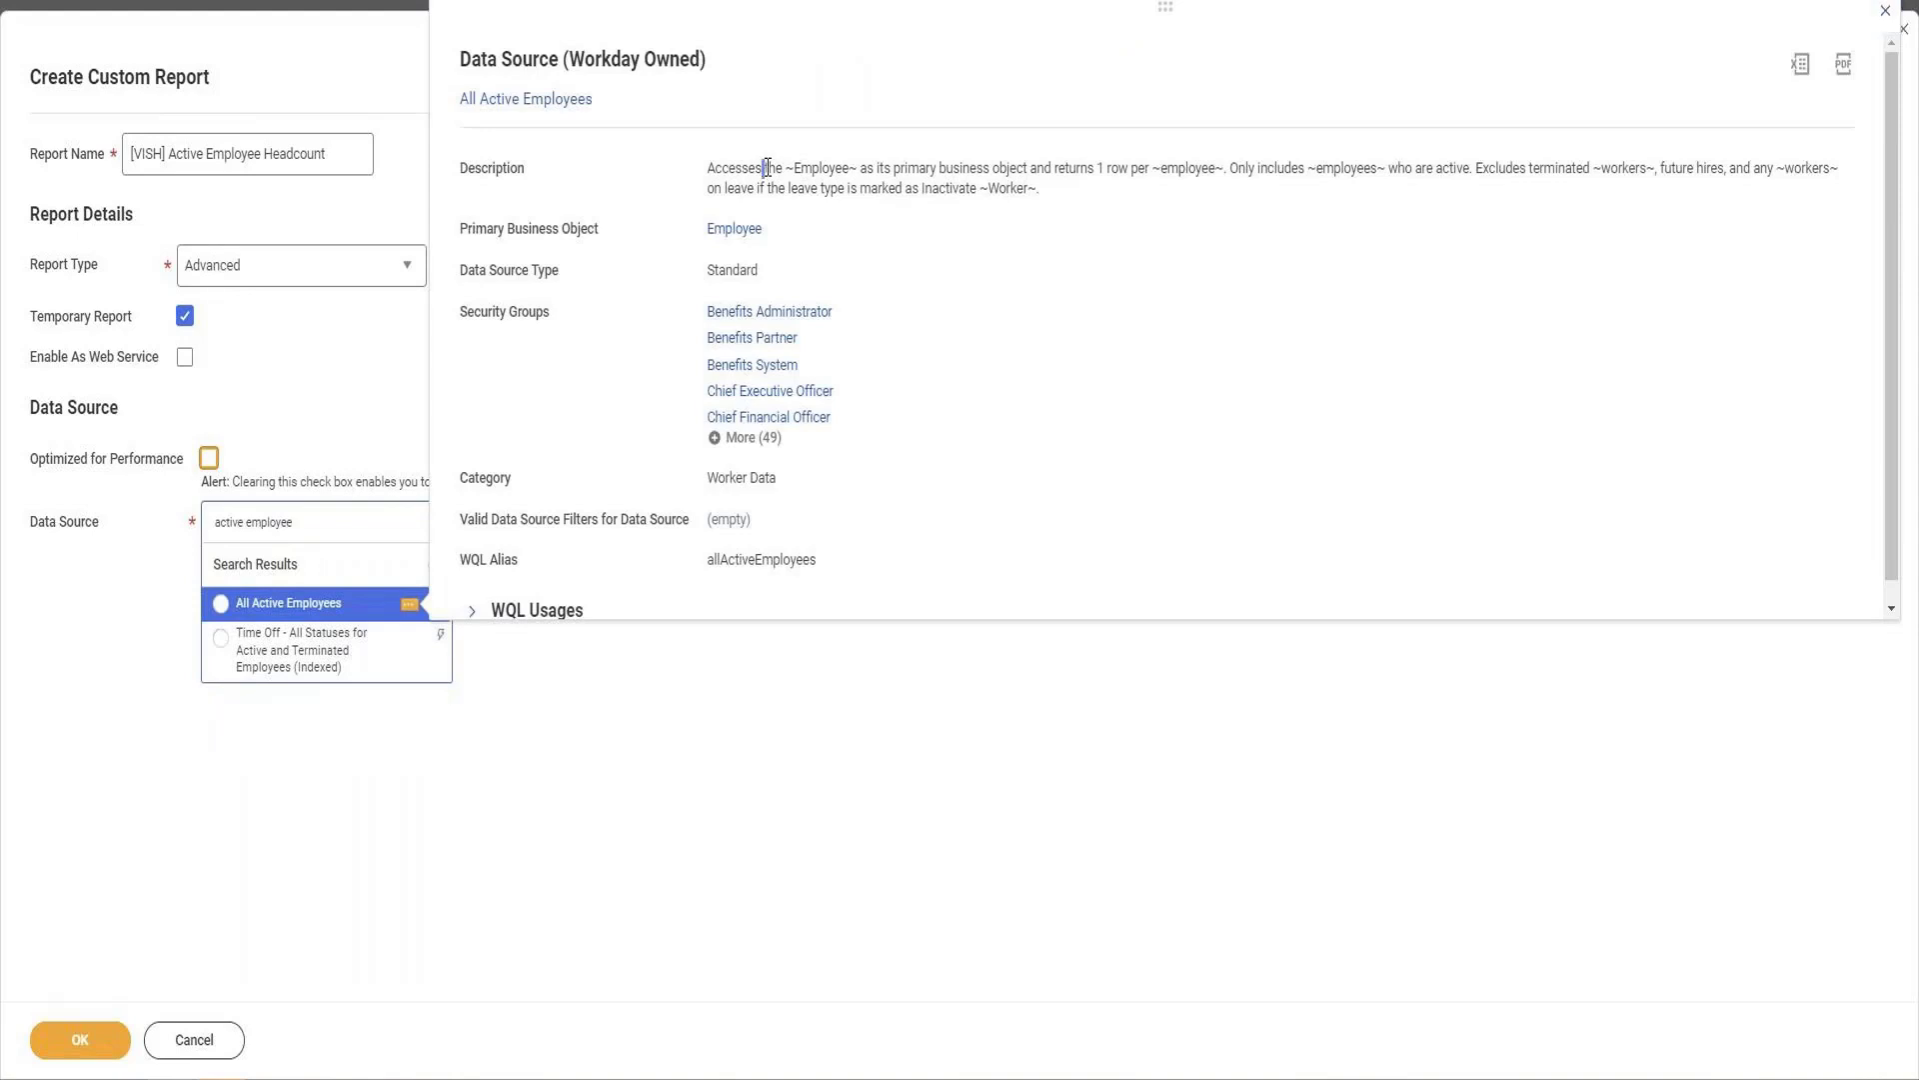
pyautogui.moveTo(762, 168); pyautogui.dragTo(1502, 168)
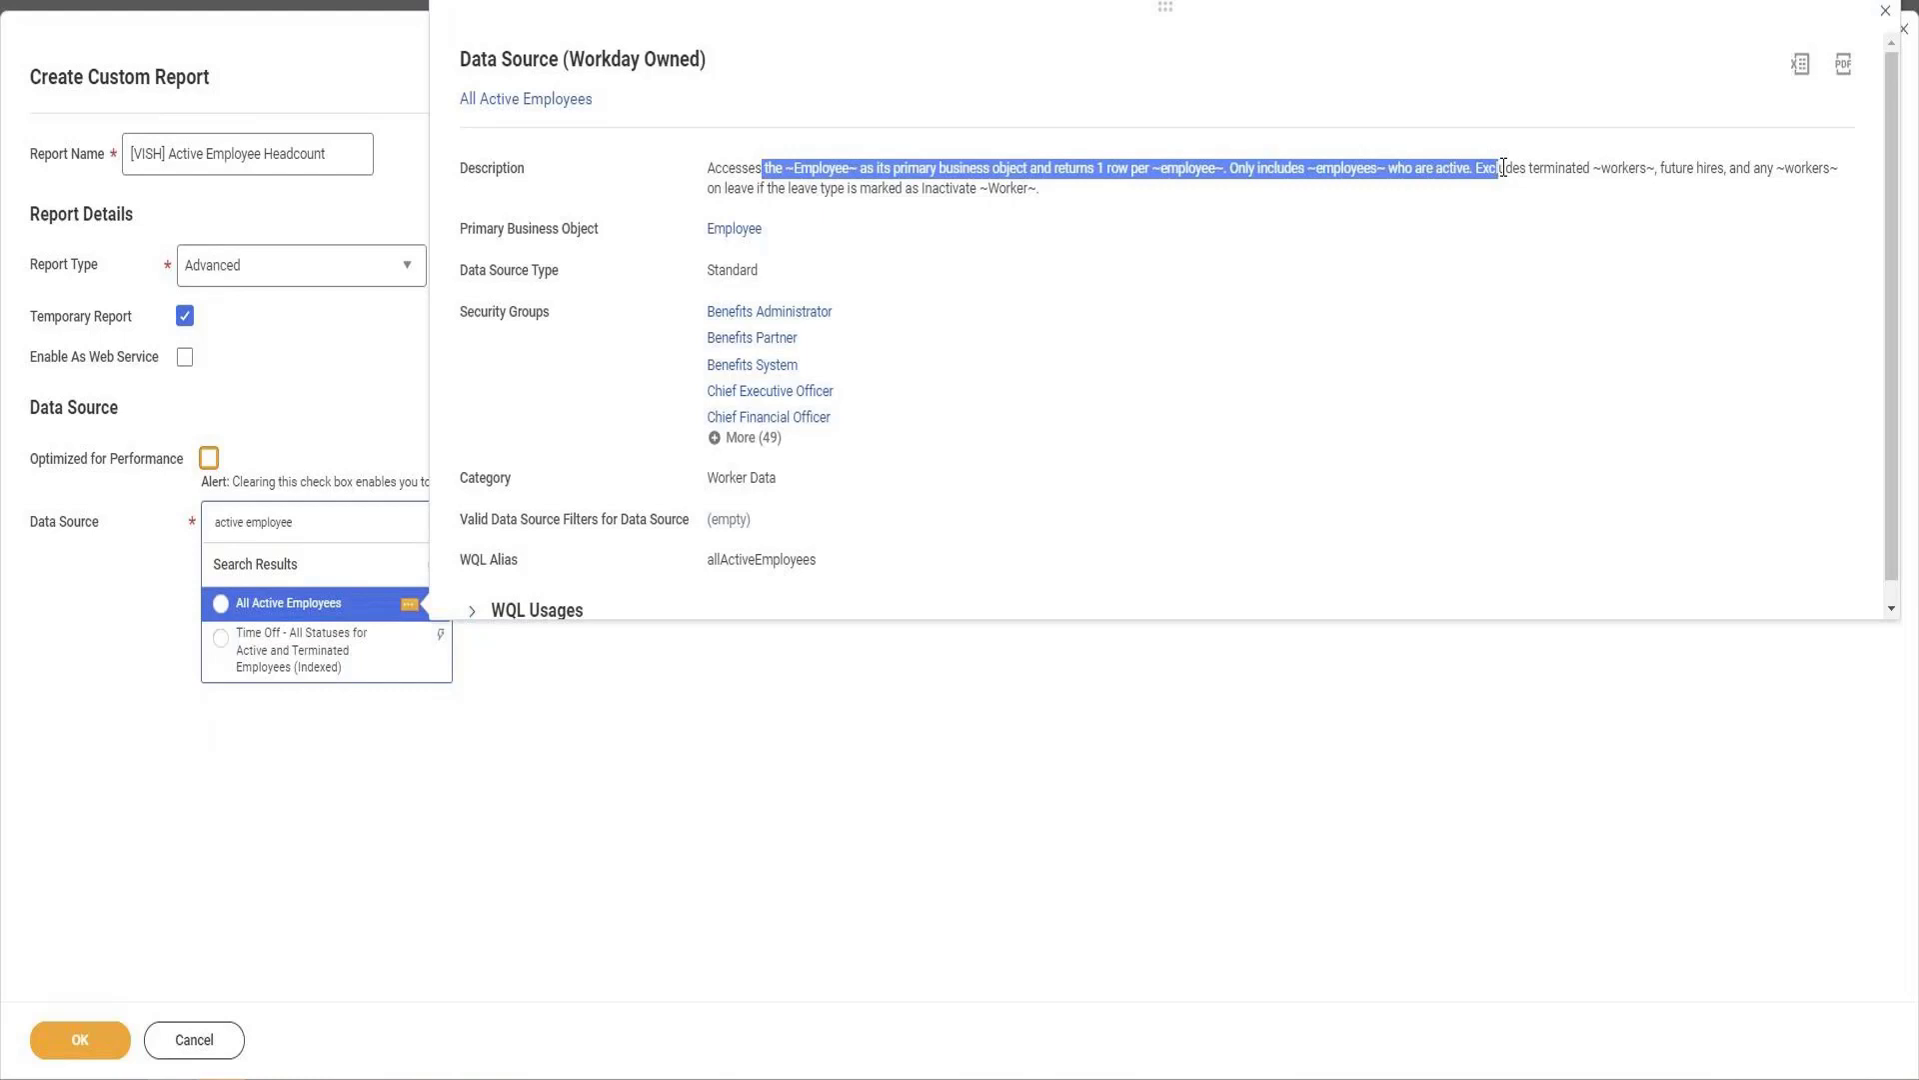
pyautogui.click(1478, 167)
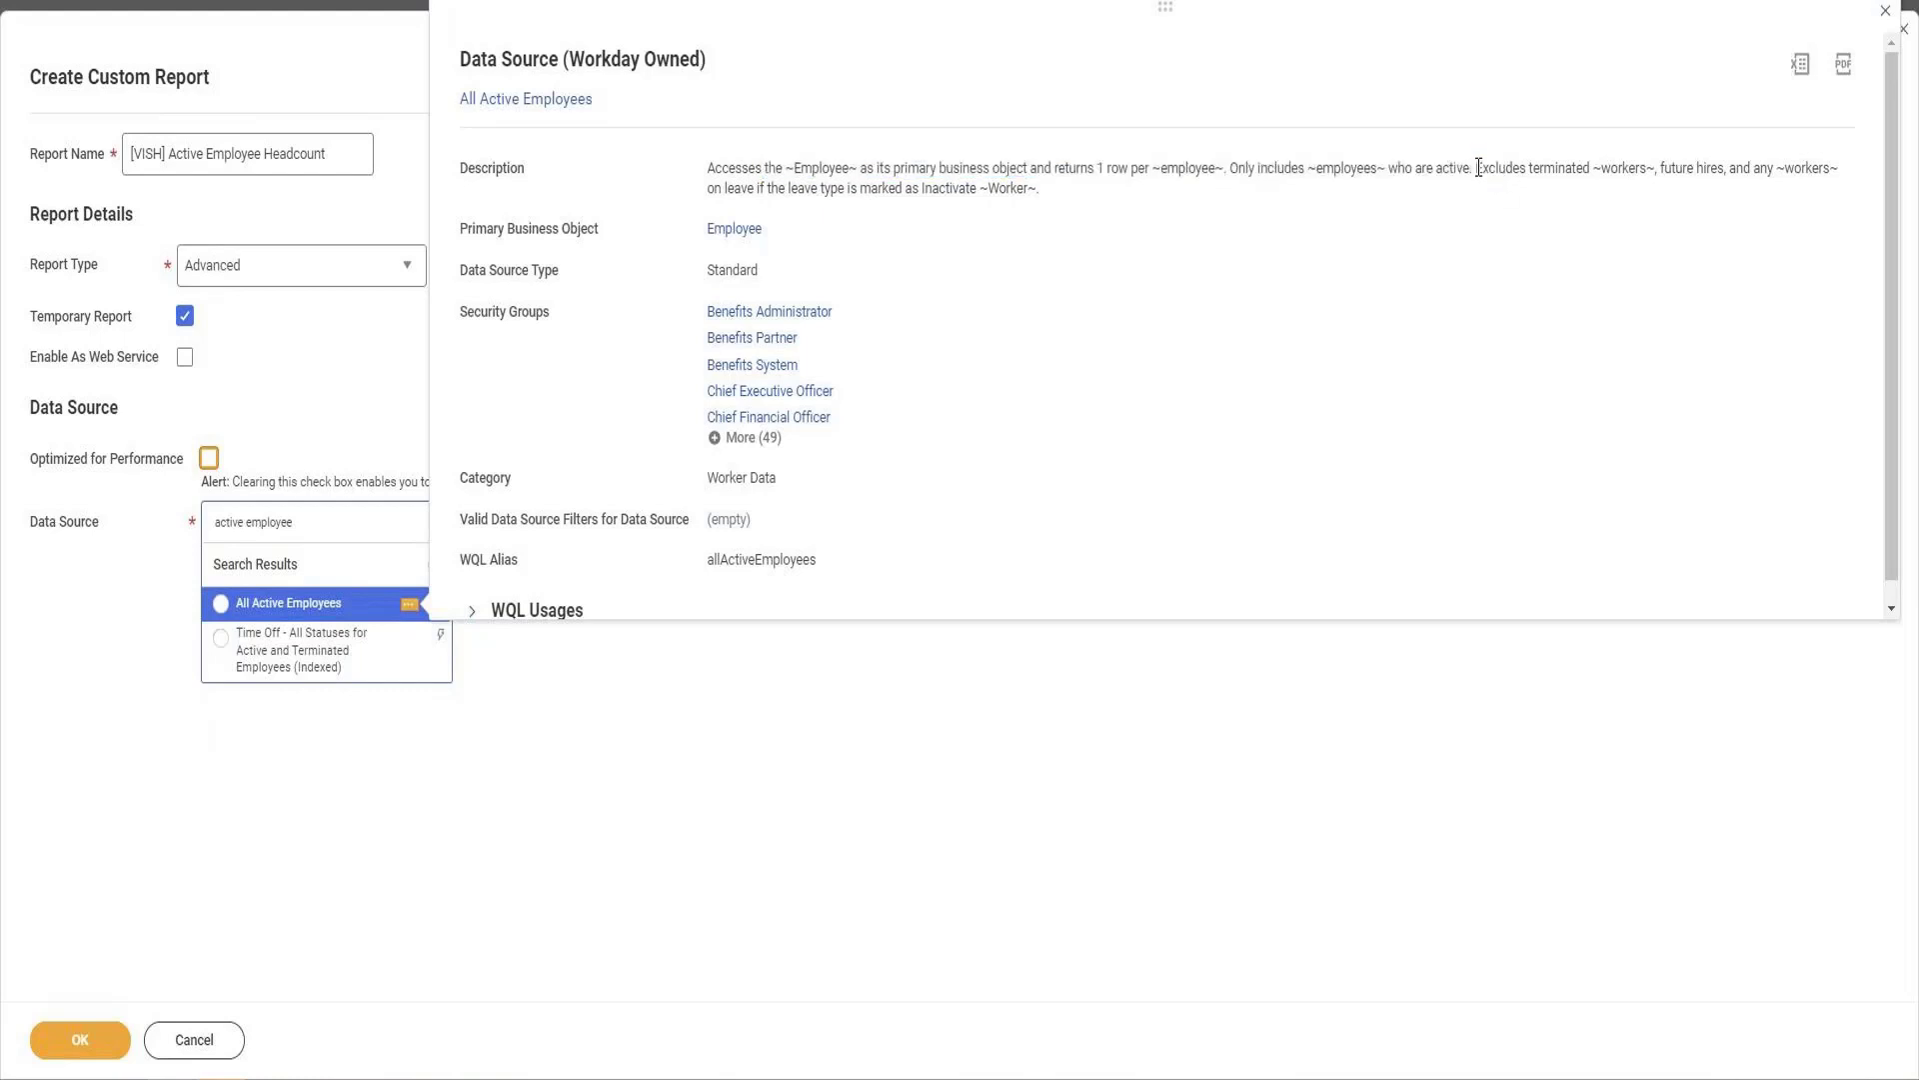
pyautogui.moveTo(1478, 167); pyautogui.dragTo(1040, 188)
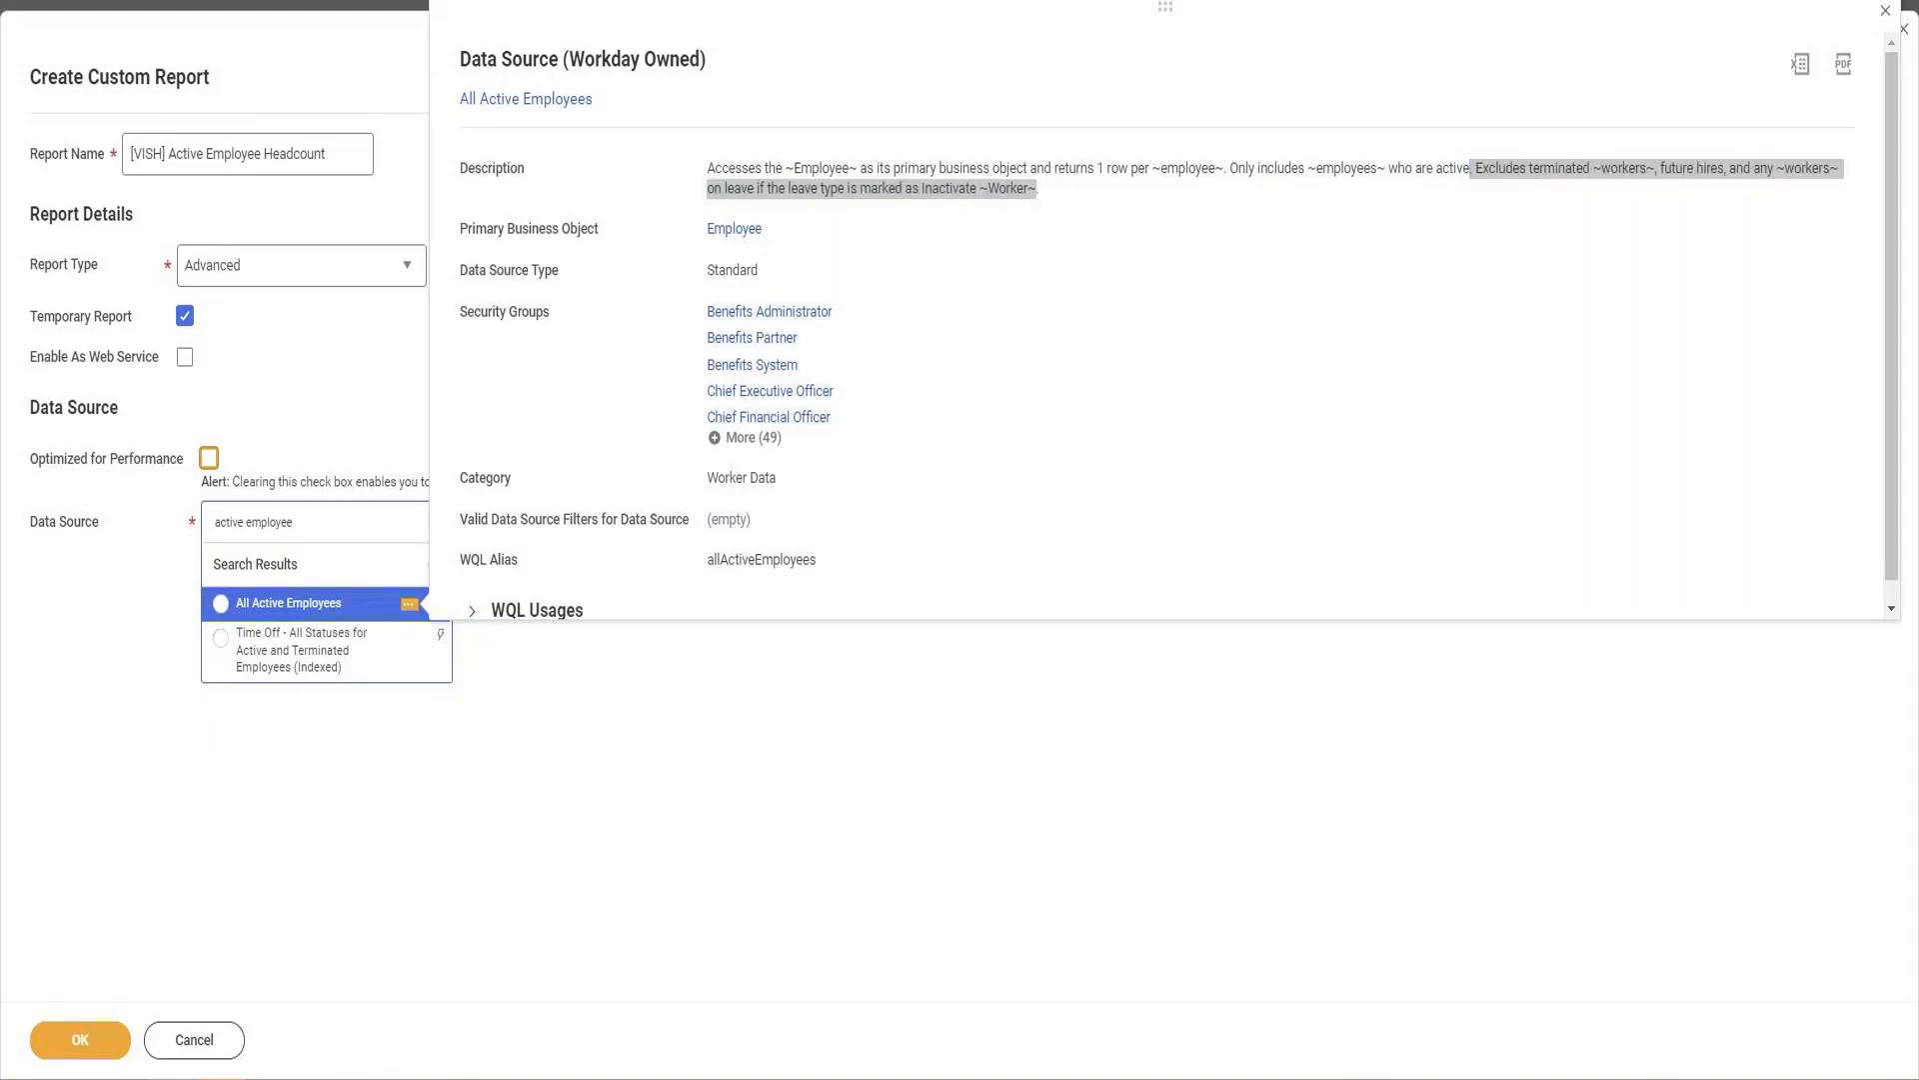
pyautogui.click(297, 605)
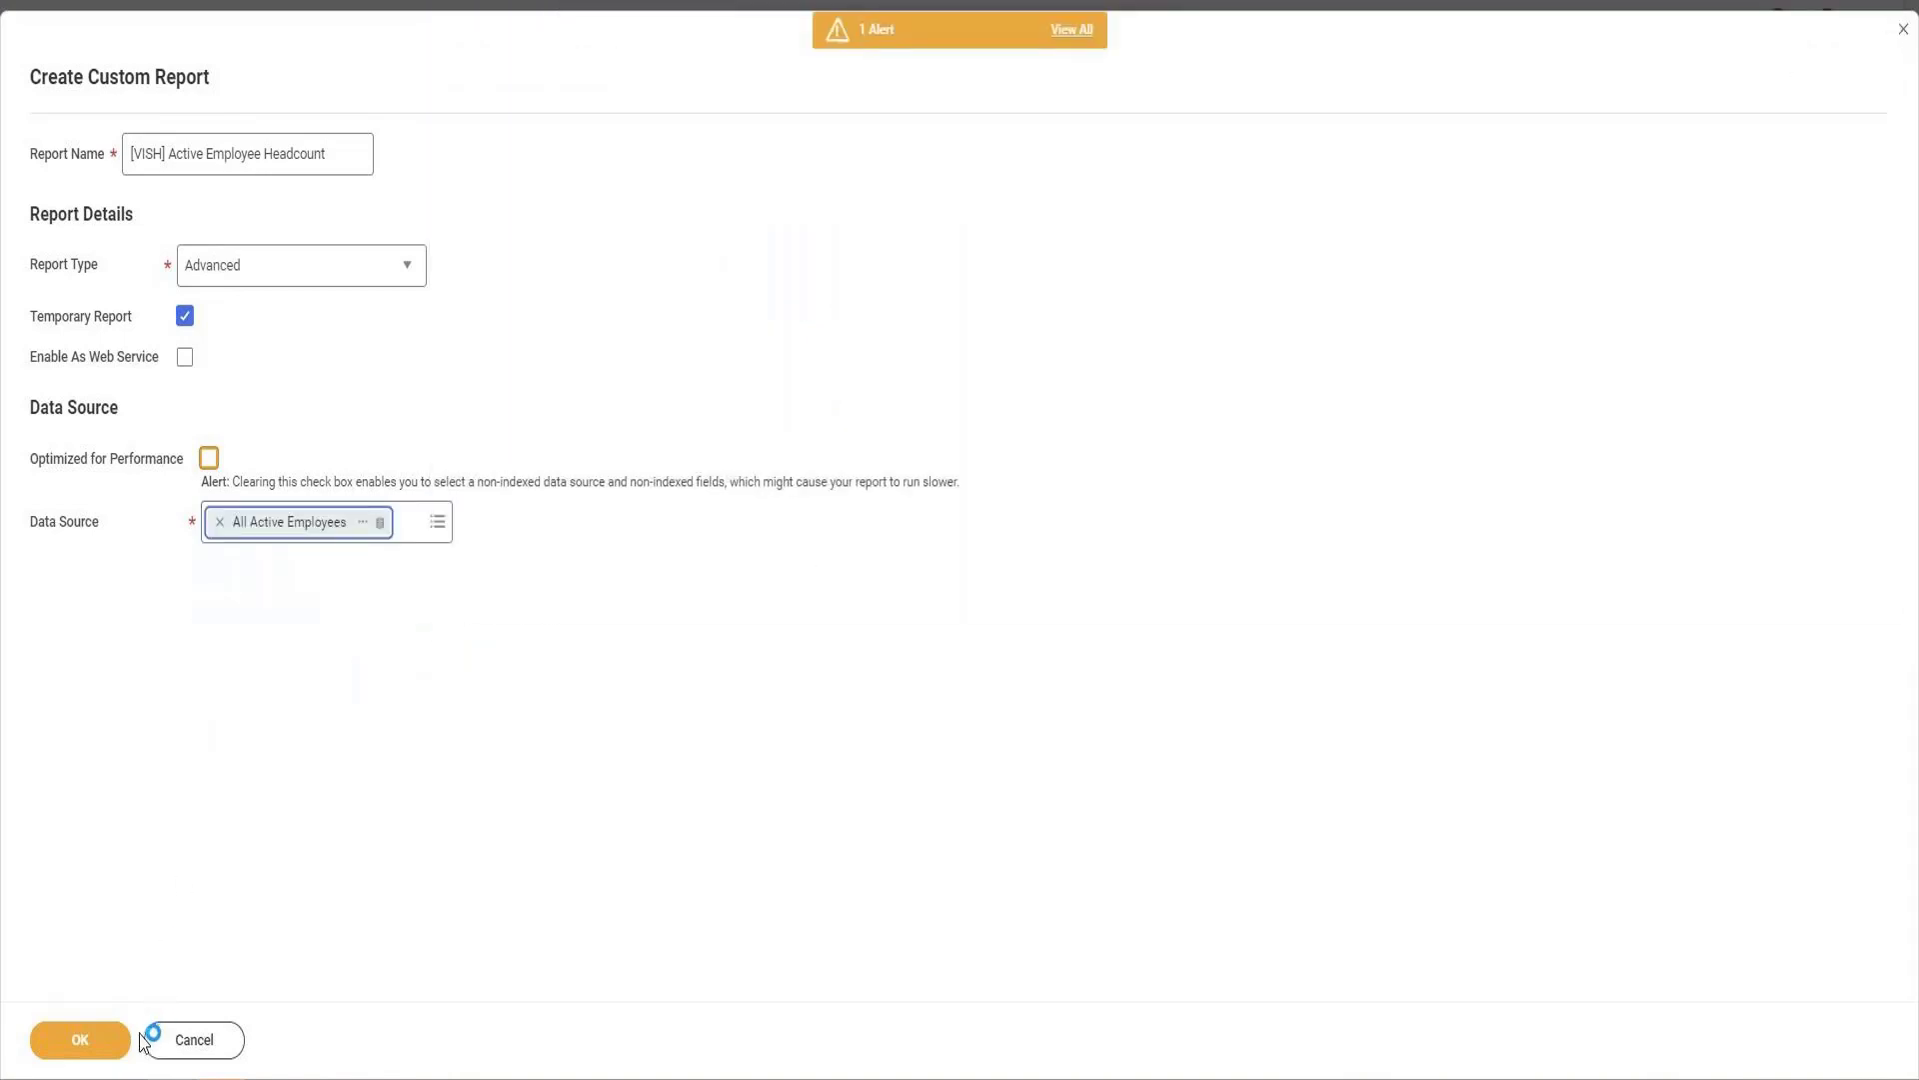
pyautogui.click(110, 1047)
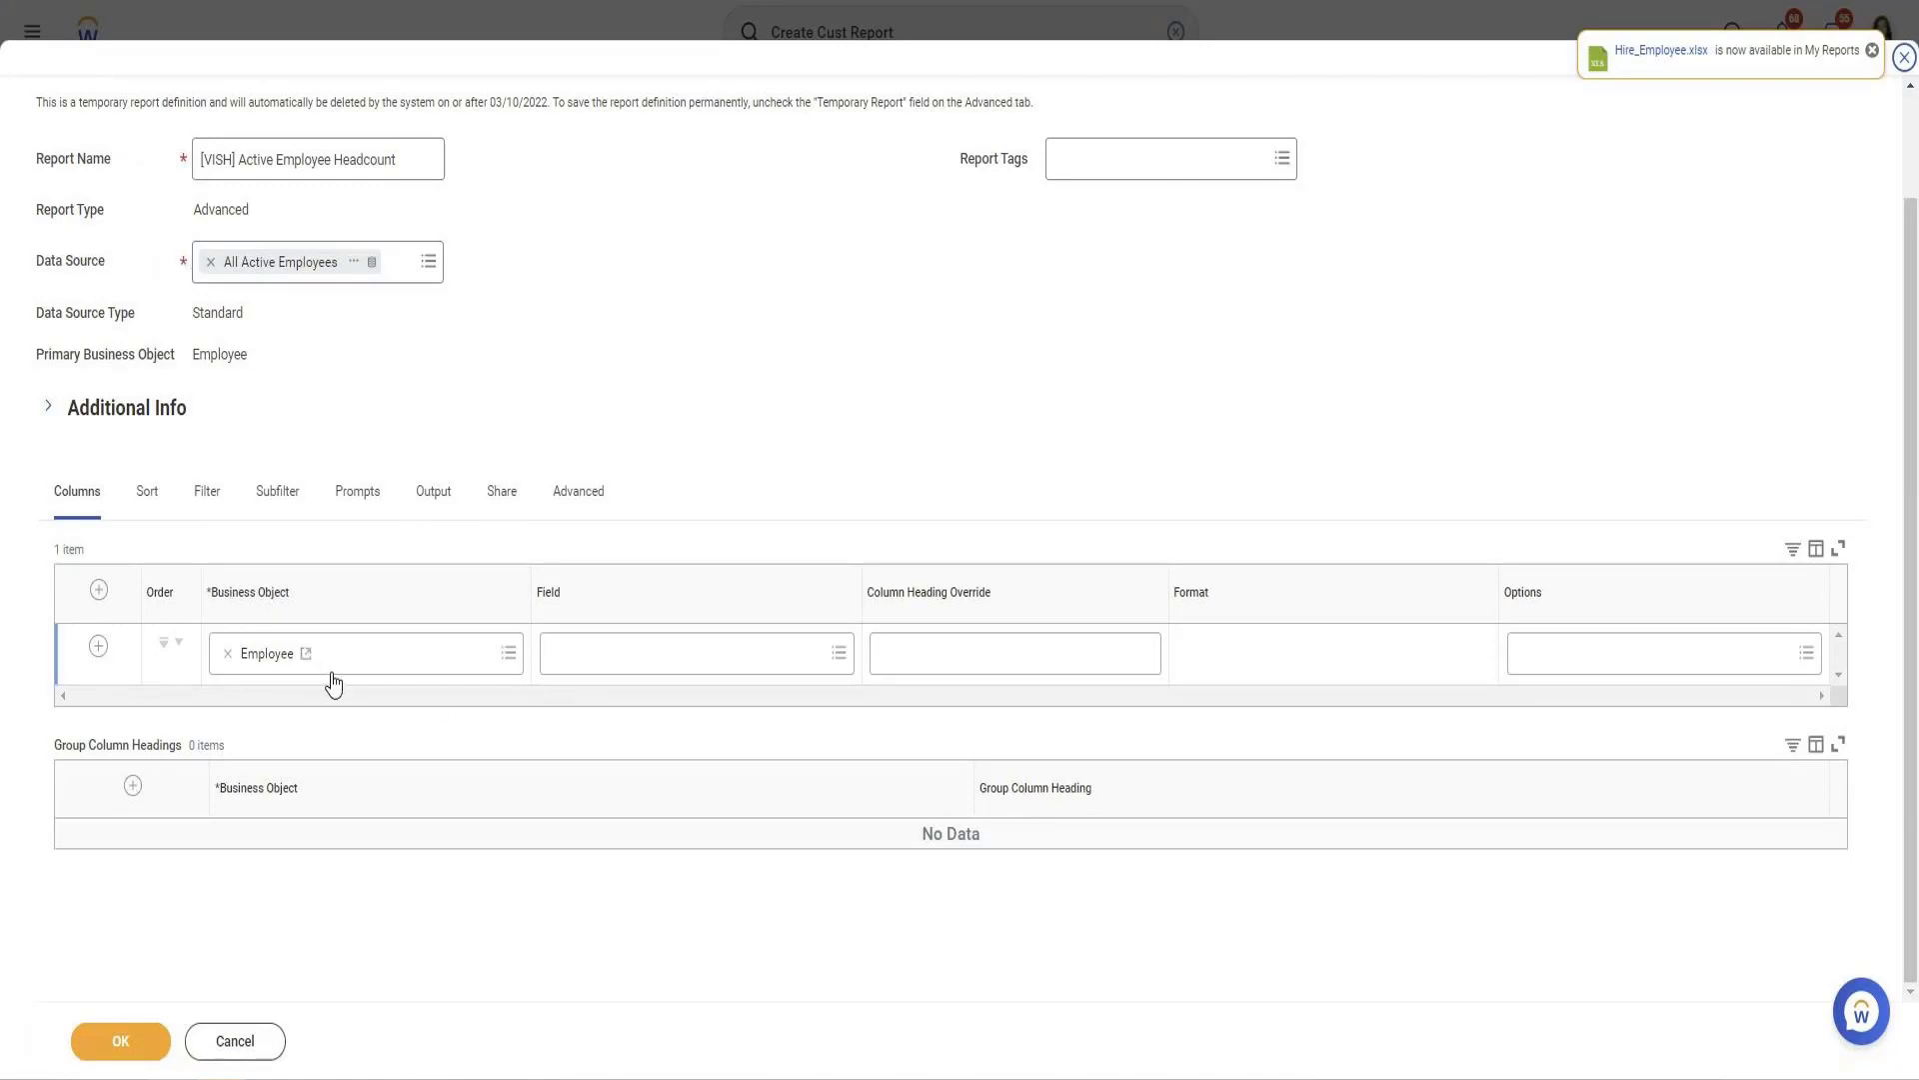
# Set the field of the first Employee column to Legal First Name
pyautogui.click(672, 668)
pyautogui.write('L')
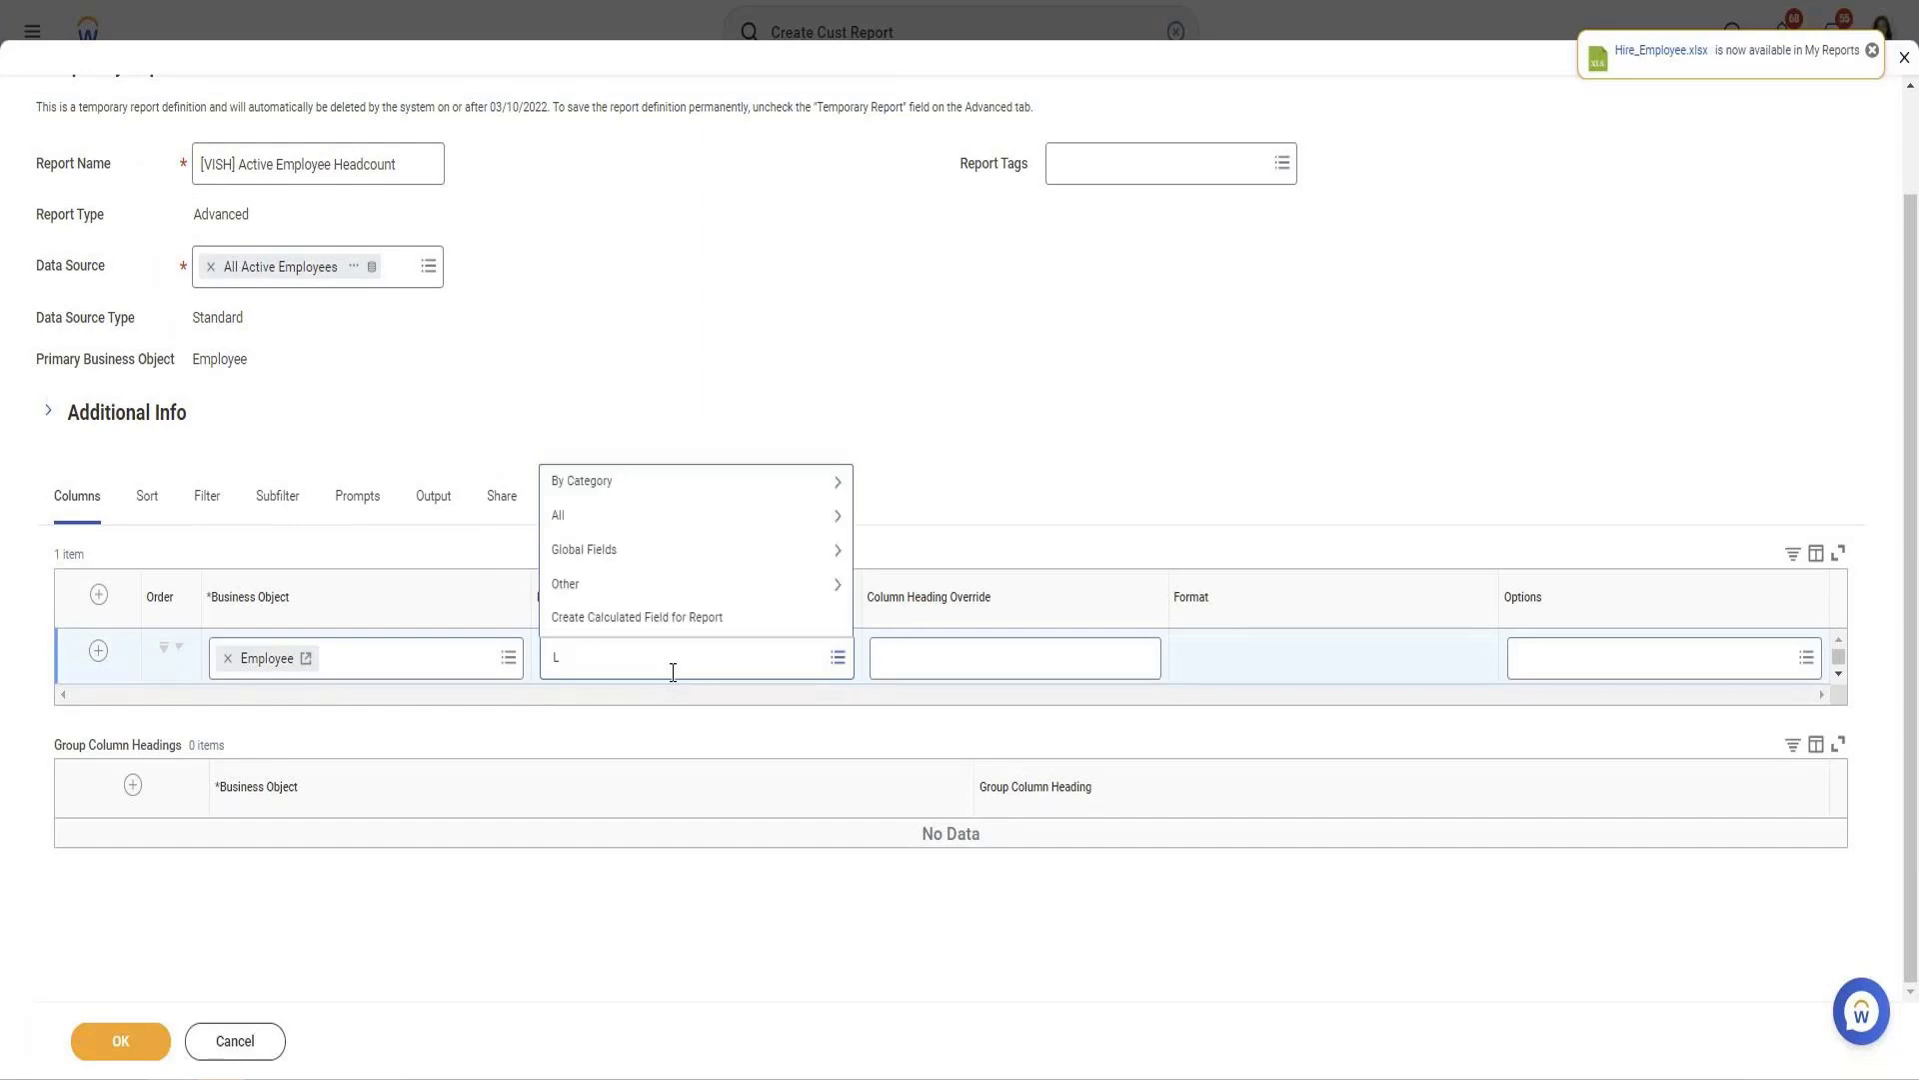
pyautogui.write('egal F')
pyautogui.write('r')
pyautogui.press('BackSpace')
pyautogui.press('BackSpace')
pyautogui.press('BackSpace')
pyautogui.write('irst nae')
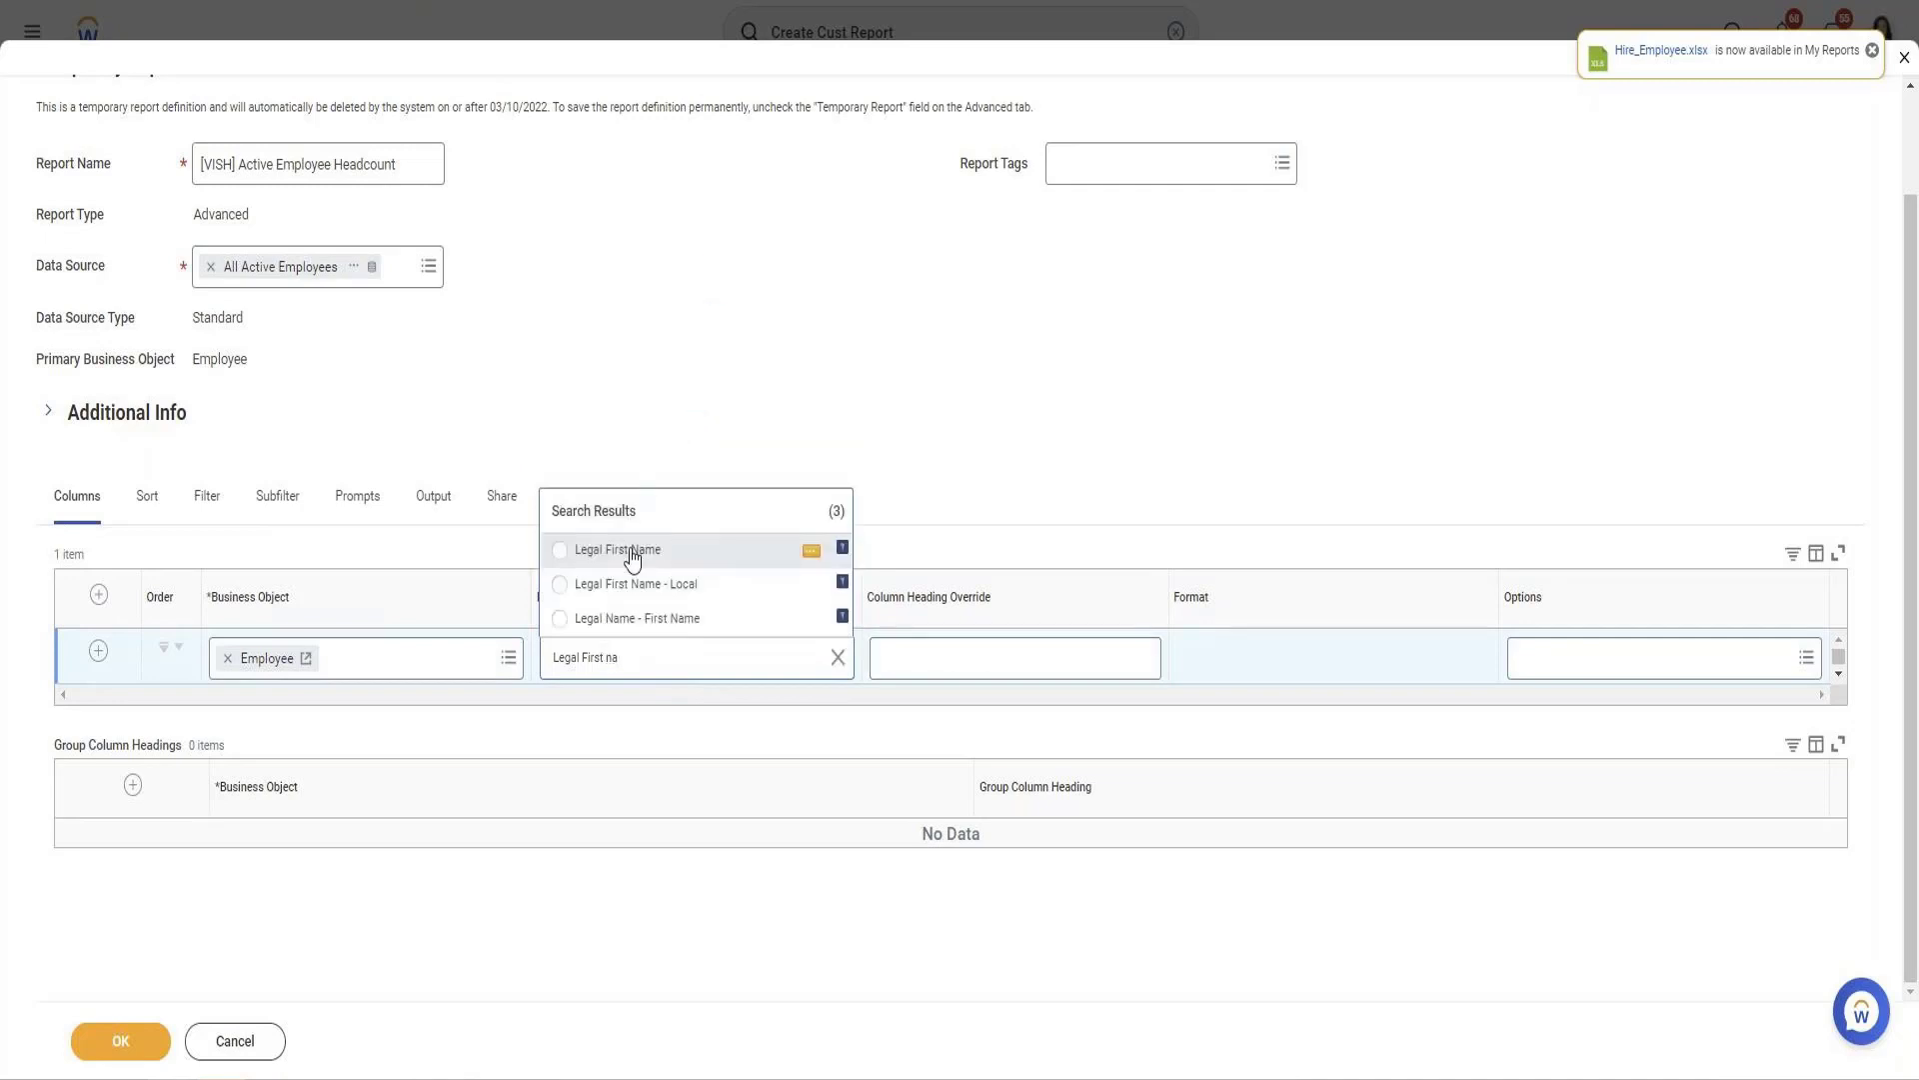
pyautogui.click(632, 557)
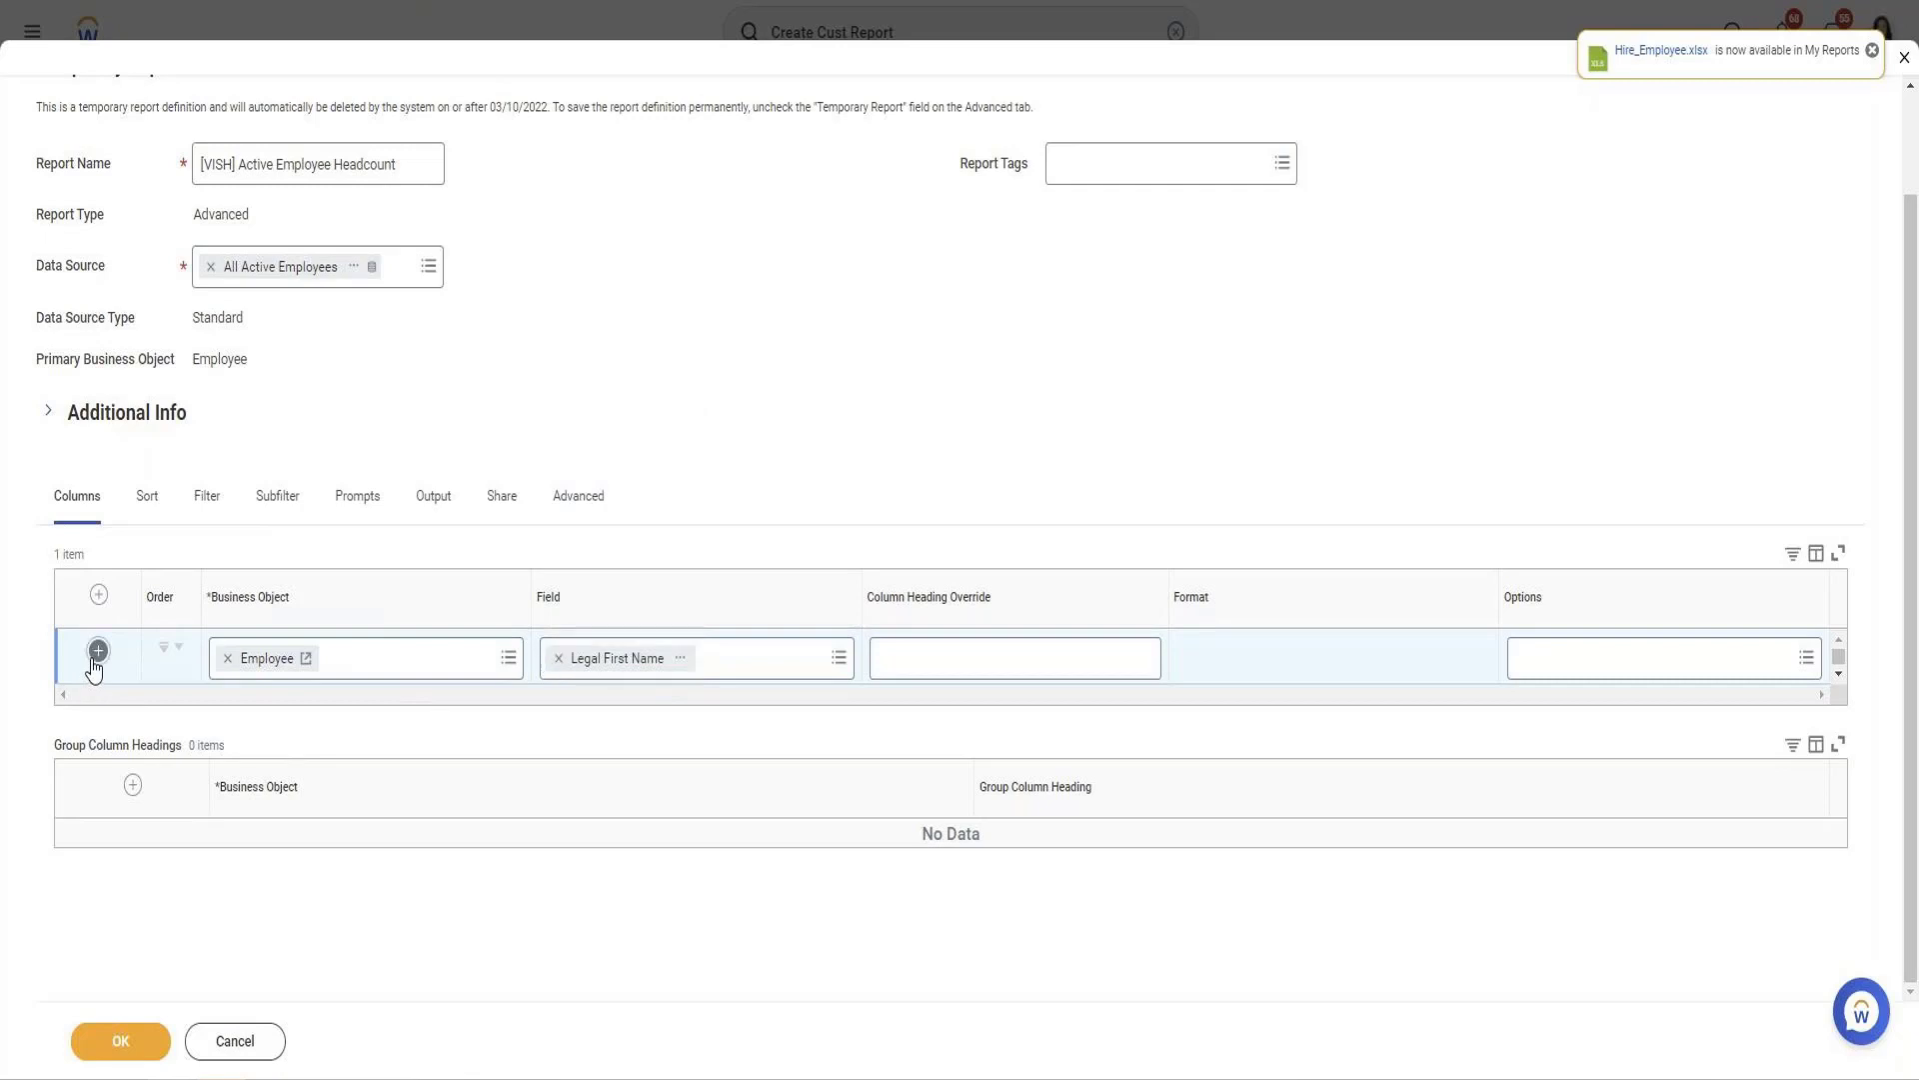
# Add a second column, compare the details of the last name fields and assign Legal Name - Last Name
pyautogui.click(697, 719)
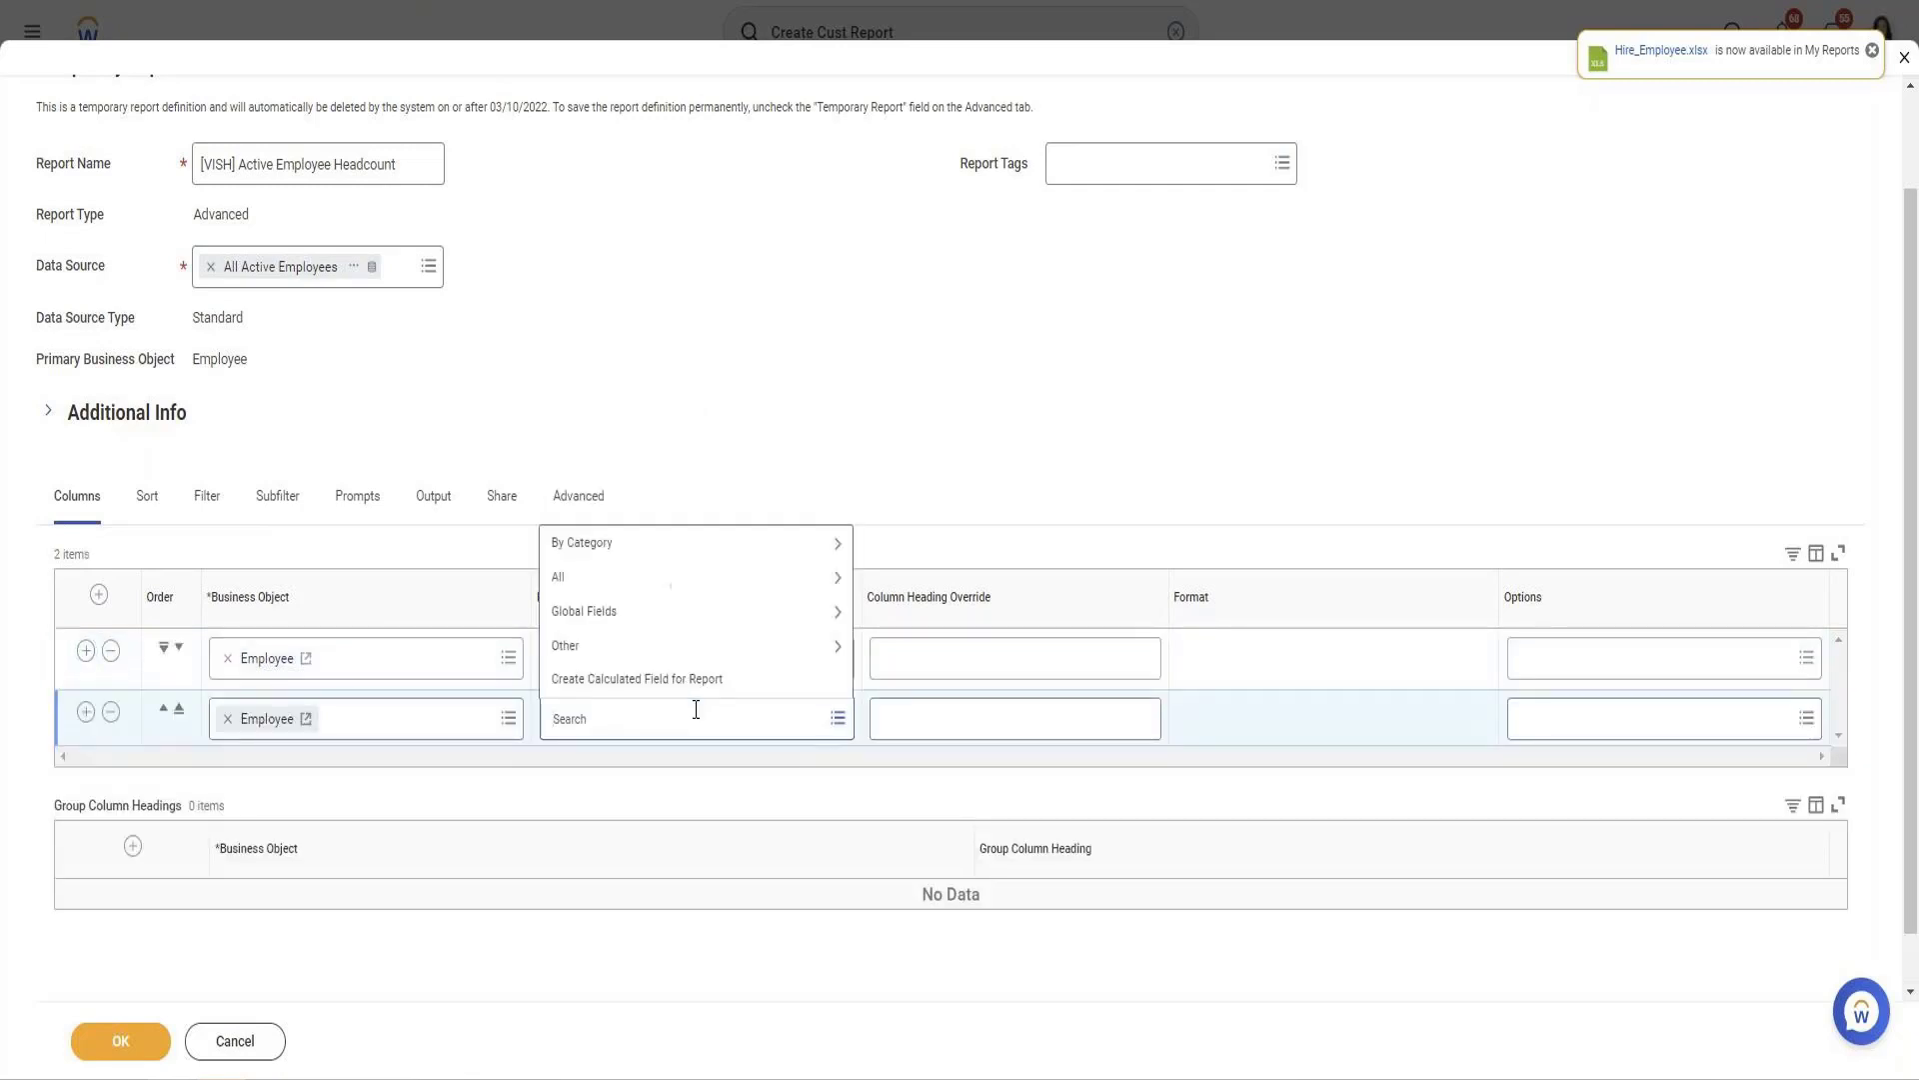
pyautogui.write('Legal Last Name')
pyautogui.press('Return')
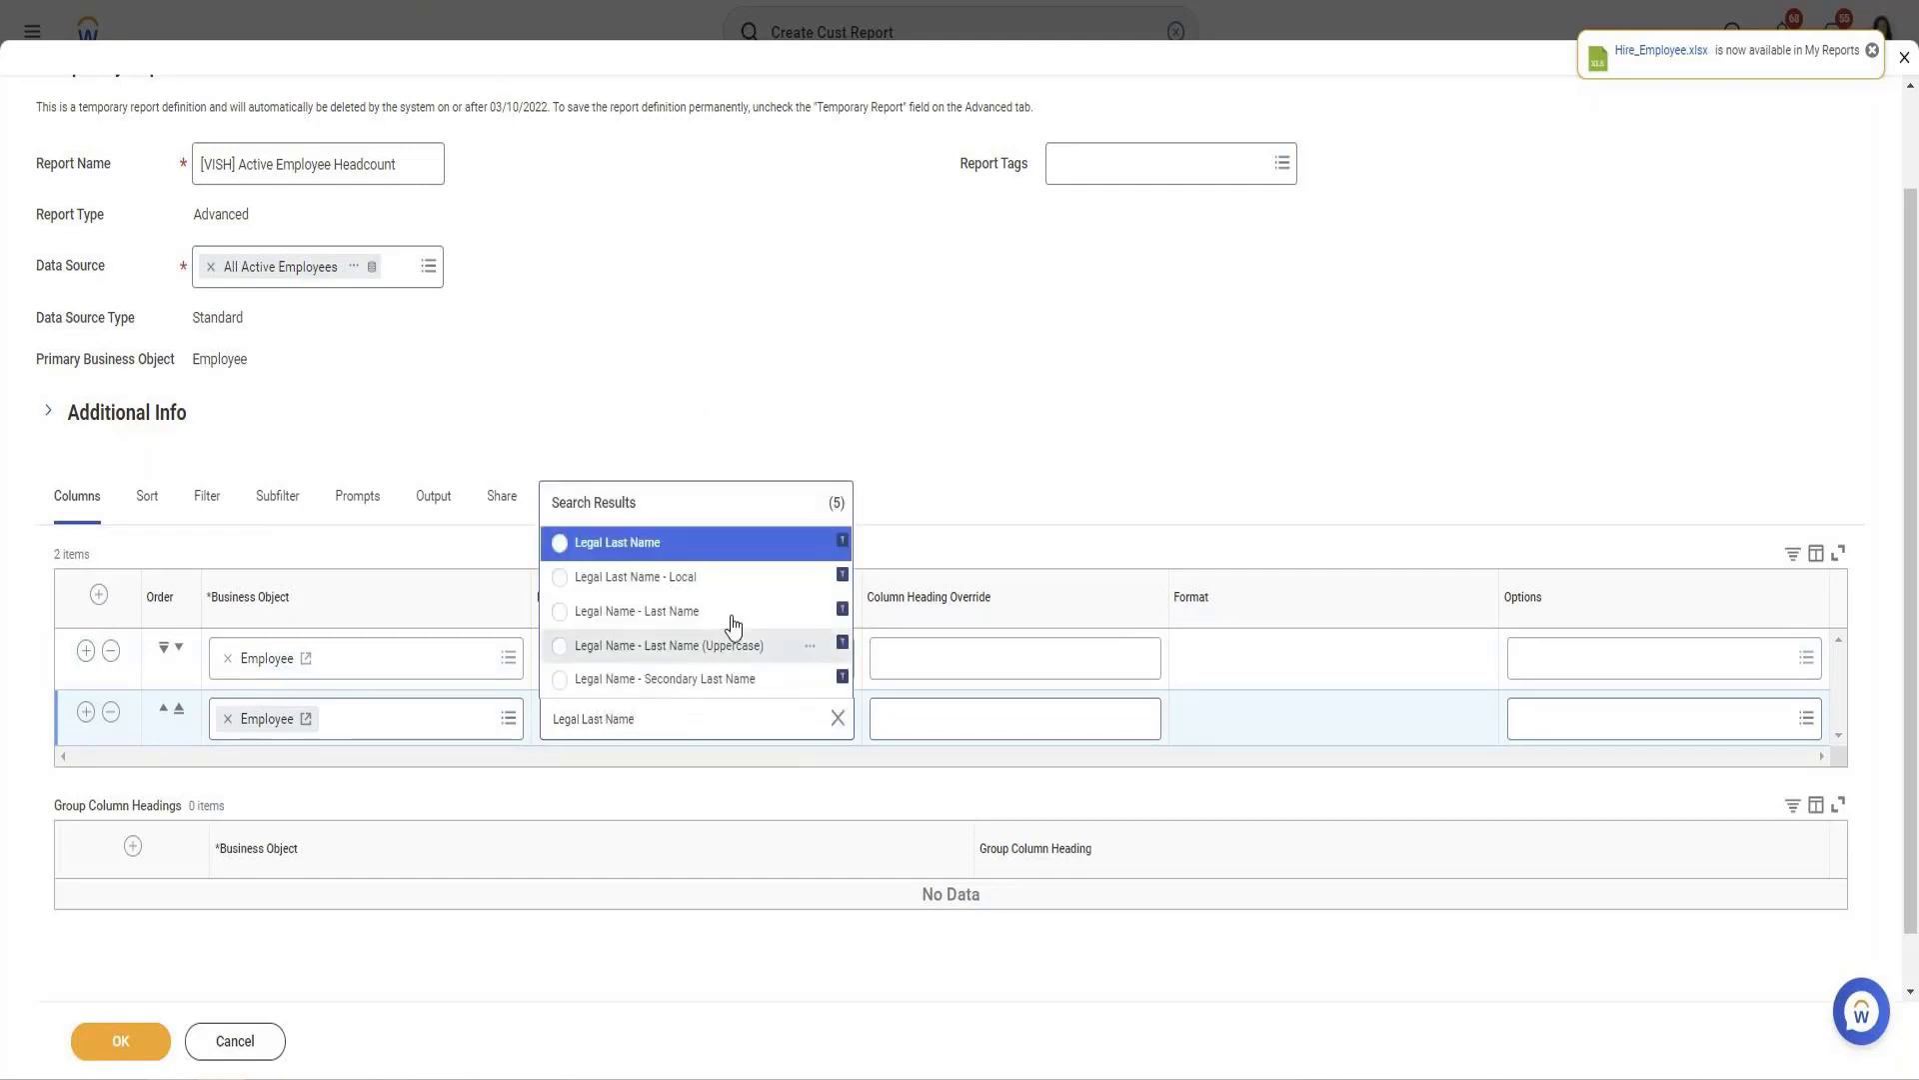
pyautogui.click(807, 553)
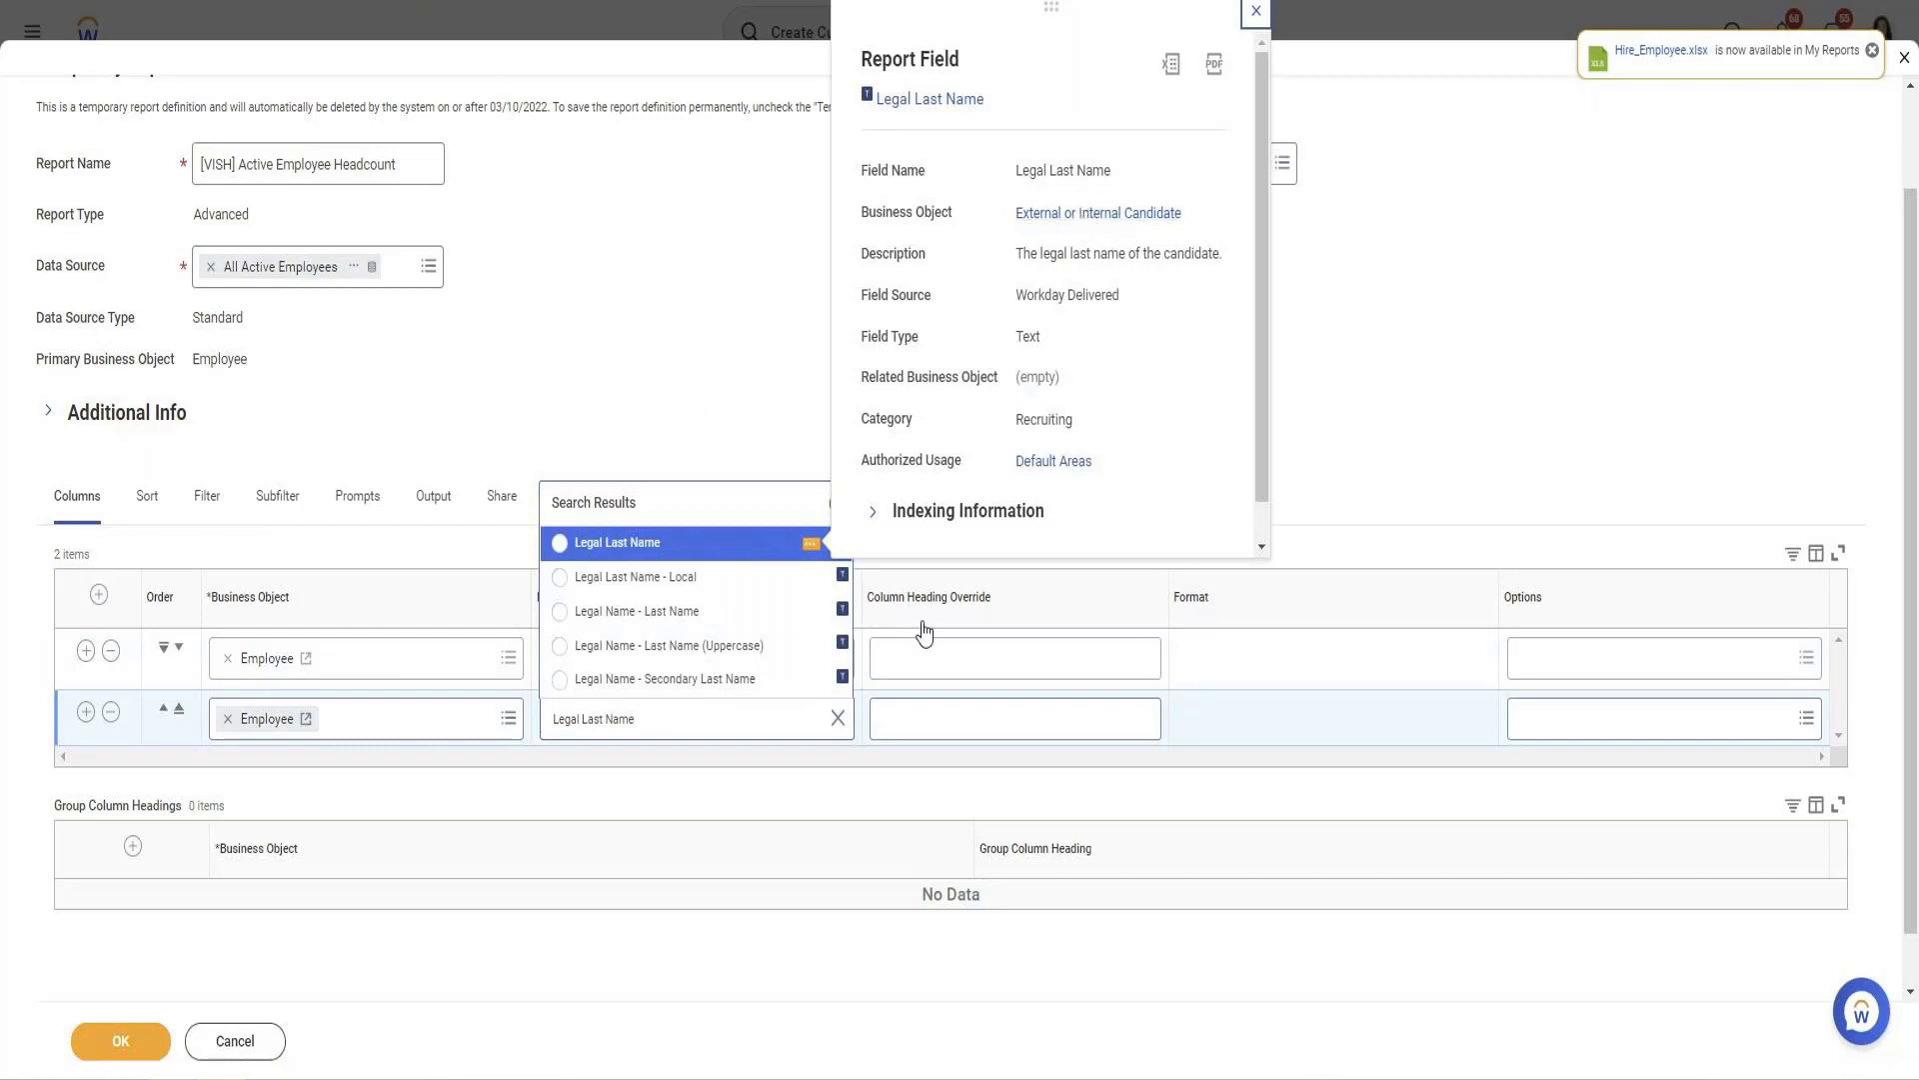
pyautogui.click(811, 613)
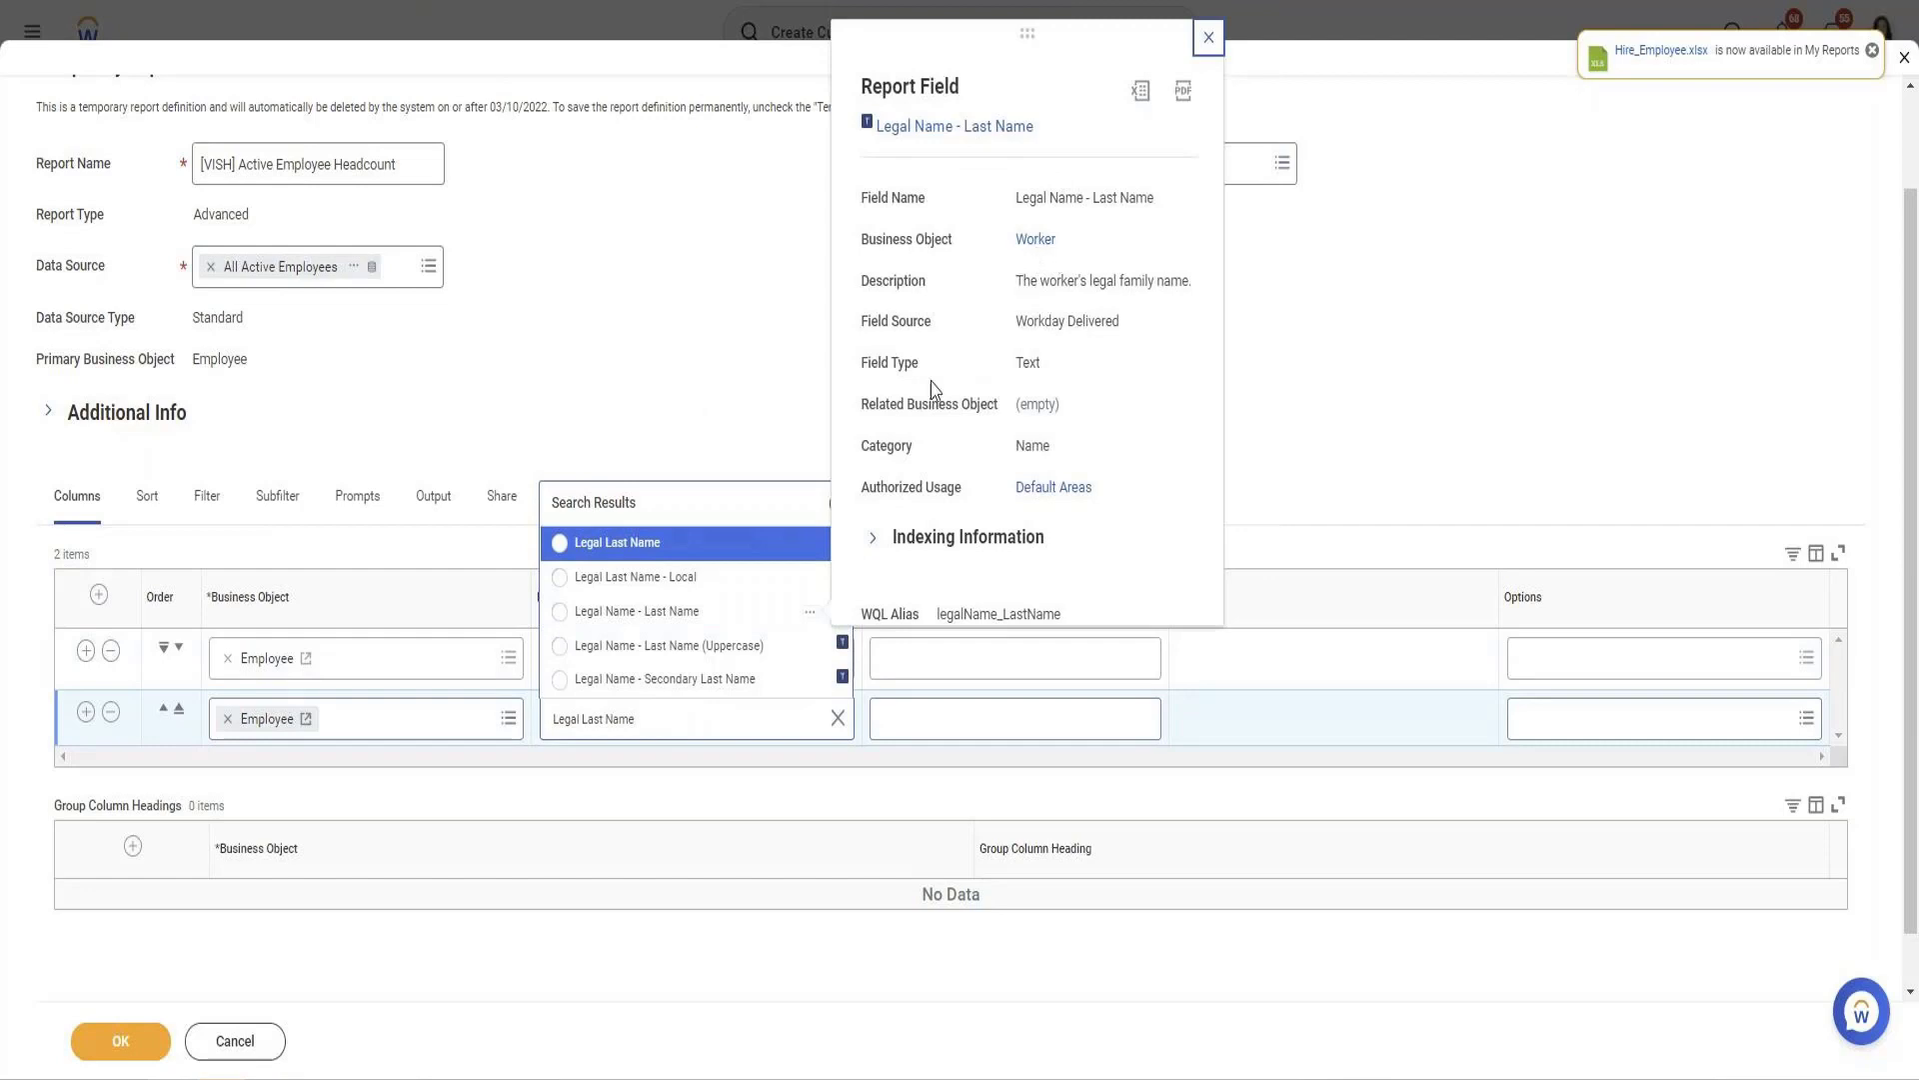
pyautogui.click(736, 611)
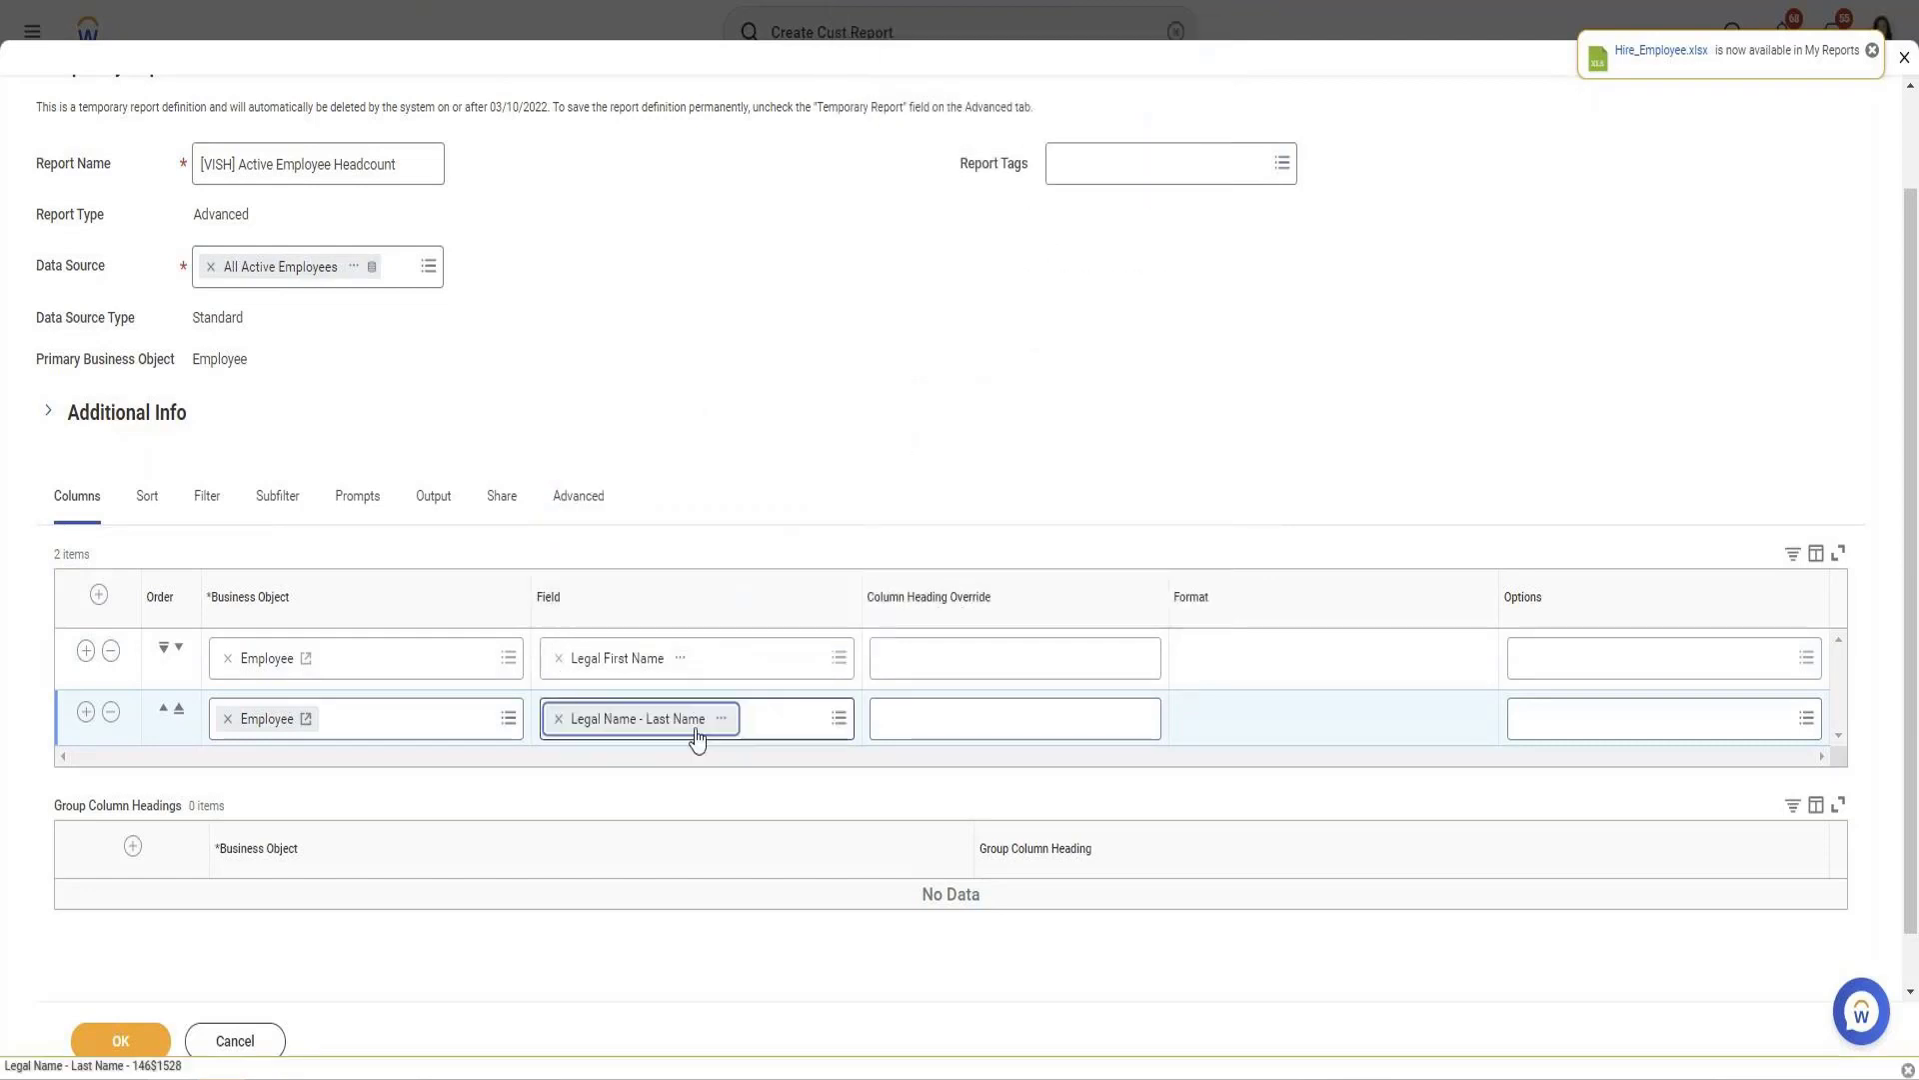
# Change the first column's field to Legal First Name - Local after viewing that field's details
pyautogui.click(769, 658)
pyautogui.write('Legal')
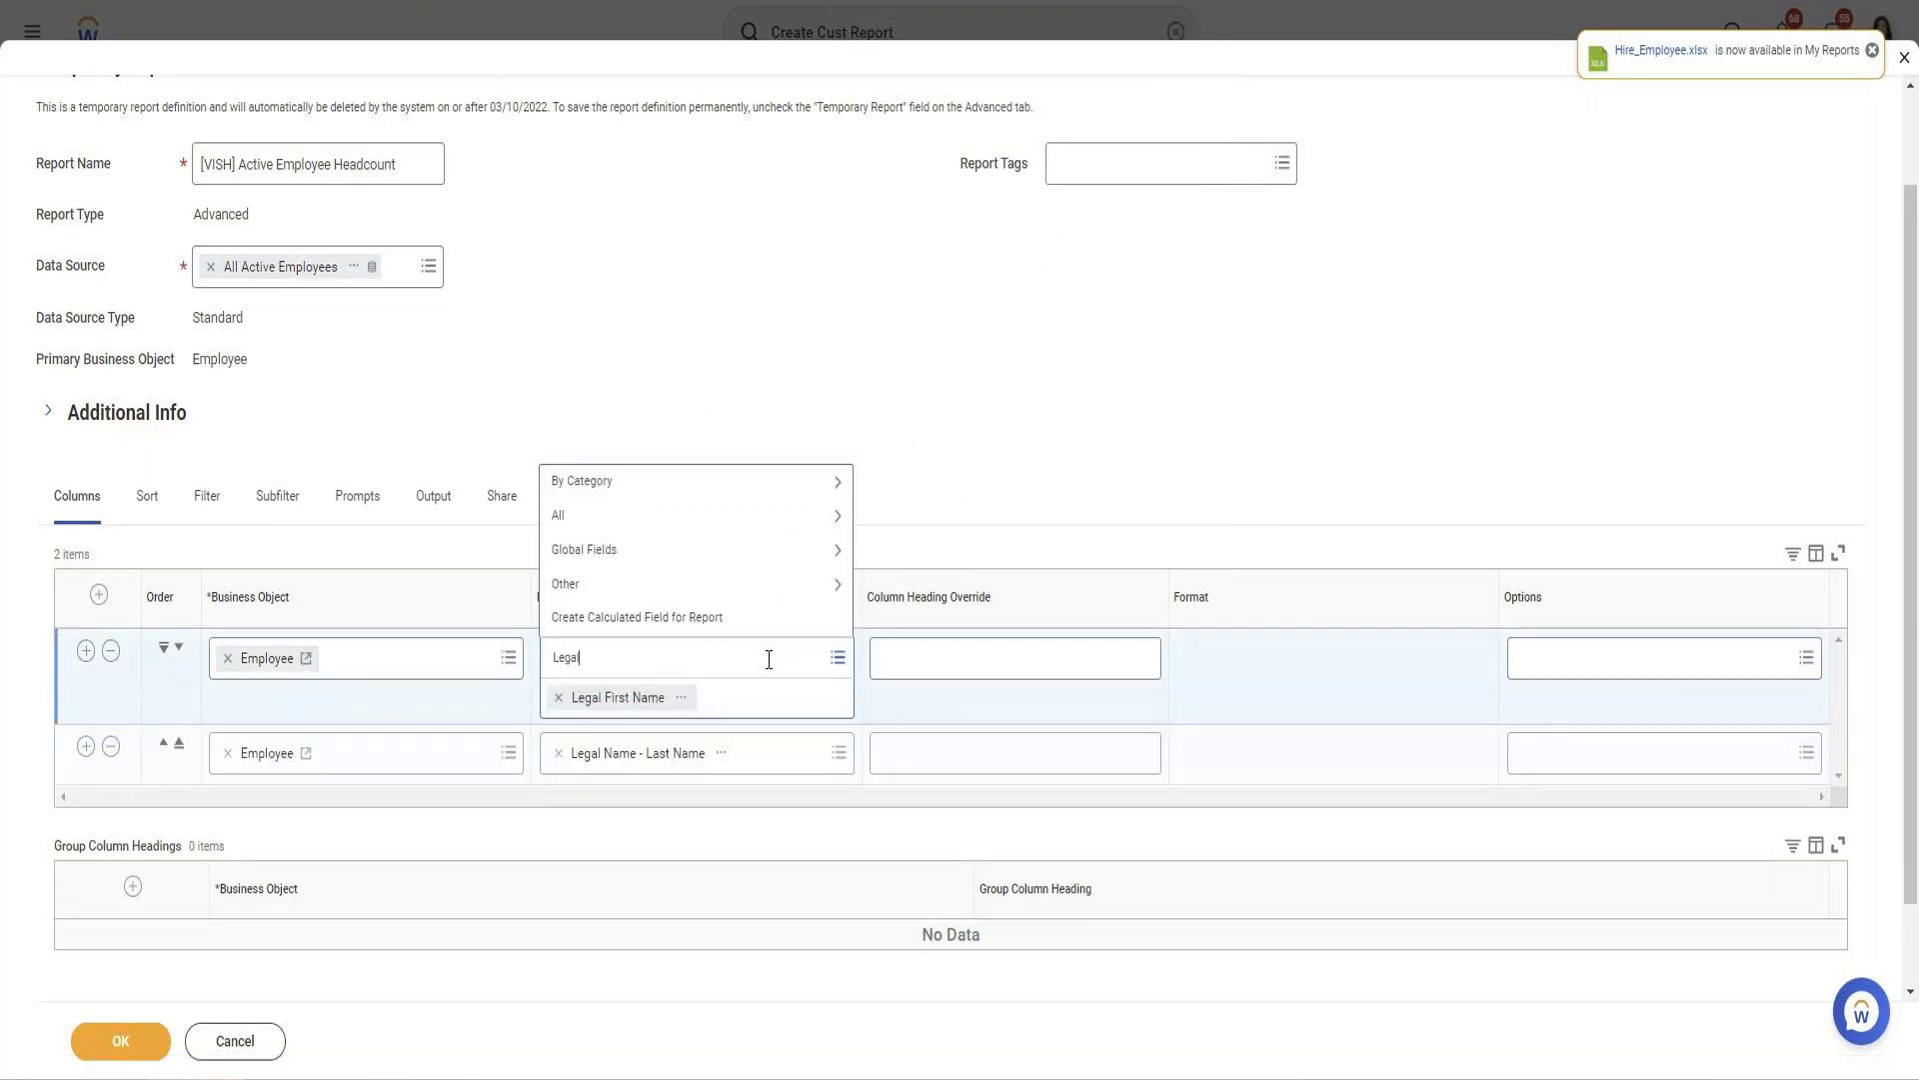
pyautogui.write(' First Name')
pyautogui.press('Return')
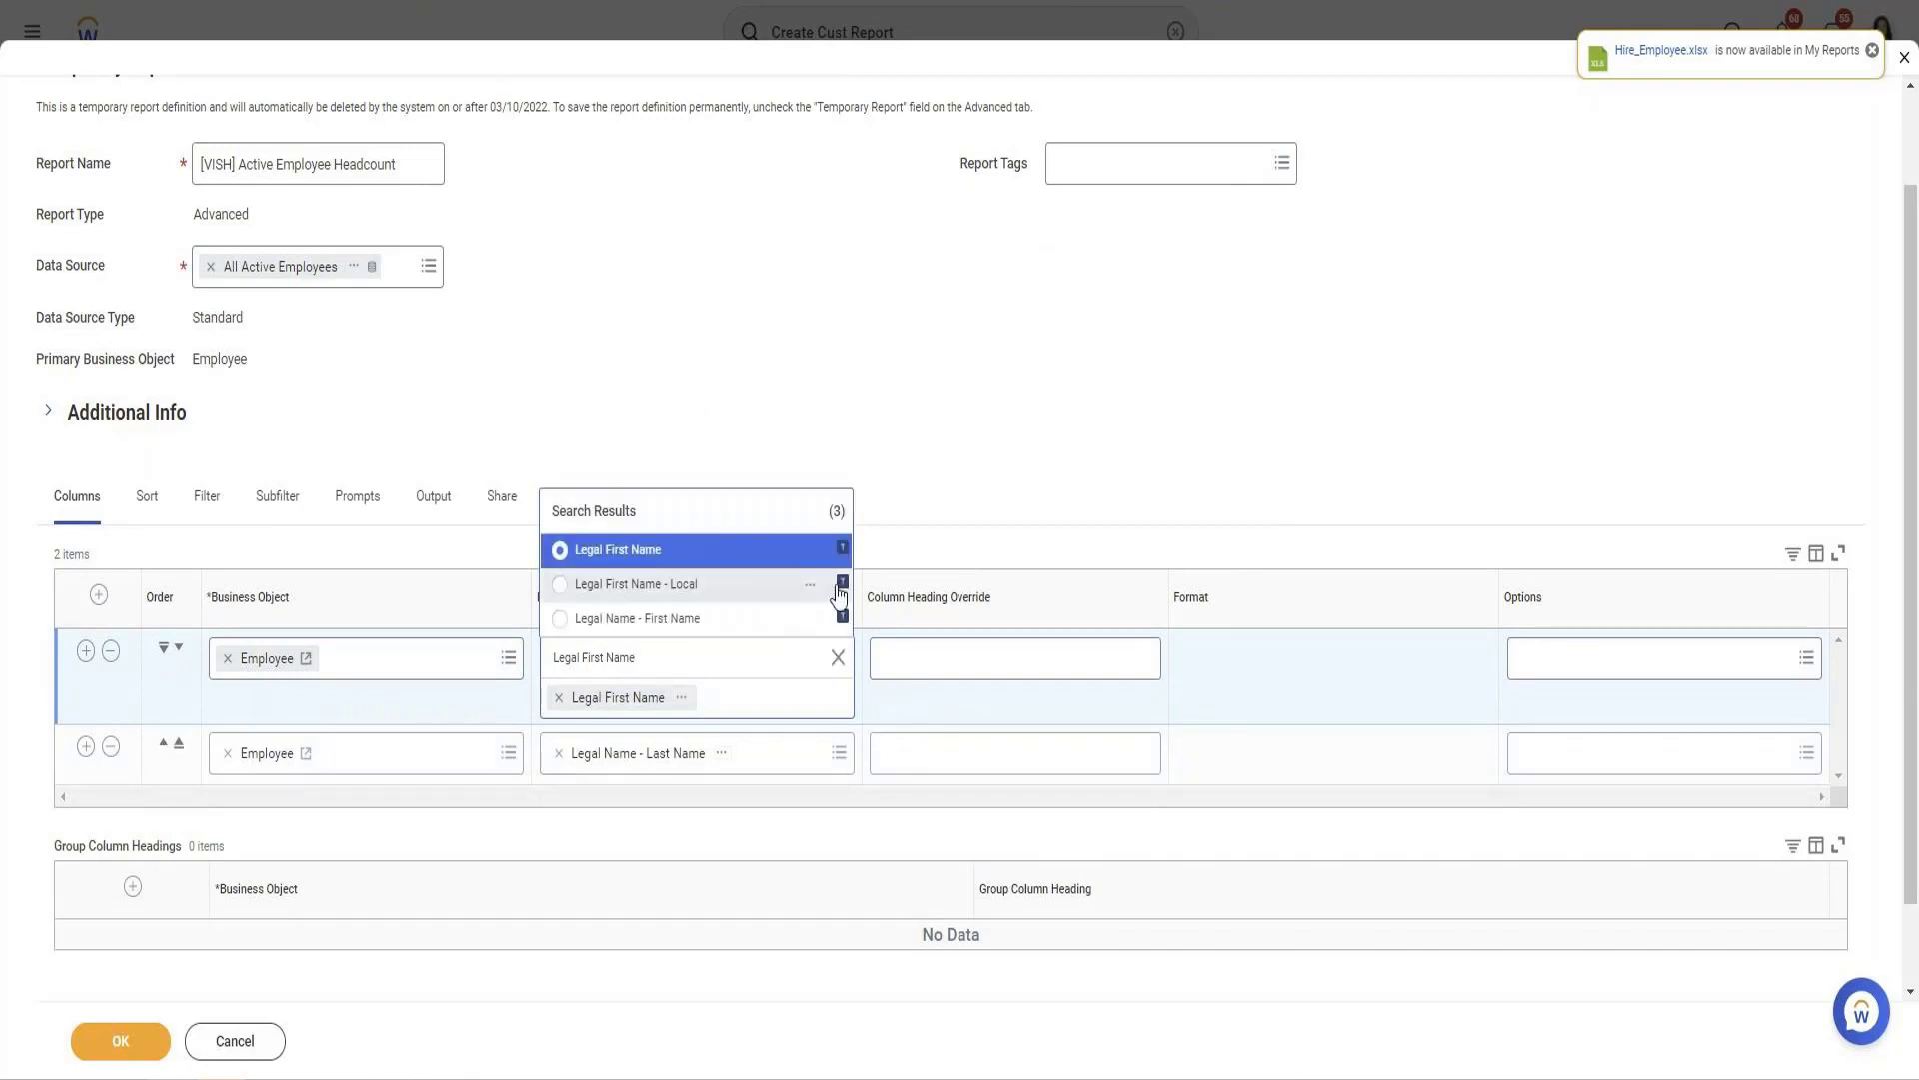
pyautogui.click(808, 590)
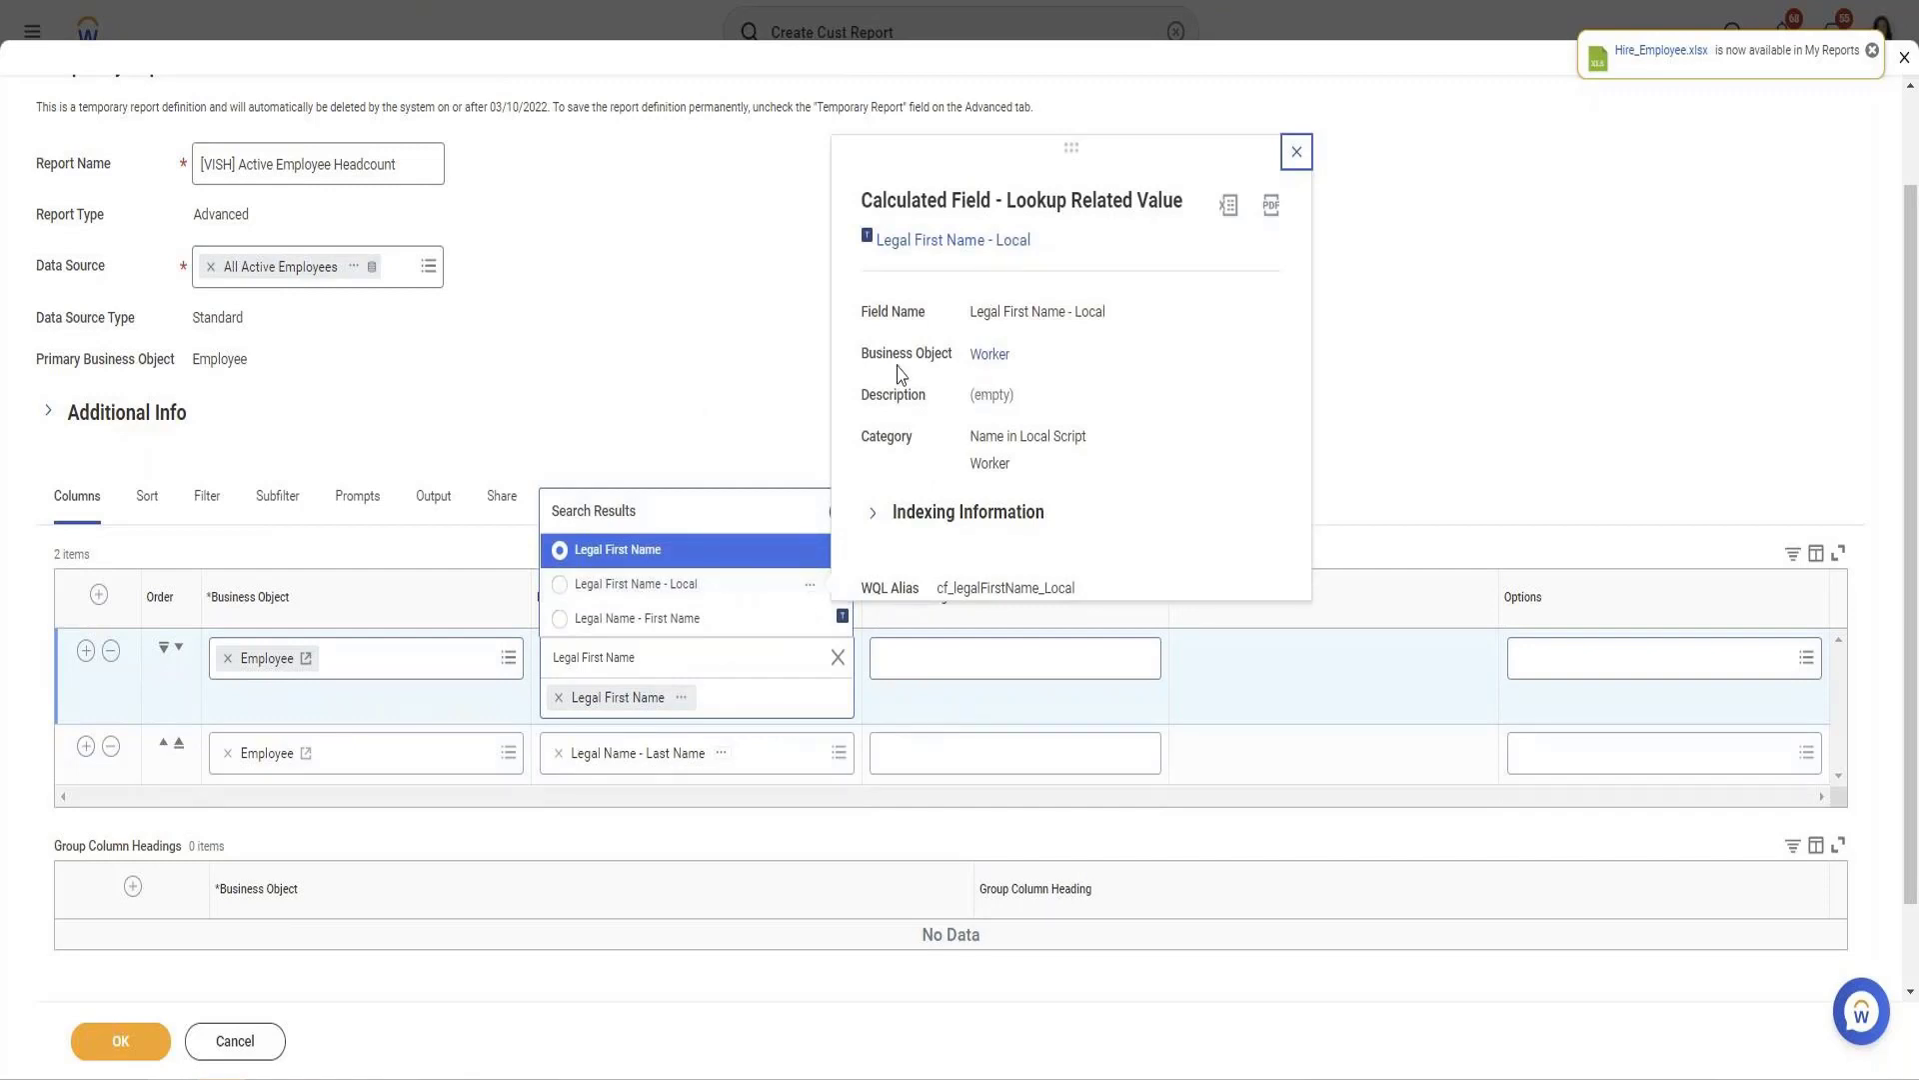
pyautogui.click(720, 587)
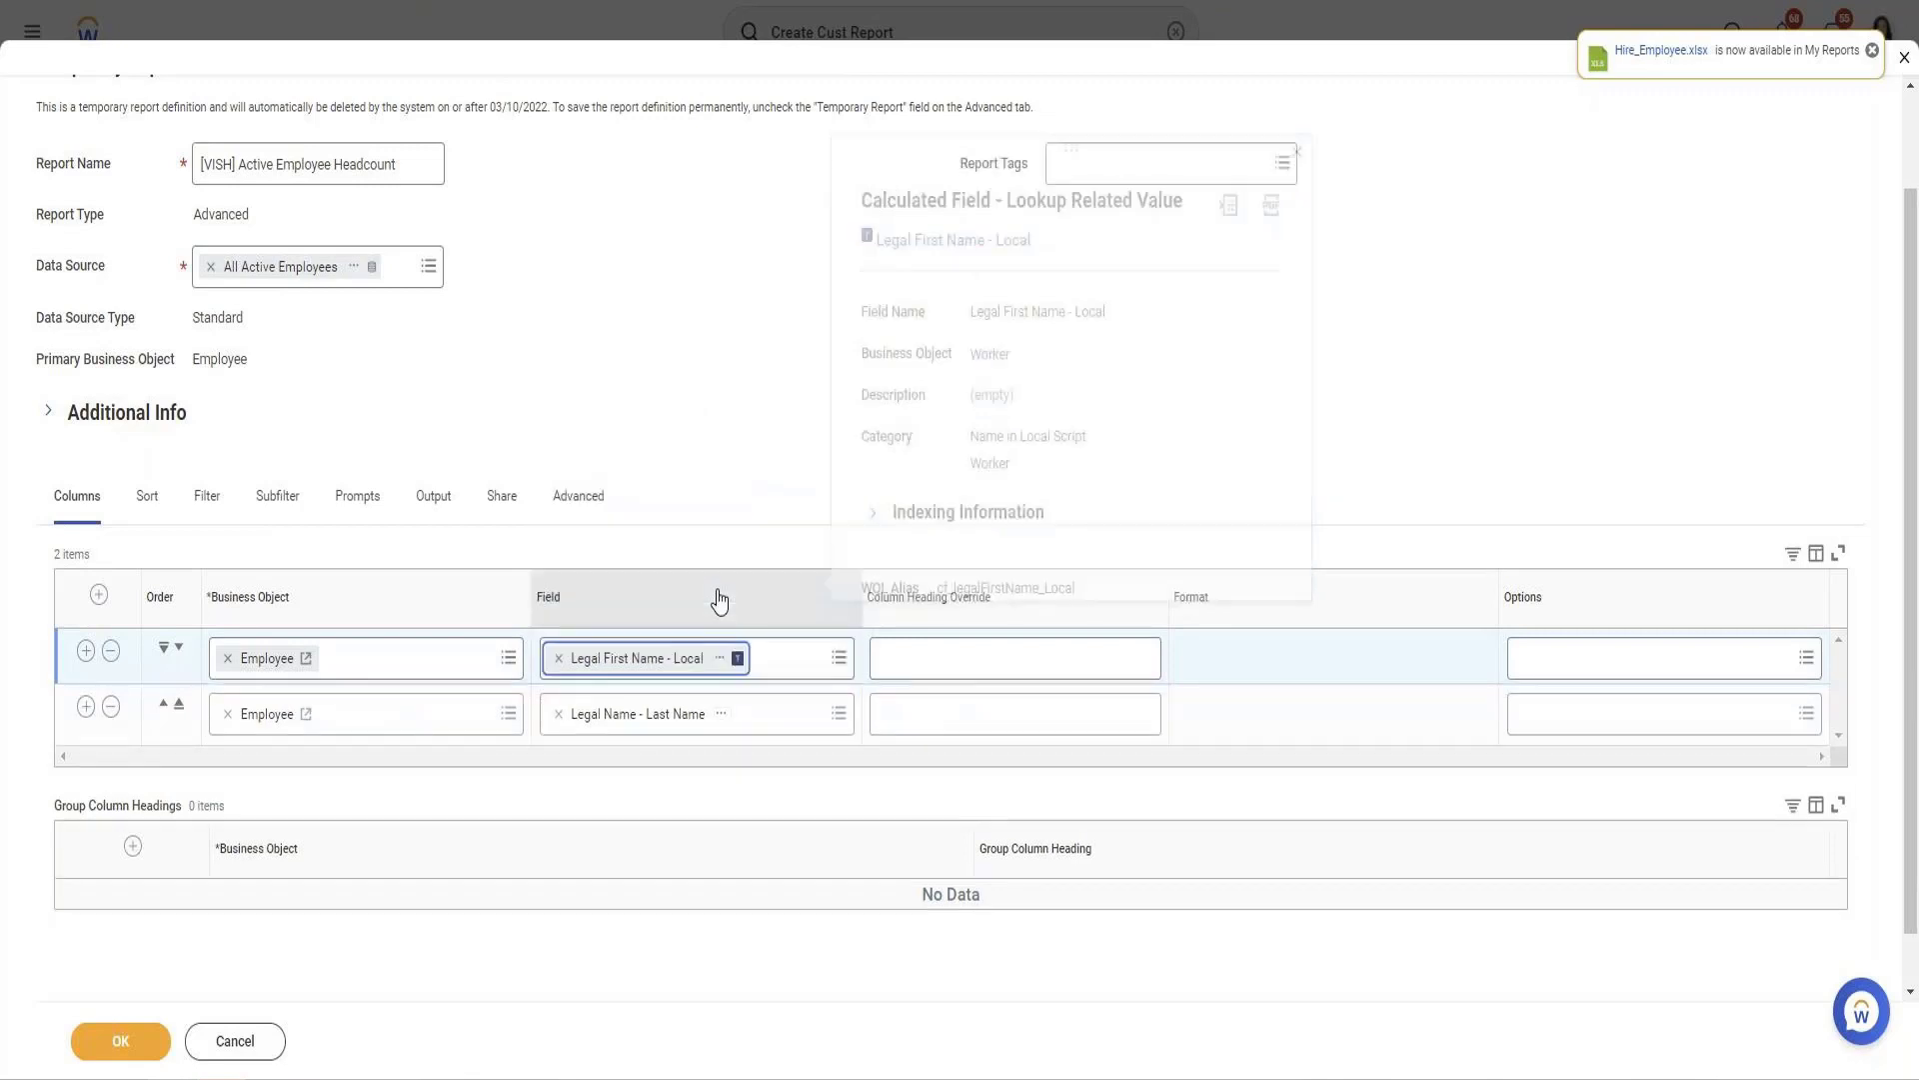
# Add a third column and browse the report fields matching "NAme"
pyautogui.click(86, 711)
pyautogui.click(677, 786)
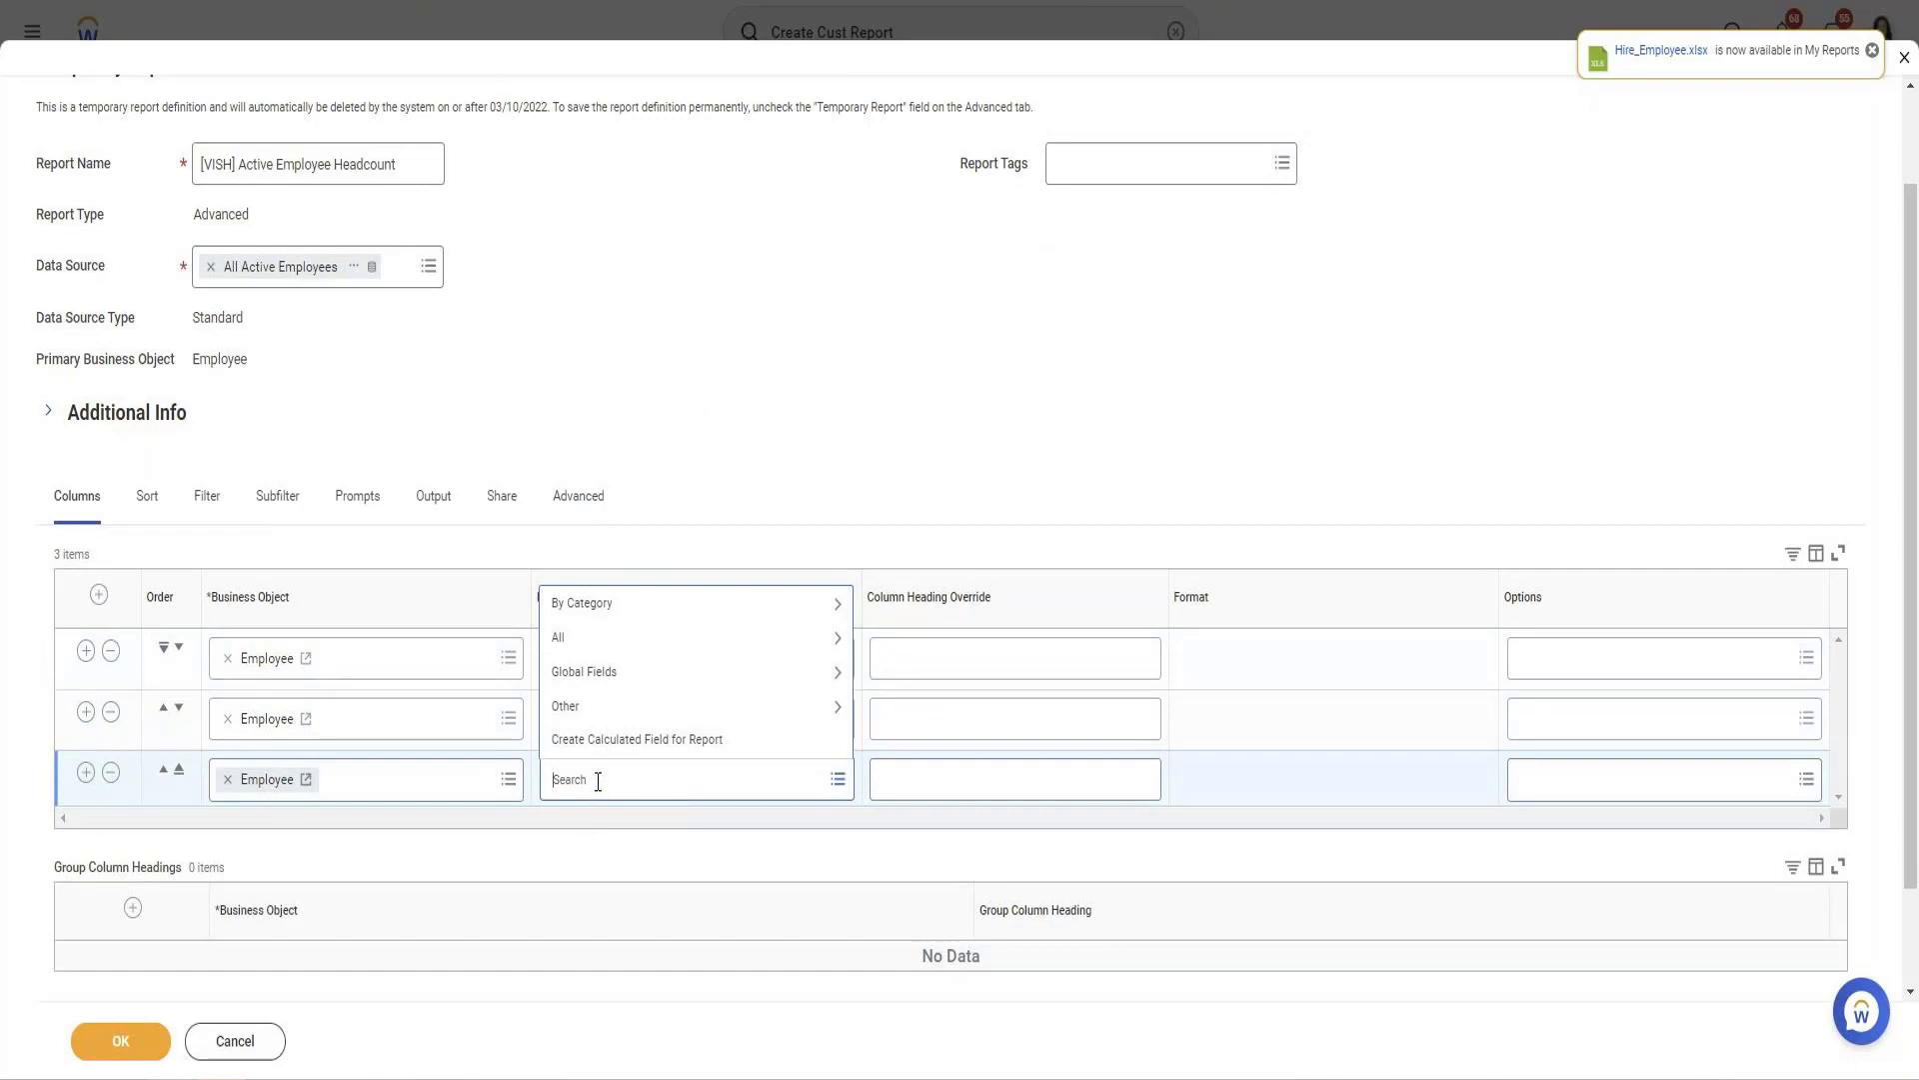
pyautogui.write('NAme')
pyautogui.press('Return')
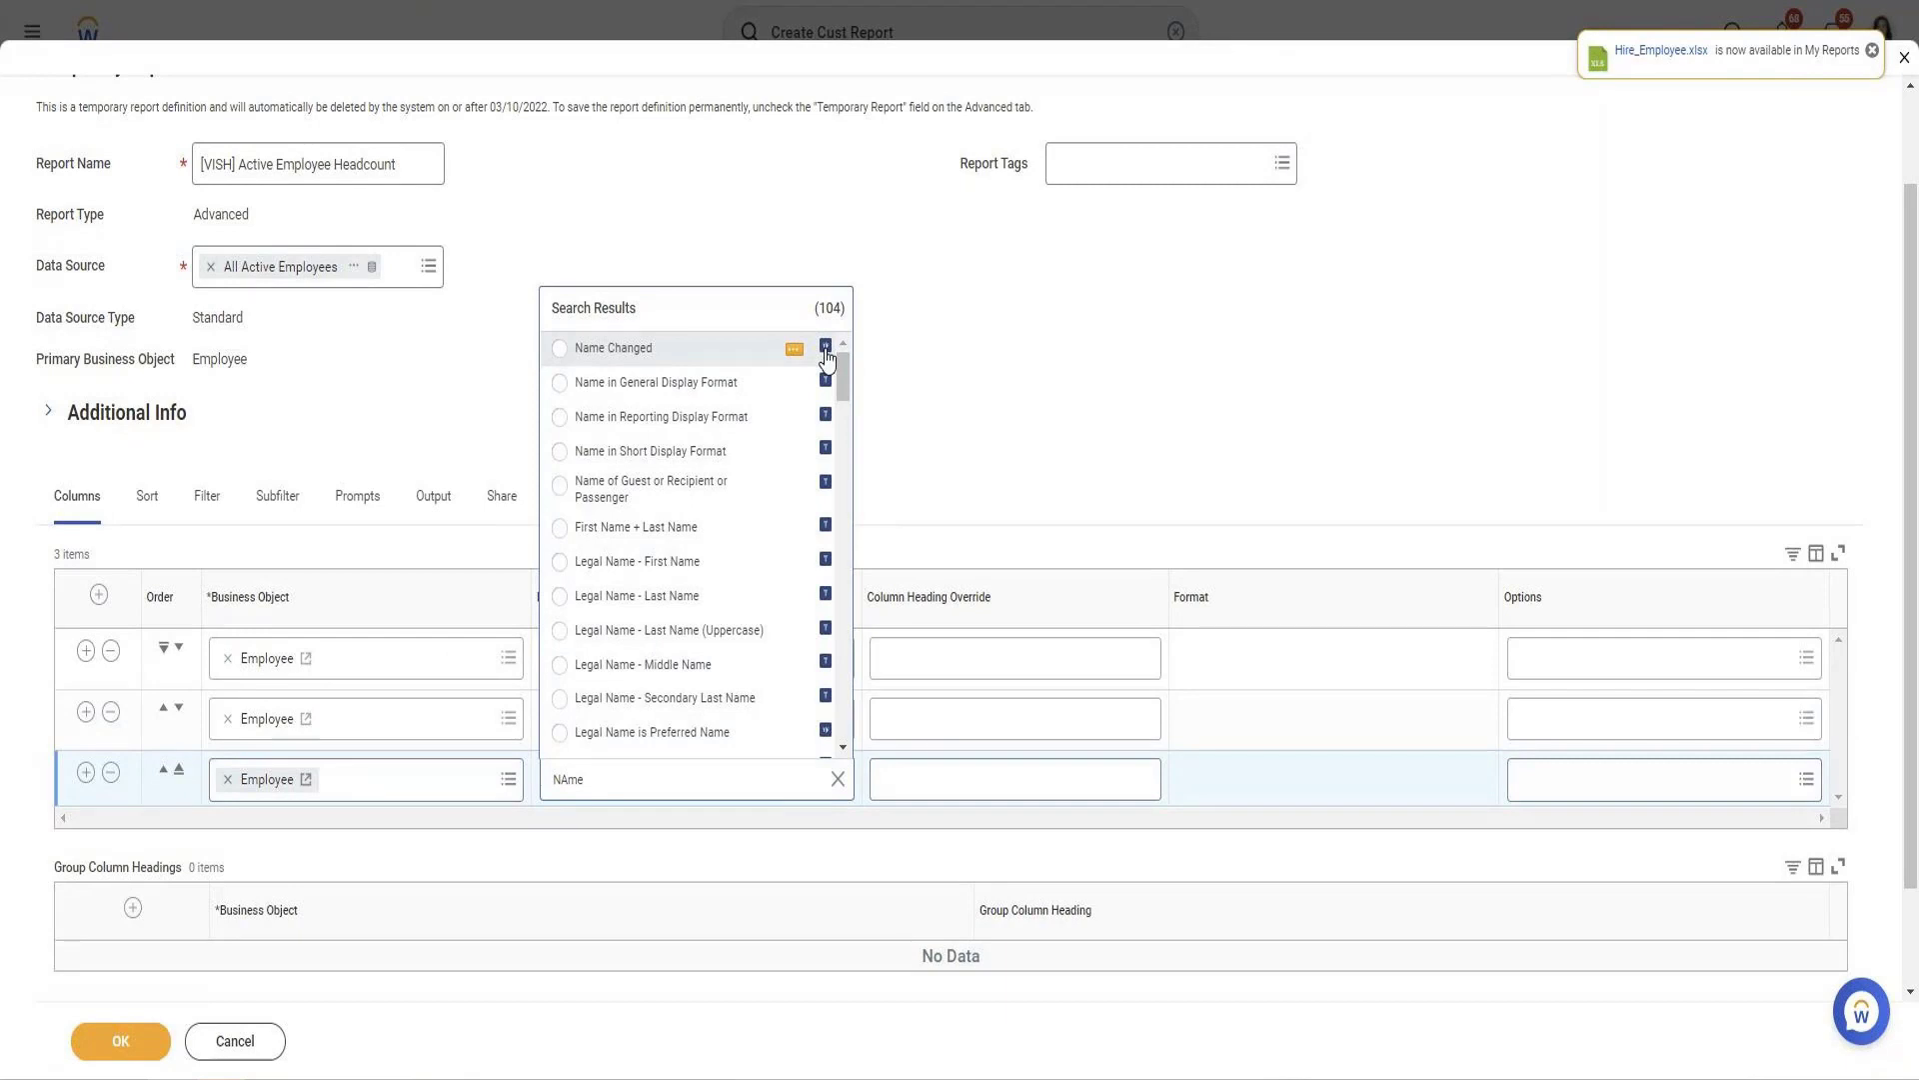
pyautogui.scroll(-5, 703, 617)
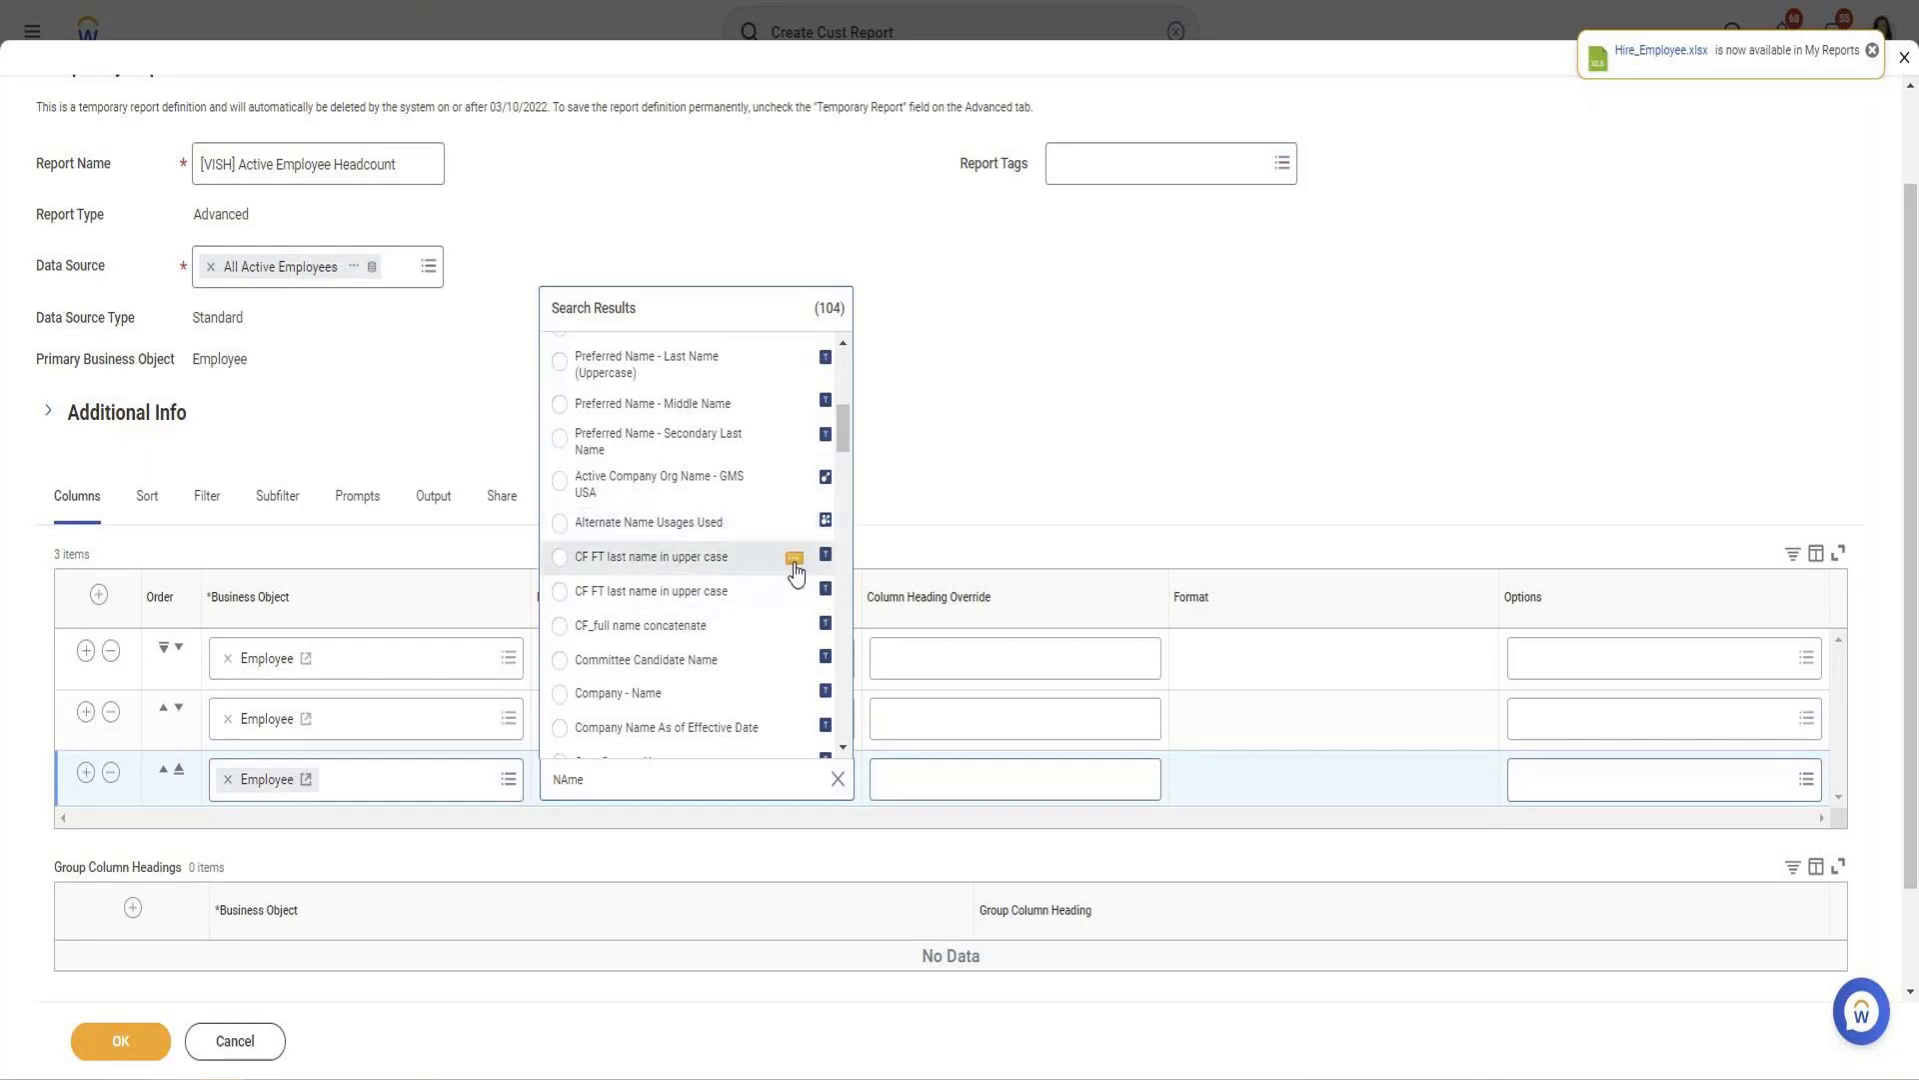
pyautogui.scroll(-1, 793, 569)
pyautogui.scroll(-6, 793, 570)
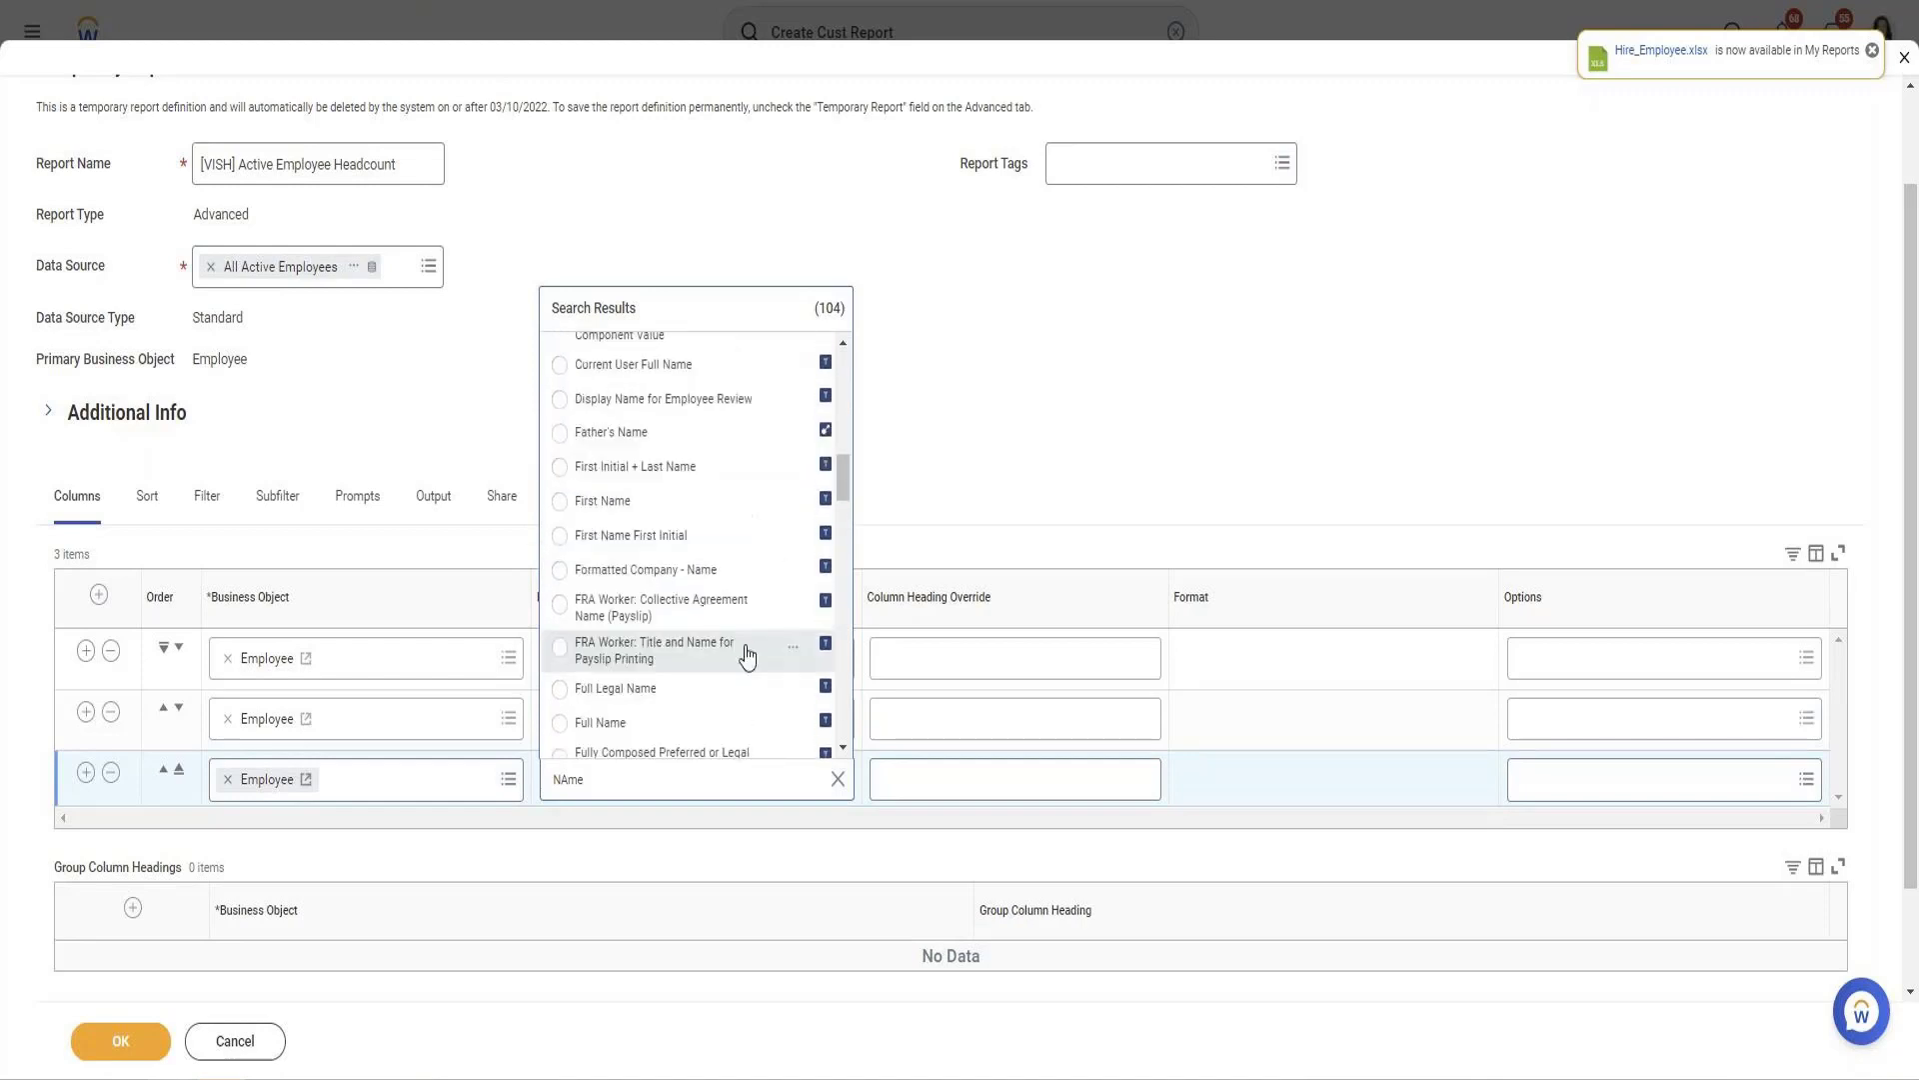
# Search the third column's fields for "Age" and "Date of birth", and assign the Date of Birth field
pyautogui.click(652, 770)
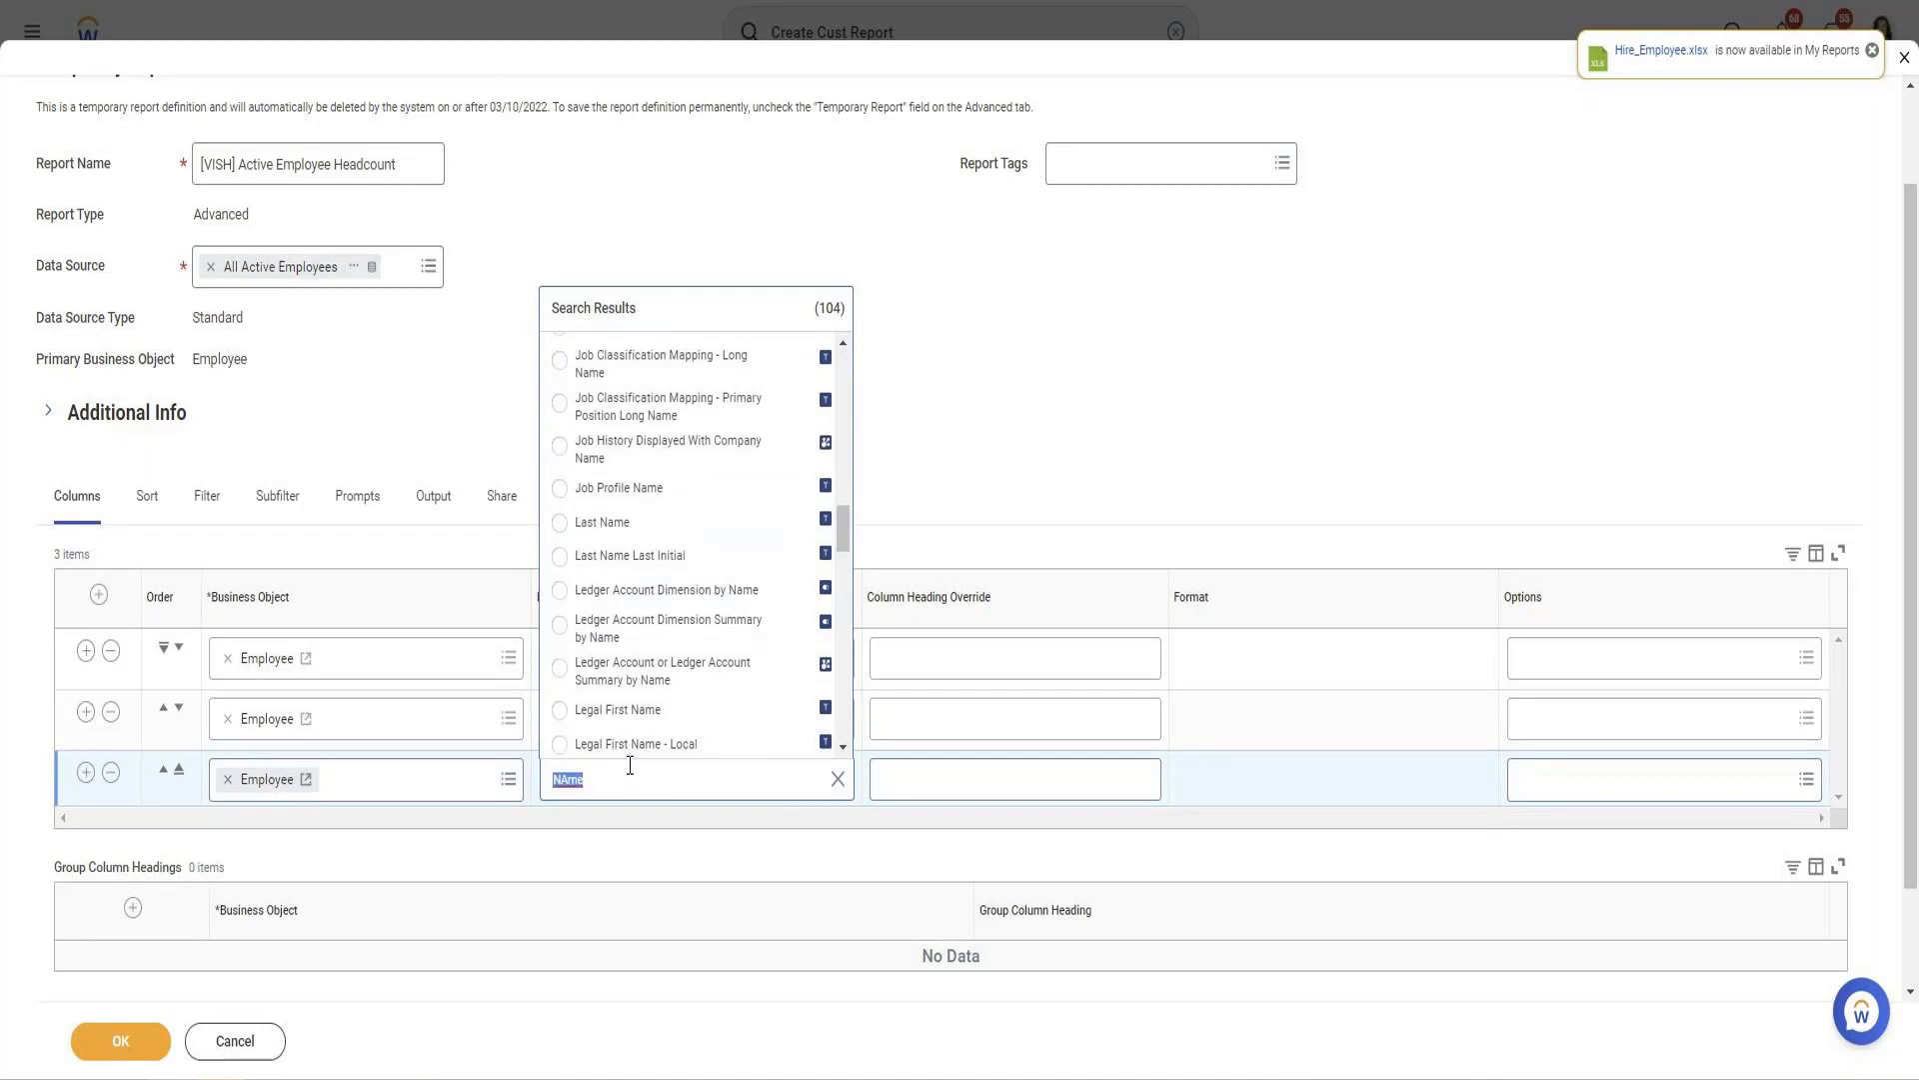
pyautogui.write('Age')
pyautogui.press('Return')
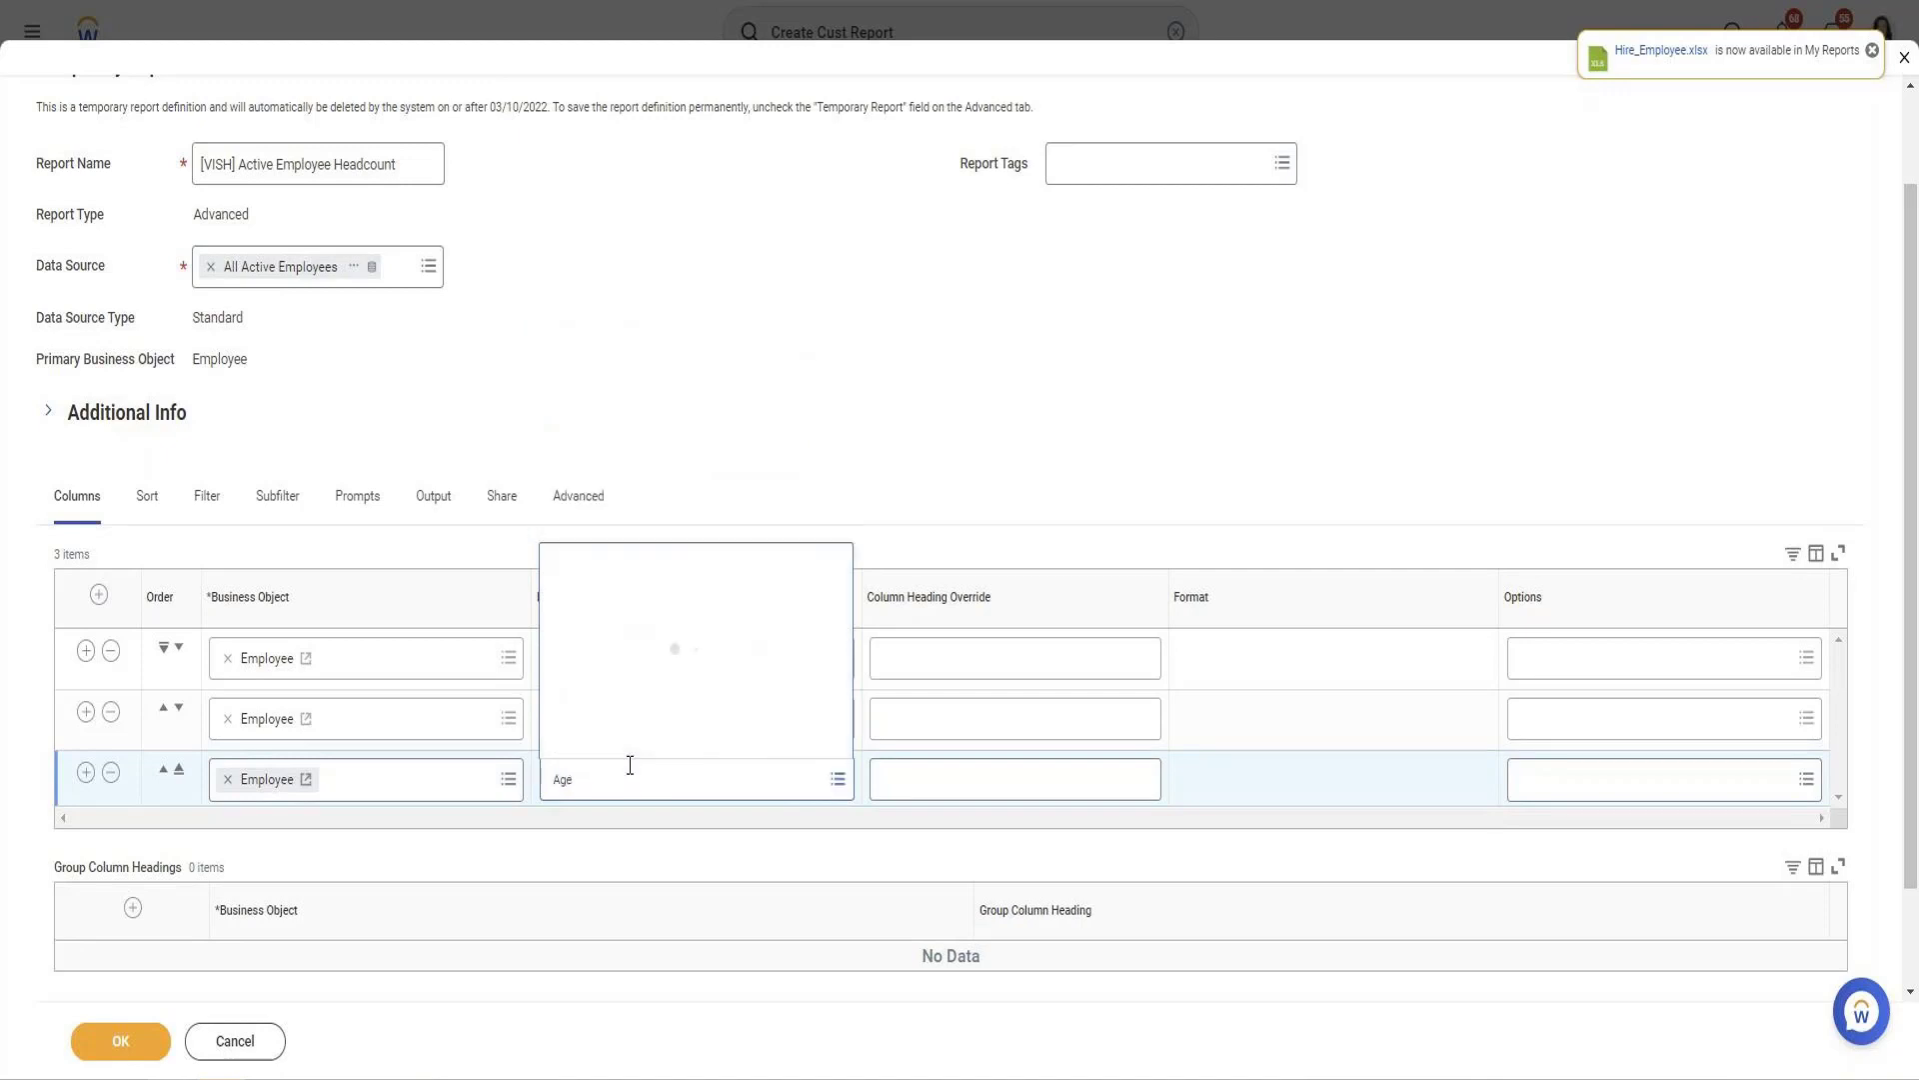
pyautogui.click(580, 779)
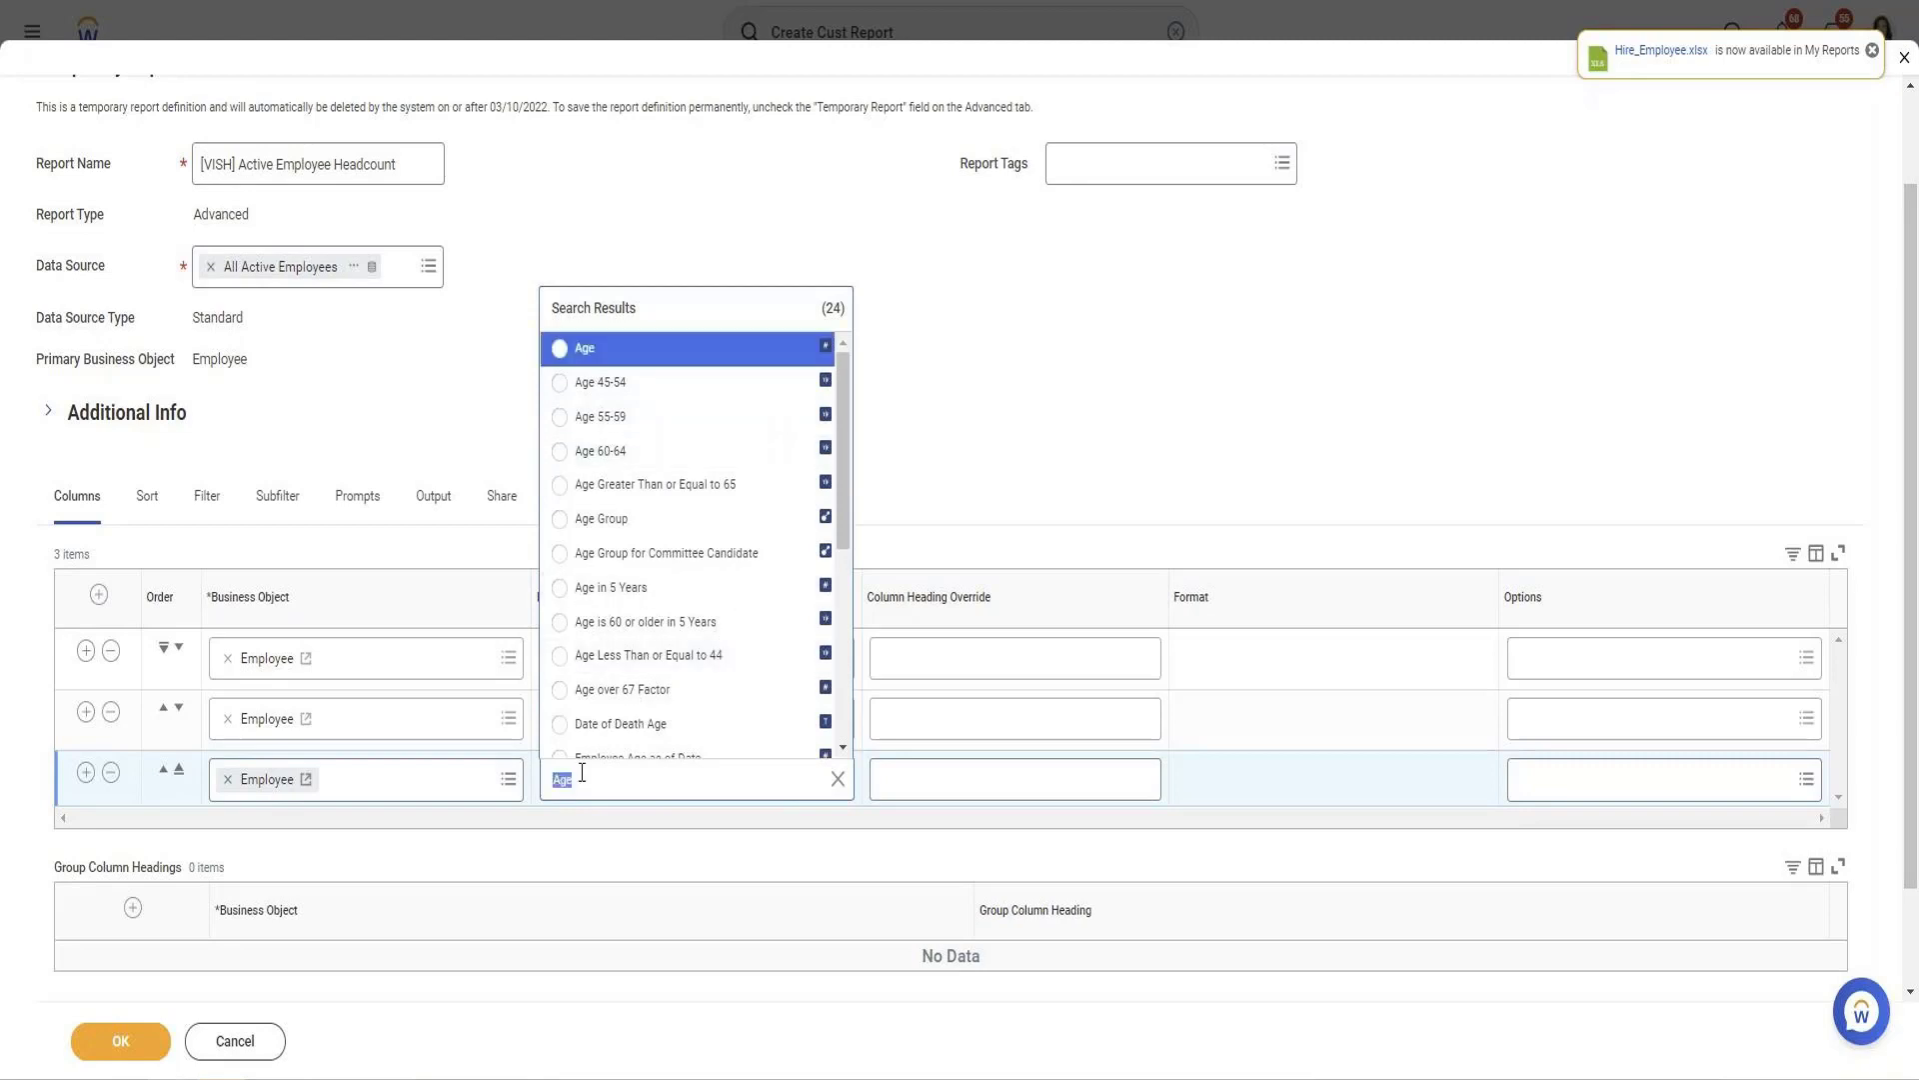
pyautogui.write('Date of birth')
pyautogui.press('Return')
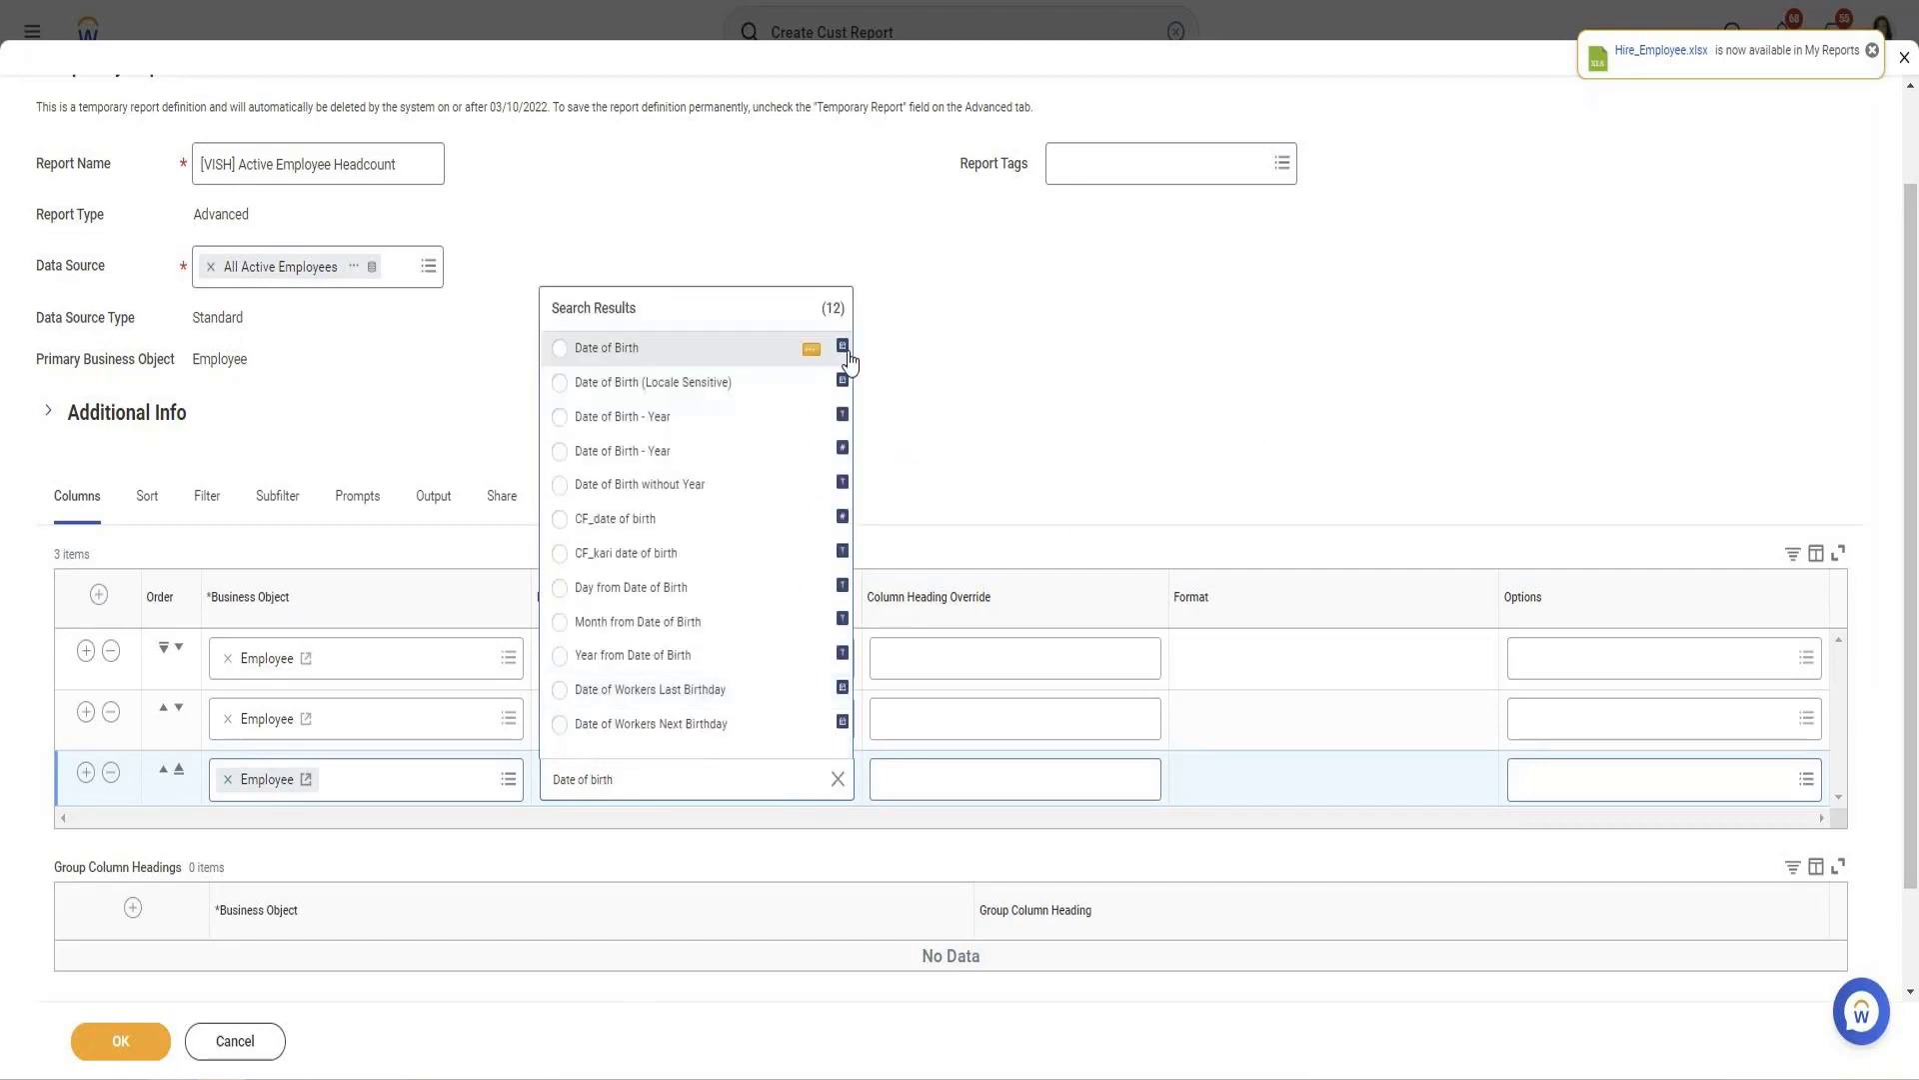
pyautogui.click(846, 358)
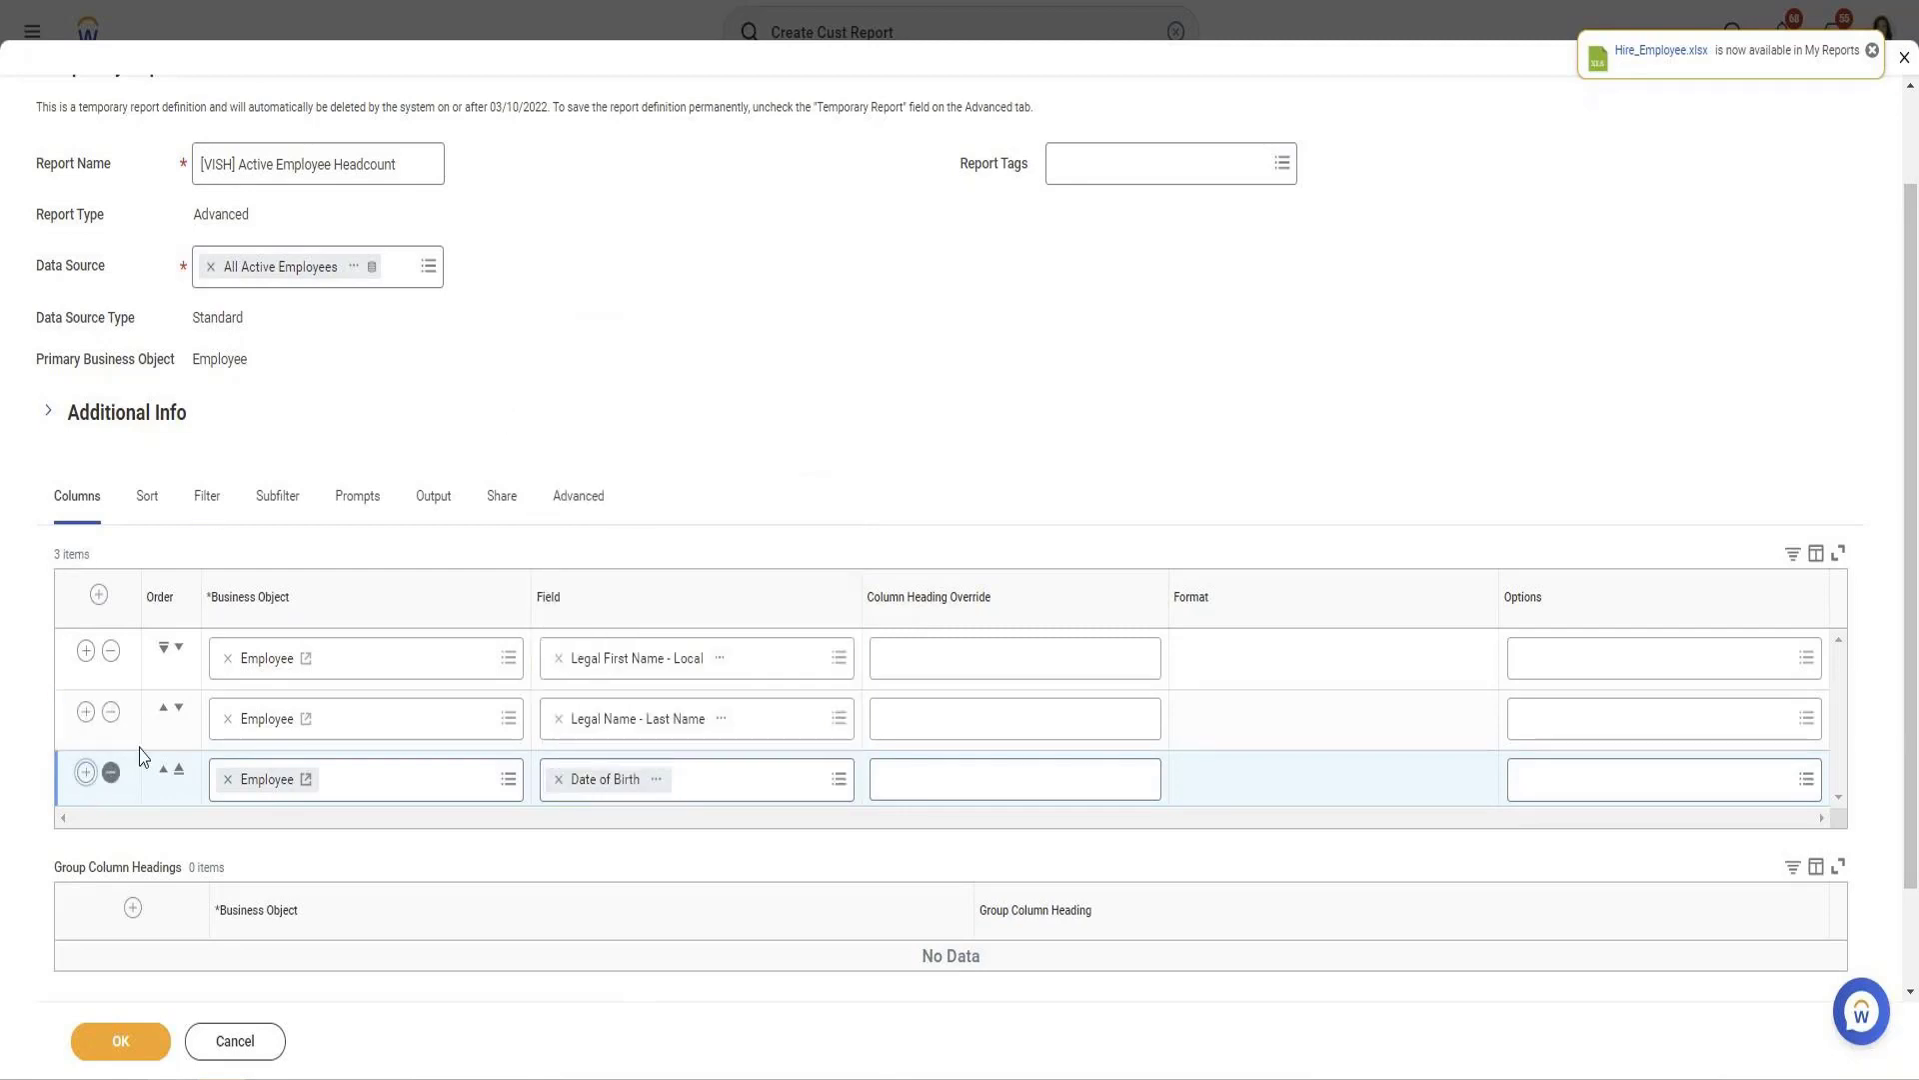
# Add a fourth column to the report and assign it the Age field
pyautogui.click(700, 733)
pyautogui.write('Ag')
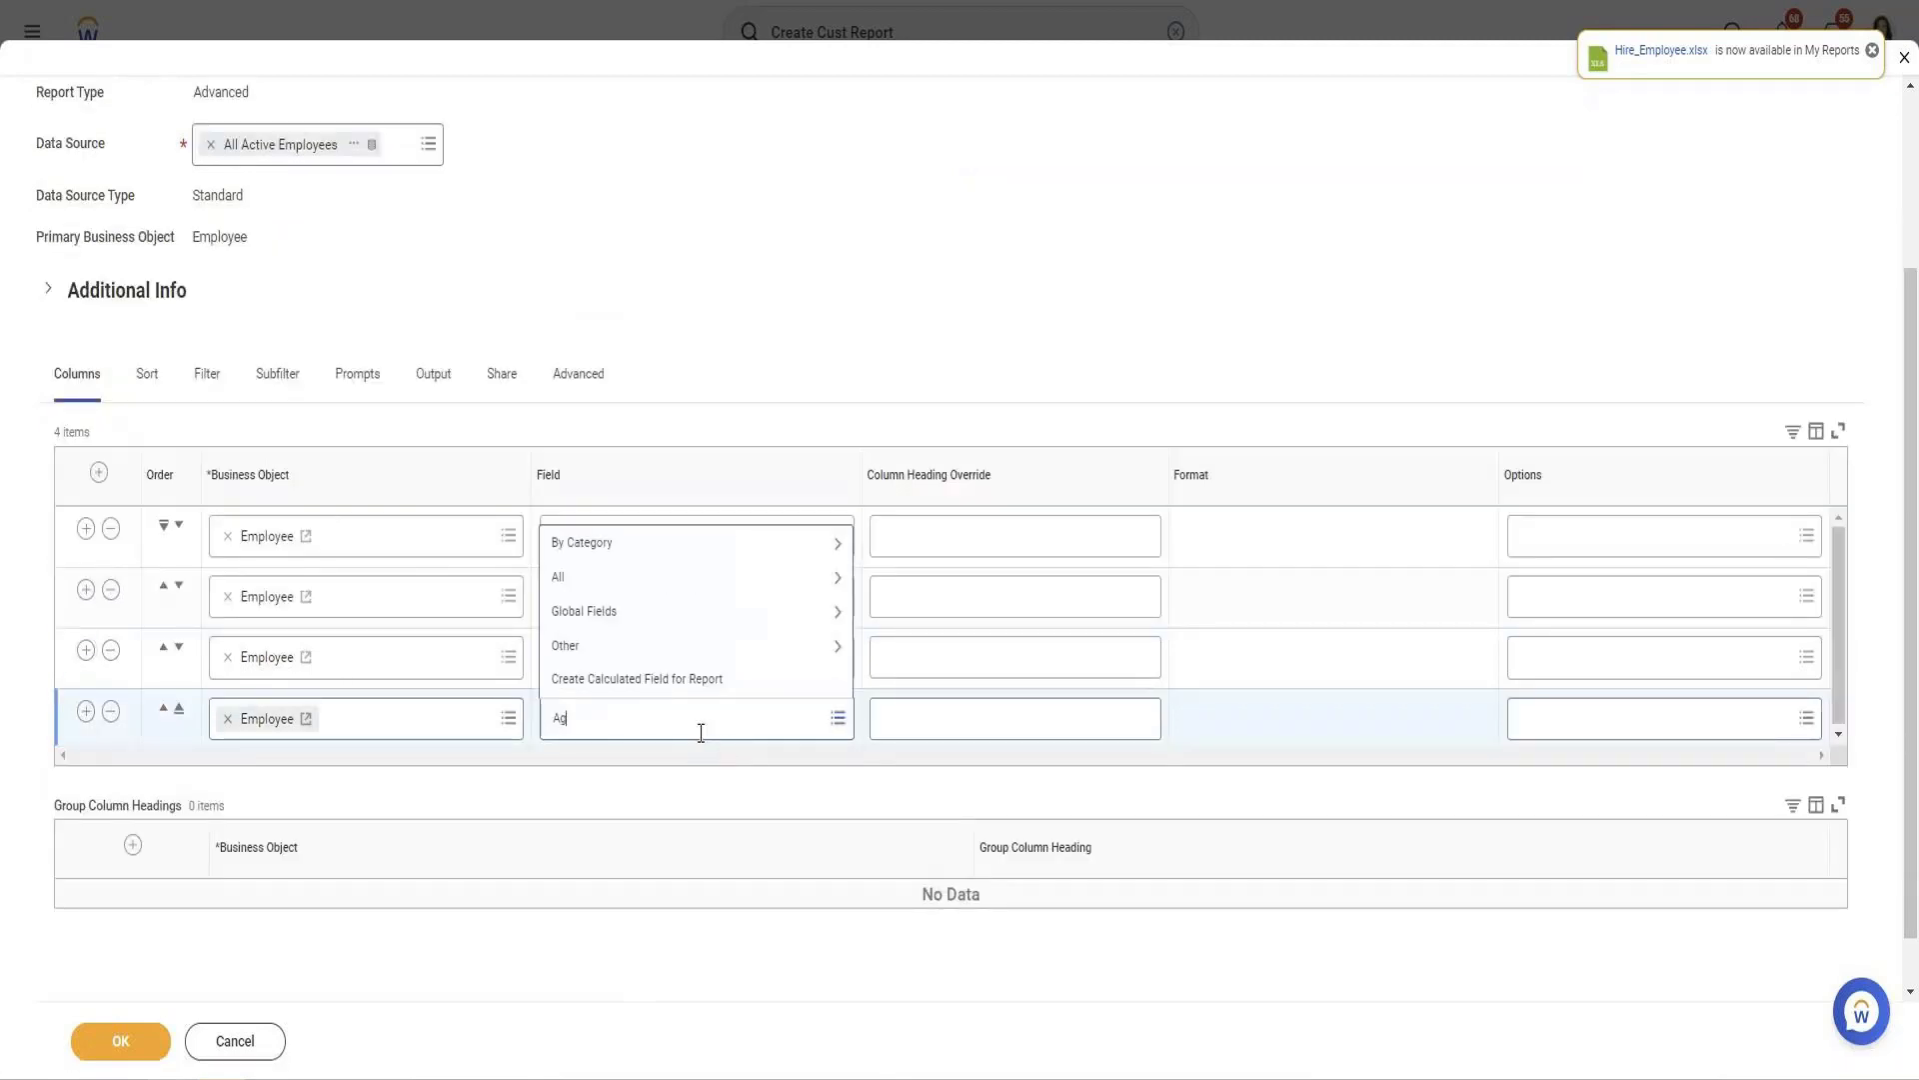
pyautogui.write('e')
pyautogui.press('Return')
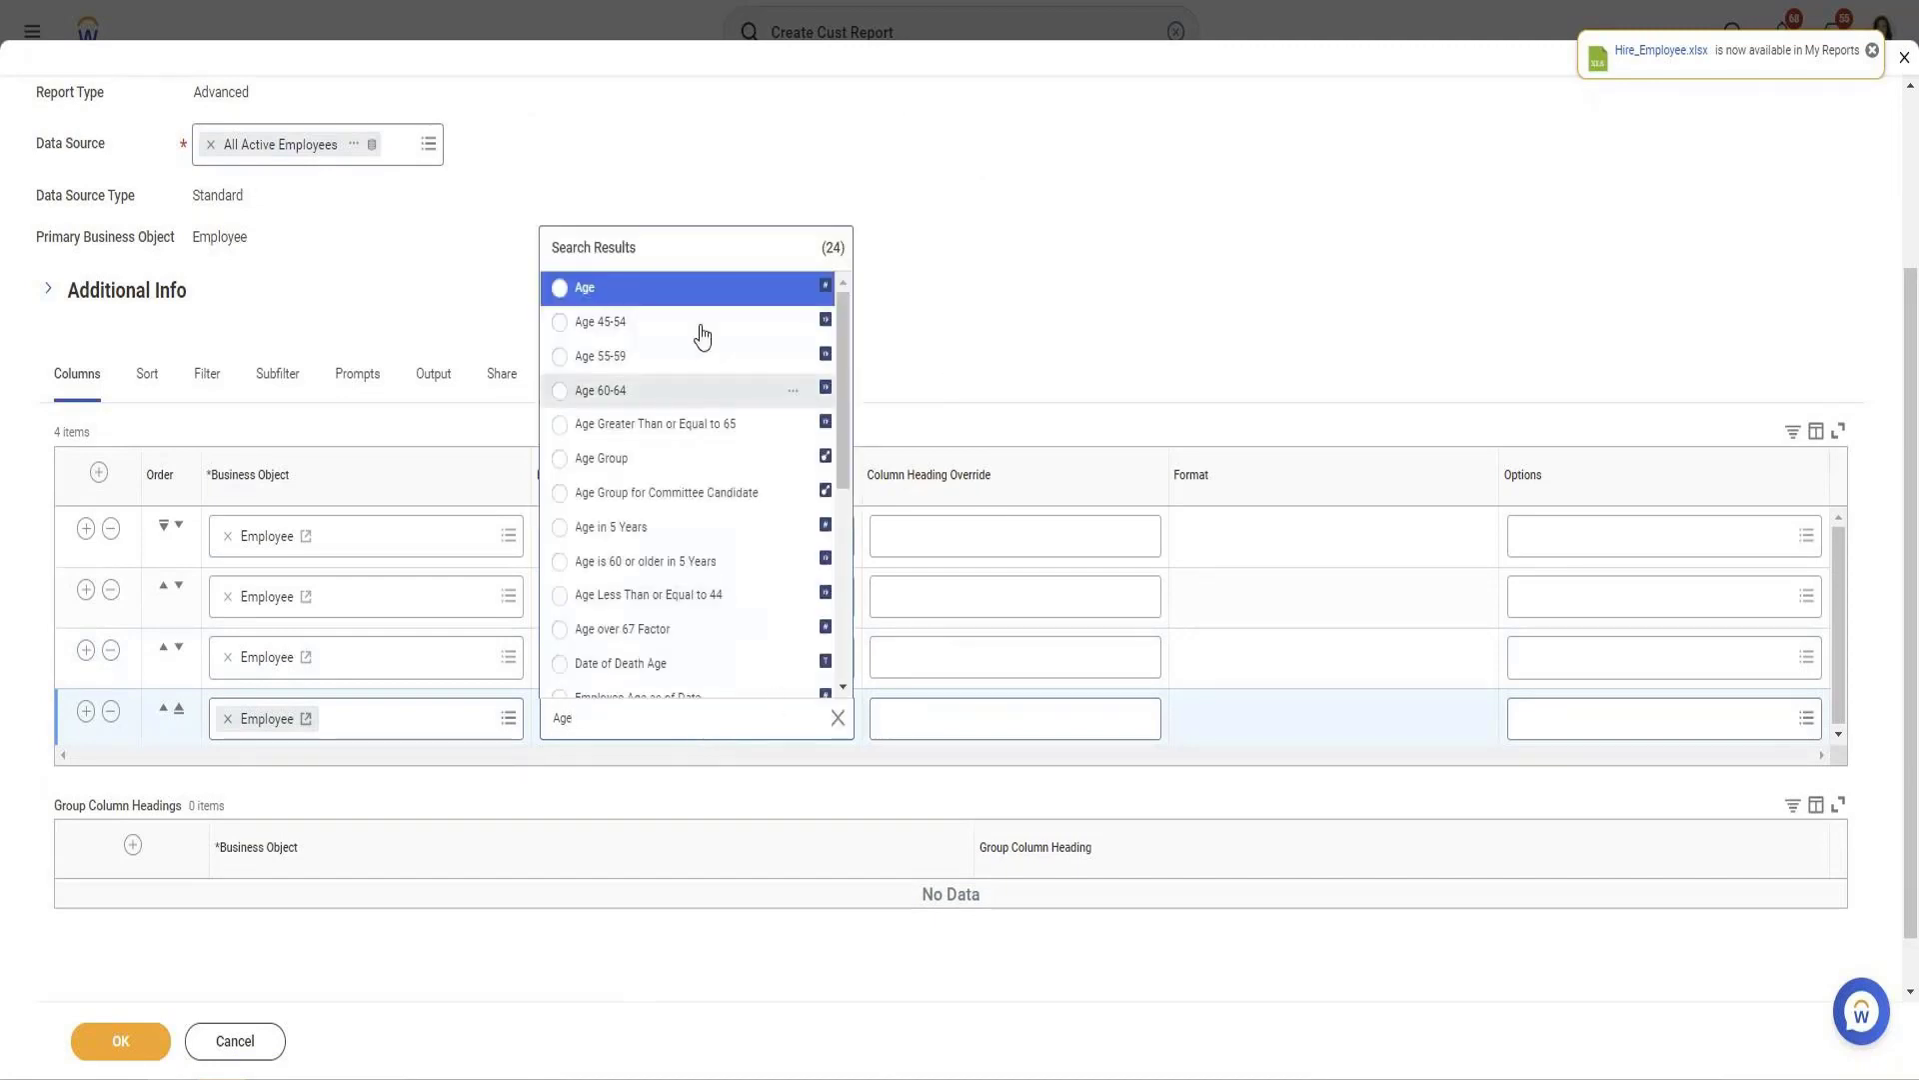
pyautogui.click(618, 292)
# Add a fifth column to the report and assign it the Age Group field
pyautogui.scroll(-1, 560, 380)
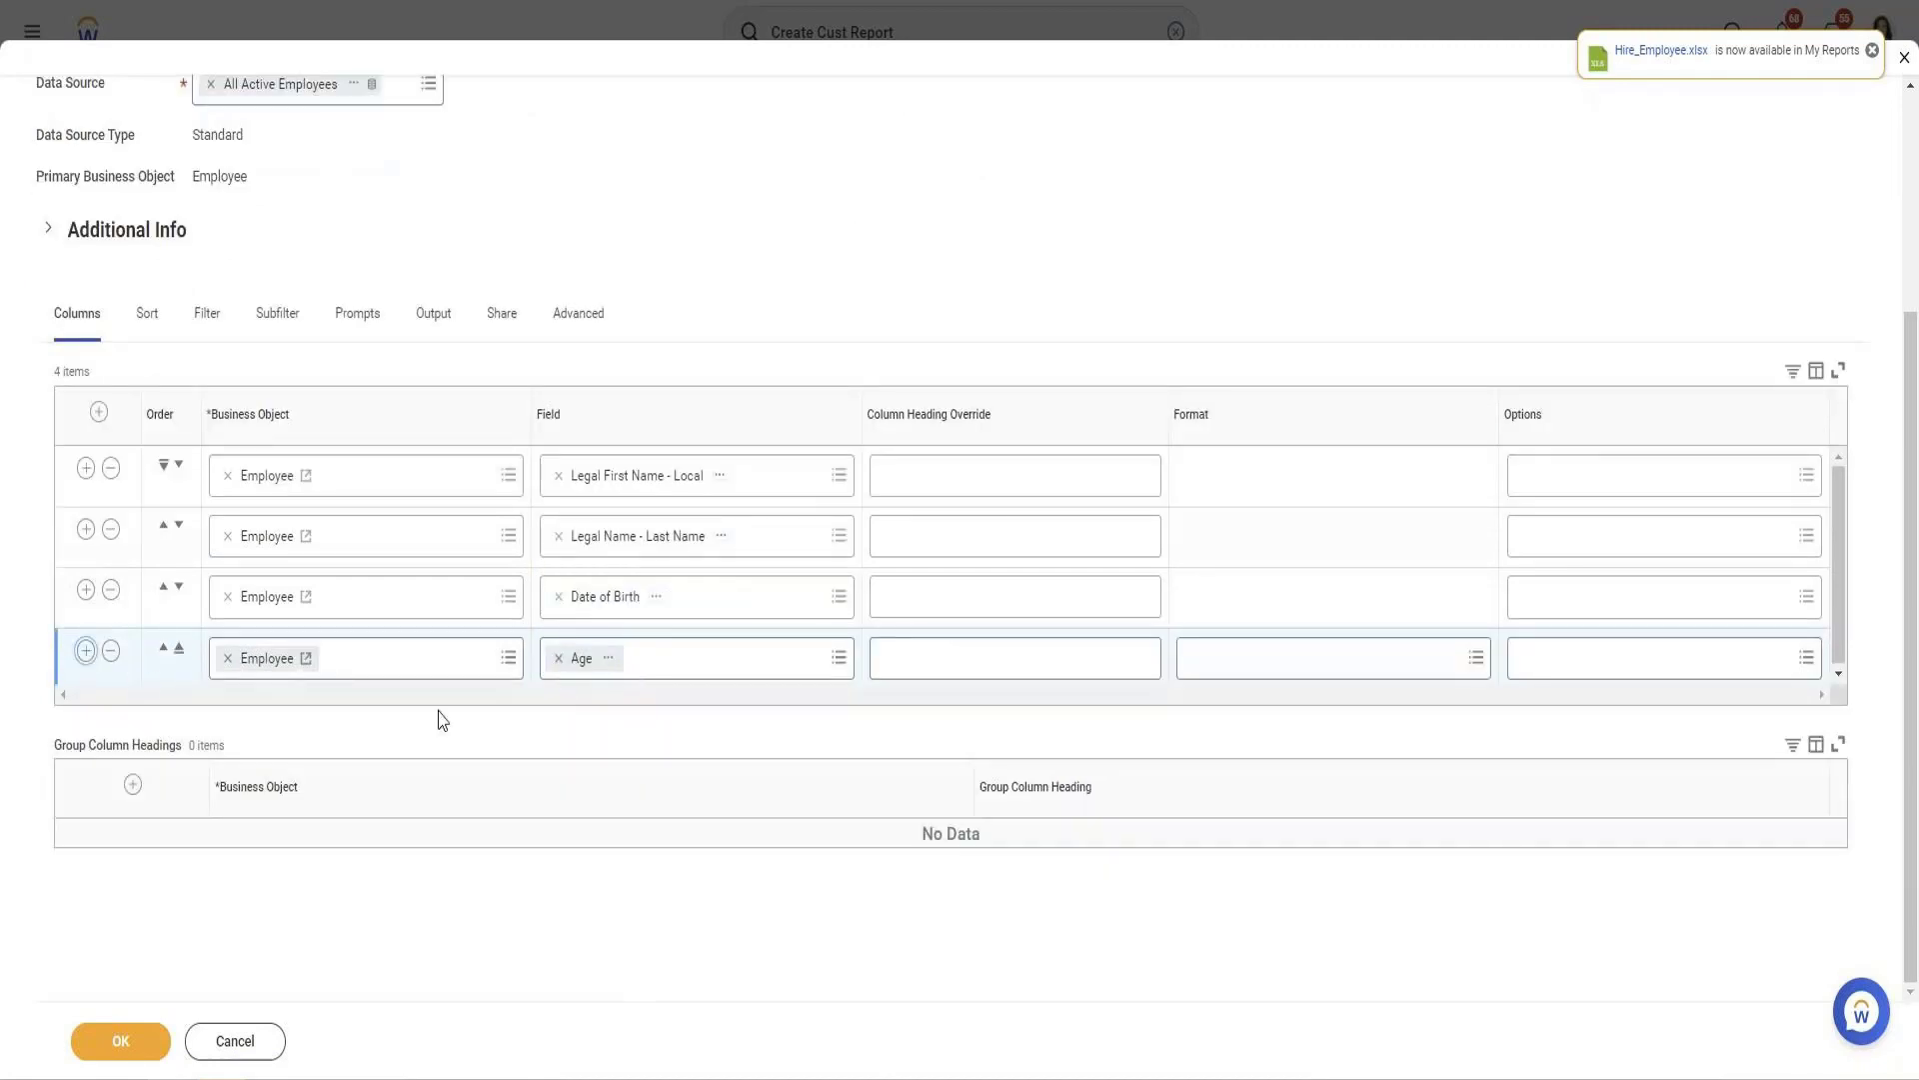
pyautogui.click(636, 718)
pyautogui.write('Age')
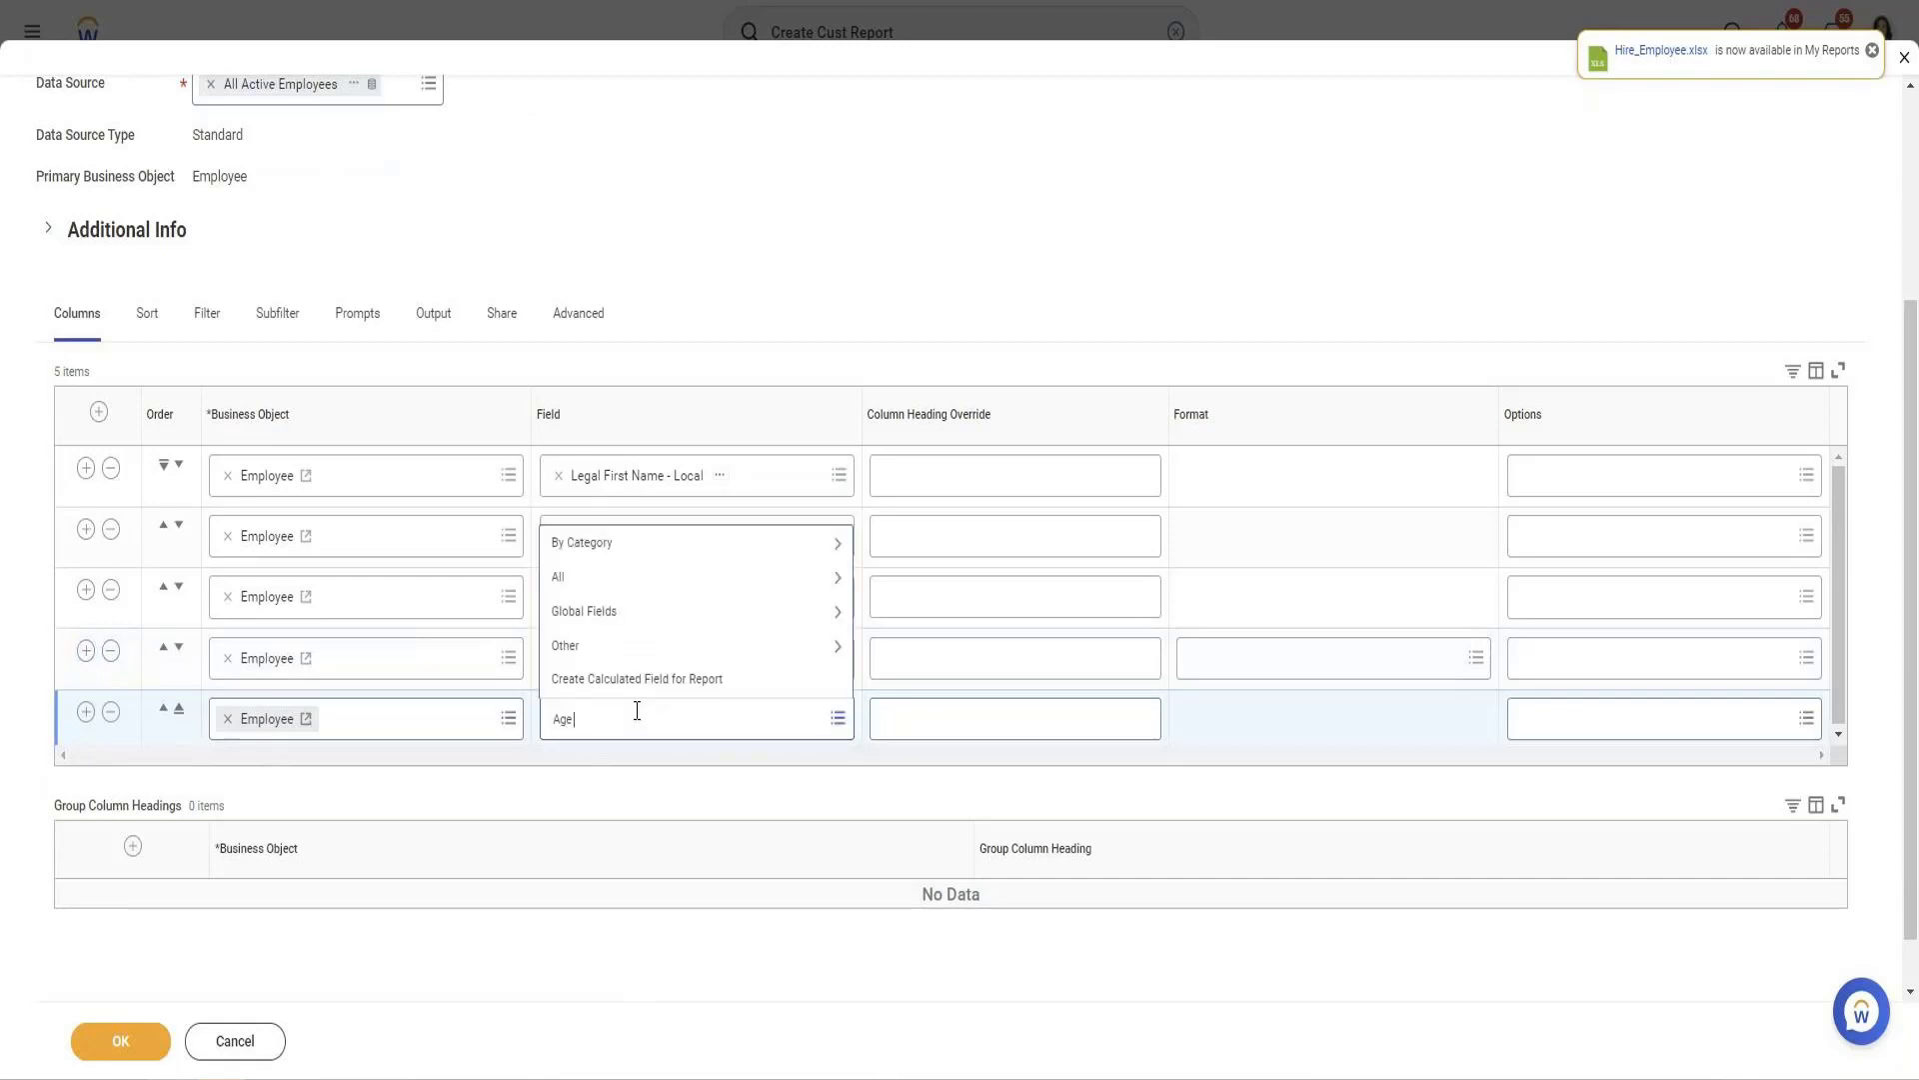
pyautogui.write(' group')
pyautogui.press('Return')
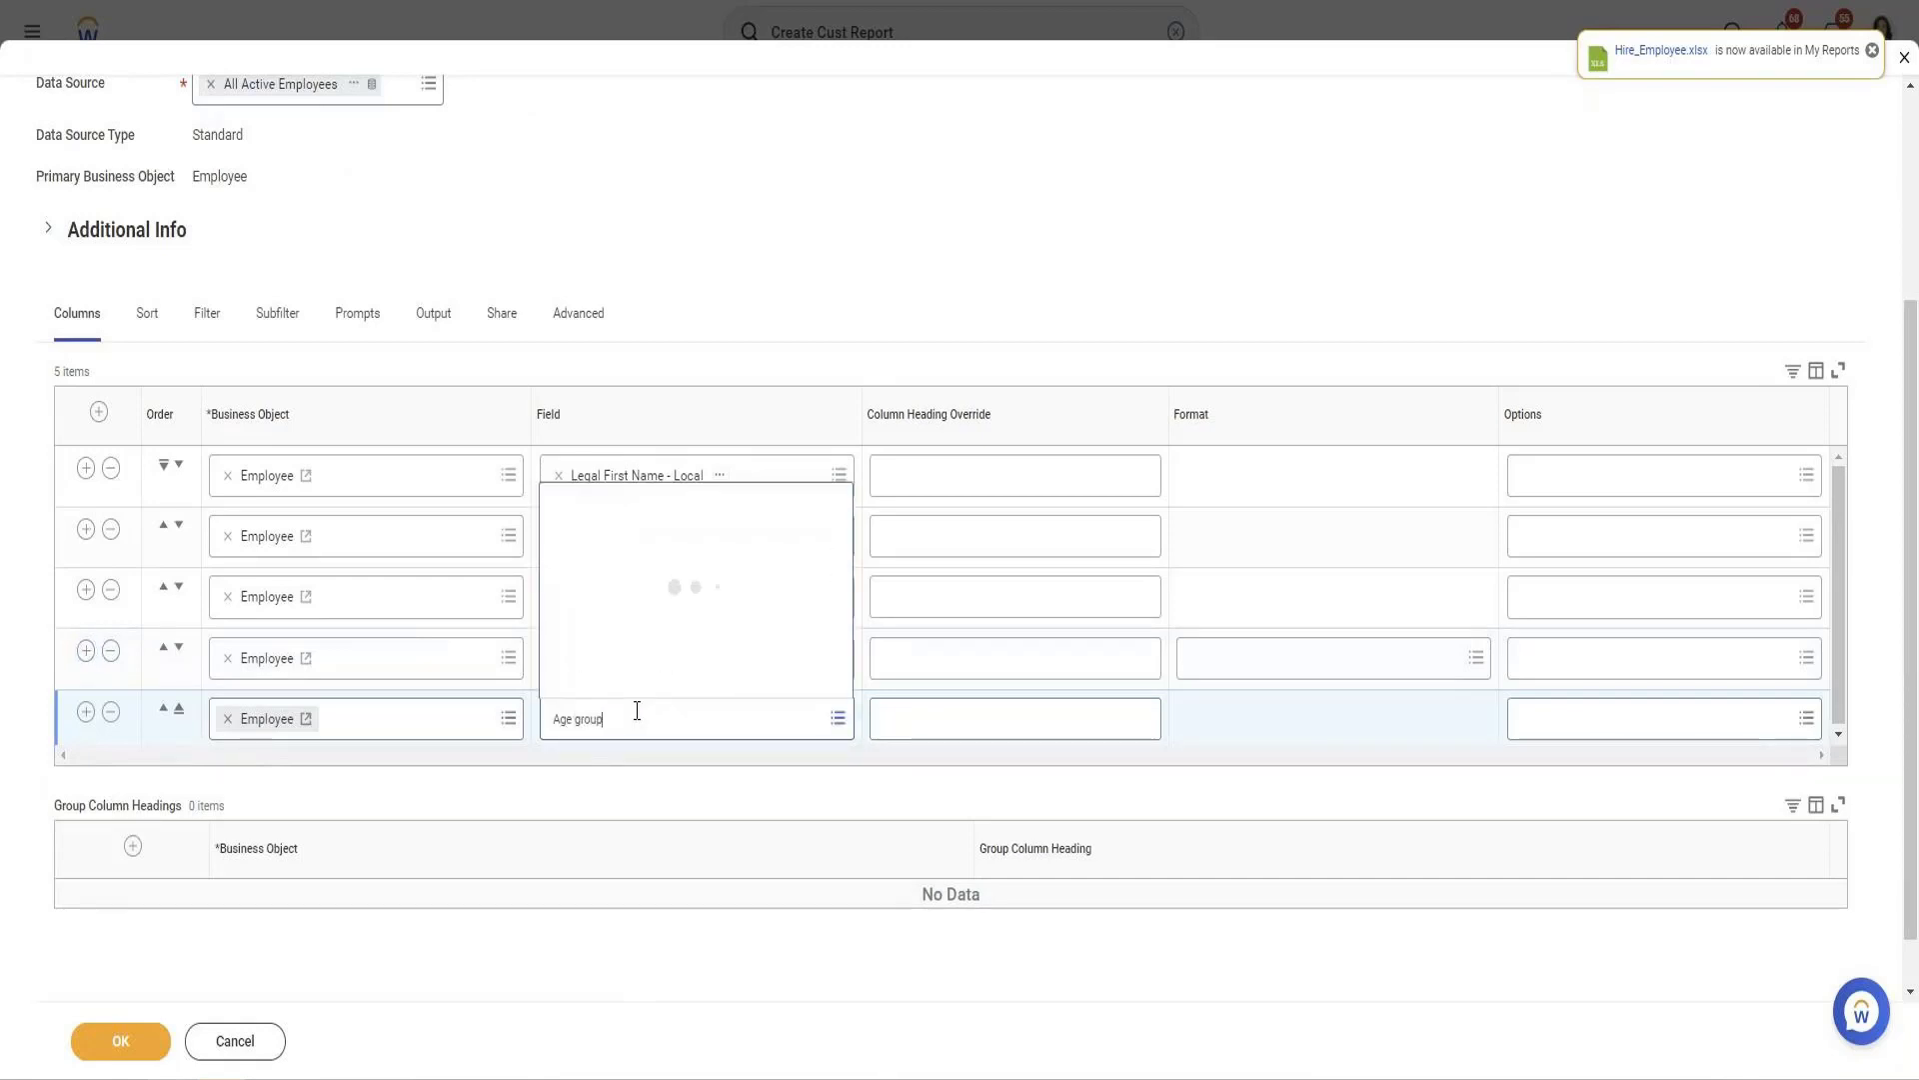
pyautogui.click(633, 652)
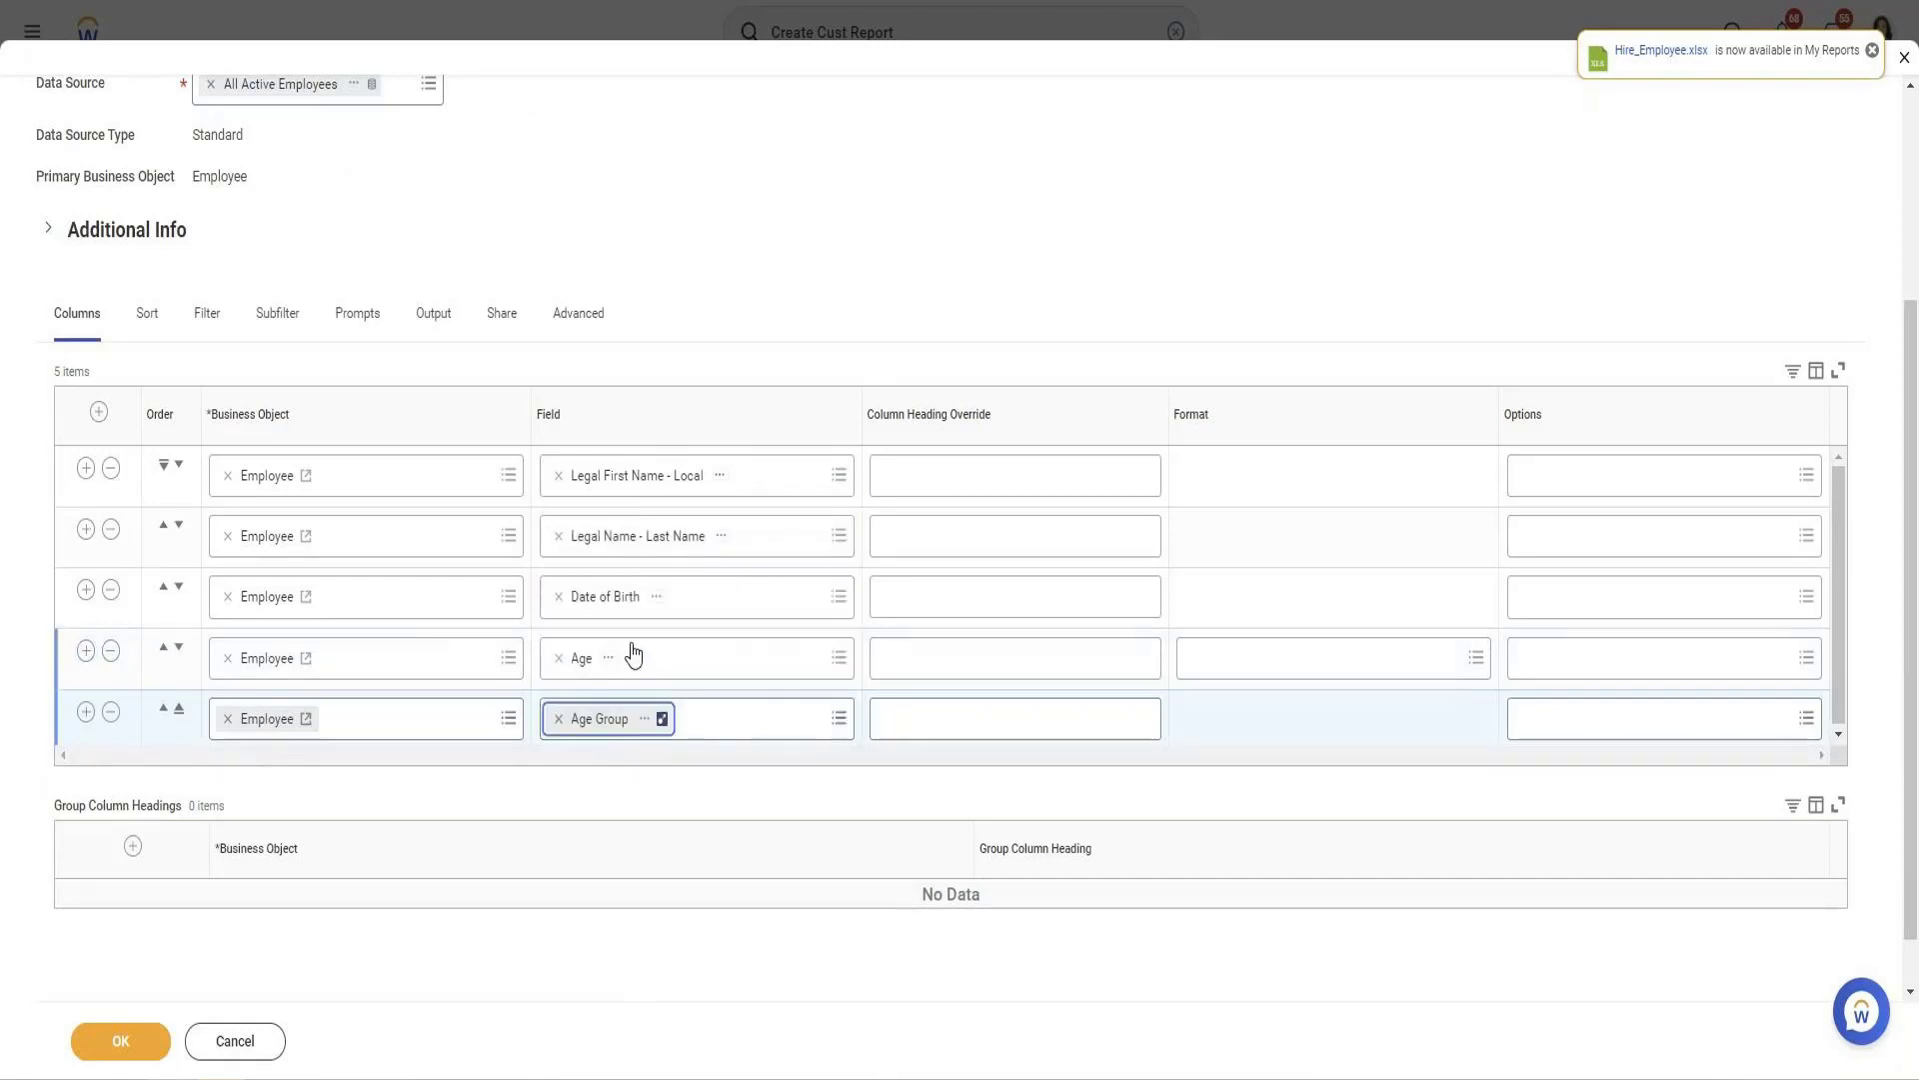
# Save the report definition, run the report and review its name, date of birth, age and age group columns
pyautogui.click(131, 1058)
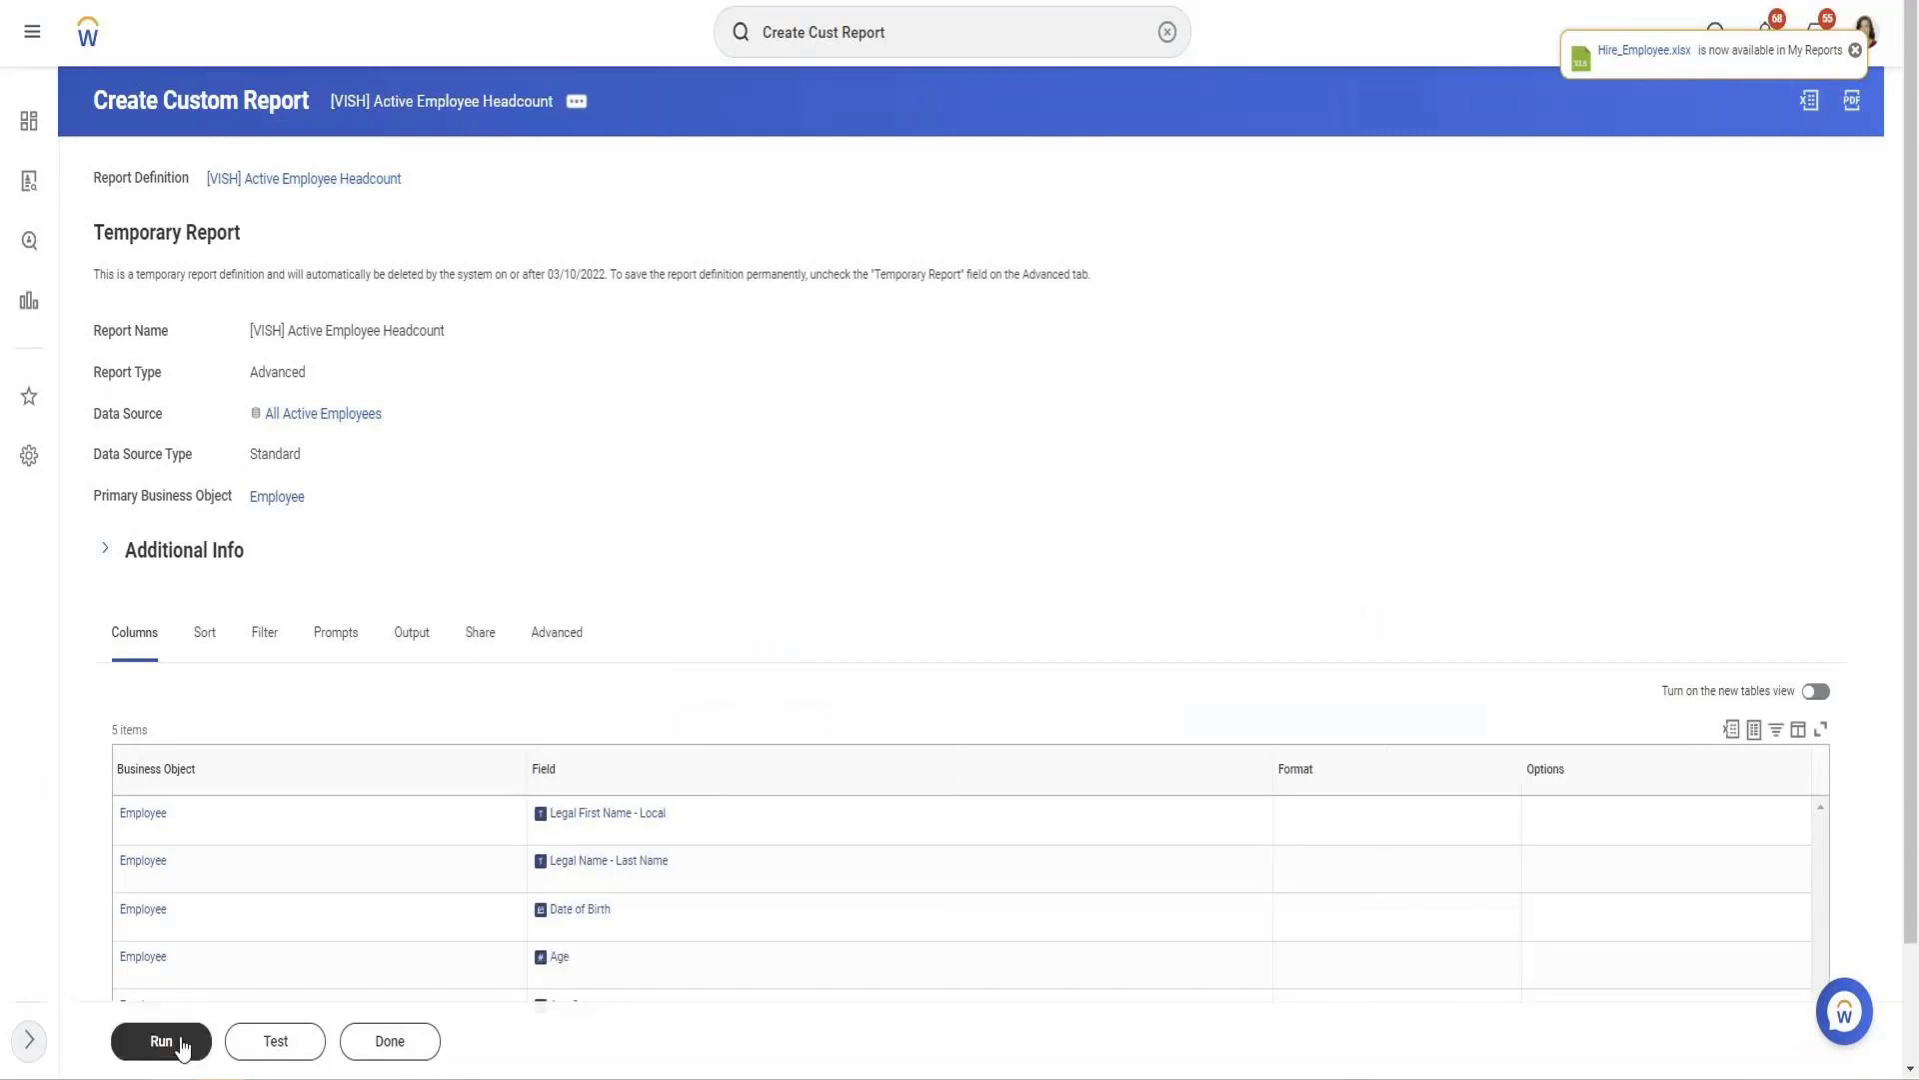
pyautogui.click(165, 1042)
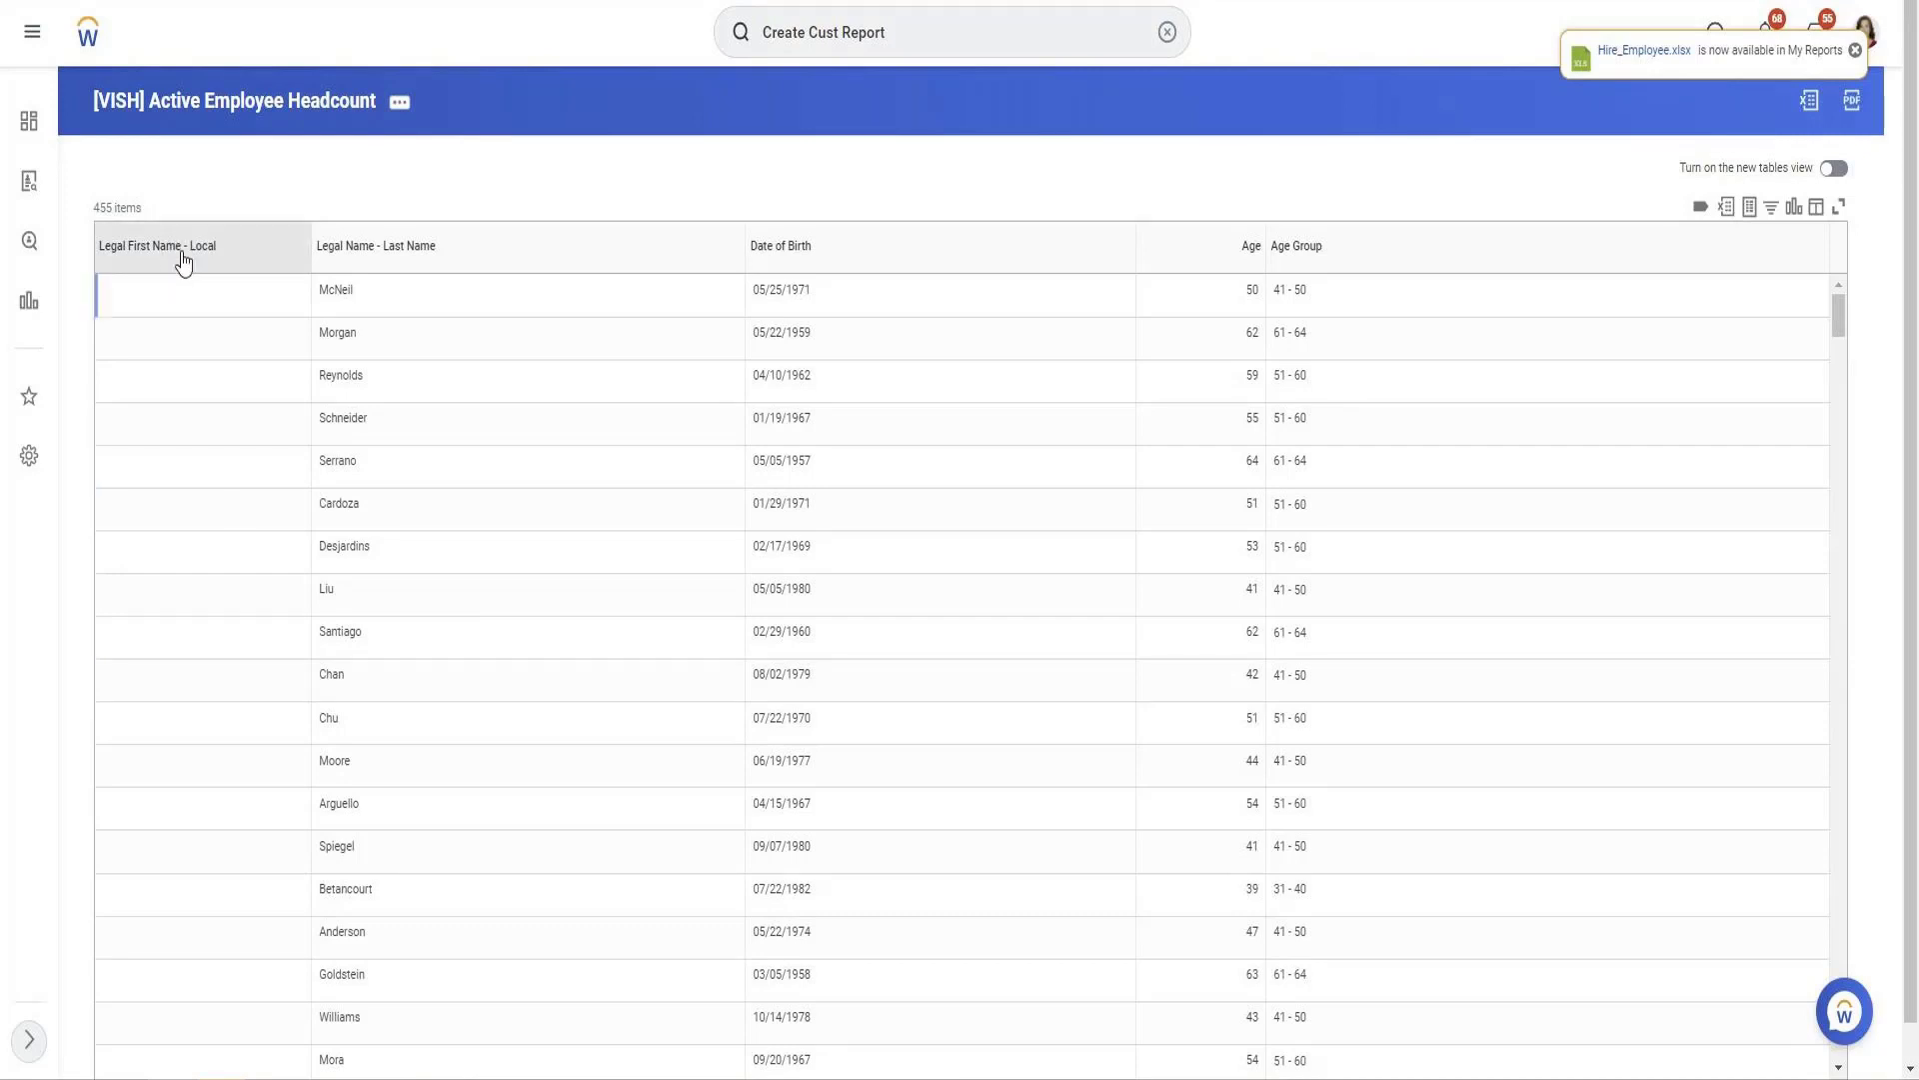
pyautogui.moveTo(249, 257); pyautogui.dragTo(86, 257)
pyautogui.click(786, 276)
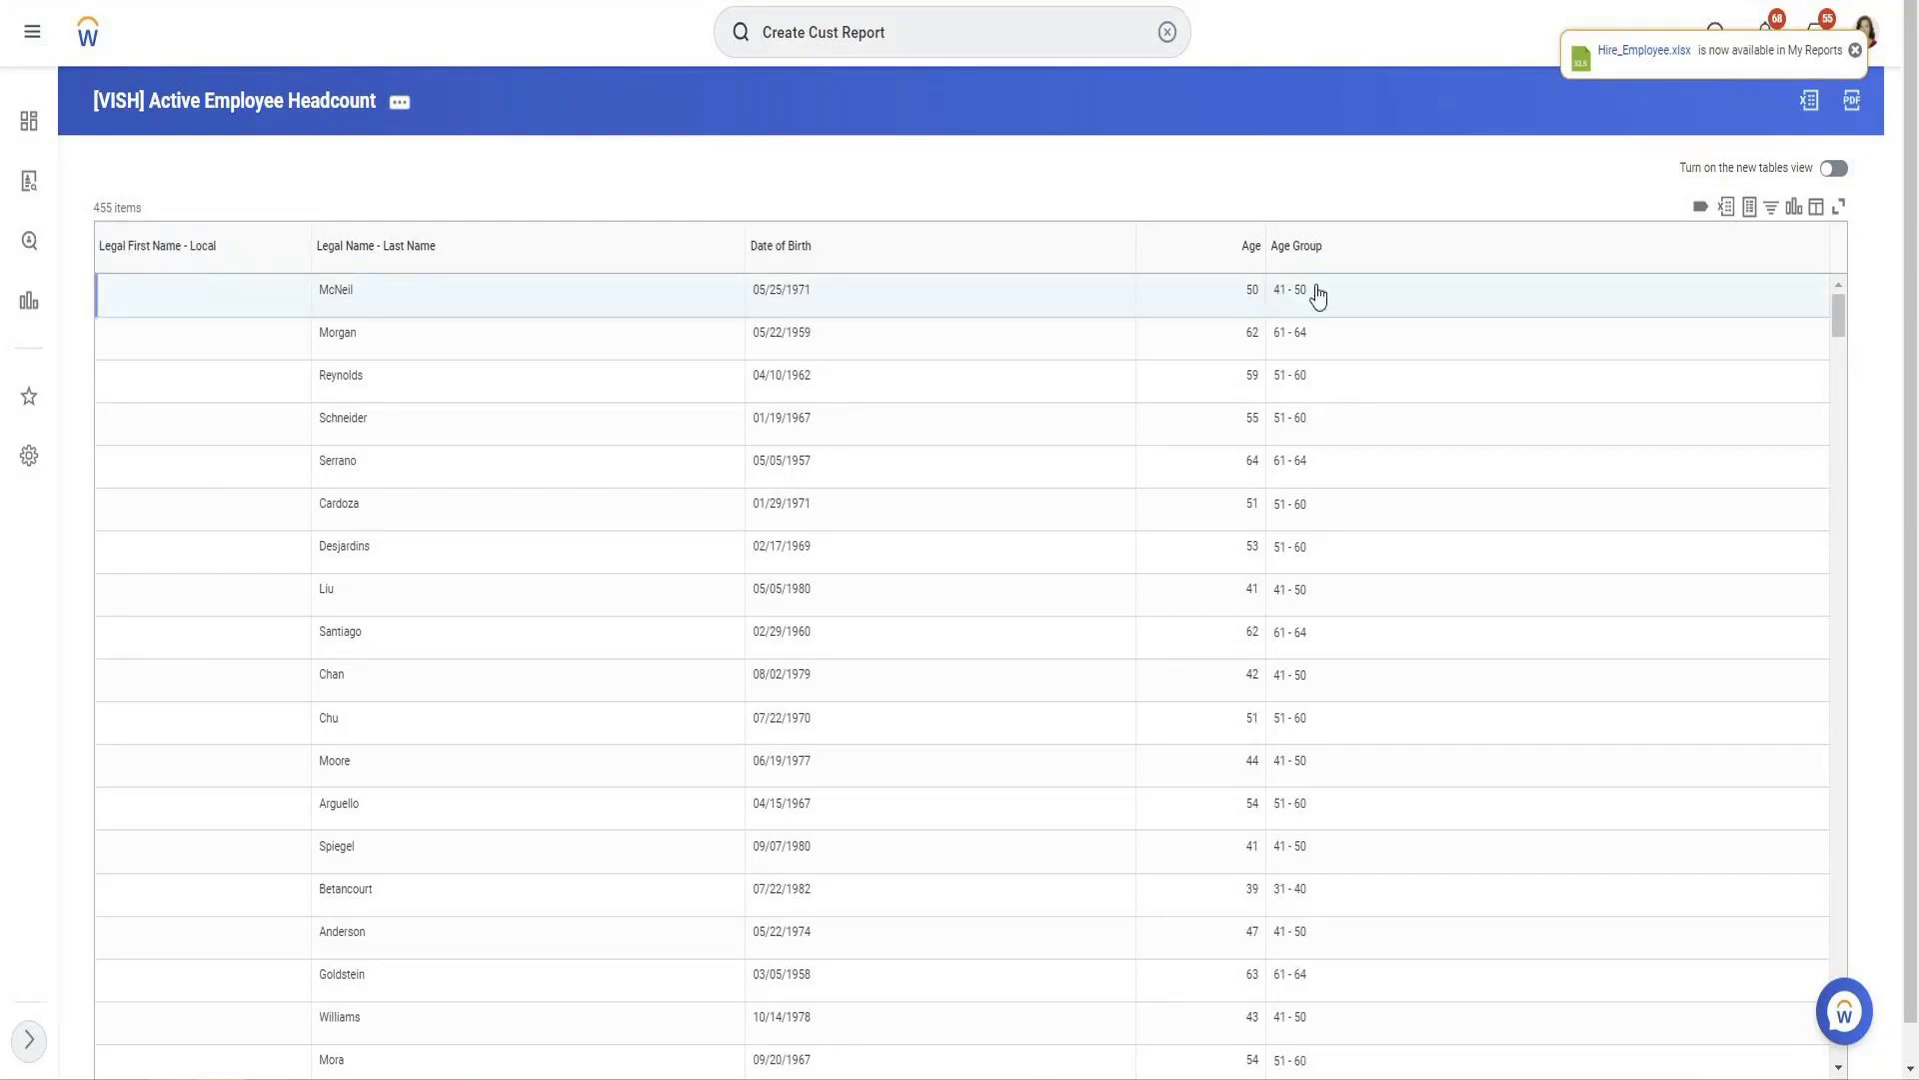
pyautogui.click(1319, 290)
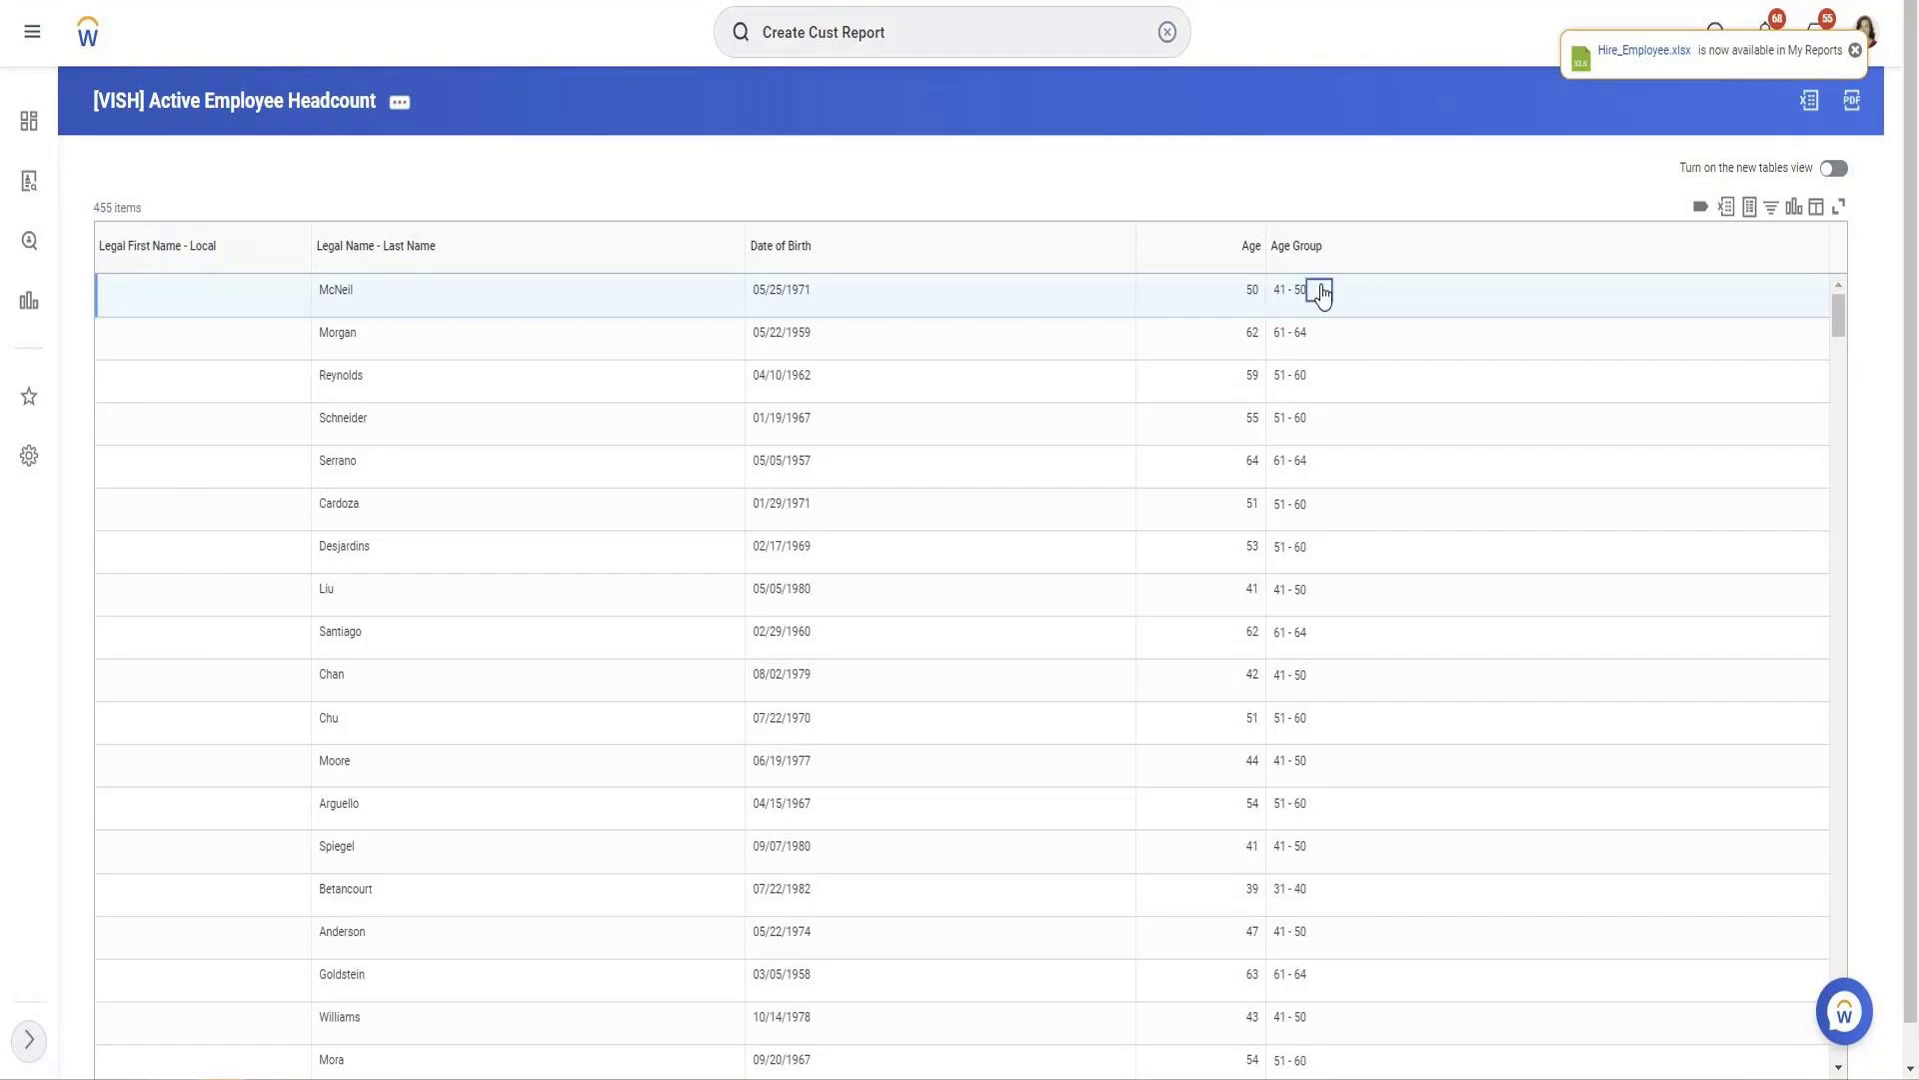
pyautogui.click(1093, 458)
pyautogui.doubleClick(1165, 188)
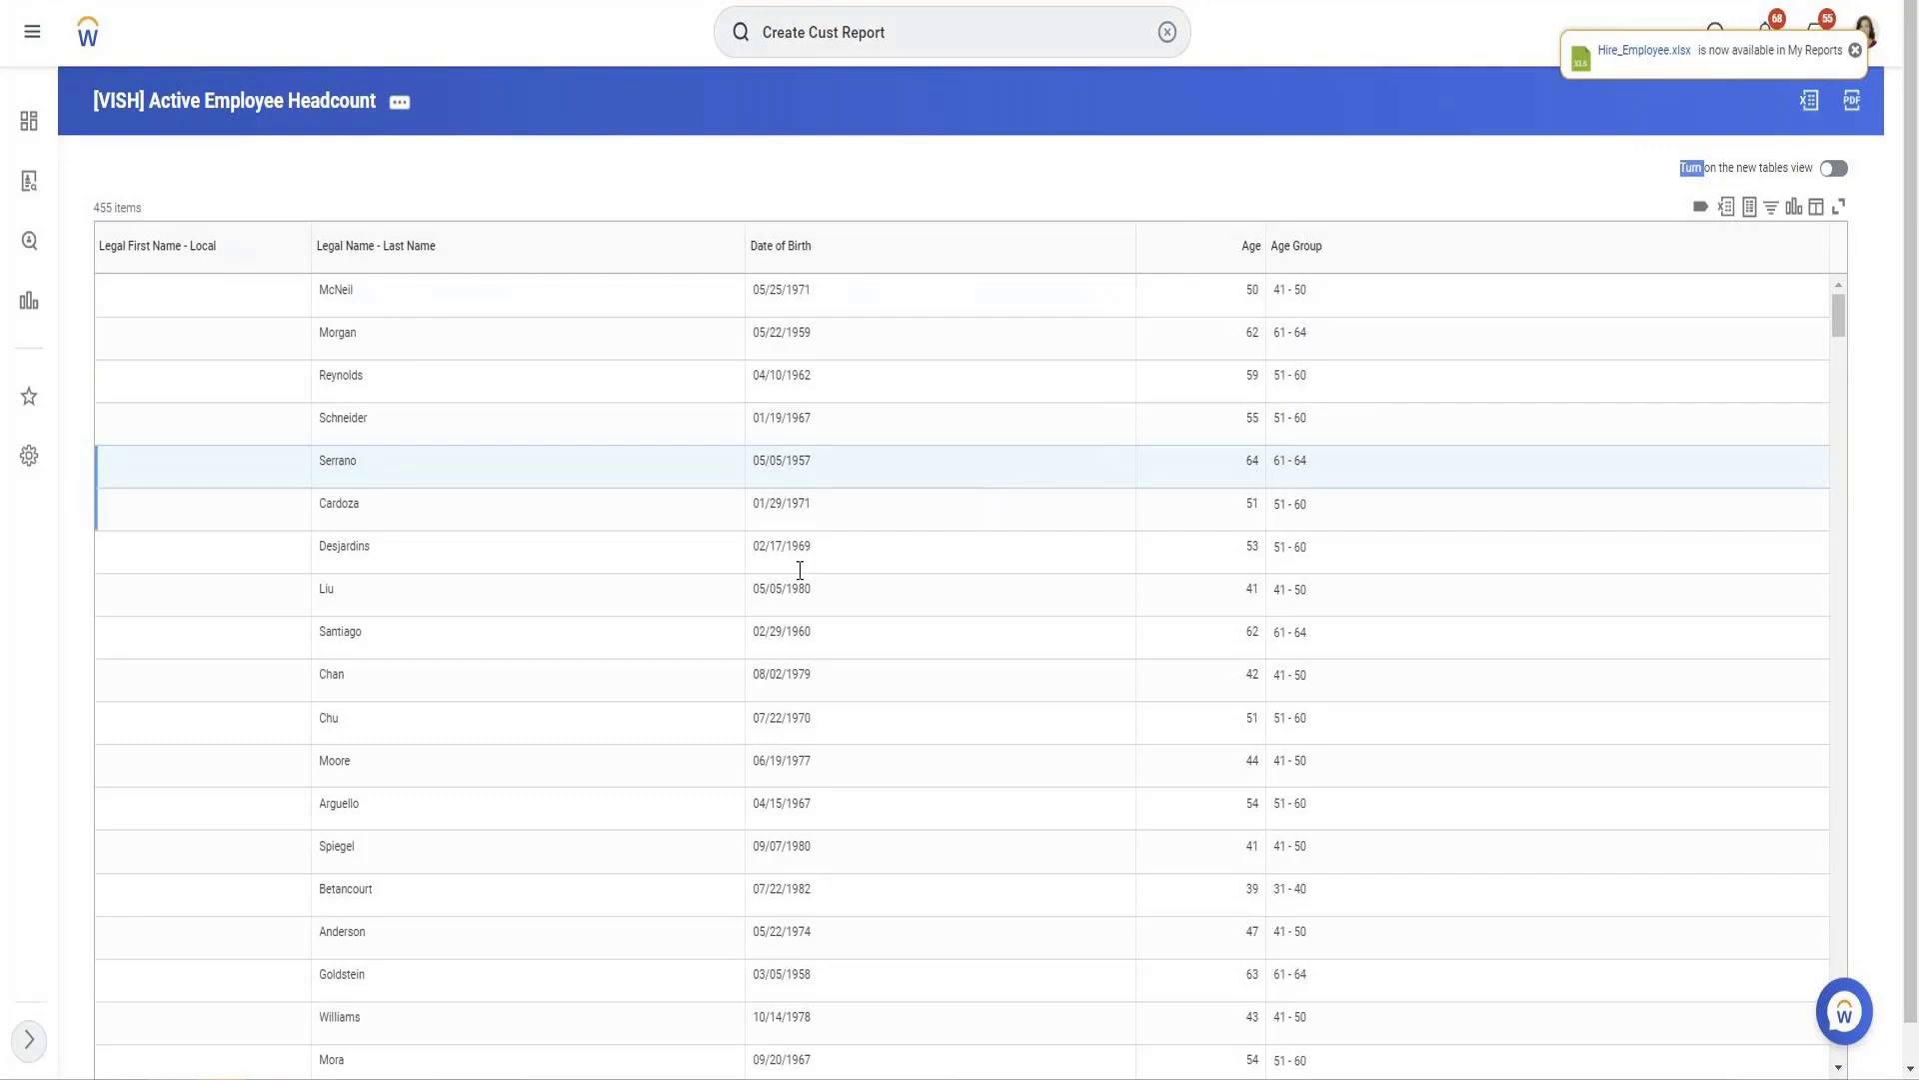
# Reopen the report for editing and change the first column's field to Legal Name - First Name
pyautogui.click(401, 103)
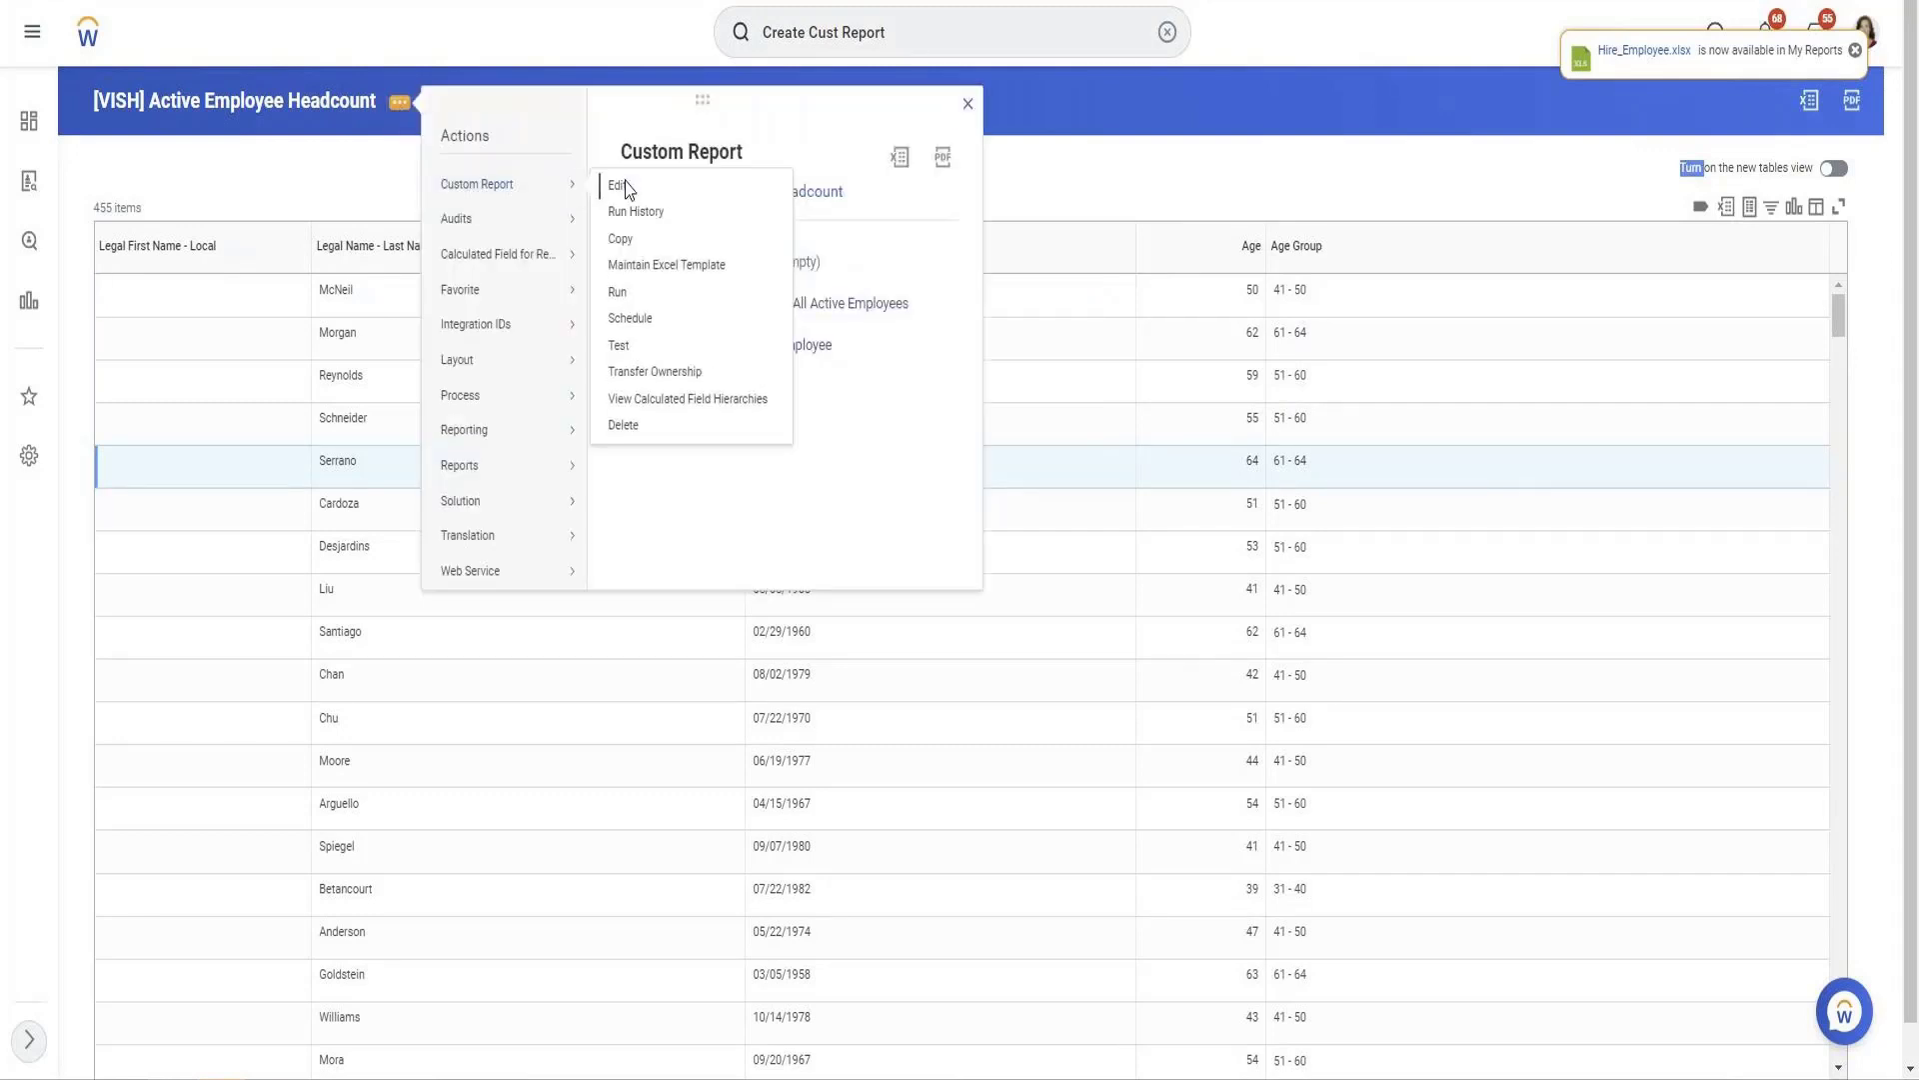
pyautogui.click(616, 186)
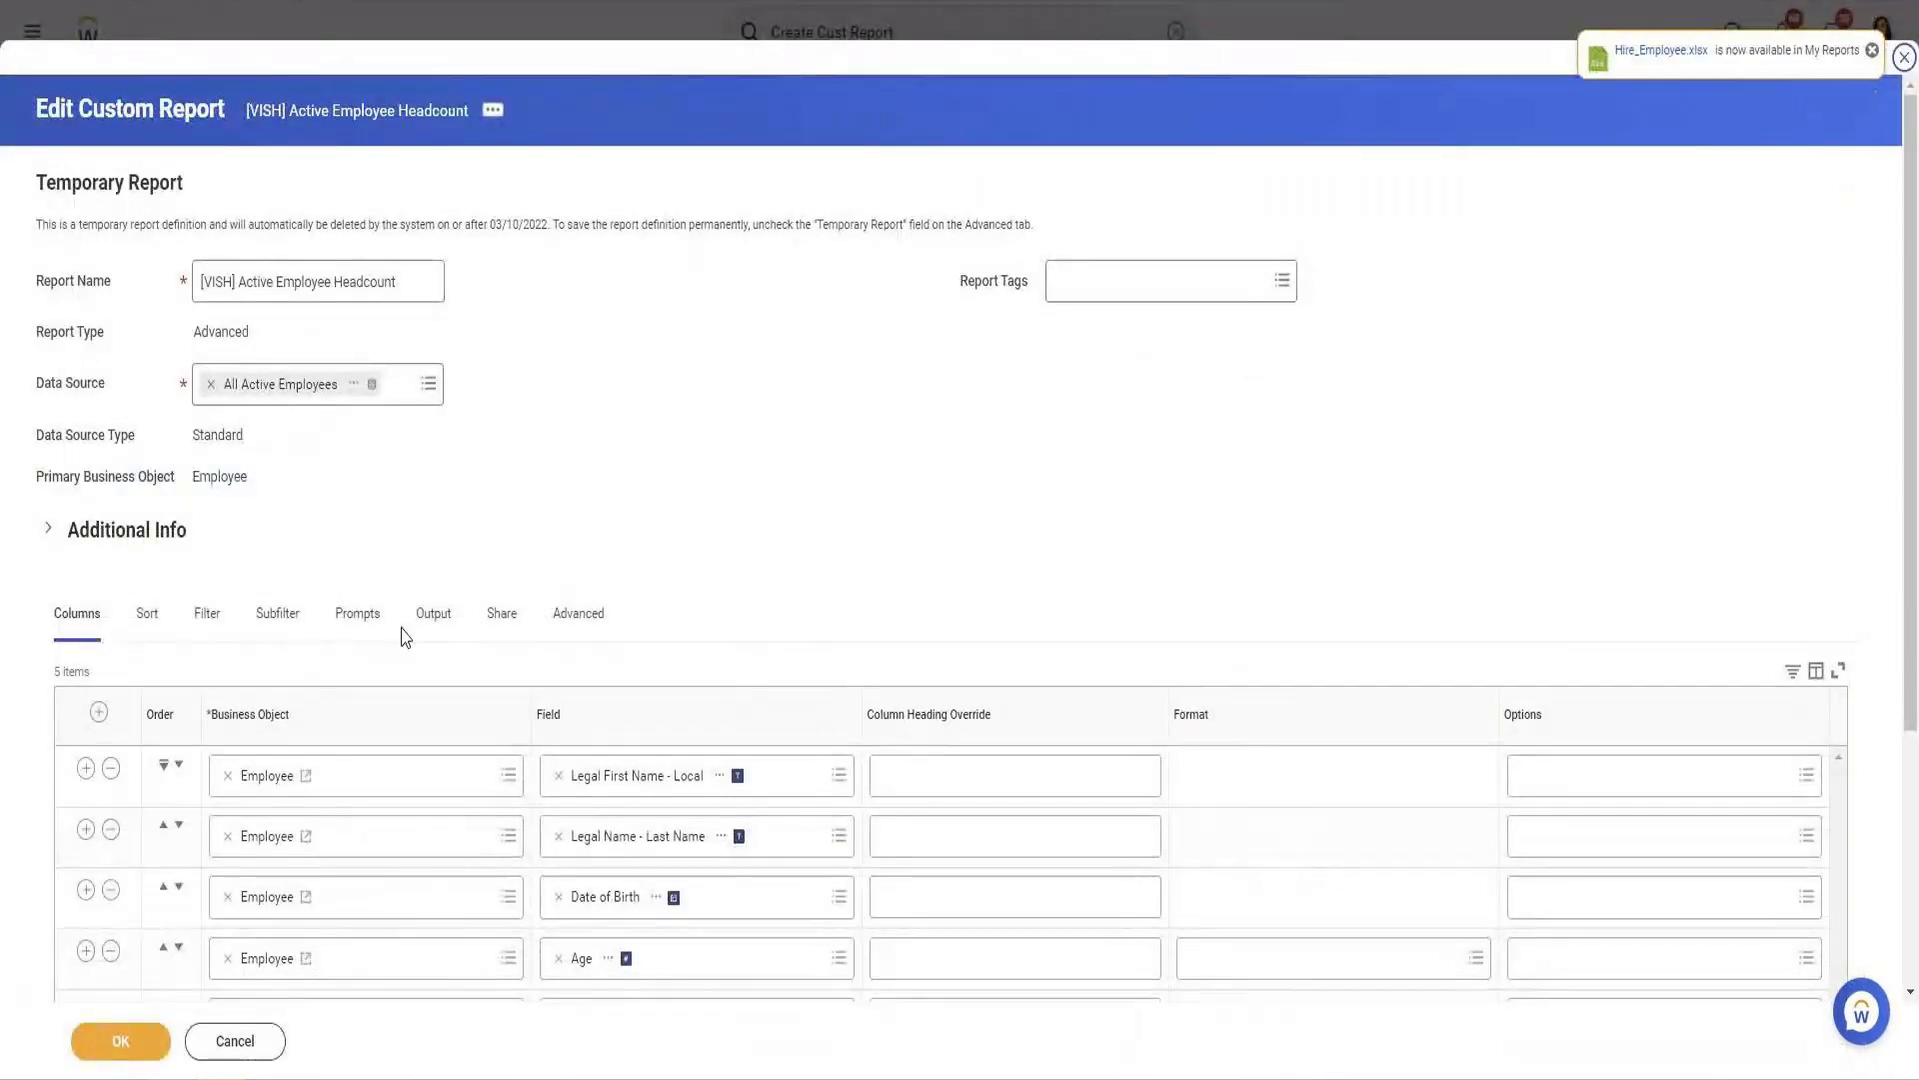
pyautogui.scroll(-4, 397, 630)
pyautogui.click(786, 410)
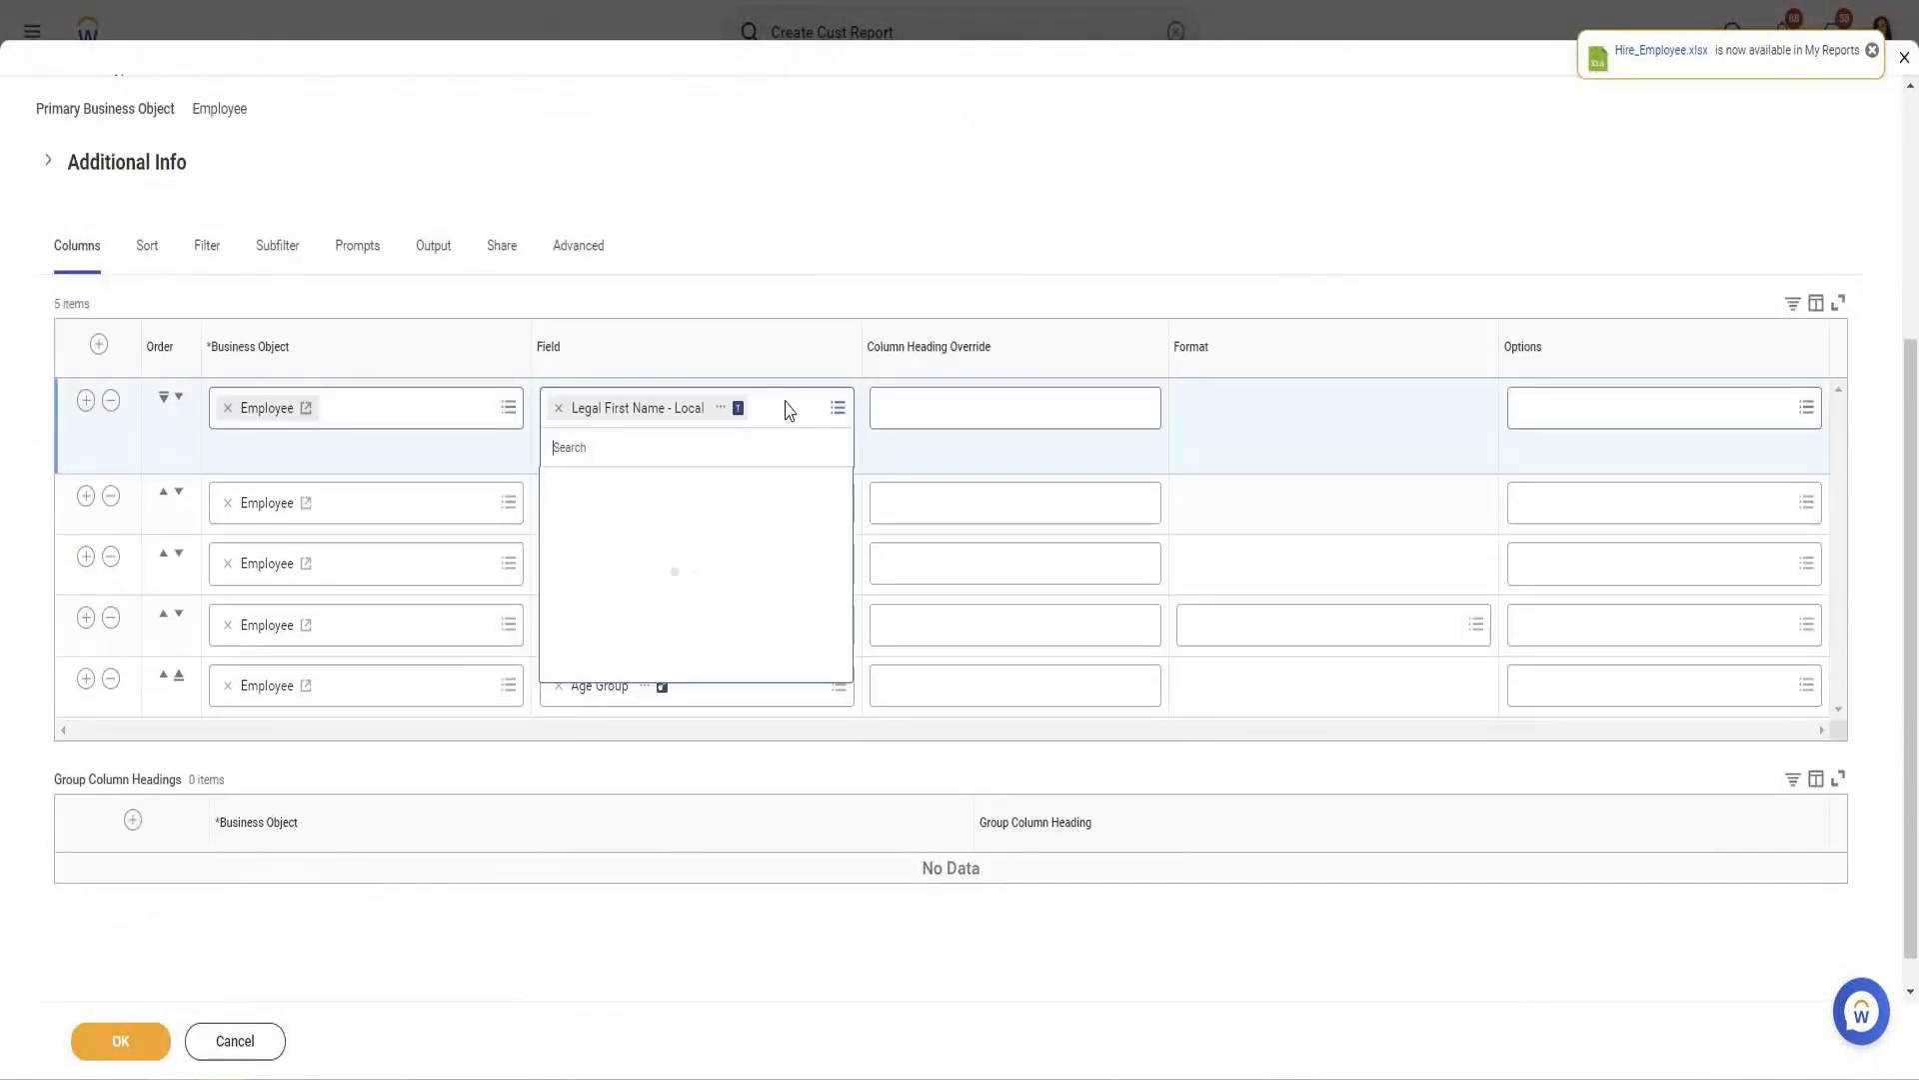
pyautogui.write('leg')
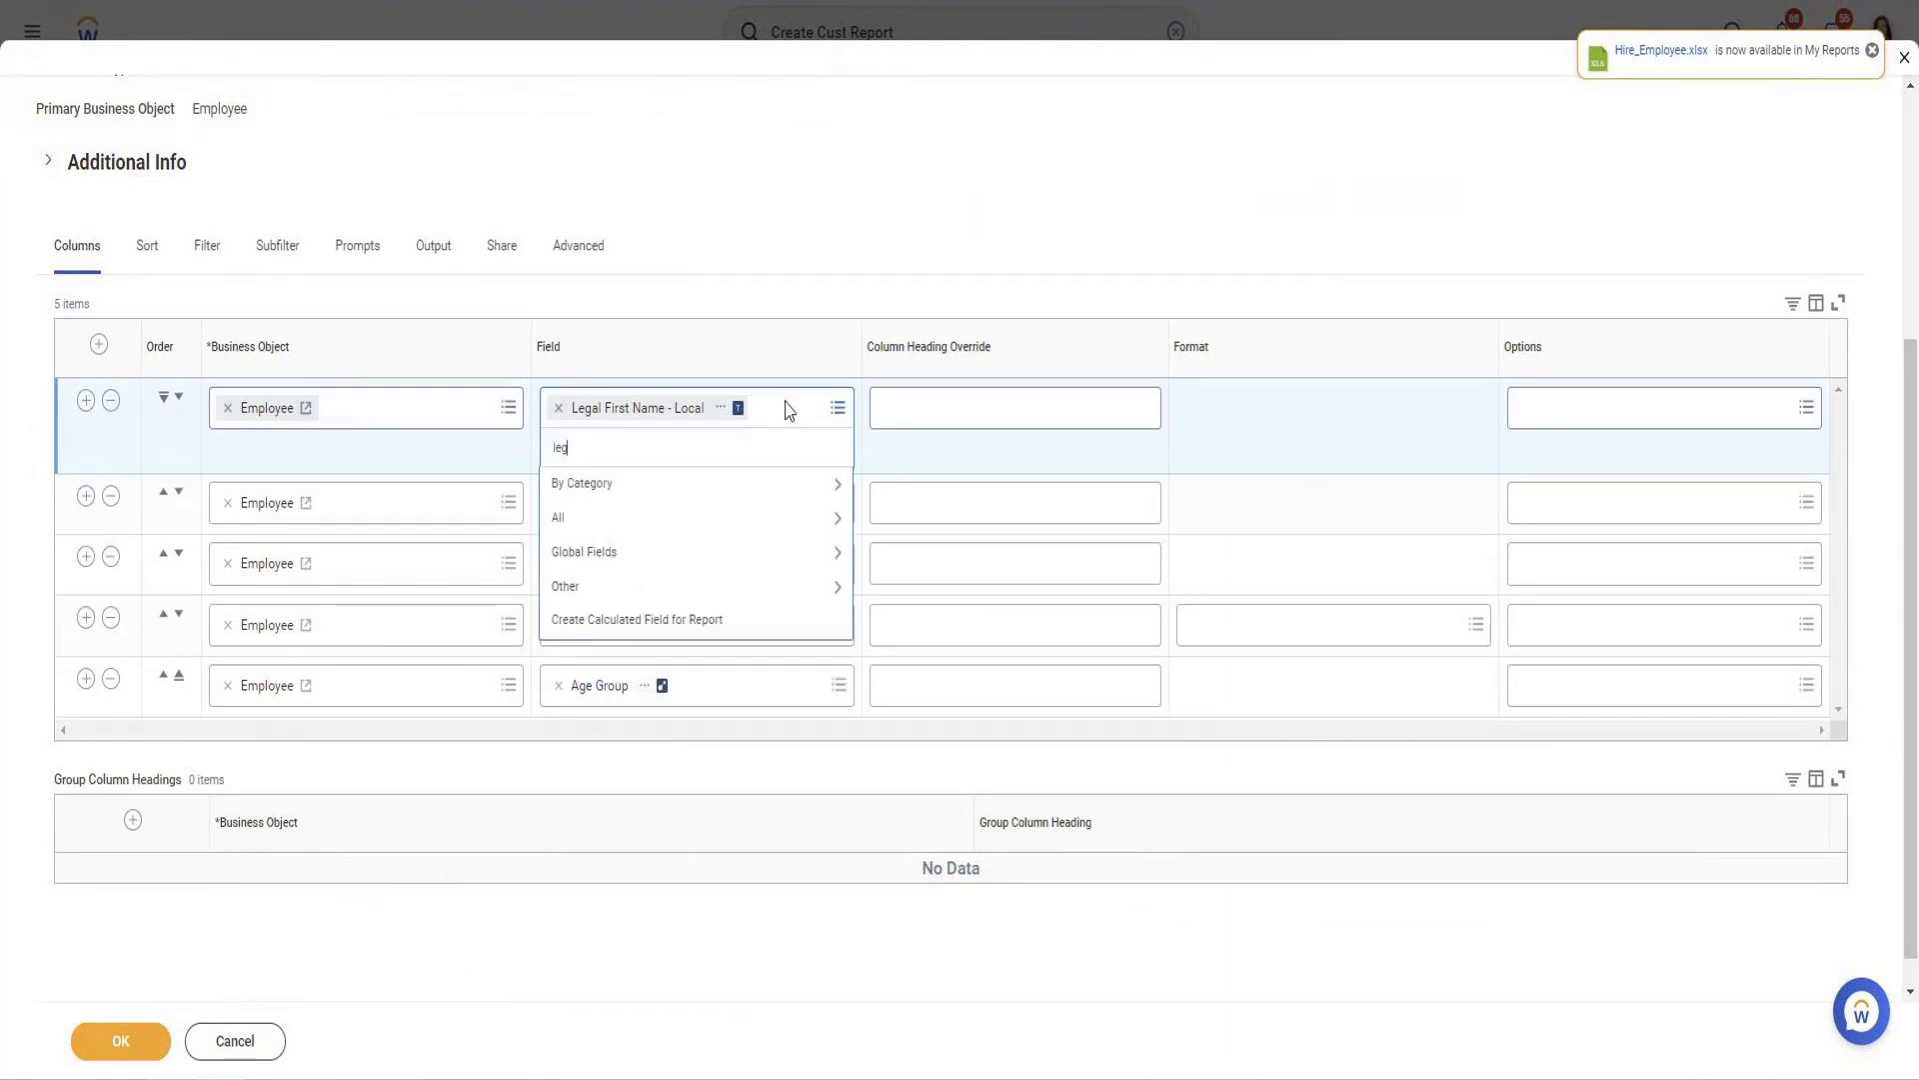
pyautogui.write('al first nam')
pyautogui.press('Return')
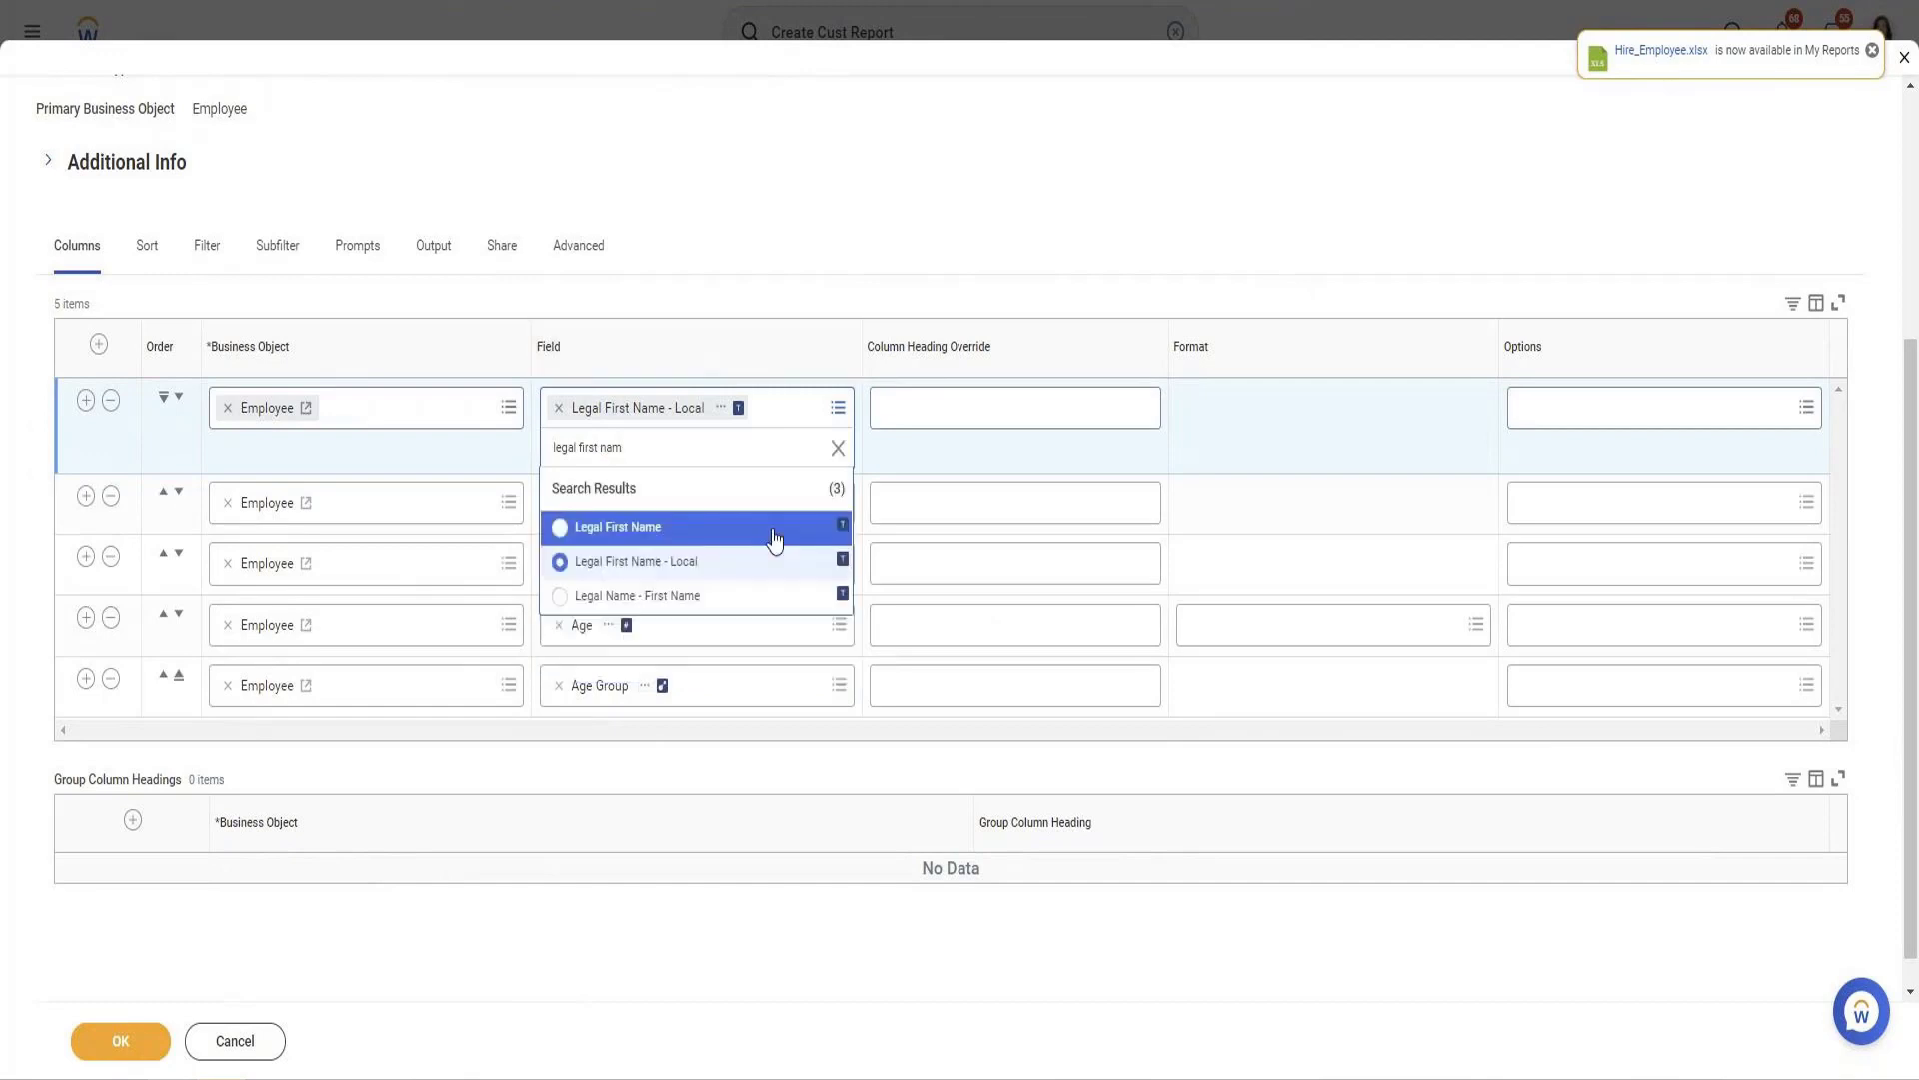
pyautogui.click(737, 595)
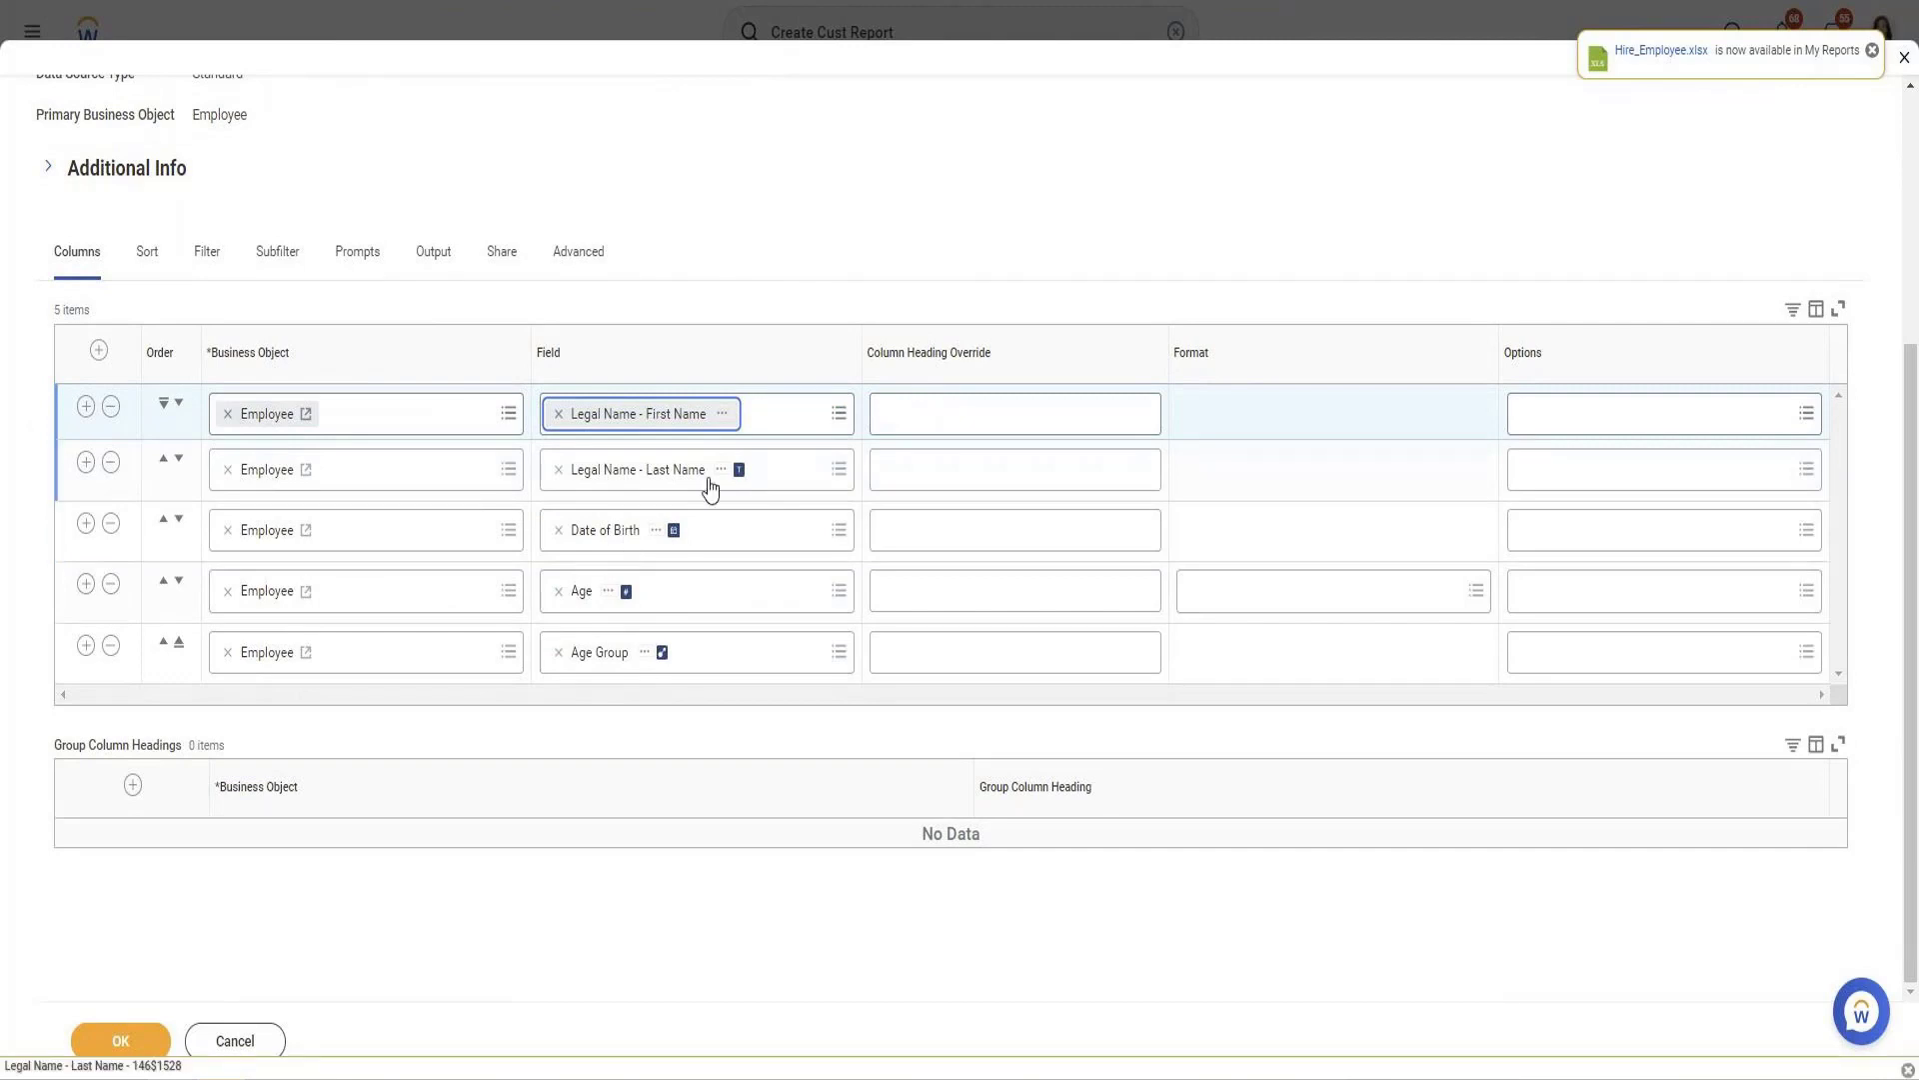
# Save the report changes, test the report and check the first name and last name columns
pyautogui.click(100, 1058)
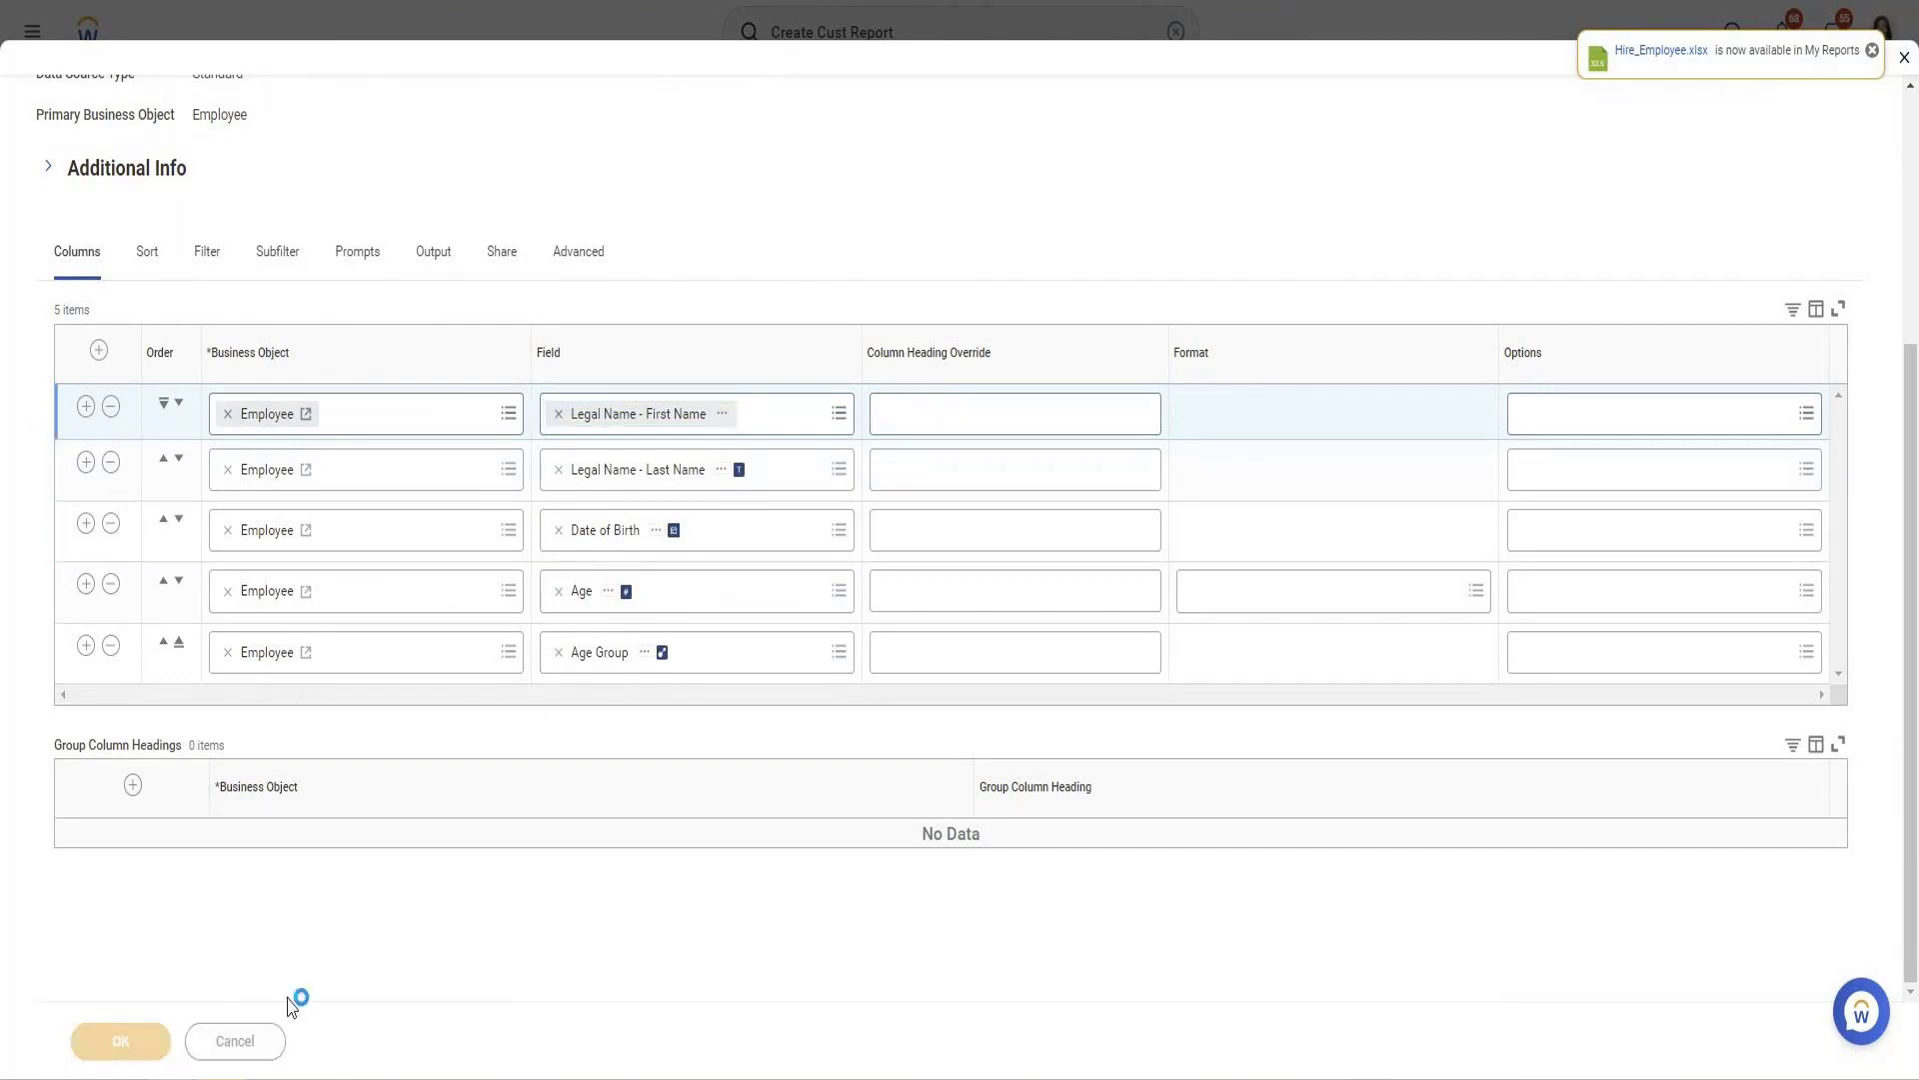
pyautogui.click(278, 1044)
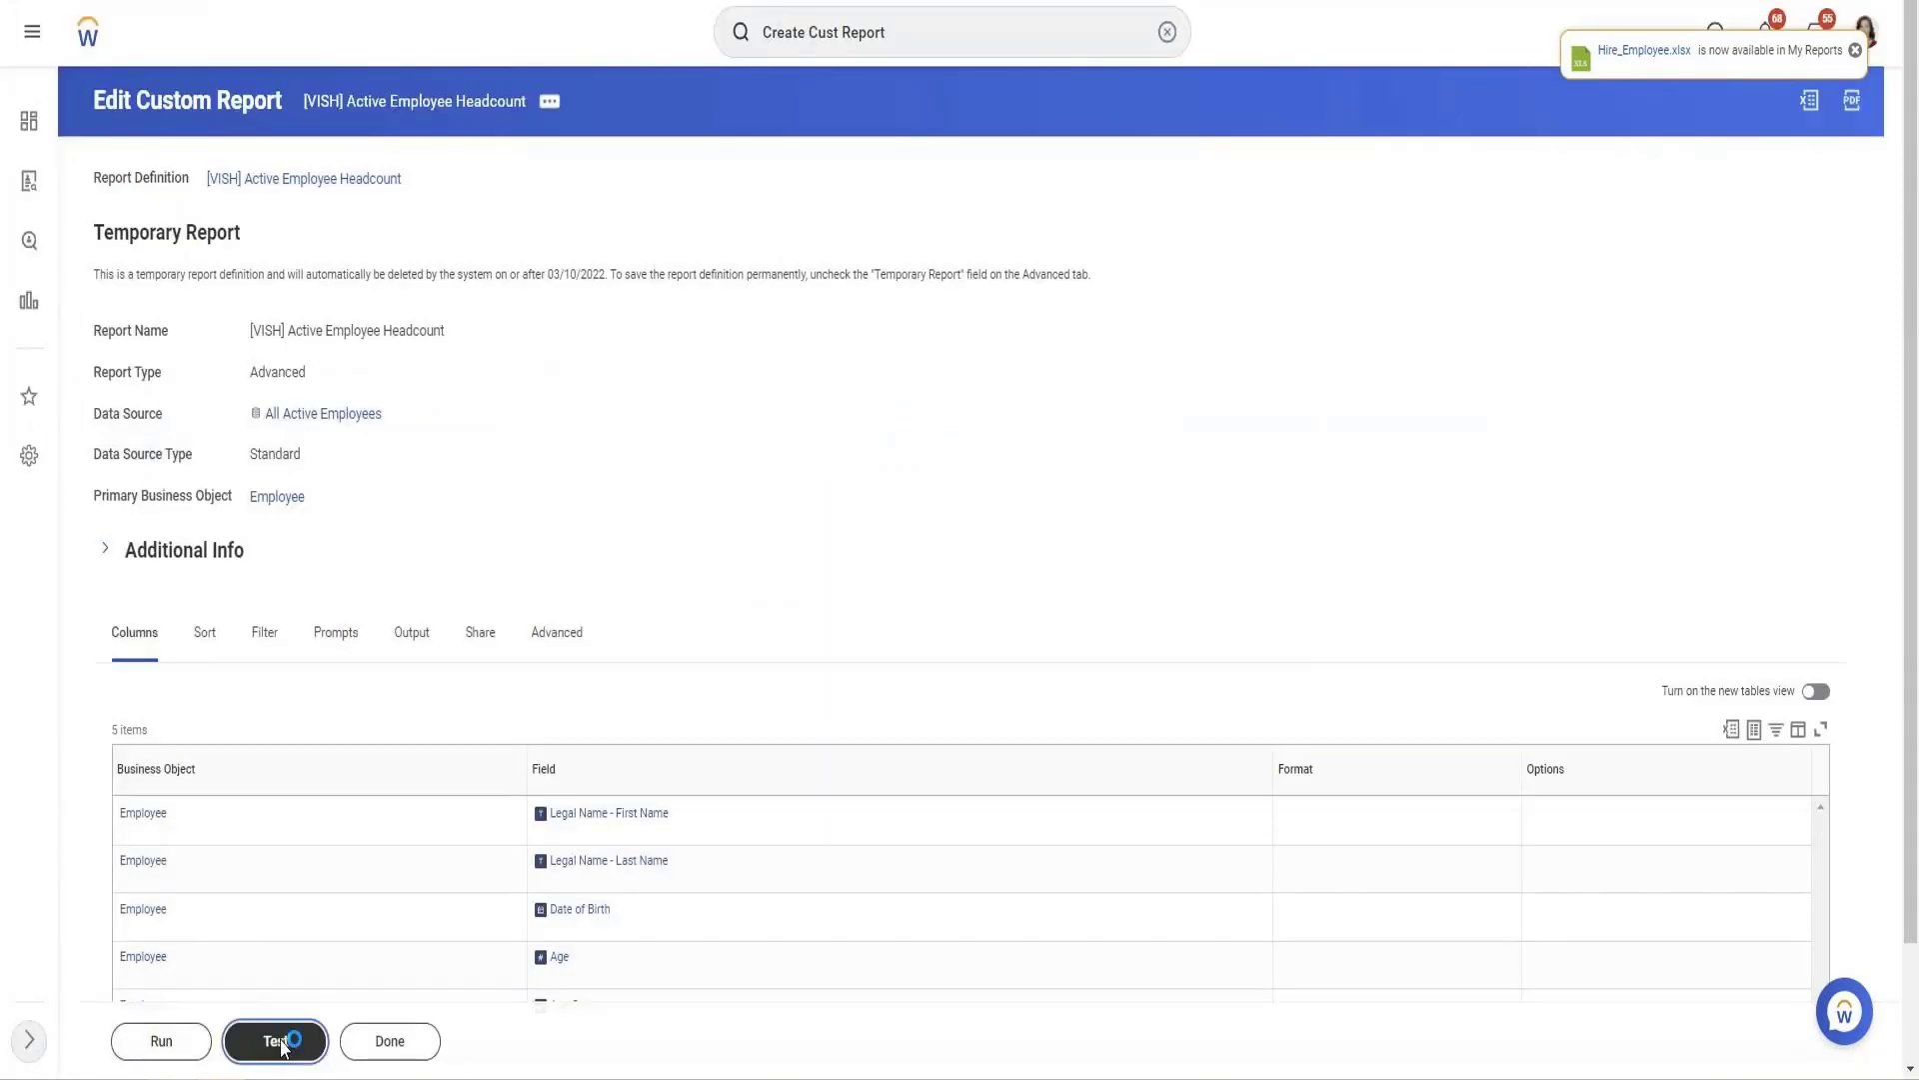
pyautogui.tripleClick(146, 261)
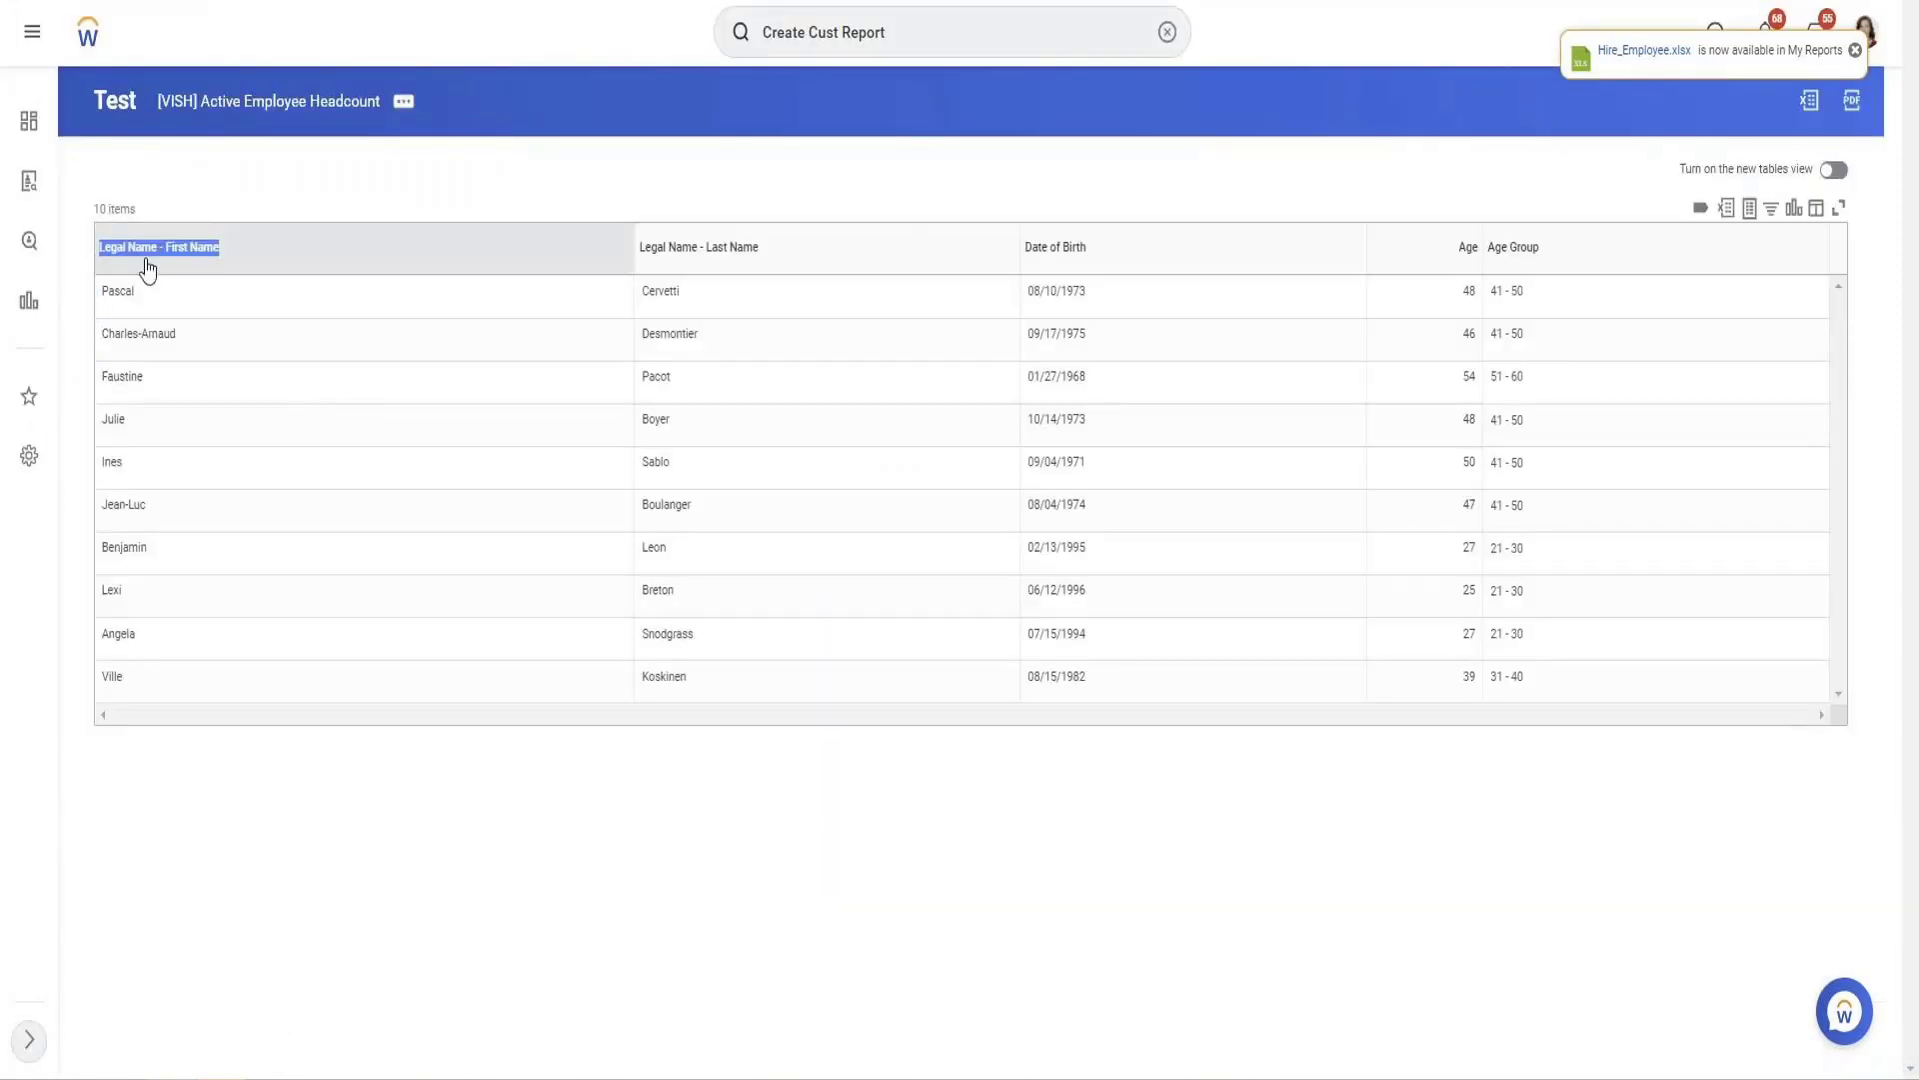
pyautogui.click(222, 262)
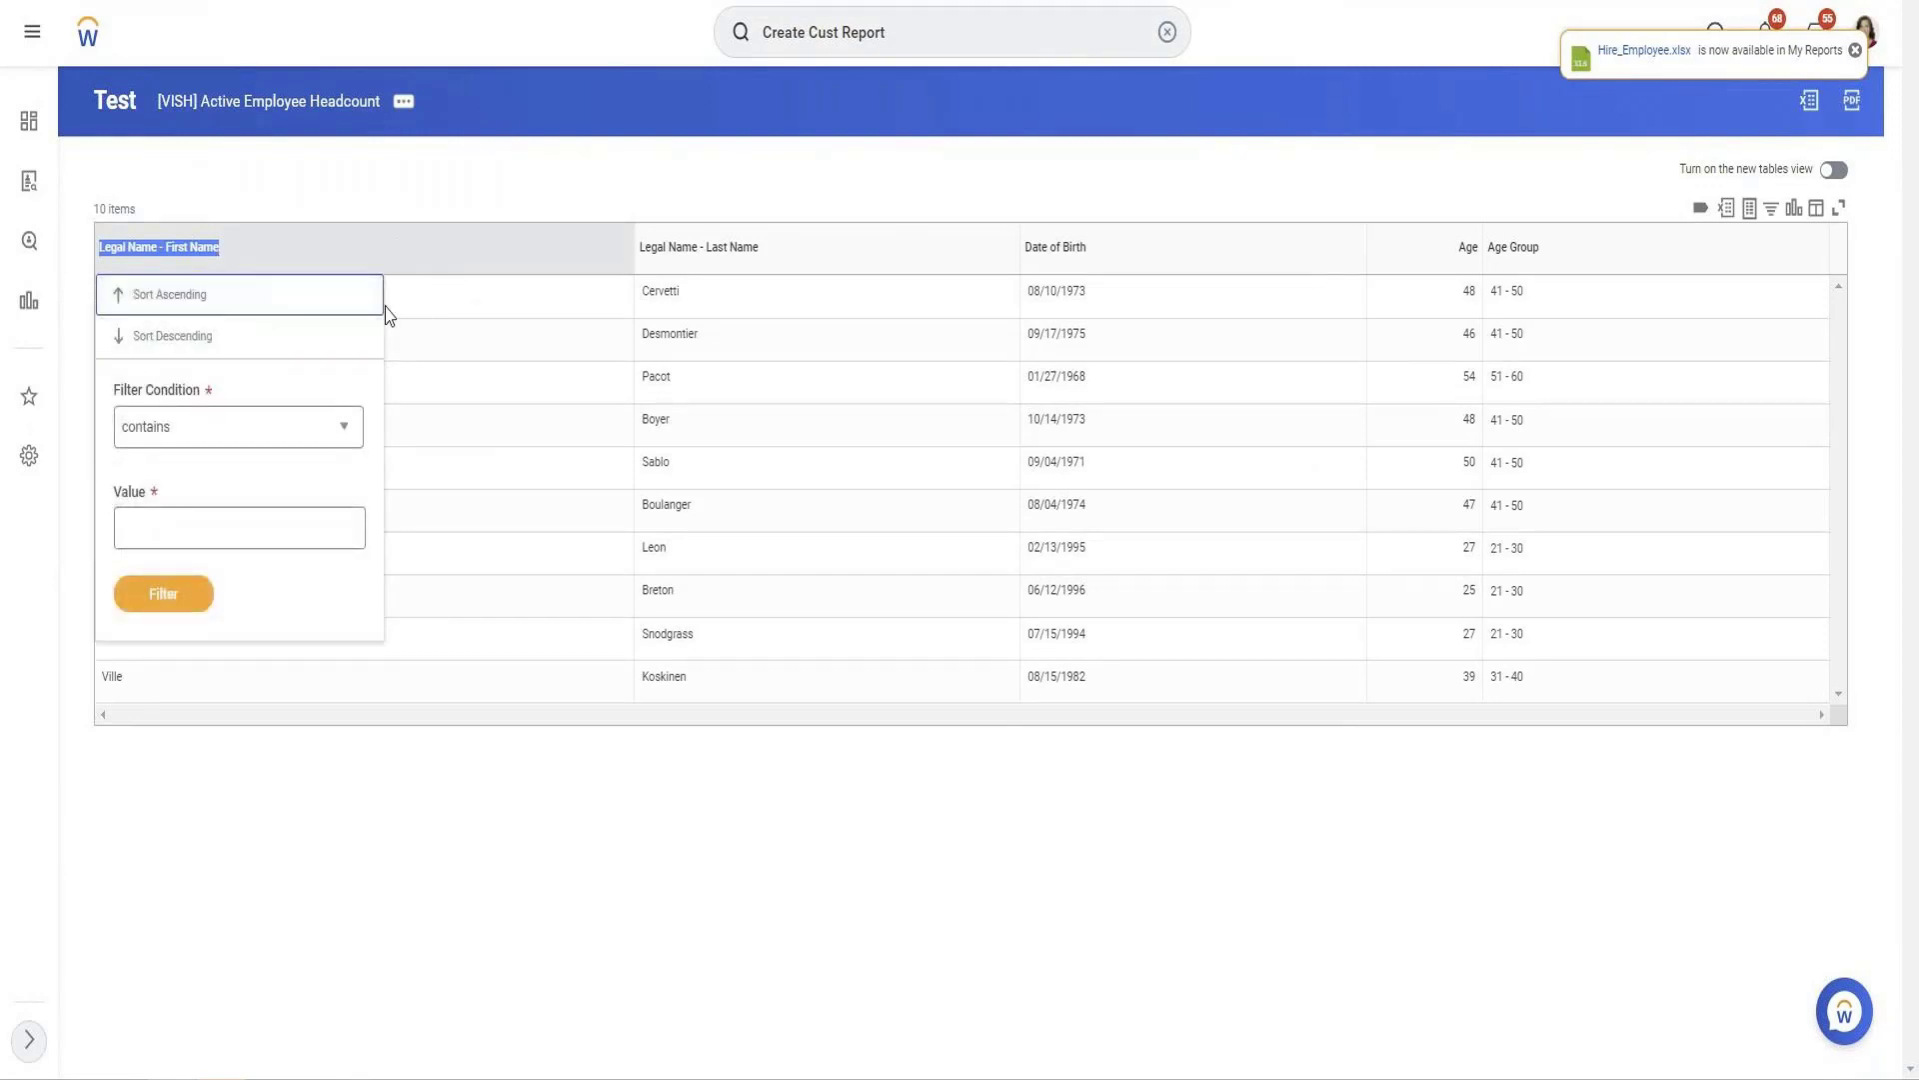
pyautogui.tripleClick(797, 257)
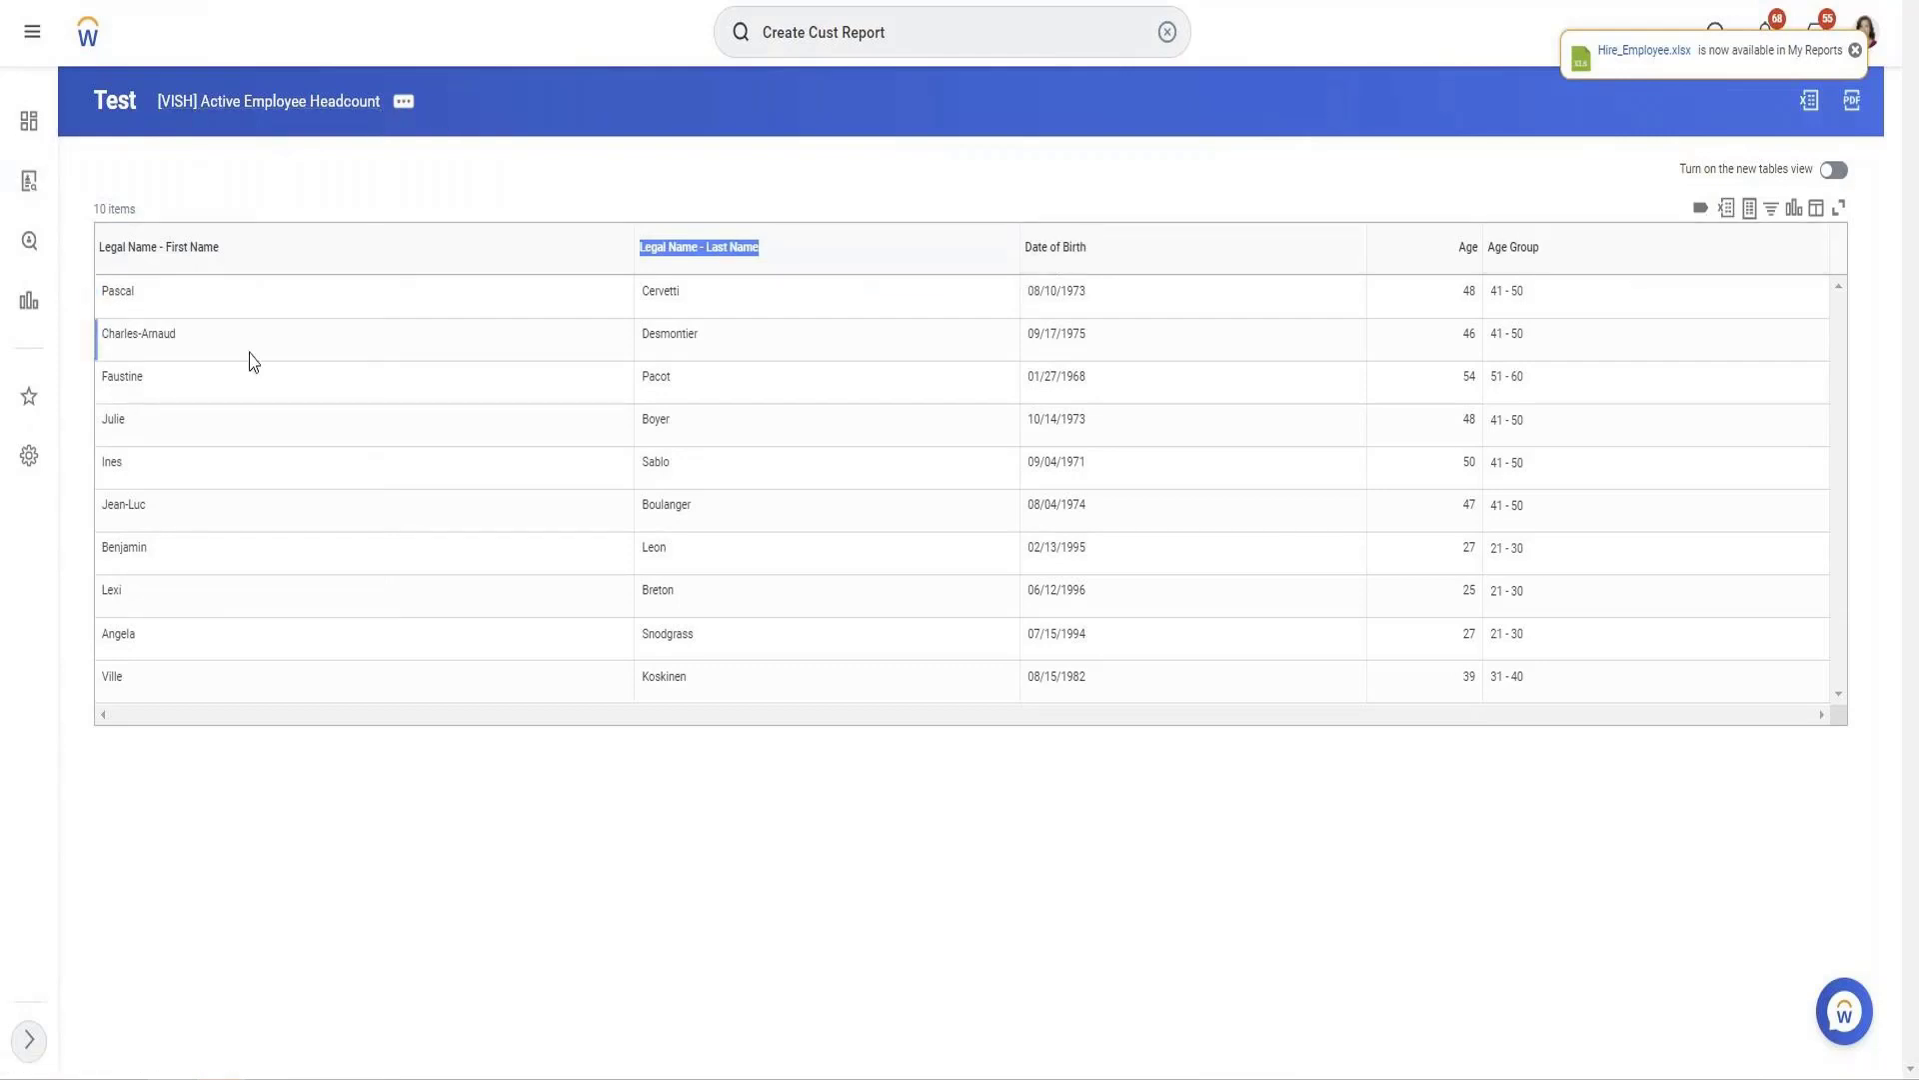
# Reopen the report for editing and override the first column's heading with "First Name"
pyautogui.click(410, 130)
pyautogui.click(404, 102)
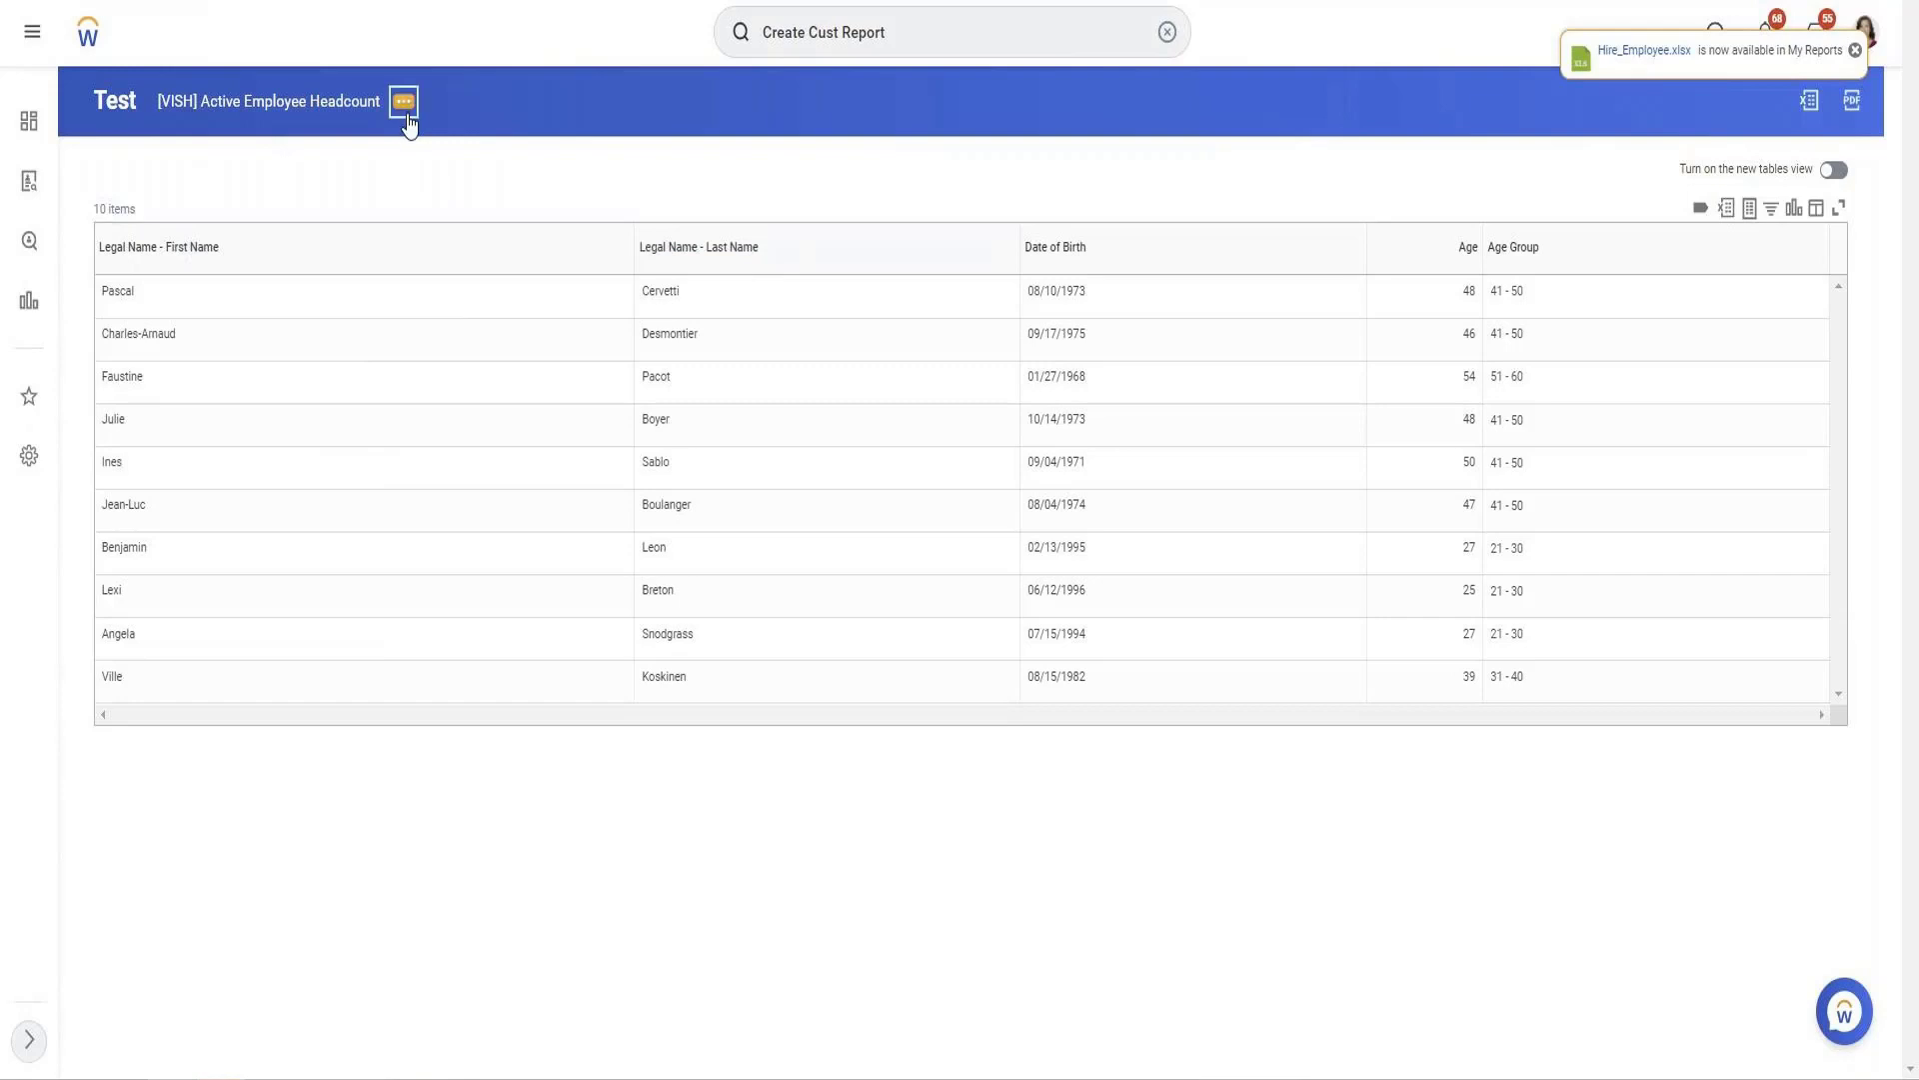
pyautogui.moveTo(503, 175)
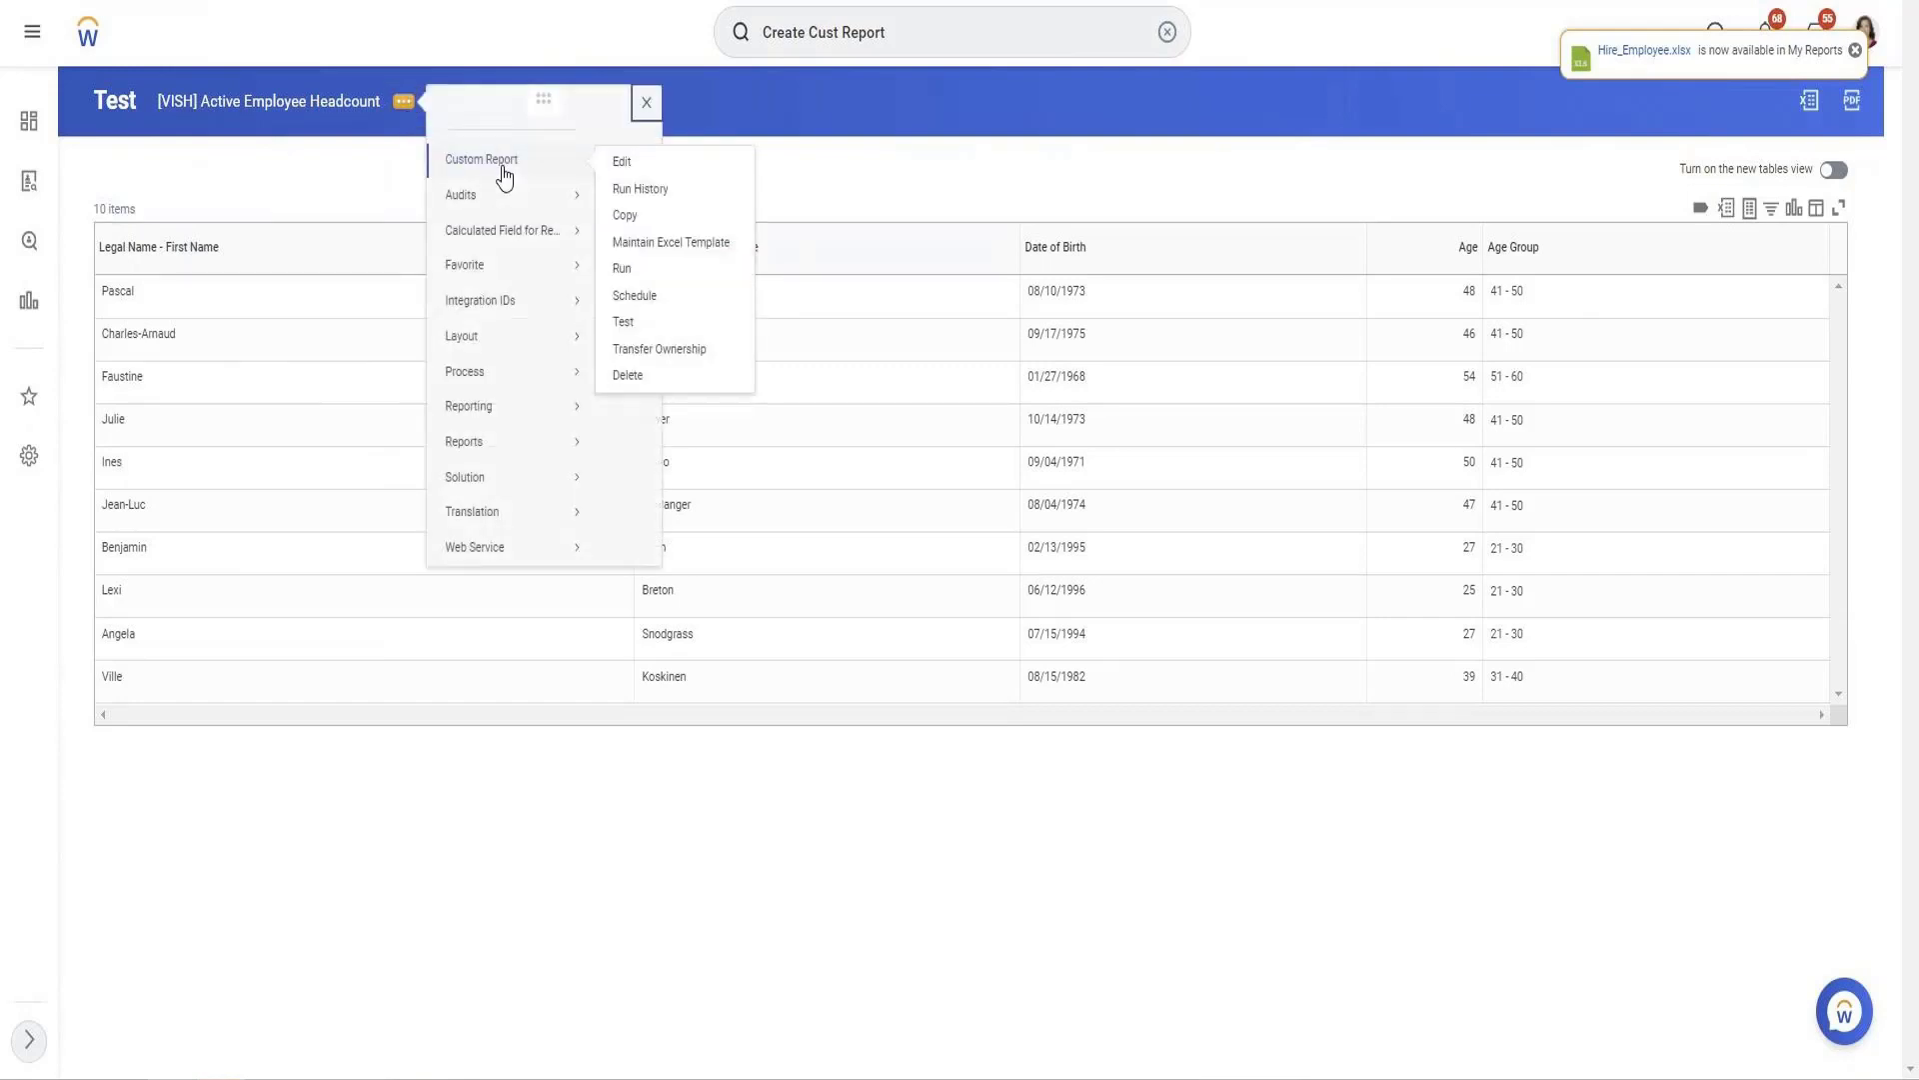
pyautogui.click(623, 168)
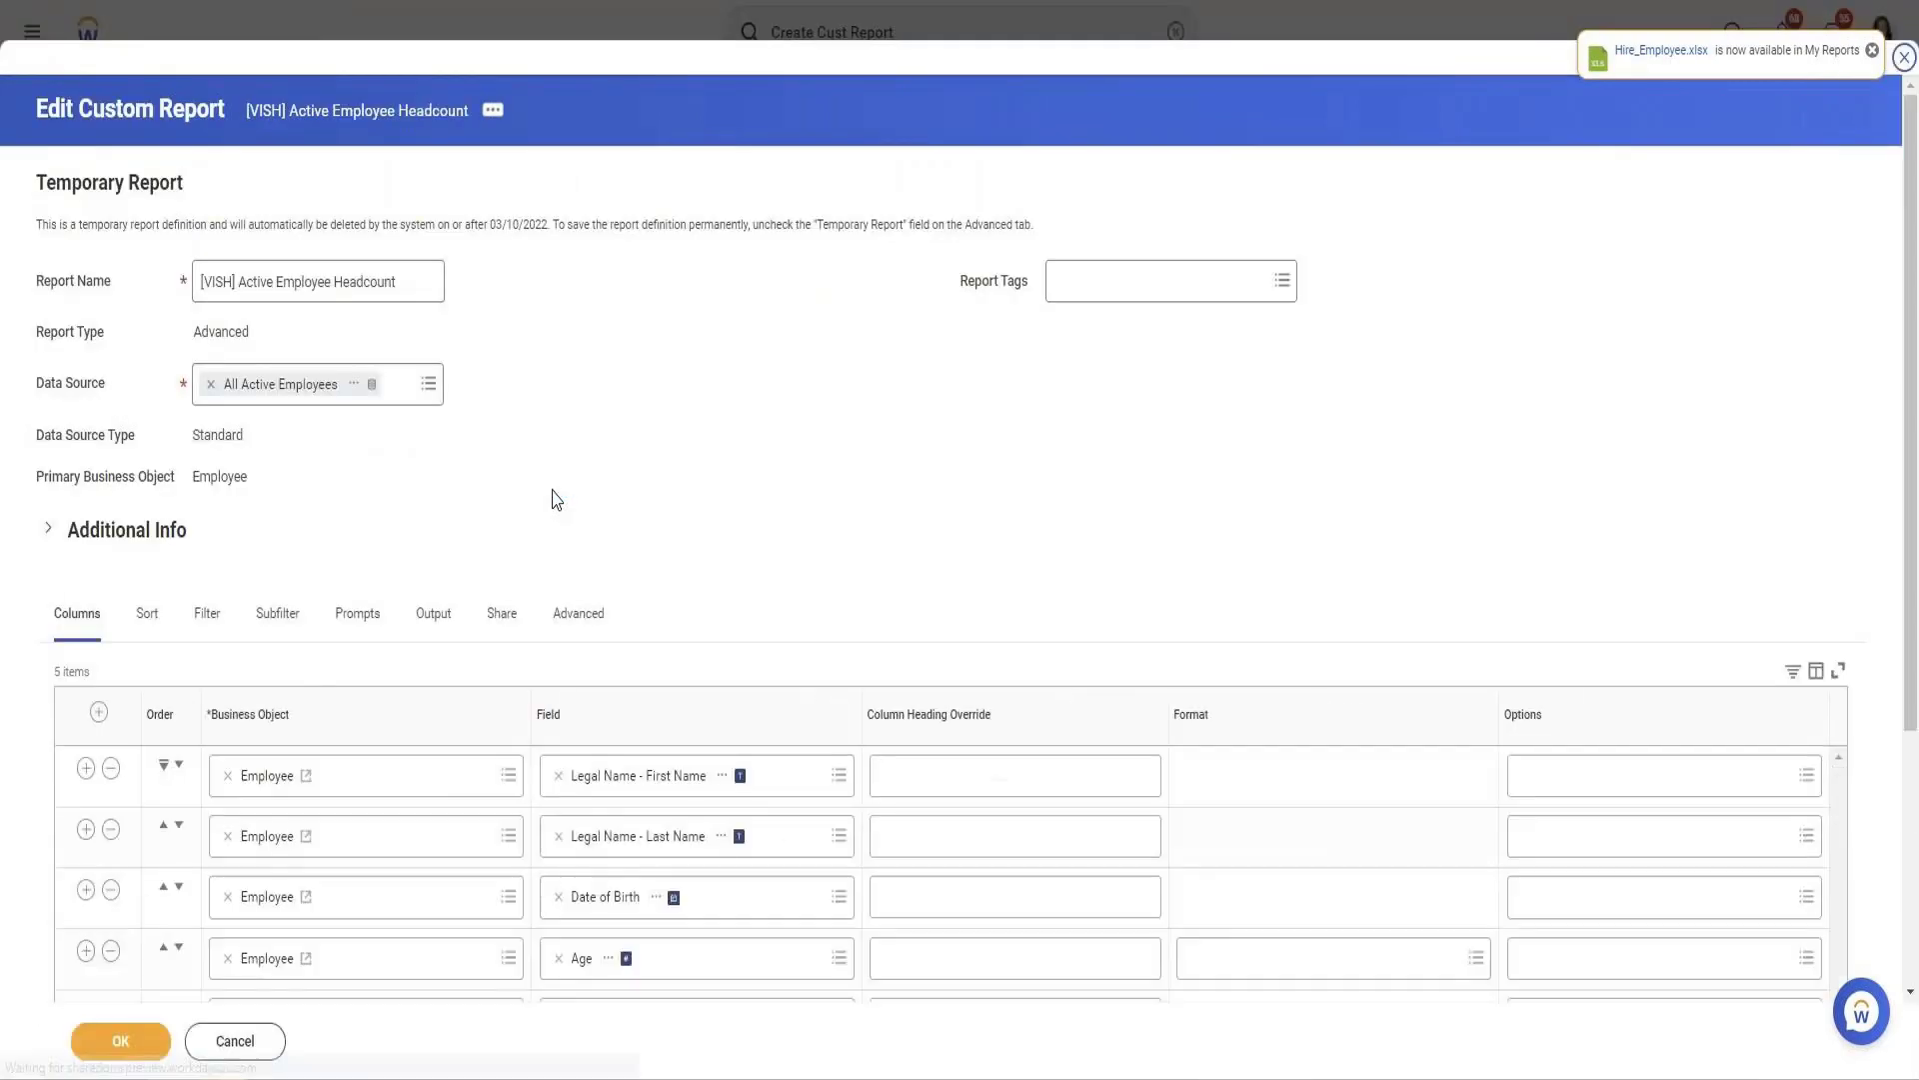
pyautogui.scroll(-3, 937, 427)
pyautogui.click(937, 425)
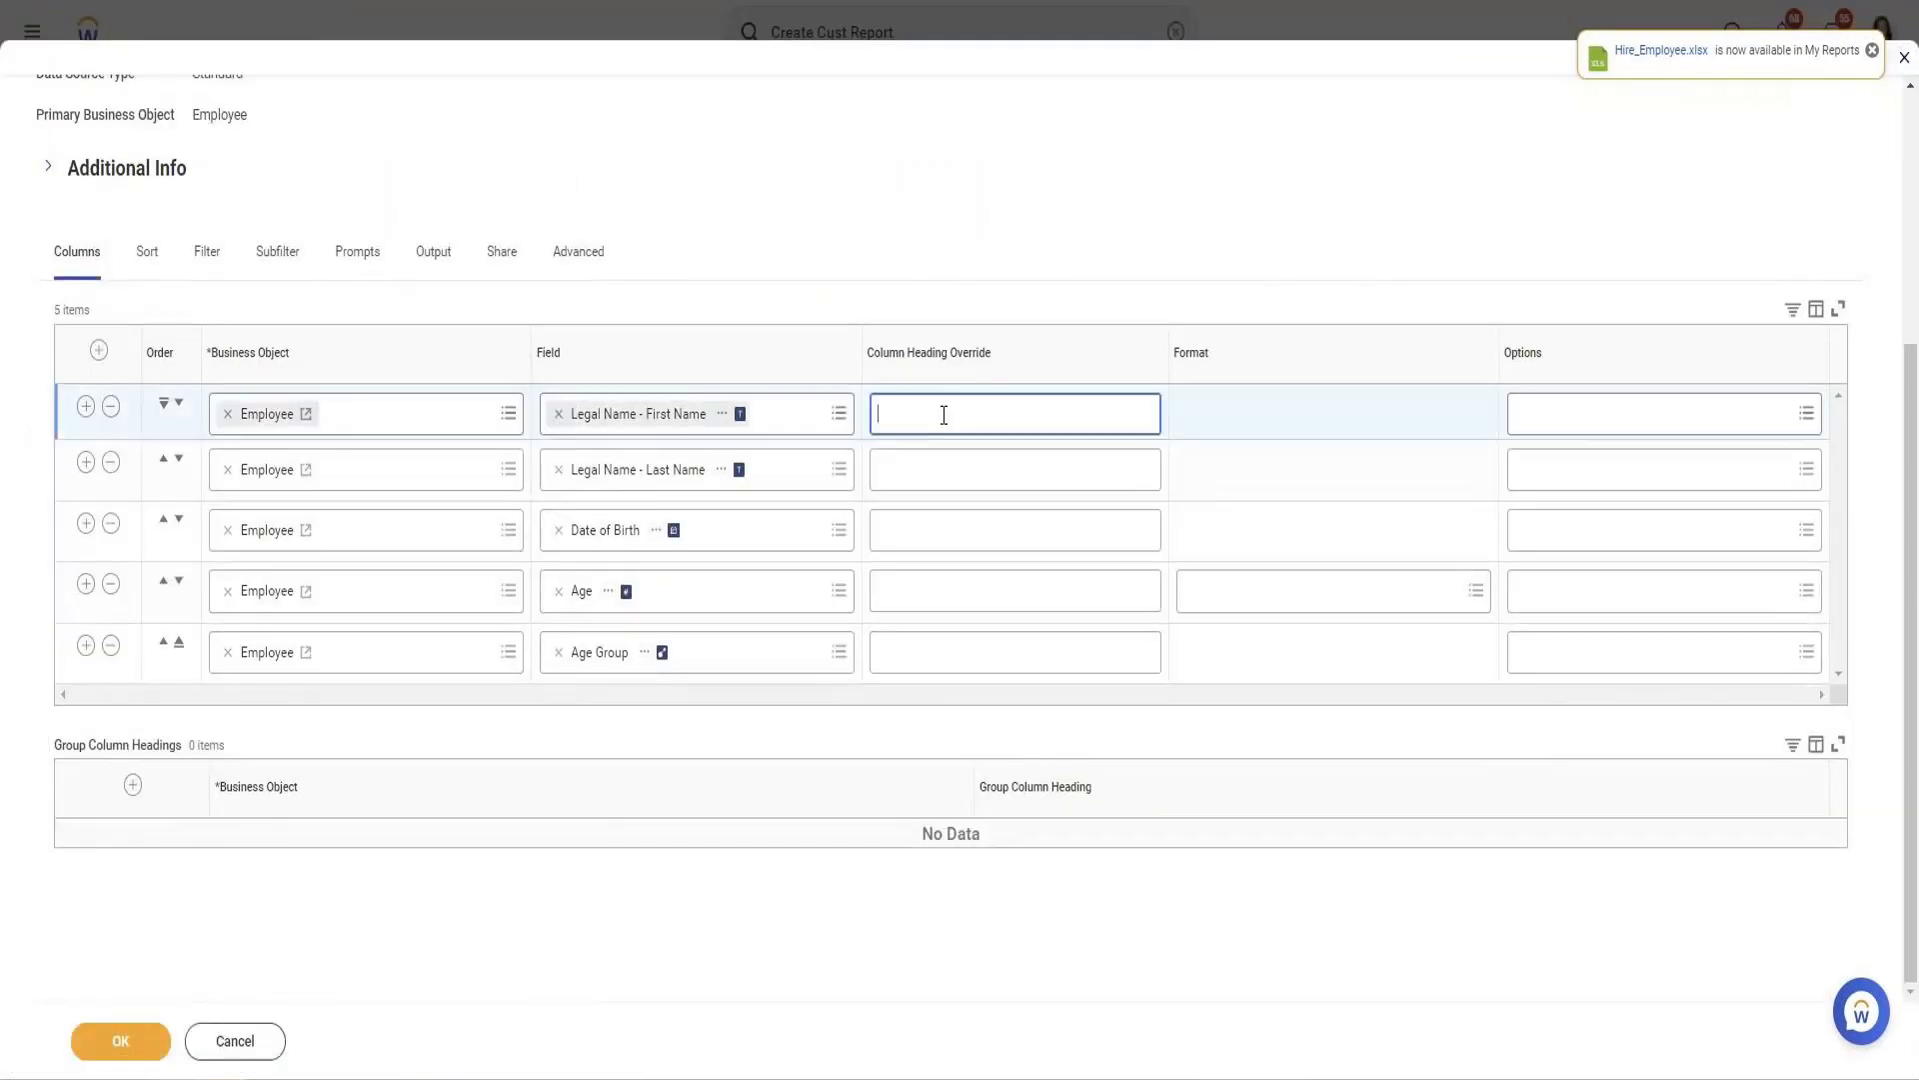
pyautogui.write('First Name')
# Override the second column's heading with "Last Name" and the Date of Birth column's heading with "DOB"
pyautogui.click(950, 480)
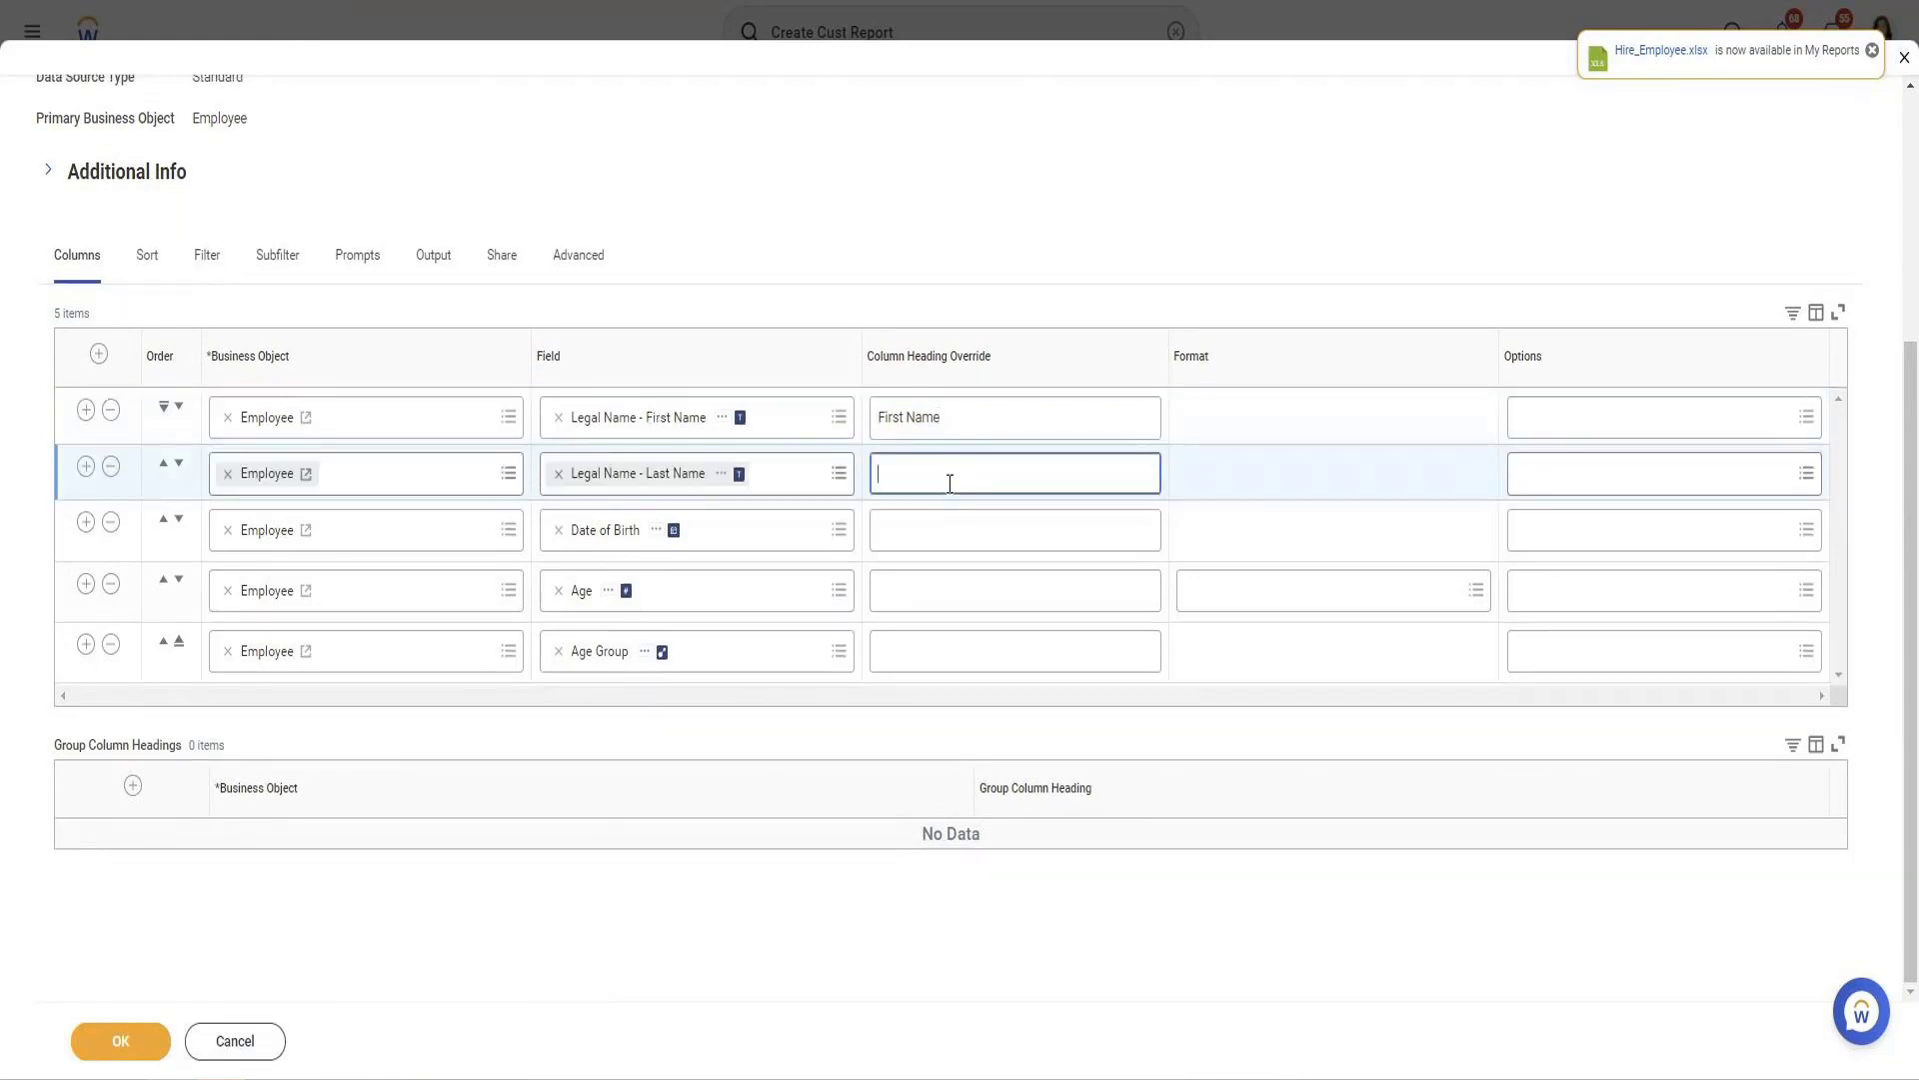
pyautogui.write('LAst Name')
pyautogui.press('BackSpace')
pyautogui.write('a')
pyautogui.click(888, 531)
pyautogui.write('DOB')
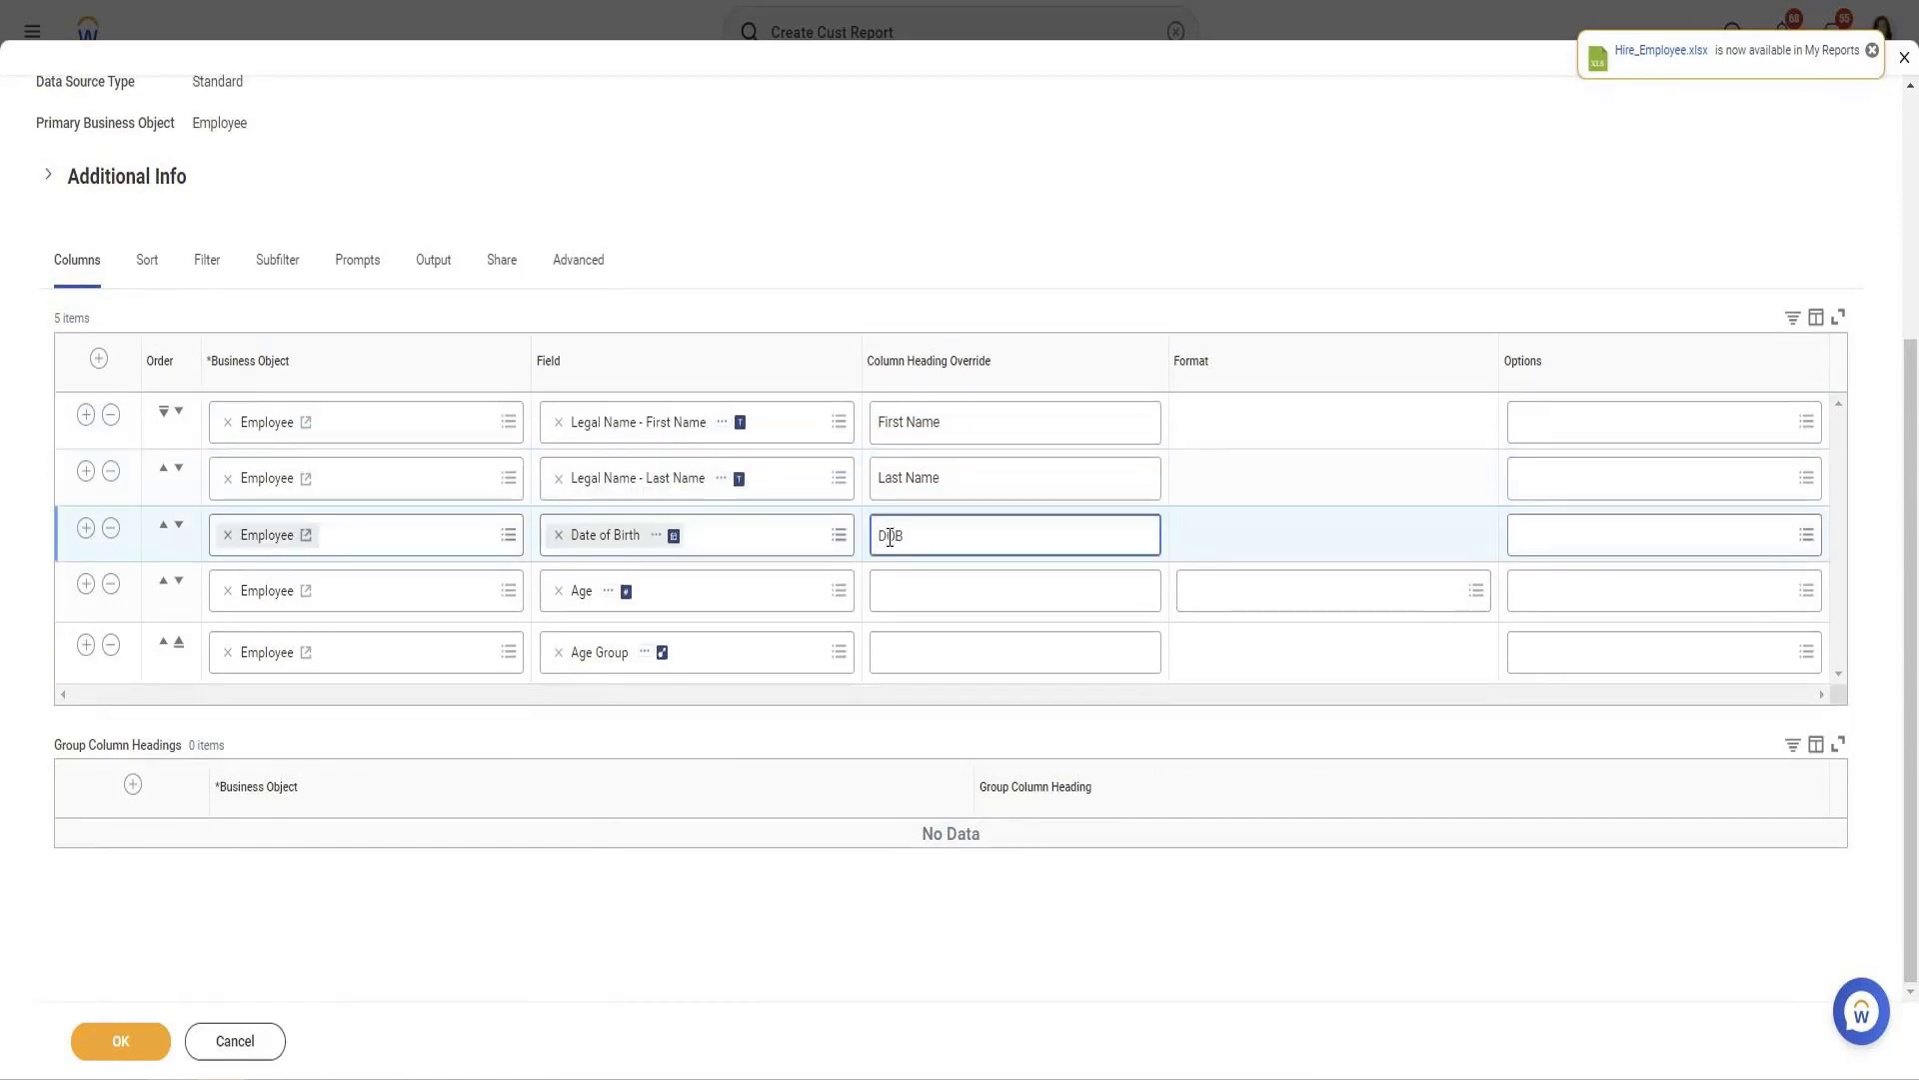
# Save the heading changes and test the report, checking the column headings and age group values
pyautogui.click(128, 1041)
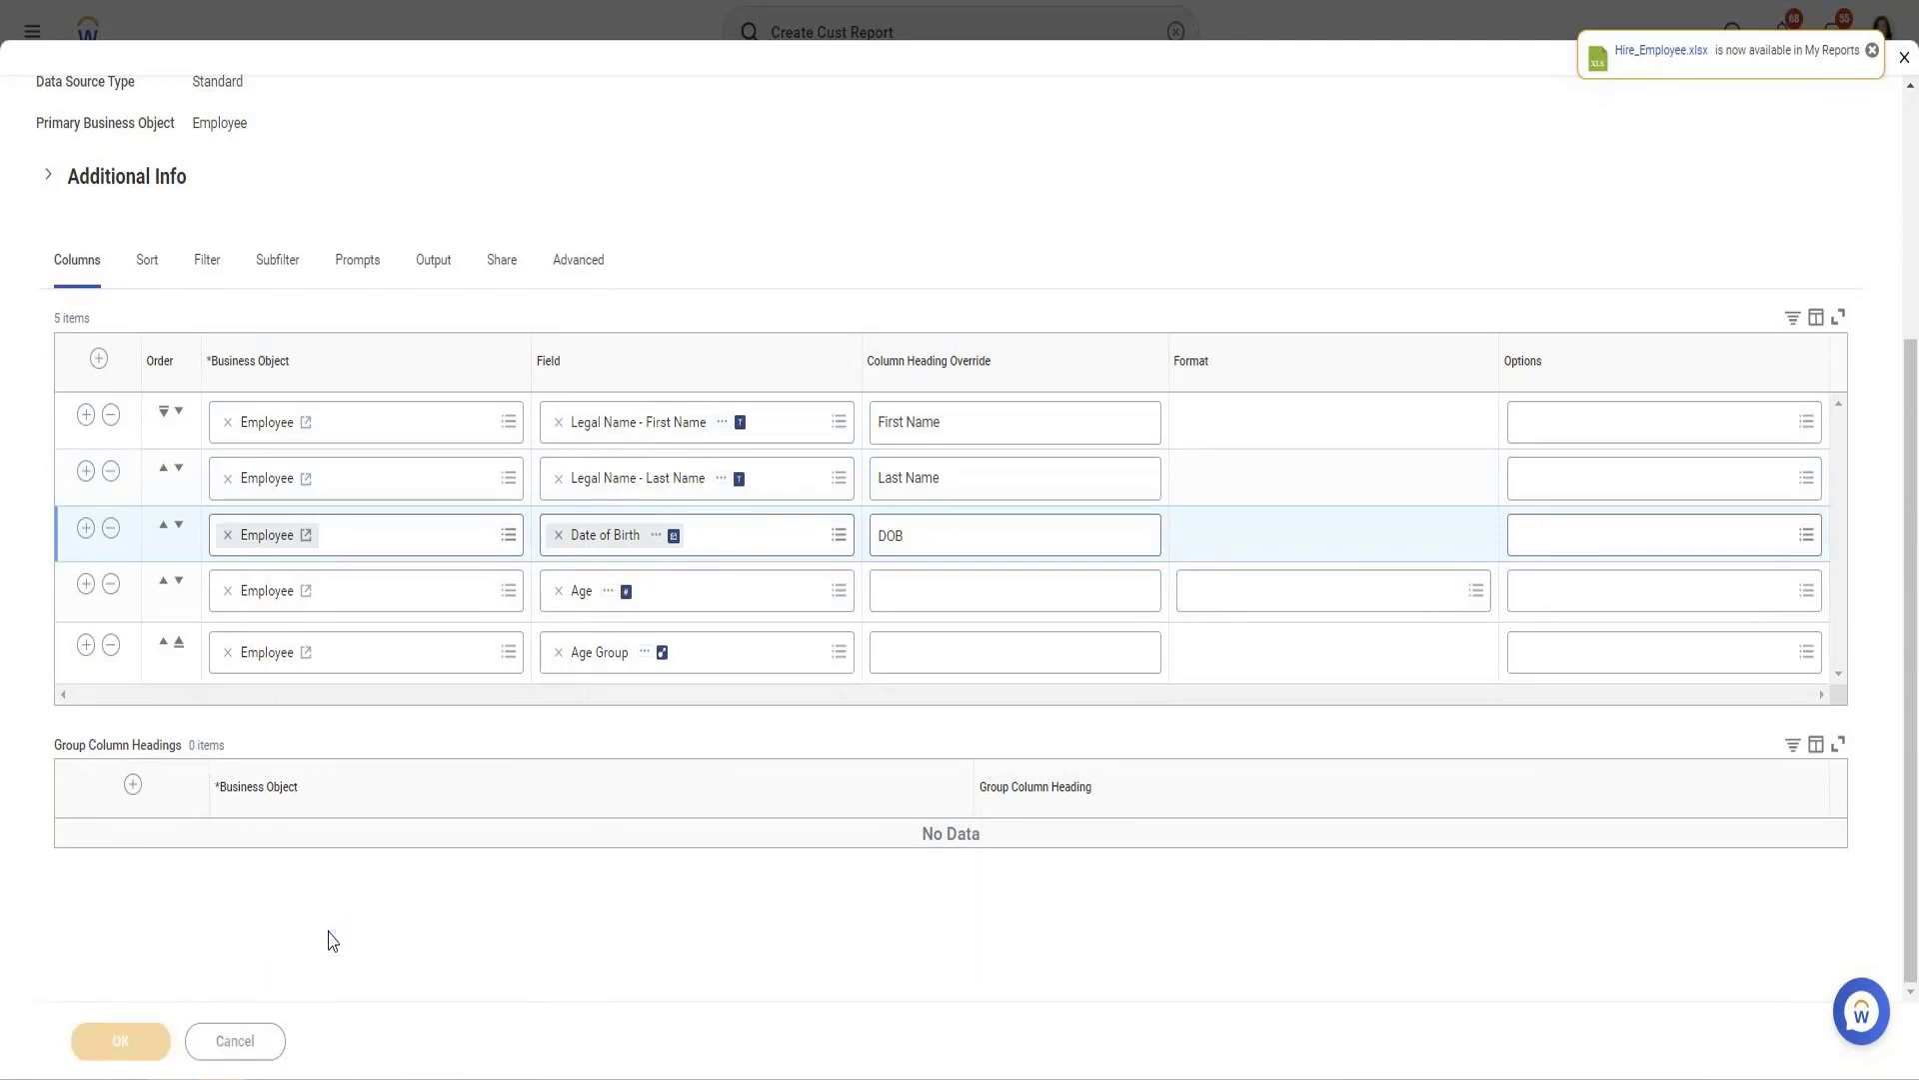
pyautogui.click(275, 1040)
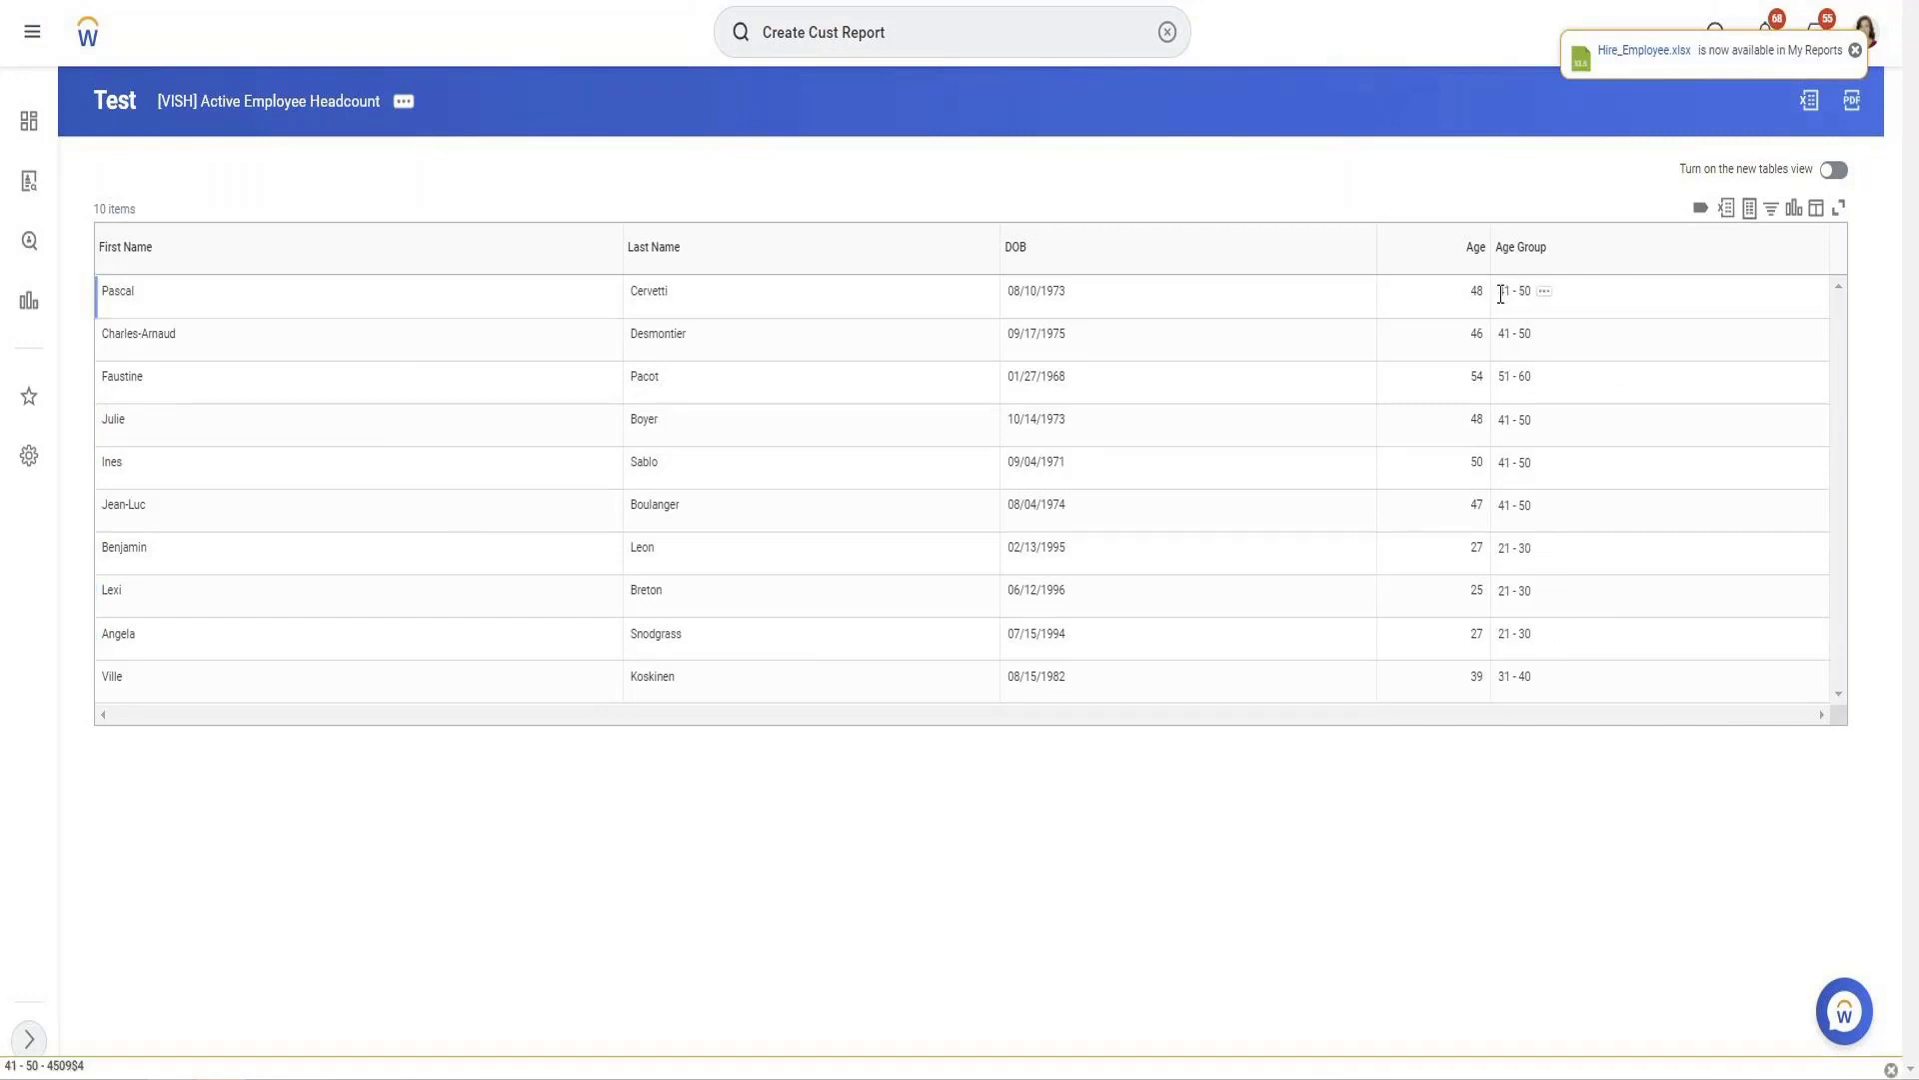
pyautogui.moveTo(1500, 294); pyautogui.dragTo(1541, 303)
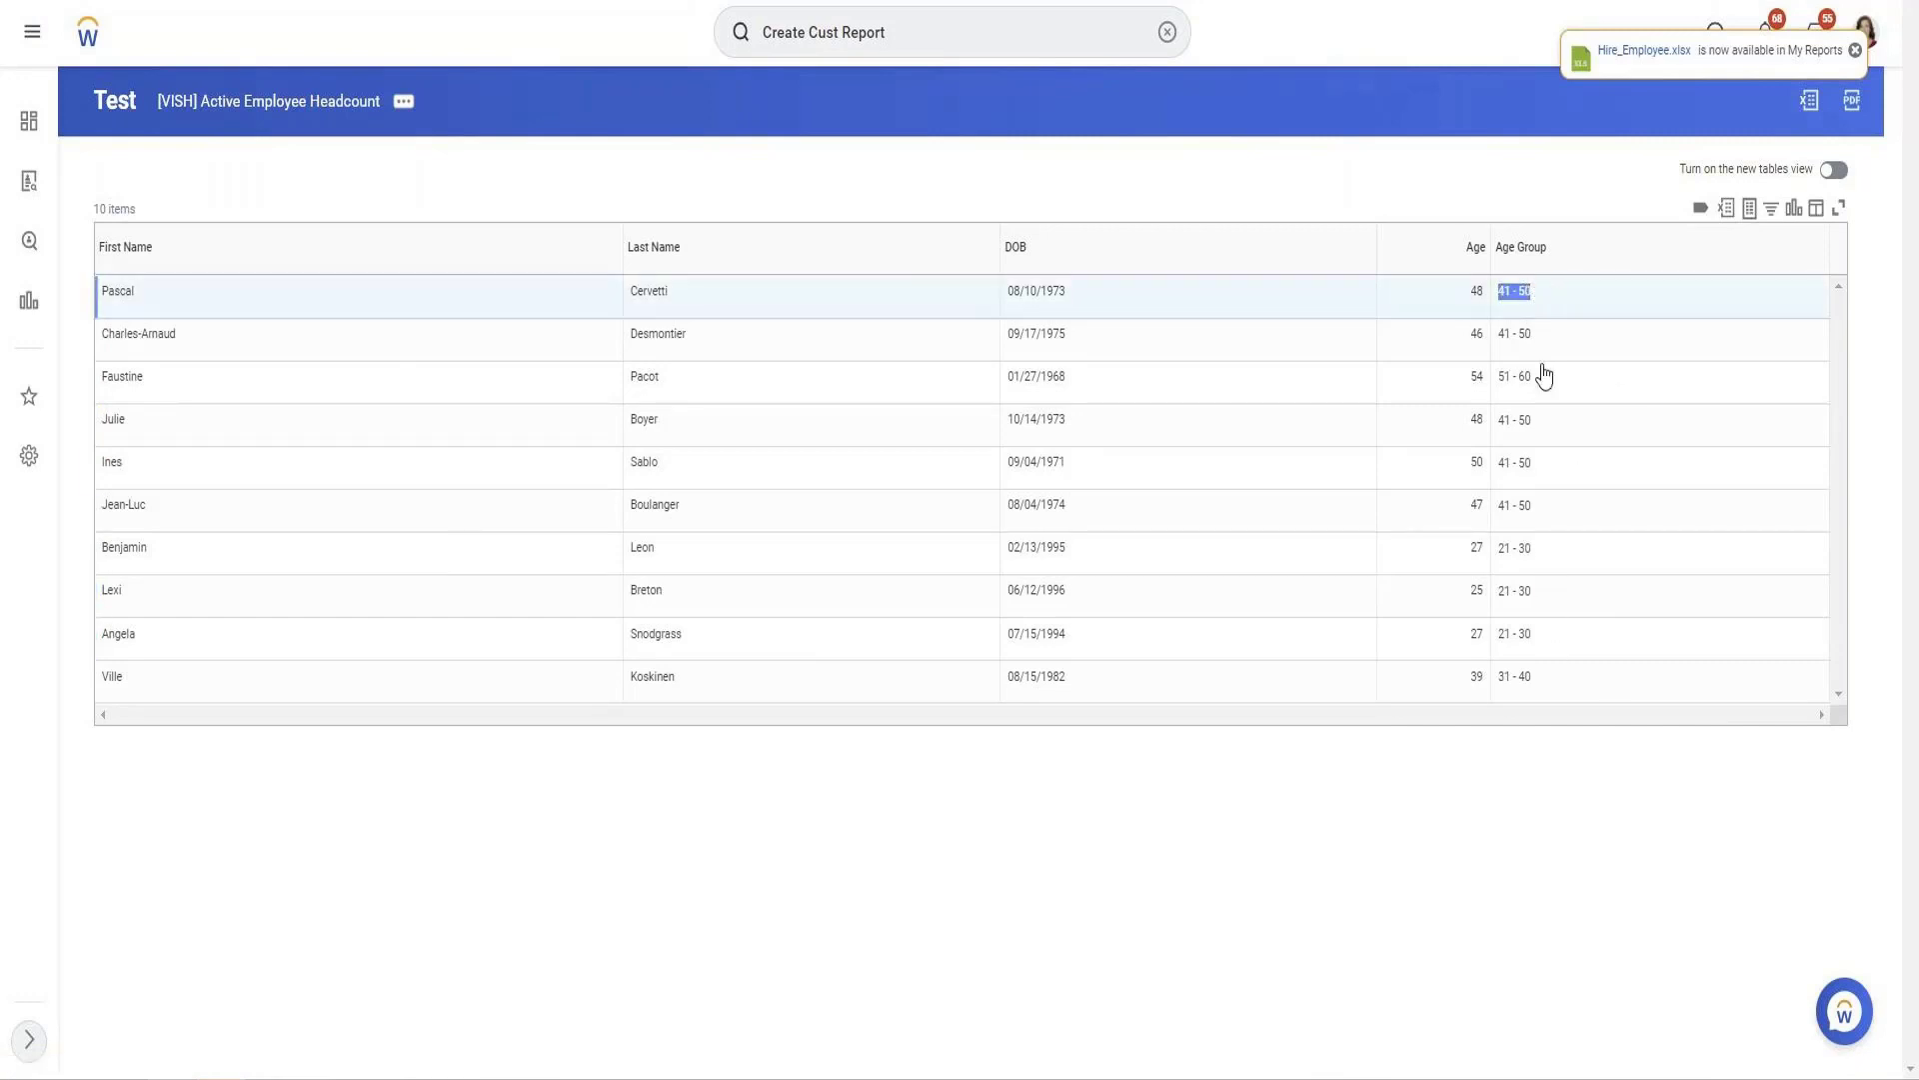
# Reopen the report for editing and add an instance filter condition on the Age Group field
pyautogui.click(415, 122)
pyautogui.moveTo(489, 192)
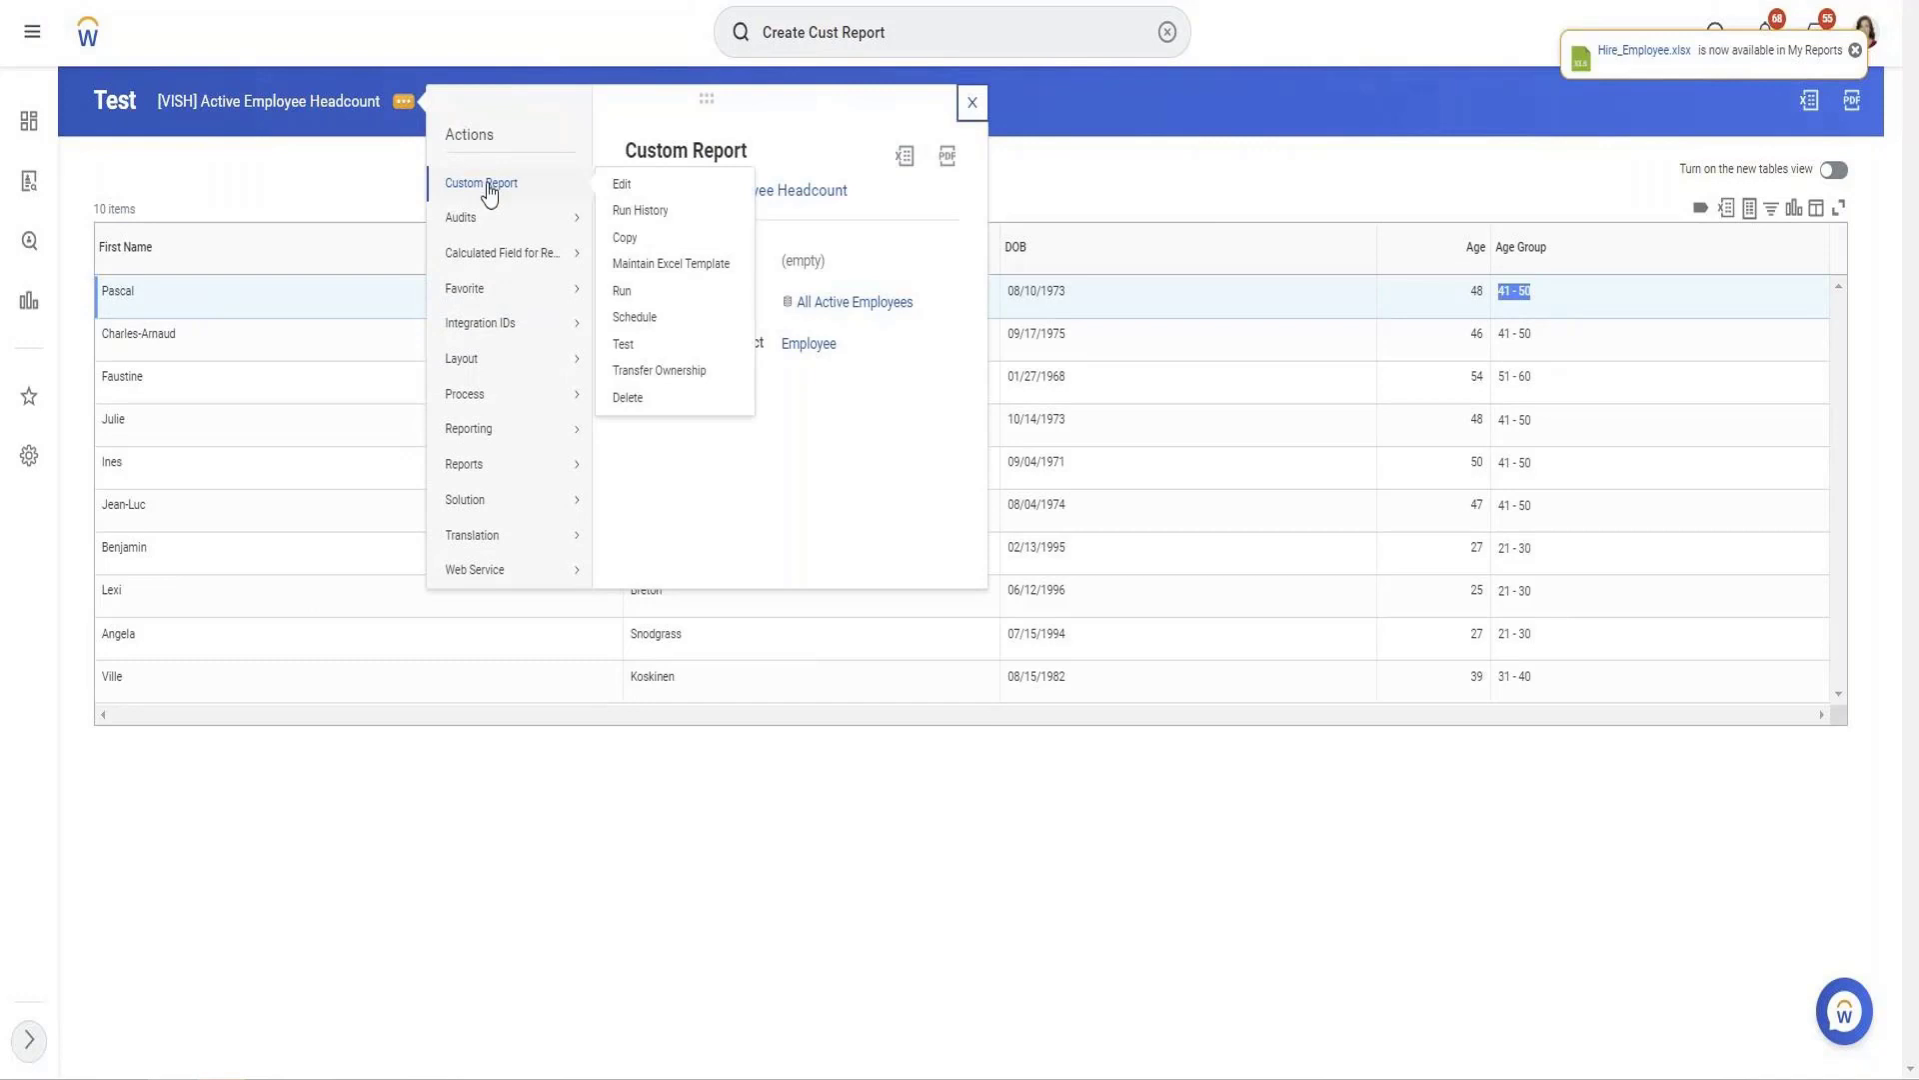
pyautogui.click(620, 189)
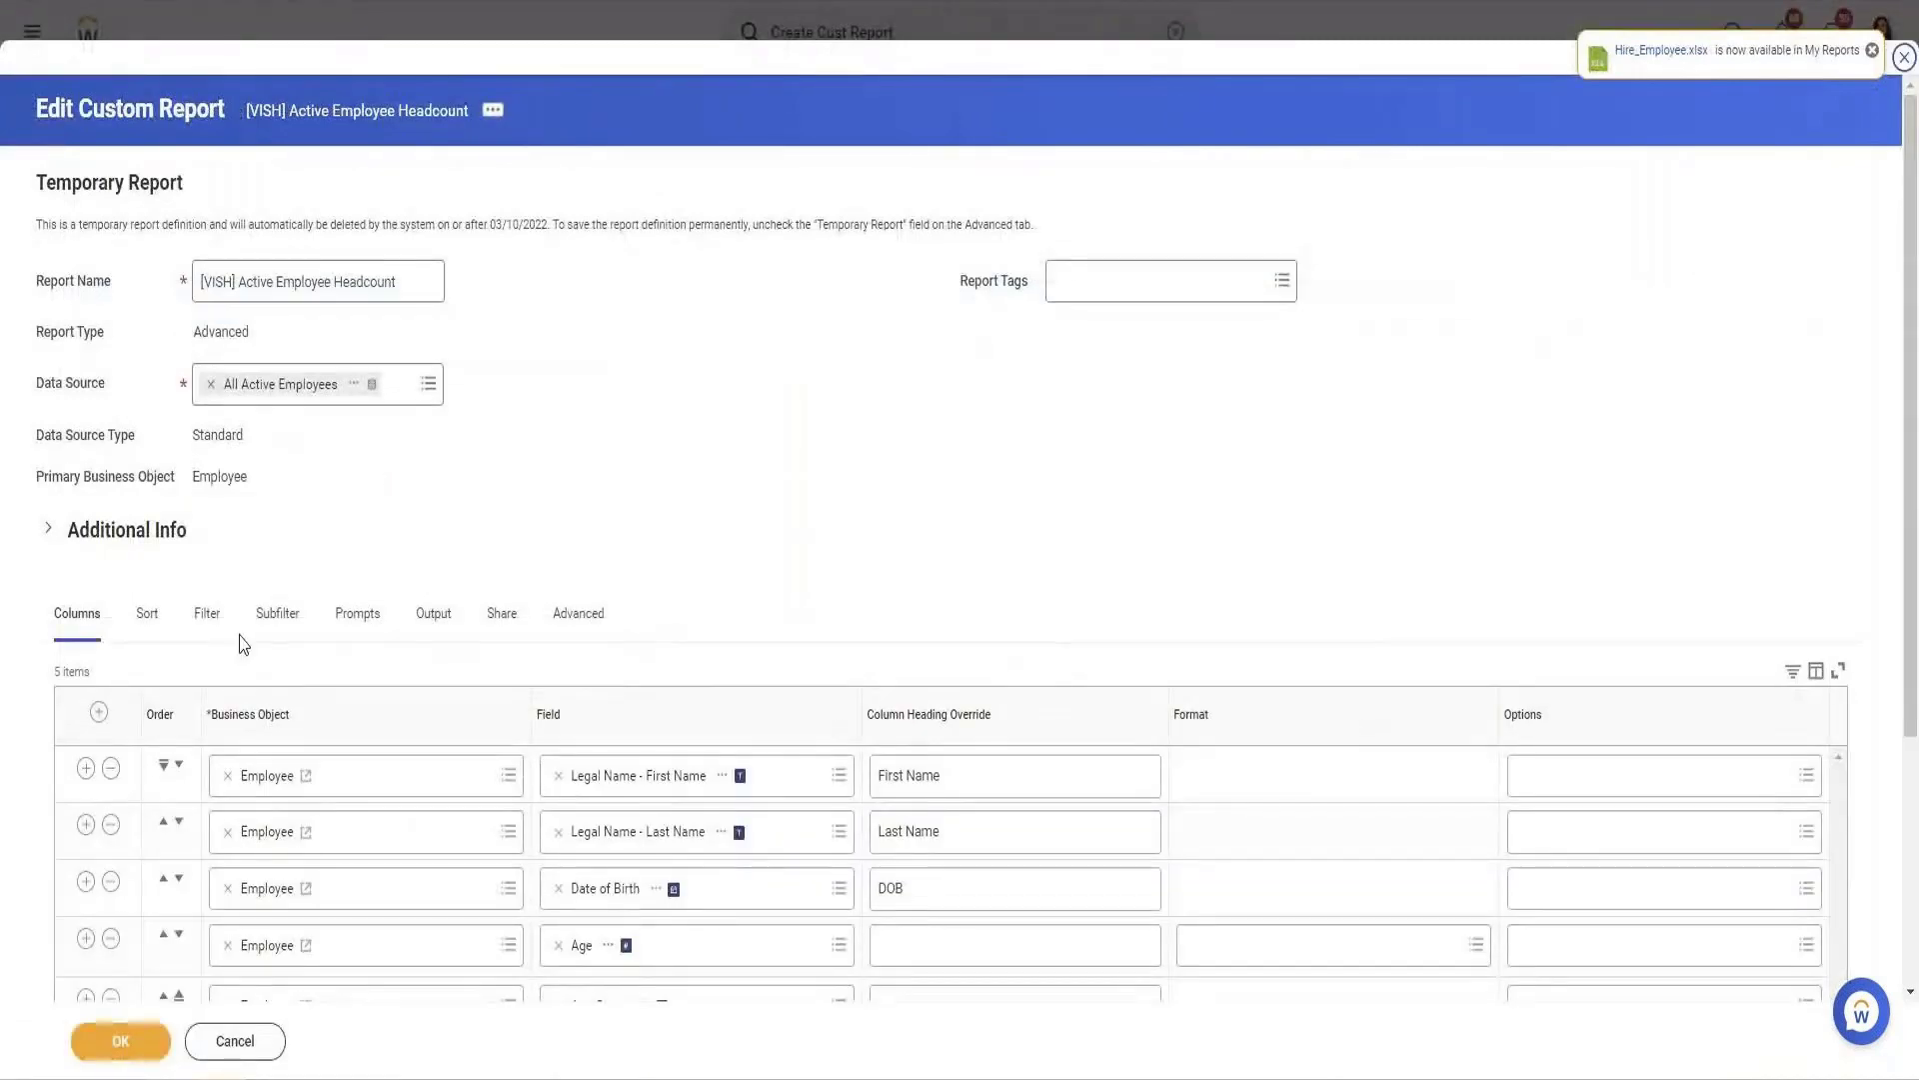
pyautogui.click(207, 613)
pyautogui.scroll(-1, 456, 553)
pyautogui.click(89, 556)
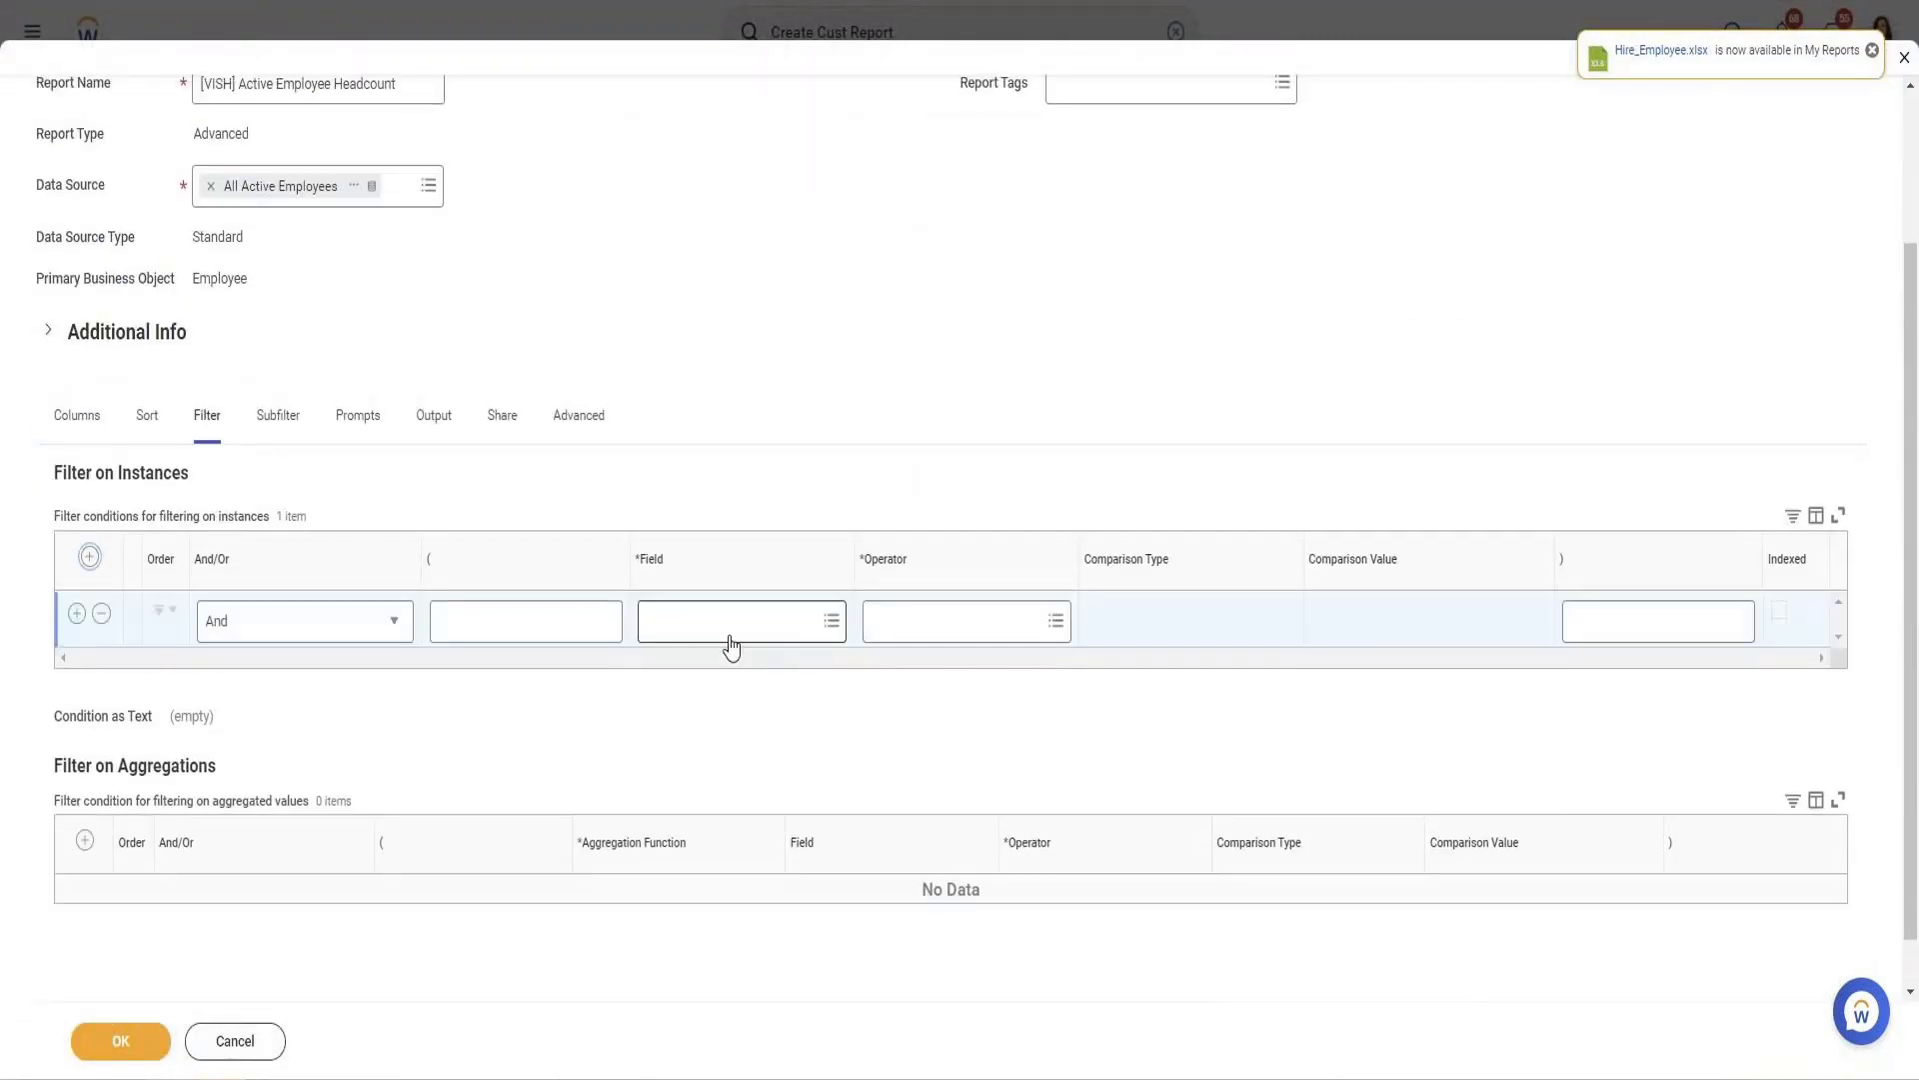
pyautogui.click(731, 627)
pyautogui.write('age')
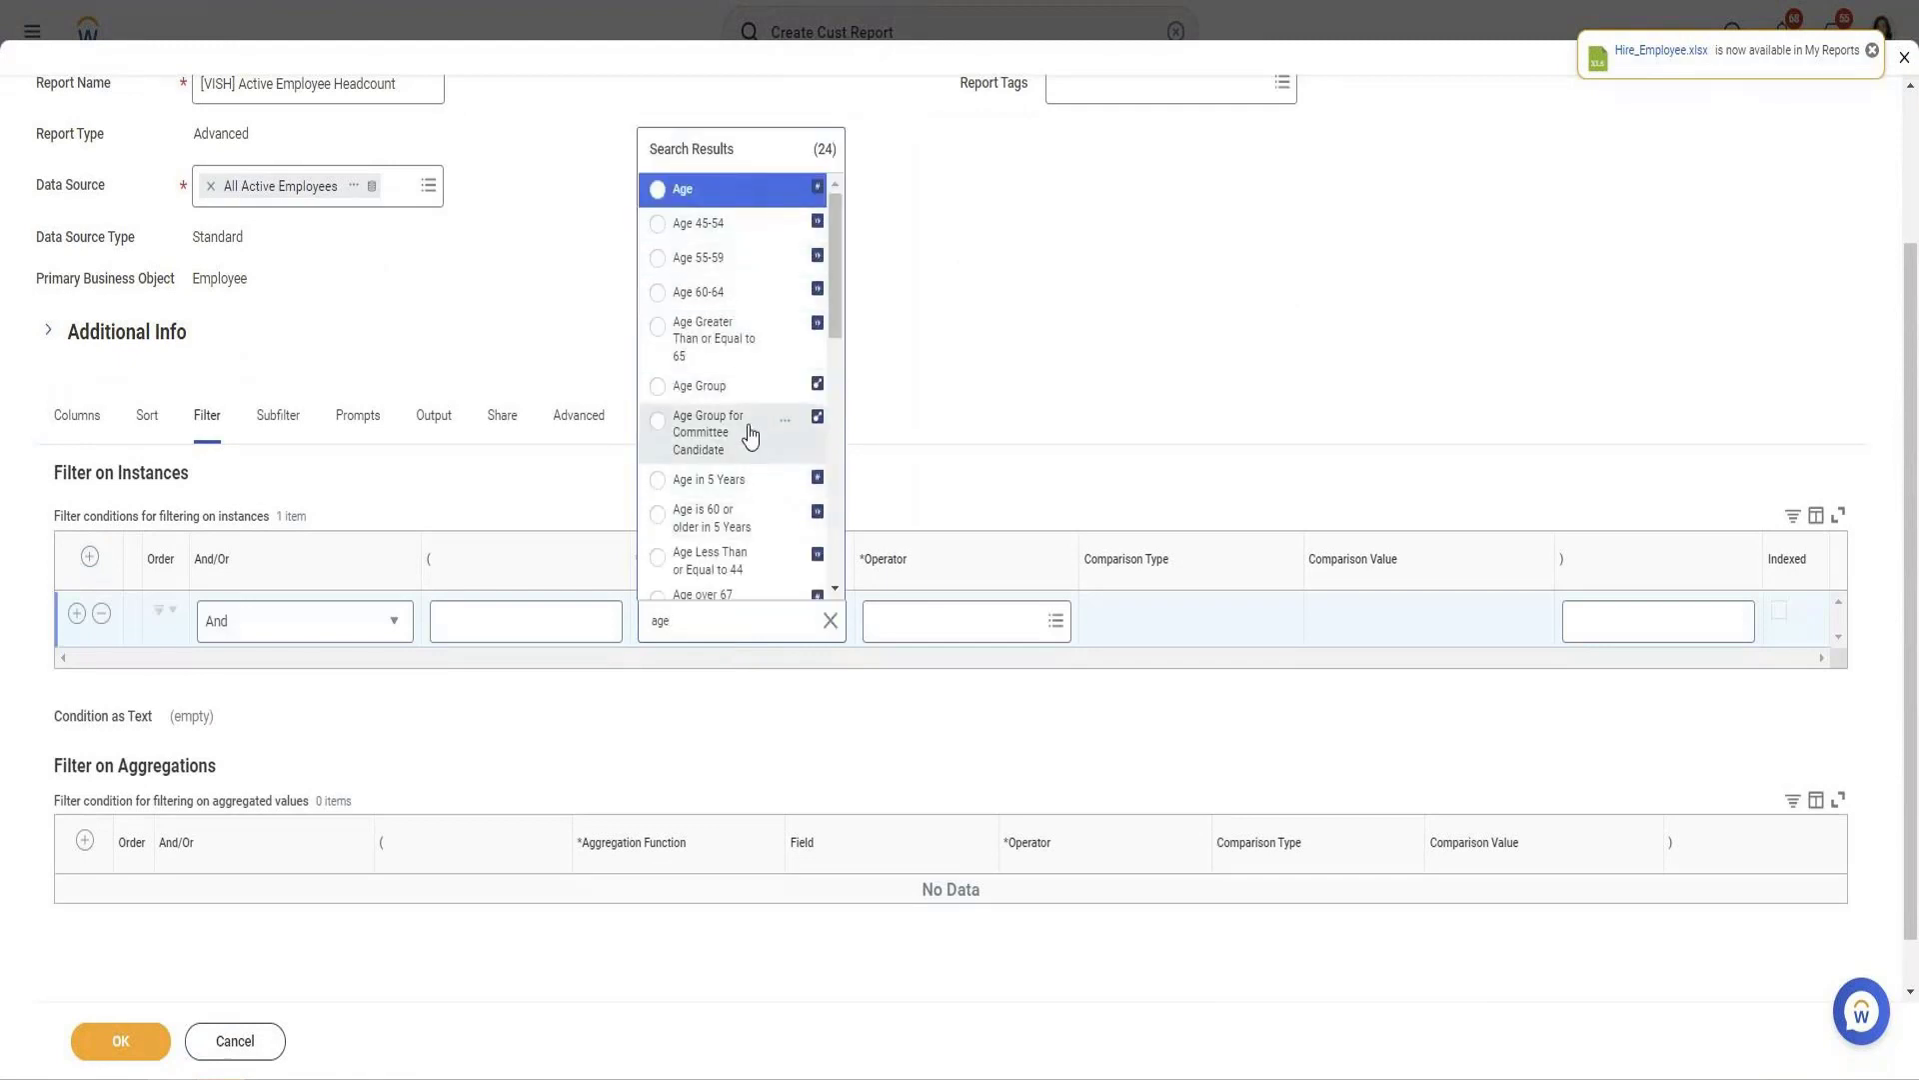
pyautogui.click(733, 387)
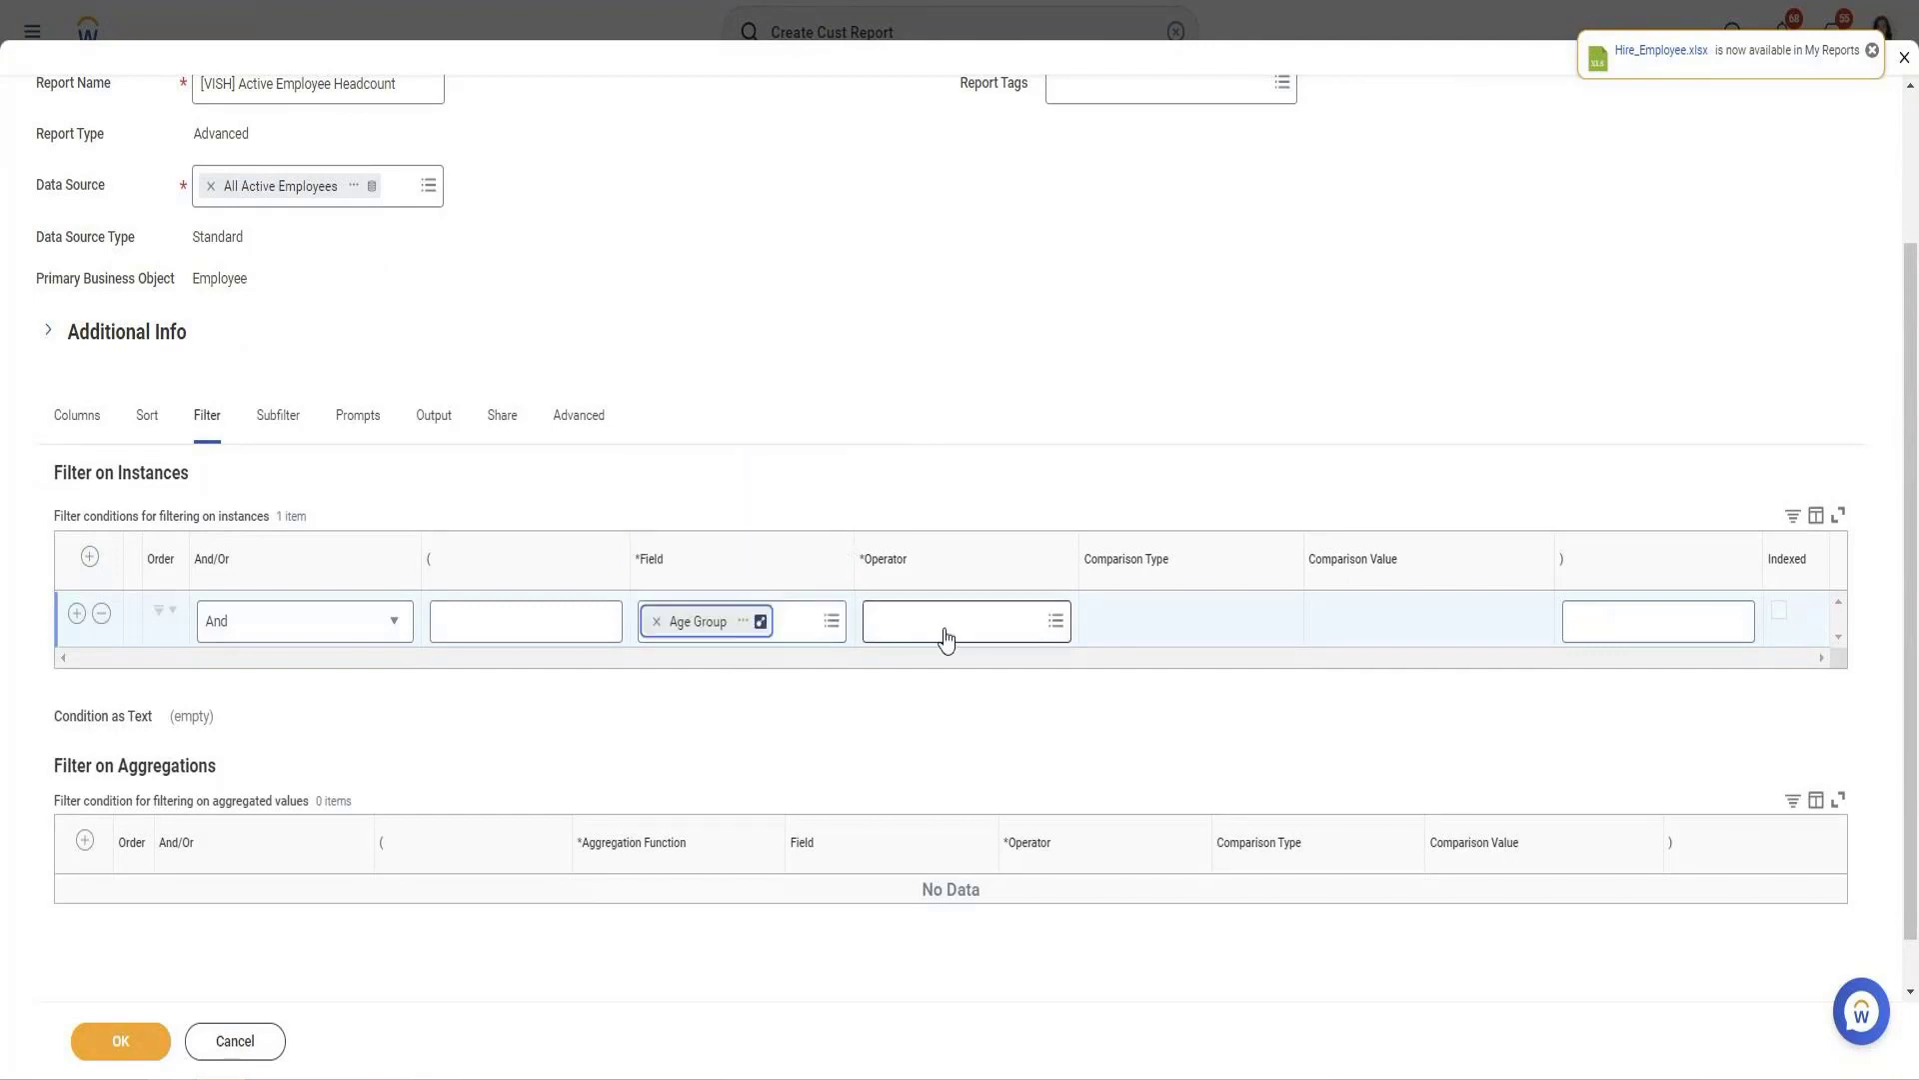
# Set the Age Group condition's operator to "in the selection list" with 41 - 50 as the comparison value
pyautogui.click(943, 630)
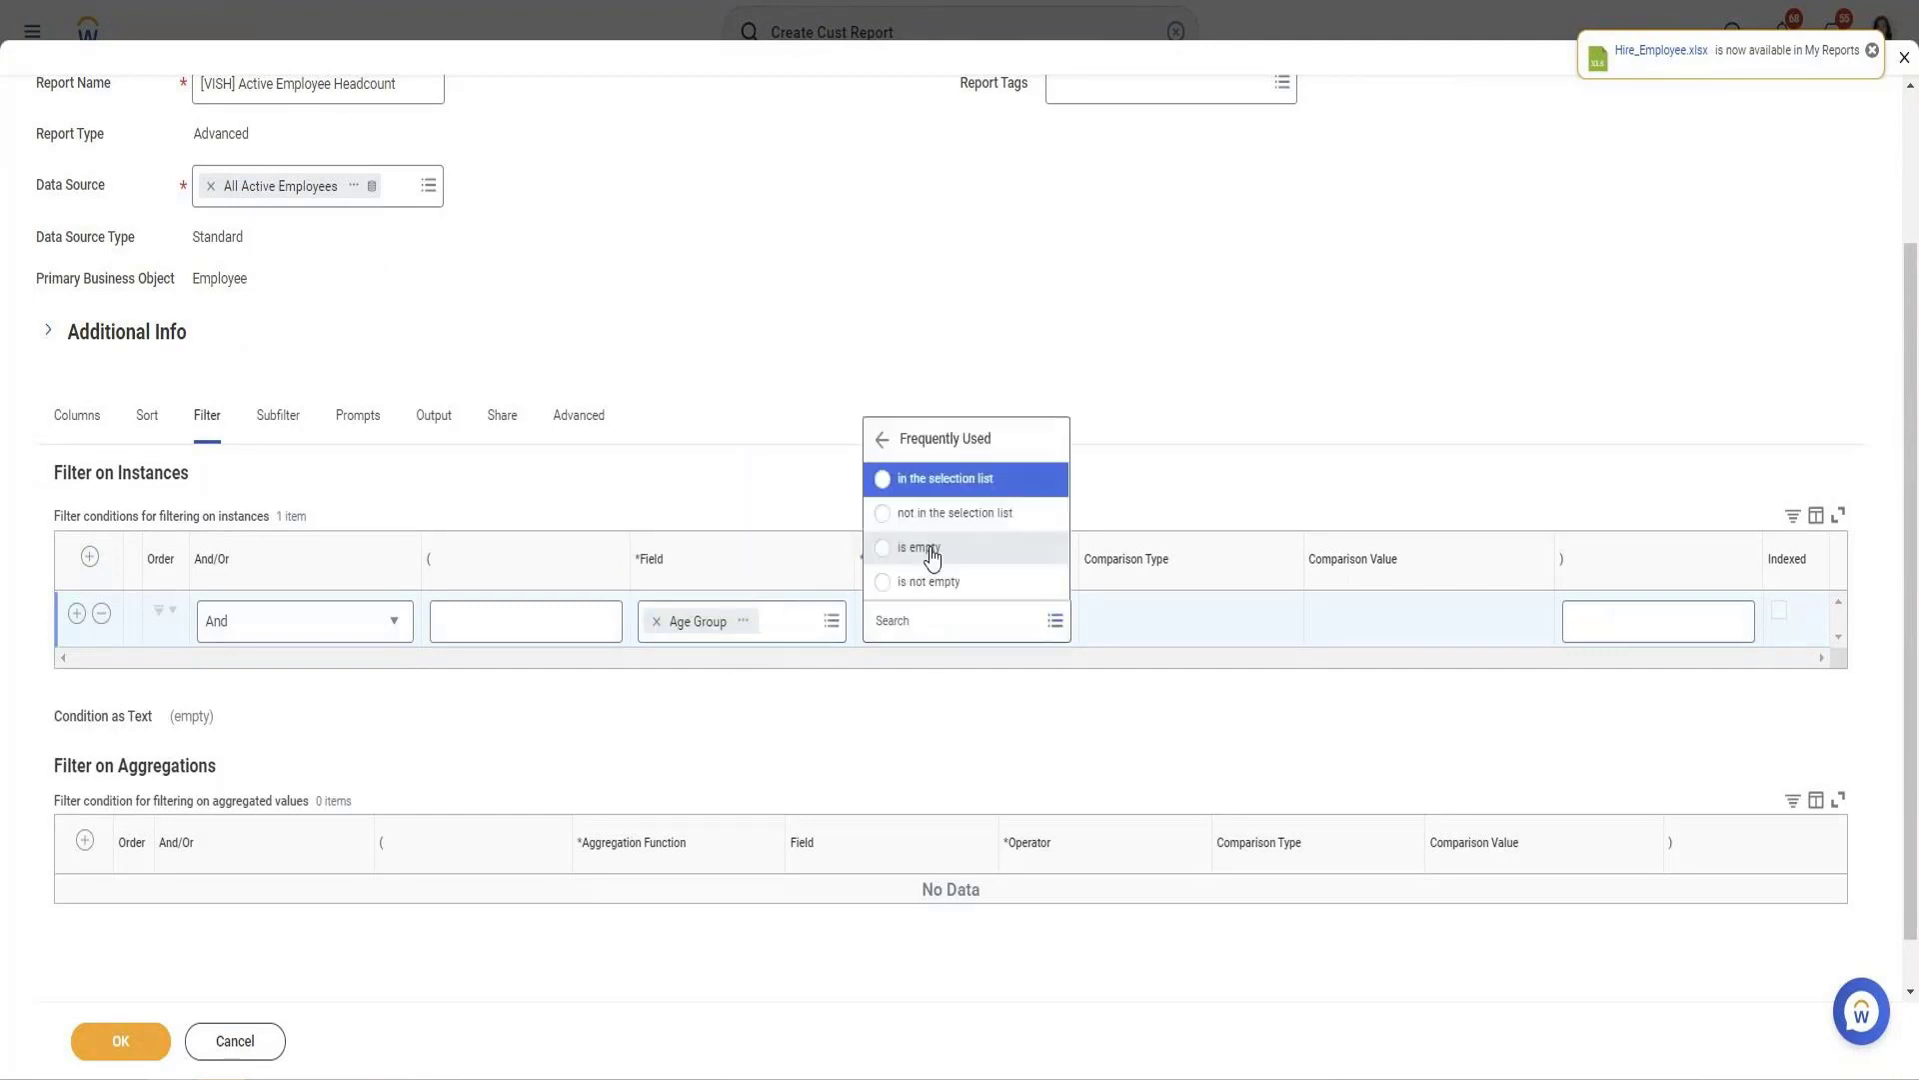
pyautogui.click(937, 481)
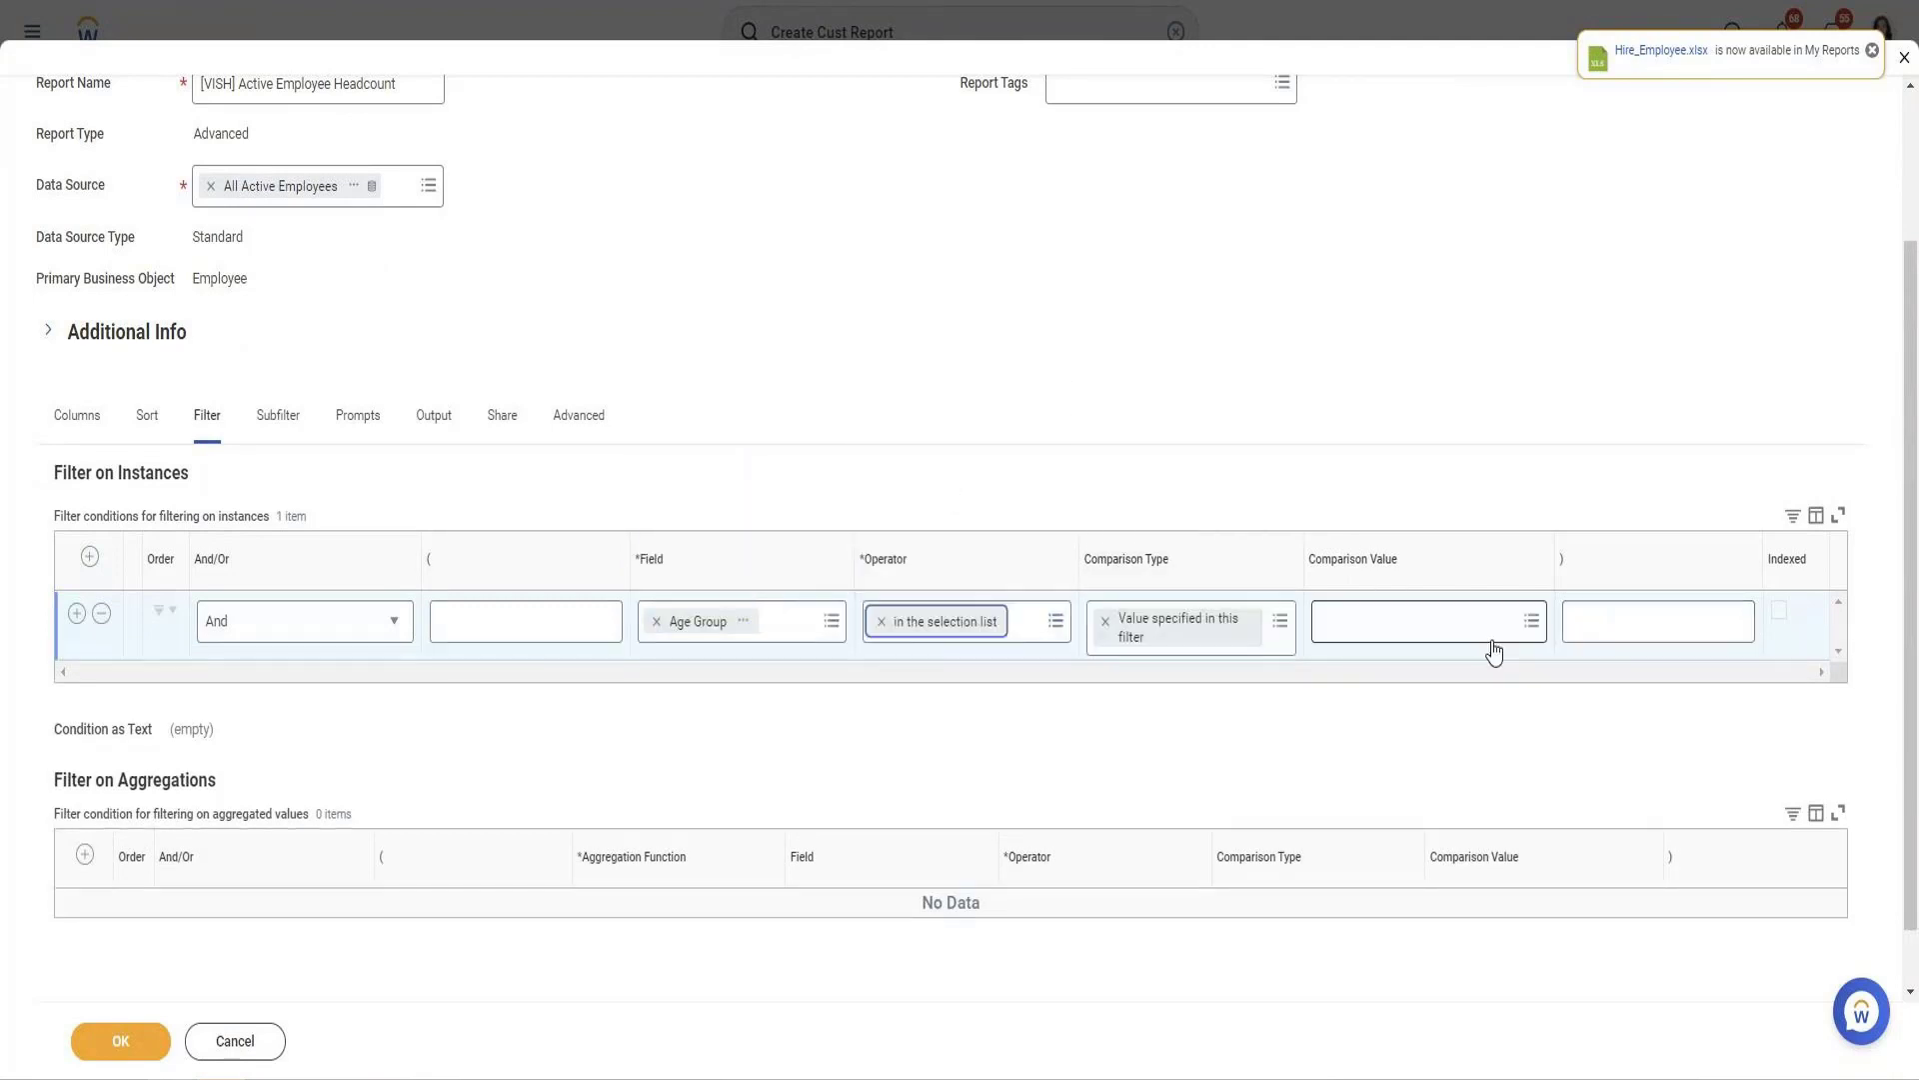
pyautogui.click(1422, 621)
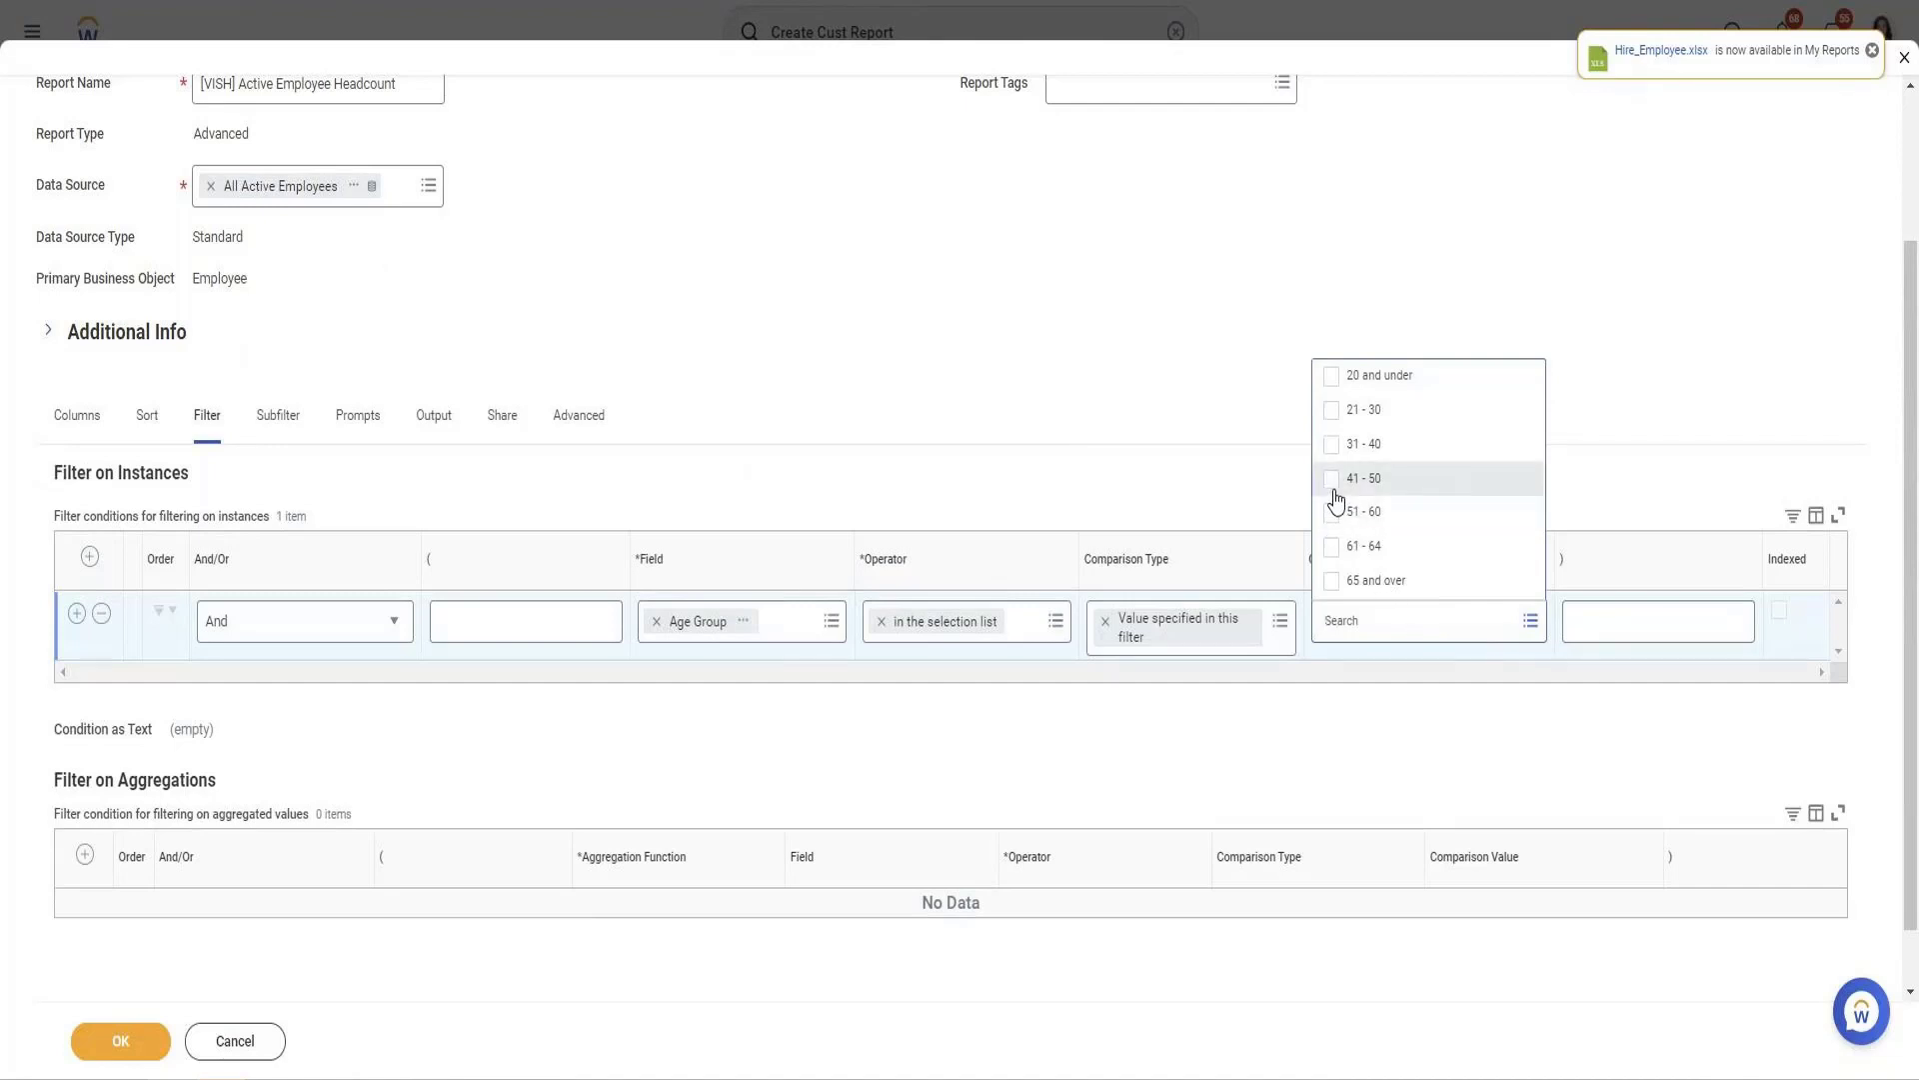
pyautogui.click(1334, 485)
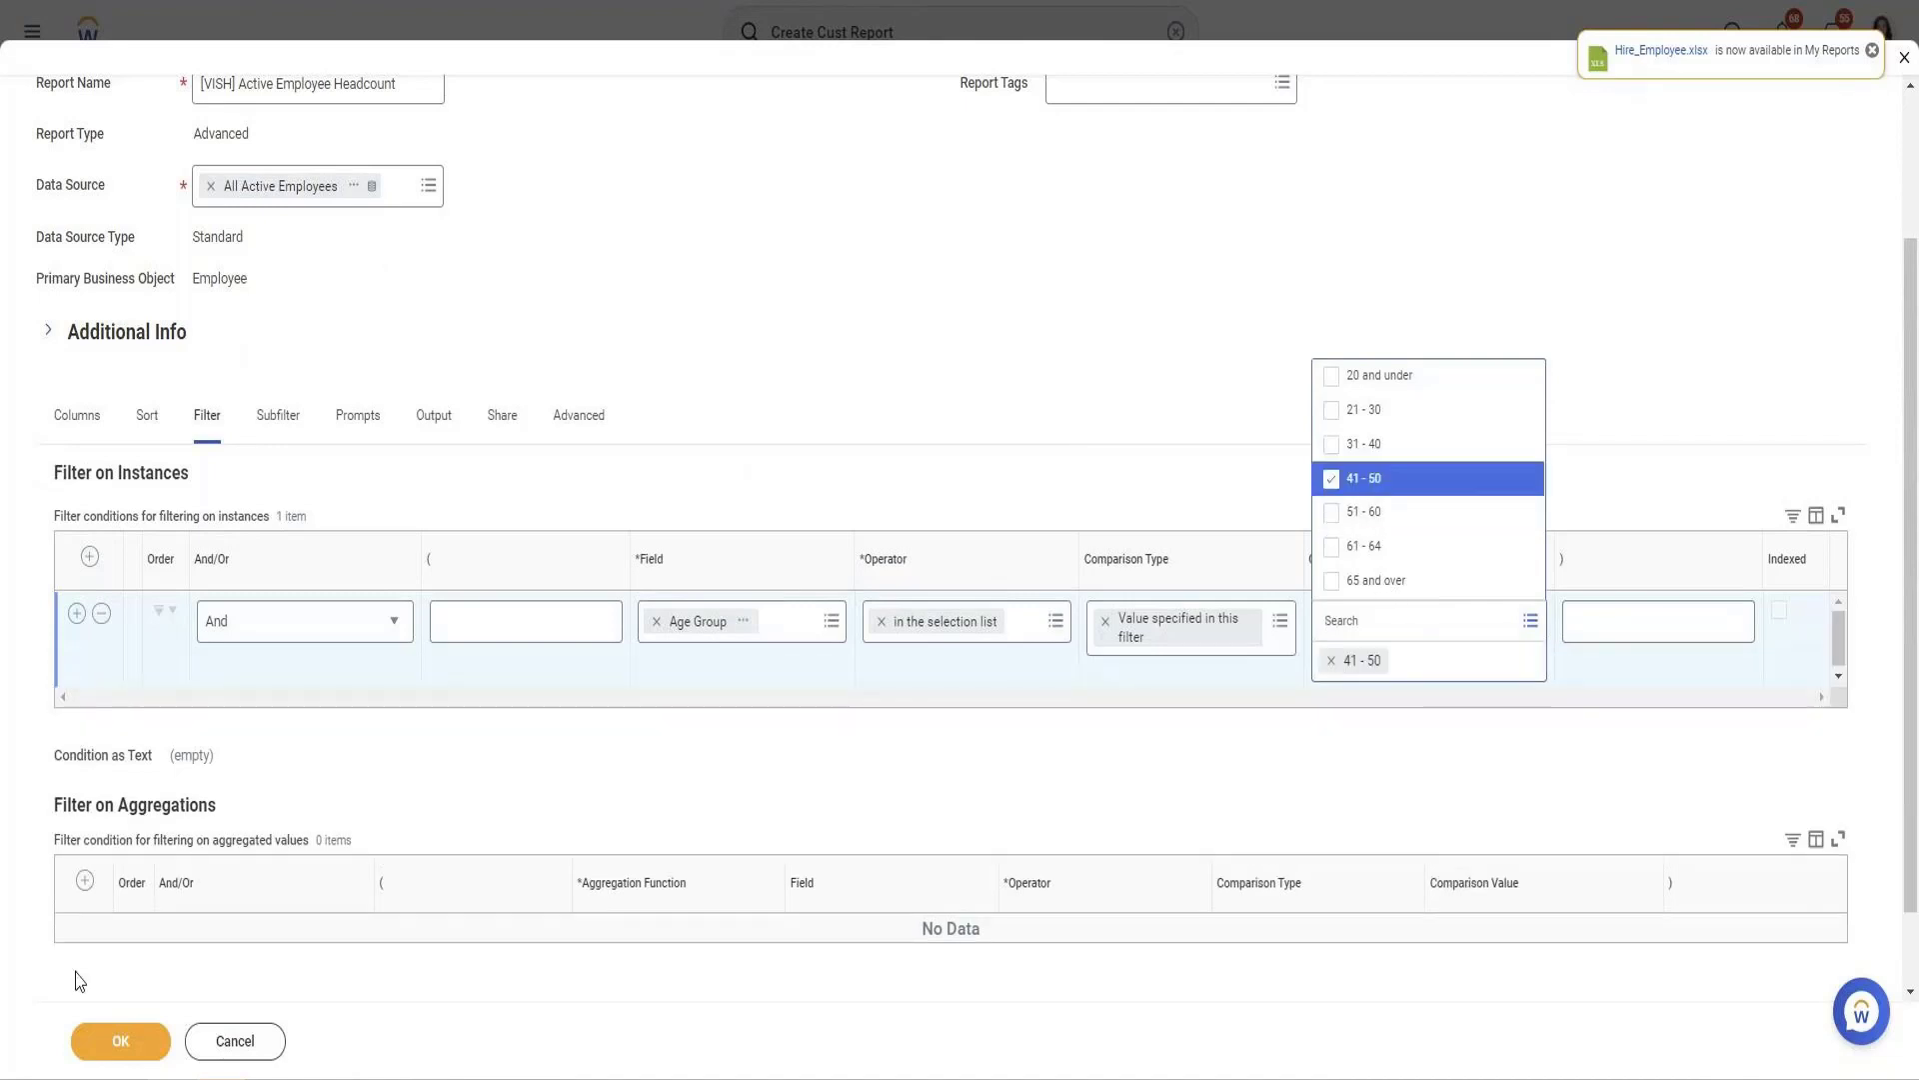
# Save the filter, run the report and check the Age Group column across the listed employees
pyautogui.click(120, 1045)
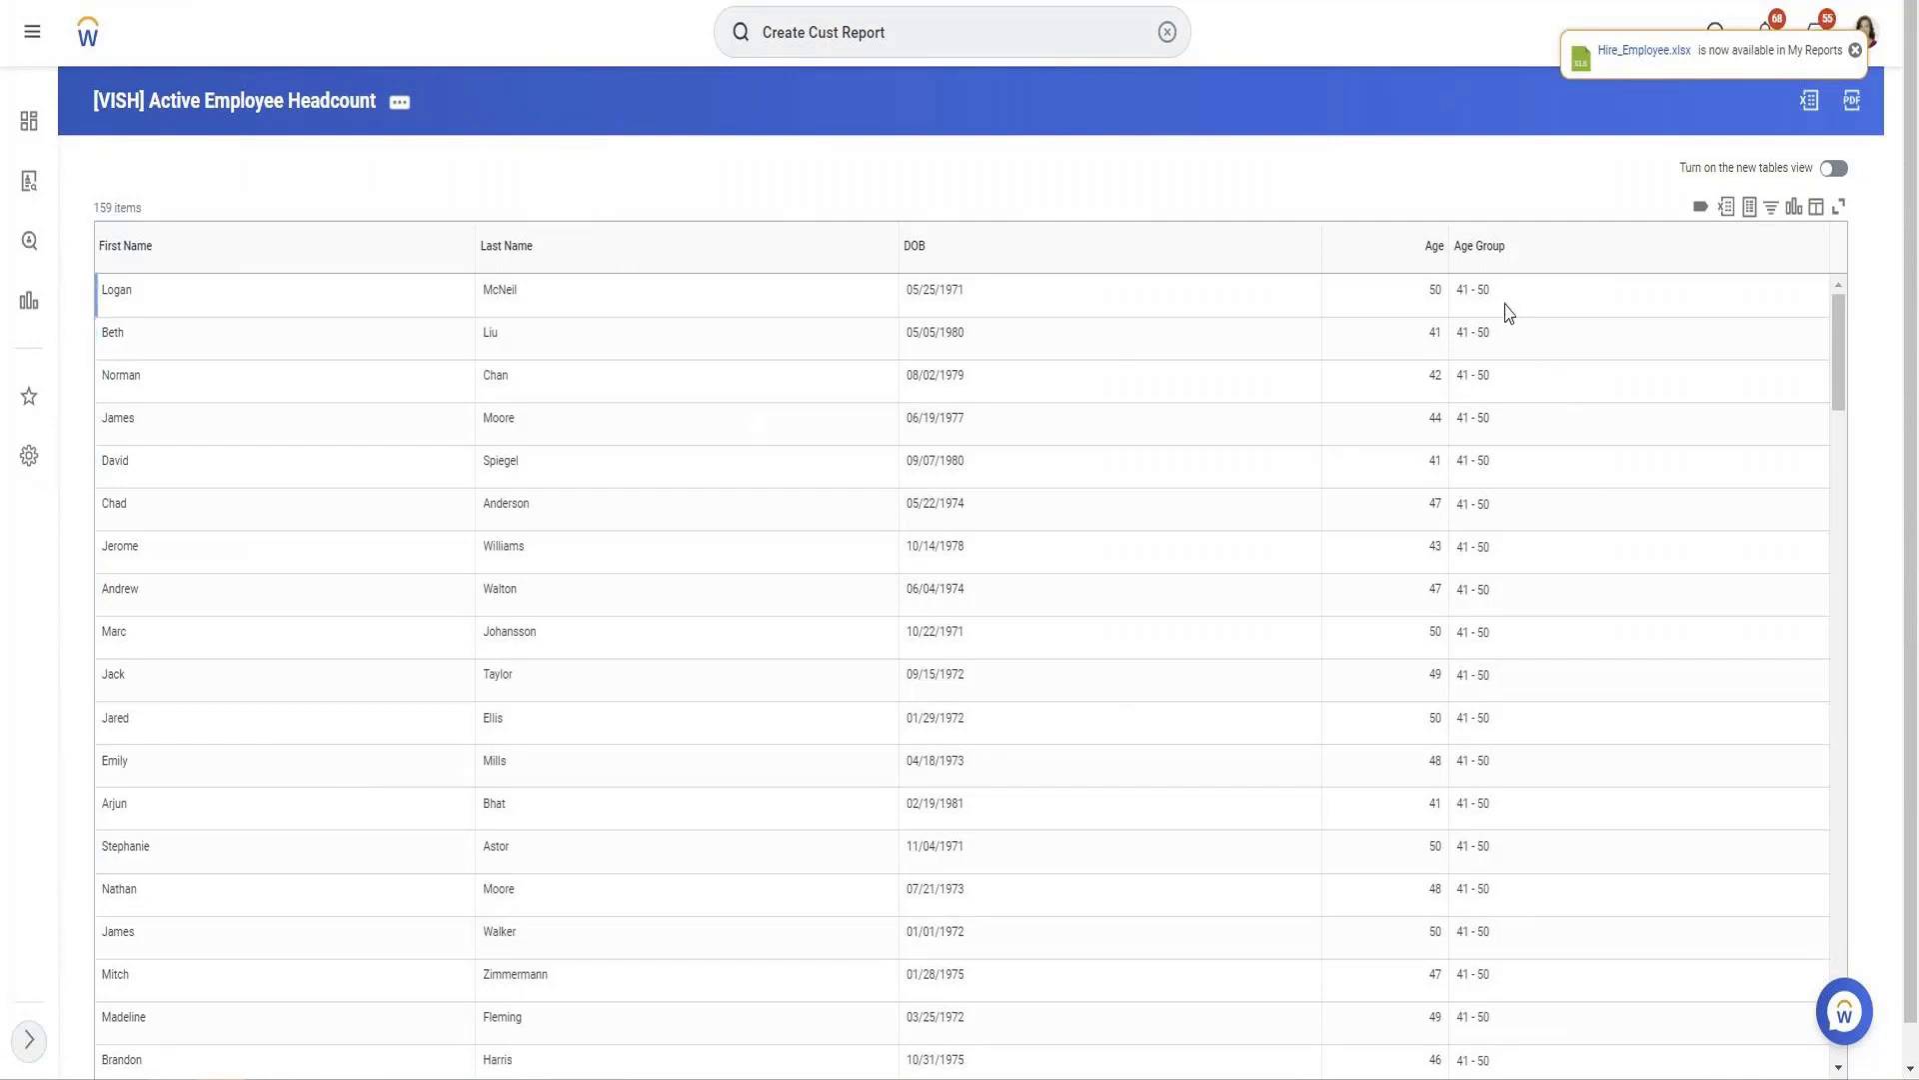
pyautogui.scroll(-10, 1489, 320)
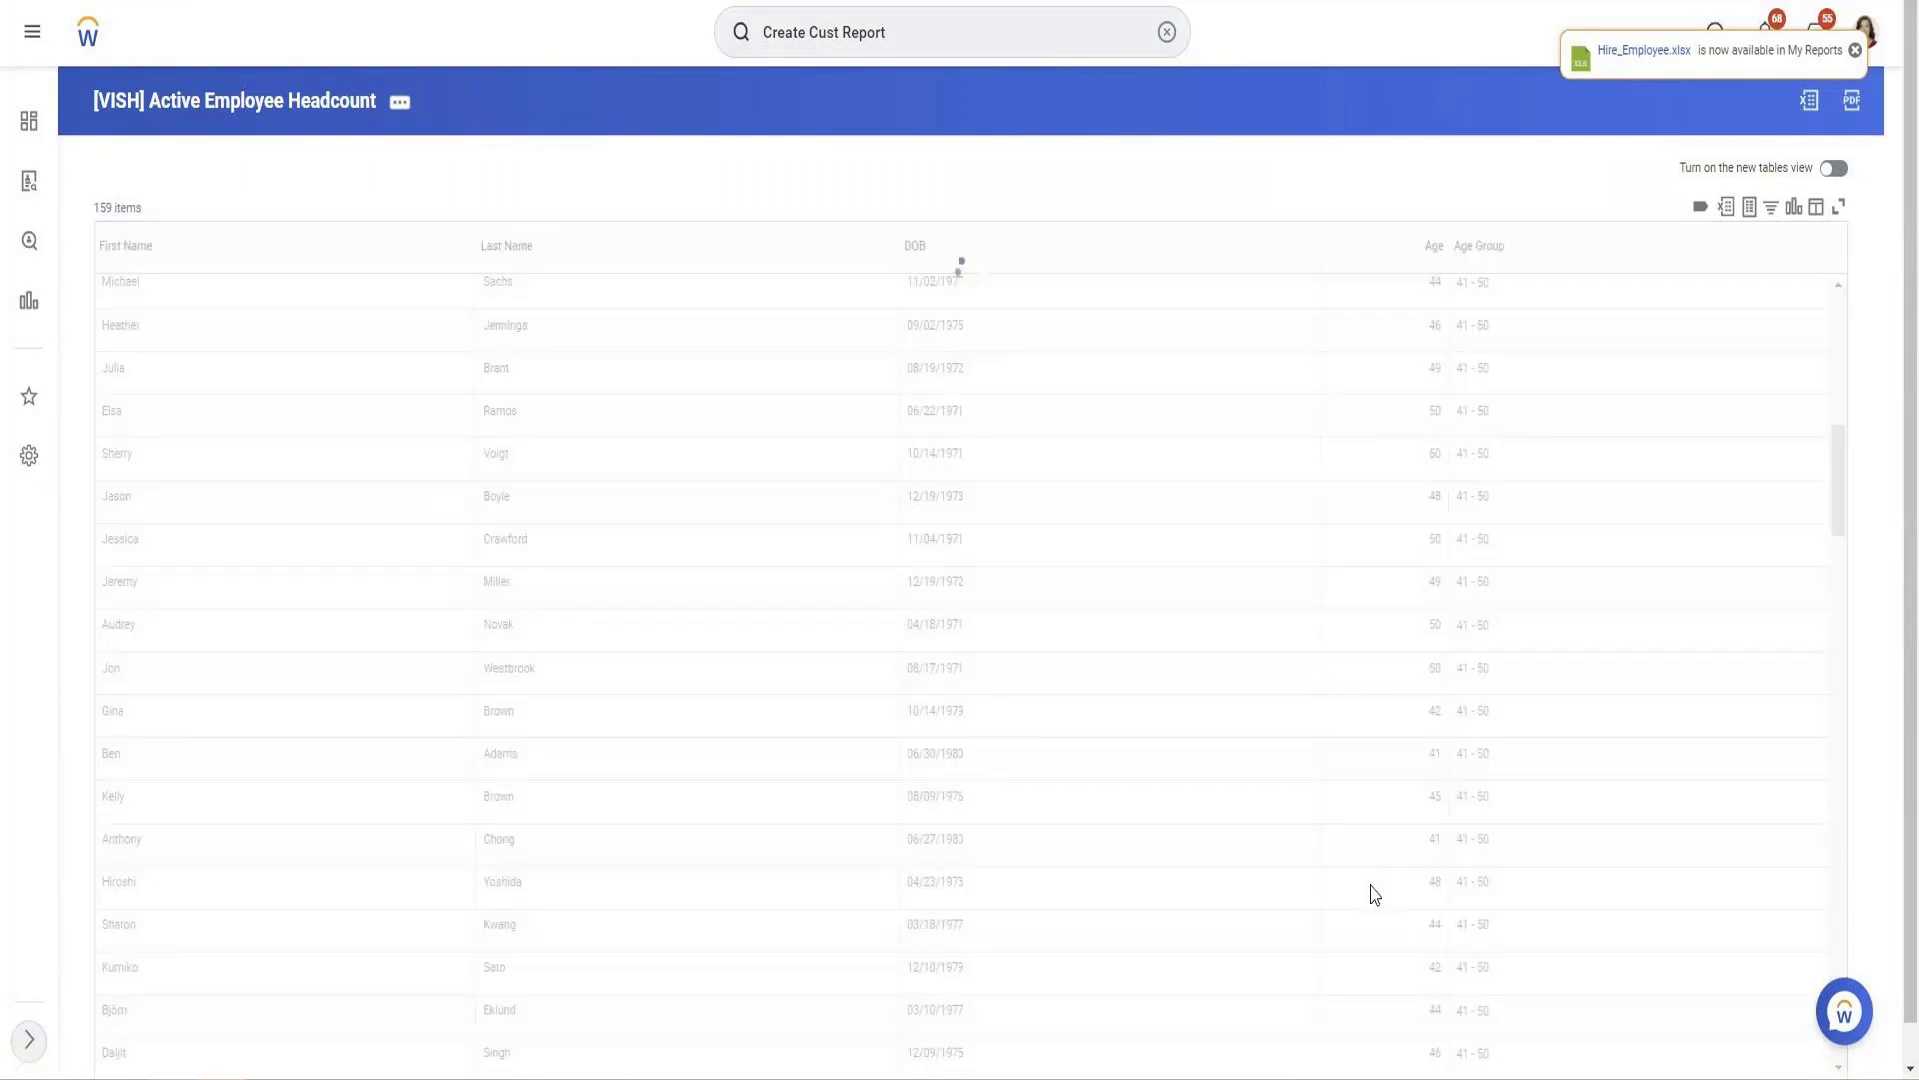
pyautogui.scroll(-10, 1369, 920)
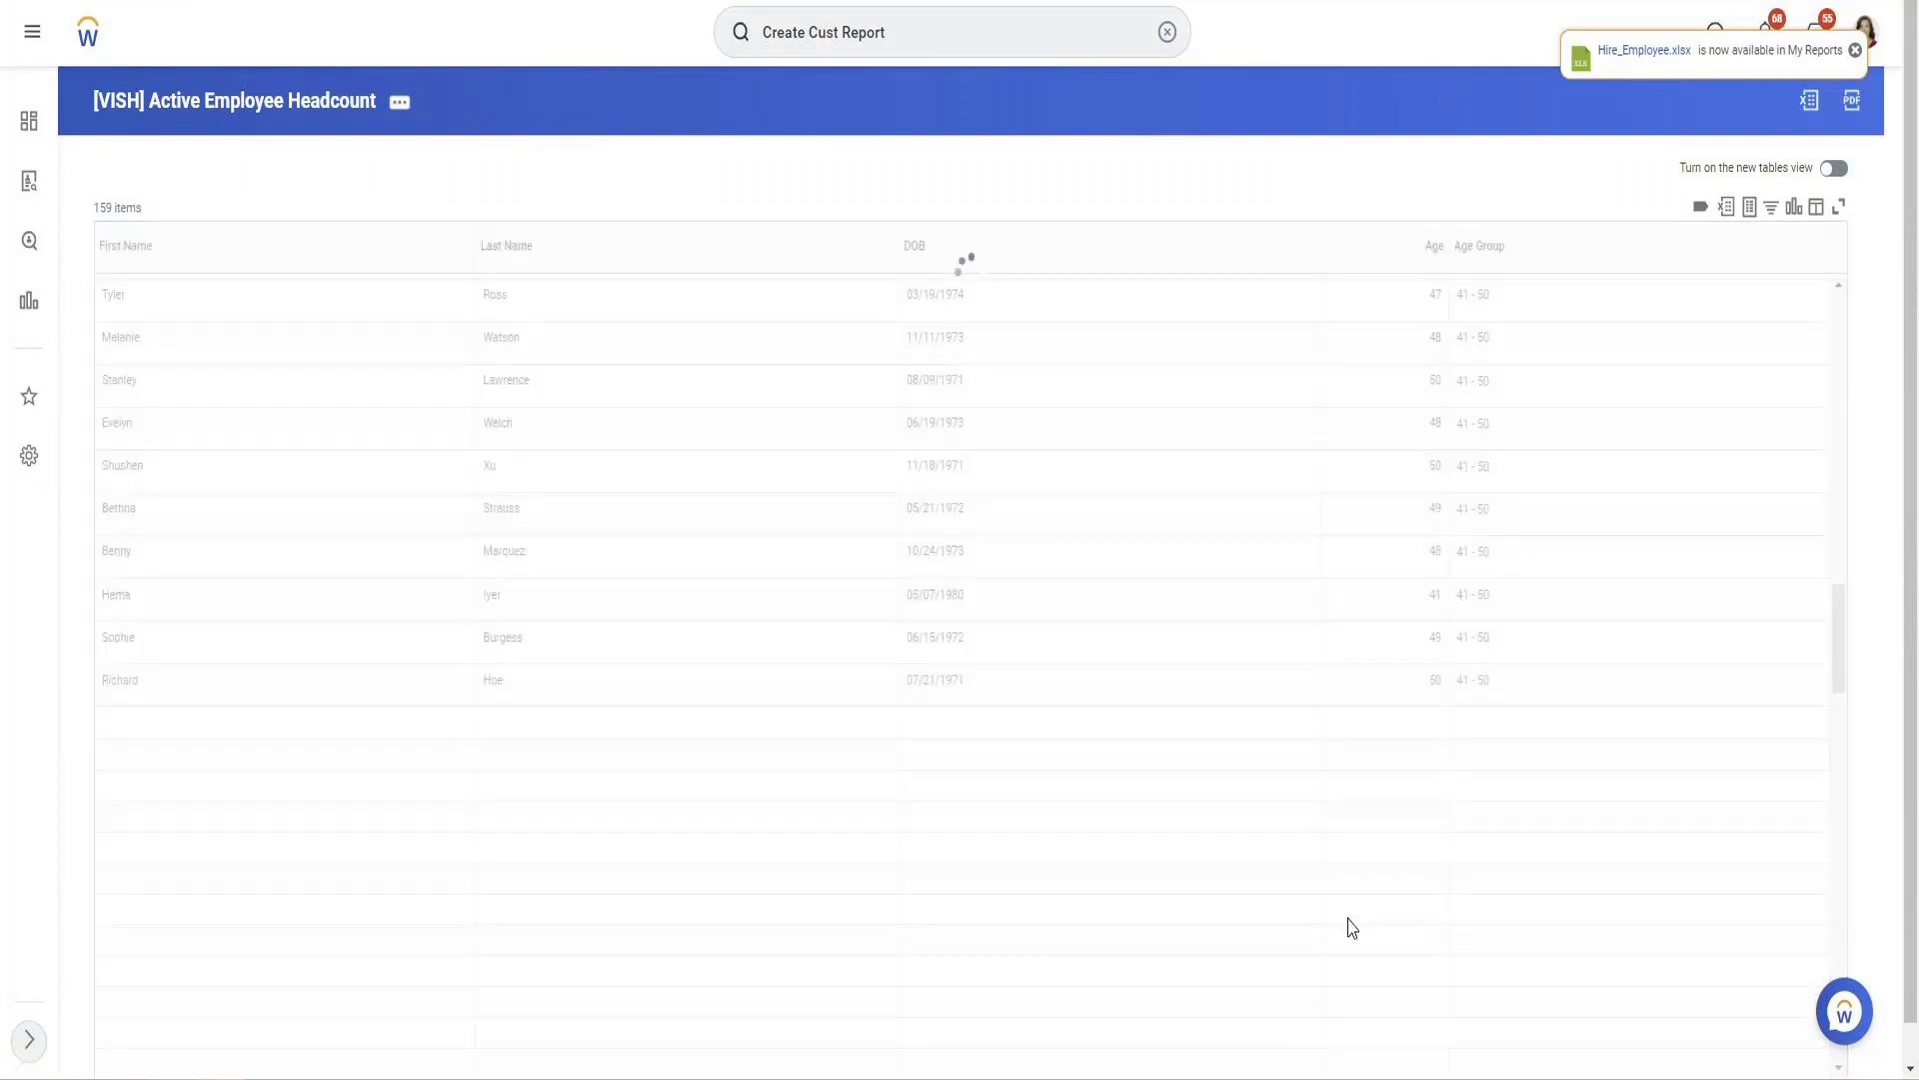
pyautogui.scroll(15, 1349, 920)
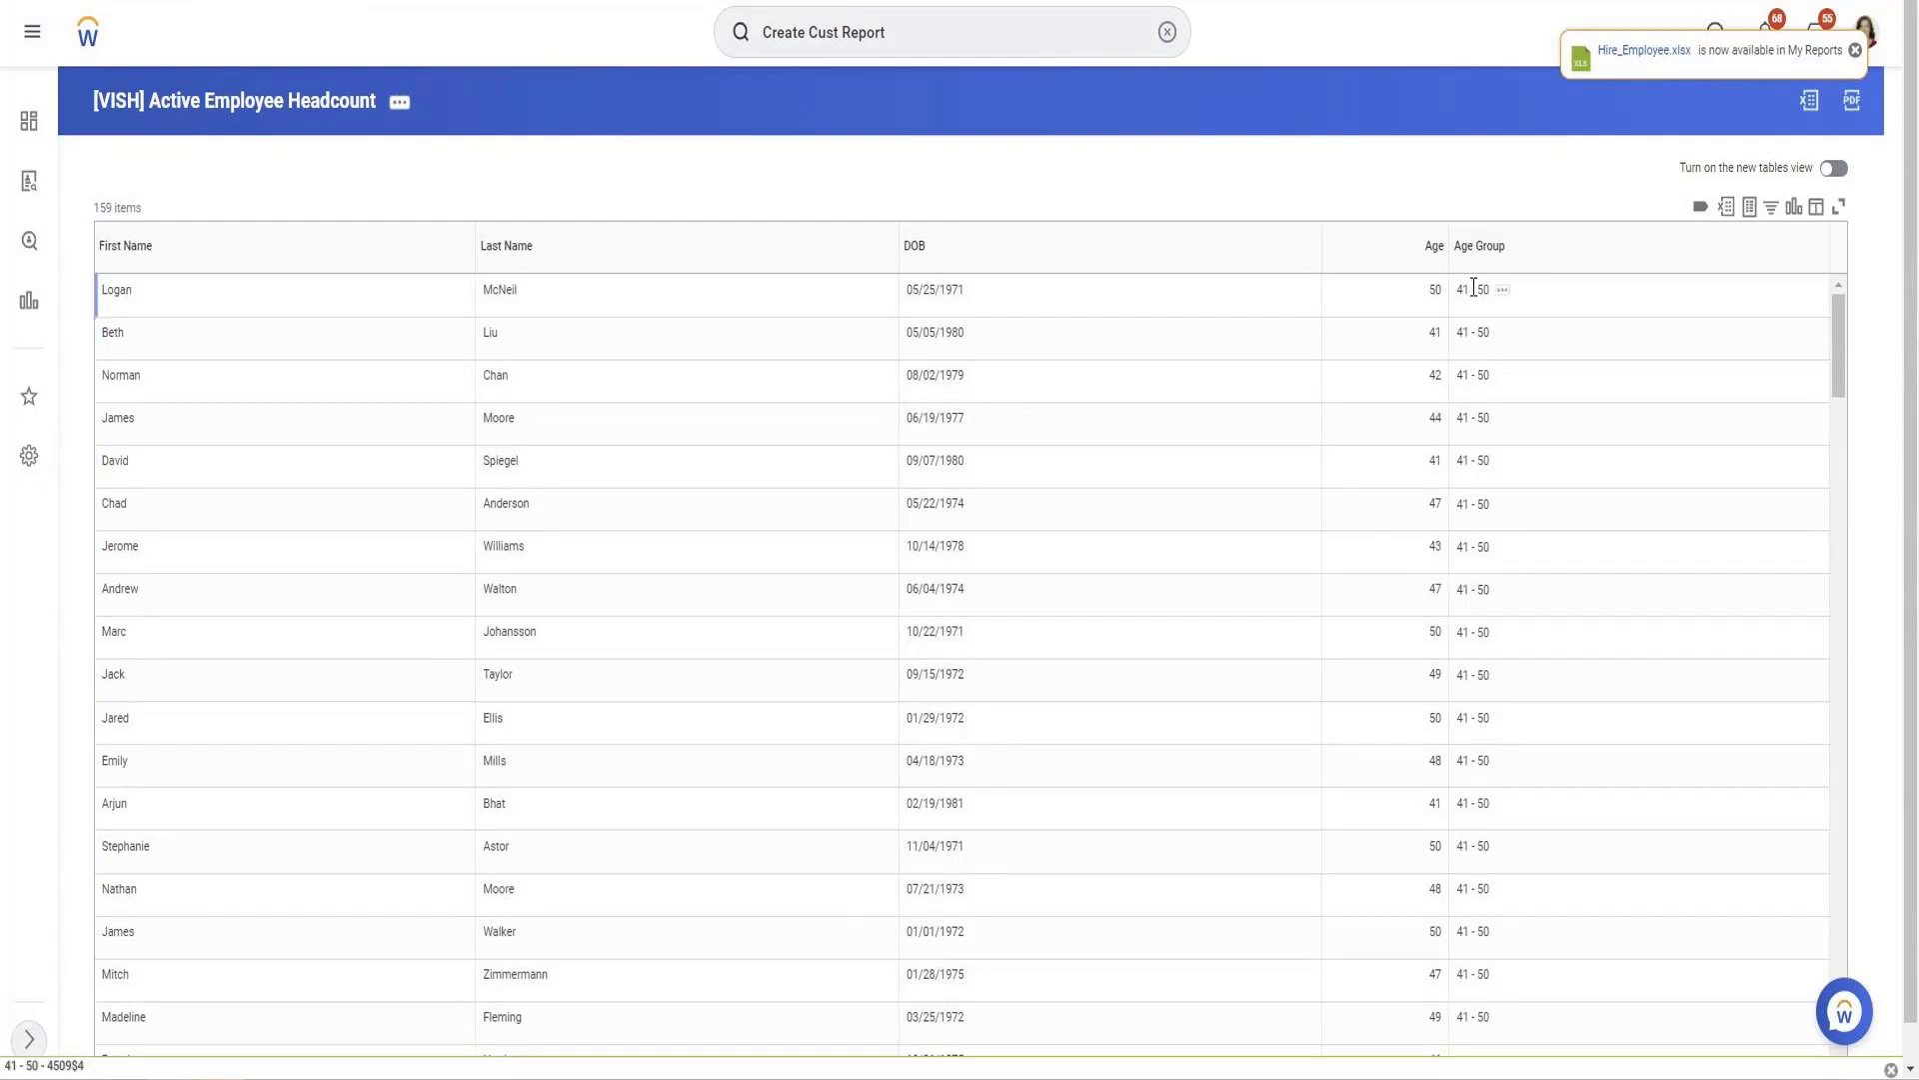
pyautogui.doubleClick(1471, 250)
pyautogui.click(1466, 252)
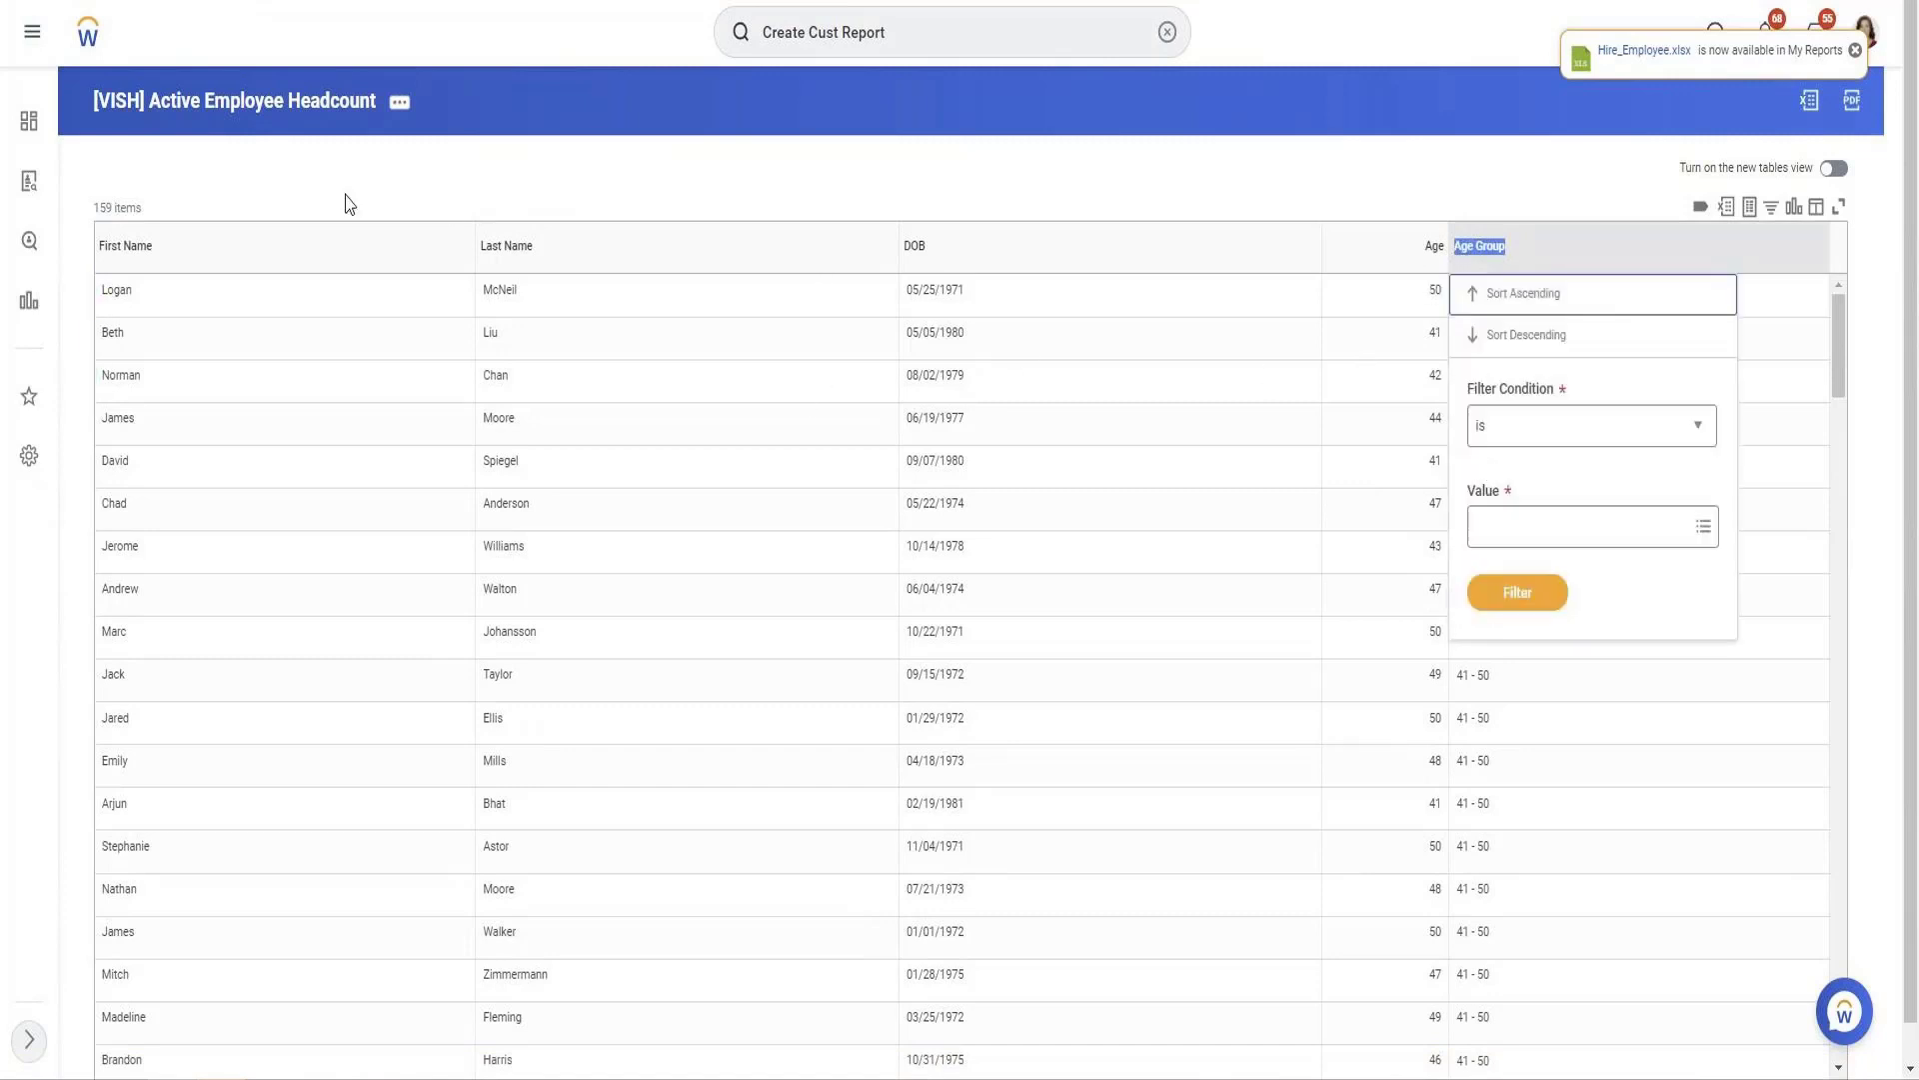
# Reopen the report for editing and remove the Age Group condition from the instance filter
pyautogui.click(399, 112)
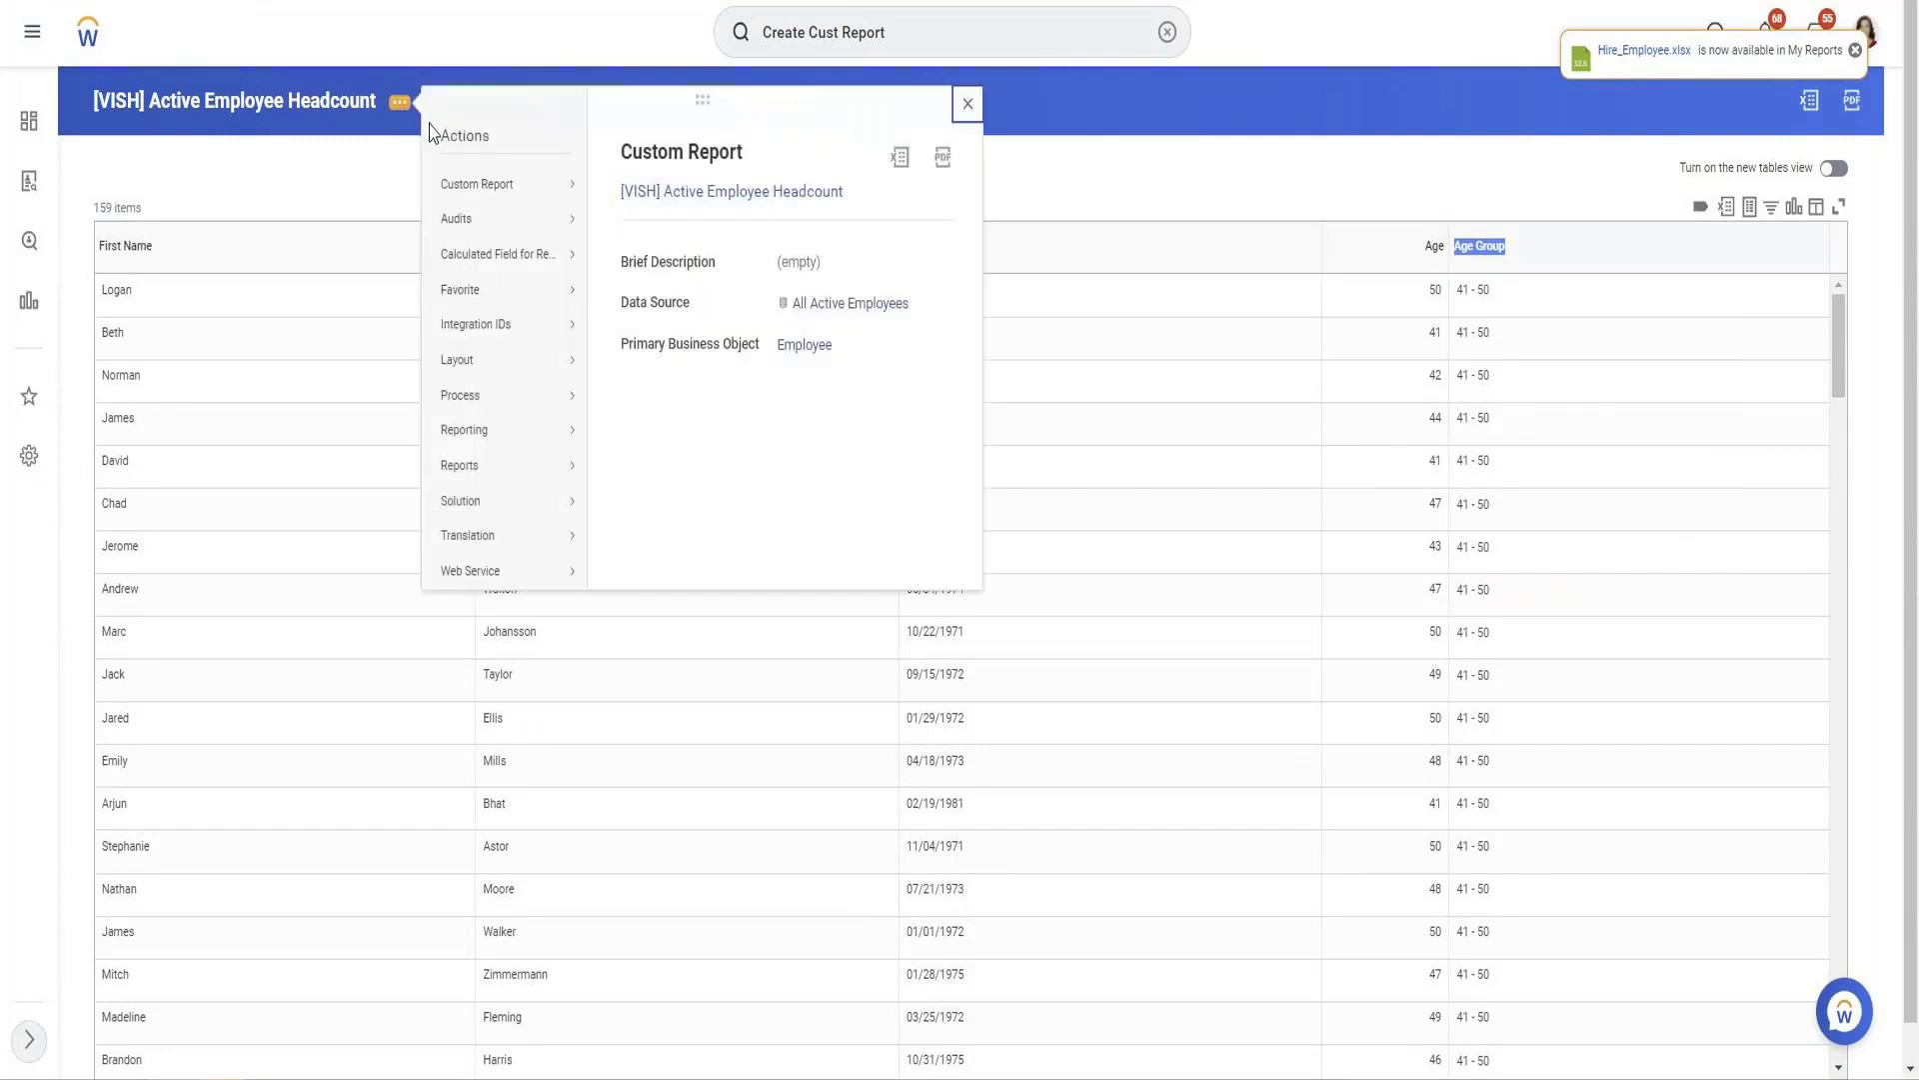
pyautogui.moveTo(501, 182)
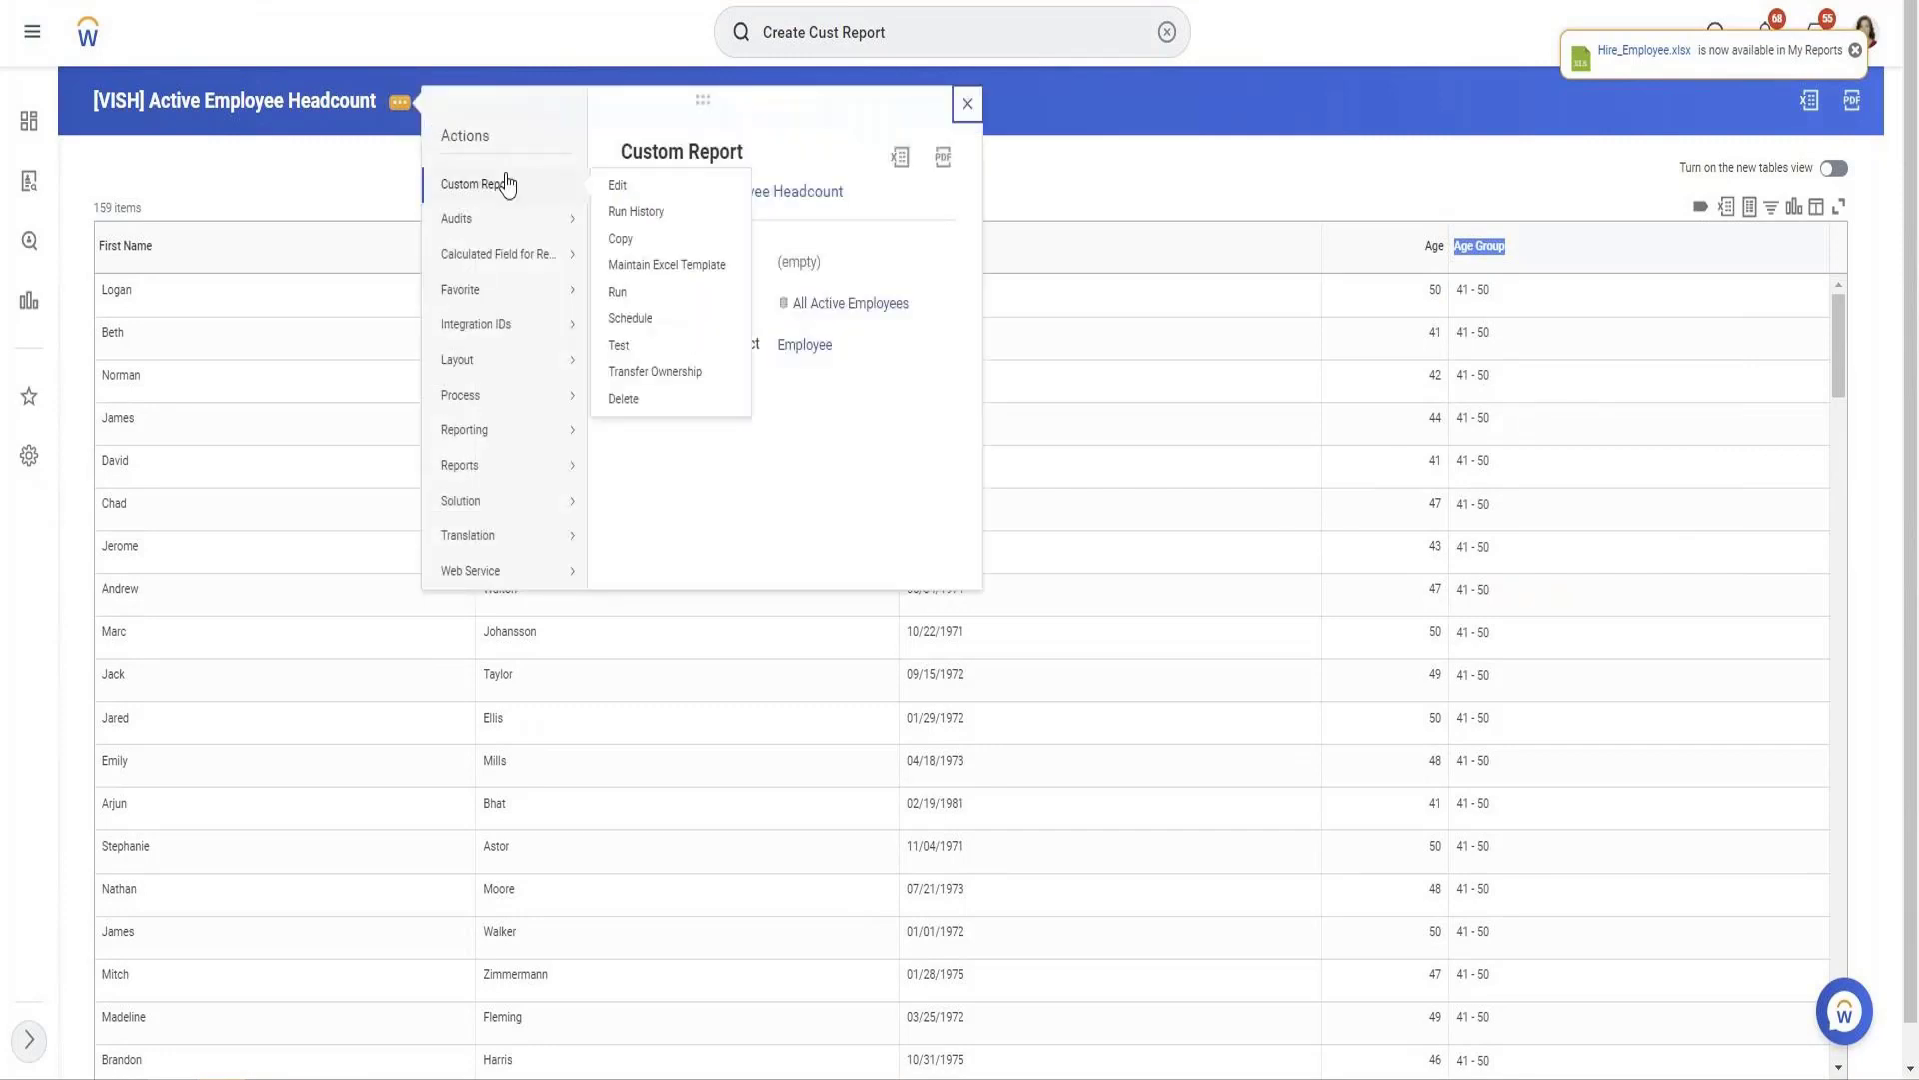
pyautogui.click(641, 187)
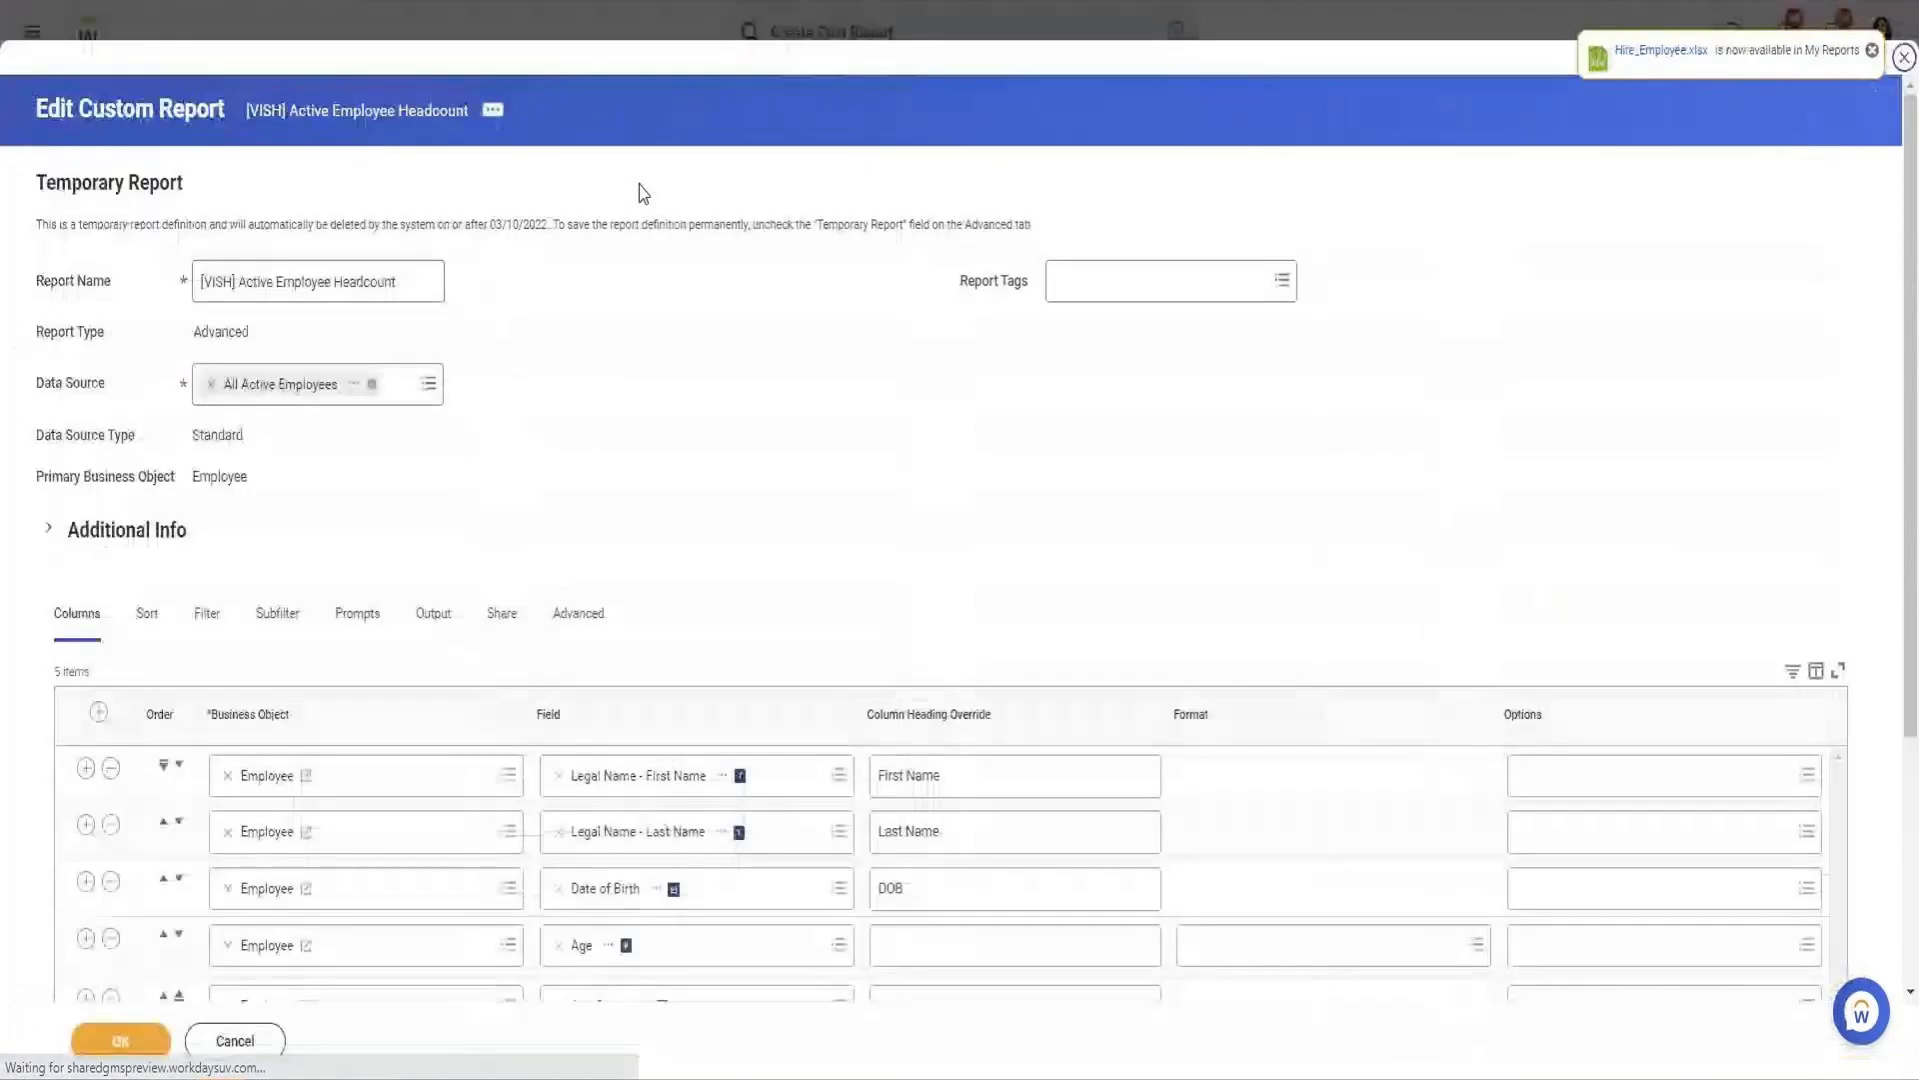
pyautogui.click(222, 627)
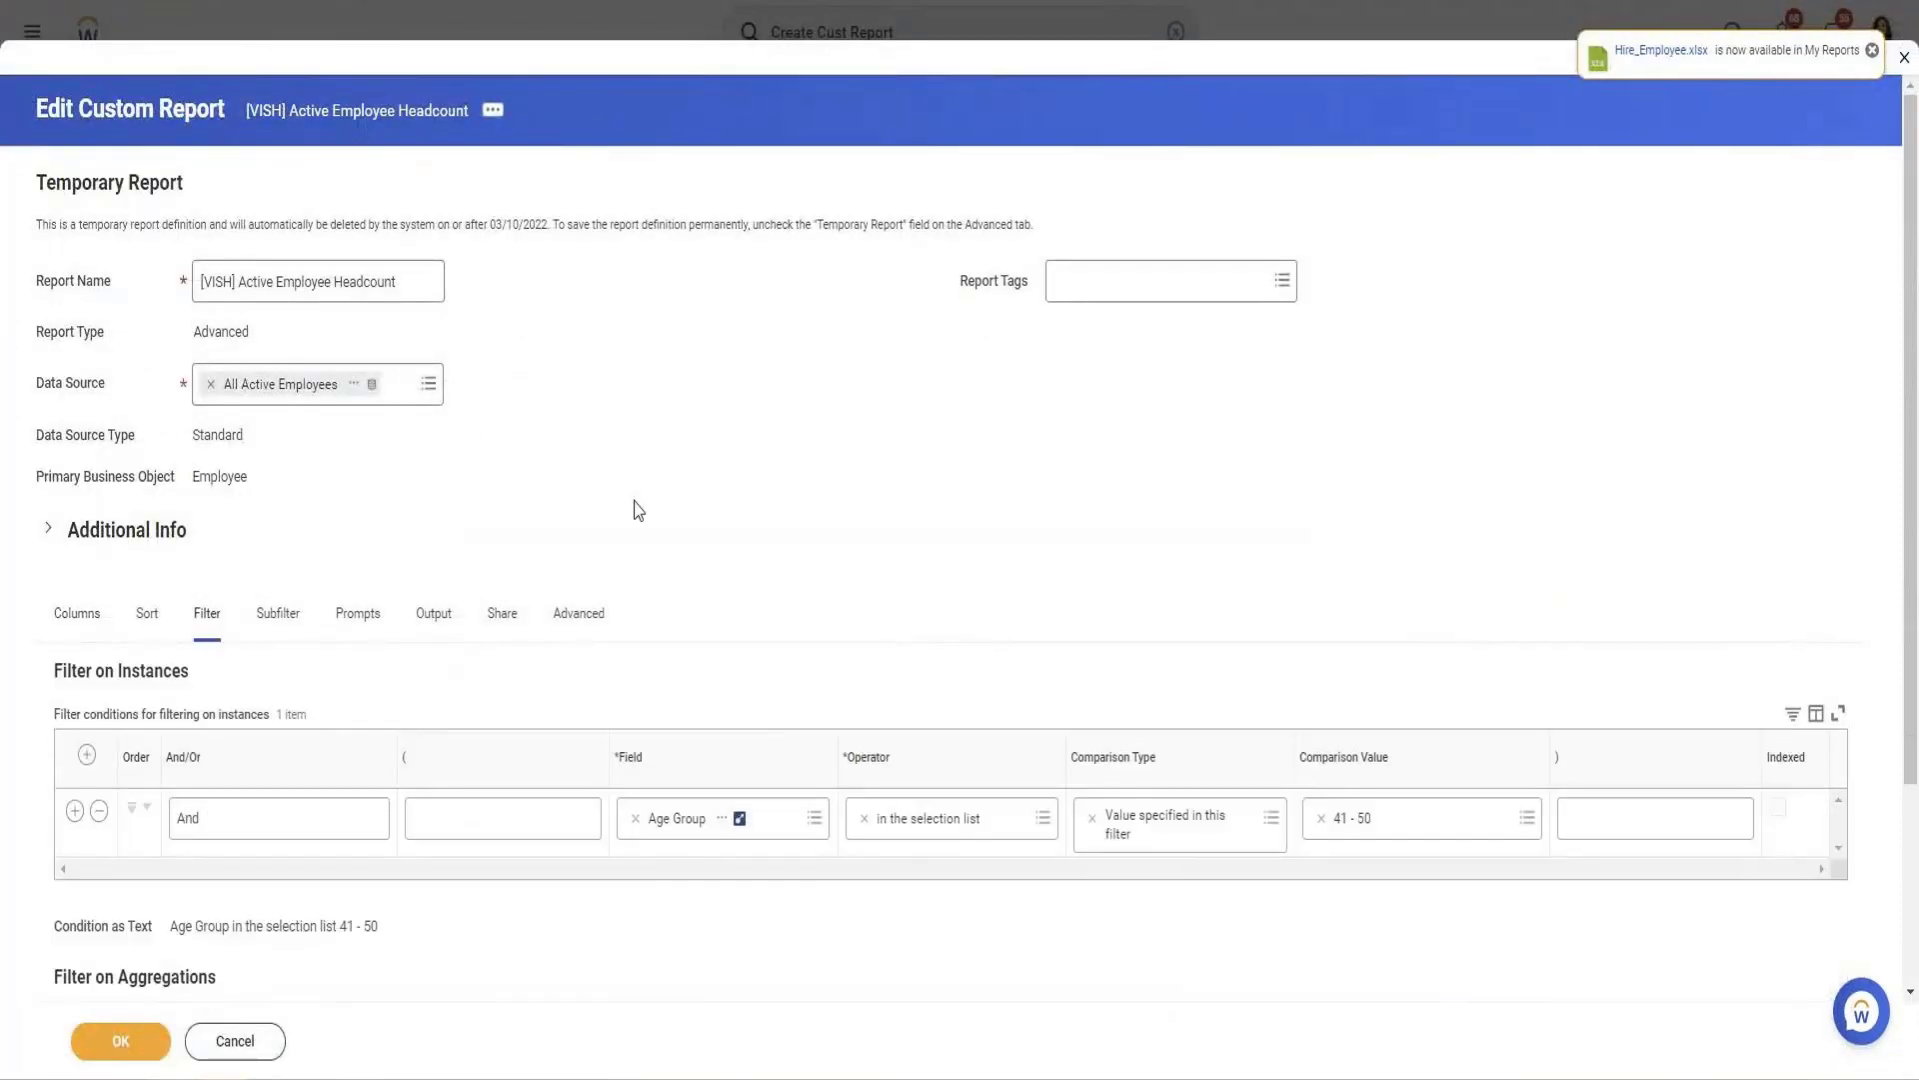
pyautogui.scroll(-3, 637, 510)
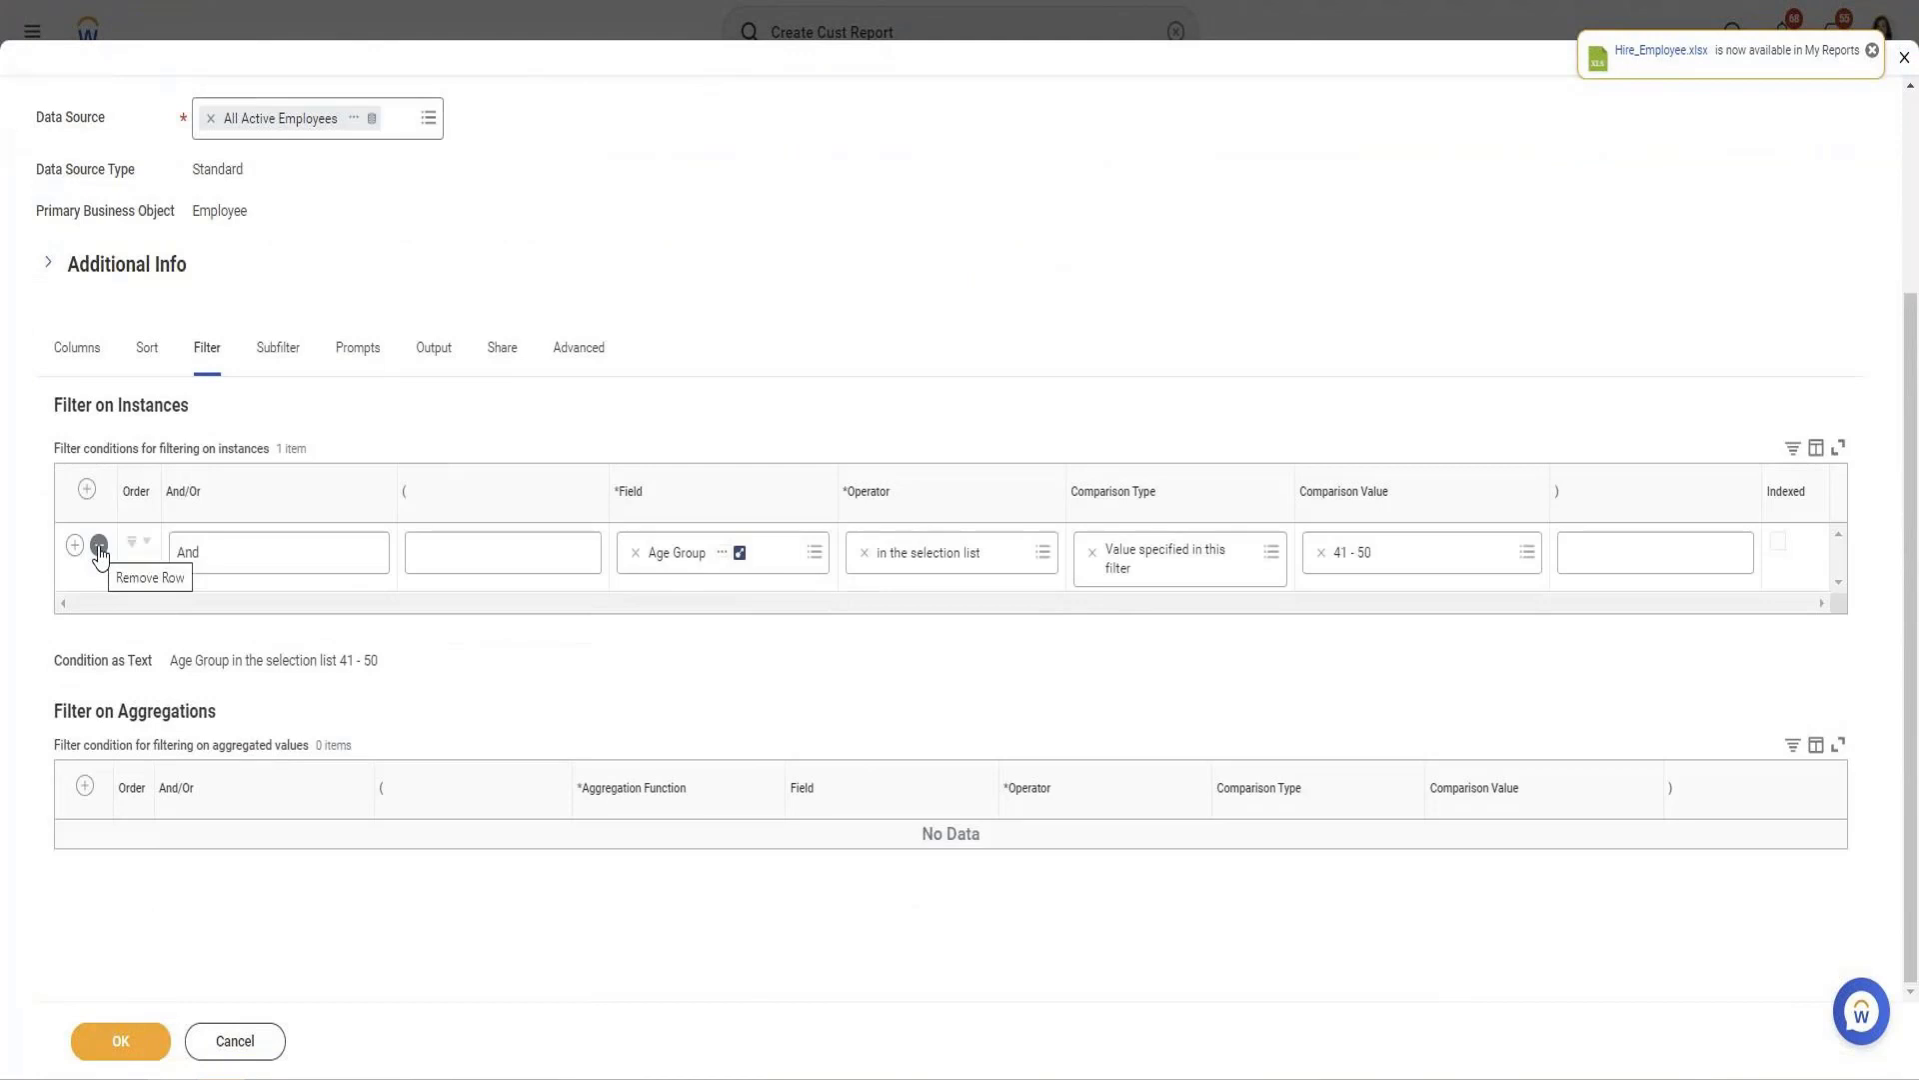
pyautogui.click(99, 552)
# Add a new instance filter condition on the Age field
pyautogui.click(87, 551)
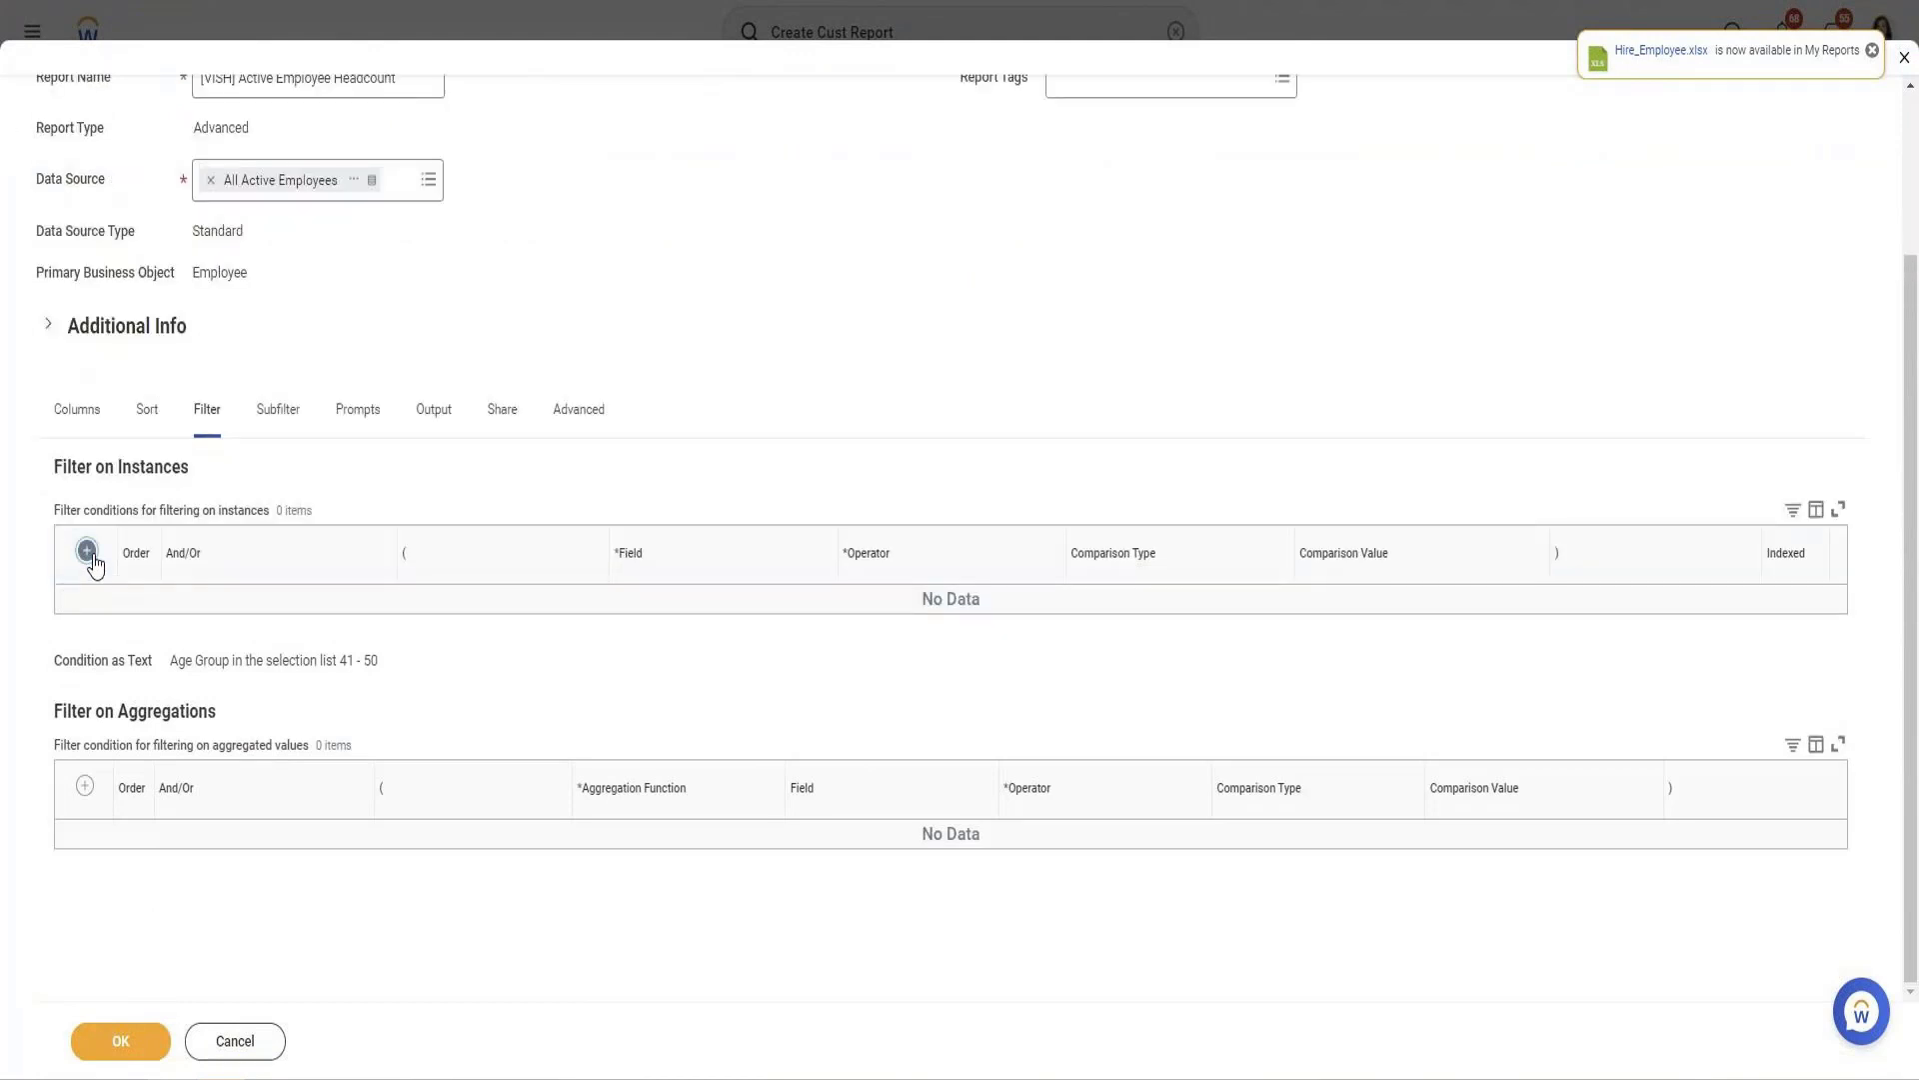
pyautogui.click(636, 609)
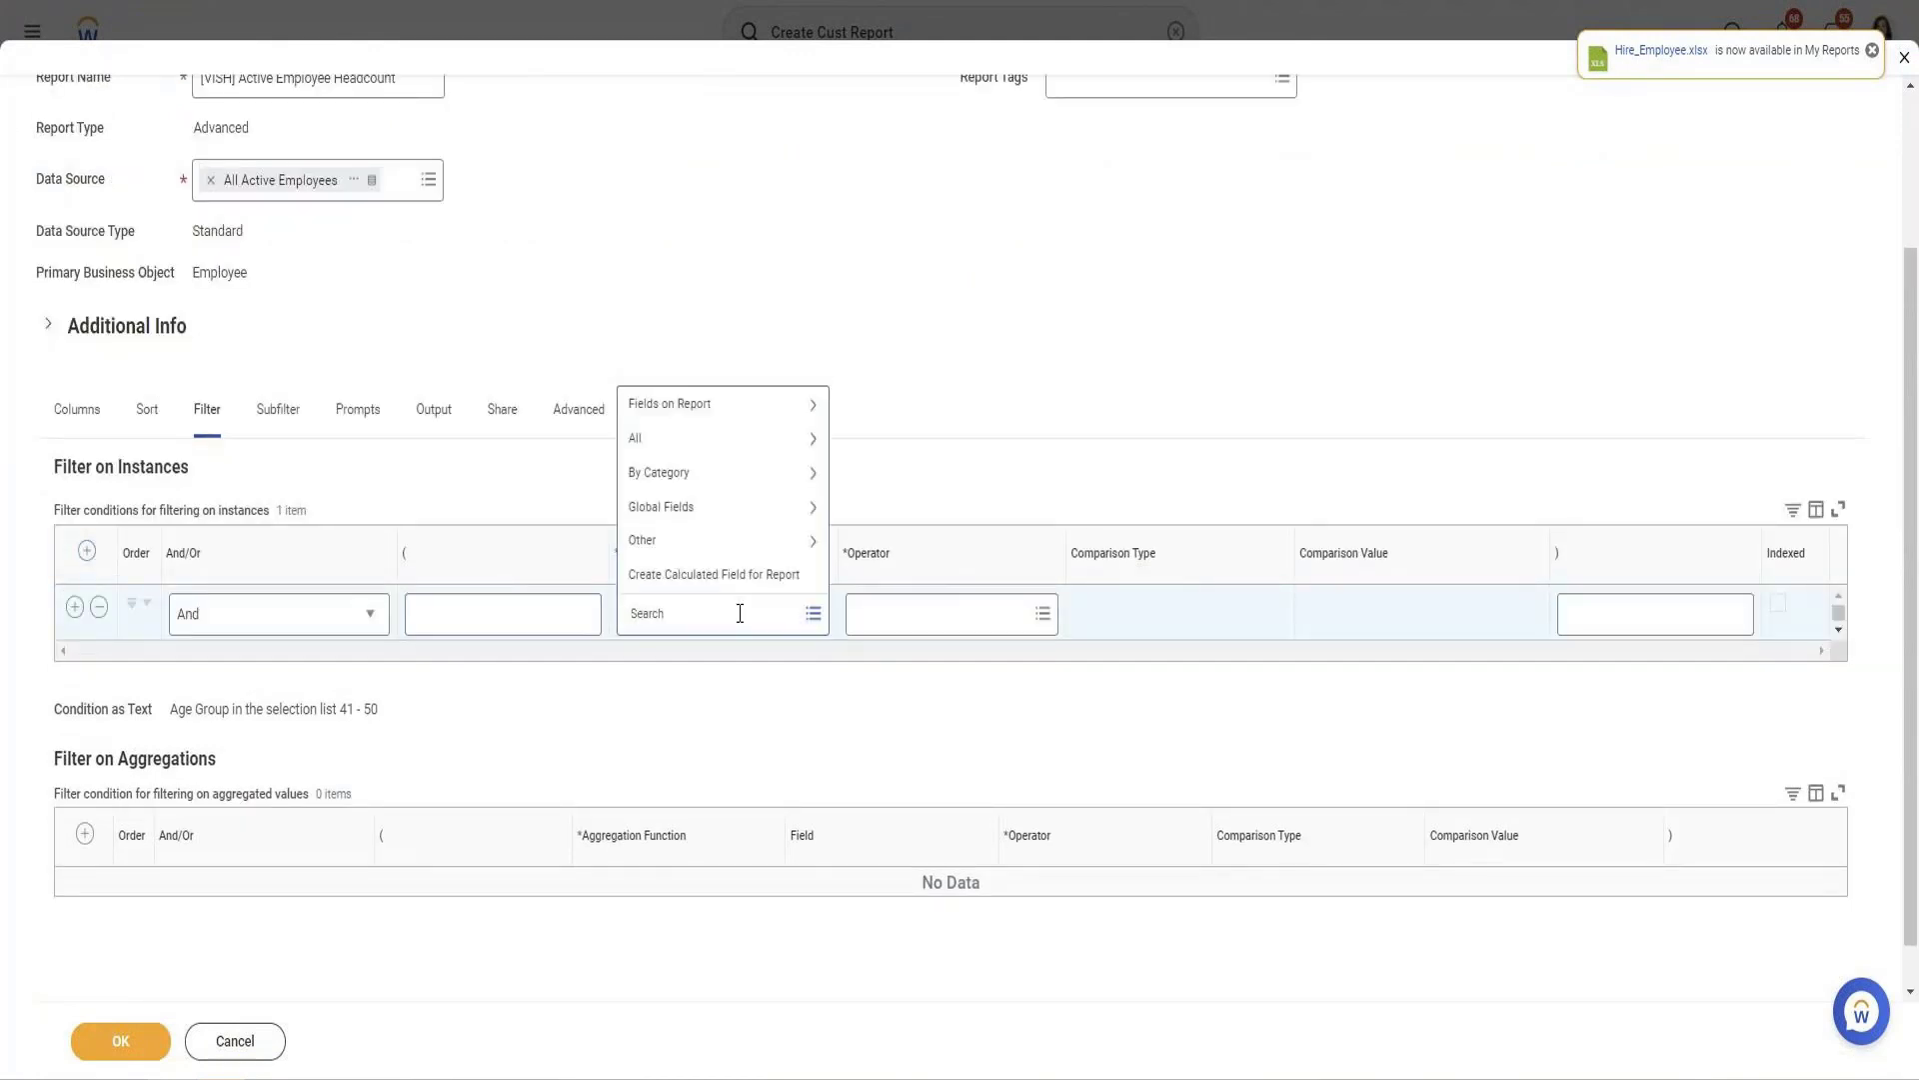
pyautogui.write('age')
pyautogui.press('Return')
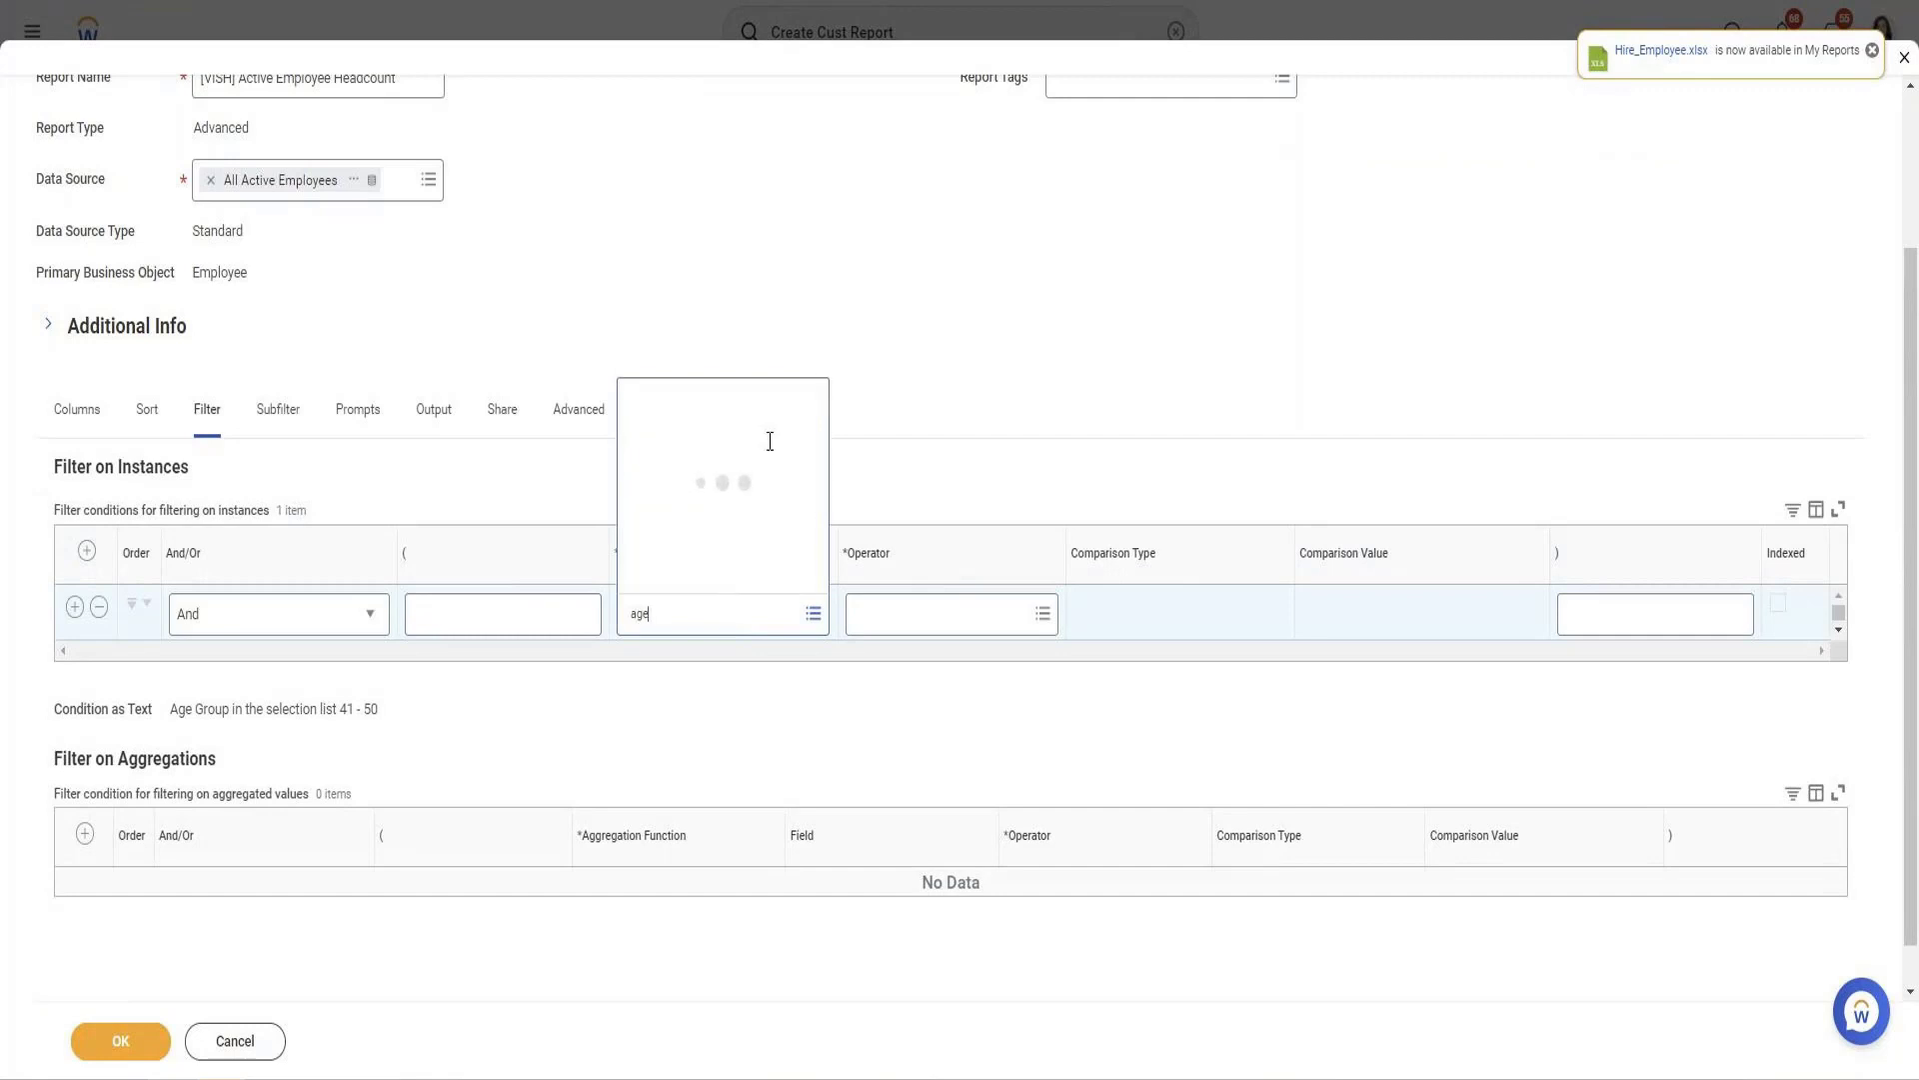
pyautogui.click(678, 190)
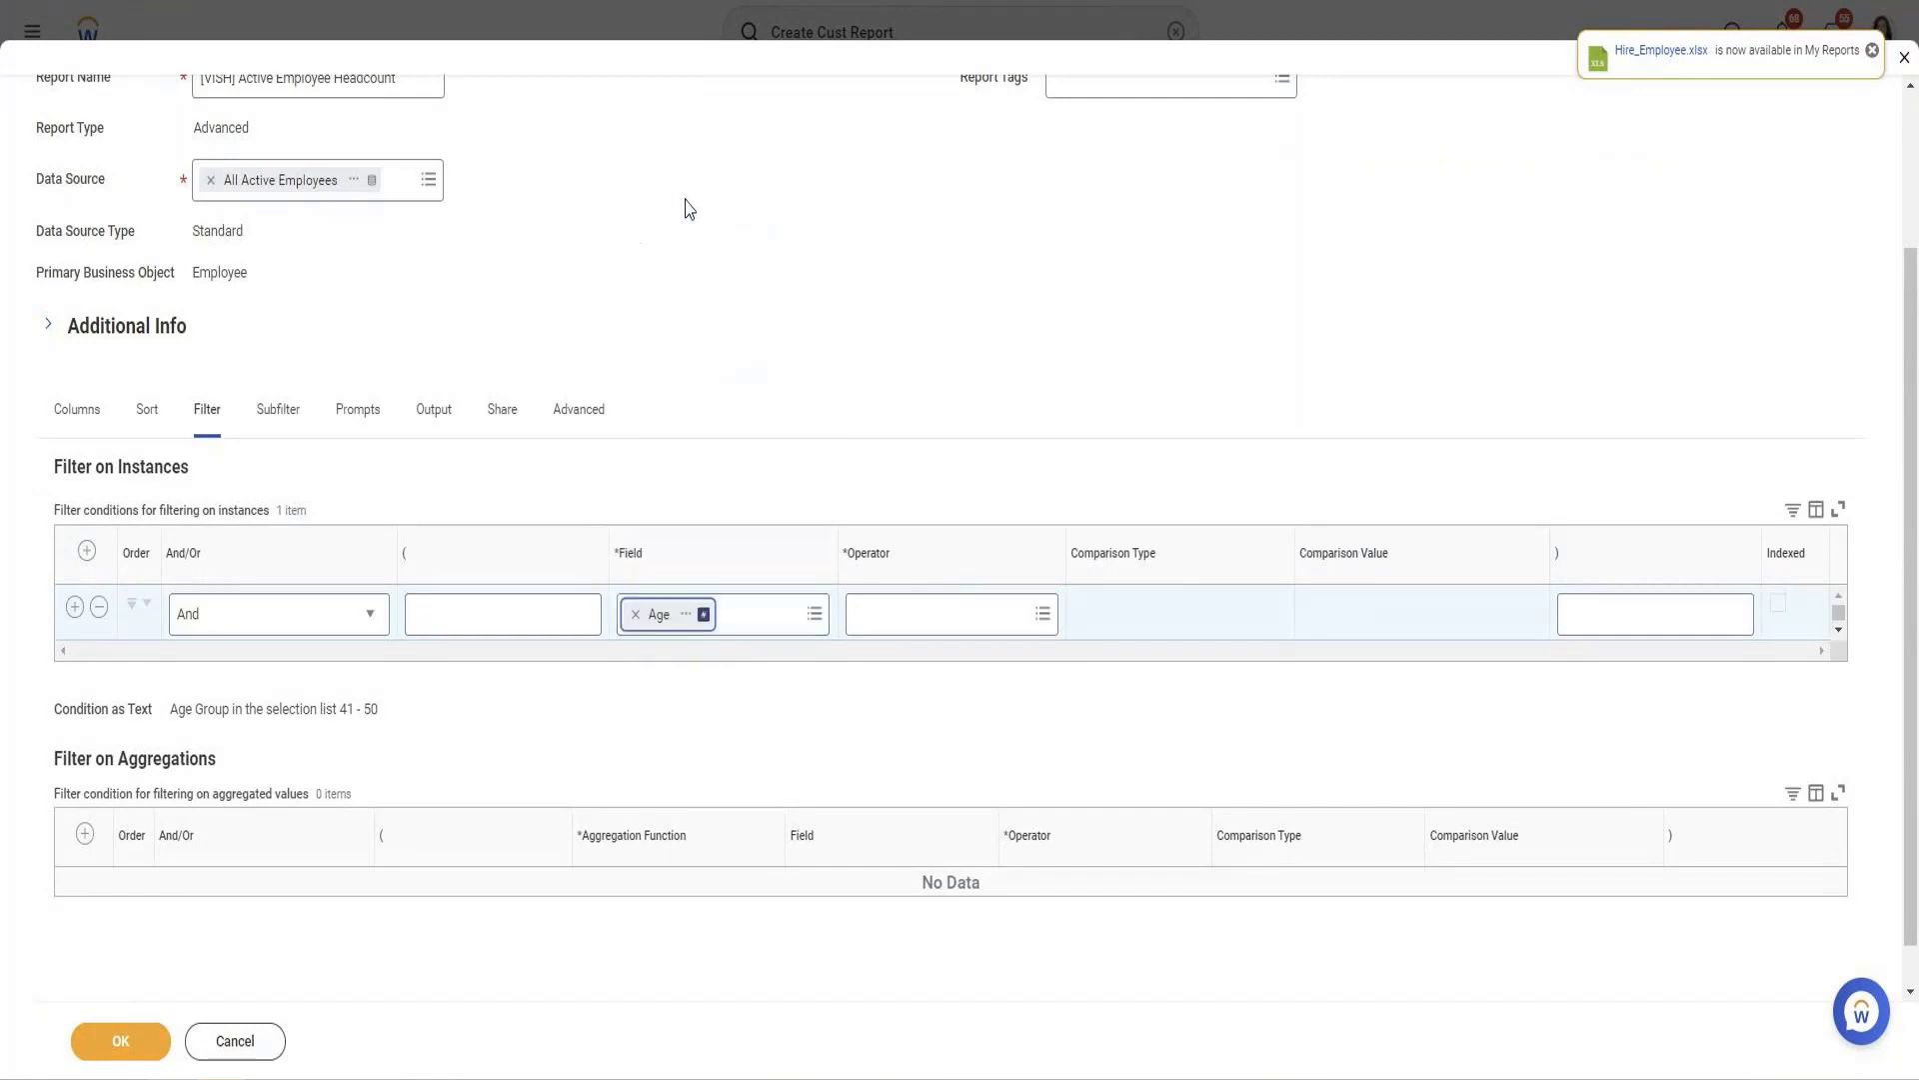
# Set the Age condition's operator to "greater than or equal to" with a comparison value of 35
pyautogui.click(969, 618)
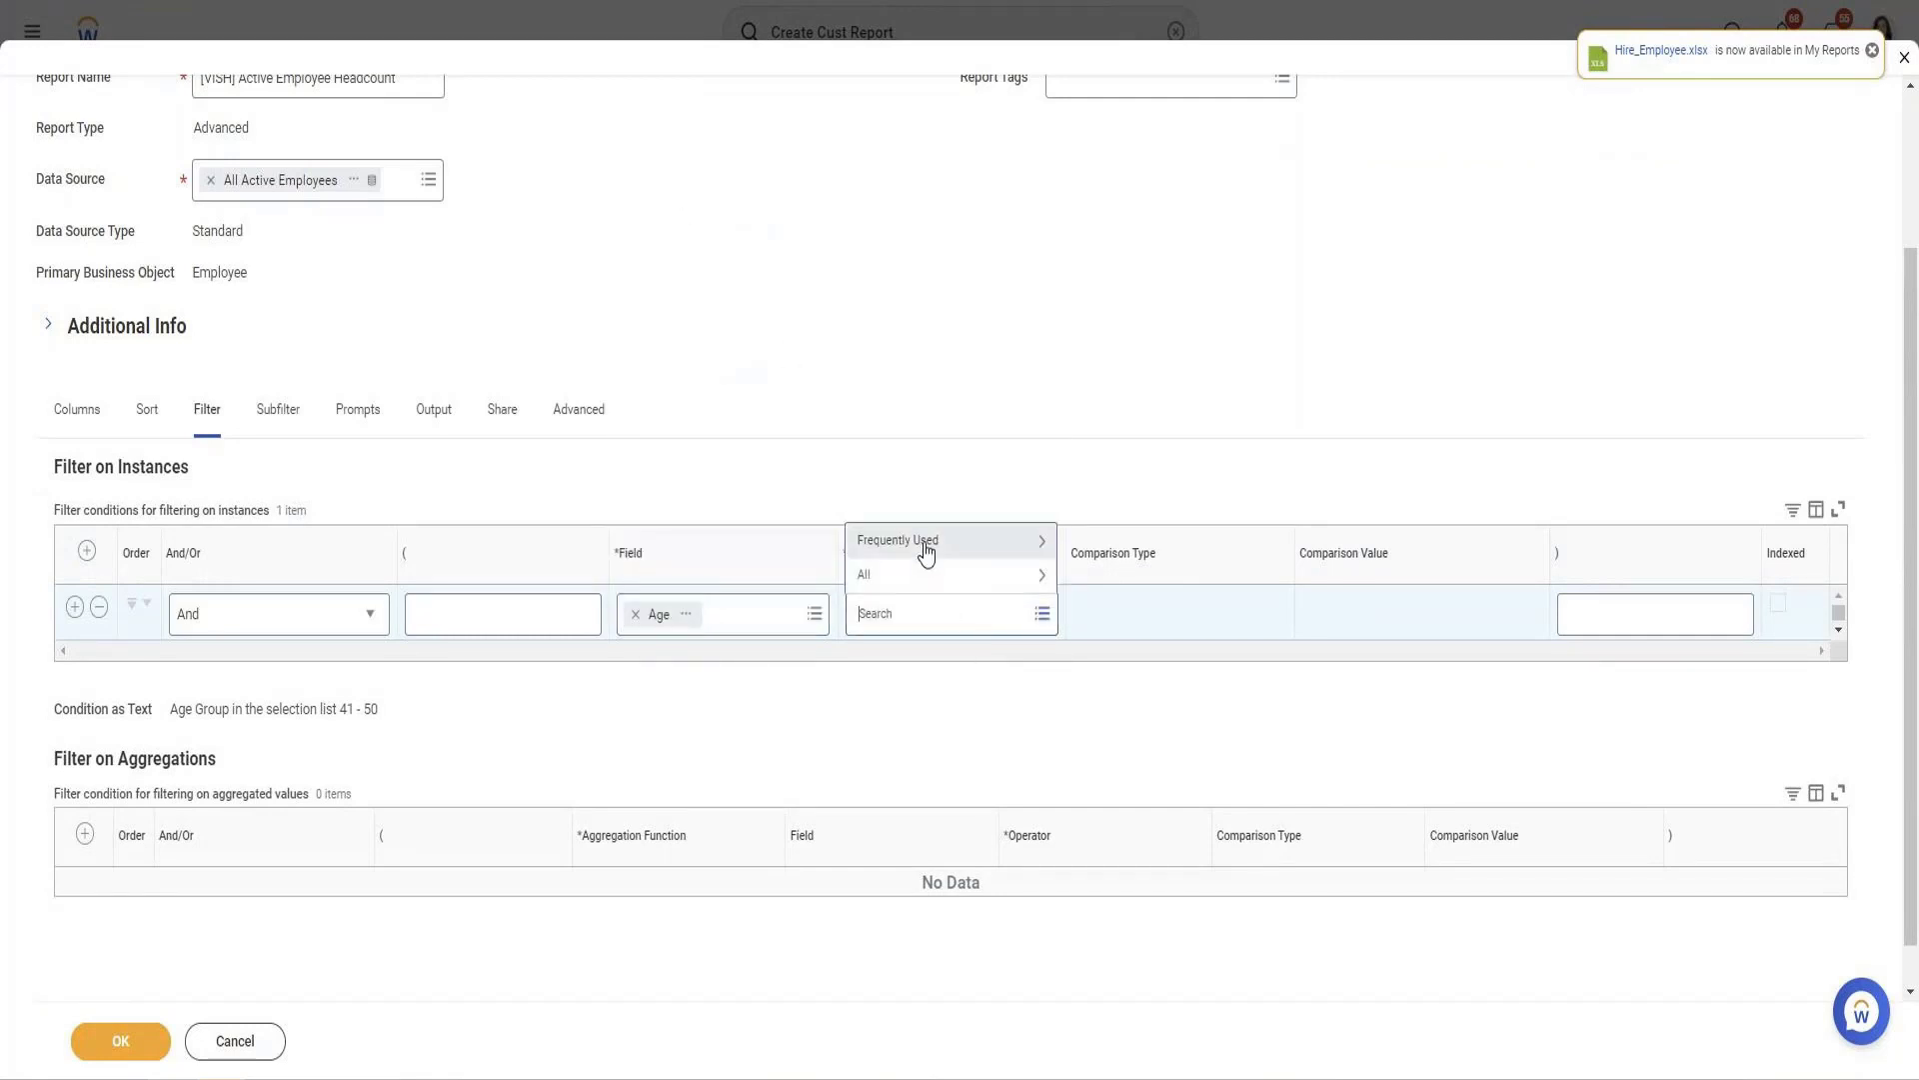
pyautogui.click(927, 550)
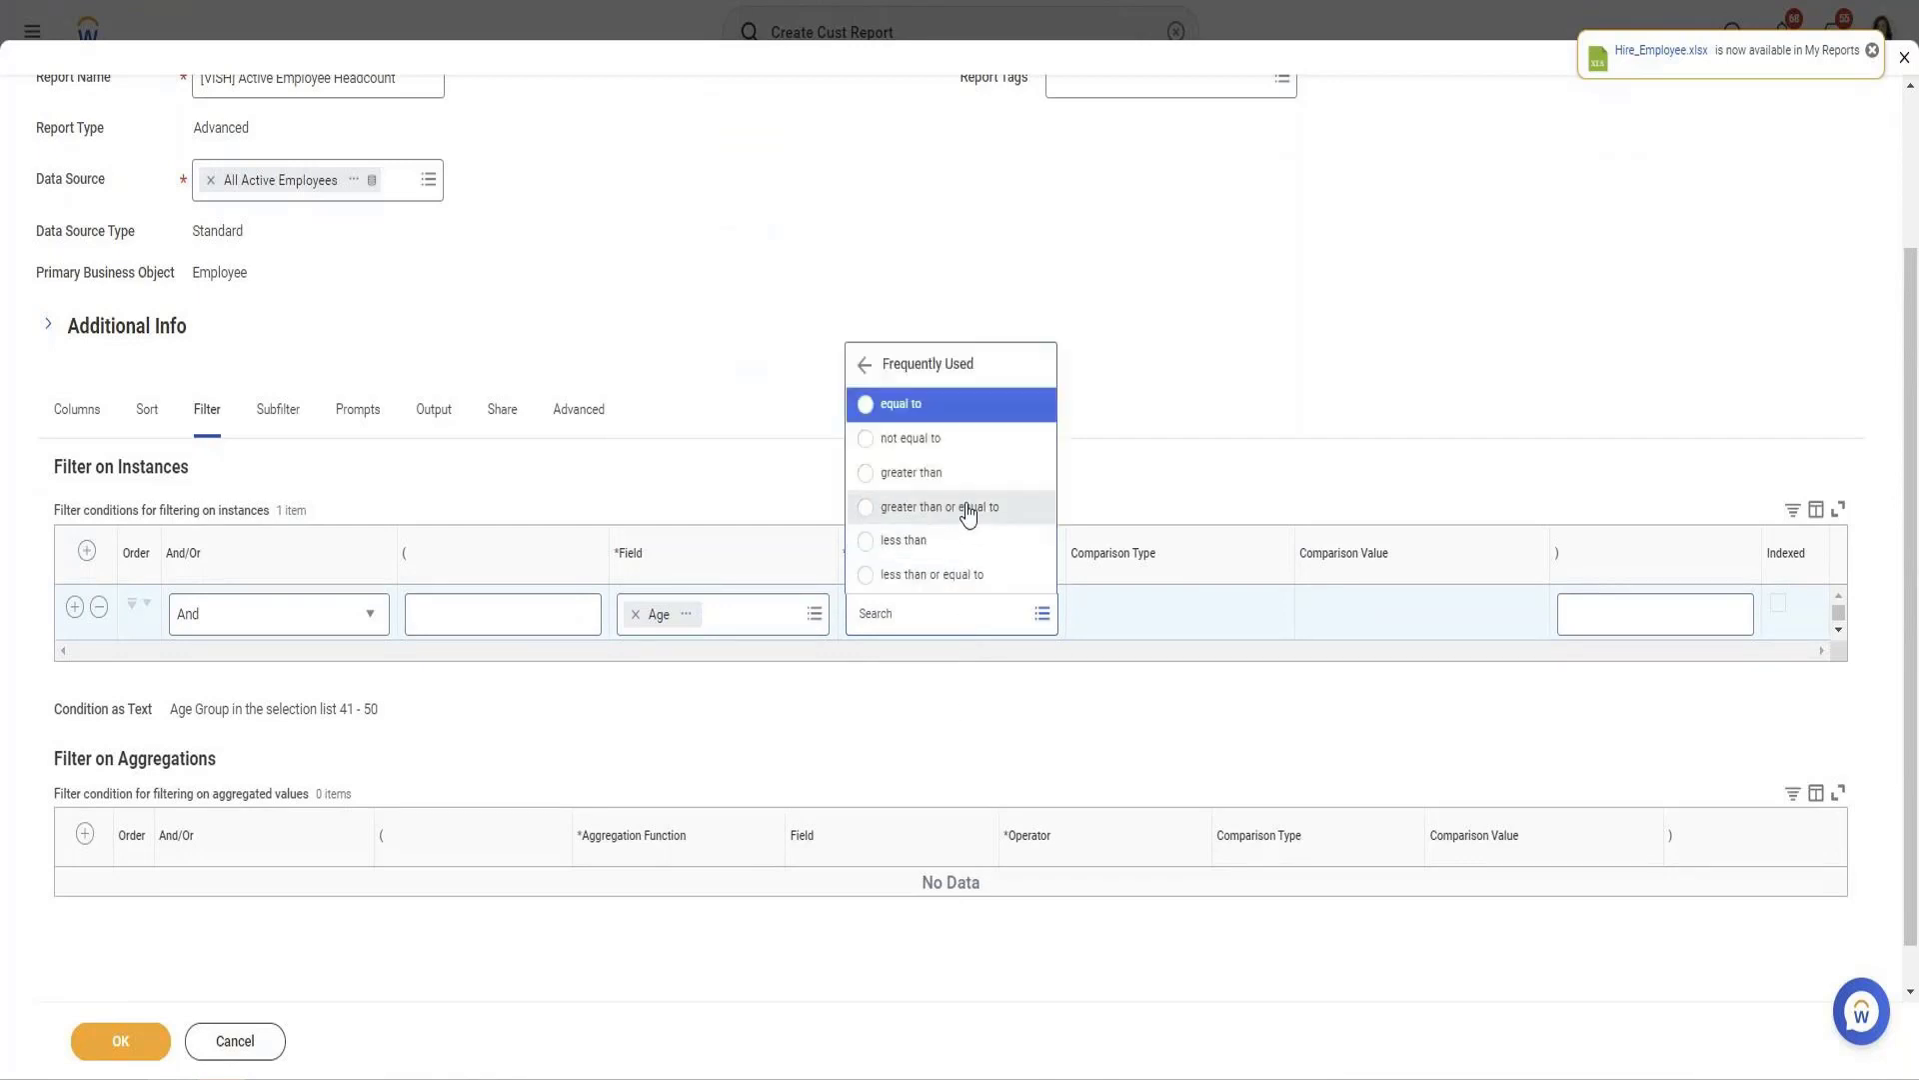
pyautogui.click(968, 510)
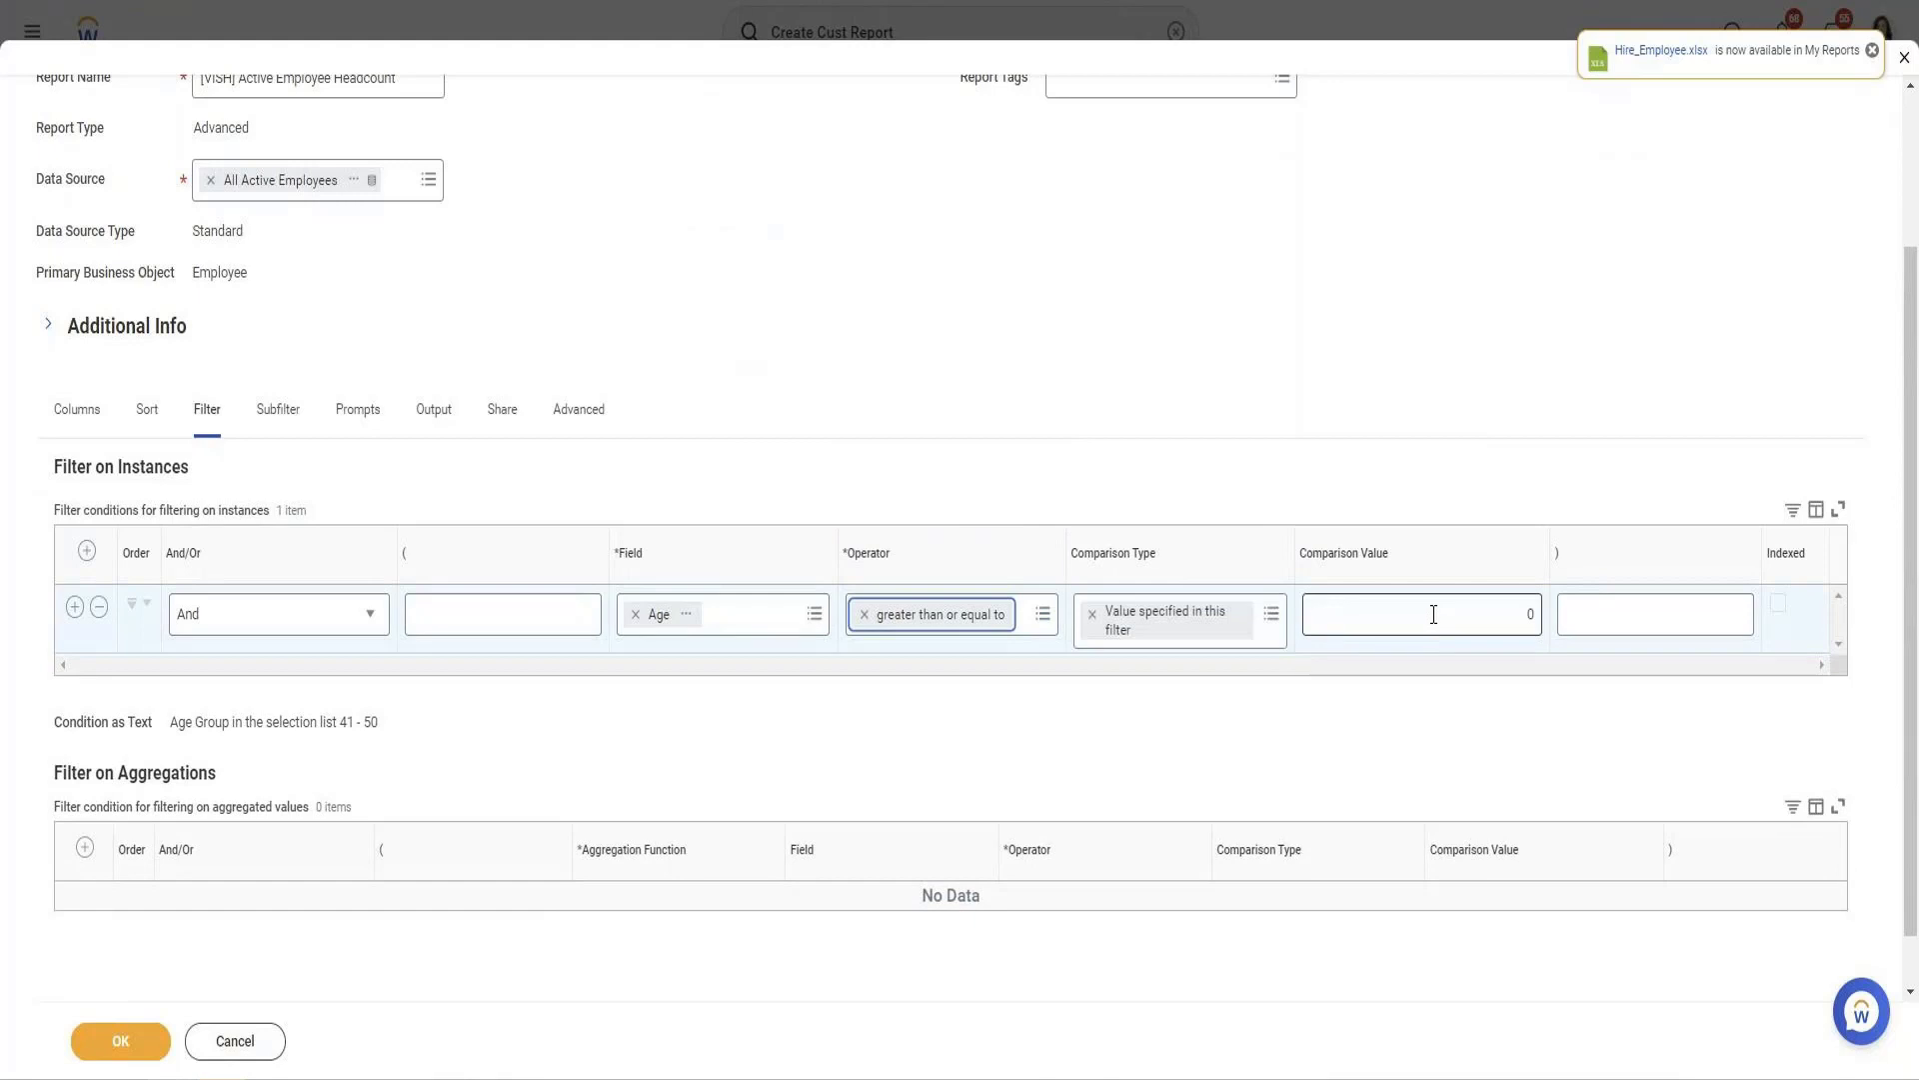
pyautogui.click(1433, 619)
pyautogui.press('BackSpace')
pyautogui.write('35')
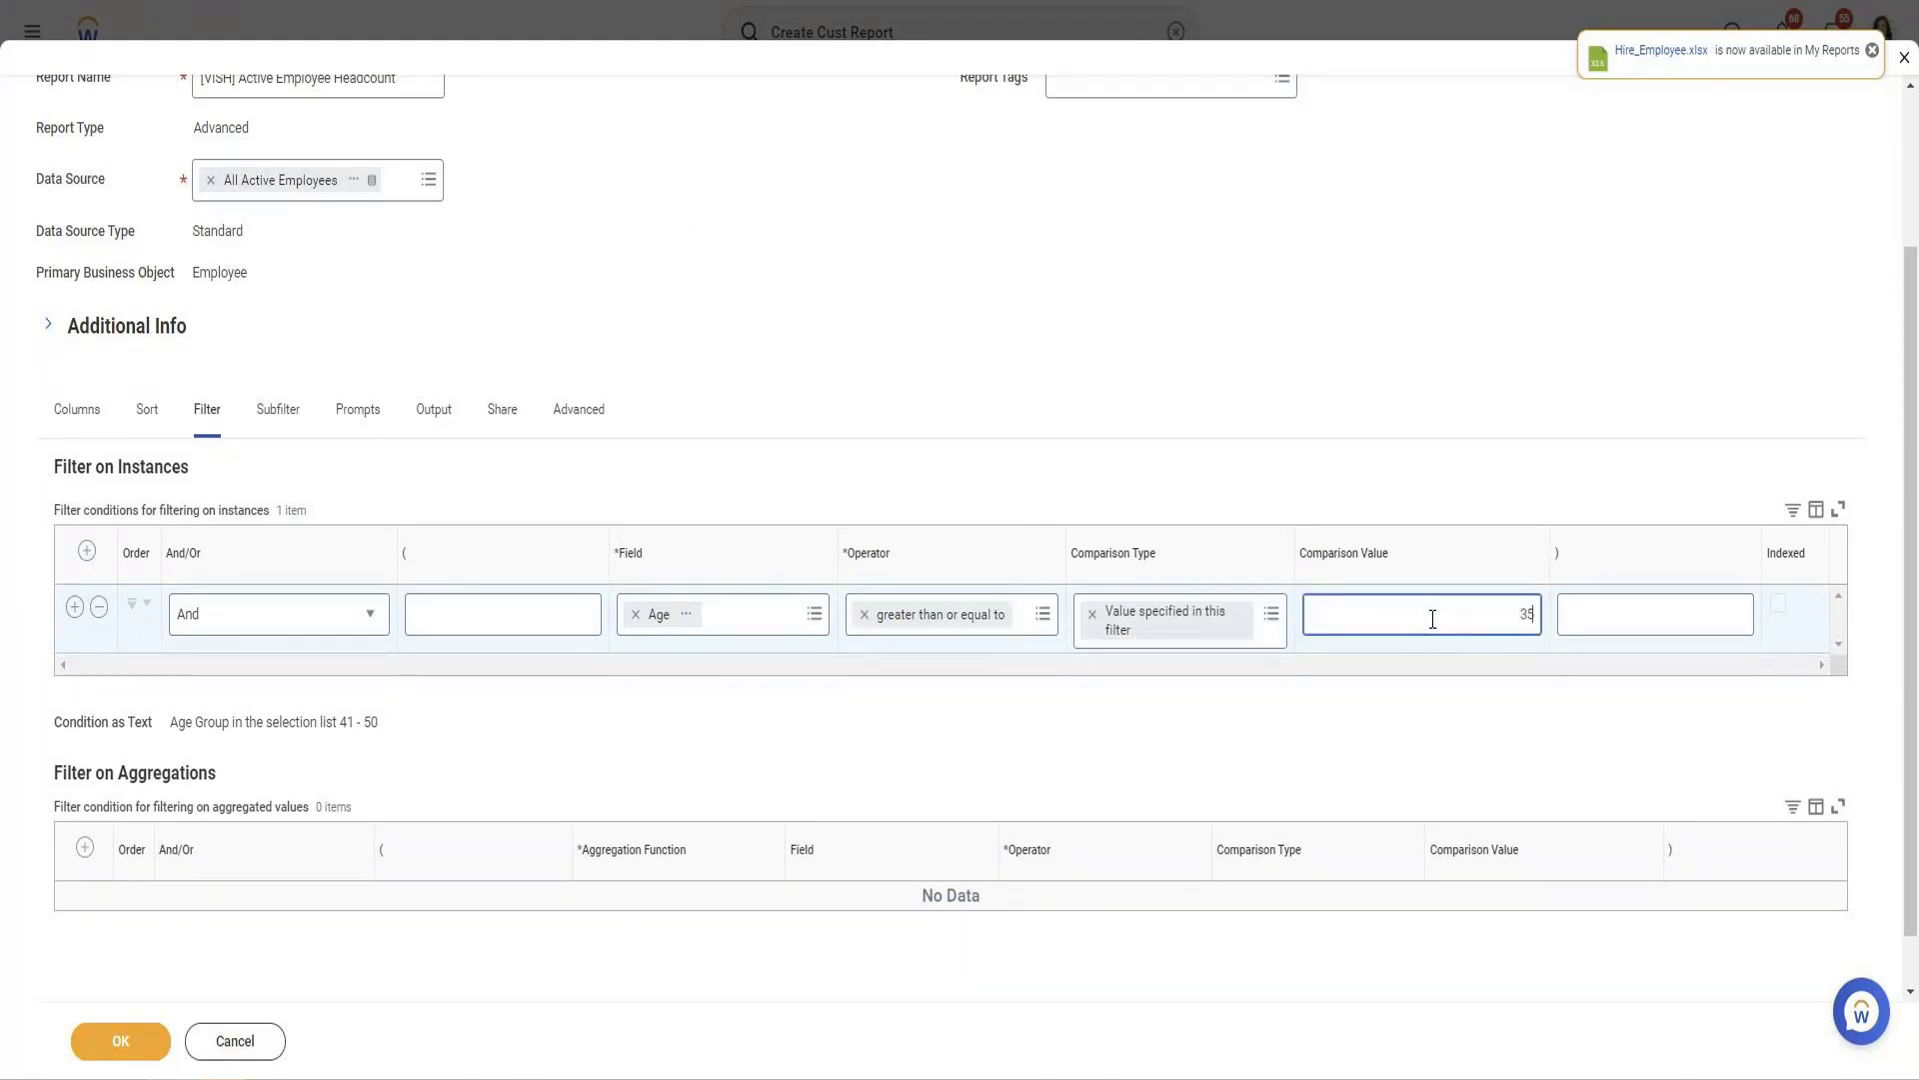
# Add a second instance filter condition, joined with And, on the Age field
pyautogui.click(75, 610)
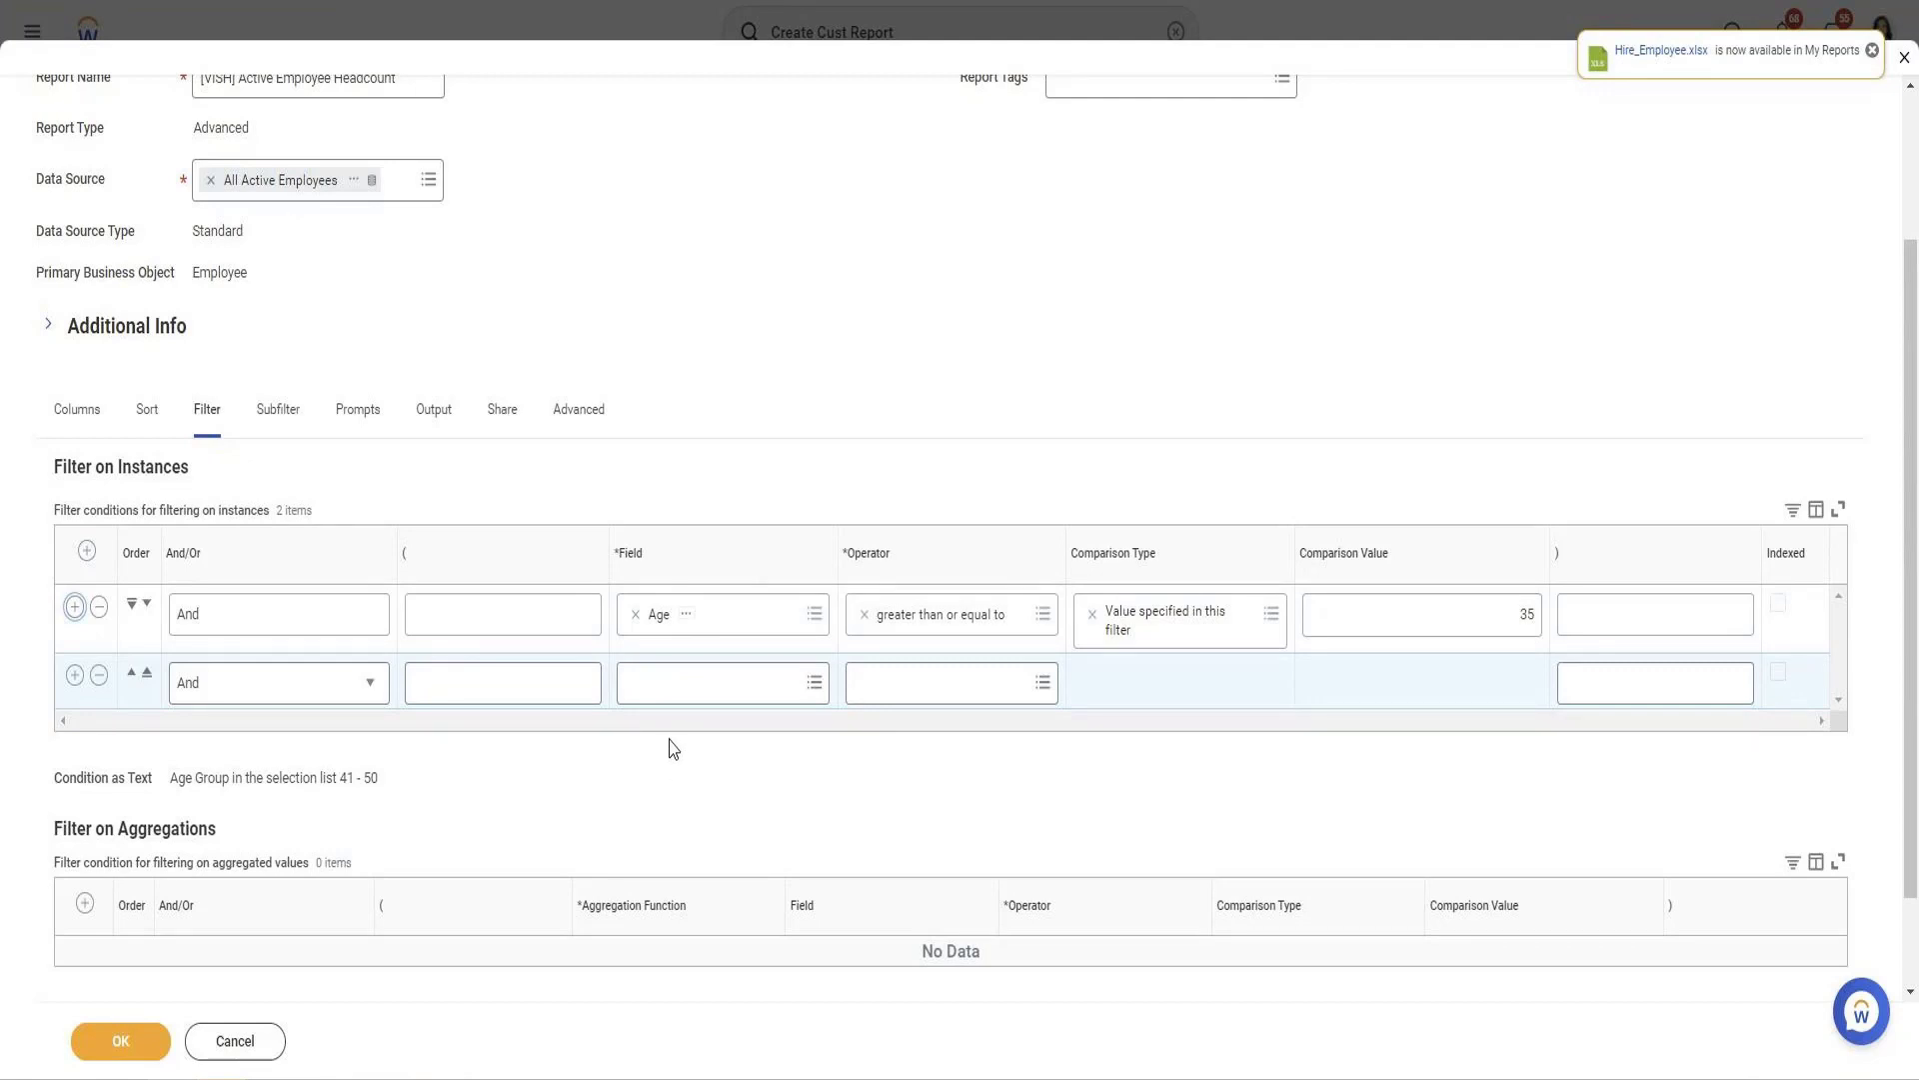
pyautogui.click(670, 688)
pyautogui.write('age')
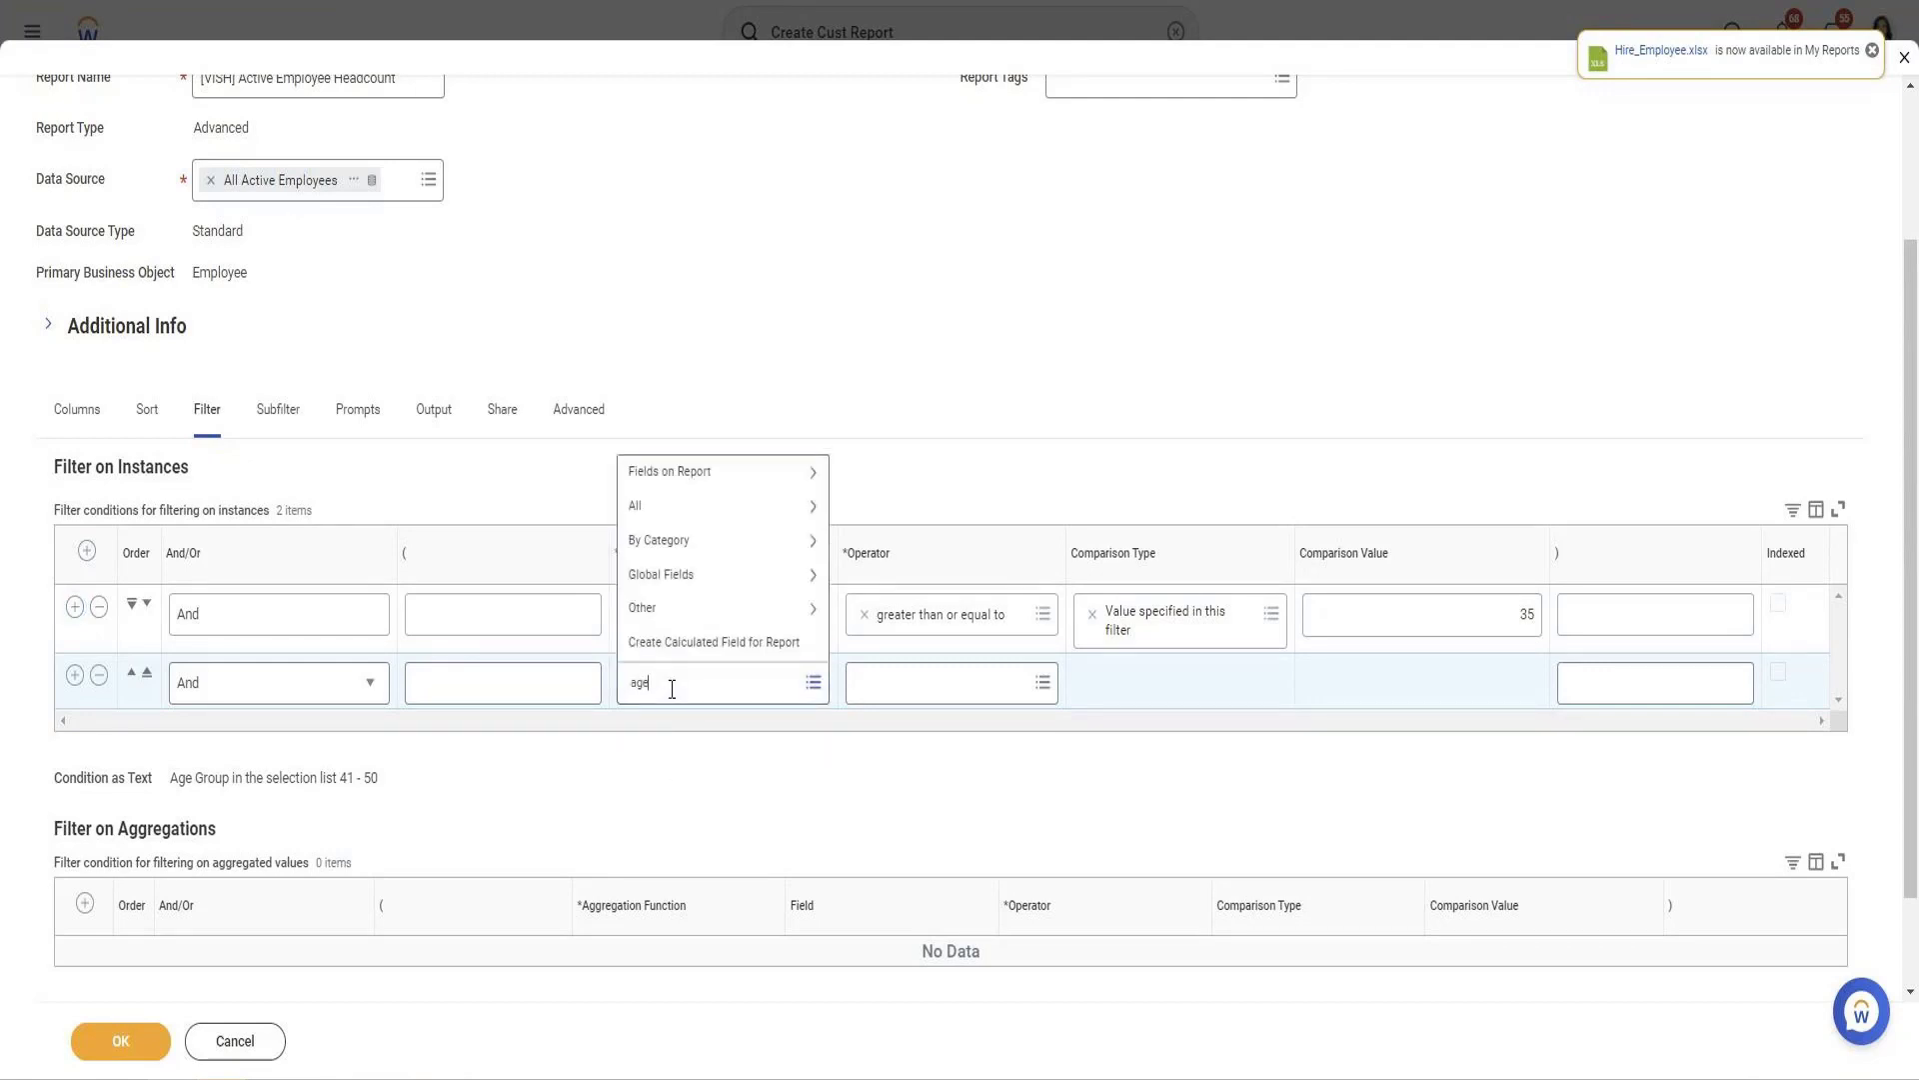
pyautogui.press('Return')
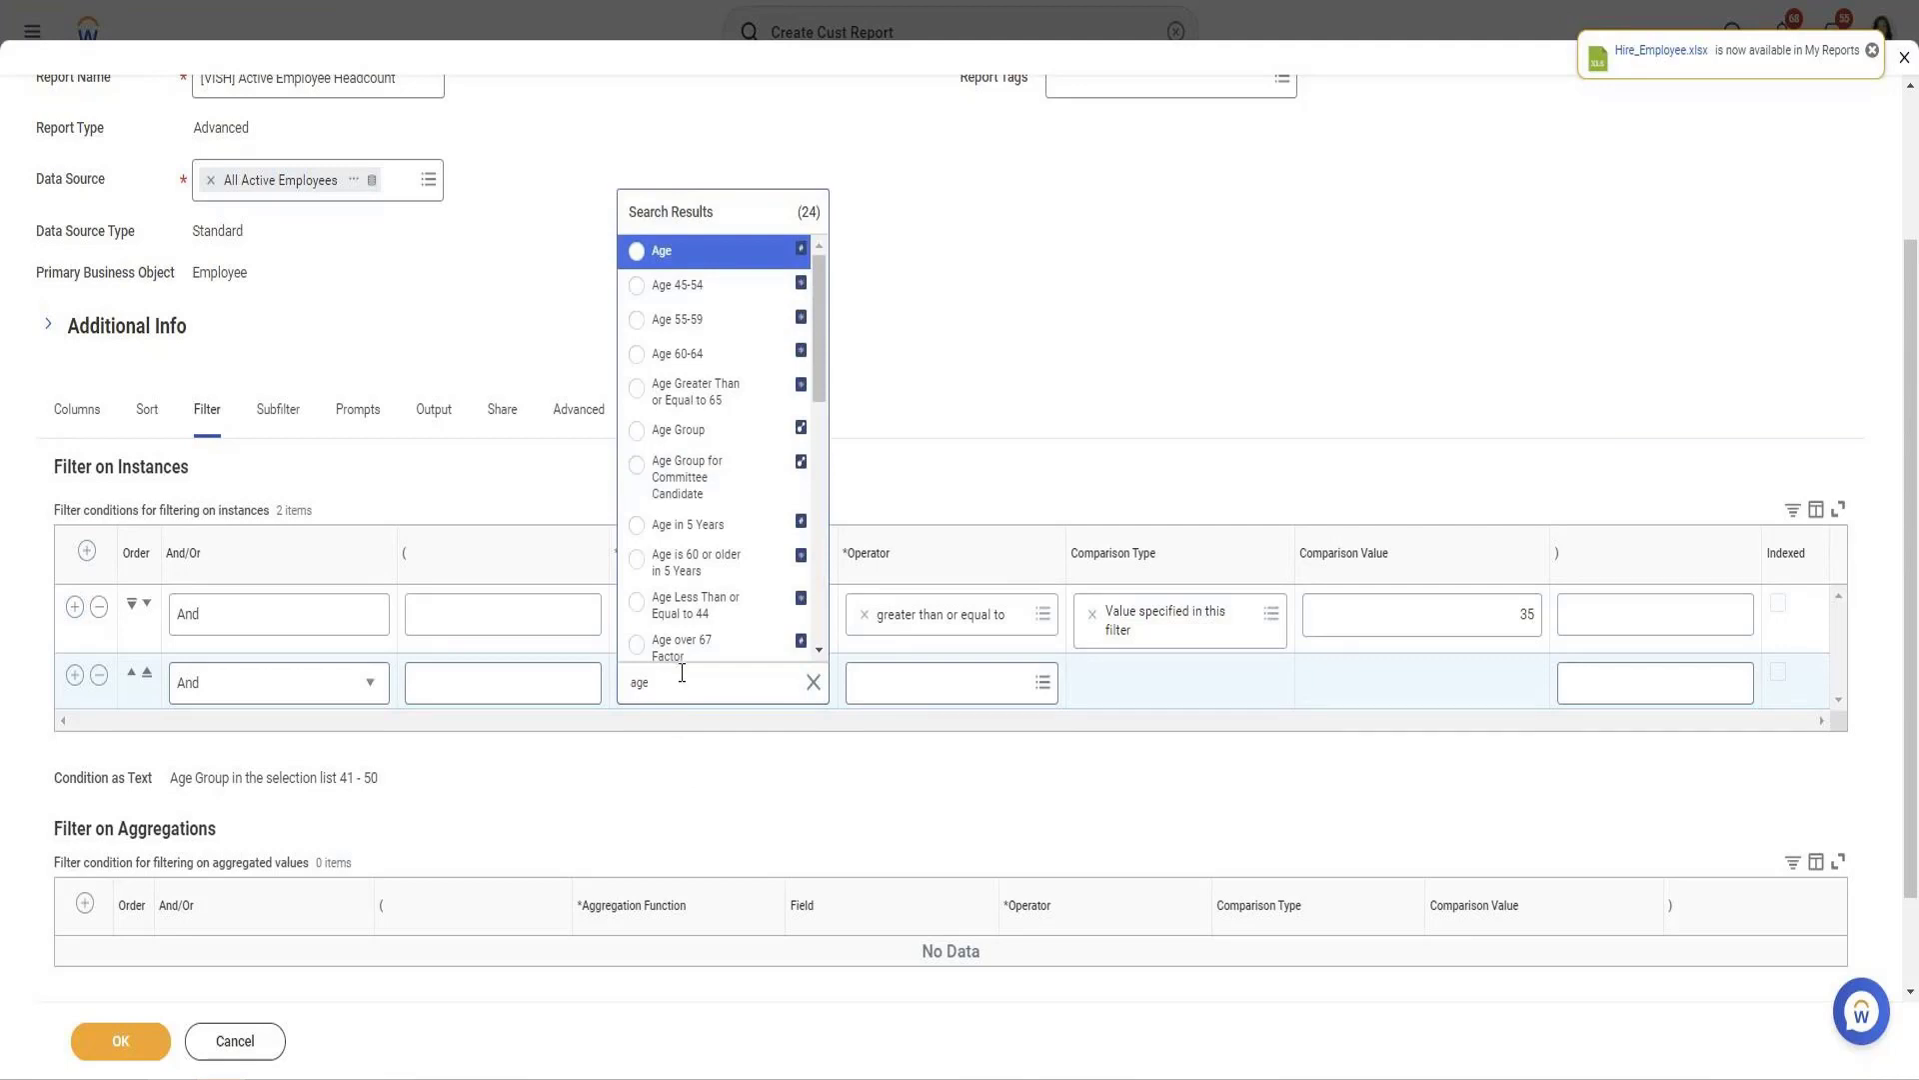
pyautogui.click(676, 252)
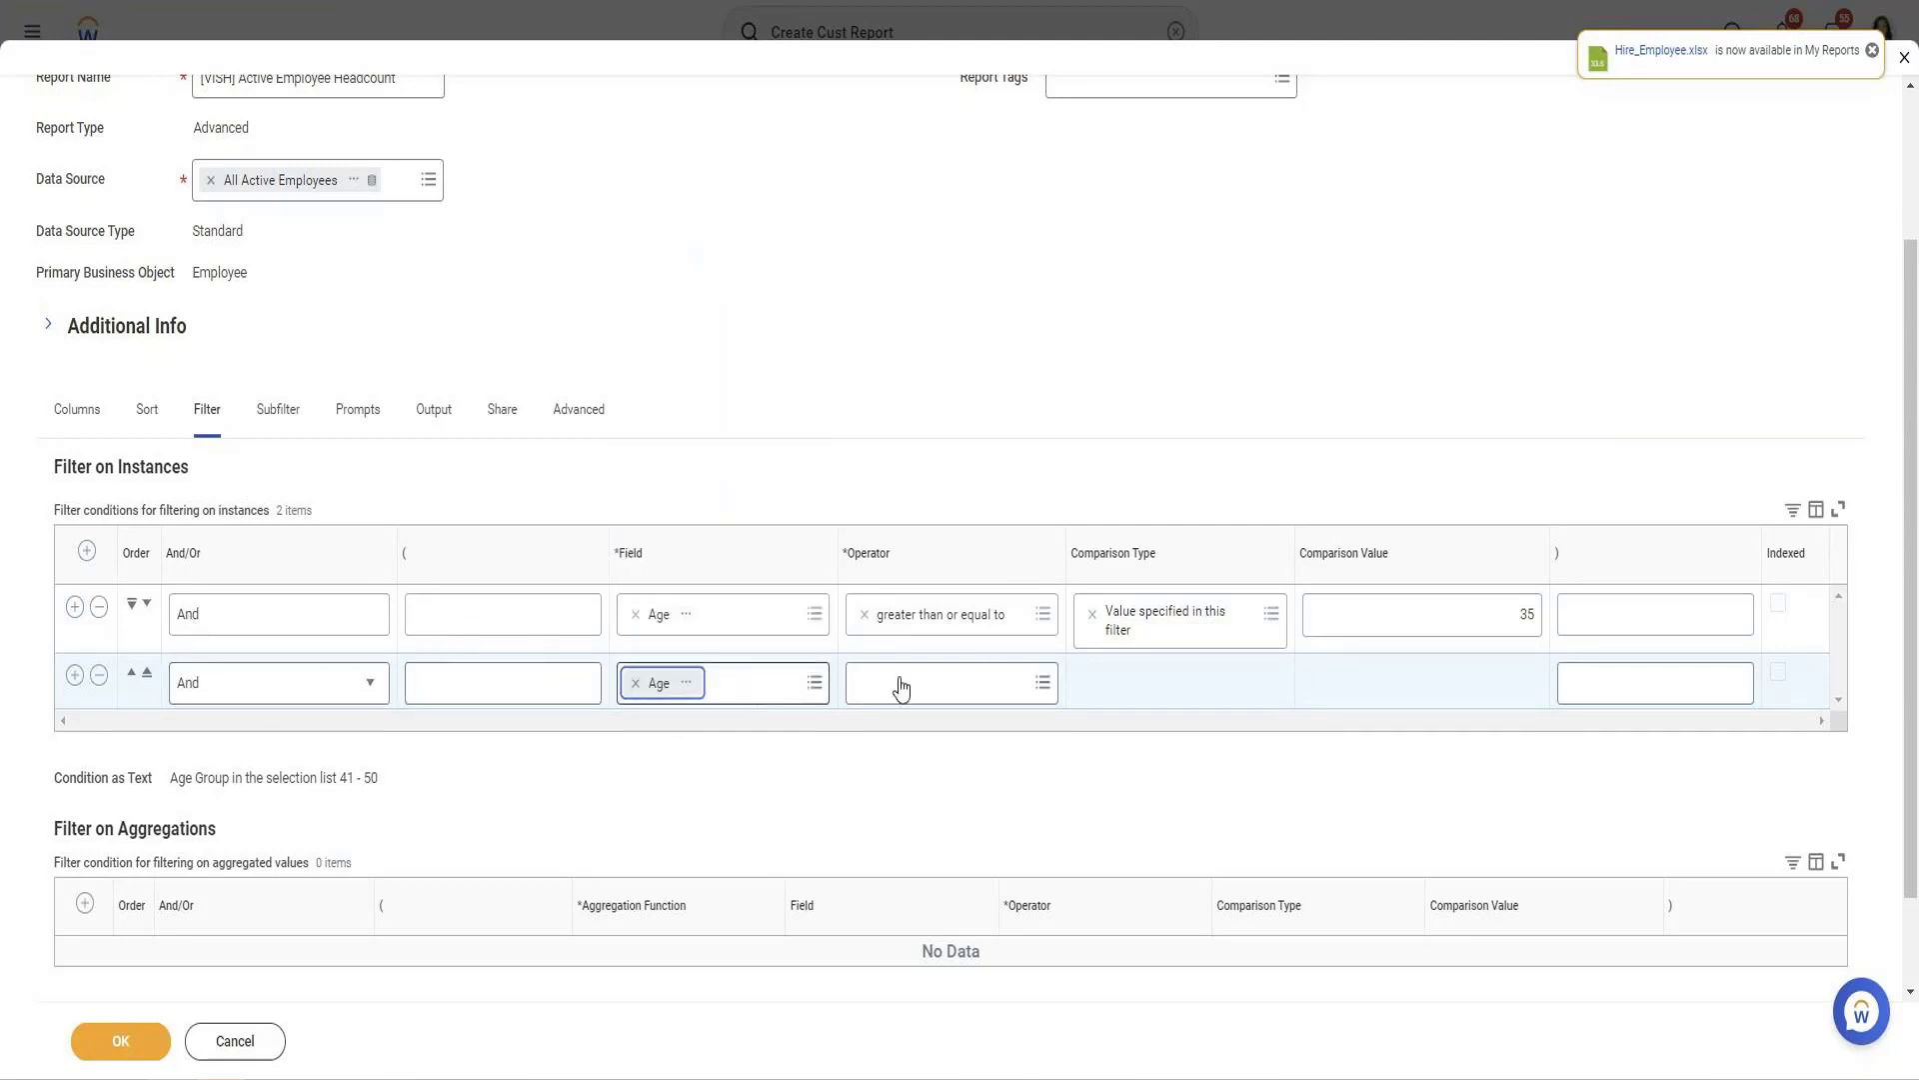
# Set the second Age condition to "less than or equal to" 45, and save and run the report
pyautogui.click(1003, 689)
pyautogui.write('less')
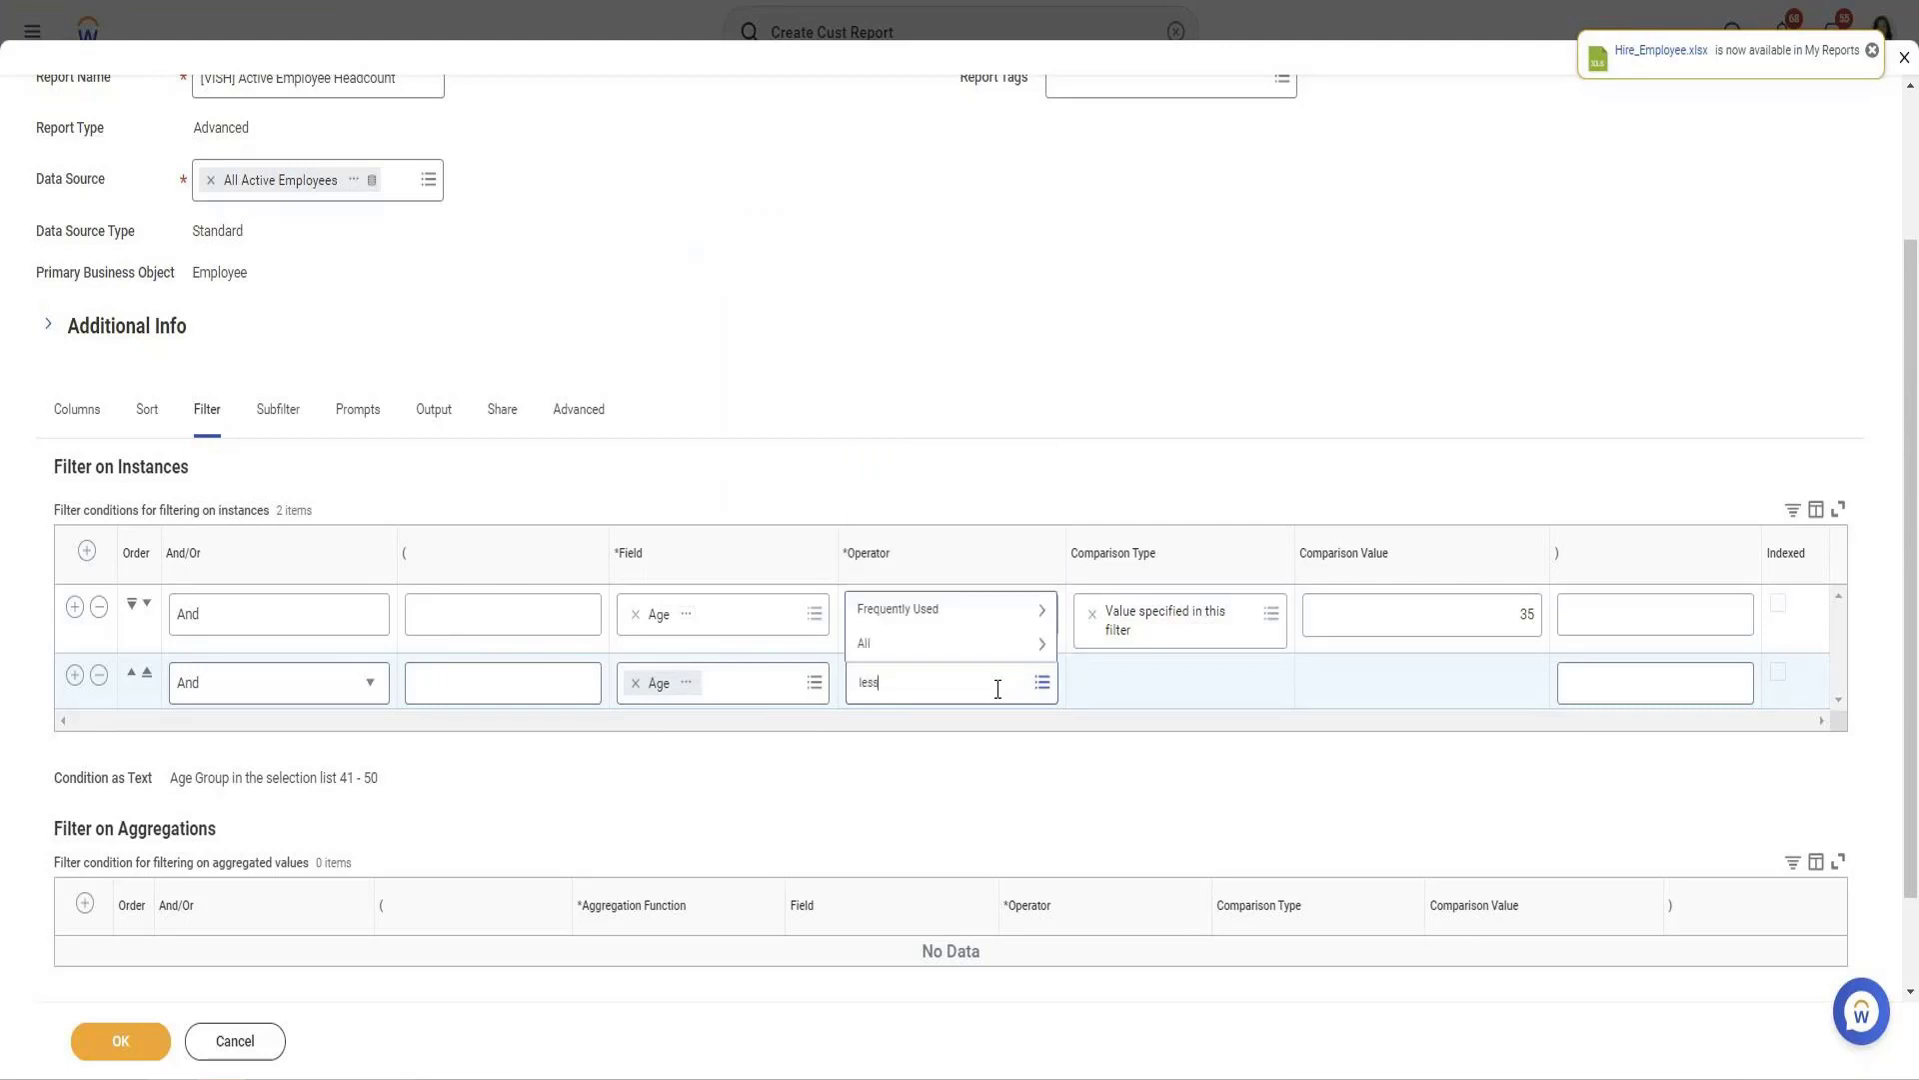
pyautogui.write(' than or')
pyautogui.press('Return')
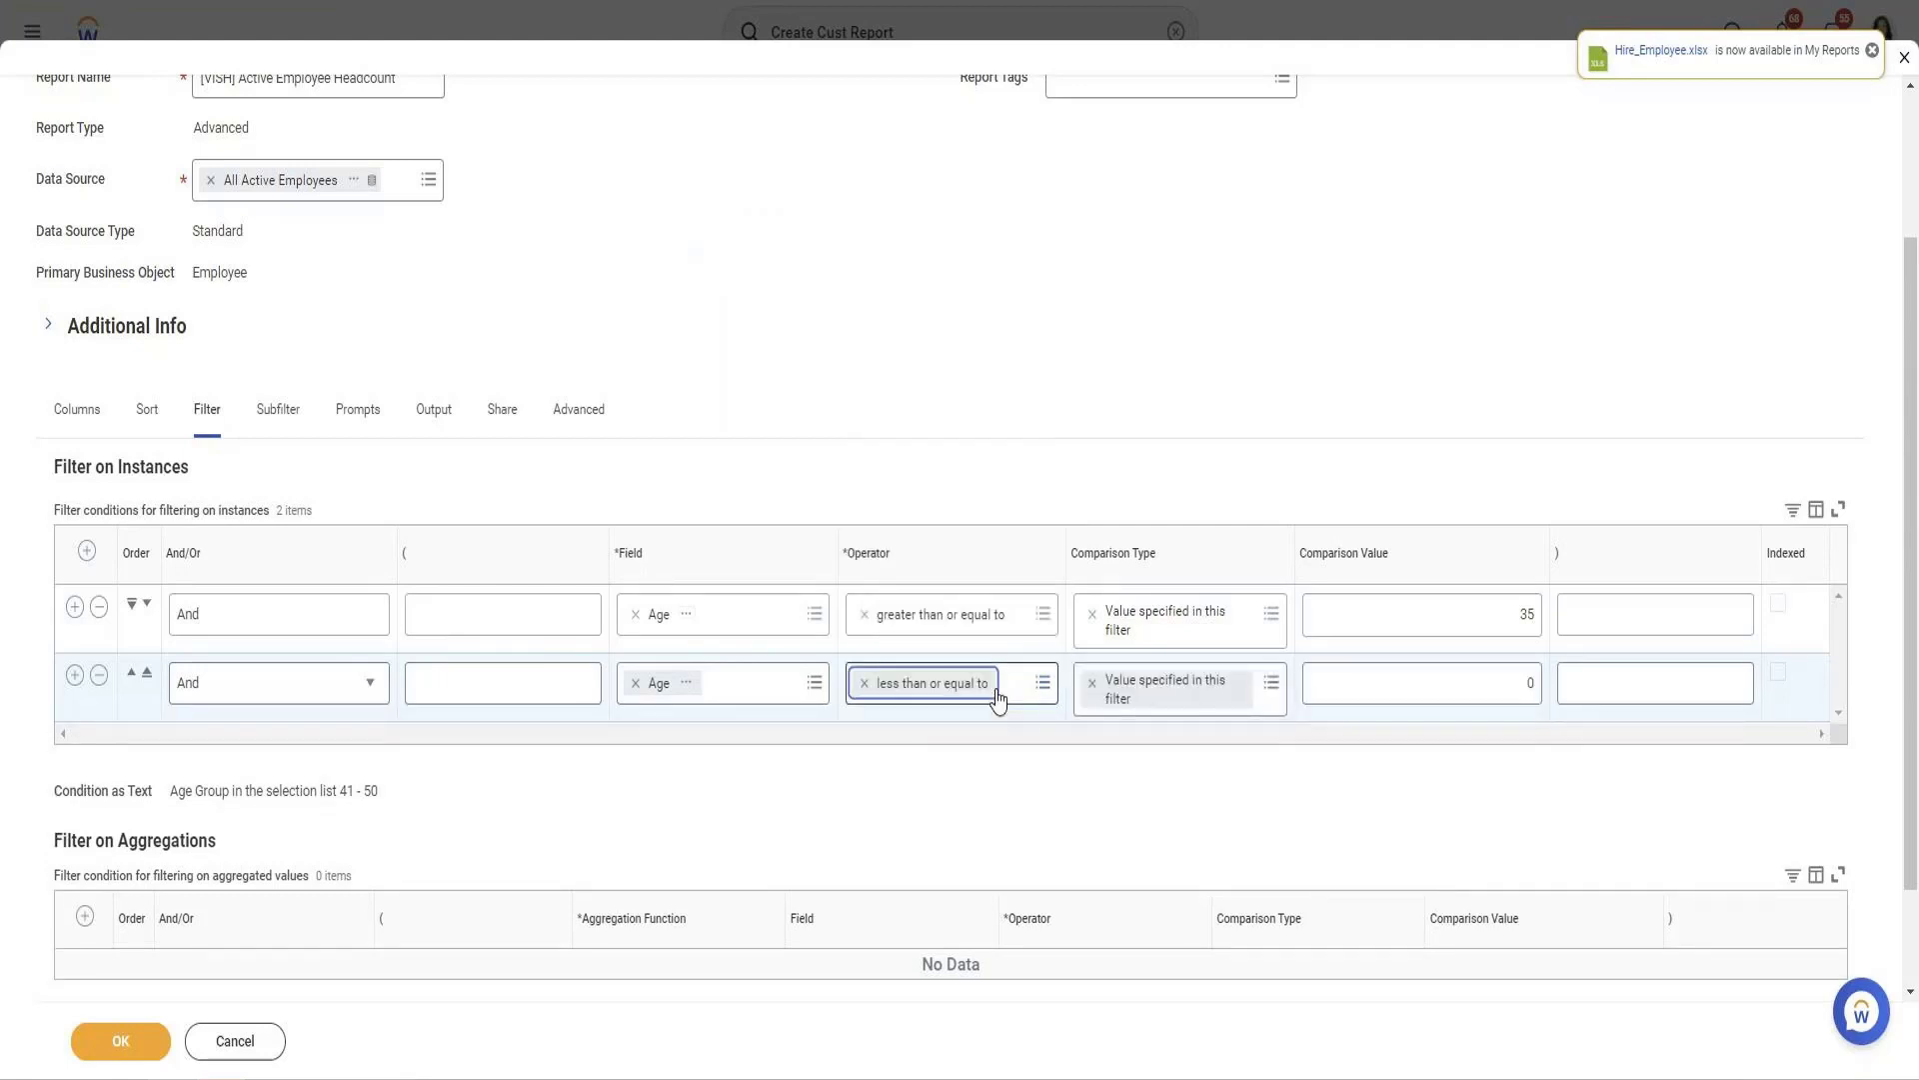
pyautogui.click(1366, 689)
pyautogui.press('BackSpace')
pyautogui.write('45')
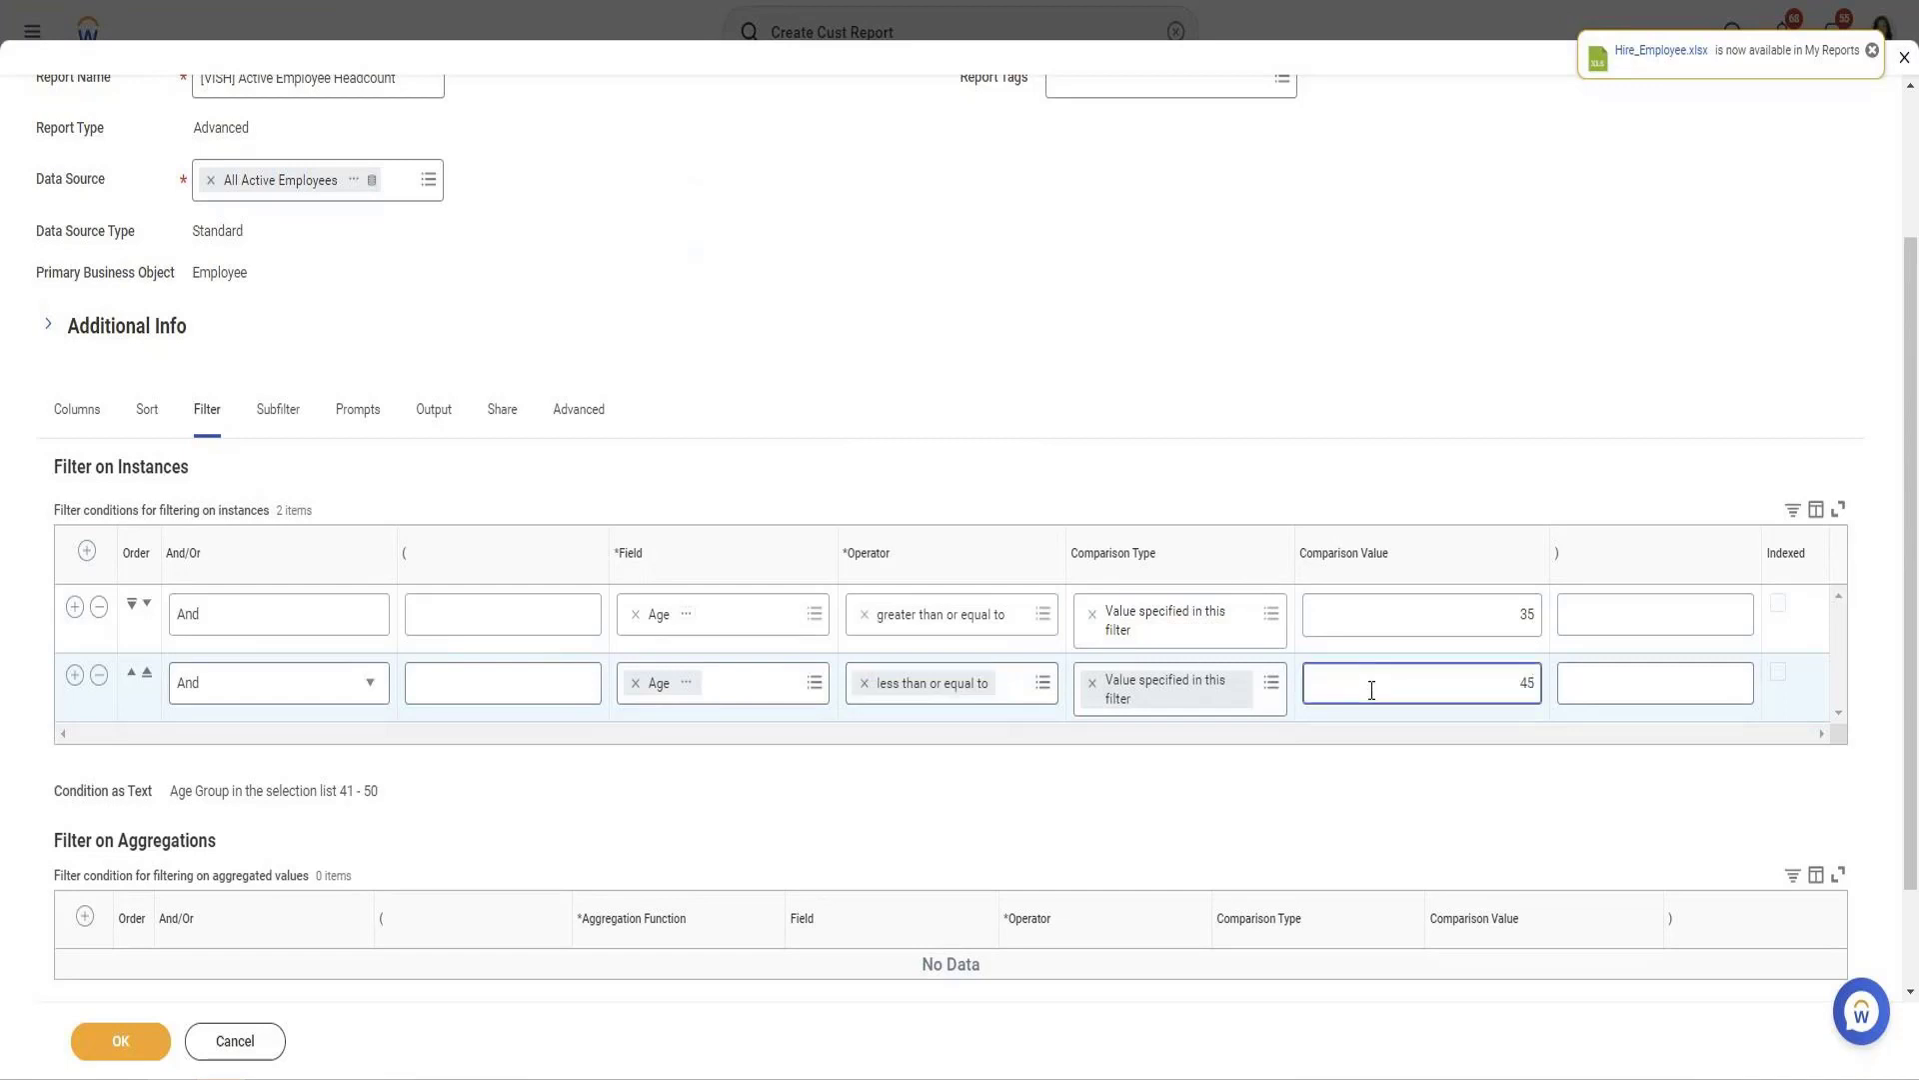
pyautogui.click(112, 1060)
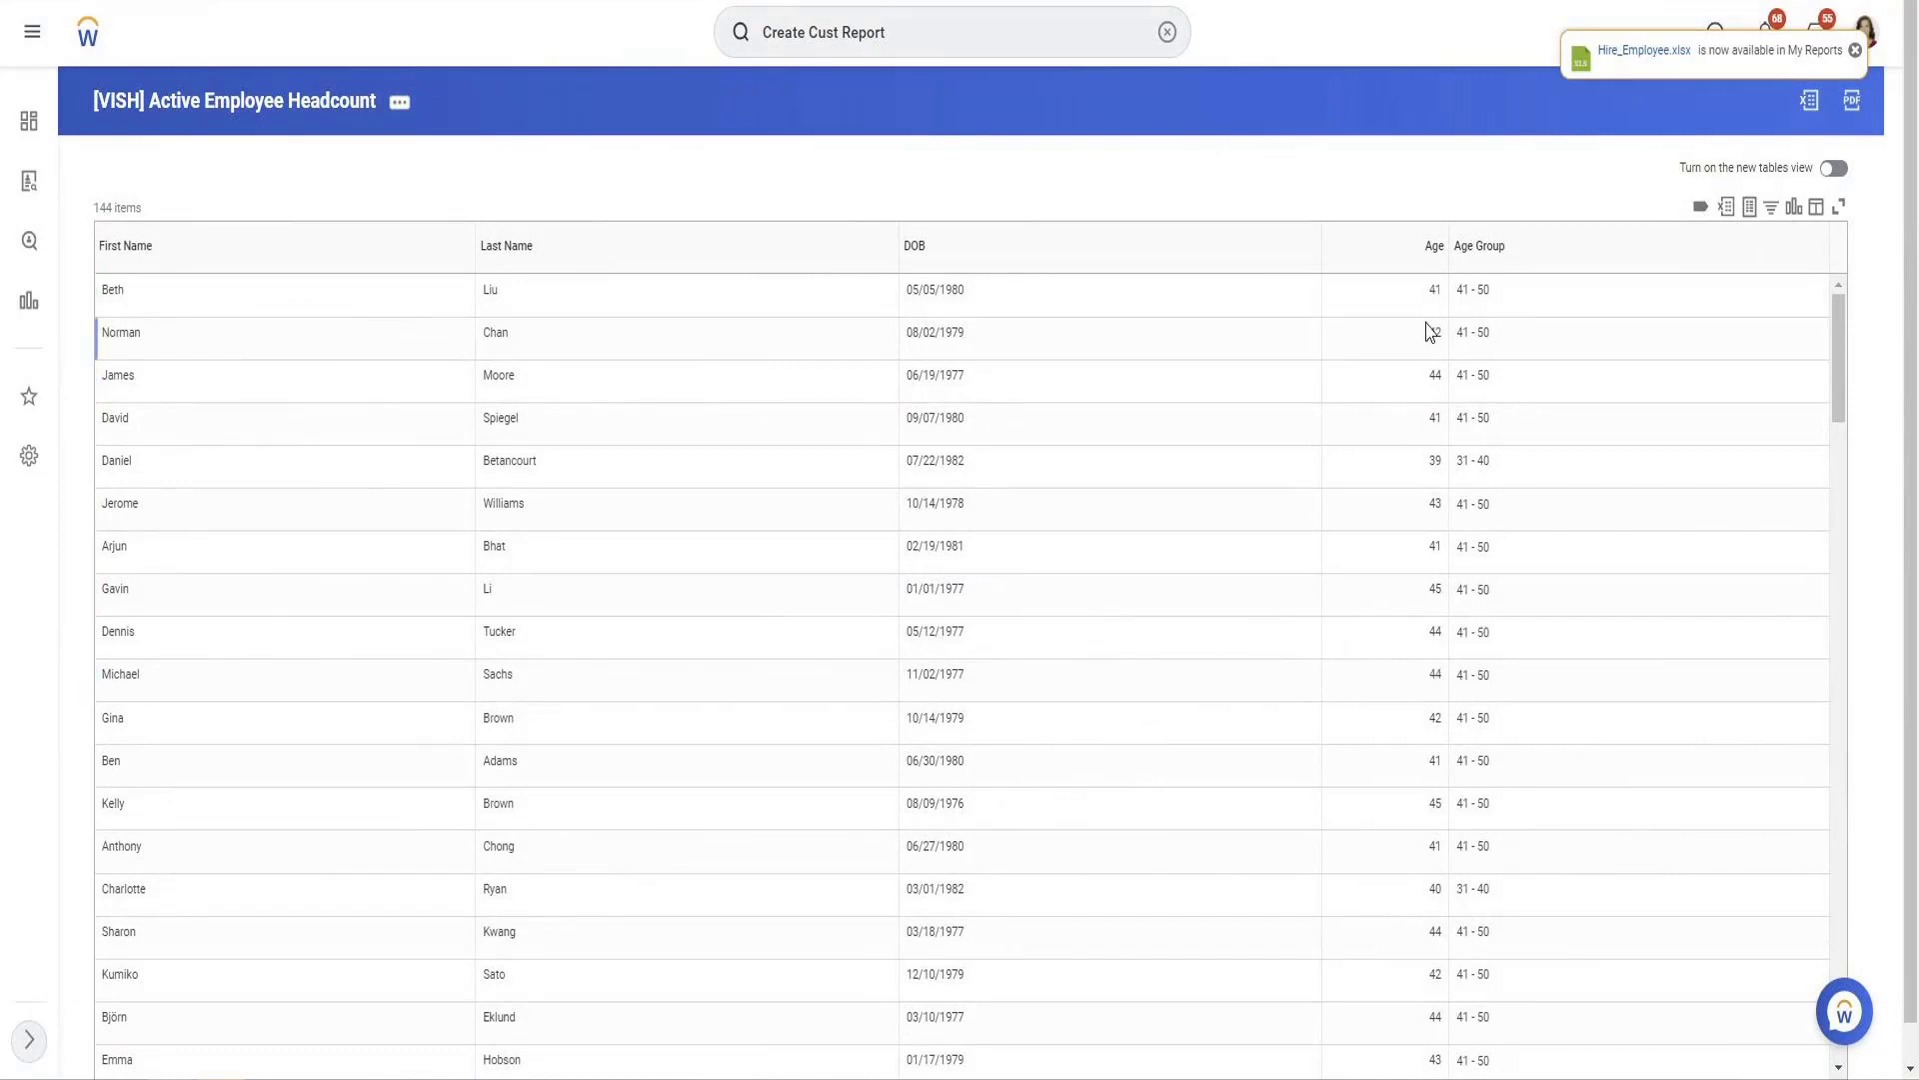
# Check the ages in the report results, and reopen the report definition for editing at its filter conditions
pyautogui.scroll(-5, 1439, 843)
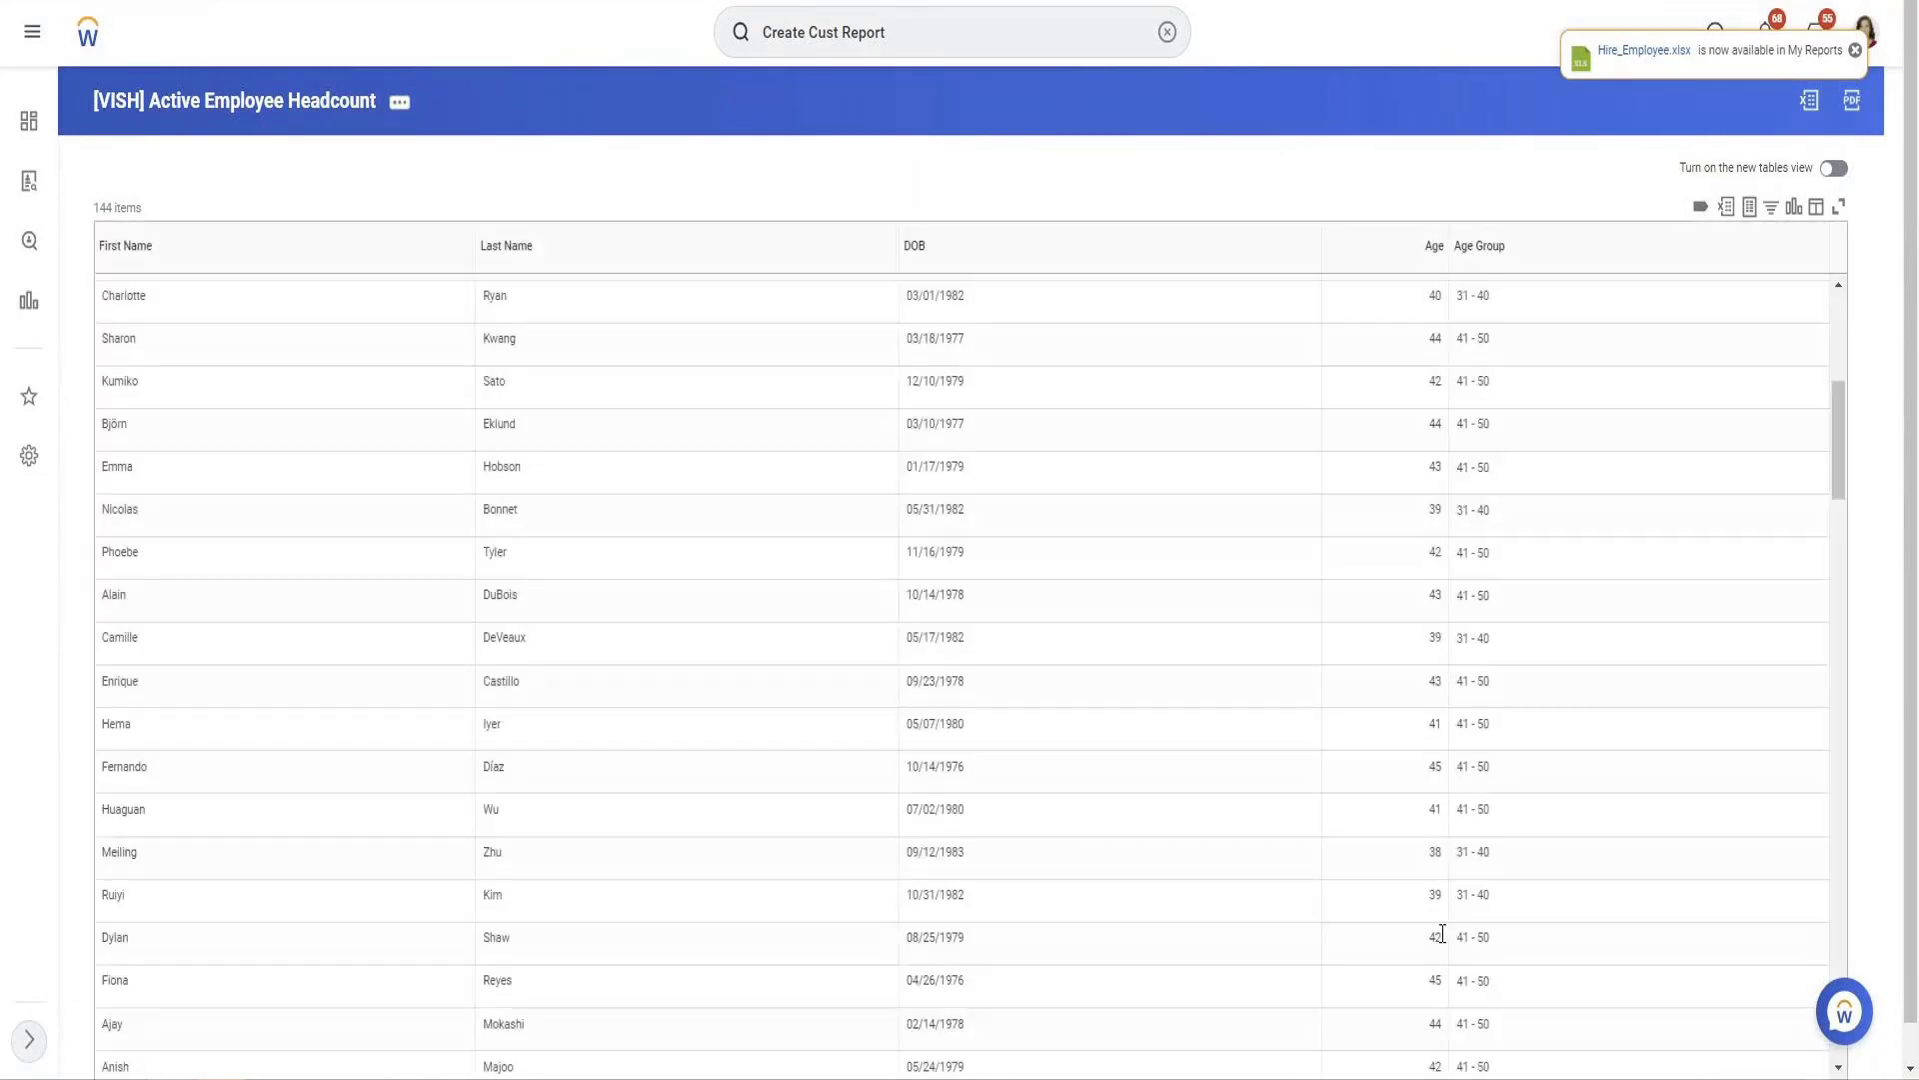
pyautogui.moveTo(1436, 918); pyautogui.dragTo(1492, 896)
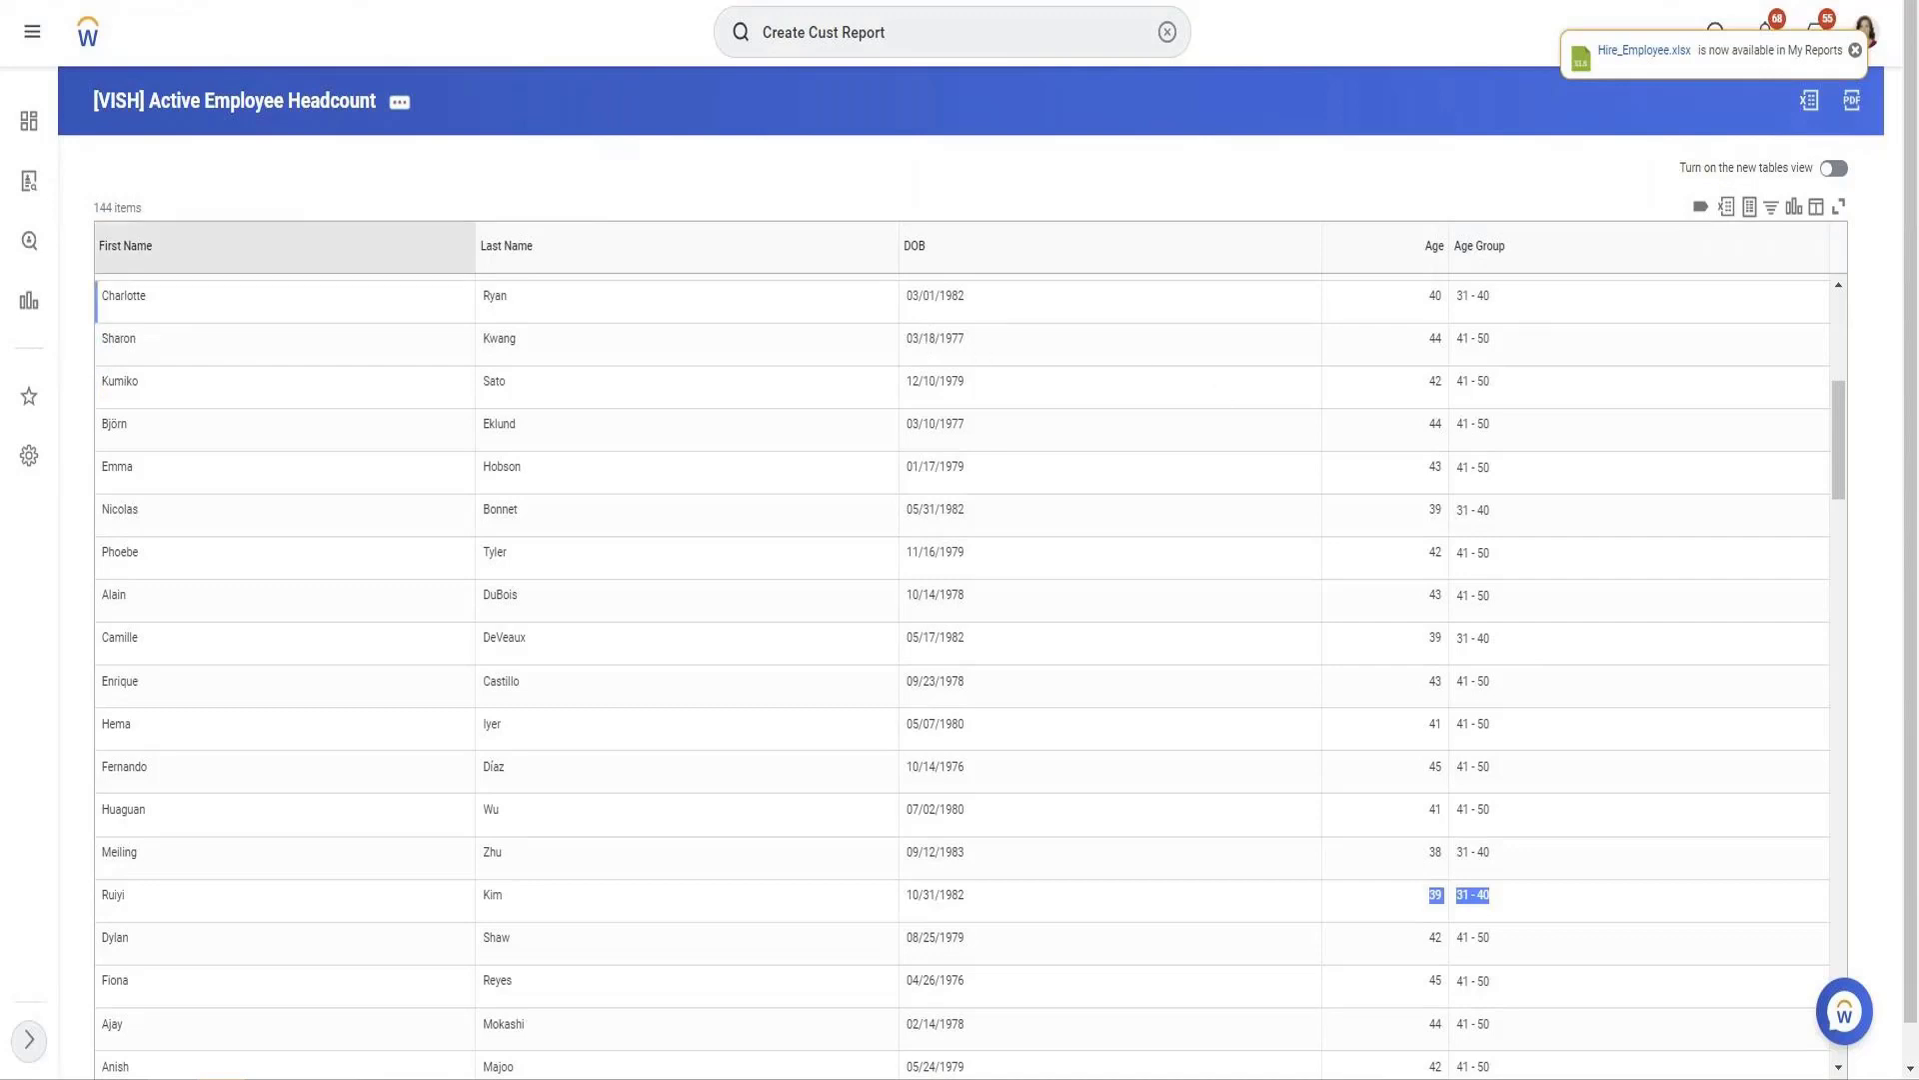
pyautogui.click(400, 101)
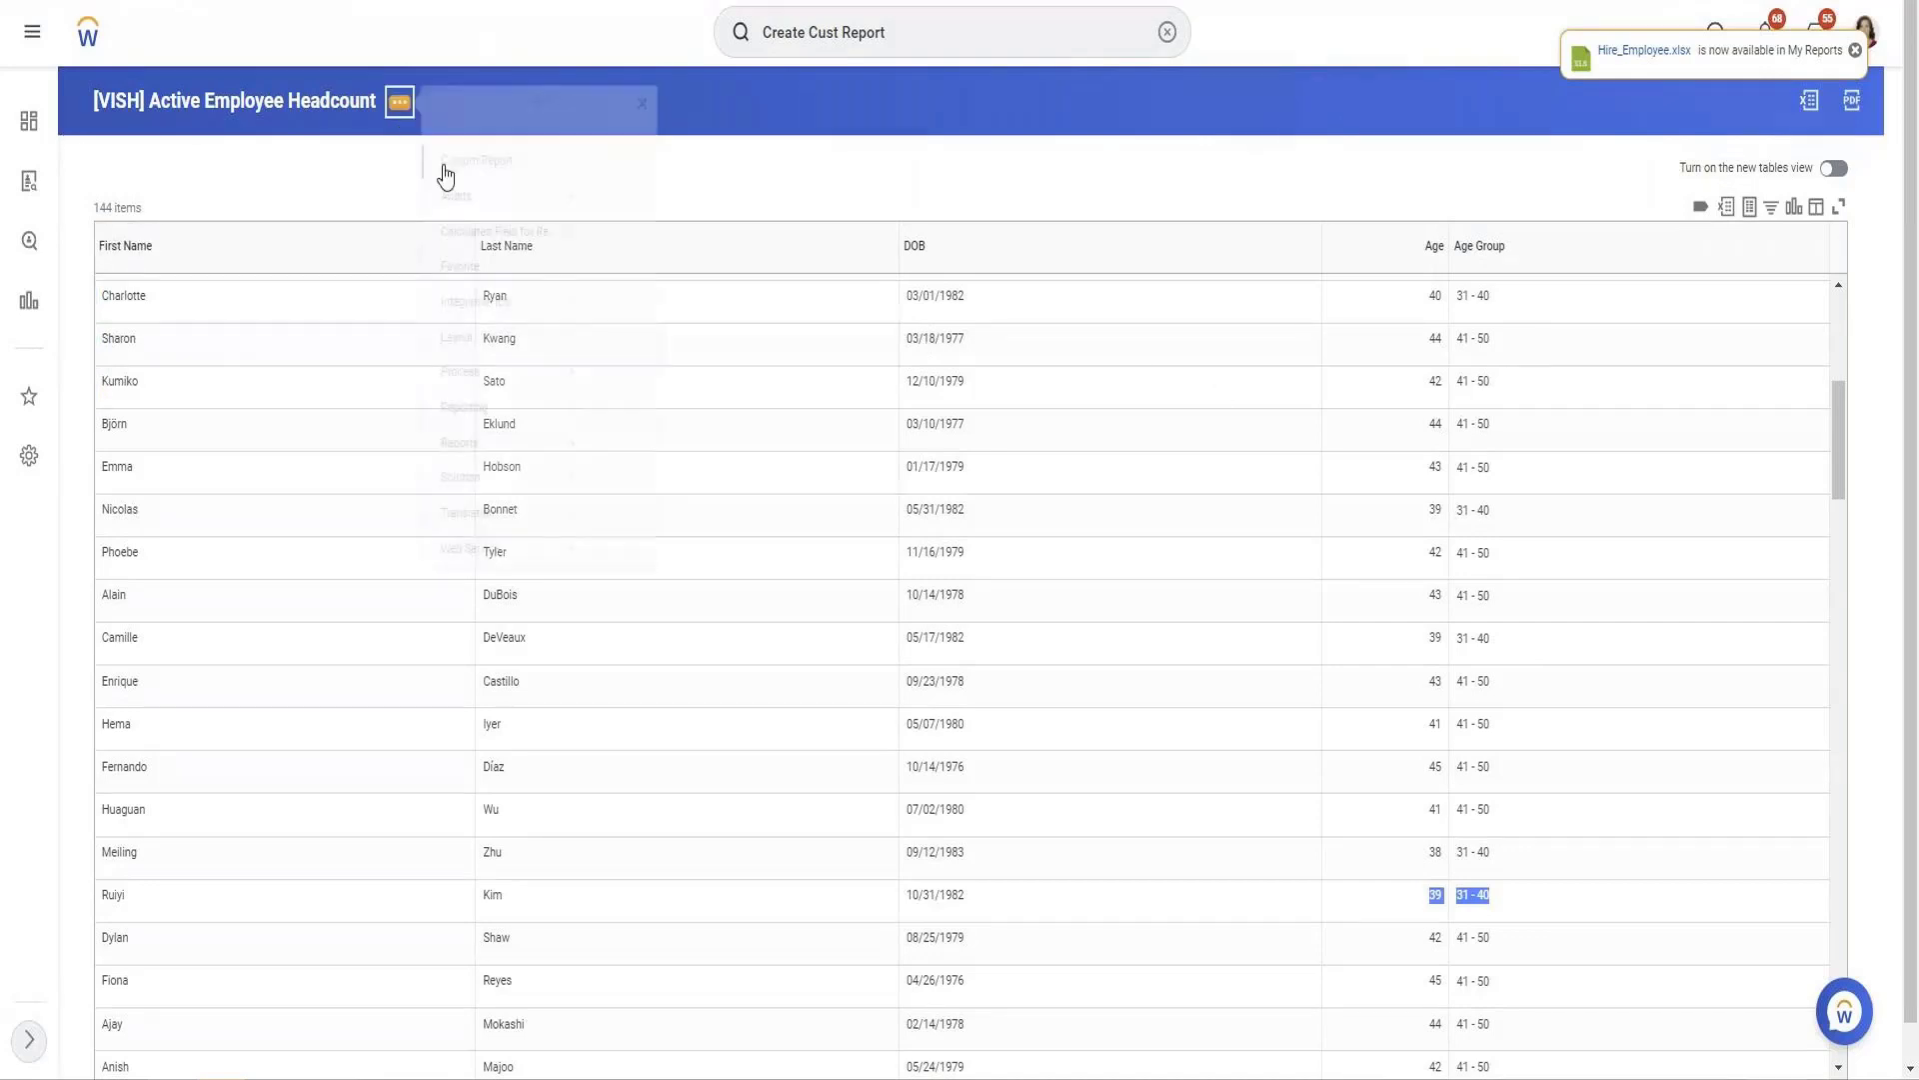
pyautogui.moveTo(447, 182)
pyautogui.click(627, 190)
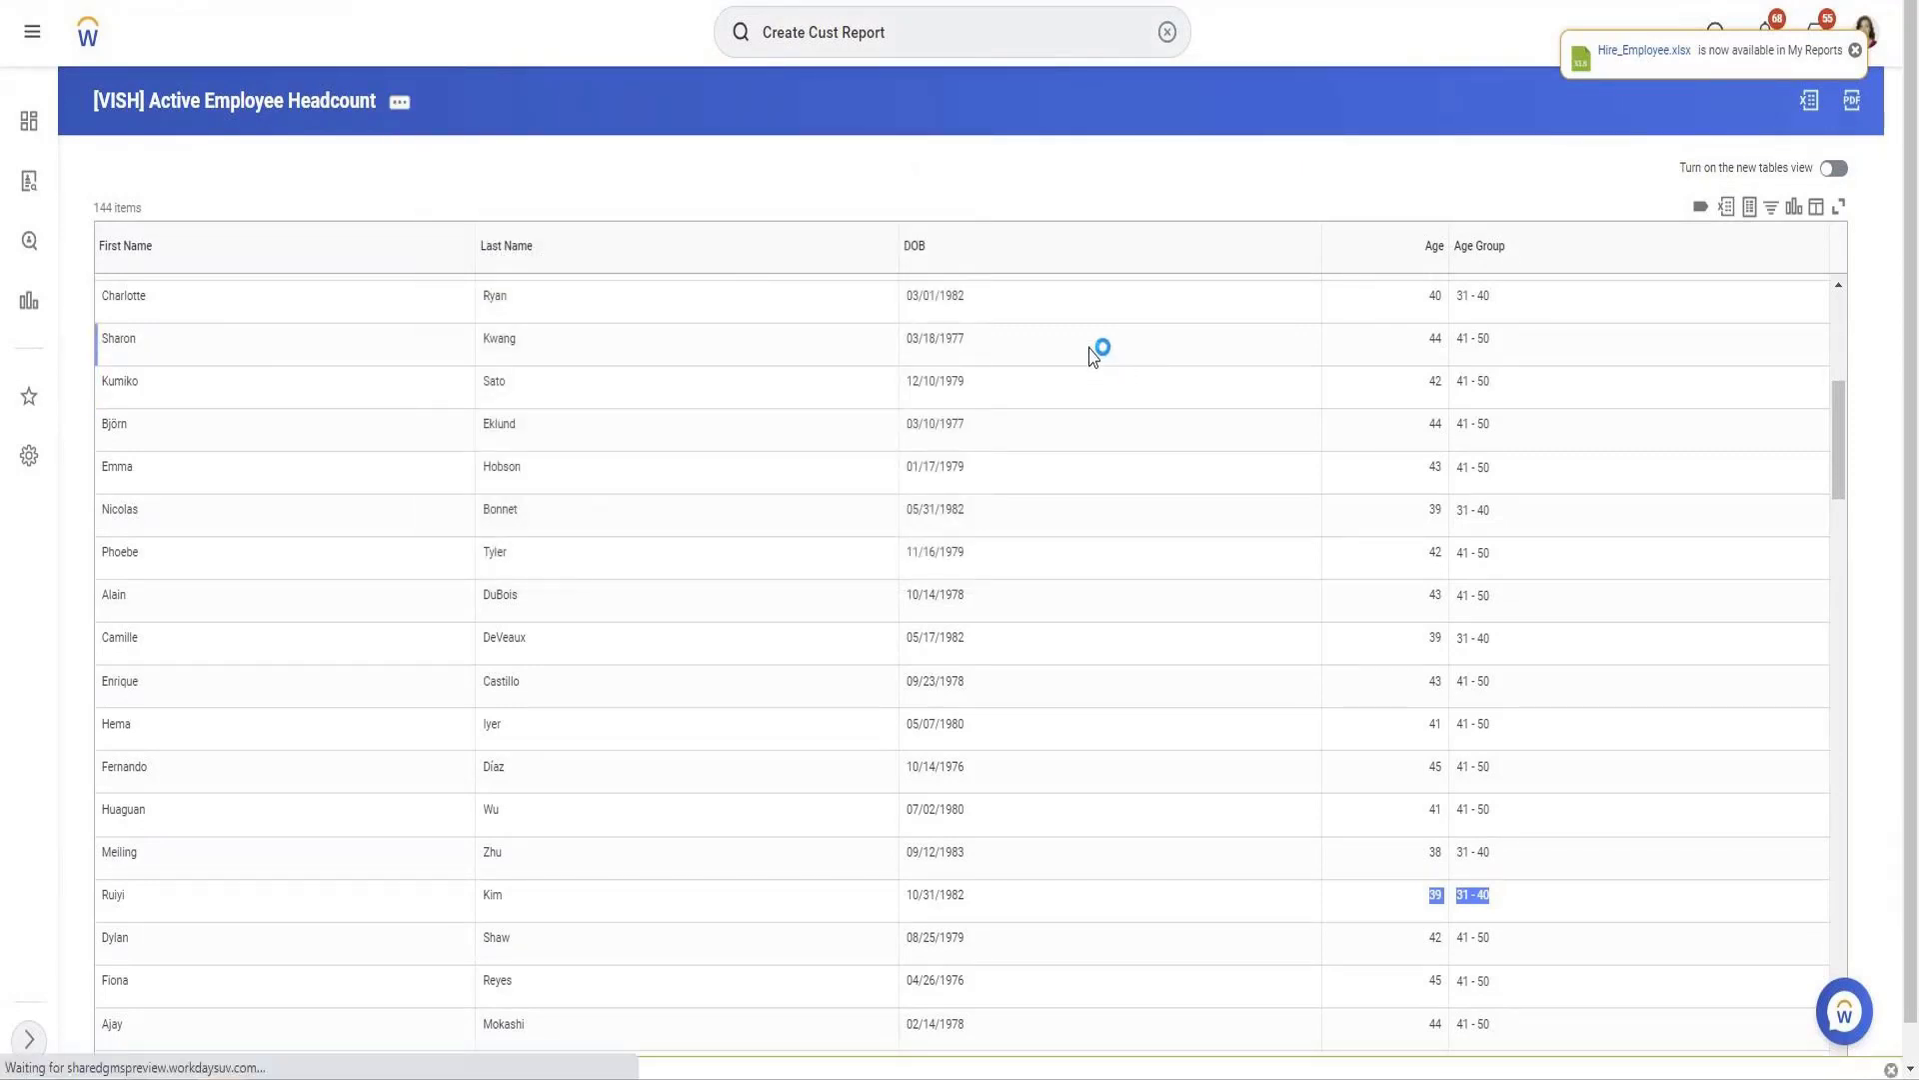
pyautogui.scroll(-4, 789, 334)
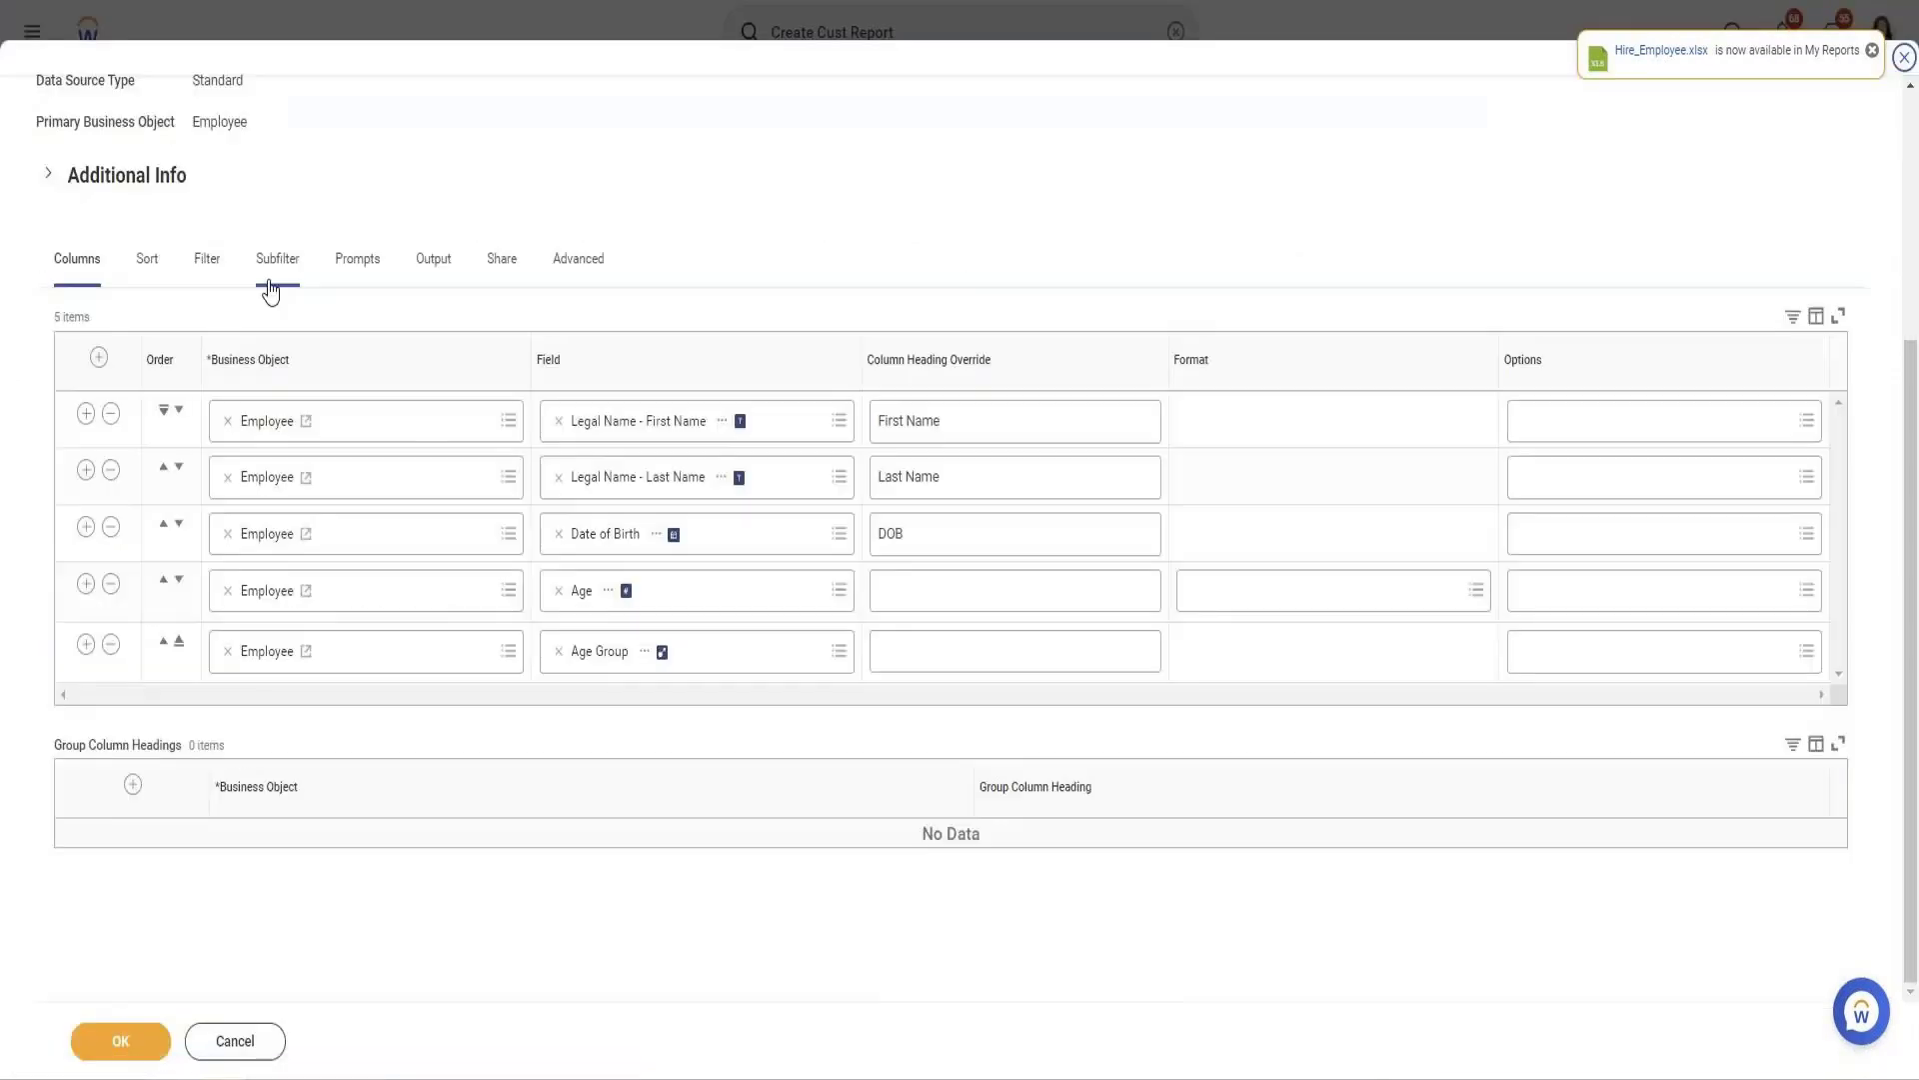
pyautogui.click(209, 283)
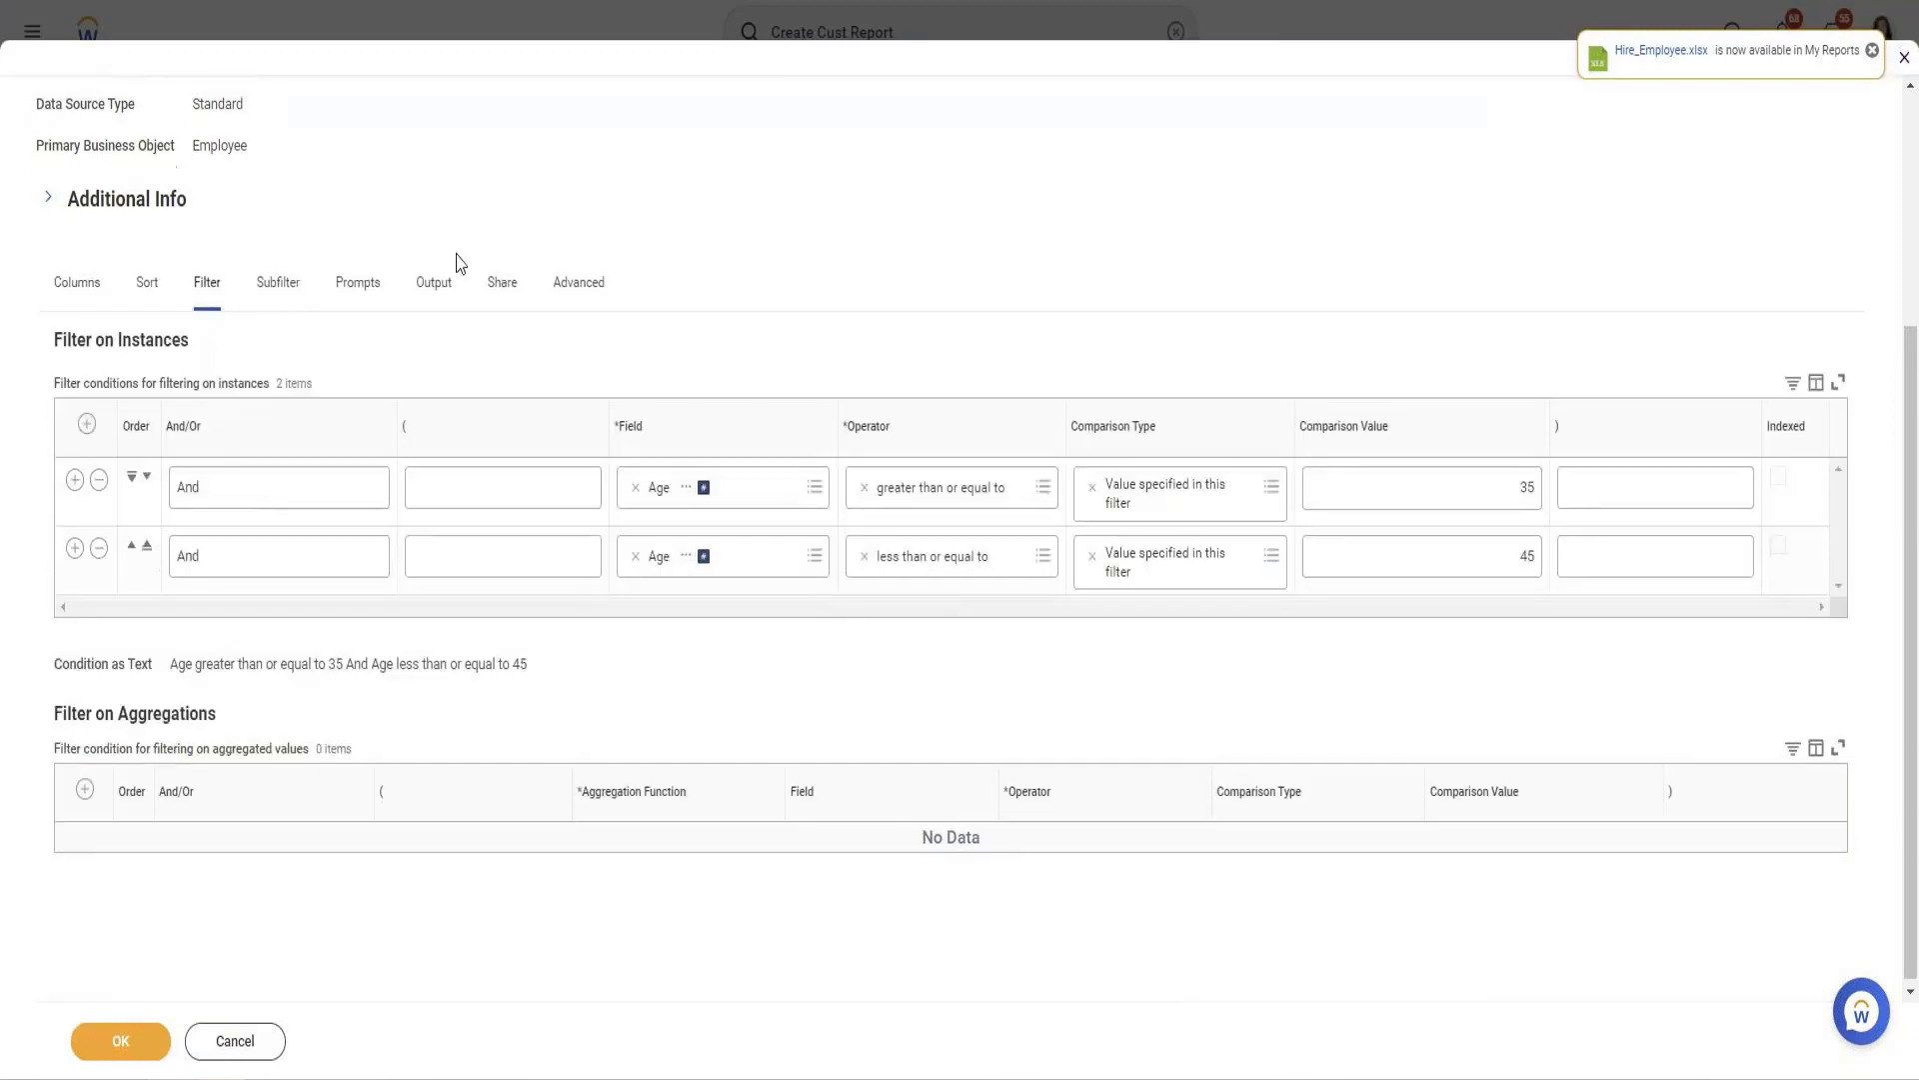
# Add a third instance filter condition, joined with And, on the Date of Birth field
pyautogui.click(74, 550)
pyautogui.click(690, 628)
pyautogui.write('Da')
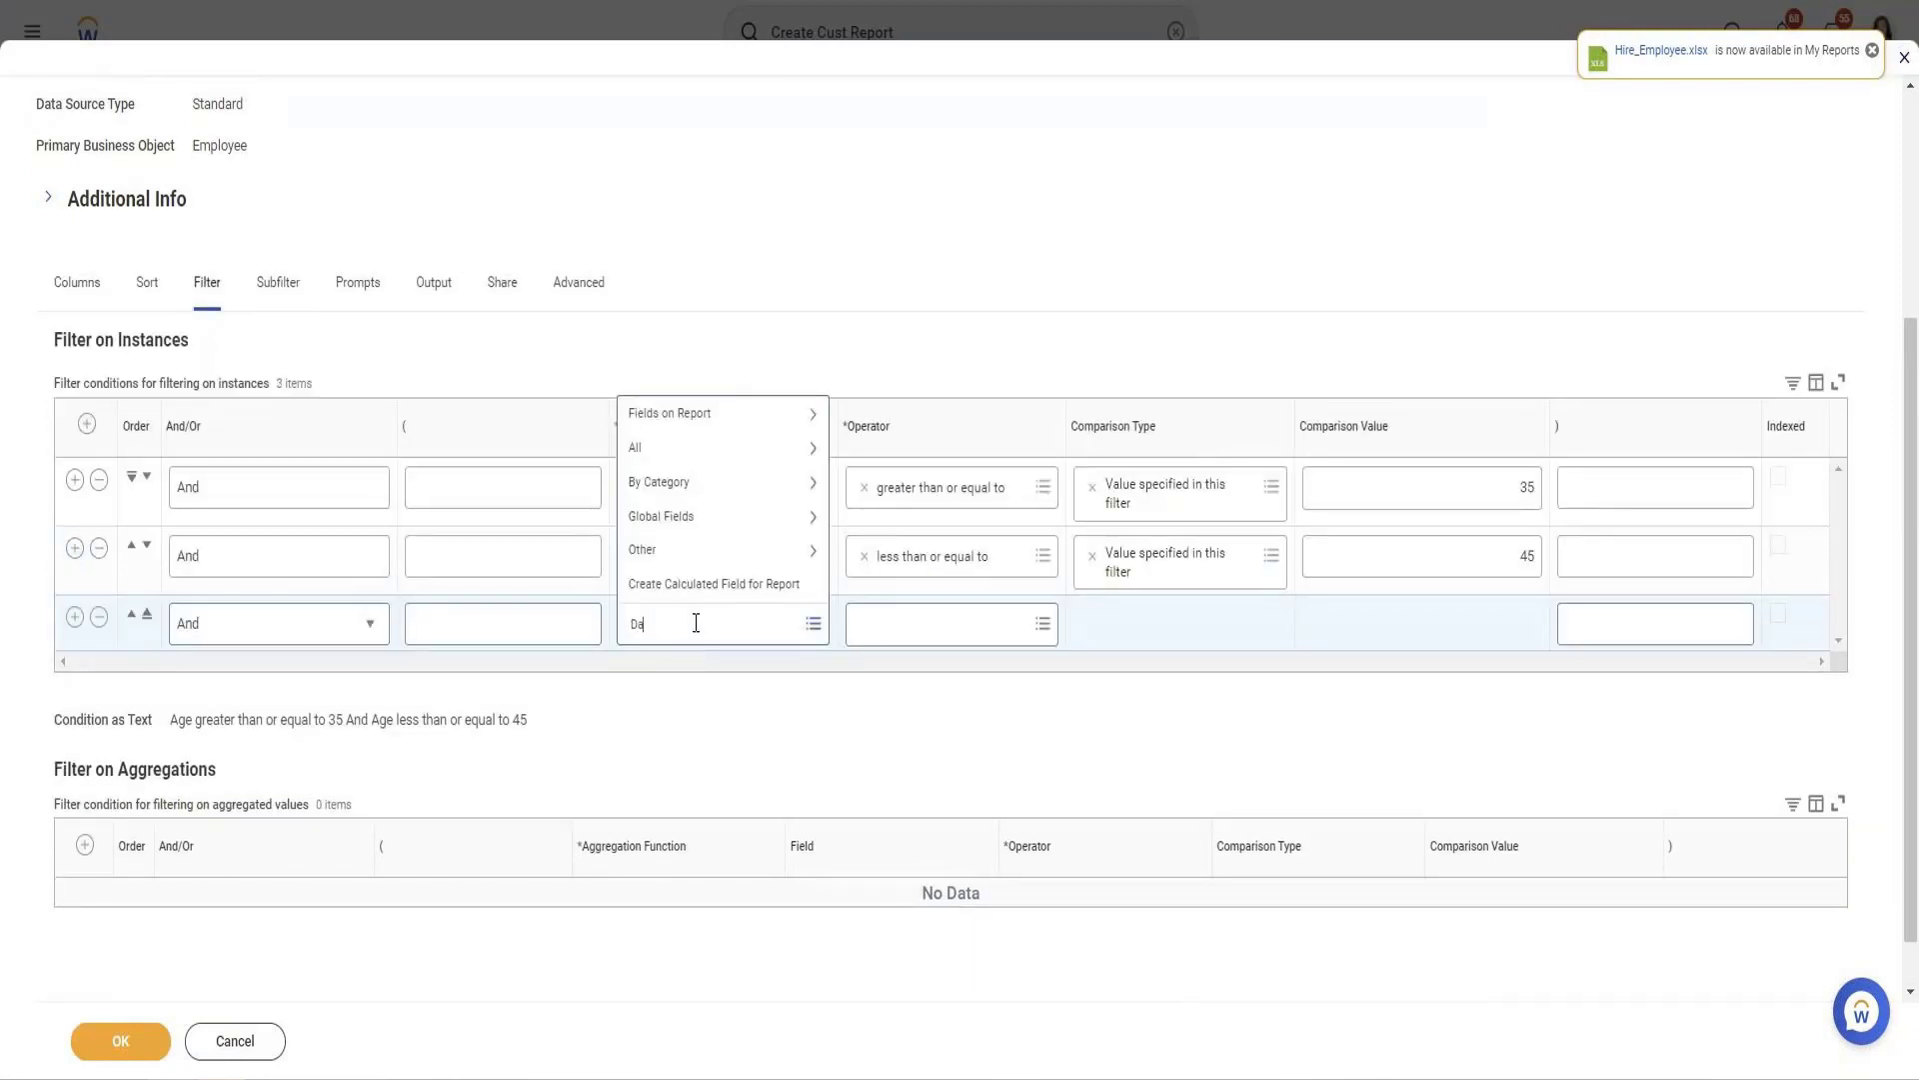
pyautogui.write('te of birth\\')
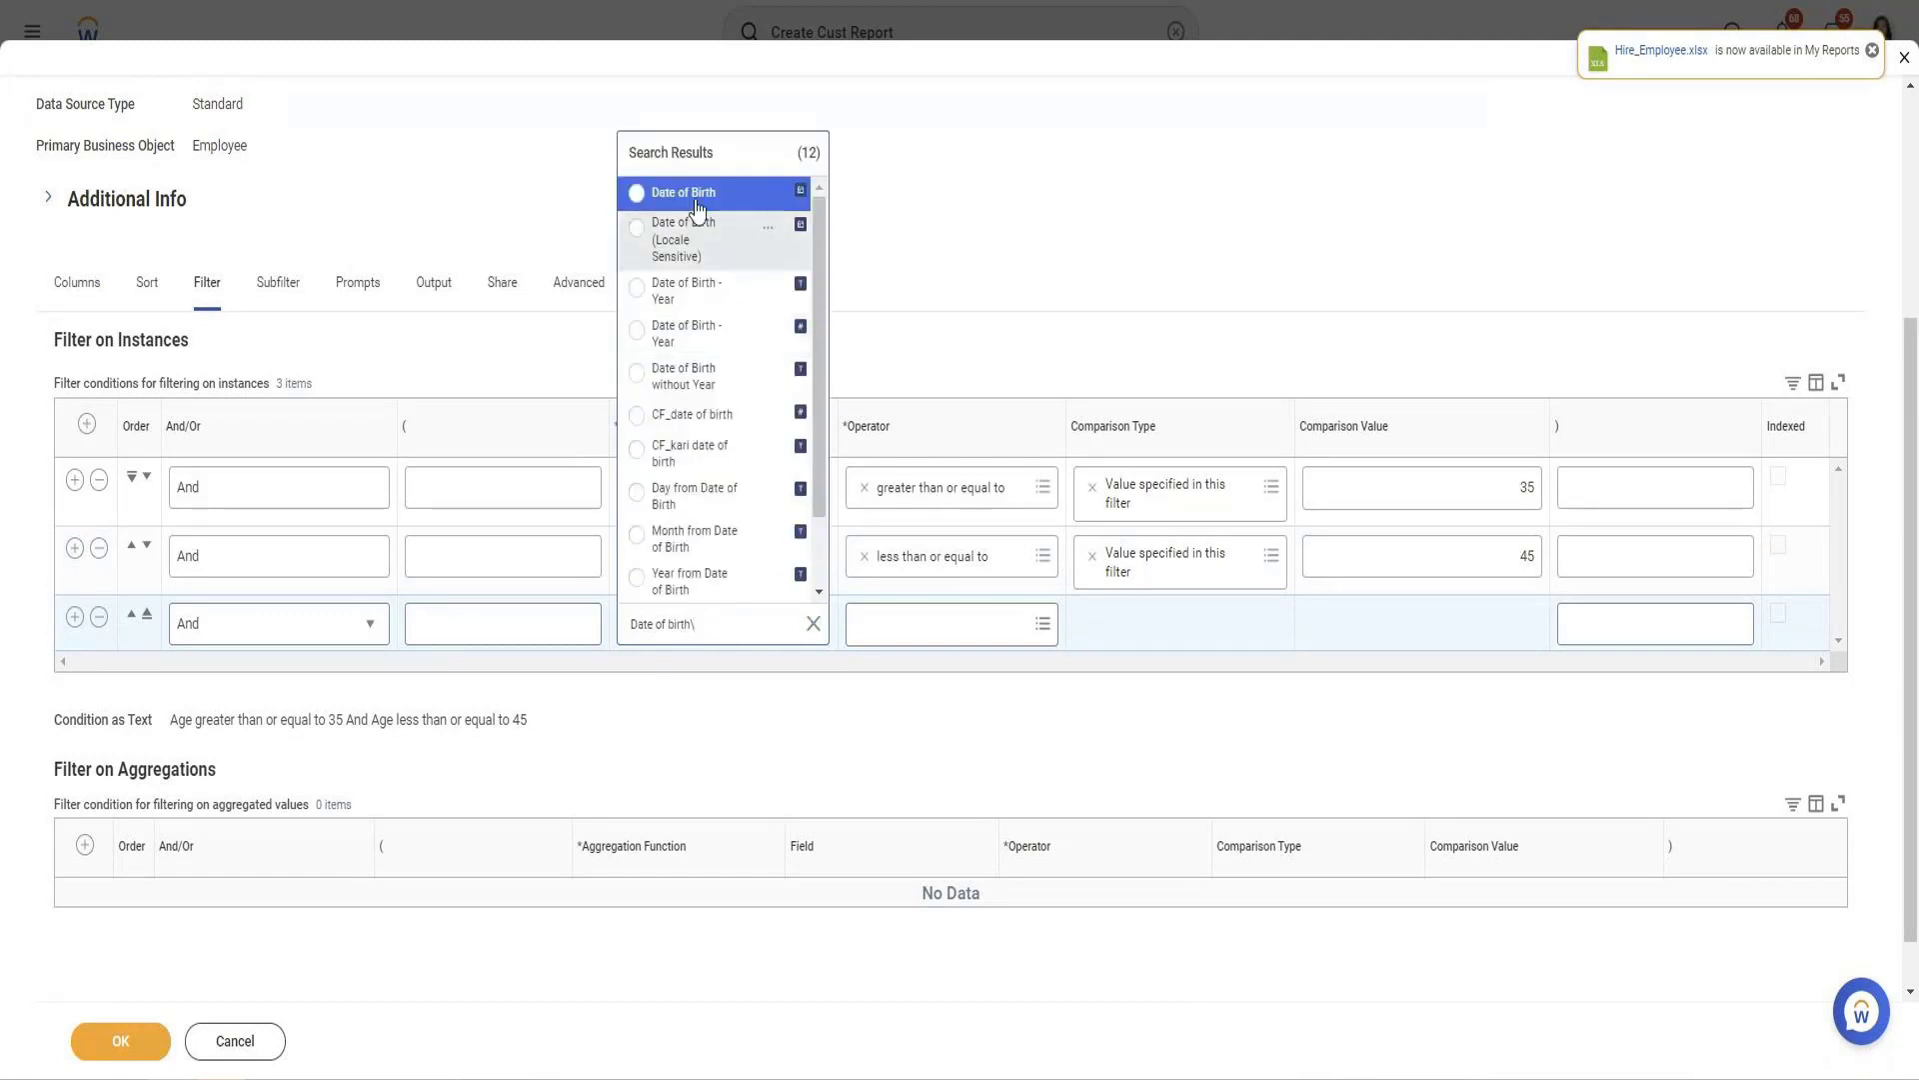
pyautogui.click(698, 200)
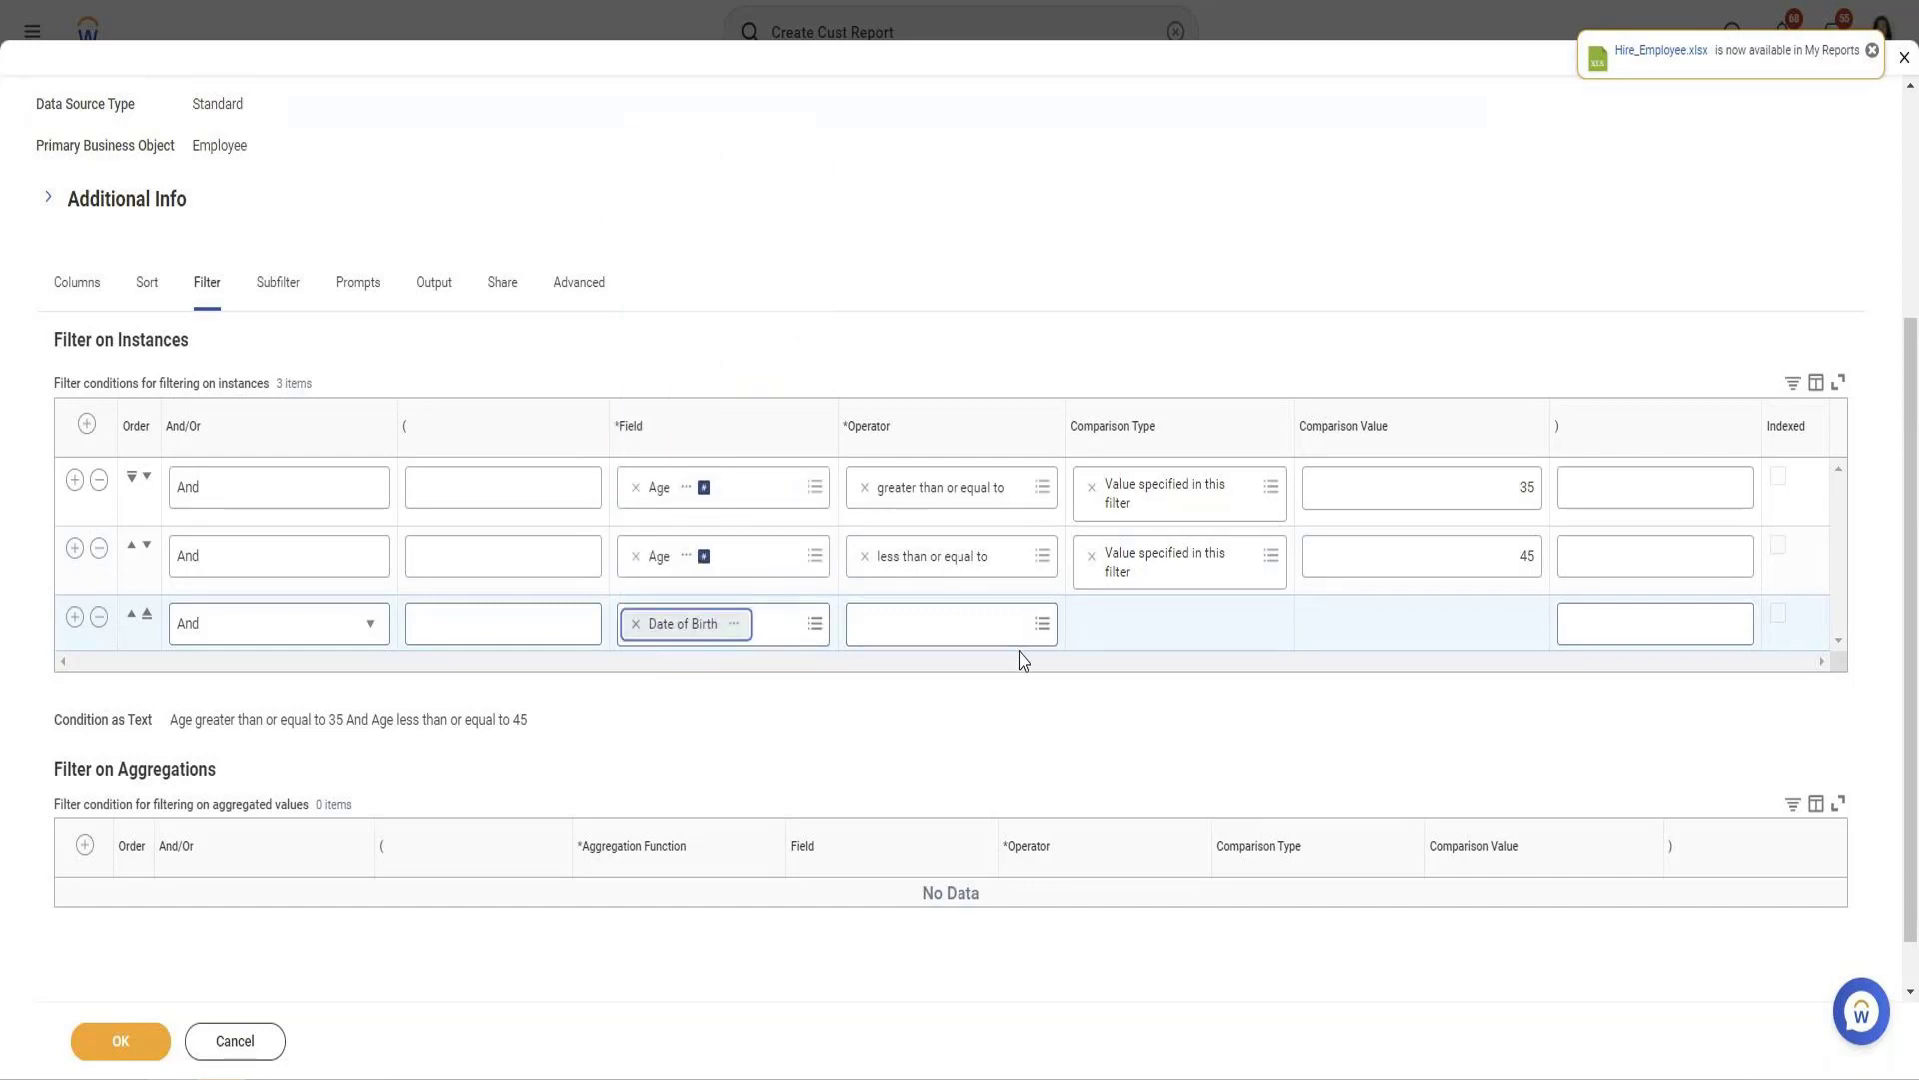
# Set the Date of Birth condition's operator to "greater than or equal to"
pyautogui.click(955, 628)
pyautogui.write('le')
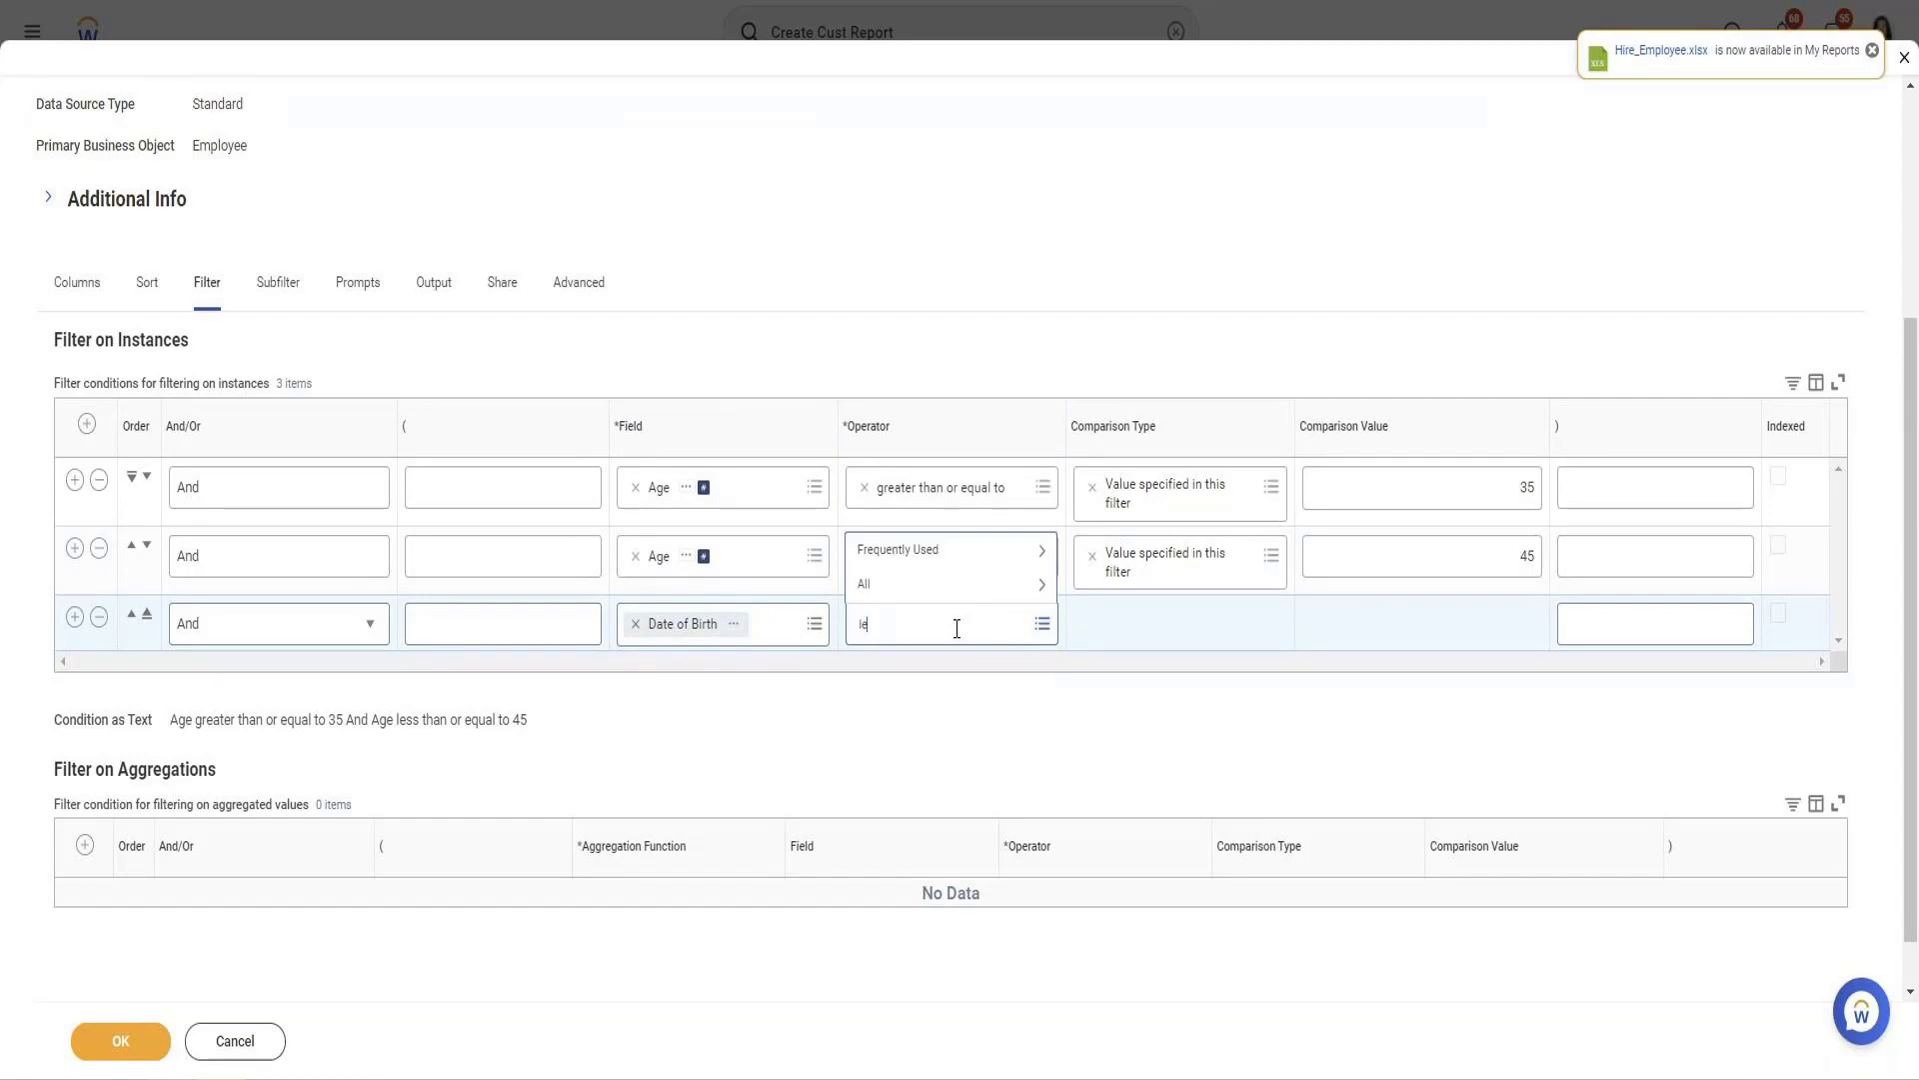
pyautogui.write('ss')
pyautogui.press('BackSpace')
pyautogui.press('BackSpace')
pyautogui.press('BackSpace')
pyautogui.press('BackSpace')
pyautogui.write('greather')
pyautogui.press('Return')
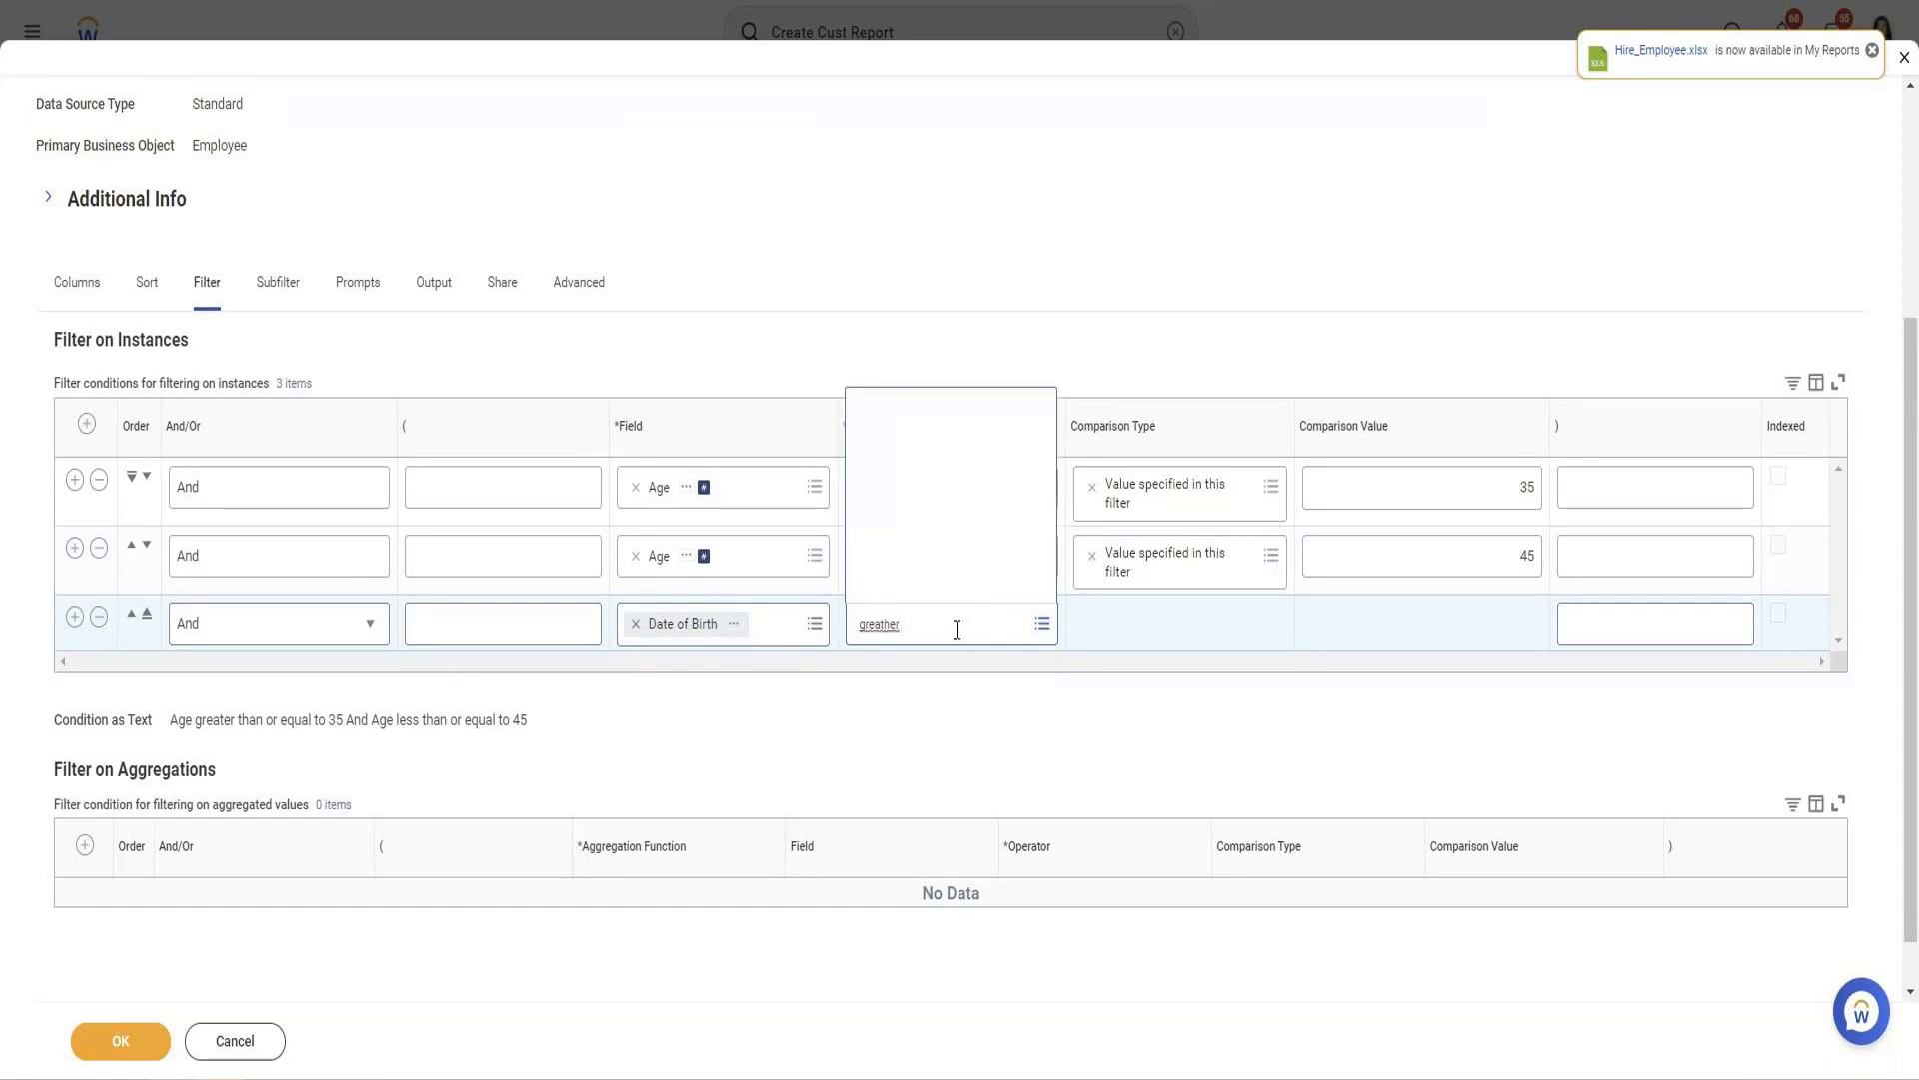
pyautogui.click(883, 623)
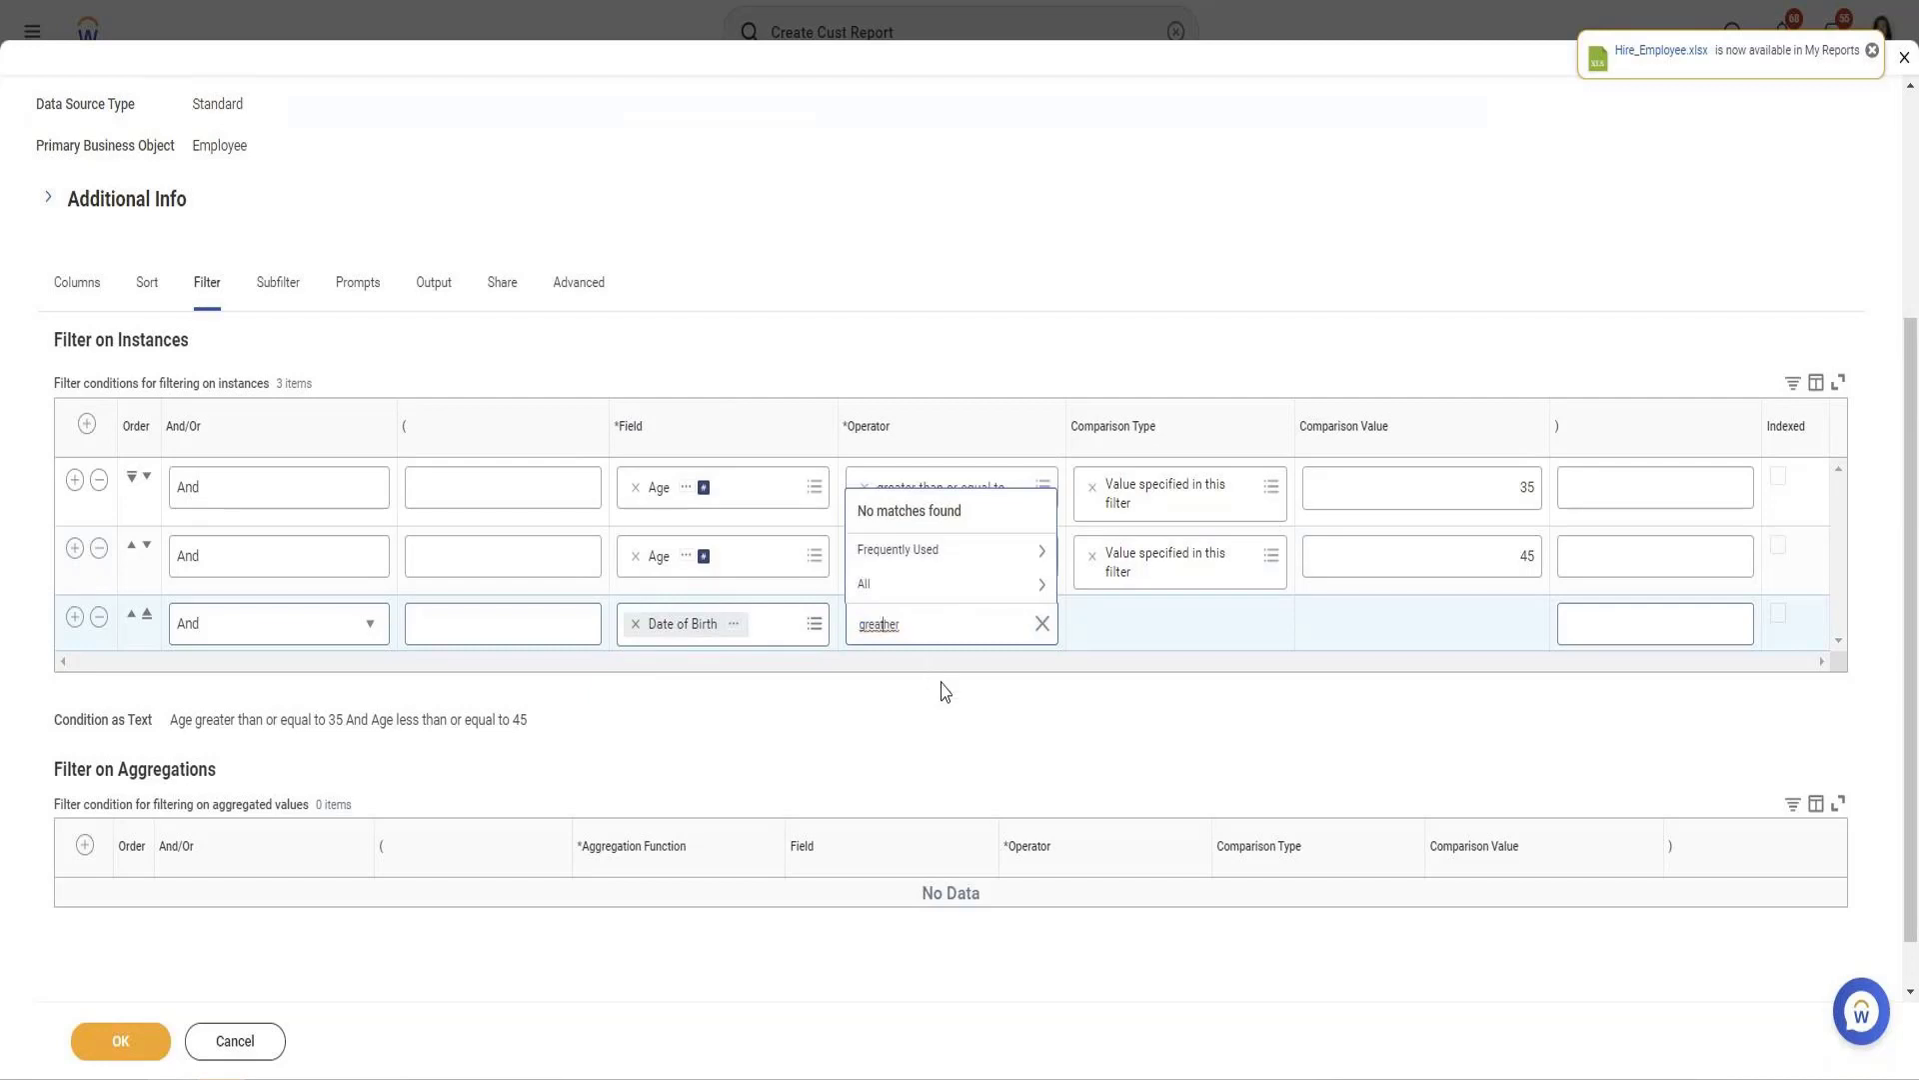
pyautogui.press('Delete')
pyautogui.press('Return')
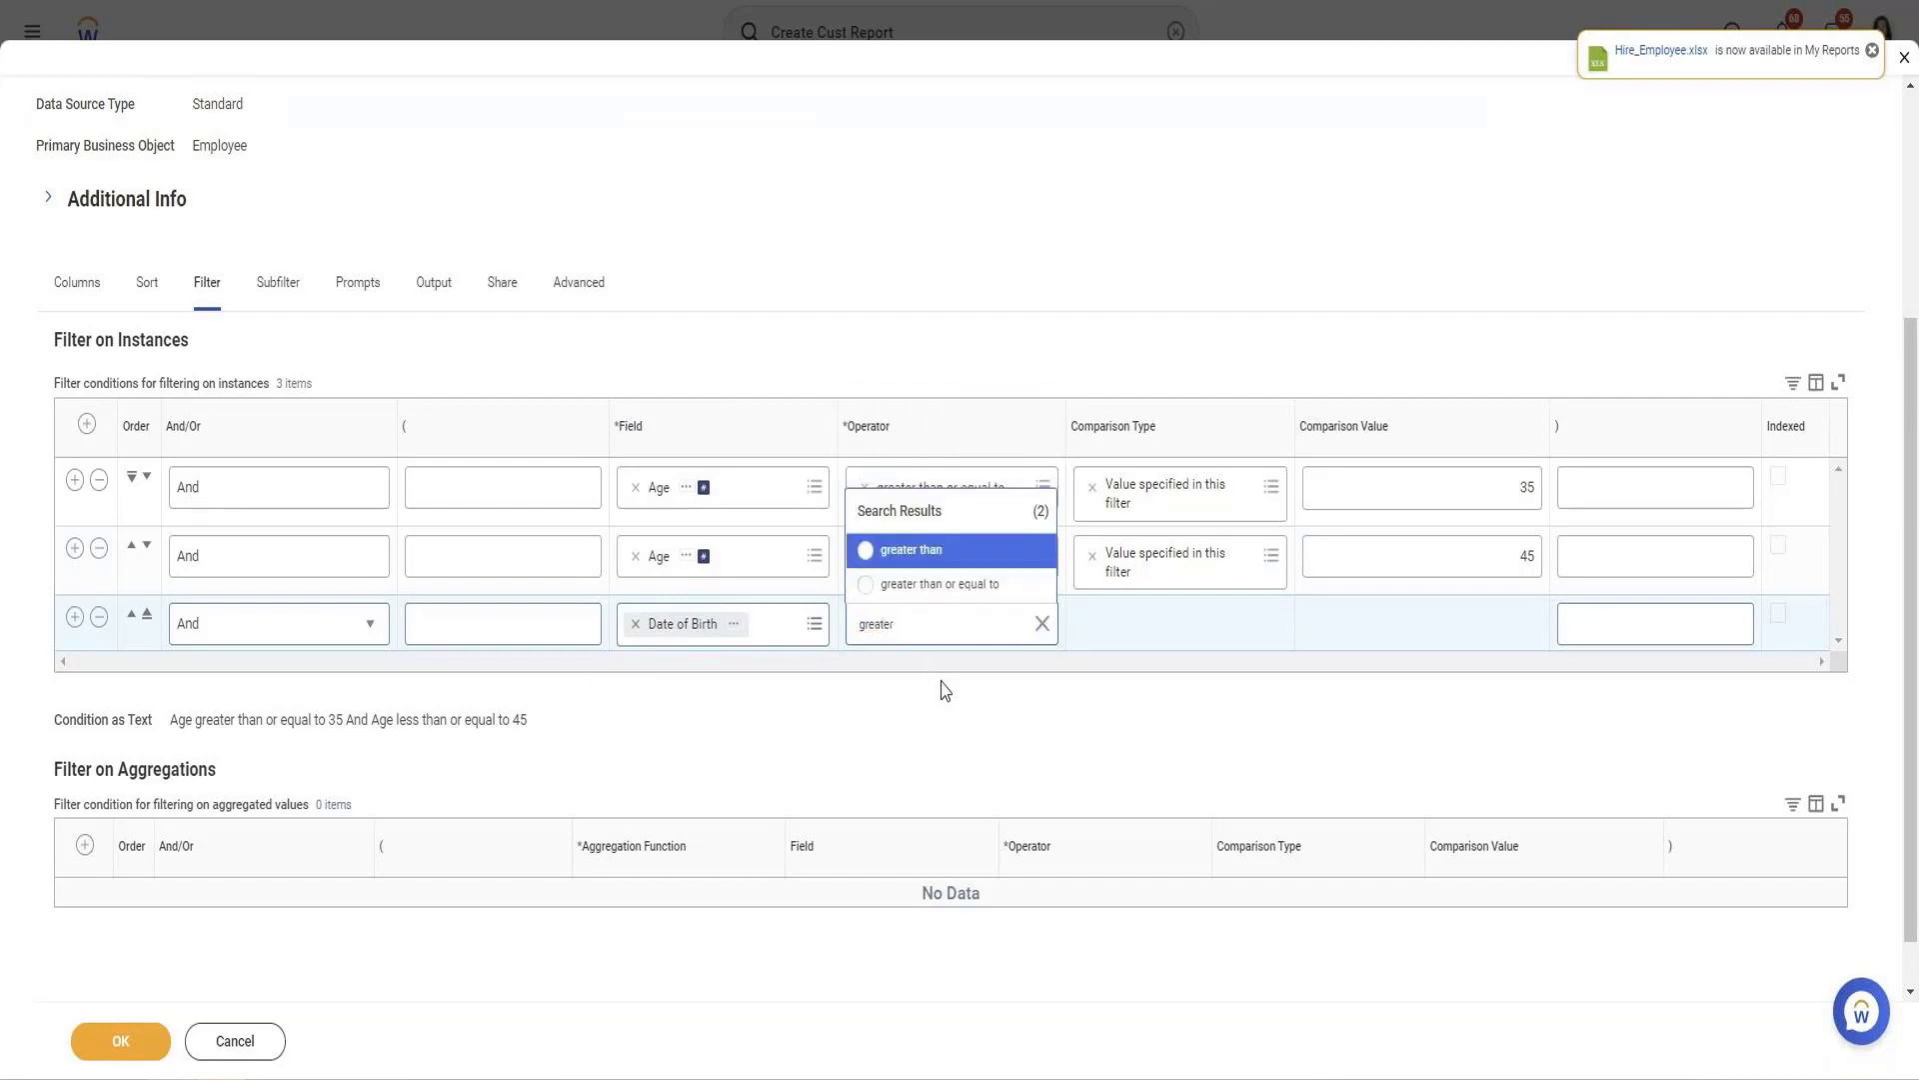
pyautogui.click(950, 585)
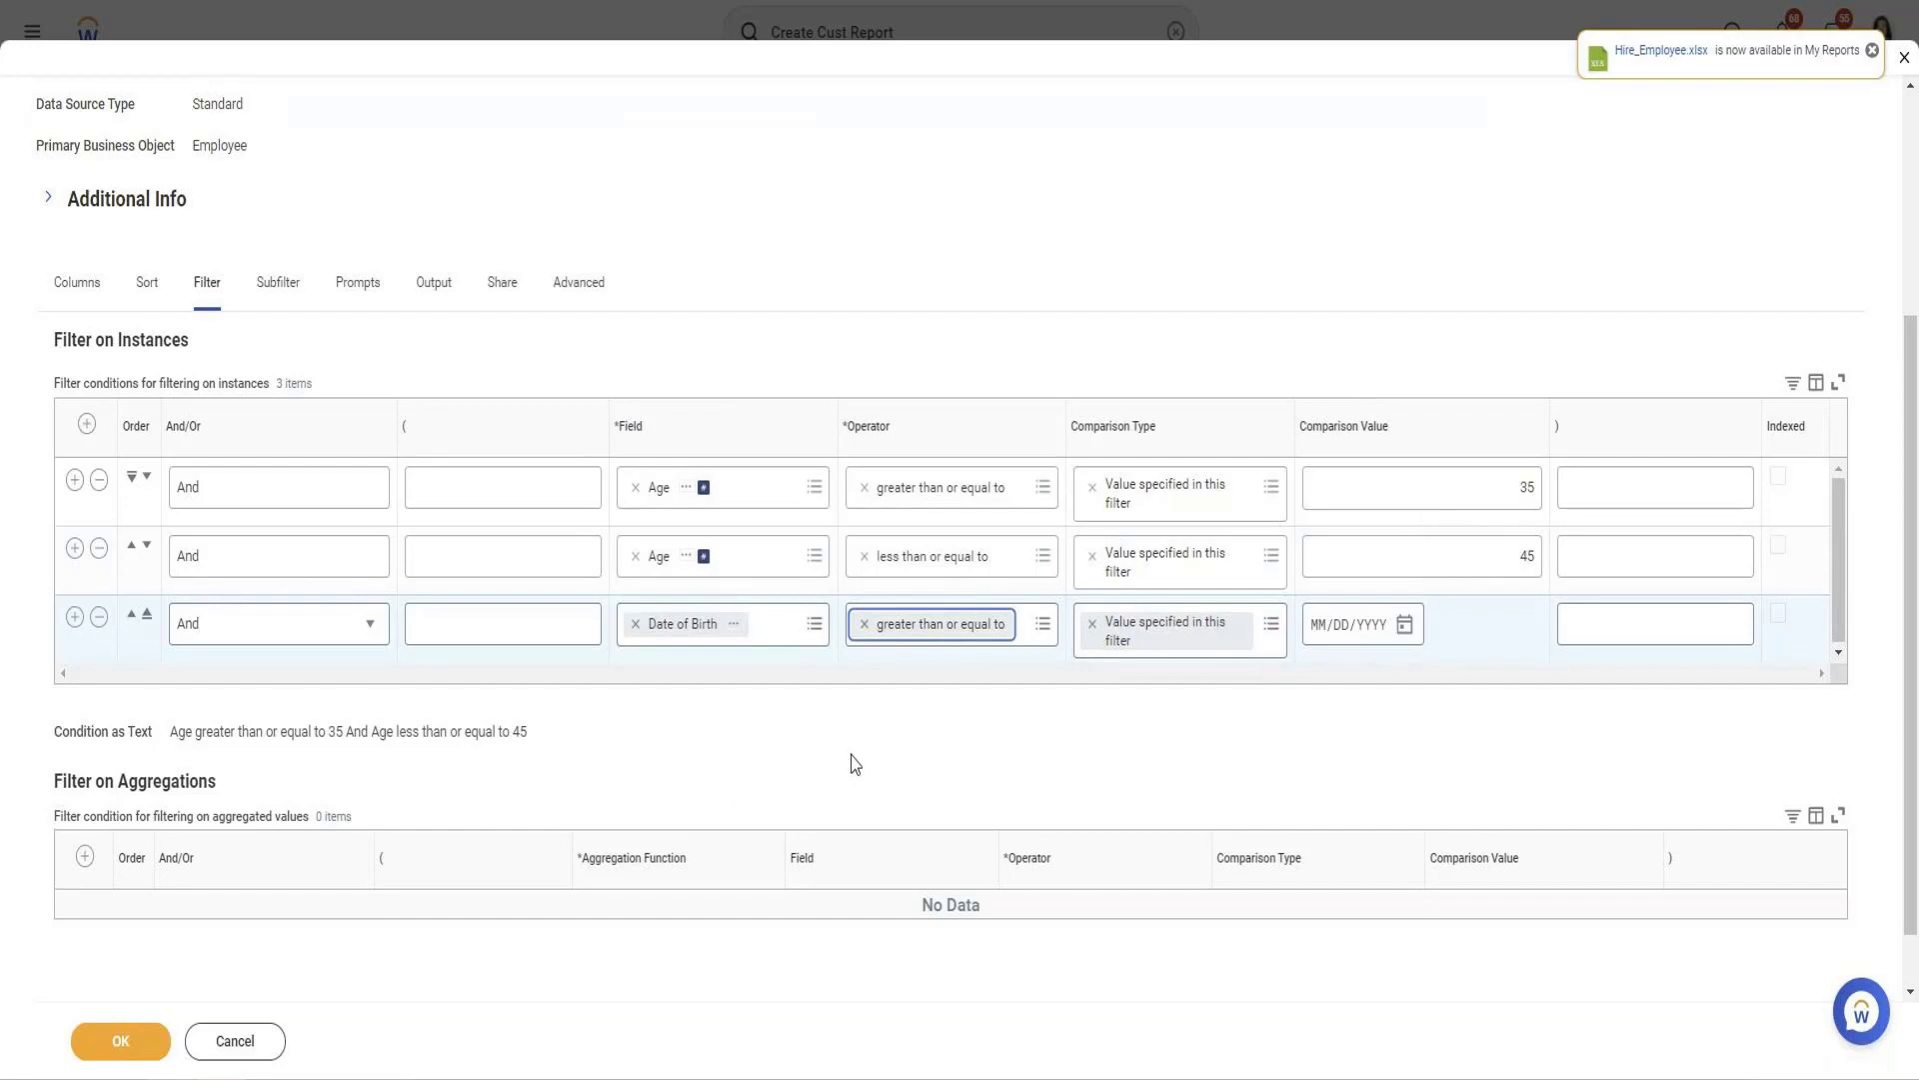
# Set the Date of Birth condition's comparison type to "Prompt the user for the value", and save and run the report
pyautogui.click(1272, 630)
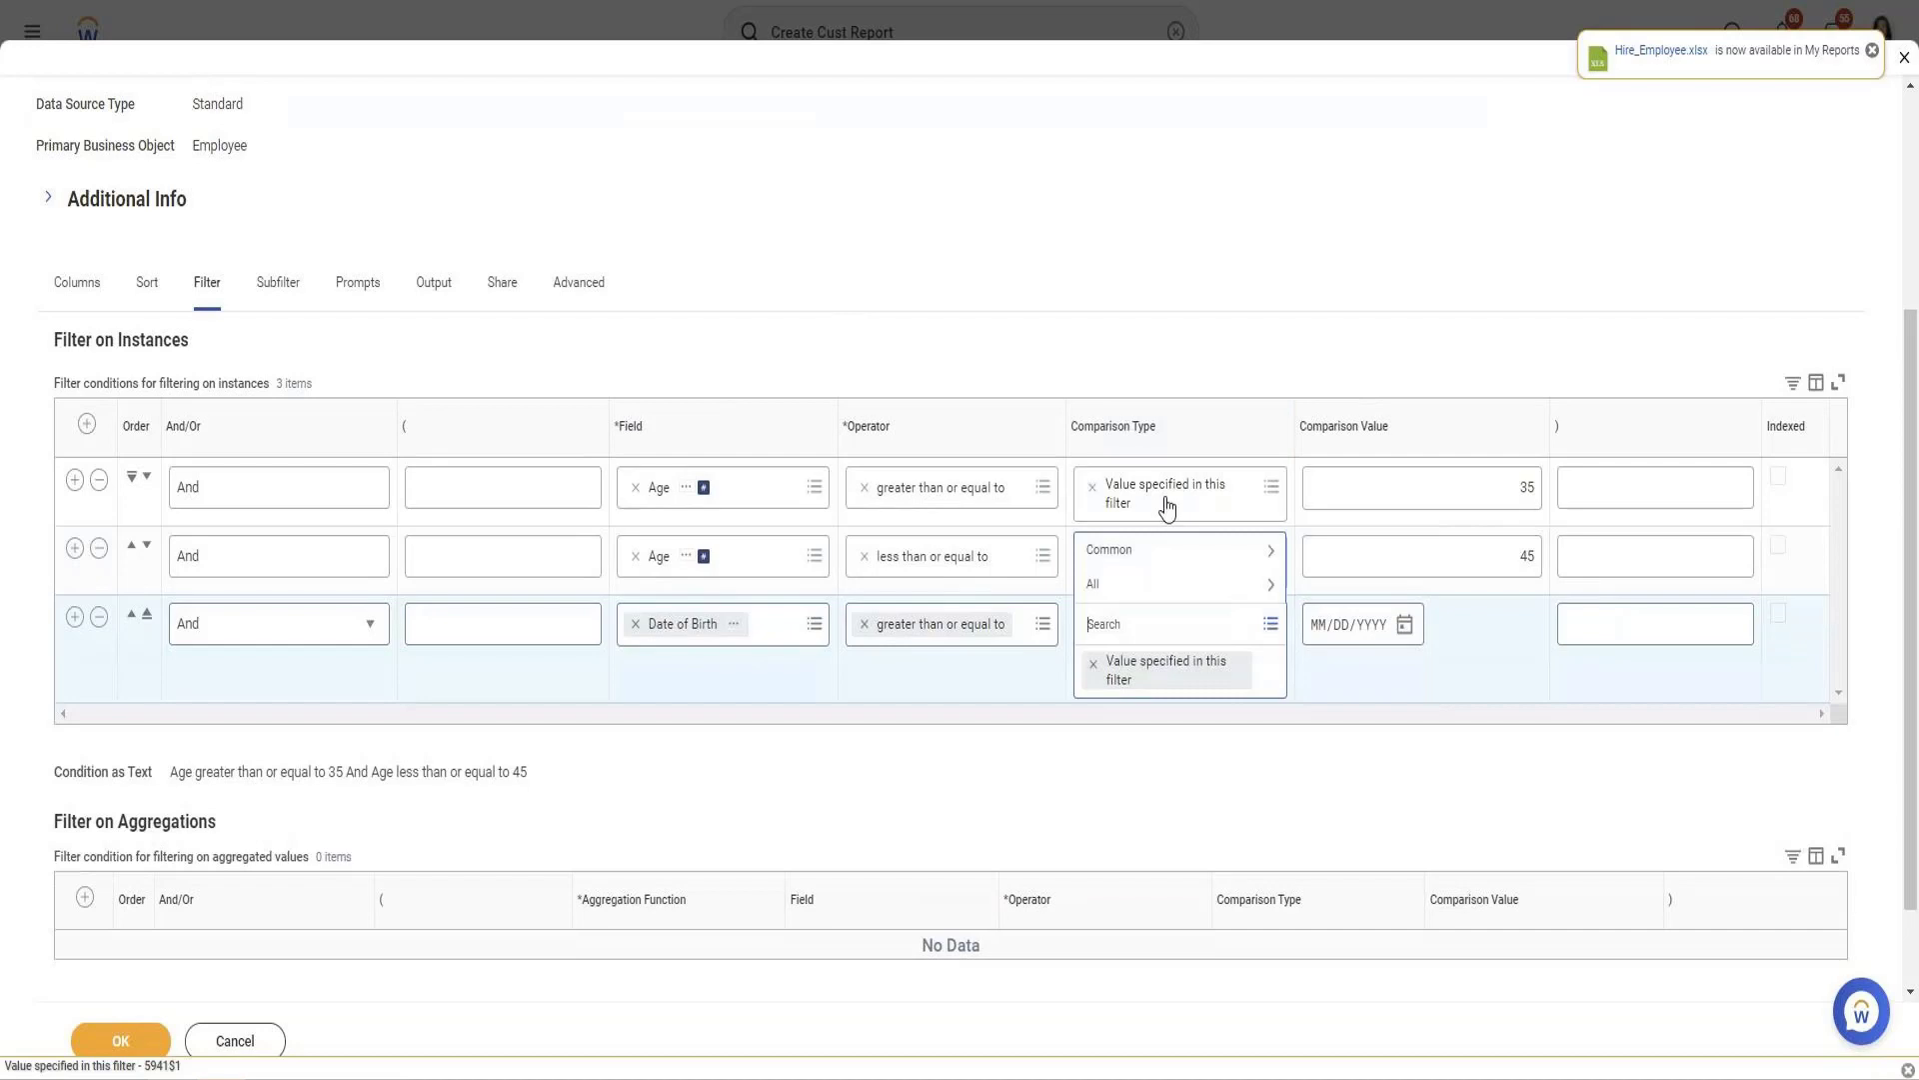
pyautogui.click(1150, 548)
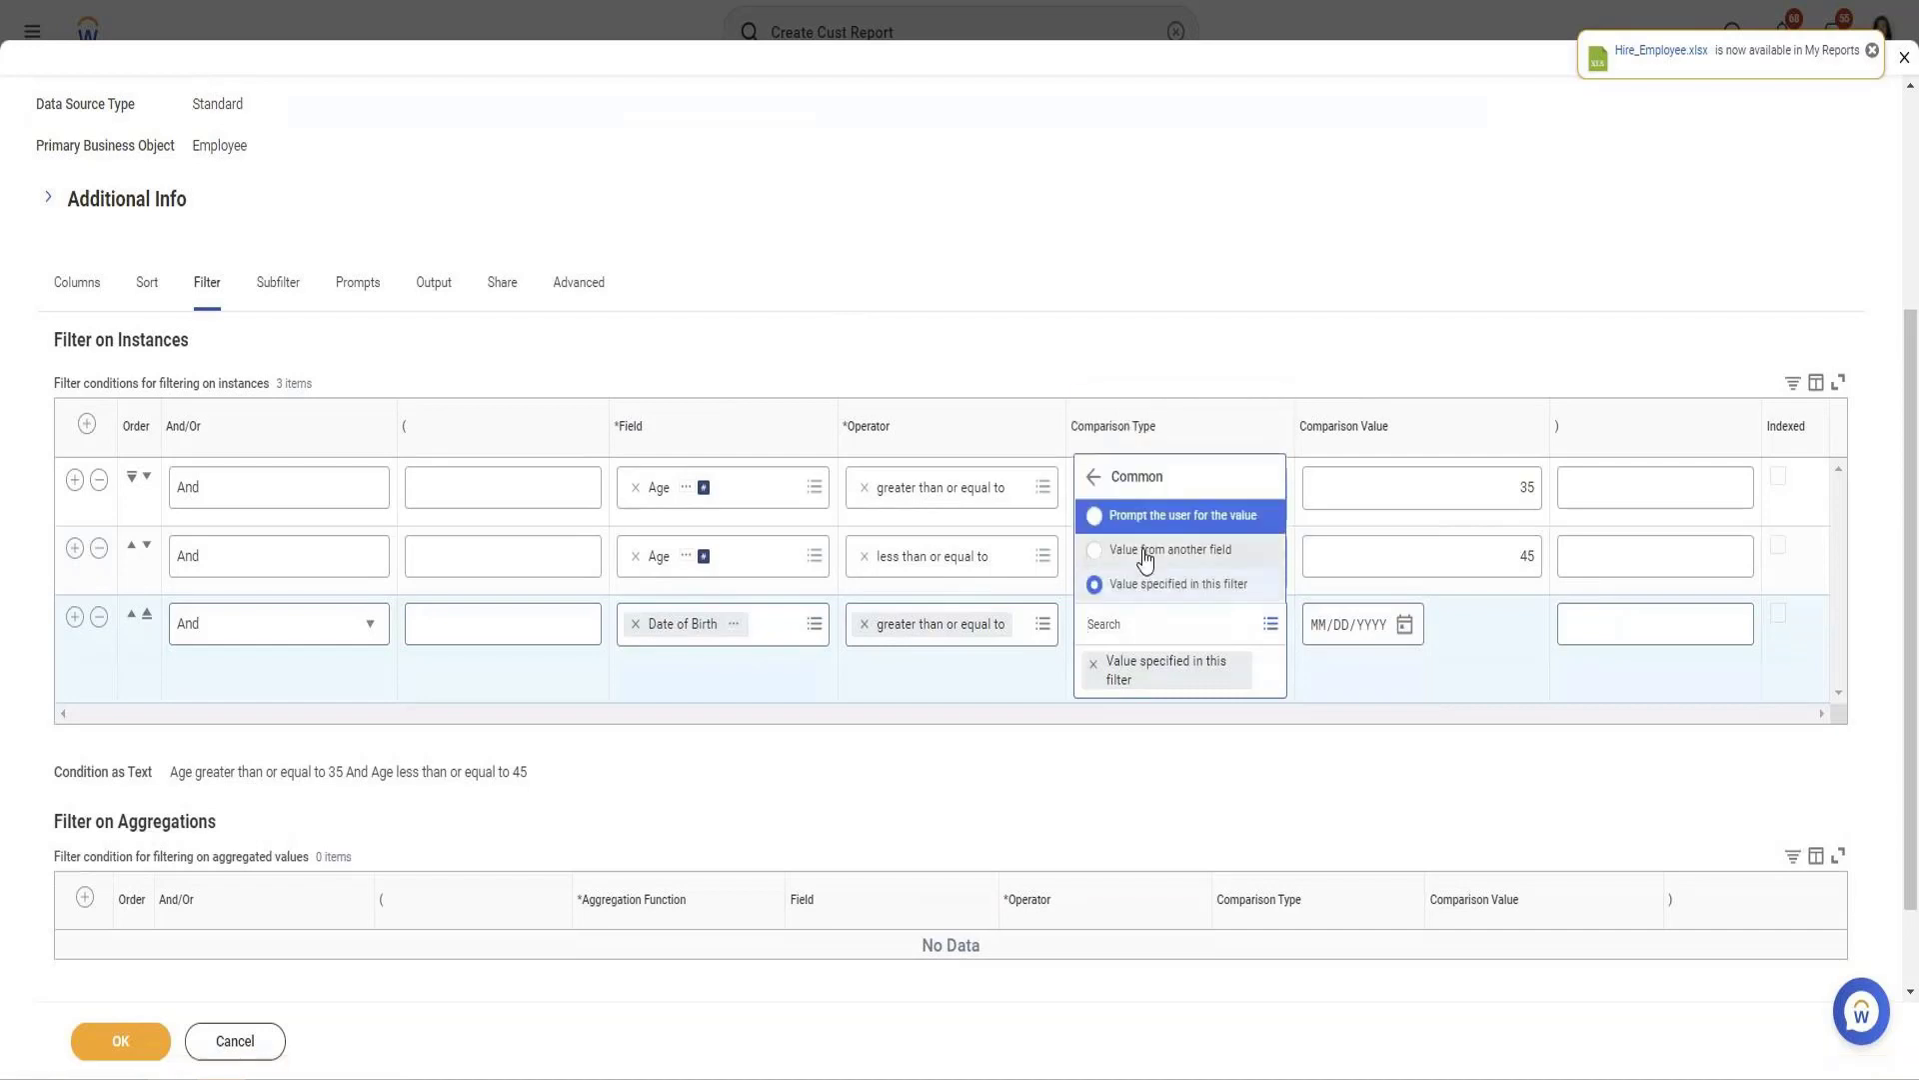
pyautogui.click(1182, 516)
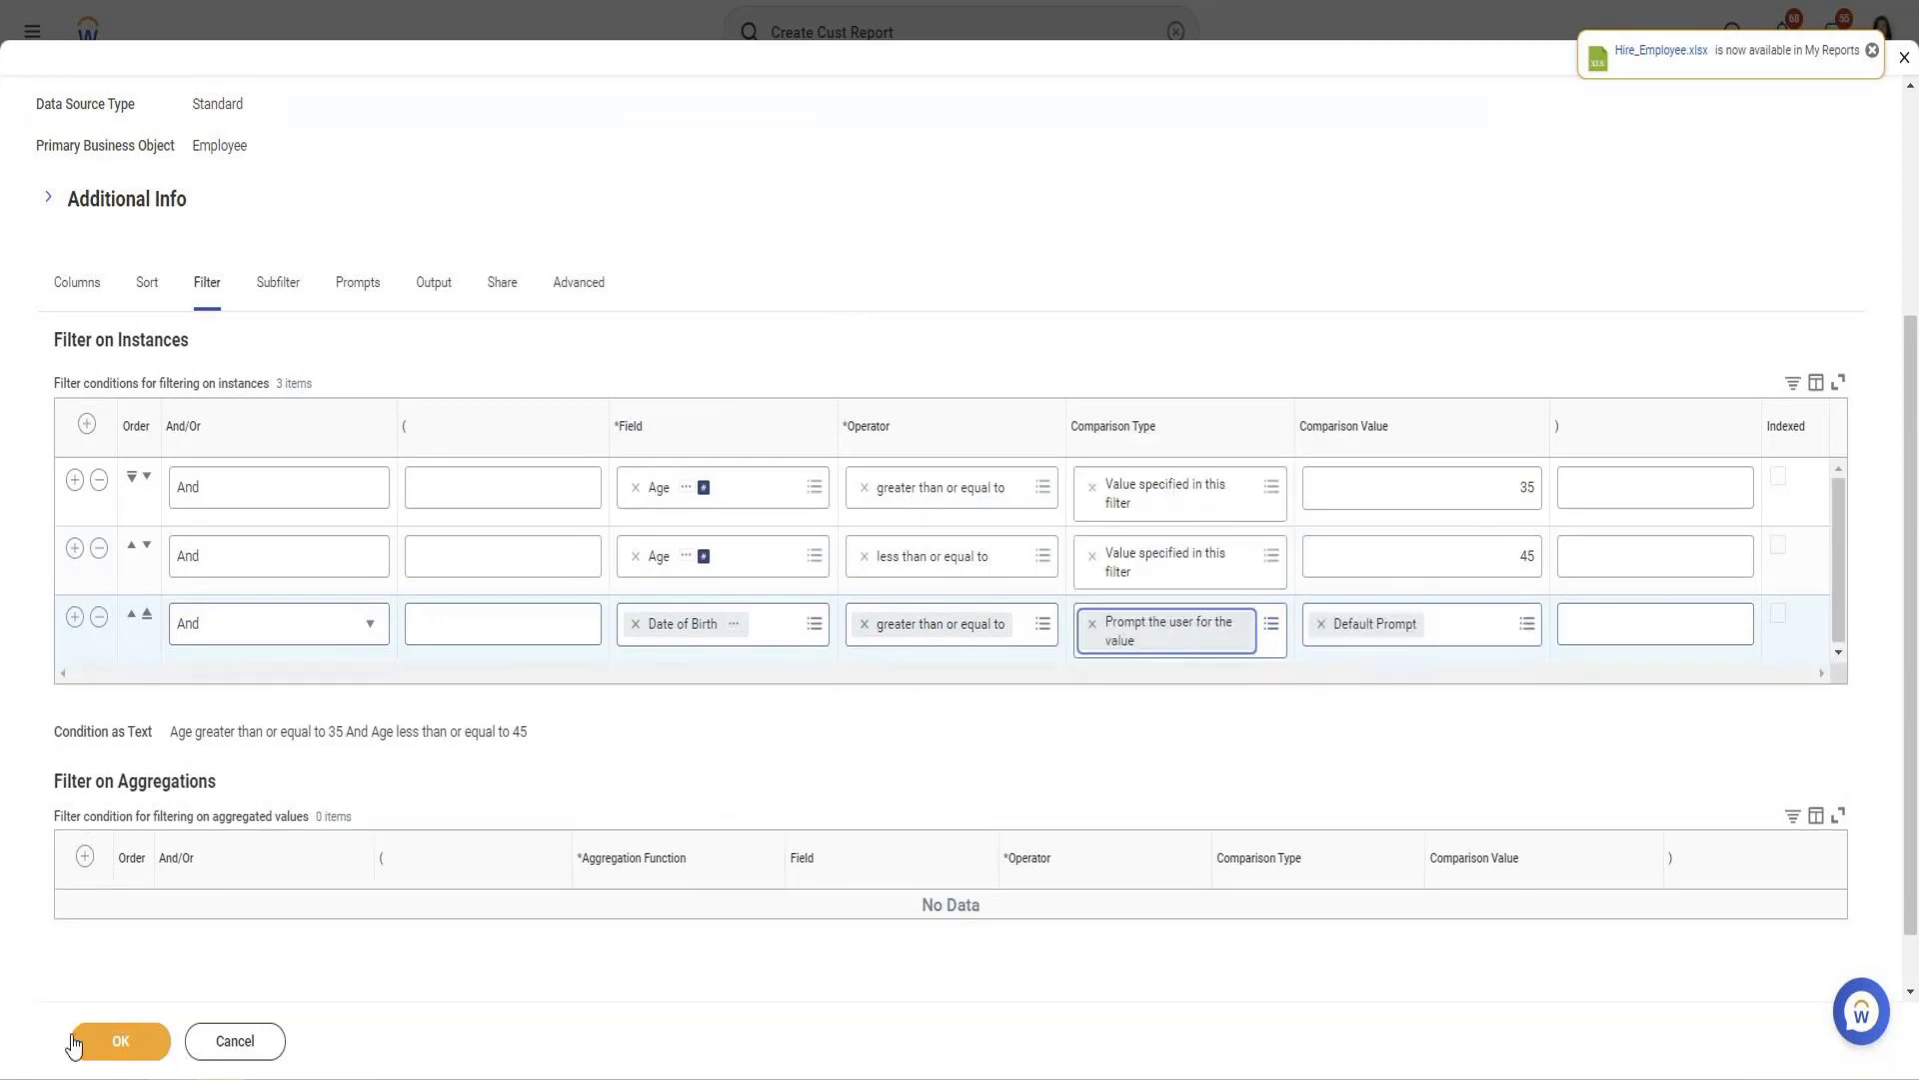
pyautogui.click(122, 1043)
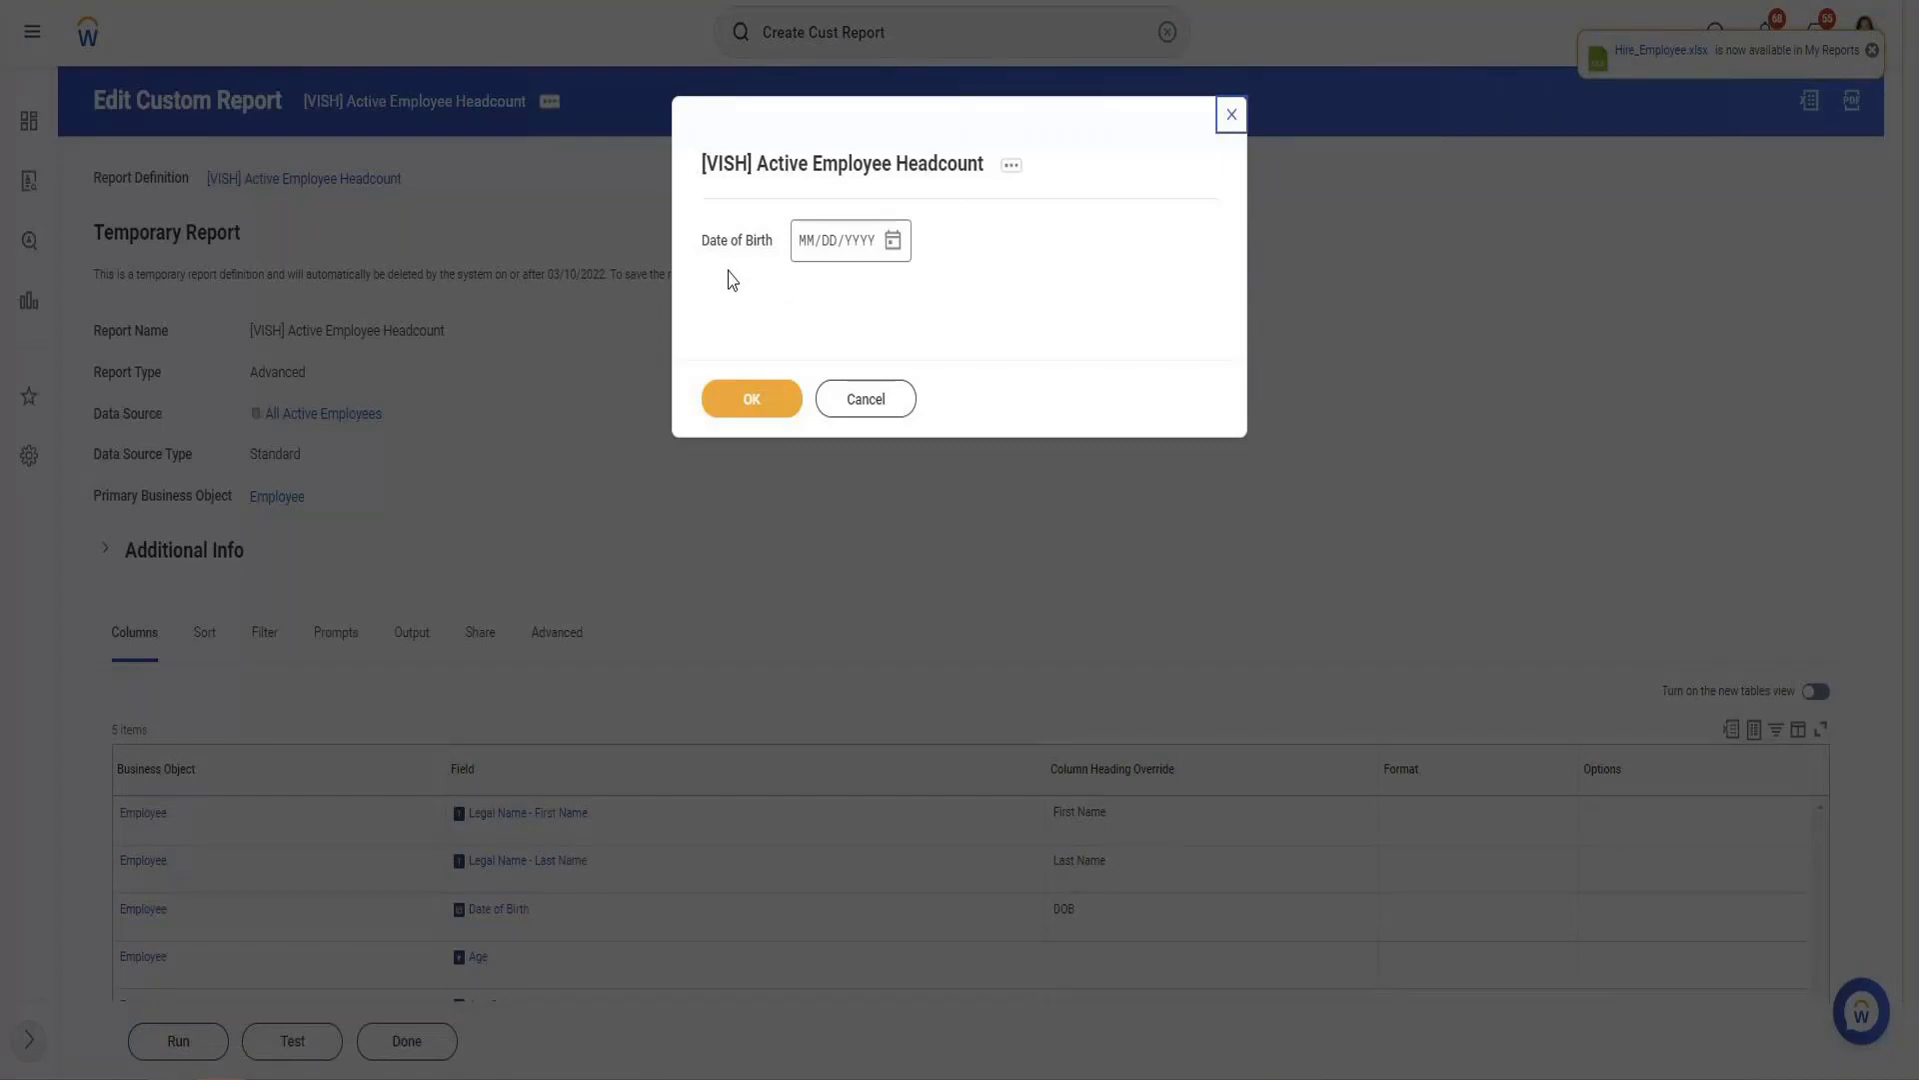
# Run the report with 01/01/1980 as the Date of Birth prompt value and check the DOB column
pyautogui.click(893, 244)
pyautogui.click(811, 252)
pyautogui.write('01/01/')
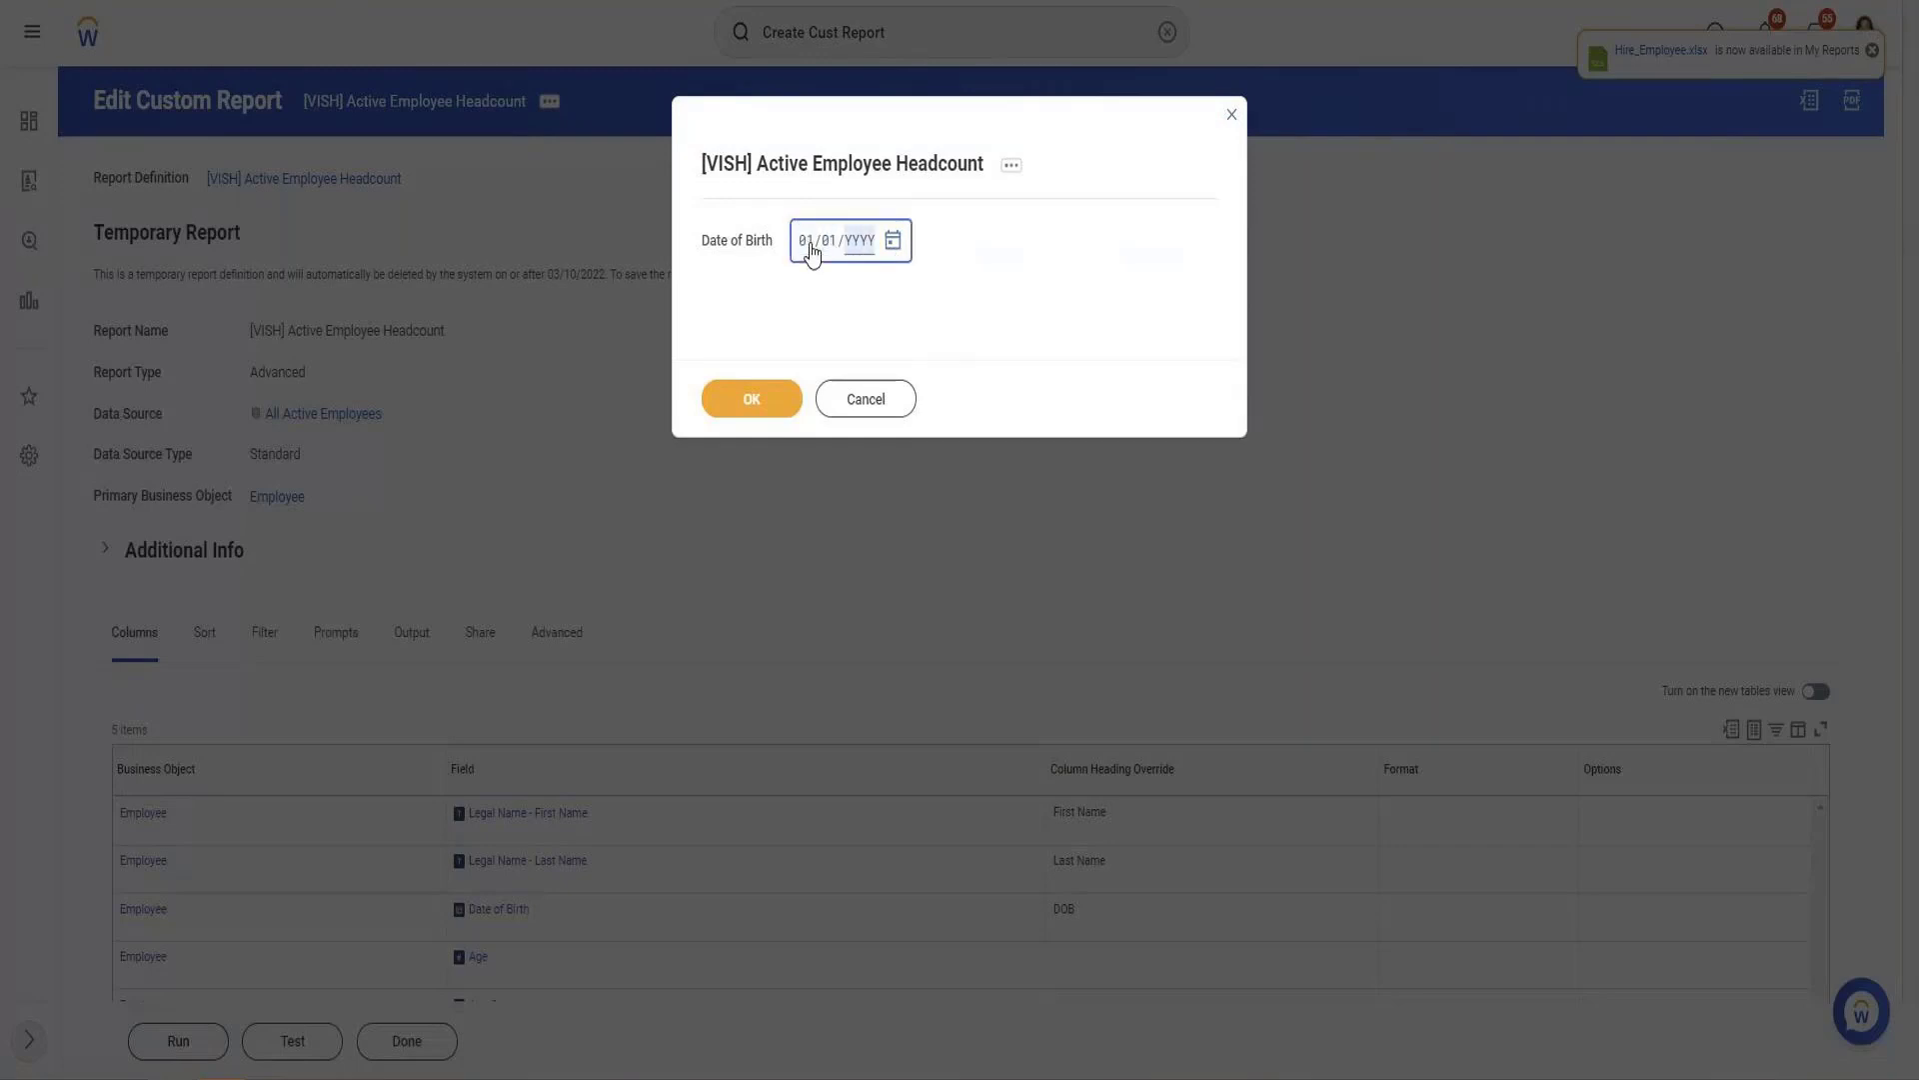
pyautogui.write('1980')
pyautogui.click(760, 399)
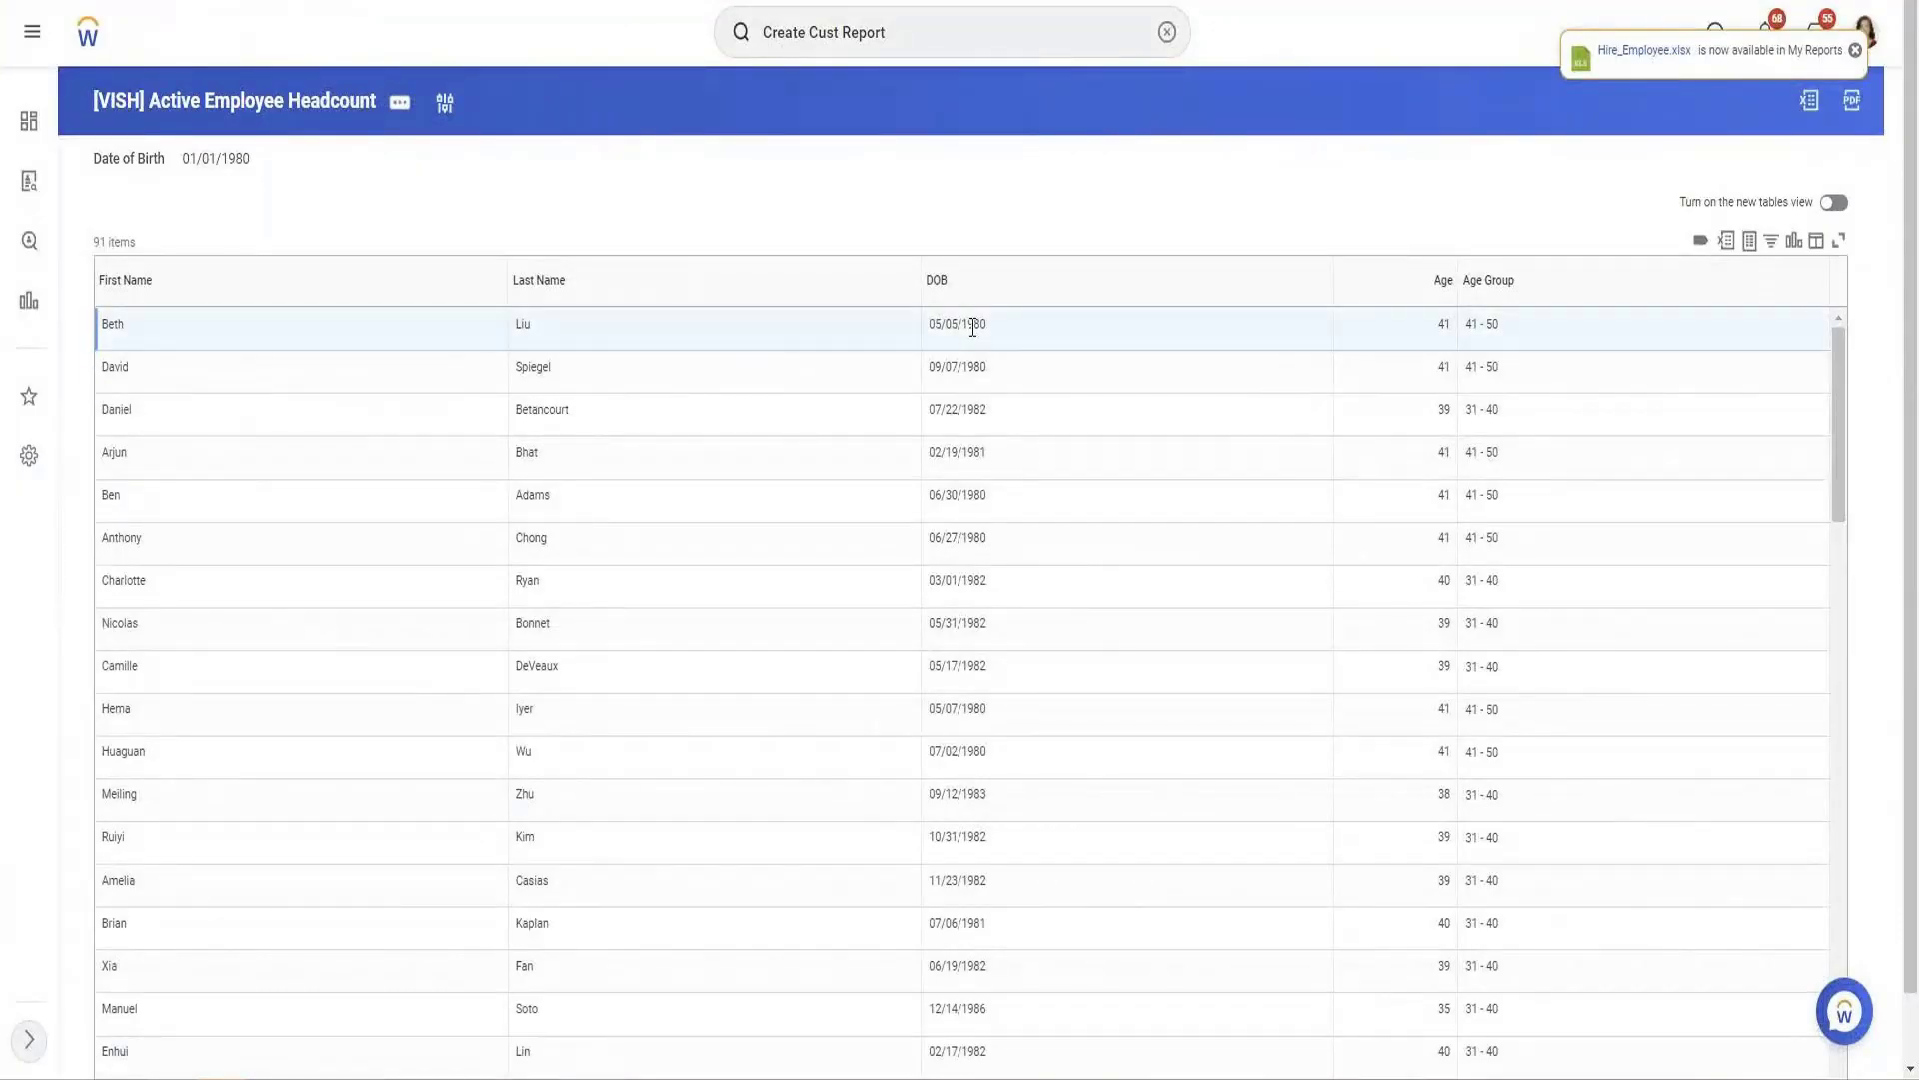
pyautogui.tripleClick(973, 328)
# Run the report again with the Date of Birth prompt left blank
pyautogui.click(400, 102)
pyautogui.moveTo(477, 184)
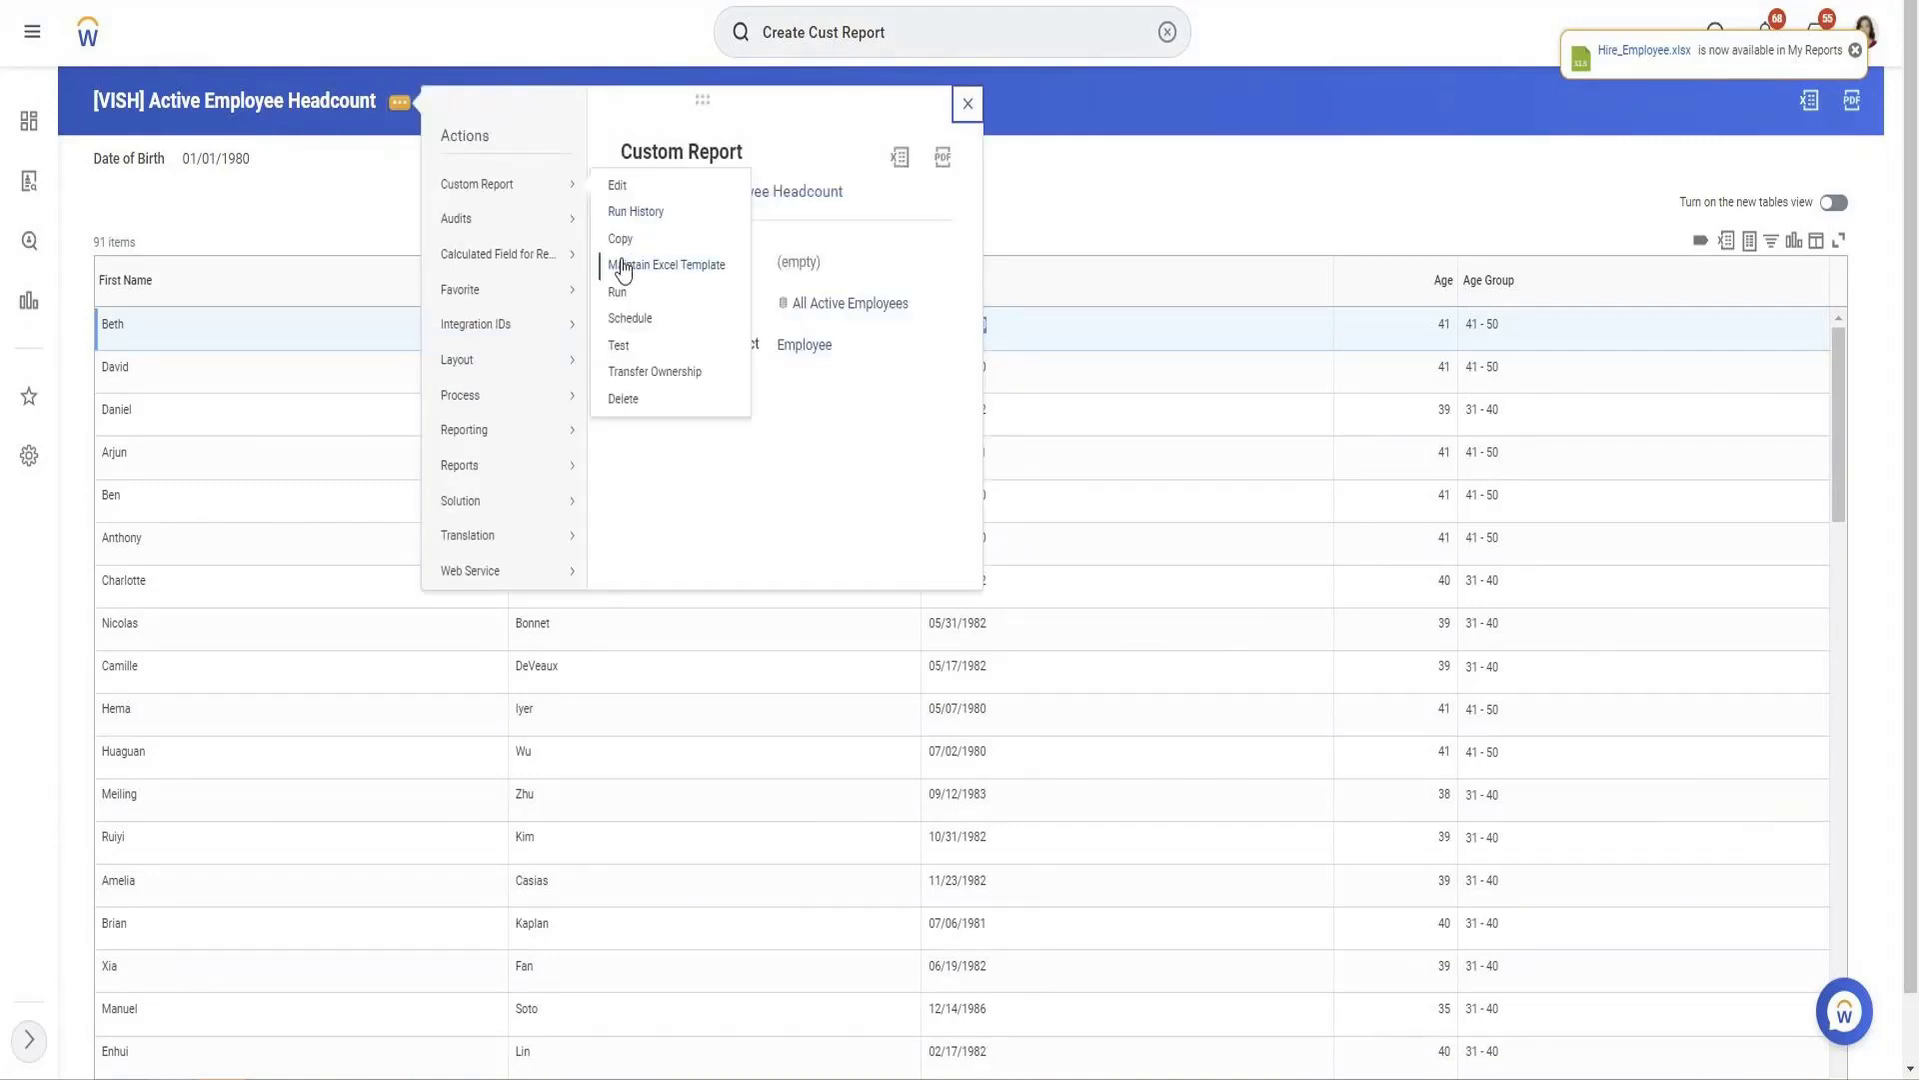
pyautogui.click(617, 291)
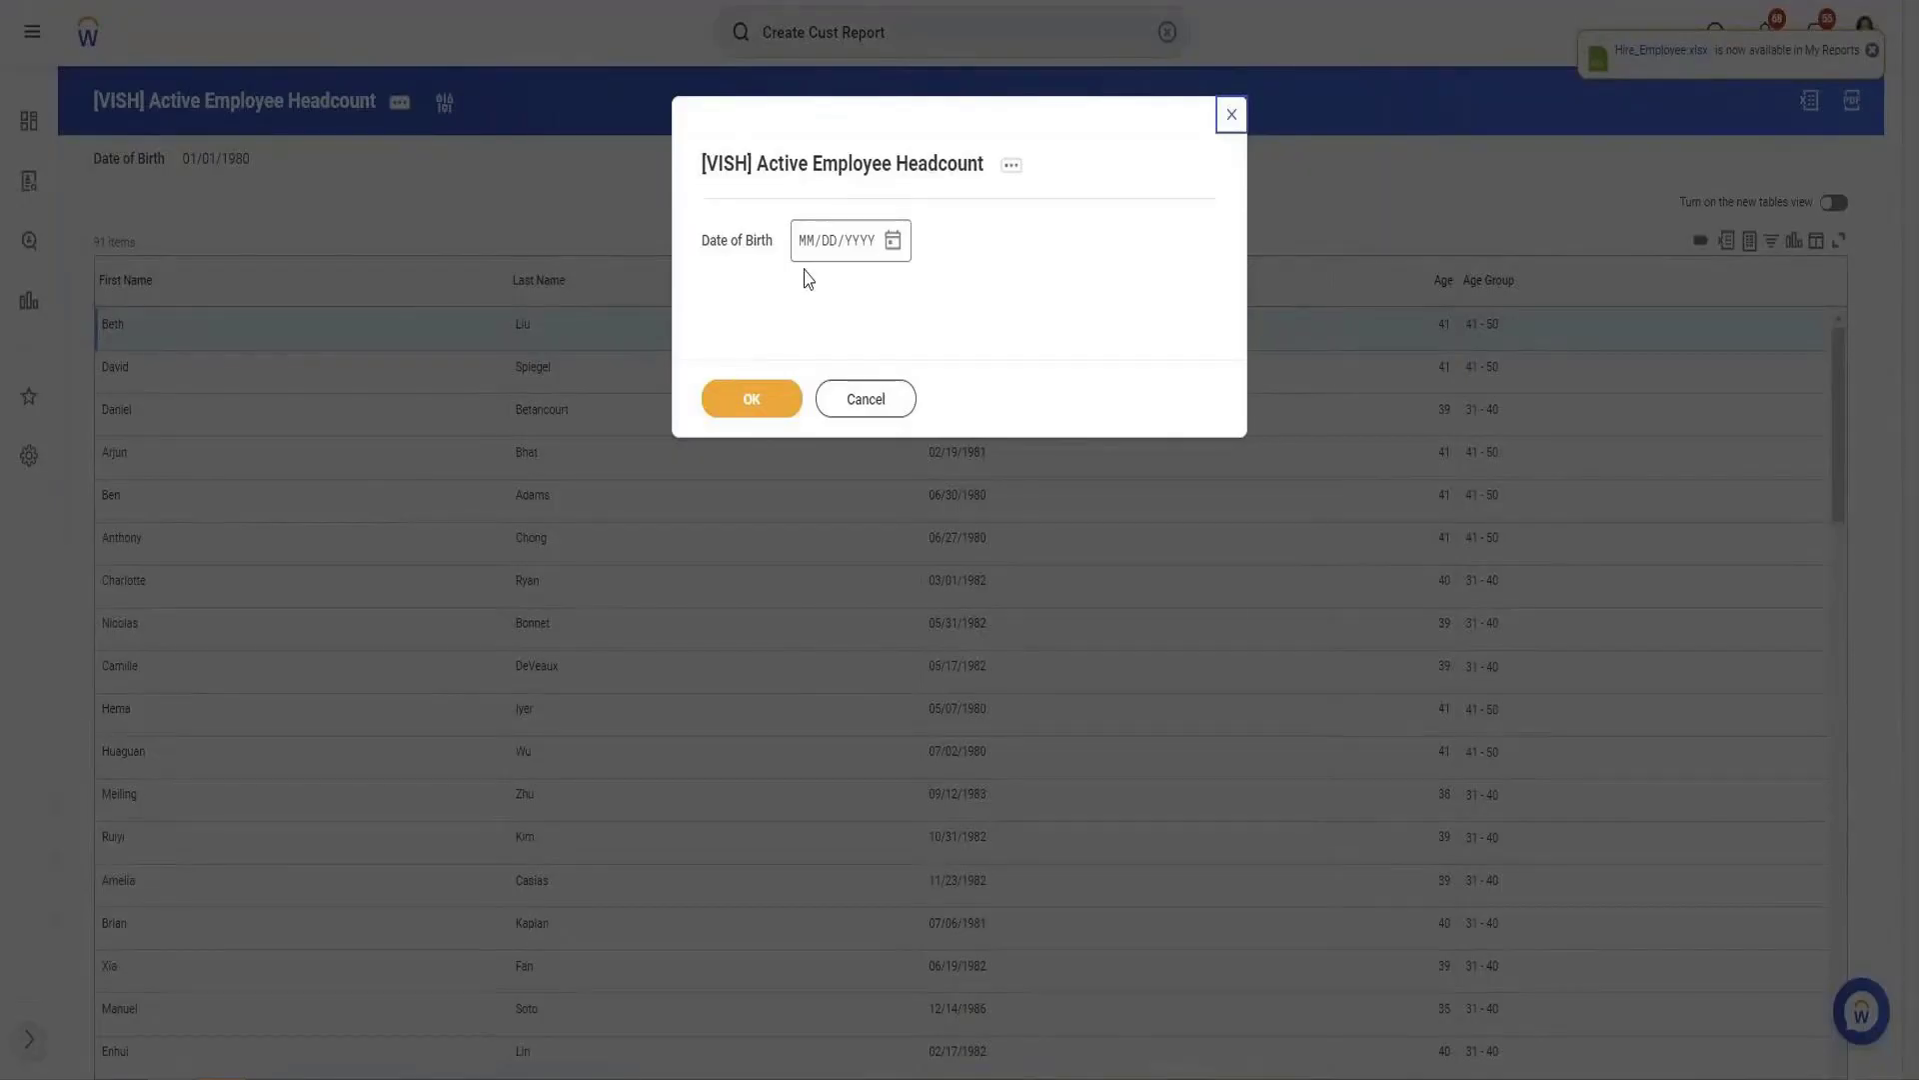
pyautogui.click(757, 398)
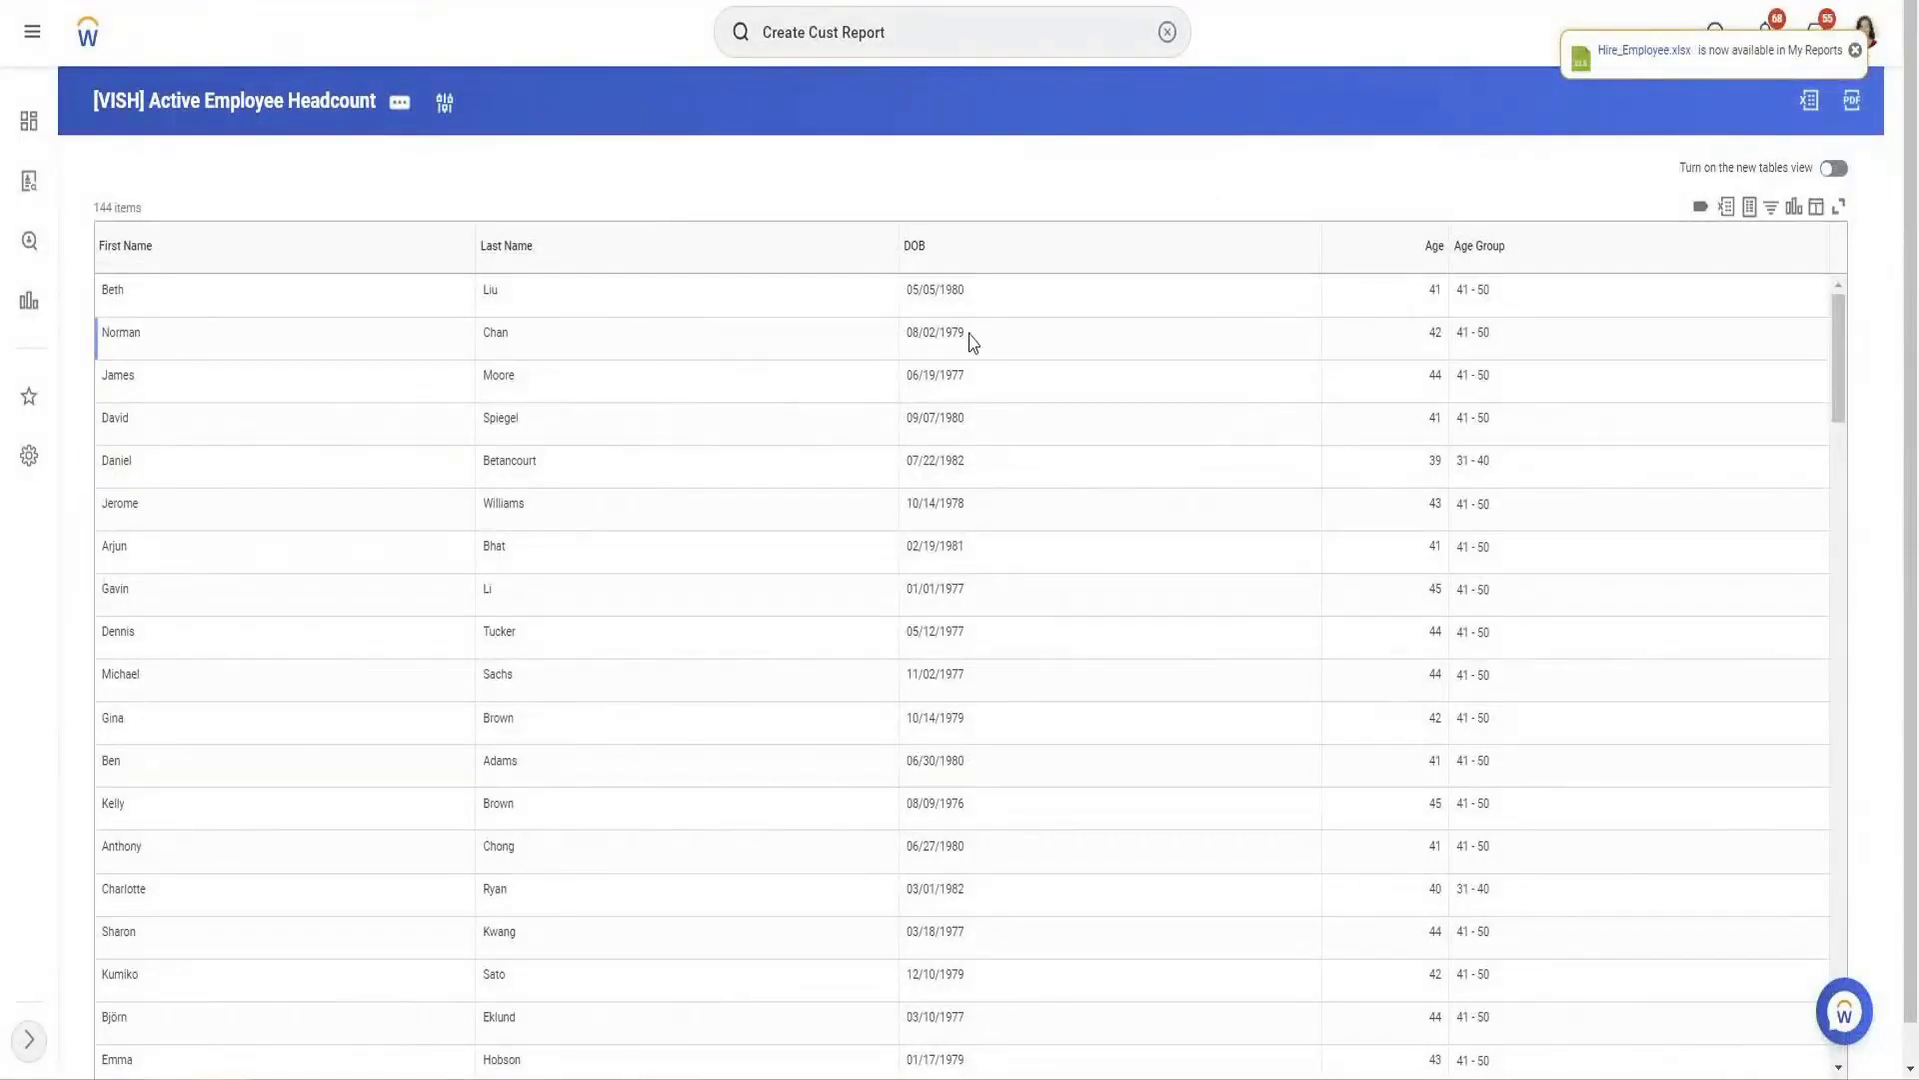
# Run the report in test mode with a blank Date of Birth prompt and examine the DOB values in the results
pyautogui.click(400, 108)
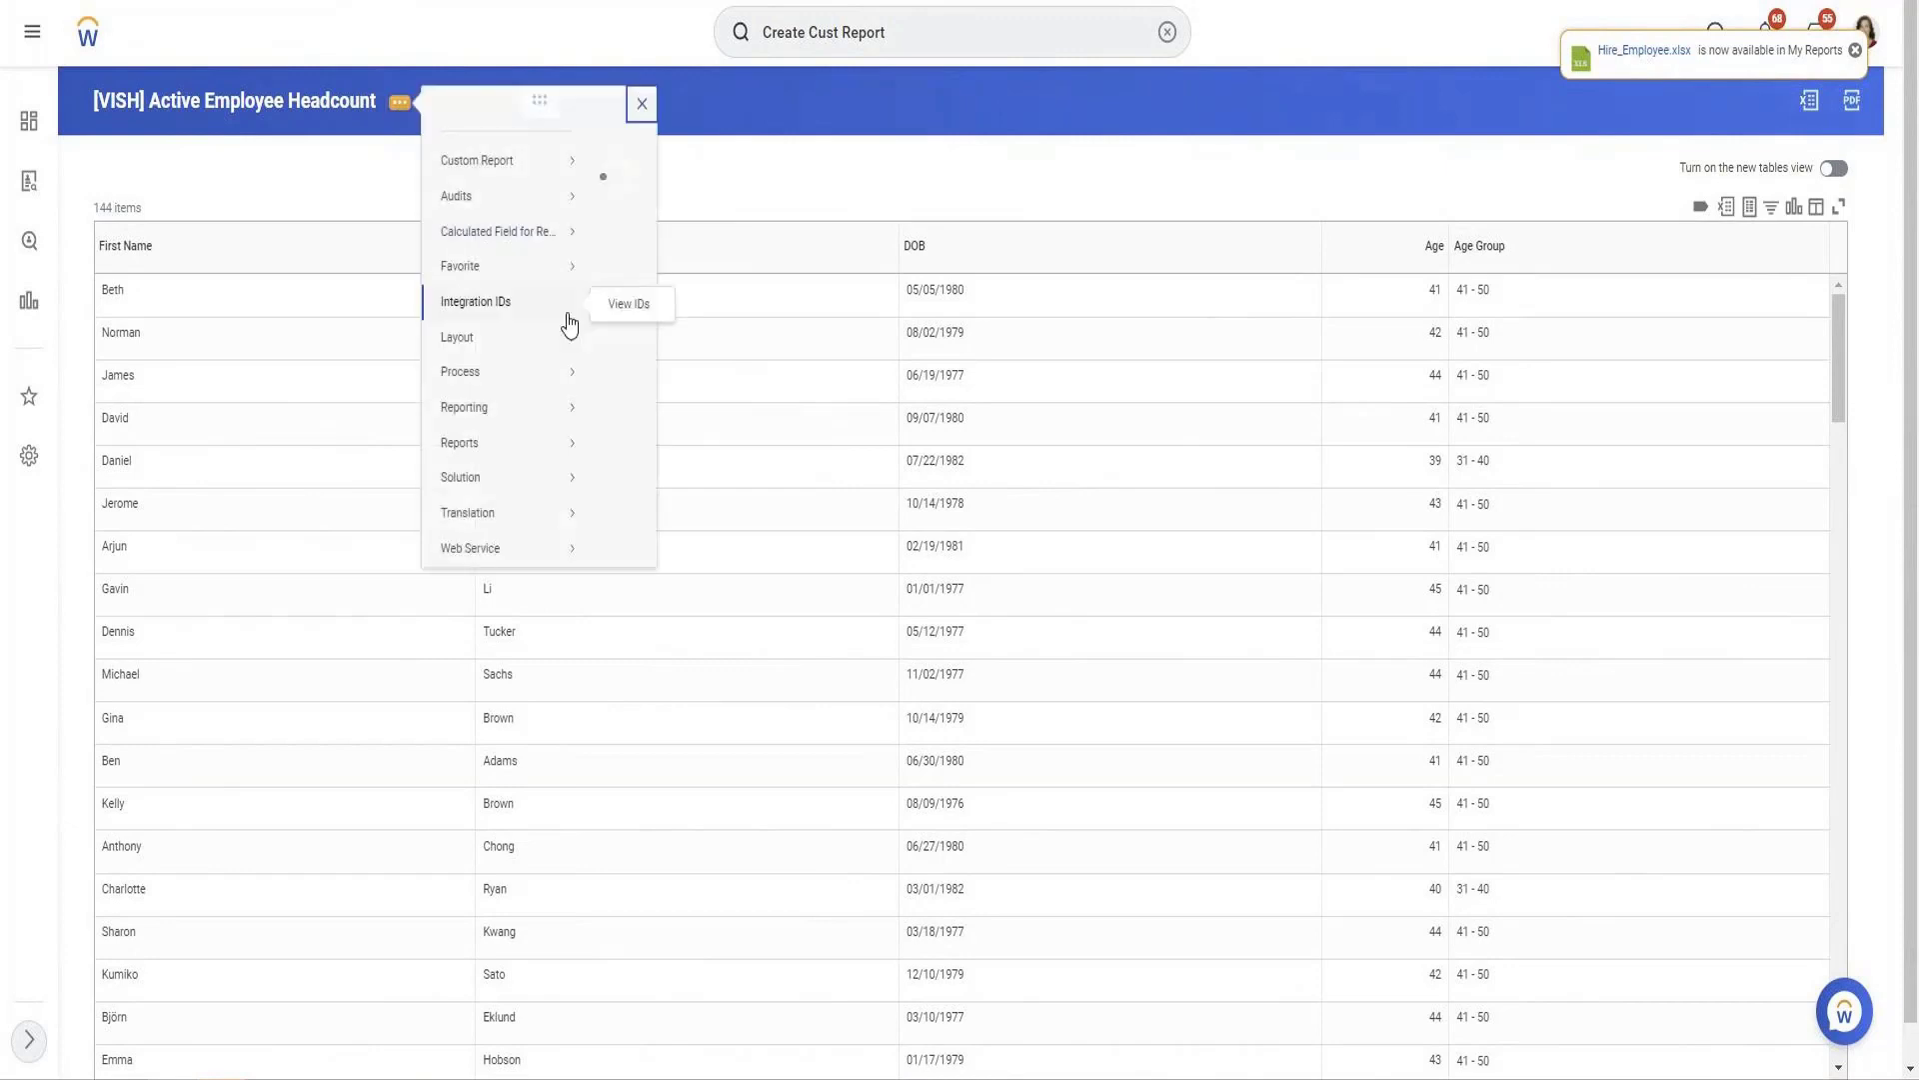
pyautogui.moveTo(481, 436)
pyautogui.moveTo(497, 186)
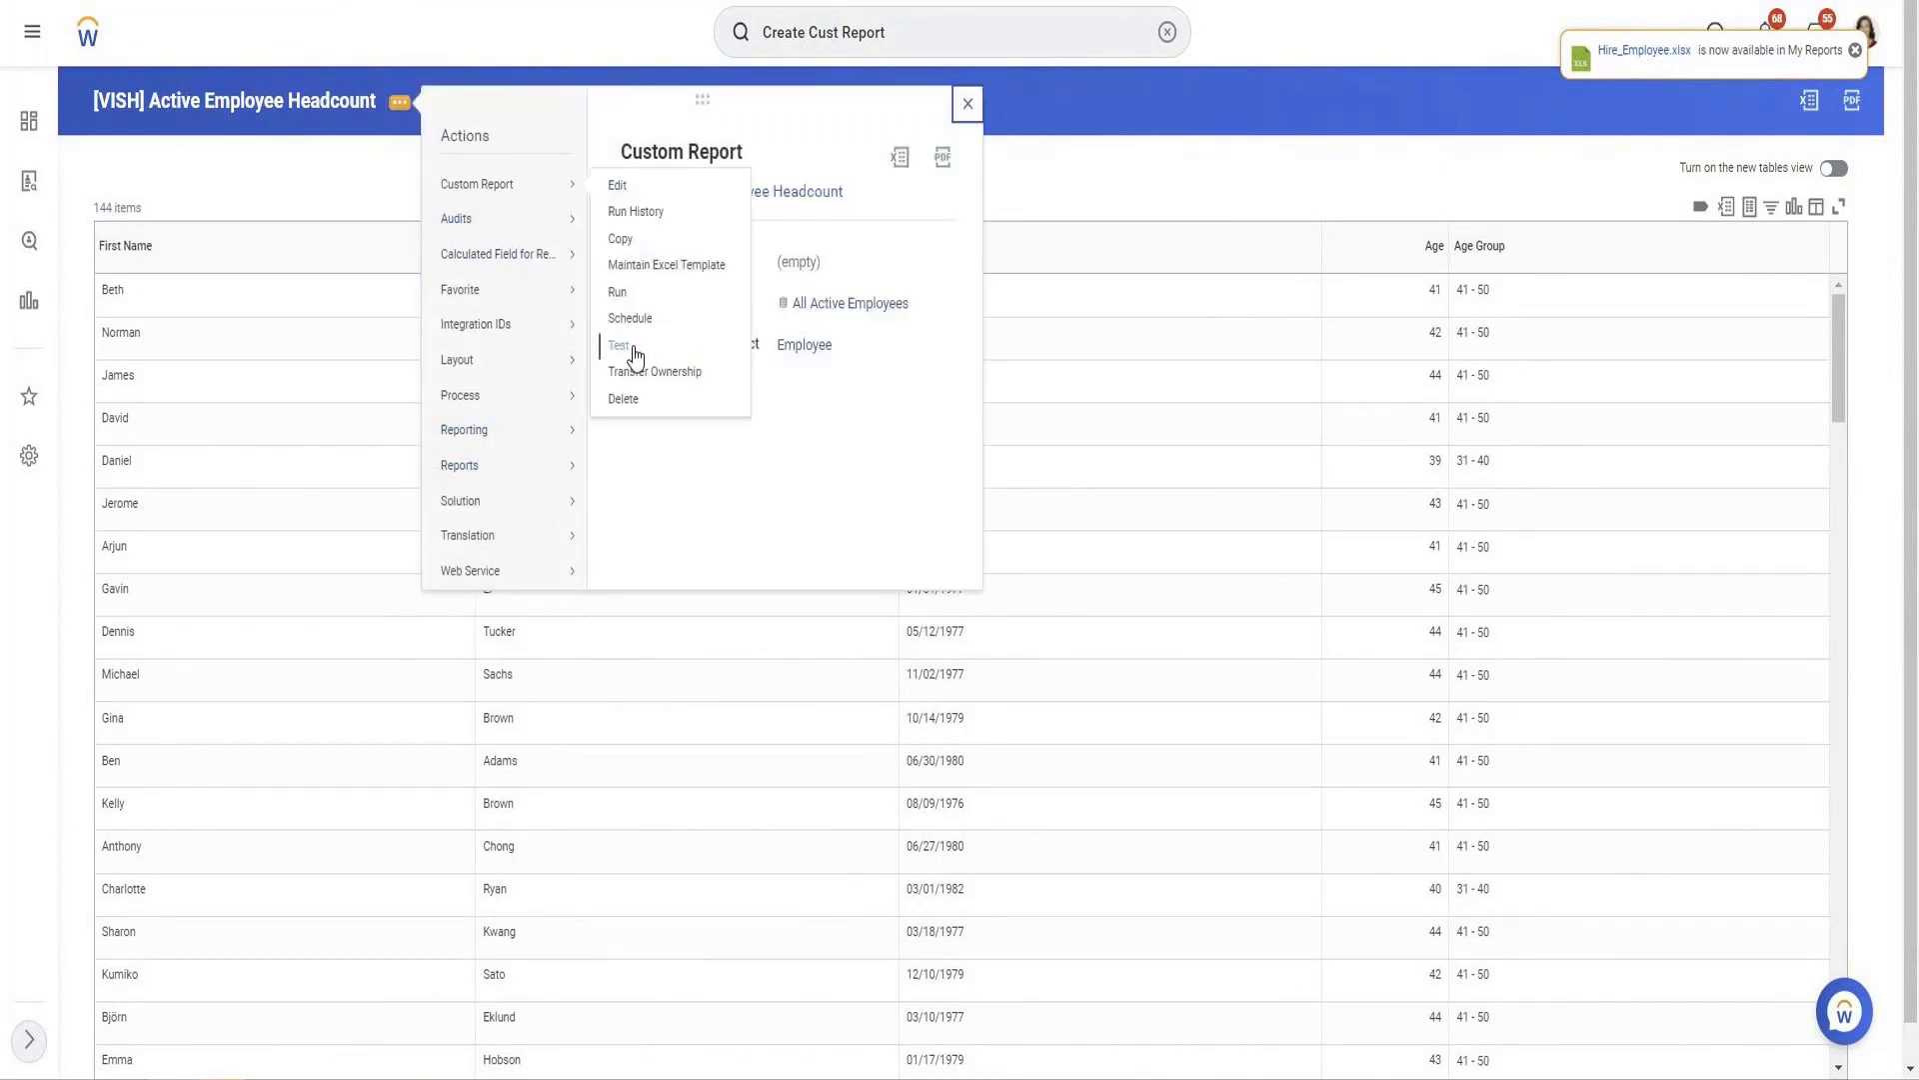
pyautogui.click(632, 347)
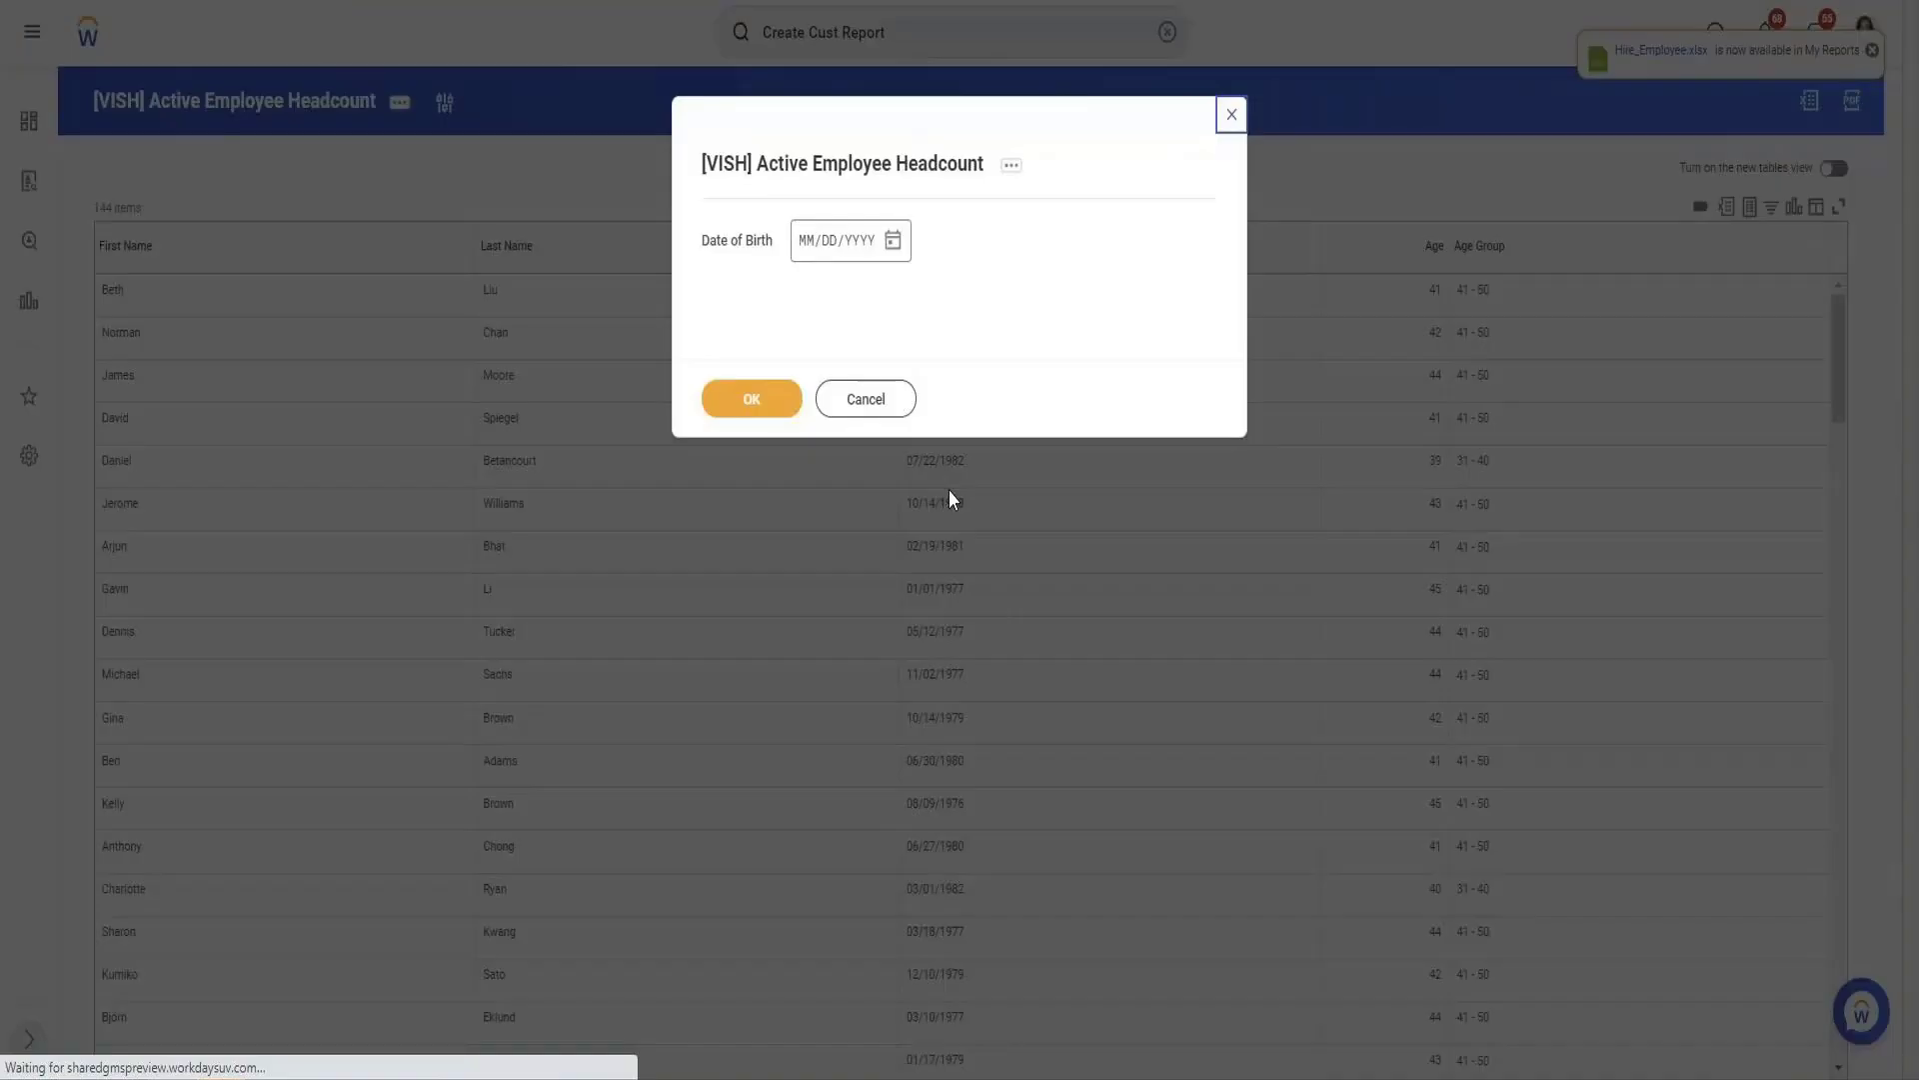
pyautogui.click(770, 398)
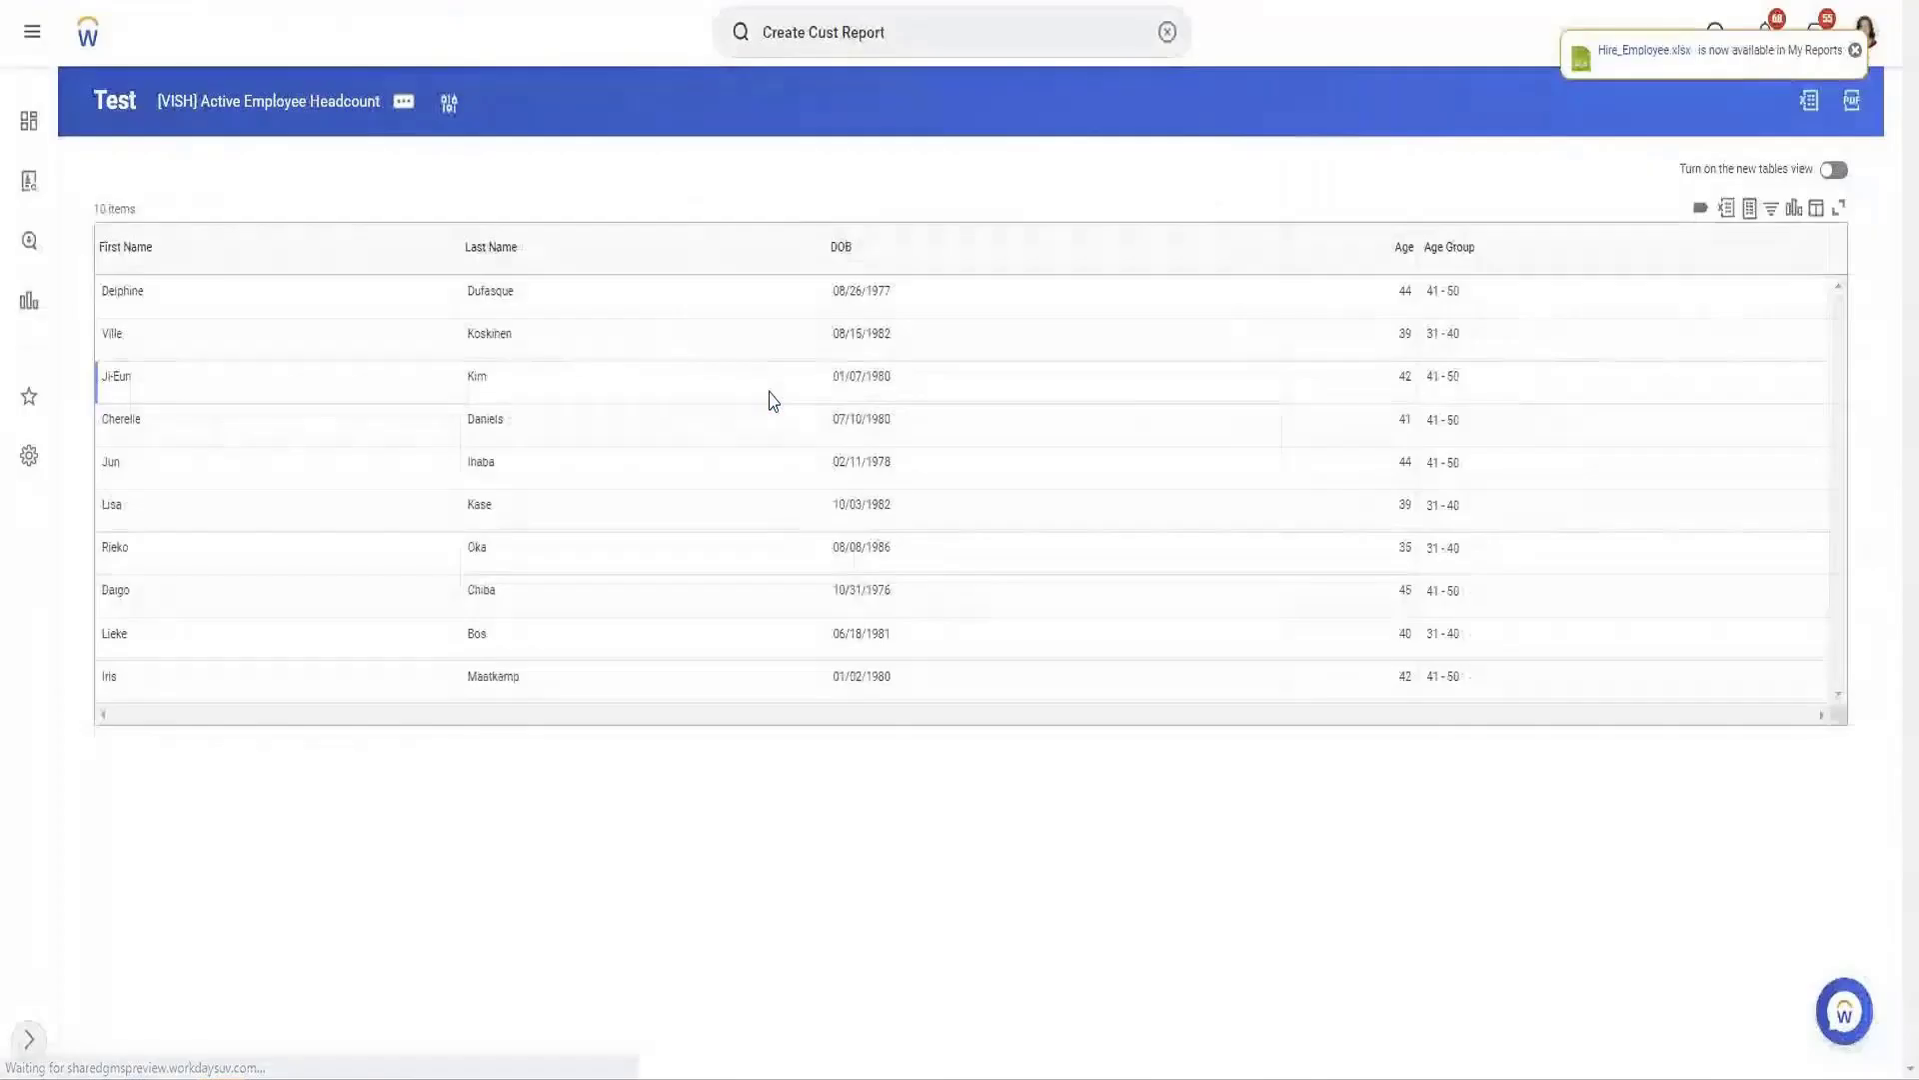
pyautogui.doubleClick(878, 298)
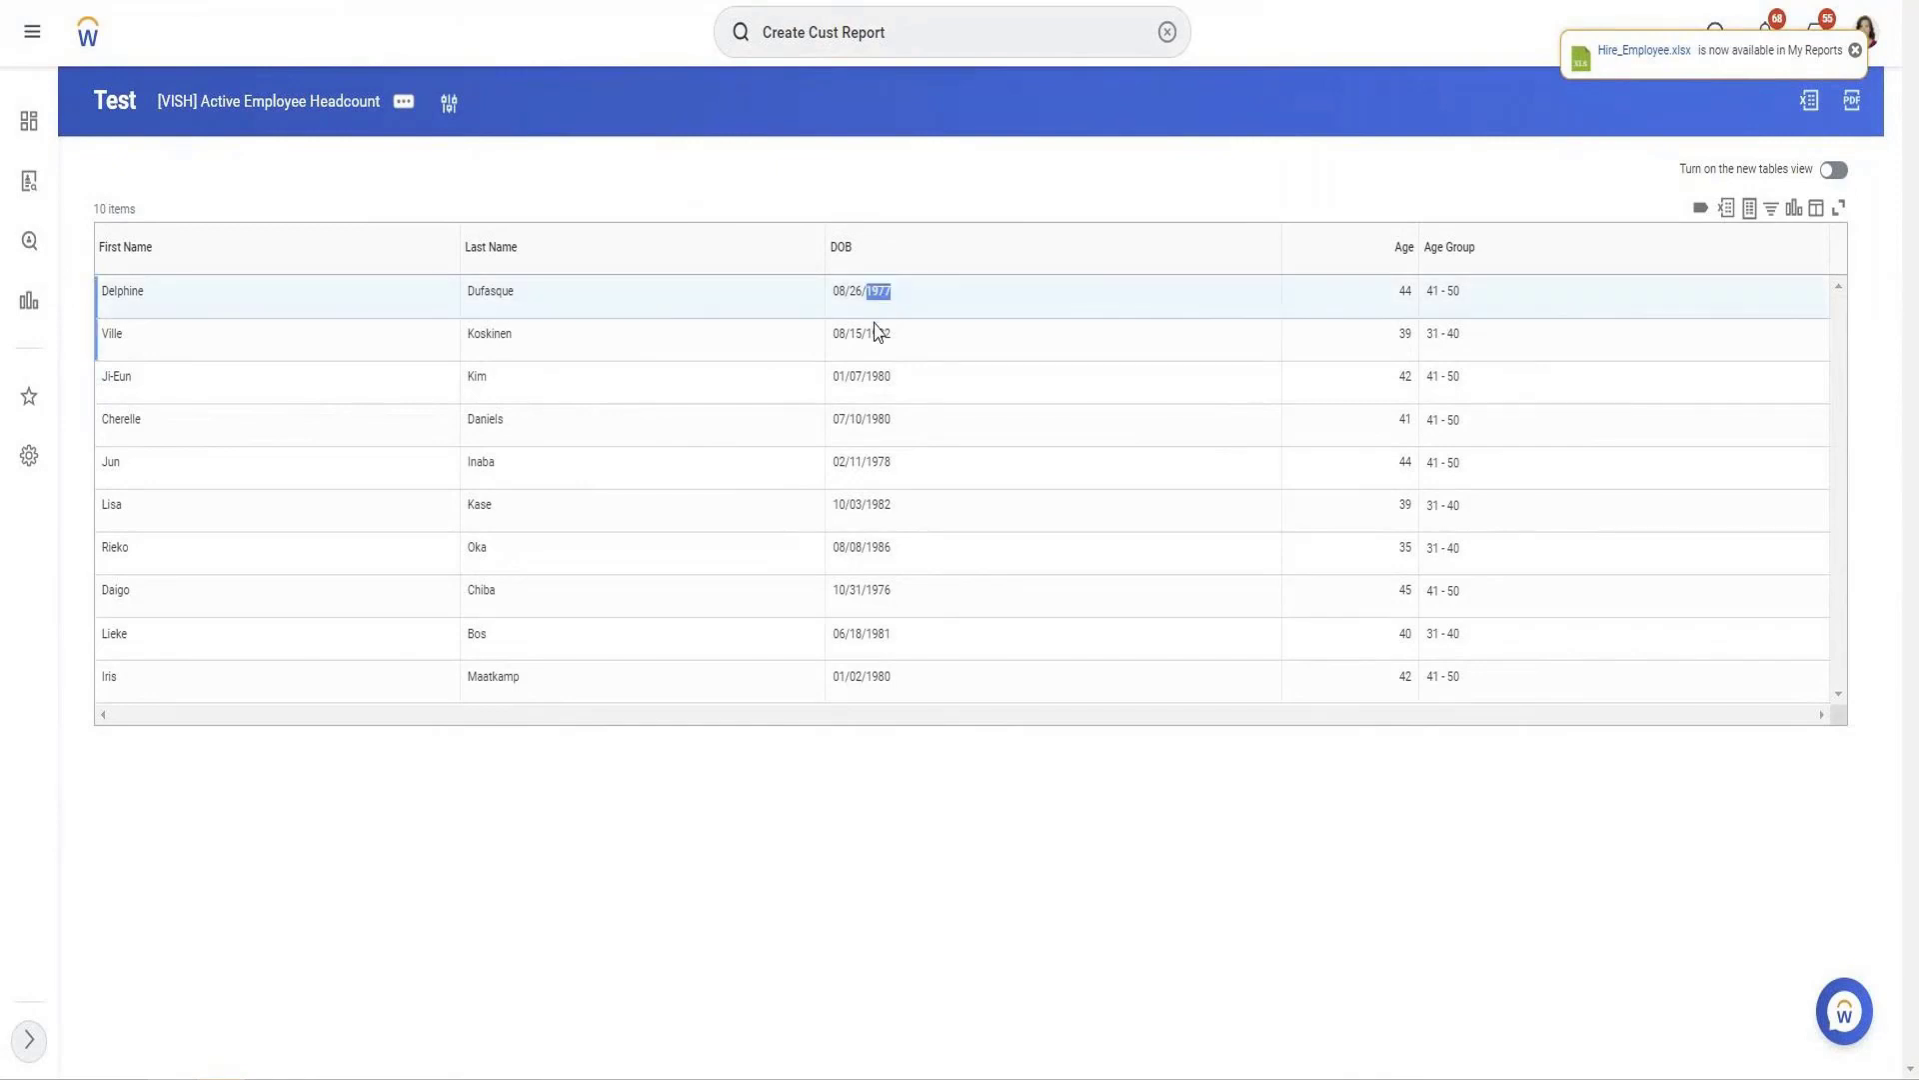
pyautogui.click(873, 332)
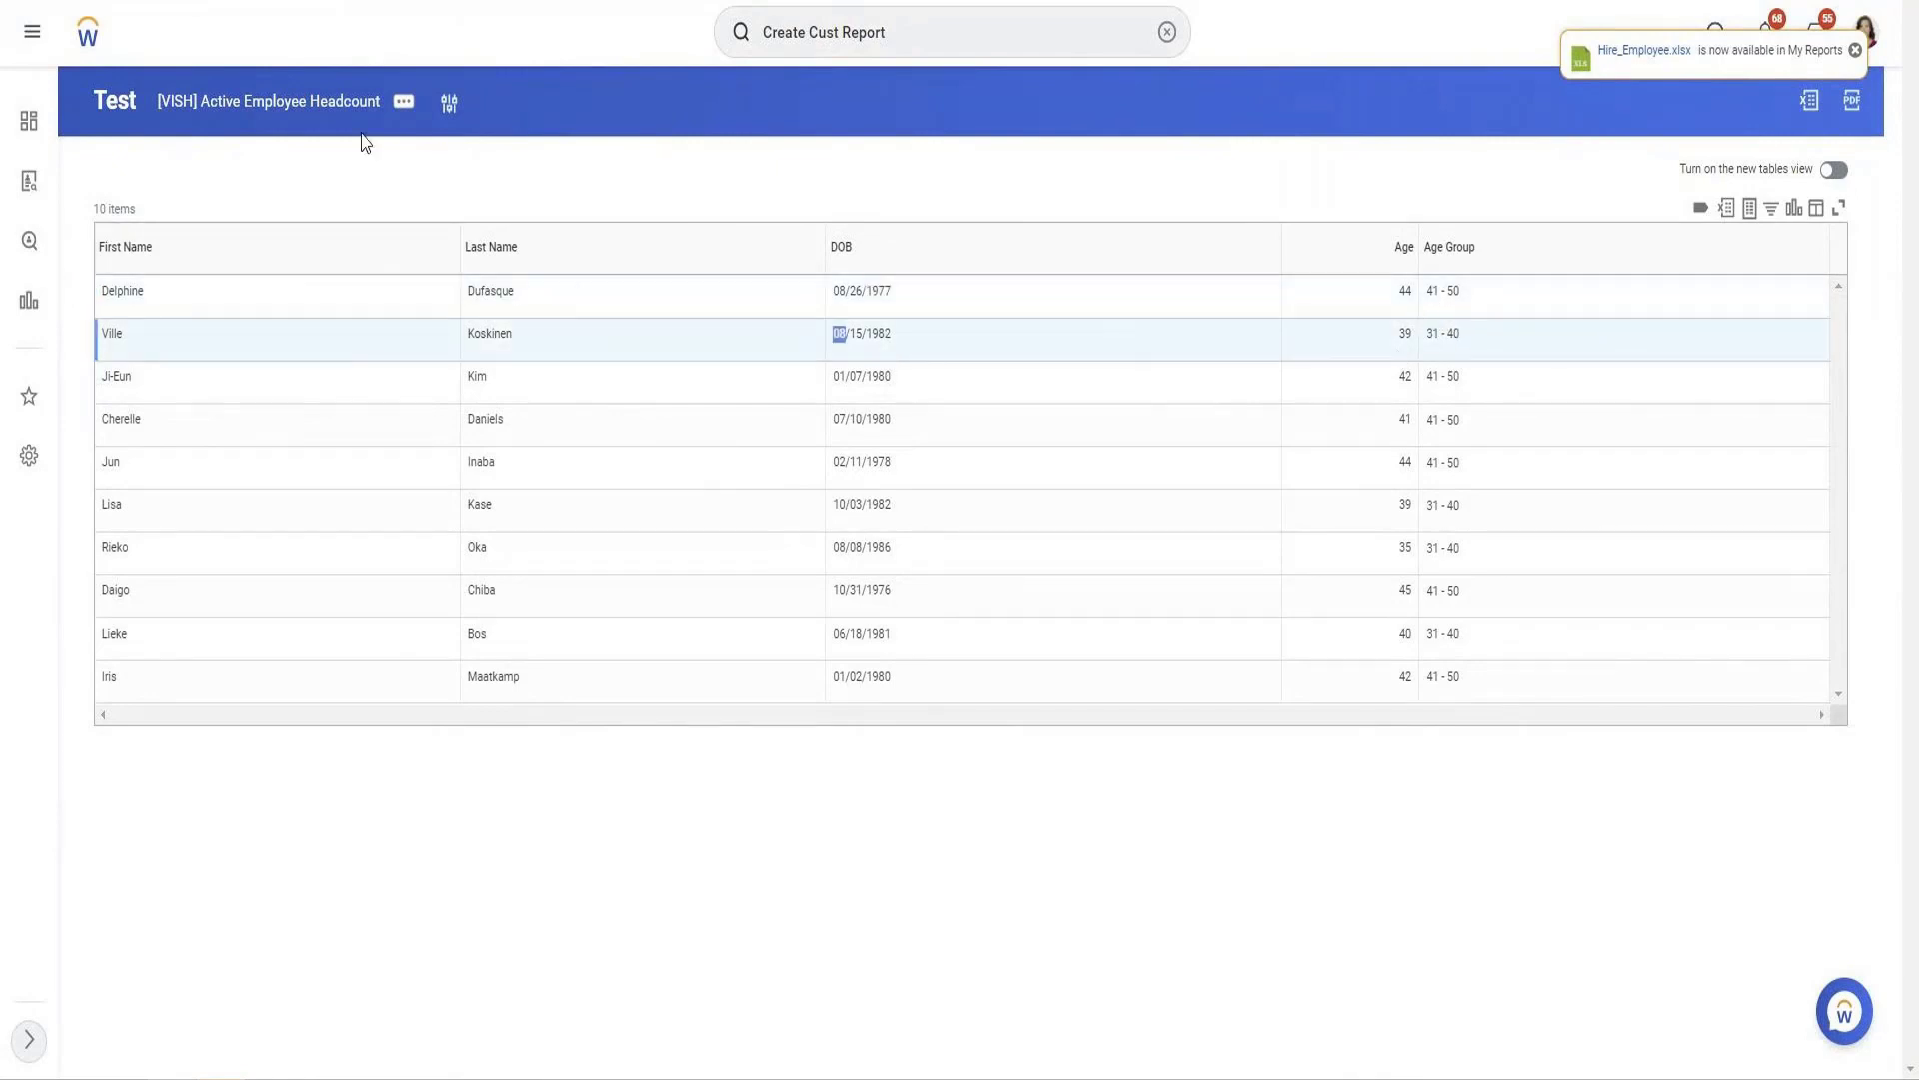
# Reopen the report definition for editing, review its subfilter and filter conditions, and open its prompt settings
pyautogui.click(411, 110)
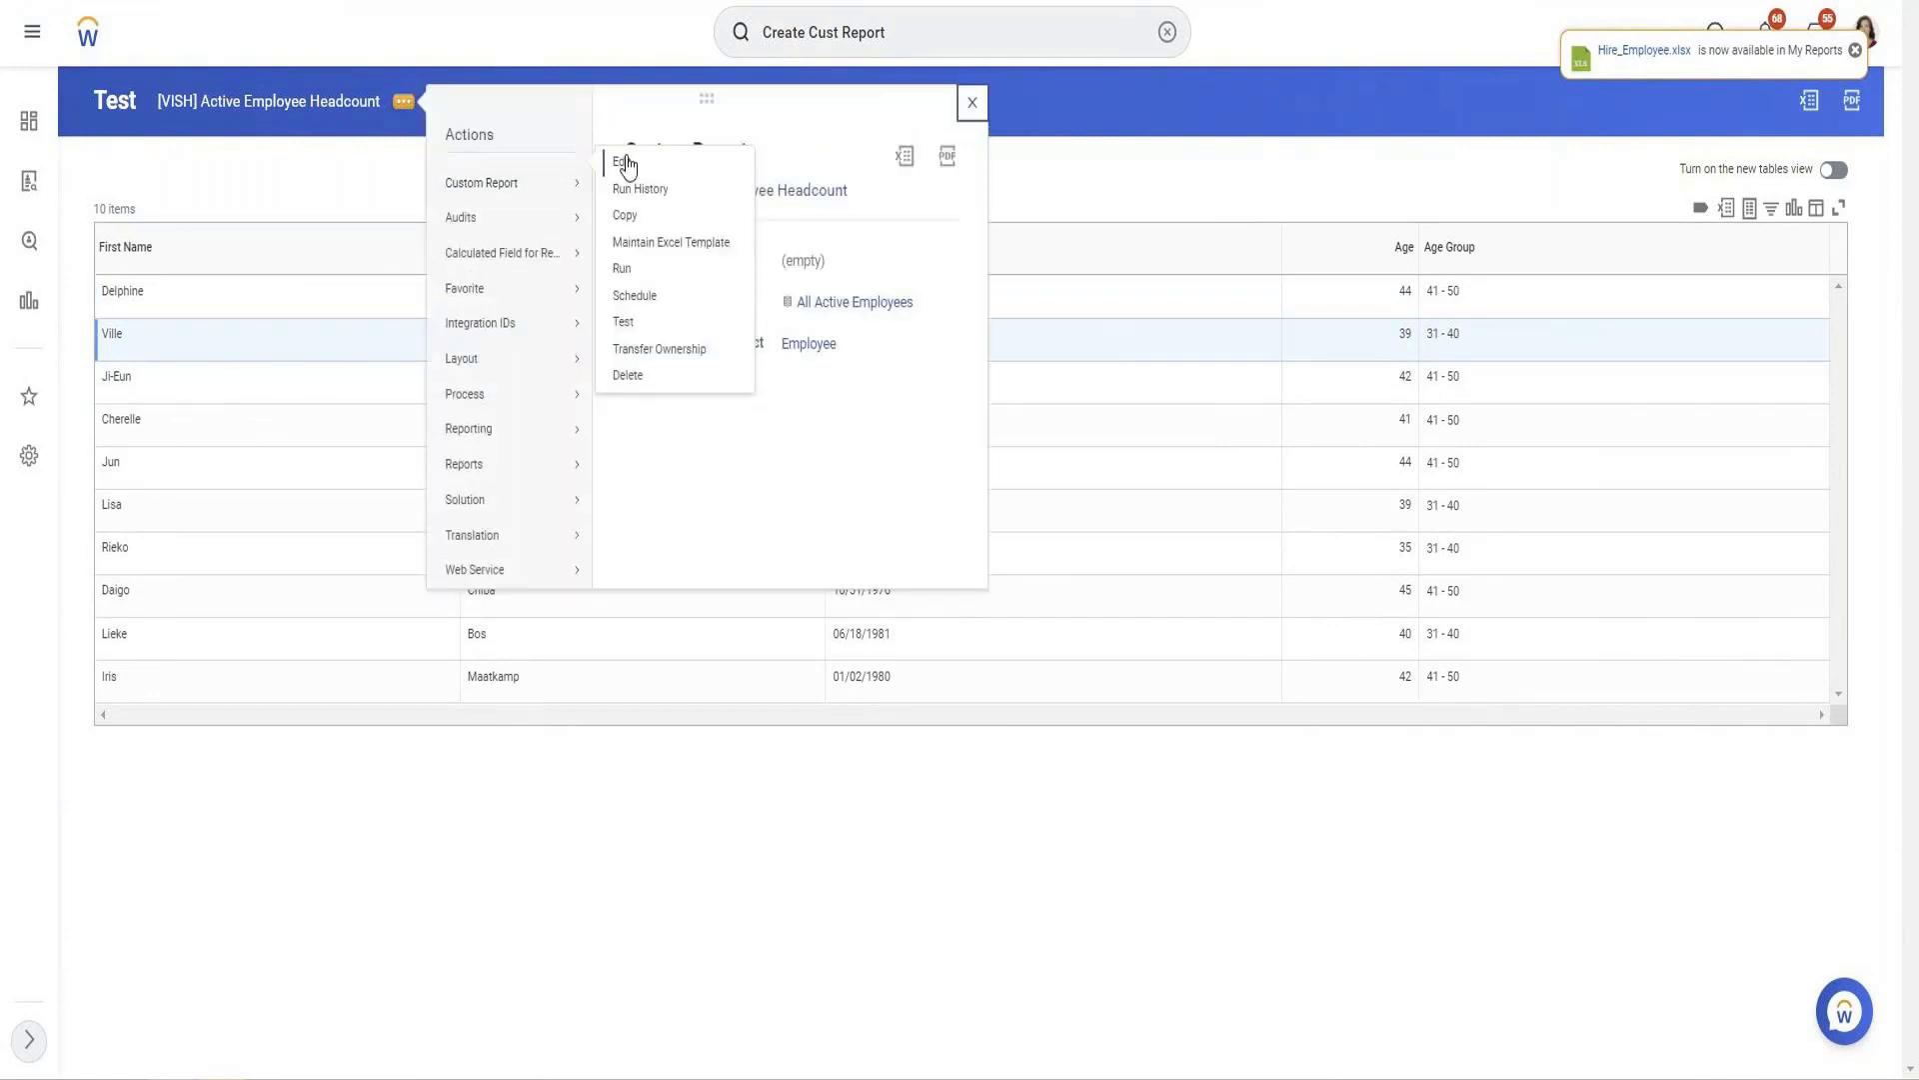
pyautogui.click(625, 162)
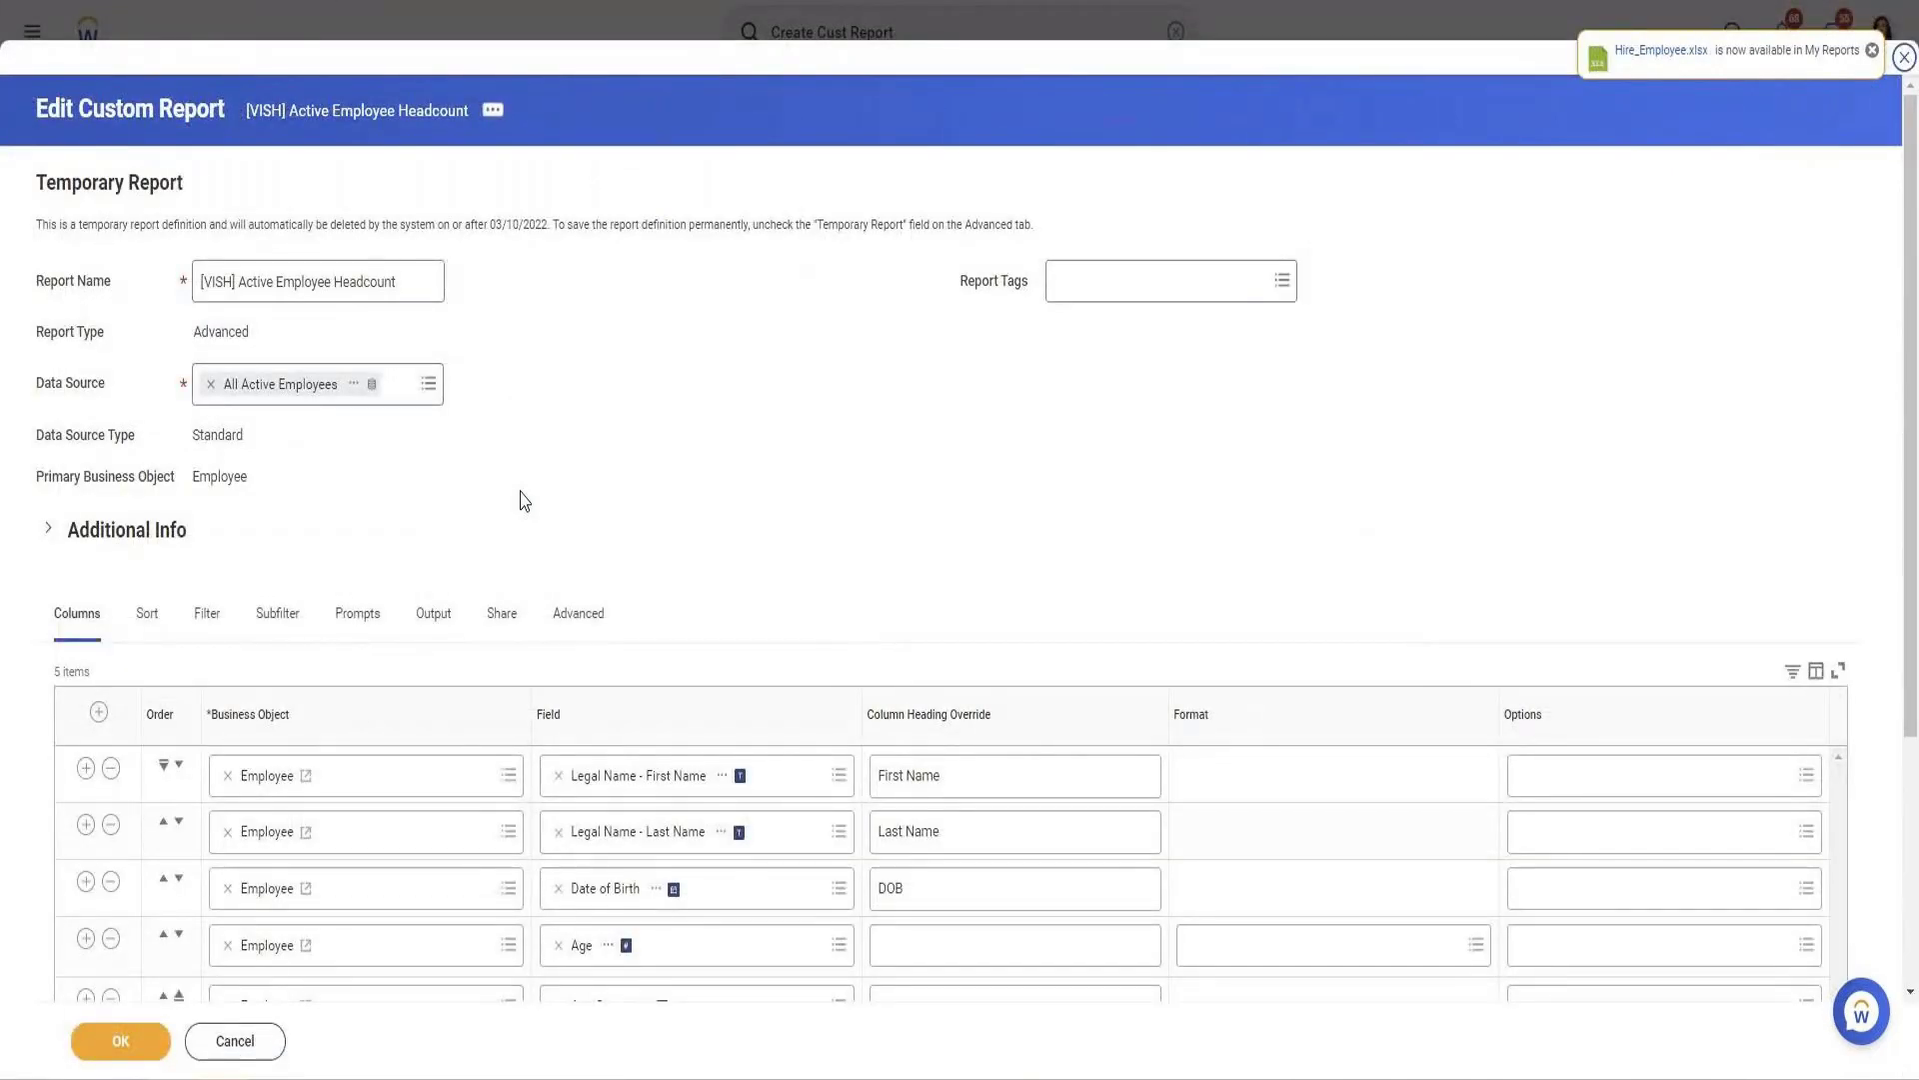
pyautogui.scroll(-3, 521, 500)
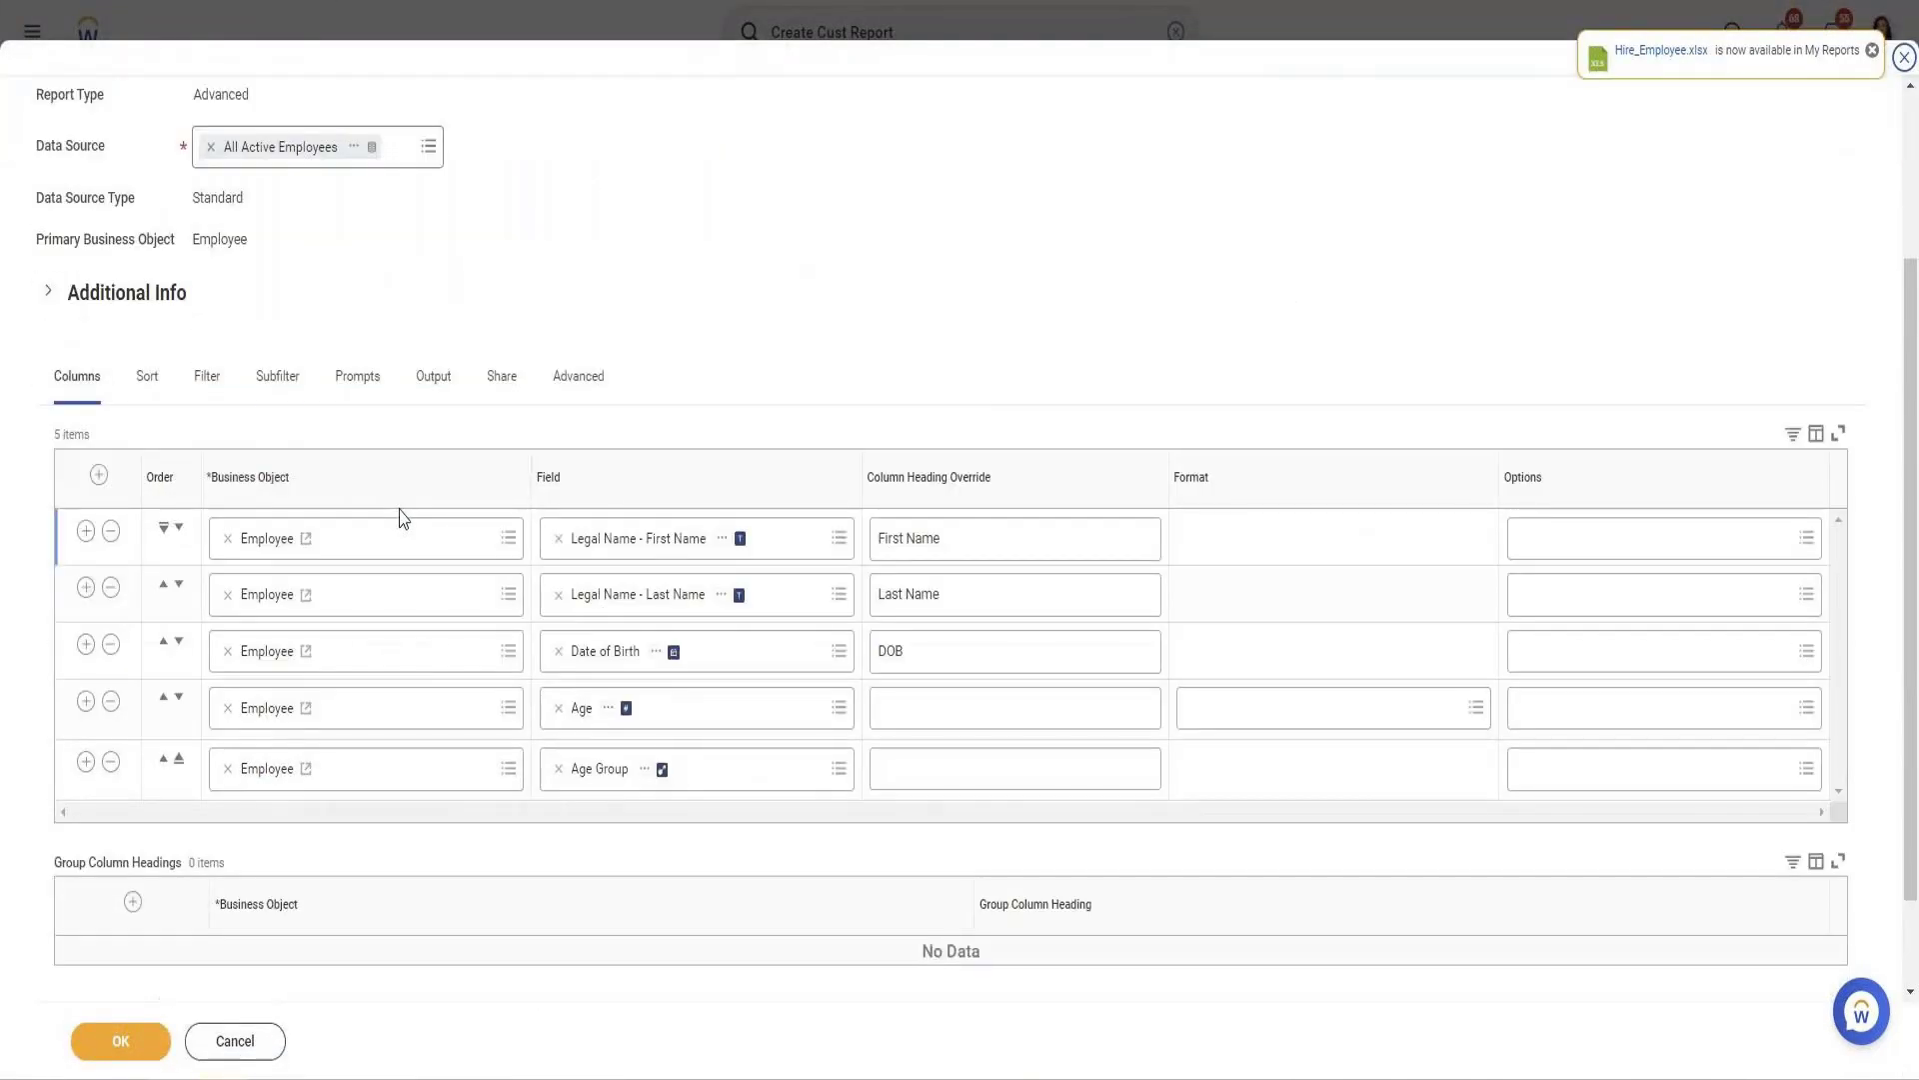
pyautogui.click(281, 396)
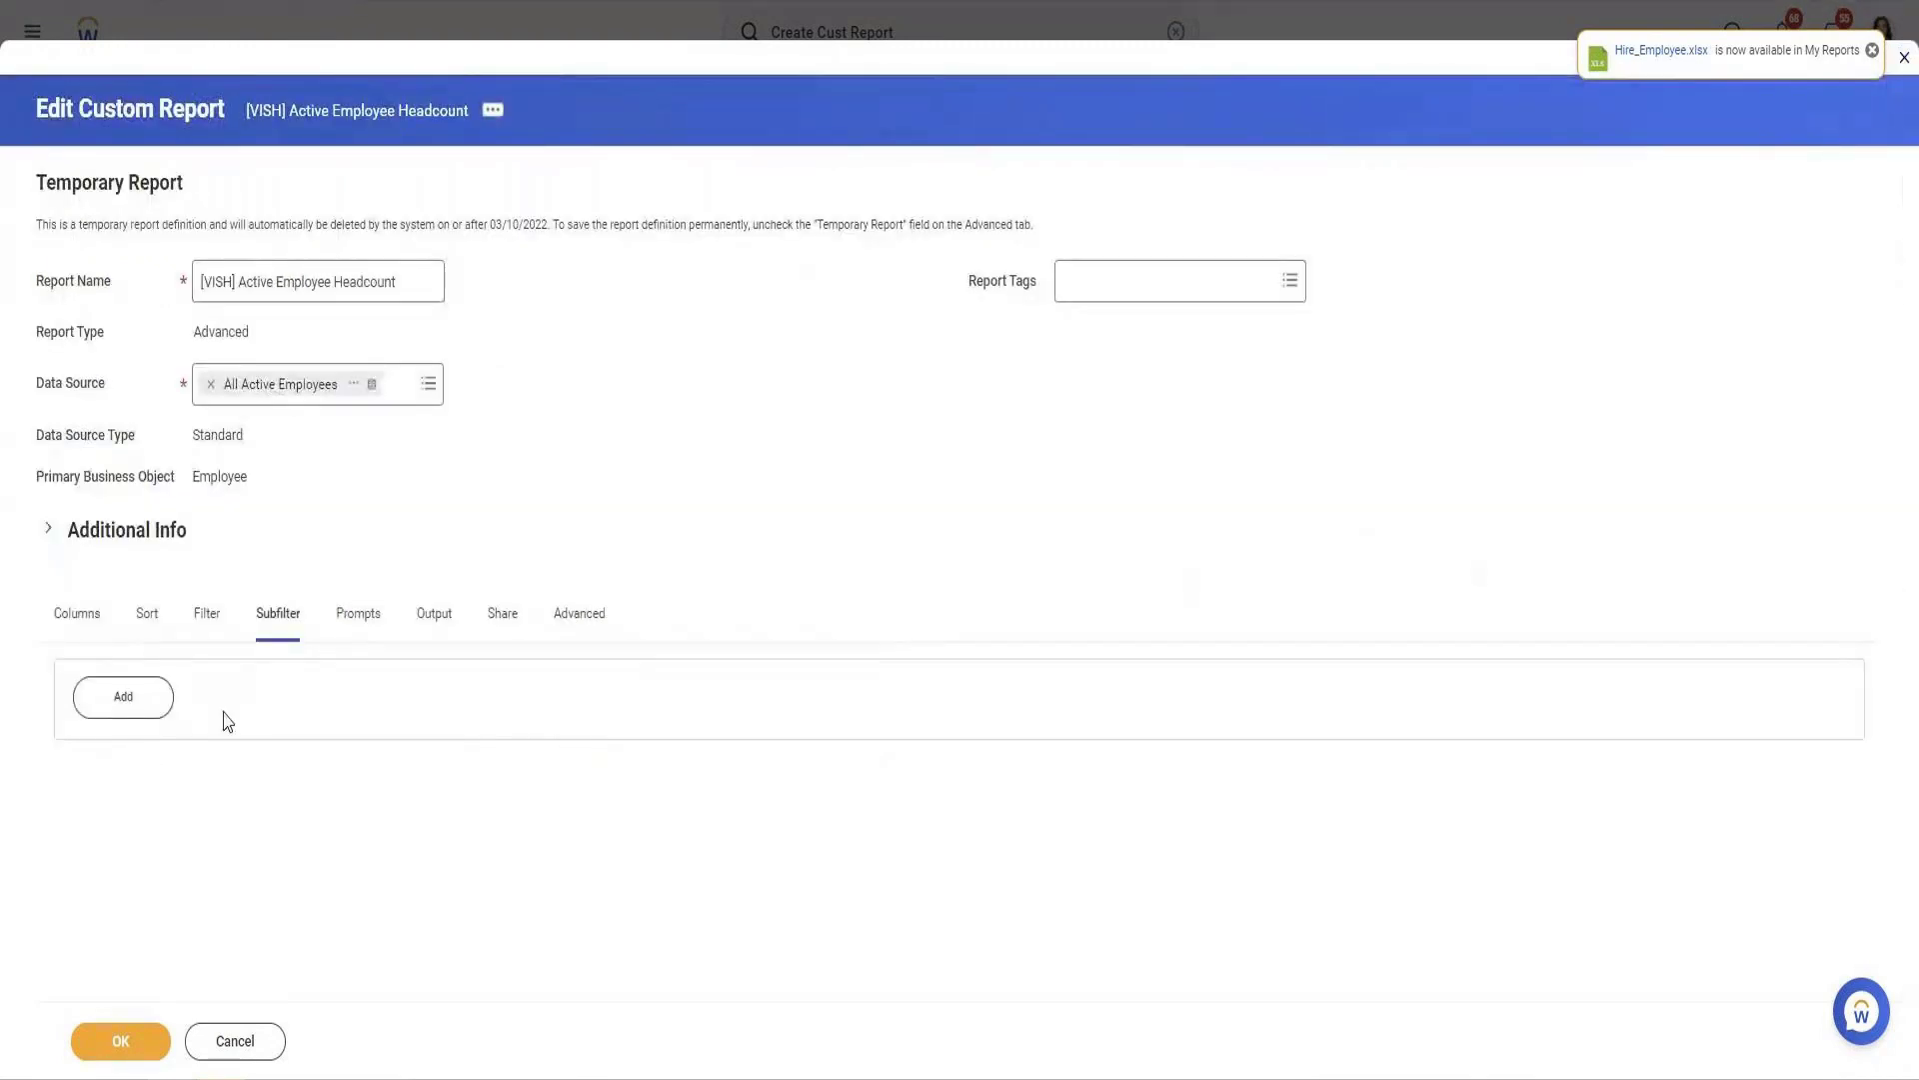
pyautogui.scroll(-5, 737, 720)
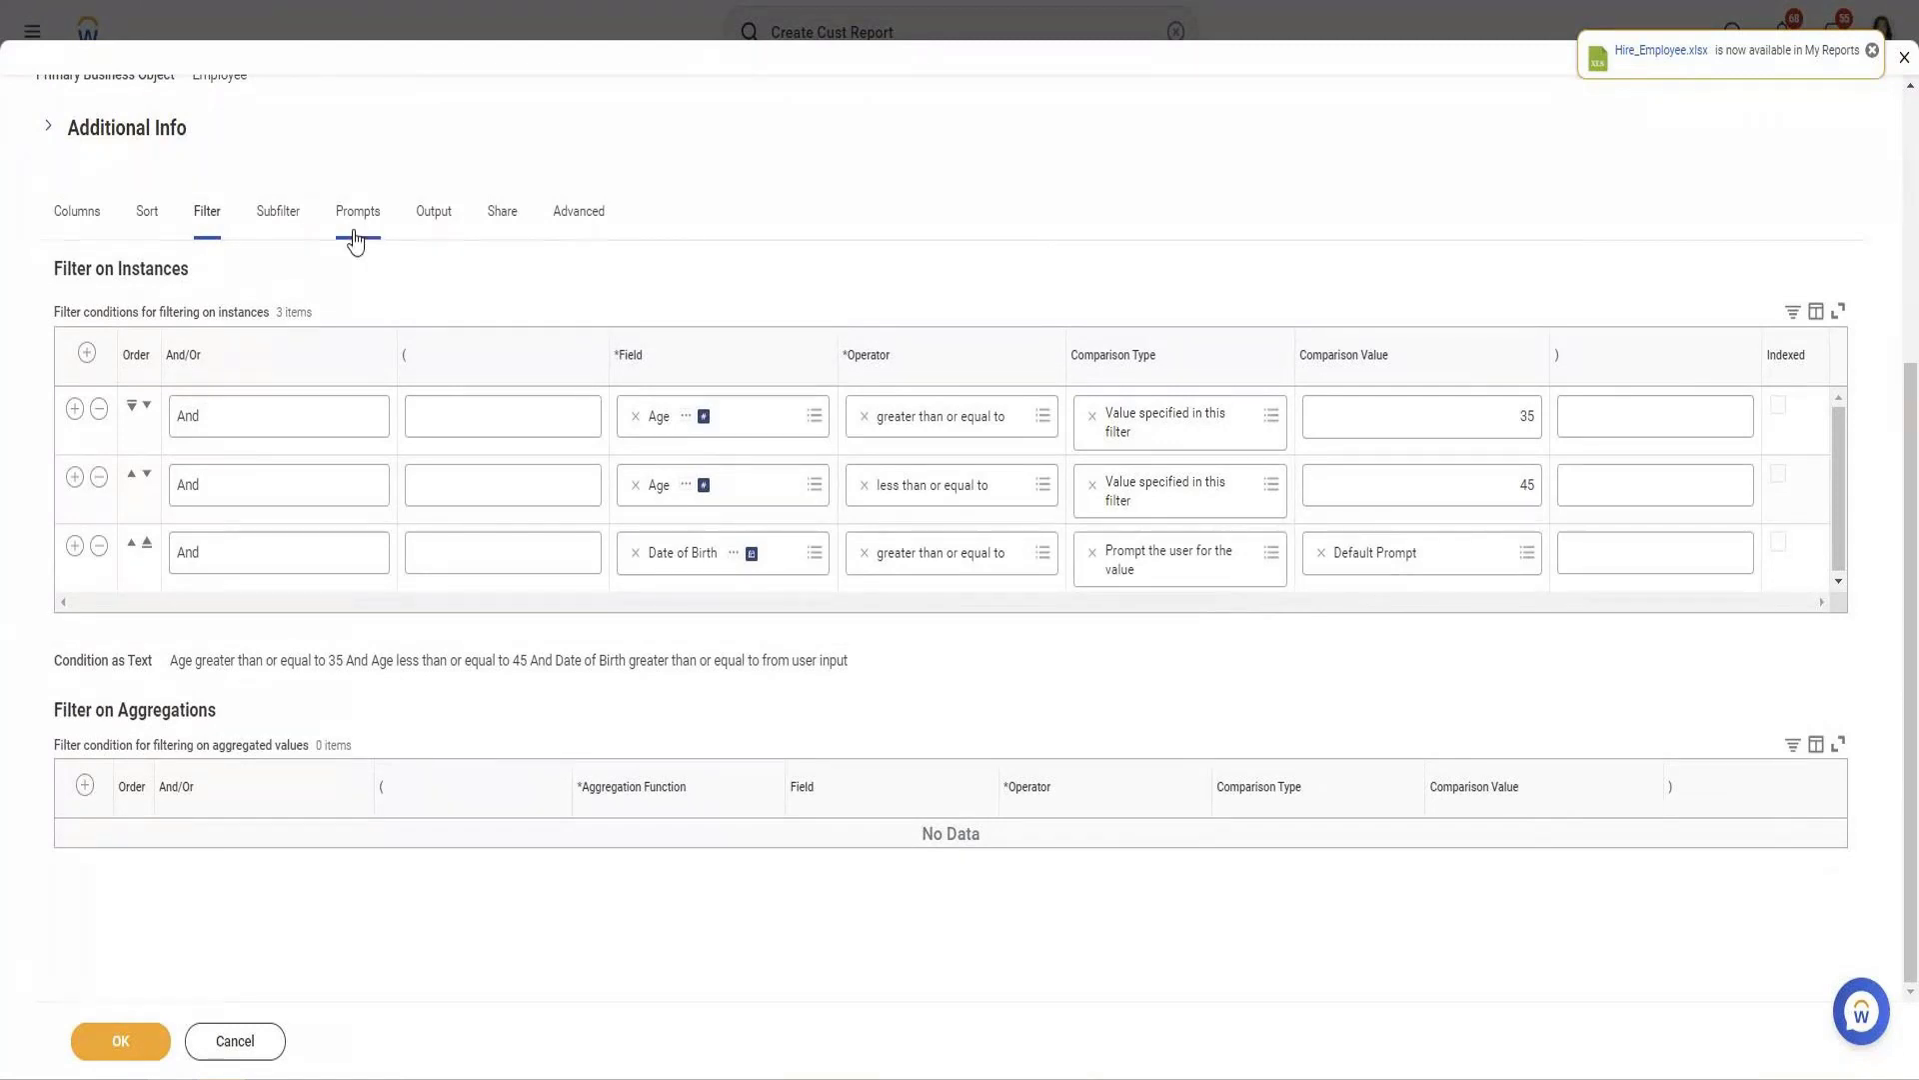
pyautogui.click(356, 240)
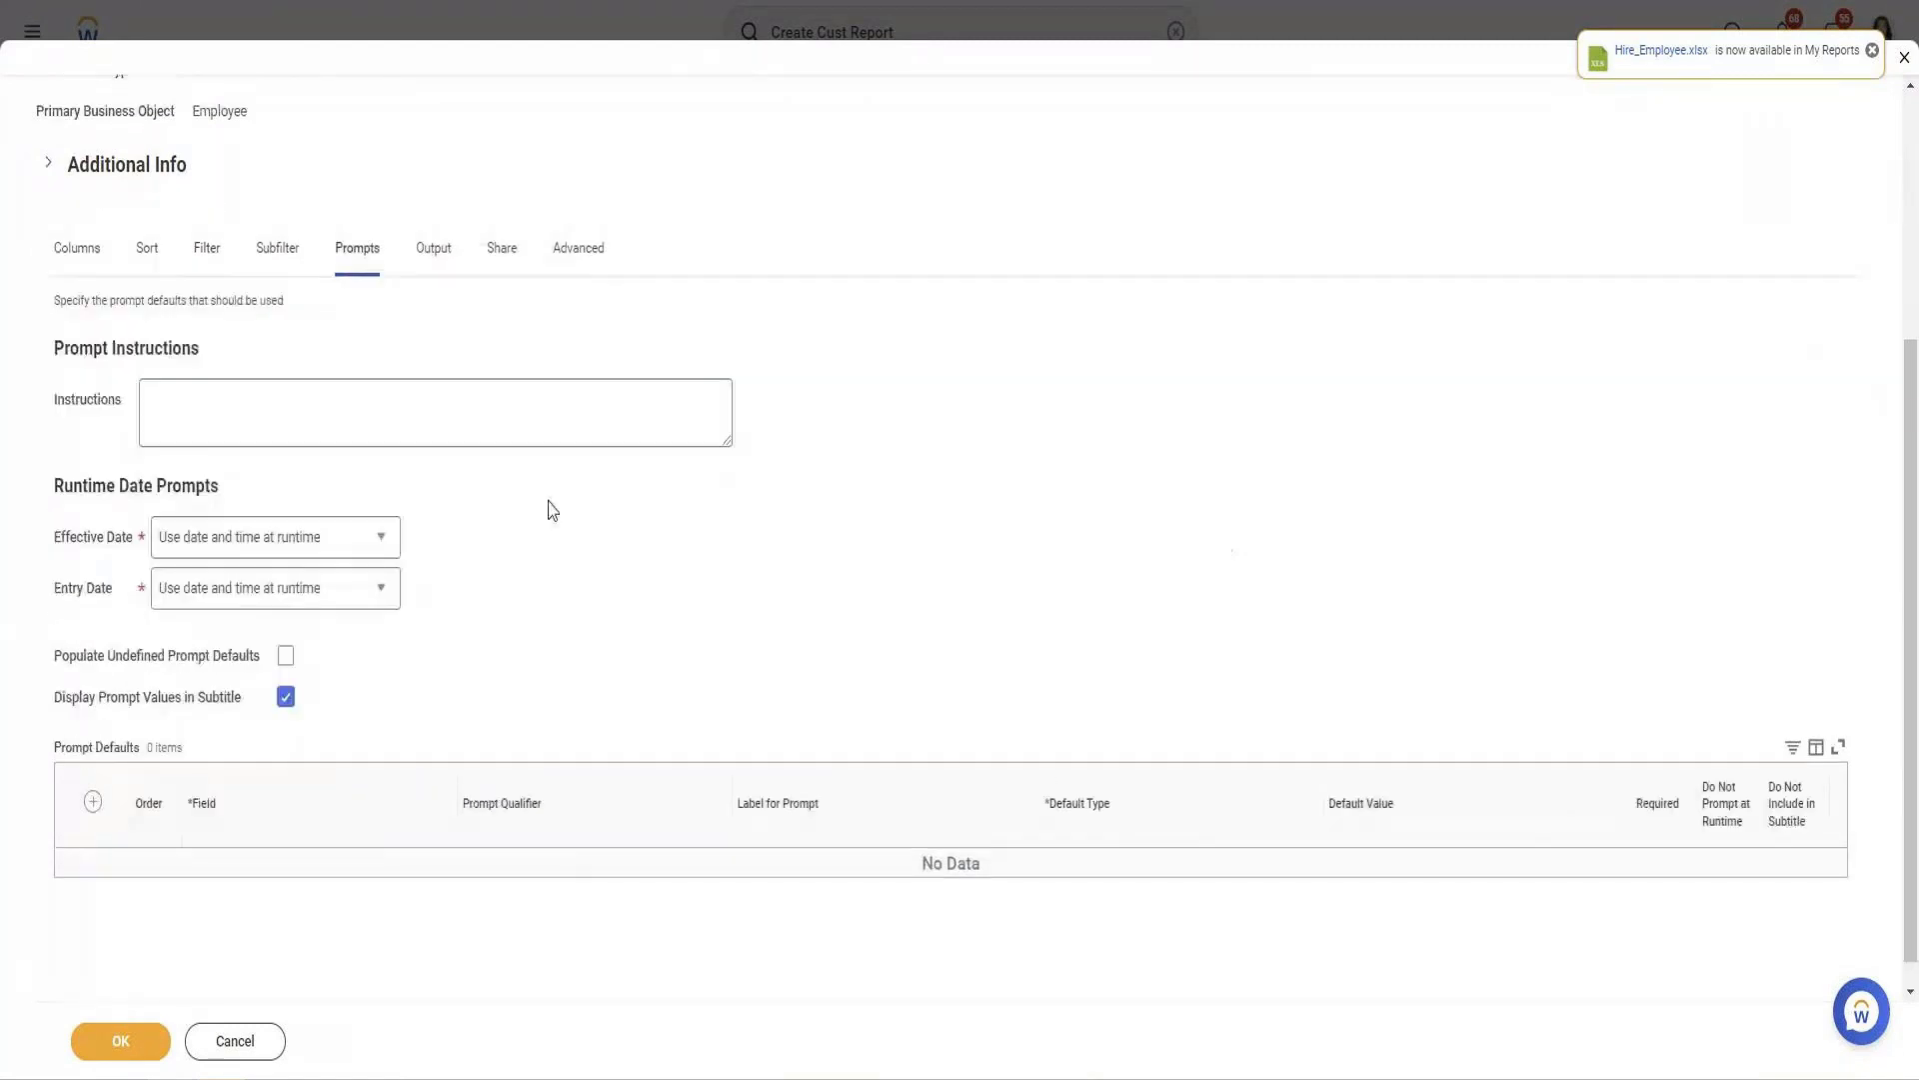
# Populate the undefined prompt defaults, mark the Date of Birth prompt as required, and save the report definition
pyautogui.click(287, 660)
pyautogui.scroll(-1, 836, 544)
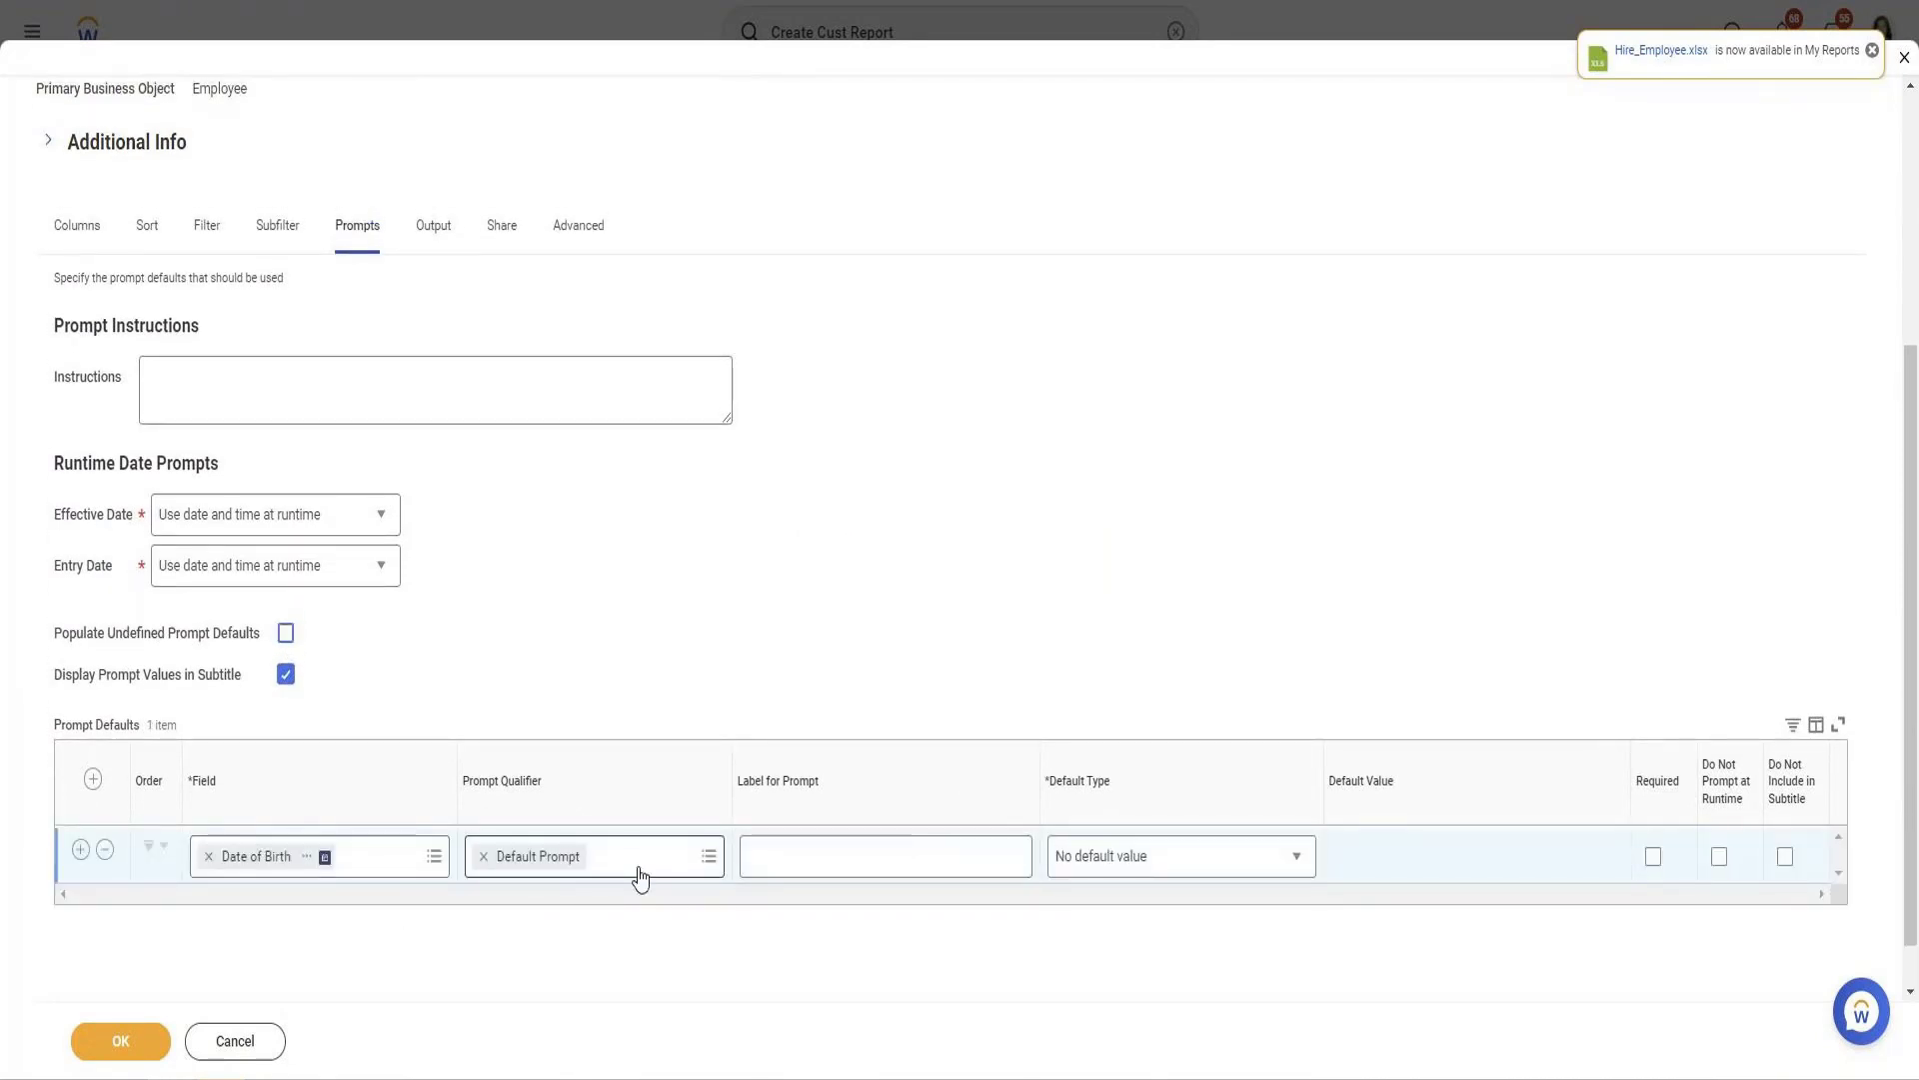
pyautogui.click(1654, 858)
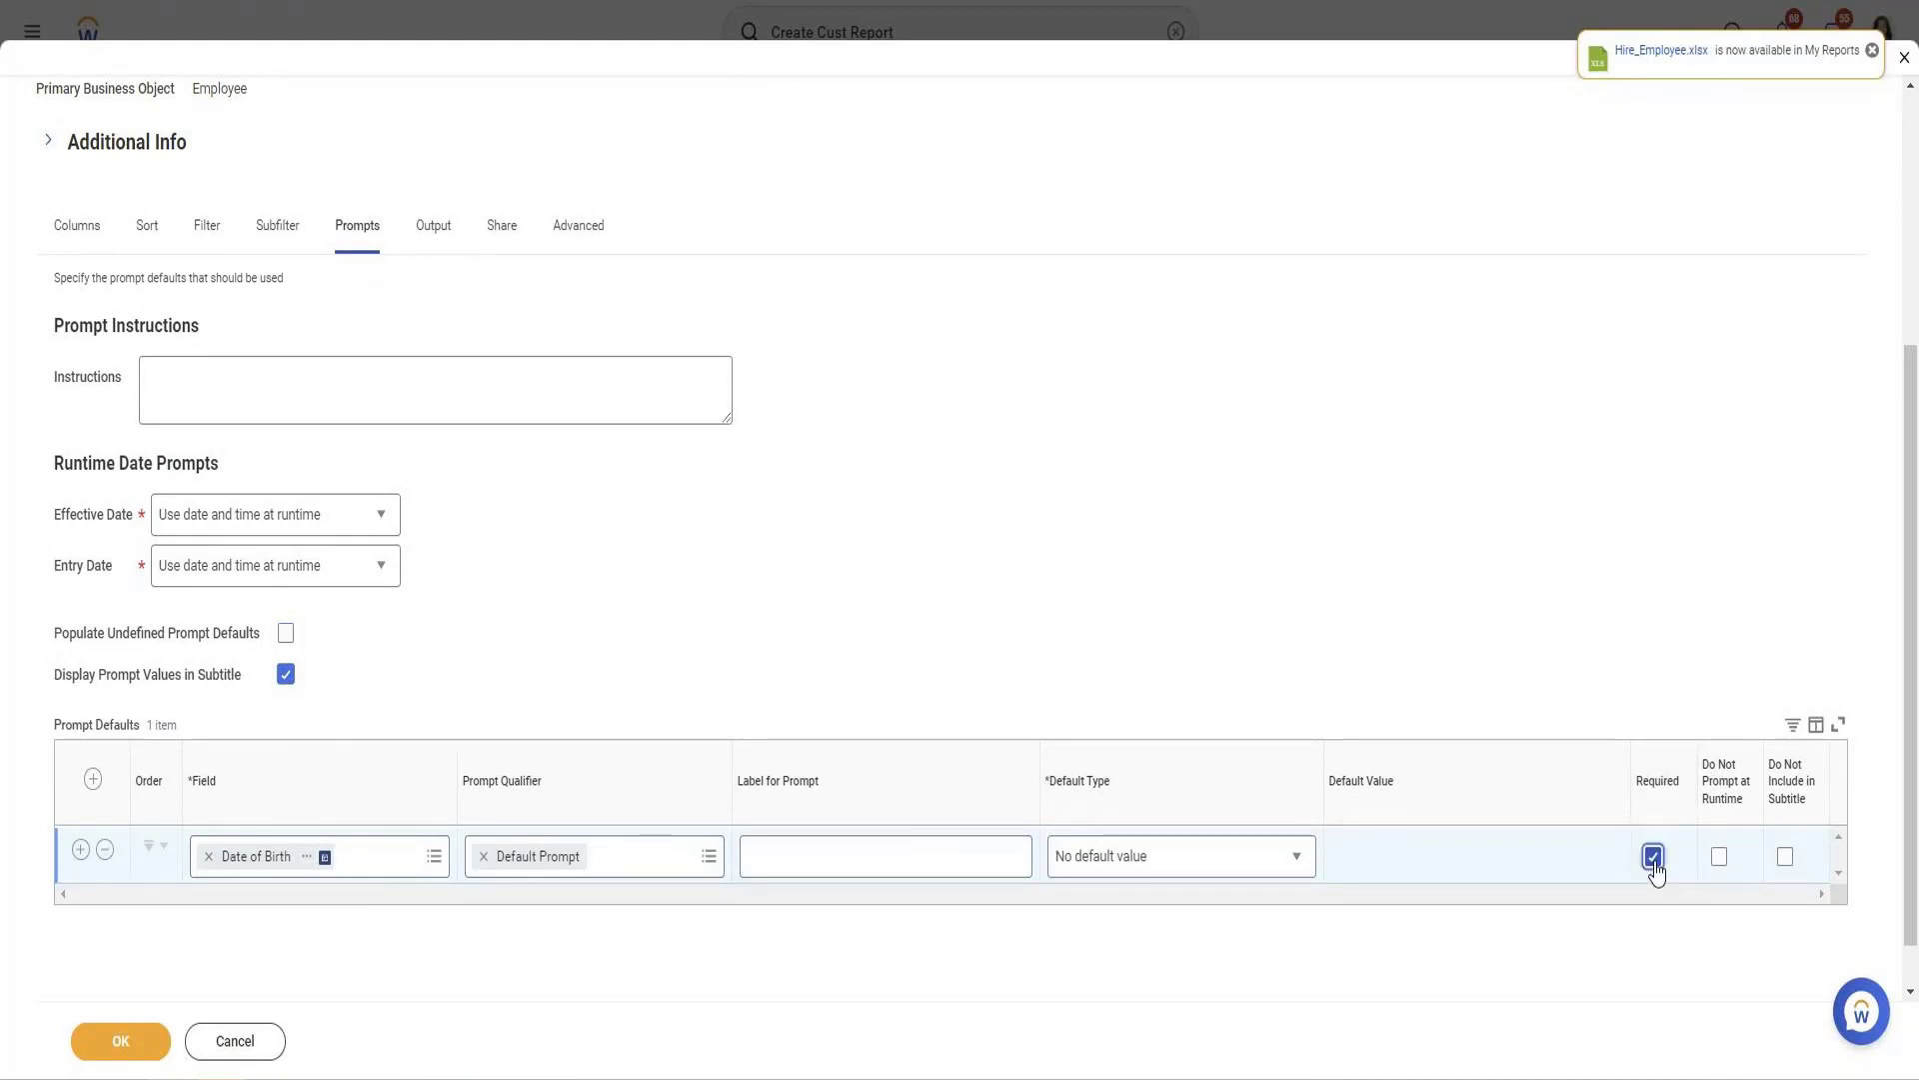
pyautogui.click(138, 1050)
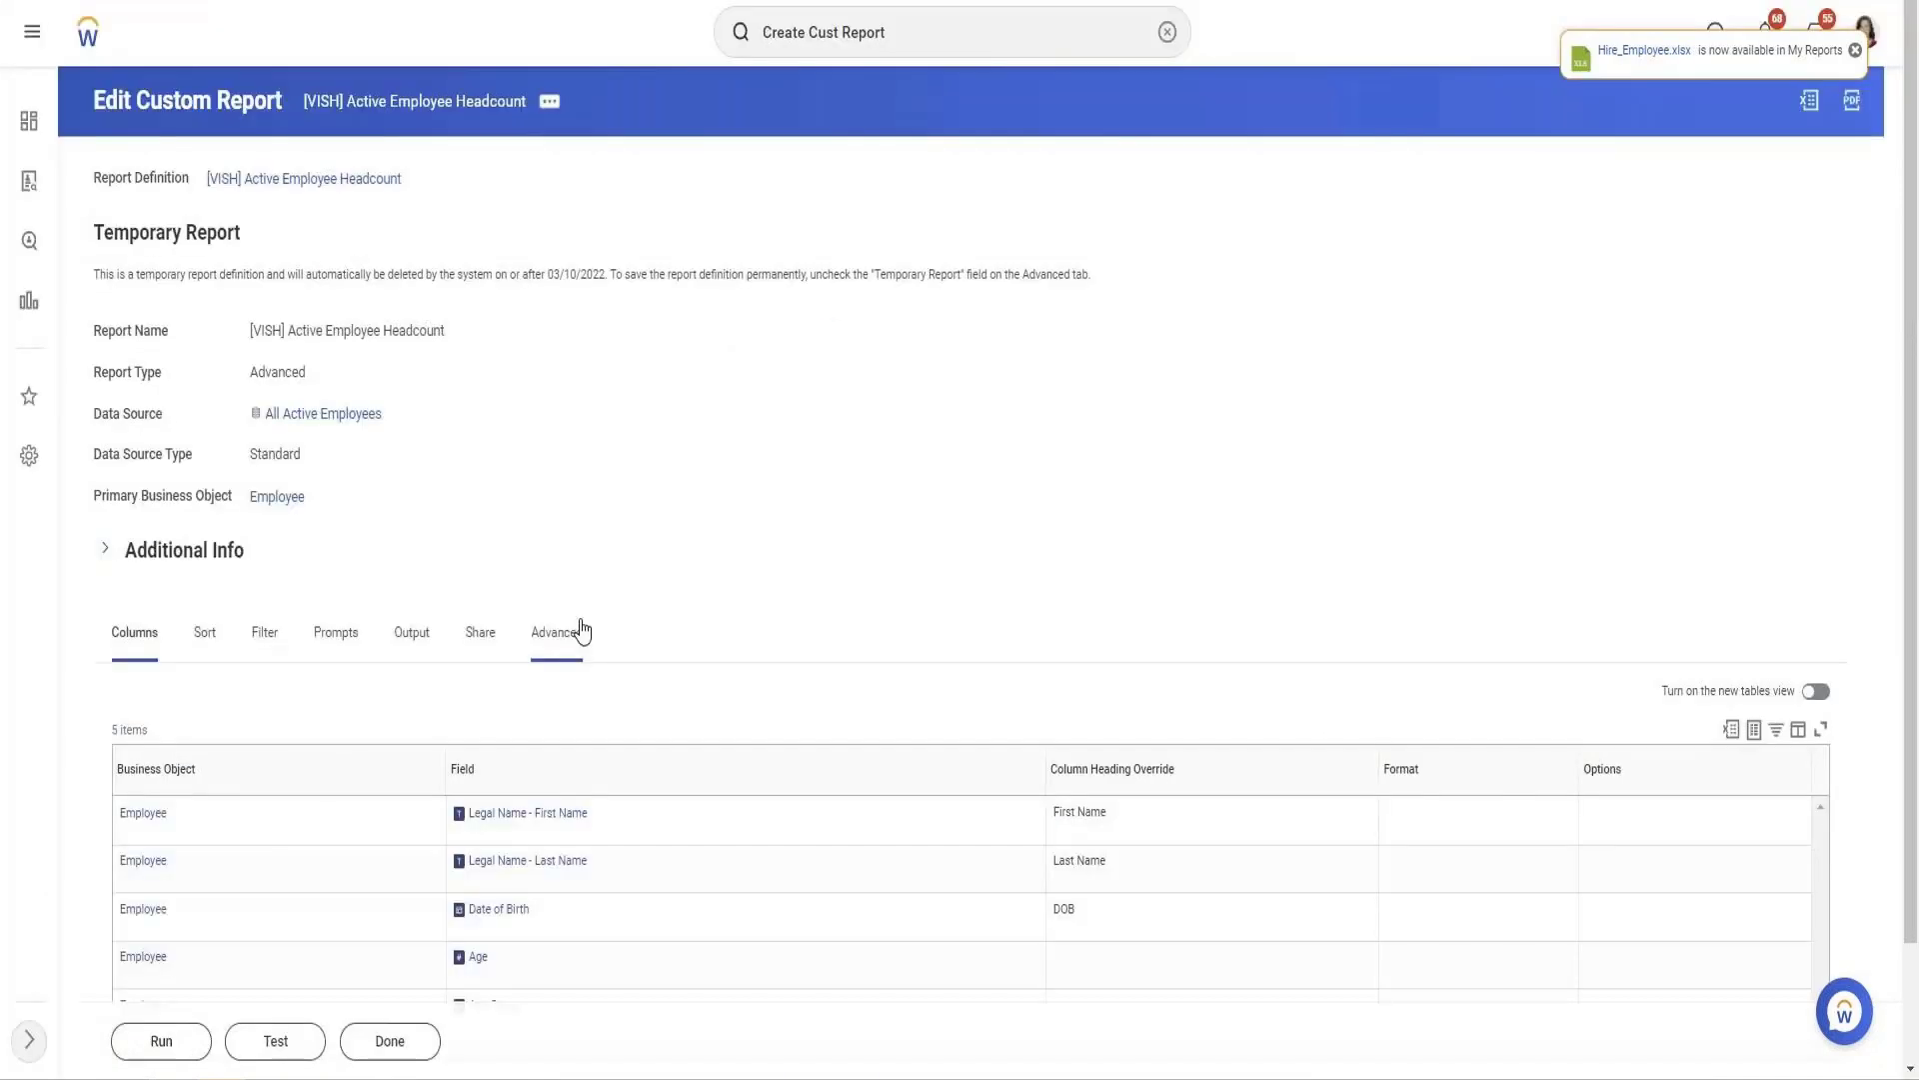
# Try to run the report with the required Date of Birth prompt left blank, and cancel the prompt
pyautogui.click(196, 1043)
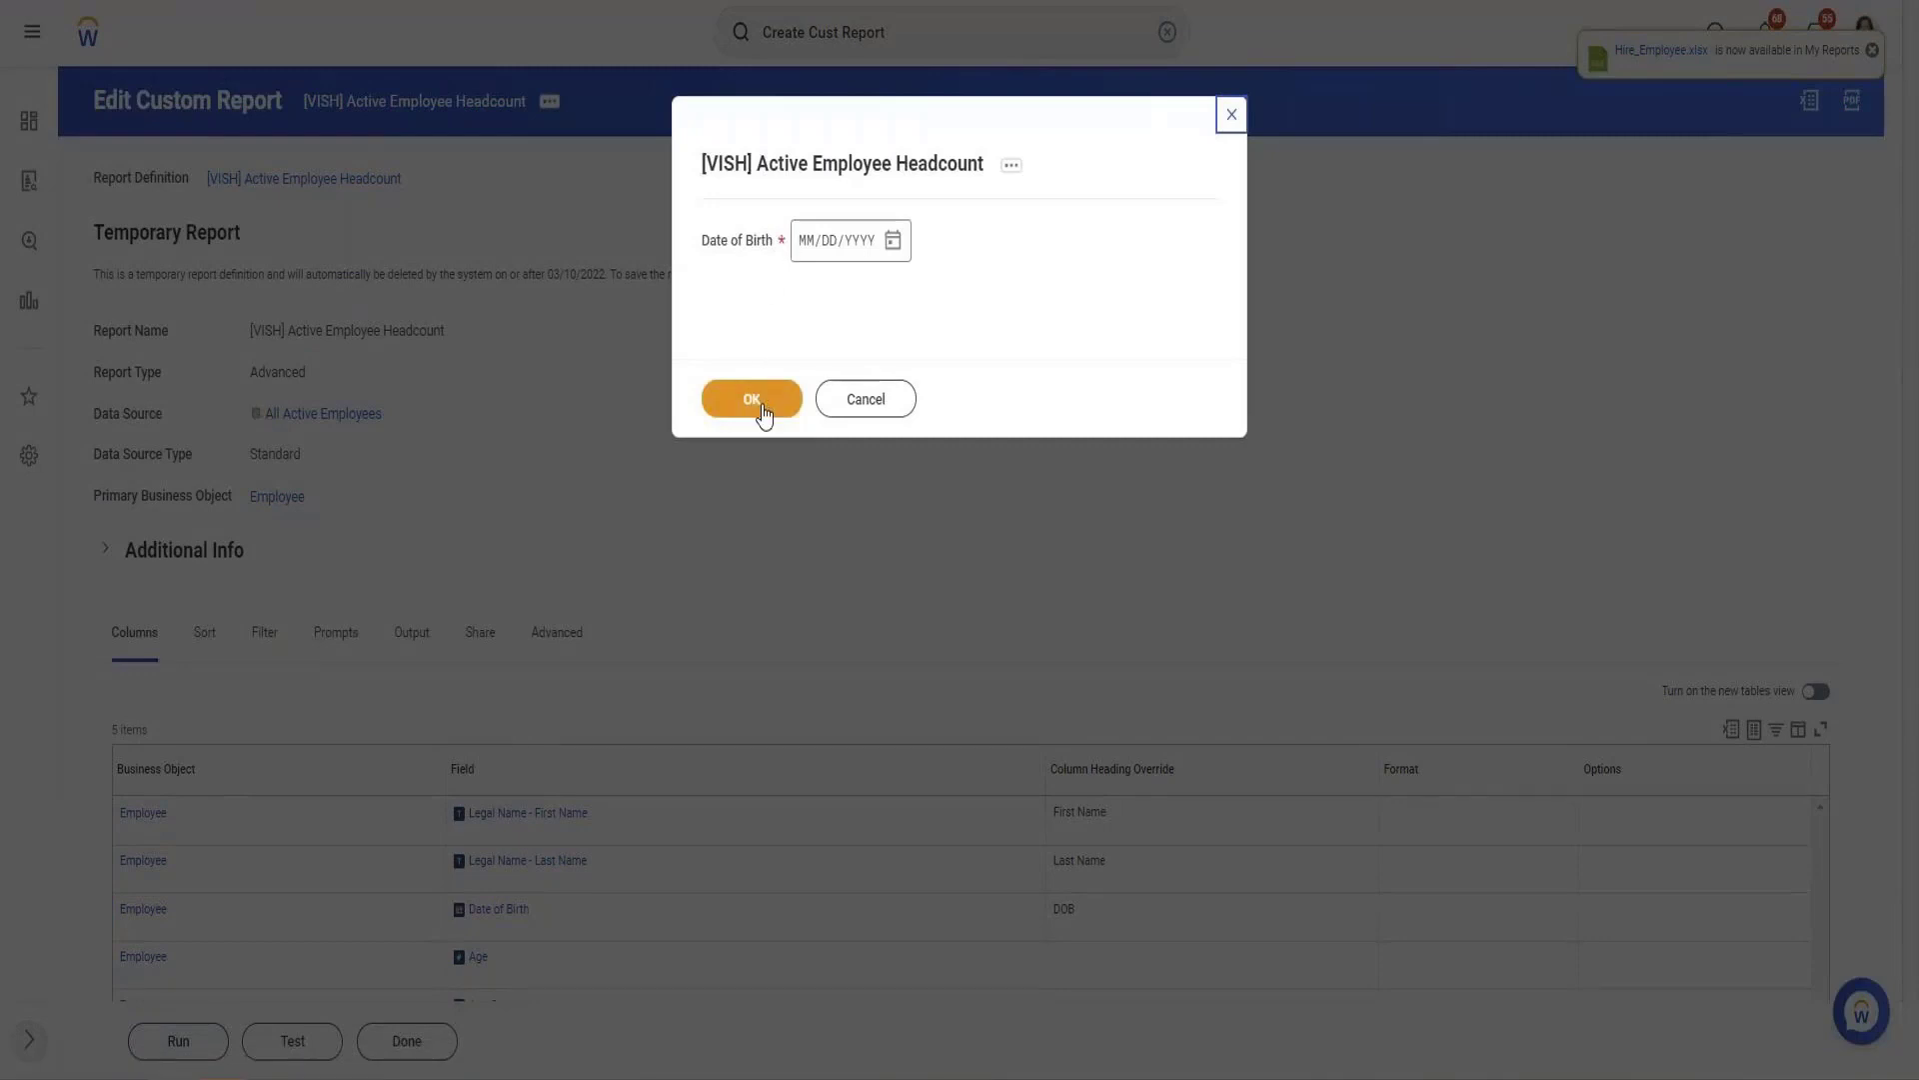
pyautogui.click(762, 410)
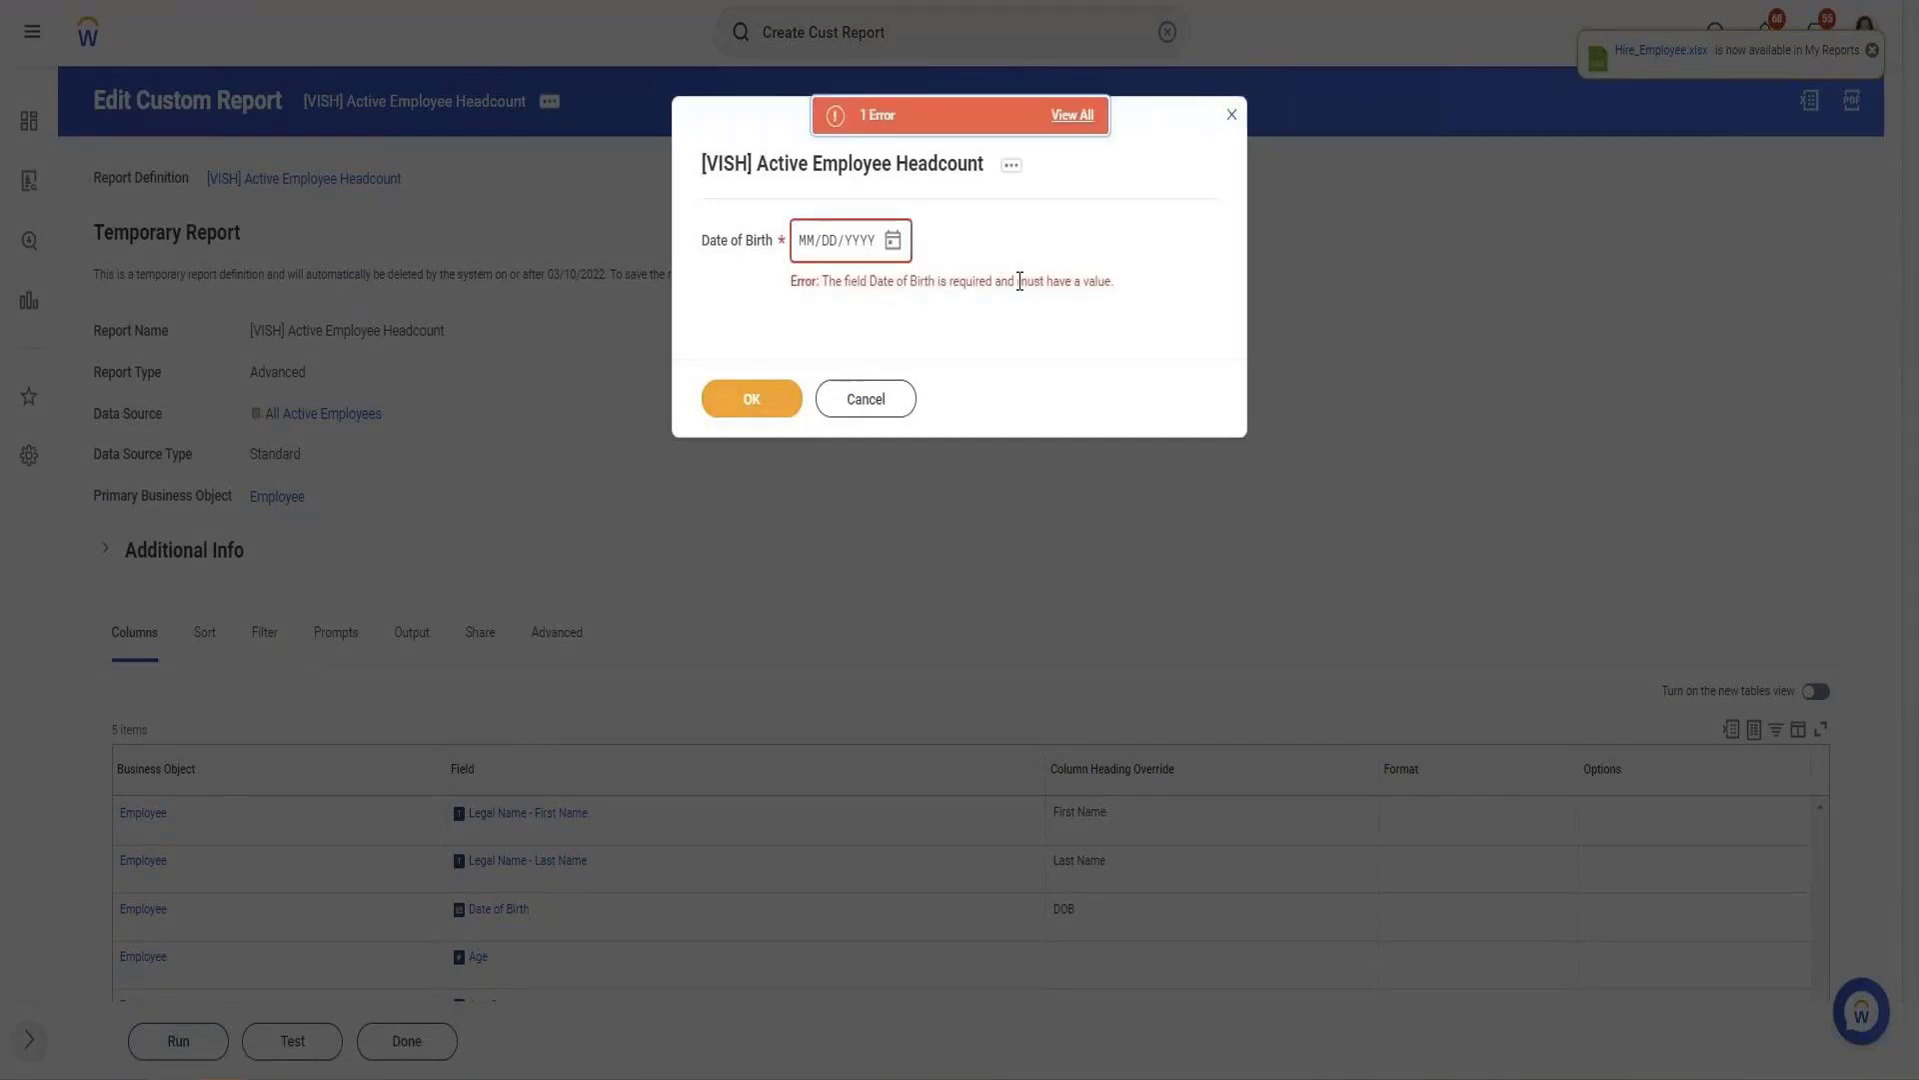
pyautogui.click(865, 398)
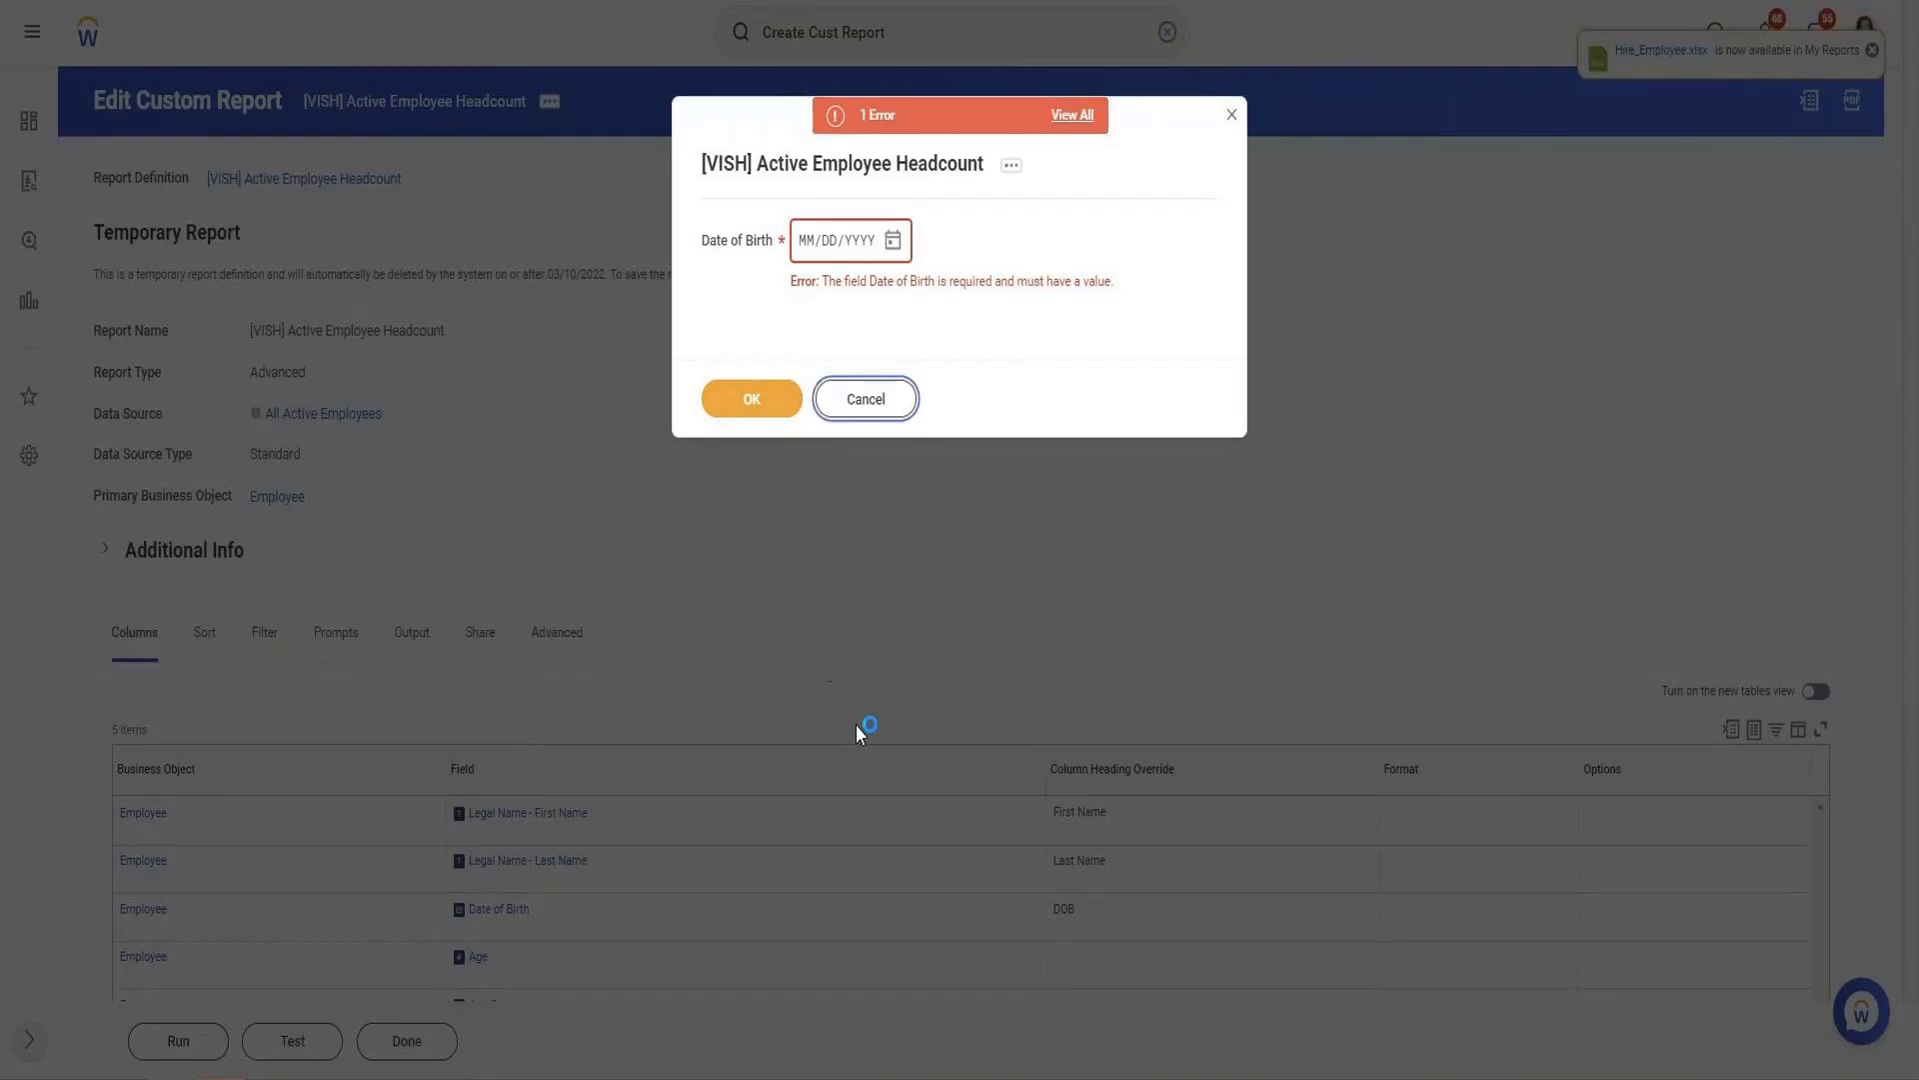
# Reopen the report definition, add a column for the Employee object's Dependents field below Age Group, and save
pyautogui.scroll(-3, 501, 519)
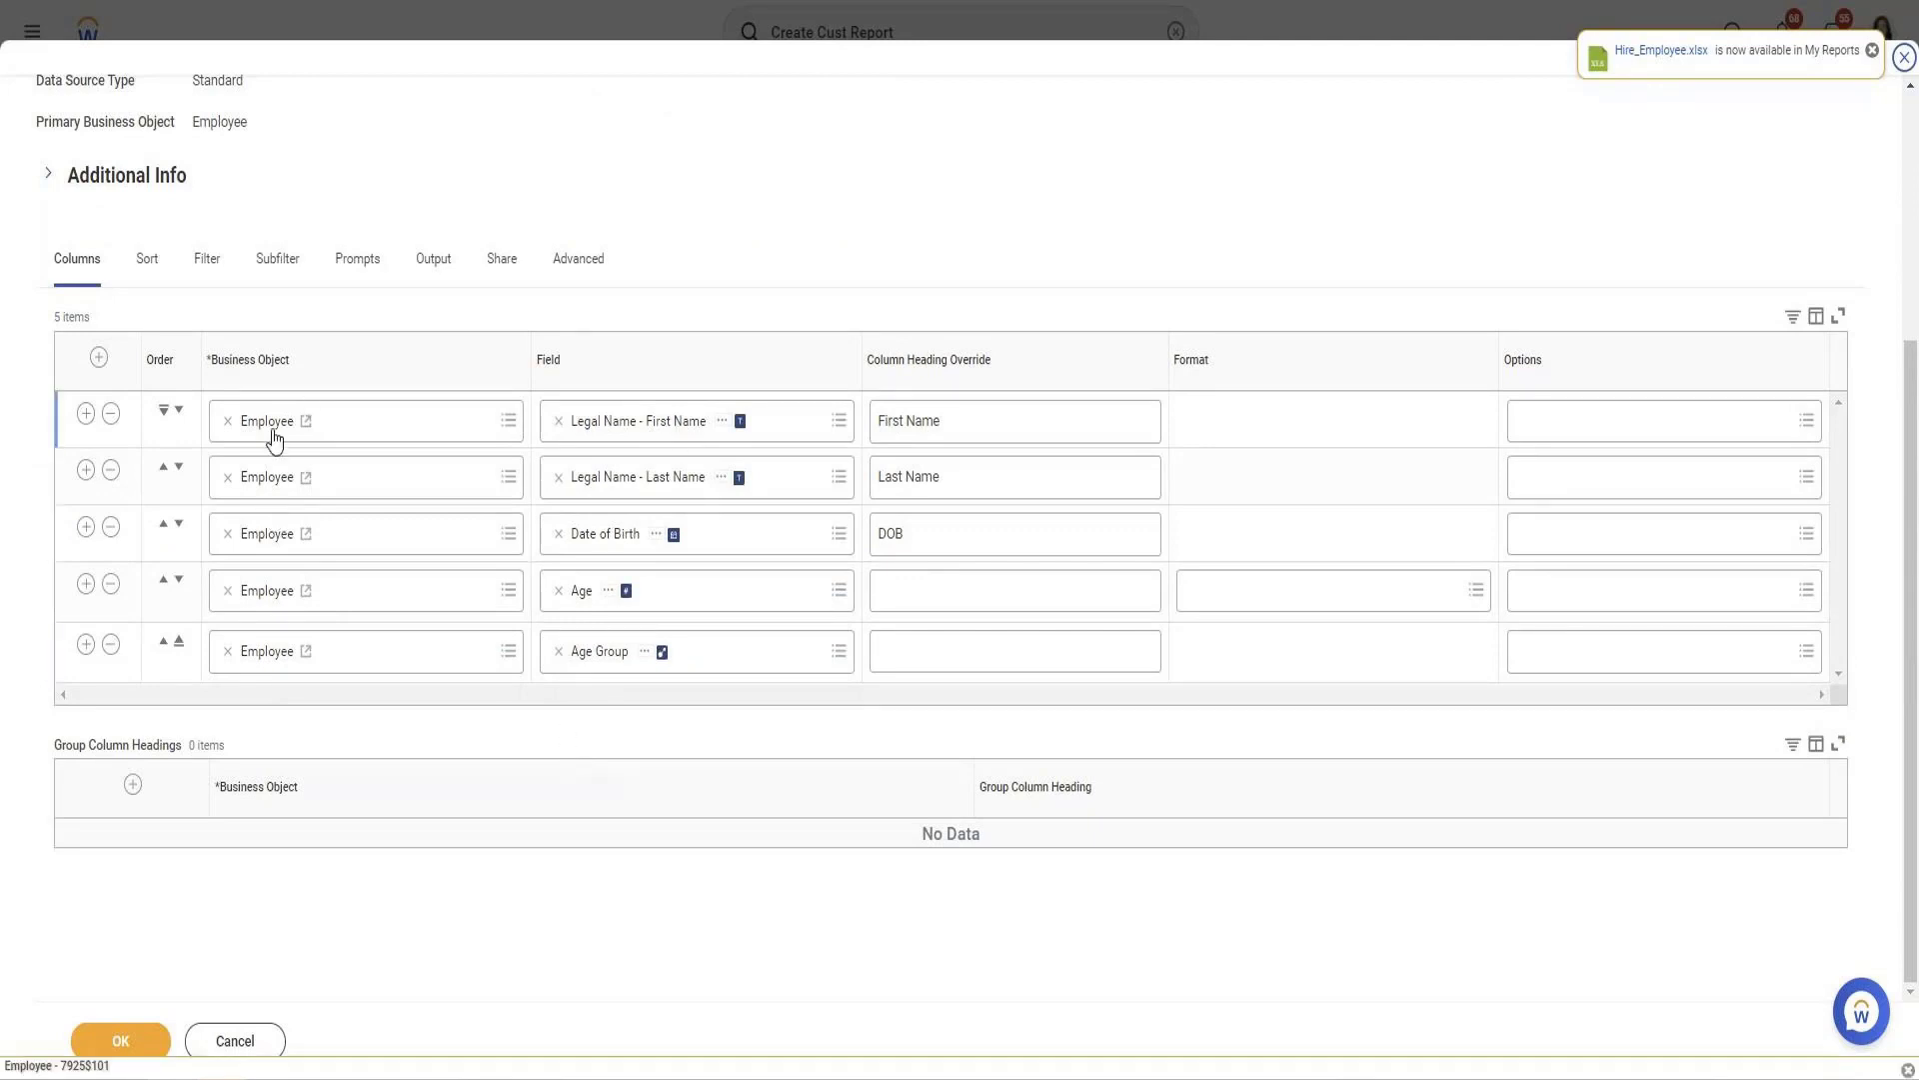
pyautogui.click(86, 644)
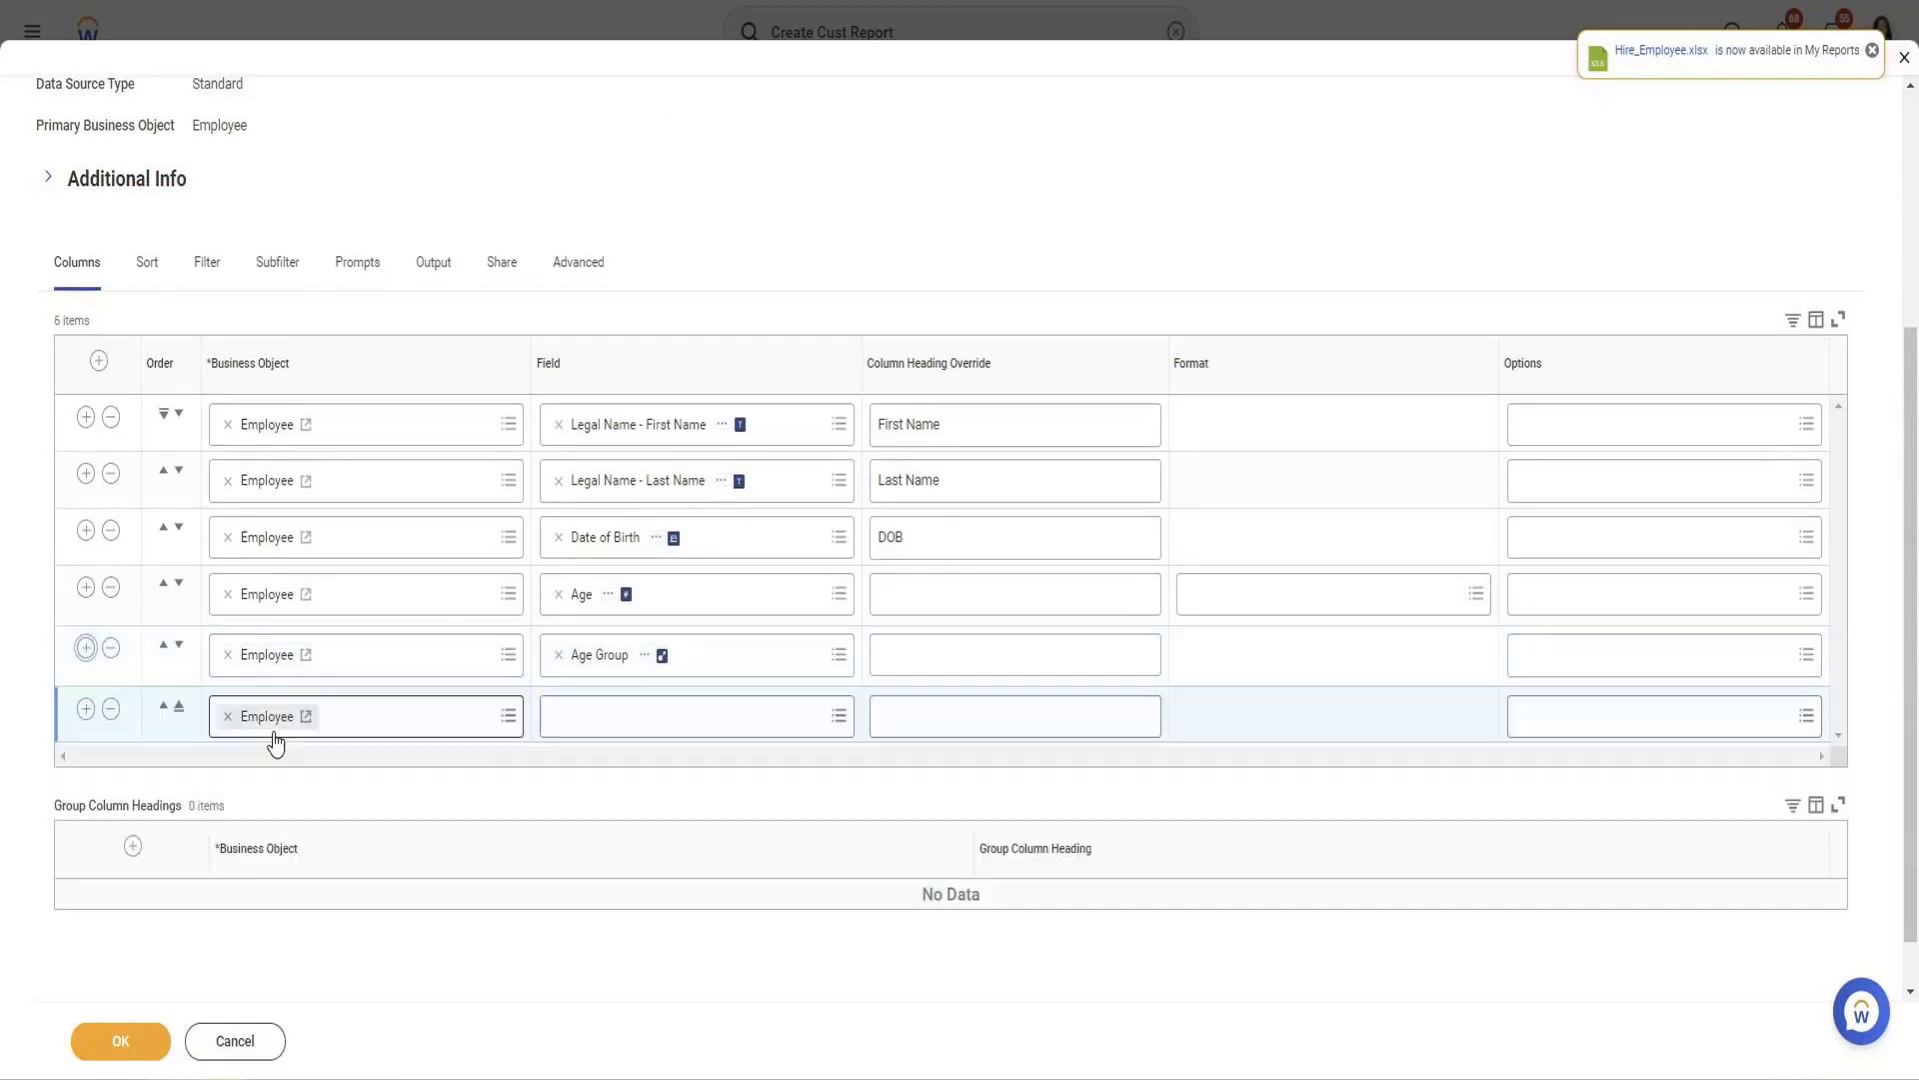
pyautogui.click(698, 720)
pyautogui.write('De')
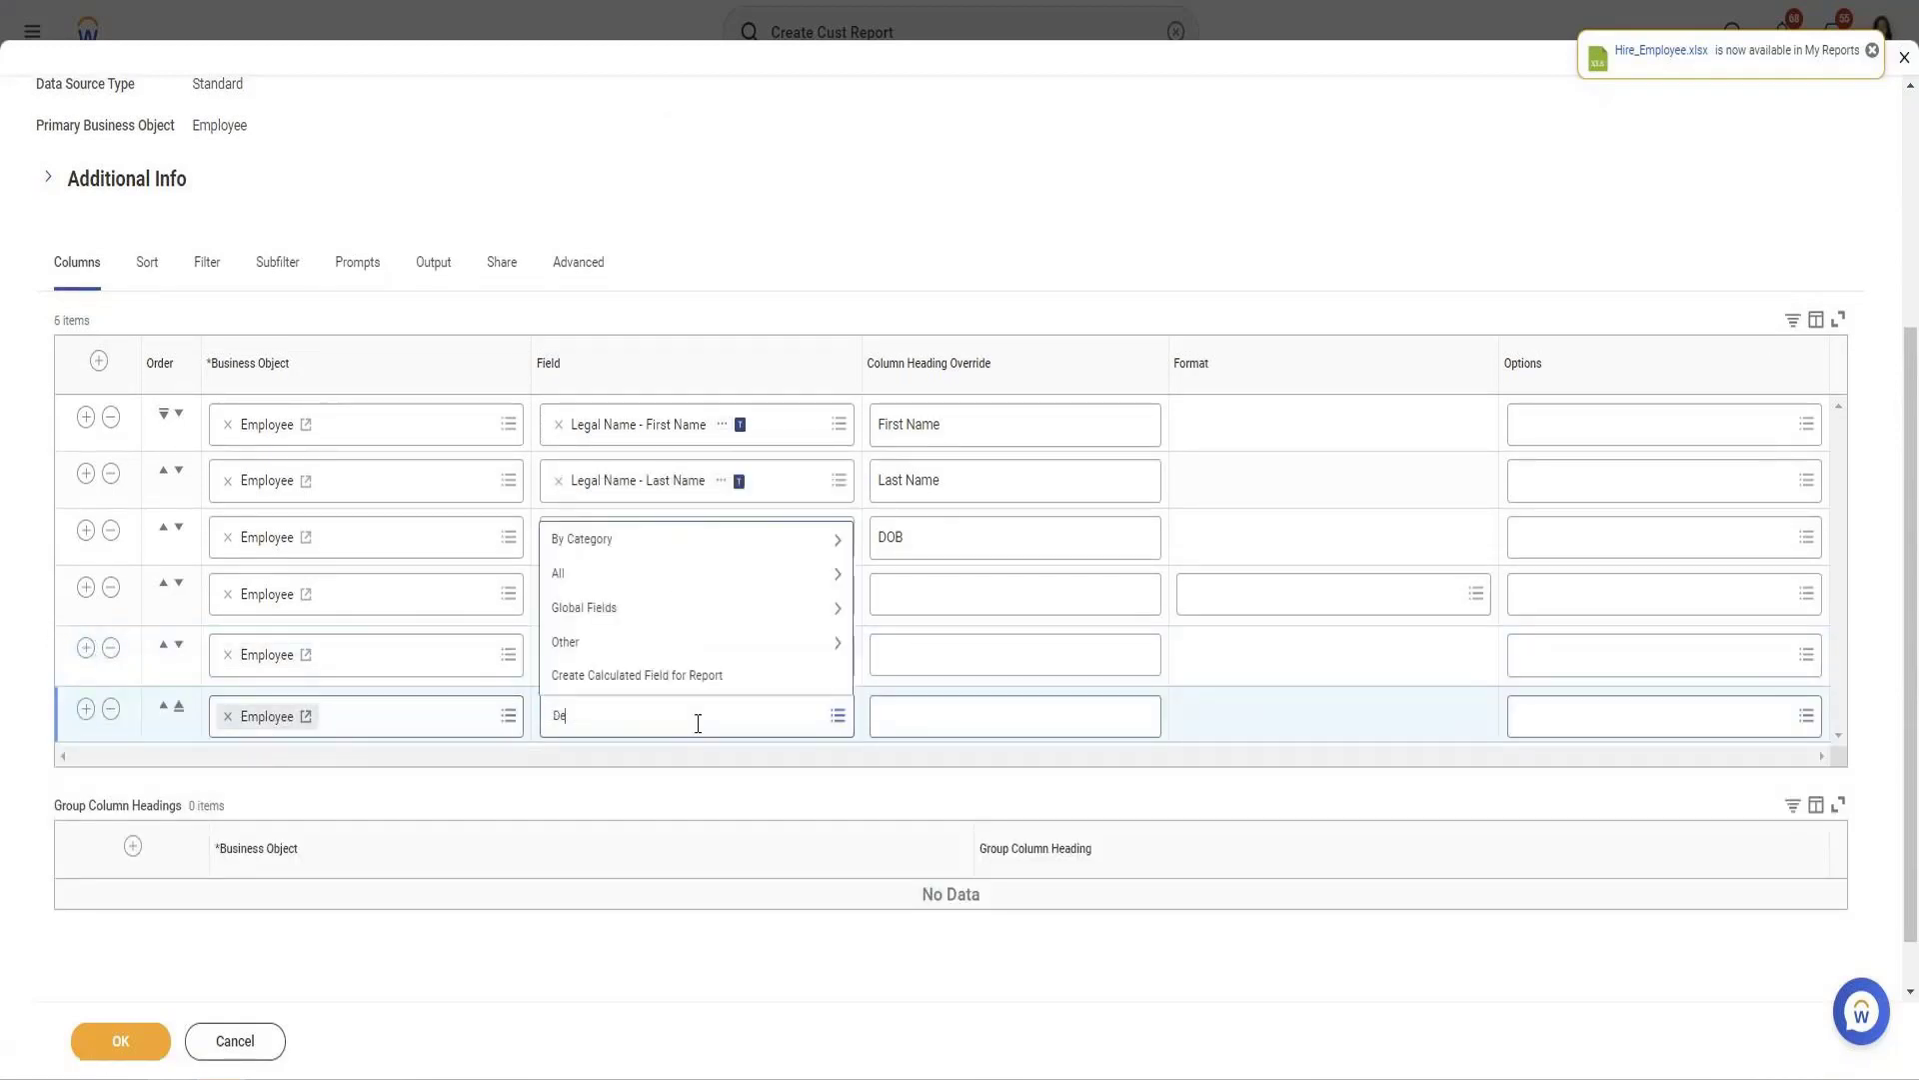
pyautogui.write('pendent')
pyautogui.press('Return')
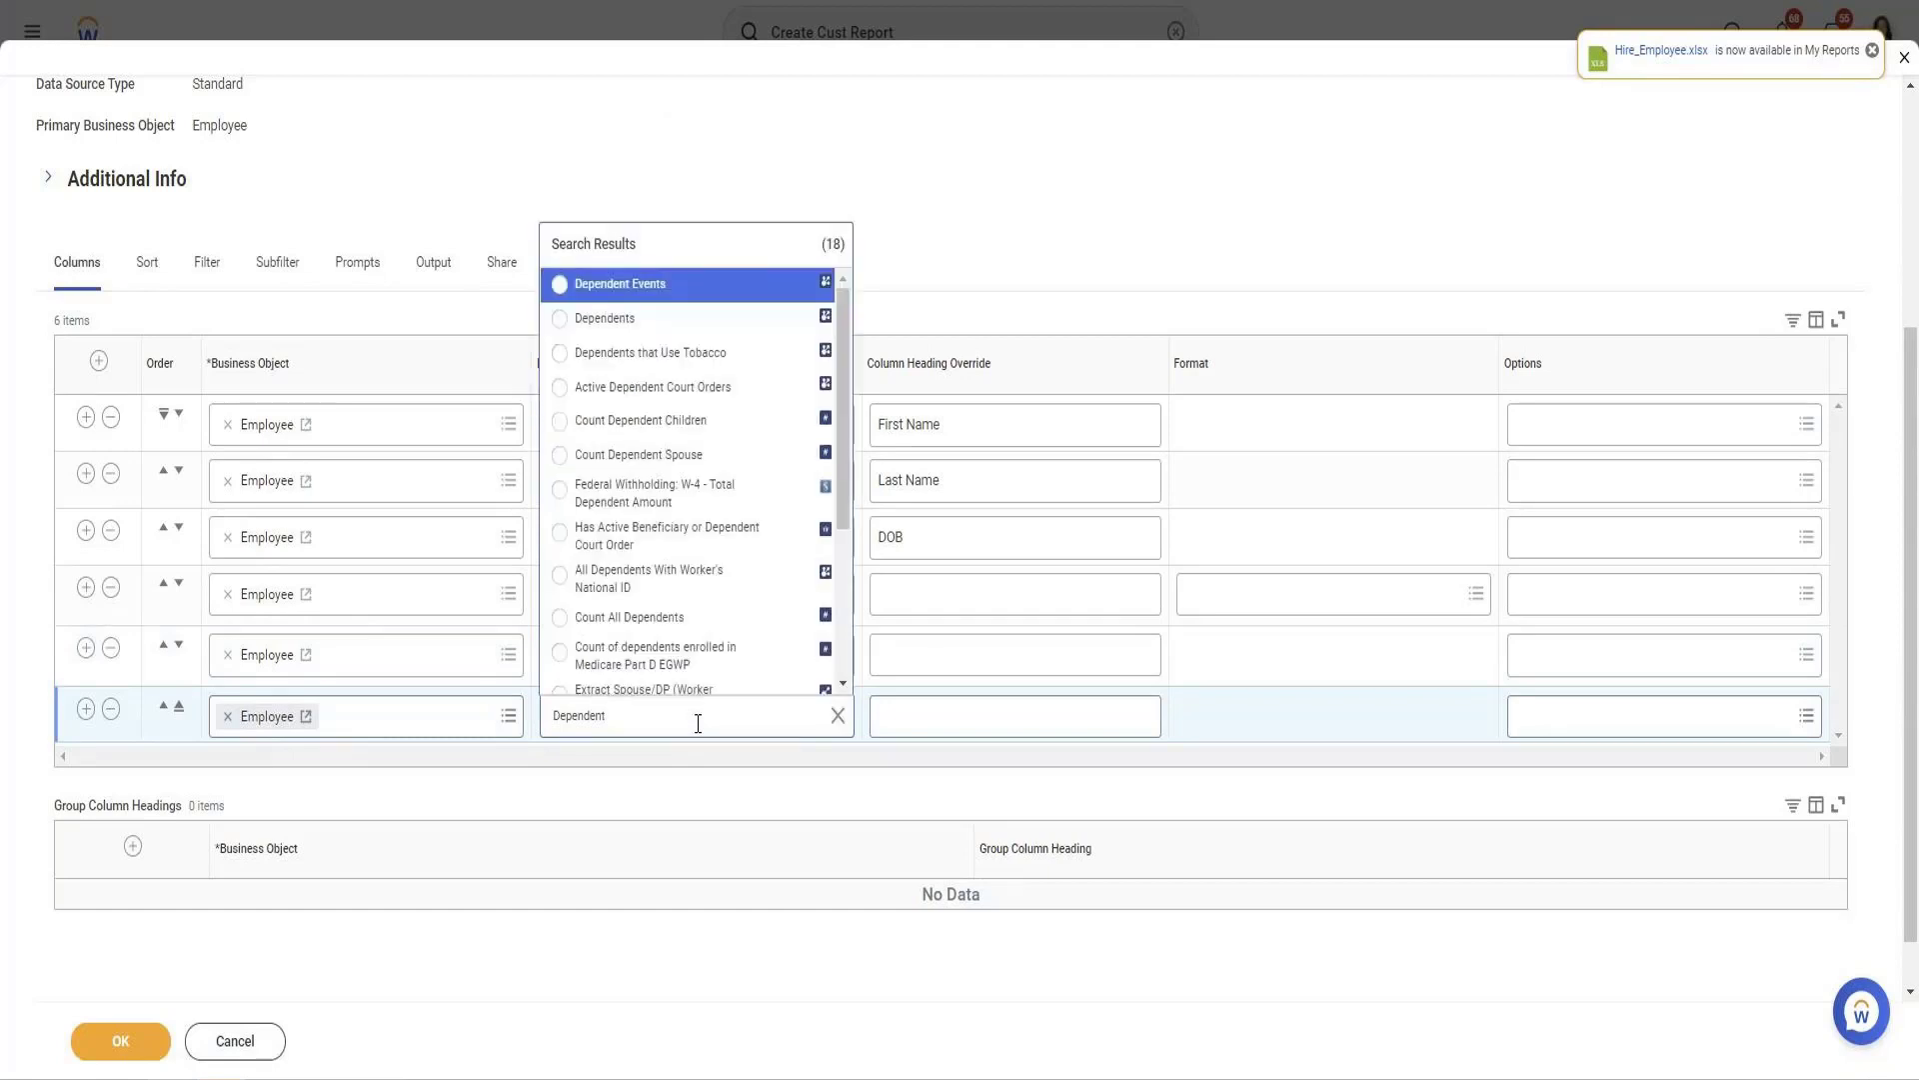
pyautogui.click(628, 320)
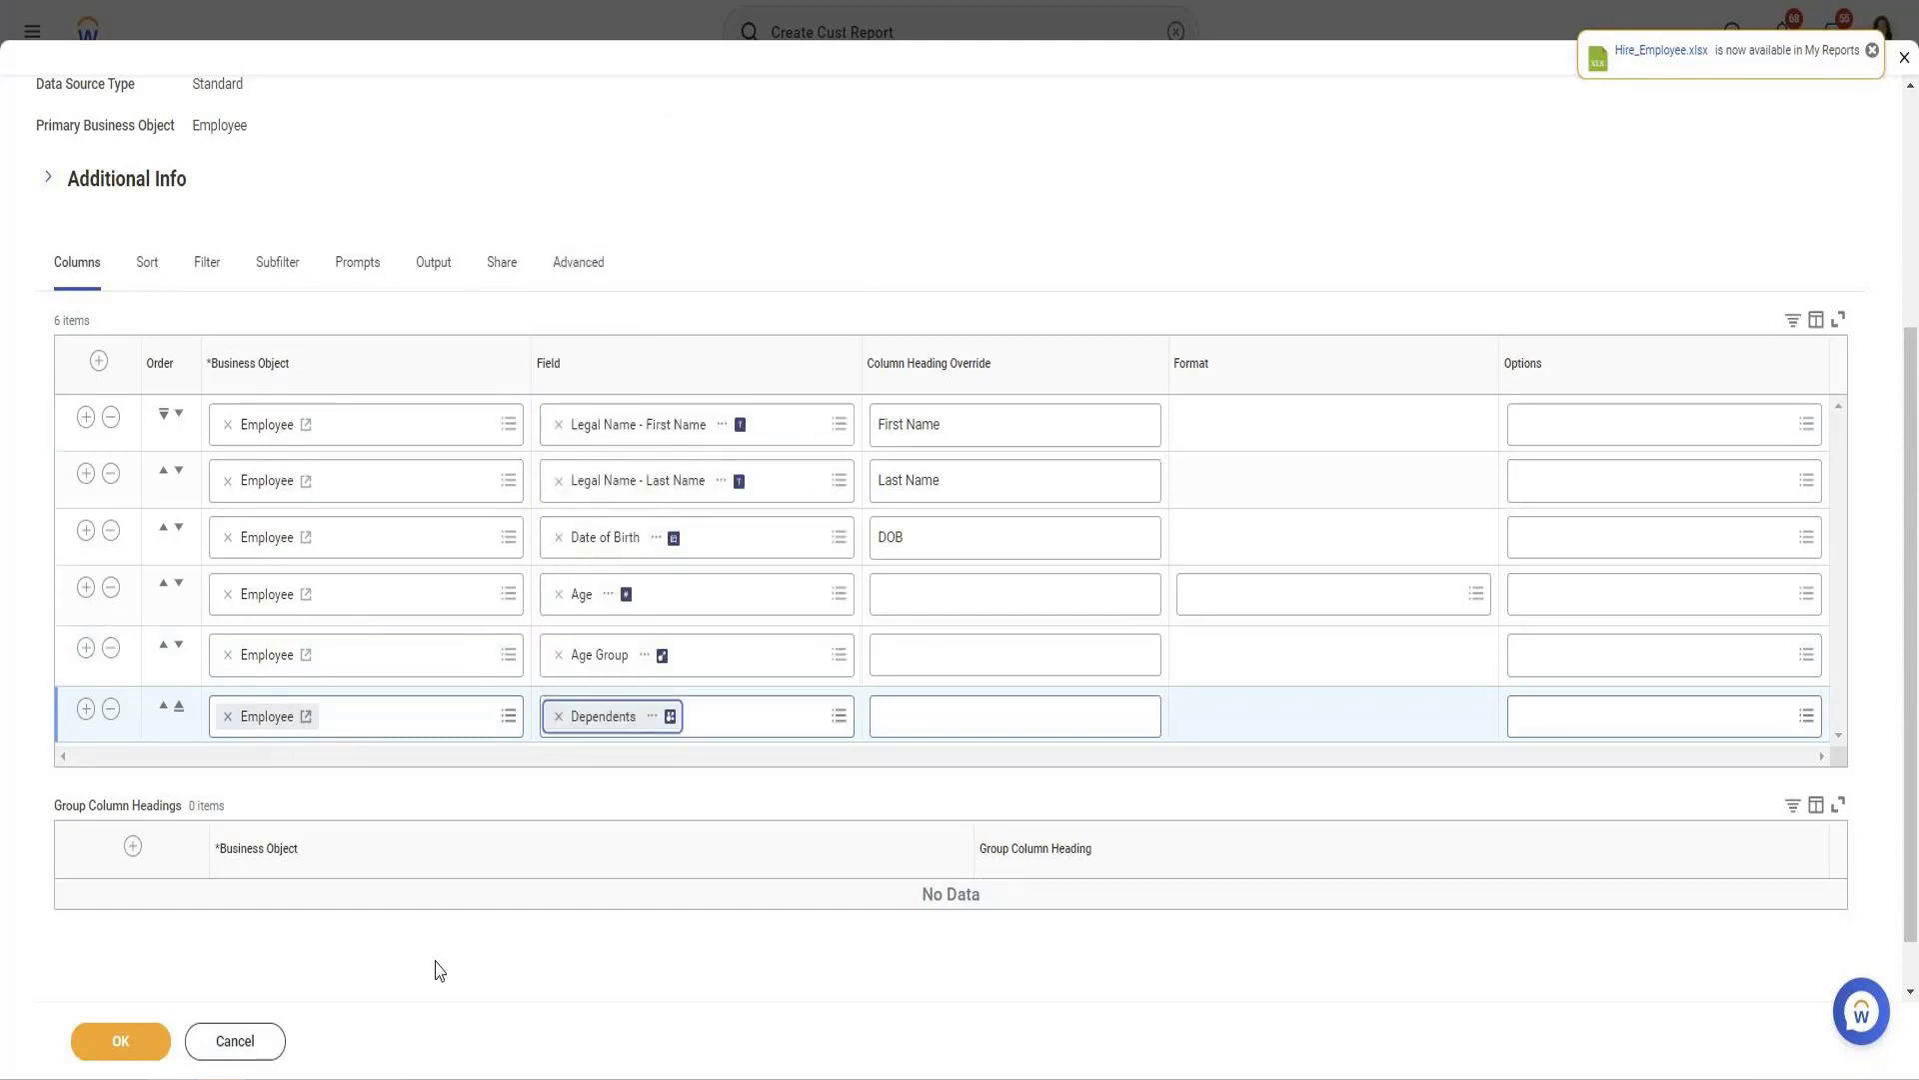
pyautogui.click(133, 1041)
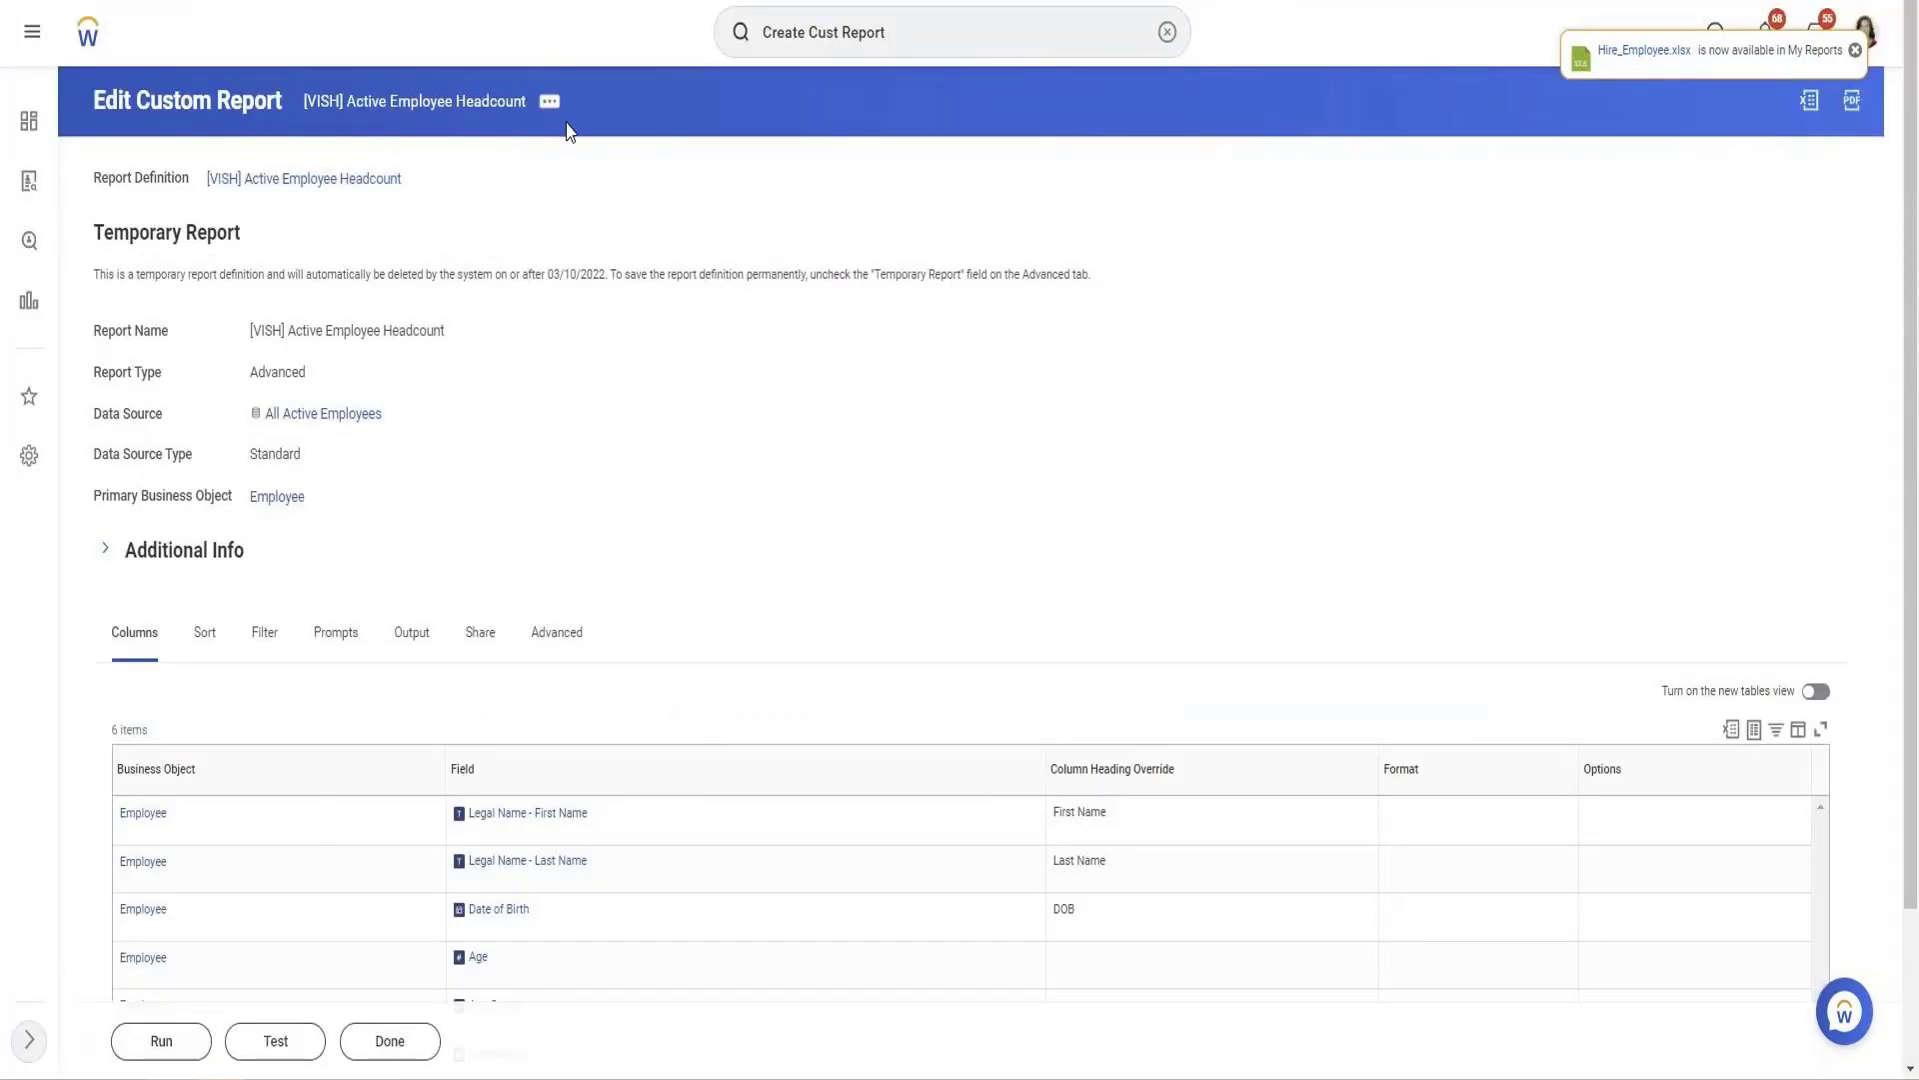
# Reopen the report definition for editing and remove both Age conditions and the Date of Birth condition from the instance filter
pyautogui.click(550, 102)
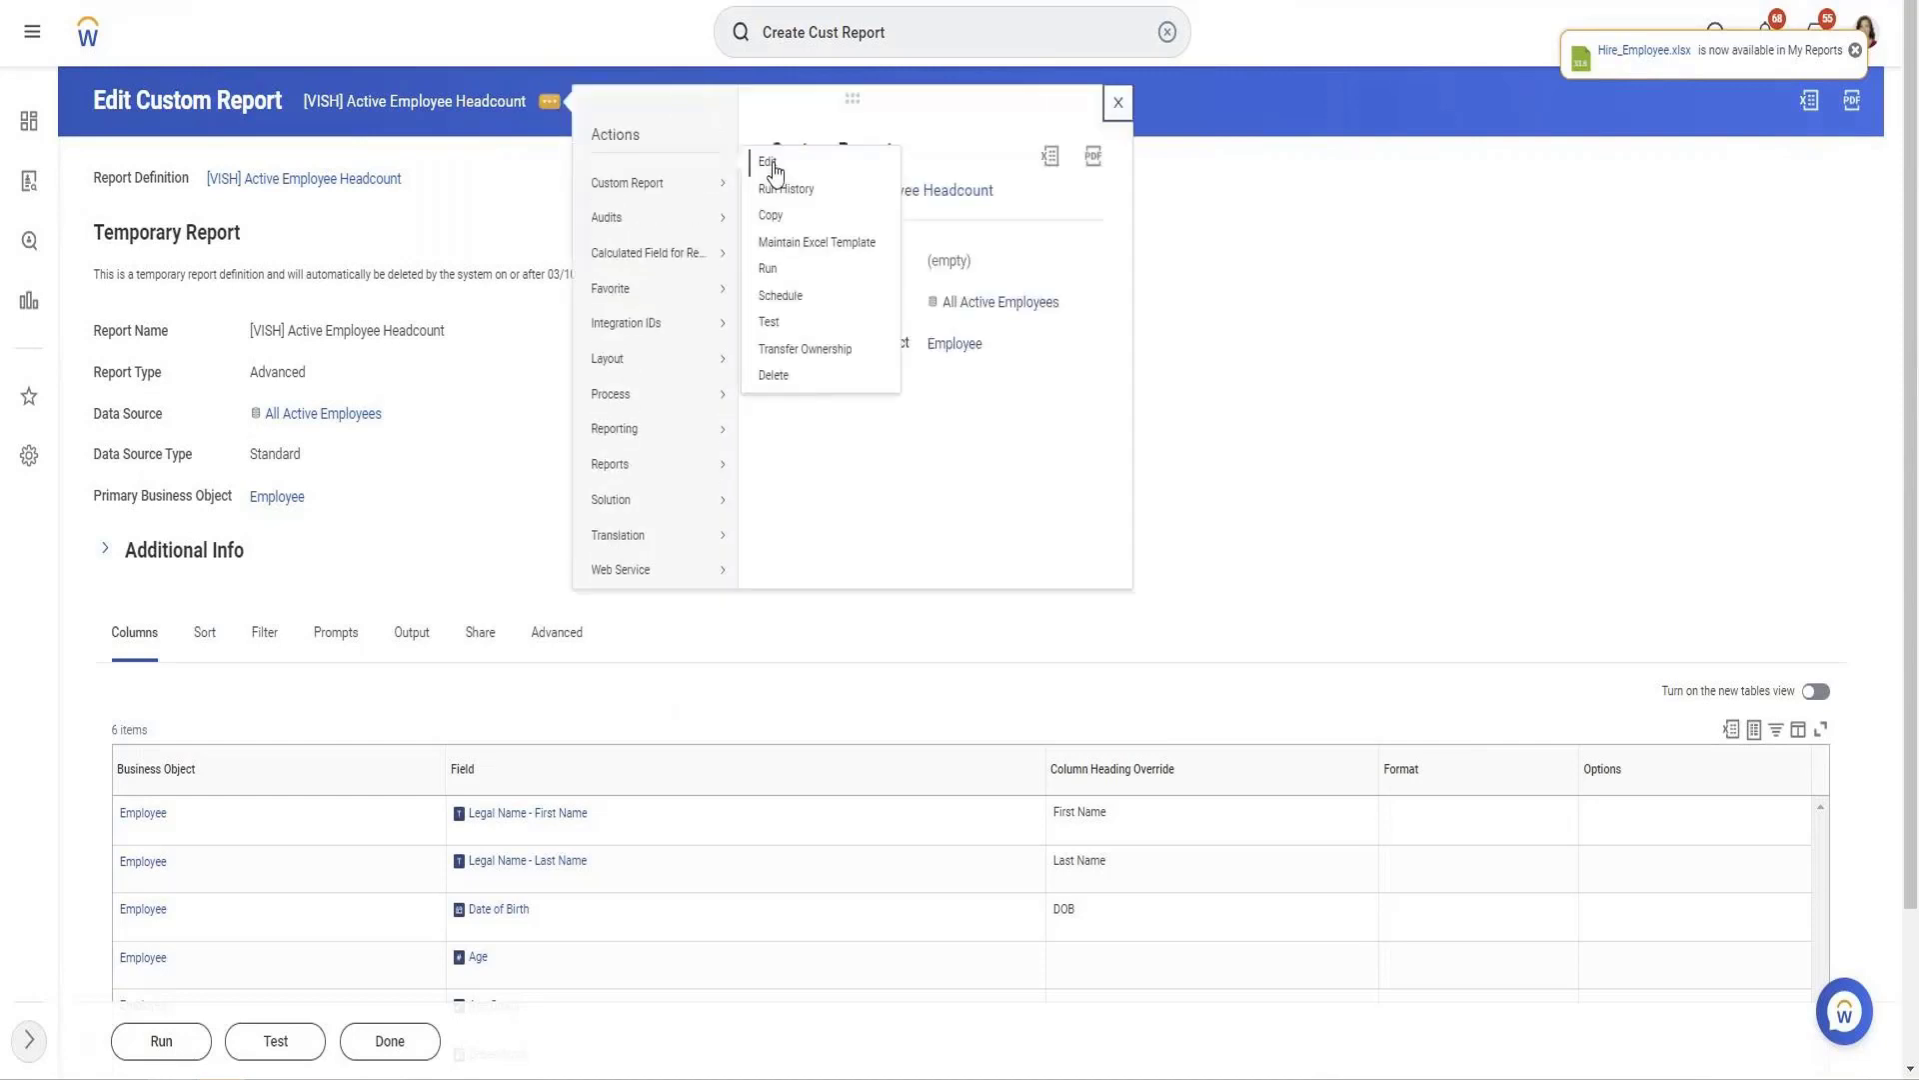
pyautogui.click(767, 162)
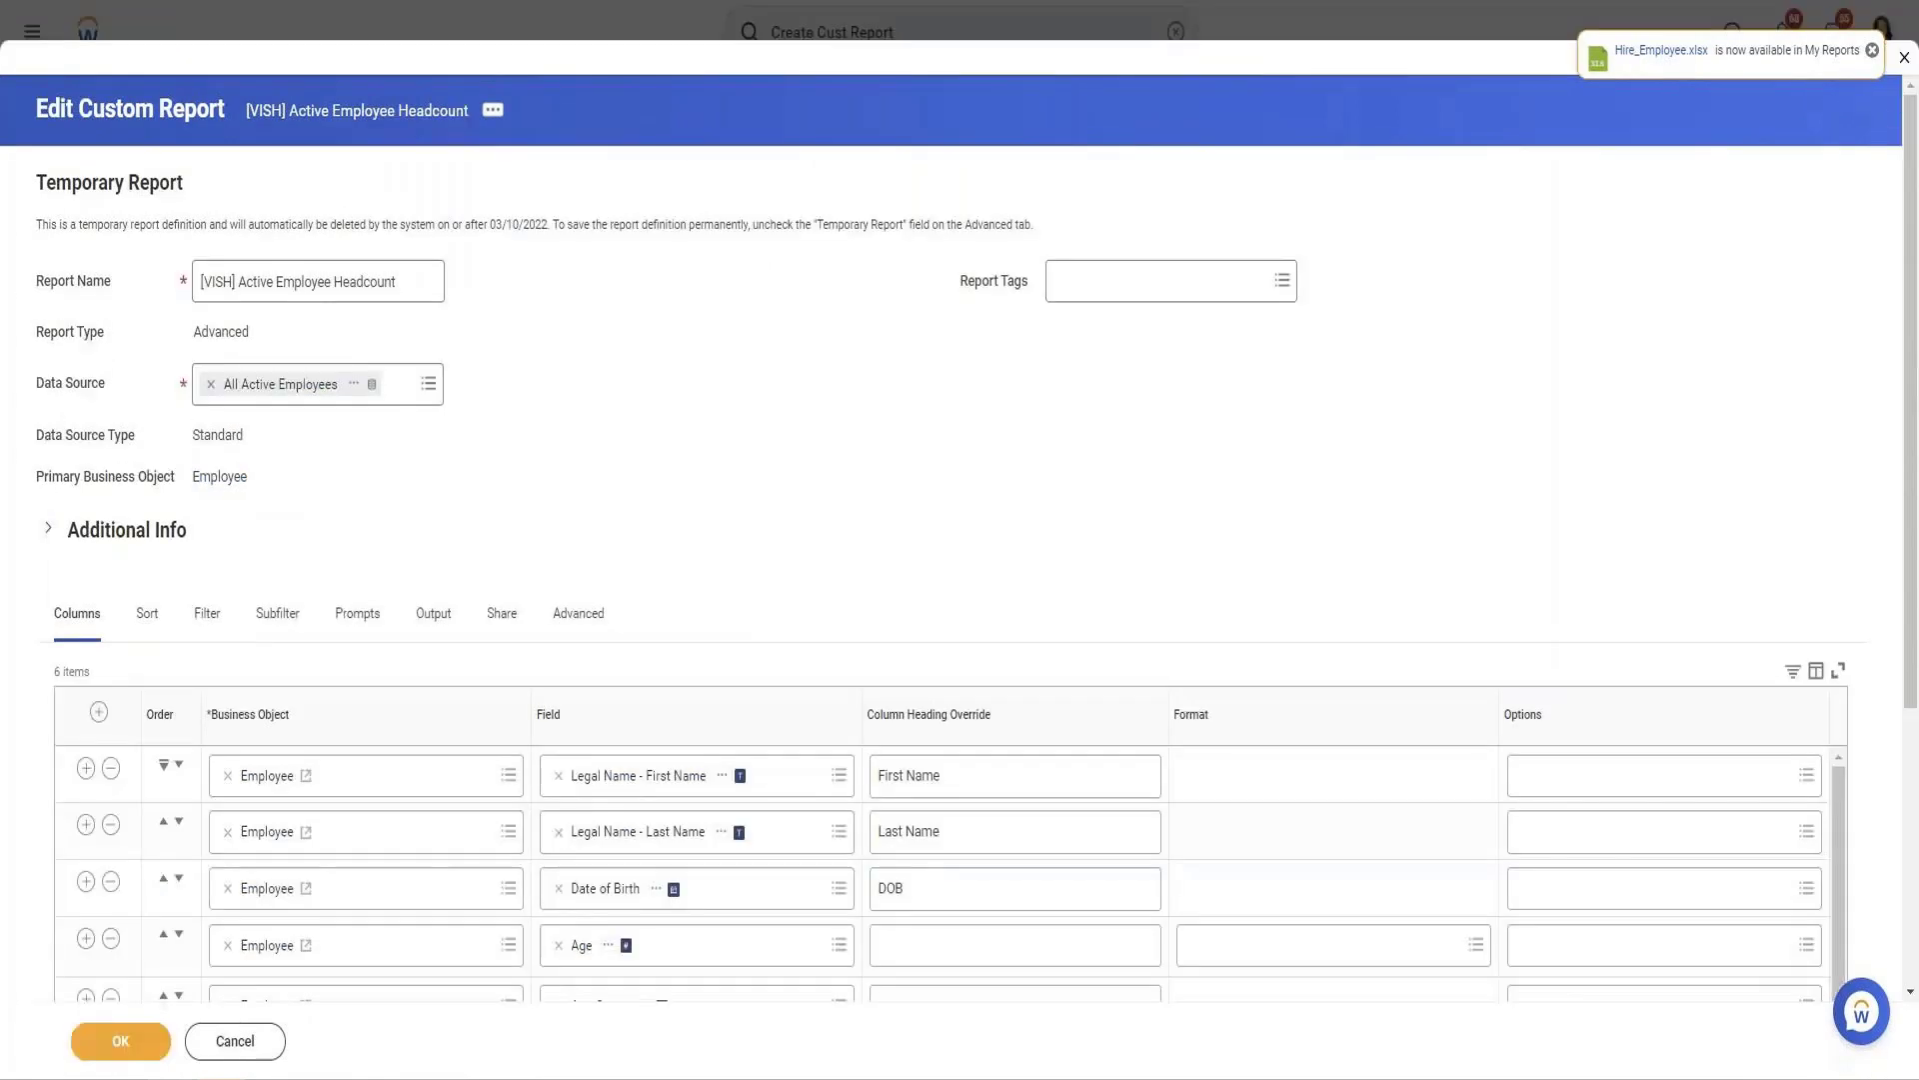
pyautogui.scroll(-4, 356, 476)
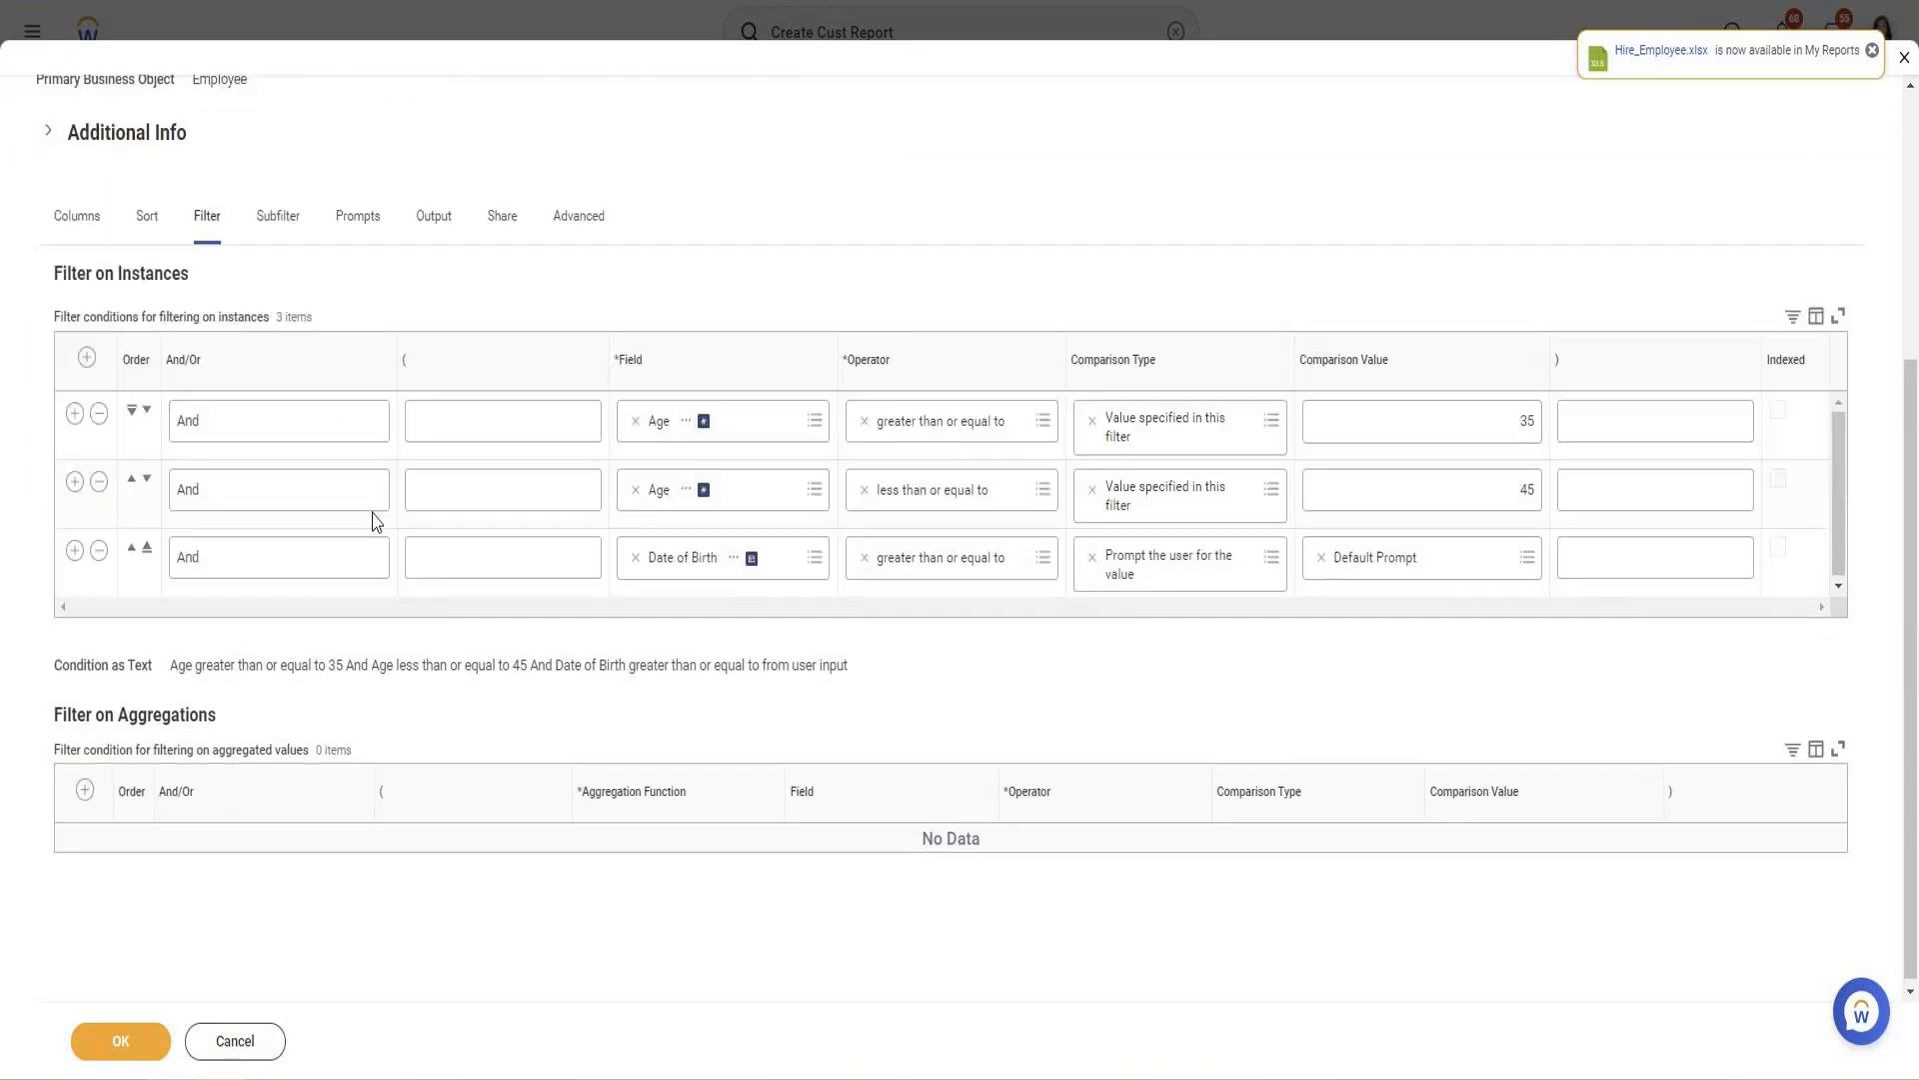
pyautogui.click(99, 550)
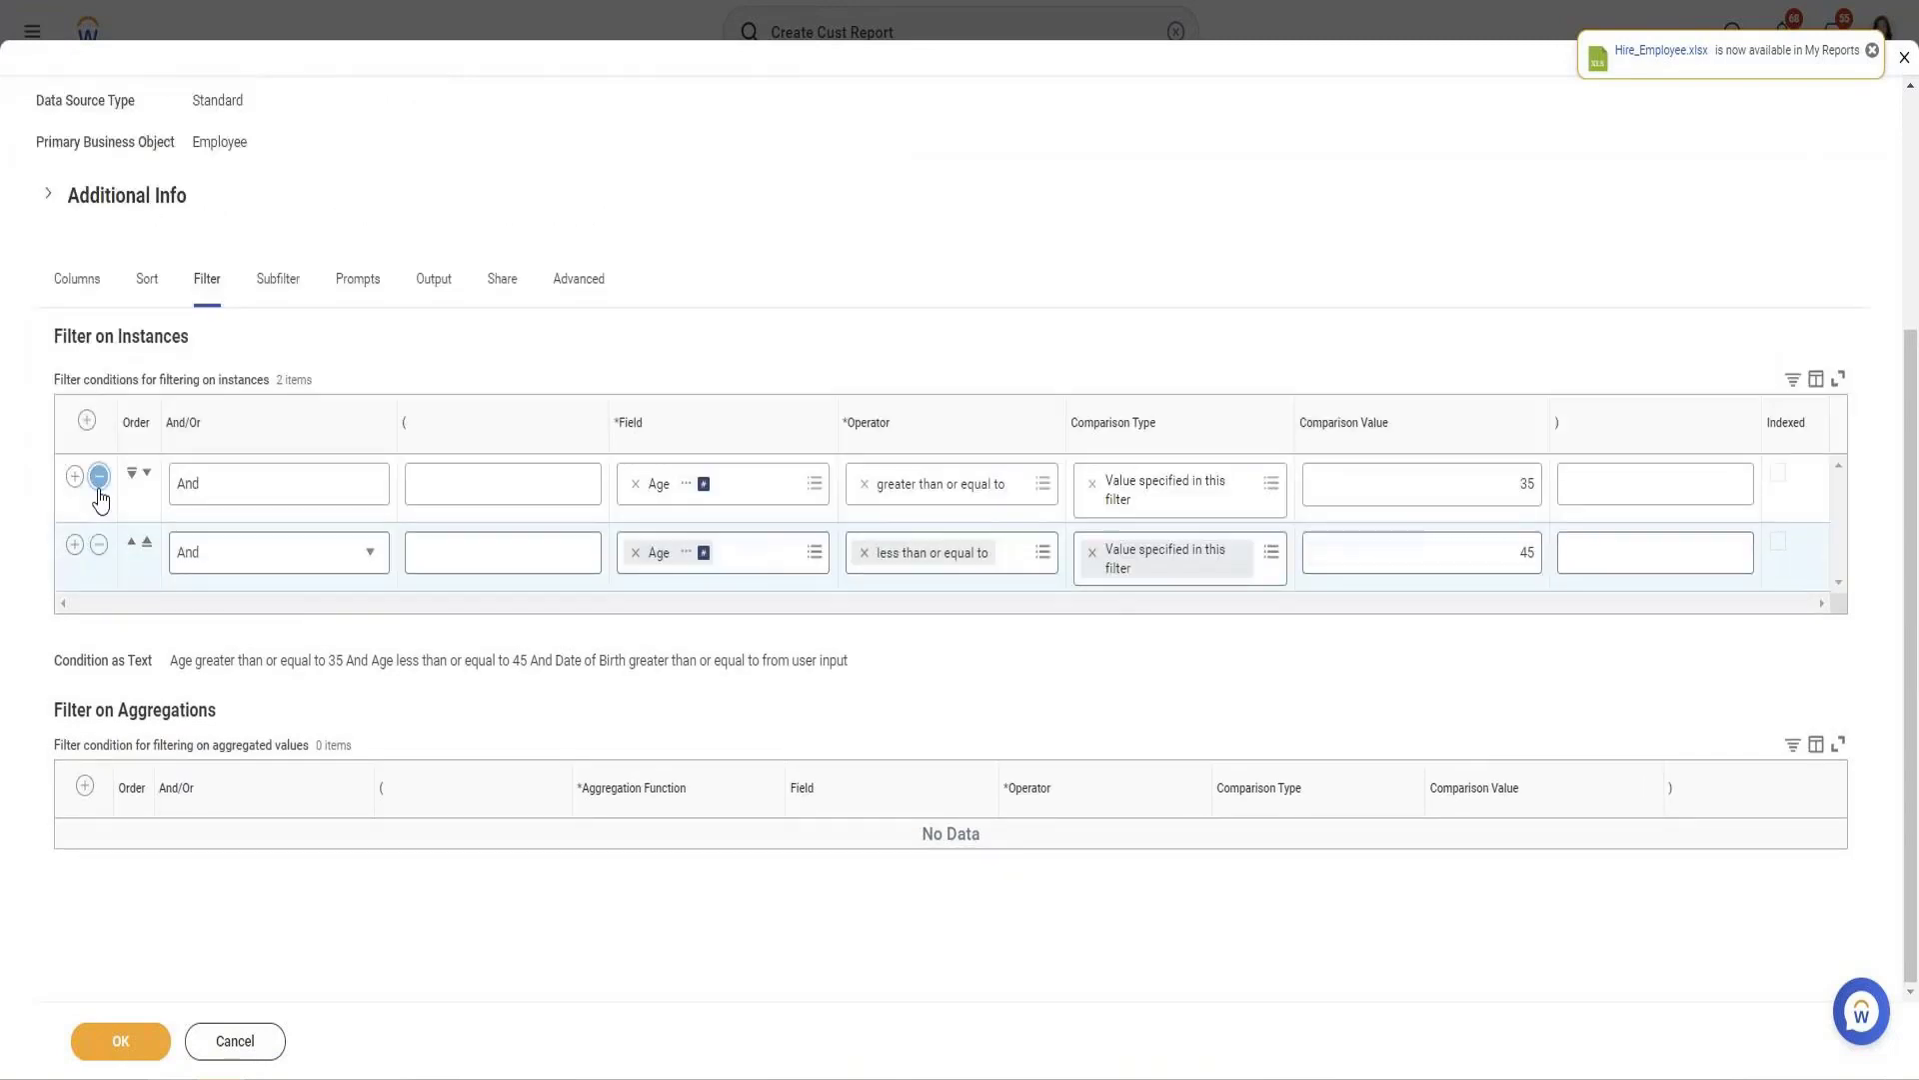
pyautogui.click(99, 477)
pyautogui.click(99, 546)
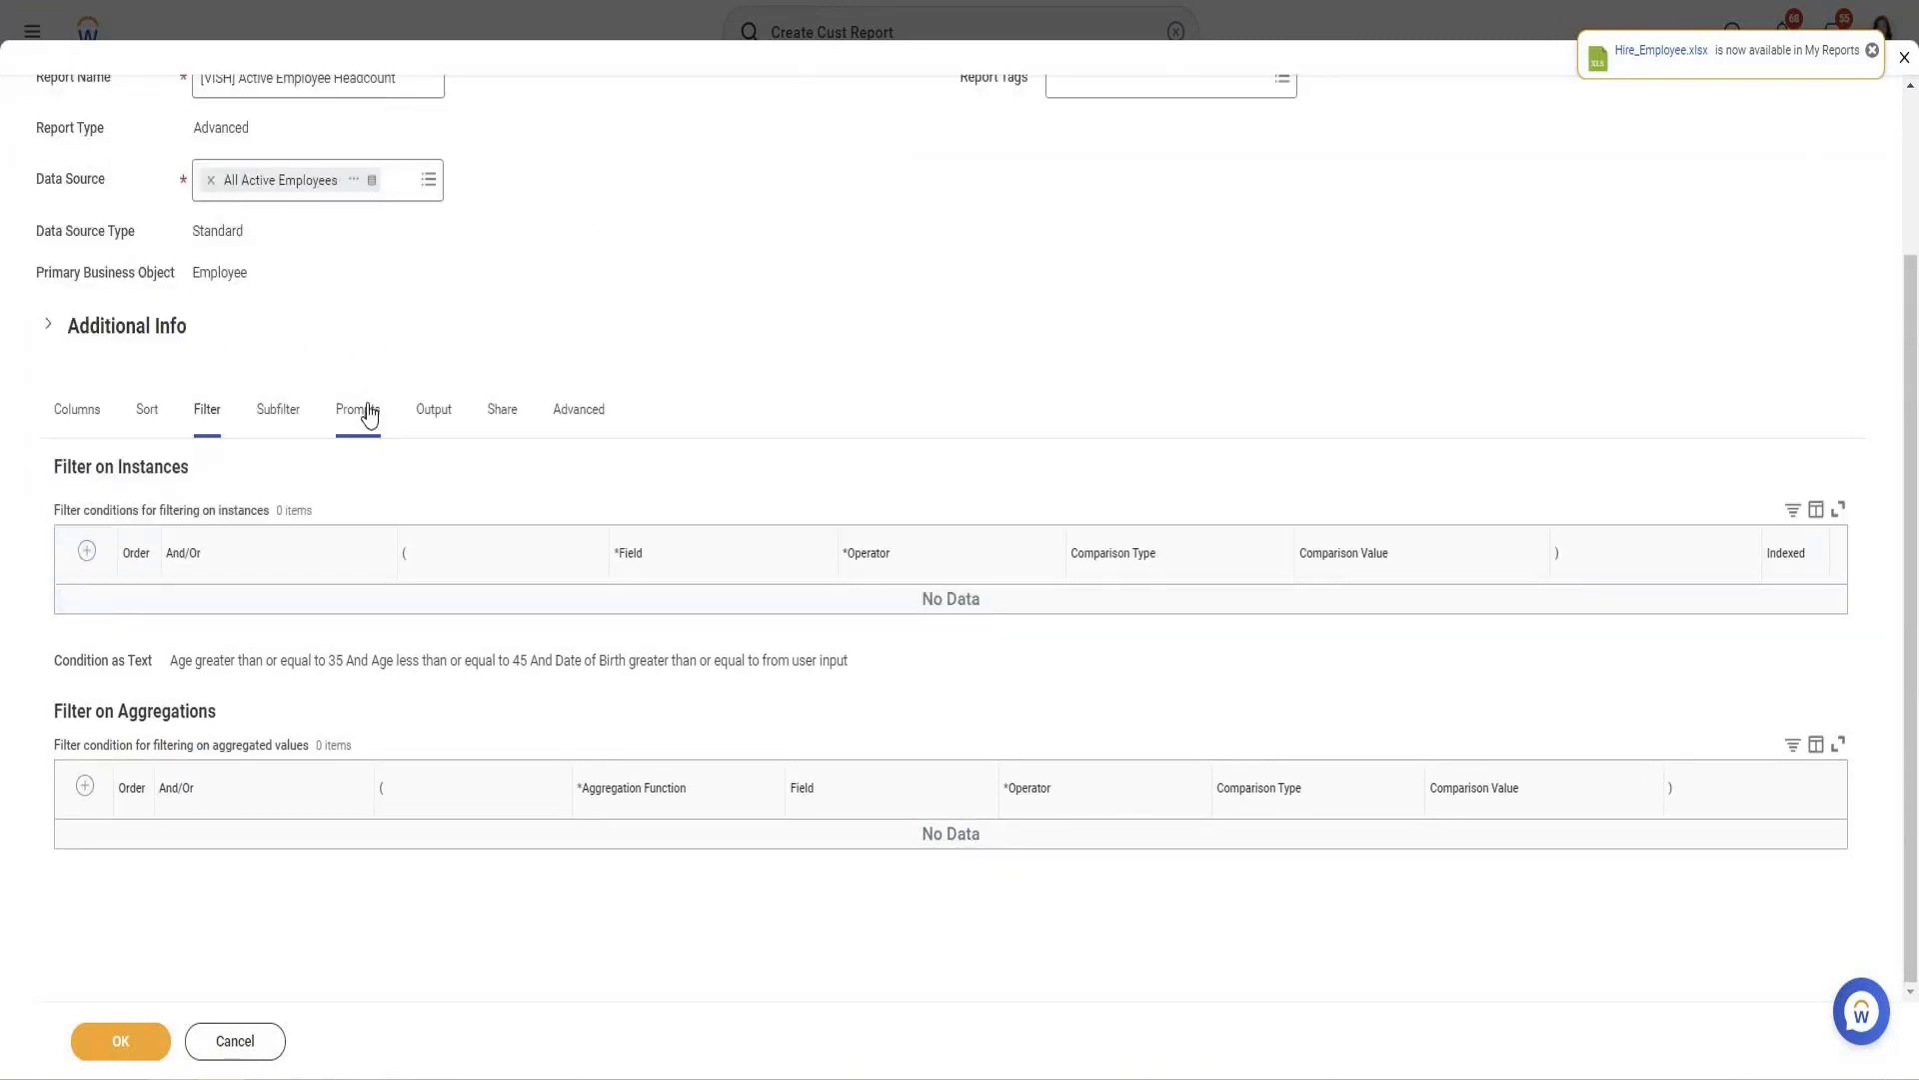
# Remove the Date of Birth prompt default, leave Populate Undefined Prompt Defaults unchecked, and save the report definition
pyautogui.click(368, 414)
pyautogui.scroll(-3, 300, 720)
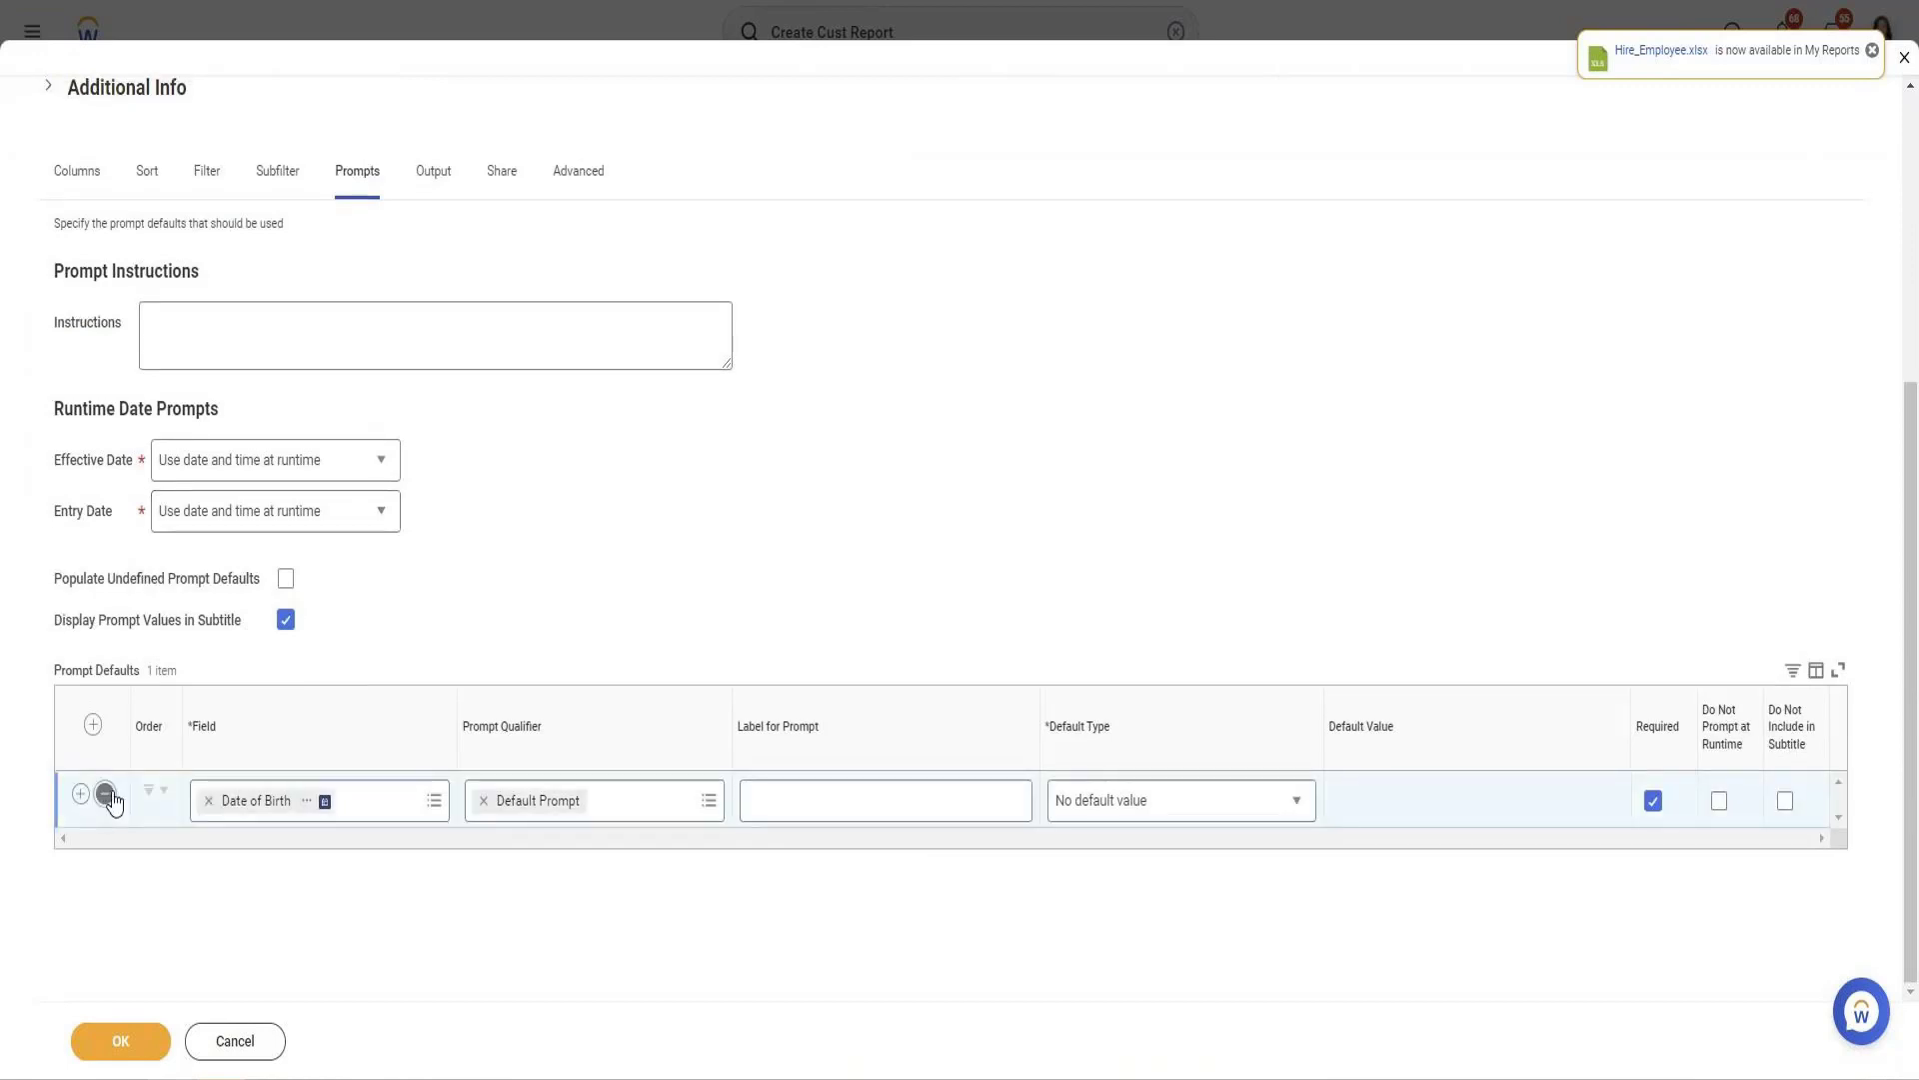
pyautogui.click(108, 795)
pyautogui.click(286, 625)
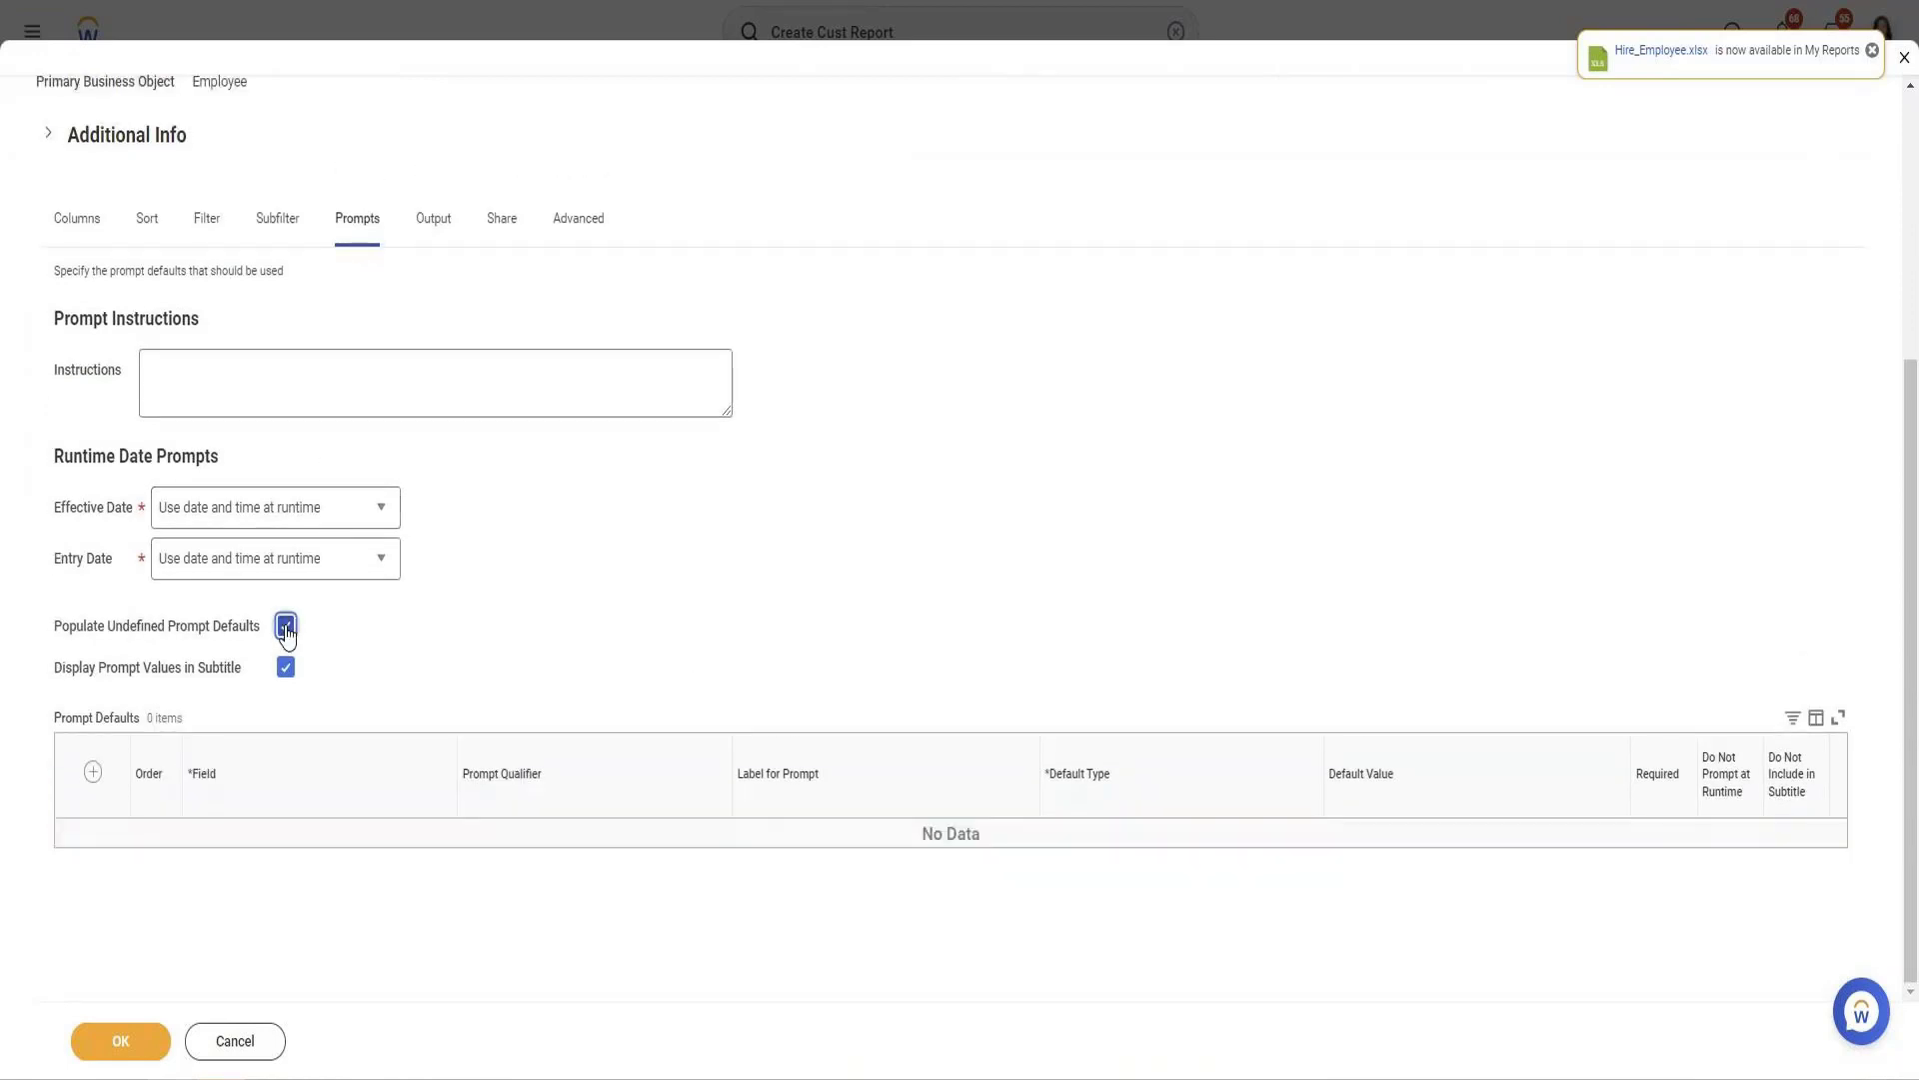
pyautogui.click(286, 630)
pyautogui.click(139, 1030)
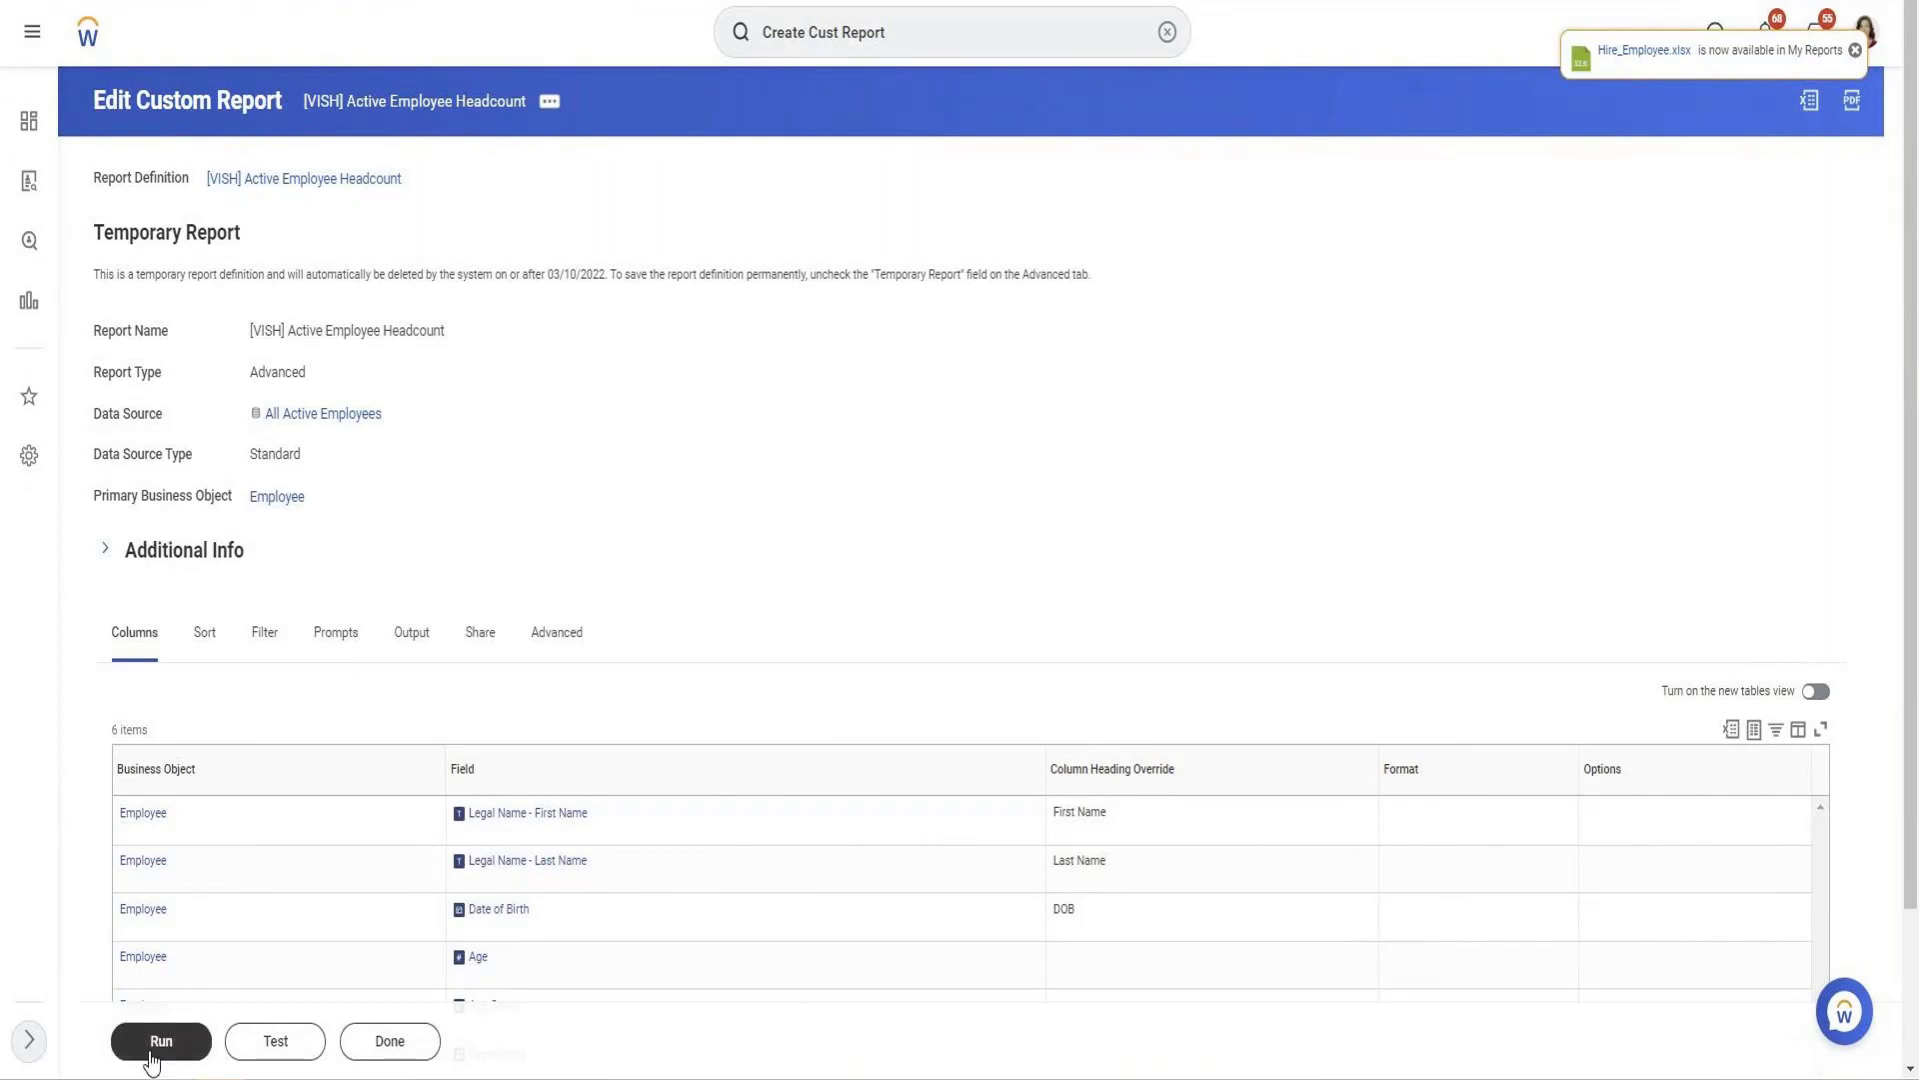
# Check the Dependents row in the column list, run the report, and examine the Dependents values
pyautogui.scroll(-2, 497, 775)
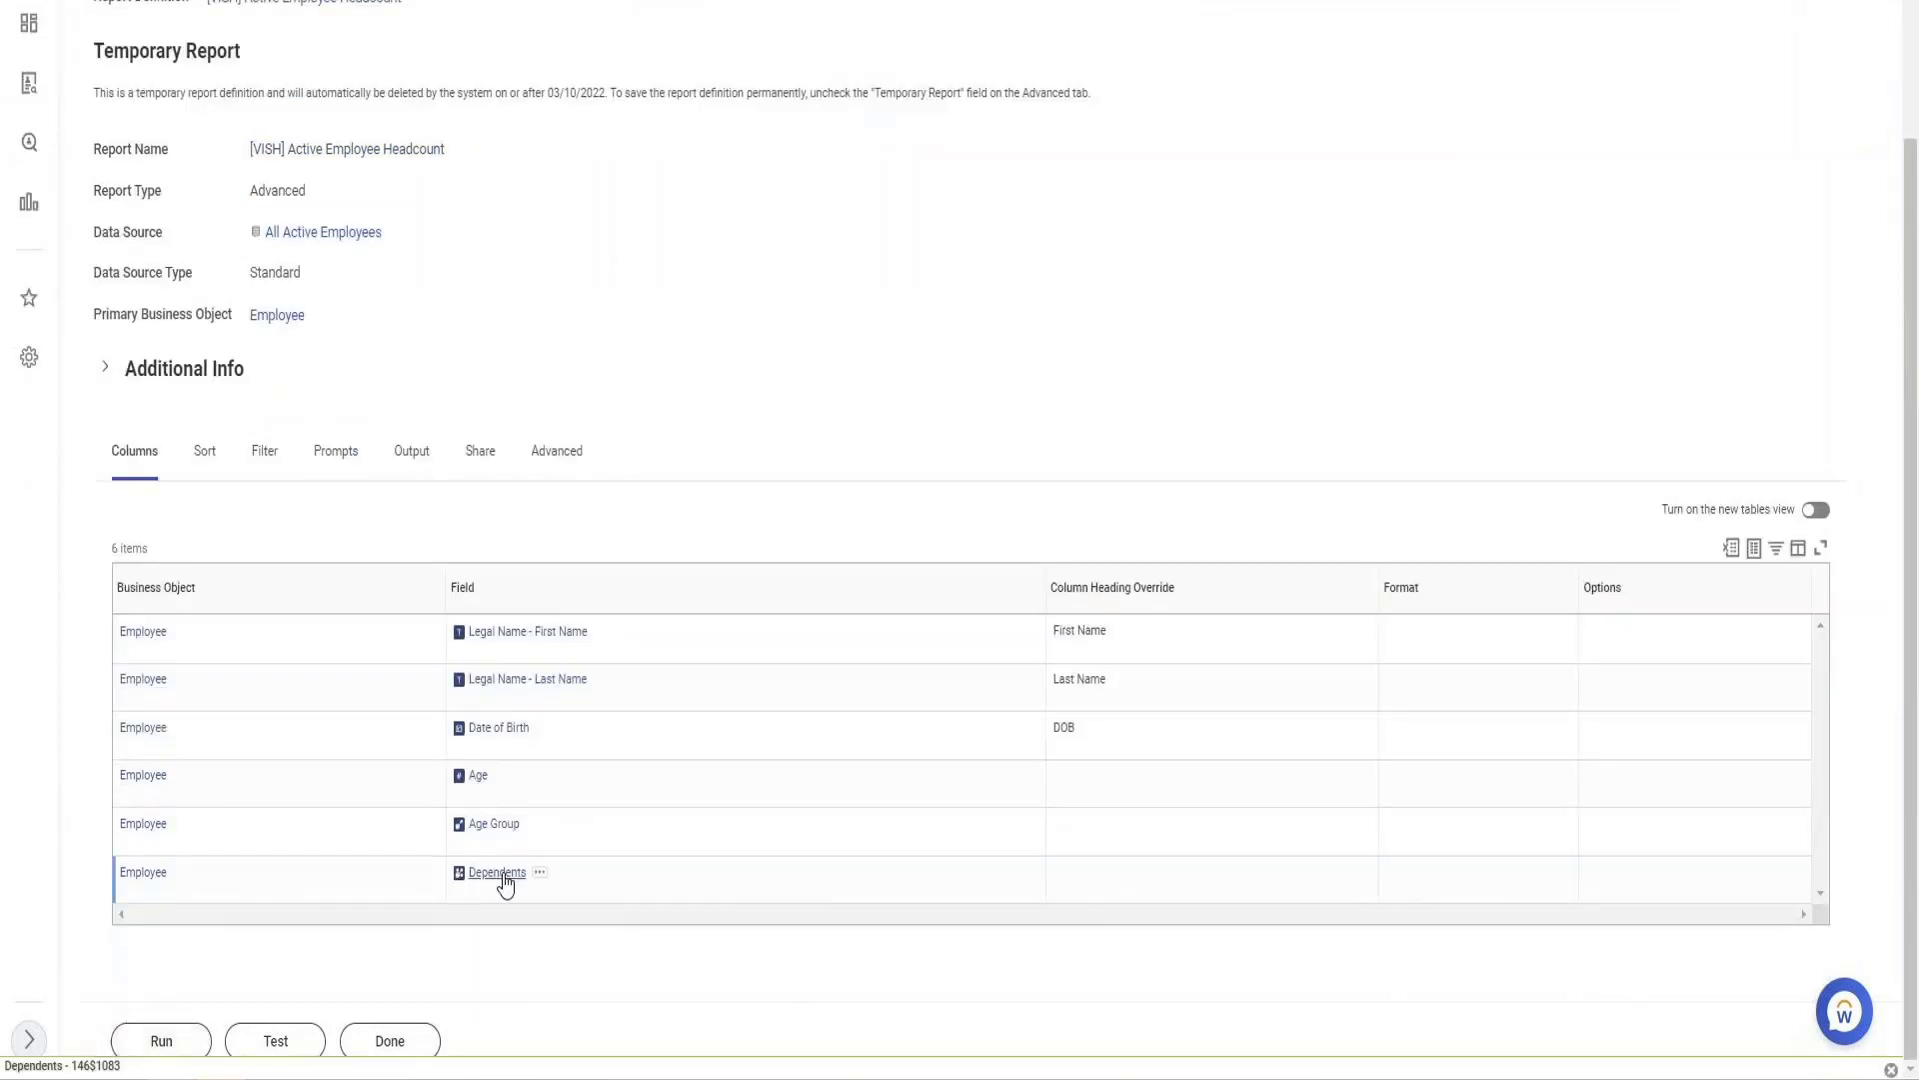
pyautogui.click(162, 1042)
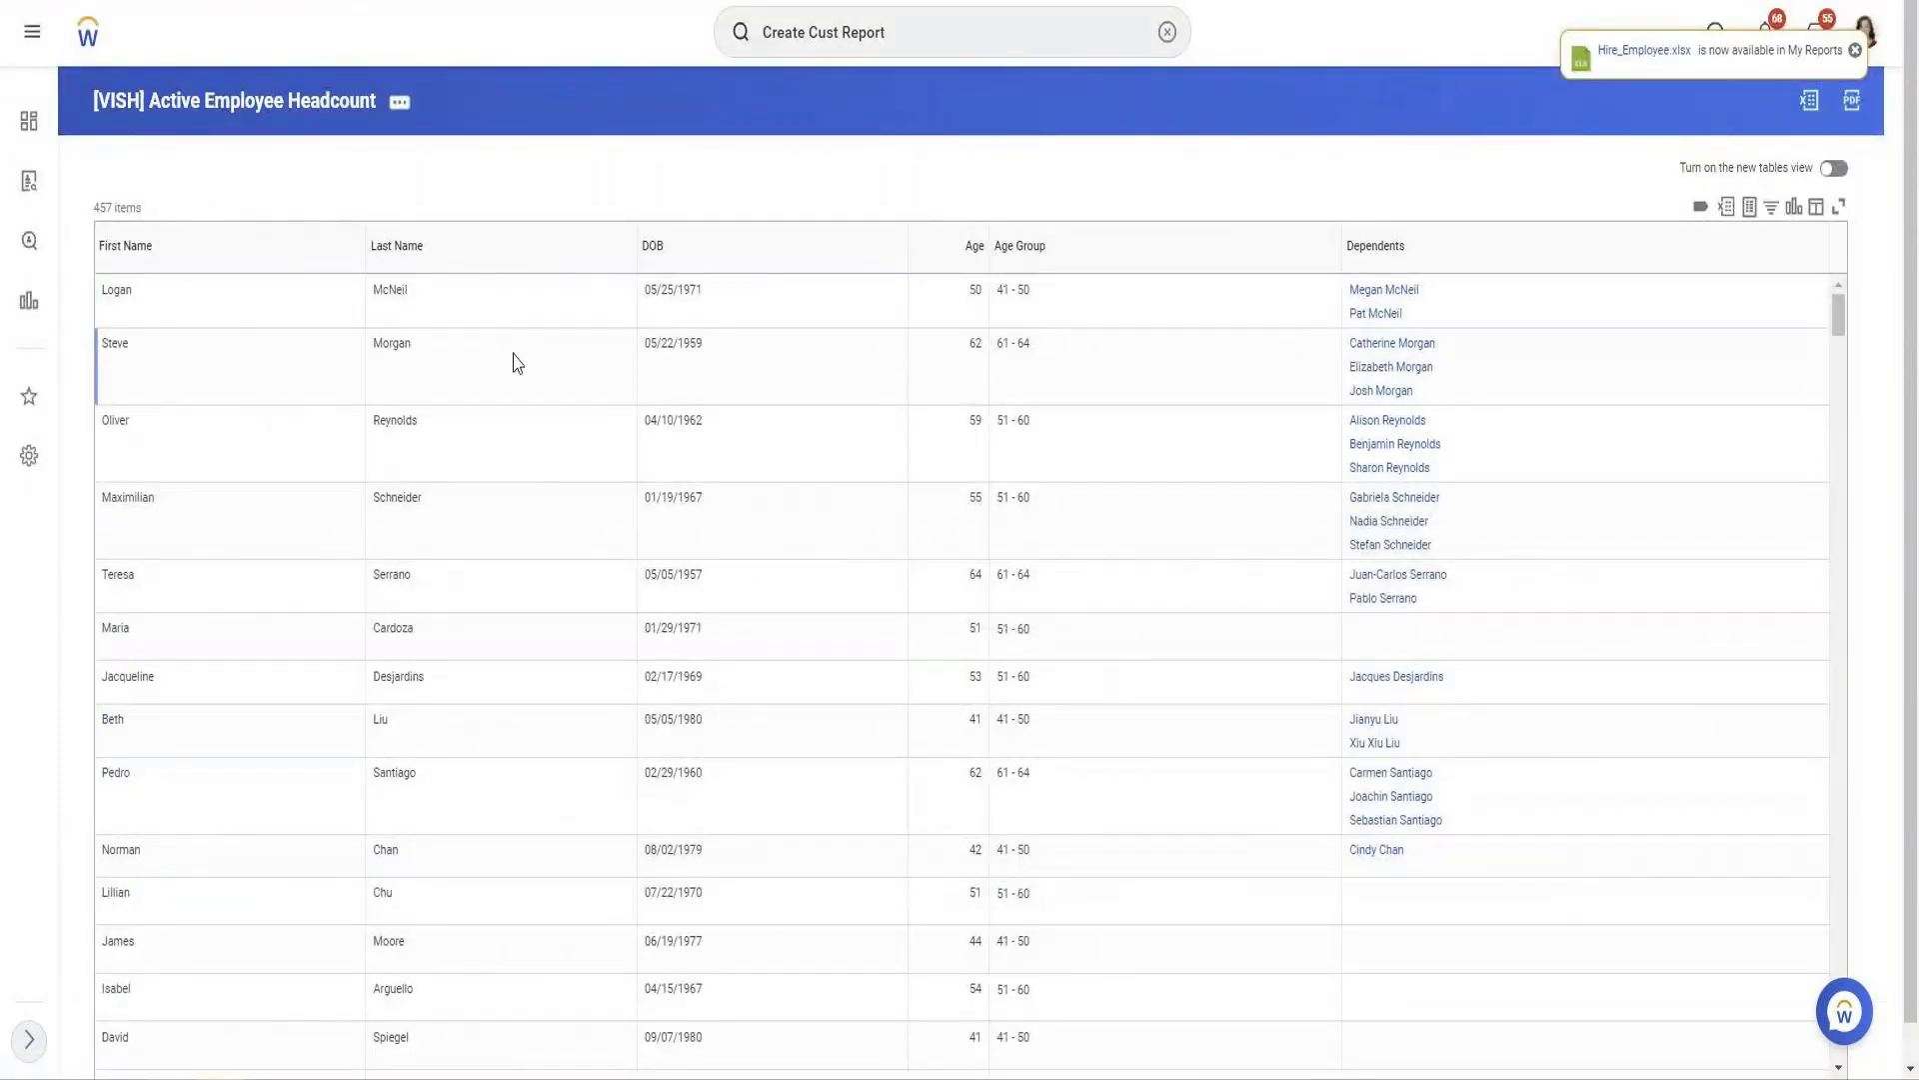
pyautogui.moveTo(1446, 301)
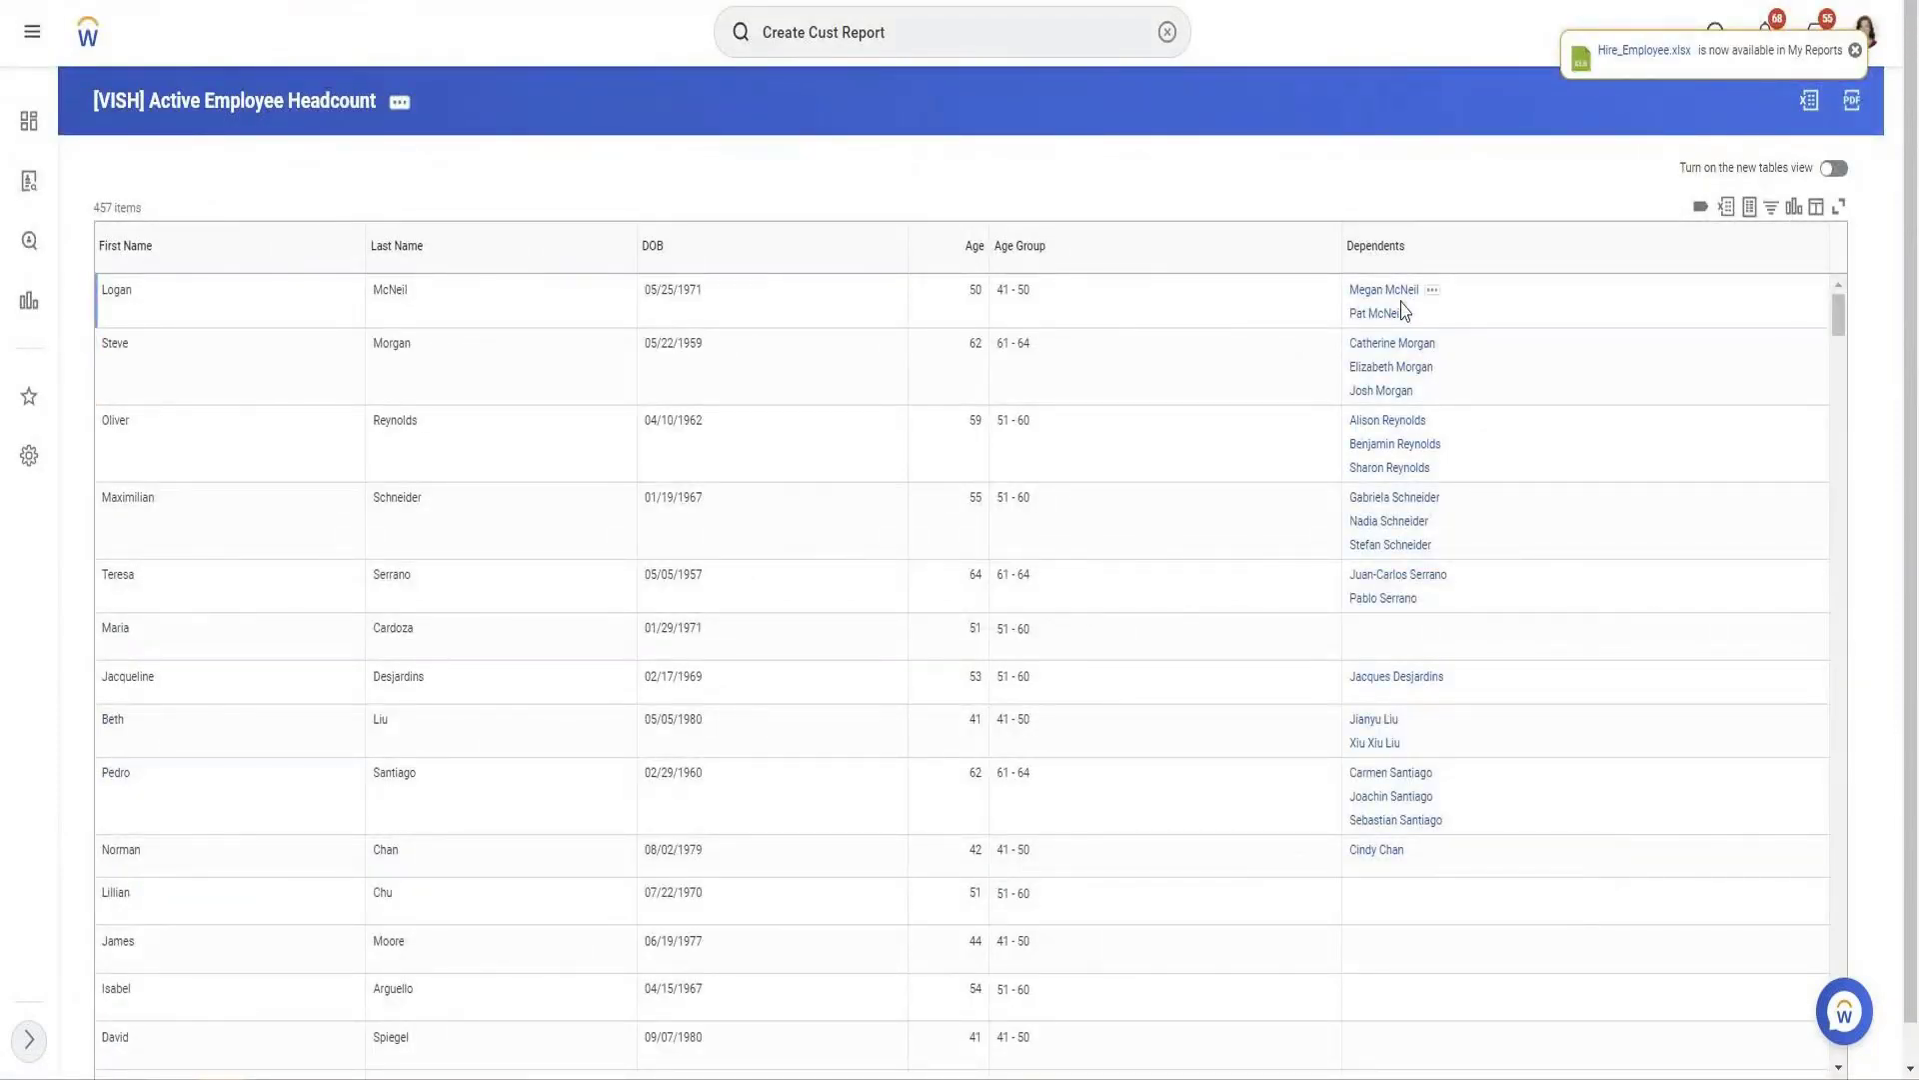
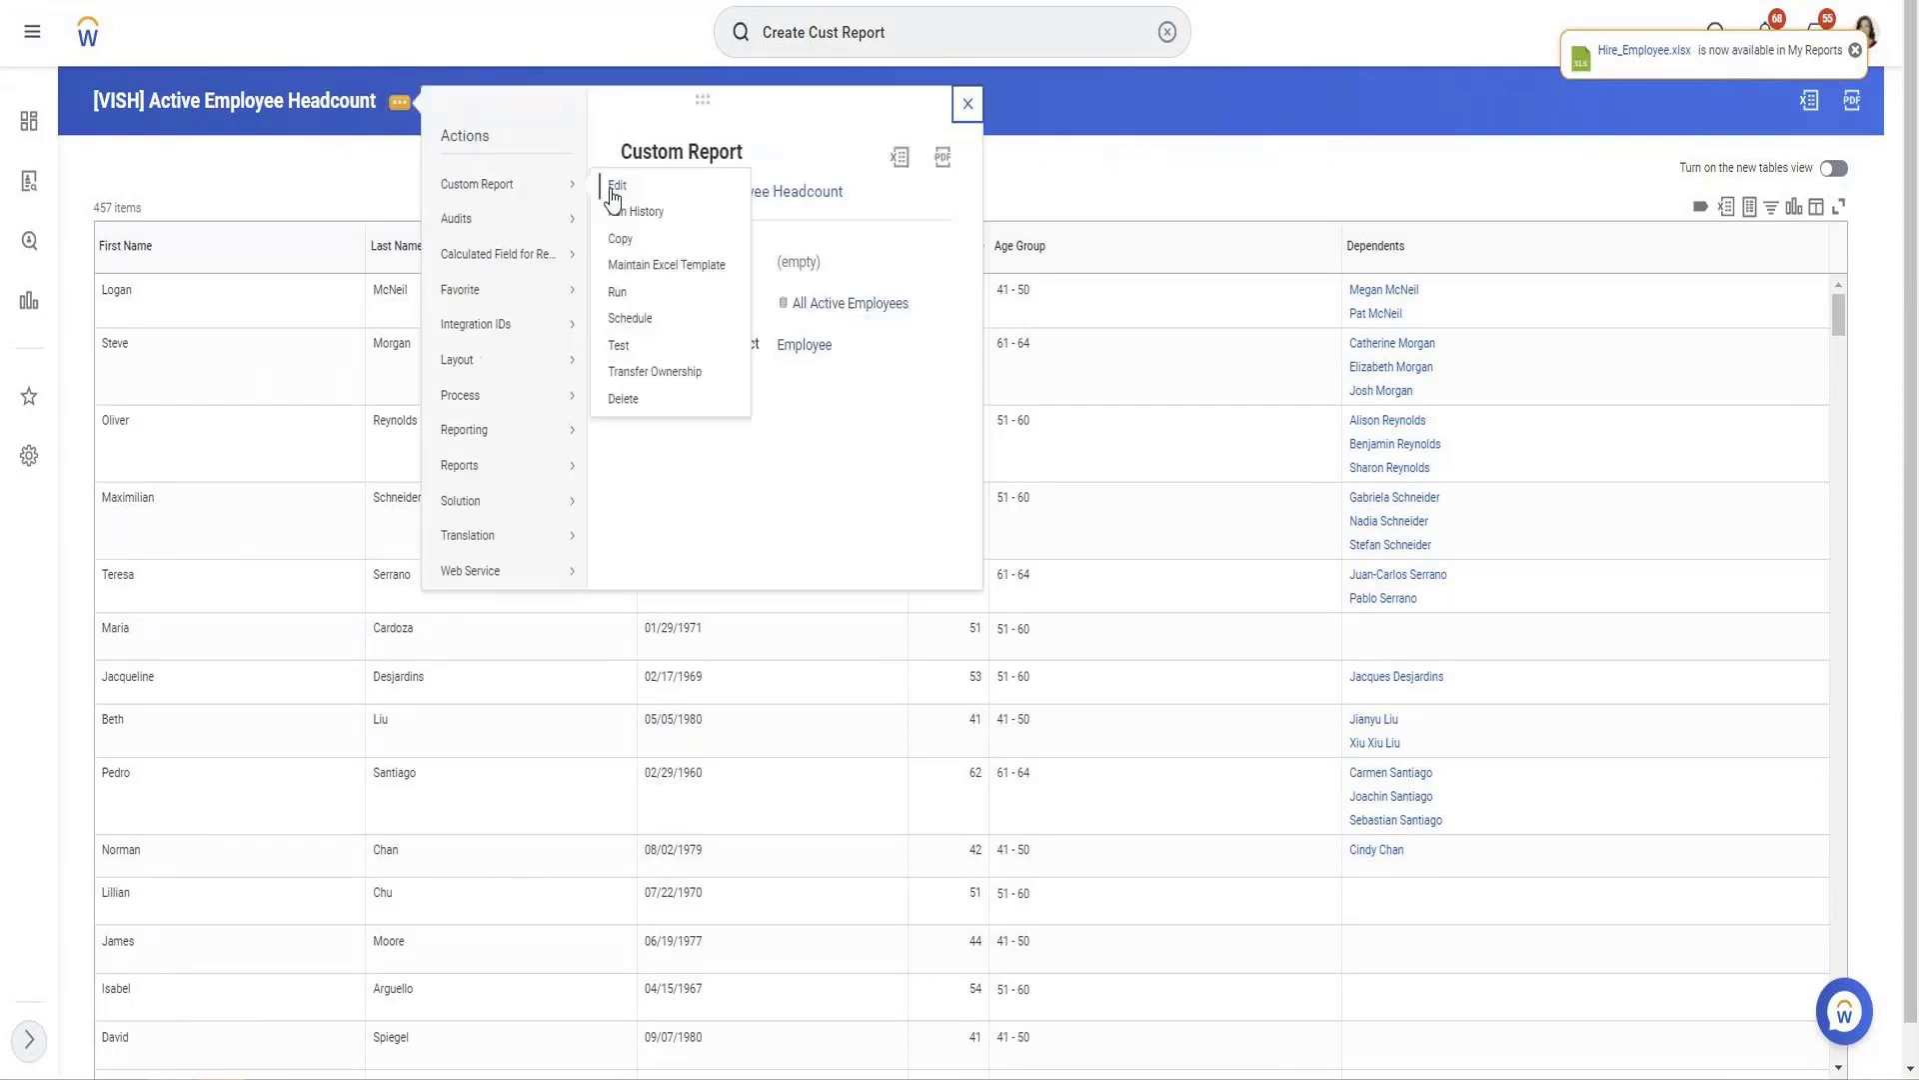
# Reopen the report definition and add a column row below Dependents with Dependents as its business object
pyautogui.click(774, 289)
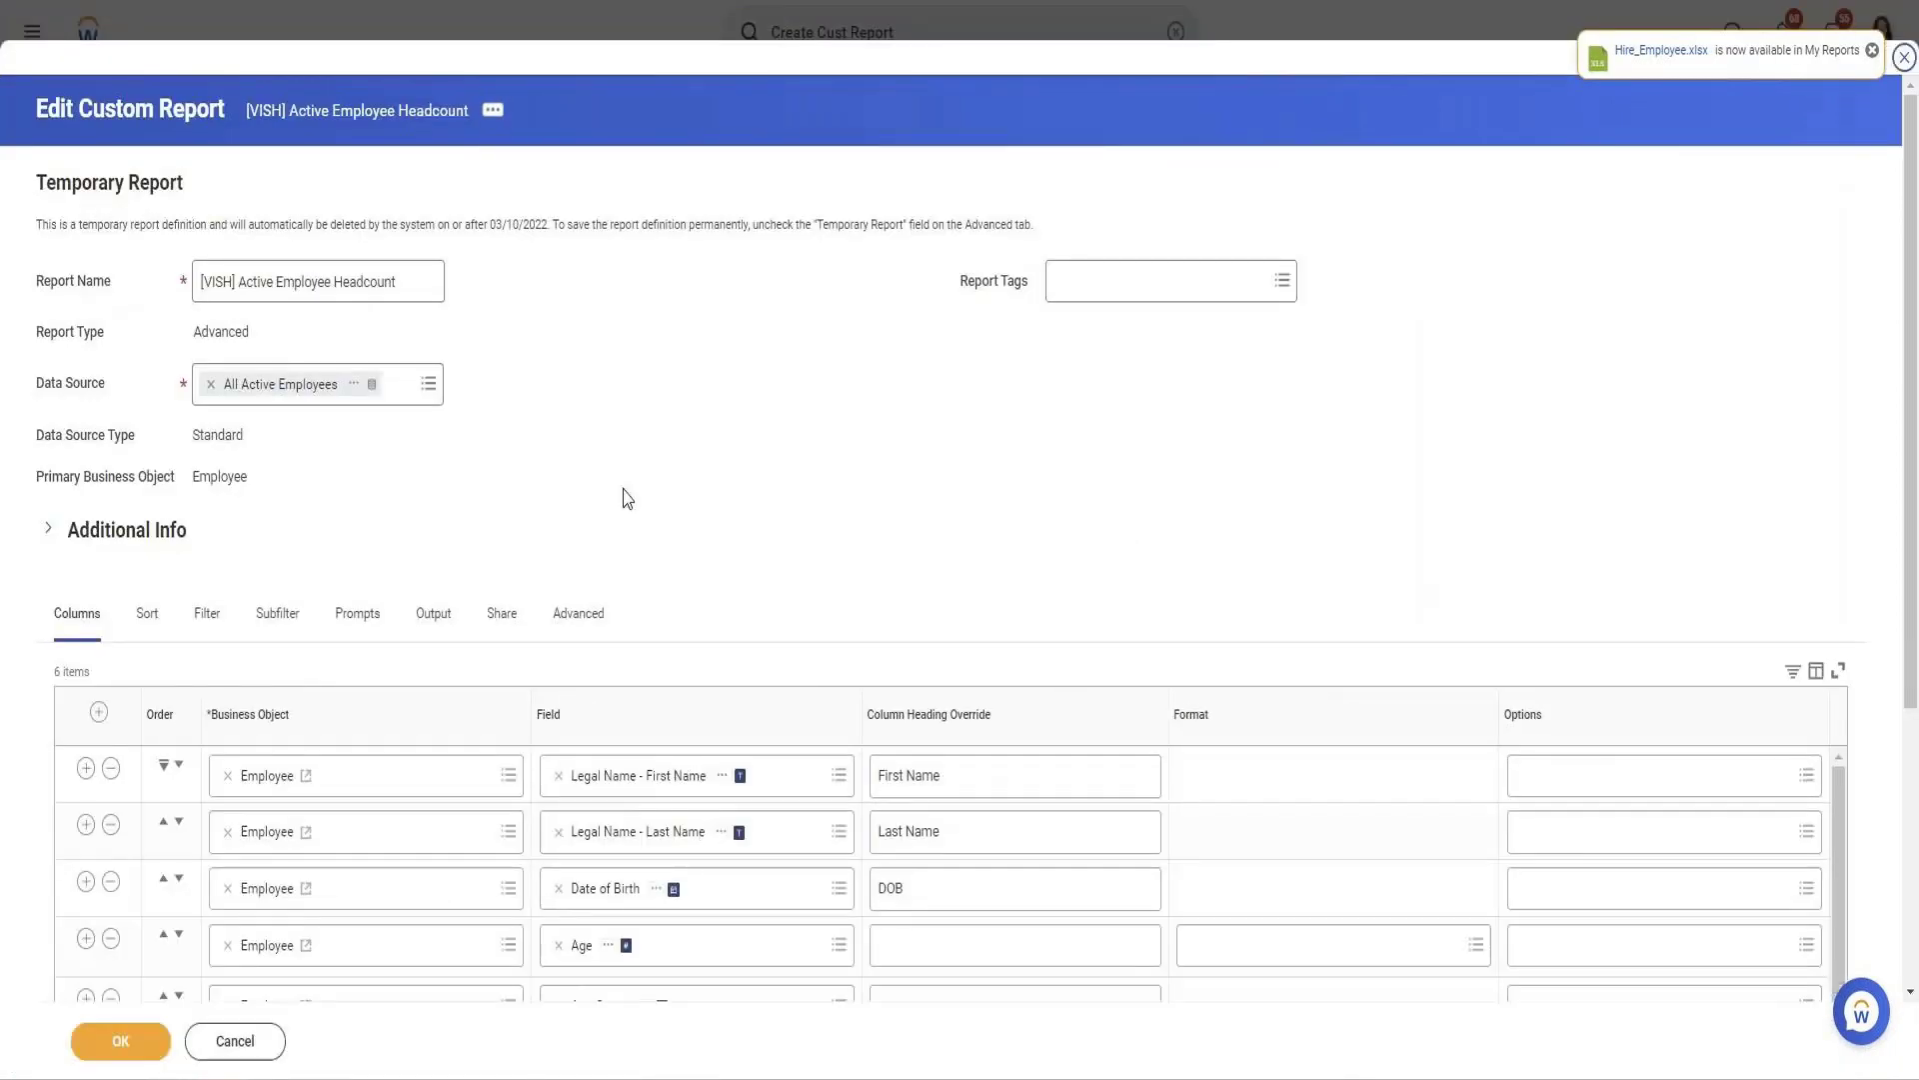
pyautogui.scroll(-2, 633, 843)
pyautogui.click(85, 822)
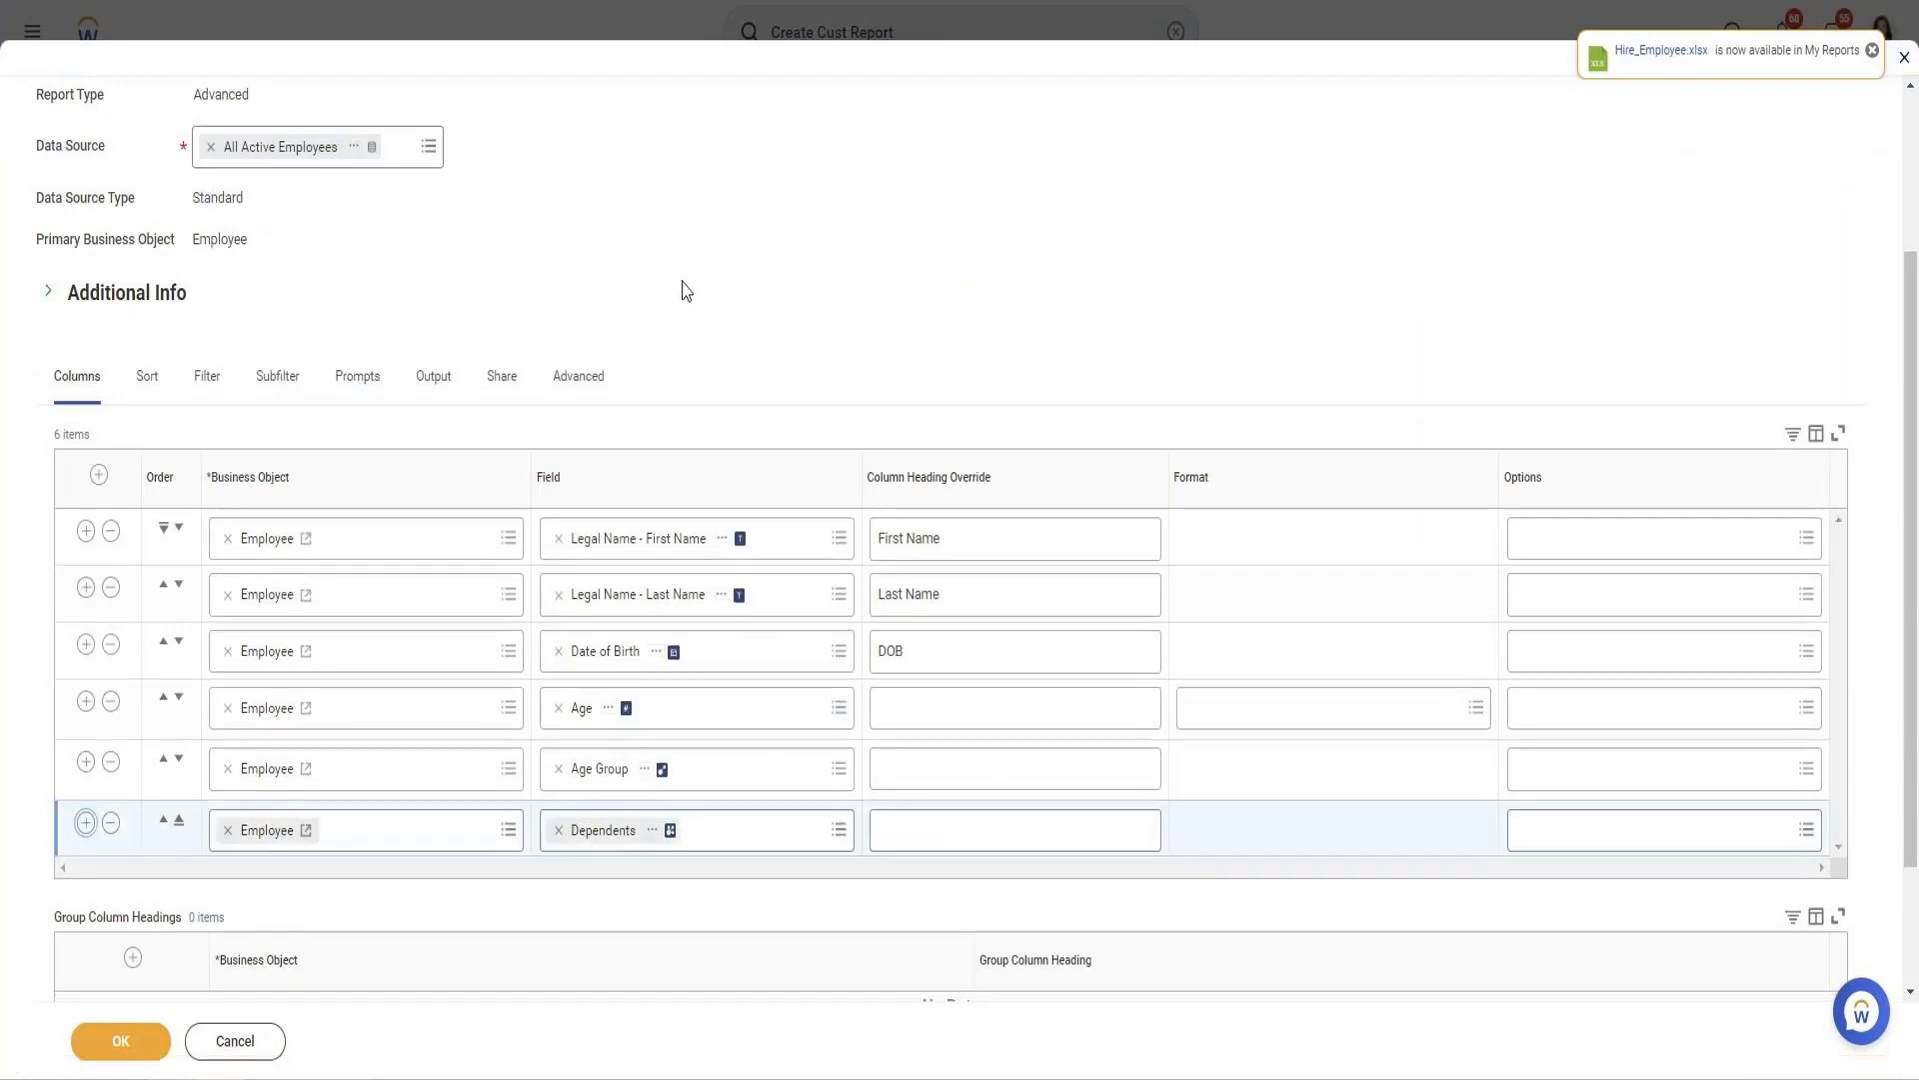
pyautogui.scroll(-3, 687, 291)
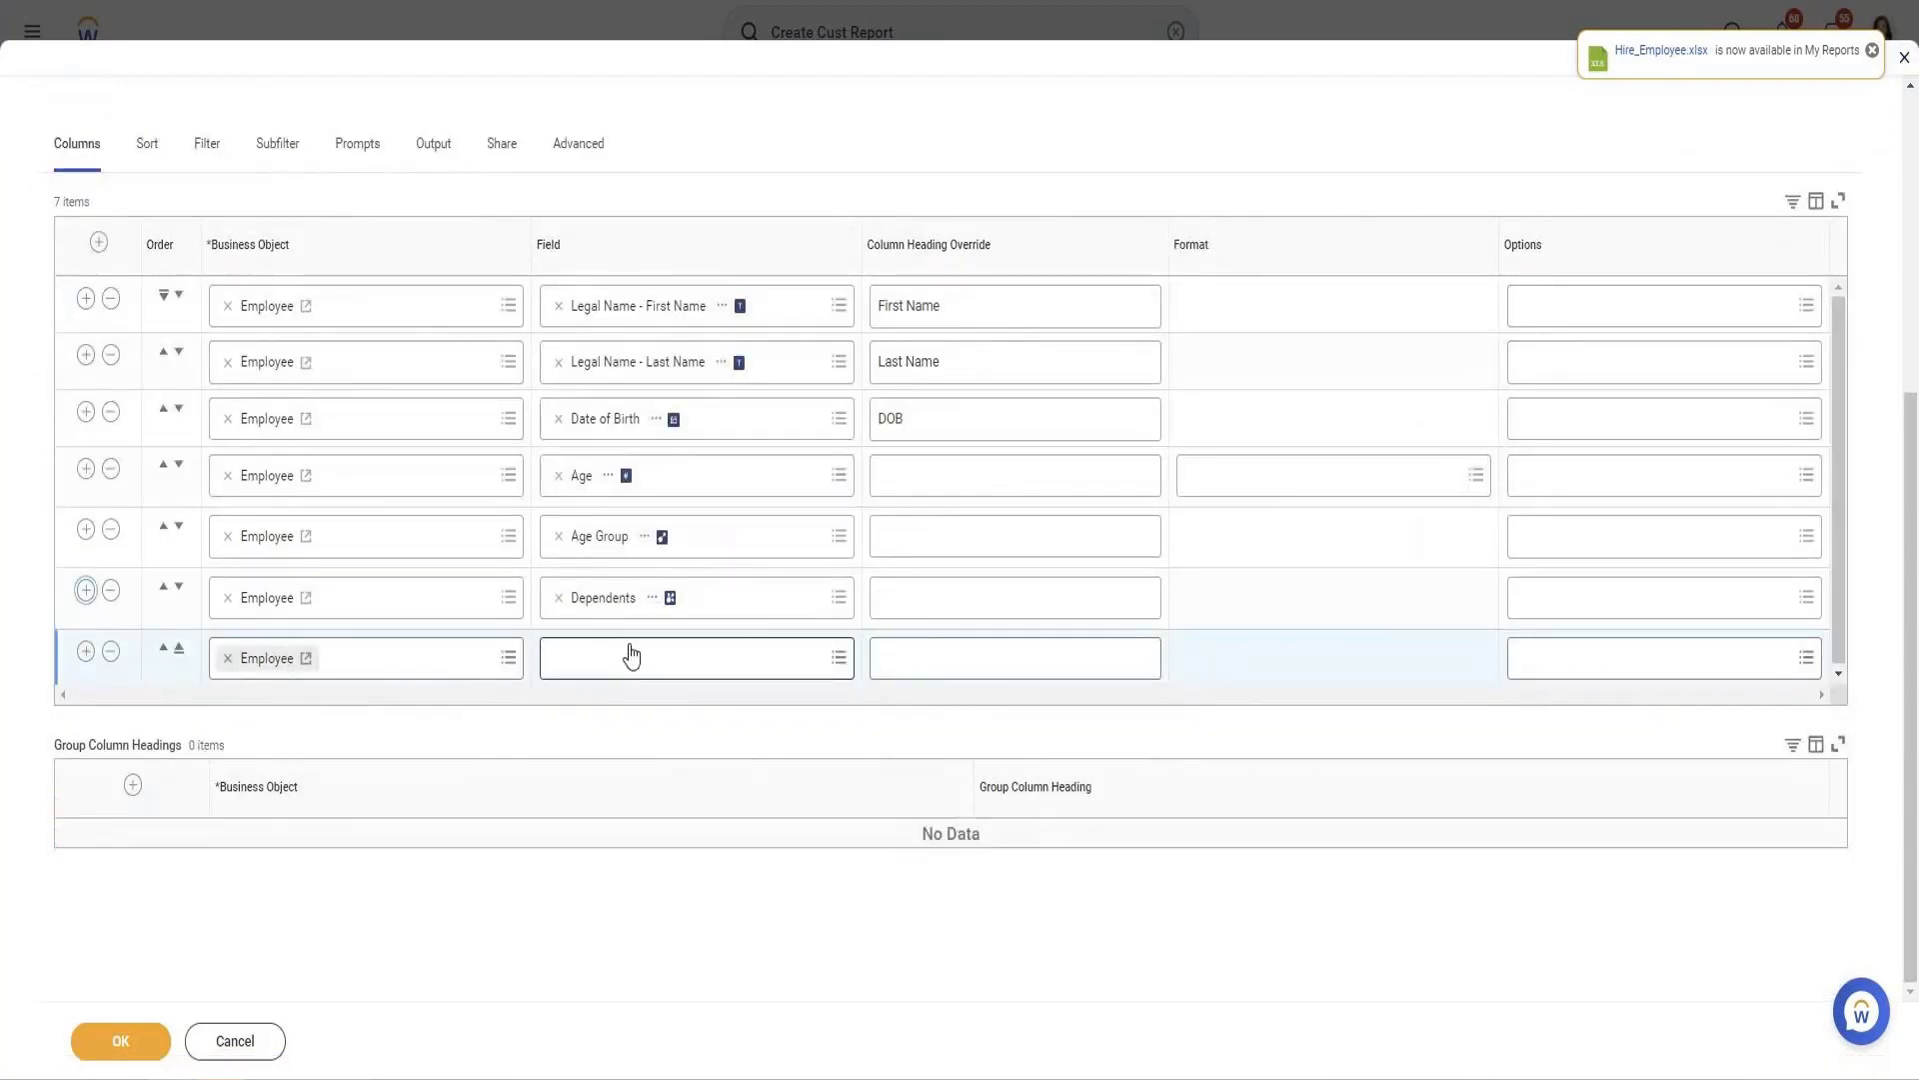
pyautogui.click(654, 598)
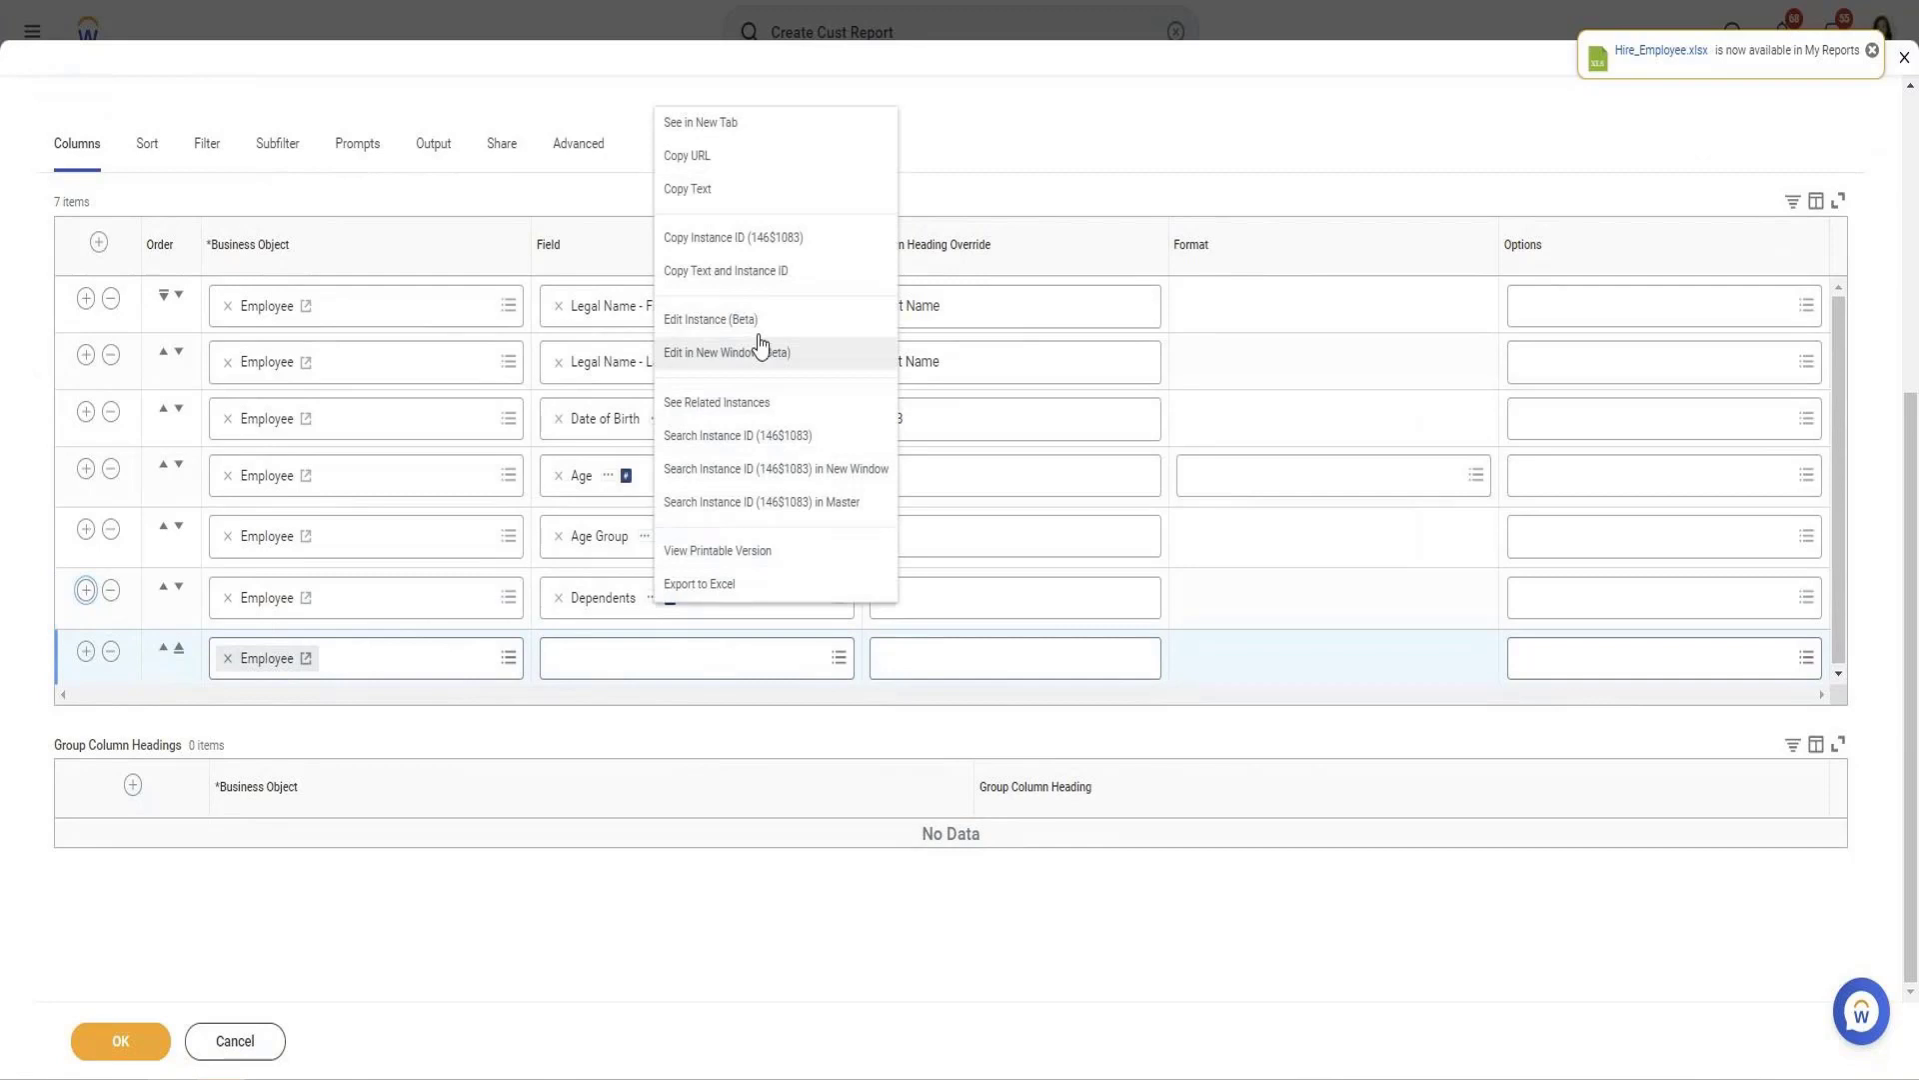
pyautogui.click(446, 656)
pyautogui.write('Depende')
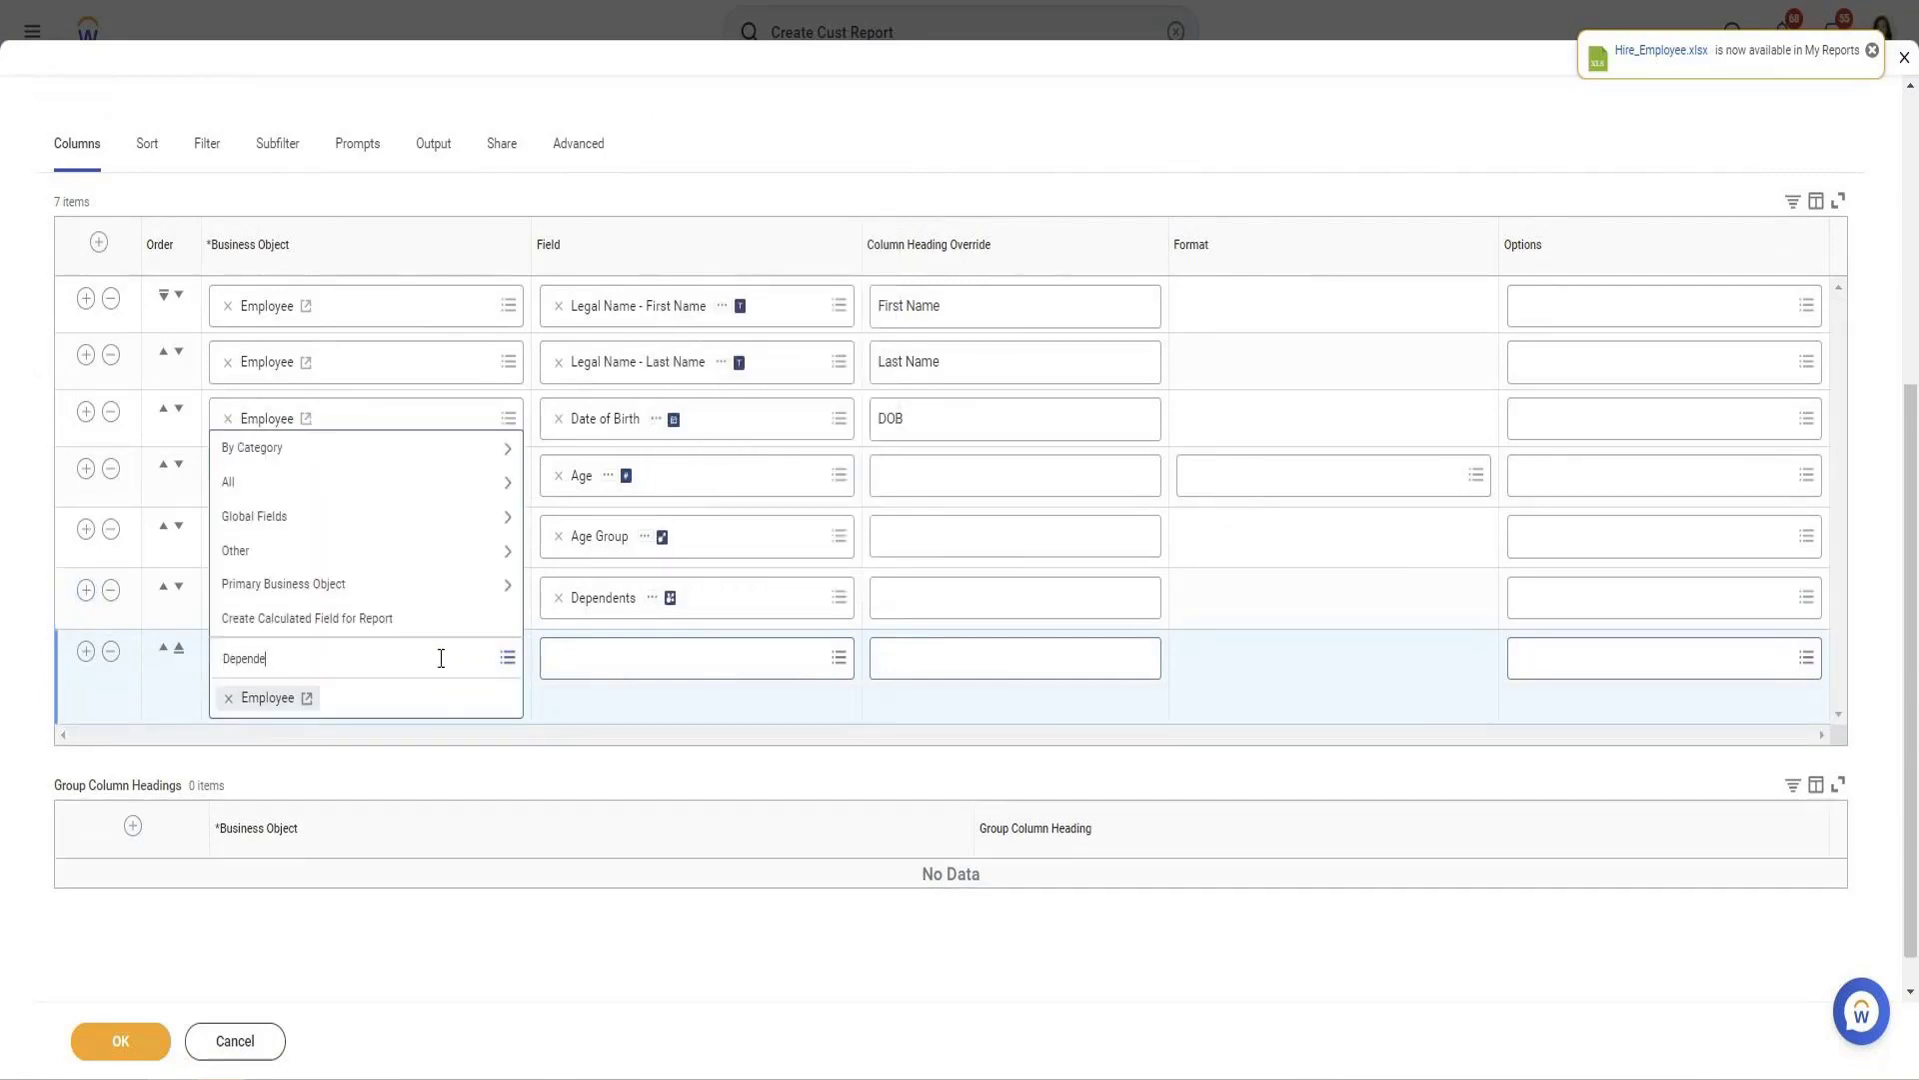
pyautogui.write('nts')
pyautogui.press('Return')
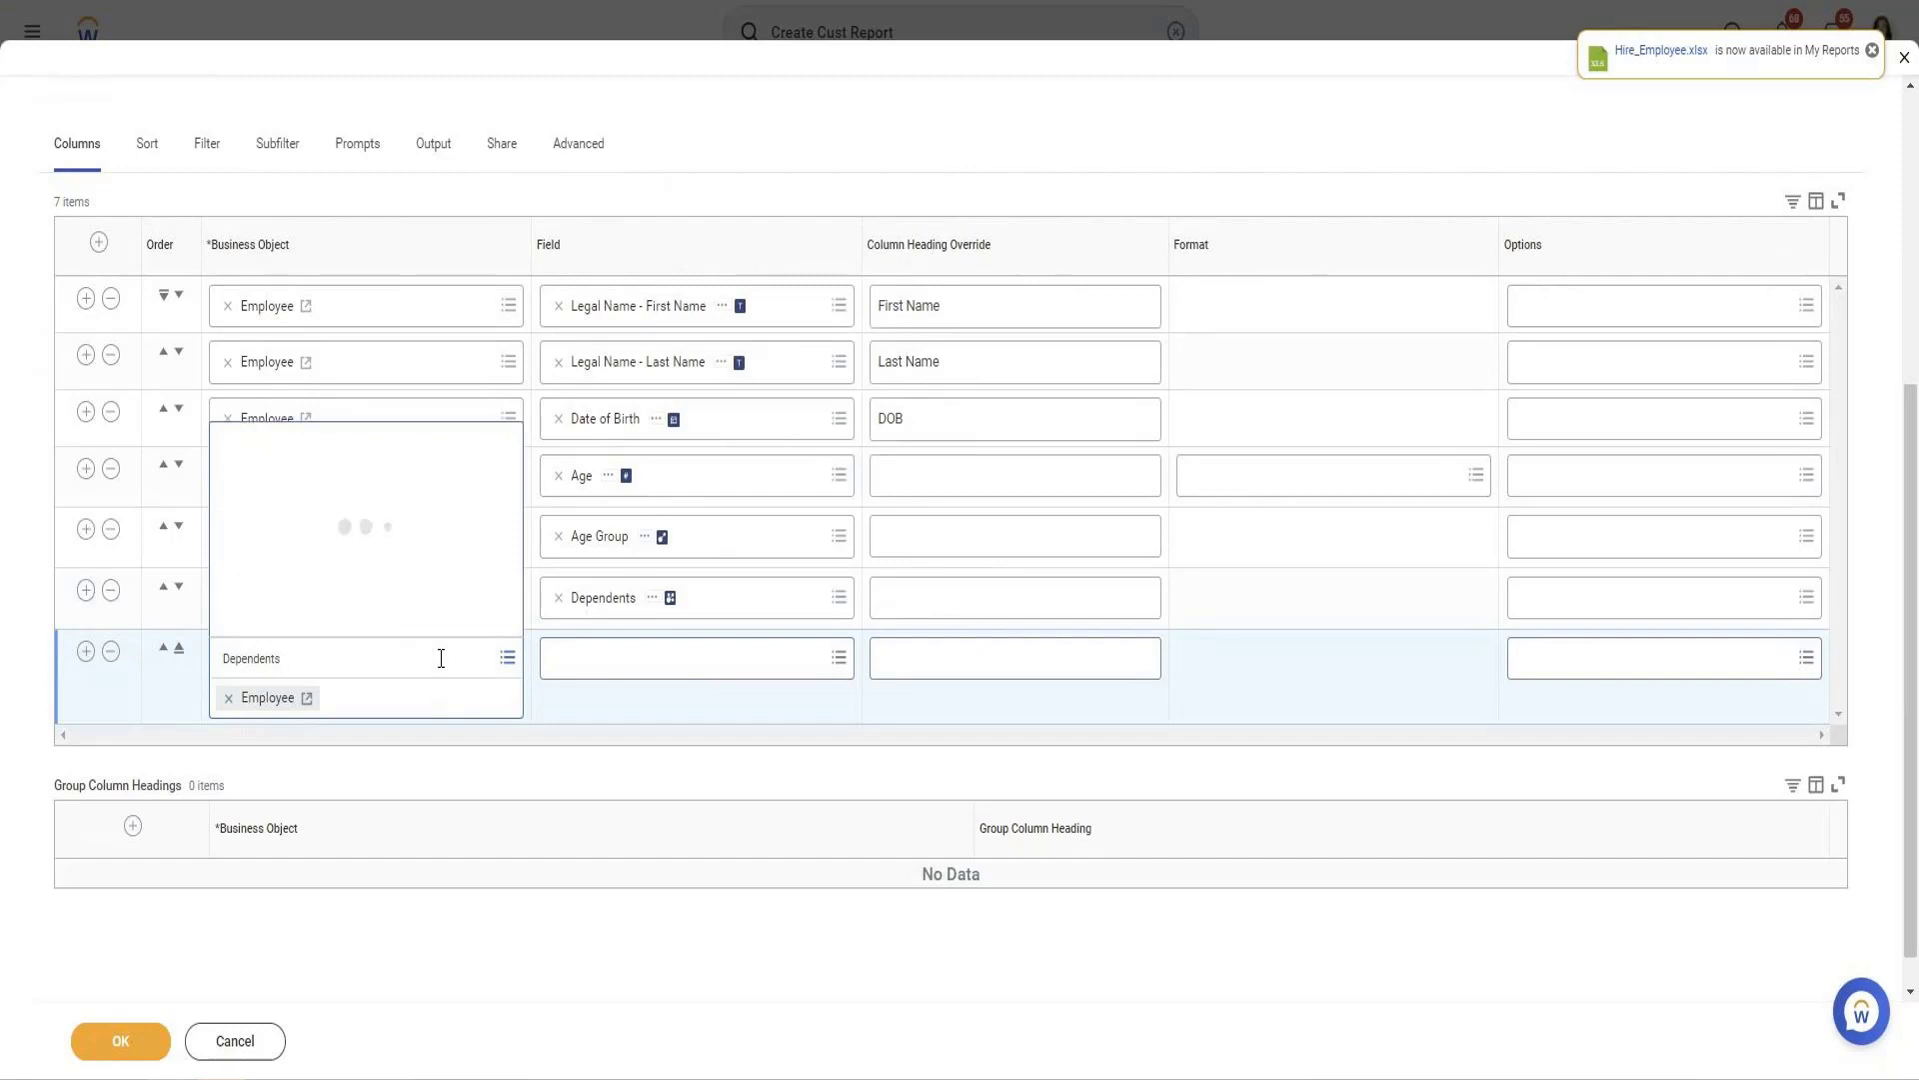
pyautogui.click(296, 515)
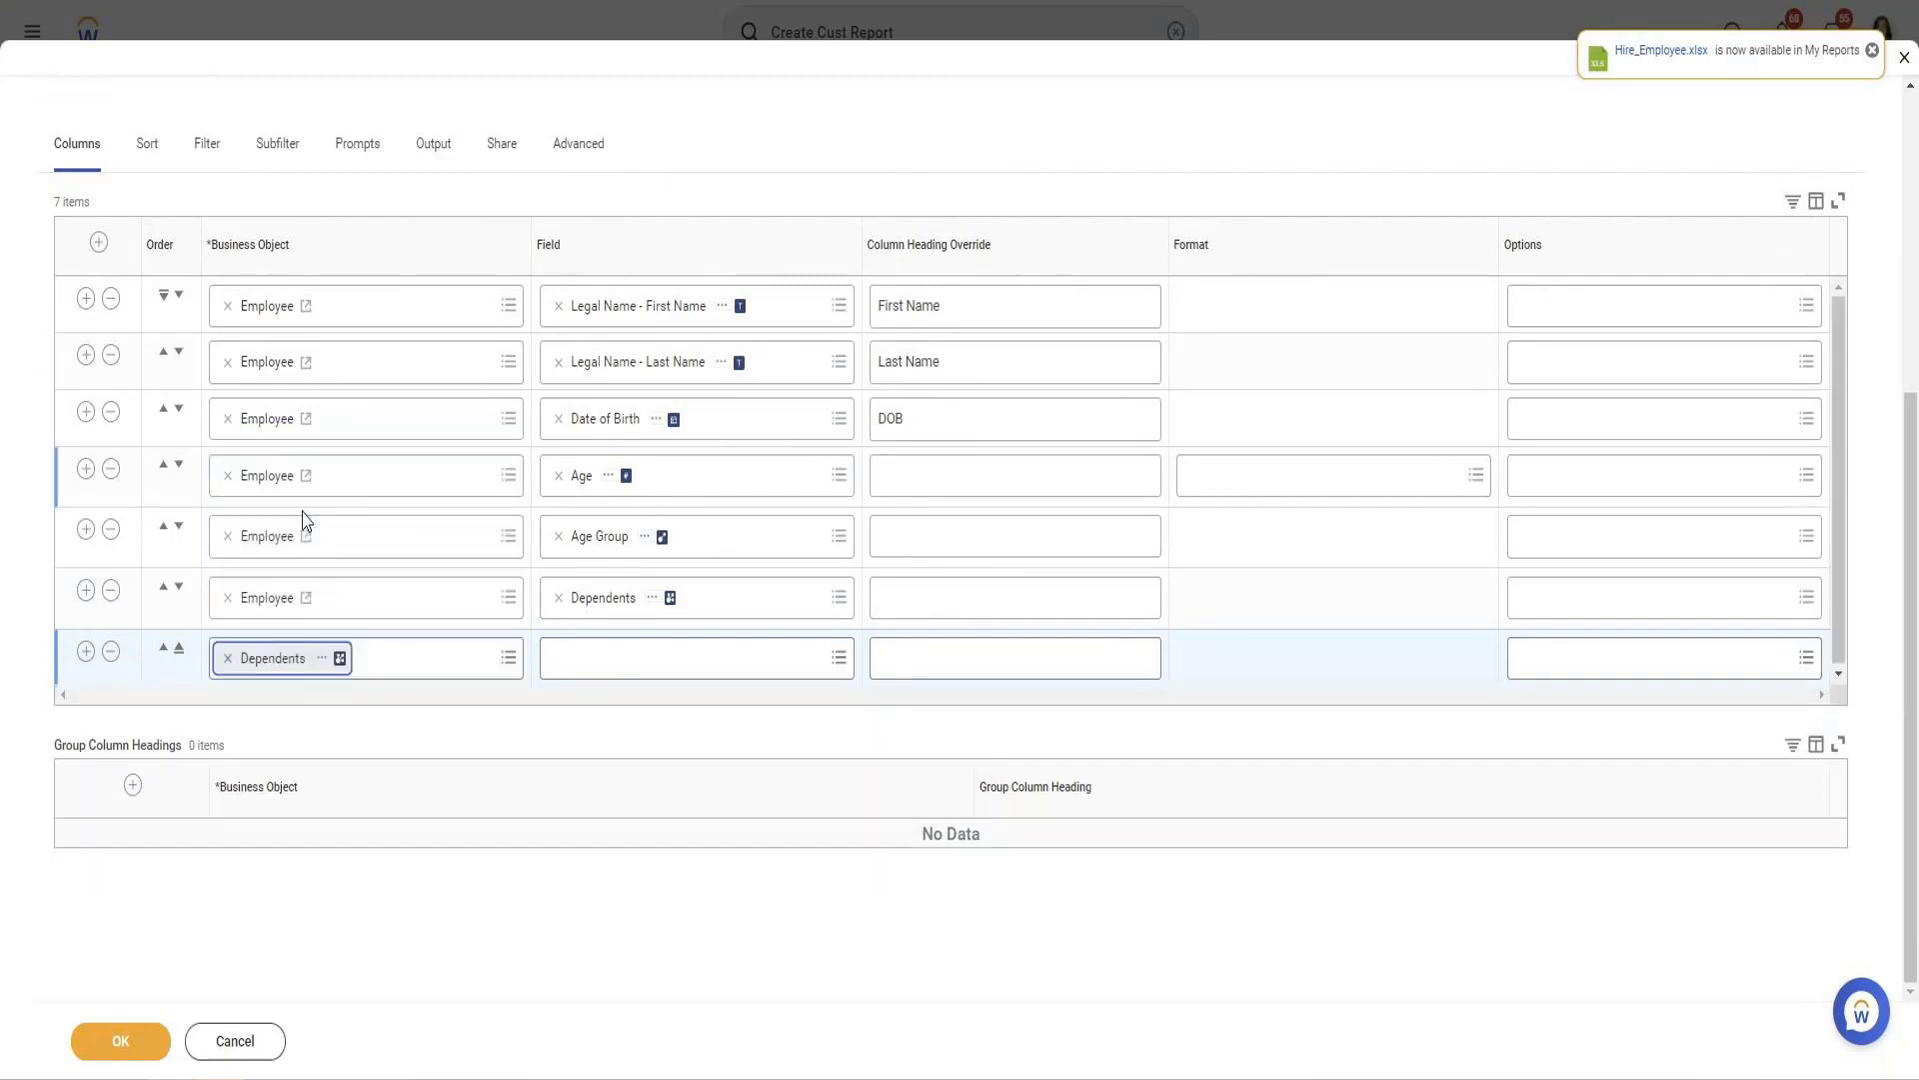
# Set the new Dependents row's field to Legal Name - First Name
pyautogui.click(604, 659)
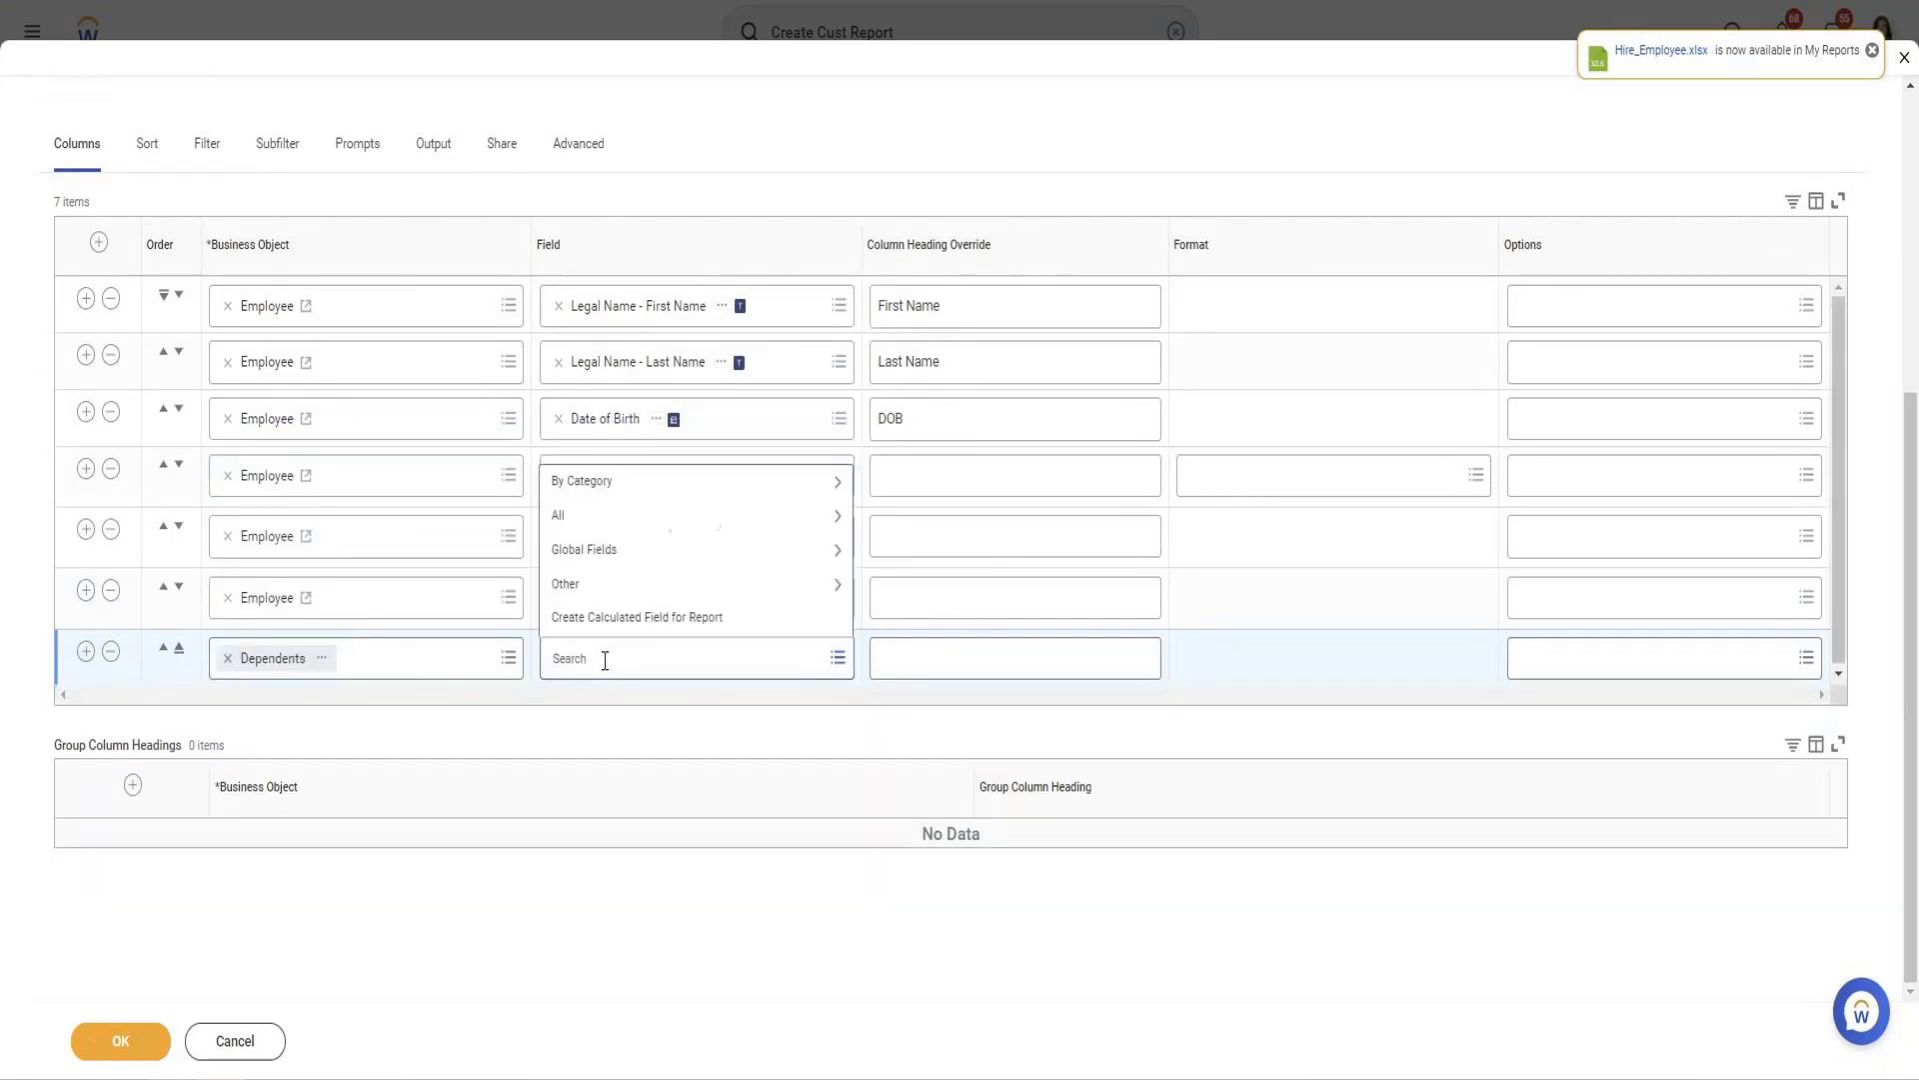
pyautogui.write('Name')
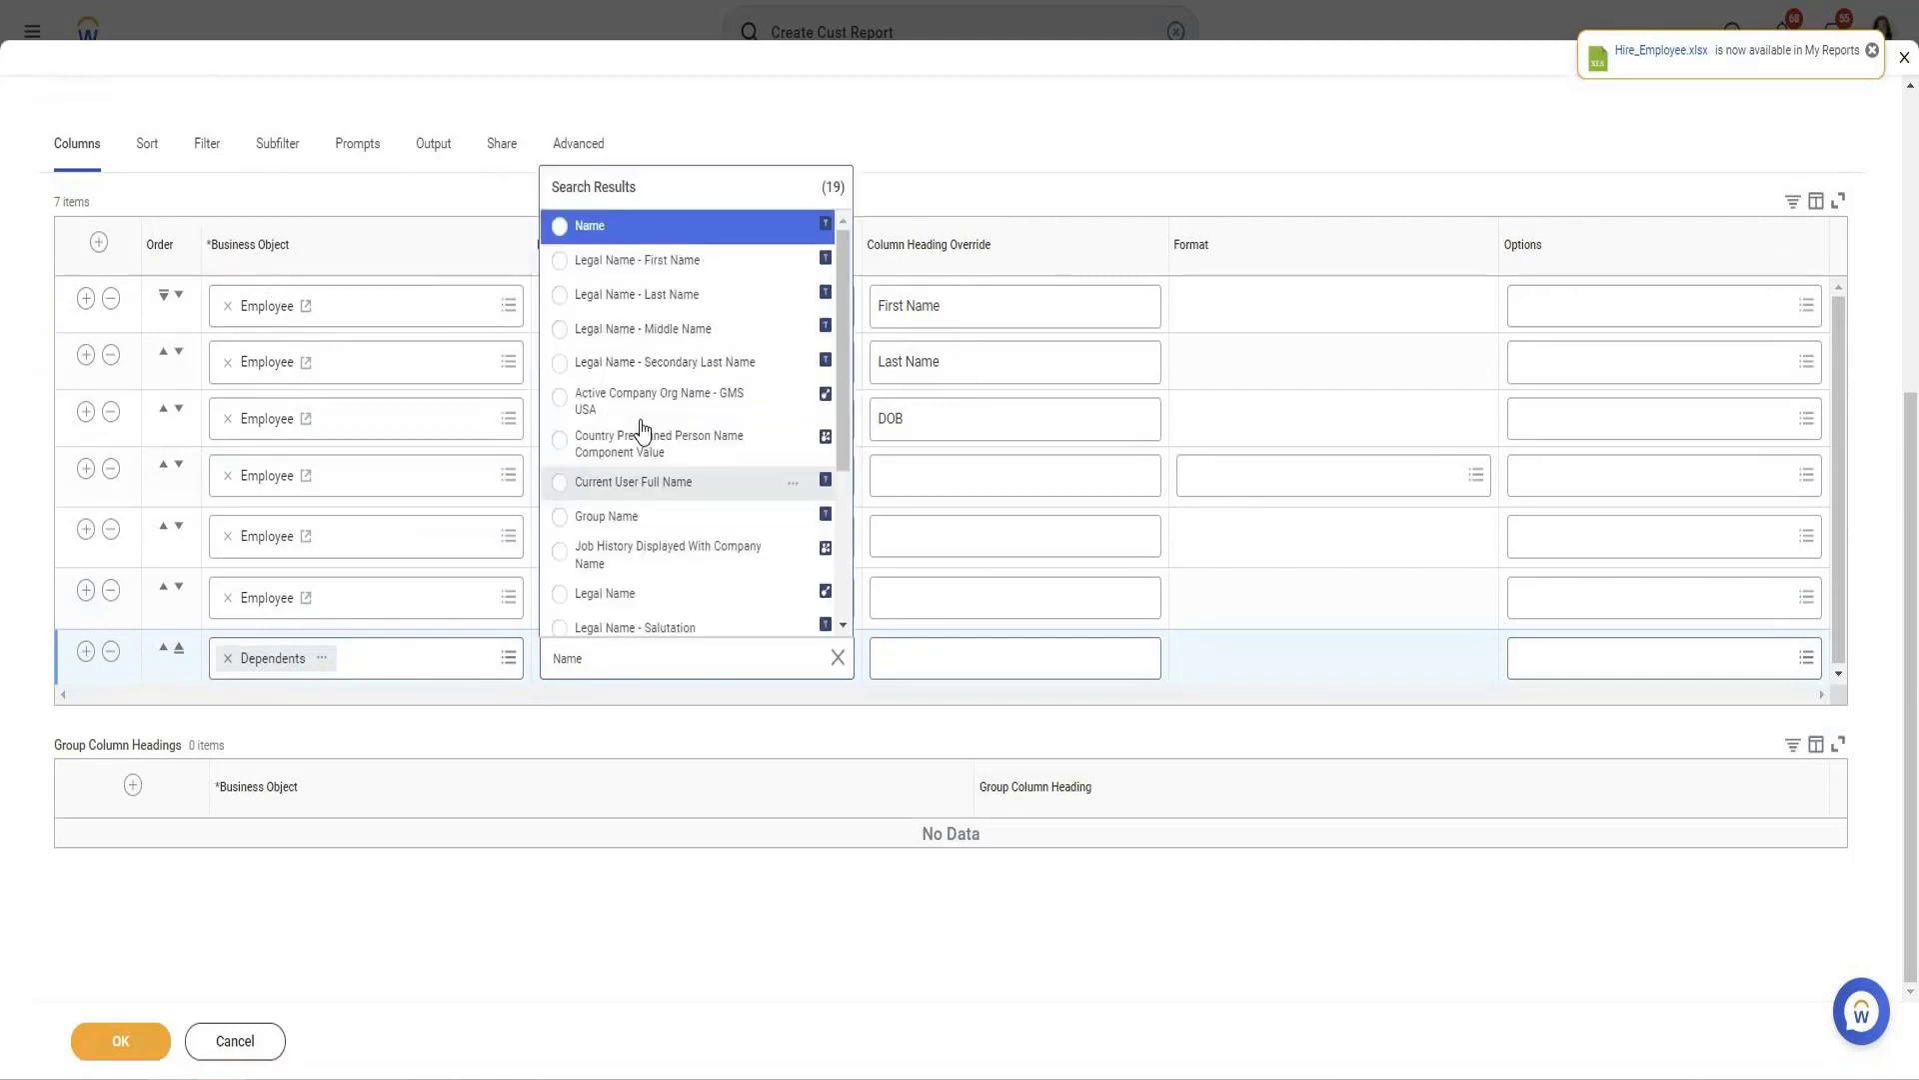
pyautogui.click(662, 277)
# Add a Dependents column row below the dependents' first name with Legal Name - Last Name as its field
pyautogui.click(85, 651)
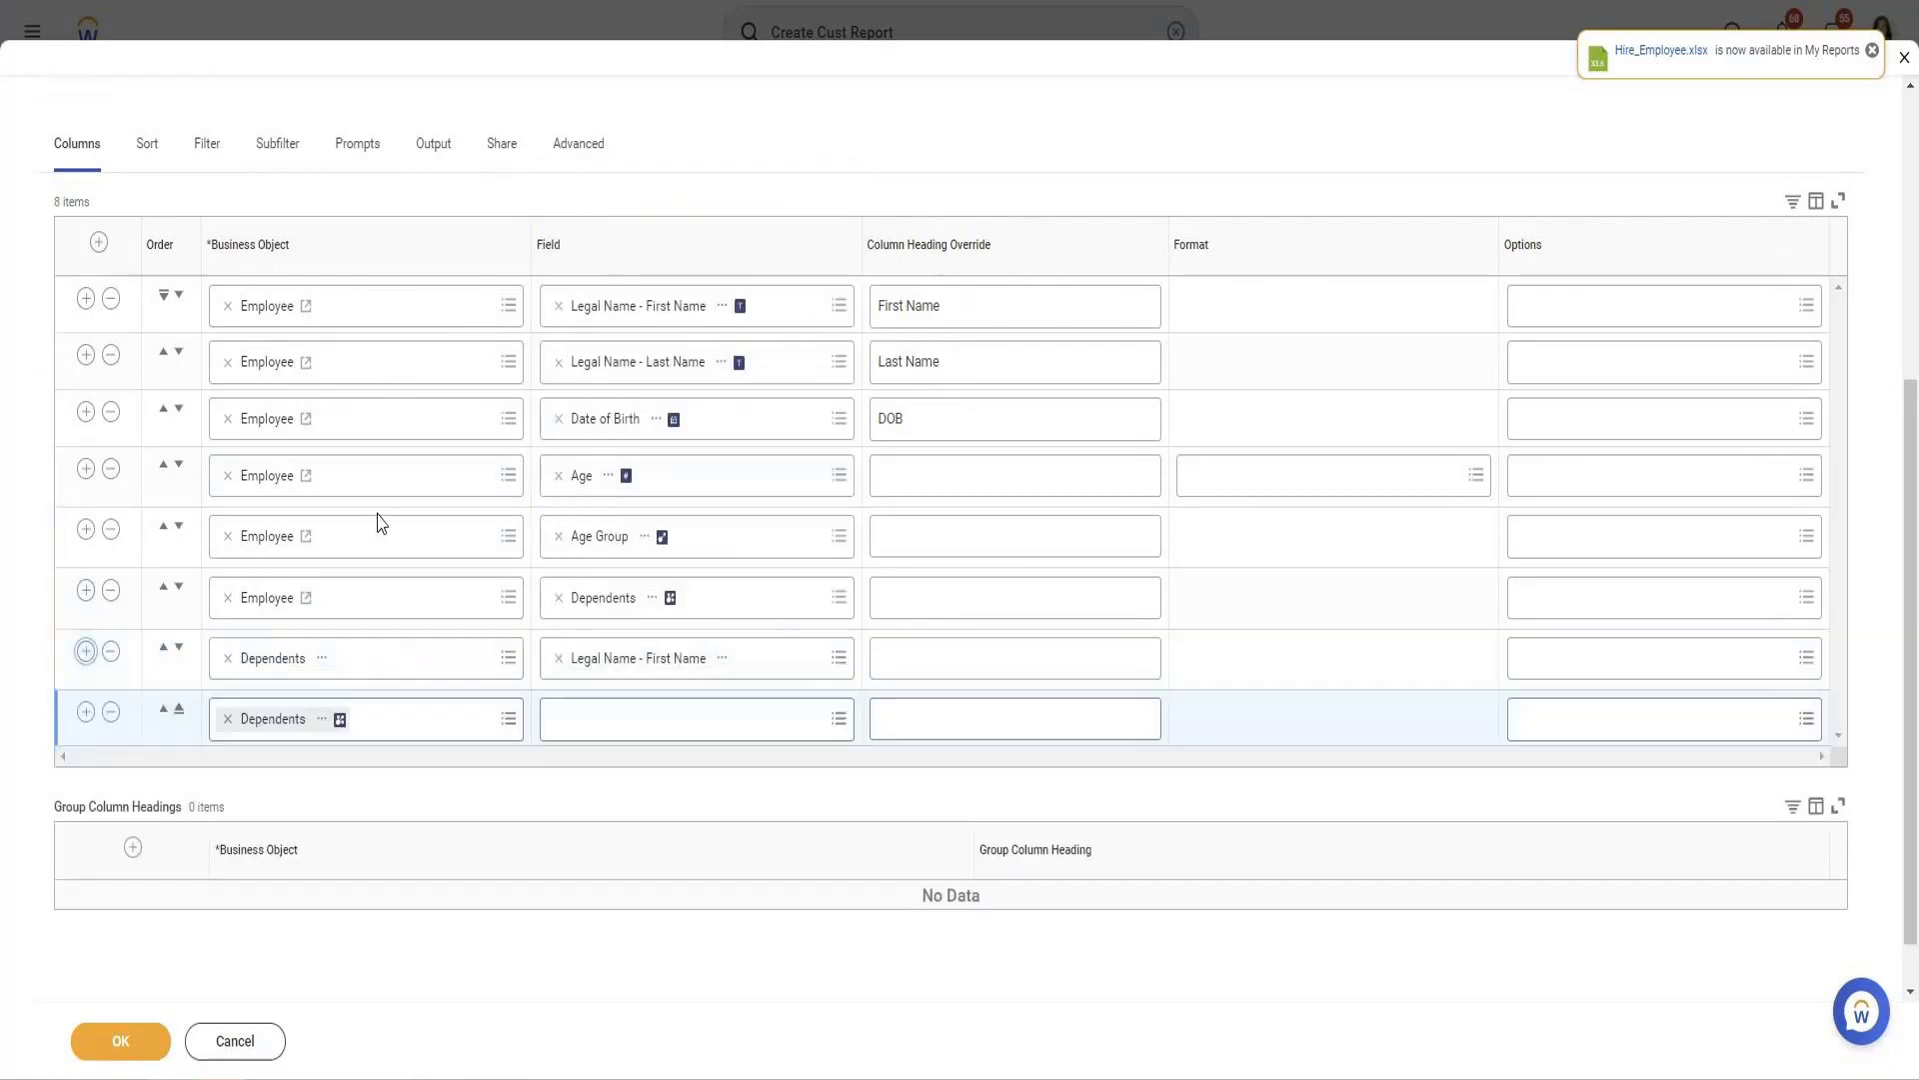
pyautogui.click(600, 719)
pyautogui.write('Le')
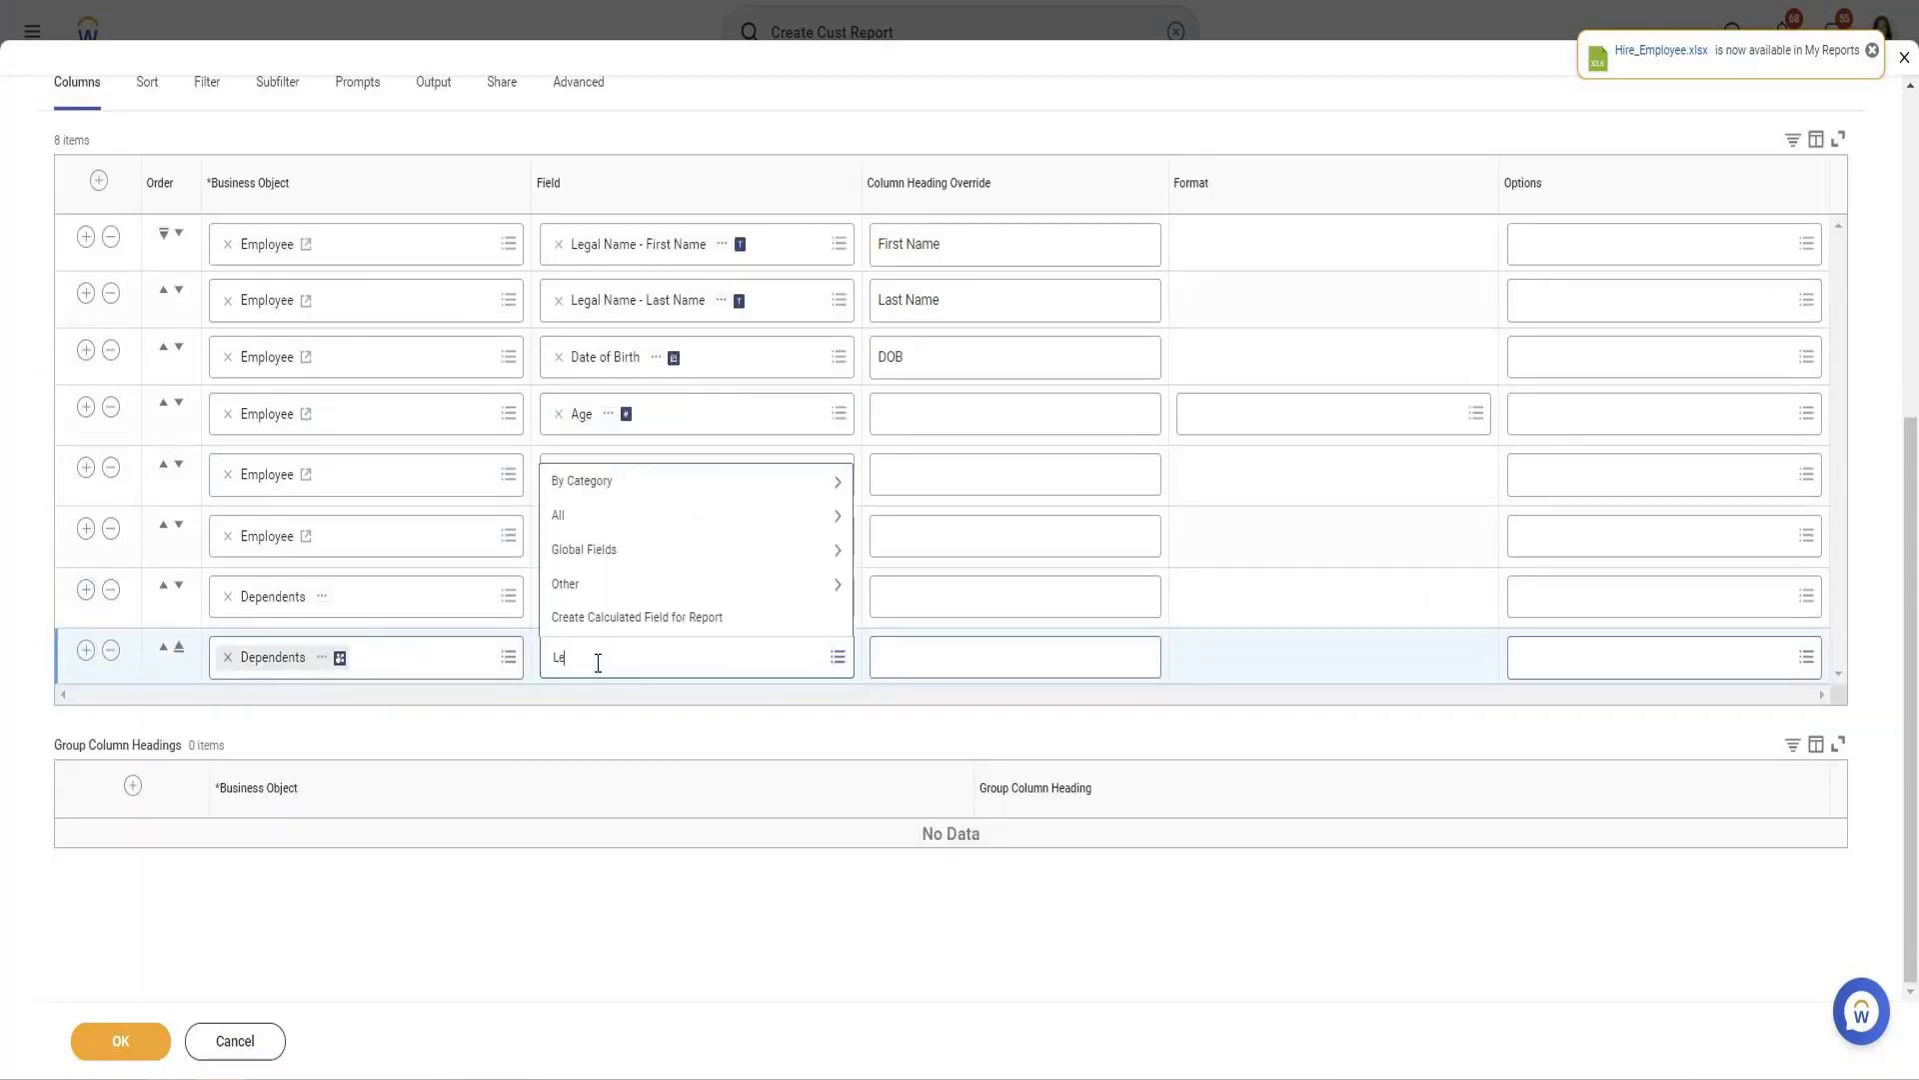
pyautogui.write('gal Last Name')
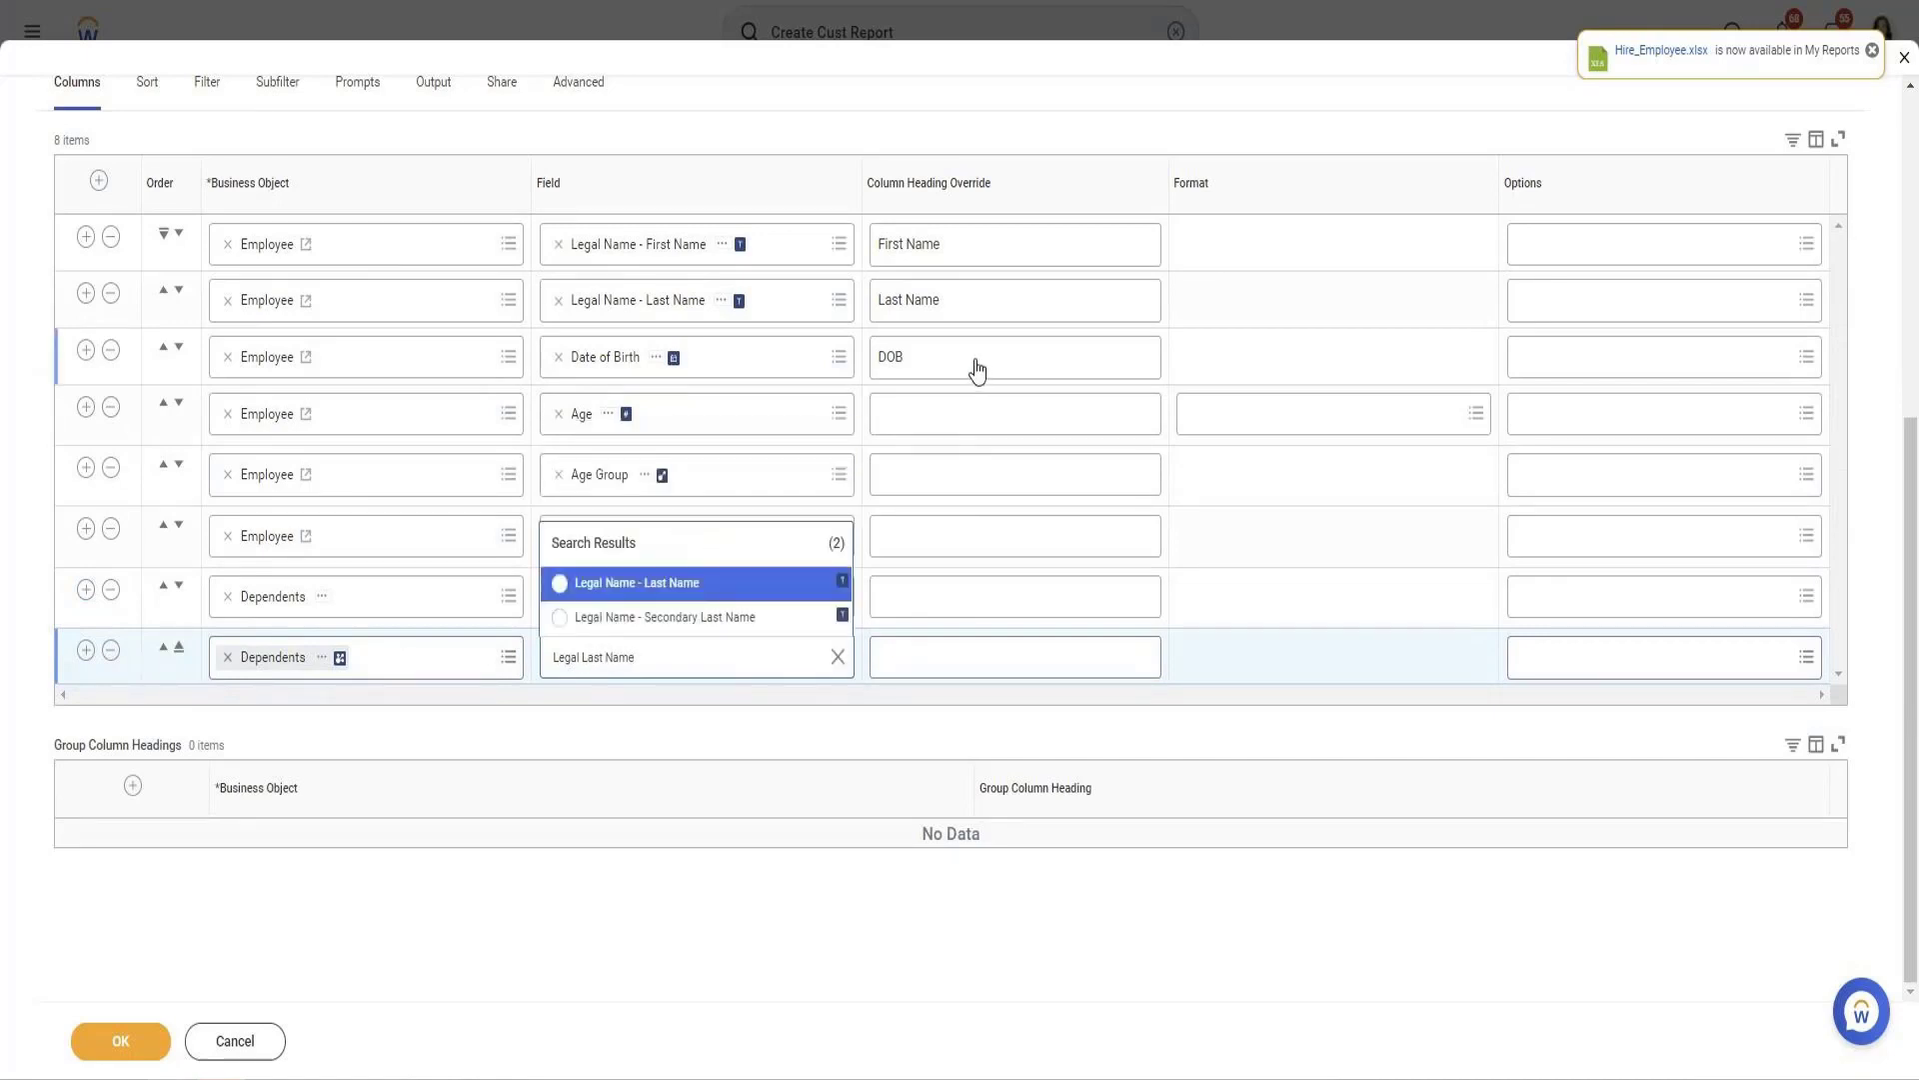
pyautogui.click(648, 594)
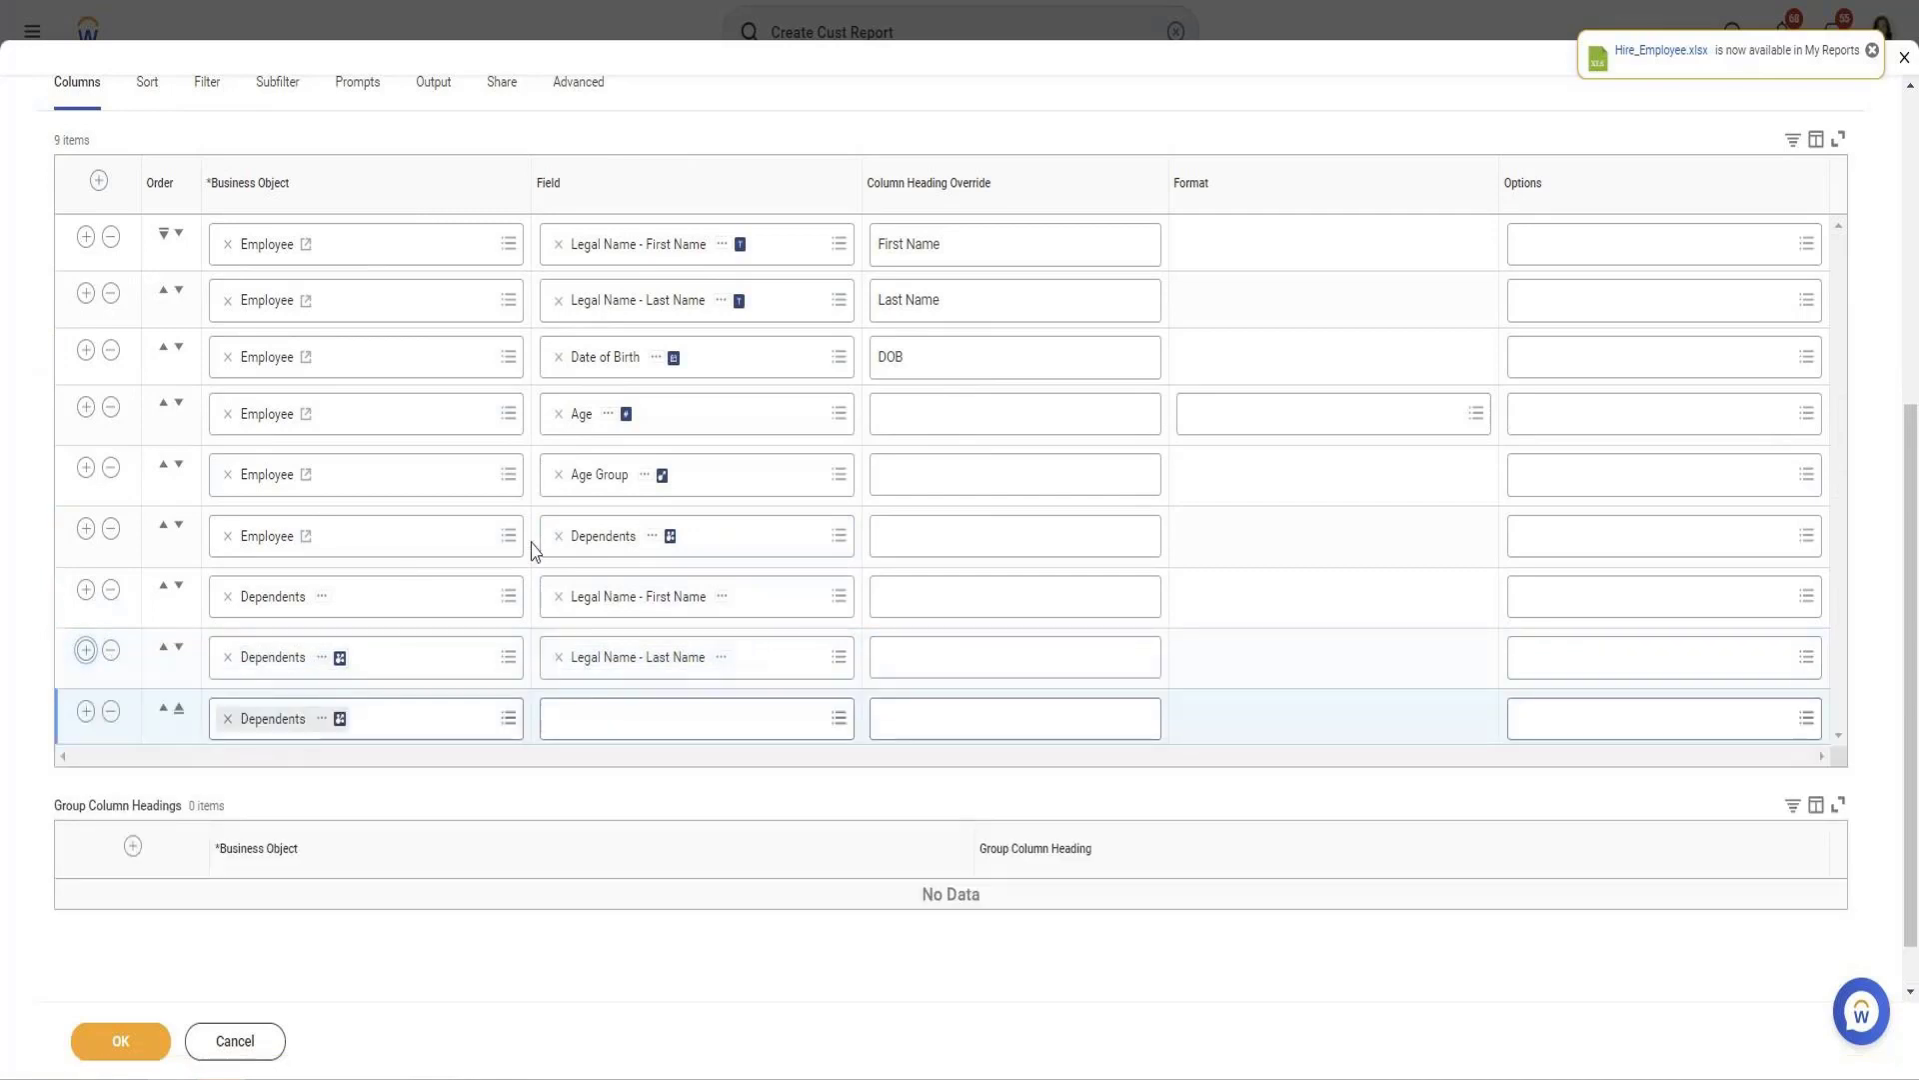
# Set the field of a further Dependents column row to Date of Birth
pyautogui.click(719, 716)
pyautogui.write('Date of')
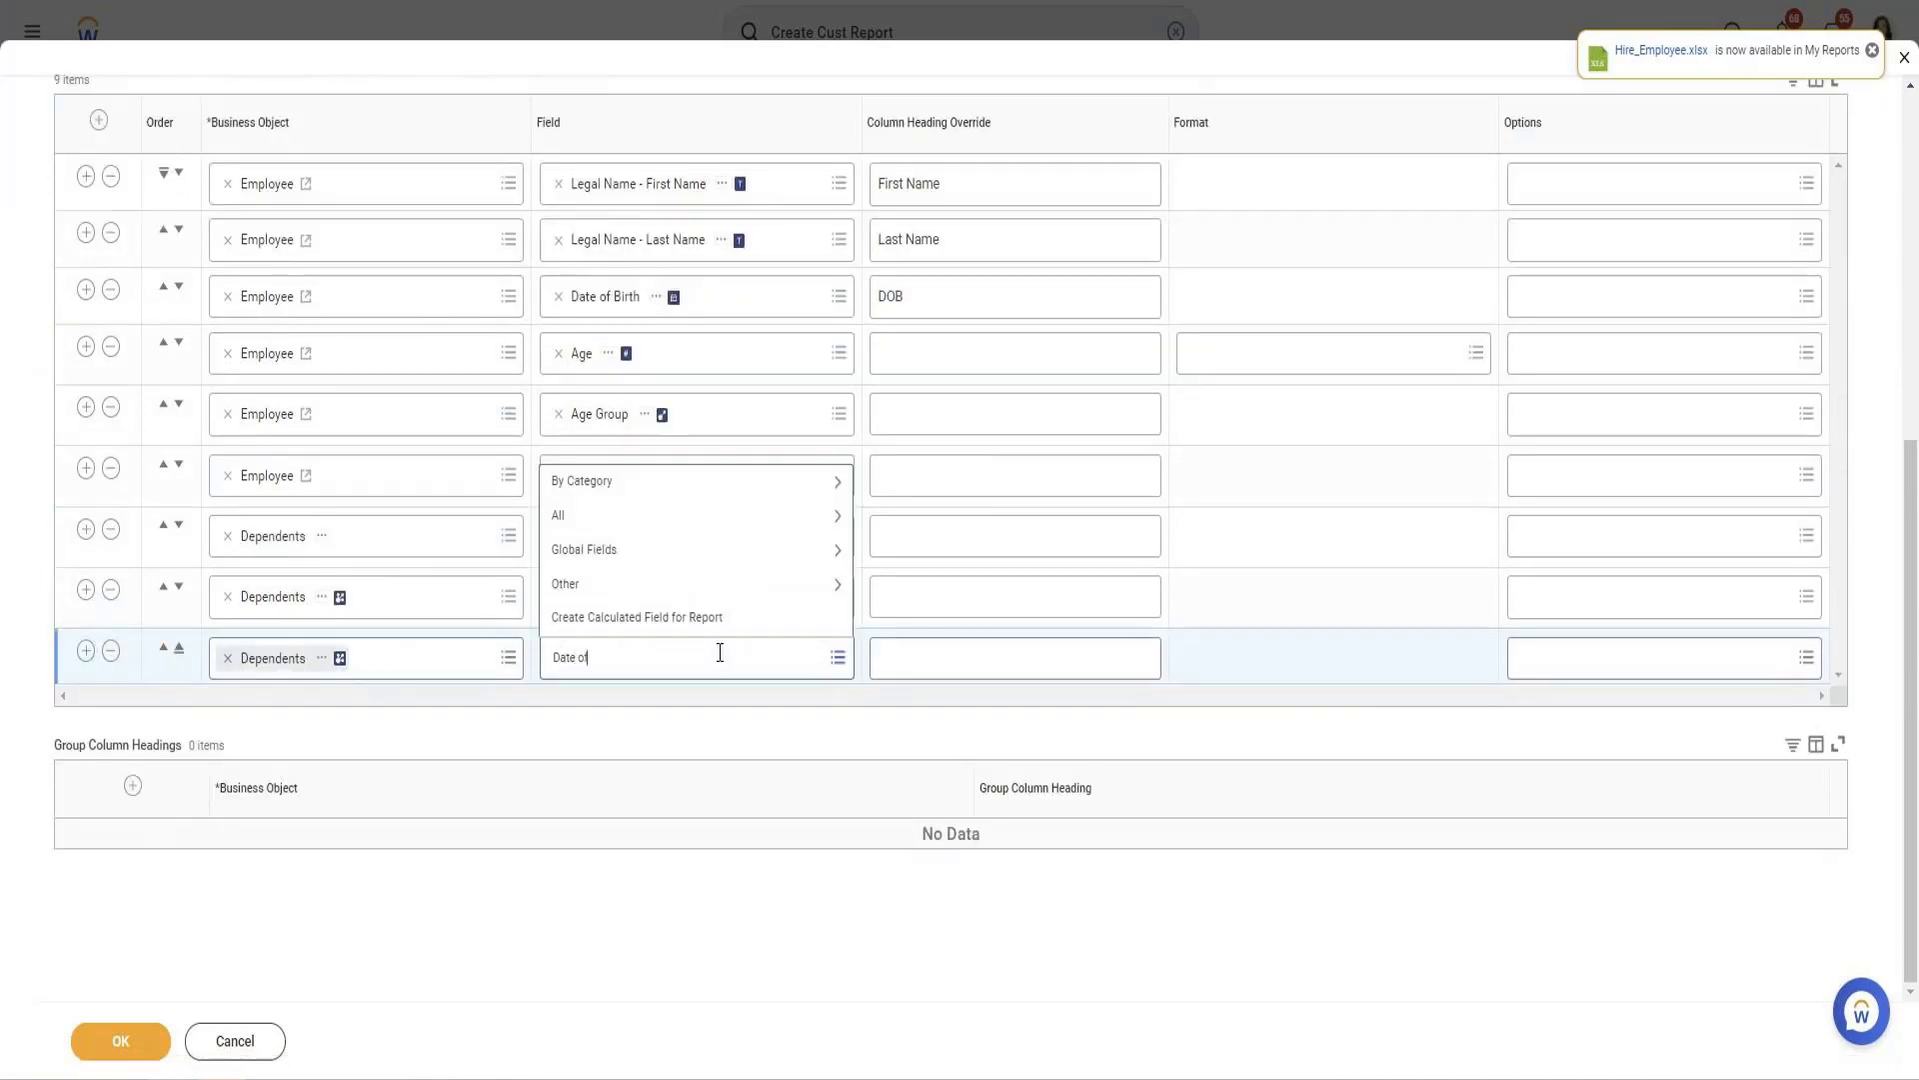
pyautogui.write(' Birth')
pyautogui.press('Return')
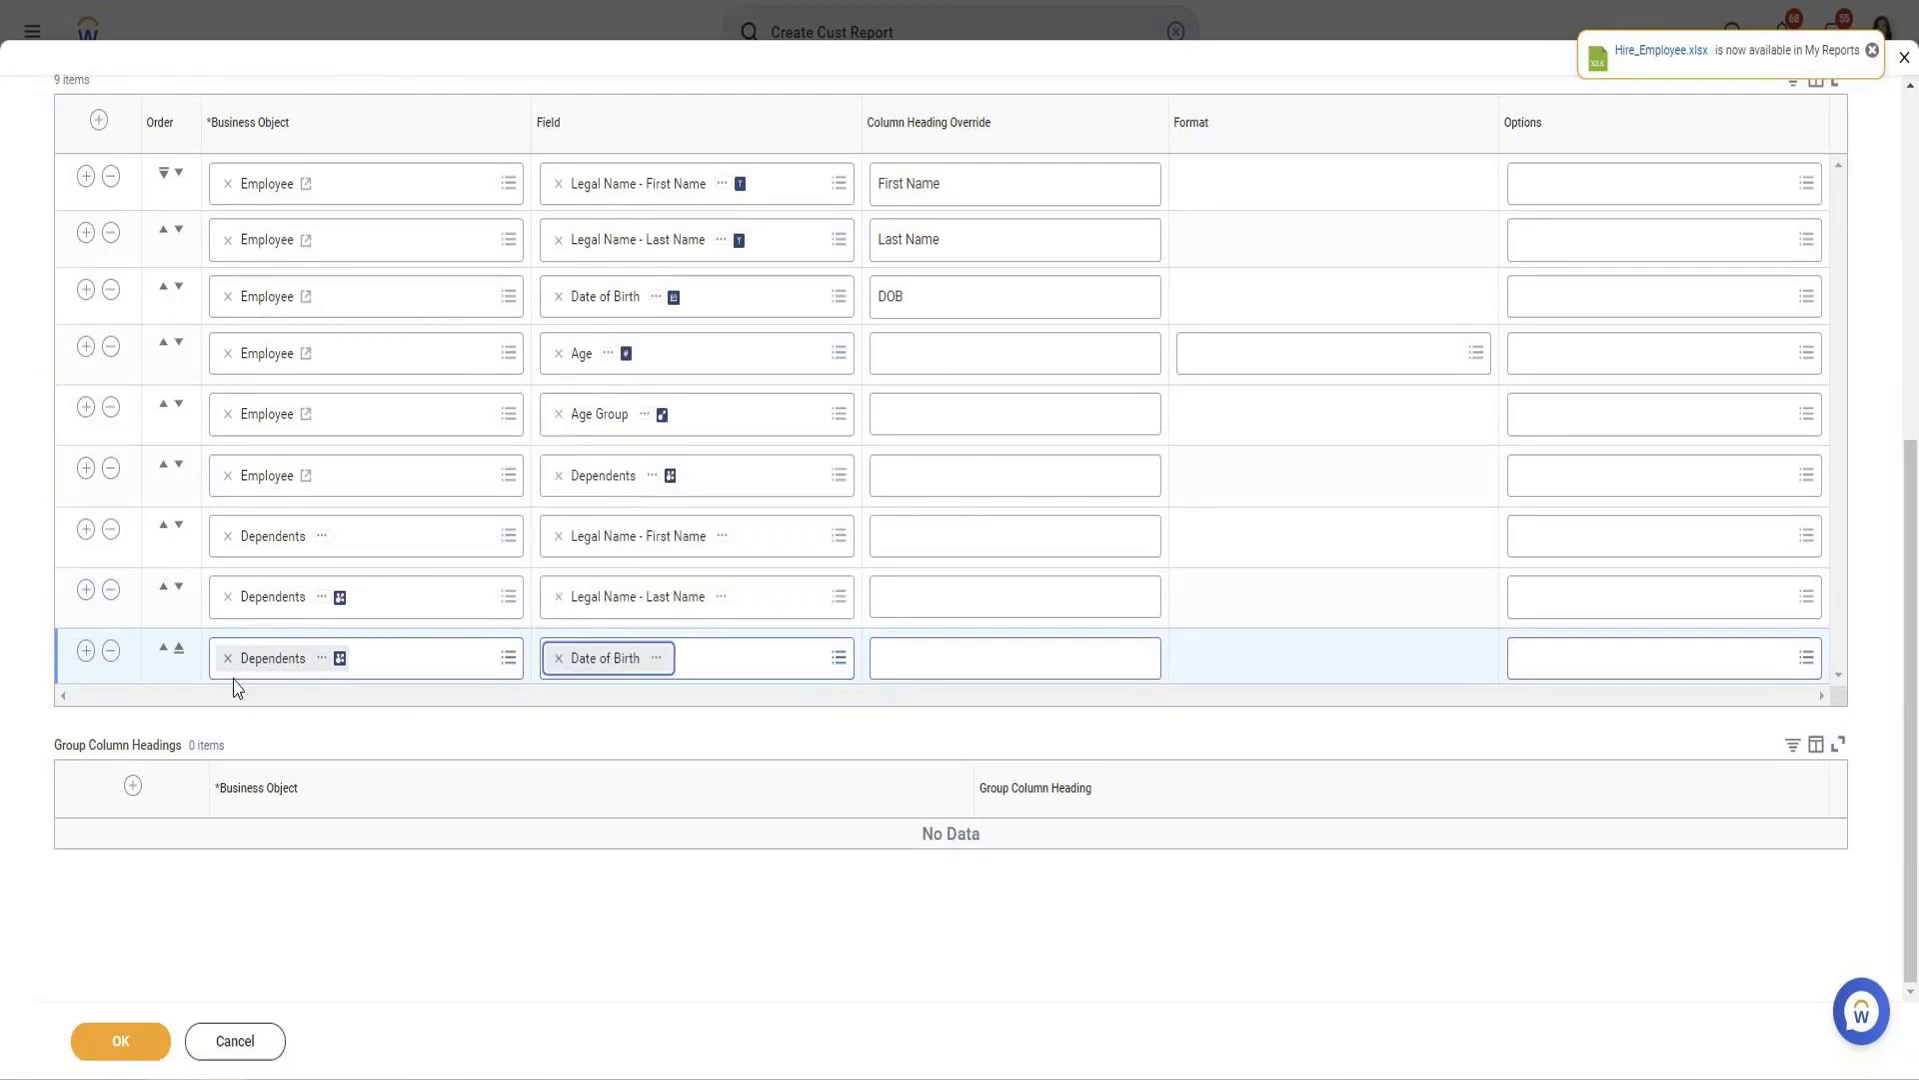
# Set the last Dependents column row's field to Relationship and save the report definition
pyautogui.click(579, 716)
pyautogui.write('RElation')
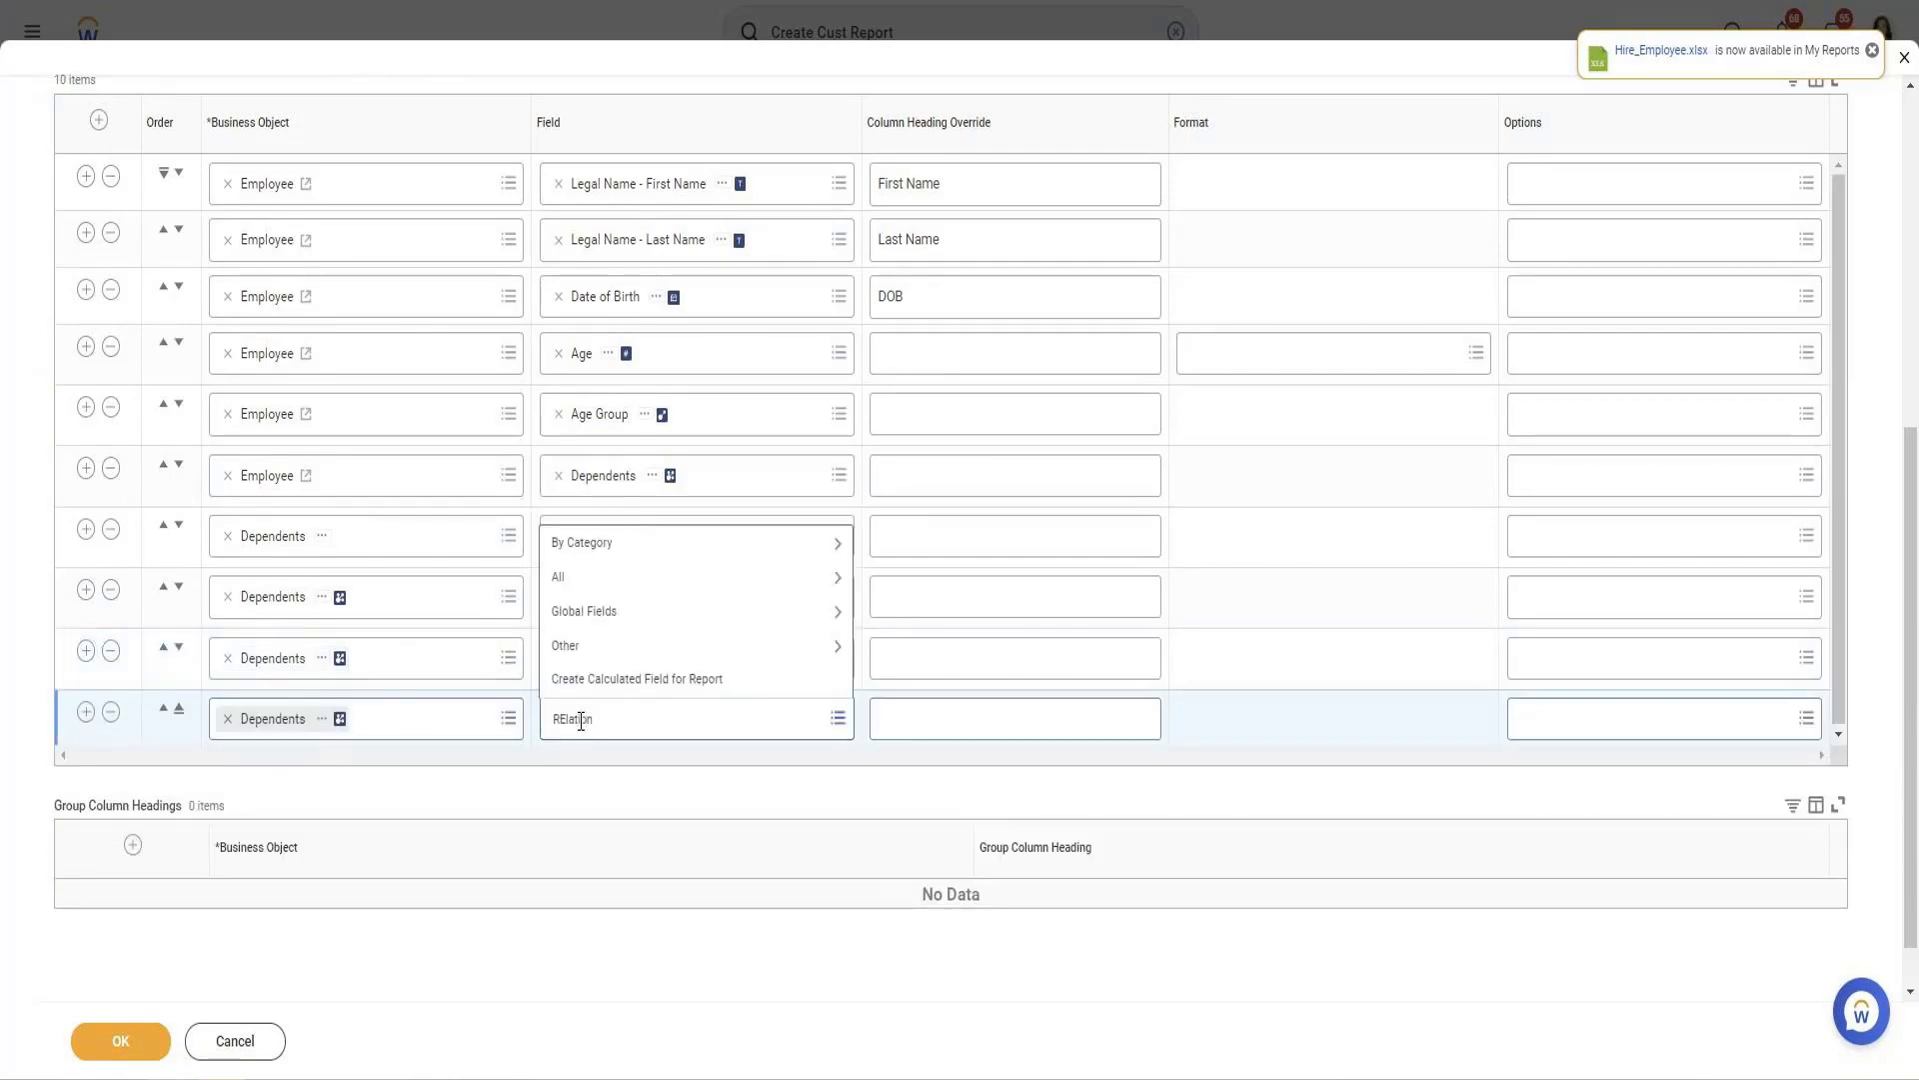
pyautogui.press('BackSpace')
pyautogui.press('BackSpace')
pyautogui.press('BackSpace')
pyautogui.press('BackSpace')
pyautogui.press('BackSpace')
pyautogui.press('BackSpace')
pyautogui.write('elationship')
pyautogui.press('Return')
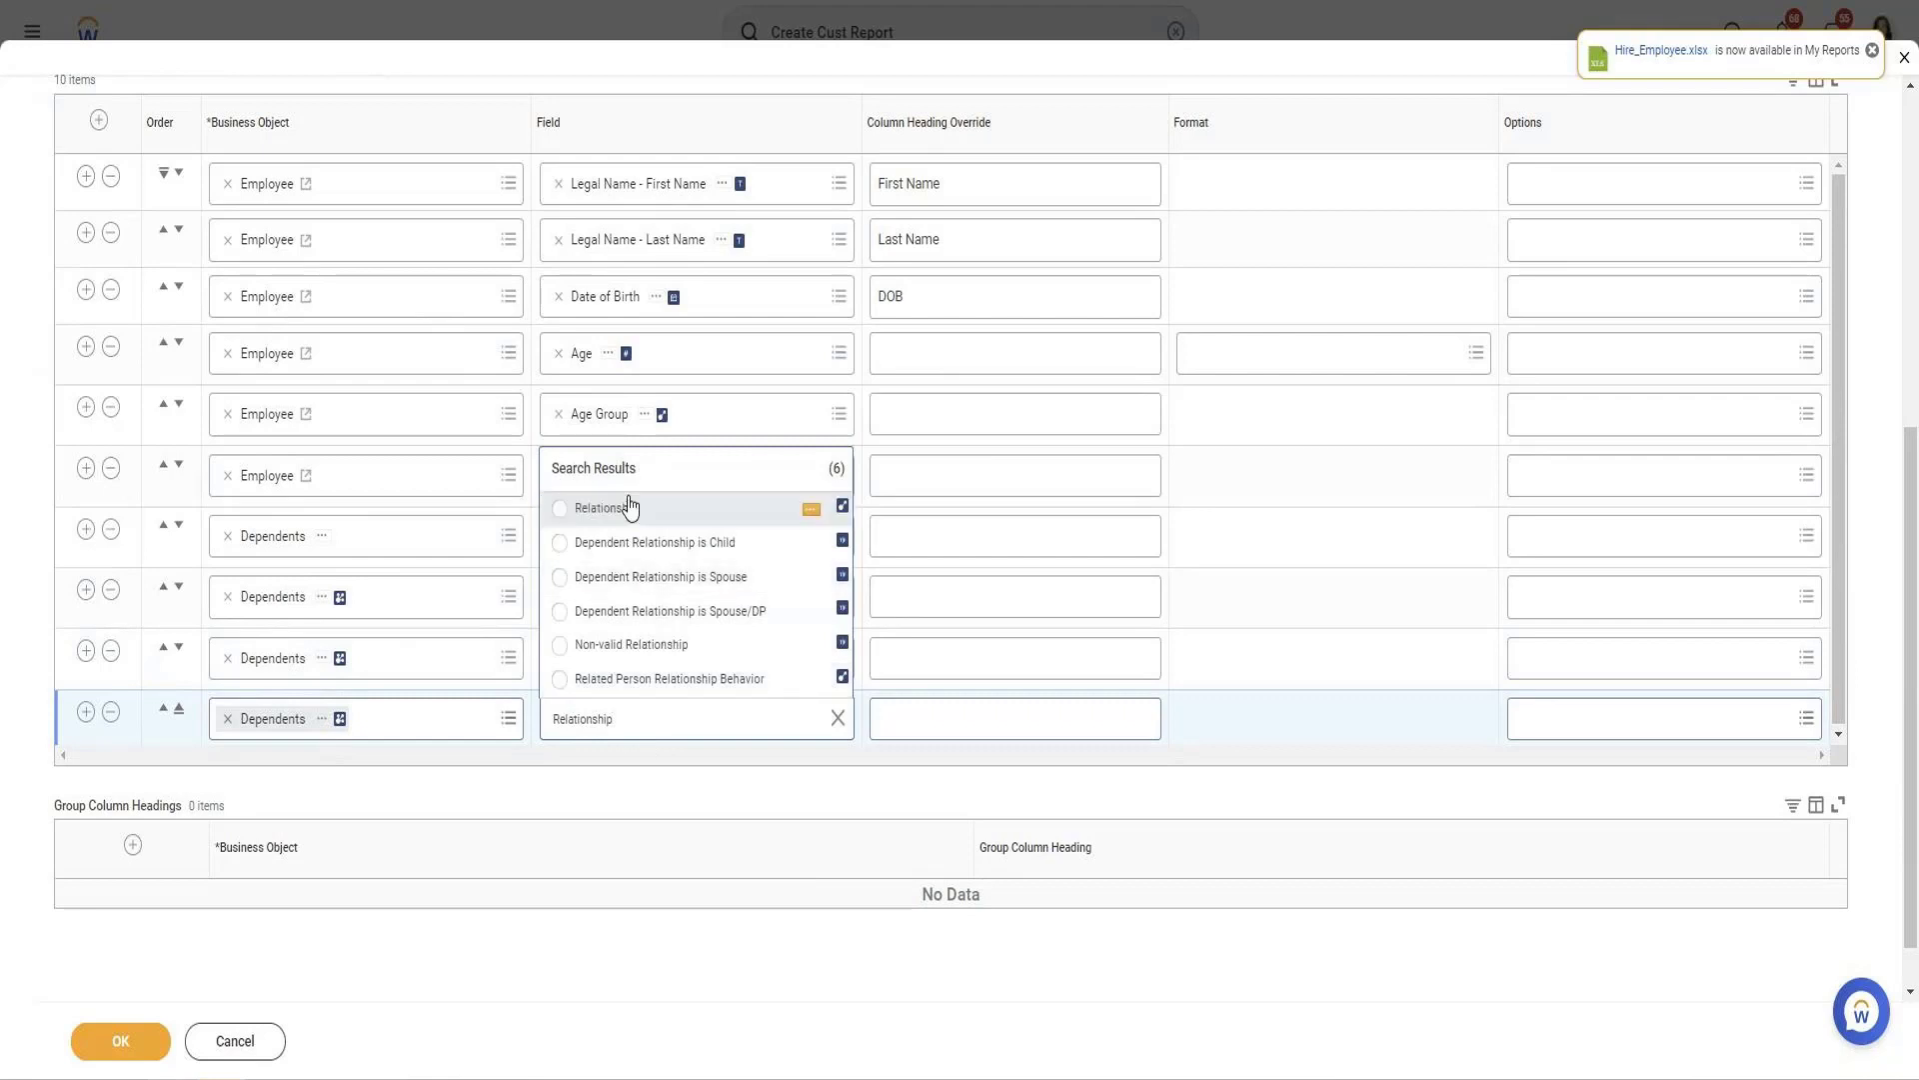
pyautogui.click(625, 510)
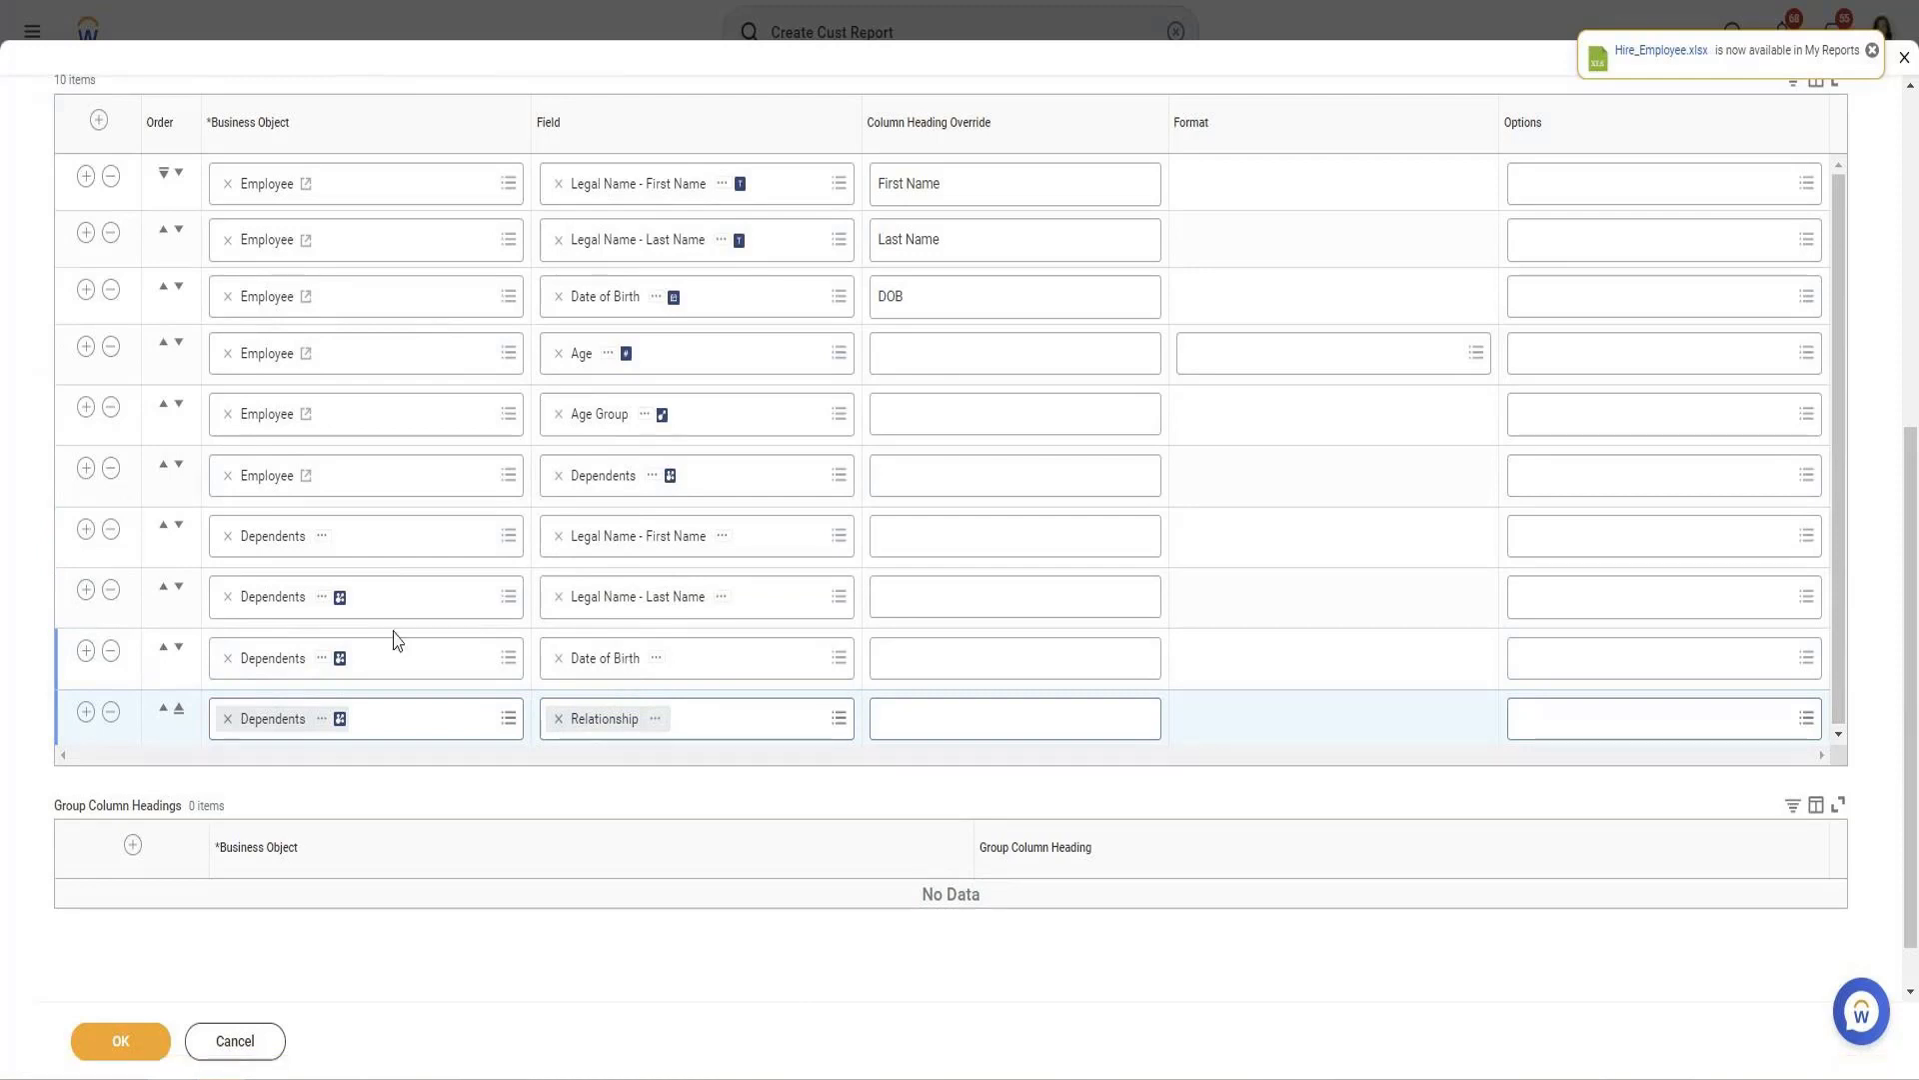
pyautogui.click(110, 1040)
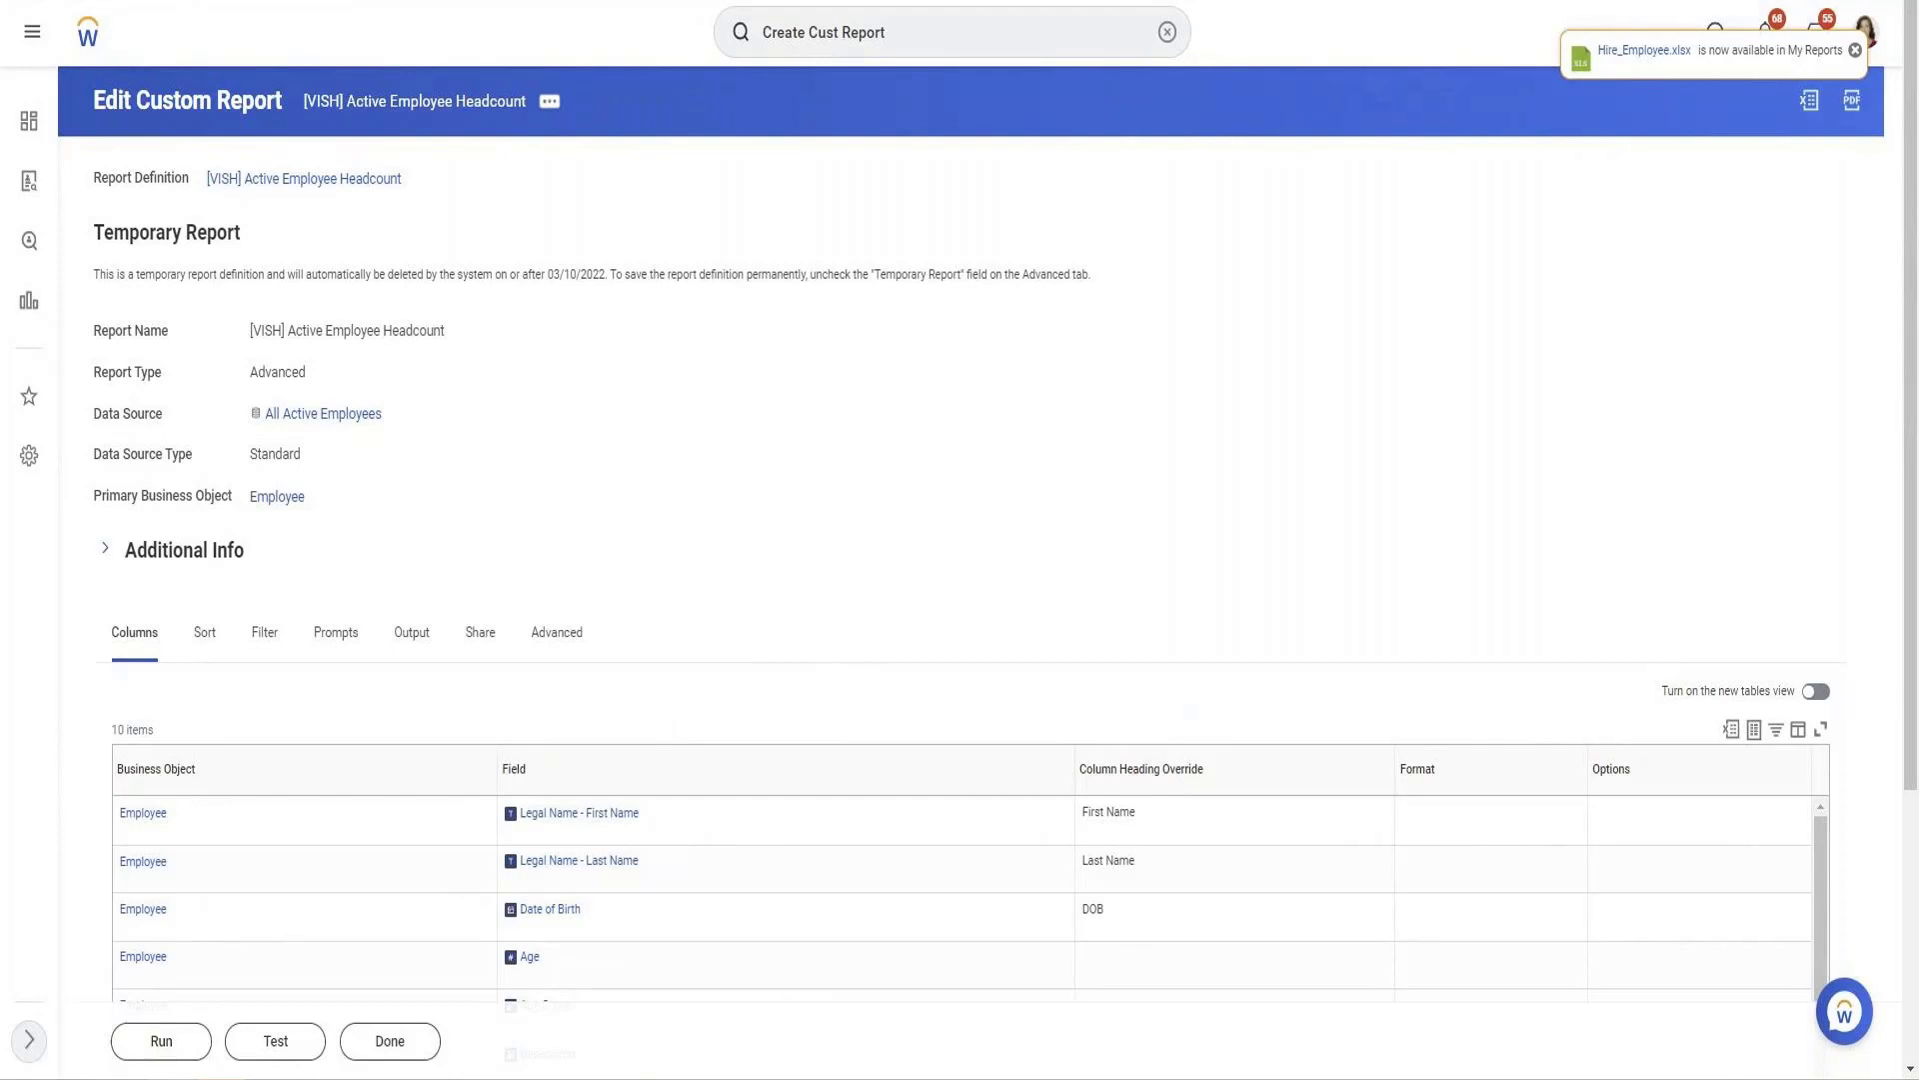
# Run the report and examine the name, birth date and relationship values listed for each employee's dependents
pyautogui.click(200, 1047)
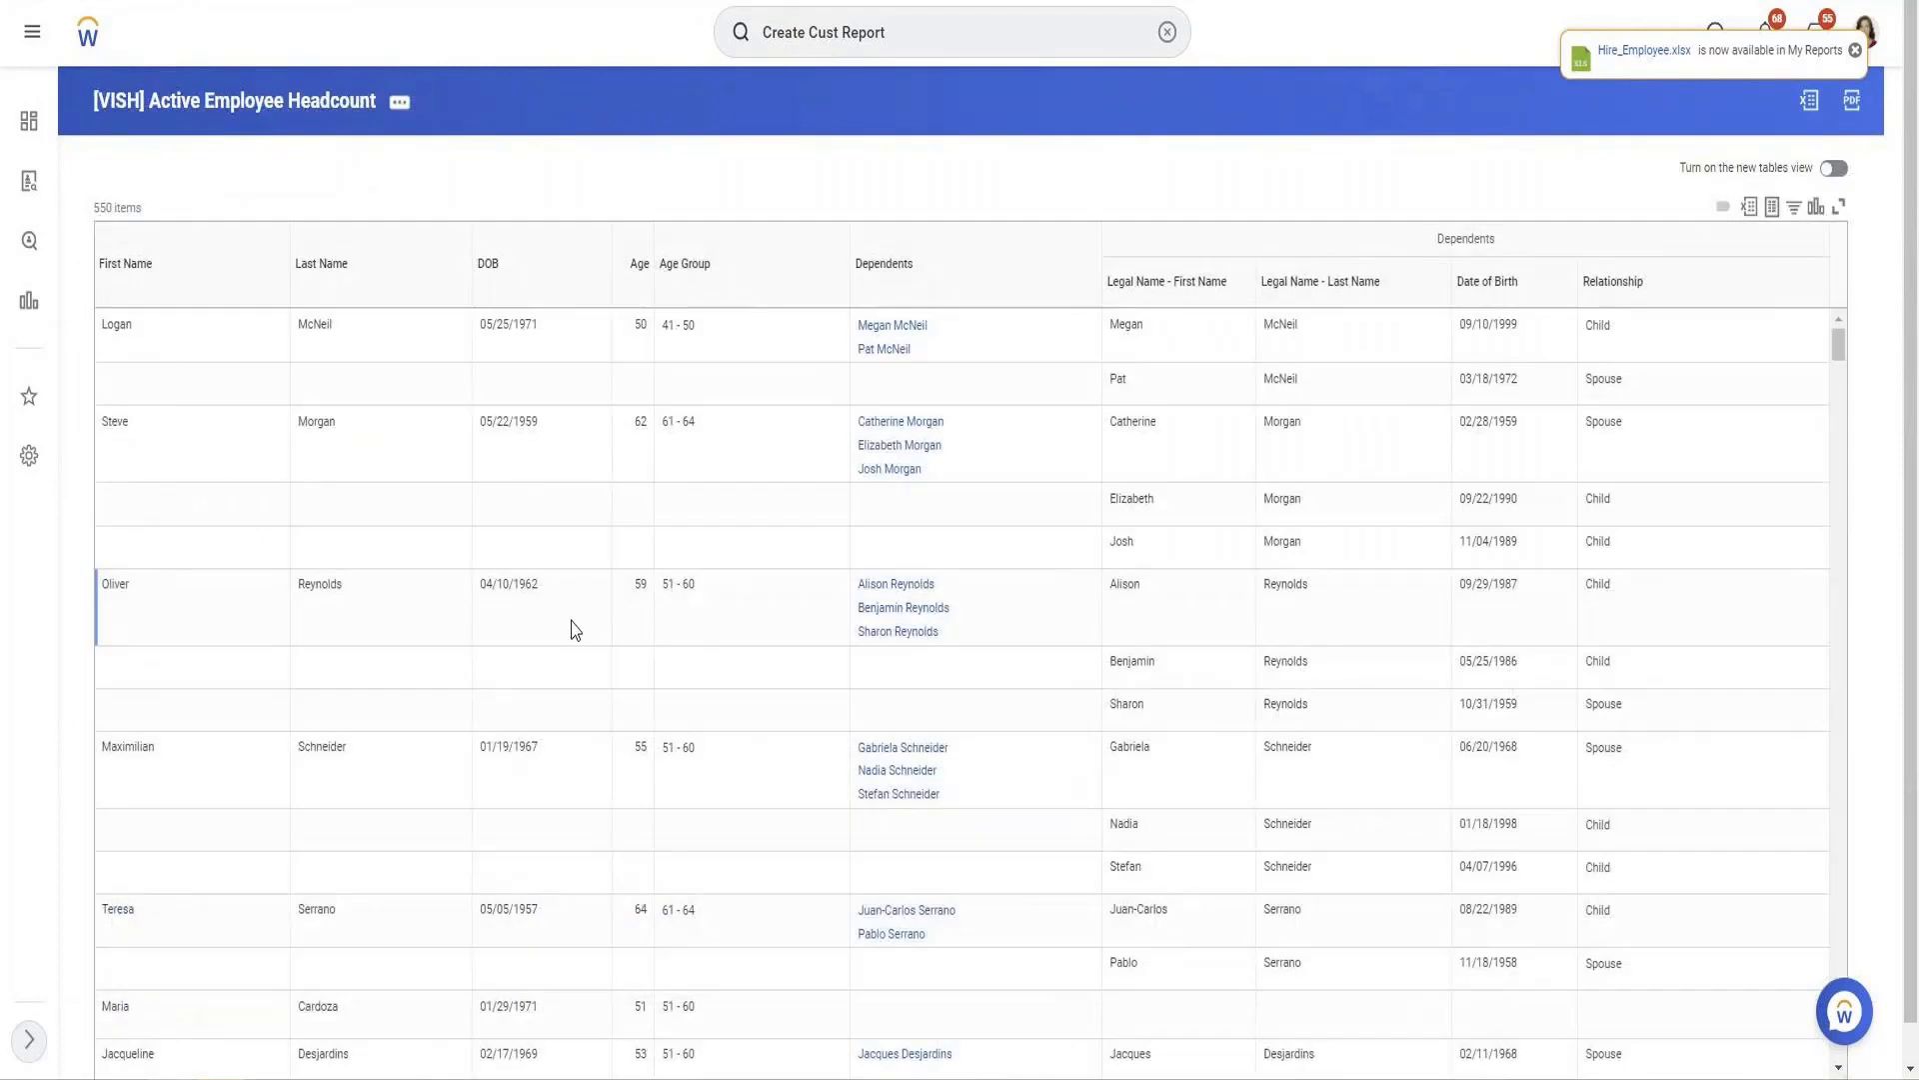
pyautogui.moveTo(1128, 302); pyautogui.dragTo(1687, 437)
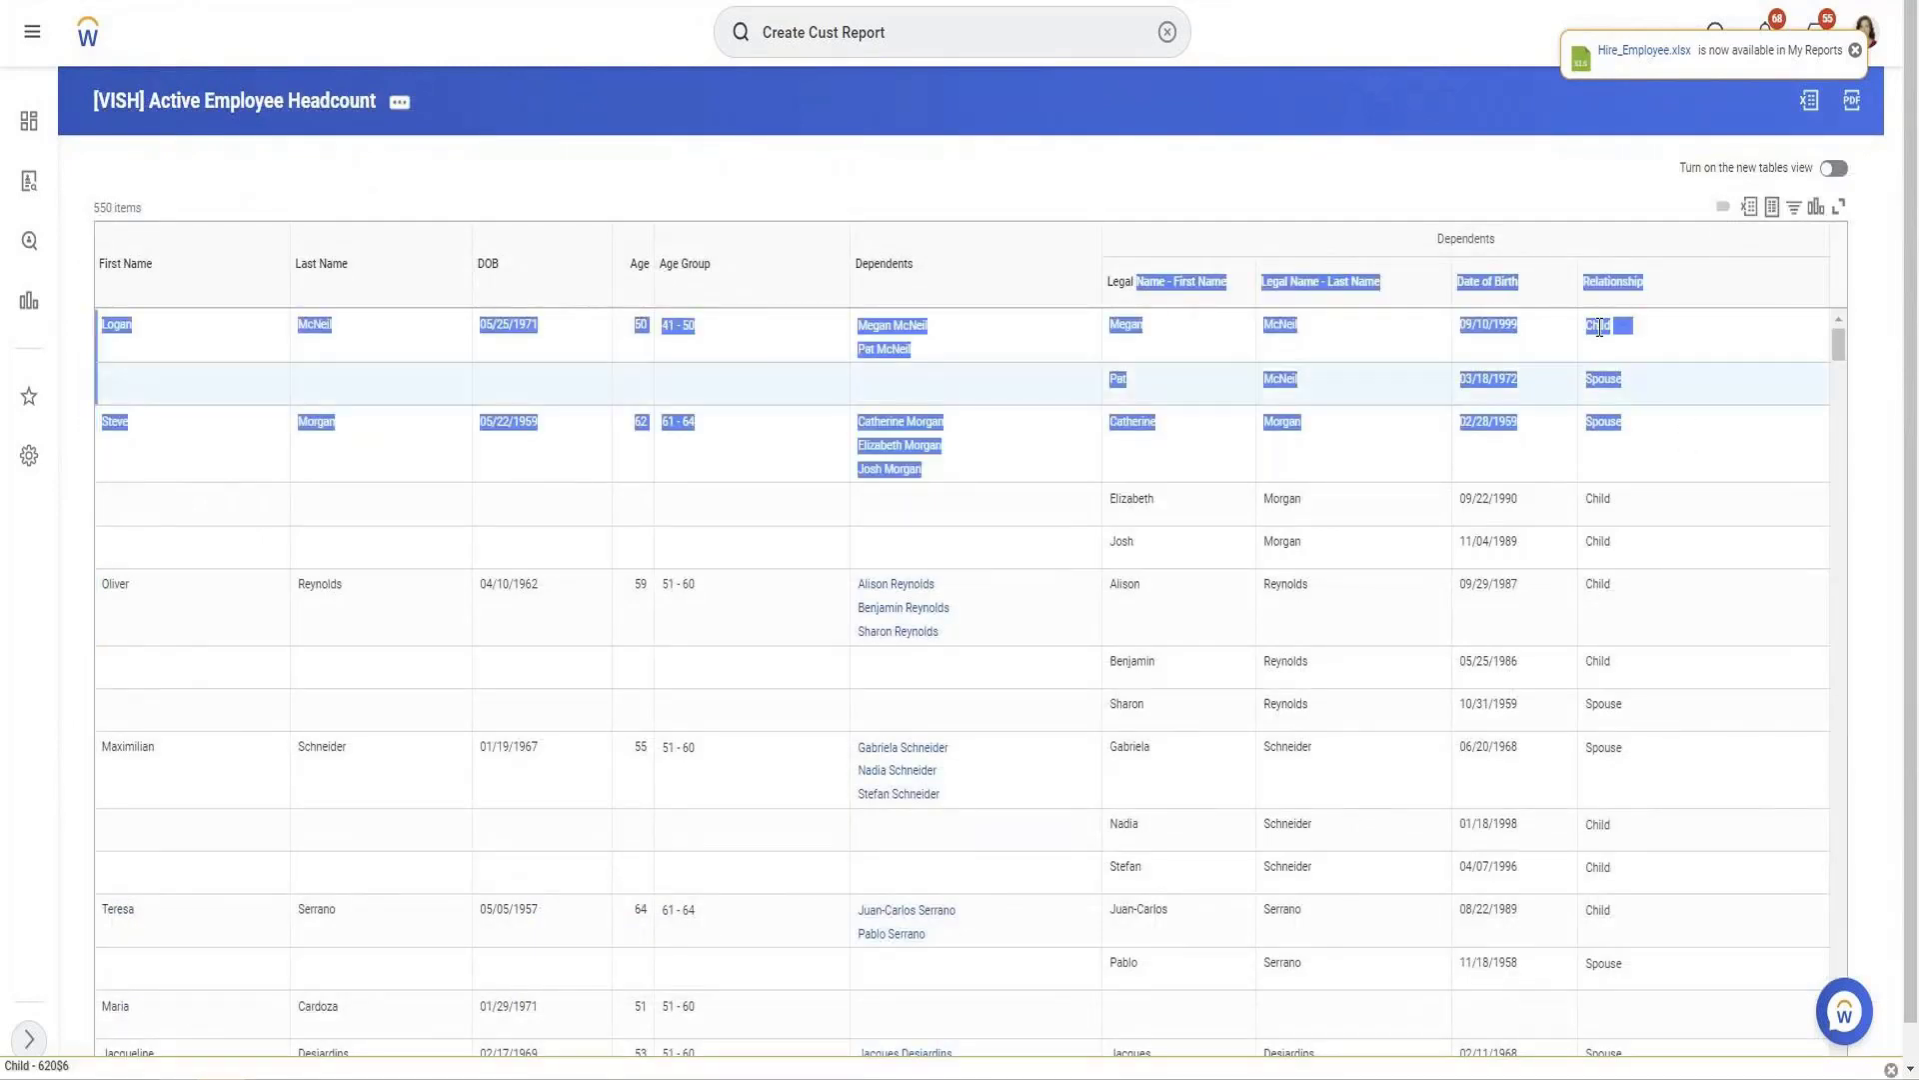
pyautogui.click(1411, 415)
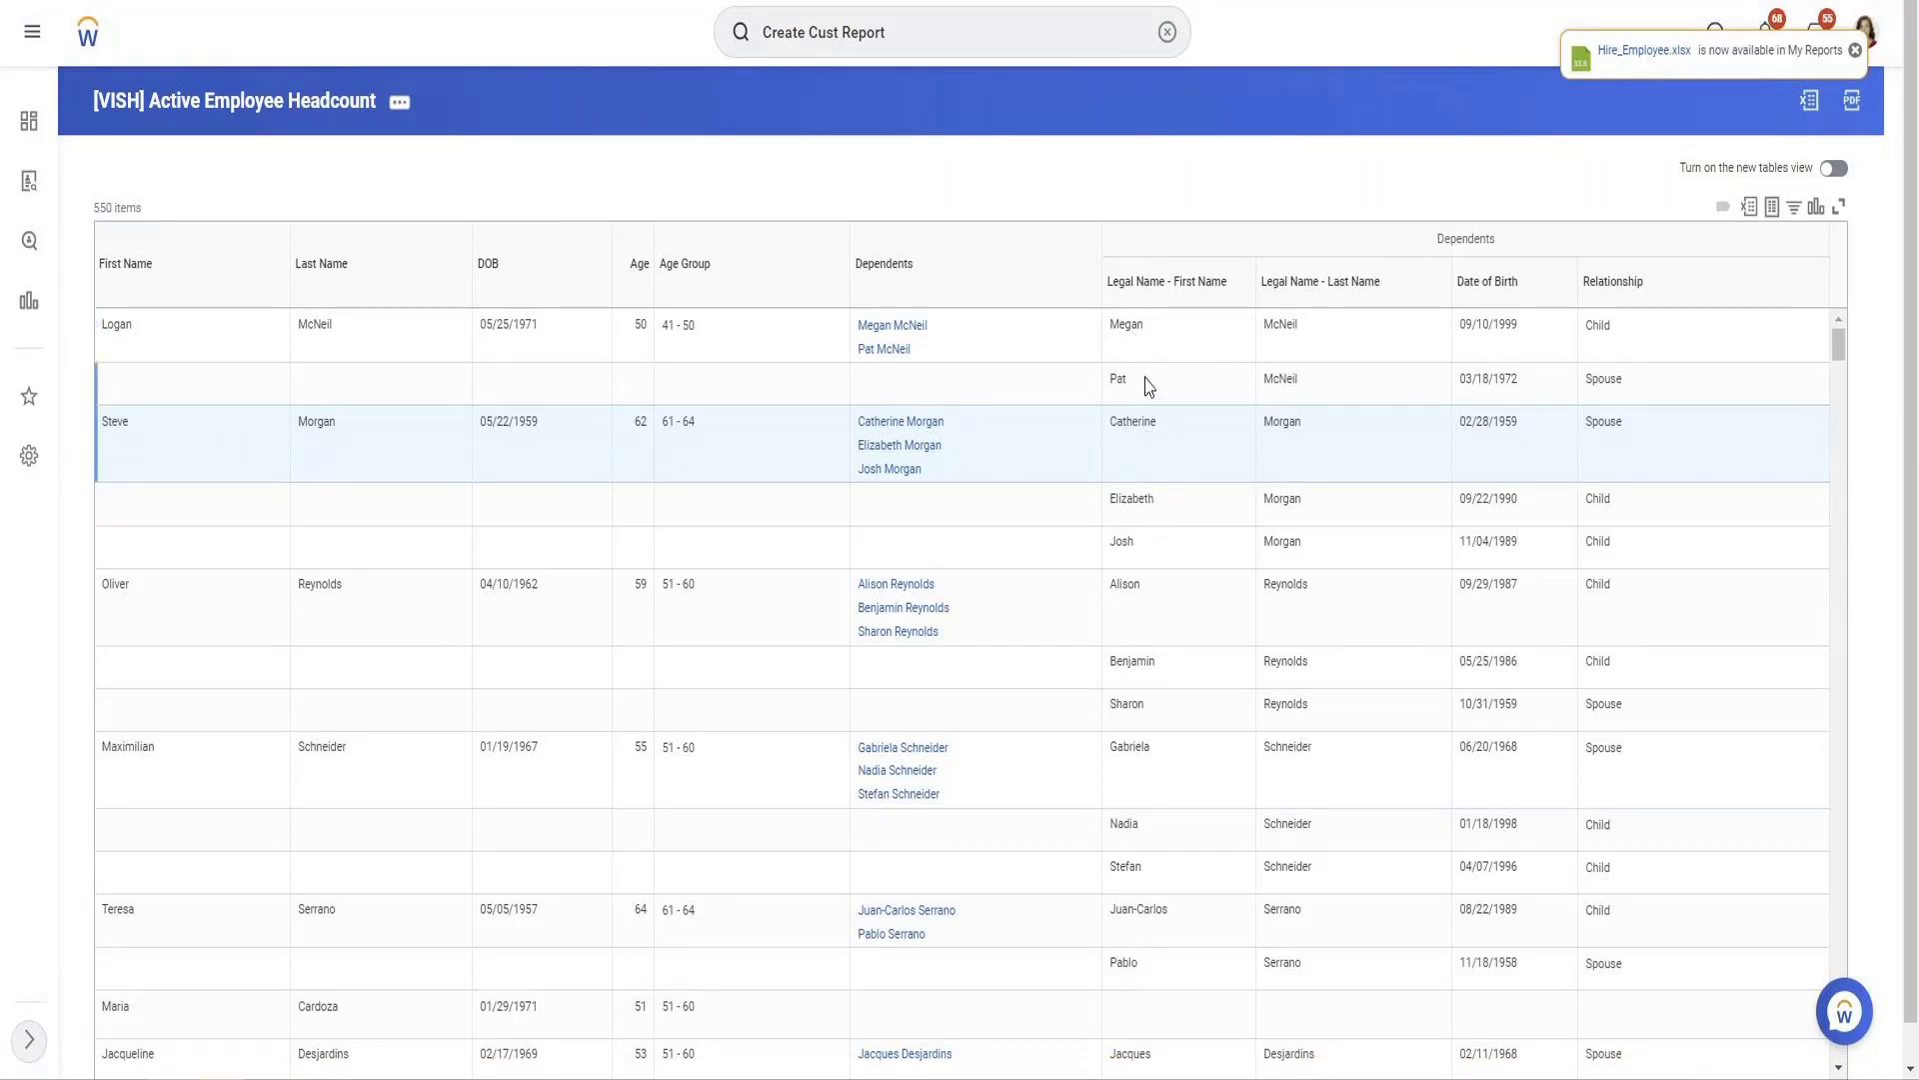
pyautogui.moveTo(1649, 378); pyautogui.dragTo(886, 394)
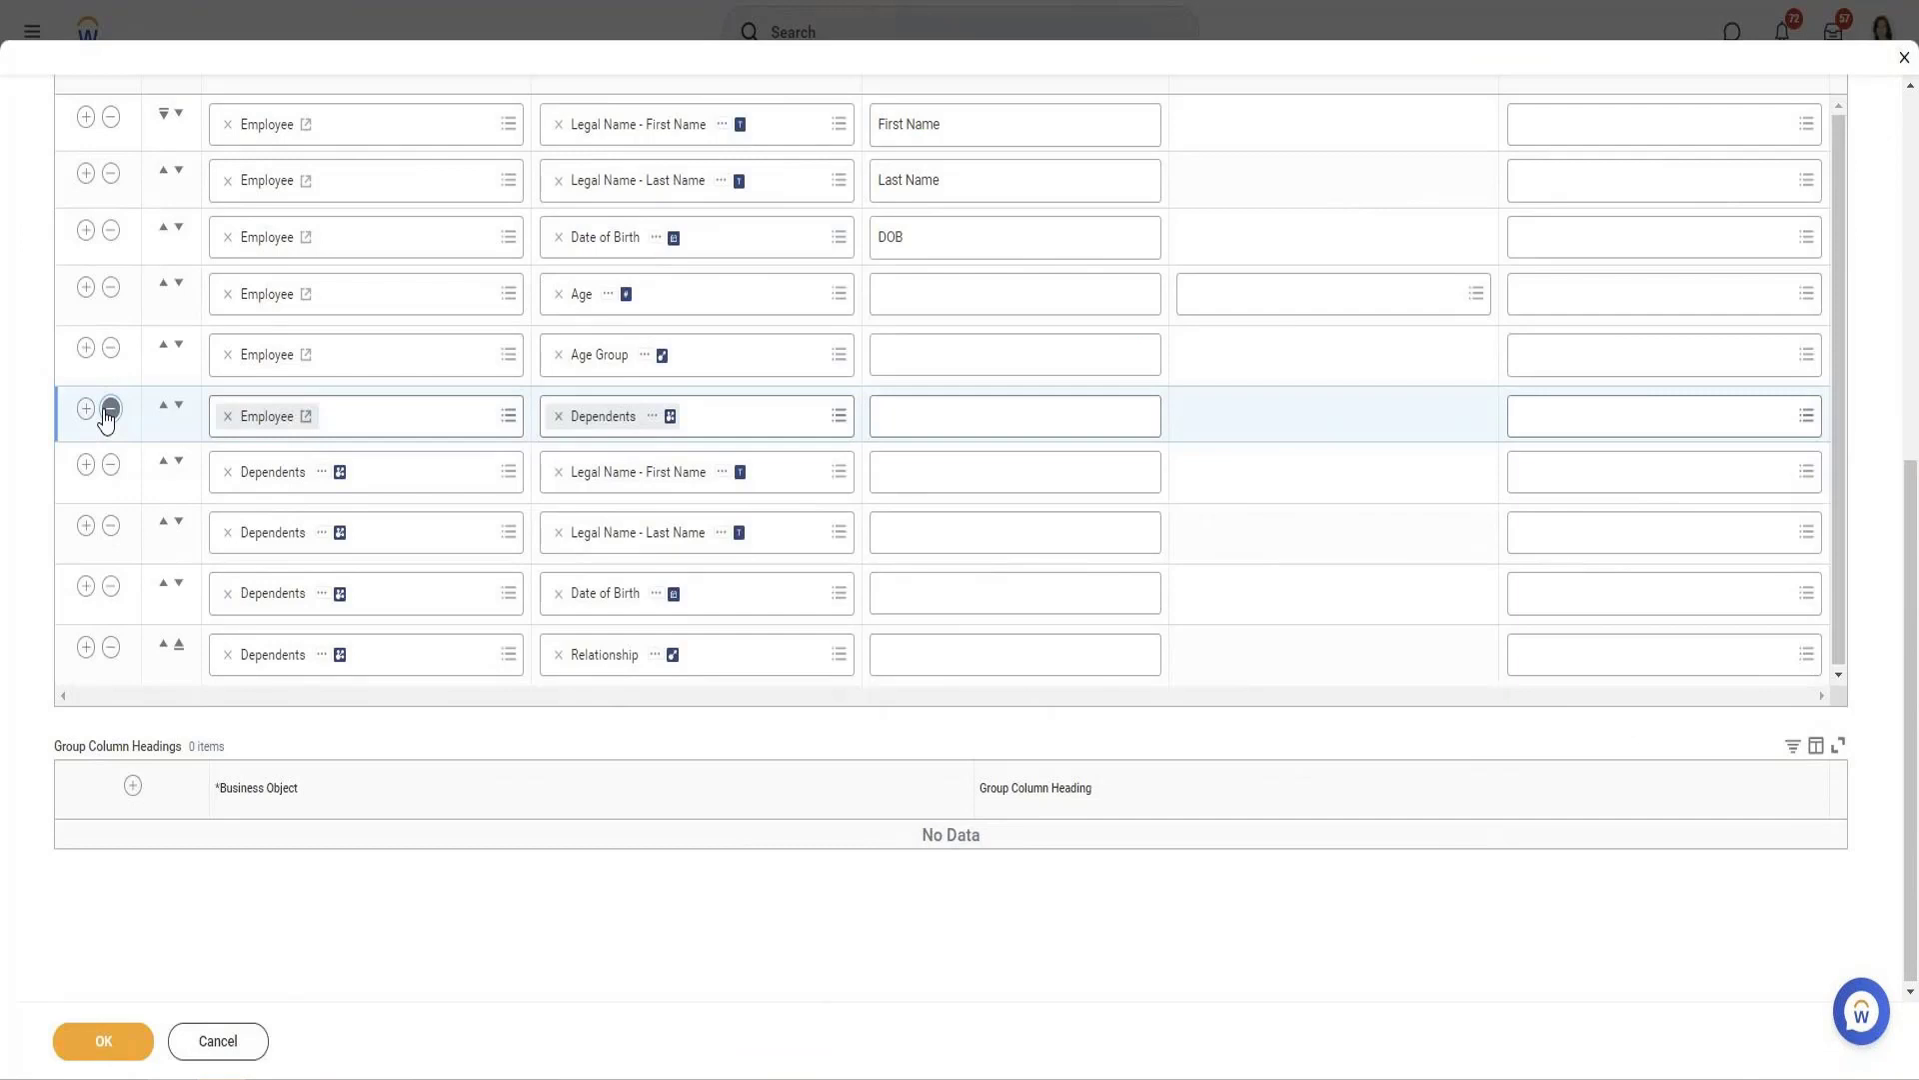
# Remove the Employee row with the Dependents field from the report's columns
pyautogui.click(110, 409)
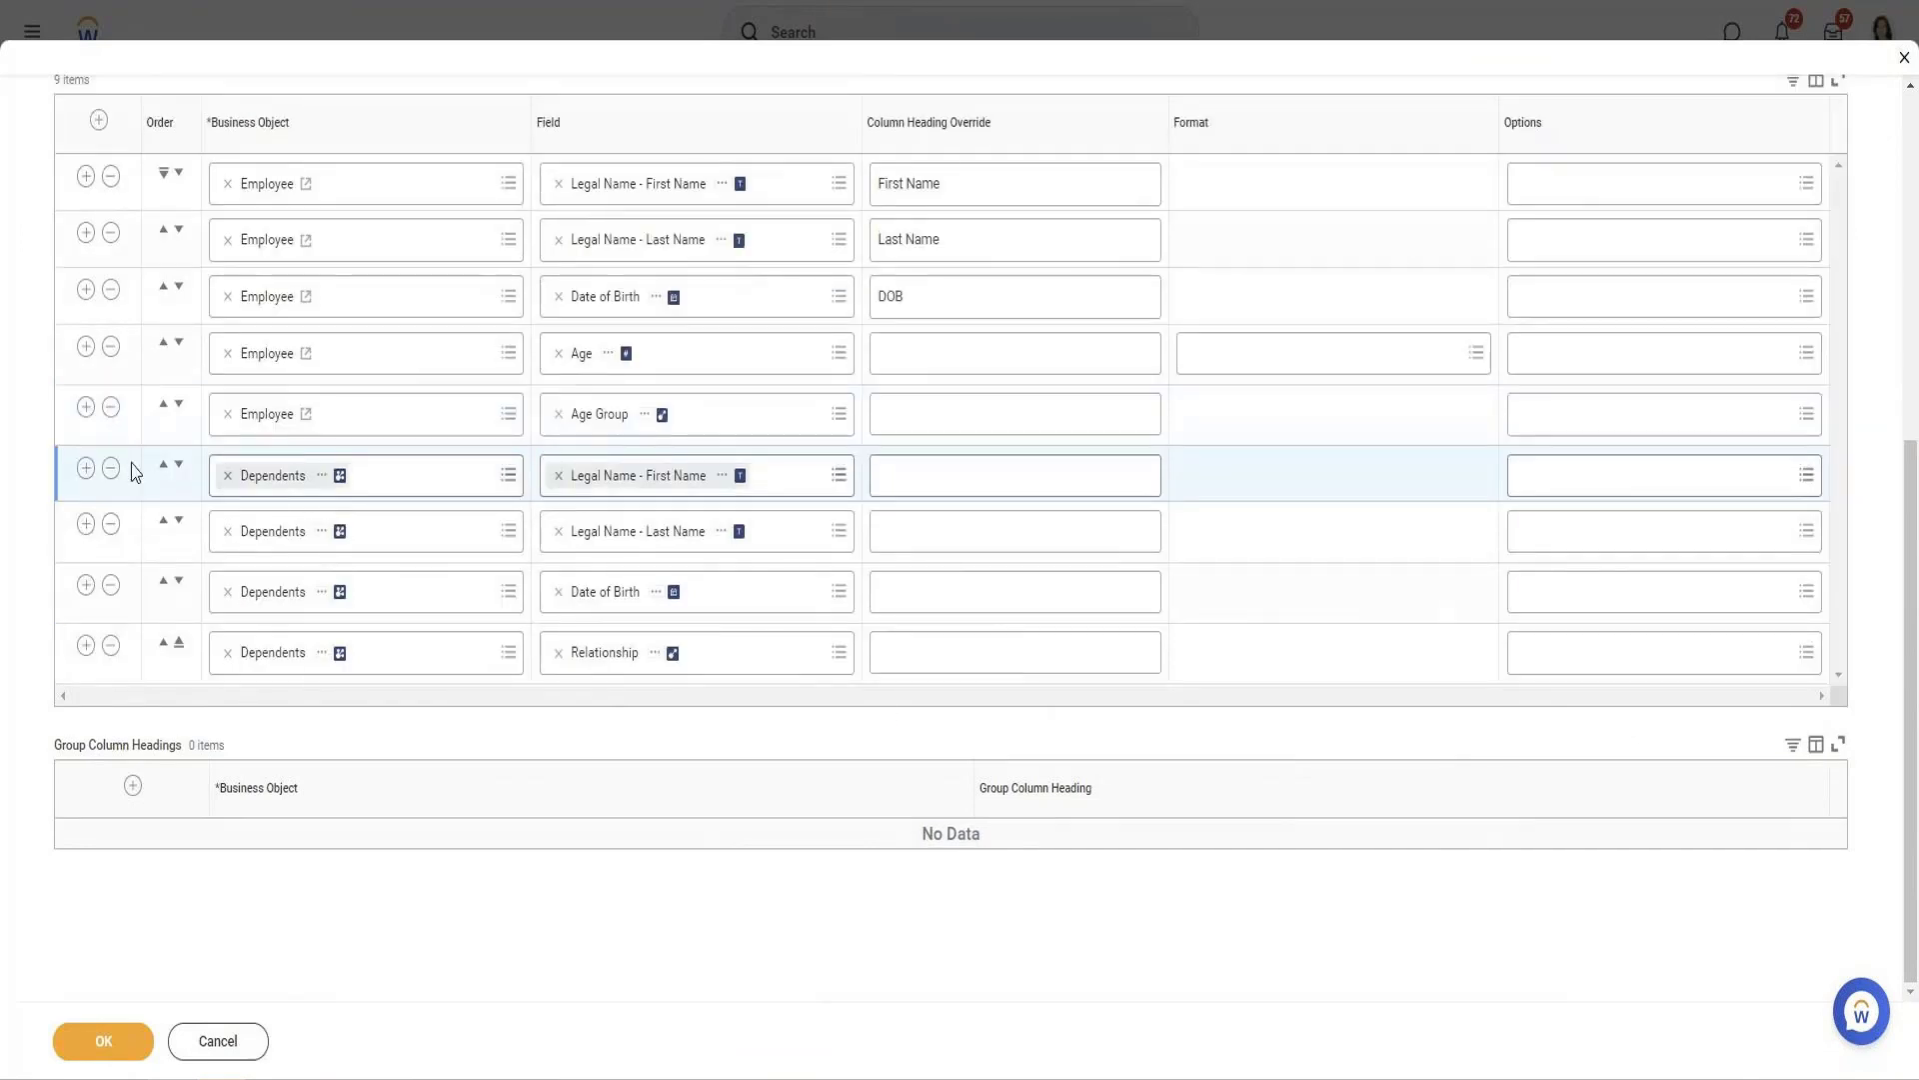
pyautogui.scroll(4, 767, 634)
pyautogui.scroll(-4, 765, 634)
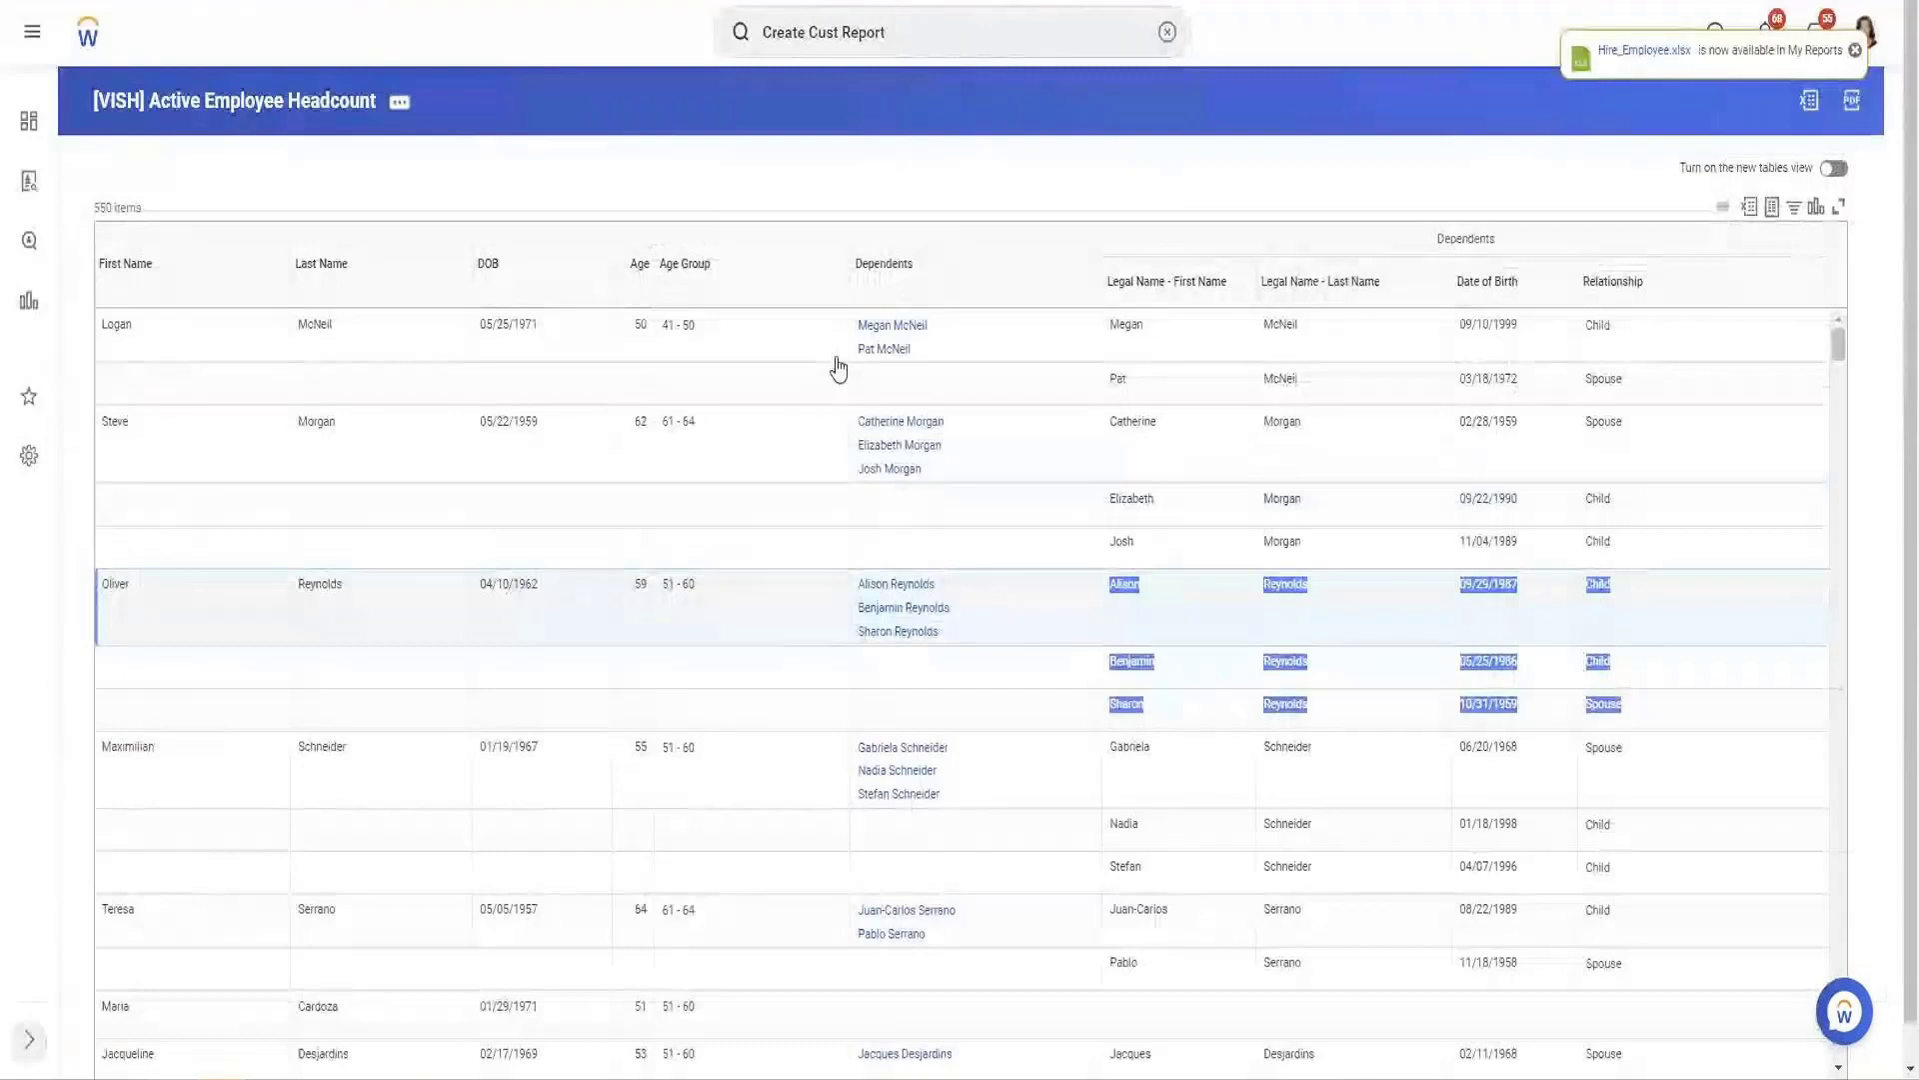
pyautogui.scroll(-10, 1400, 663)
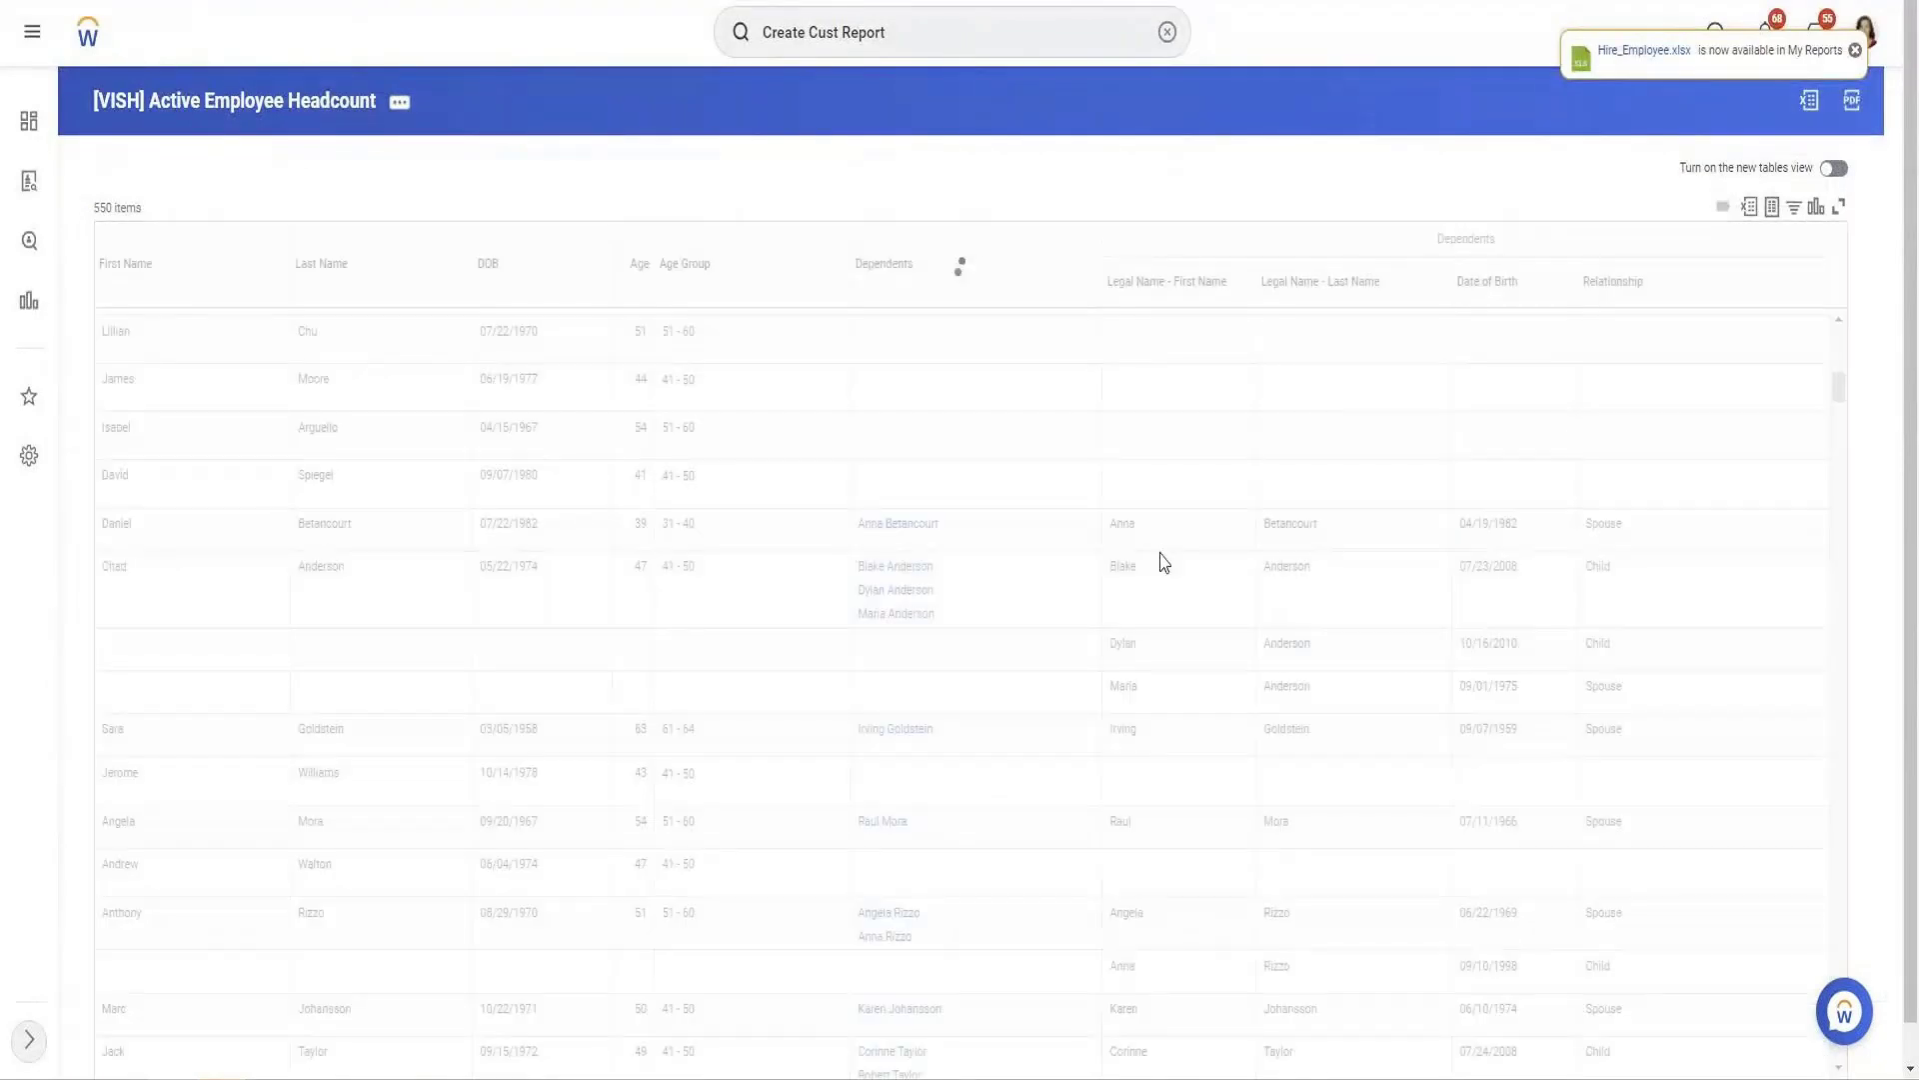
pyautogui.scroll(1, 800, 517)
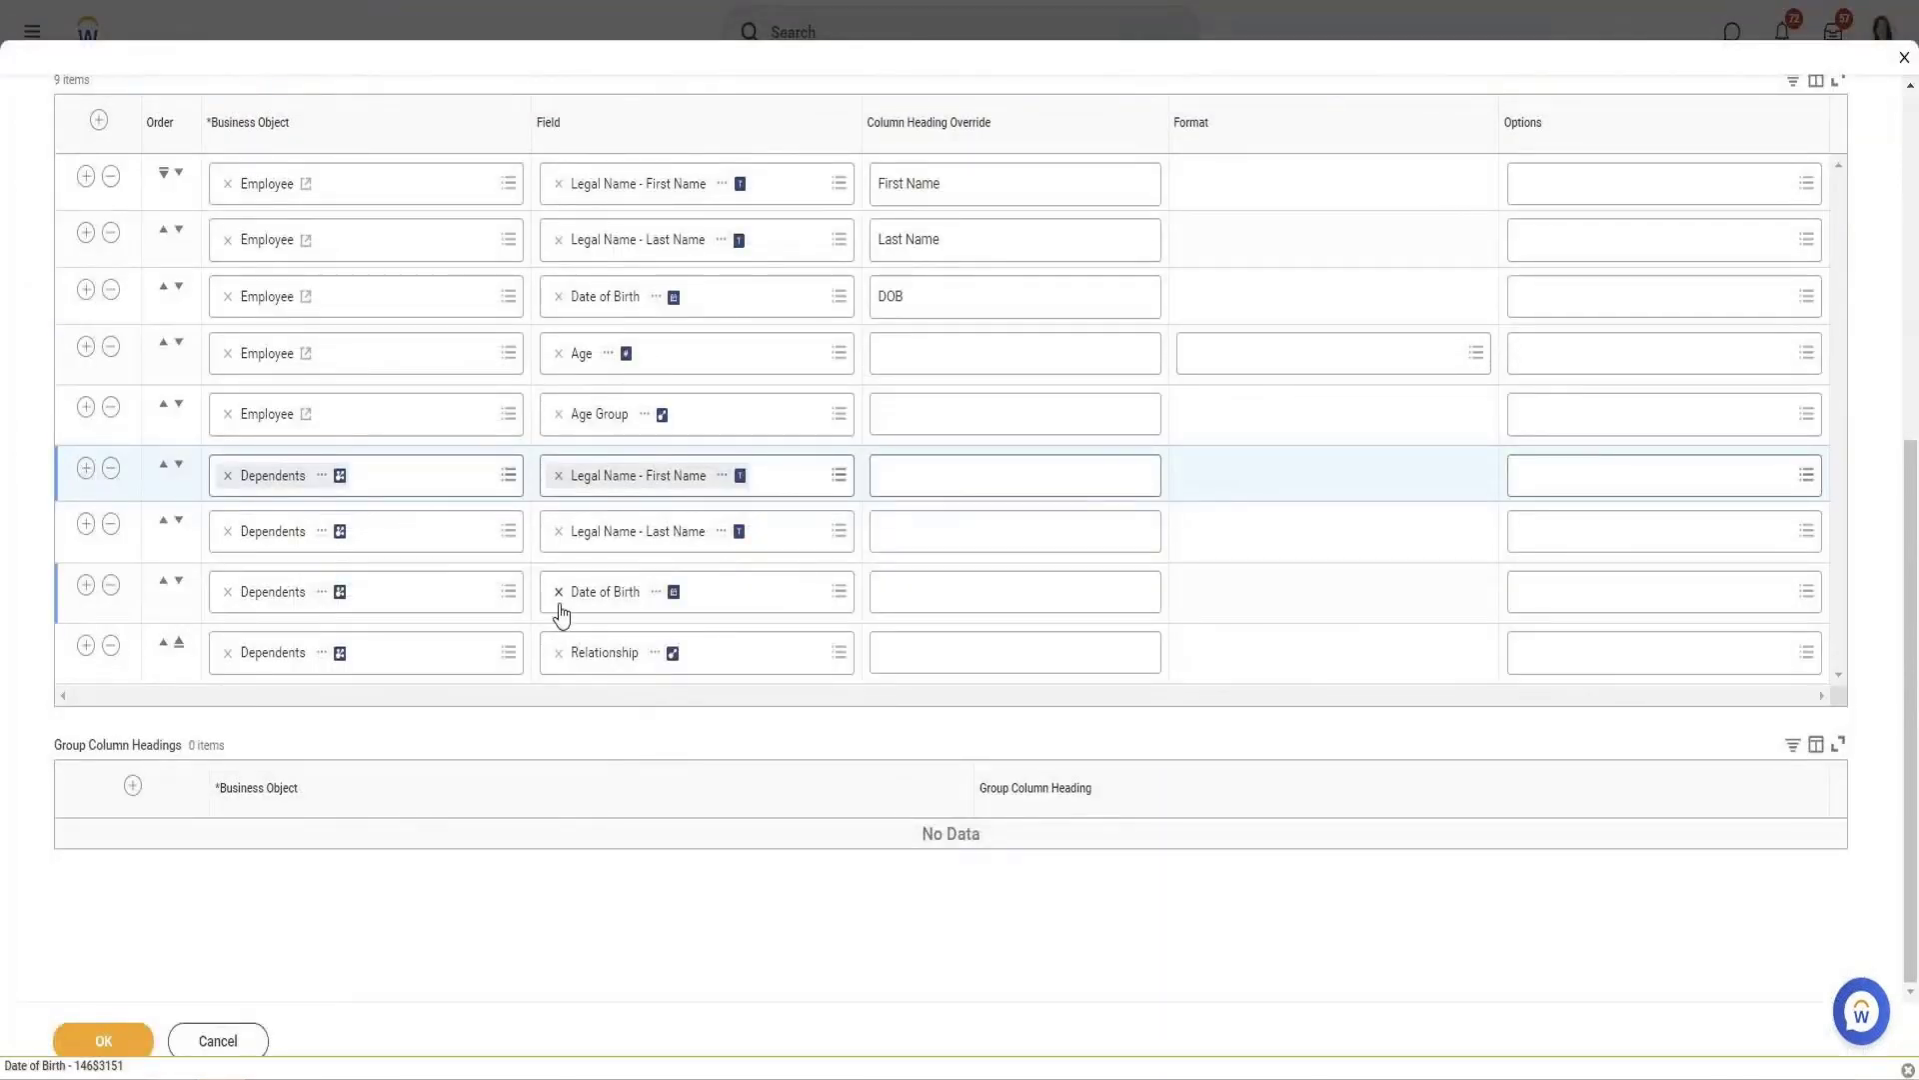
# Add an instance filter condition requiring Dependents to be "is not empty", and save the report definition
pyautogui.scroll(5, 561, 612)
pyautogui.click(207, 496)
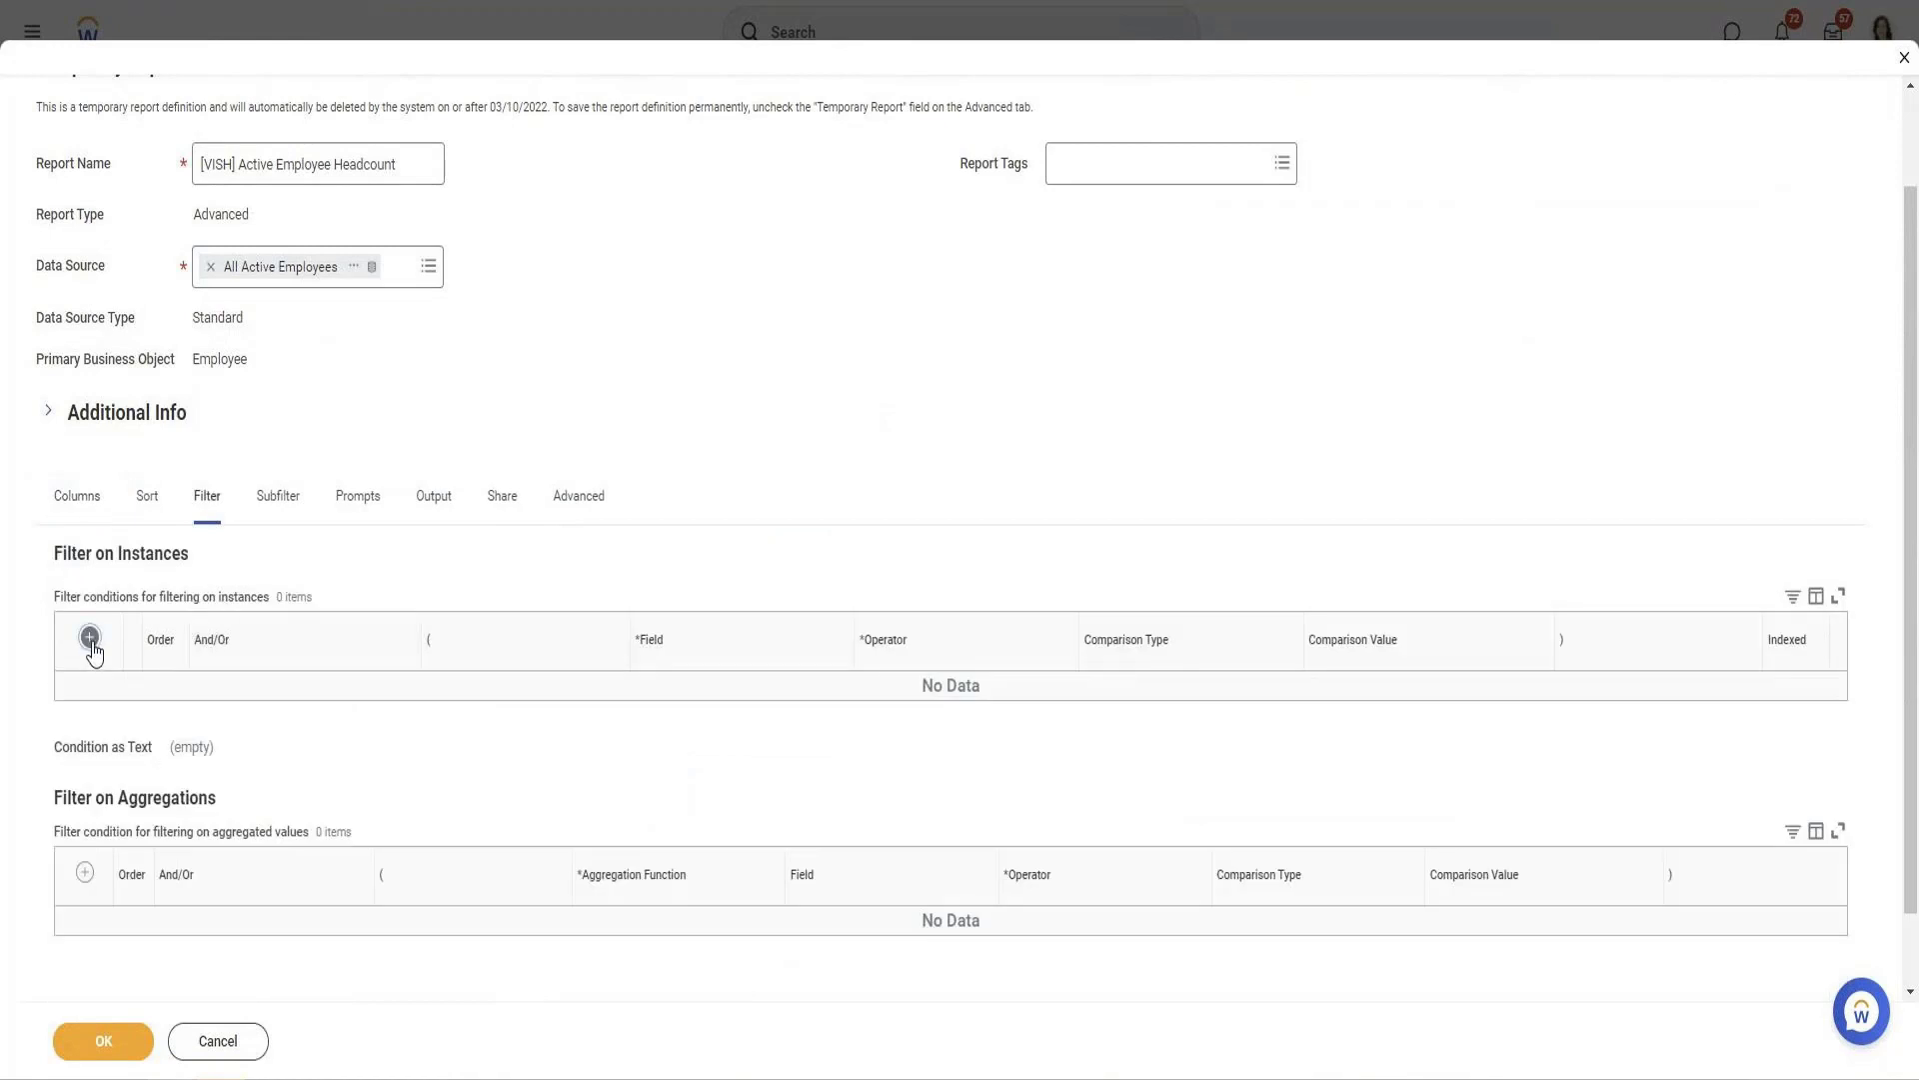
pyautogui.click(89, 638)
pyautogui.click(723, 701)
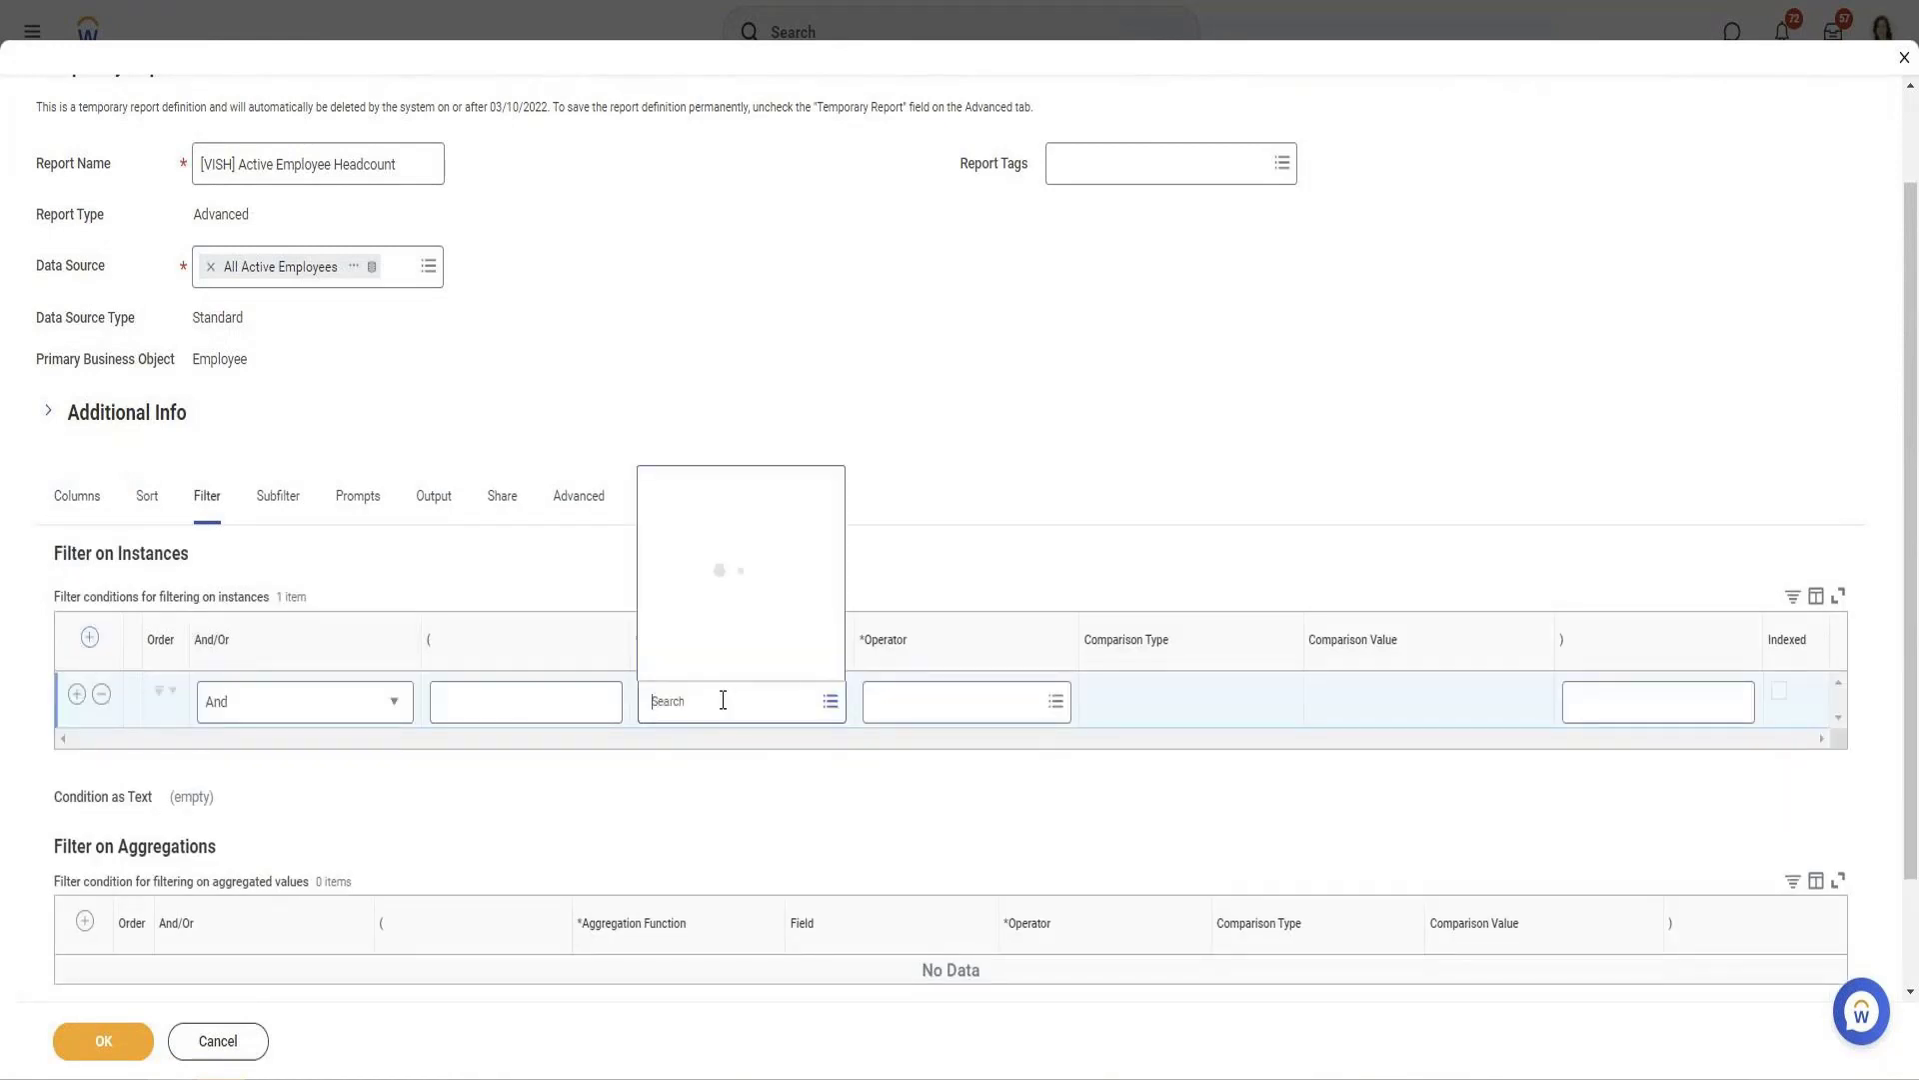
pyautogui.write('Dependents')
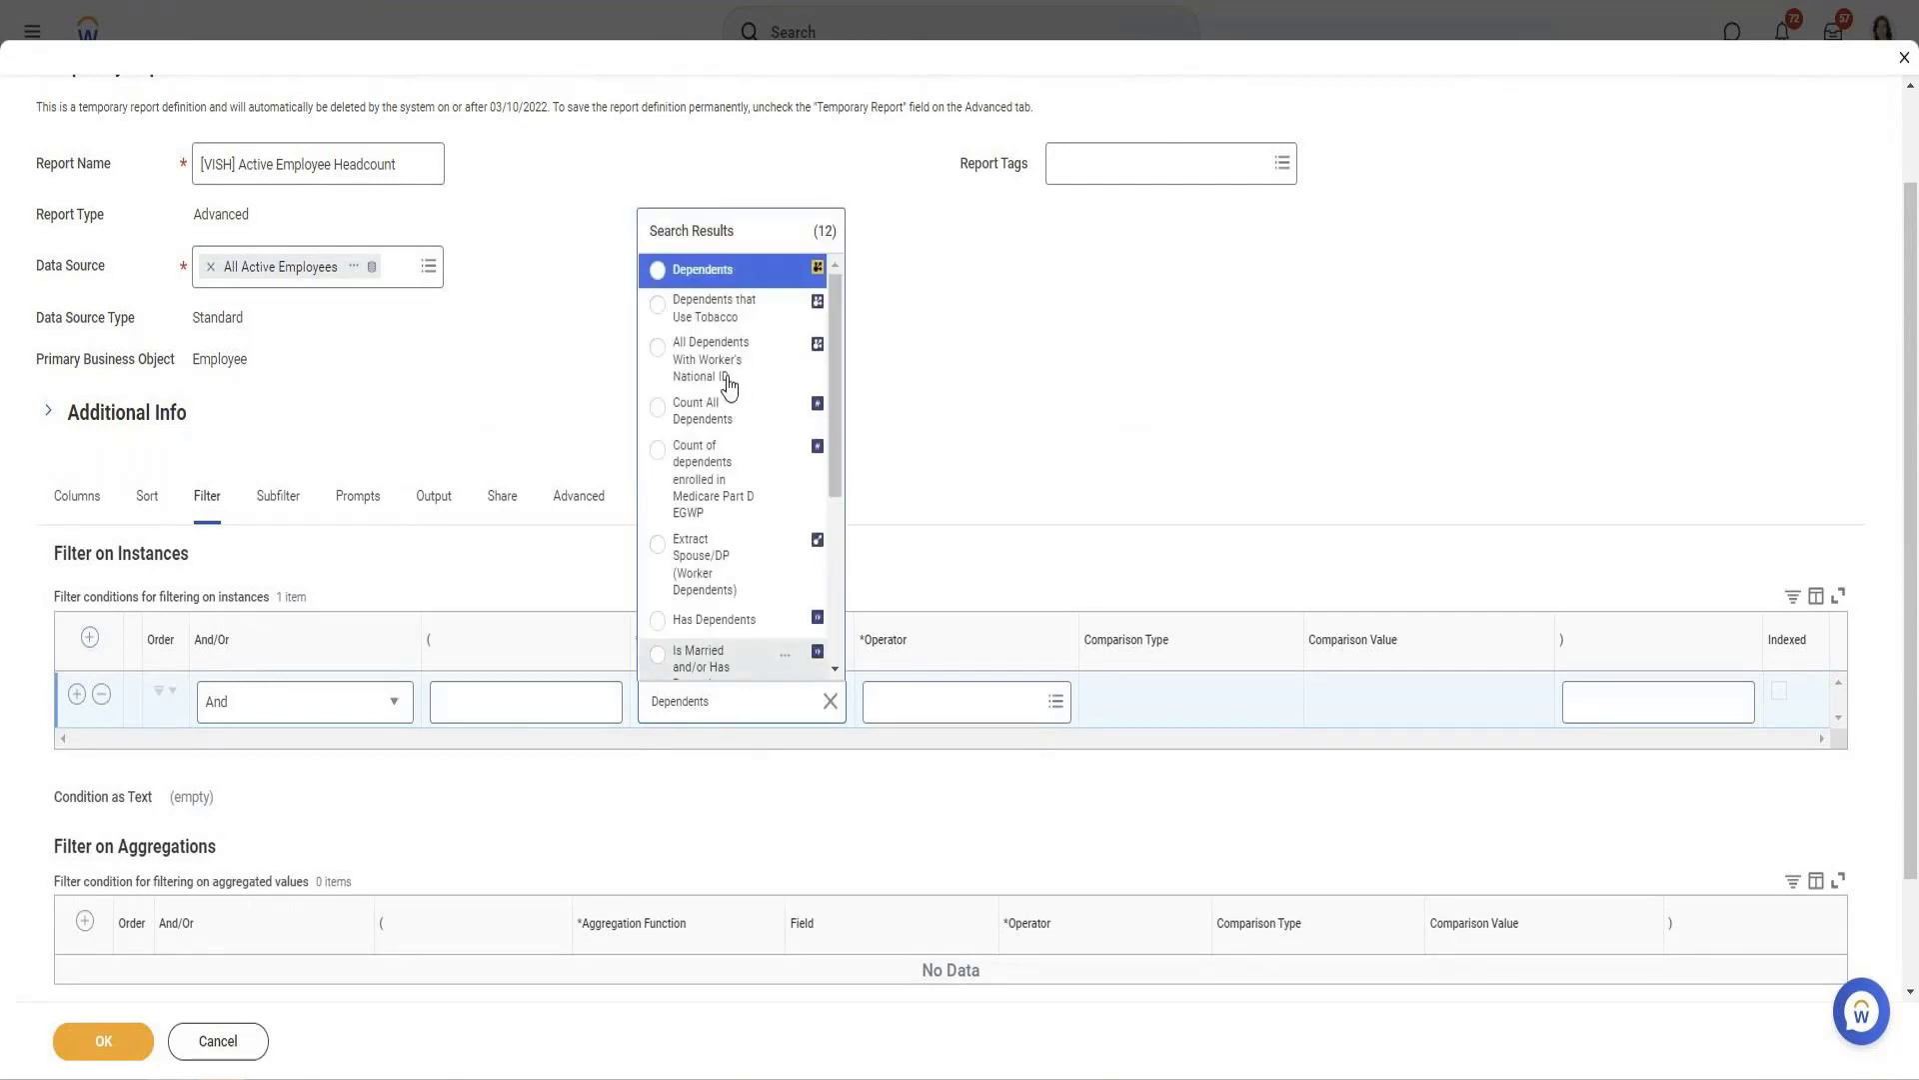
pyautogui.click(700, 270)
pyautogui.click(985, 707)
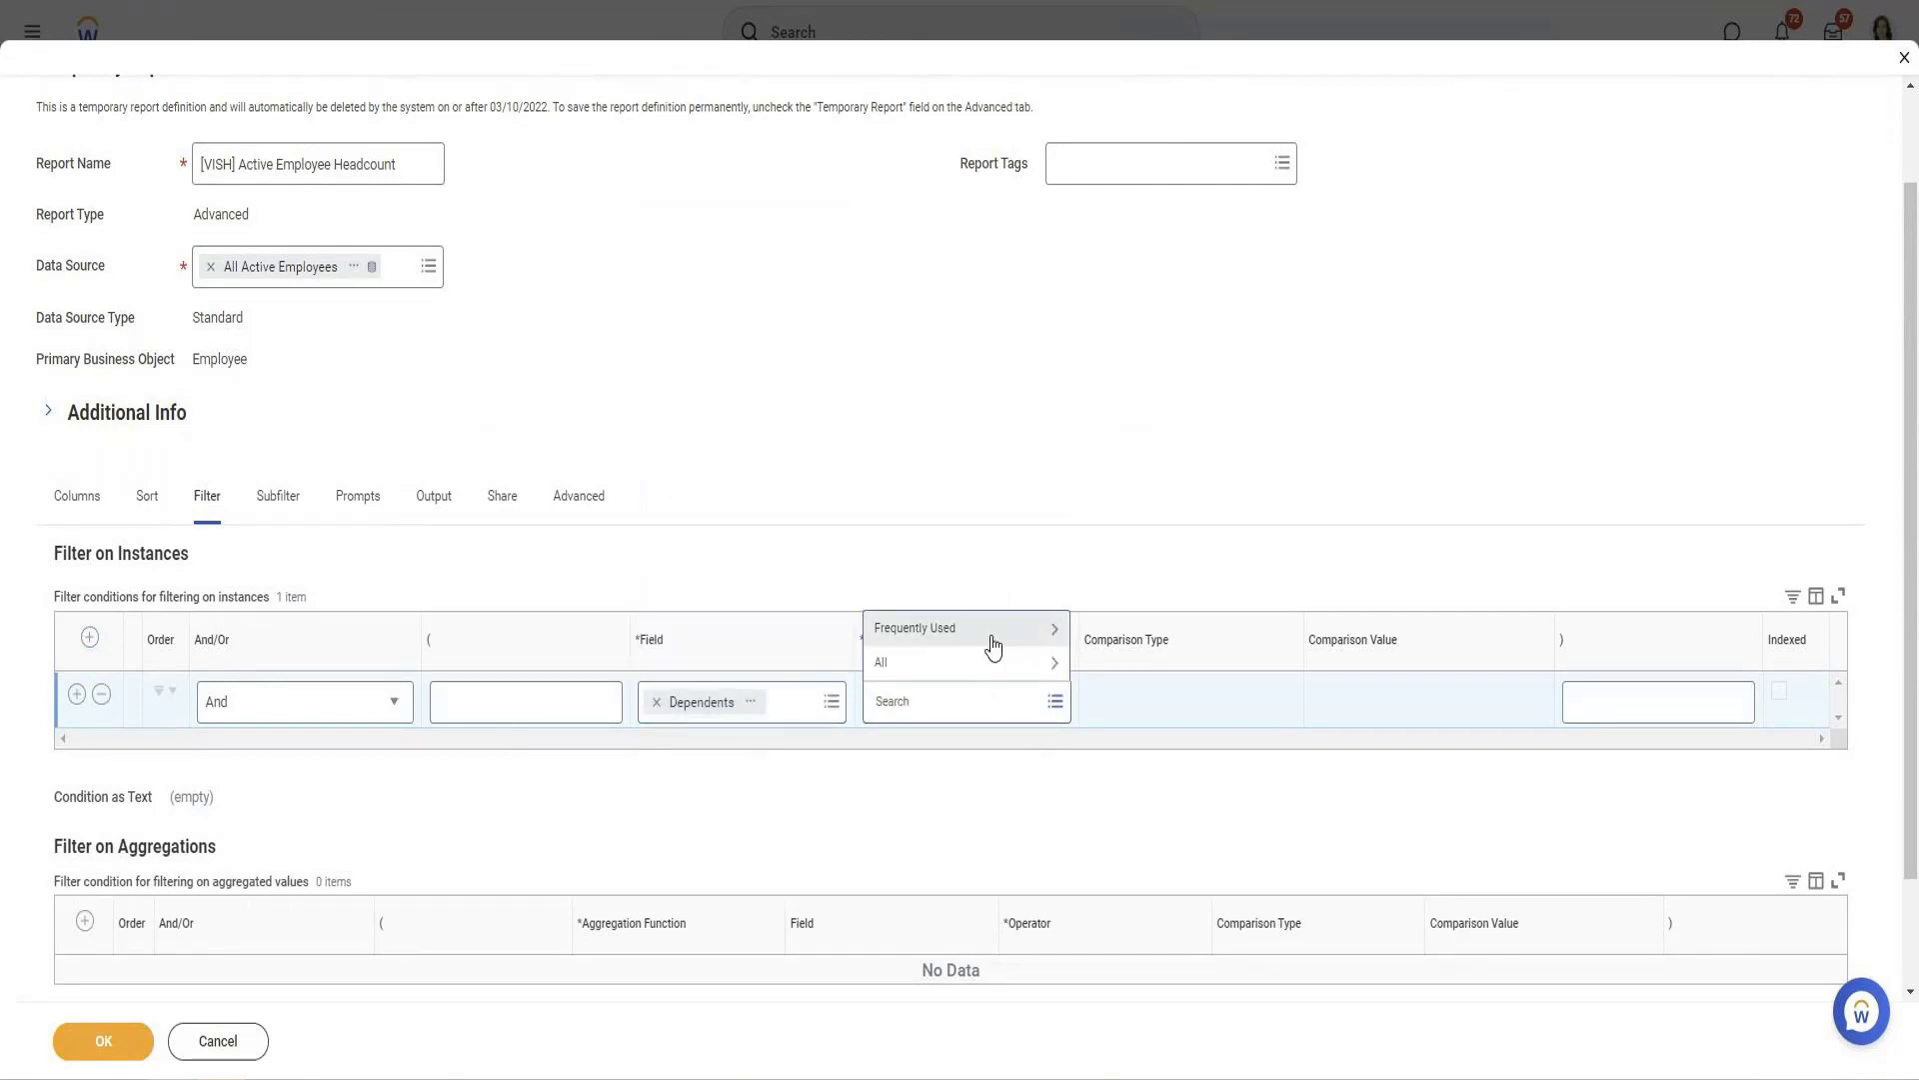
pyautogui.click(992, 647)
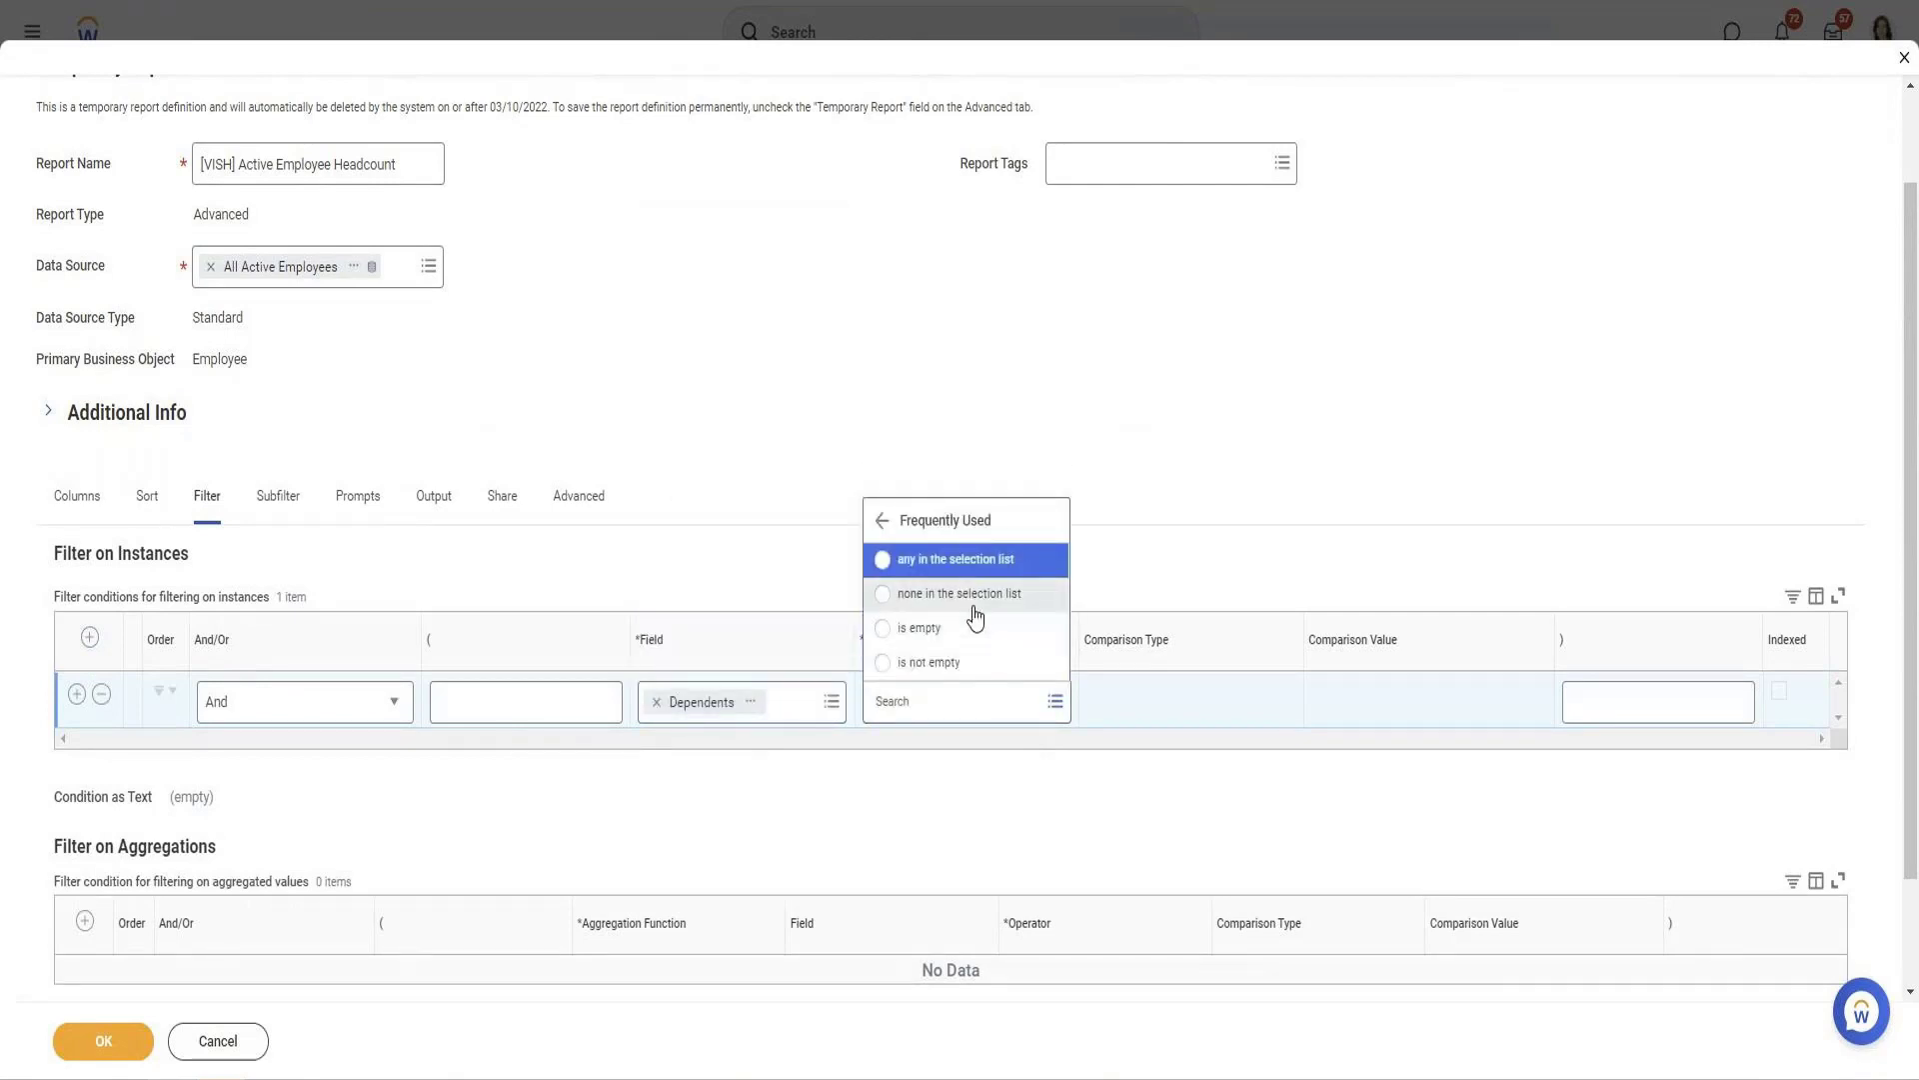
pyautogui.click(953, 665)
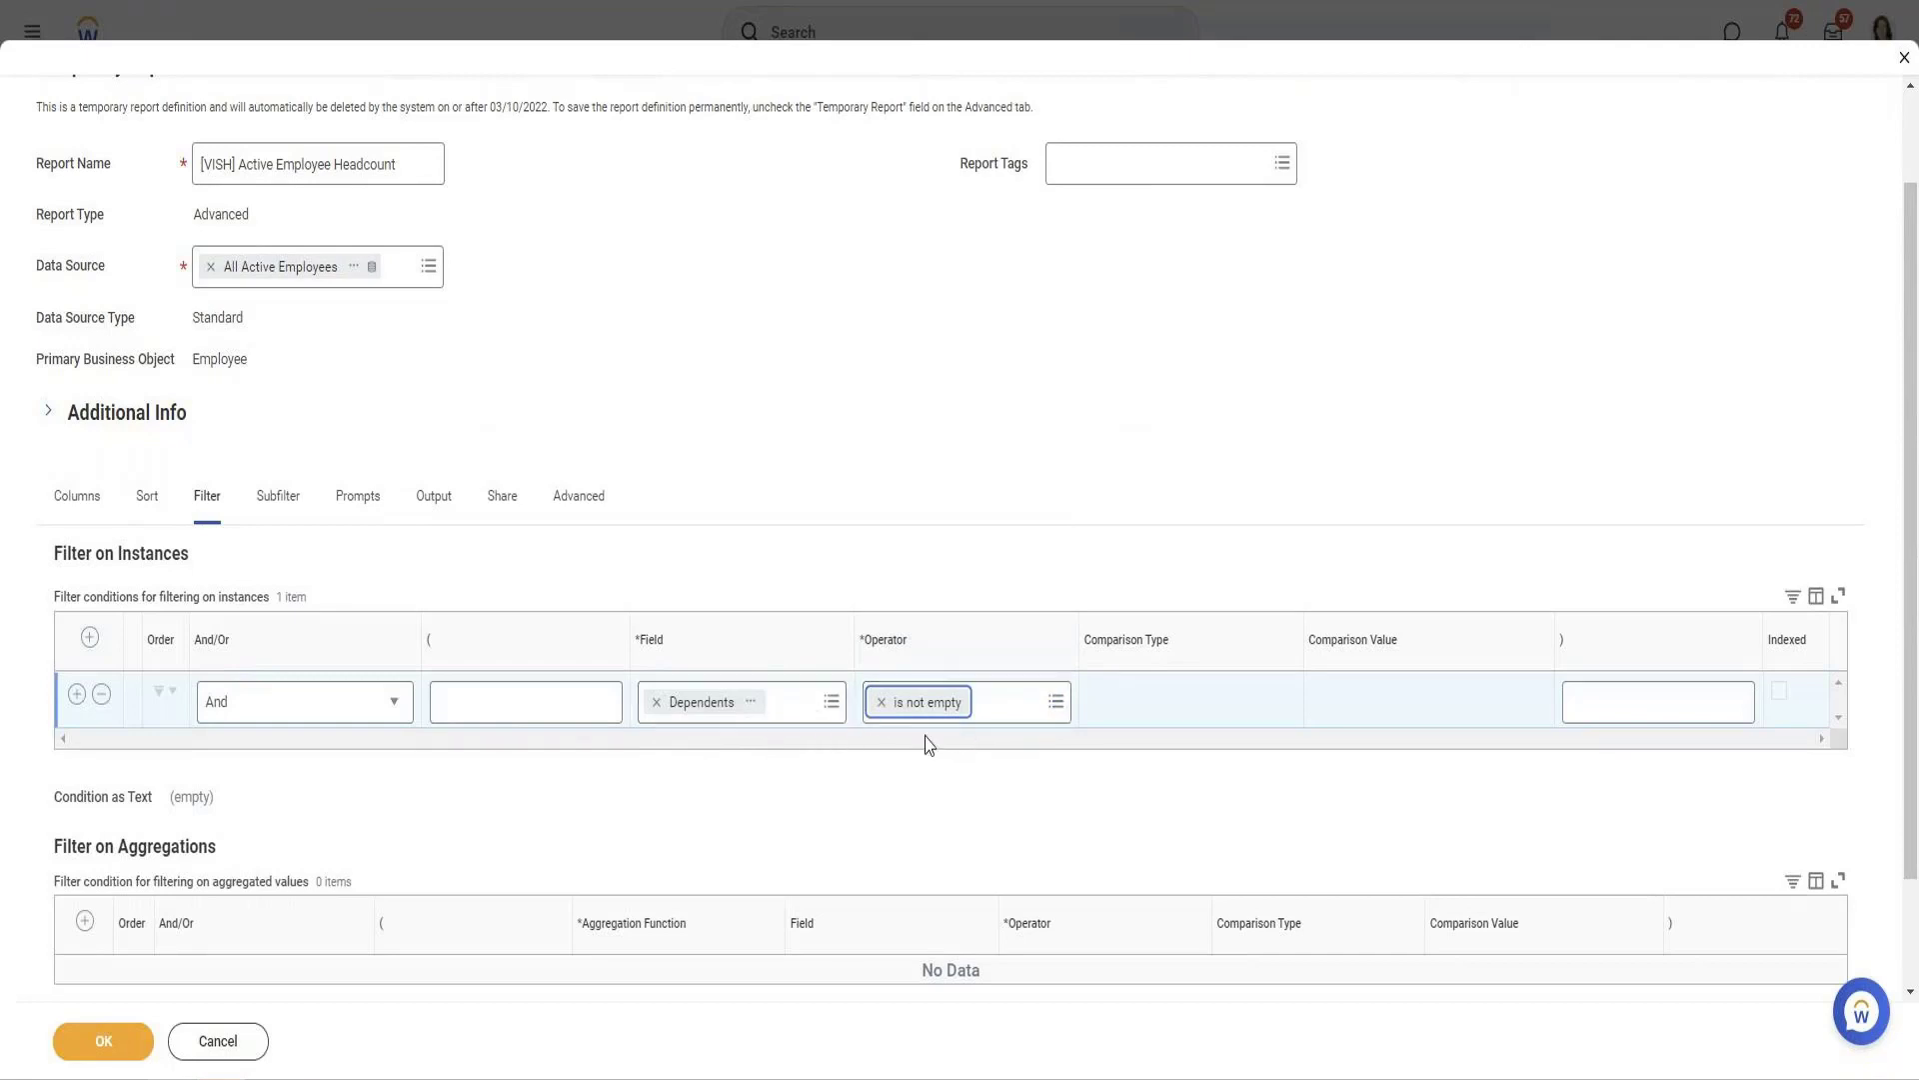
pyautogui.click(137, 1042)
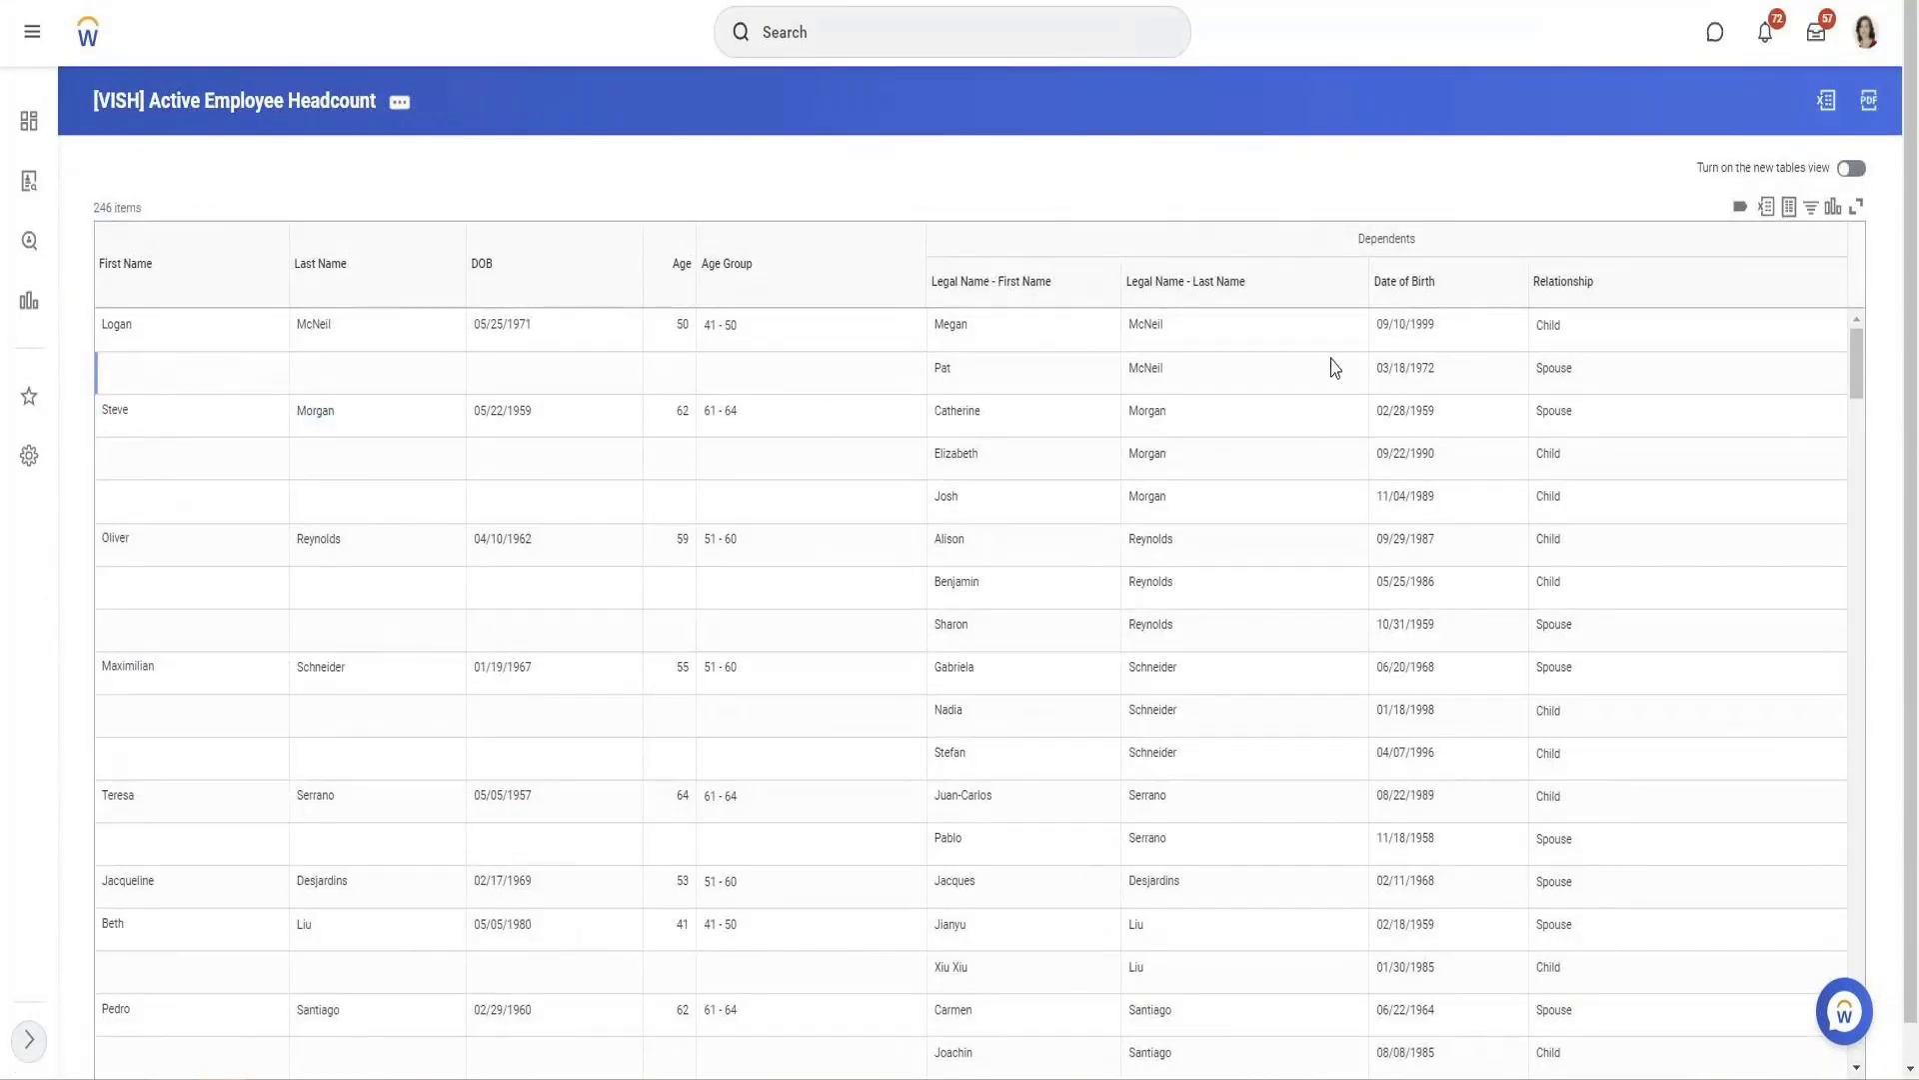
# Examine the employees and their dependents' Relationship values in the filtered report output
pyautogui.scroll(-2, 947, 447)
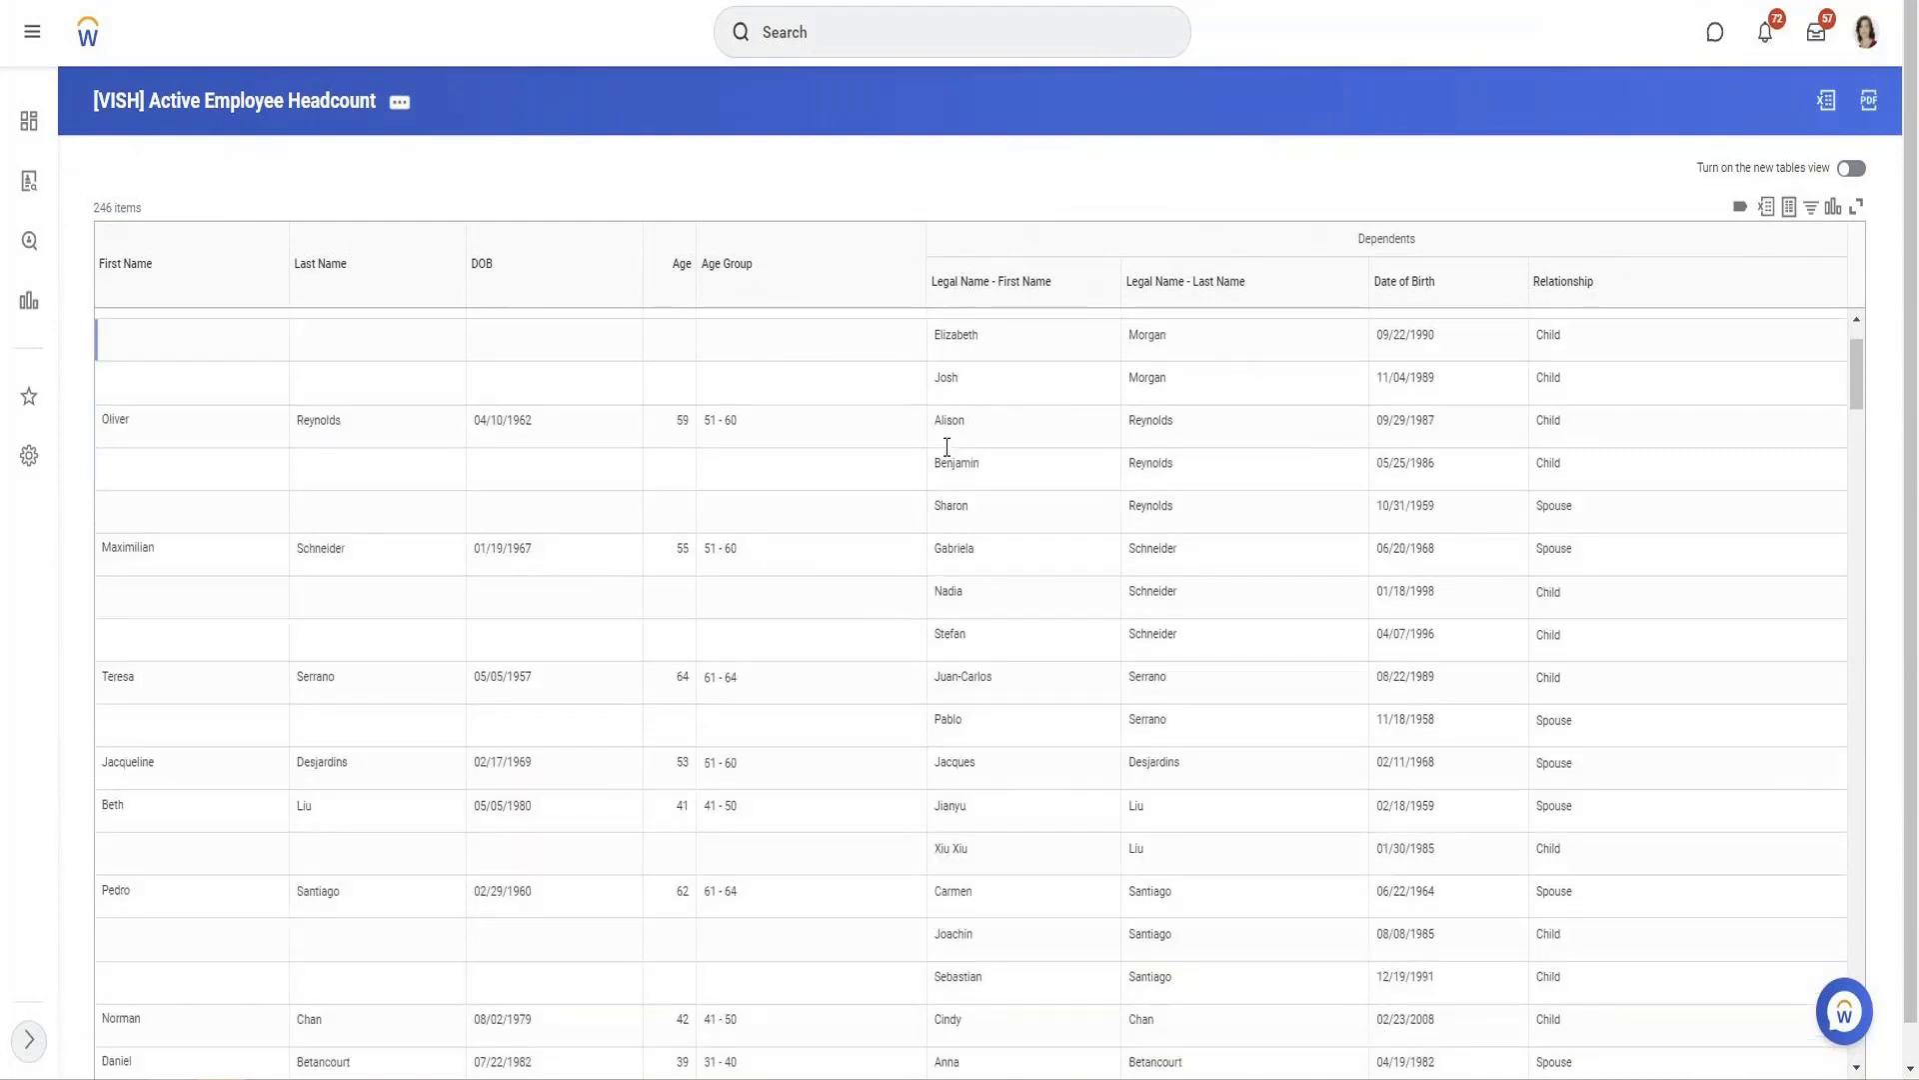
pyautogui.scroll(-7, 947, 447)
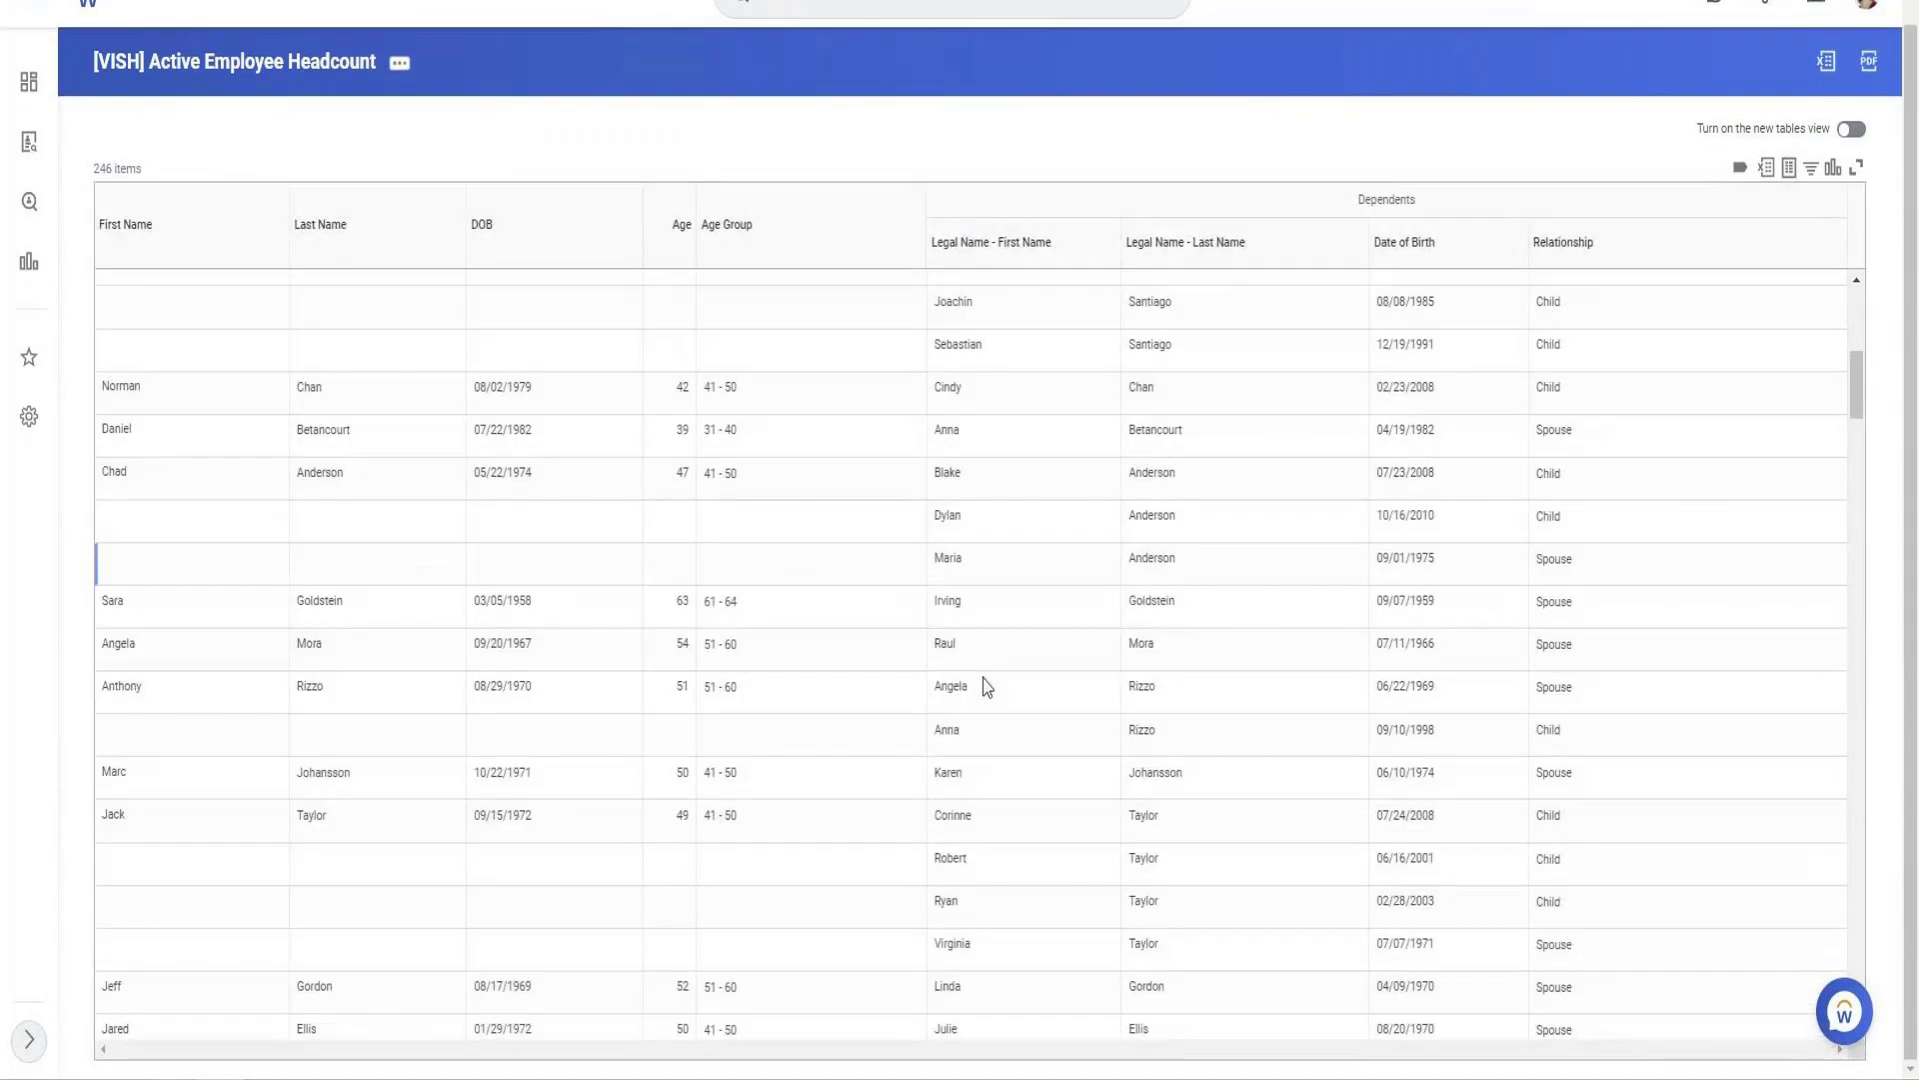
pyautogui.scroll(-5, 985, 686)
pyautogui.scroll(-1, 987, 686)
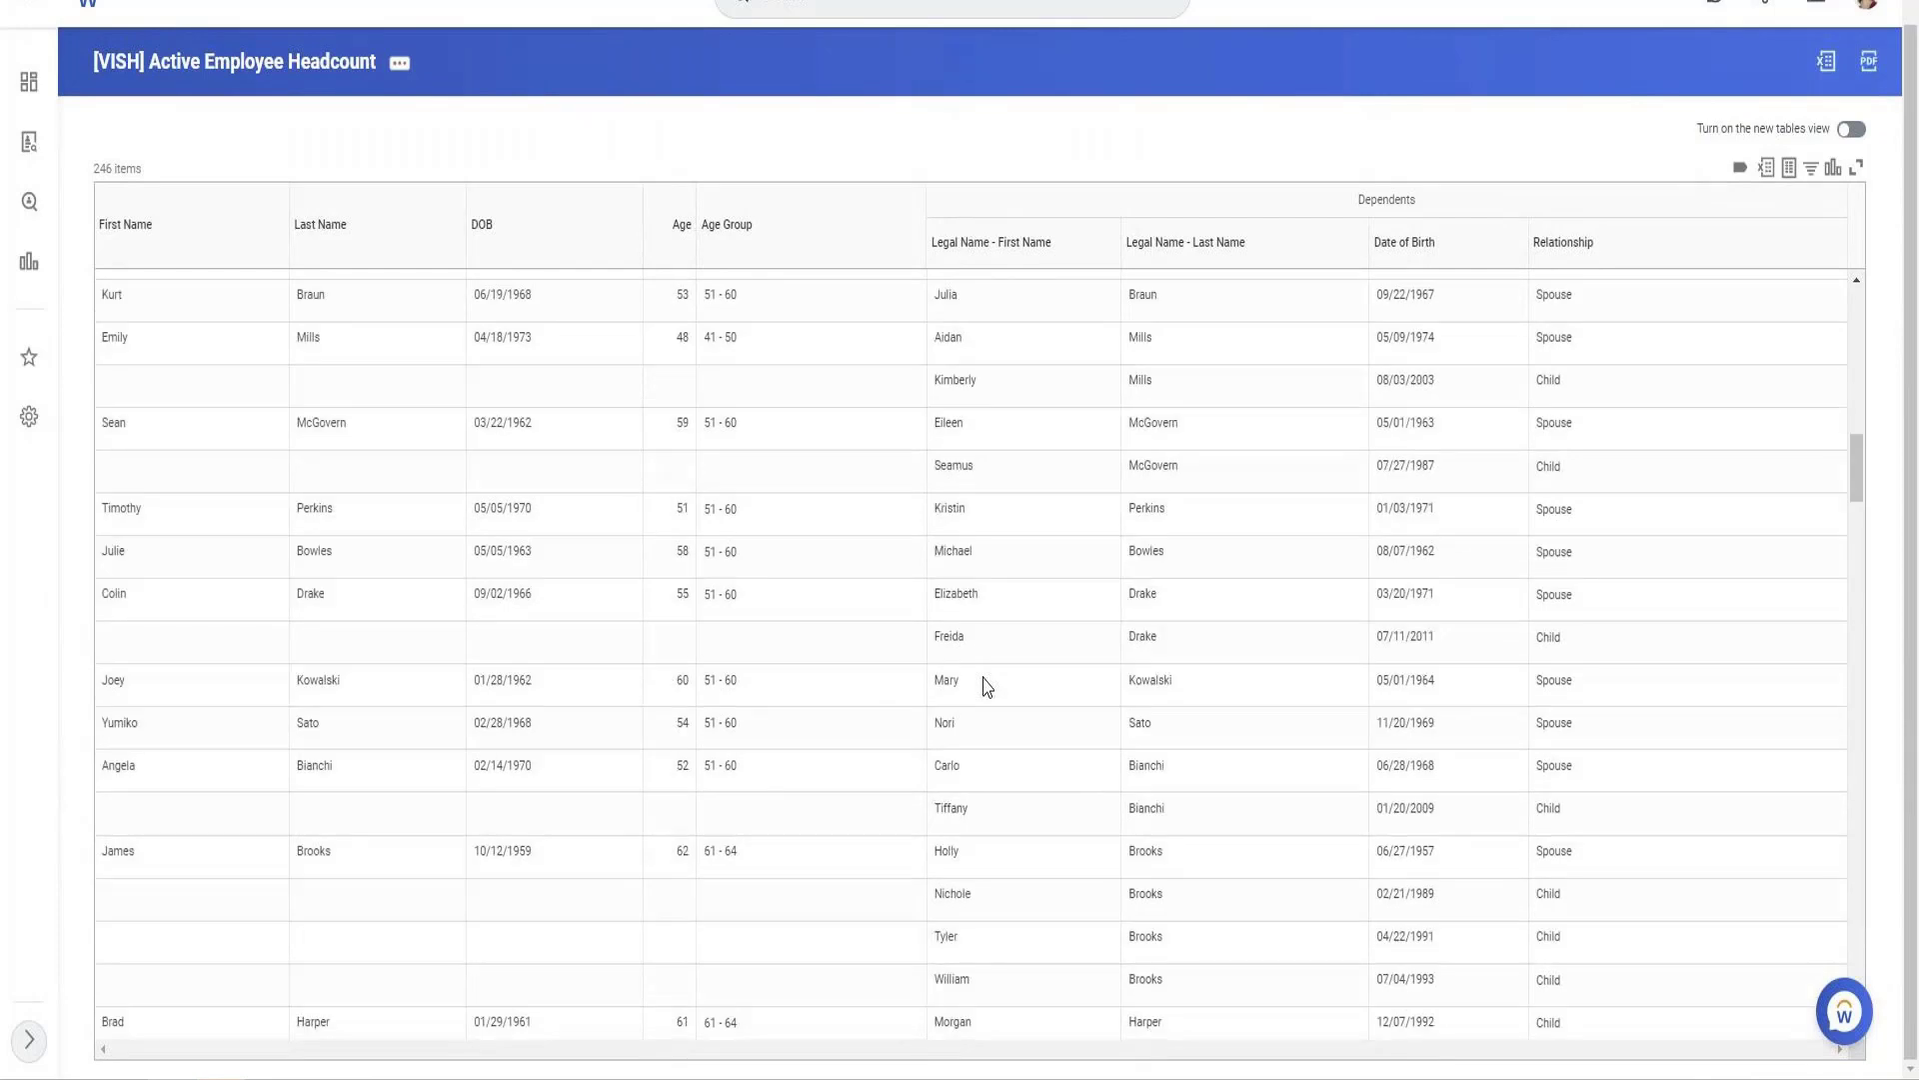
pyautogui.scroll(1, 987, 686)
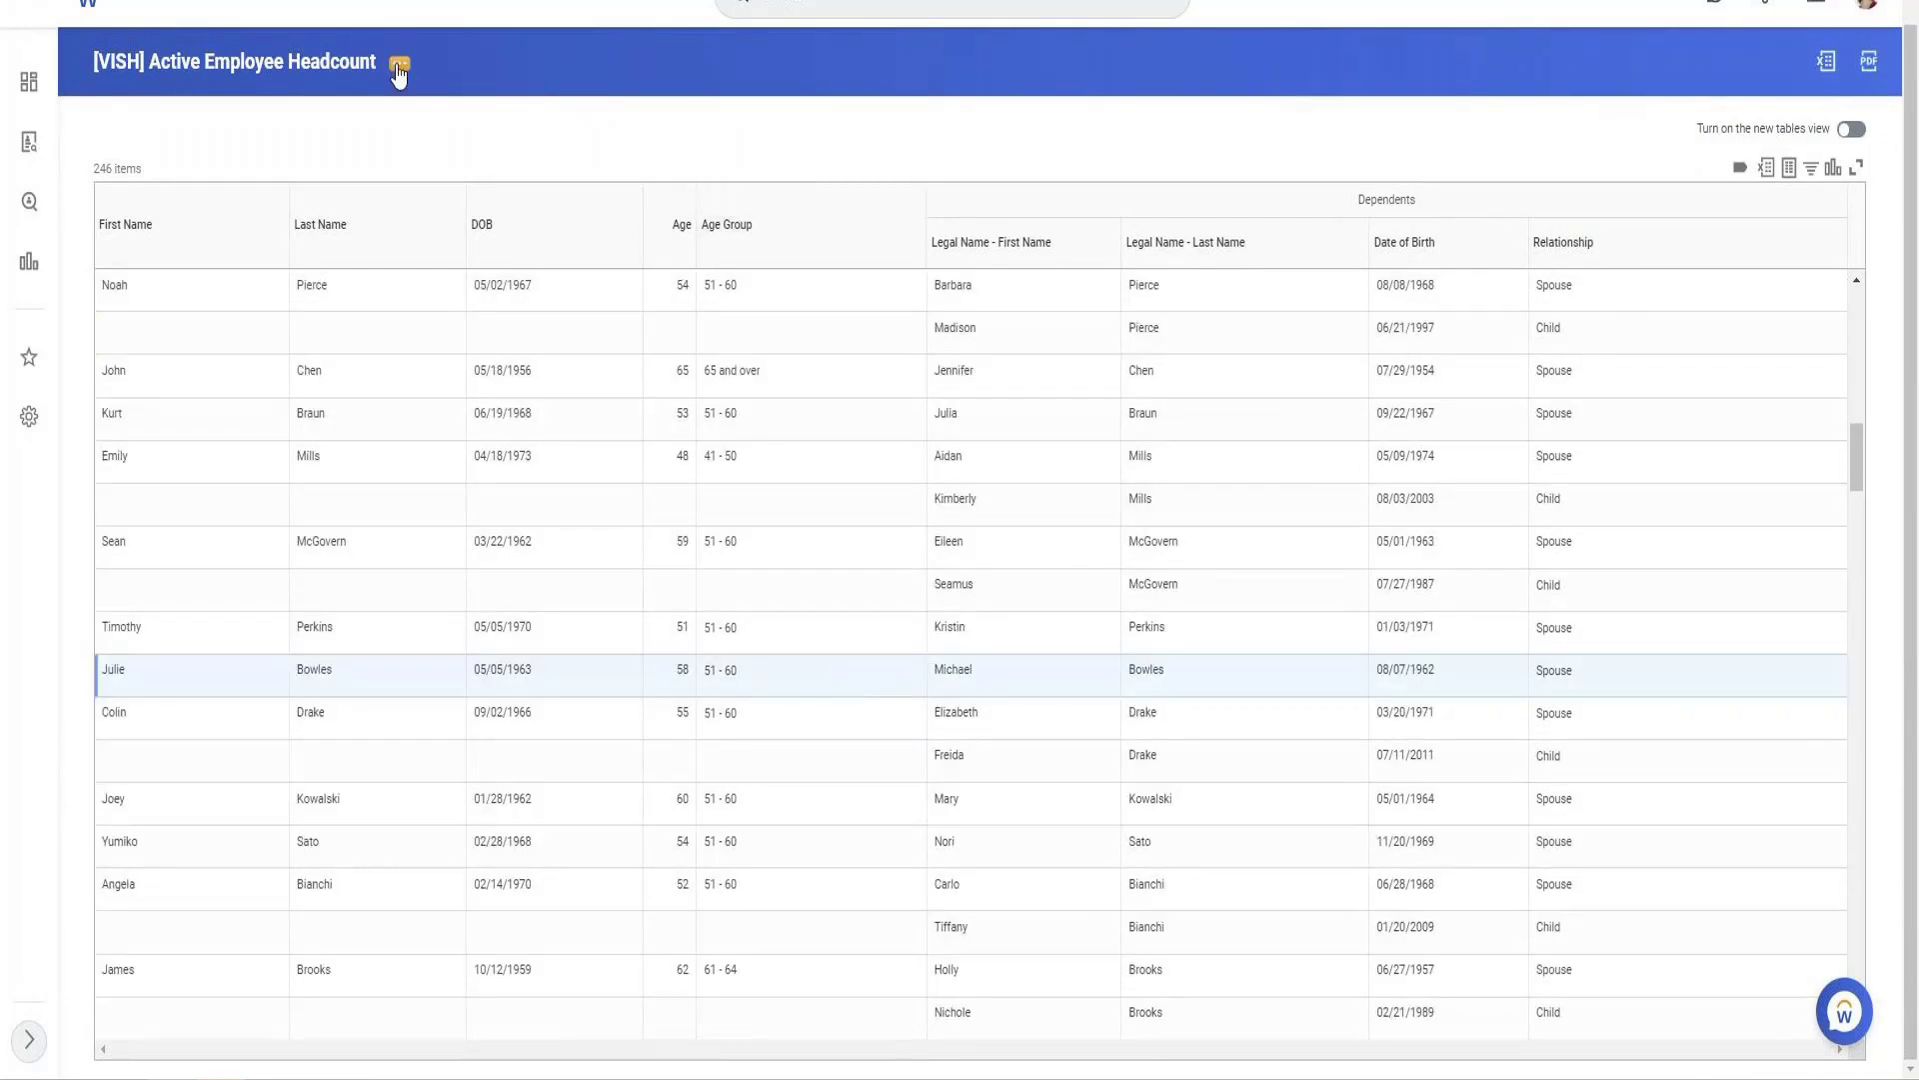
pyautogui.click(399, 67)
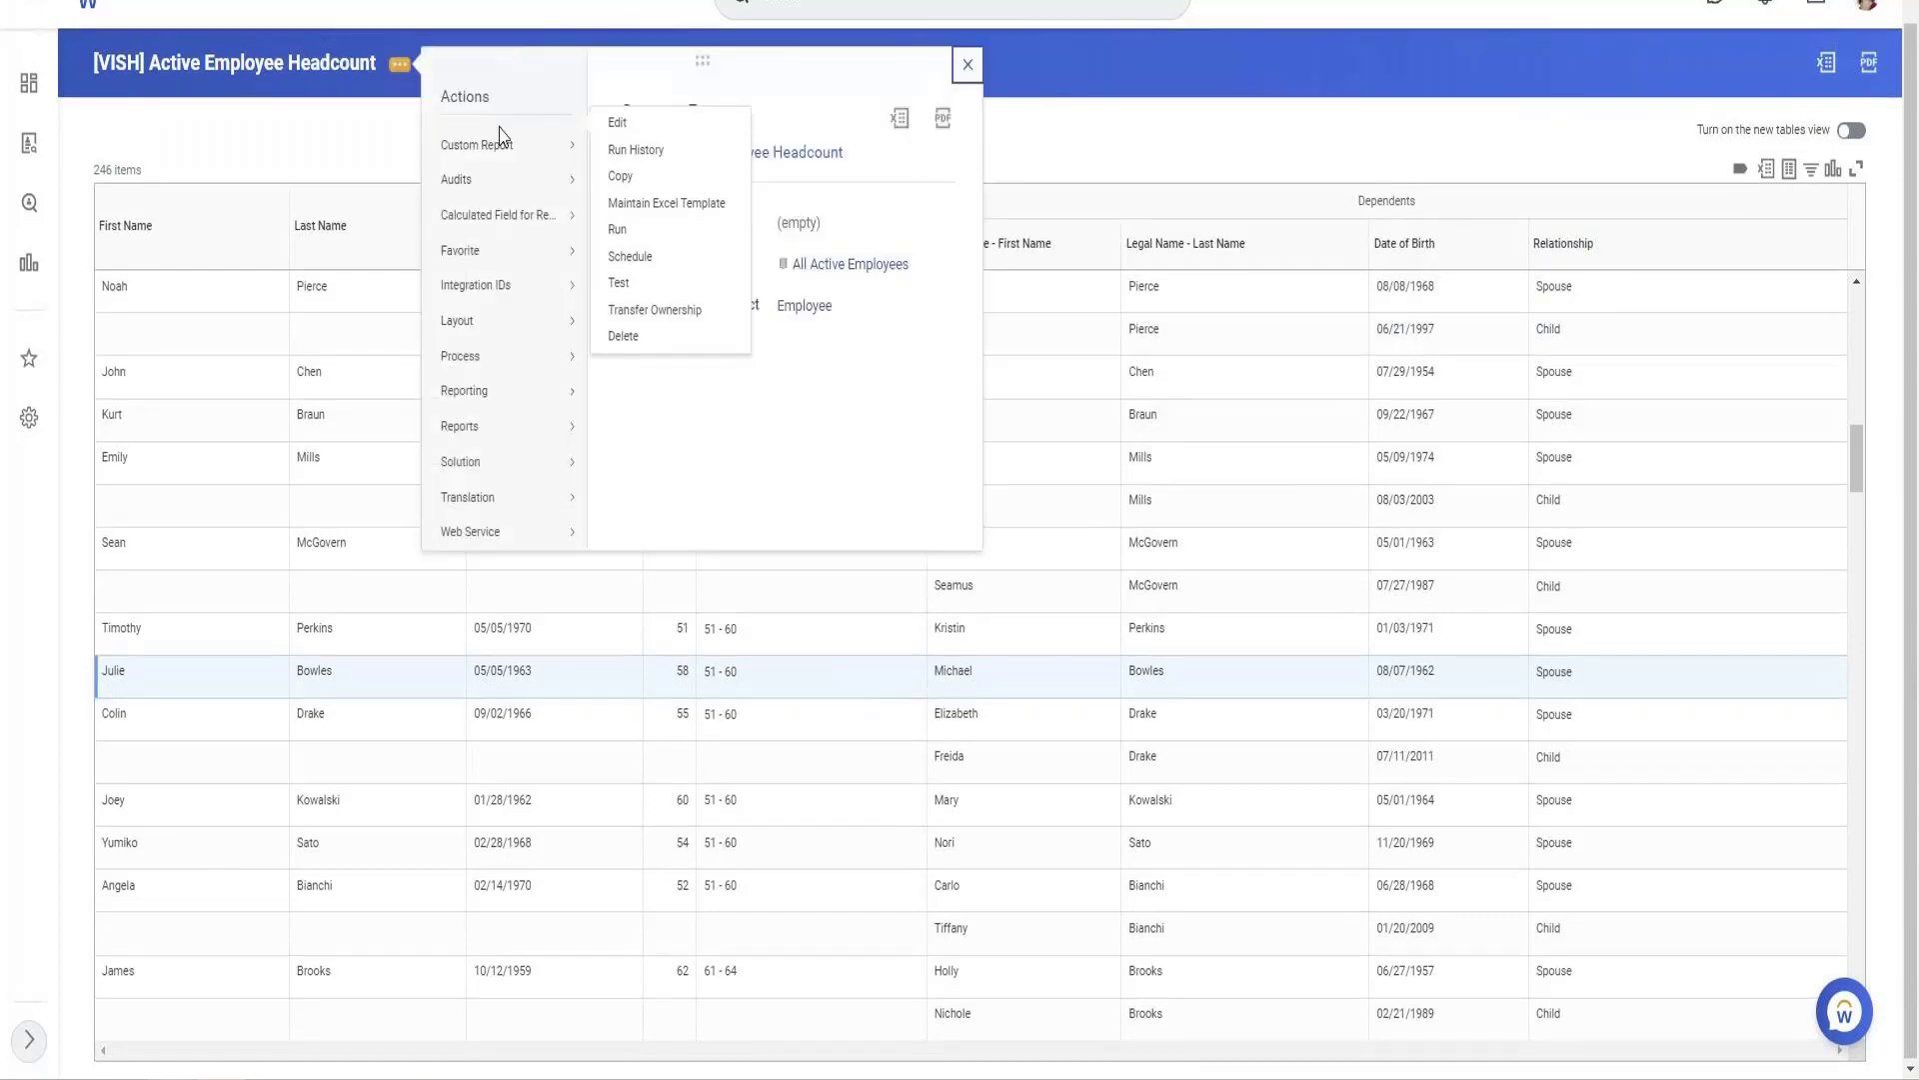
pyautogui.click(1390, 123)
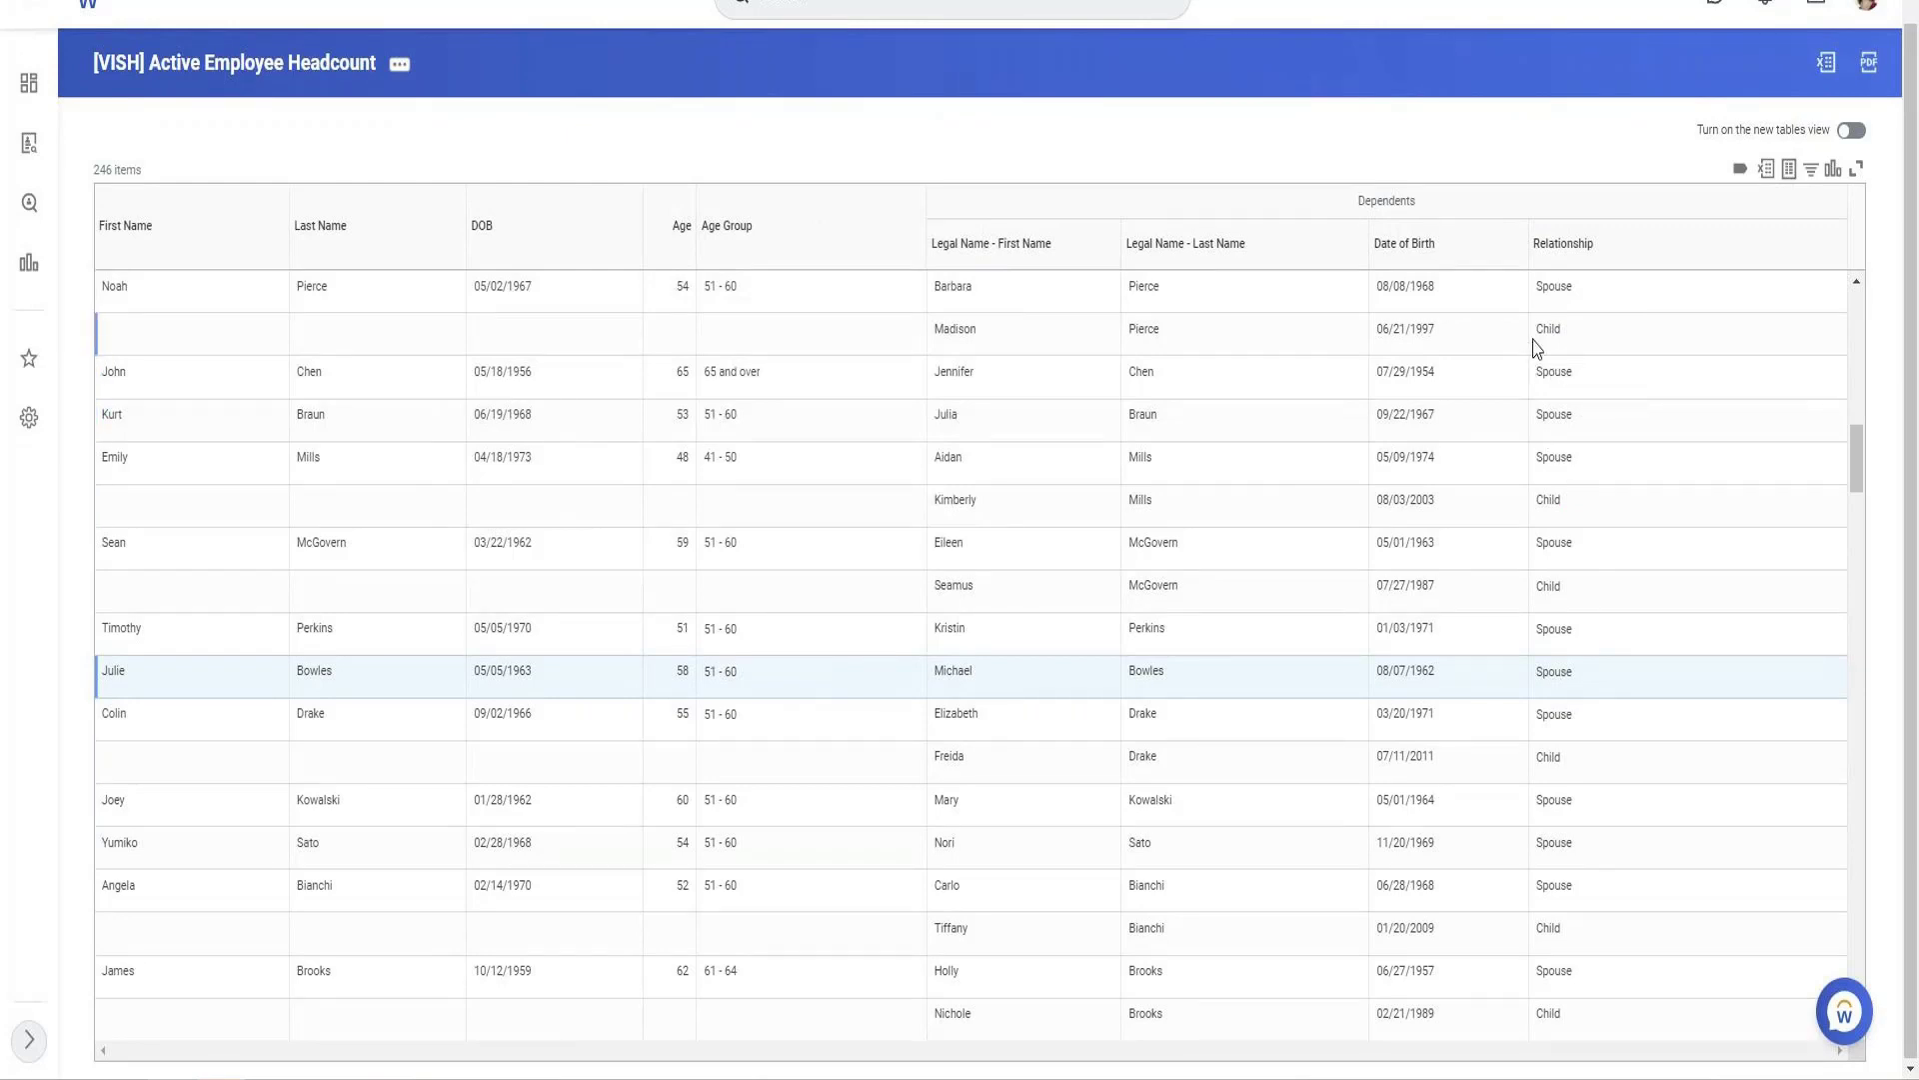
pyautogui.doubleClick(1553, 328)
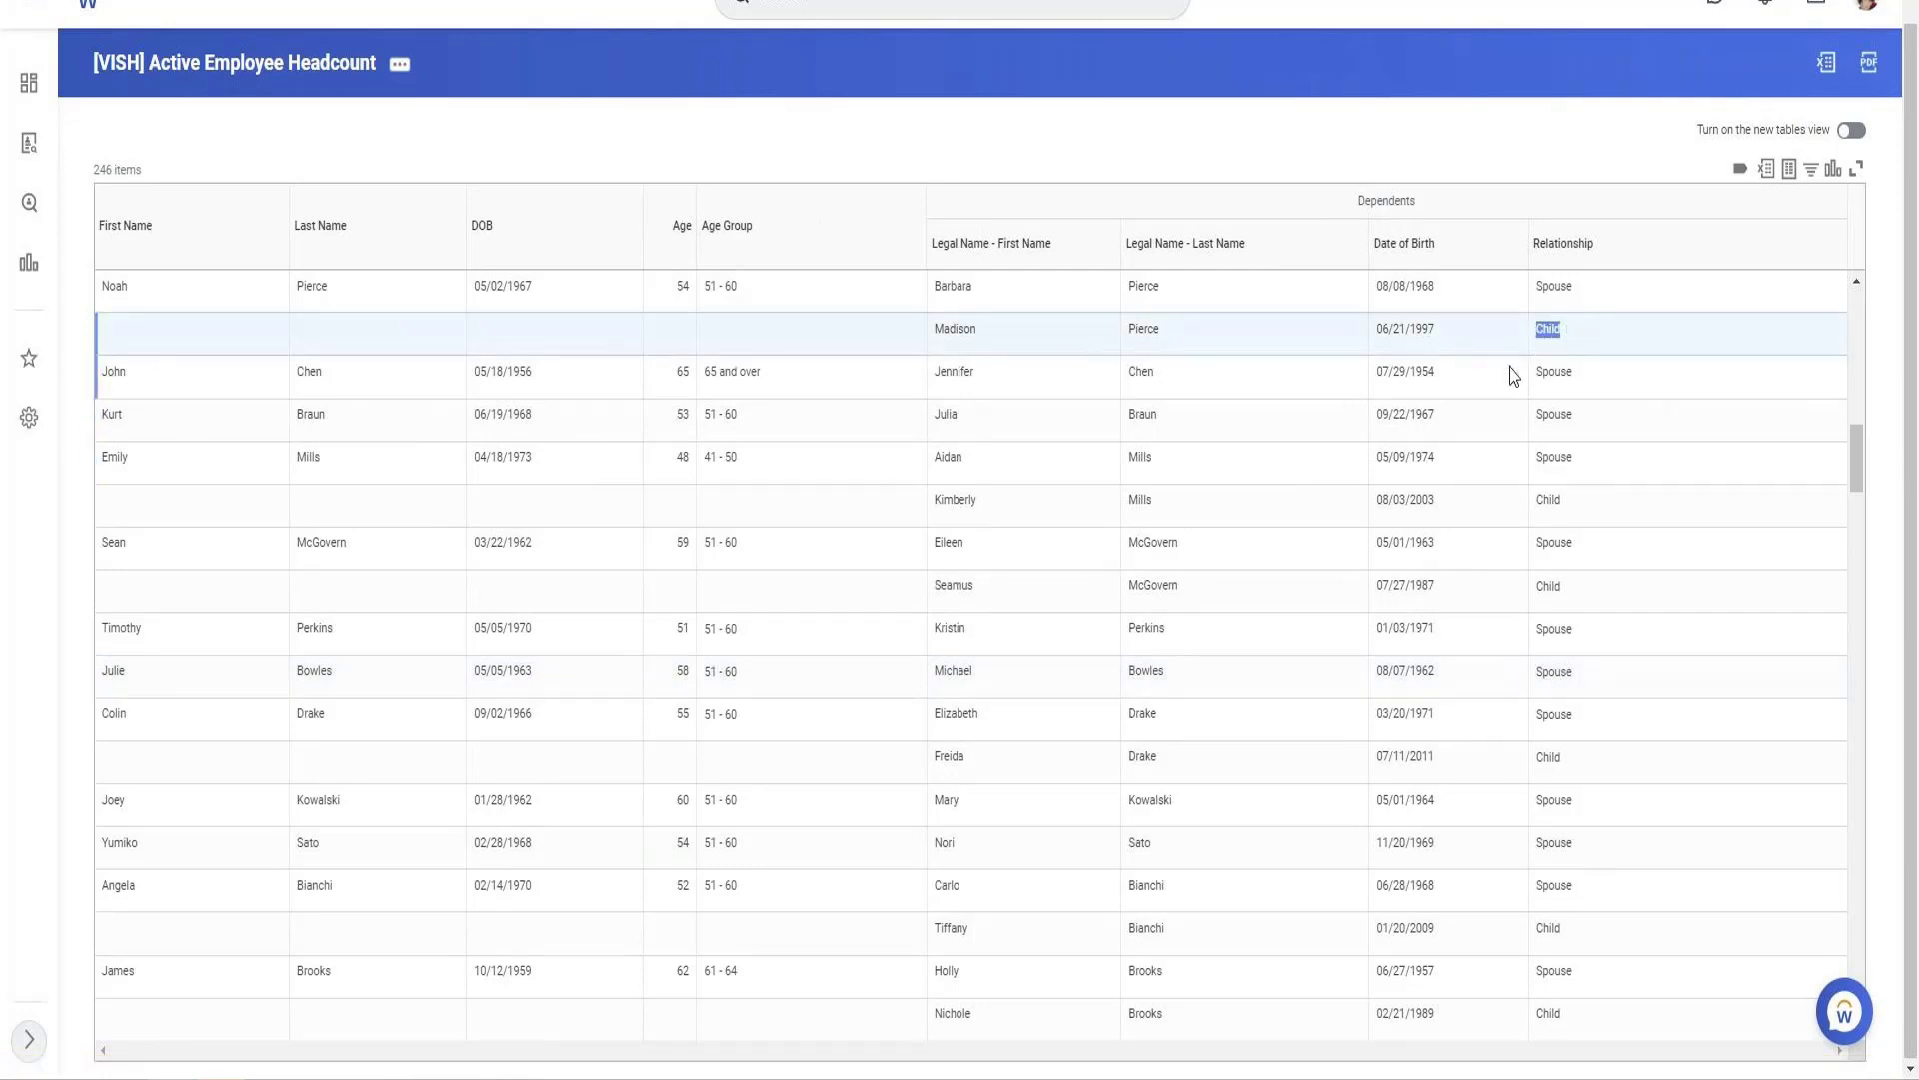
# Reopen the Active Employee Headcount report definition for editing and show its Subfilter settings
pyautogui.click(399, 64)
pyautogui.moveTo(462, 145)
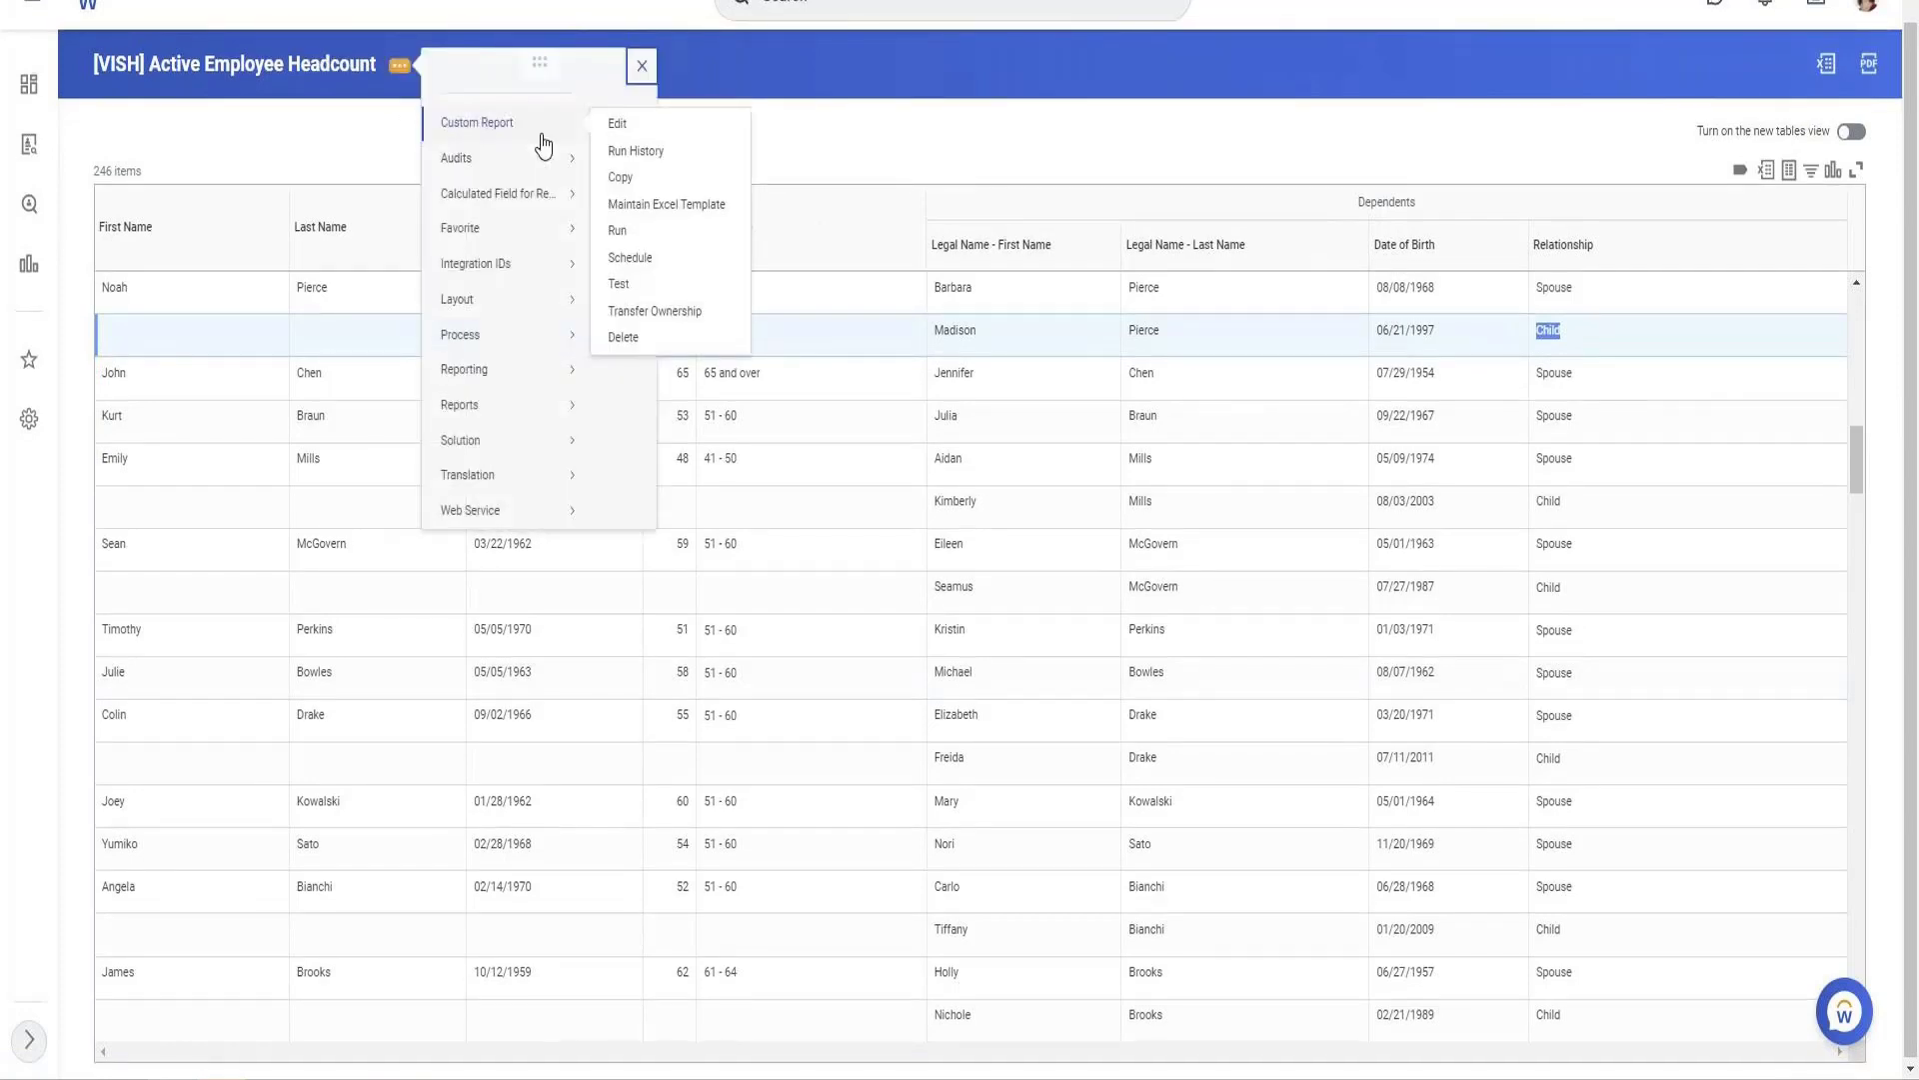
pyautogui.click(618, 125)
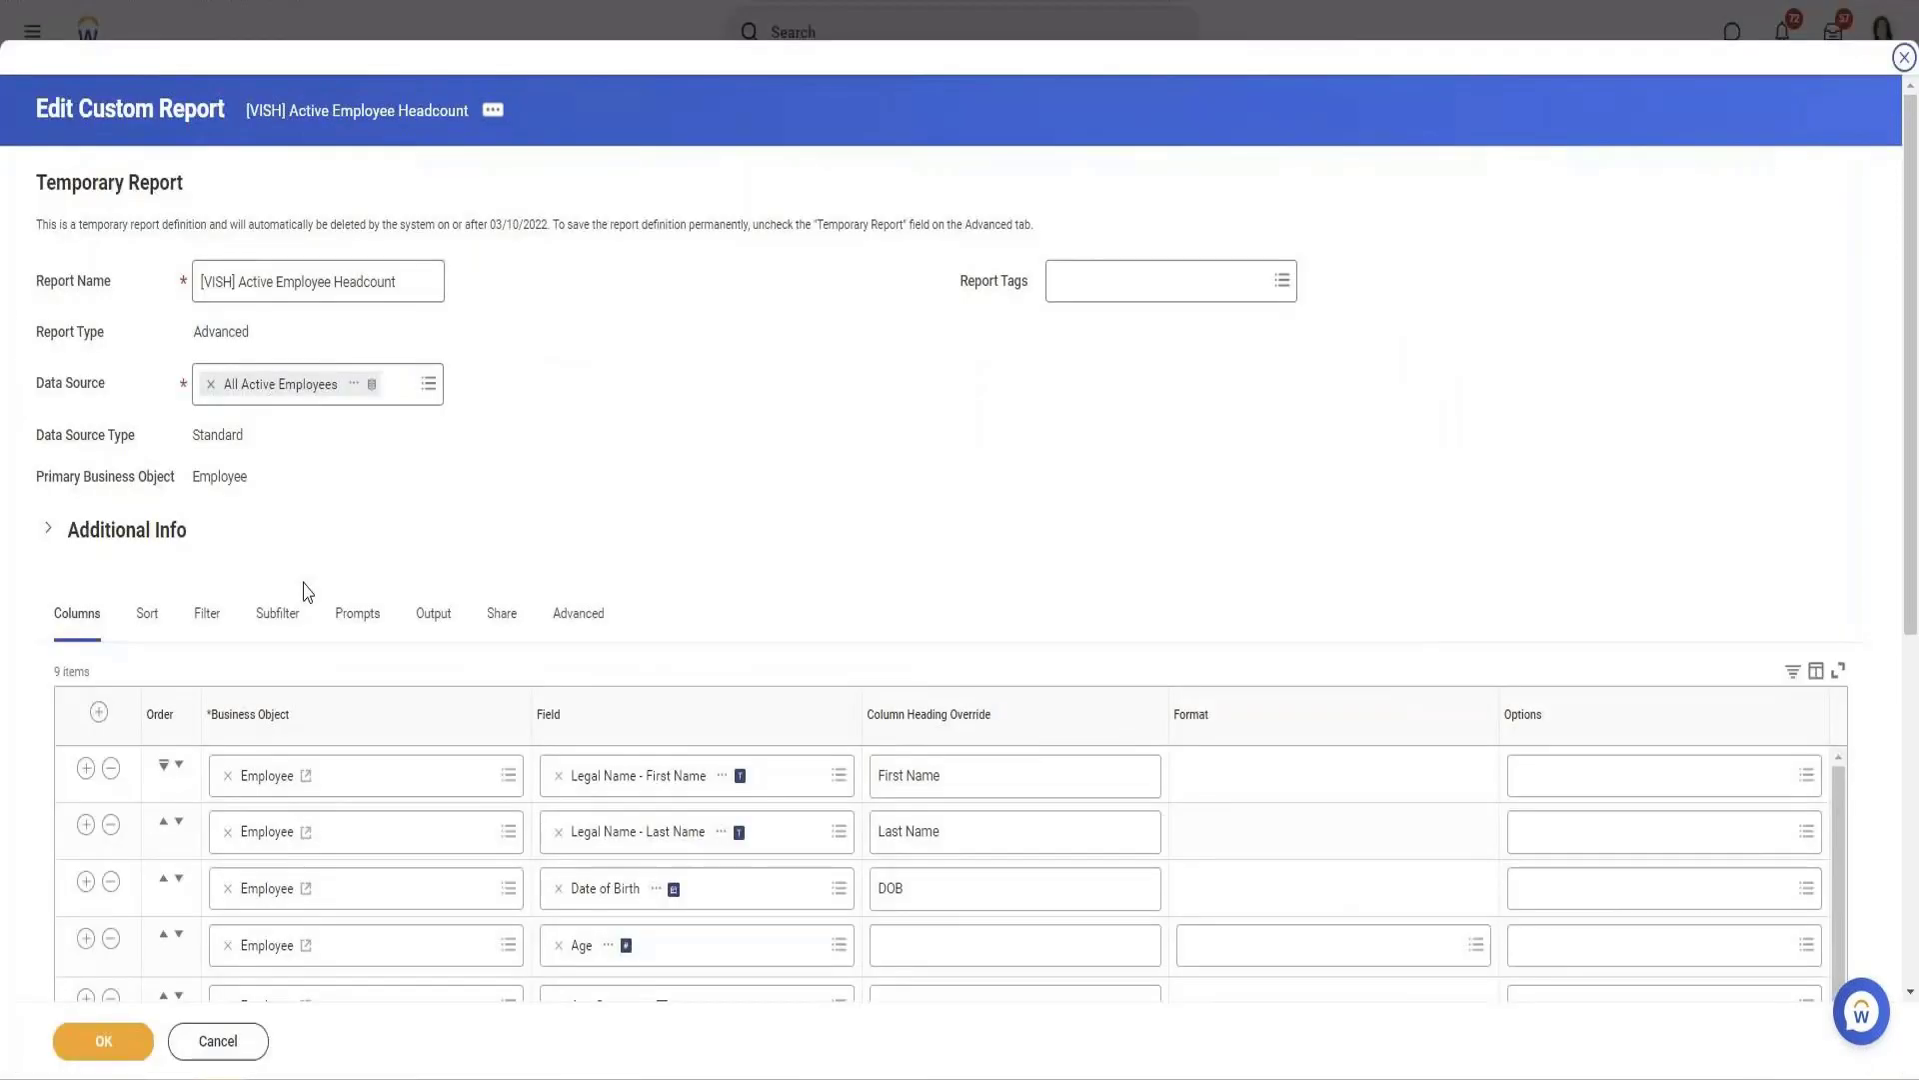
pyautogui.click(268, 630)
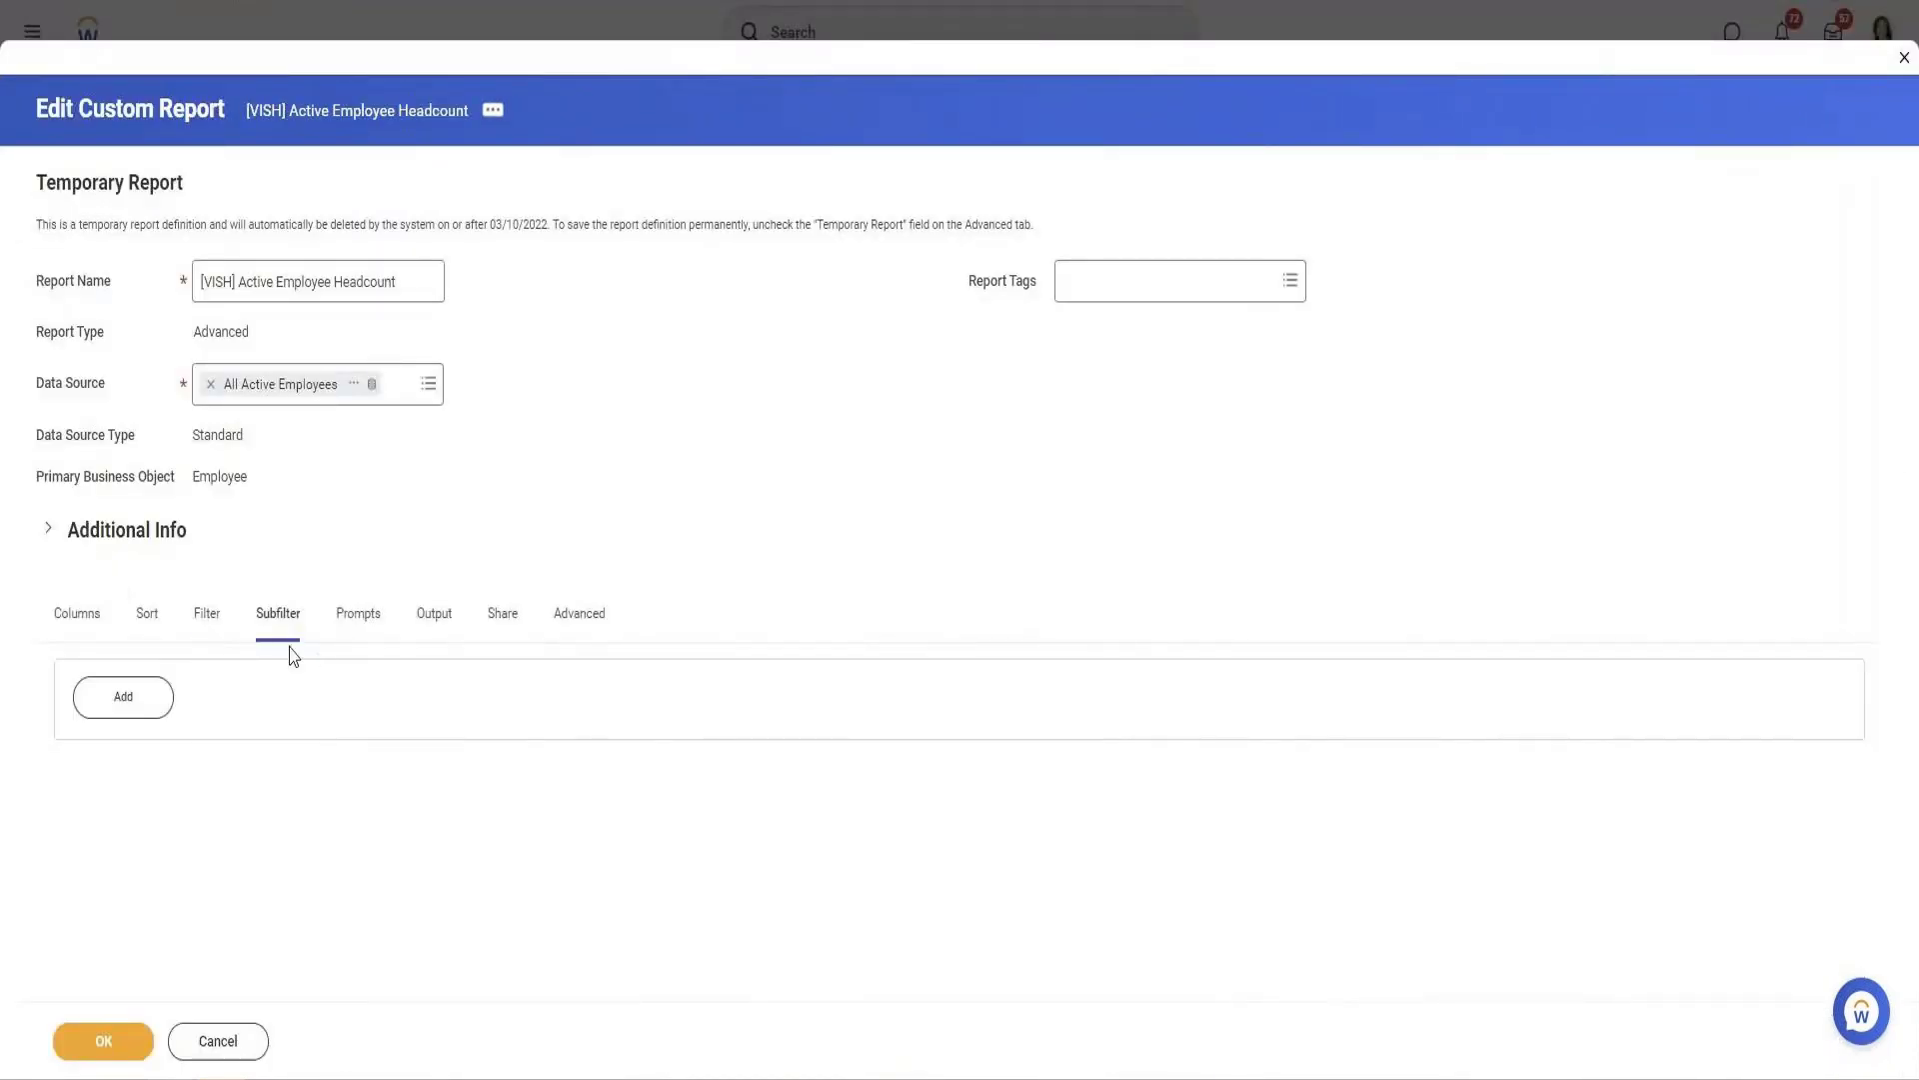
# Add a sub level filter to the report with Dependents as its business object
pyautogui.click(145, 705)
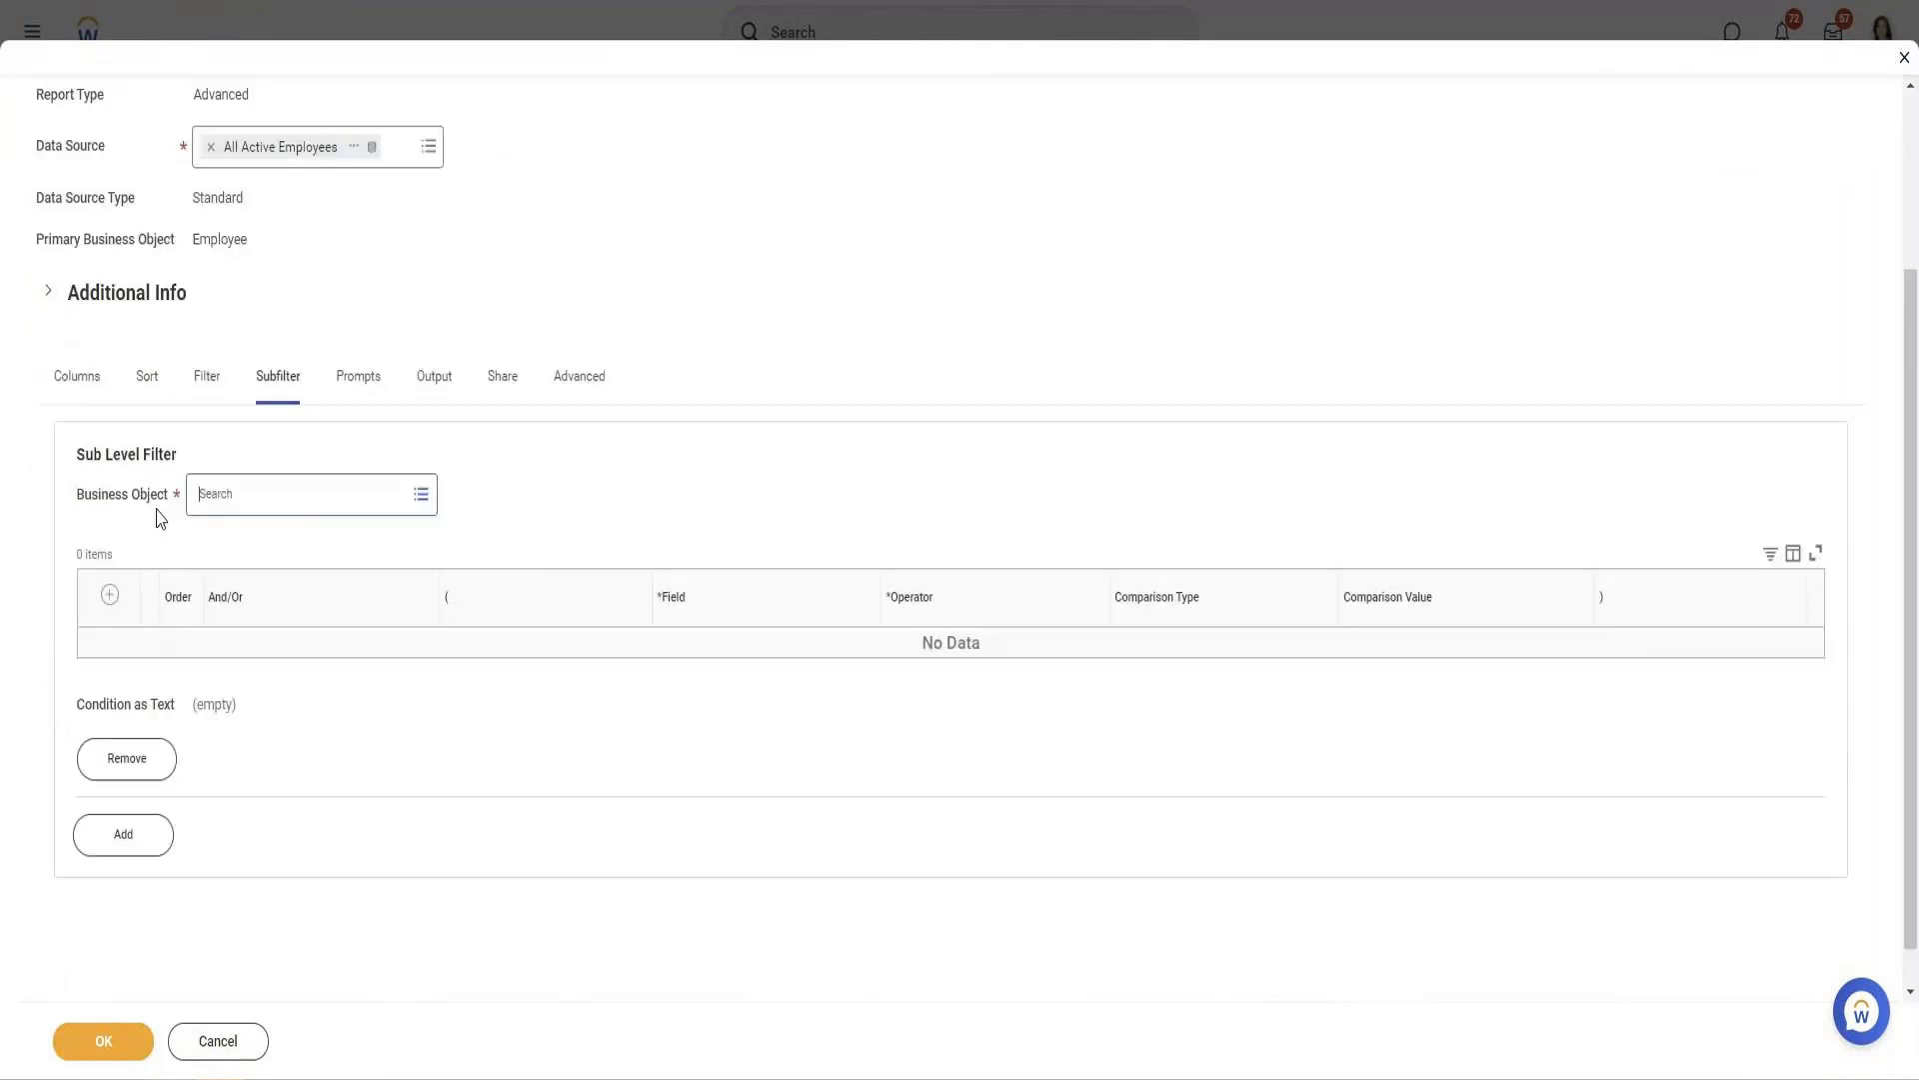
pyautogui.write('d')
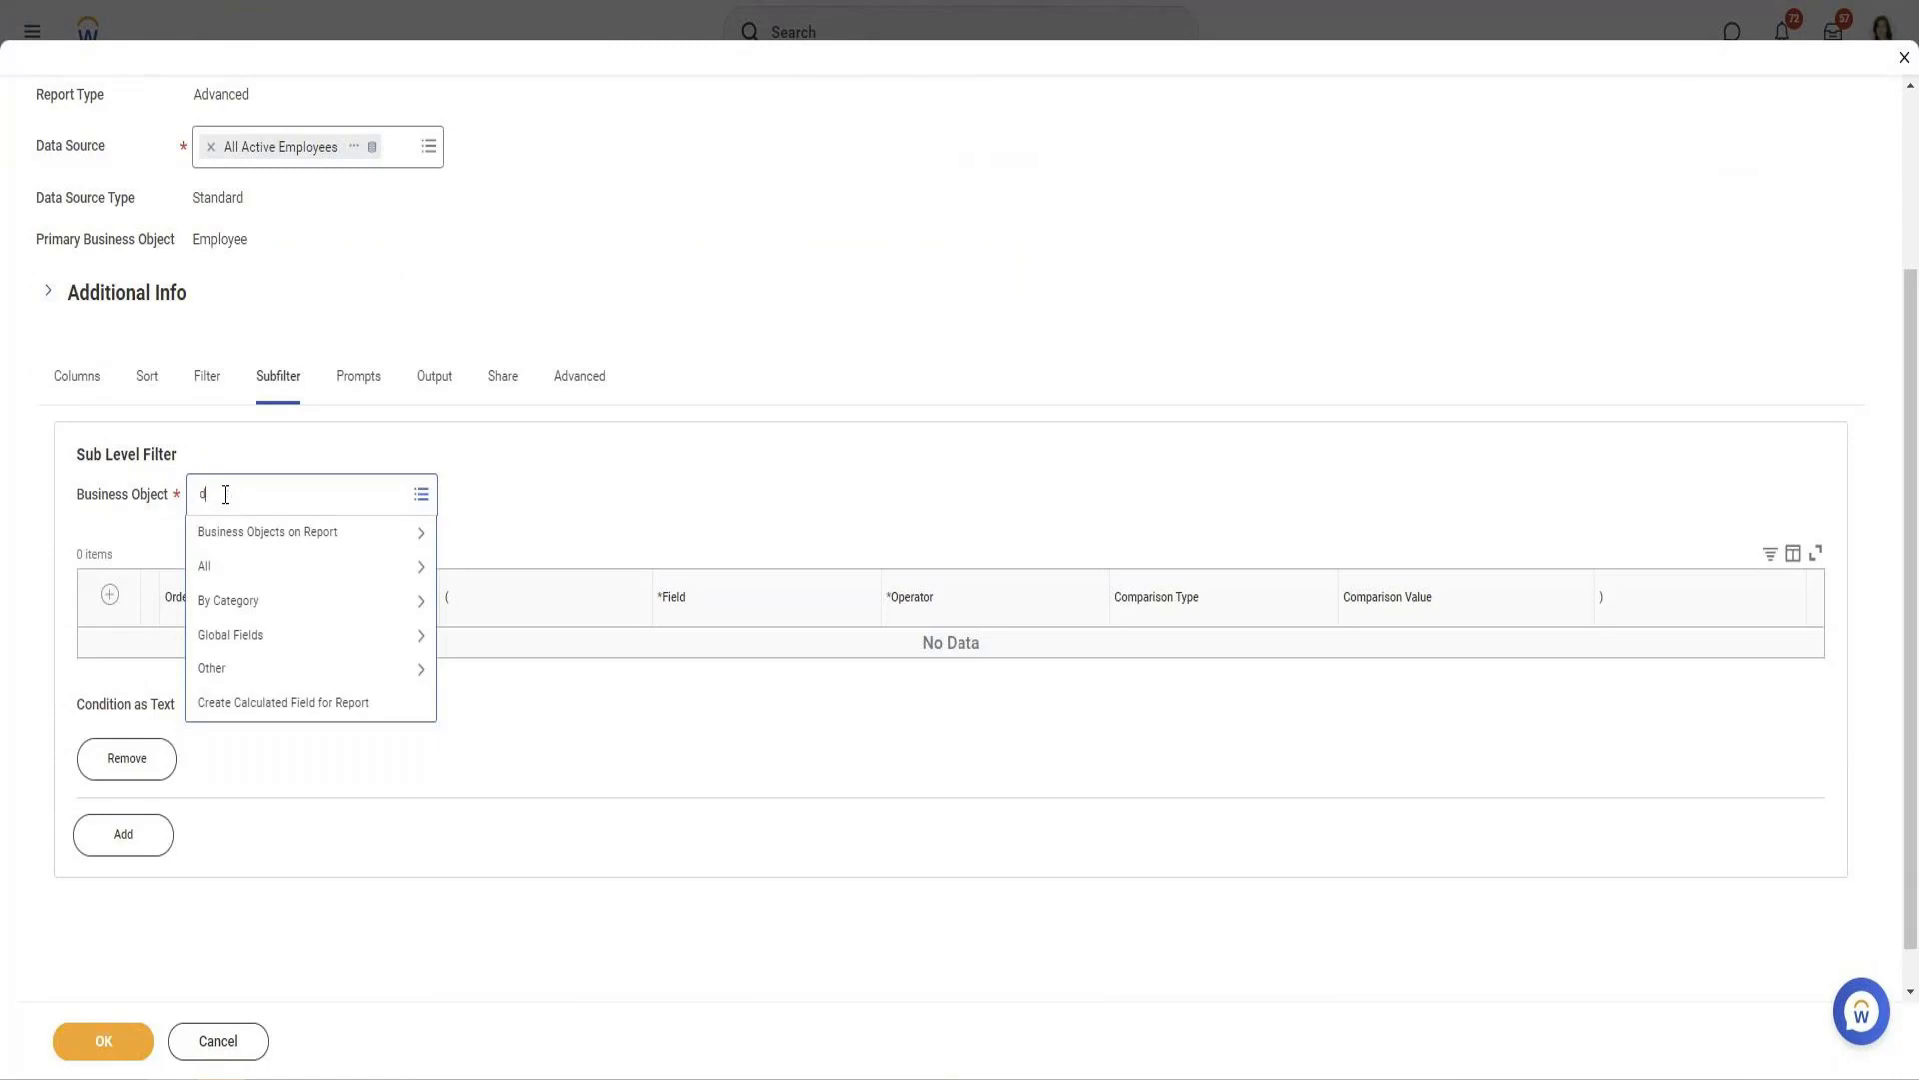
pyautogui.write('epandents')
pyautogui.press('Return')
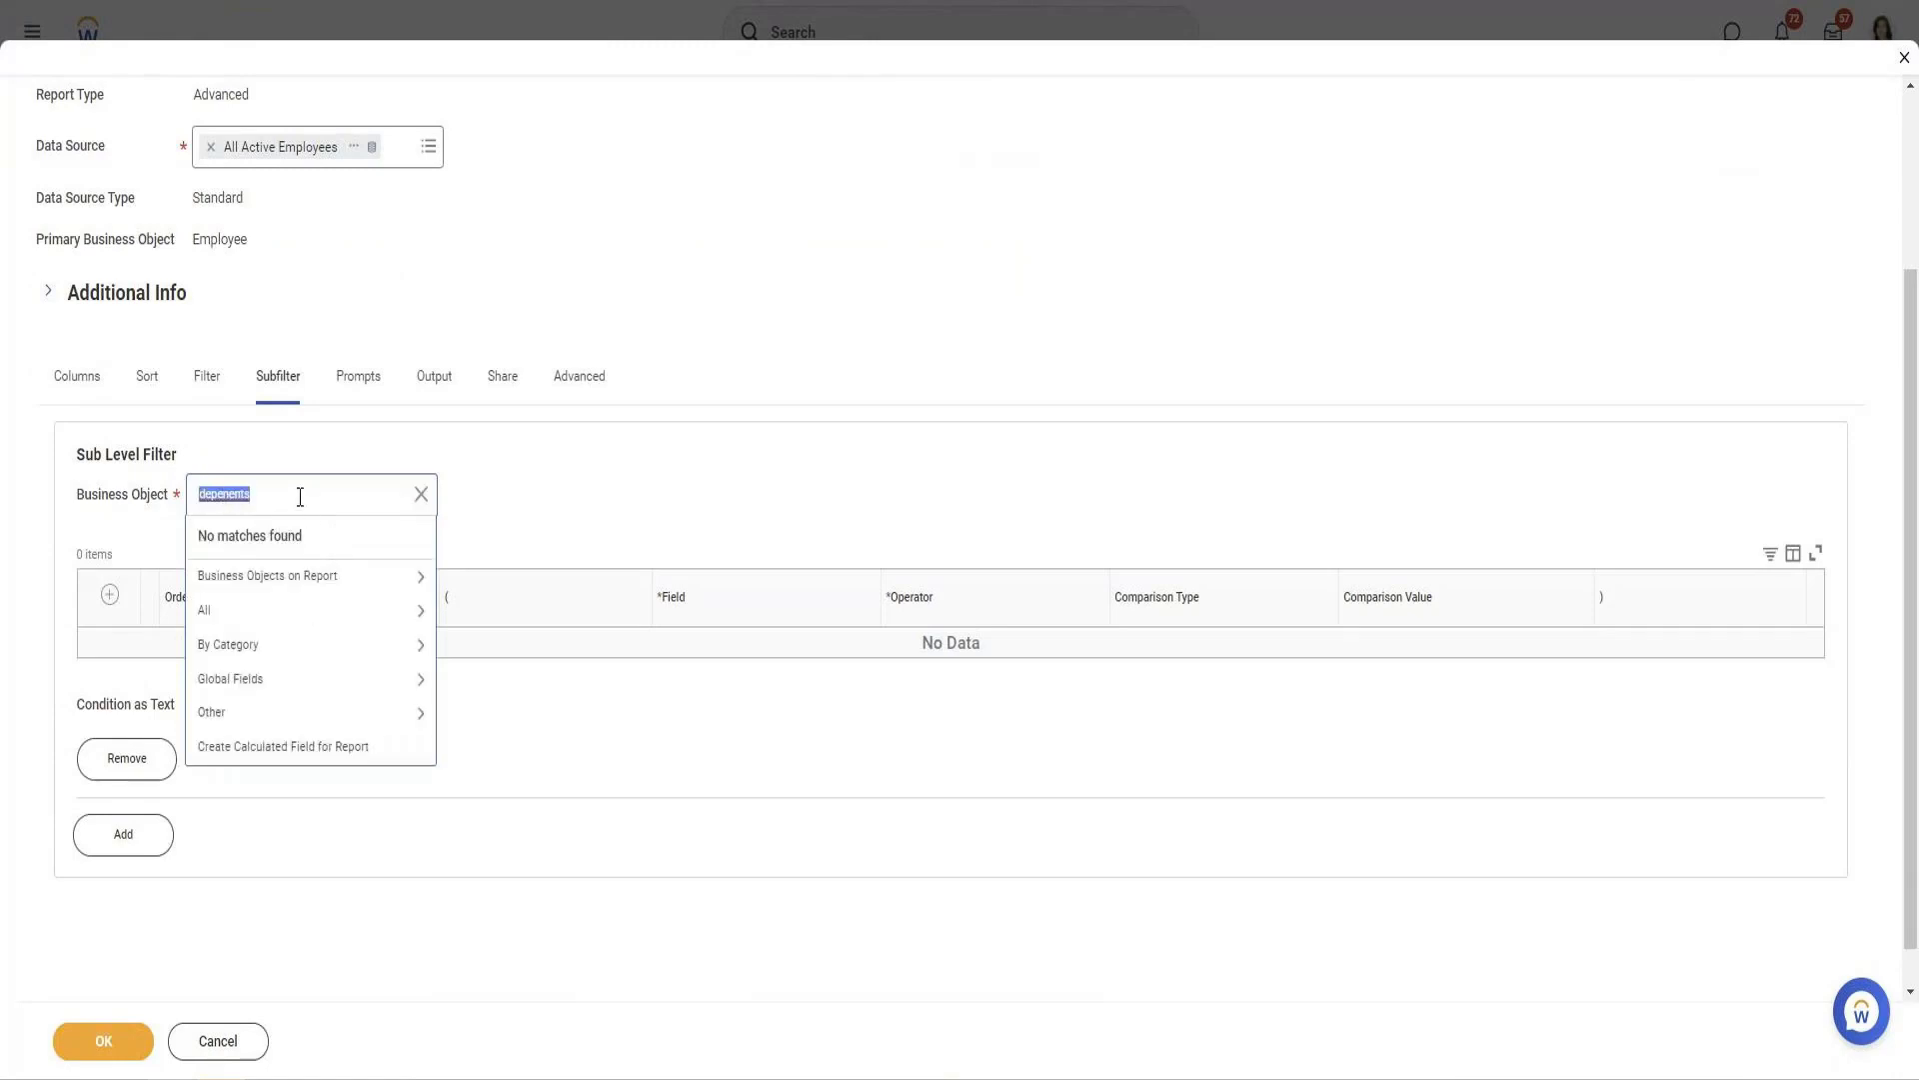
pyautogui.click(223, 494)
pyautogui.rightClick(230, 494)
pyautogui.click(318, 518)
pyautogui.press('Return')
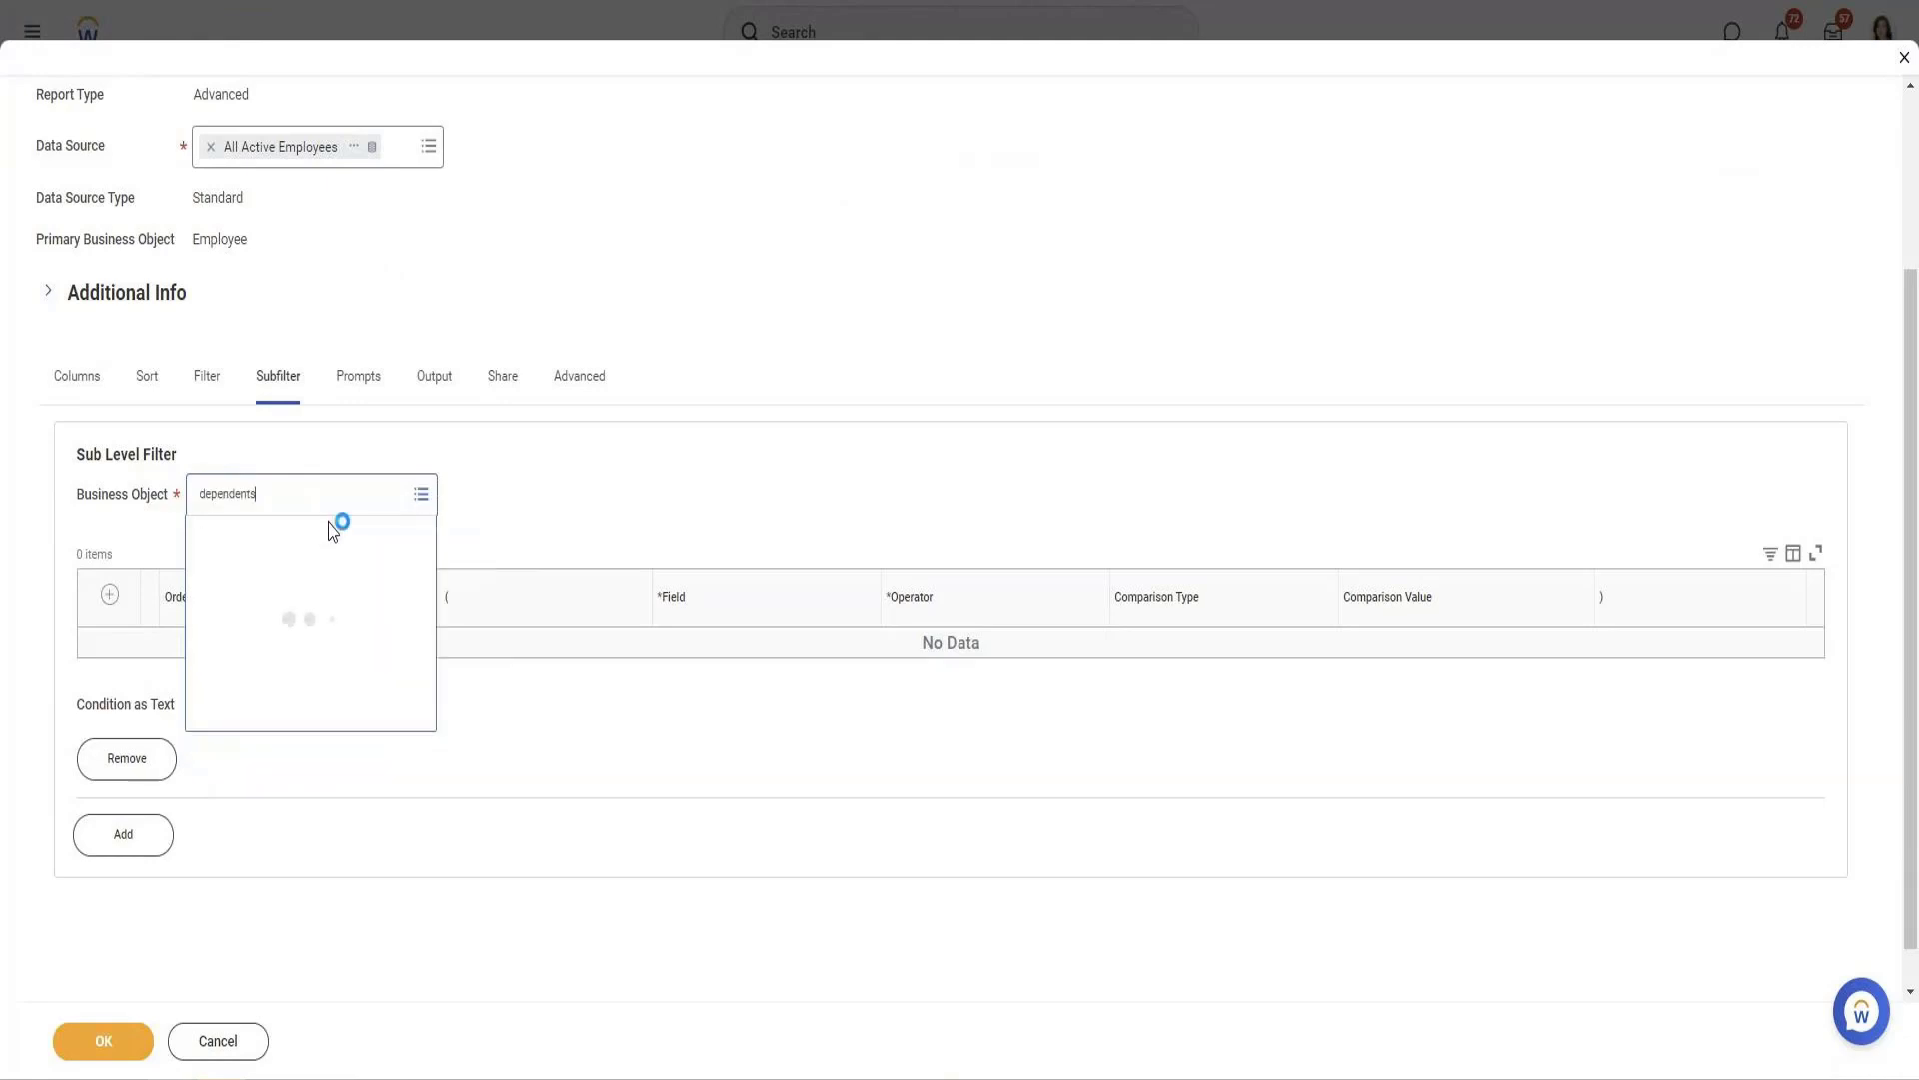
pyautogui.click(313, 569)
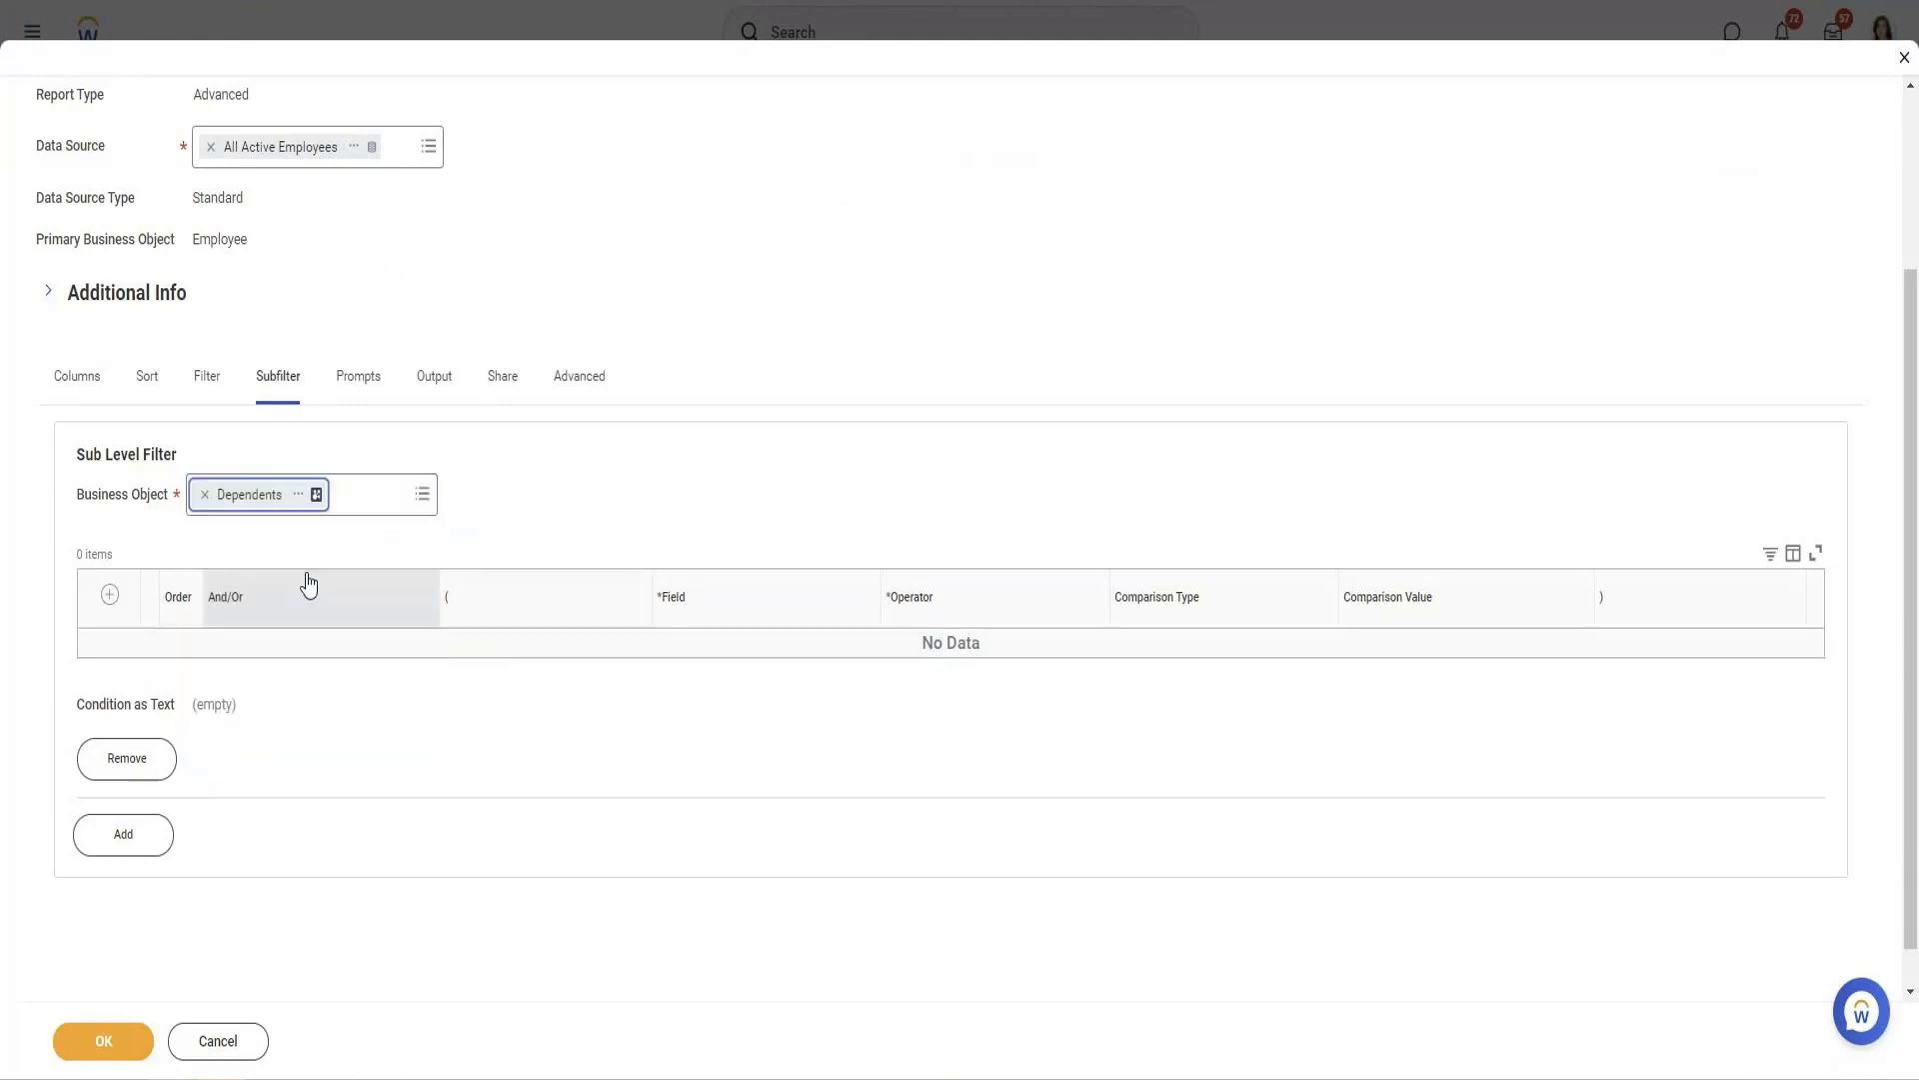
# Add a condition to the Dependents subfilter on the Relationship field with the operator "in the selection list"
pyautogui.click(110, 596)
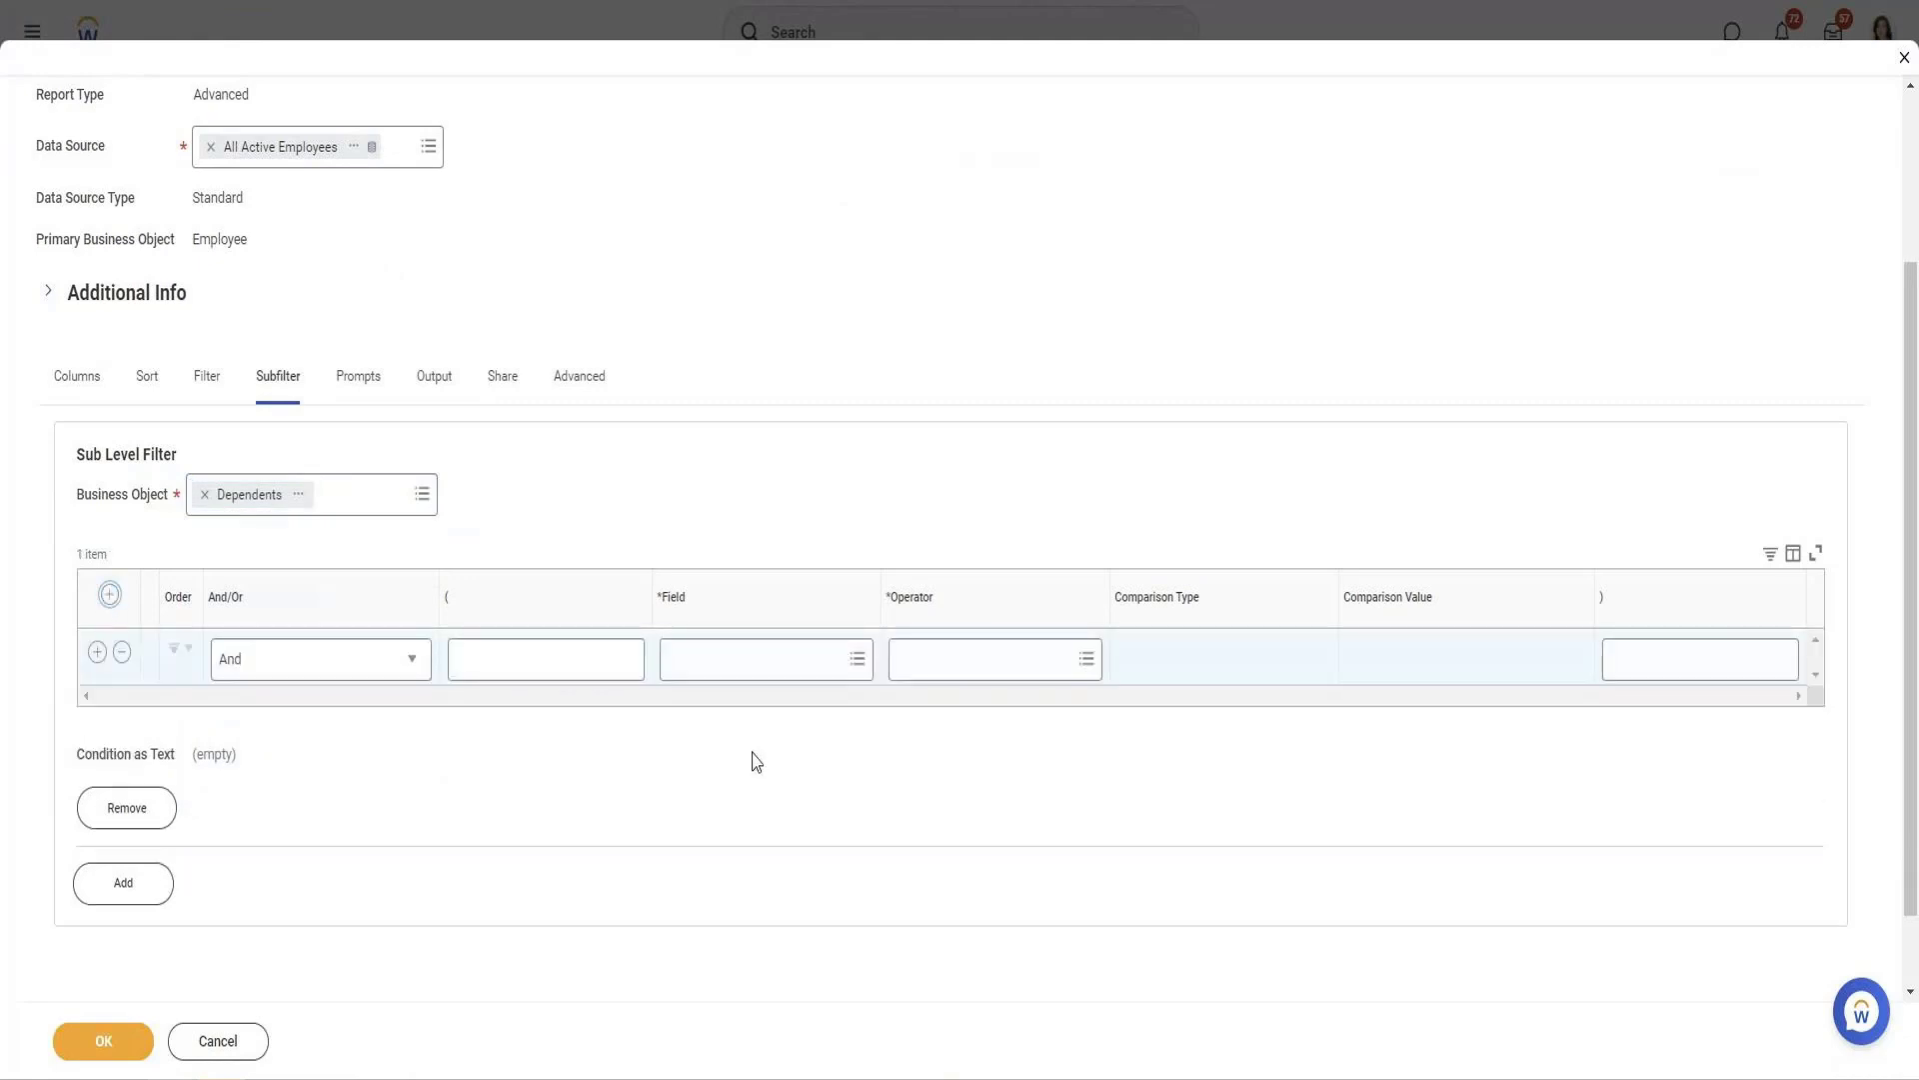
pyautogui.click(717, 670)
pyautogui.write('relat')
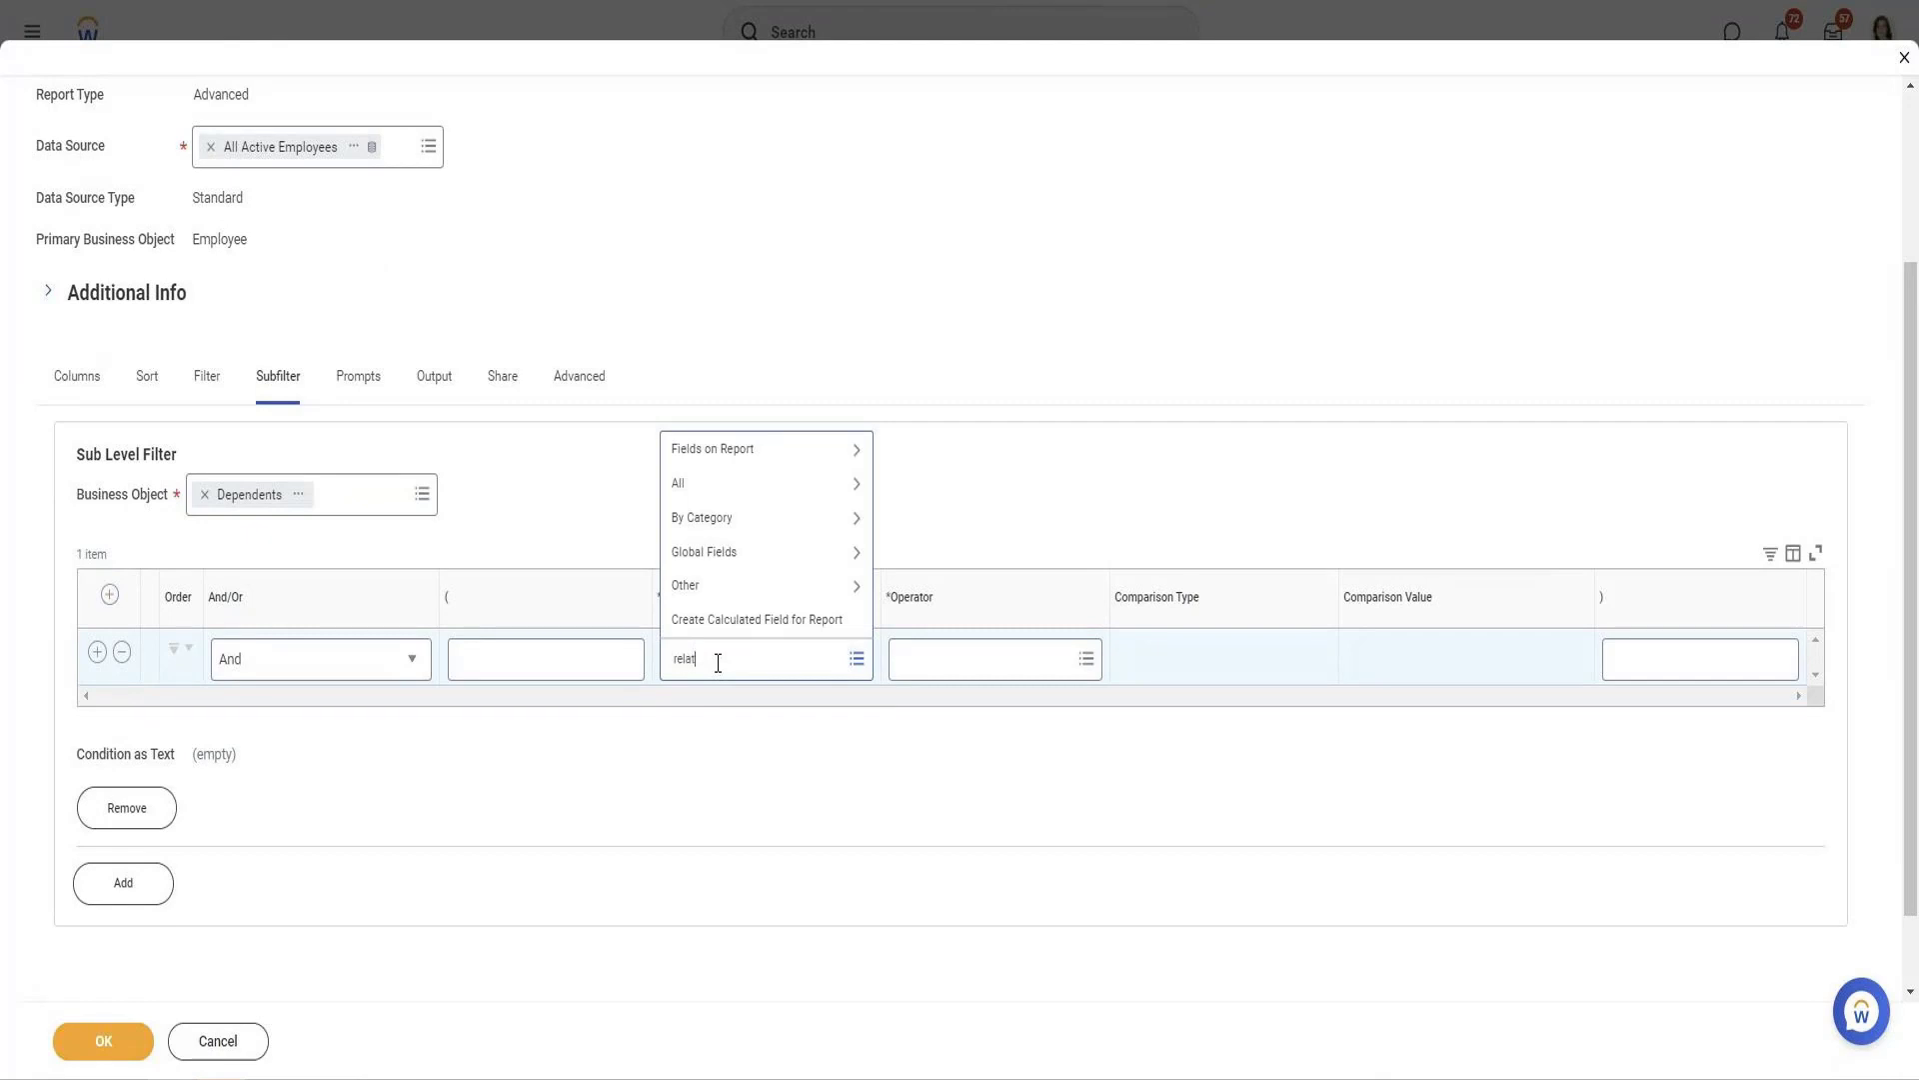
pyautogui.write('ion')
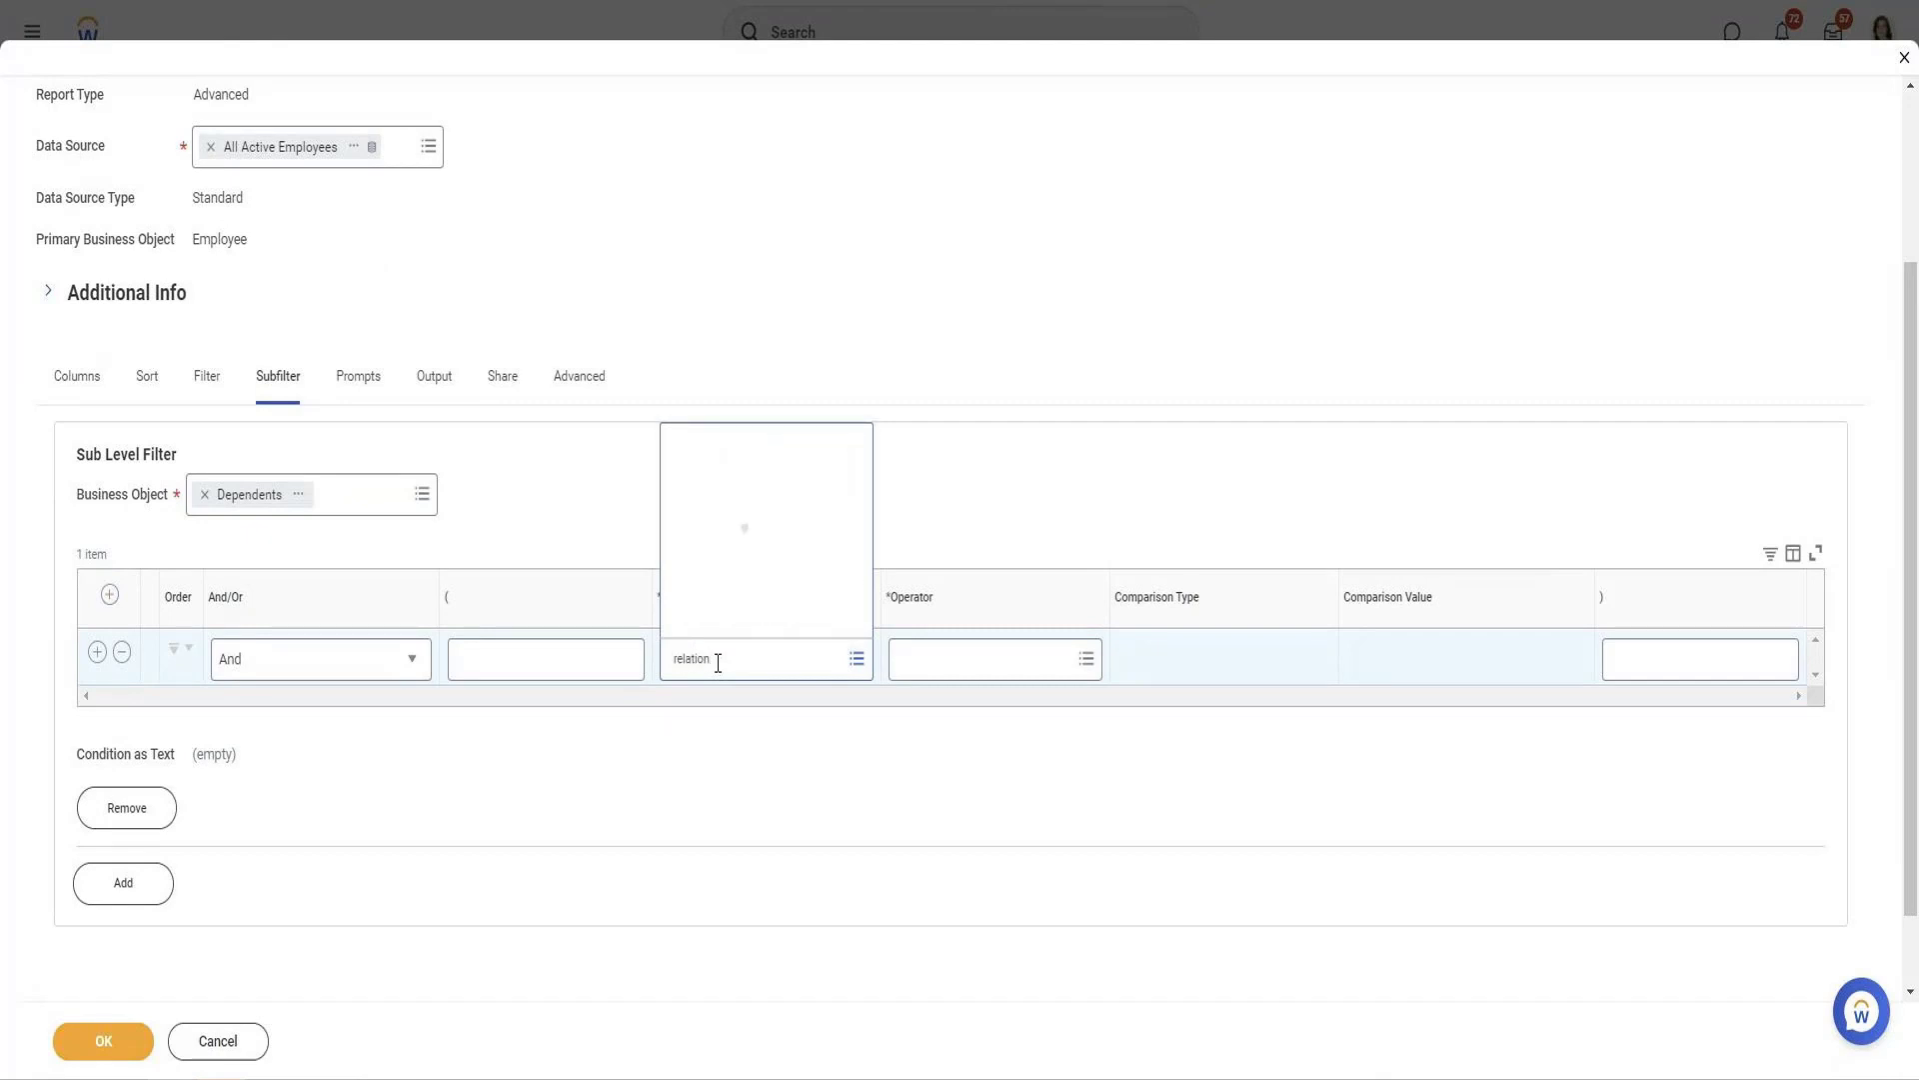
pyautogui.click(740, 291)
pyautogui.click(1002, 656)
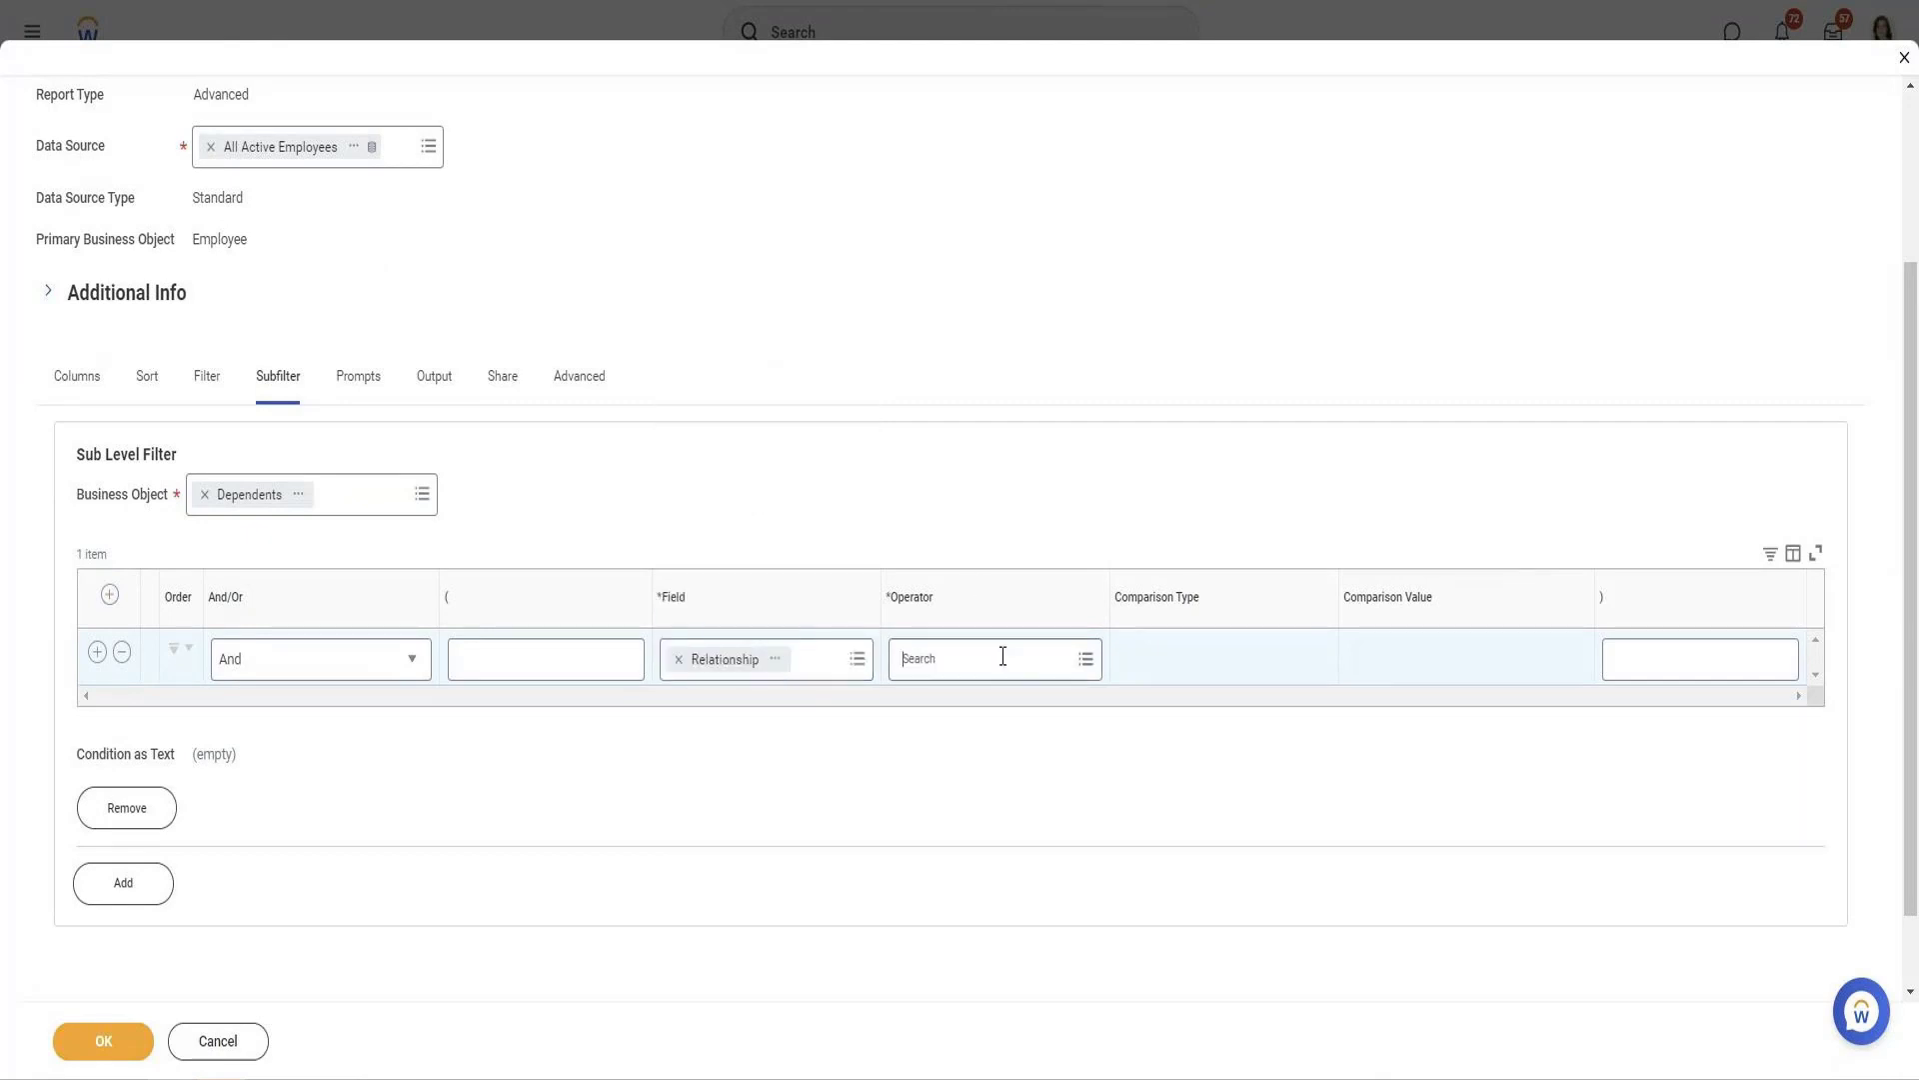
pyautogui.write('in the')
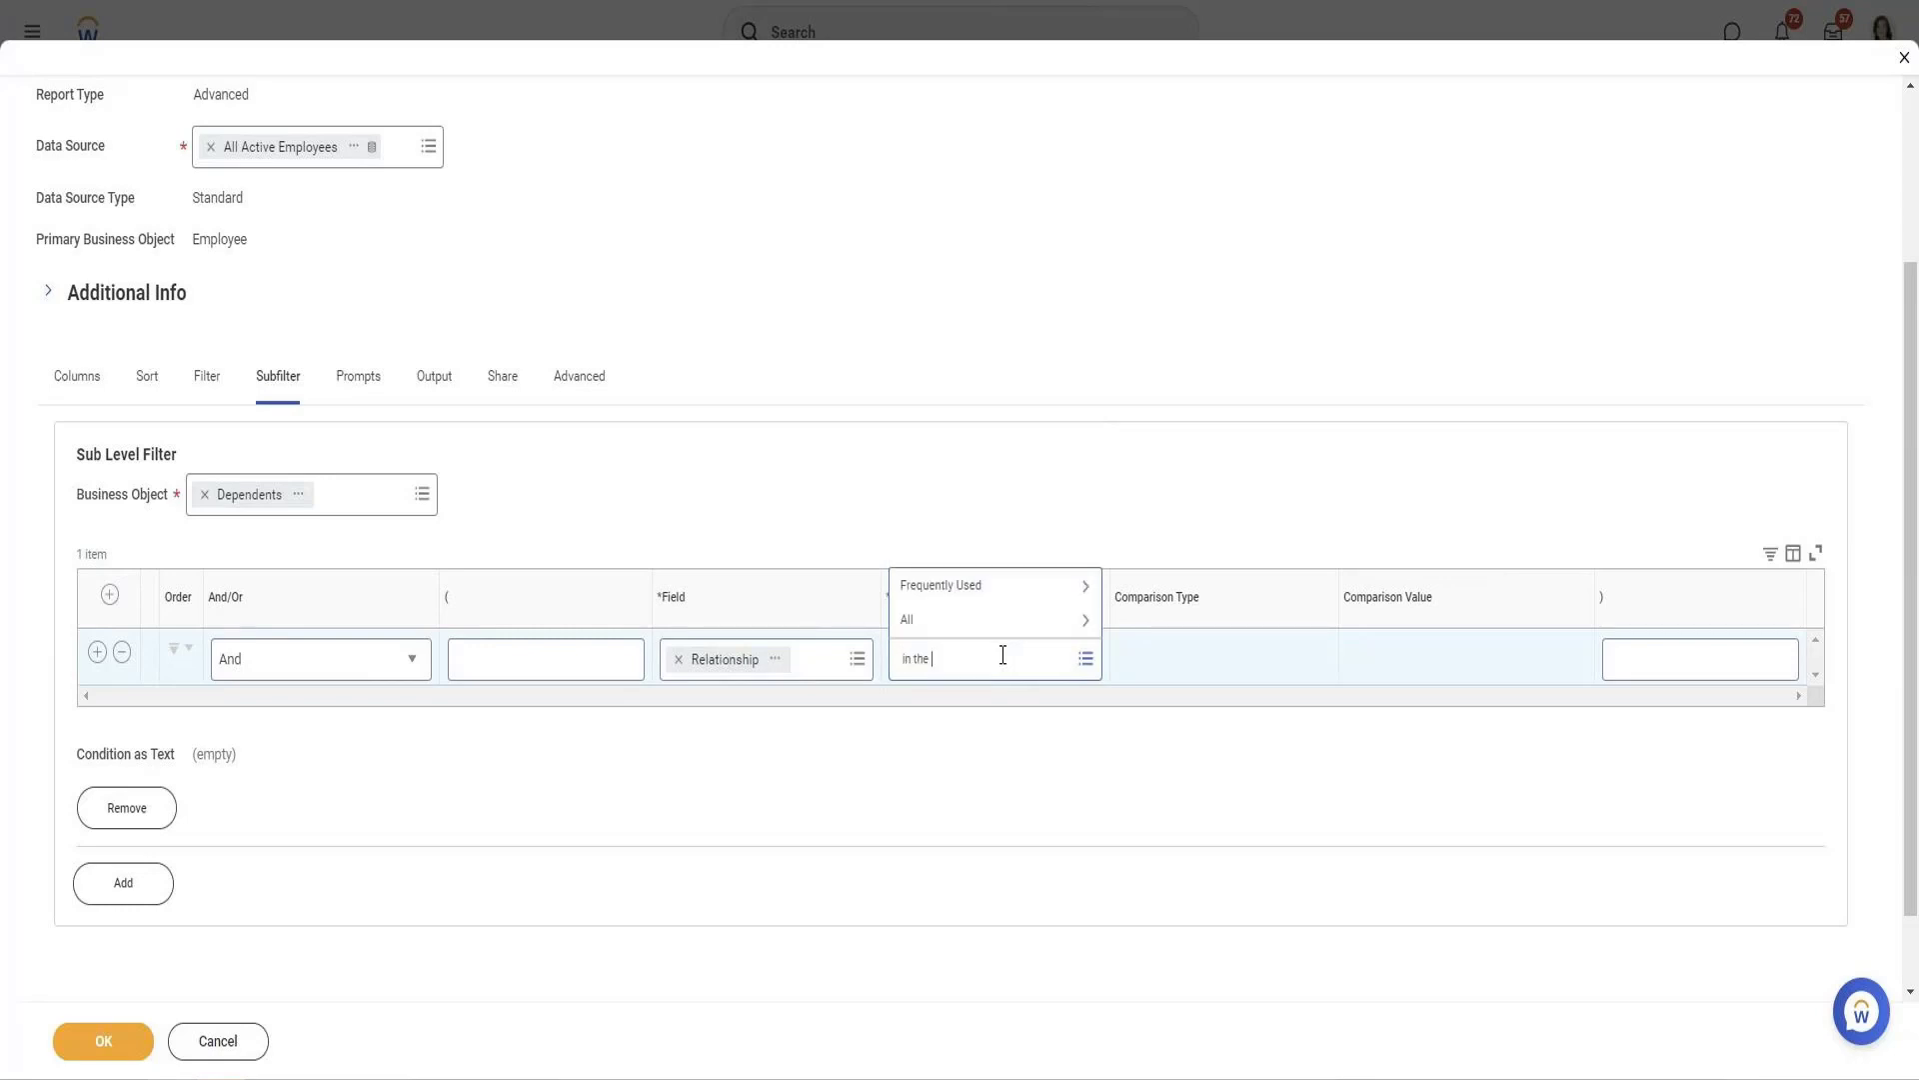
pyautogui.press('Return')
pyautogui.click(977, 587)
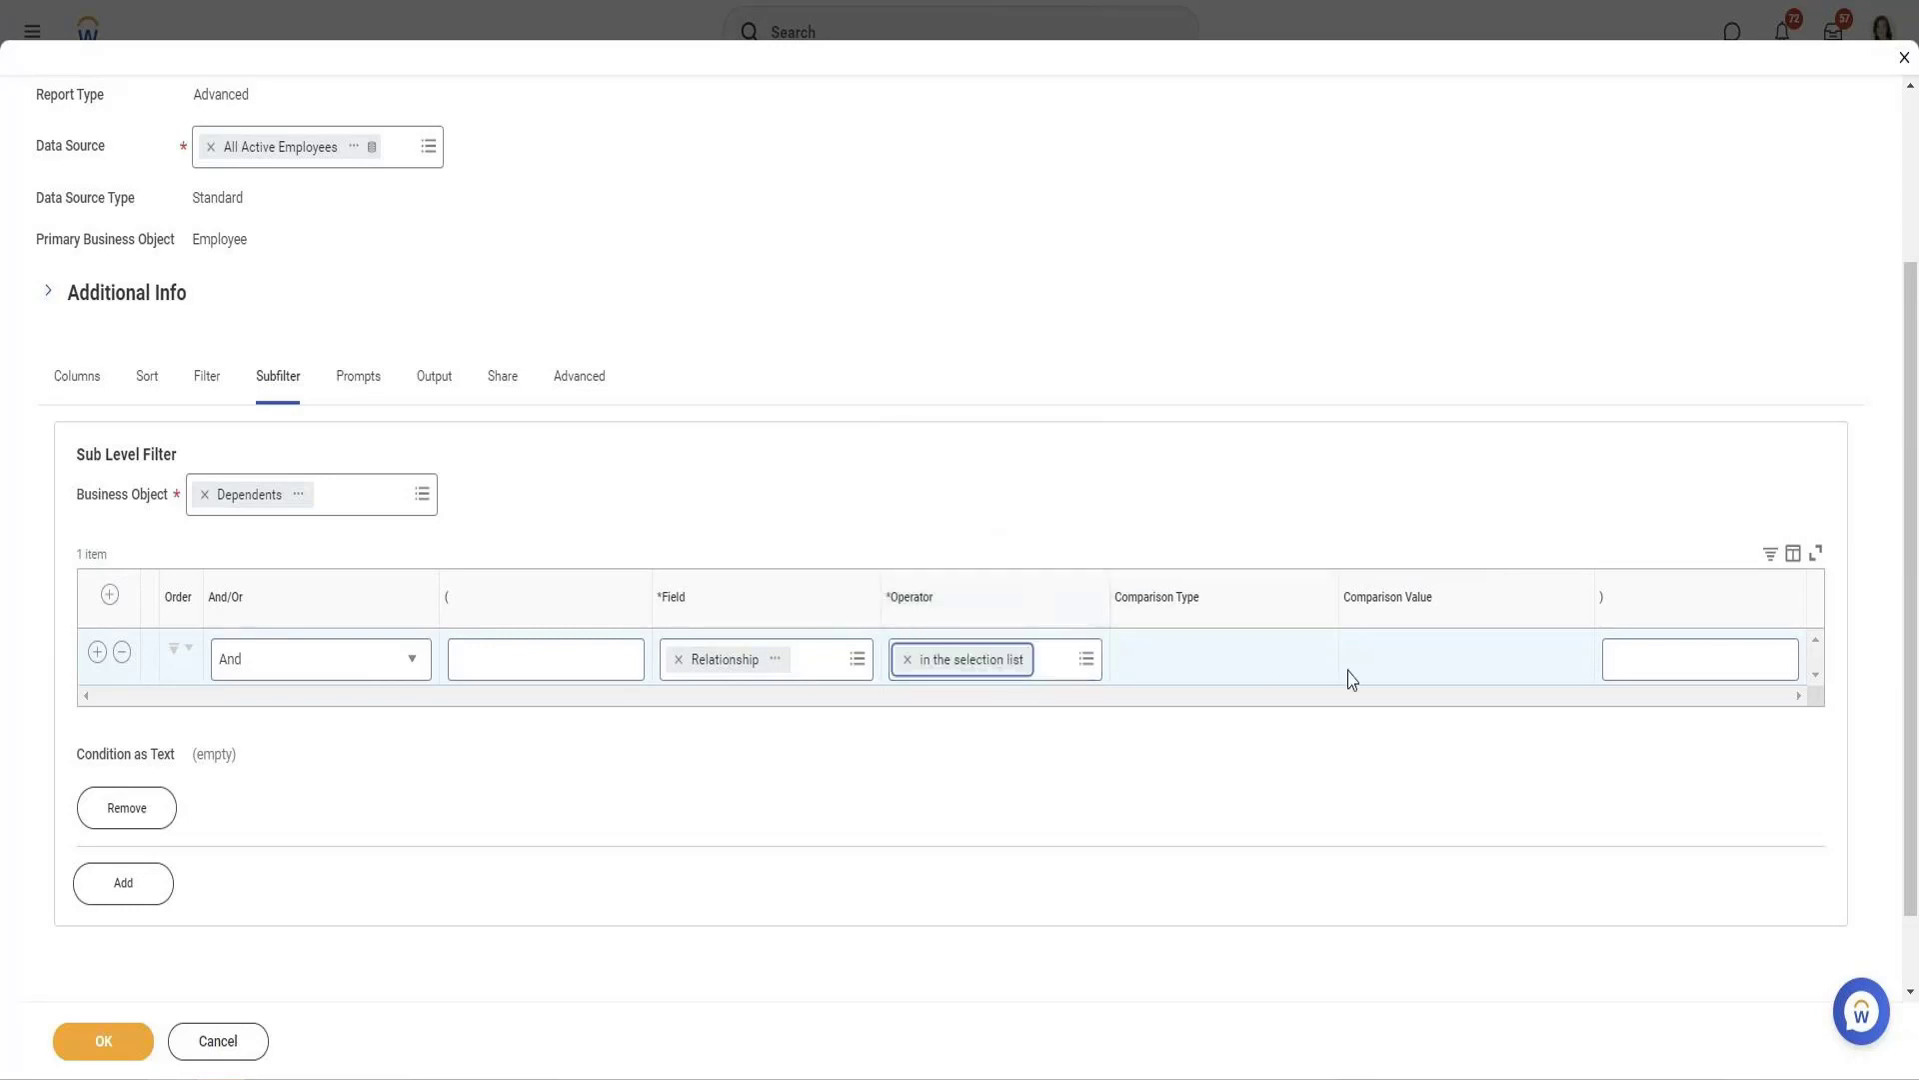
# Set the Relationship condition's comparison value to Child and save the report definition
pyautogui.click(1351, 678)
pyautogui.write('Chi')
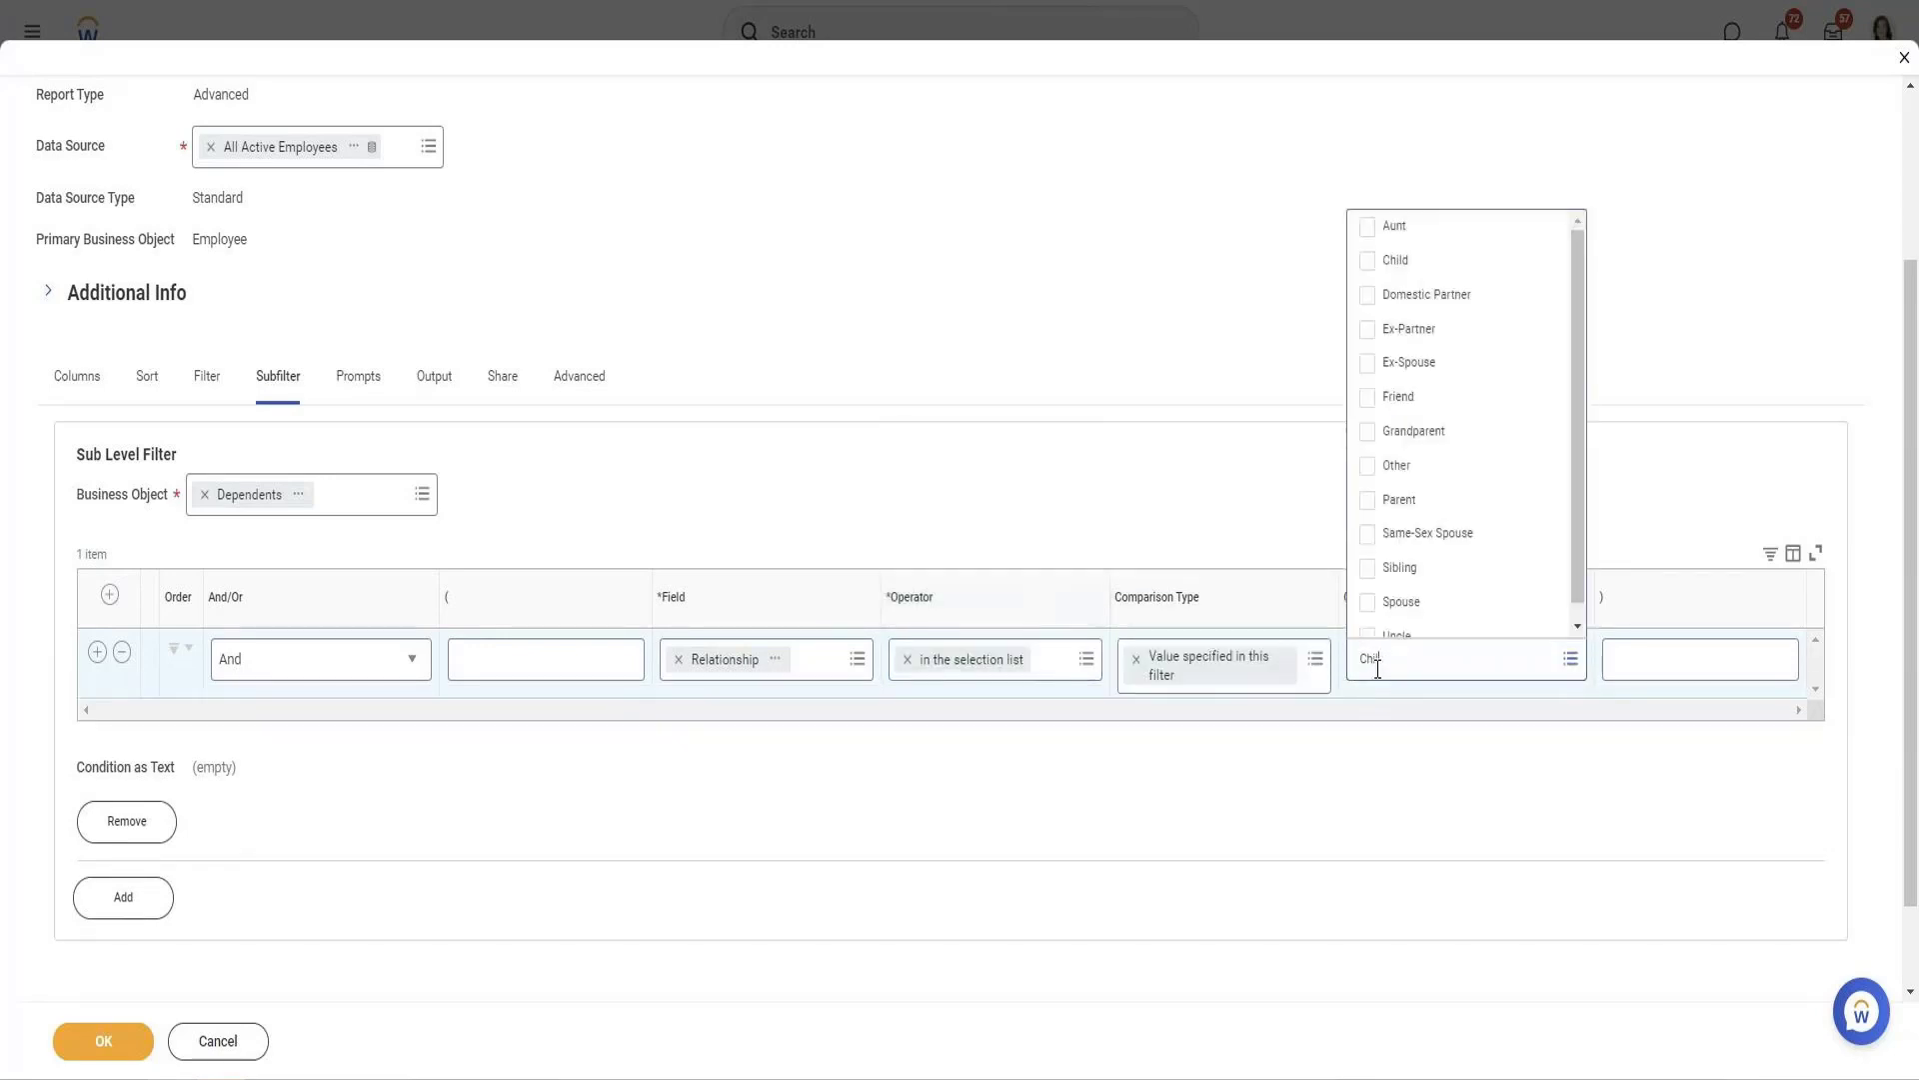
pyautogui.press('Return')
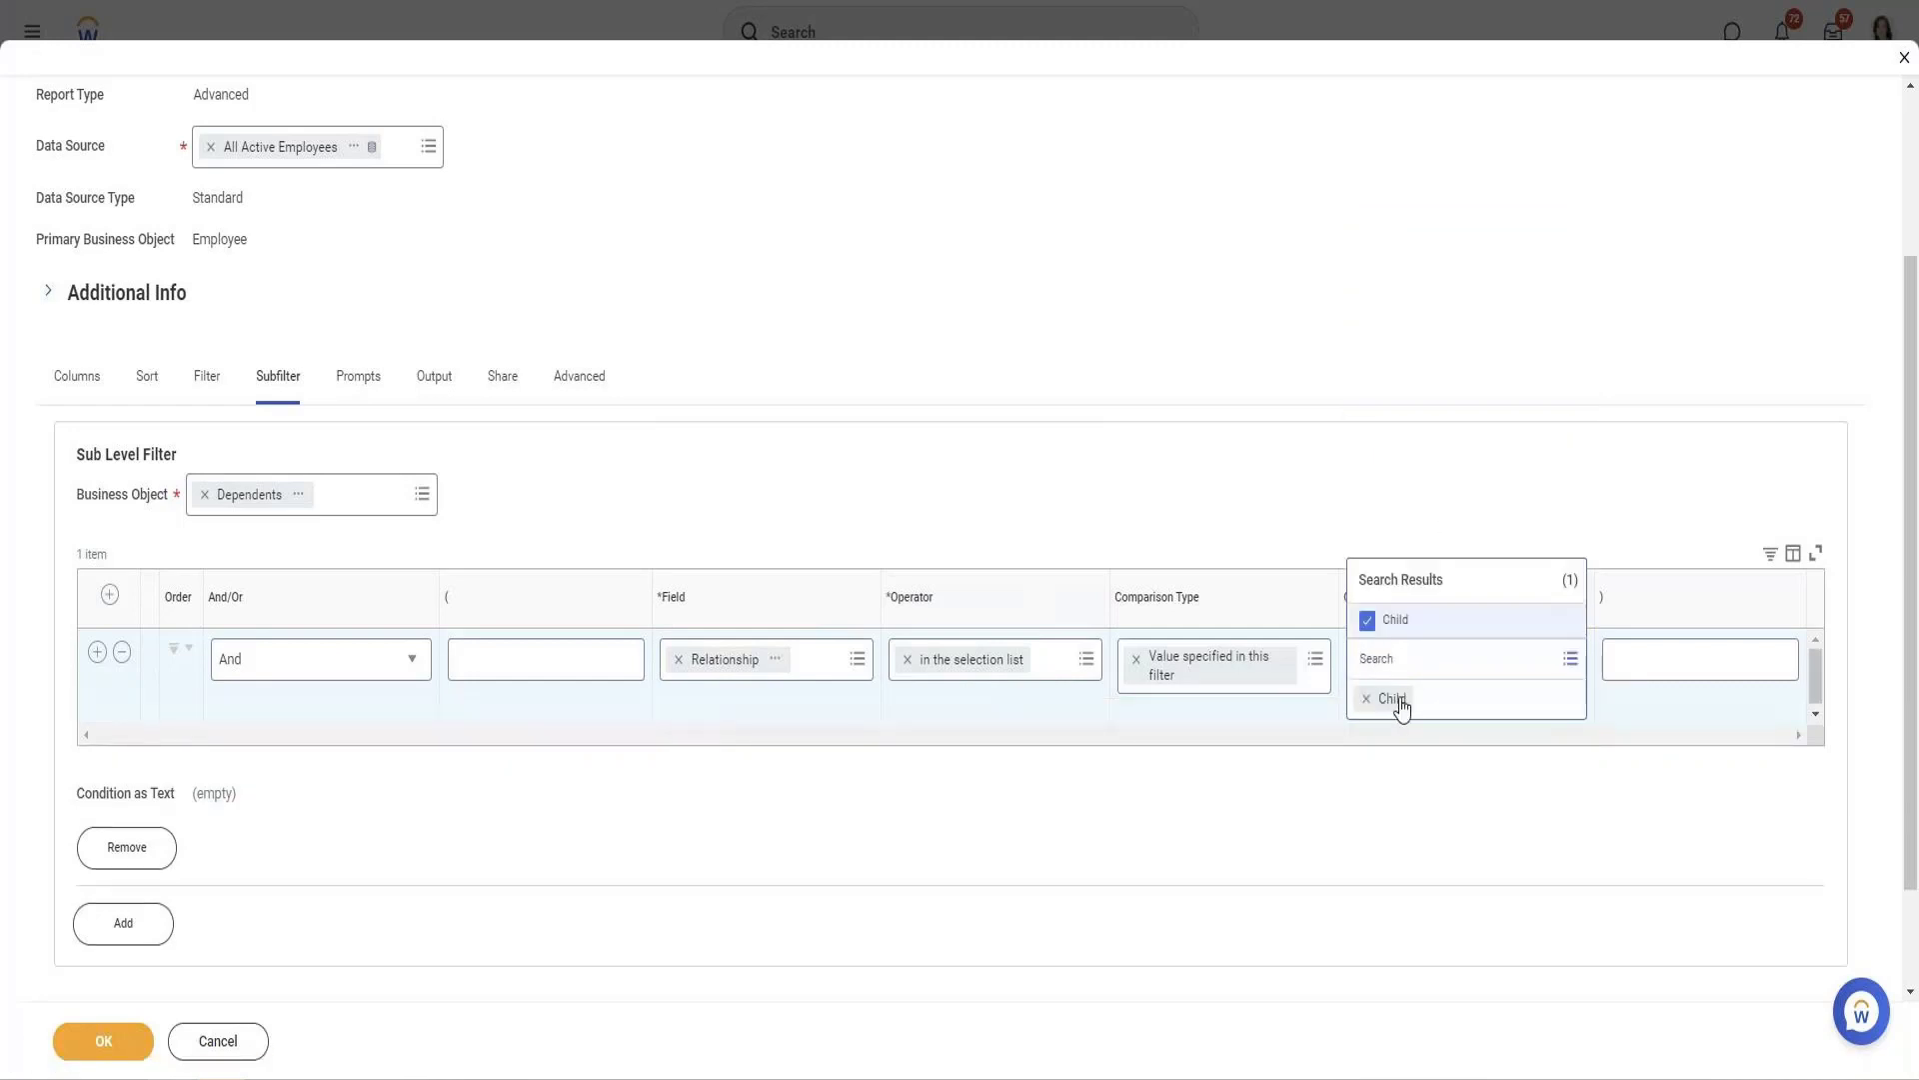
pyautogui.click(104, 1041)
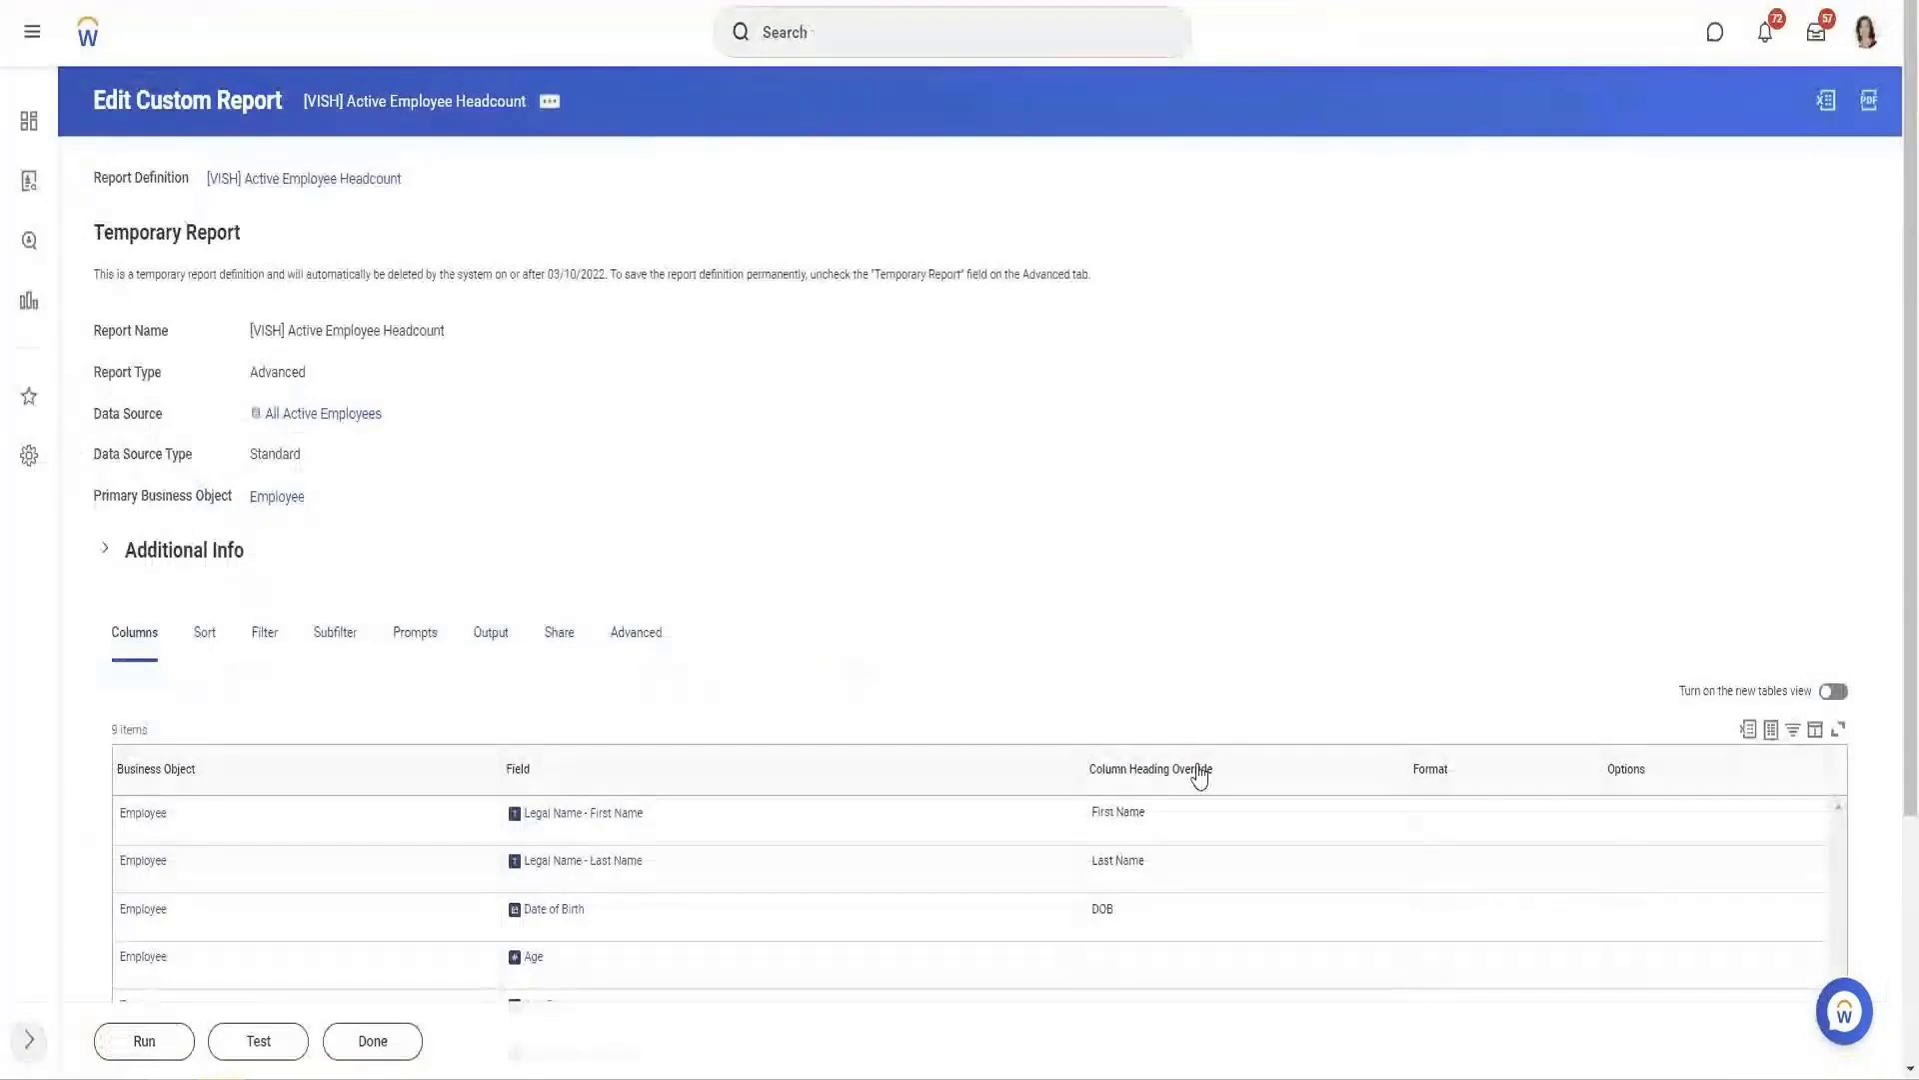
# Run the report and examine the Relationship values of the listed dependents
pyautogui.click(142, 1042)
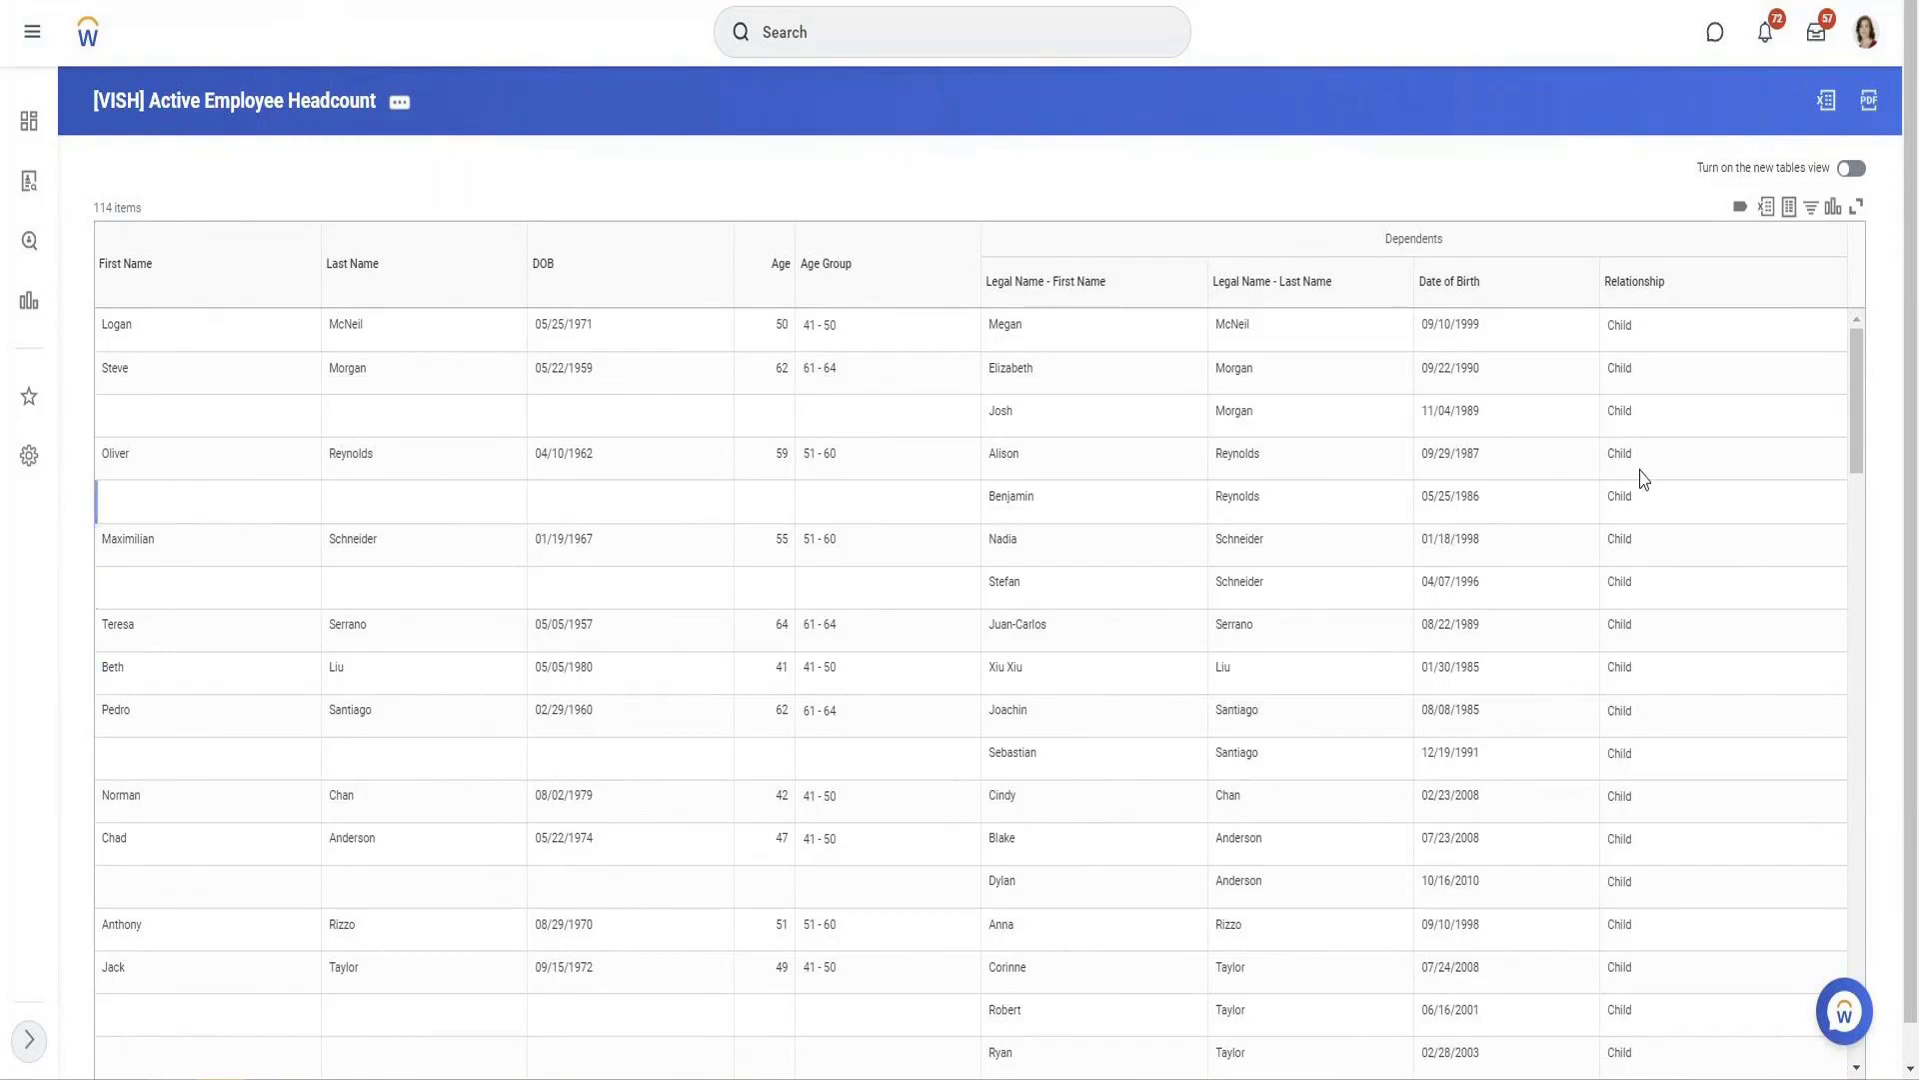
pyautogui.scroll(-10, 1650, 895)
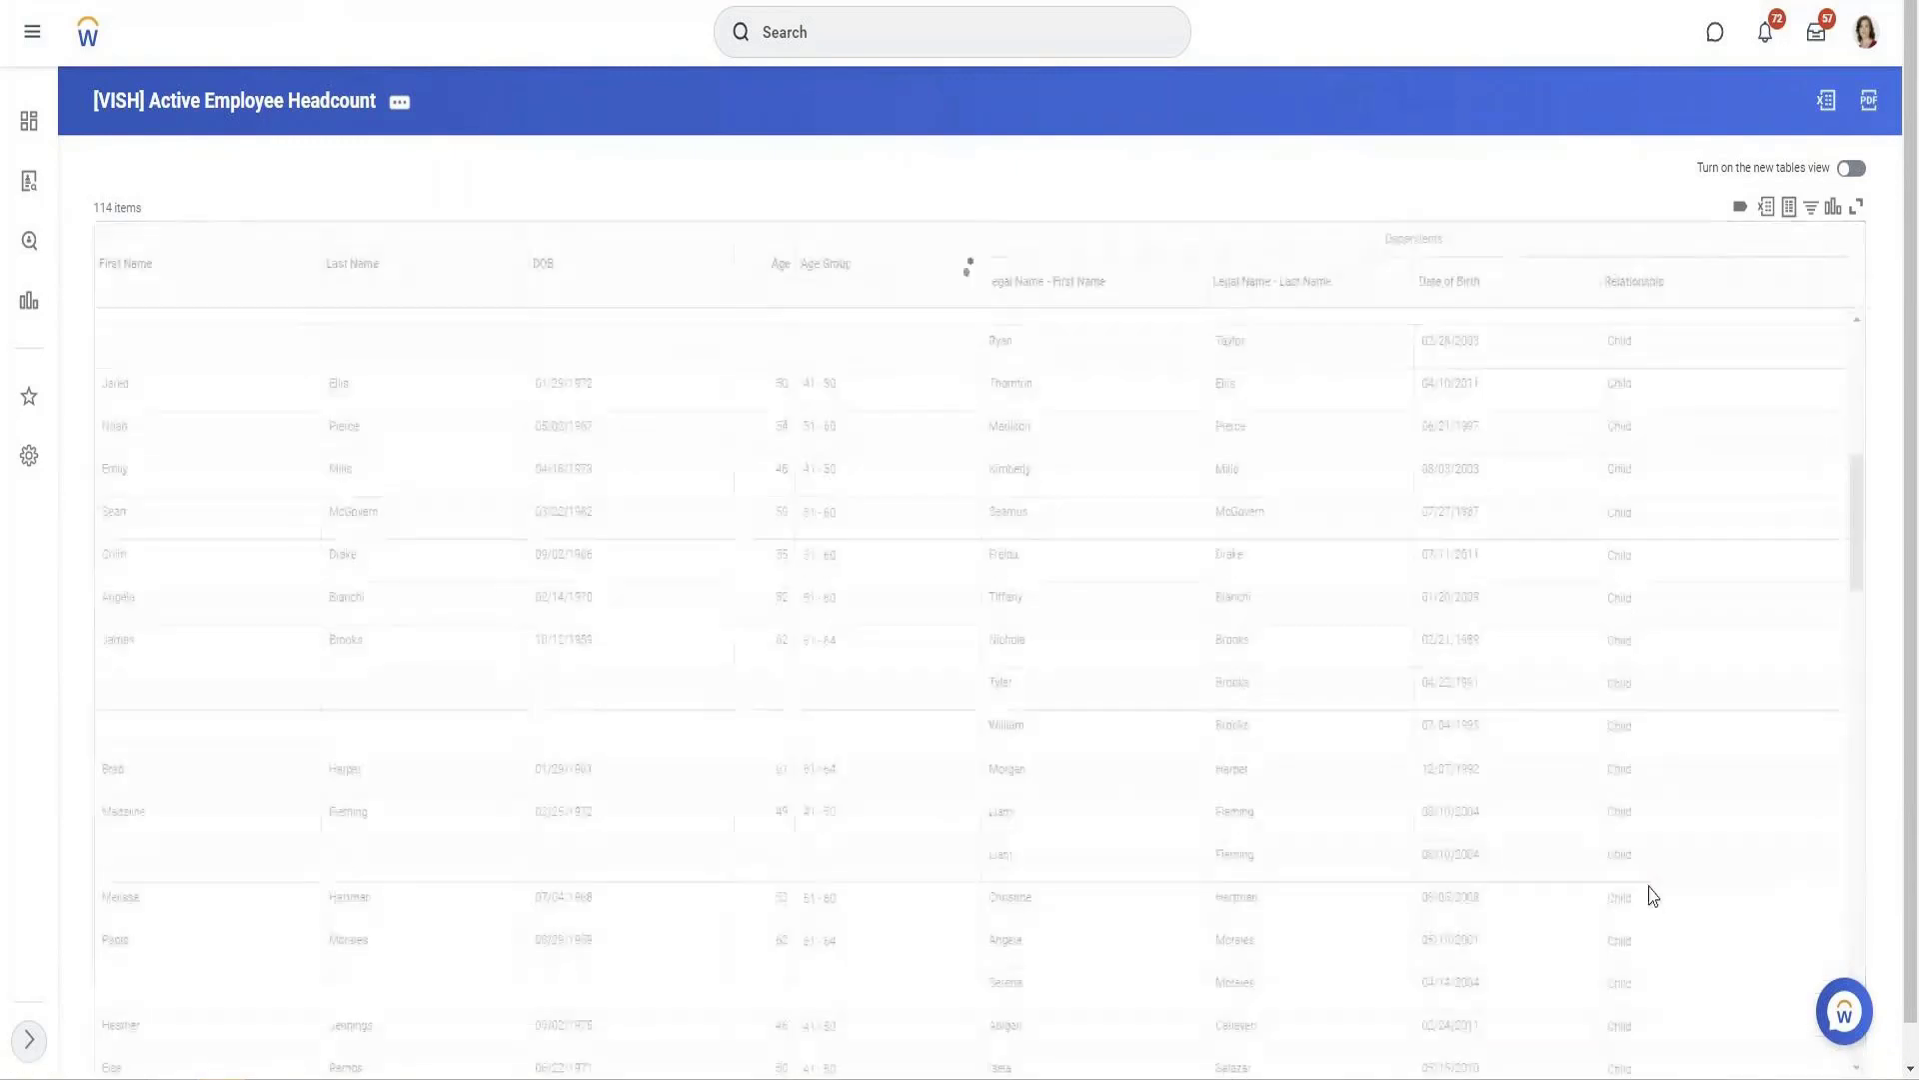
pyautogui.scroll(-3, 1649, 896)
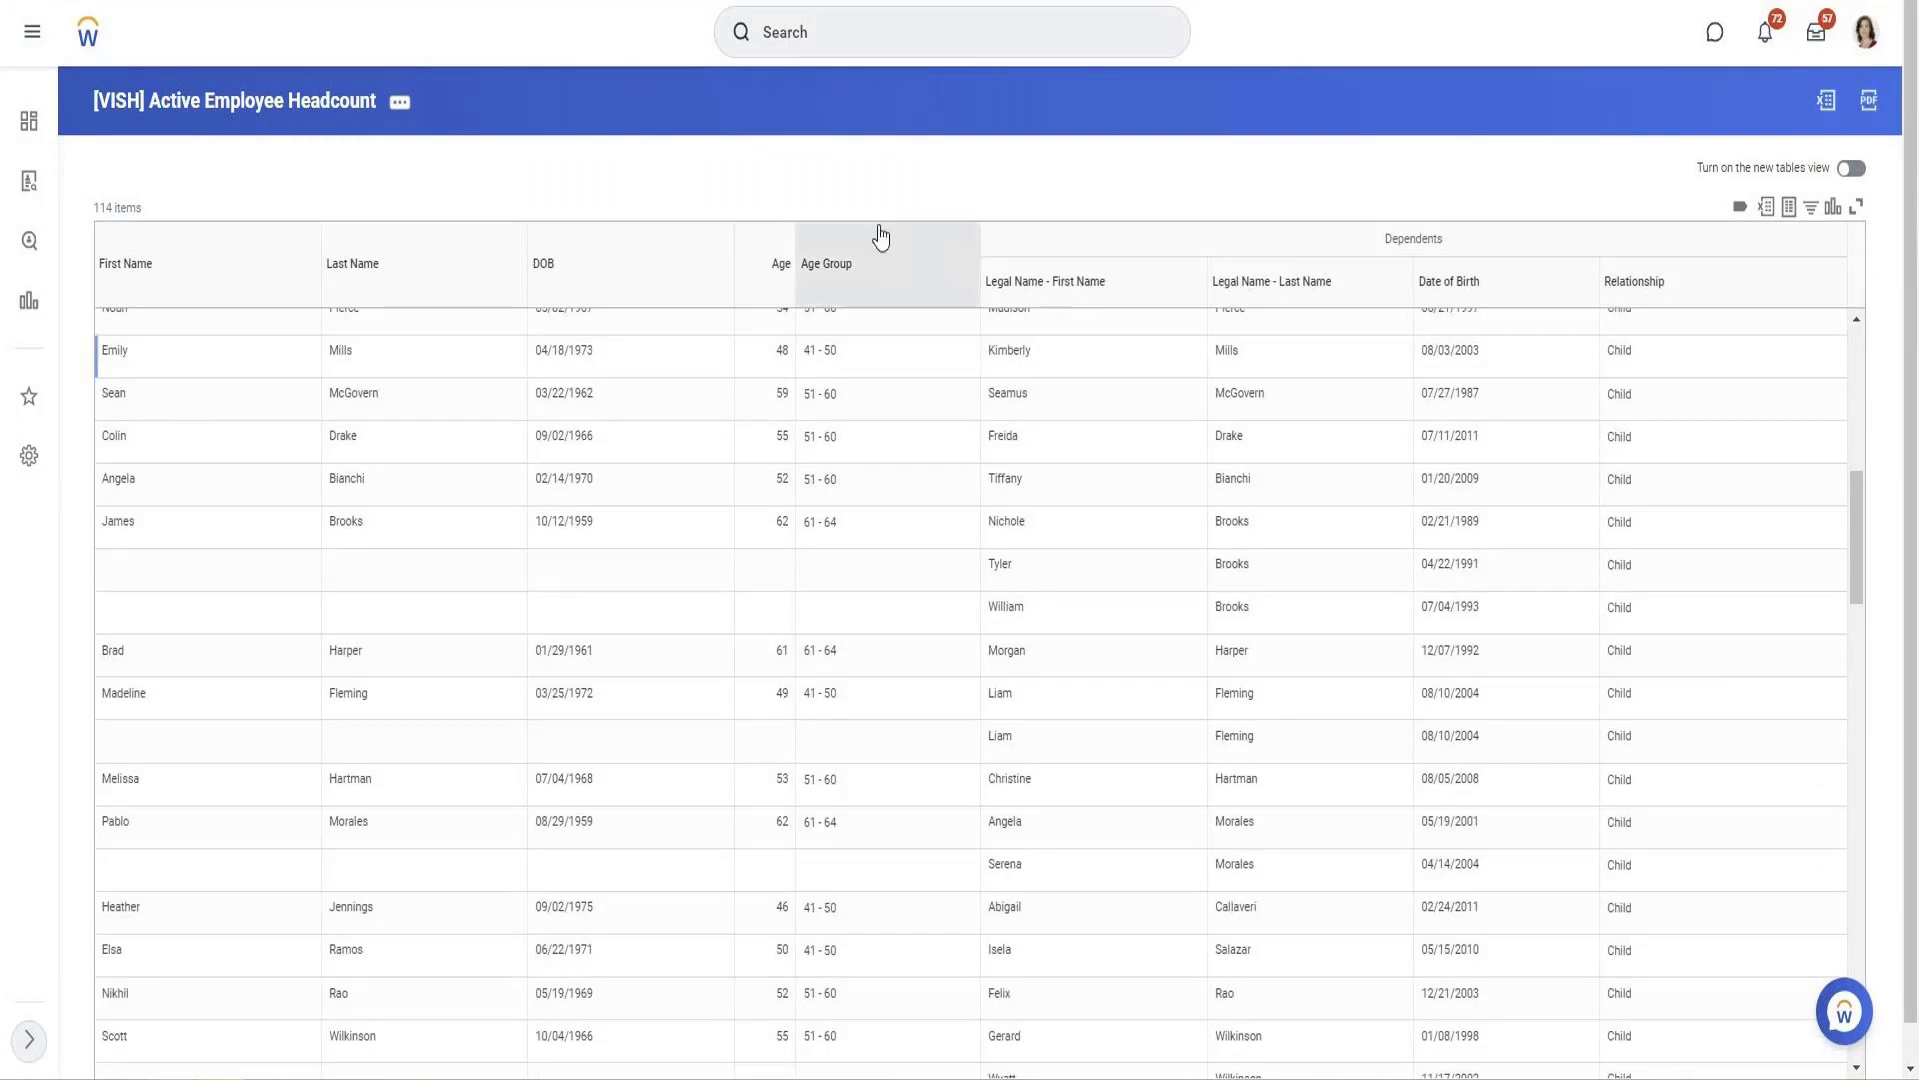
# Reopen the Active Employee Headcount report definition for editing
pyautogui.click(401, 104)
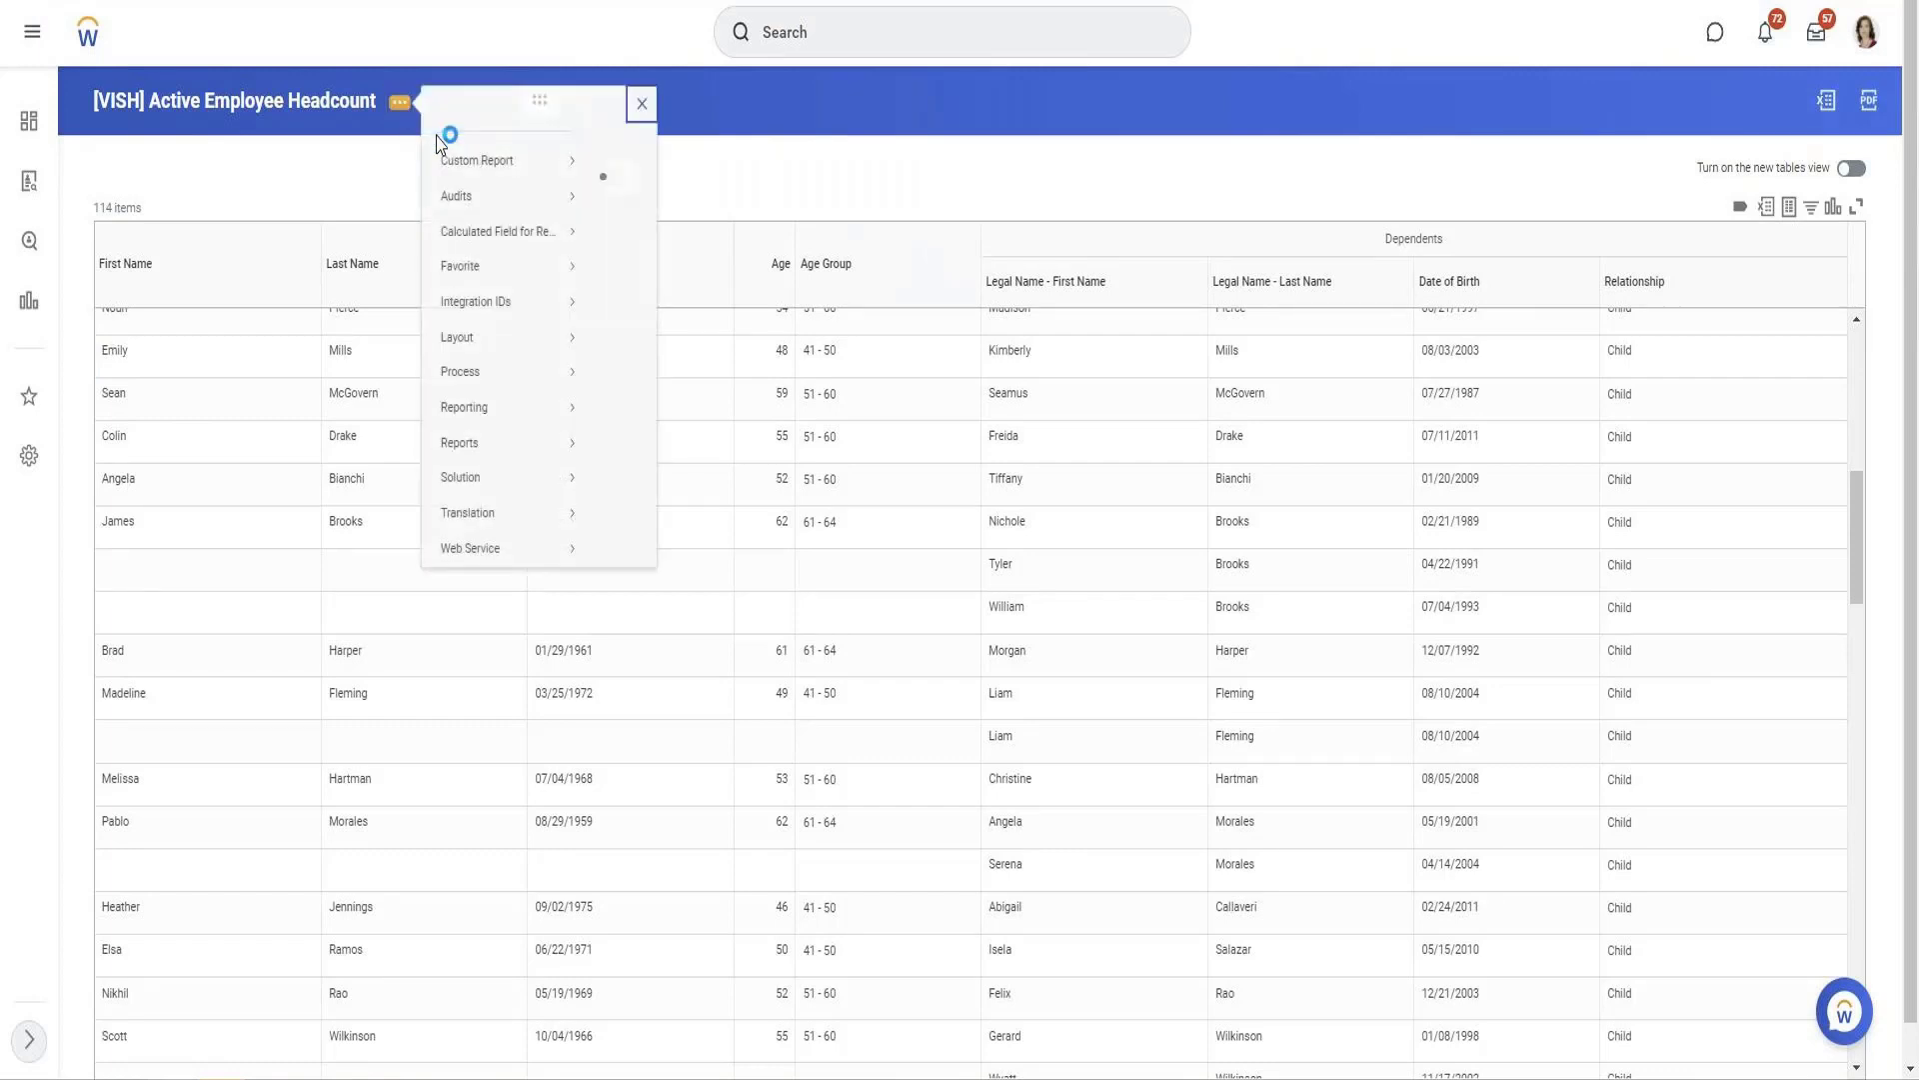
pyautogui.moveTo(437, 143)
pyautogui.click(630, 193)
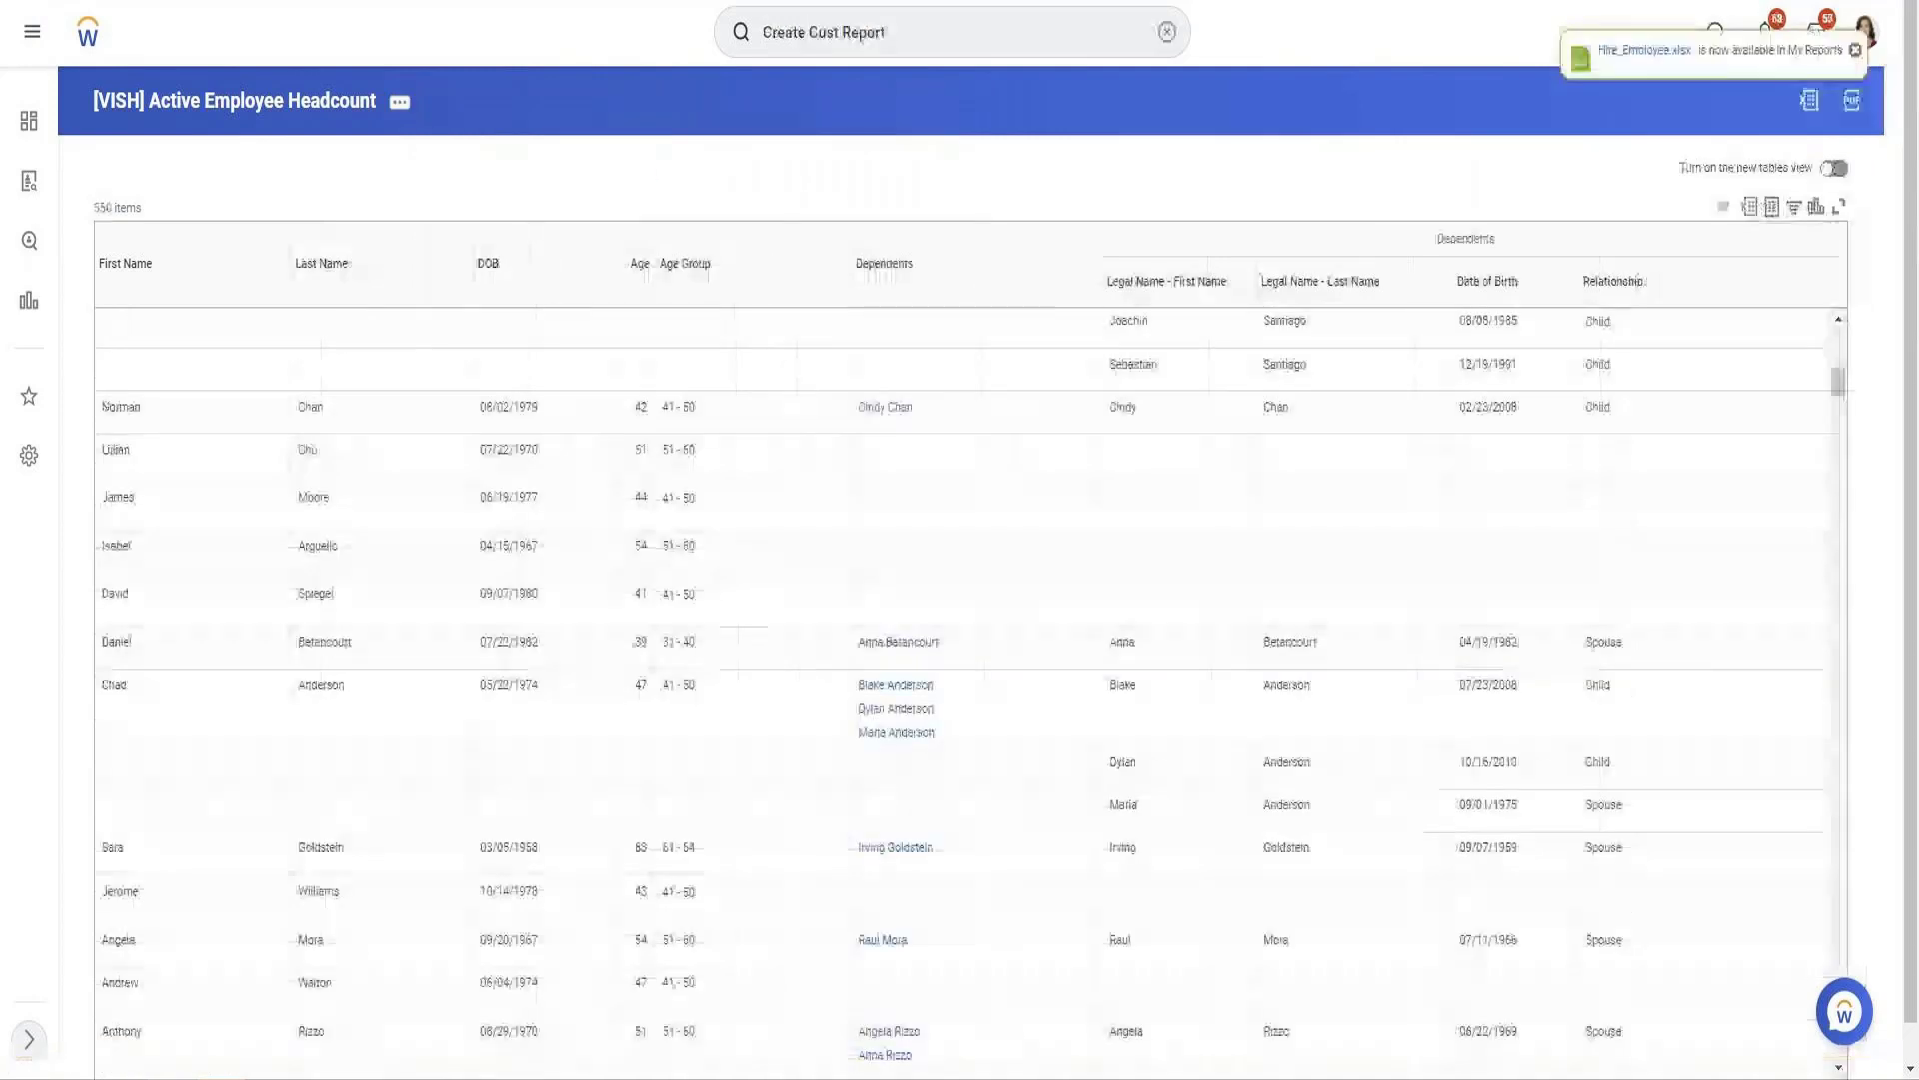
# View the Contact information on the signed-in worker's profile
pyautogui.click(1864, 48)
pyautogui.click(1700, 671)
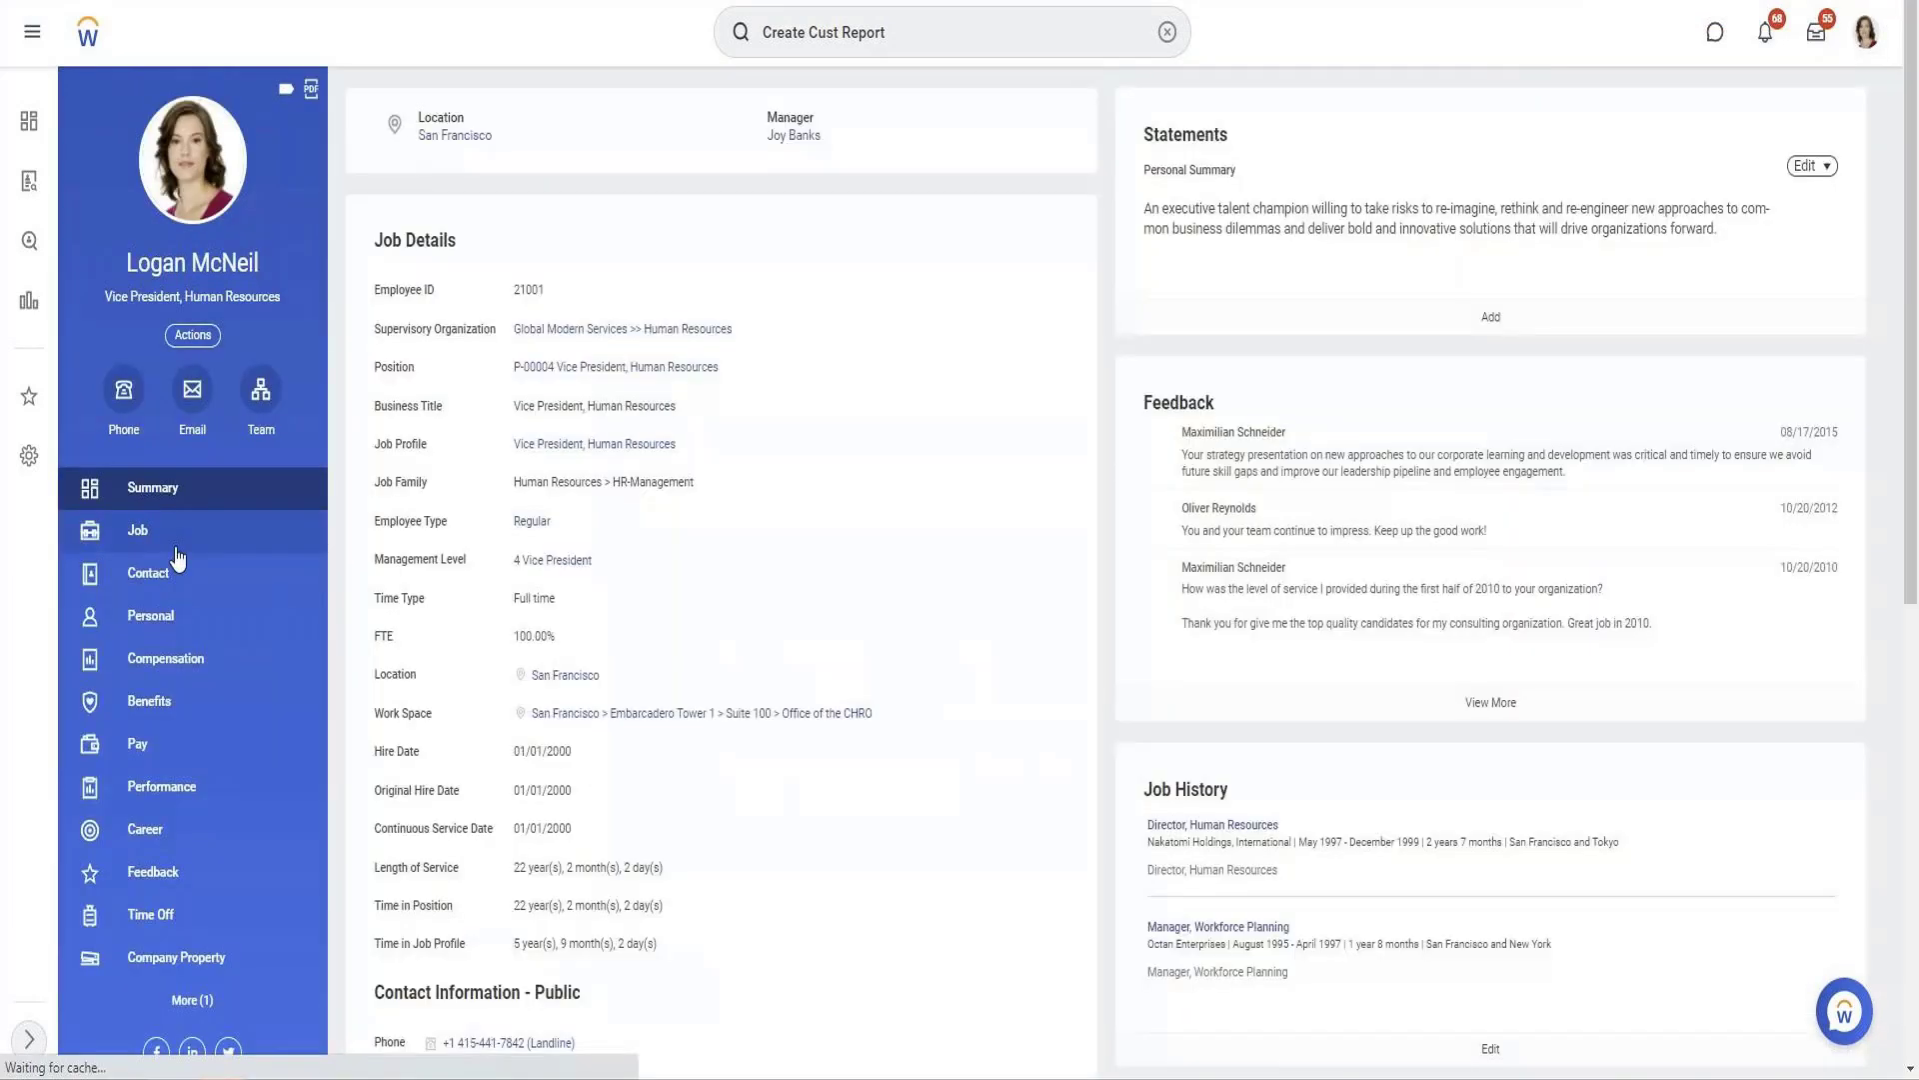
pyautogui.click(145, 570)
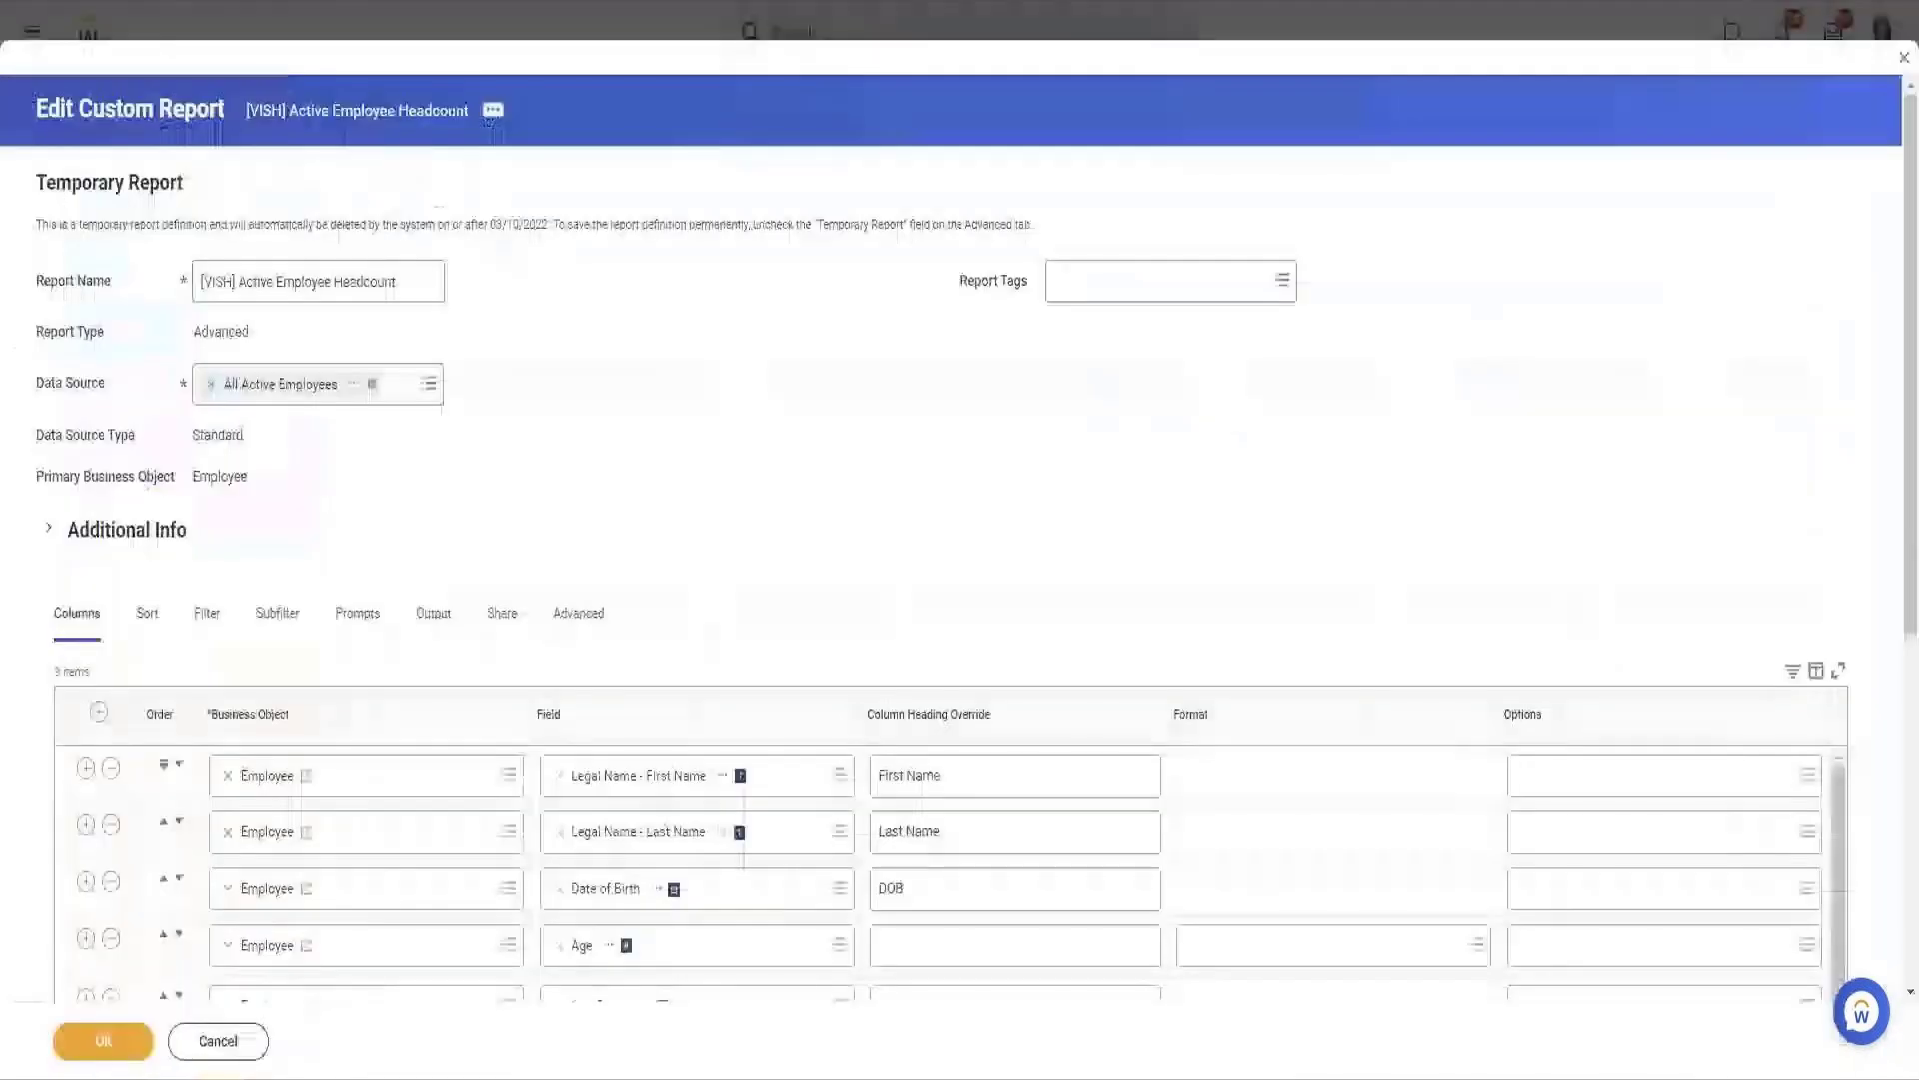
# Insert an Employee row below Age Group in the report's columns and search its fields for "Contact"
pyautogui.scroll(-6, 429, 574)
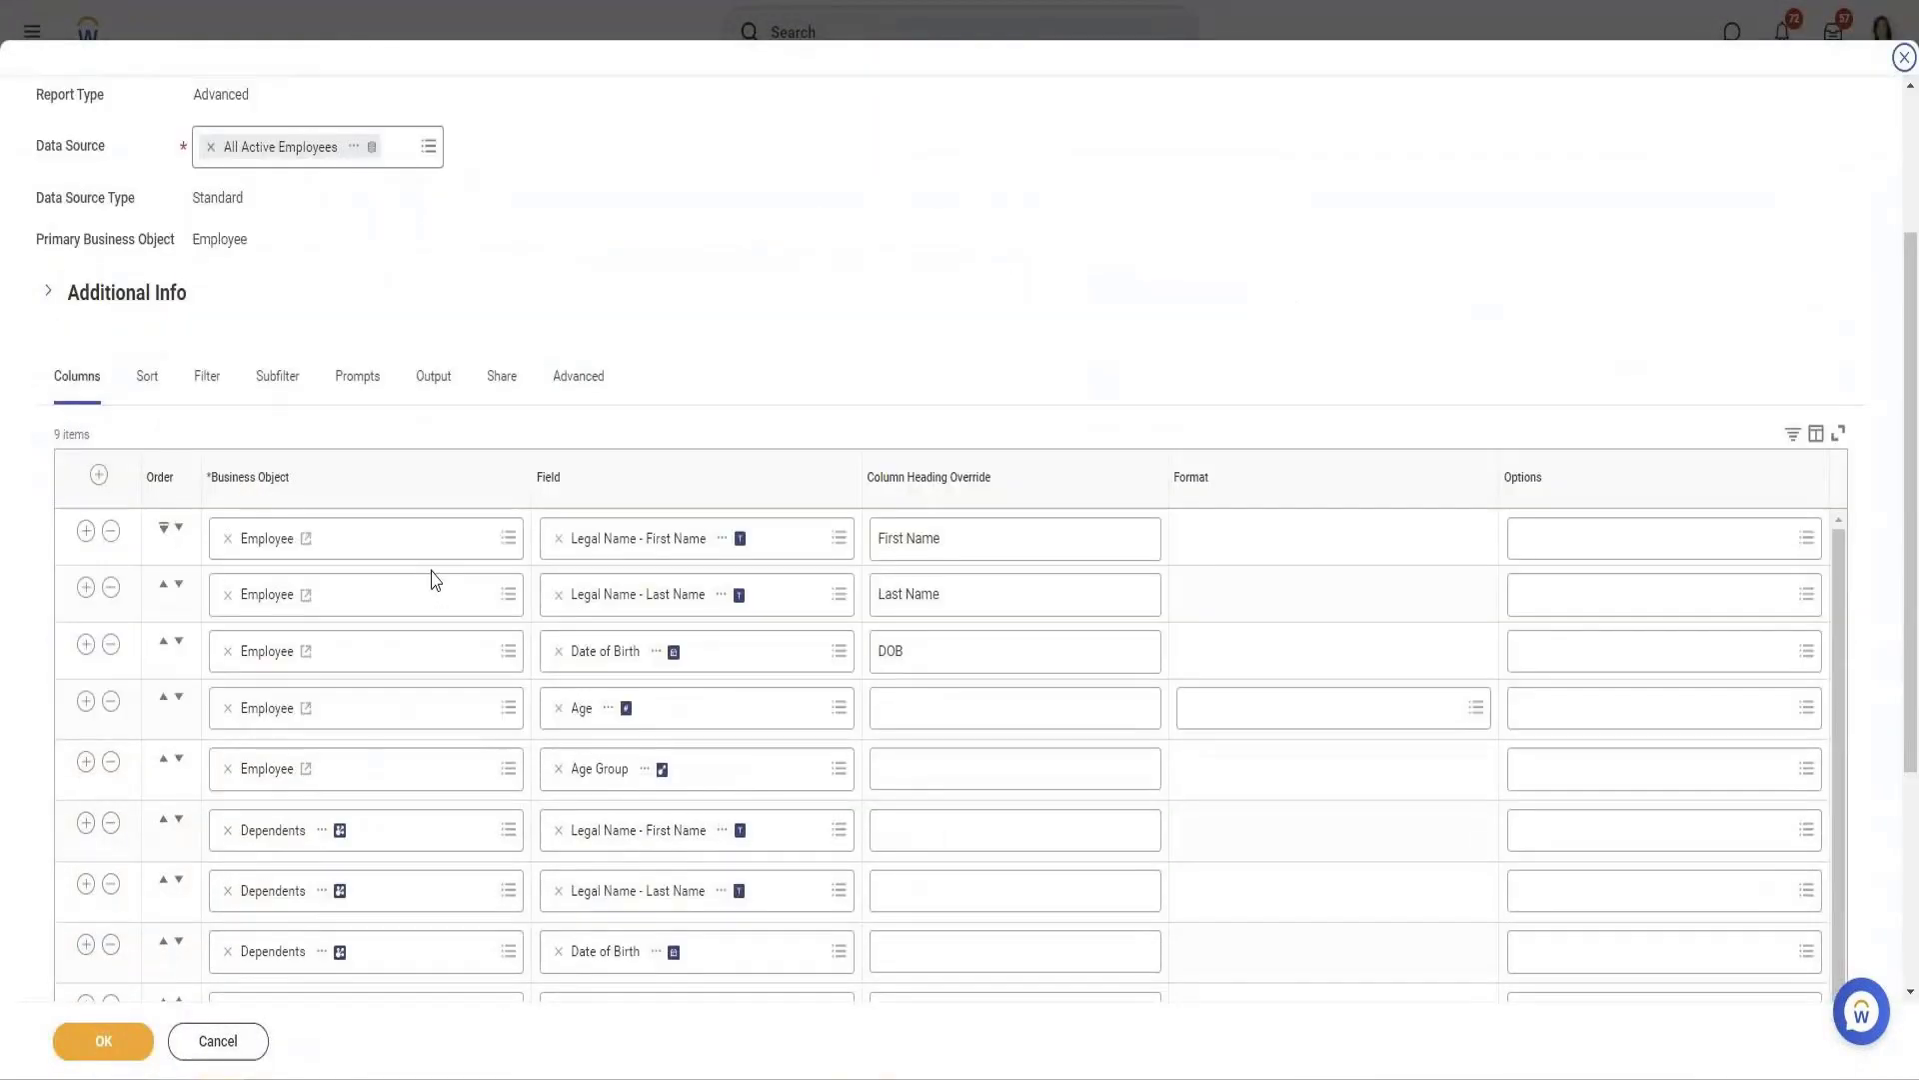
pyautogui.click(84, 408)
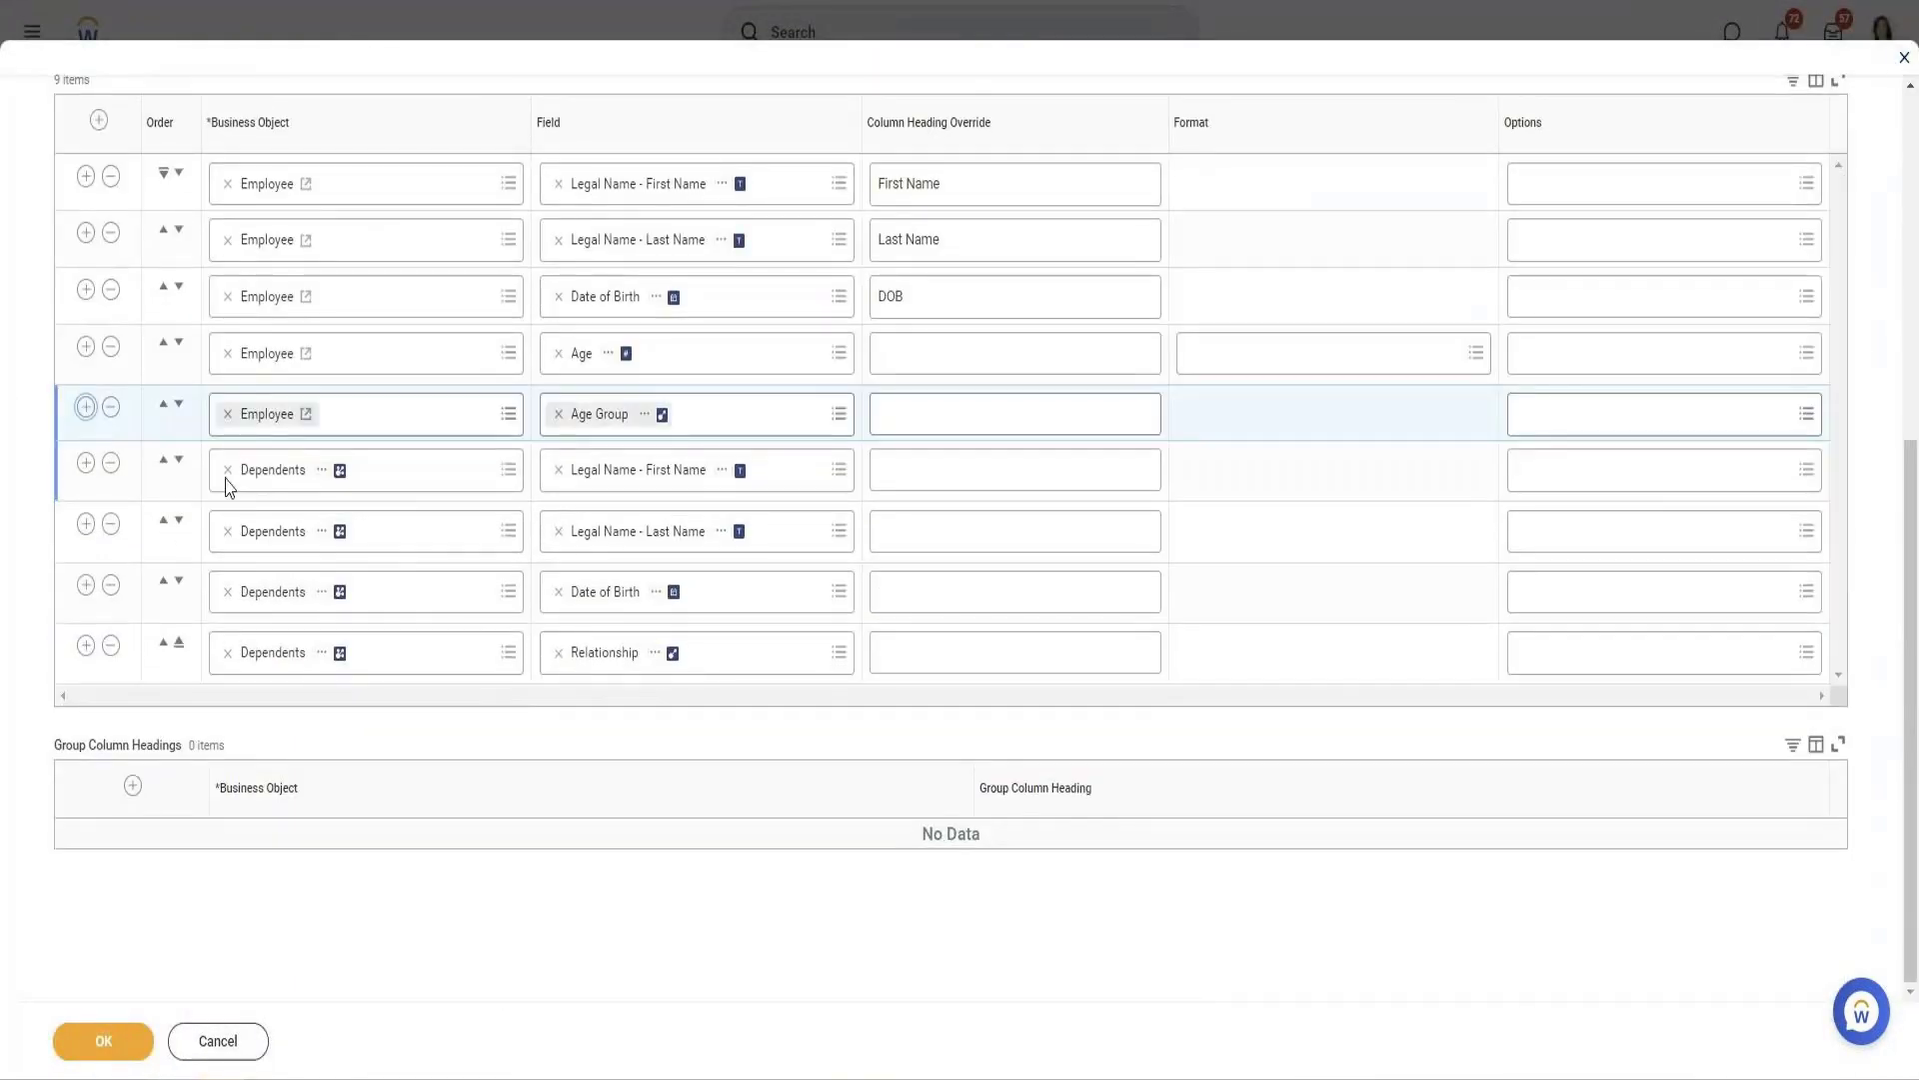
pyautogui.click(633, 476)
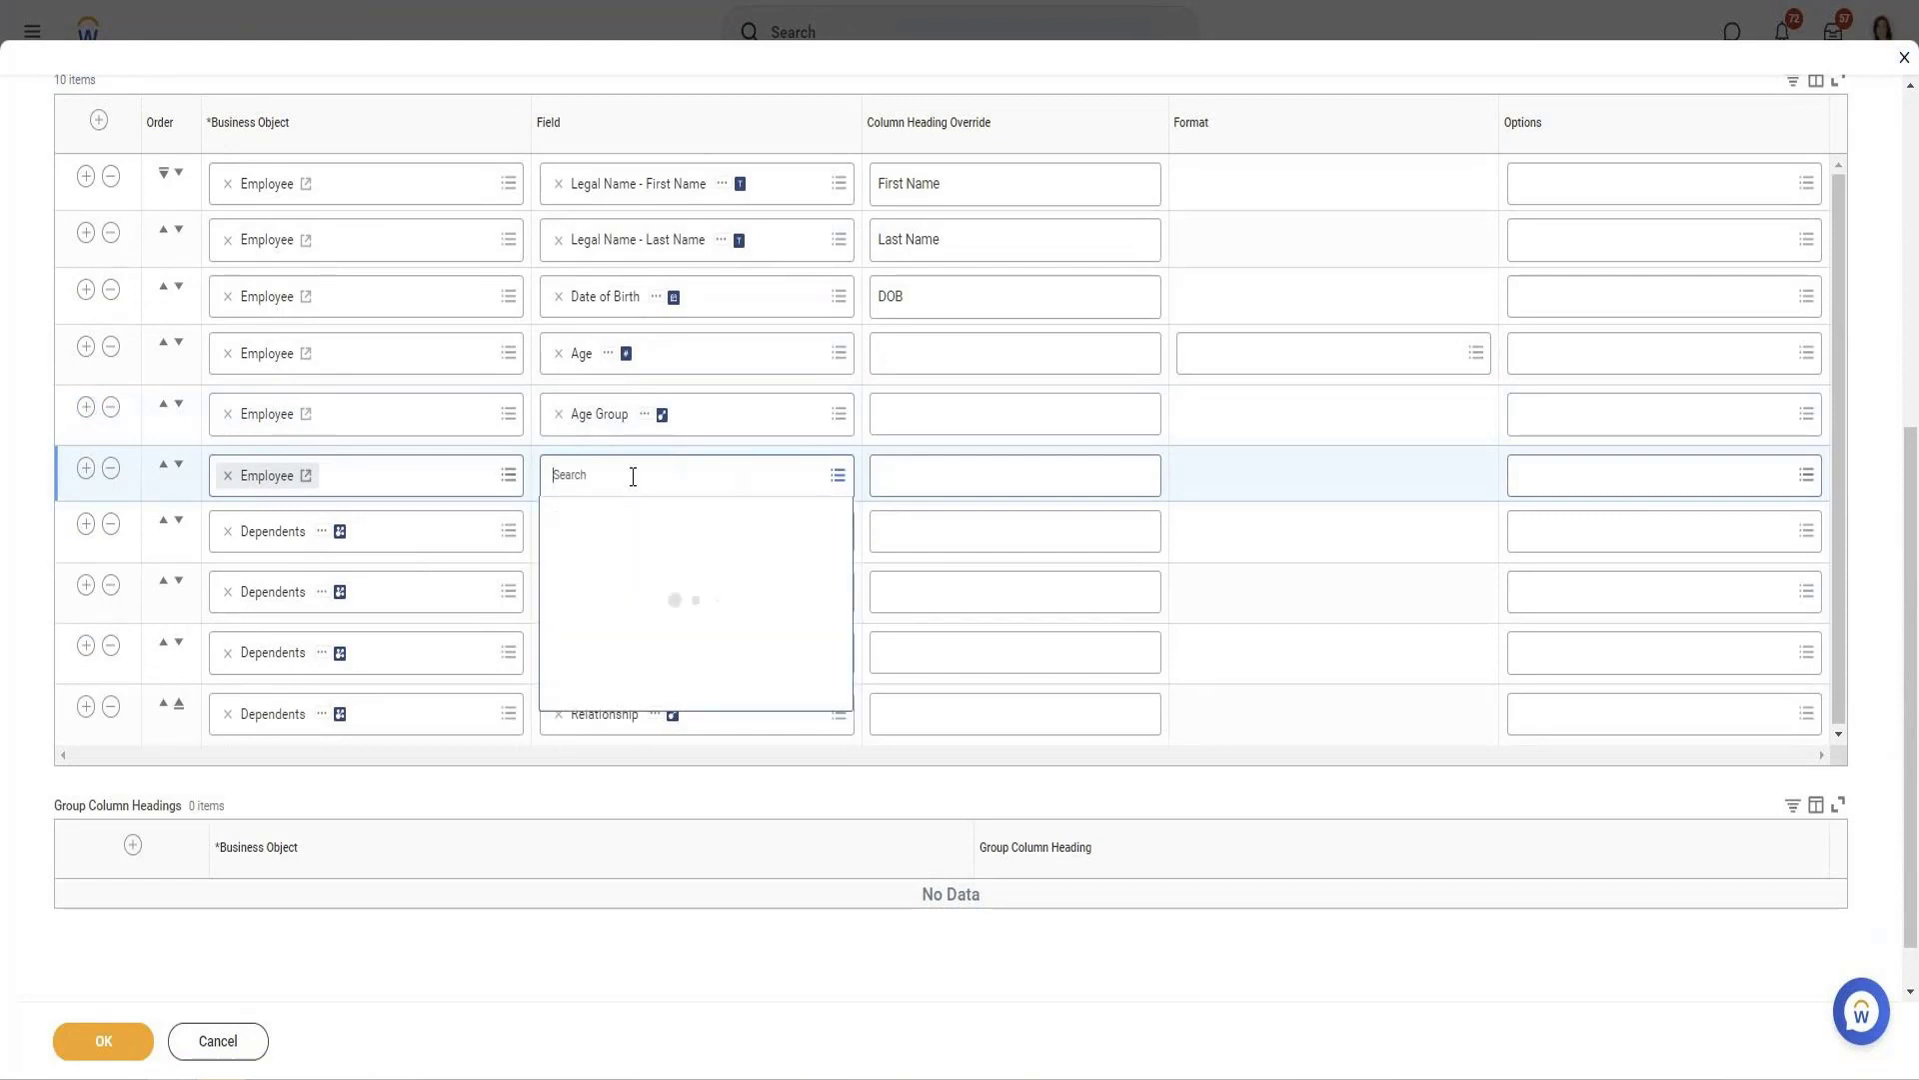
pyautogui.write('Contact')
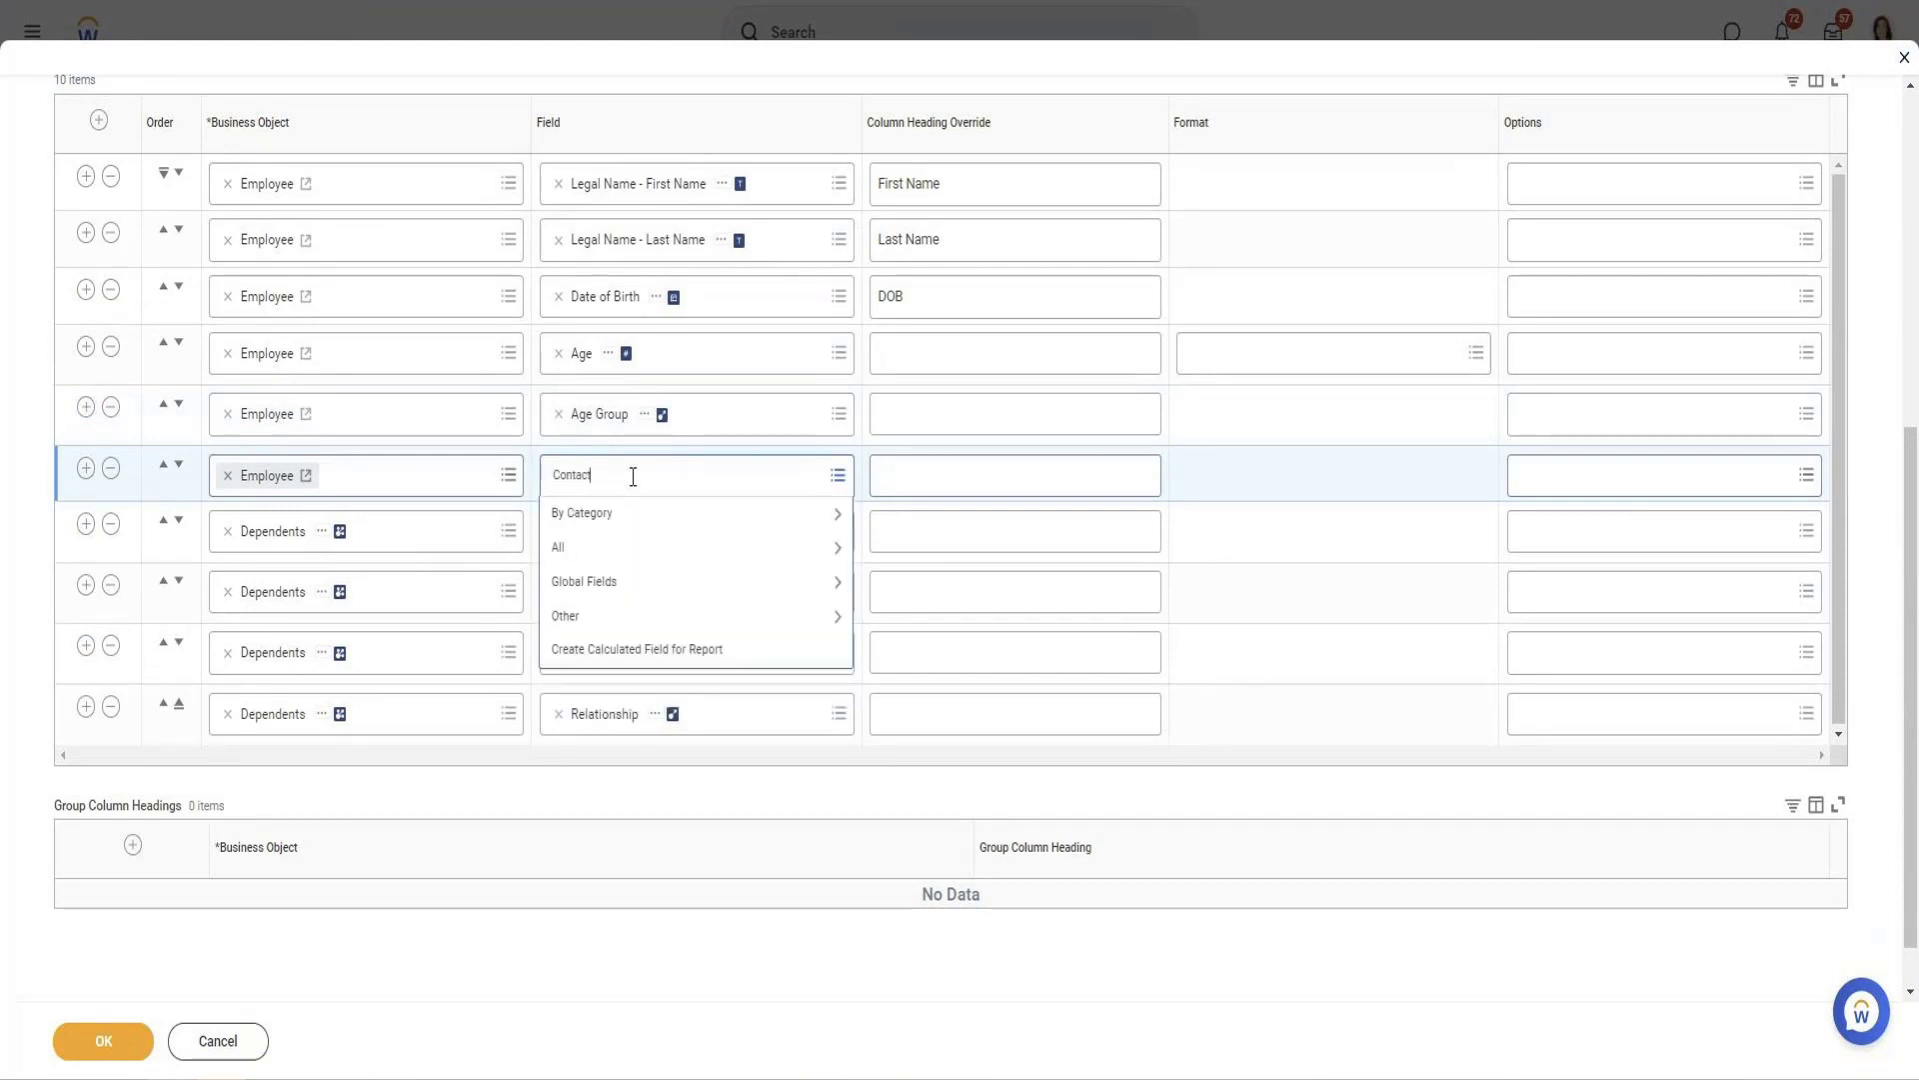
pyautogui.press('Return')
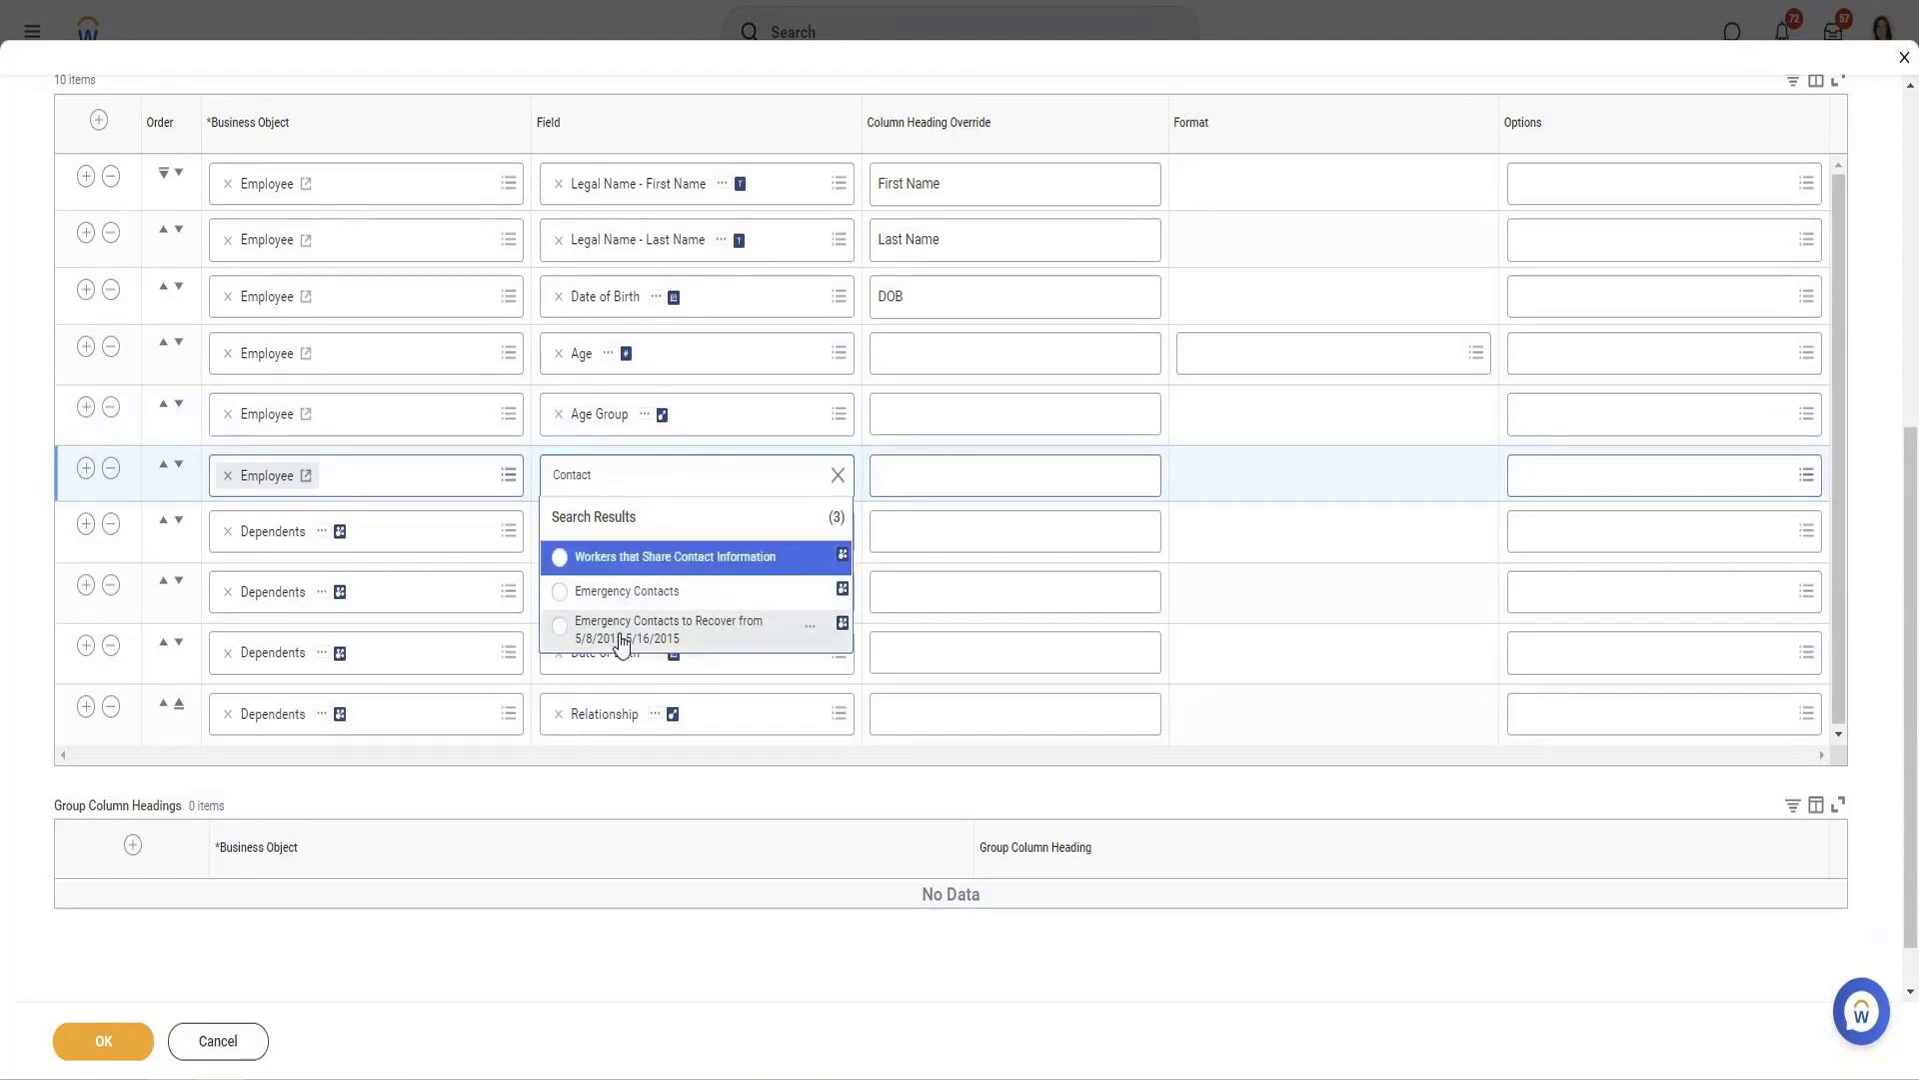
# Set the new Employee row's field to Addresses, and save and run the report
pyautogui.doubleClick(614, 478)
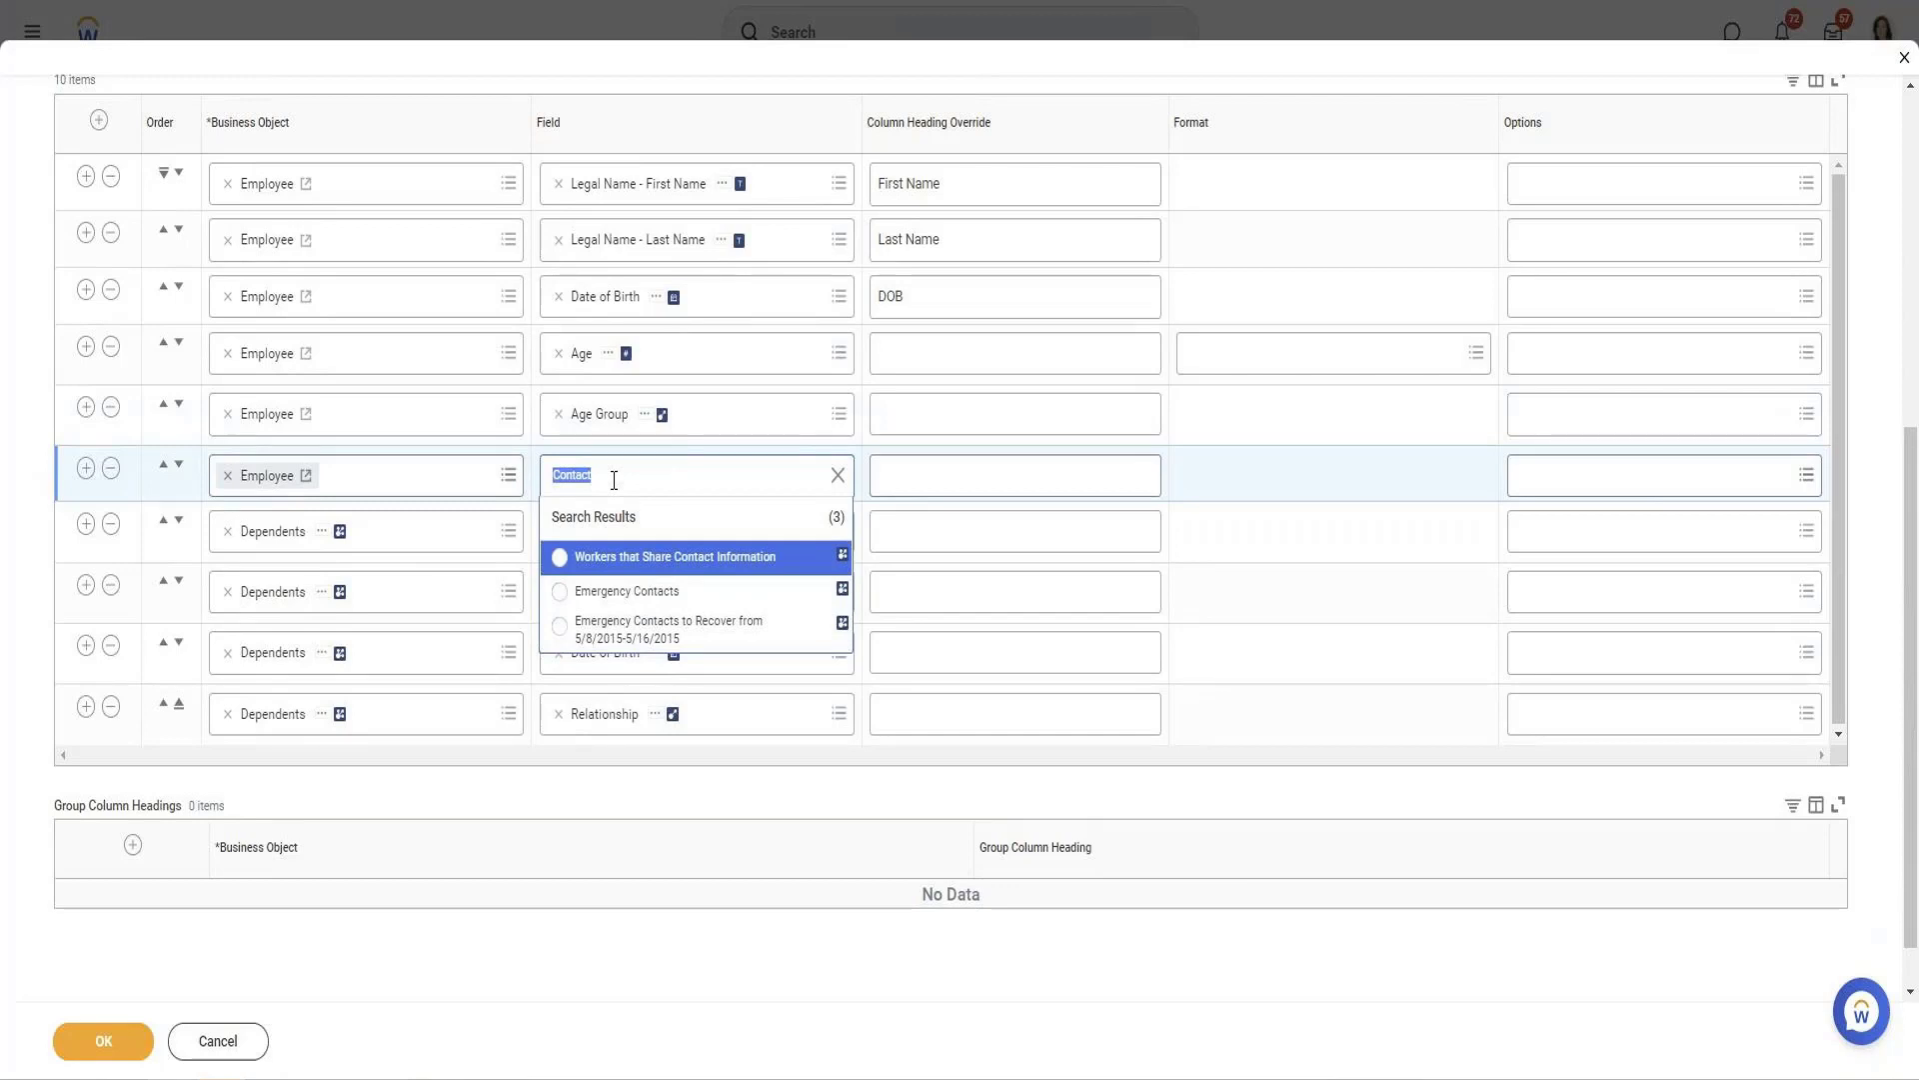
pyautogui.write('Addresss')
pyautogui.press('BackSpace')
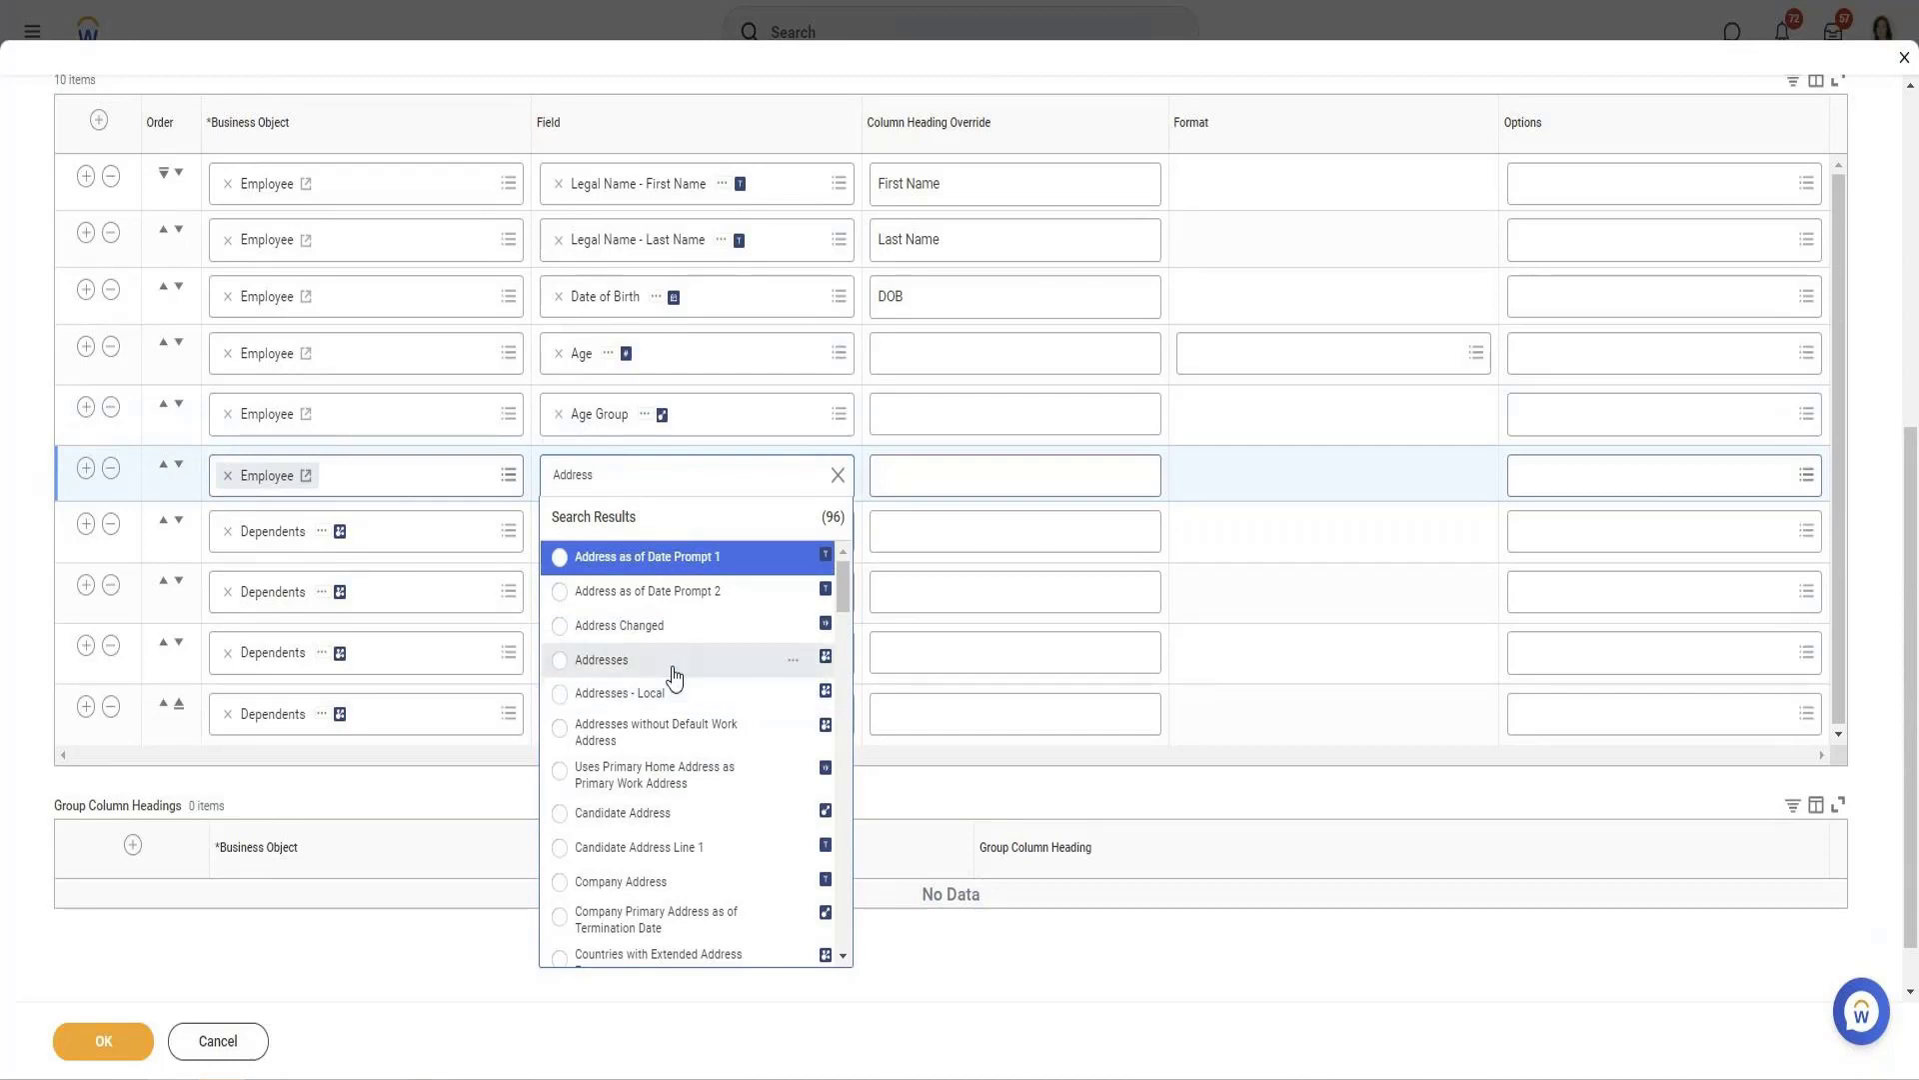
pyautogui.click(675, 662)
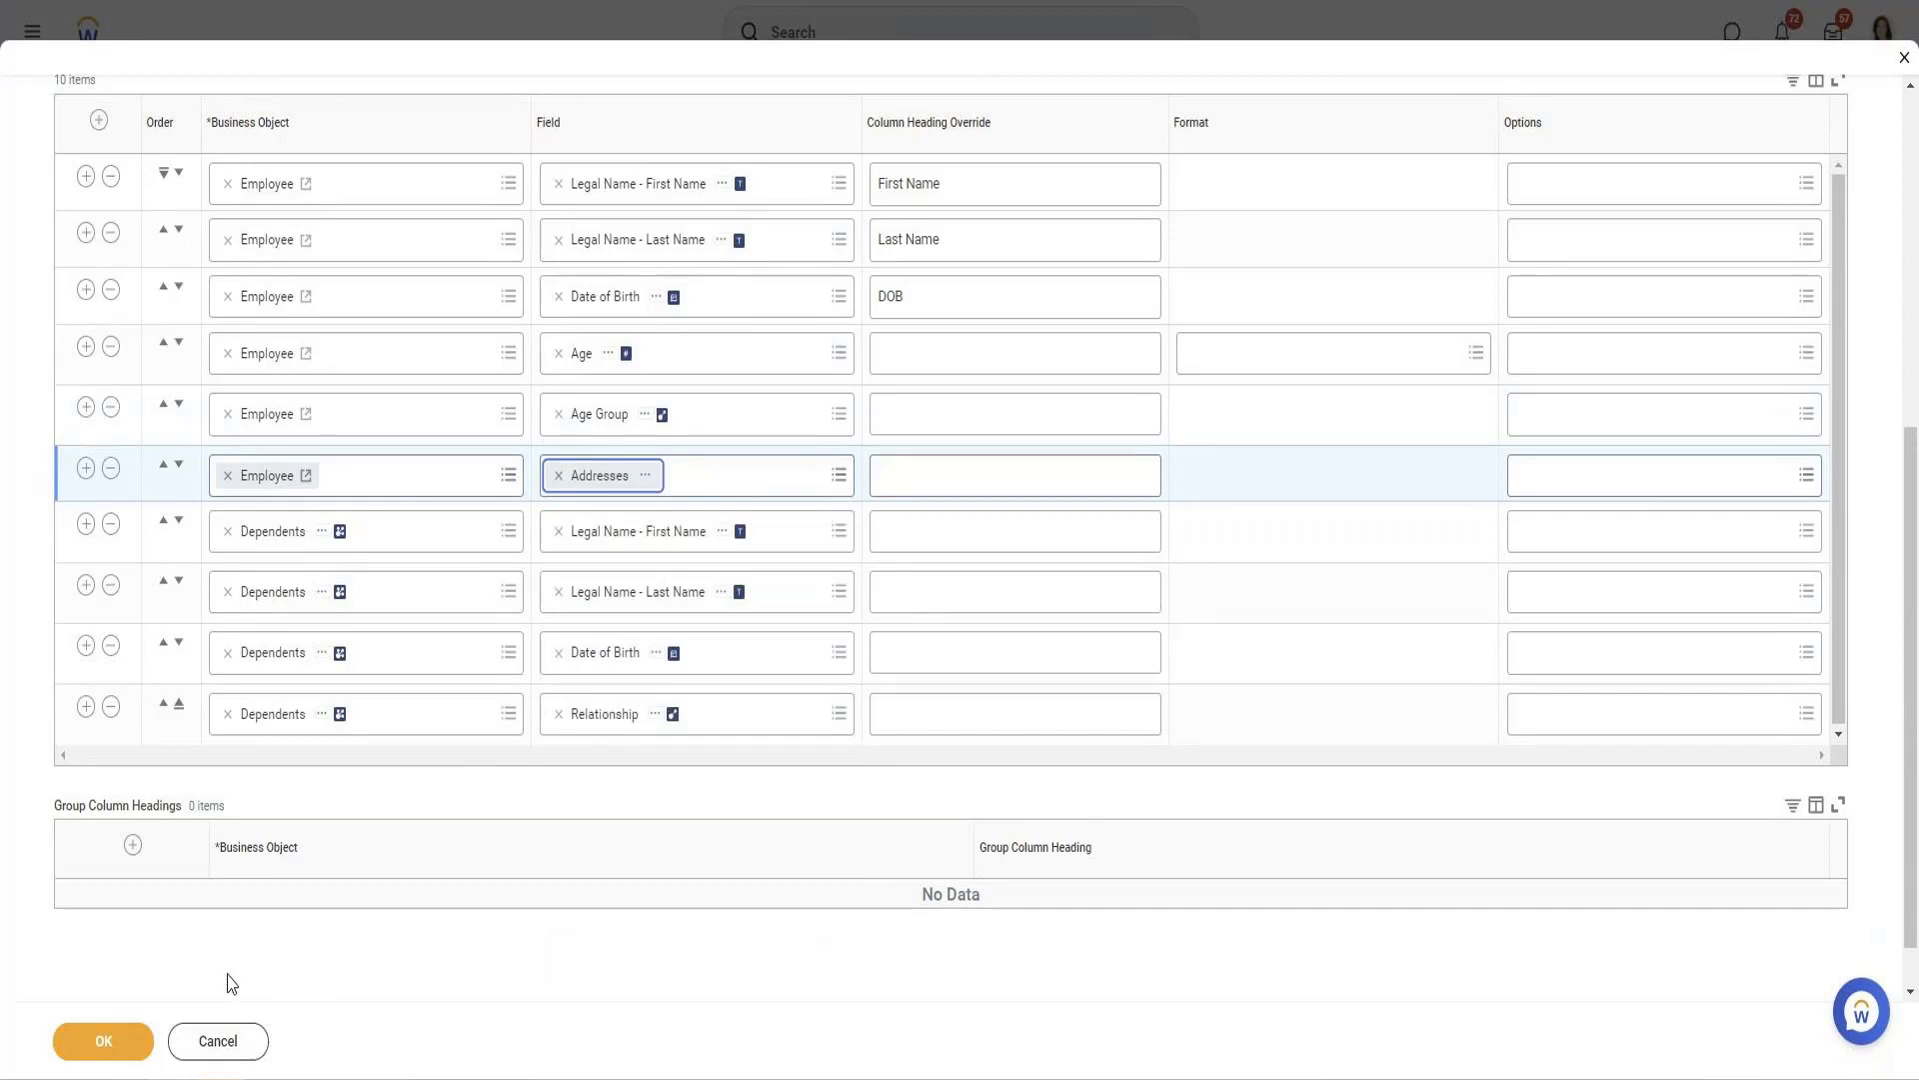
pyautogui.click(110, 1037)
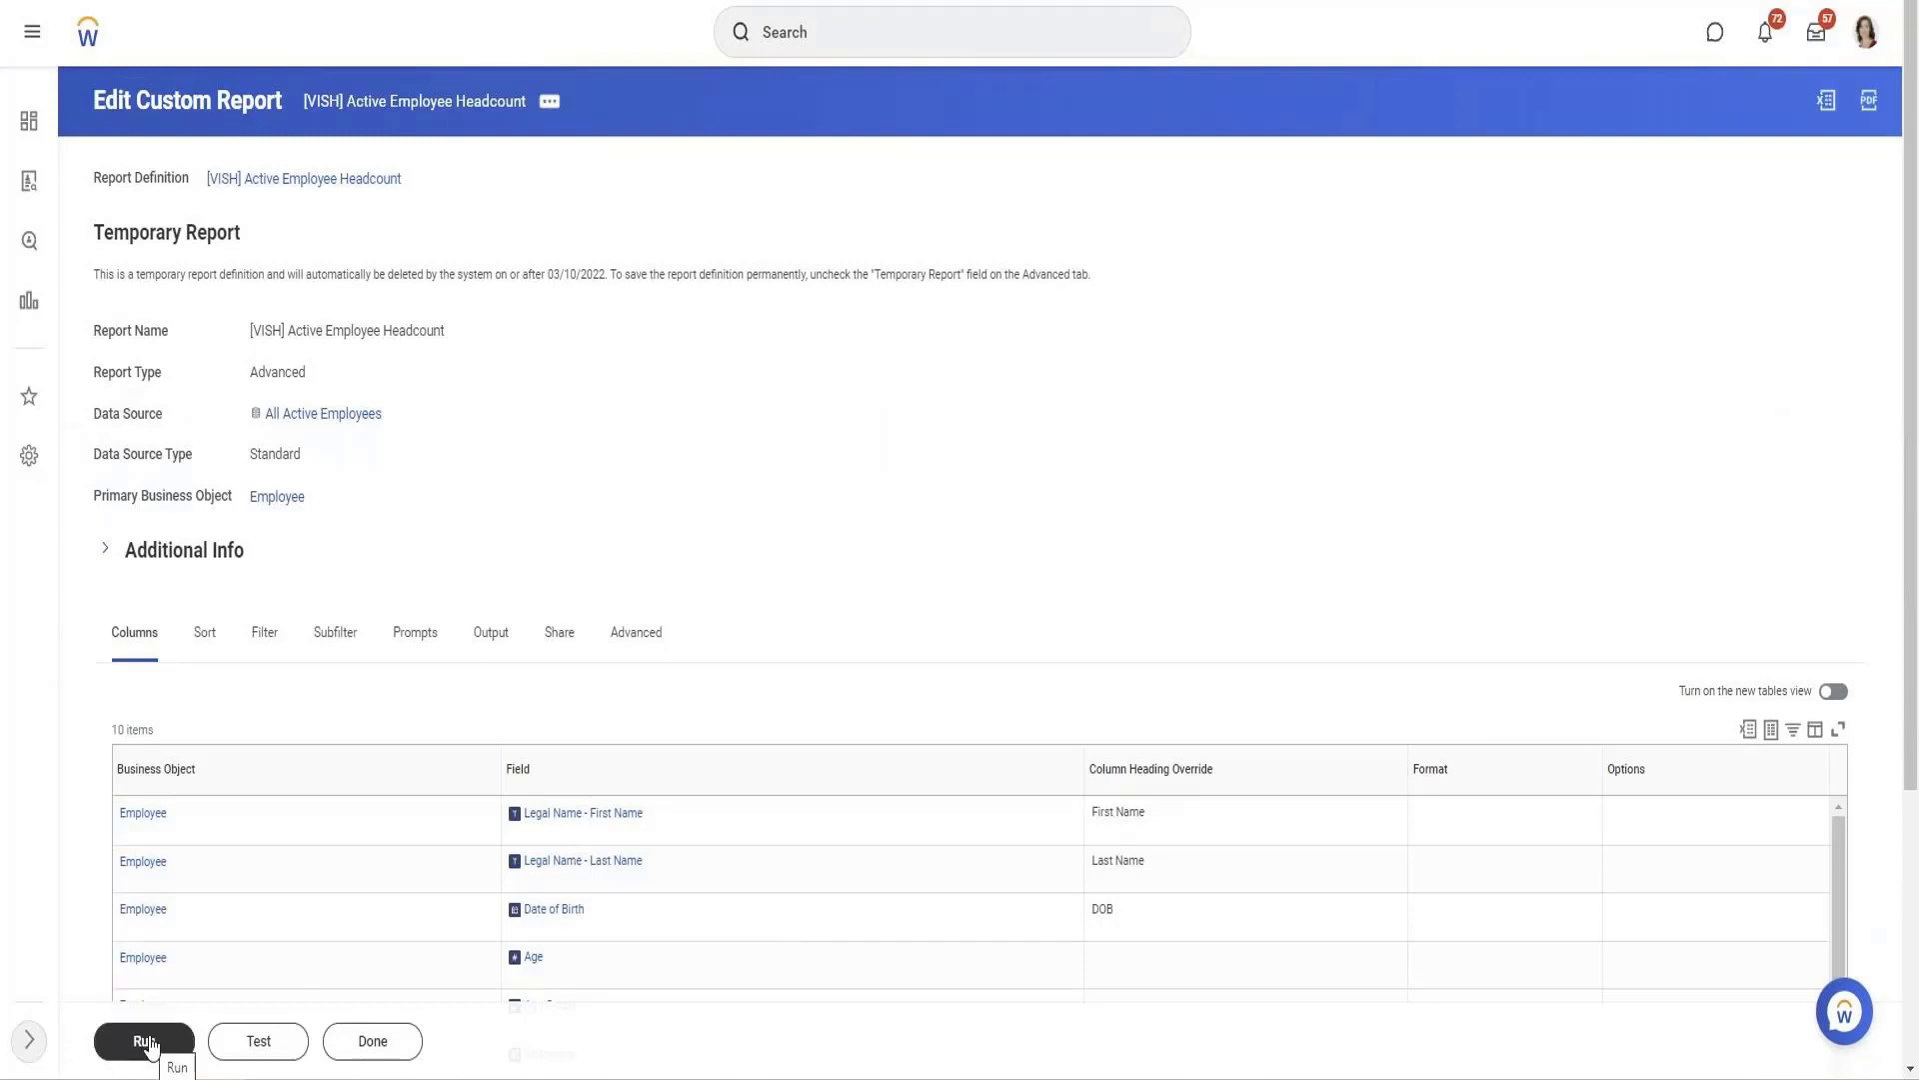
pyautogui.click(146, 1042)
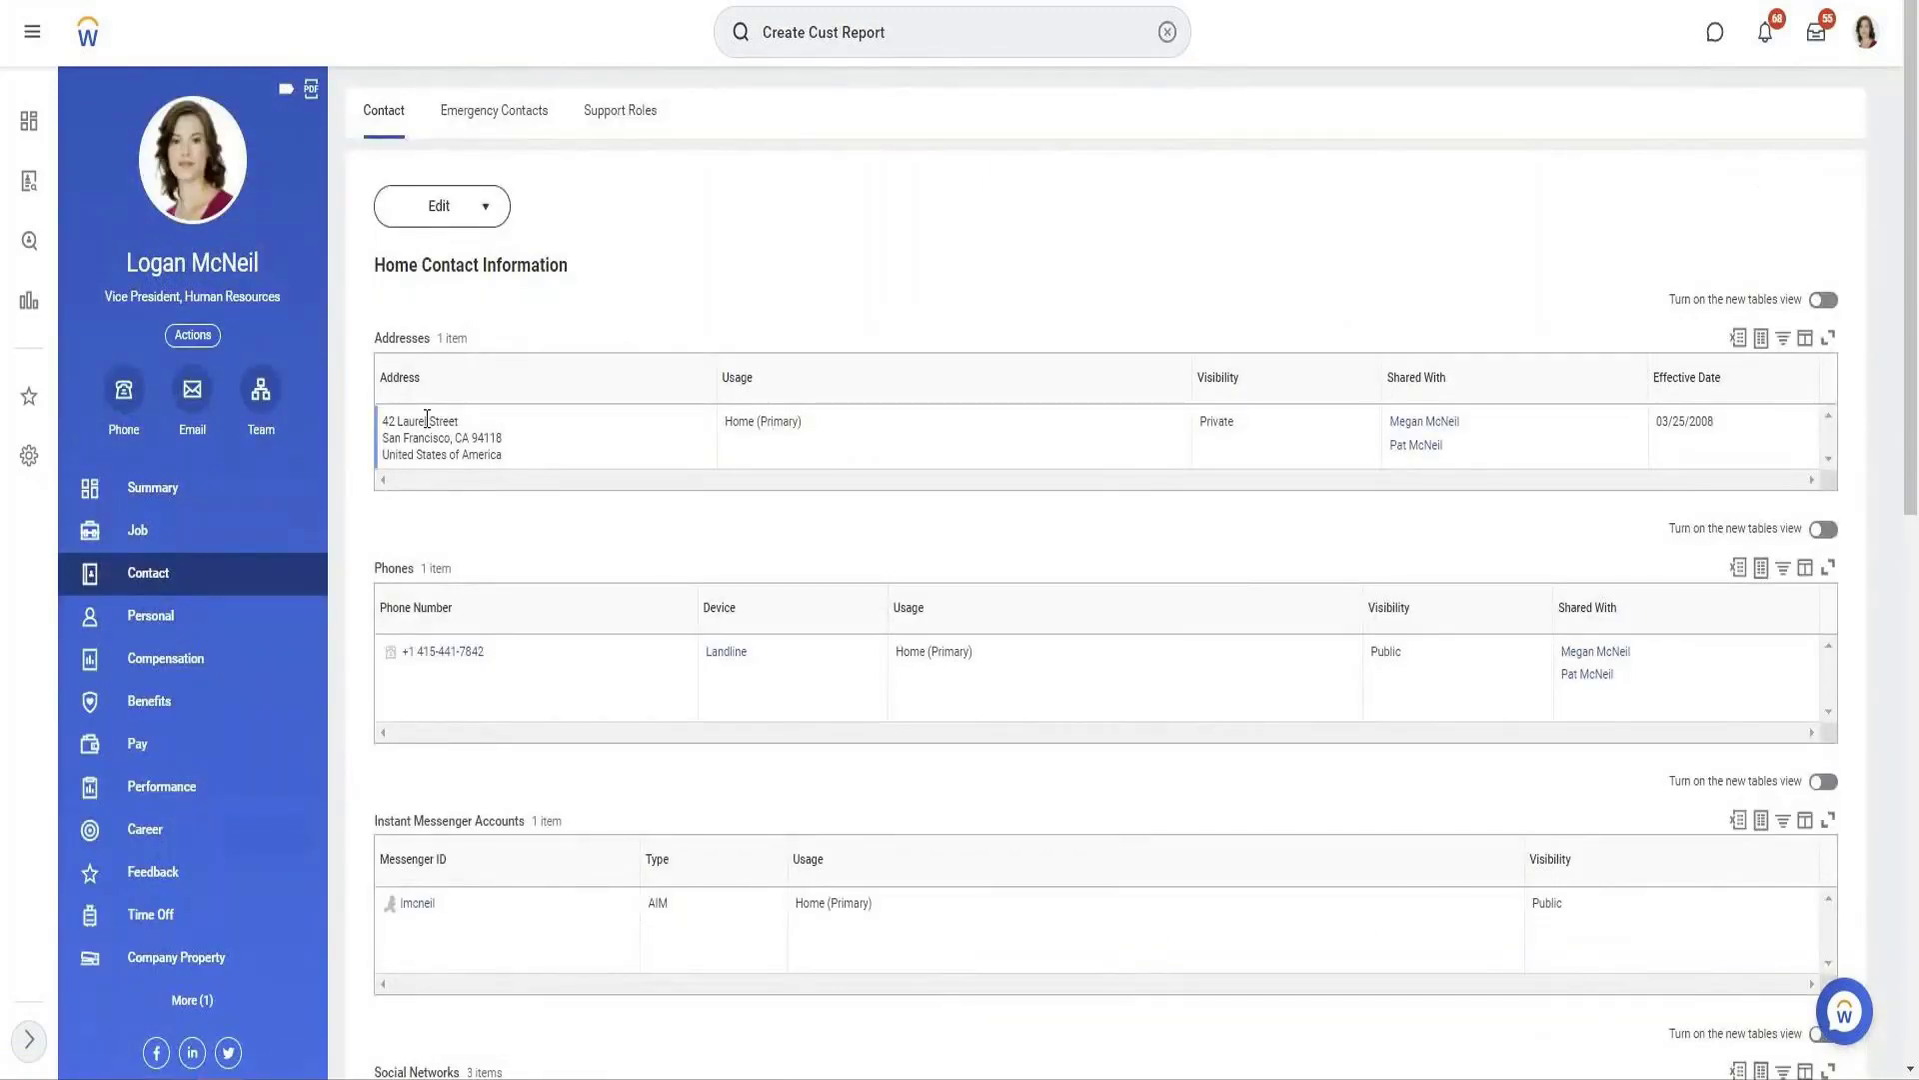
# Examine the home and work addresses in the worker's contact information for comparison with the report's Addresses column
pyautogui.click(427, 420)
pyautogui.scroll(-10, 518, 705)
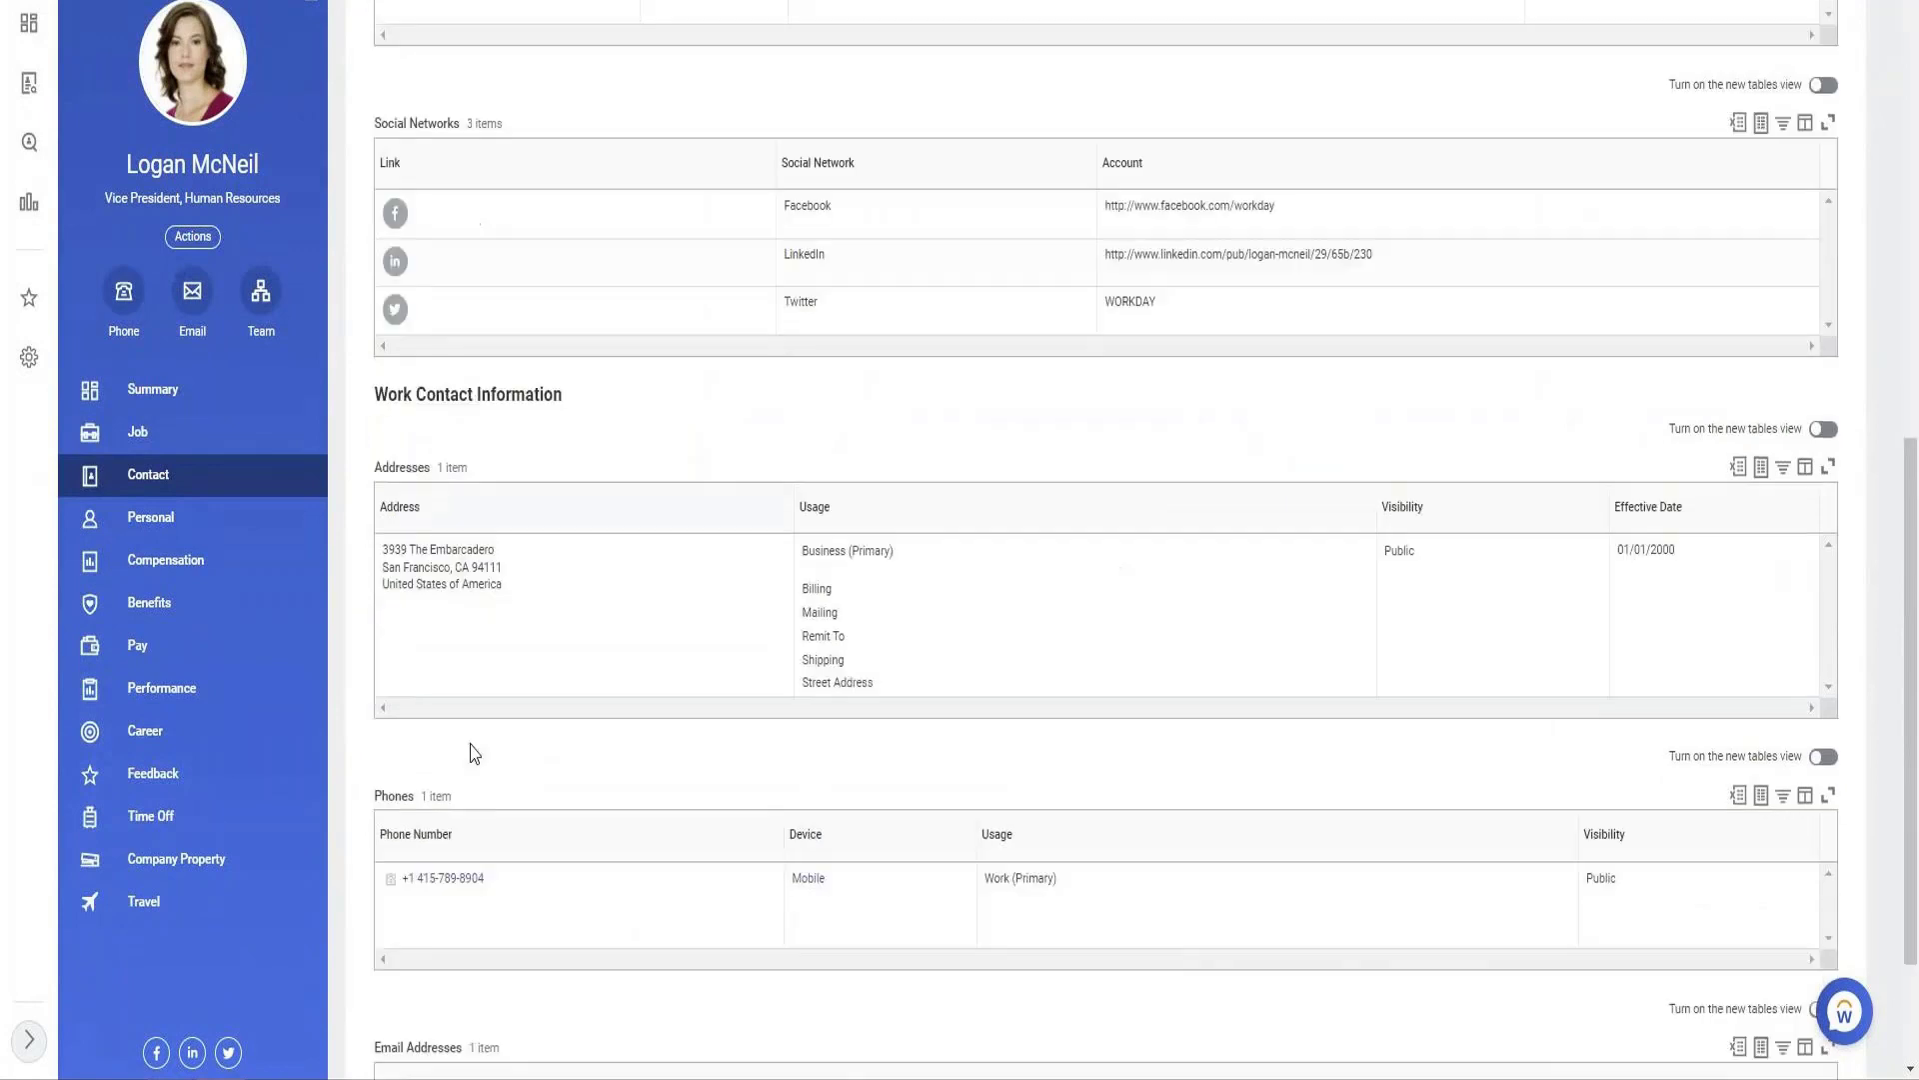
pyautogui.tripleClick(452, 549)
pyautogui.scroll(-1, 699, 740)
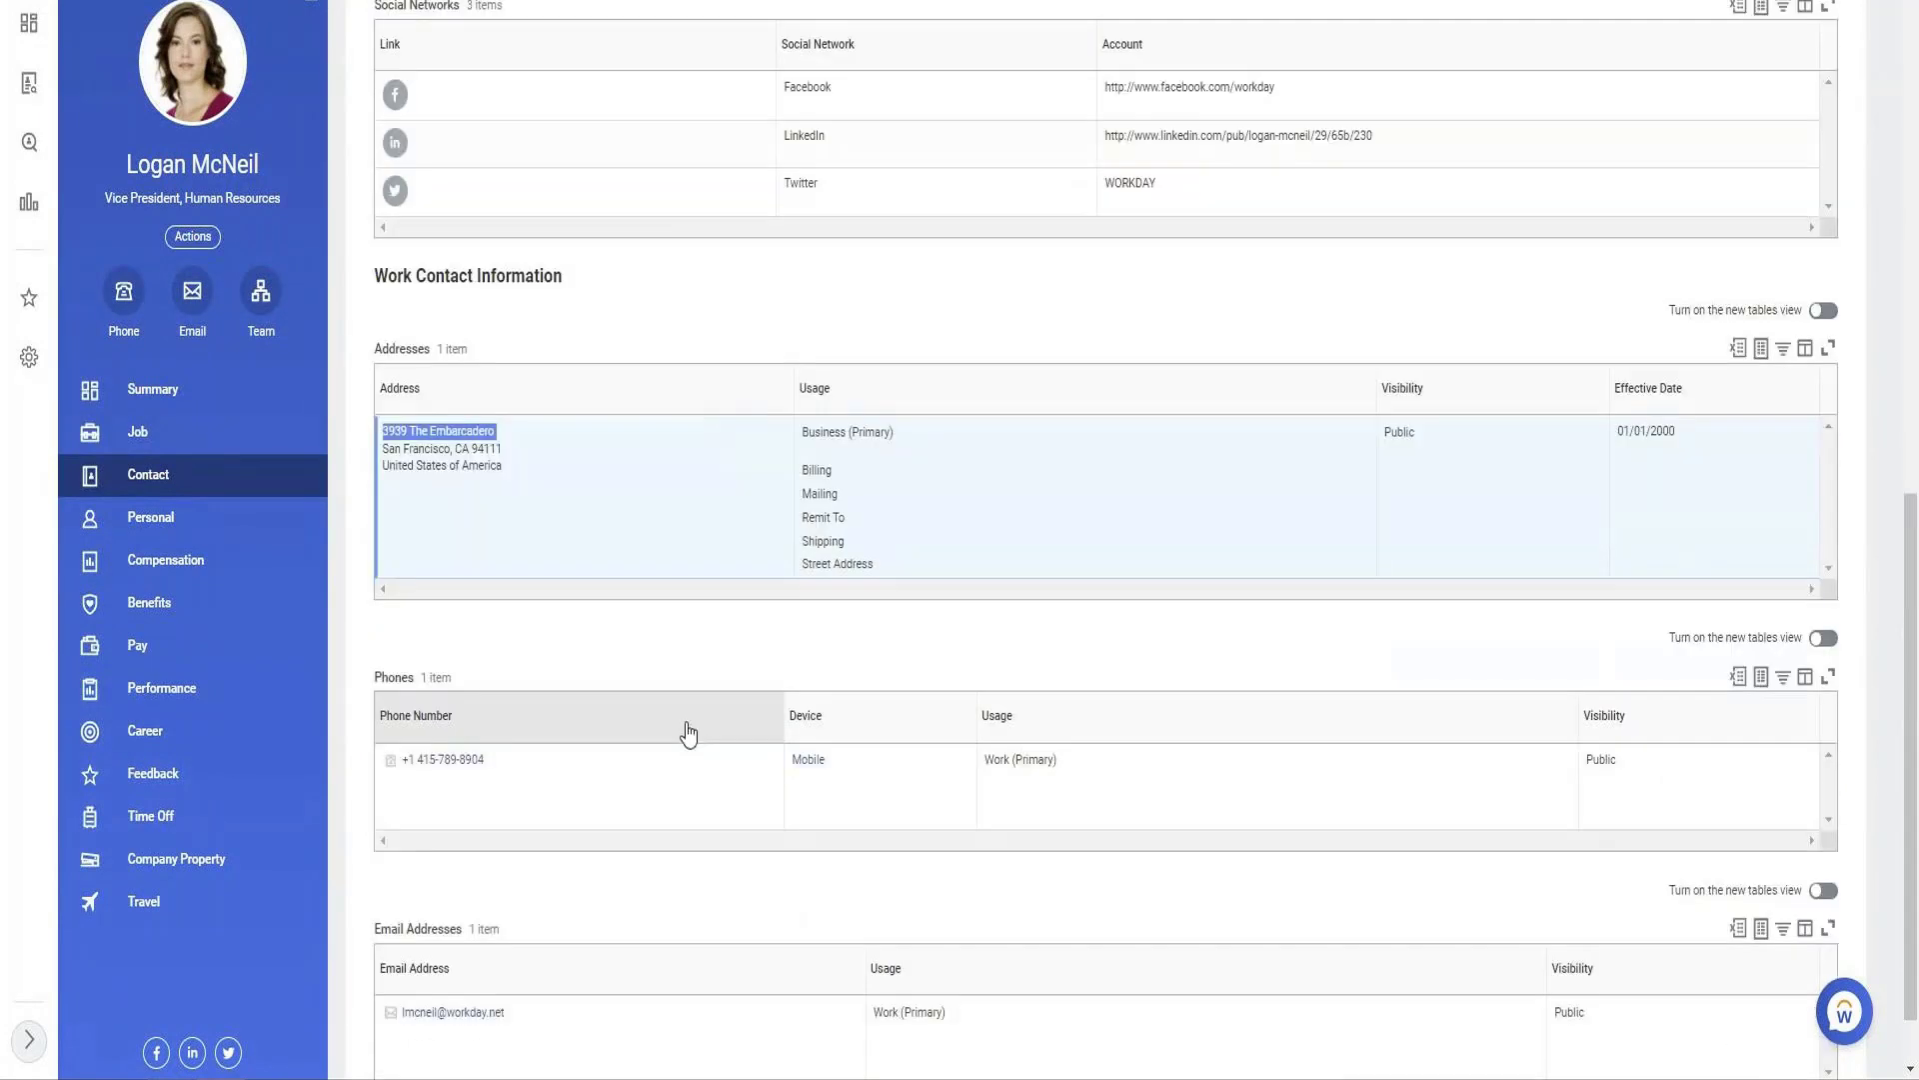
pyautogui.scroll(4, 649, 690)
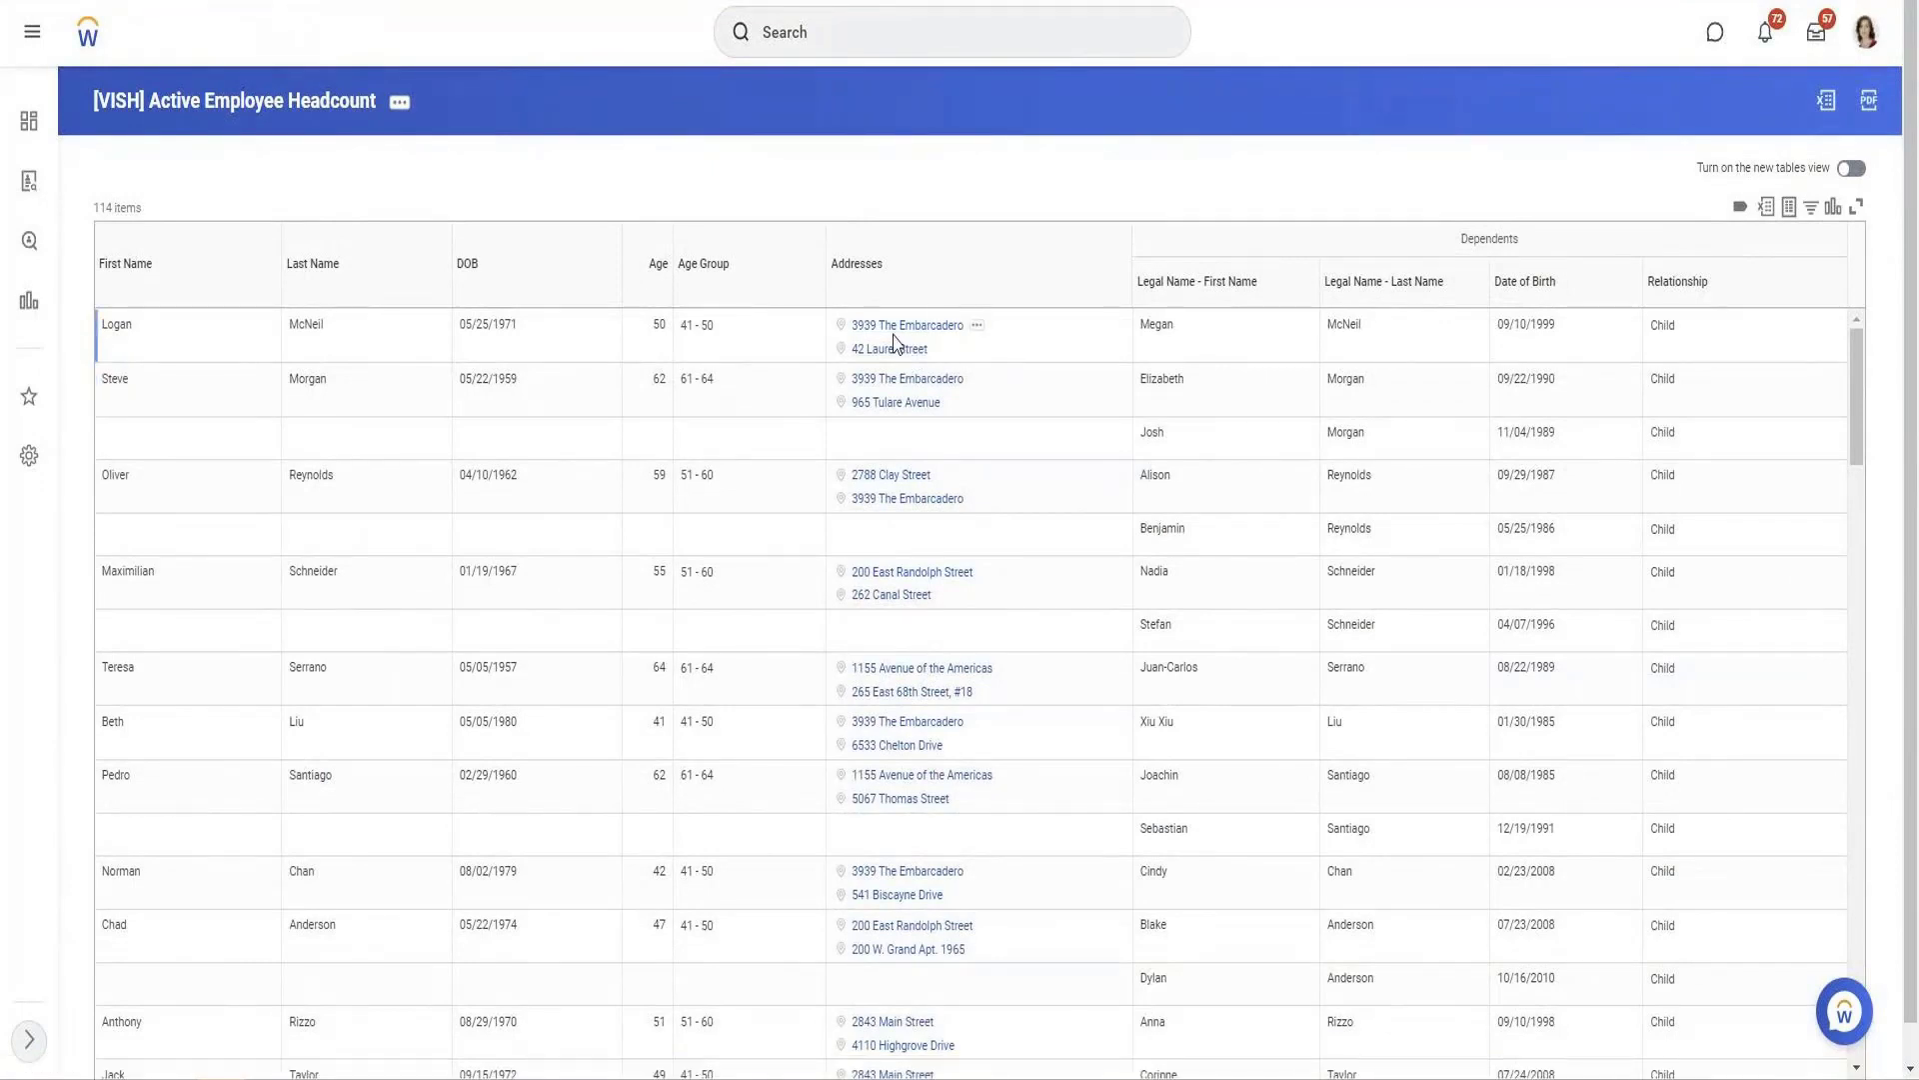
# Edit the report definition and insert a column row below the Employee Addresses row with Addresses as its business object
pyautogui.click(397, 122)
pyautogui.moveTo(530, 184)
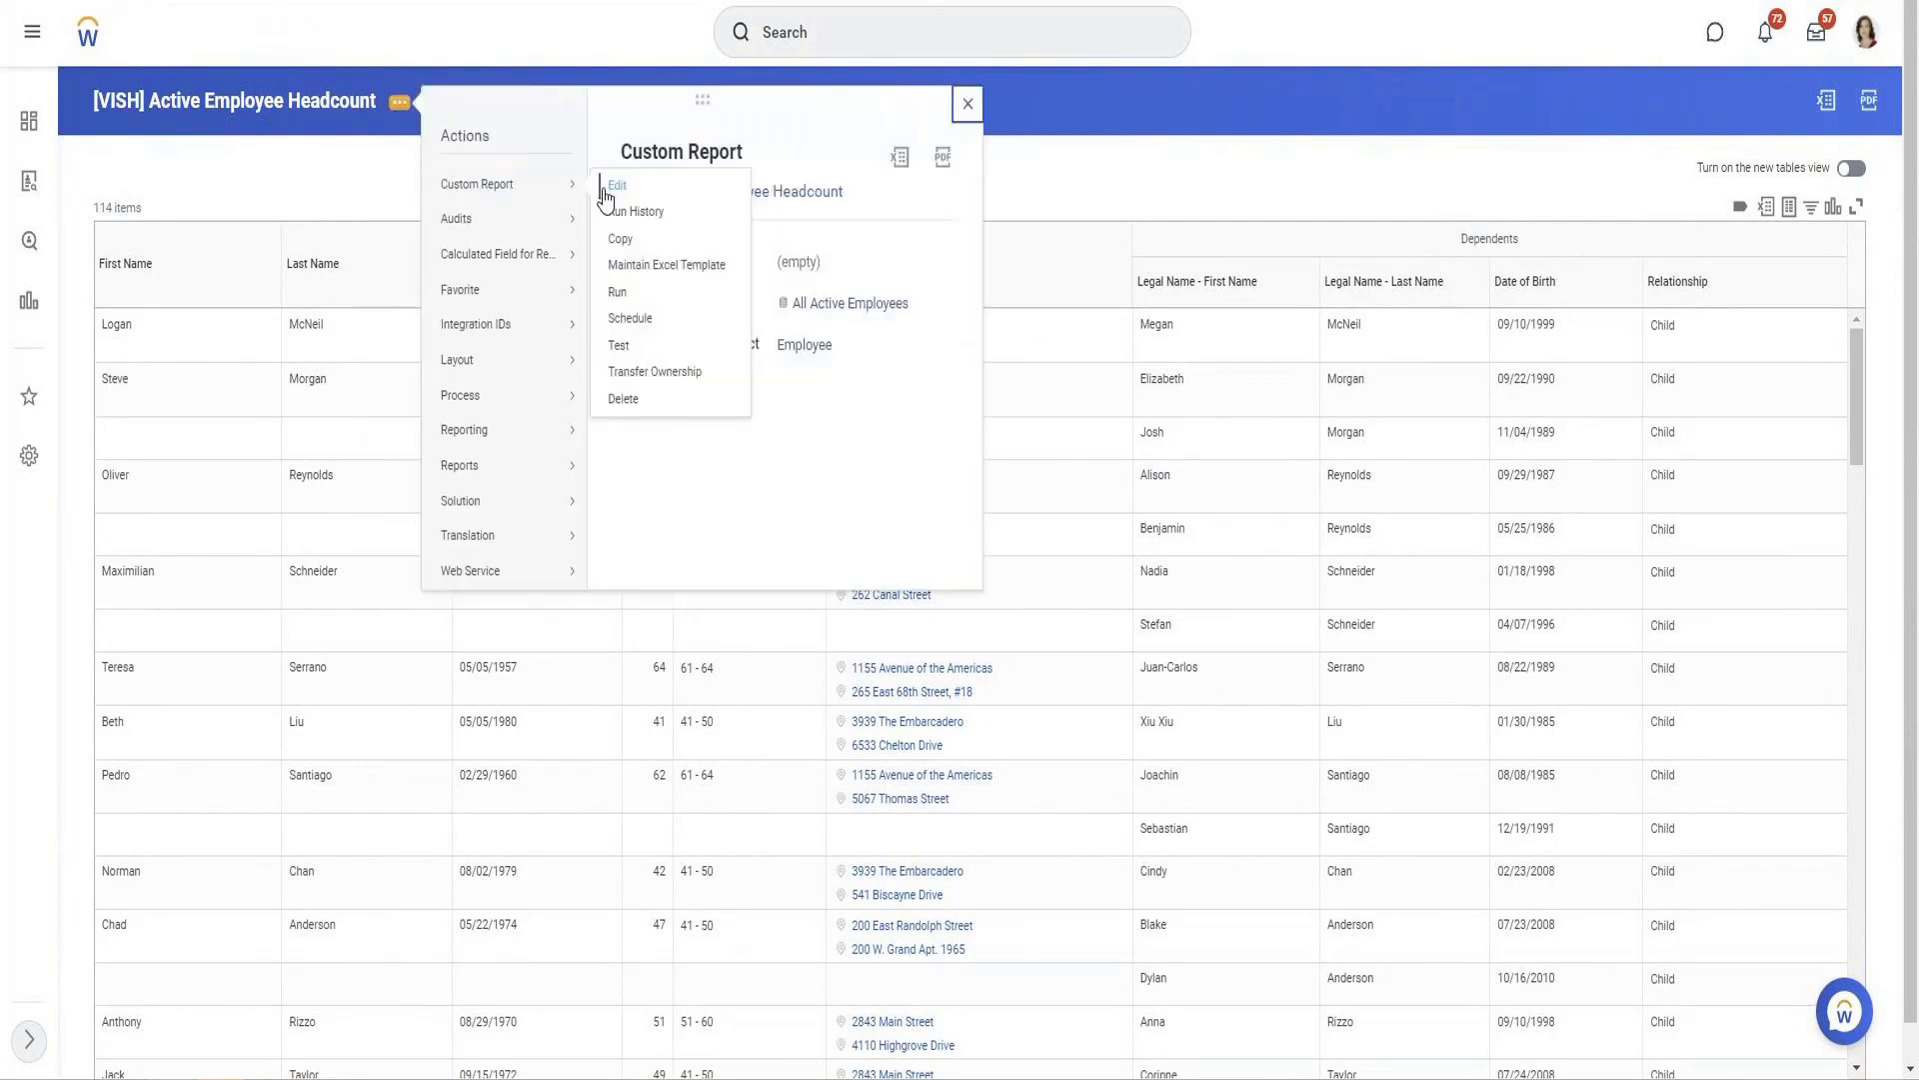
pyautogui.click(618, 187)
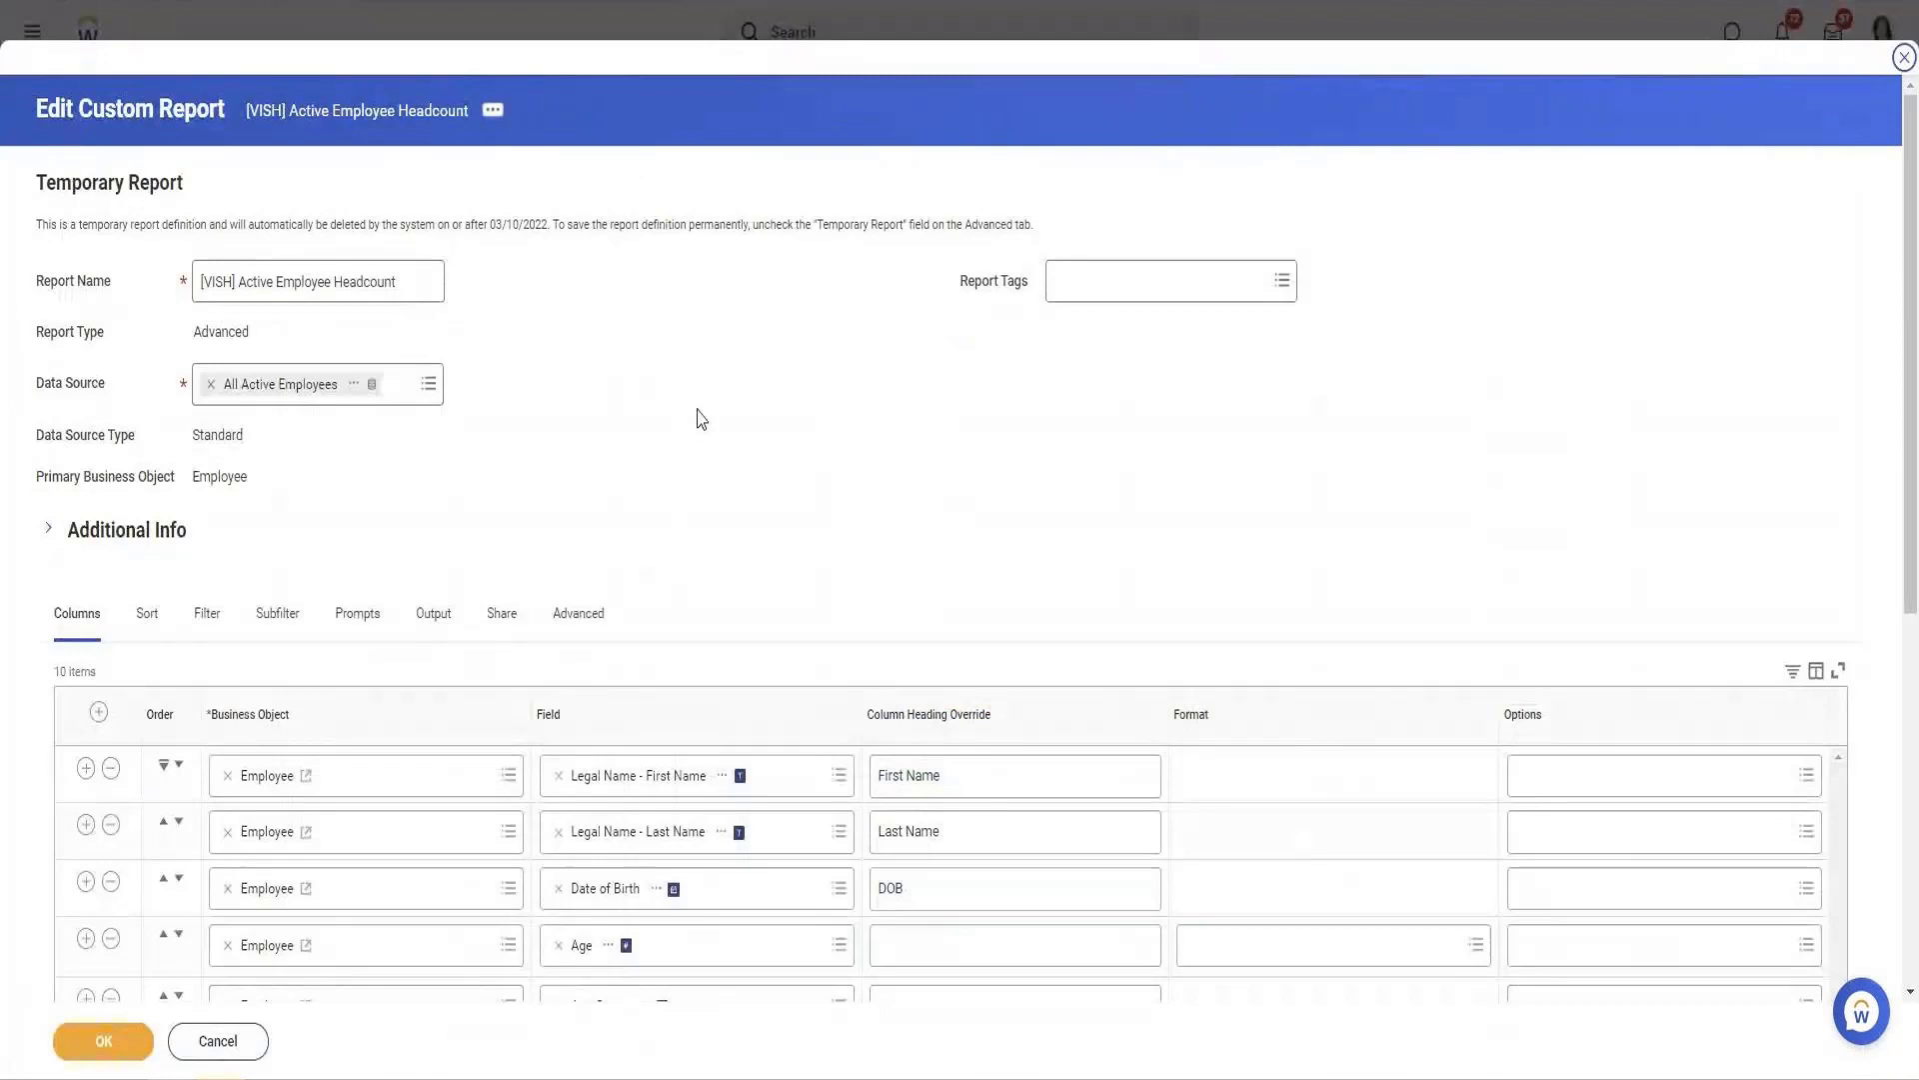
pyautogui.scroll(-5, 701, 420)
pyautogui.click(86, 585)
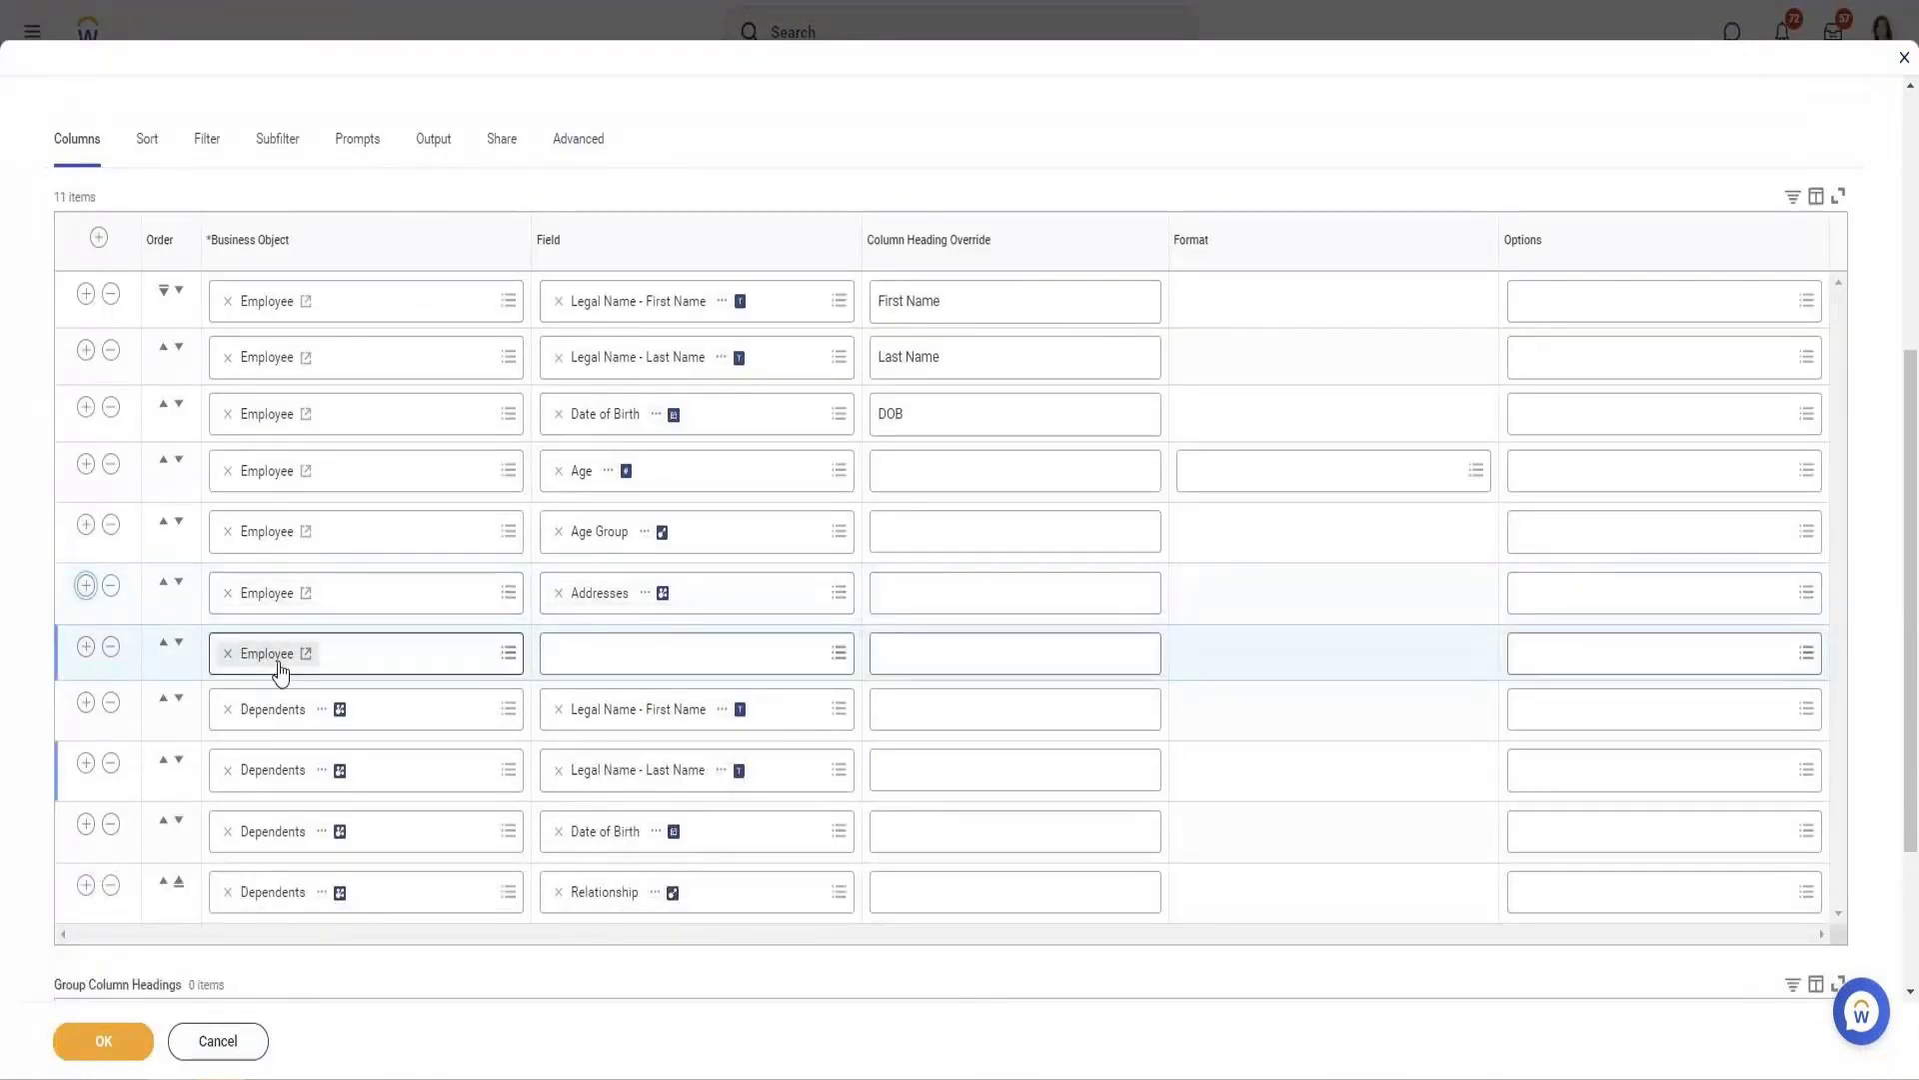
pyautogui.click(411, 657)
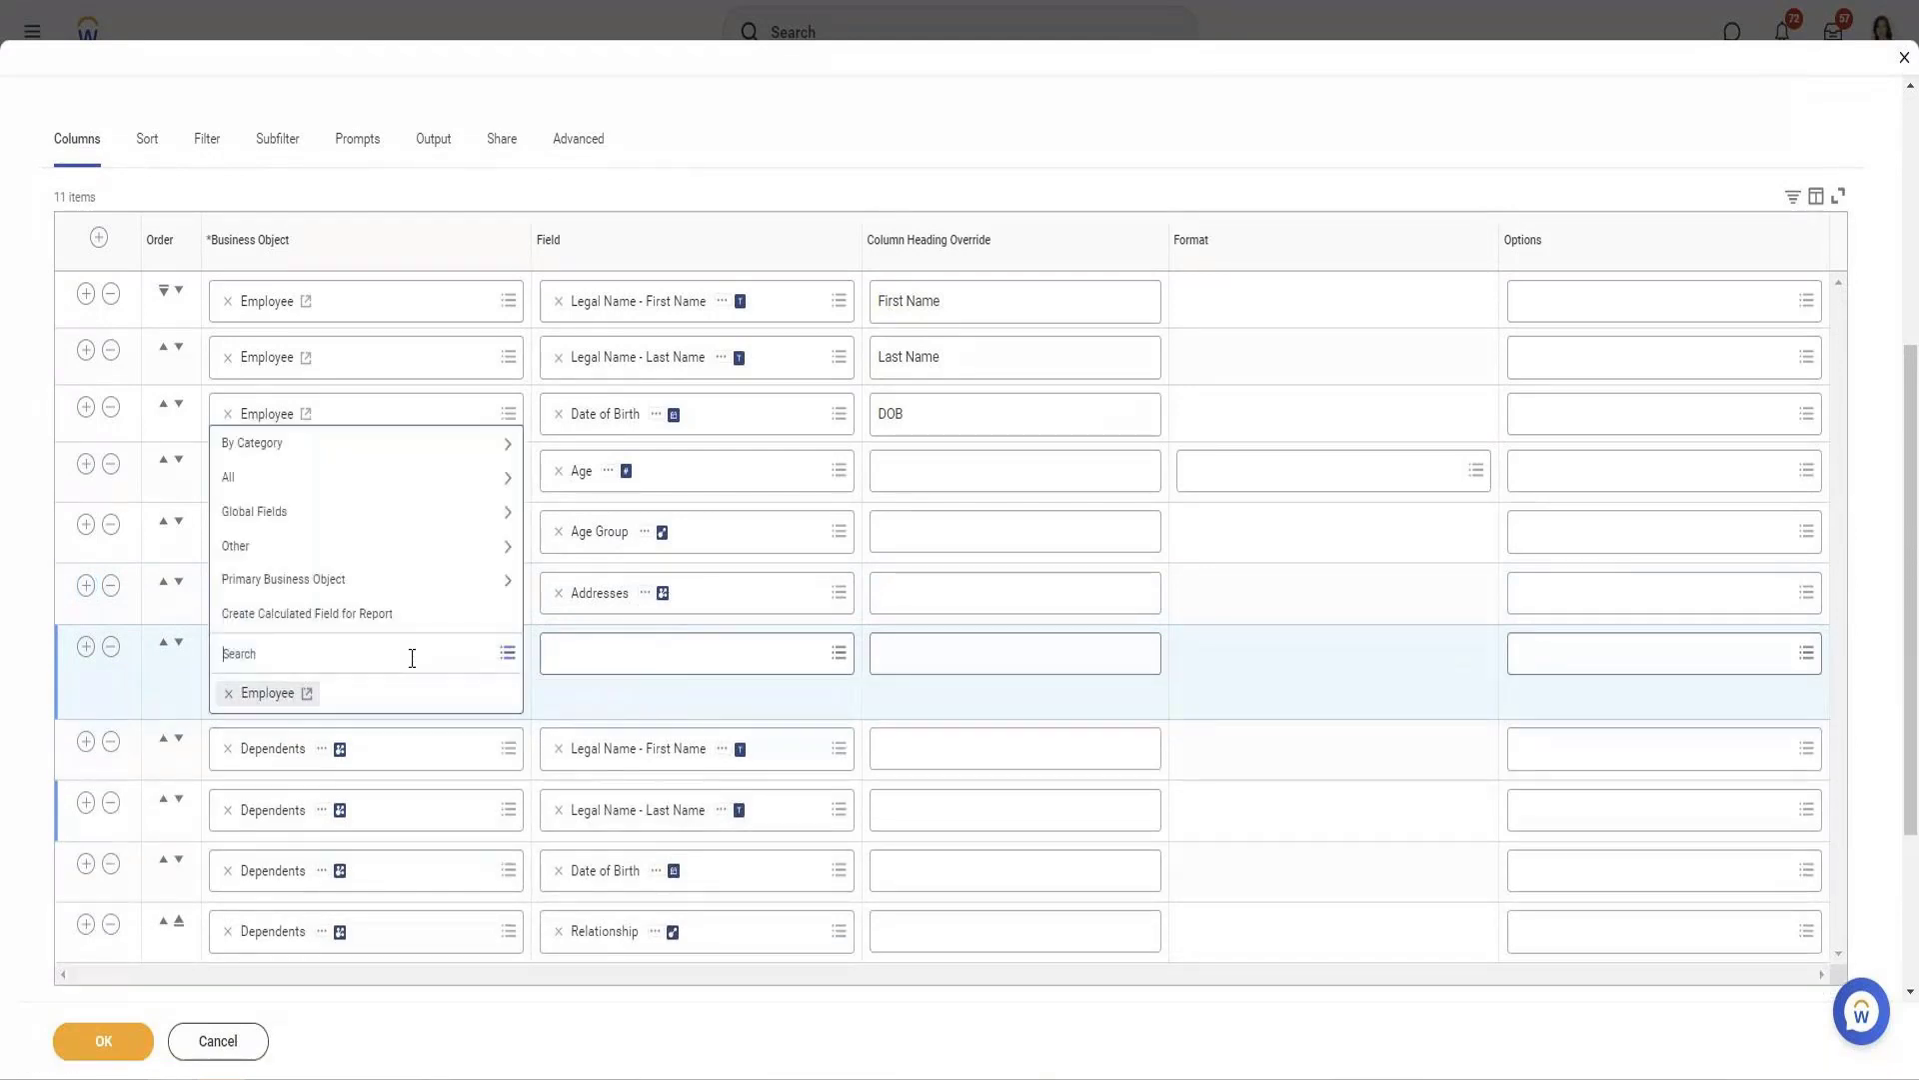
pyautogui.write('Addresses')
pyautogui.press('Return')
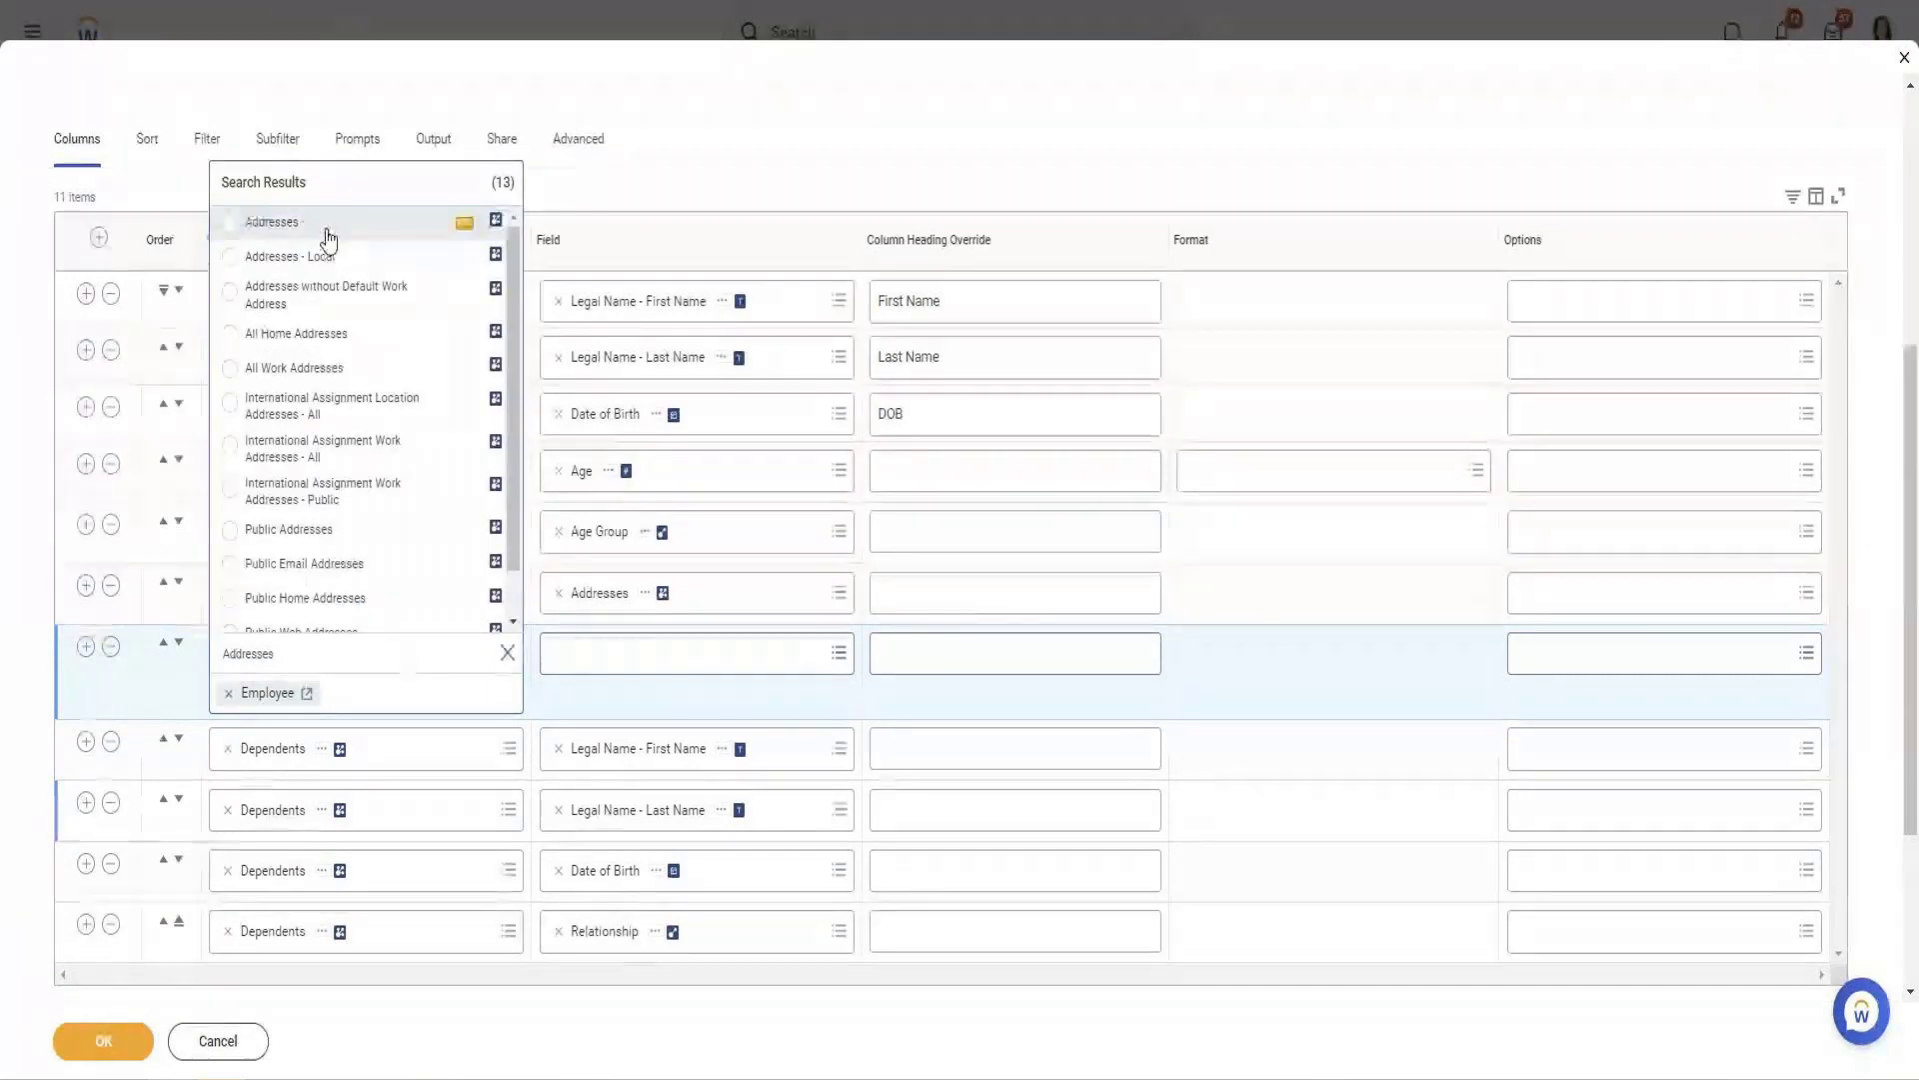
pyautogui.click(328, 236)
# Set the field of the new Addresses row to Address
pyautogui.click(639, 655)
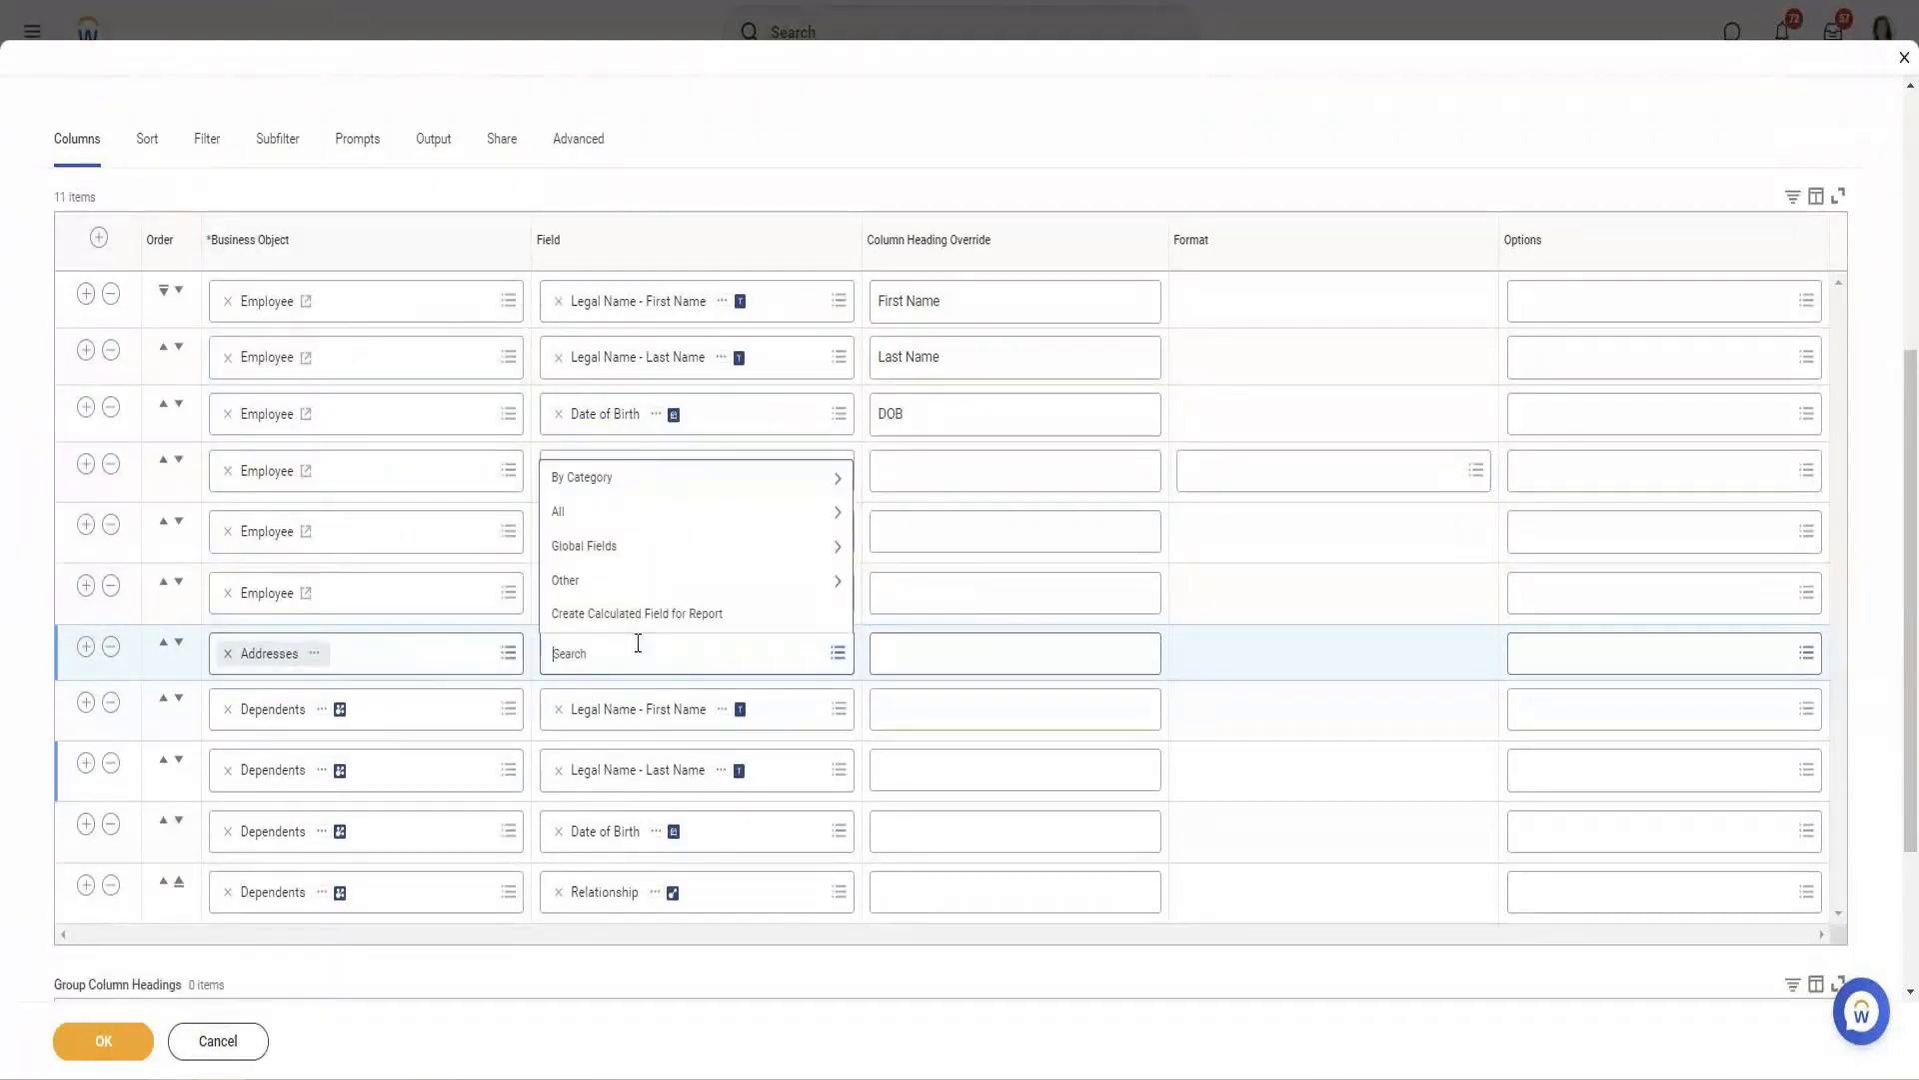
pyautogui.write('Address')
pyautogui.press('Return')
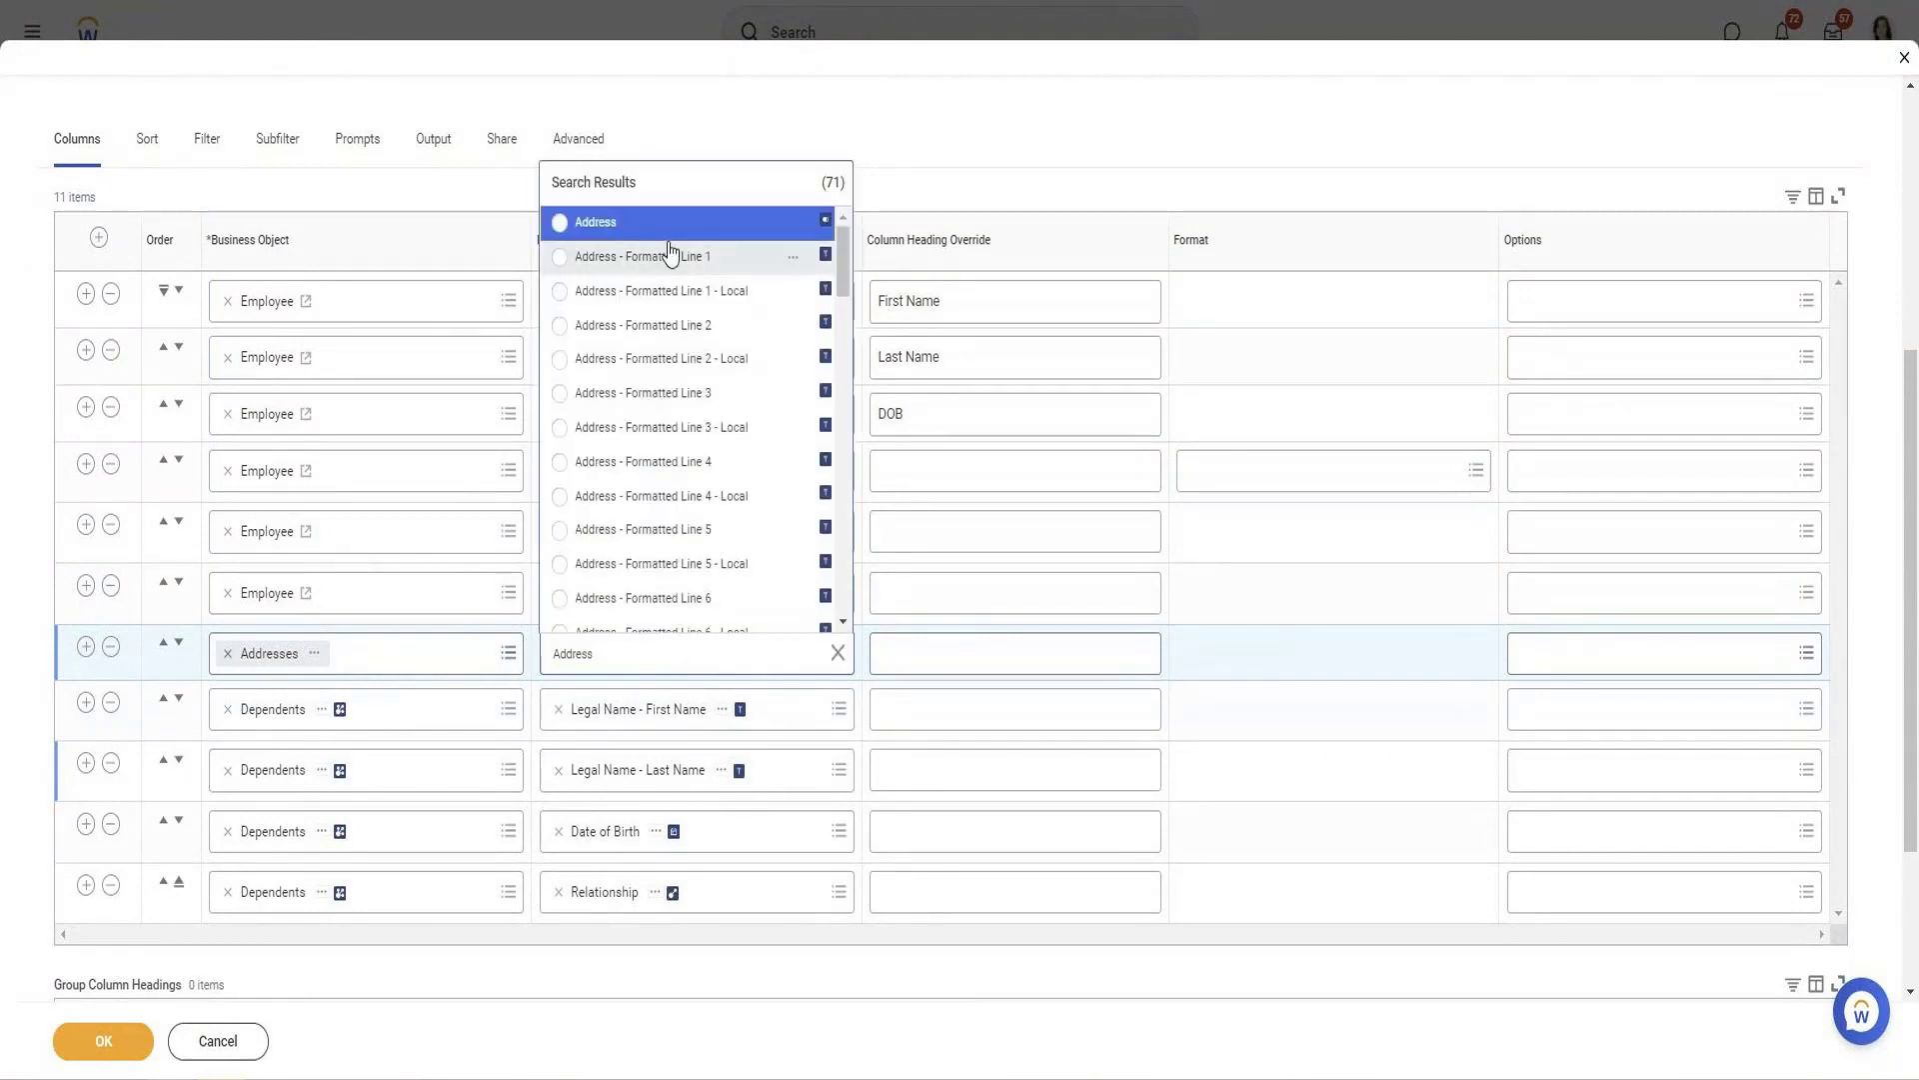
pyautogui.click(625, 224)
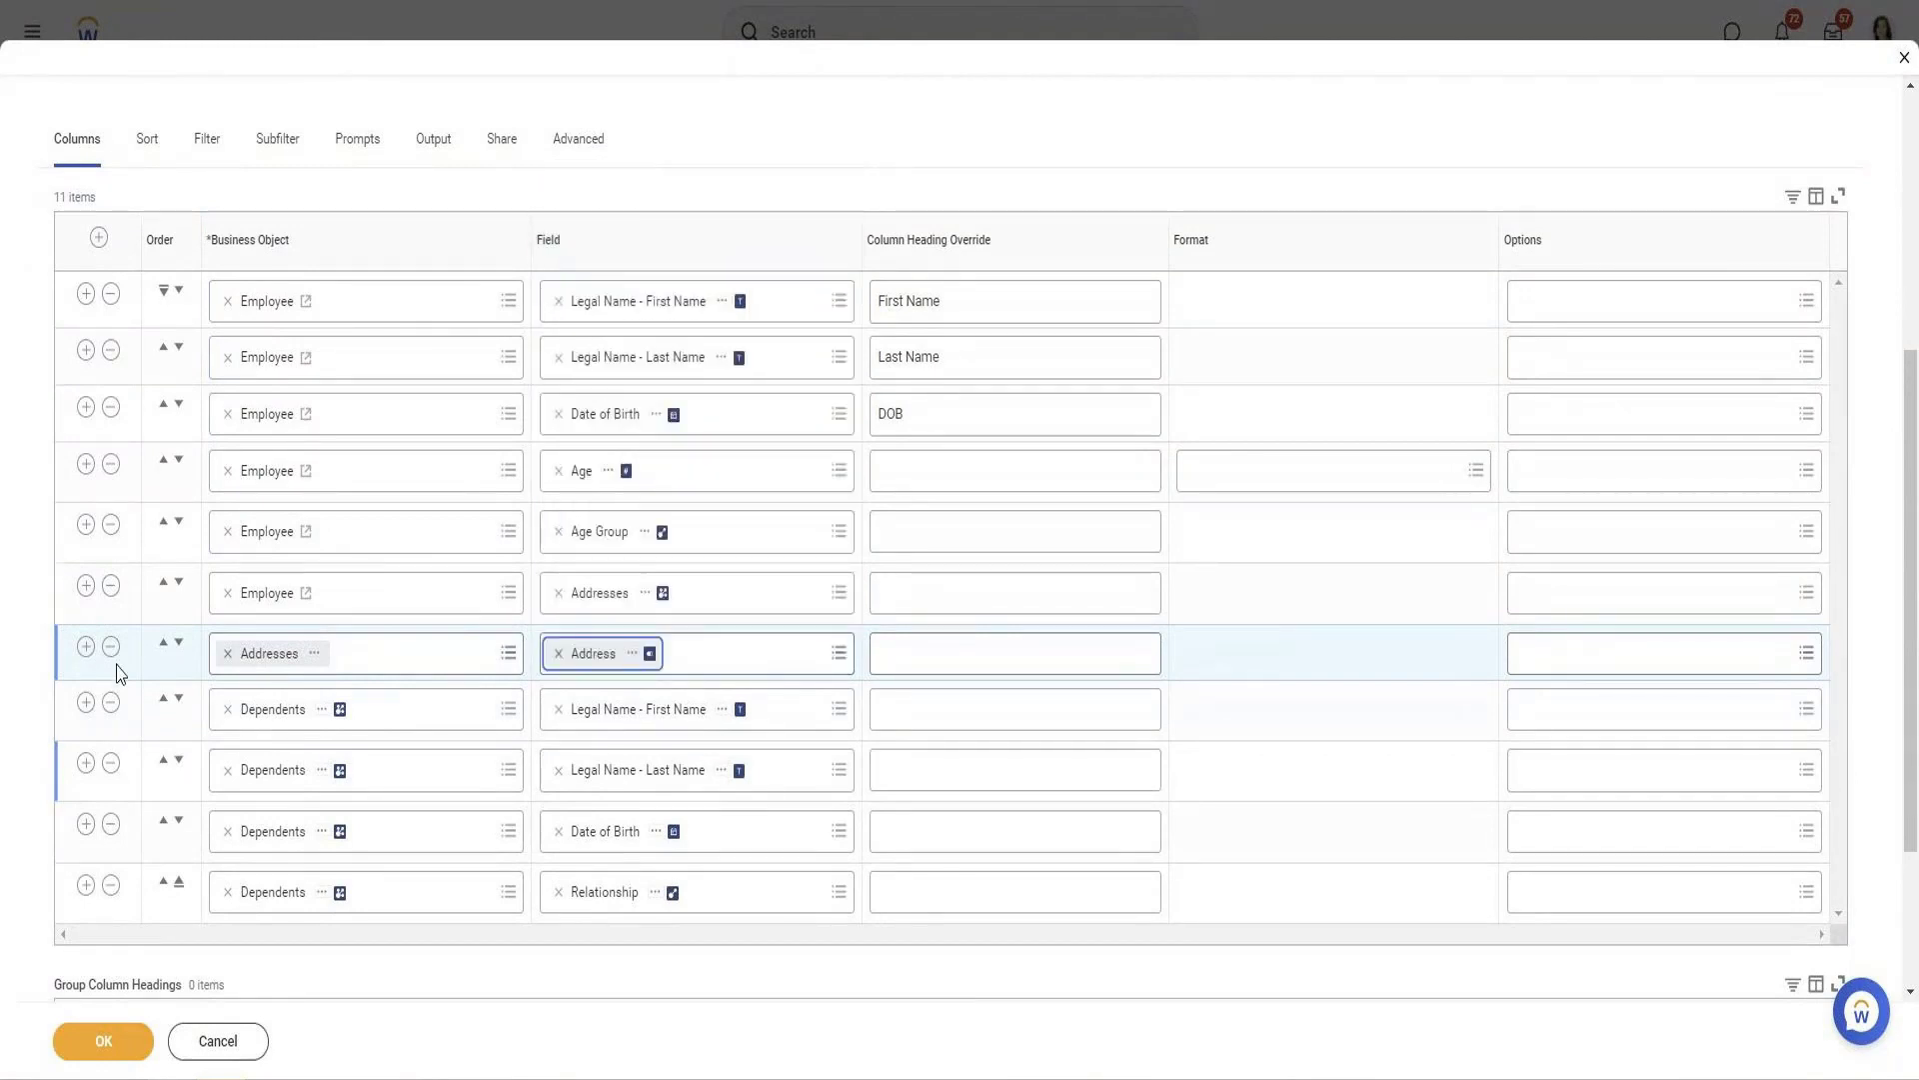
# Insert another Addresses row below the Address row and set its field to Address Usage
pyautogui.click(86, 646)
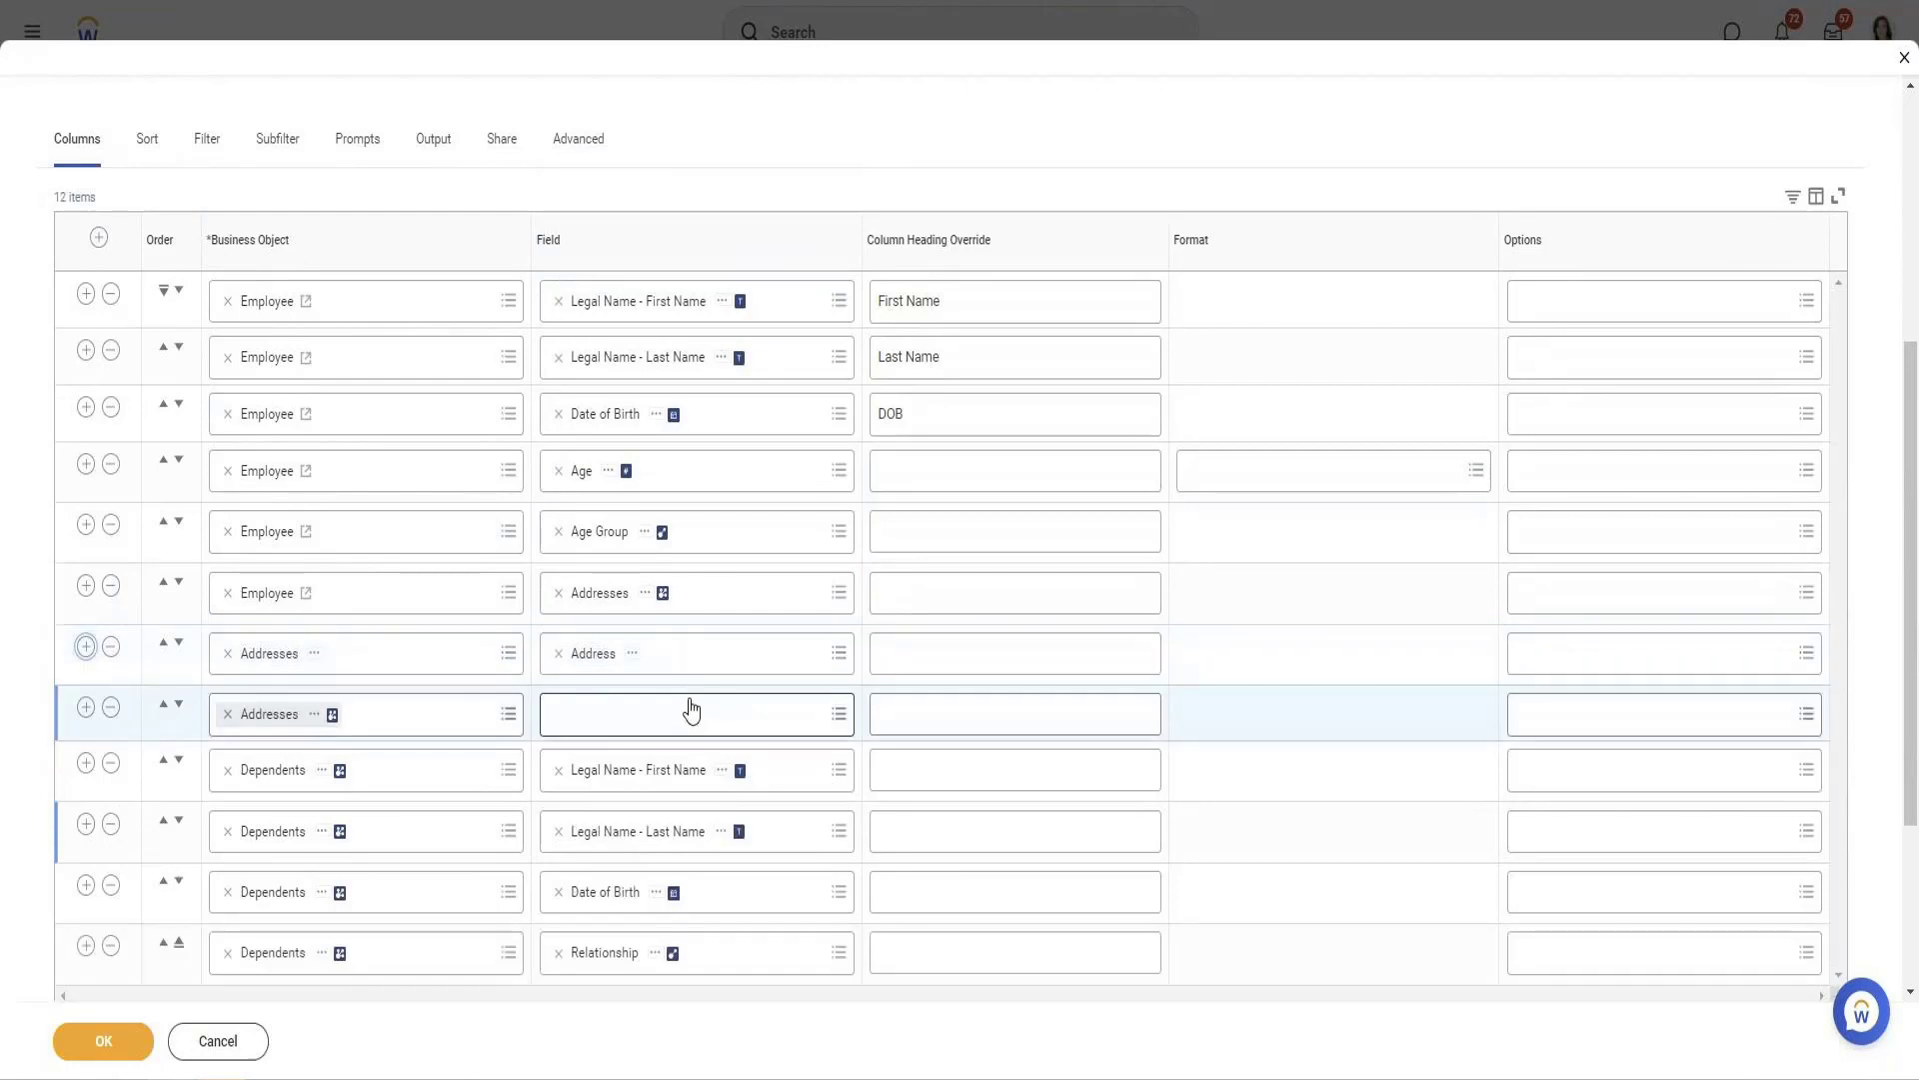
pyautogui.click(689, 710)
pyautogui.write('Address type')
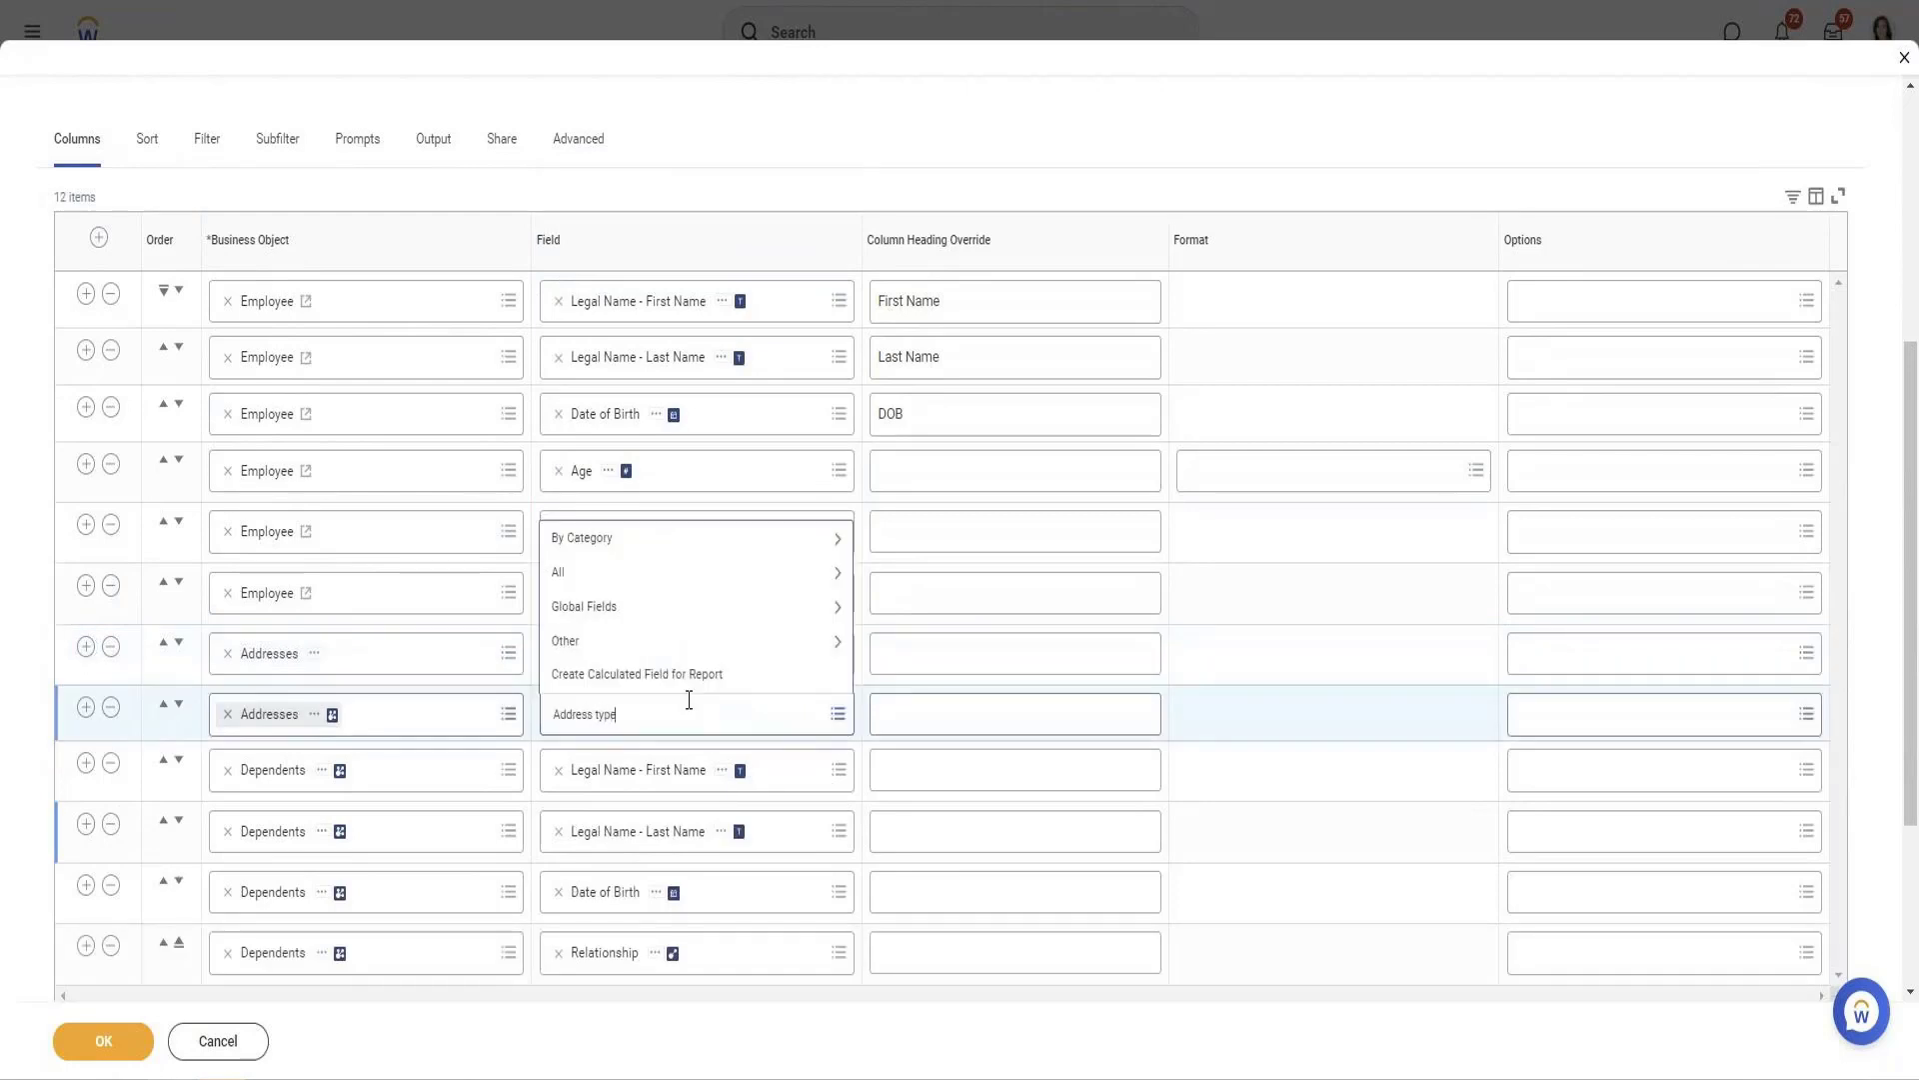
pyautogui.press('Return')
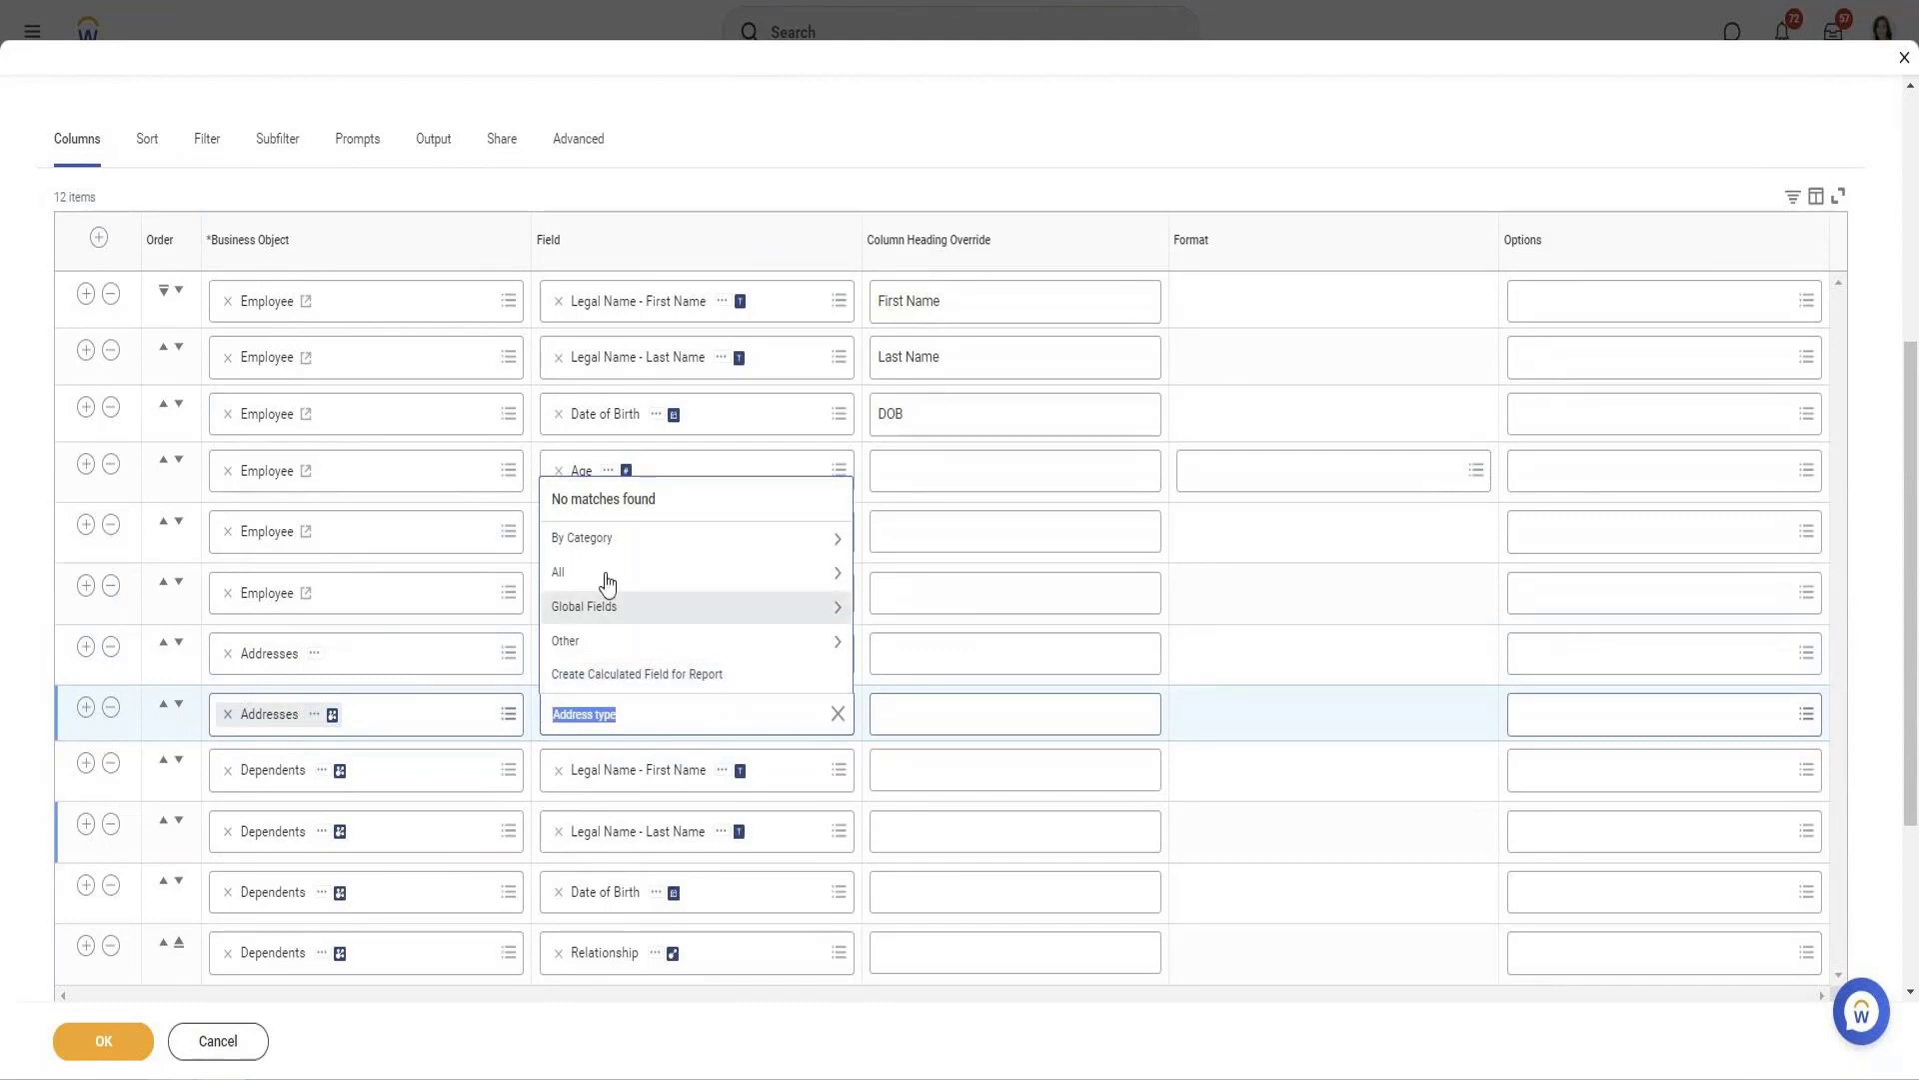
pyautogui.click(605, 542)
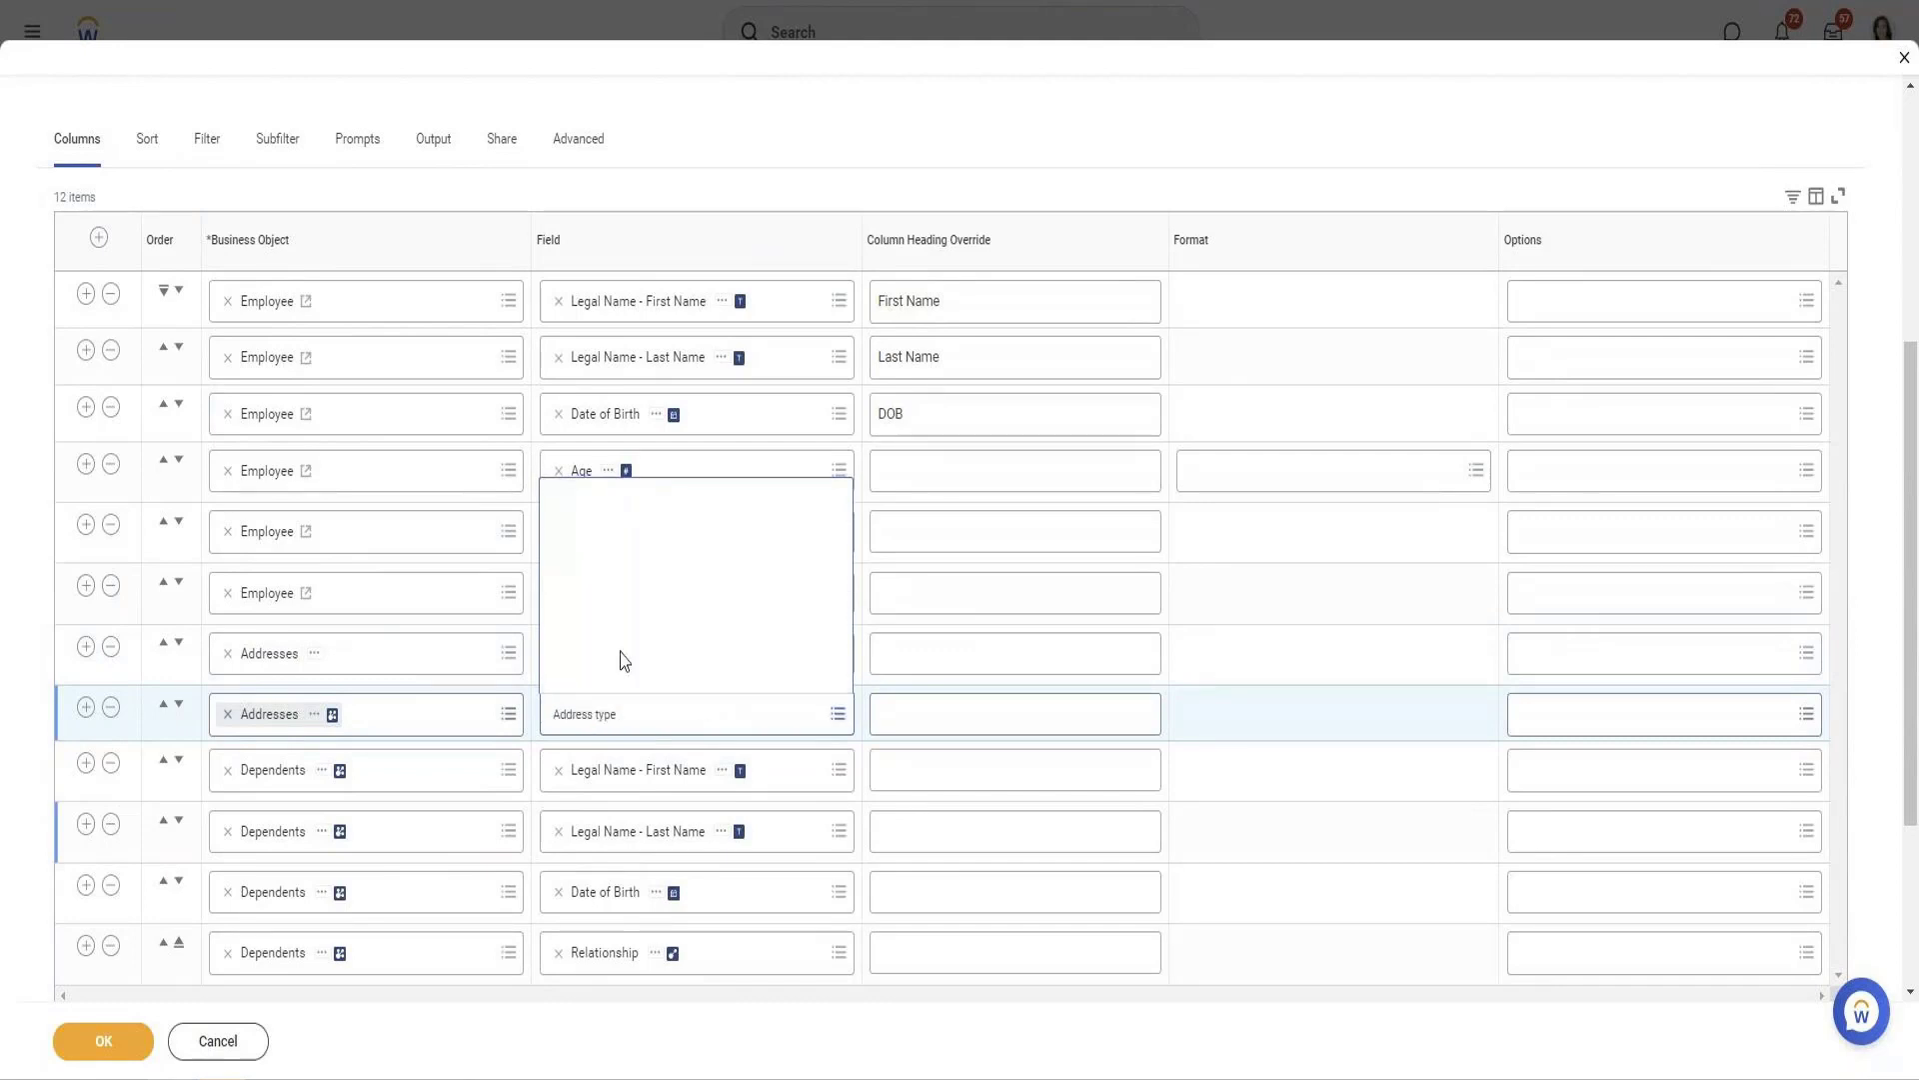
pyautogui.click(645, 713)
pyautogui.write('USage')
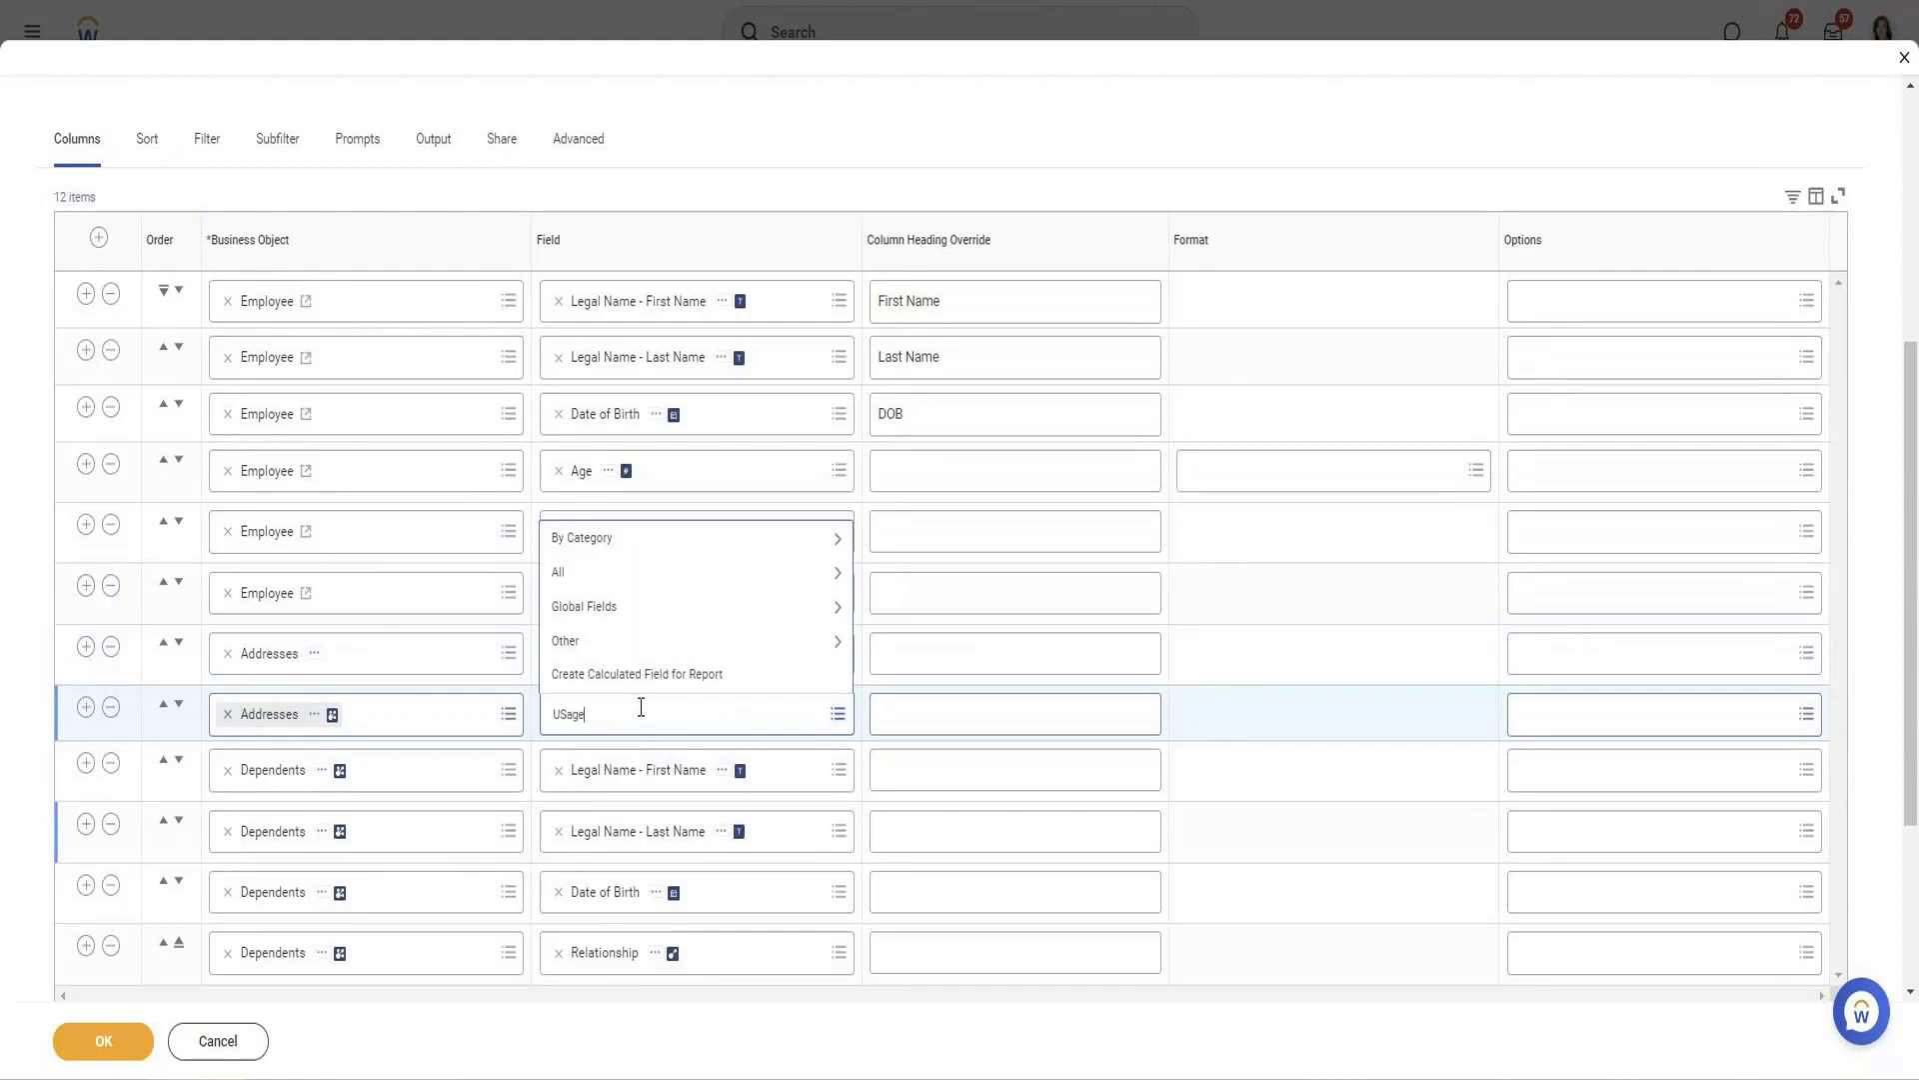
pyautogui.press('Return')
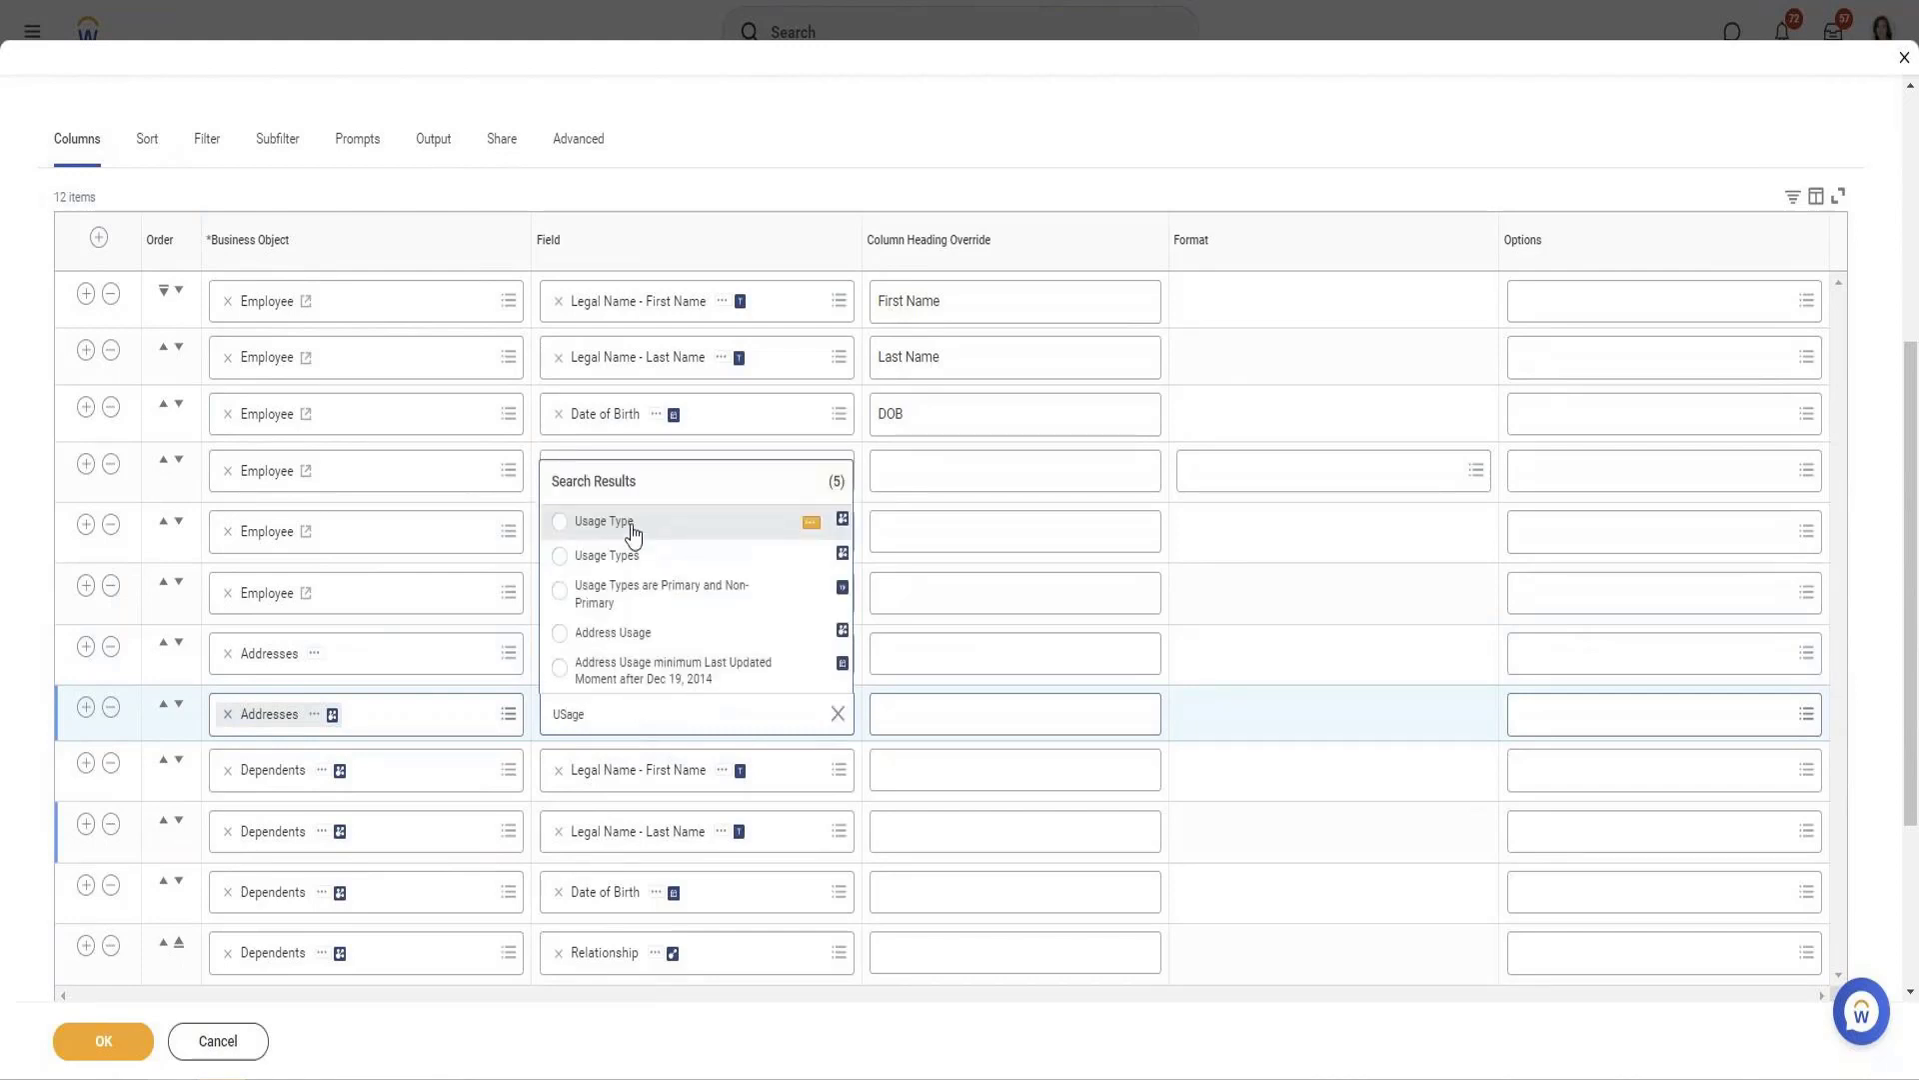
pyautogui.click(633, 529)
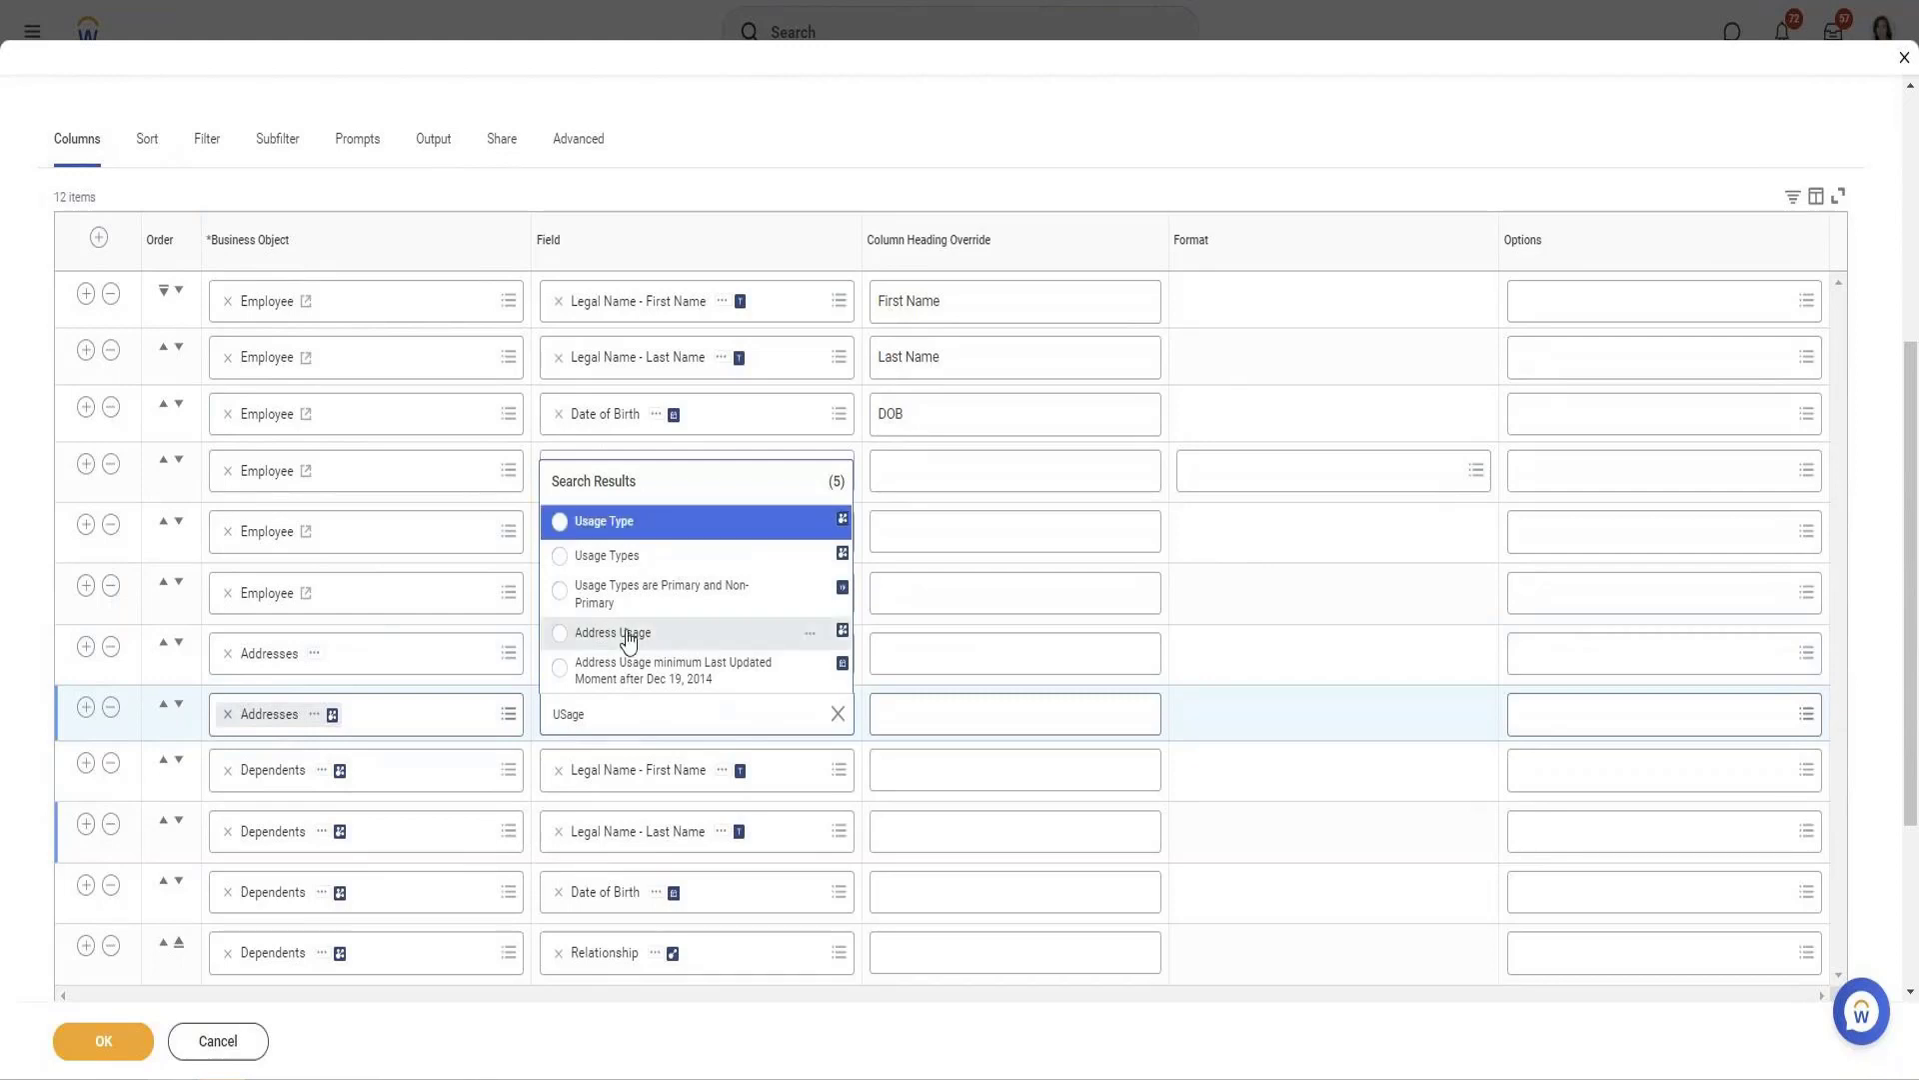
pyautogui.click(628, 640)
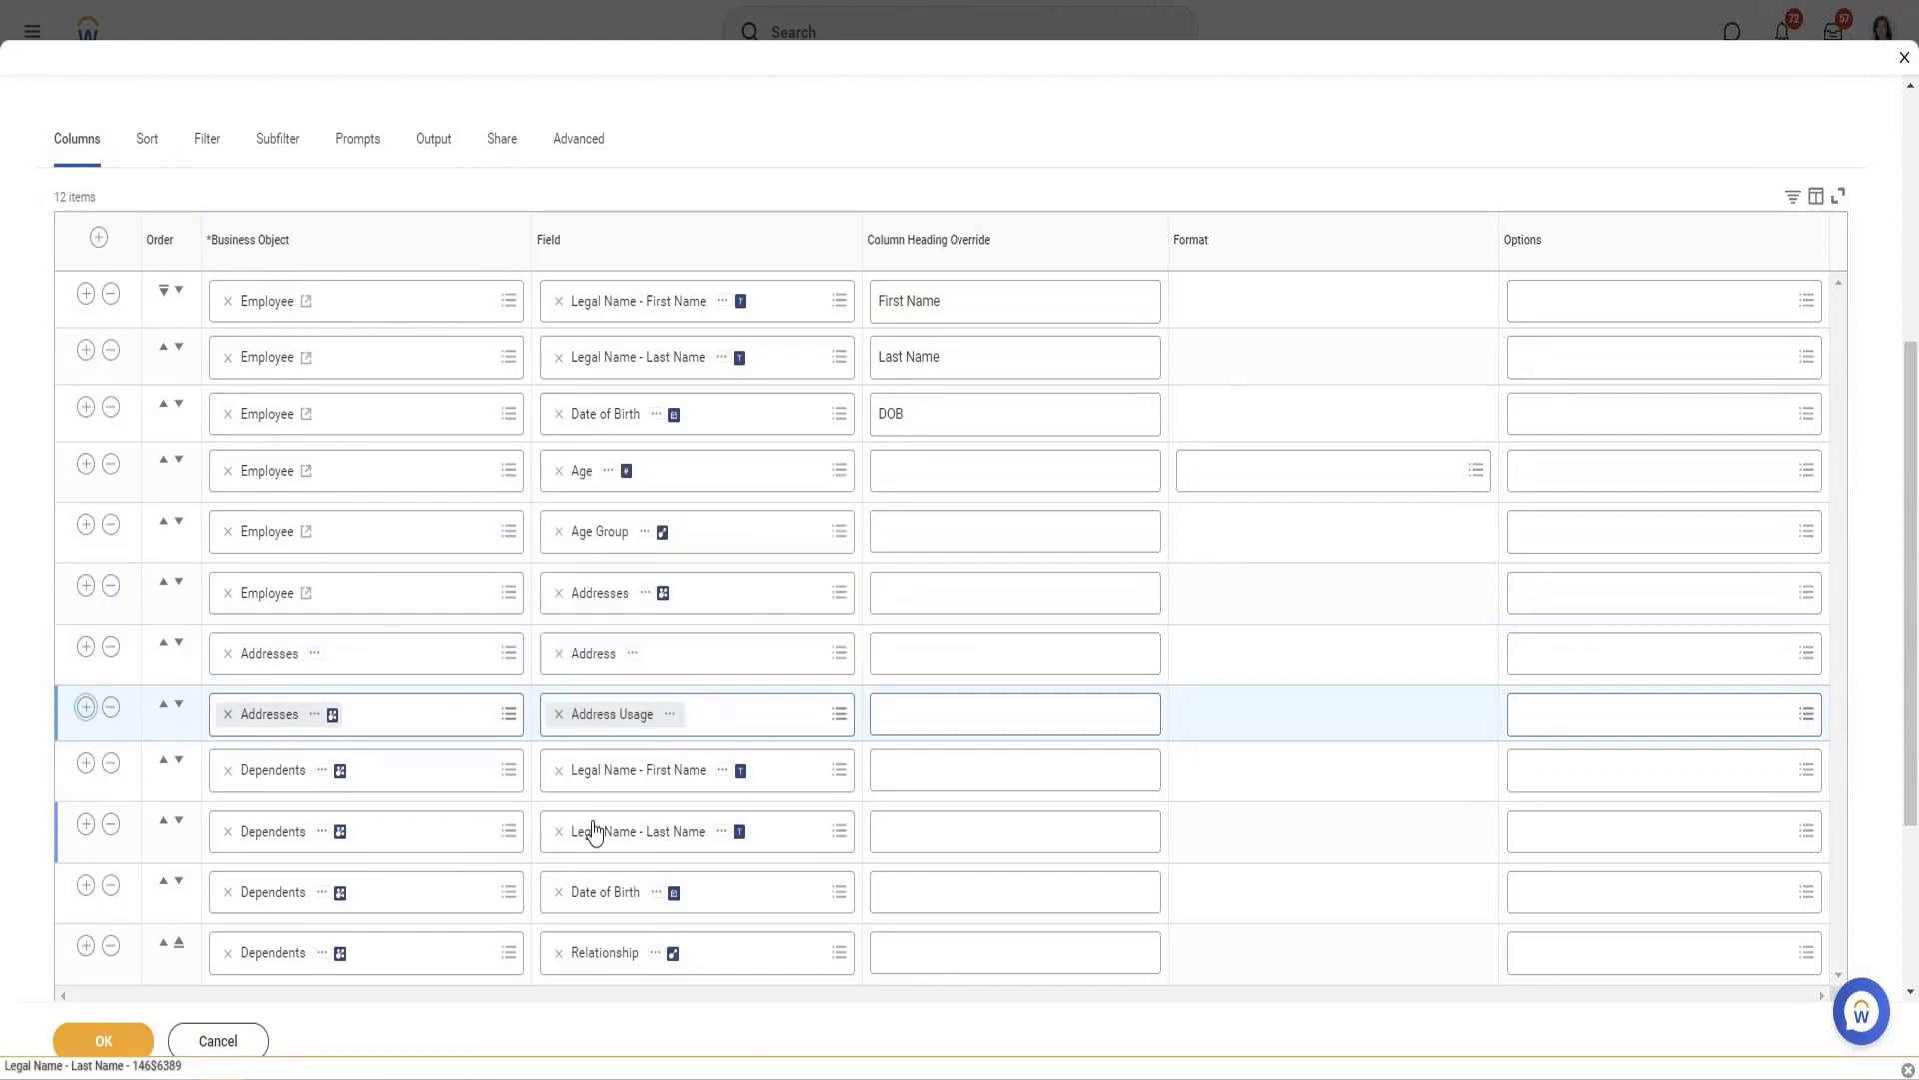
# Insert an Addresses row below Address Usage and set its field to Usage Type
pyautogui.click(622, 774)
pyautogui.write('Add')
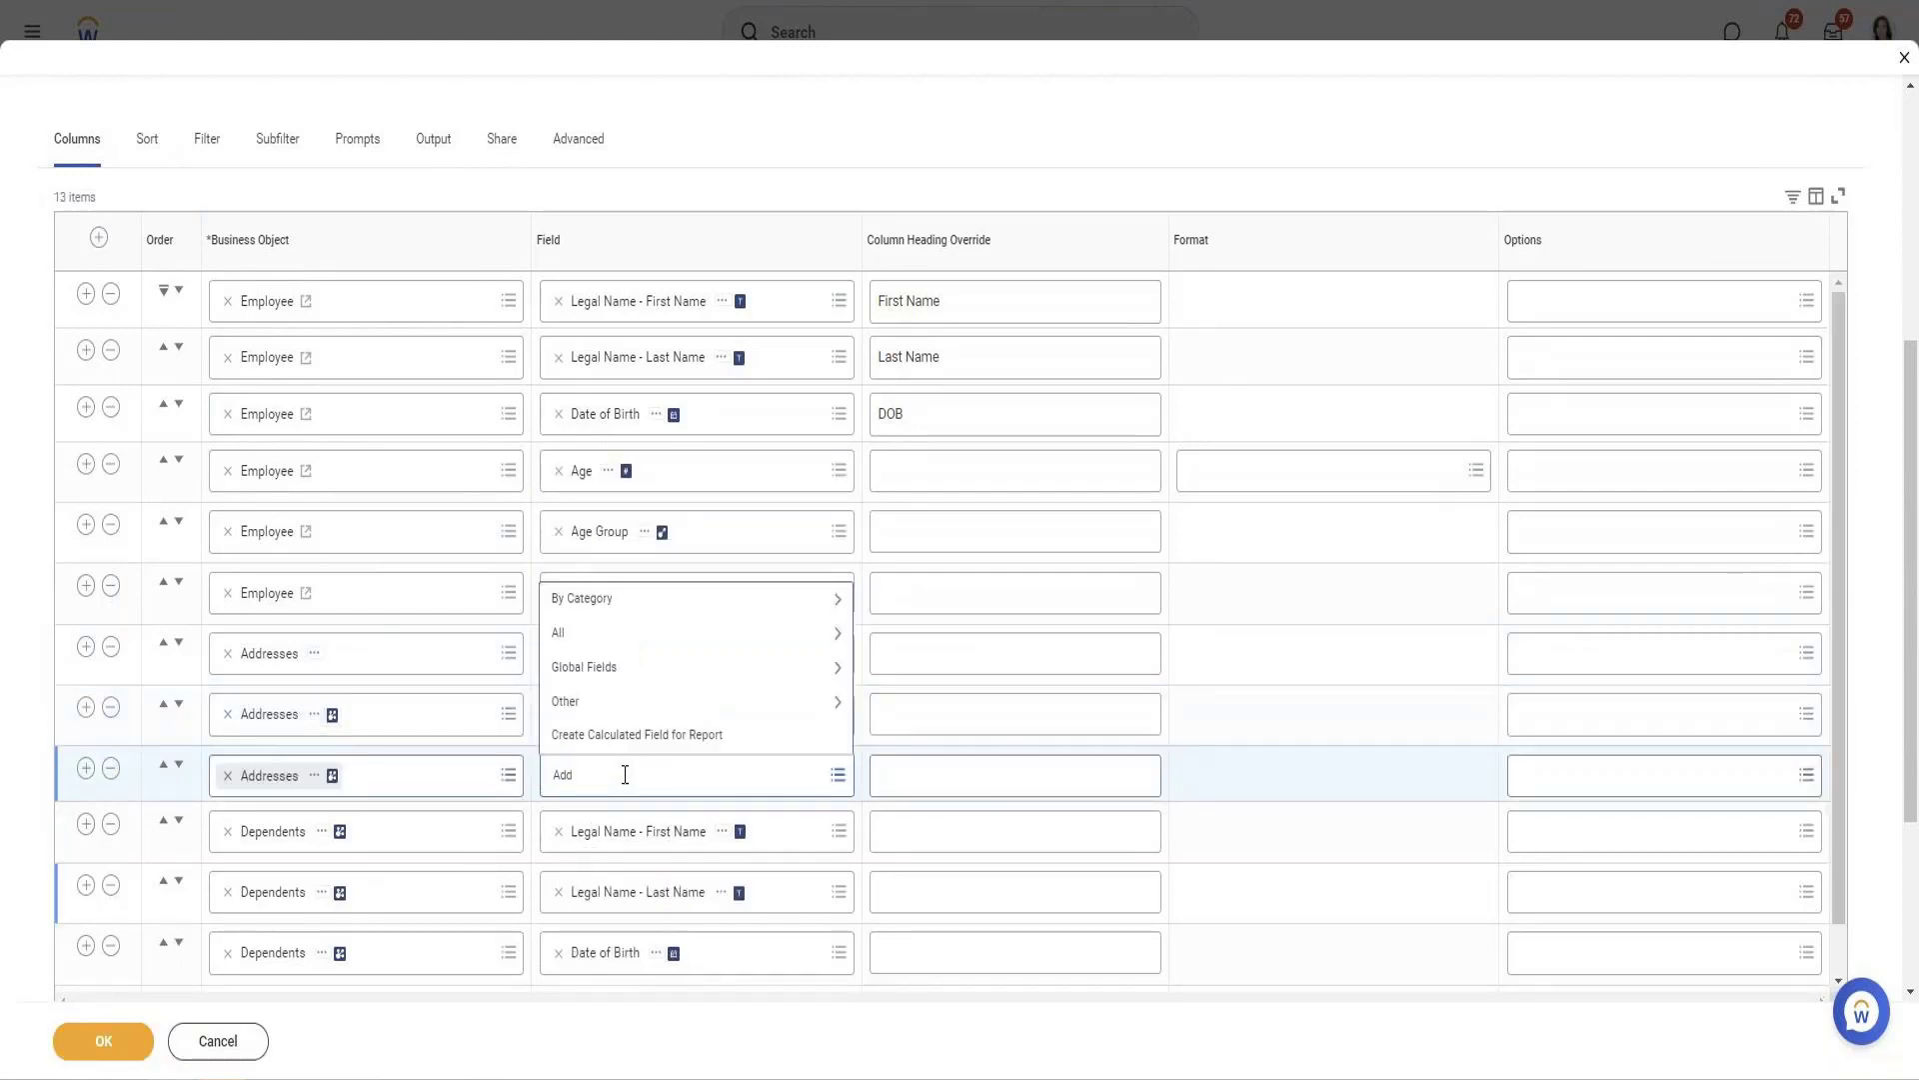
pyautogui.write('ress')
pyautogui.press('BackSpace')
pyautogui.press('BackSpace')
pyautogui.press('BackSpace')
pyautogui.press('BackSpace')
pyautogui.press('BackSpace')
pyautogui.press('BackSpace')
pyautogui.press('BackSpace')
pyautogui.write('usa')
pyautogui.press('Return')
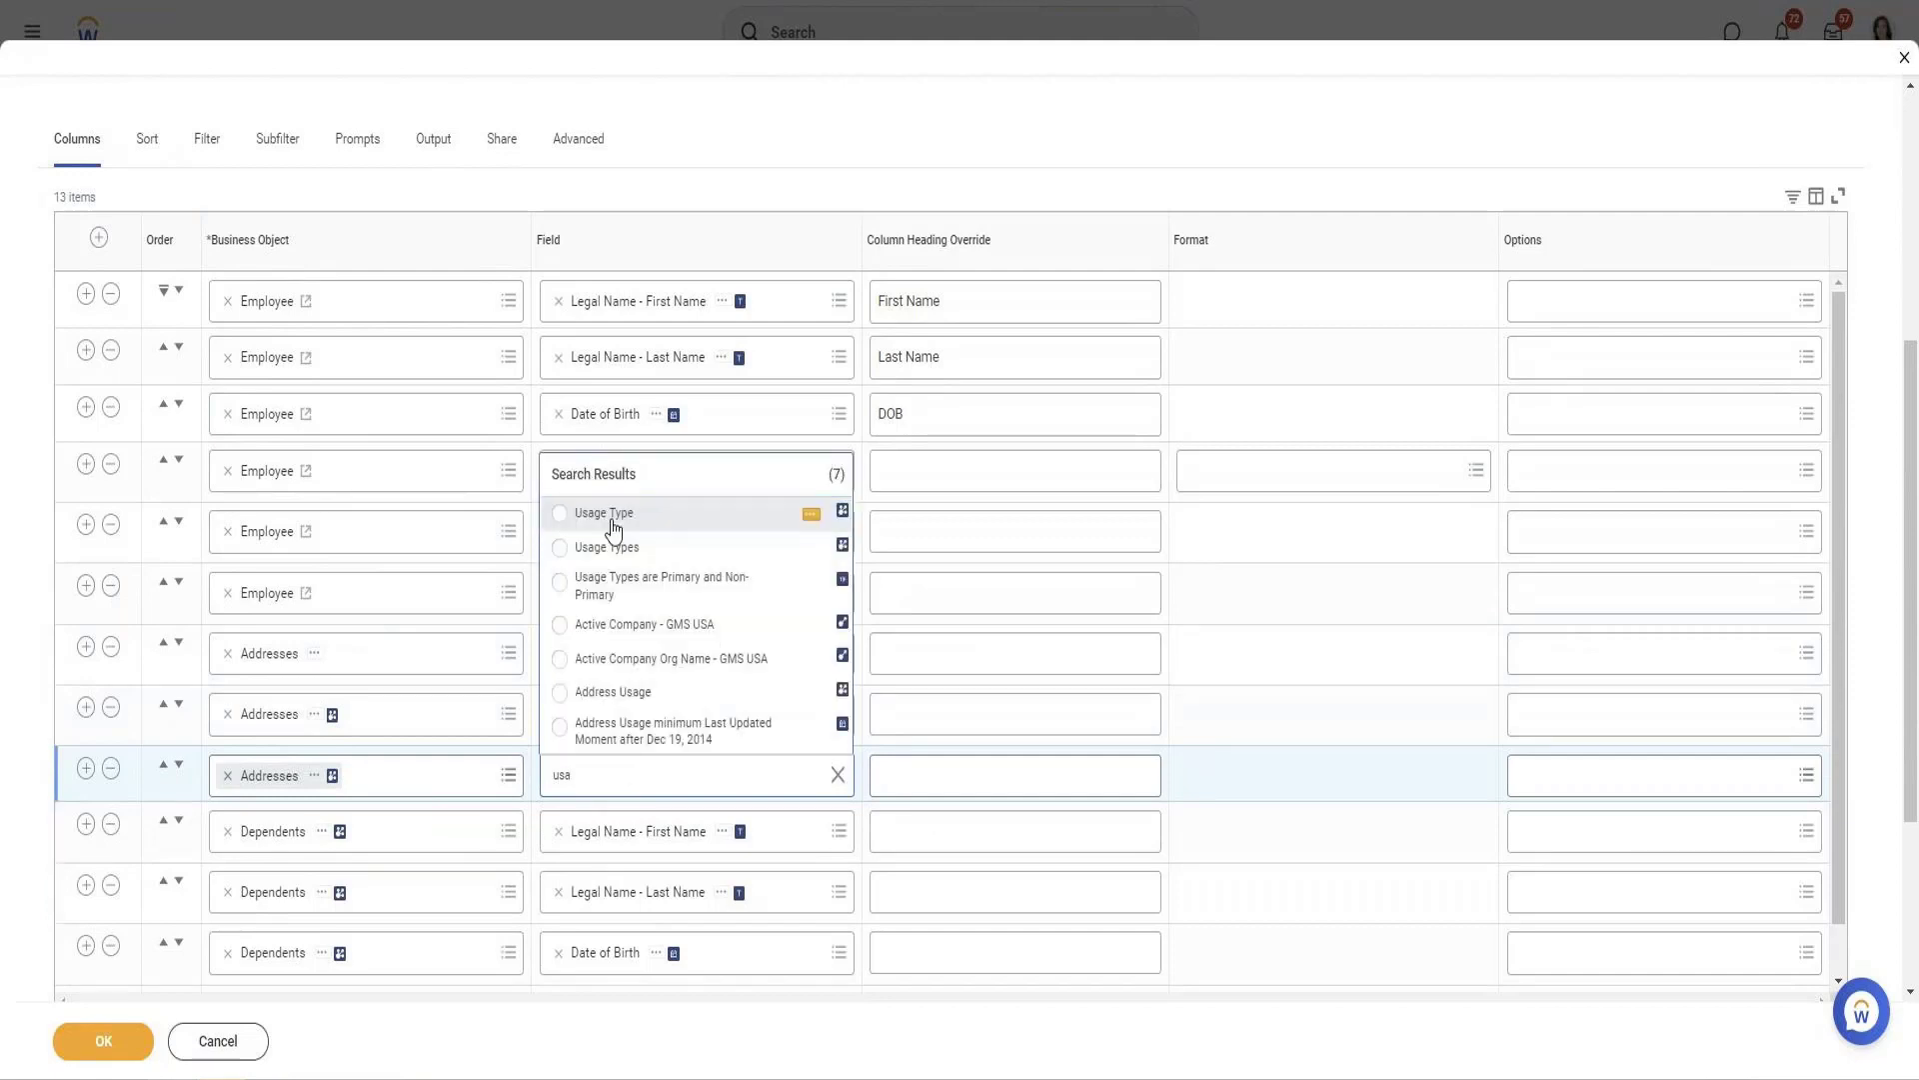
pyautogui.click(605, 514)
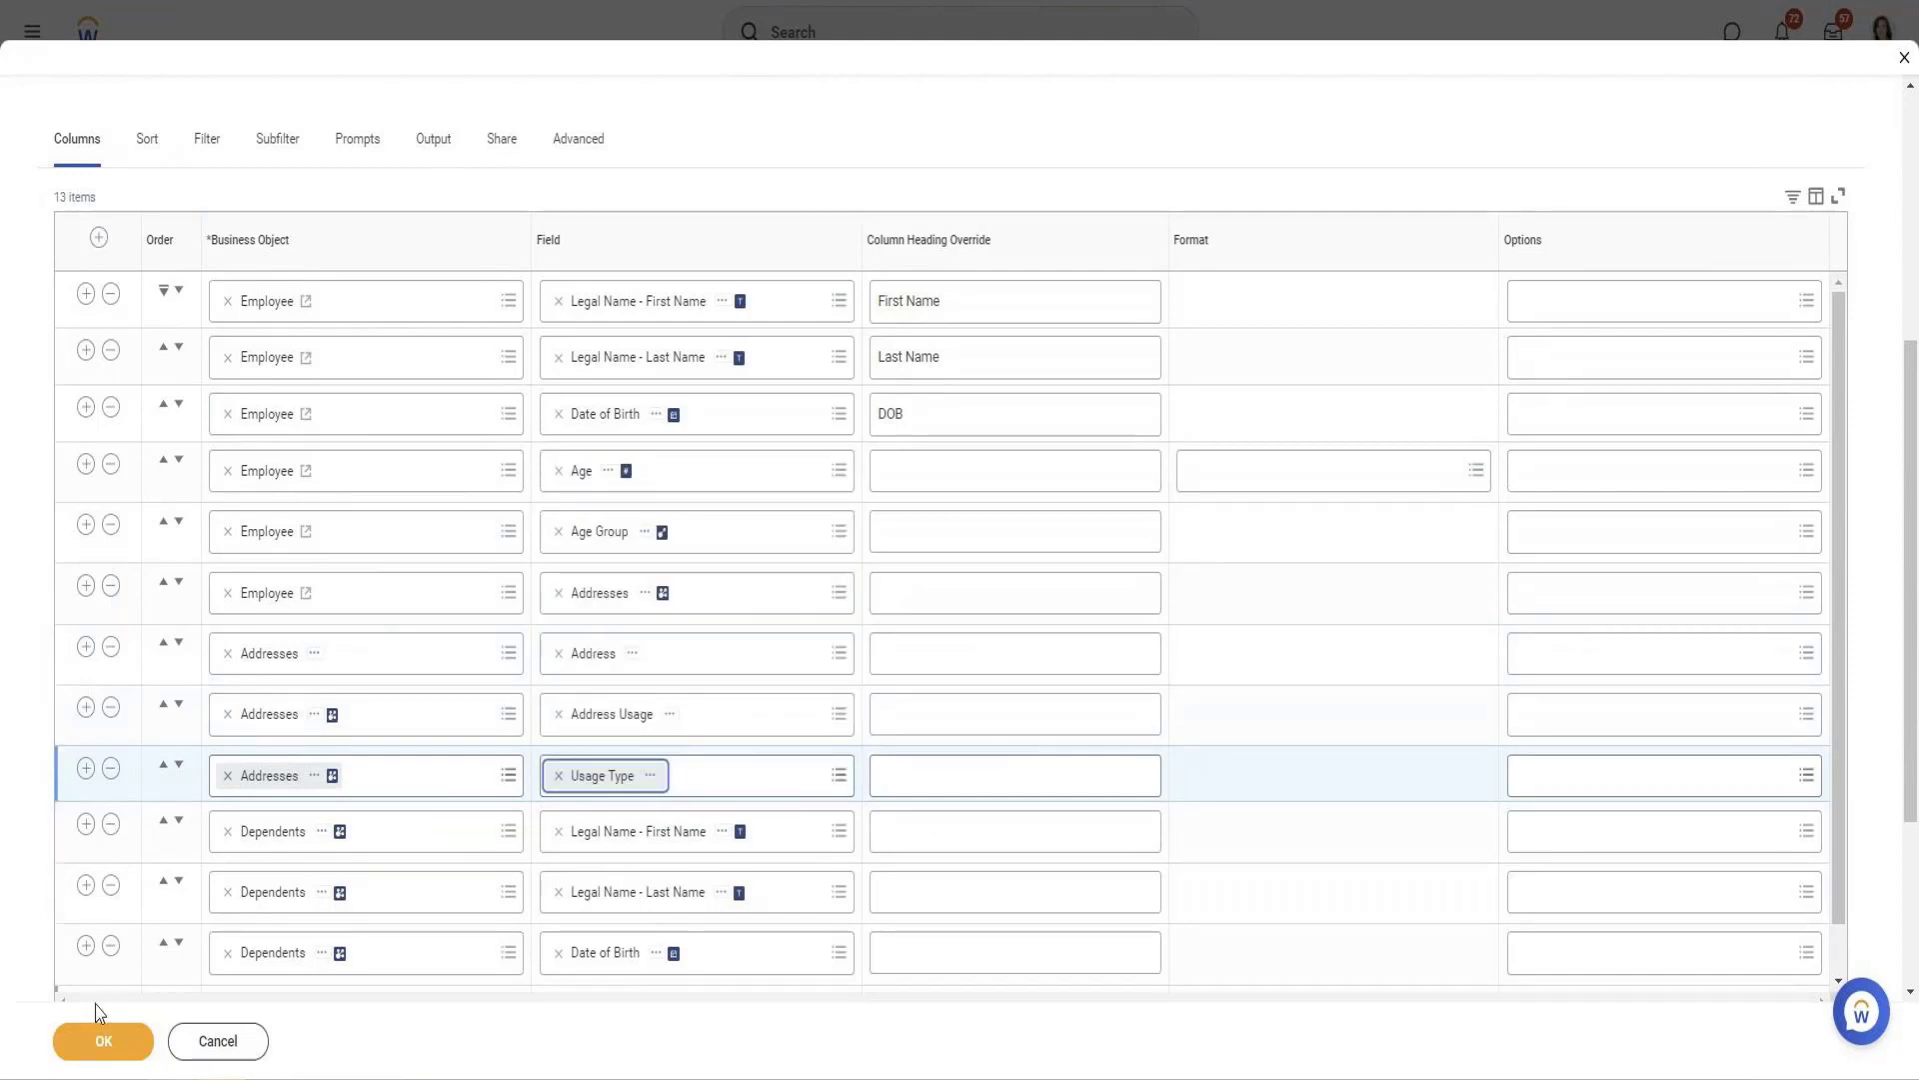
# Save and run the report, and compare its Address Usage and Usage Type columns
pyautogui.click(97, 1039)
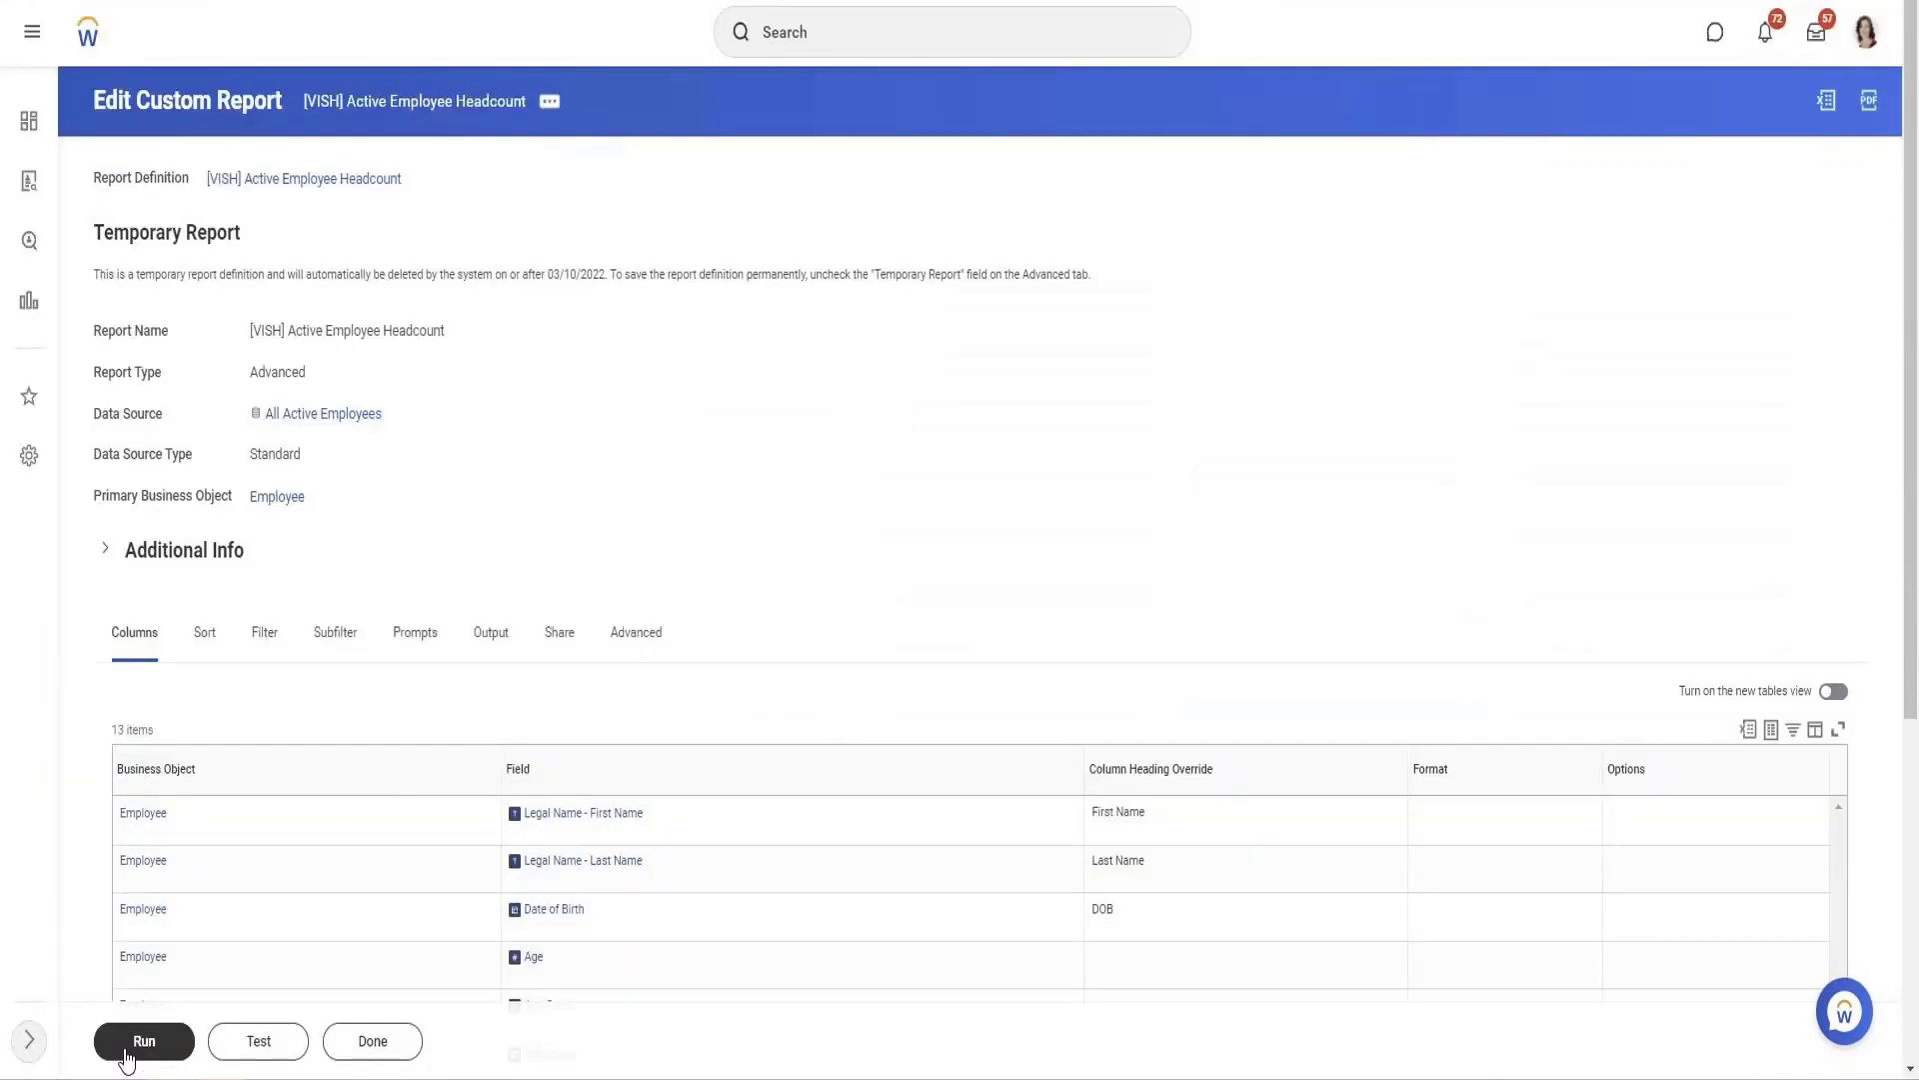
pyautogui.click(127, 1058)
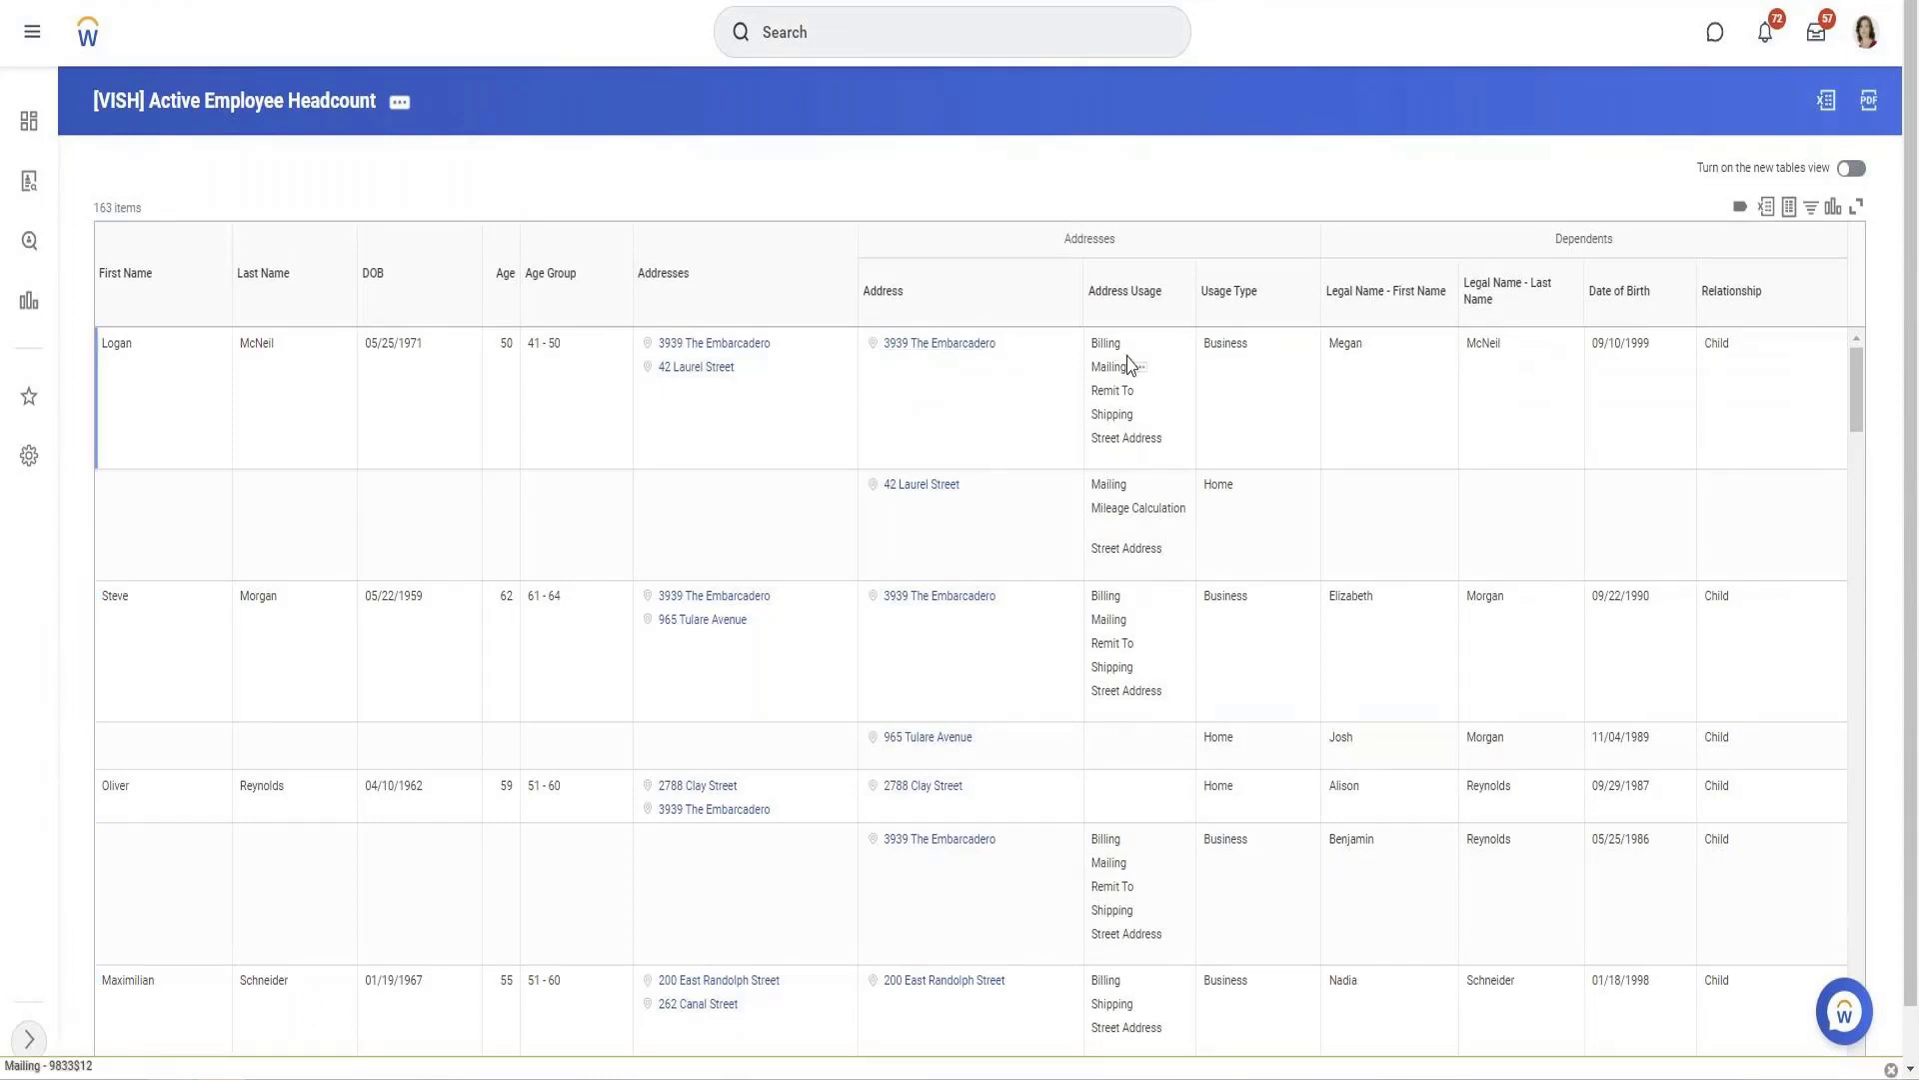
pyautogui.moveTo(1239, 343); pyautogui.dragTo(1220, 327)
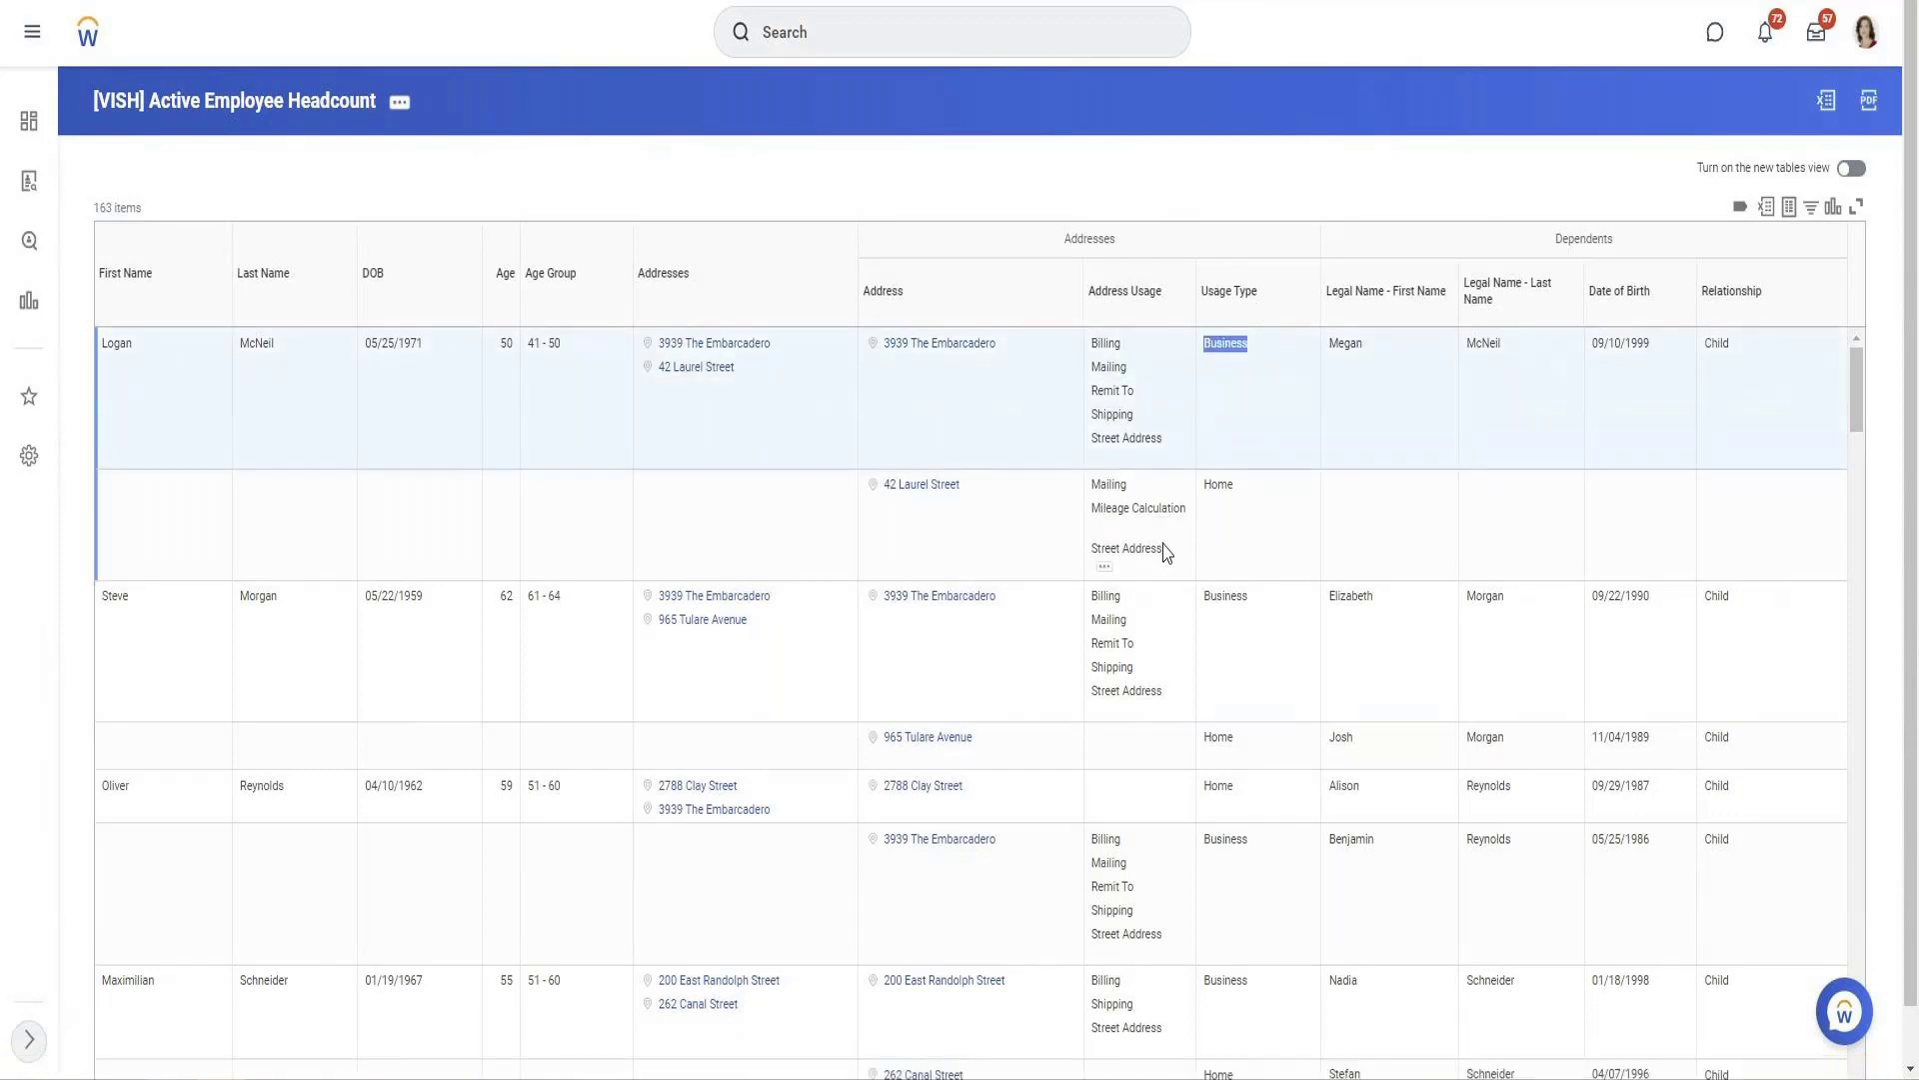
pyautogui.doubleClick(1225, 486)
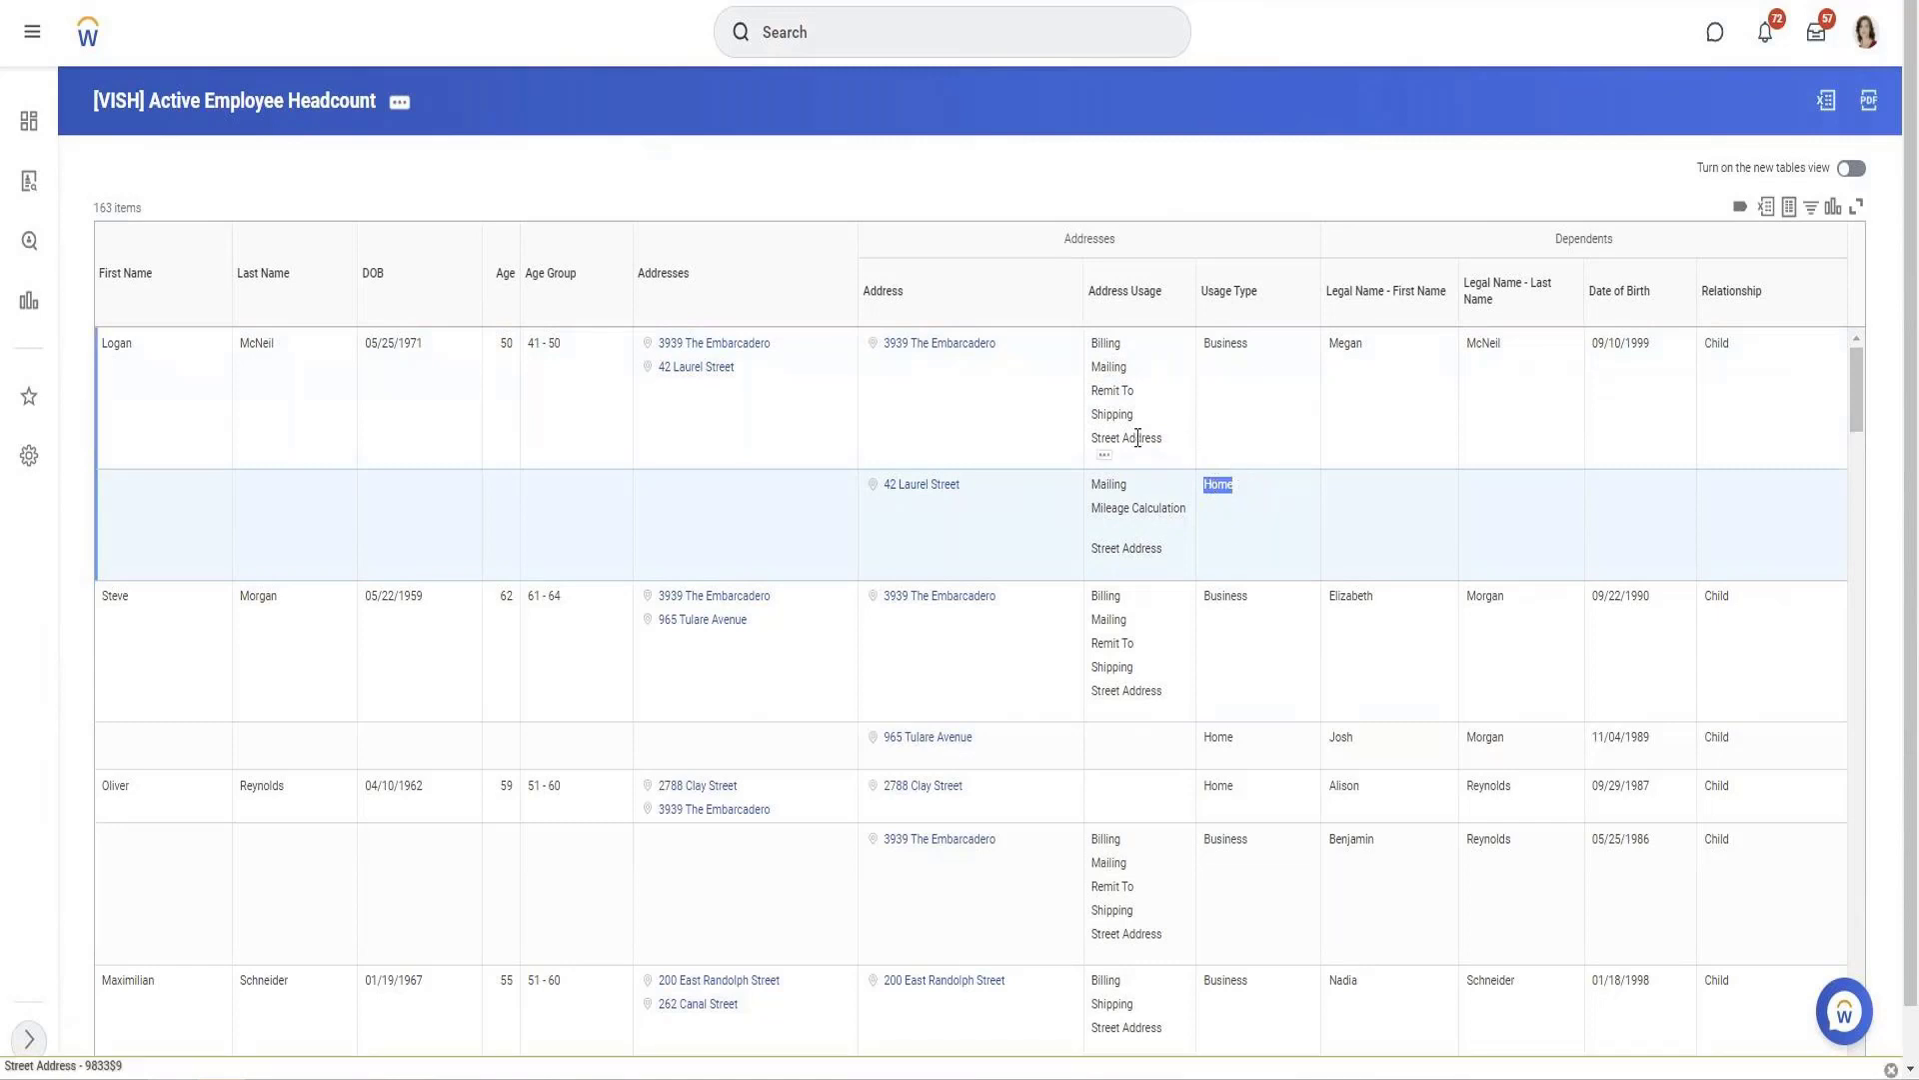
pyautogui.click(1171, 300)
pyautogui.moveTo(1172, 298); pyautogui.dragTo(1118, 293)
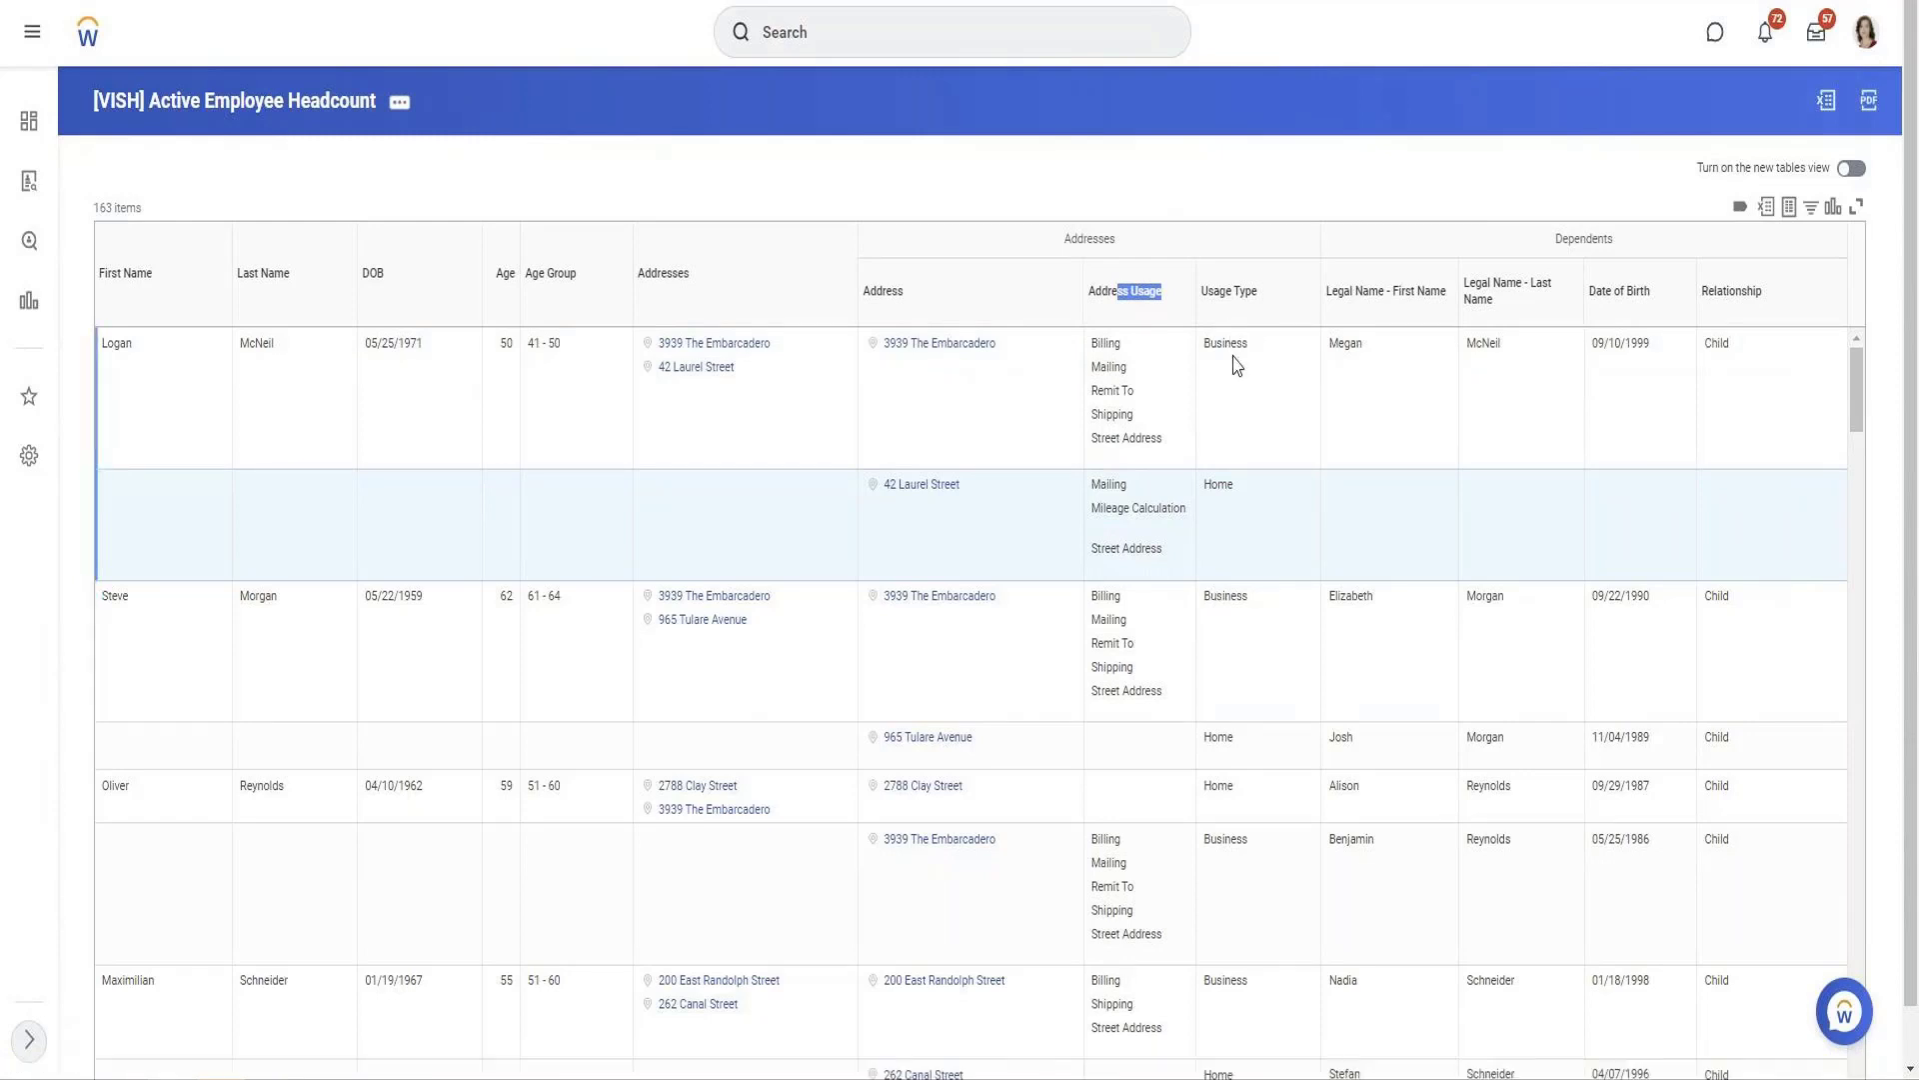
# Check the Address Usage field's description in the report definition, delete that column row and save the report
pyautogui.click(400, 101)
pyautogui.moveTo(488, 178)
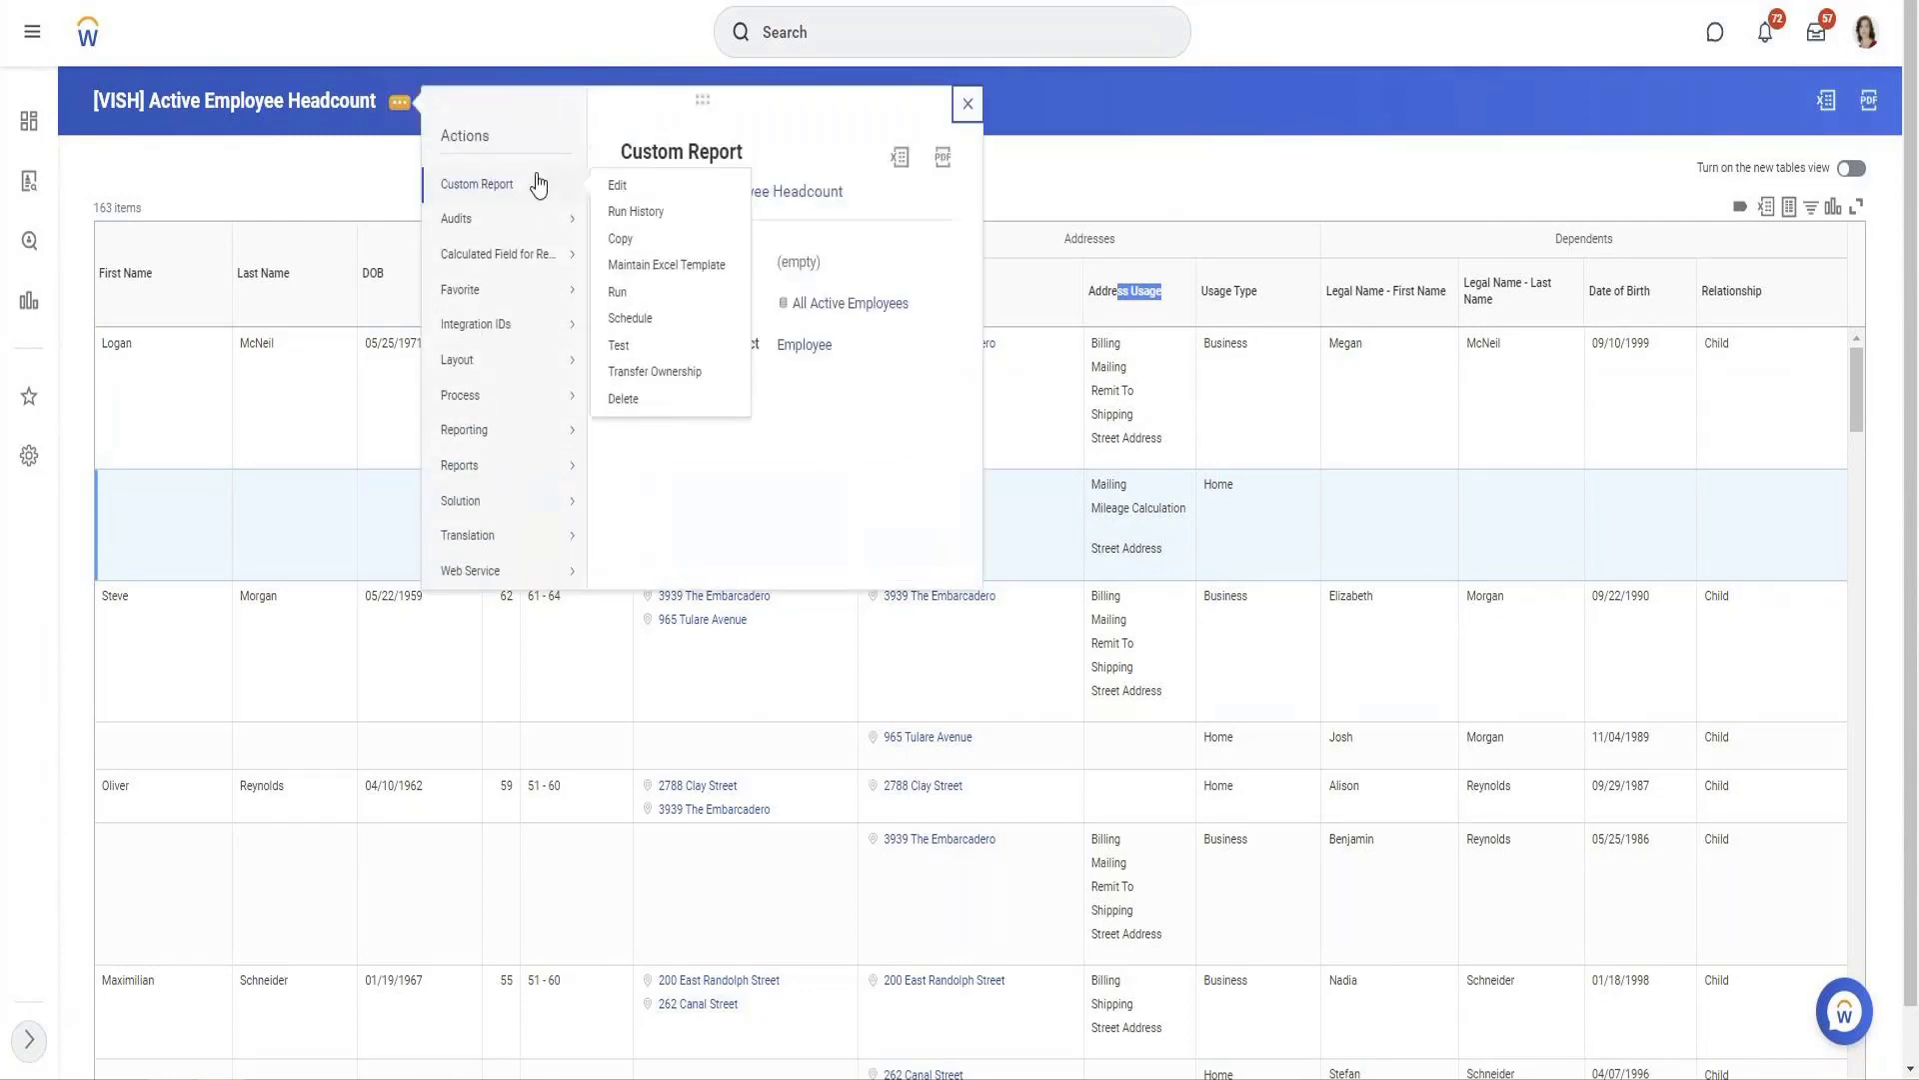
pyautogui.click(619, 183)
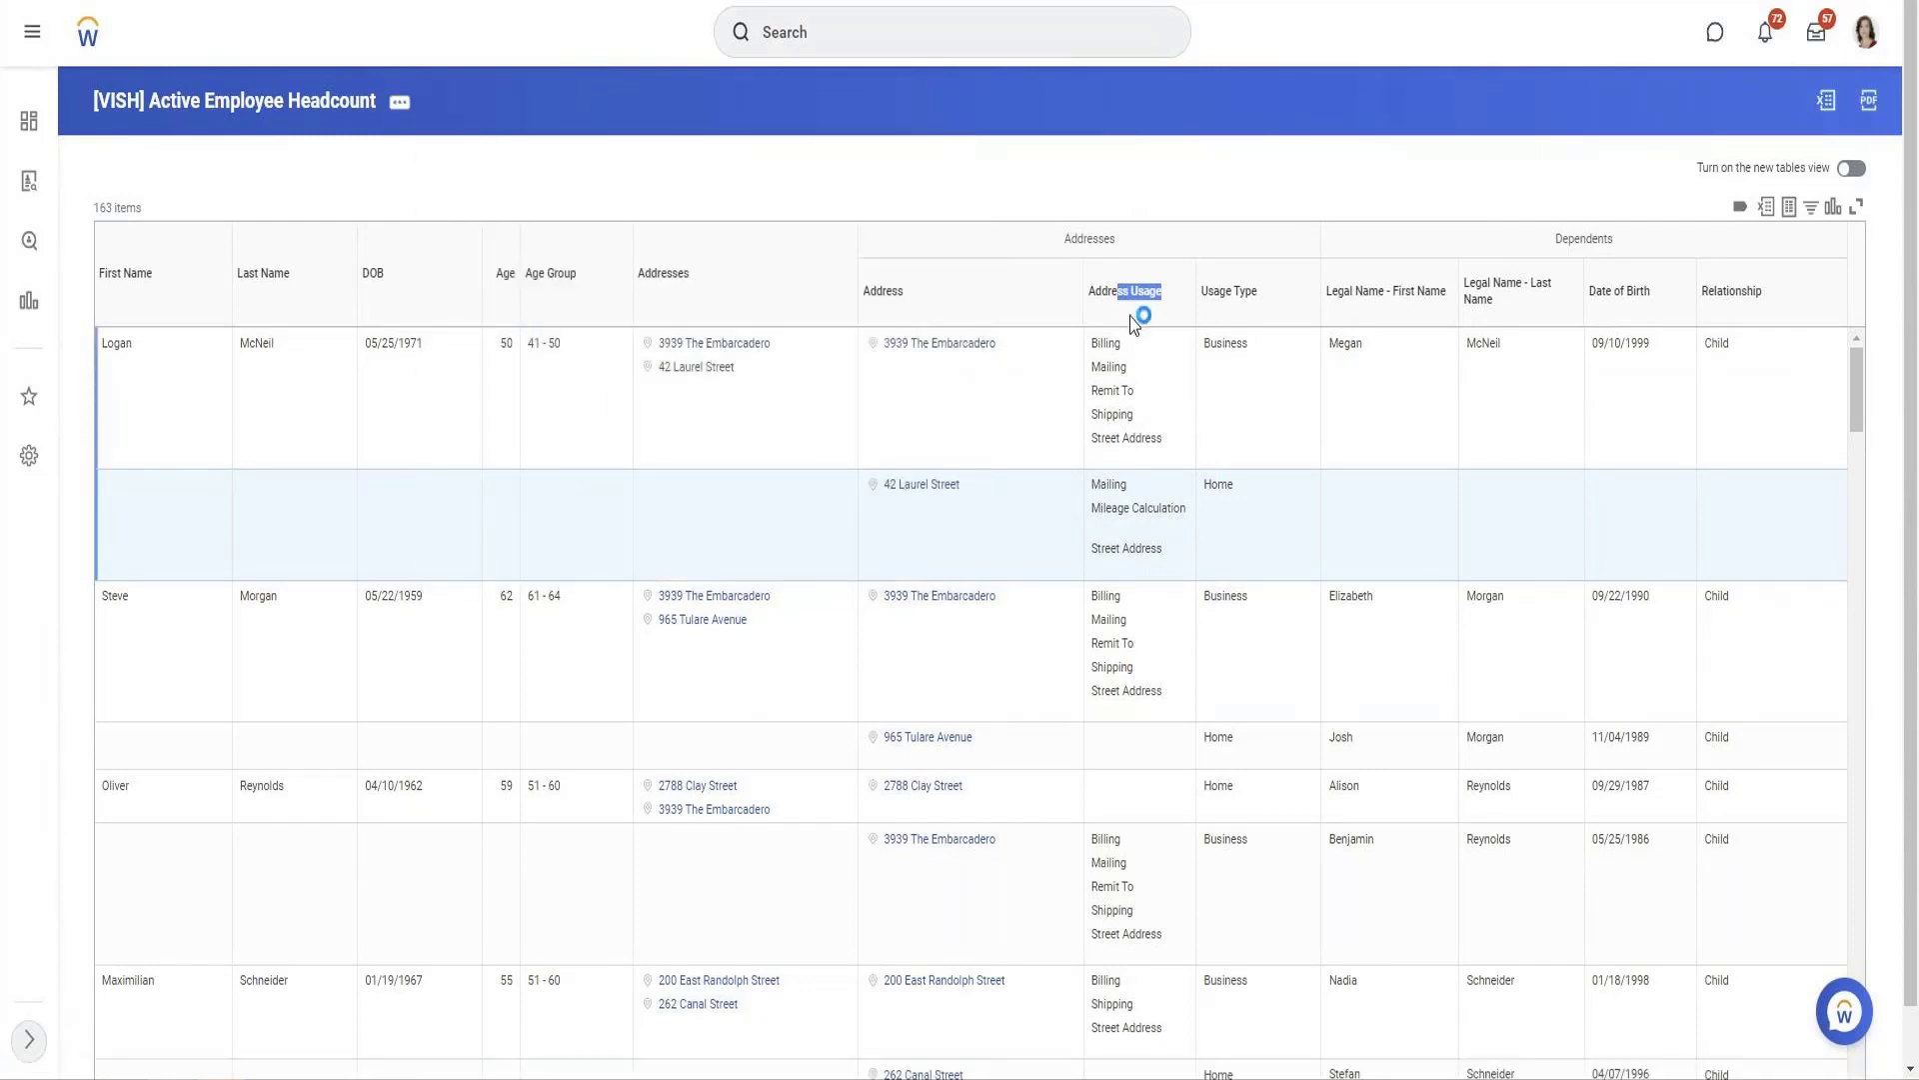
pyautogui.scroll(-3, 296, 351)
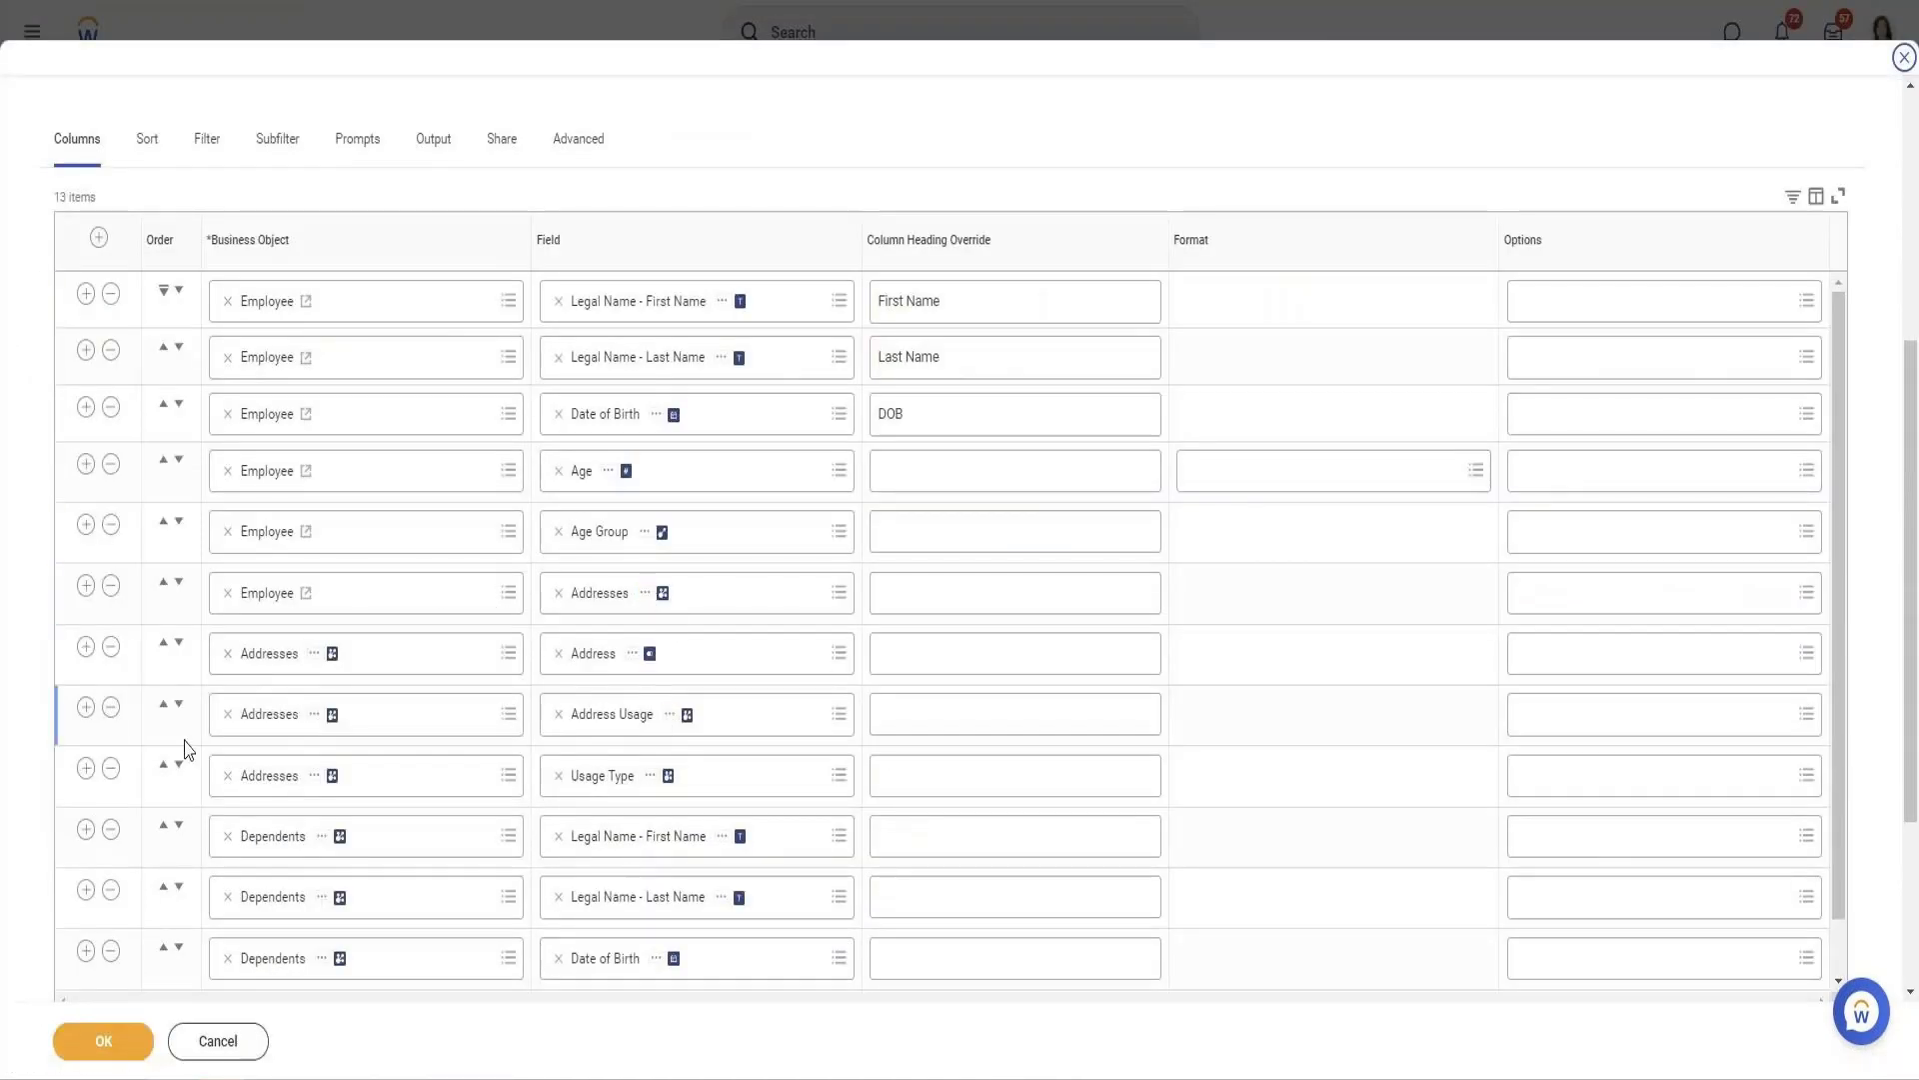
pyautogui.click(677, 722)
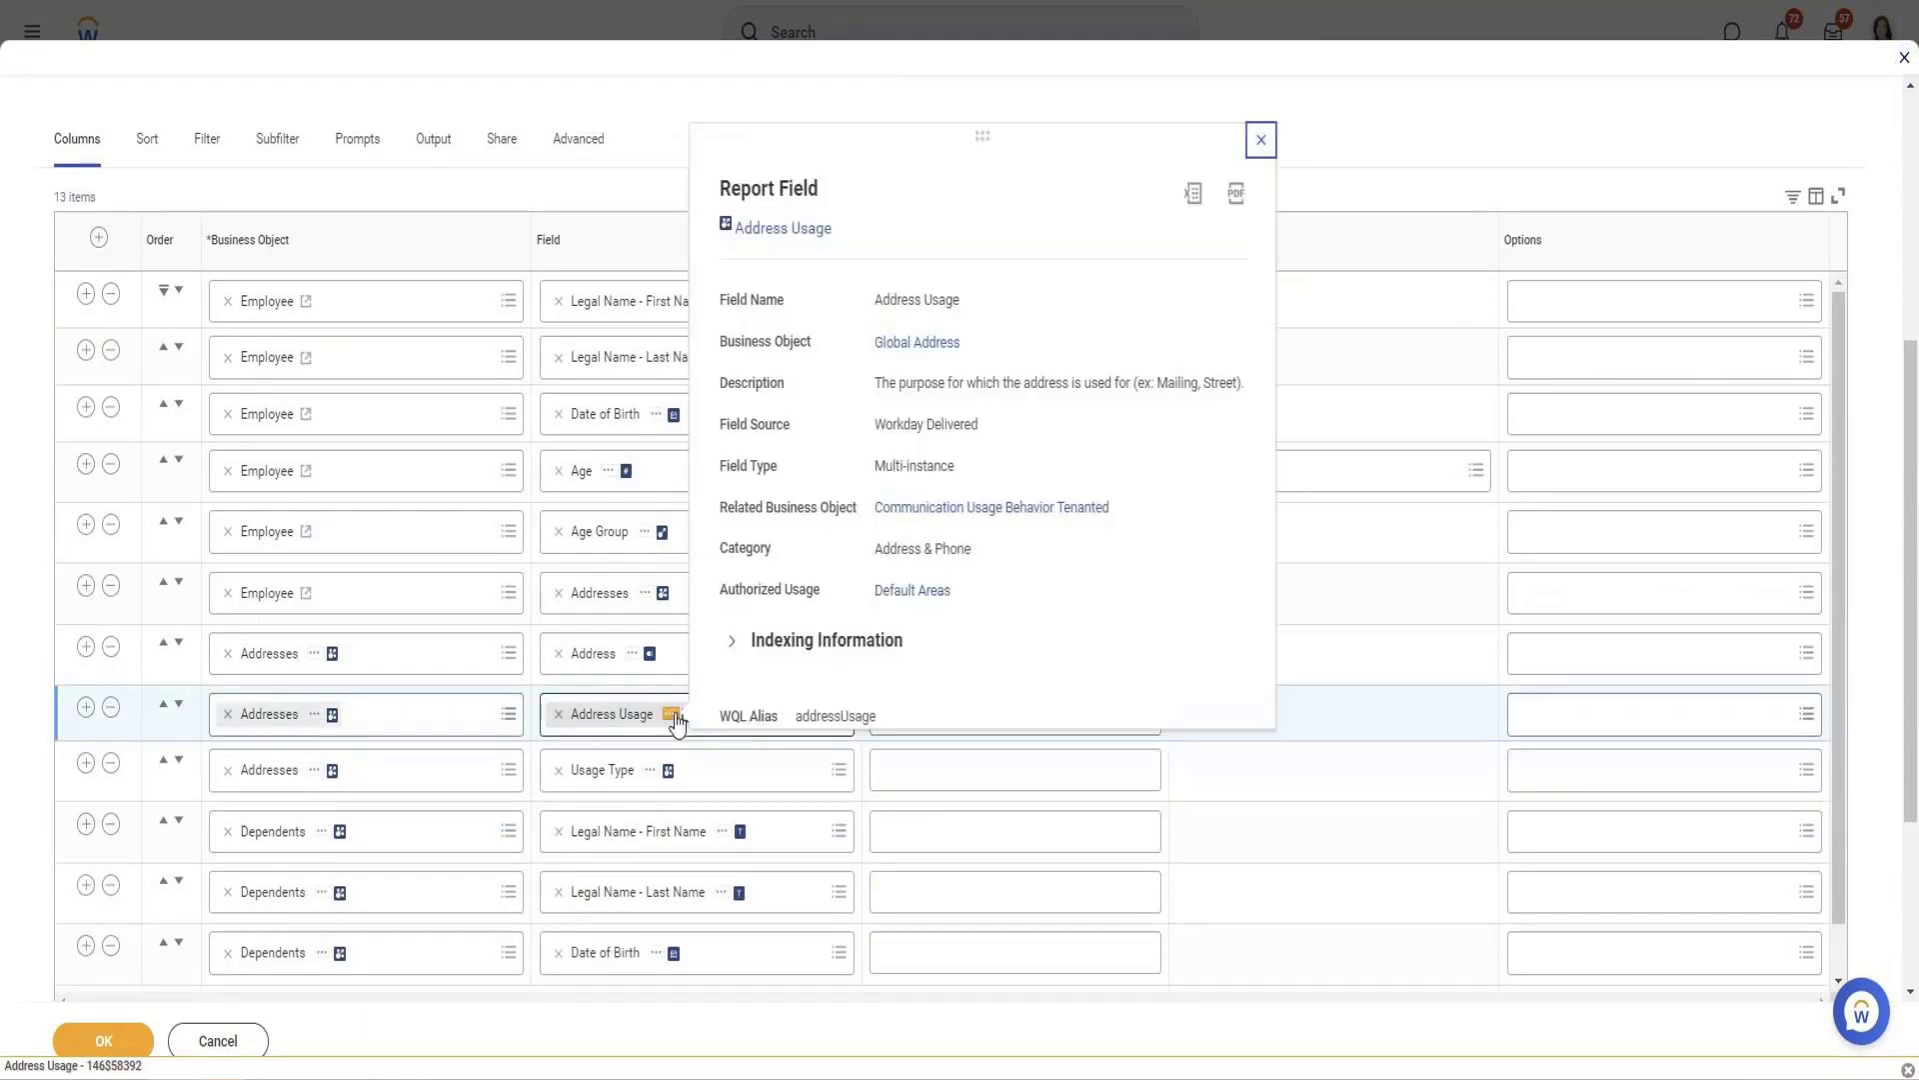
pyautogui.moveTo(904, 383); pyautogui.dragTo(1110, 441)
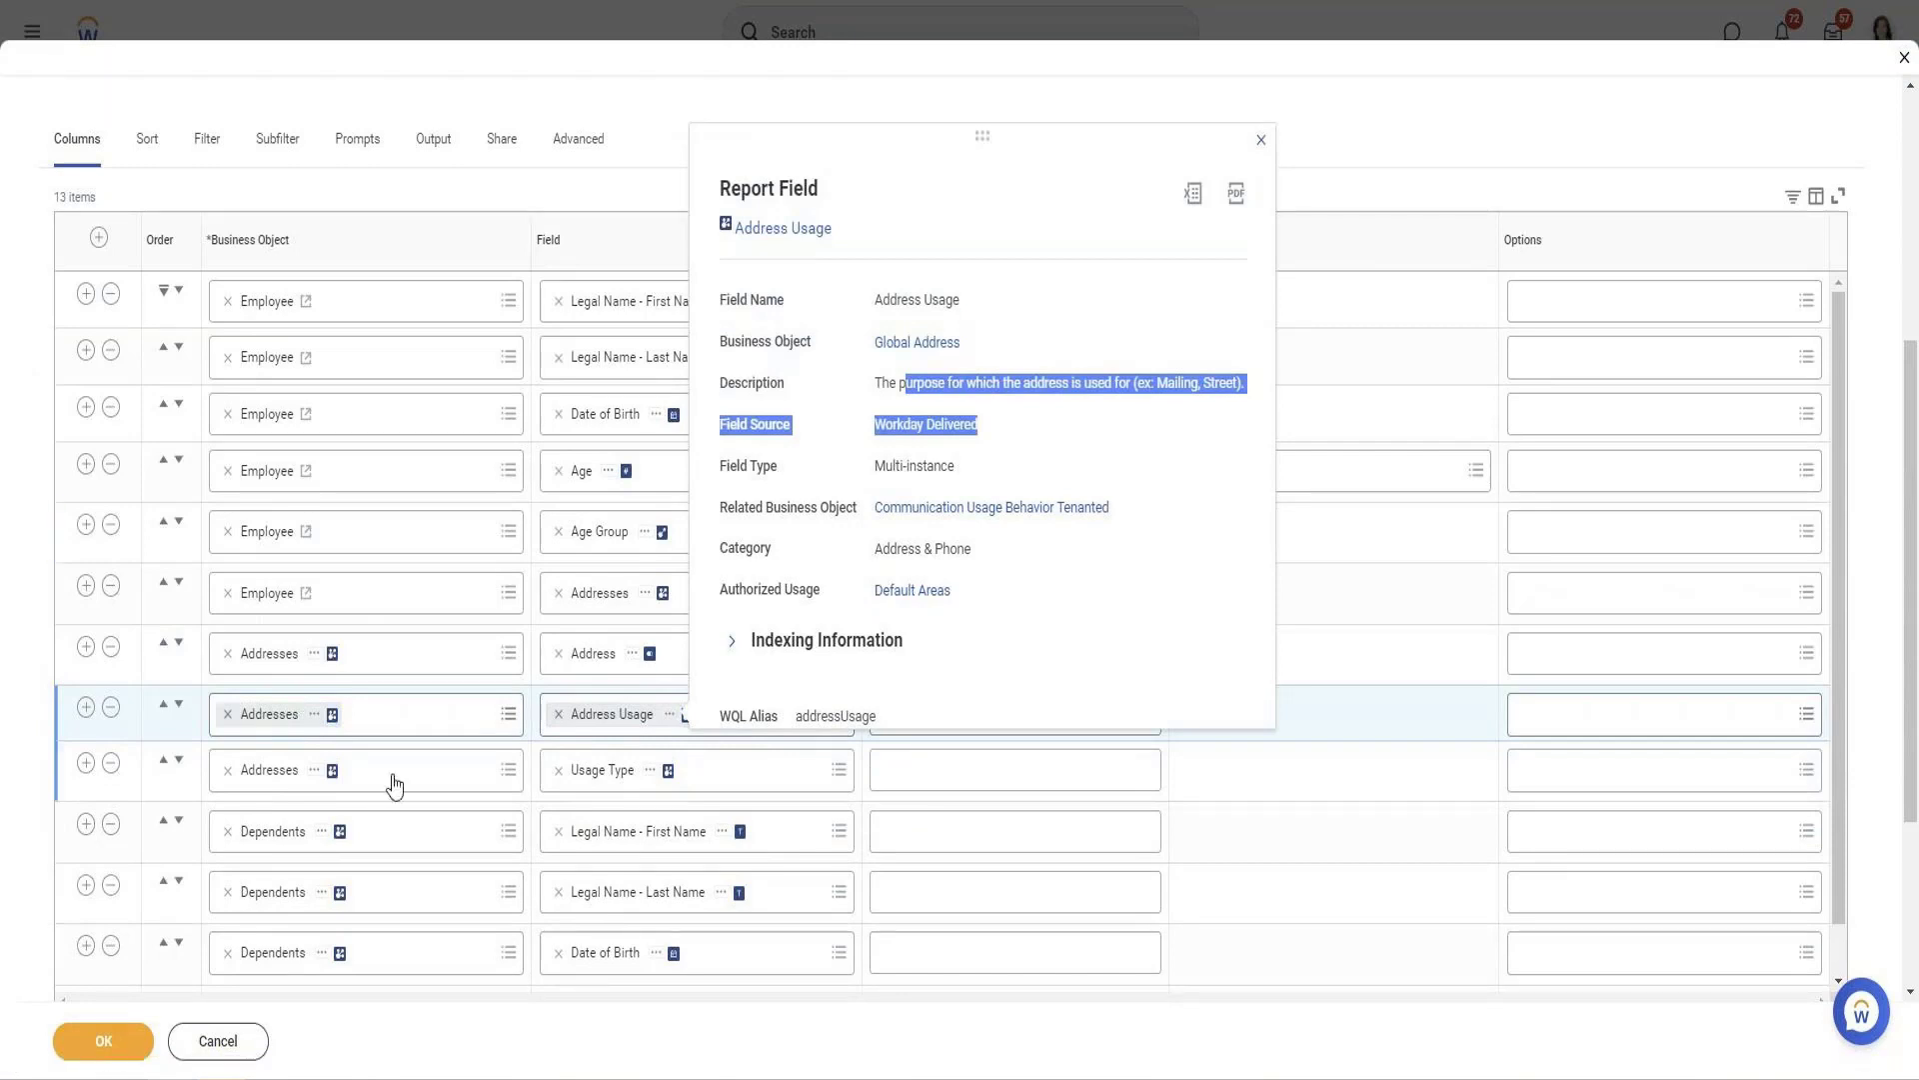
pyautogui.click(114, 710)
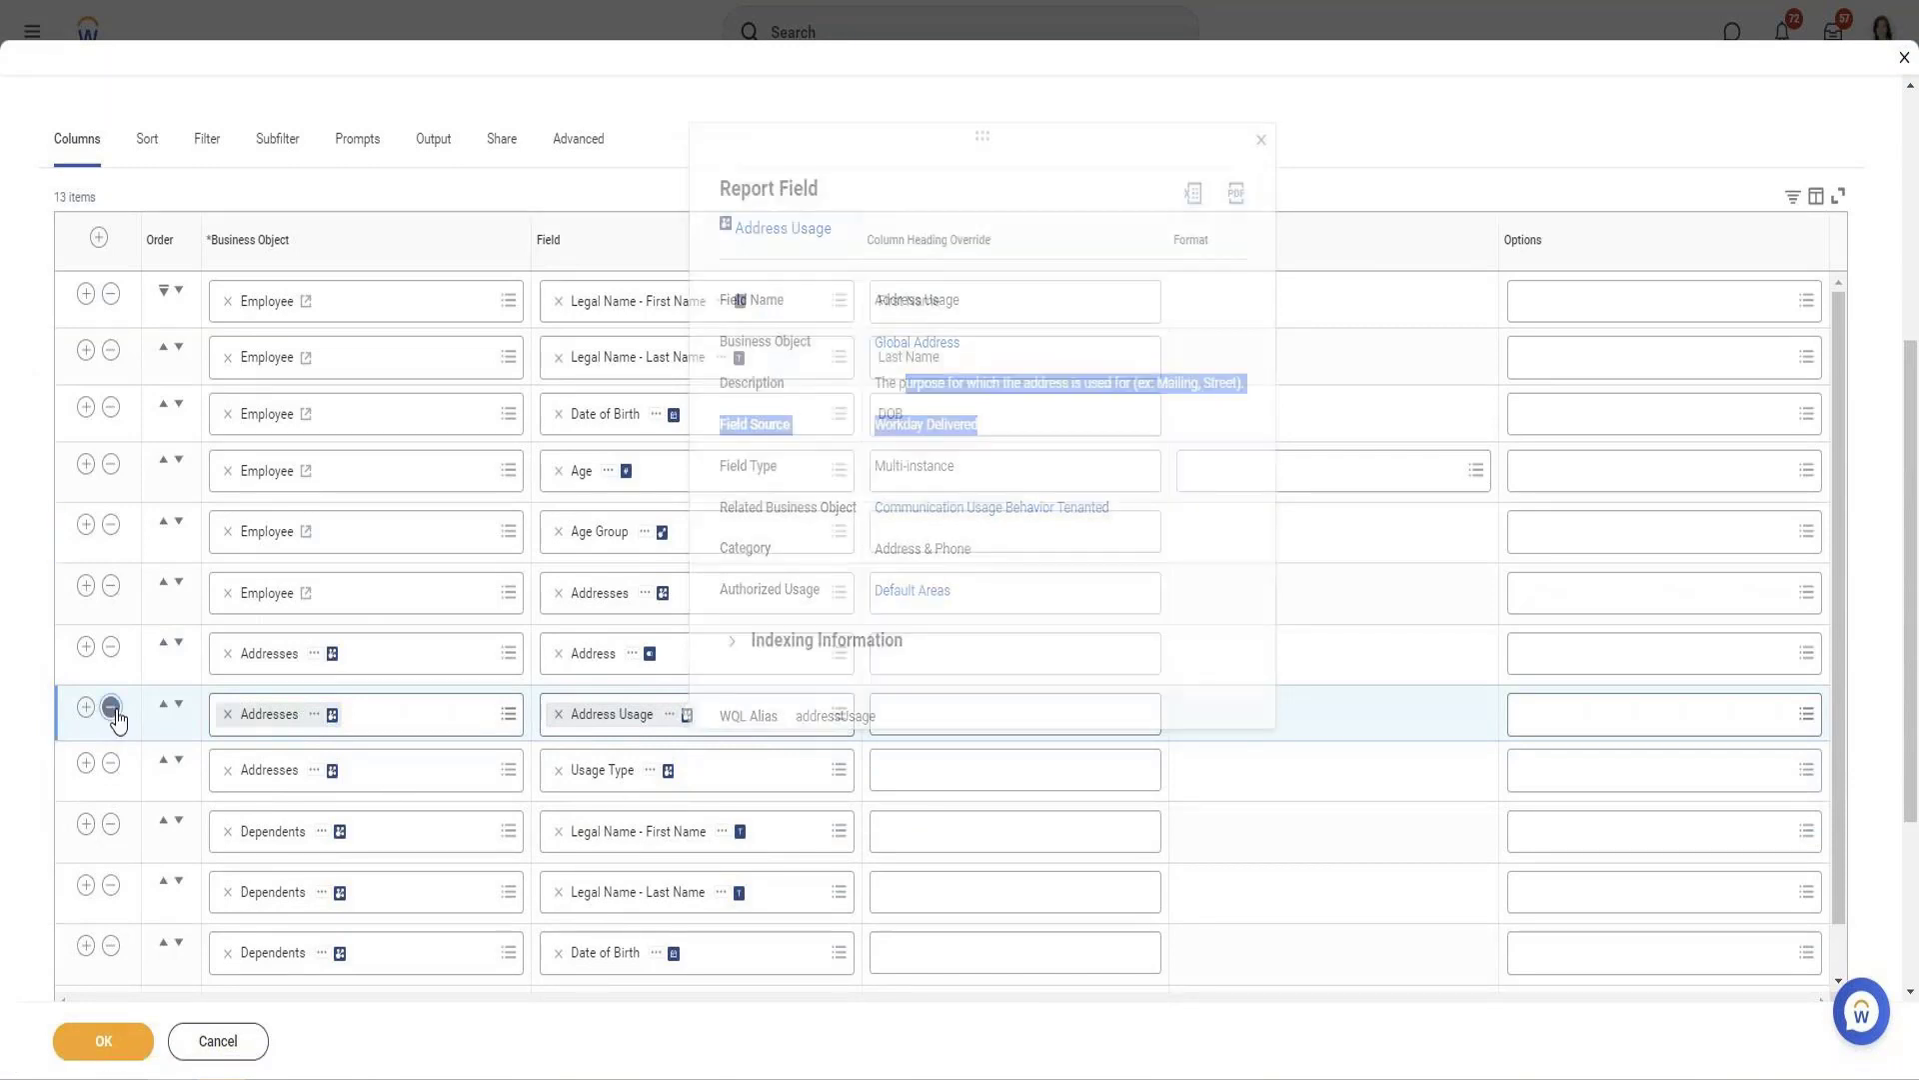
pyautogui.click(104, 1041)
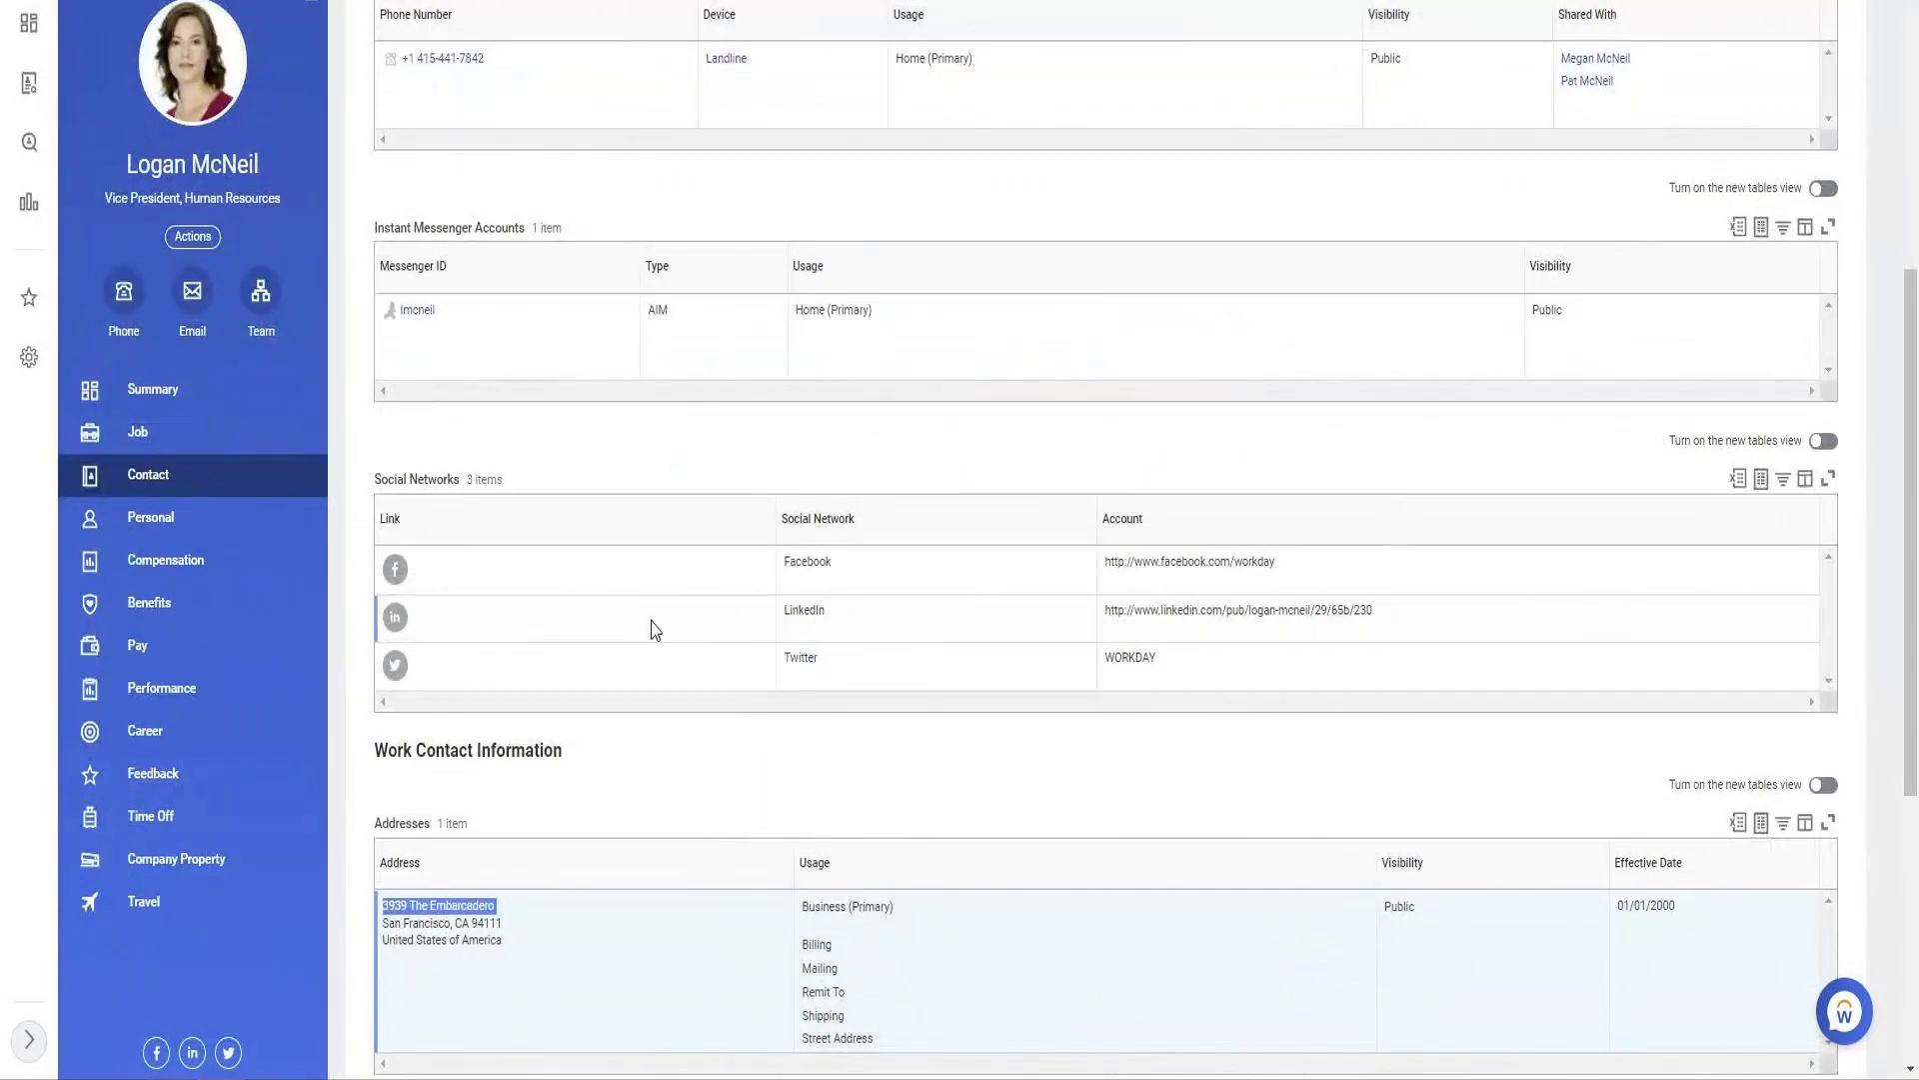
# Examine the home address in the worker's contact information
pyautogui.scroll(5, 650, 630)
pyautogui.doubleClick(423, 302)
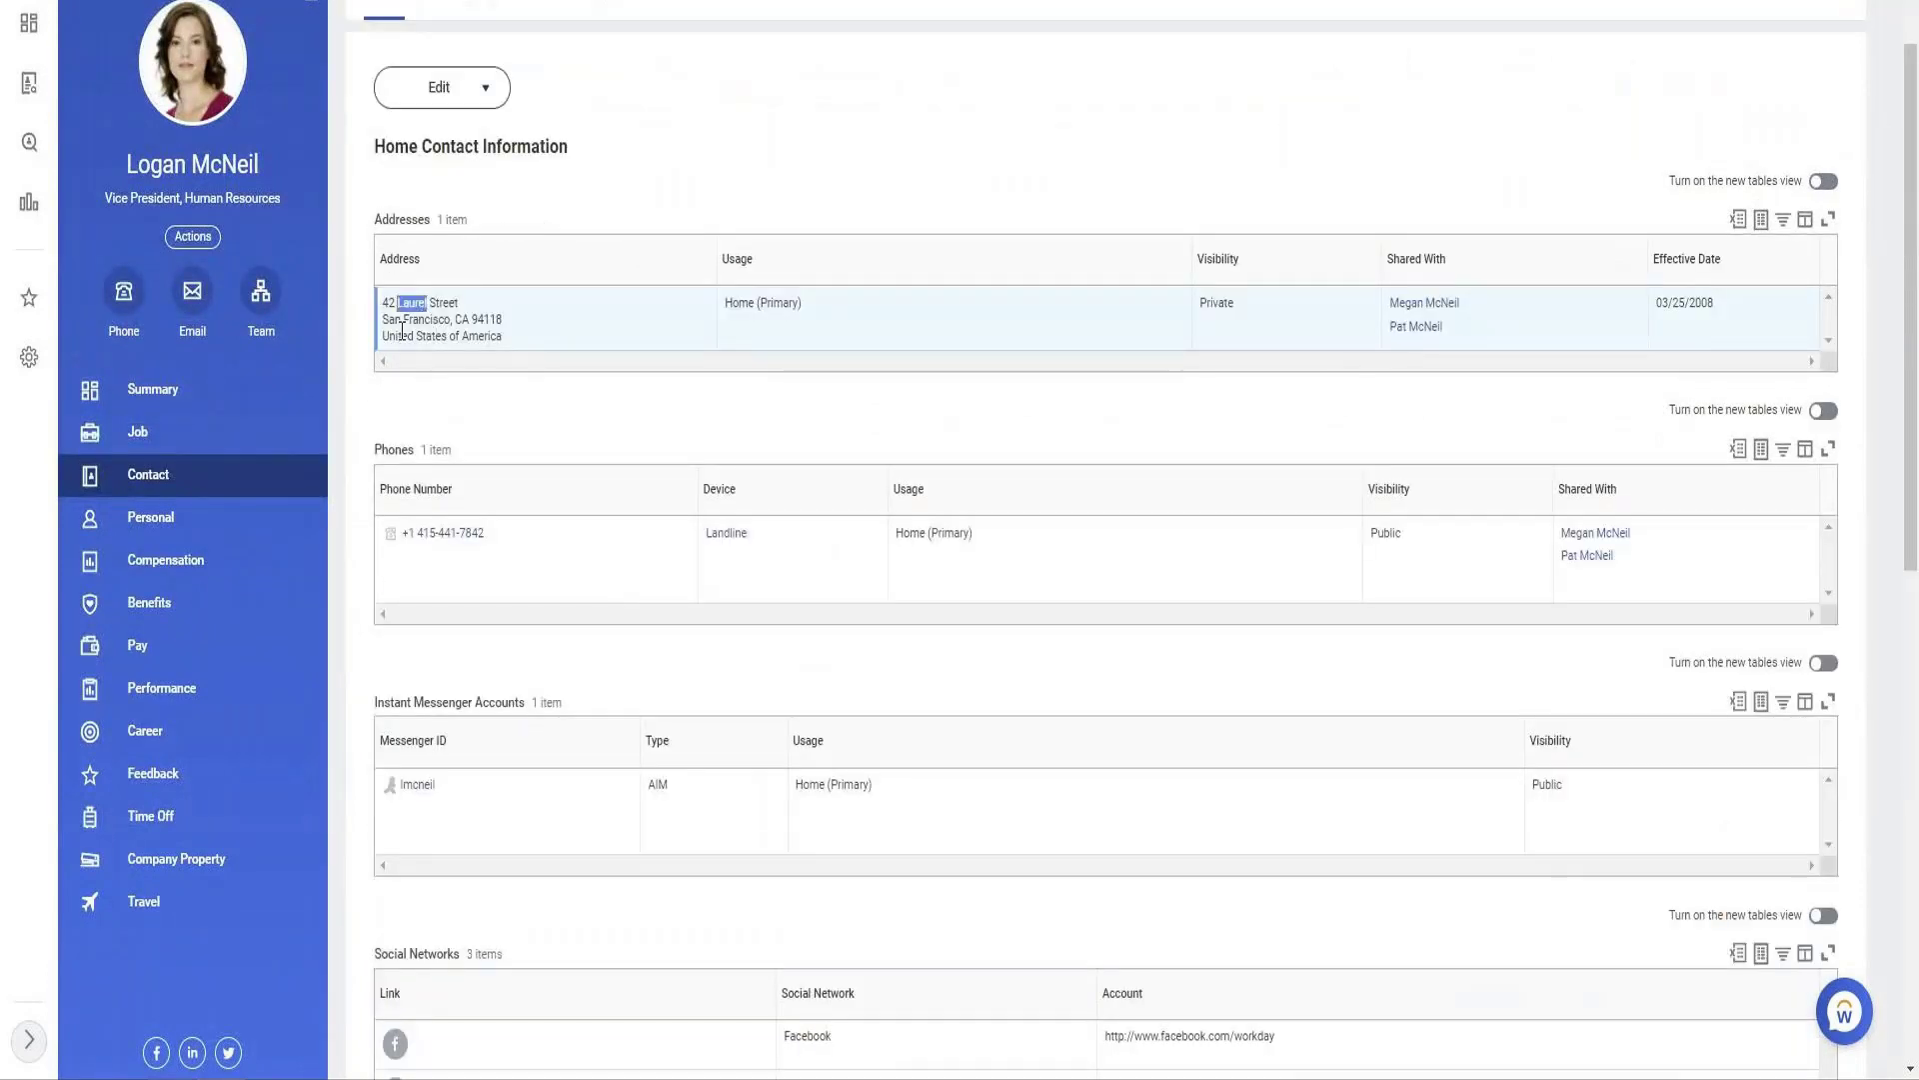
pyautogui.moveTo(396, 320); pyautogui.dragTo(512, 330)
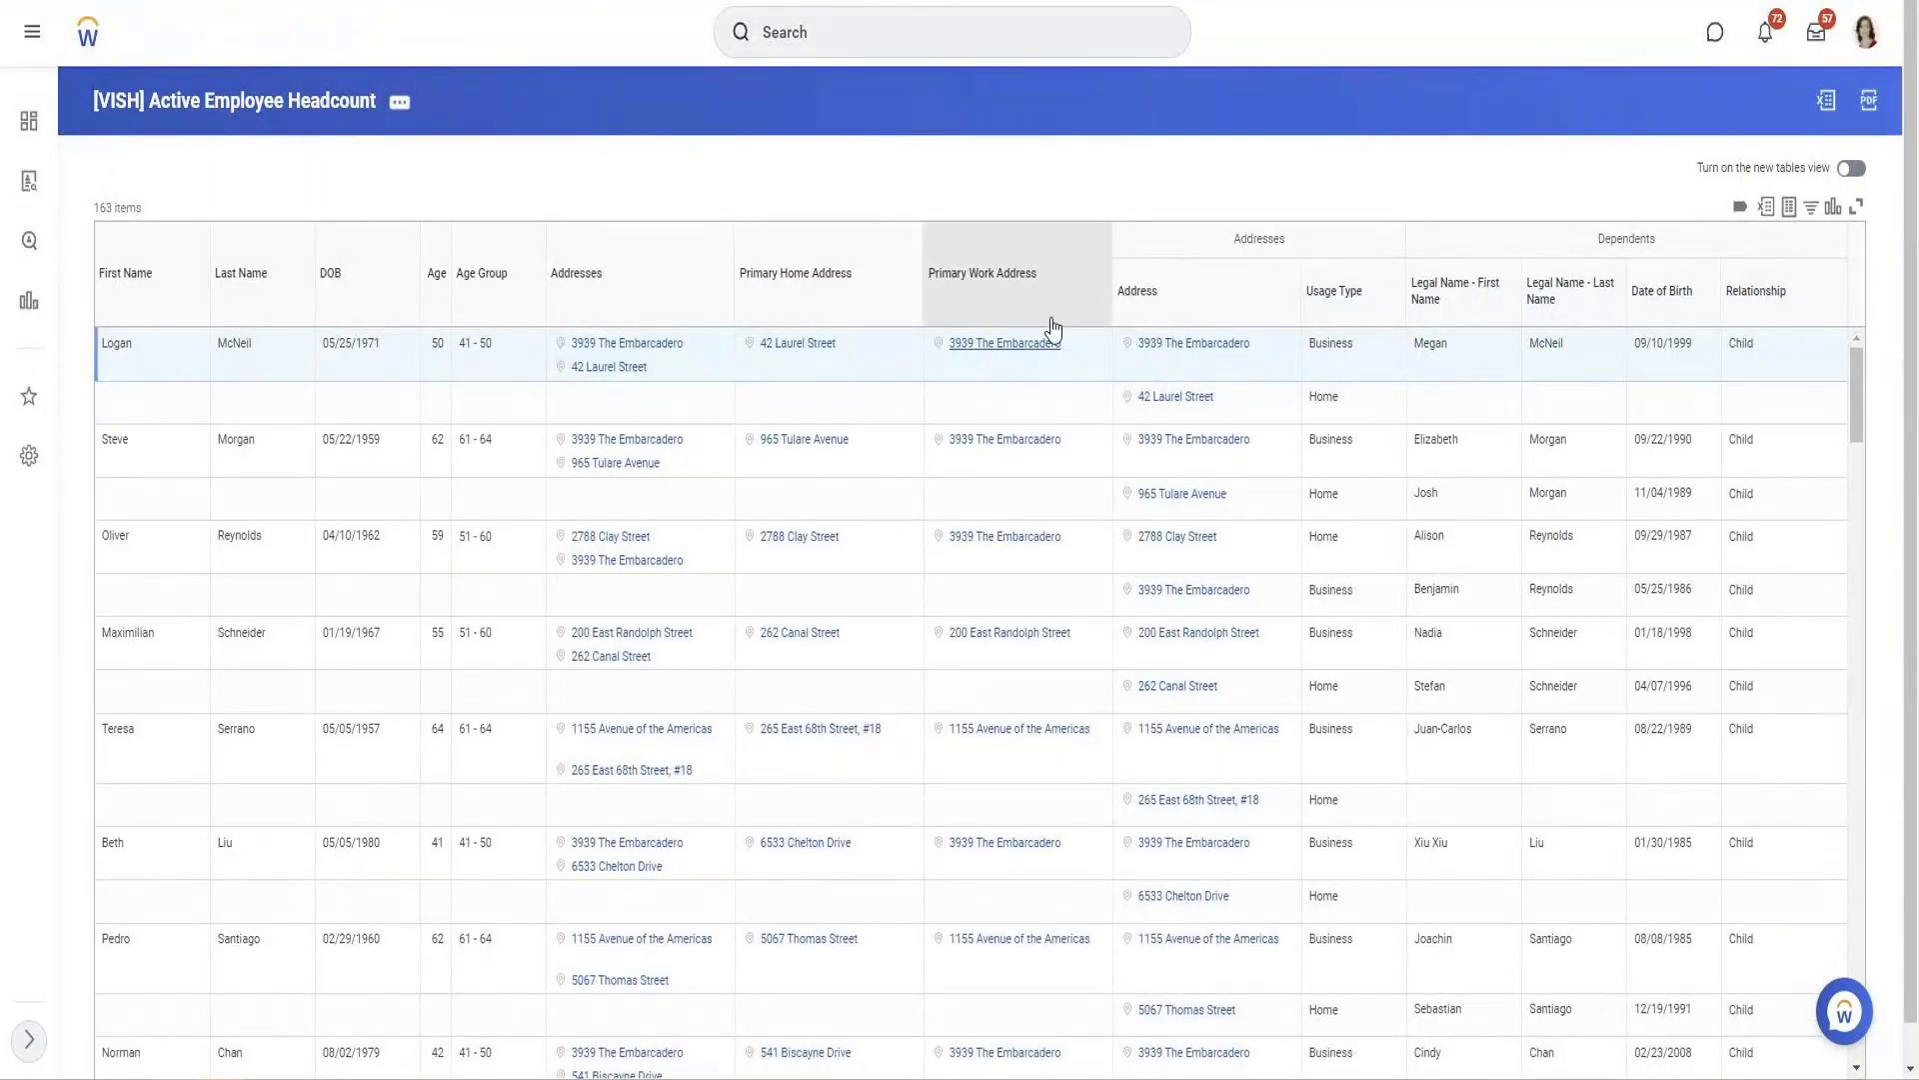
# Open the report definition for editing and delete the Employee column row with the Addresses field
pyautogui.click(406, 103)
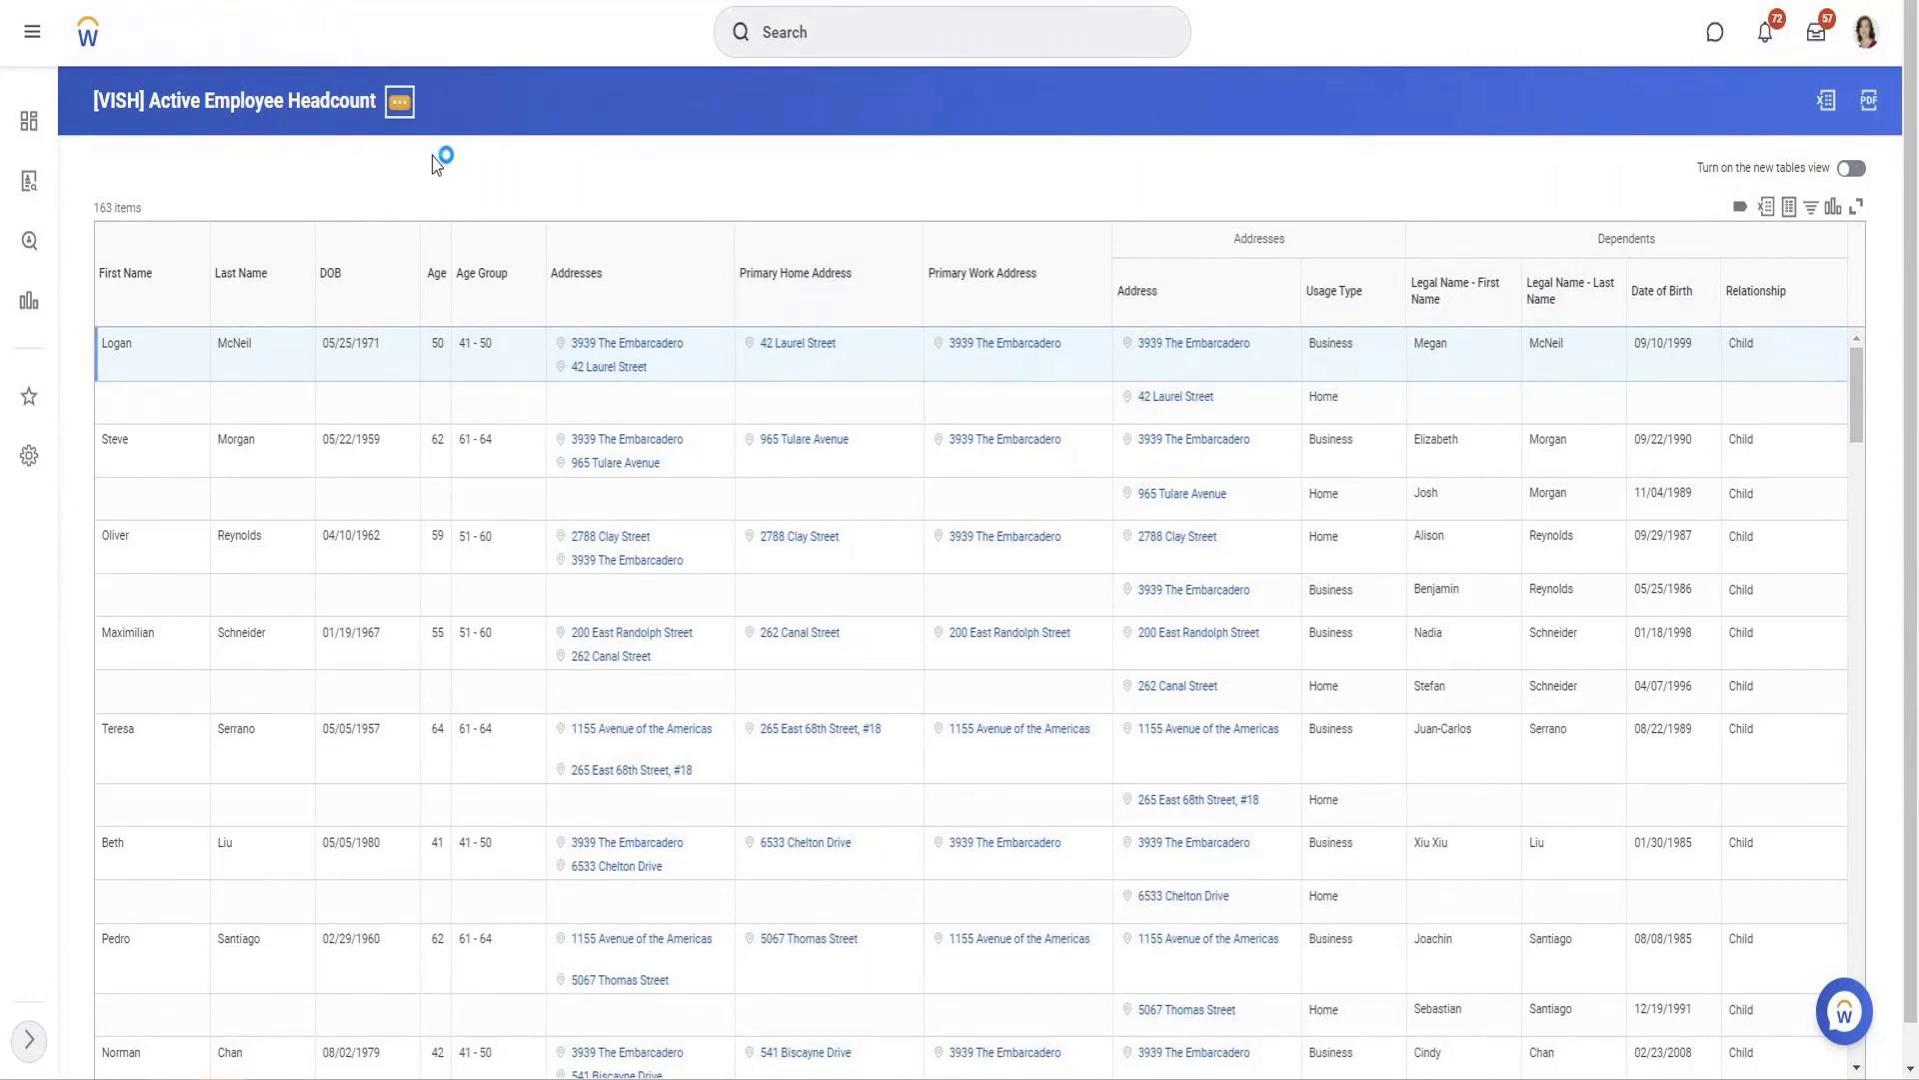
pyautogui.moveTo(557, 183)
pyautogui.click(625, 190)
pyautogui.scroll(-5, 745, 430)
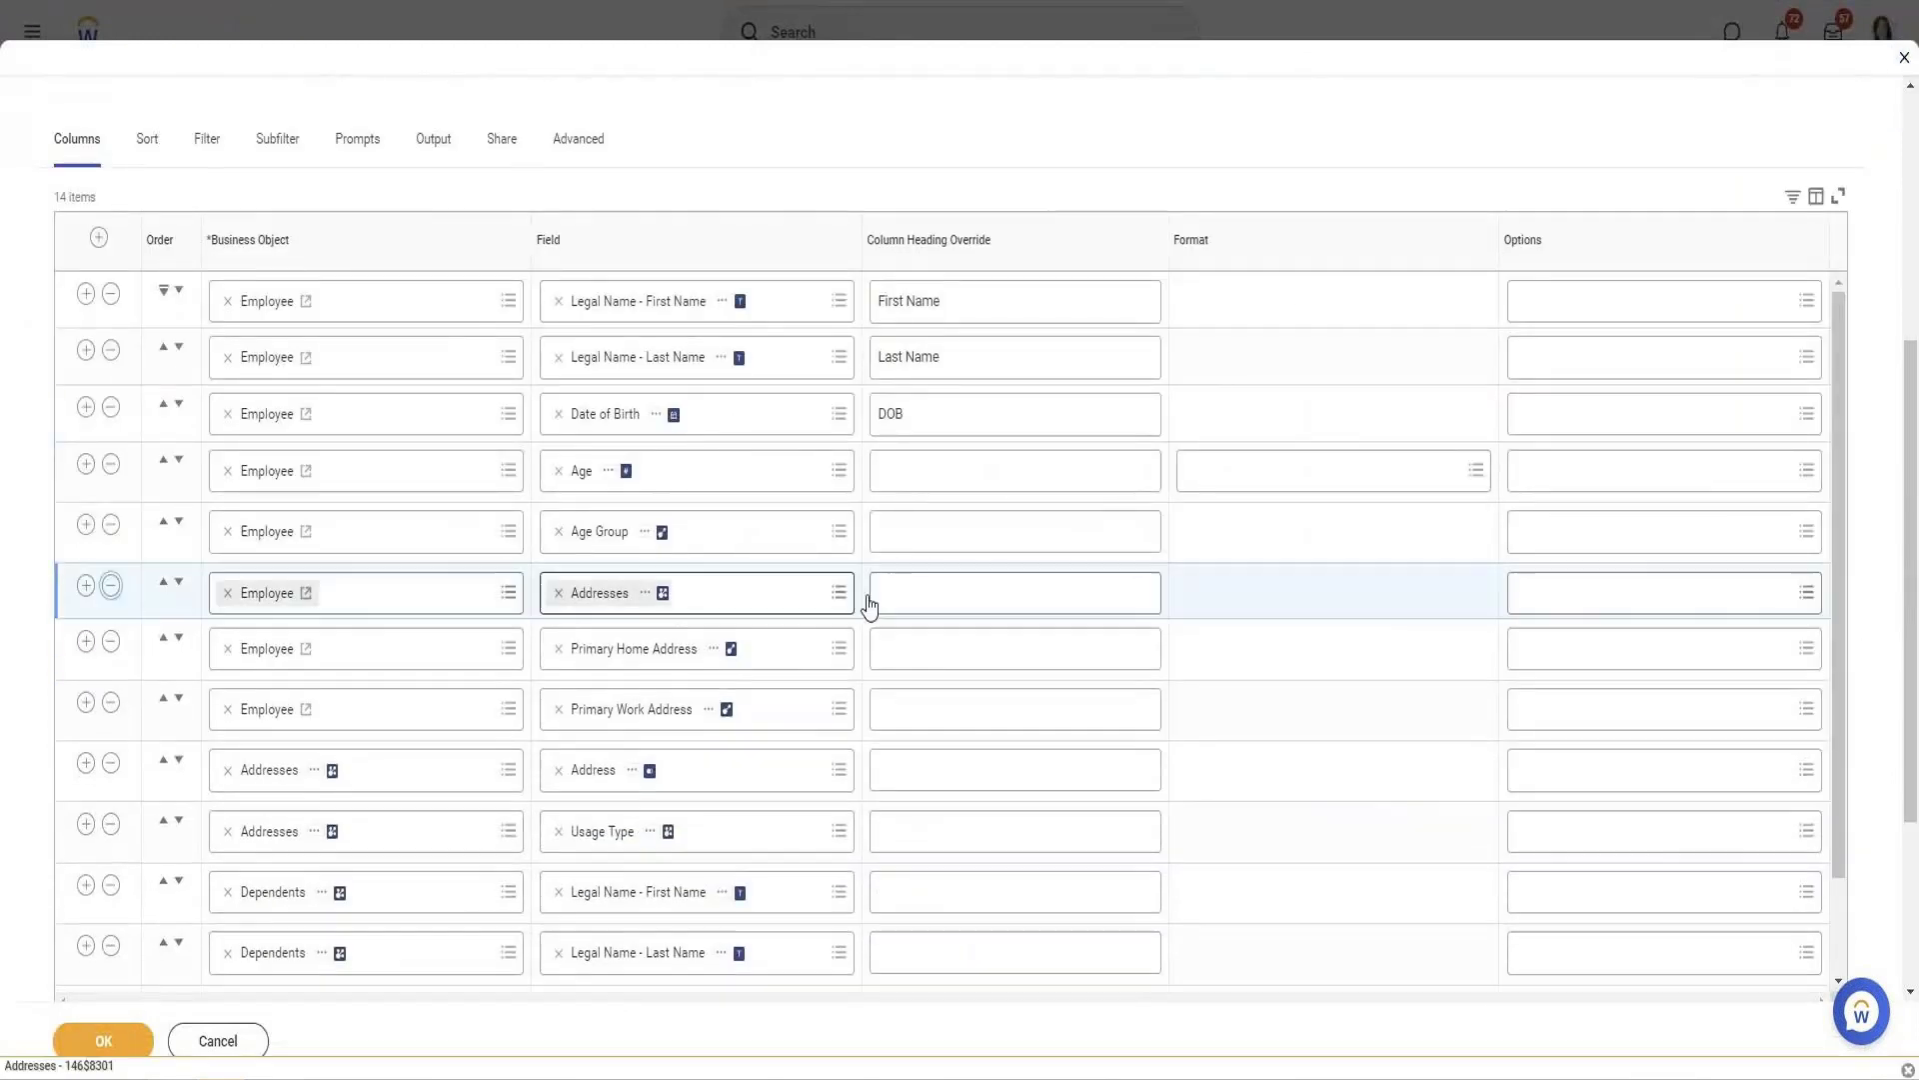
pyautogui.click(110, 585)
# Insert an Employee row below Primary Home Address and set its field to Primary Home Address - City
pyautogui.click(85, 585)
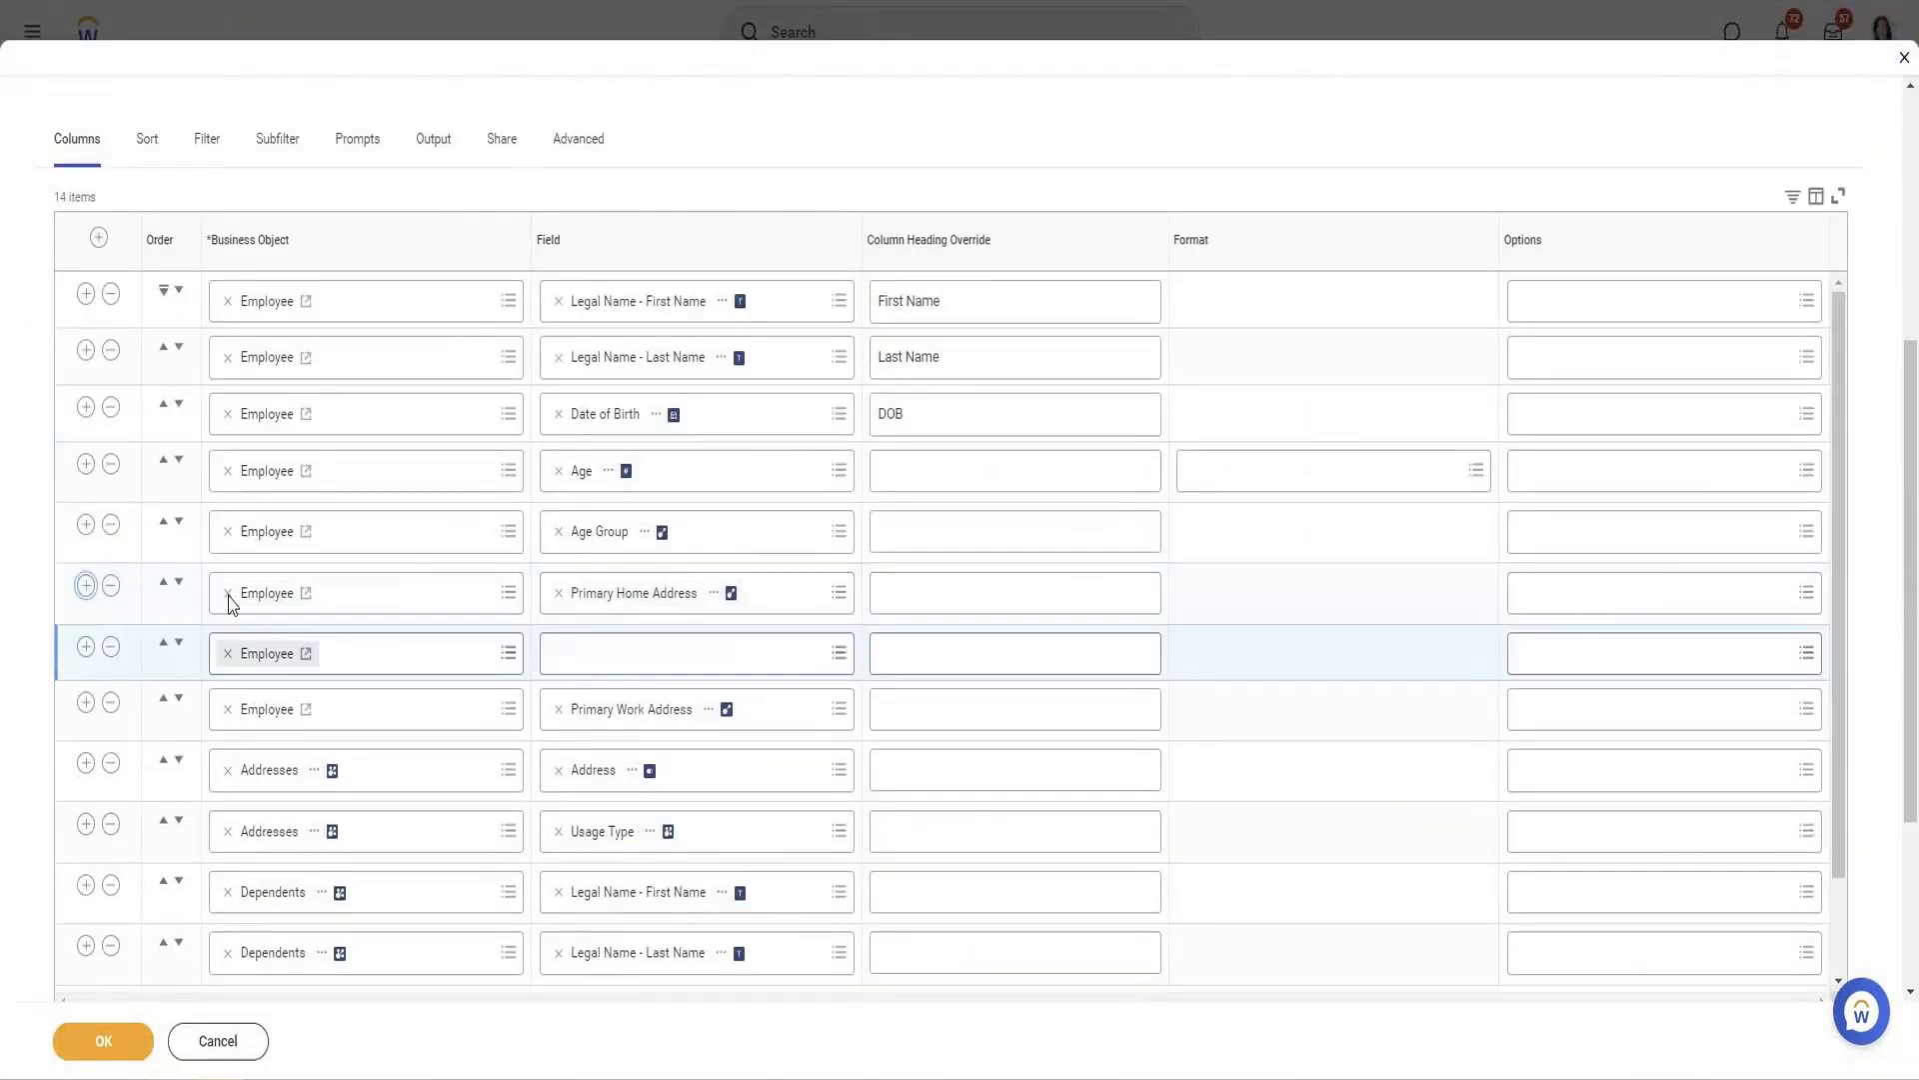
pyautogui.rightClick(712, 594)
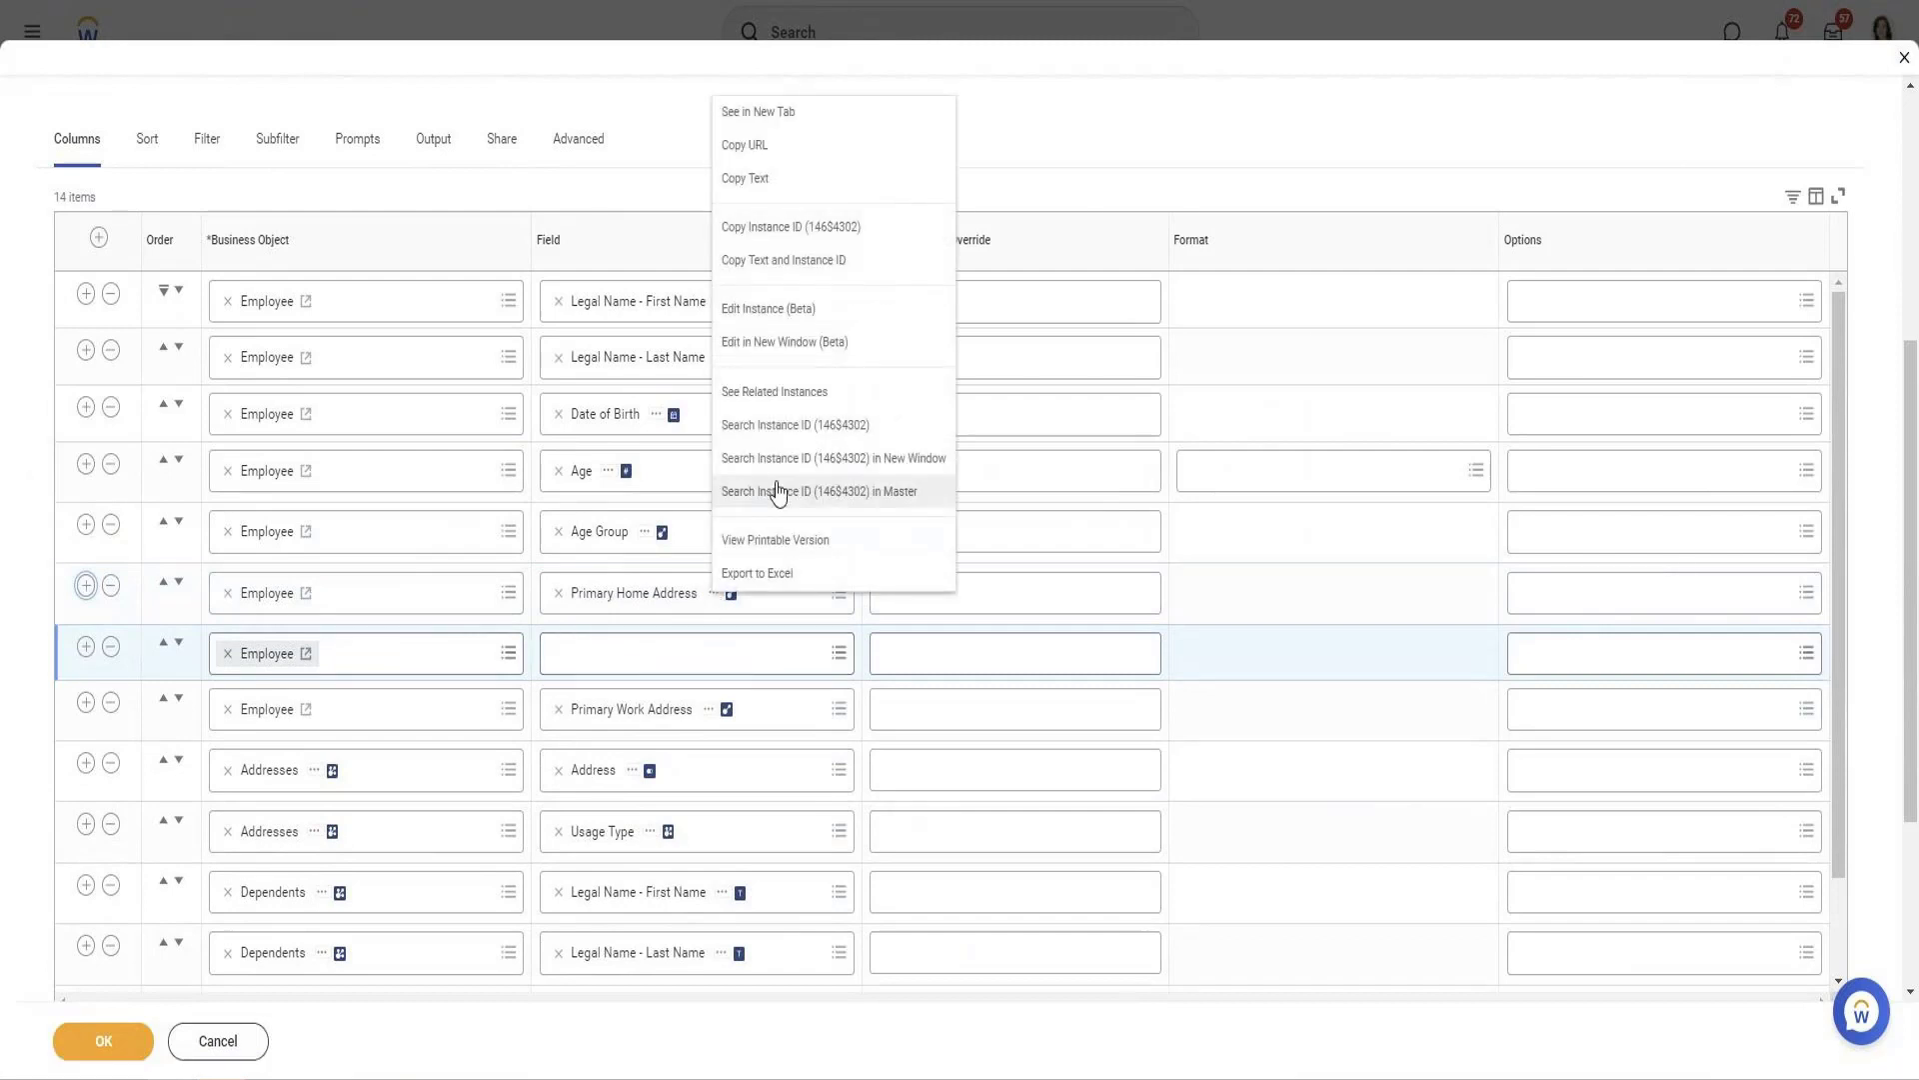
pyautogui.click(654, 639)
pyautogui.write('Prim')
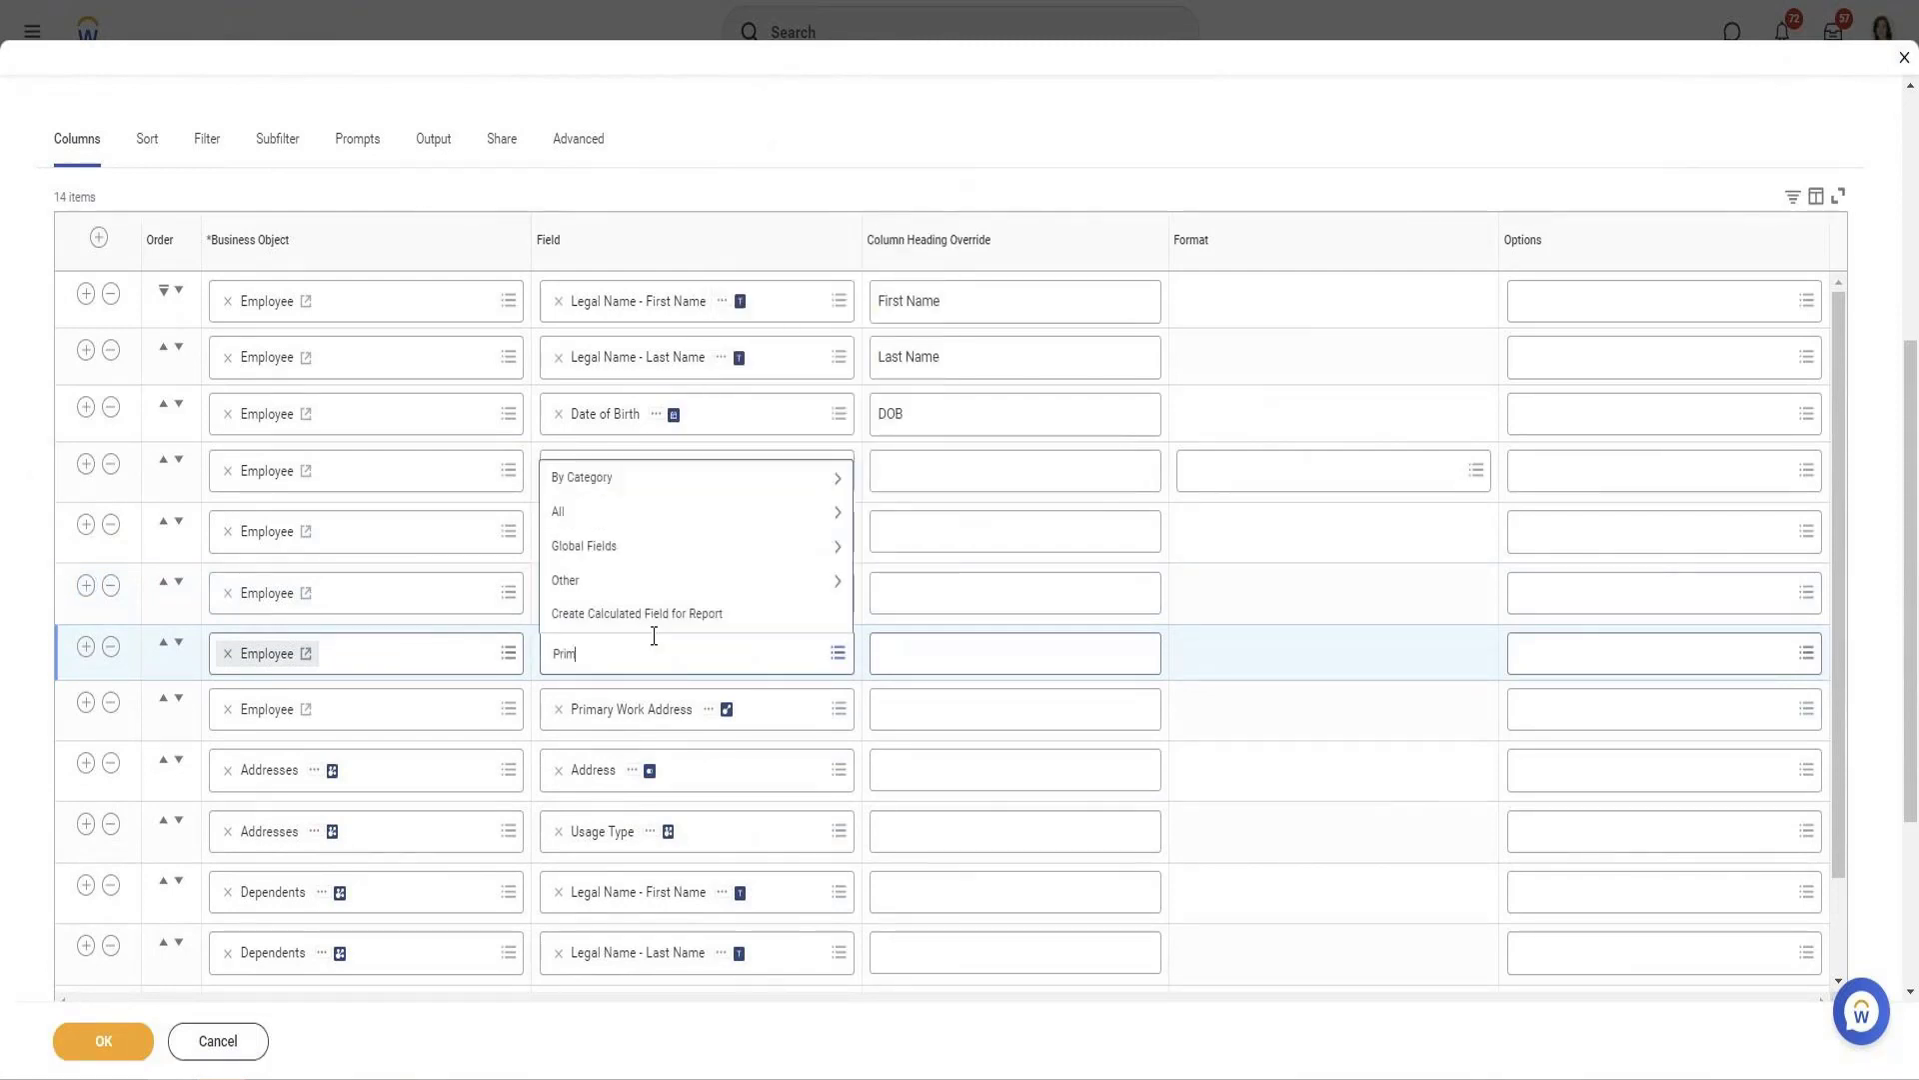
pyautogui.write('ary Home')
pyautogui.press('Return')
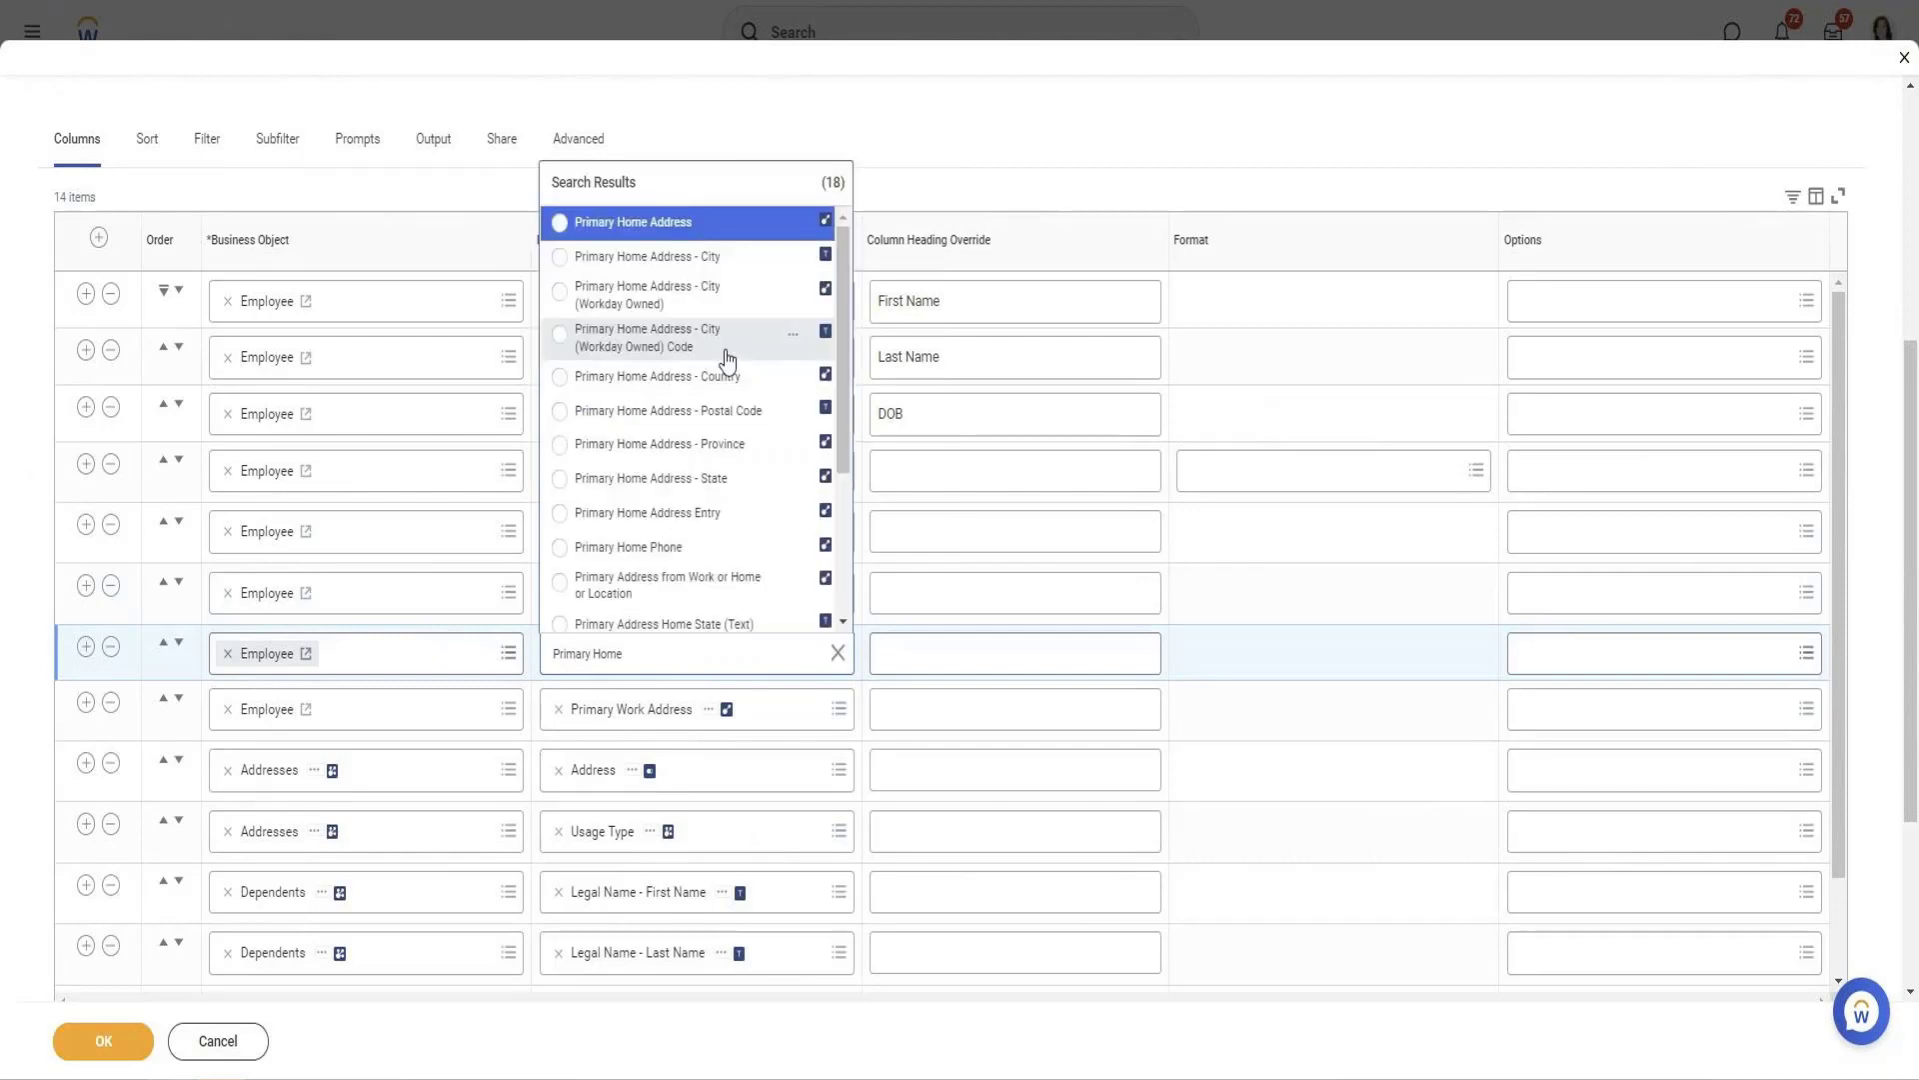
pyautogui.click(716, 262)
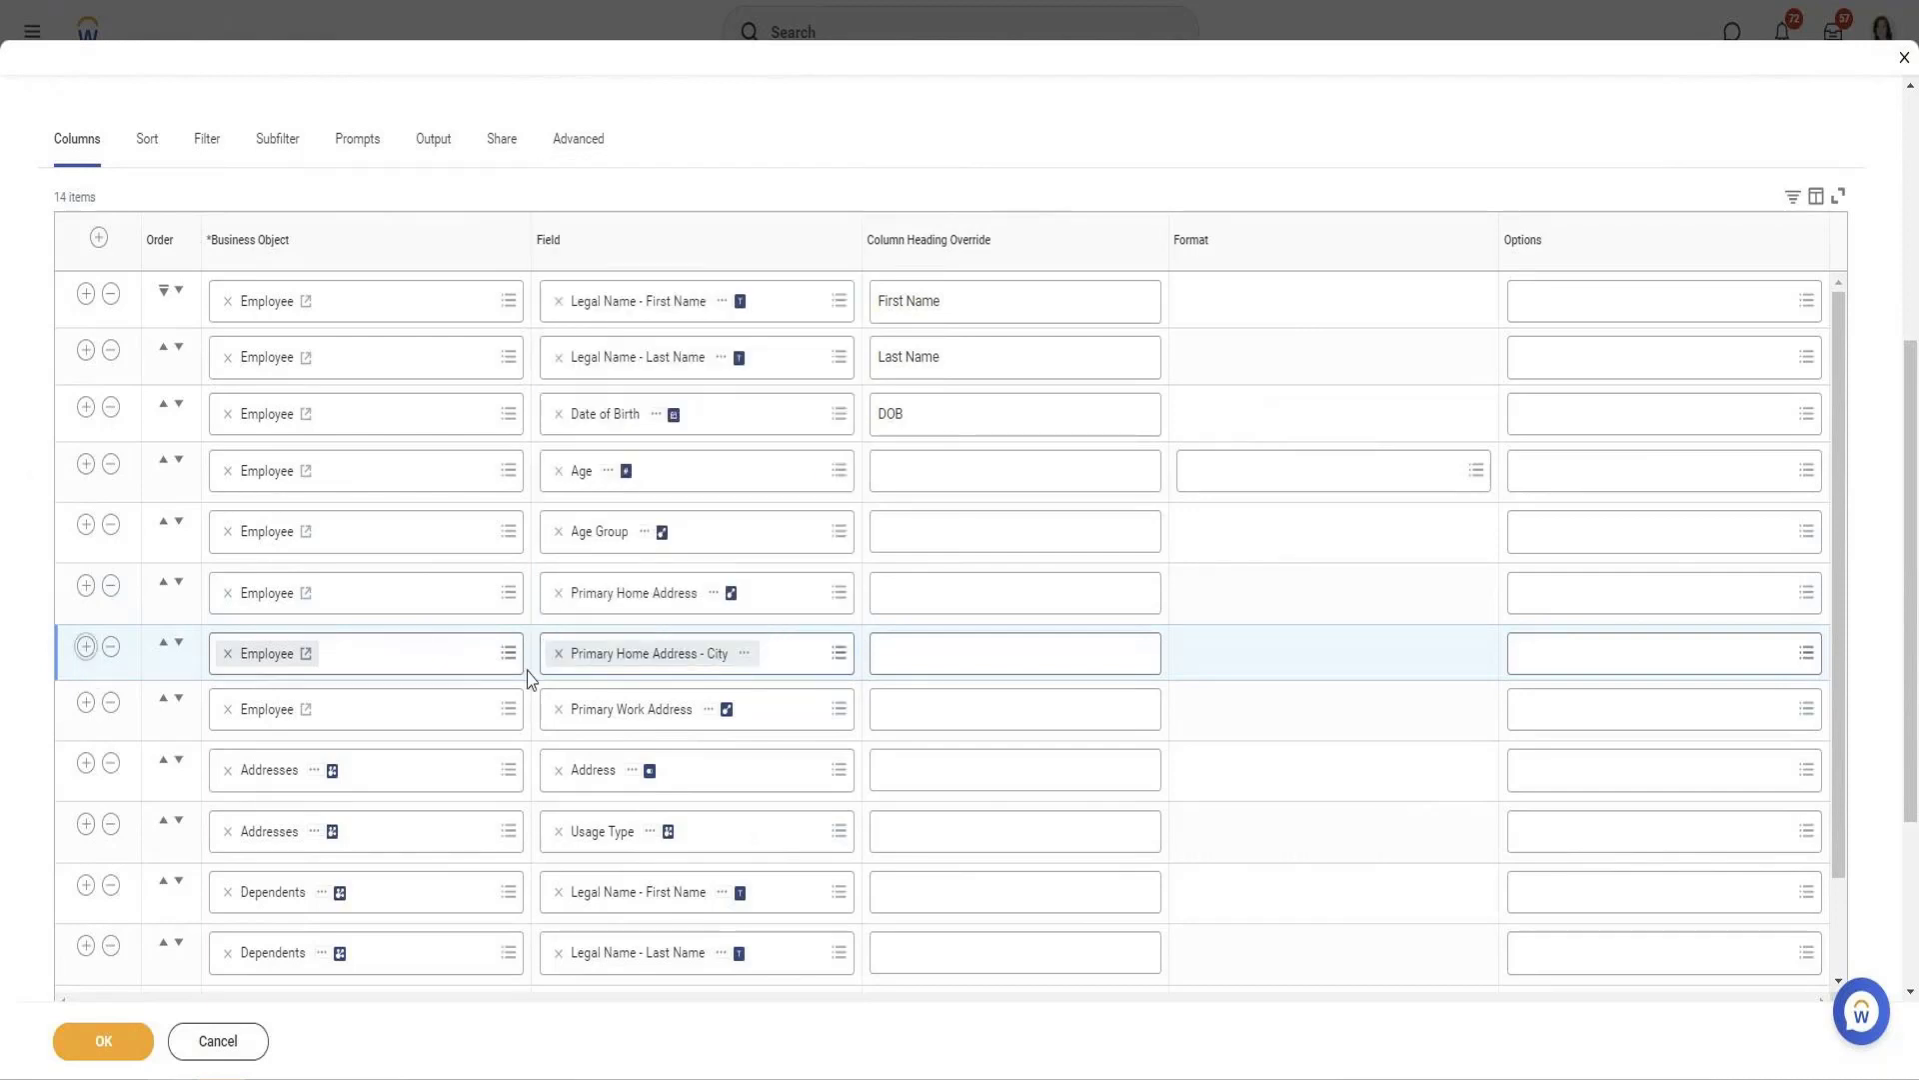
# Add an Employee row below the home city row and set its field to Primary Home Address - State
pyautogui.click(713, 714)
pyautogui.write('Primay')
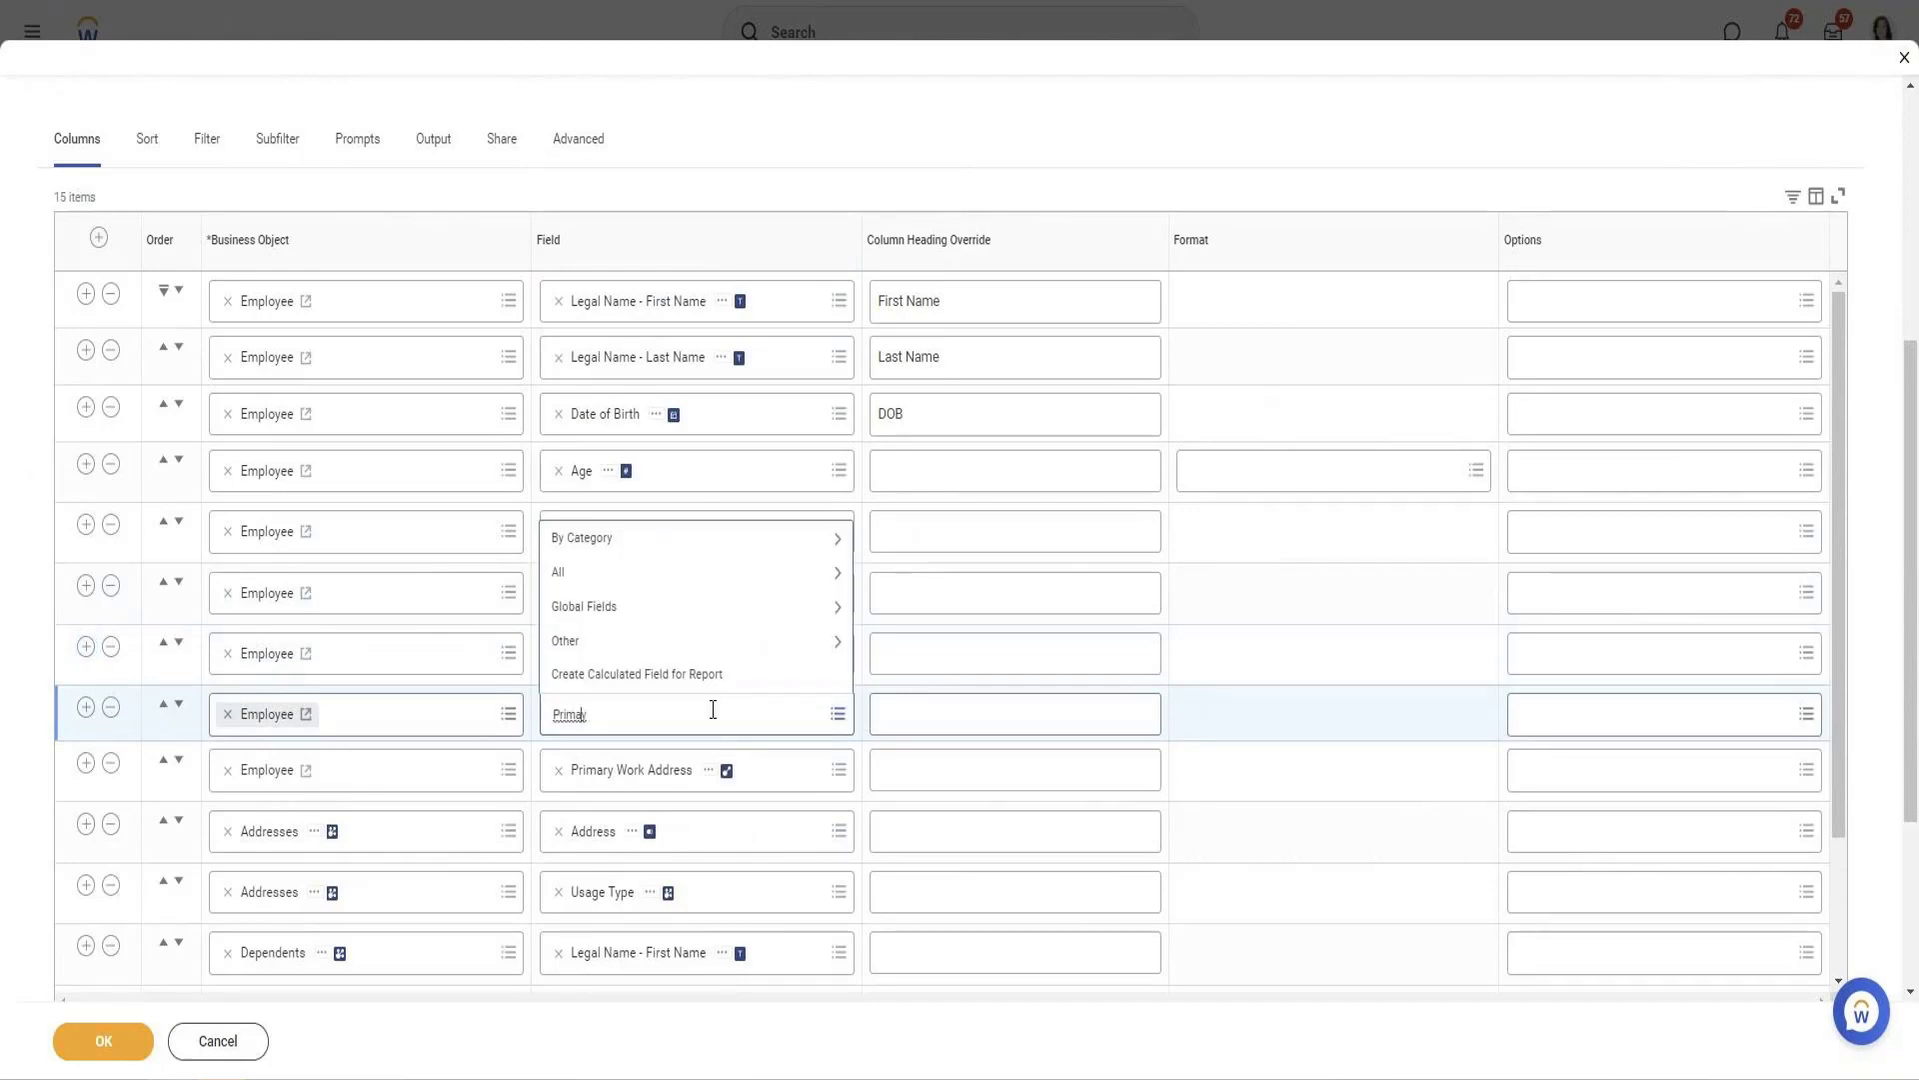
pyautogui.press('BackSpace')
pyautogui.write('ry')
pyautogui.write(' hom,e')
pyautogui.write(' Stat')
pyautogui.write('e')
pyautogui.press('Return')
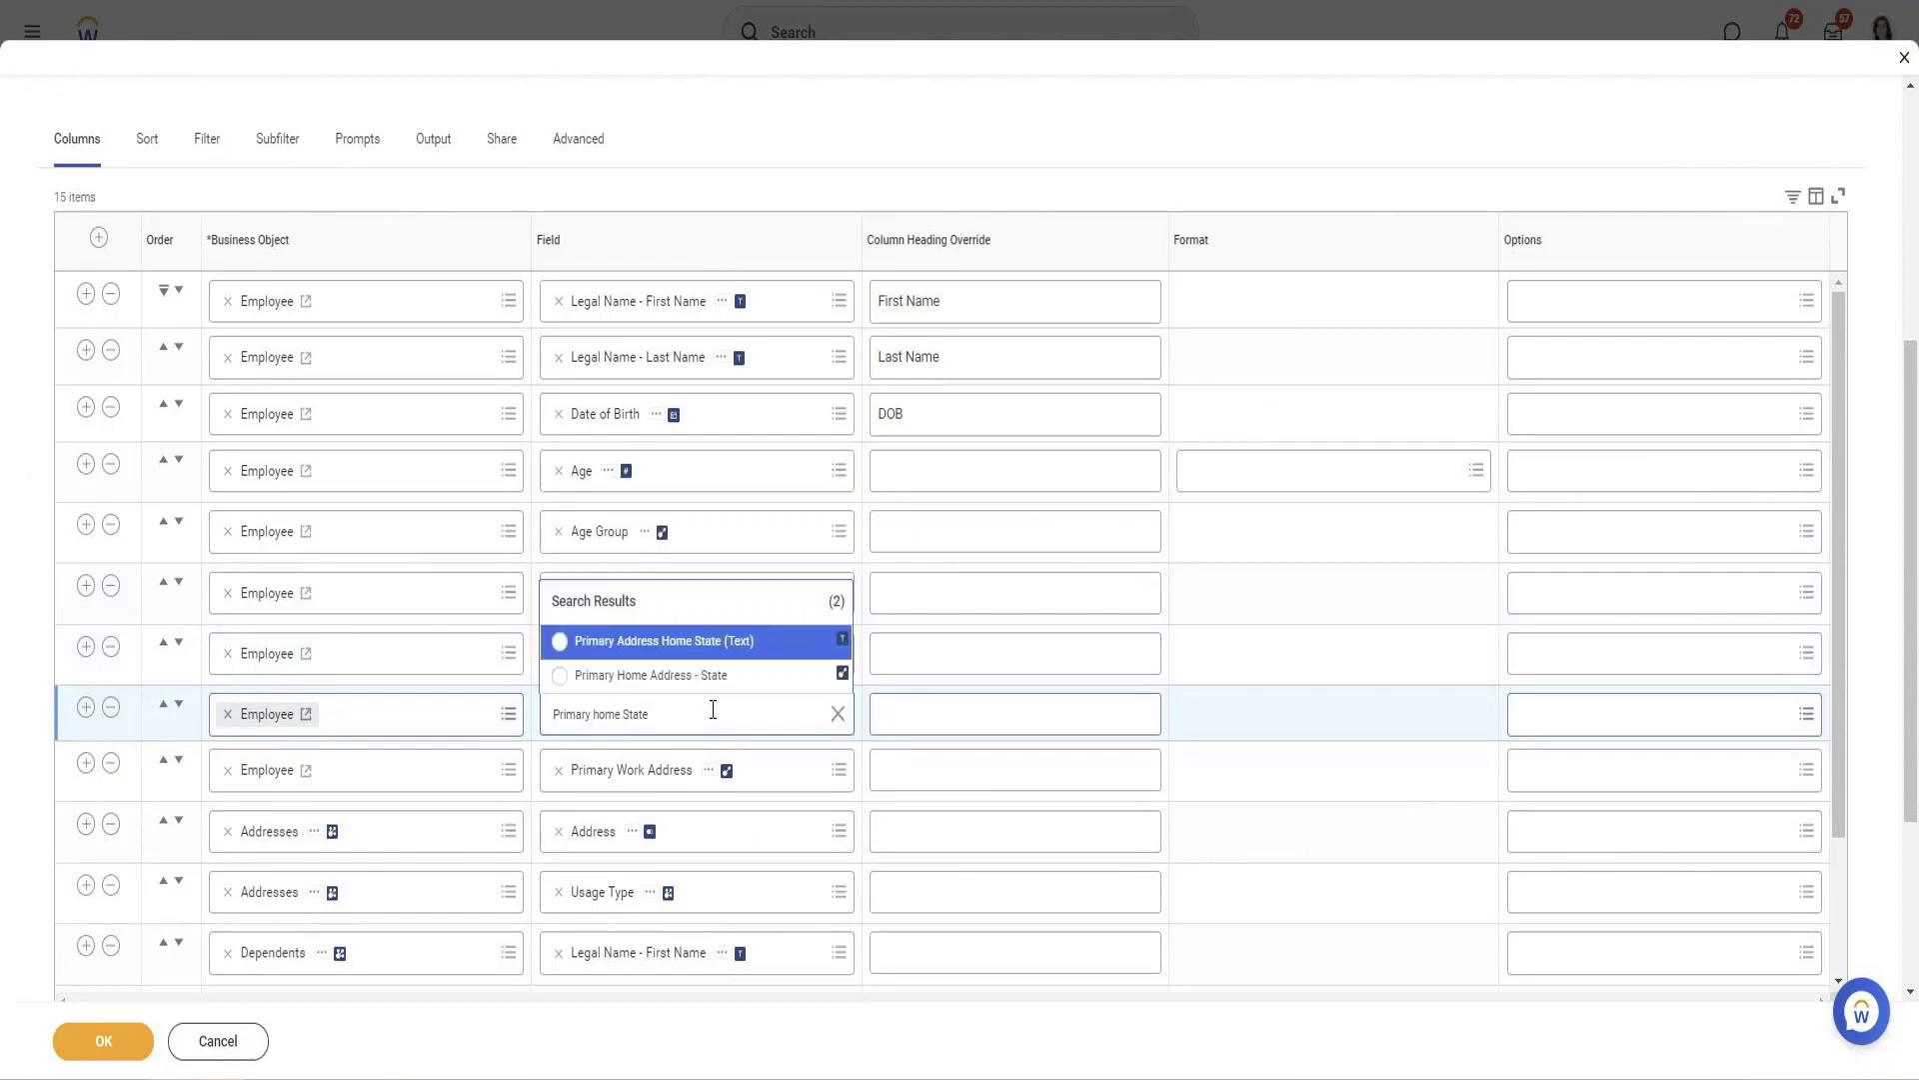
pyautogui.click(710, 675)
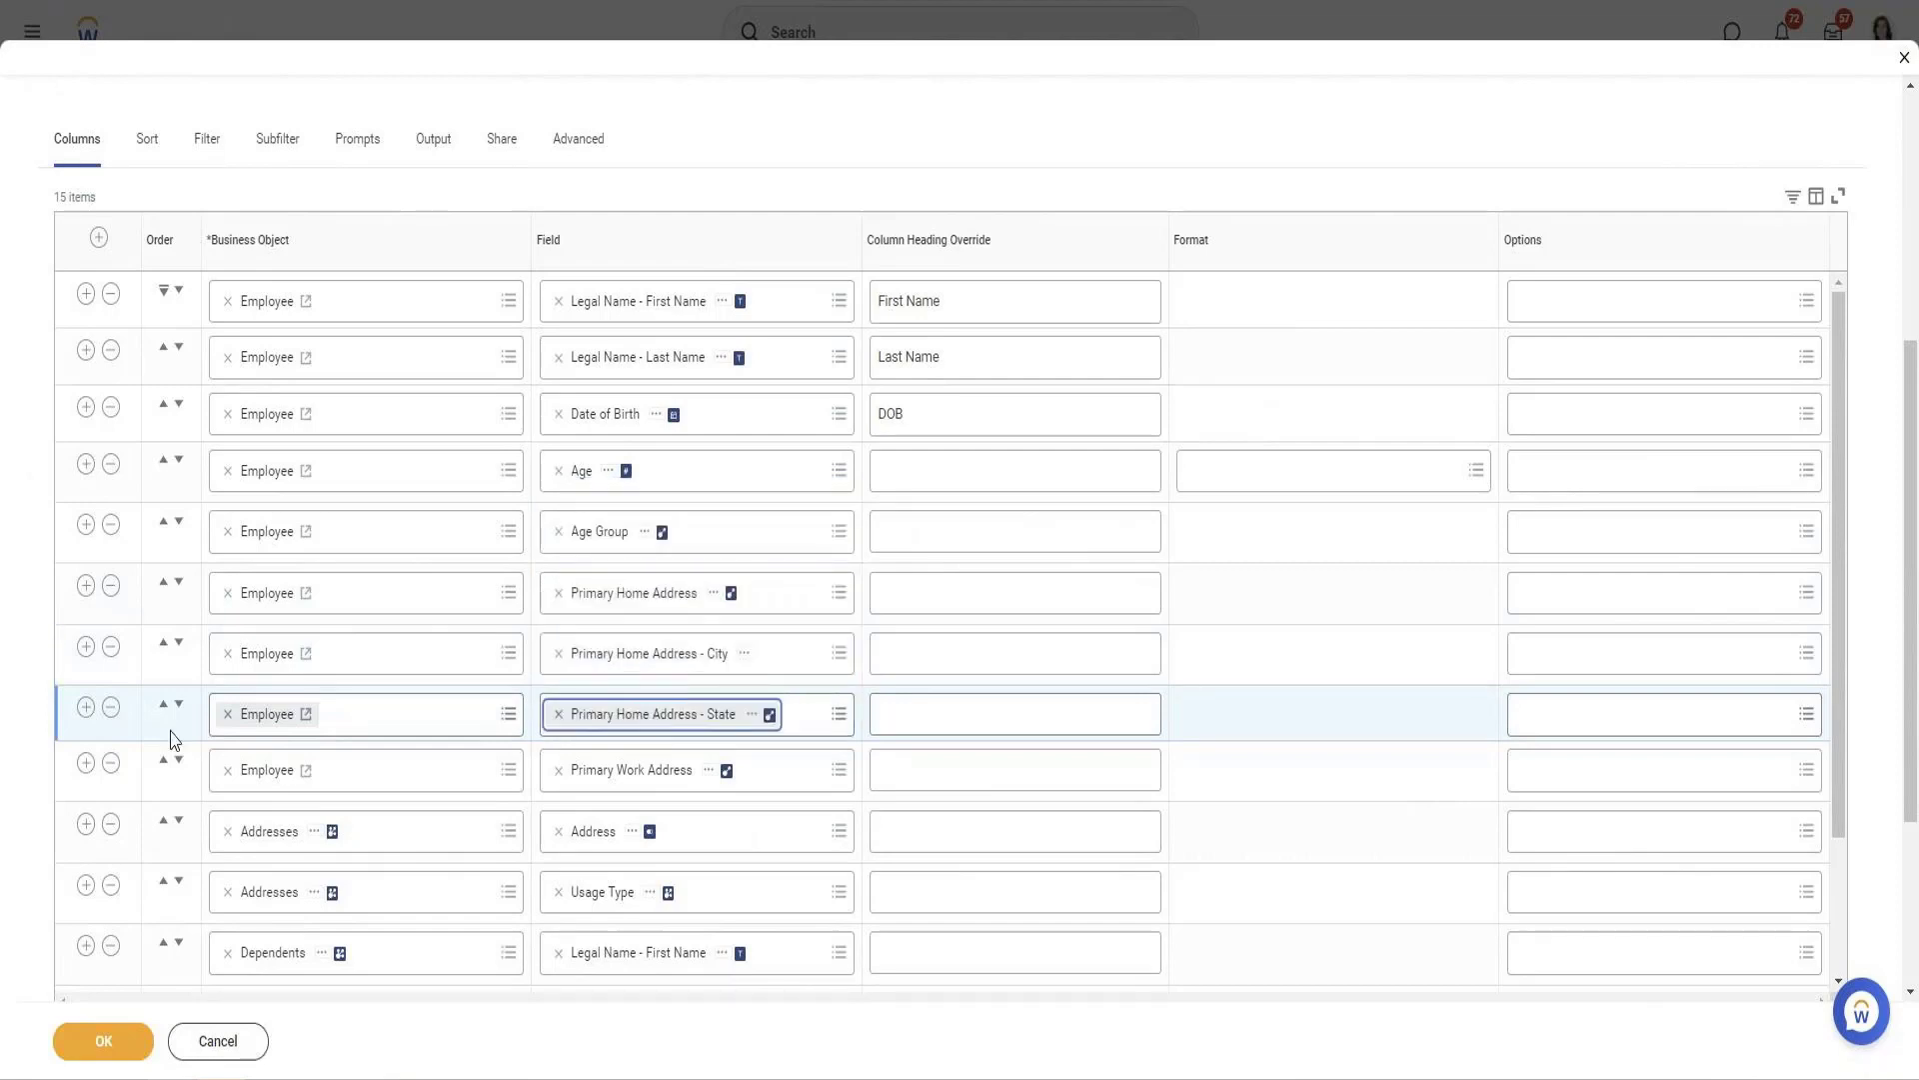
# Insert an Employee row below Primary Home Address - State and try to find a "Primary home County" field for it
pyautogui.click(85, 707)
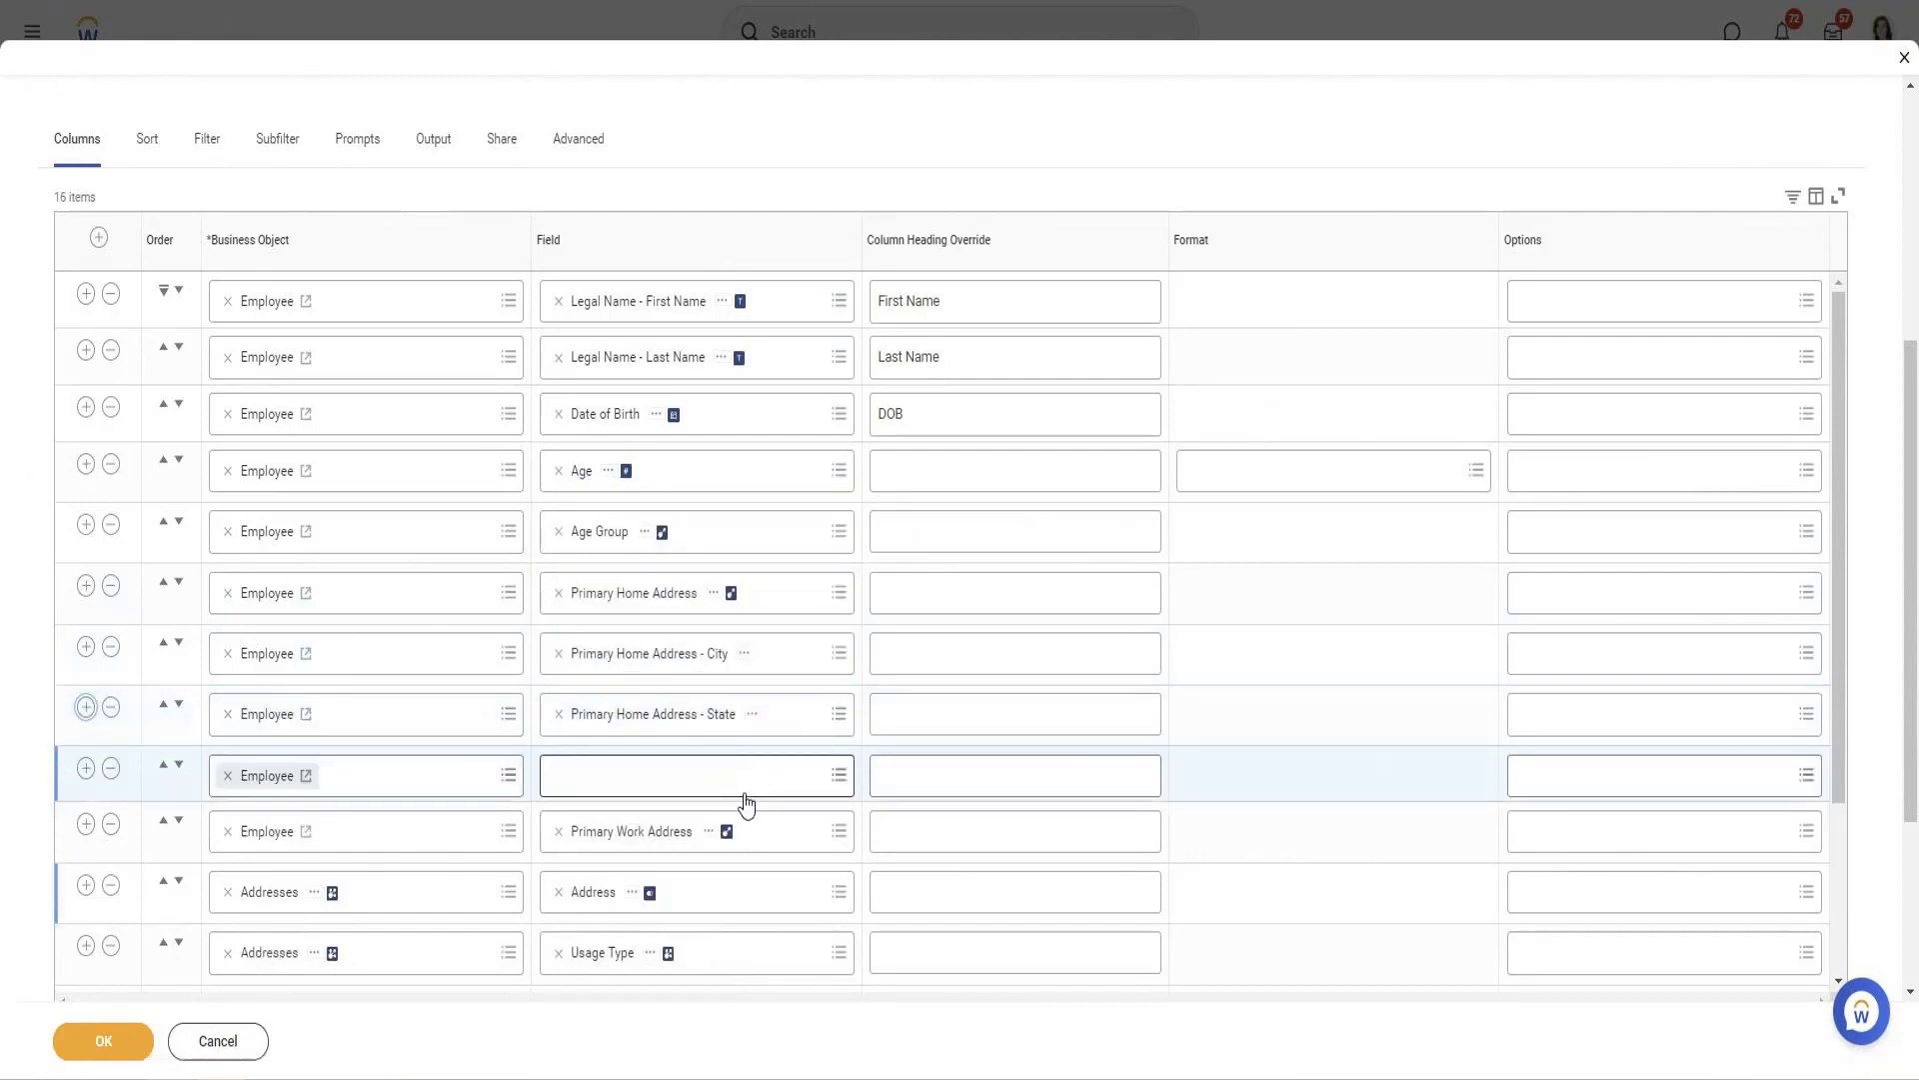
pyautogui.click(740, 782)
pyautogui.write('Primary home')
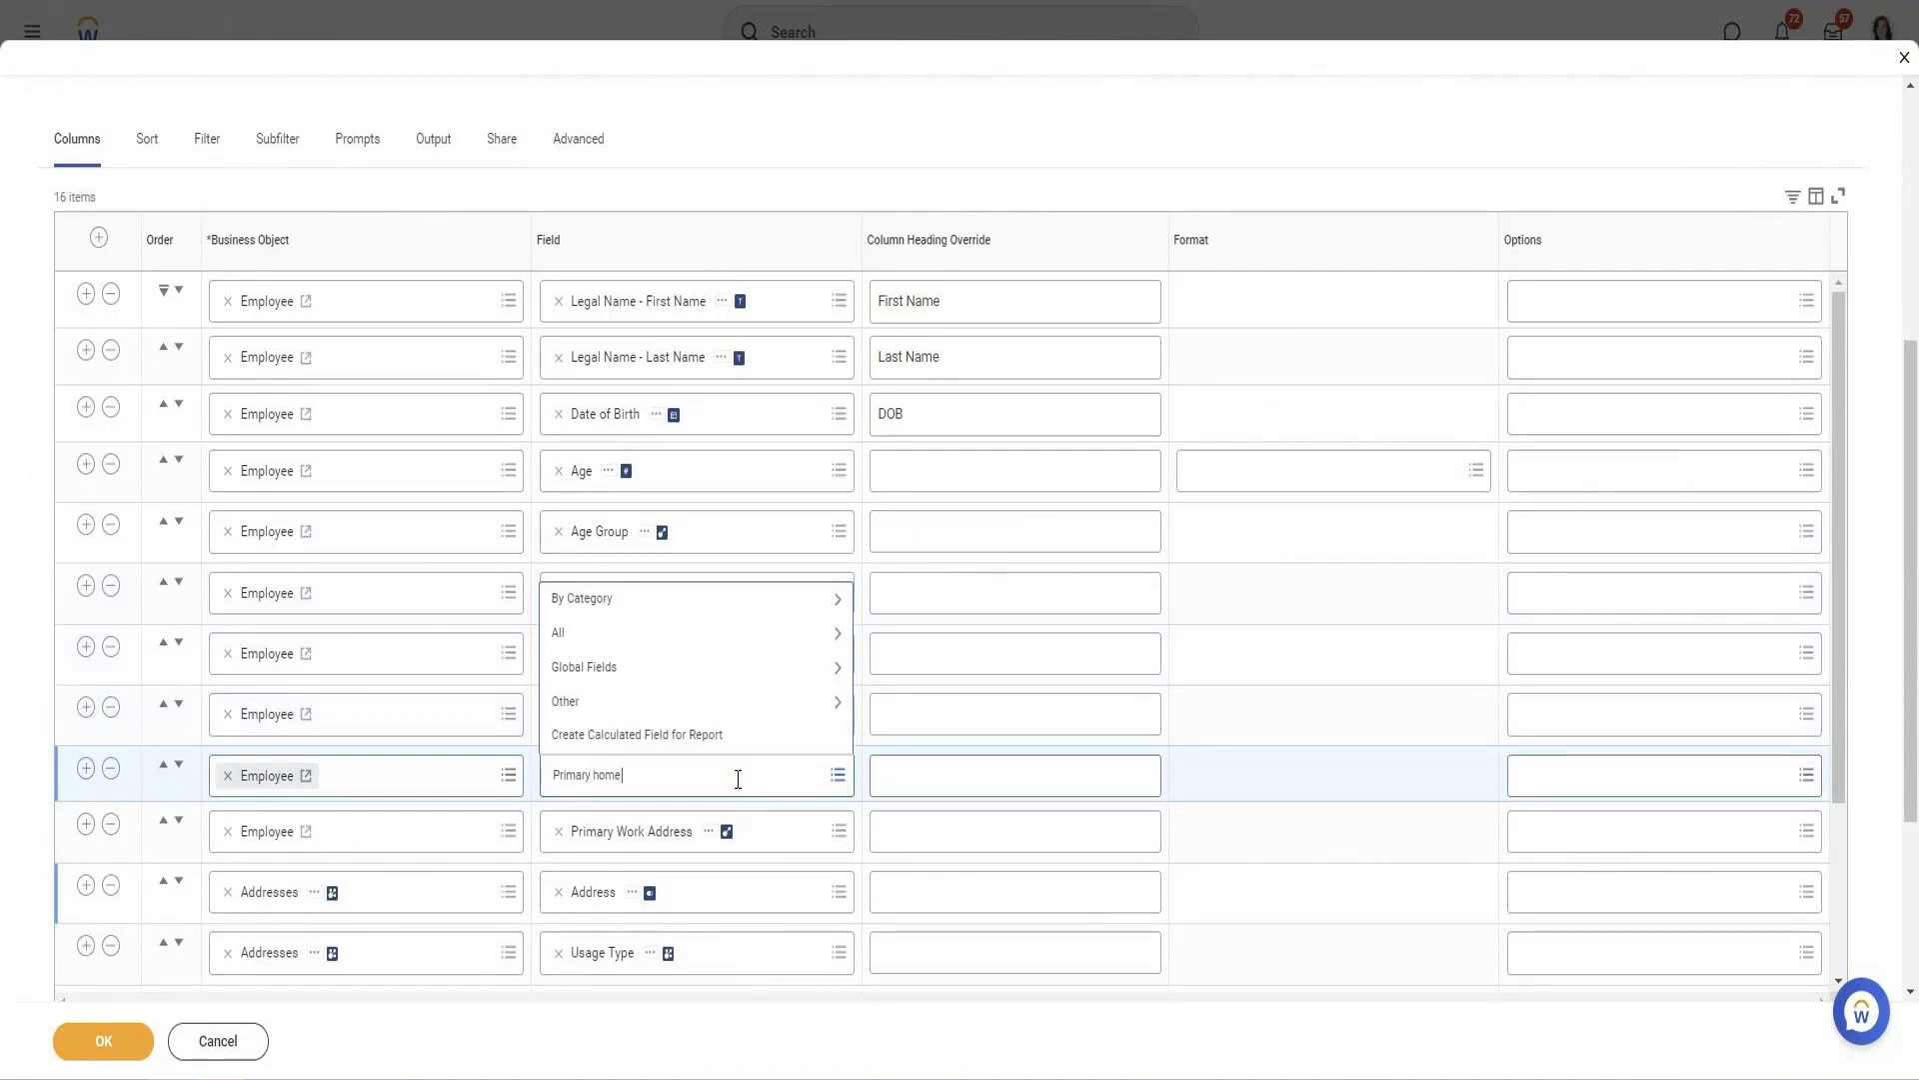
pyautogui.write(' Countyr')
pyautogui.press('Return')
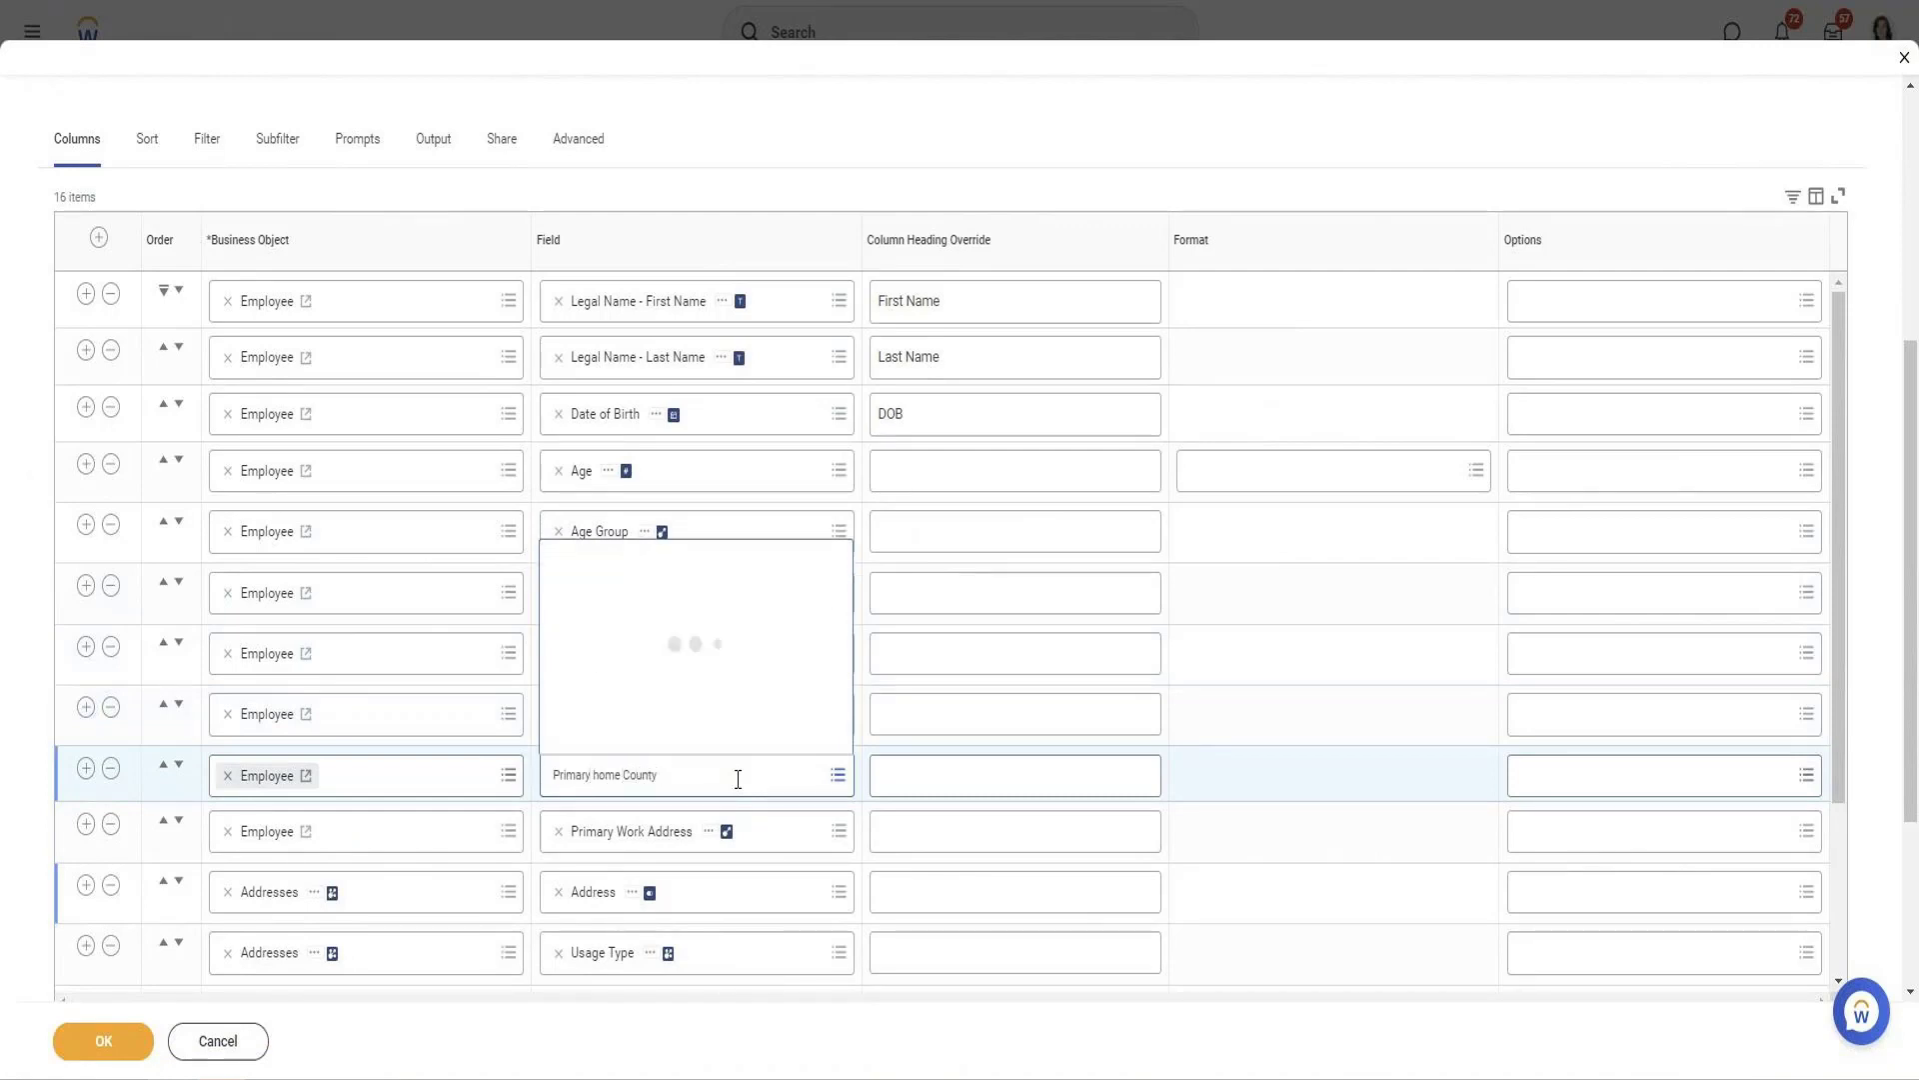
pyautogui.click(657, 774)
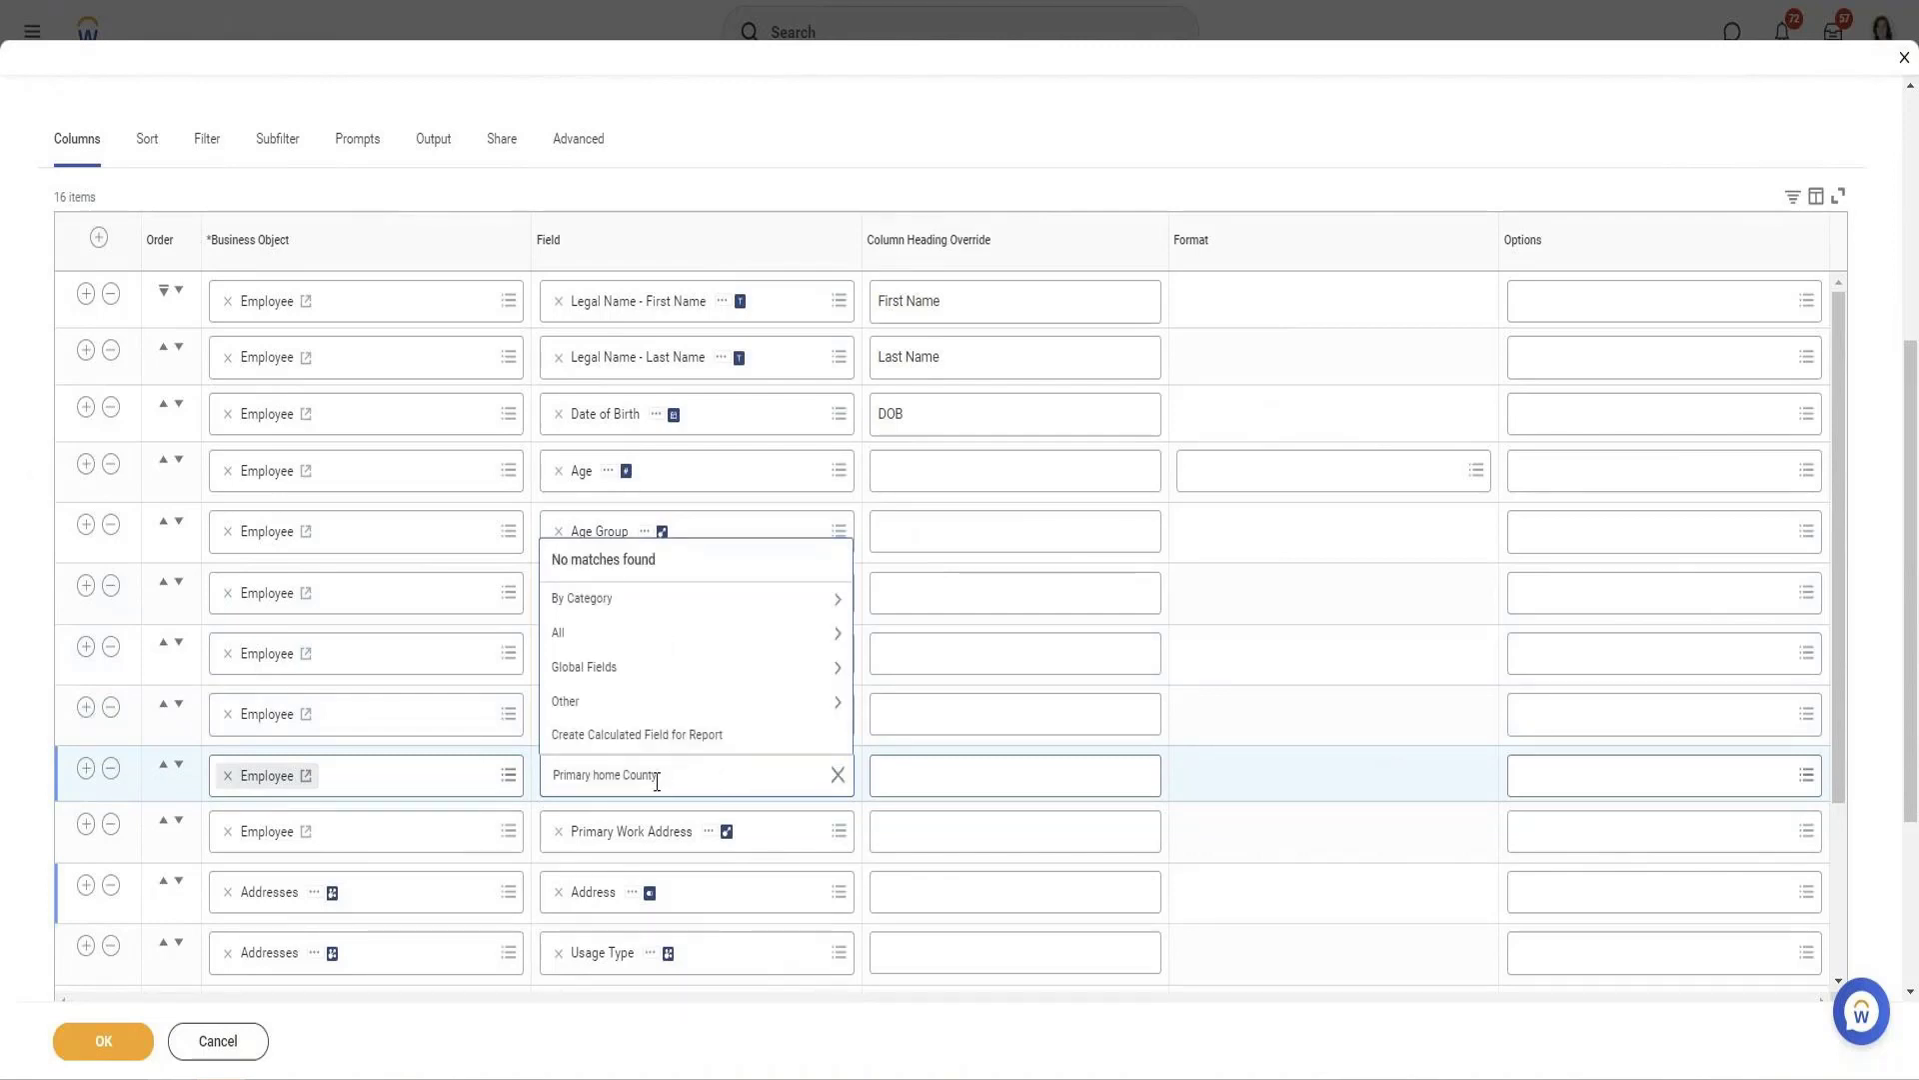
pyautogui.rightClick(650, 776)
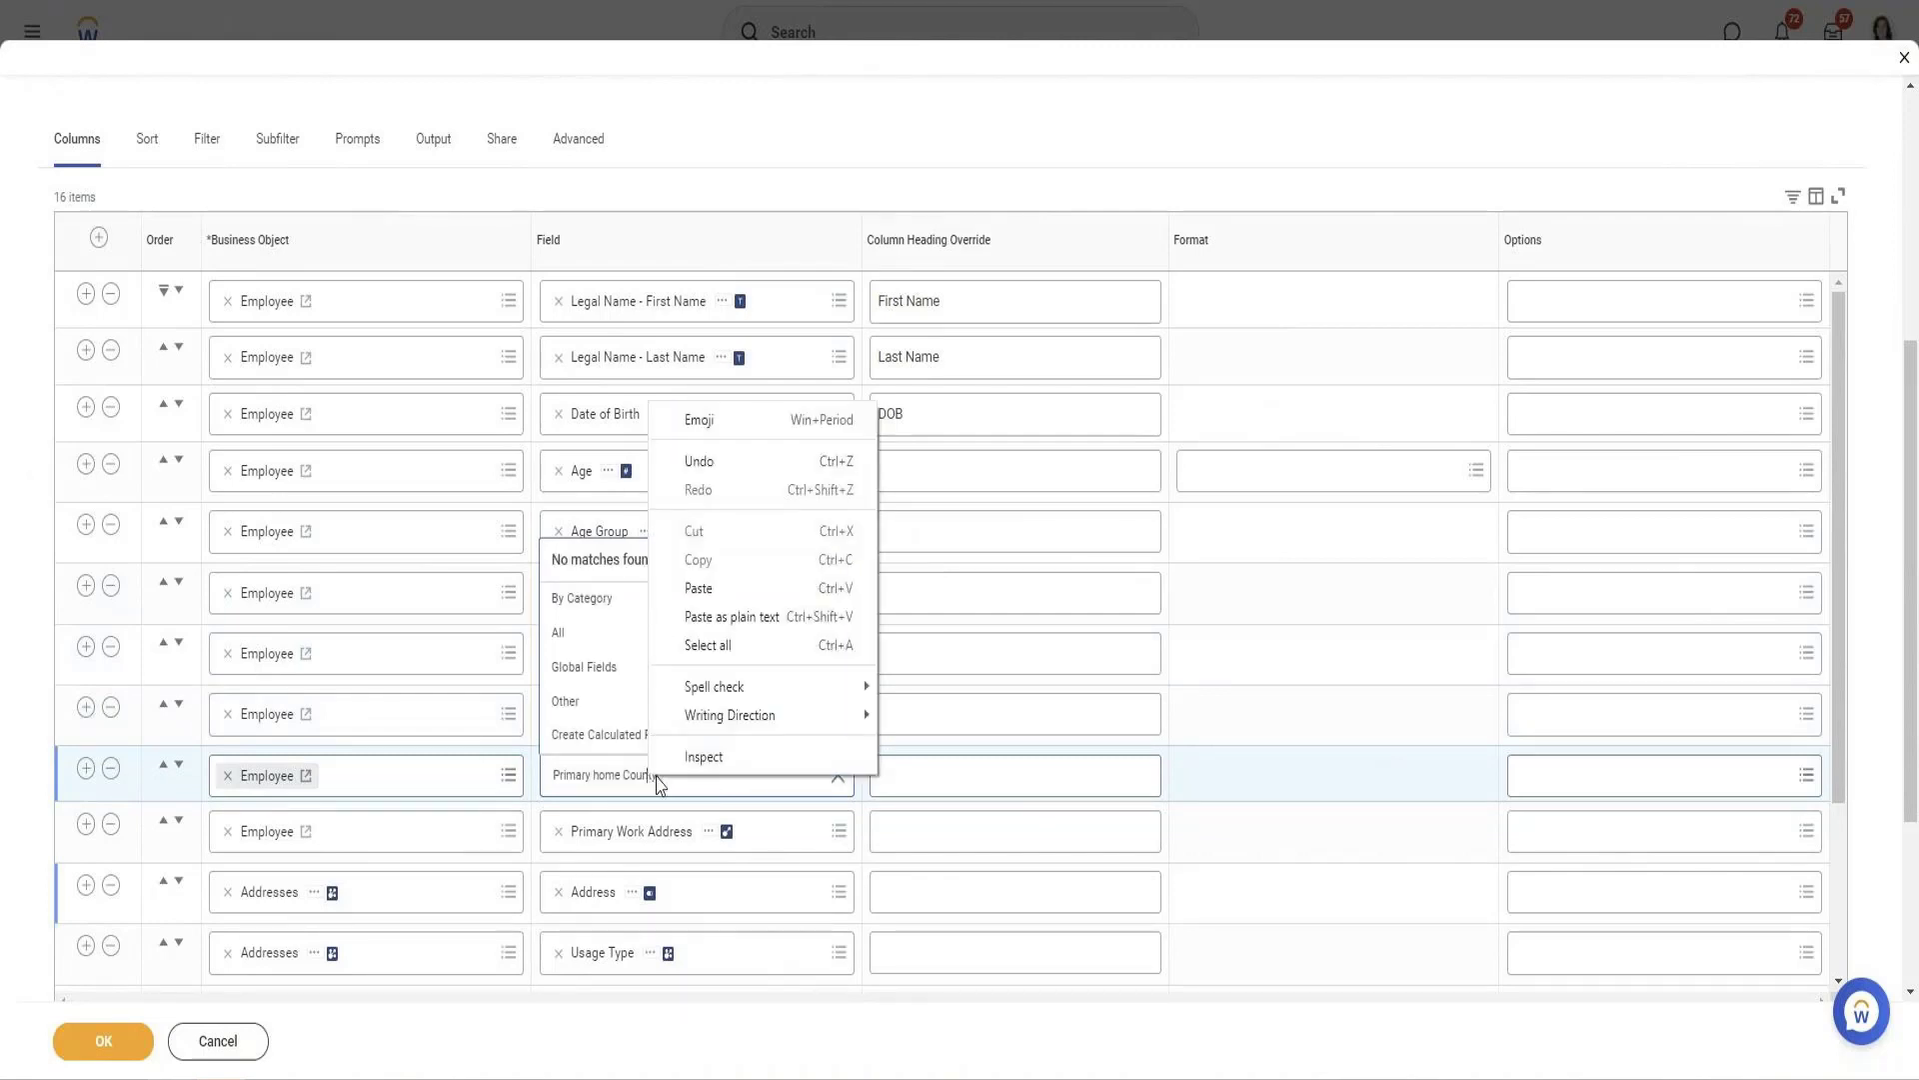
pyautogui.click(619, 734)
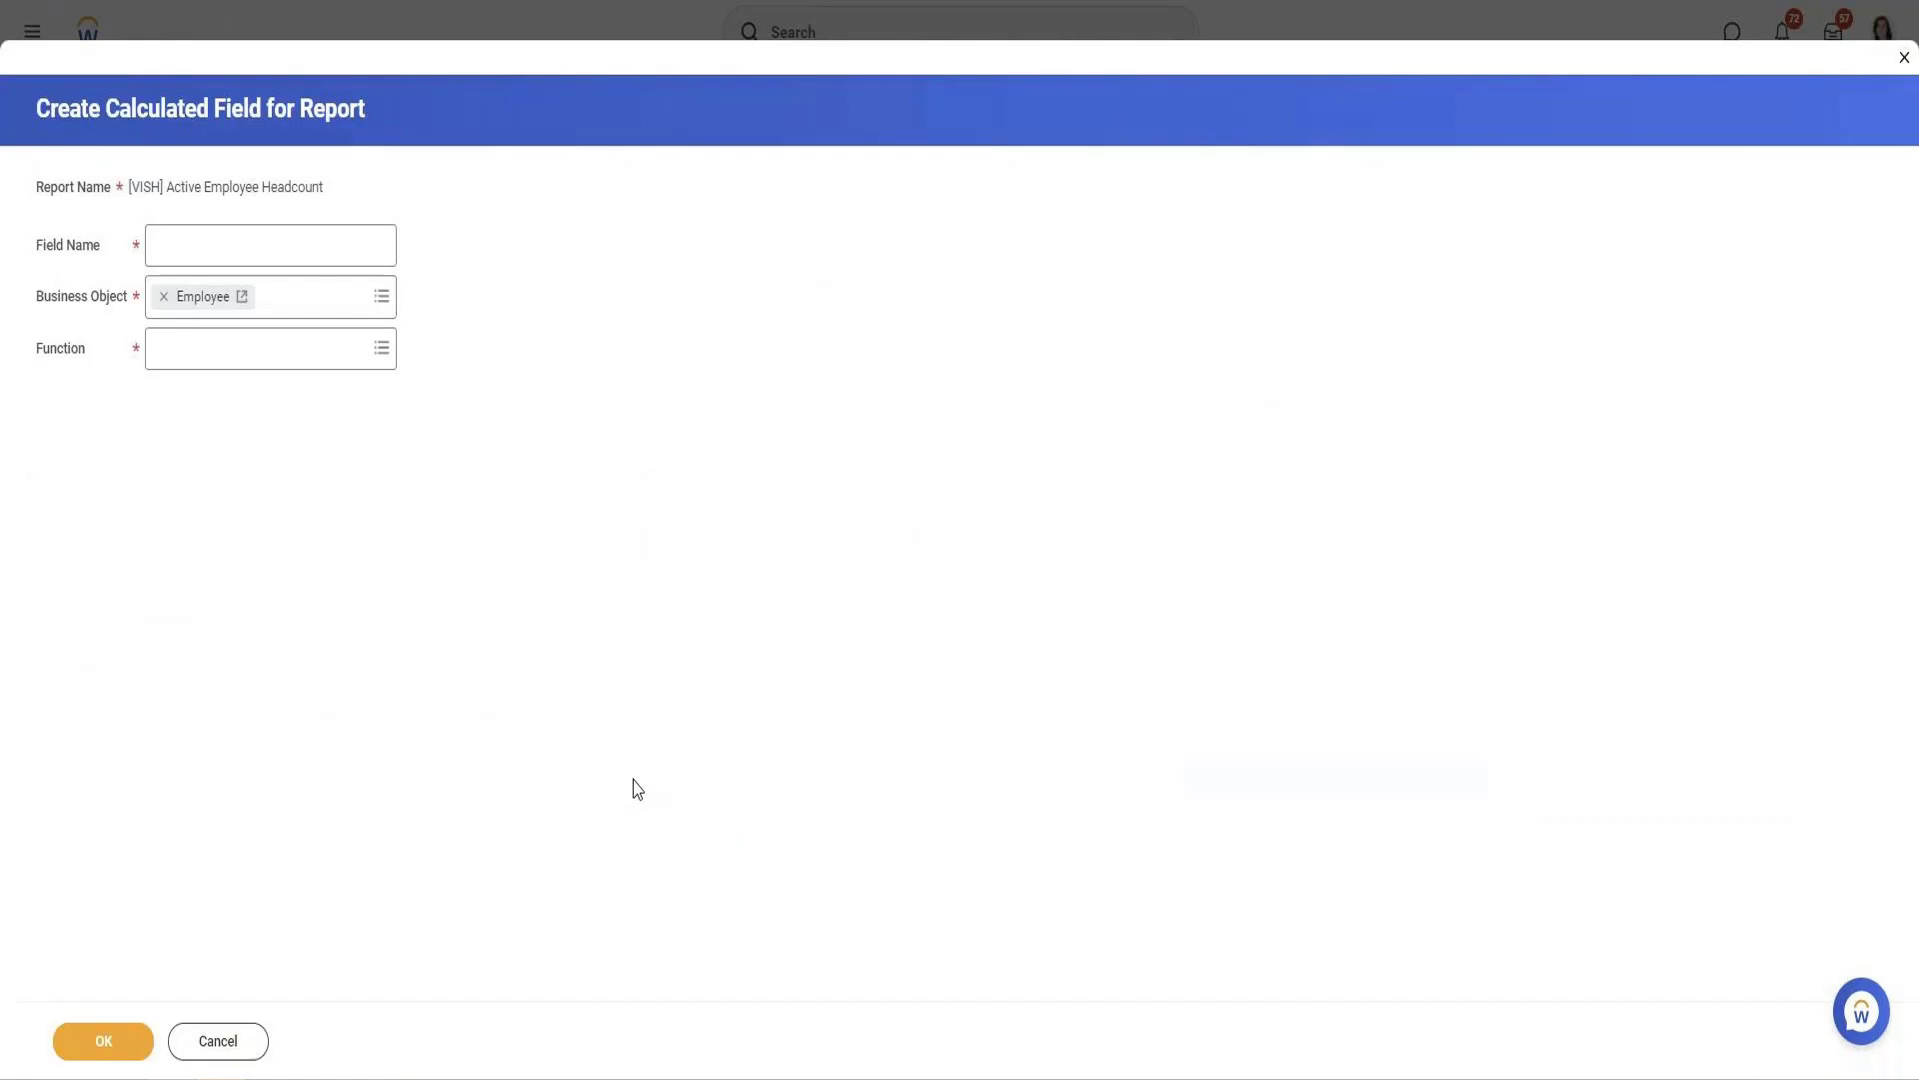
pyautogui.click(205, 1048)
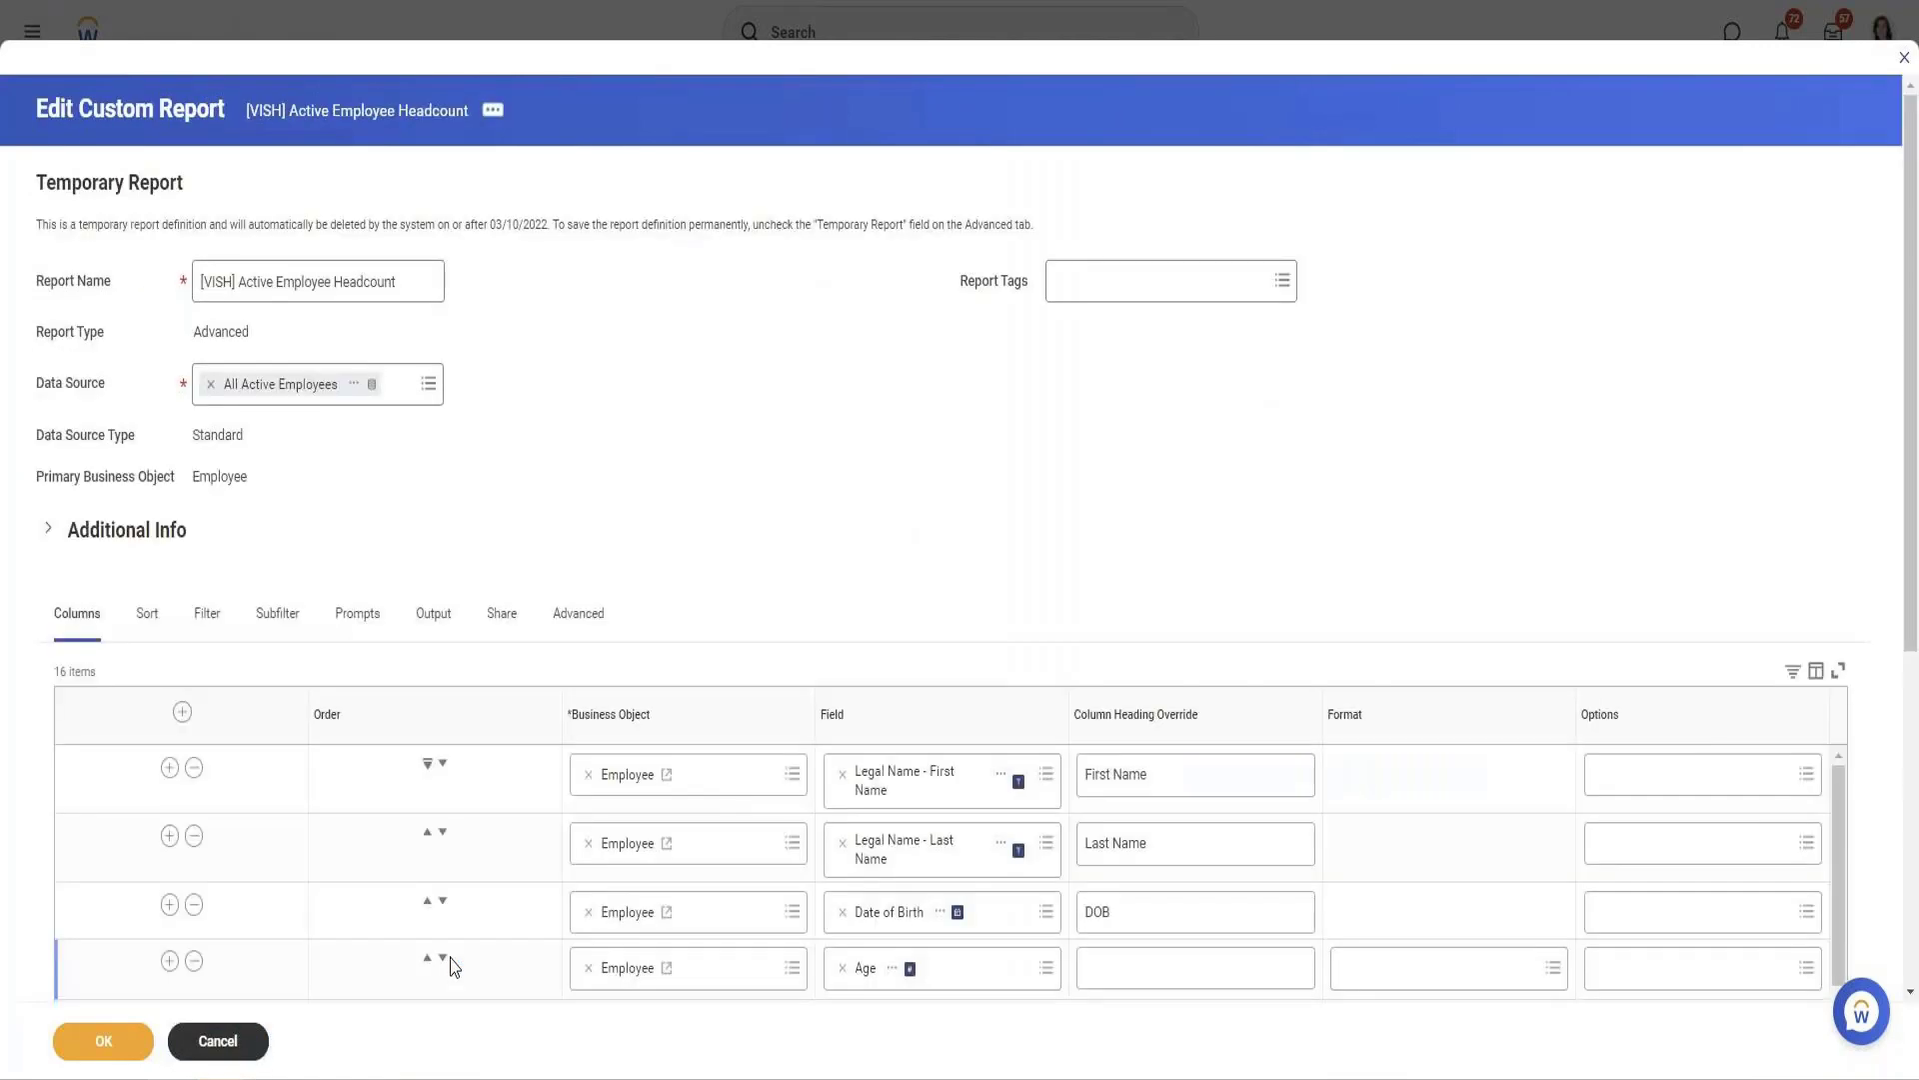
# Search the empty Employee row's fields for "Country Primary" and choose Primary Address - Country Name
pyautogui.scroll(-7, 673, 596)
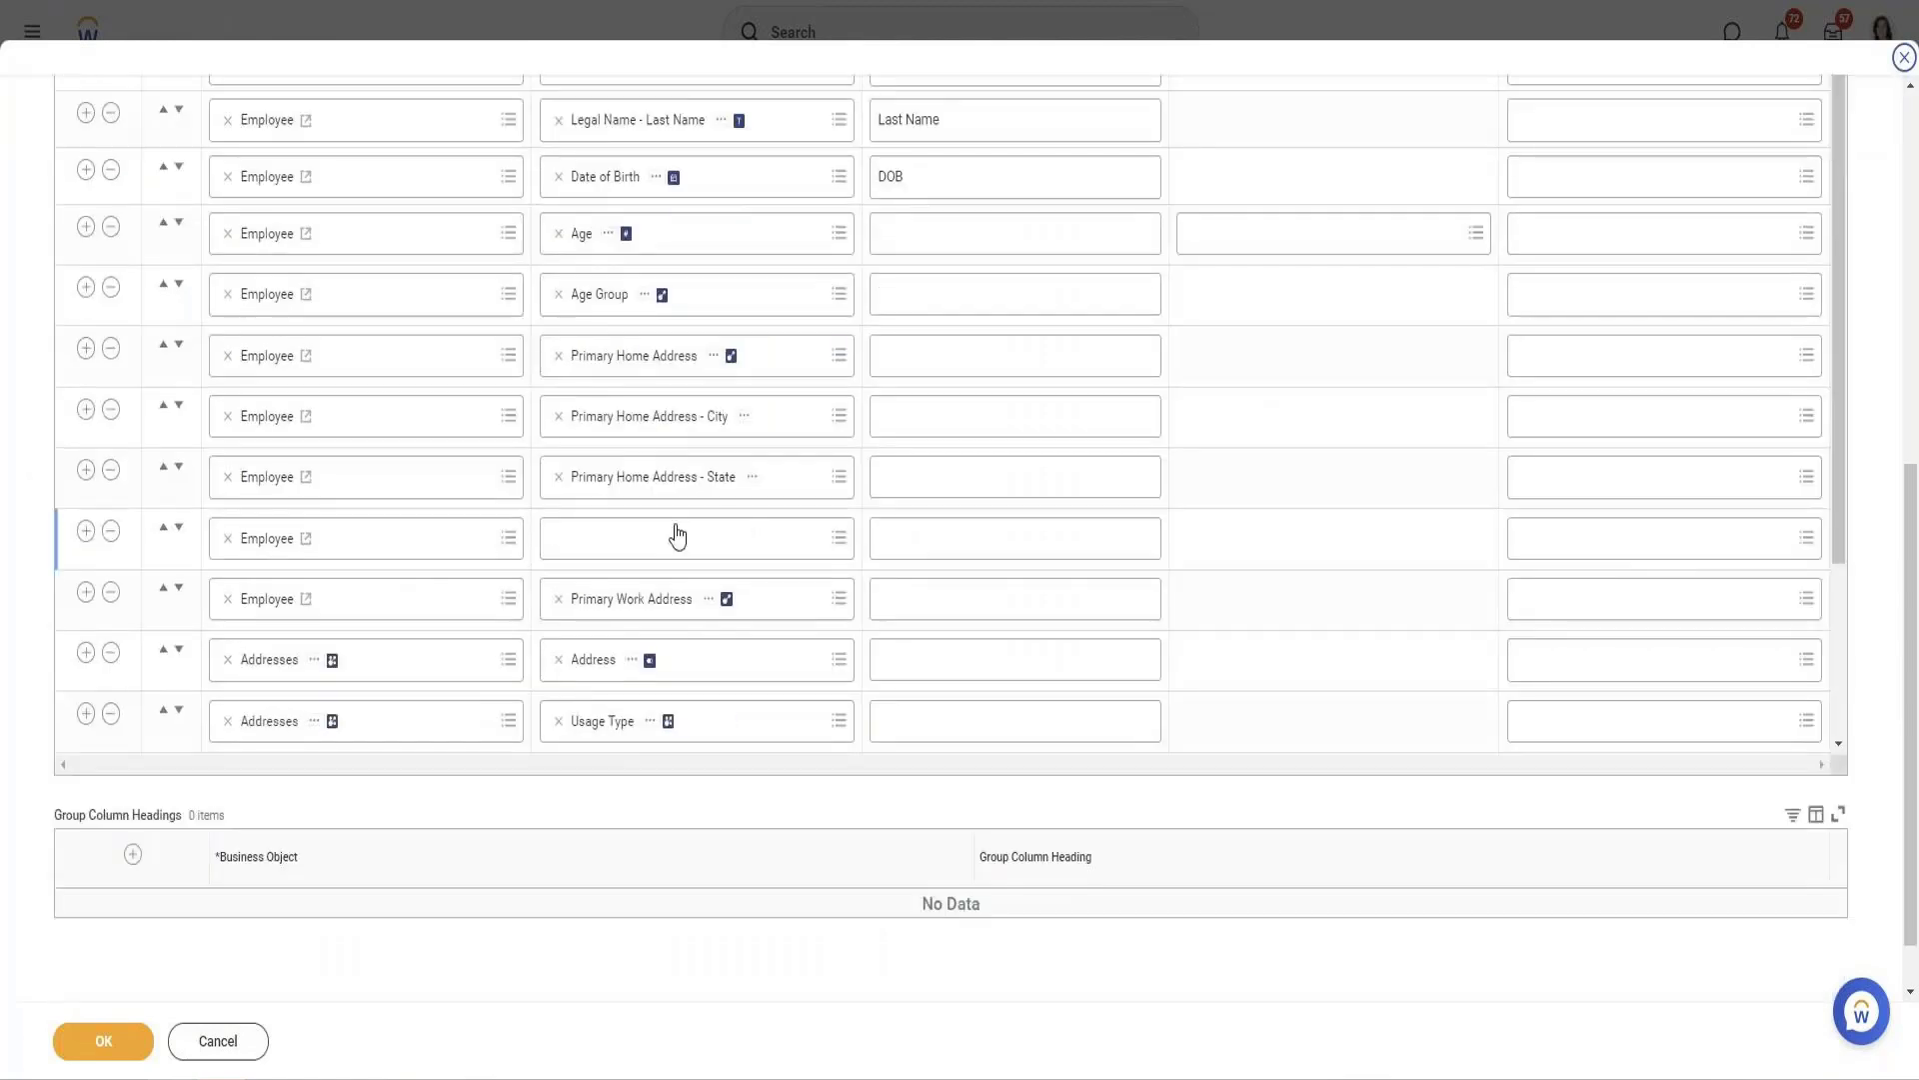
pyautogui.click(673, 532)
pyautogui.write('Country')
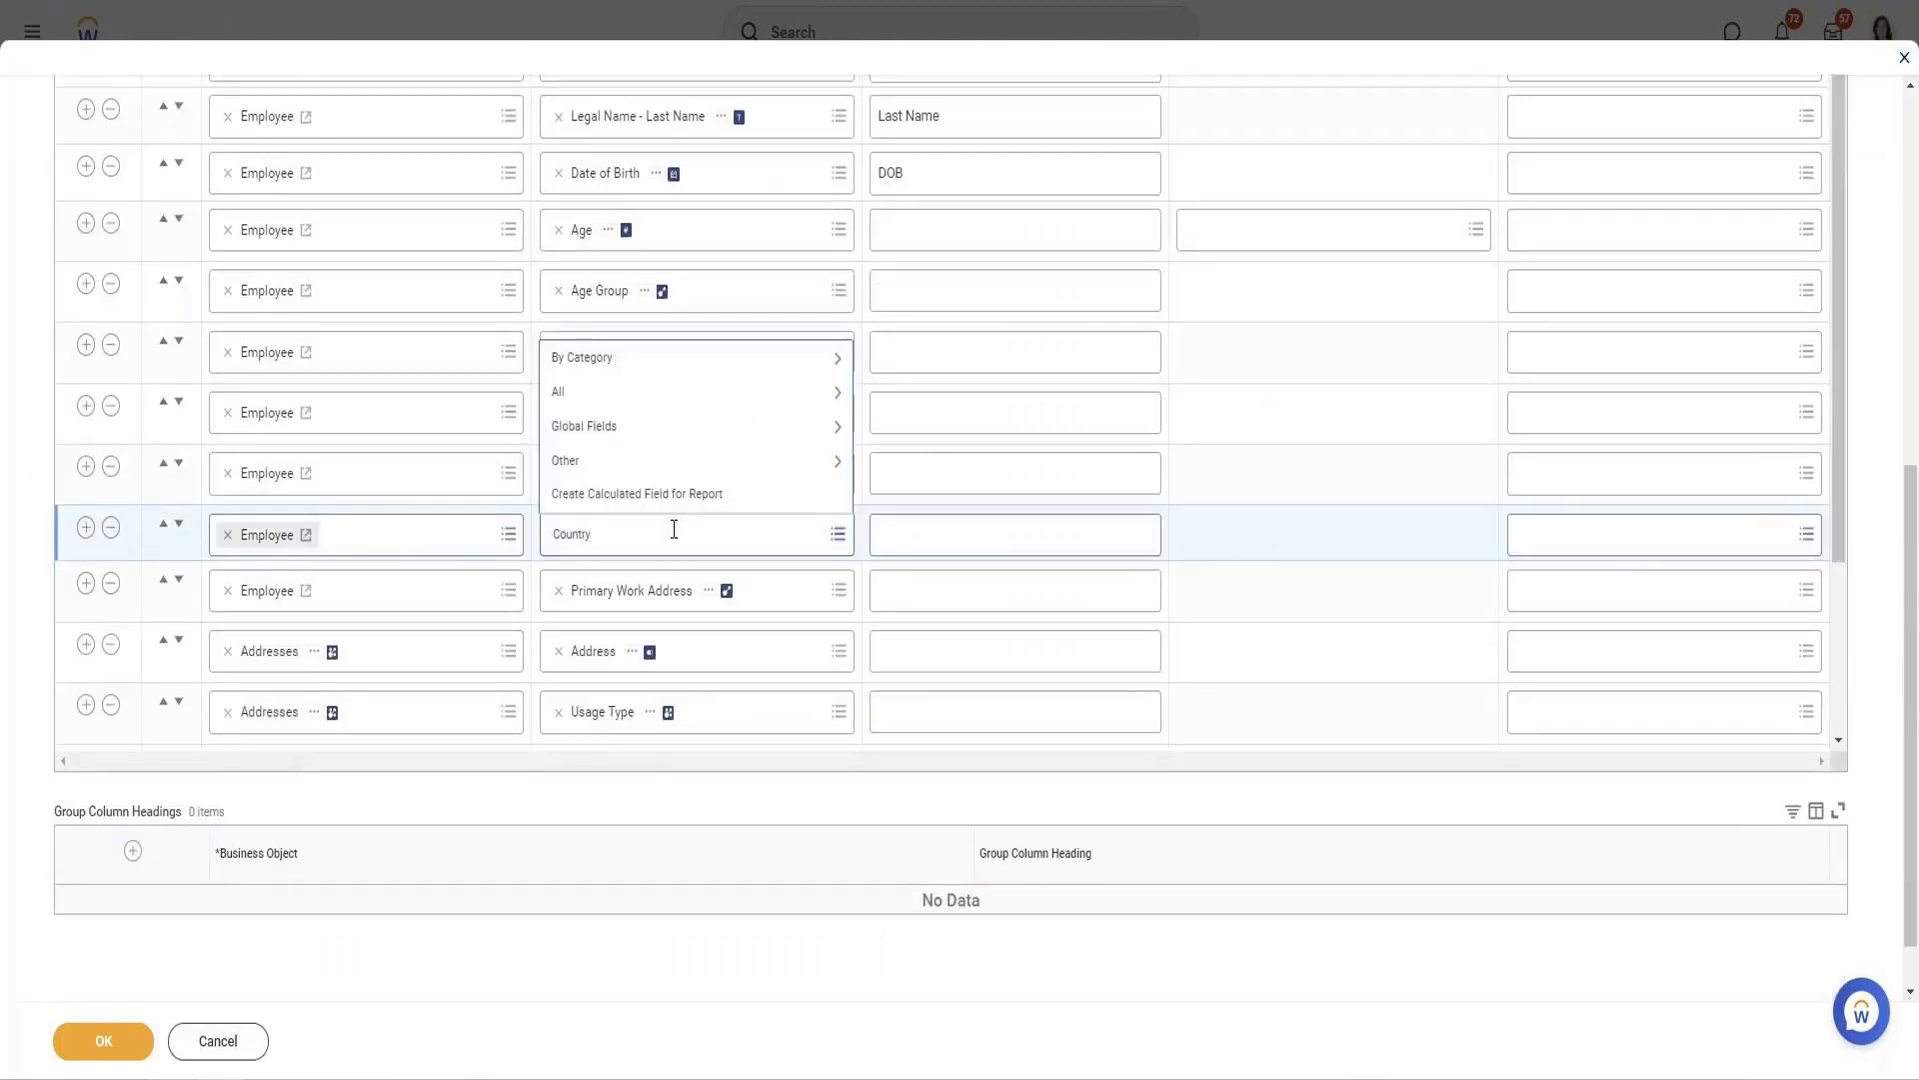
pyautogui.write(' Primary')
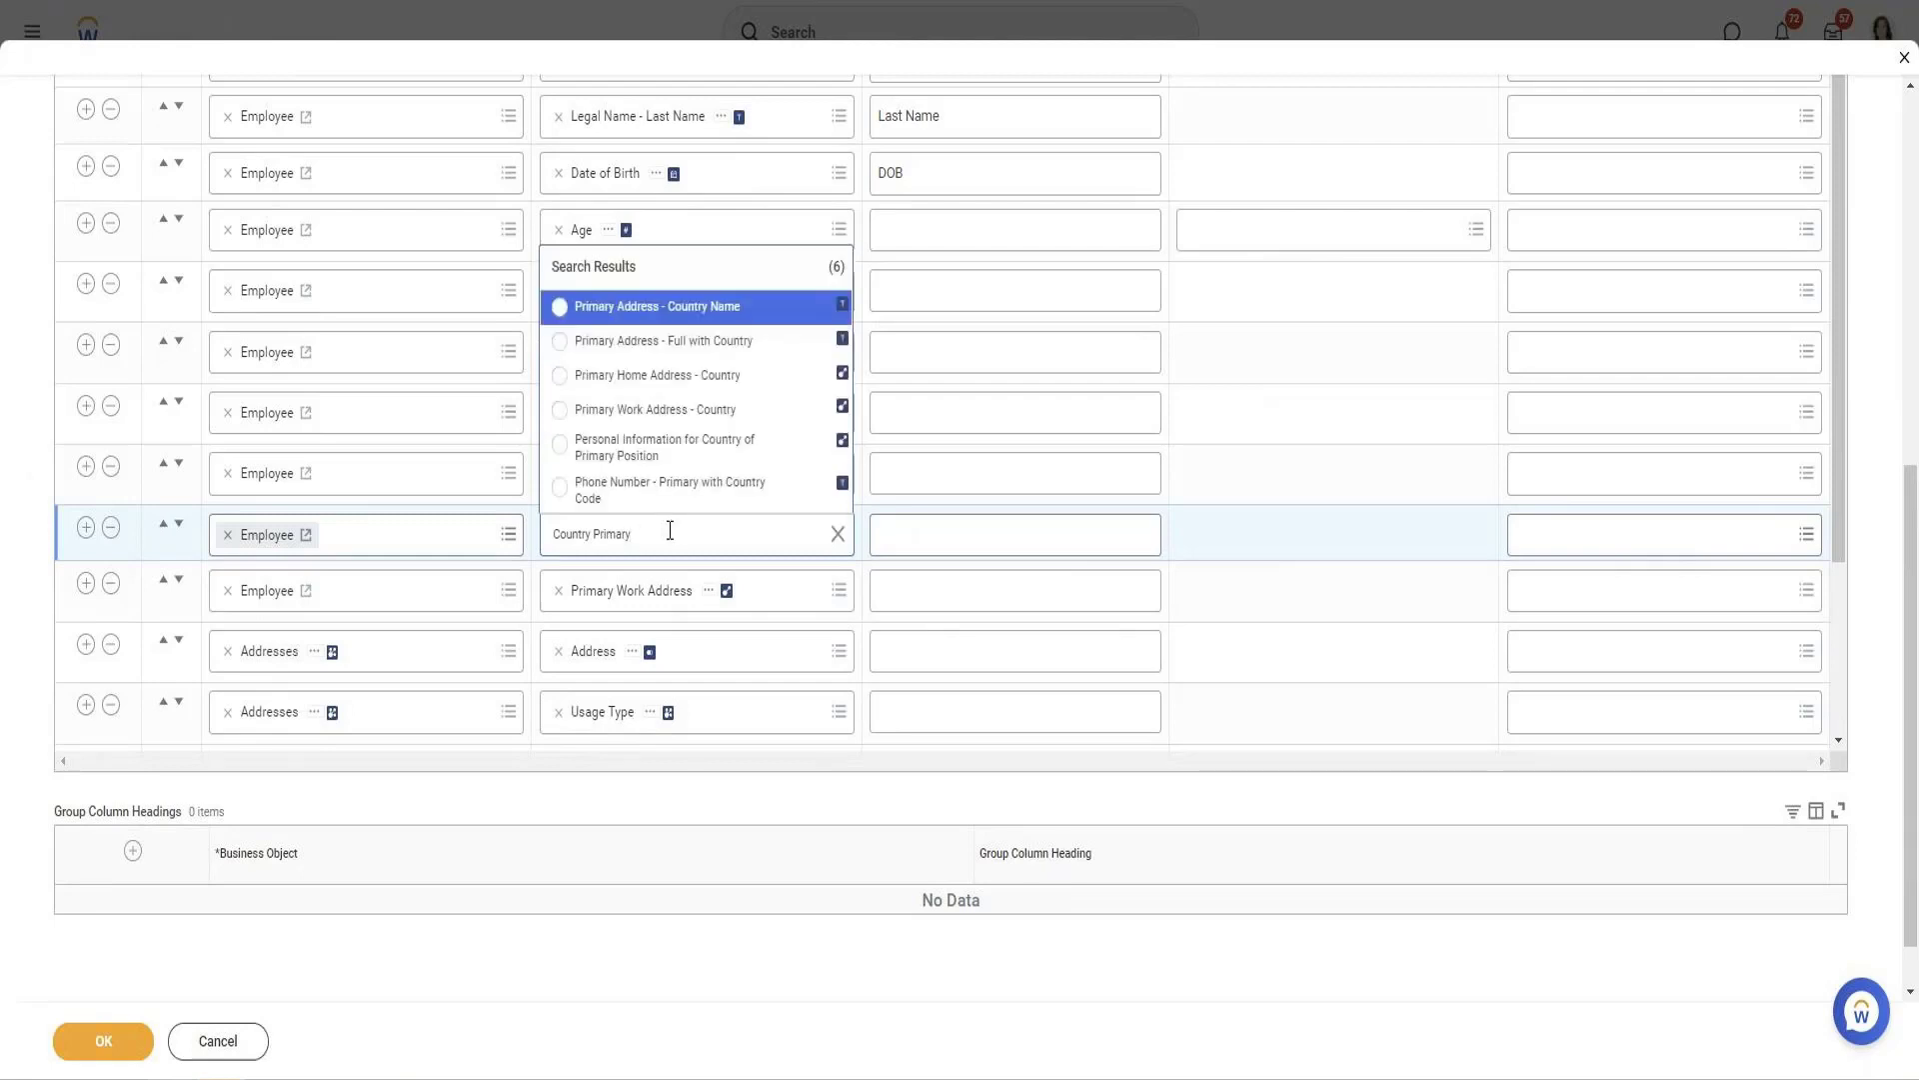
pyautogui.click(758, 316)
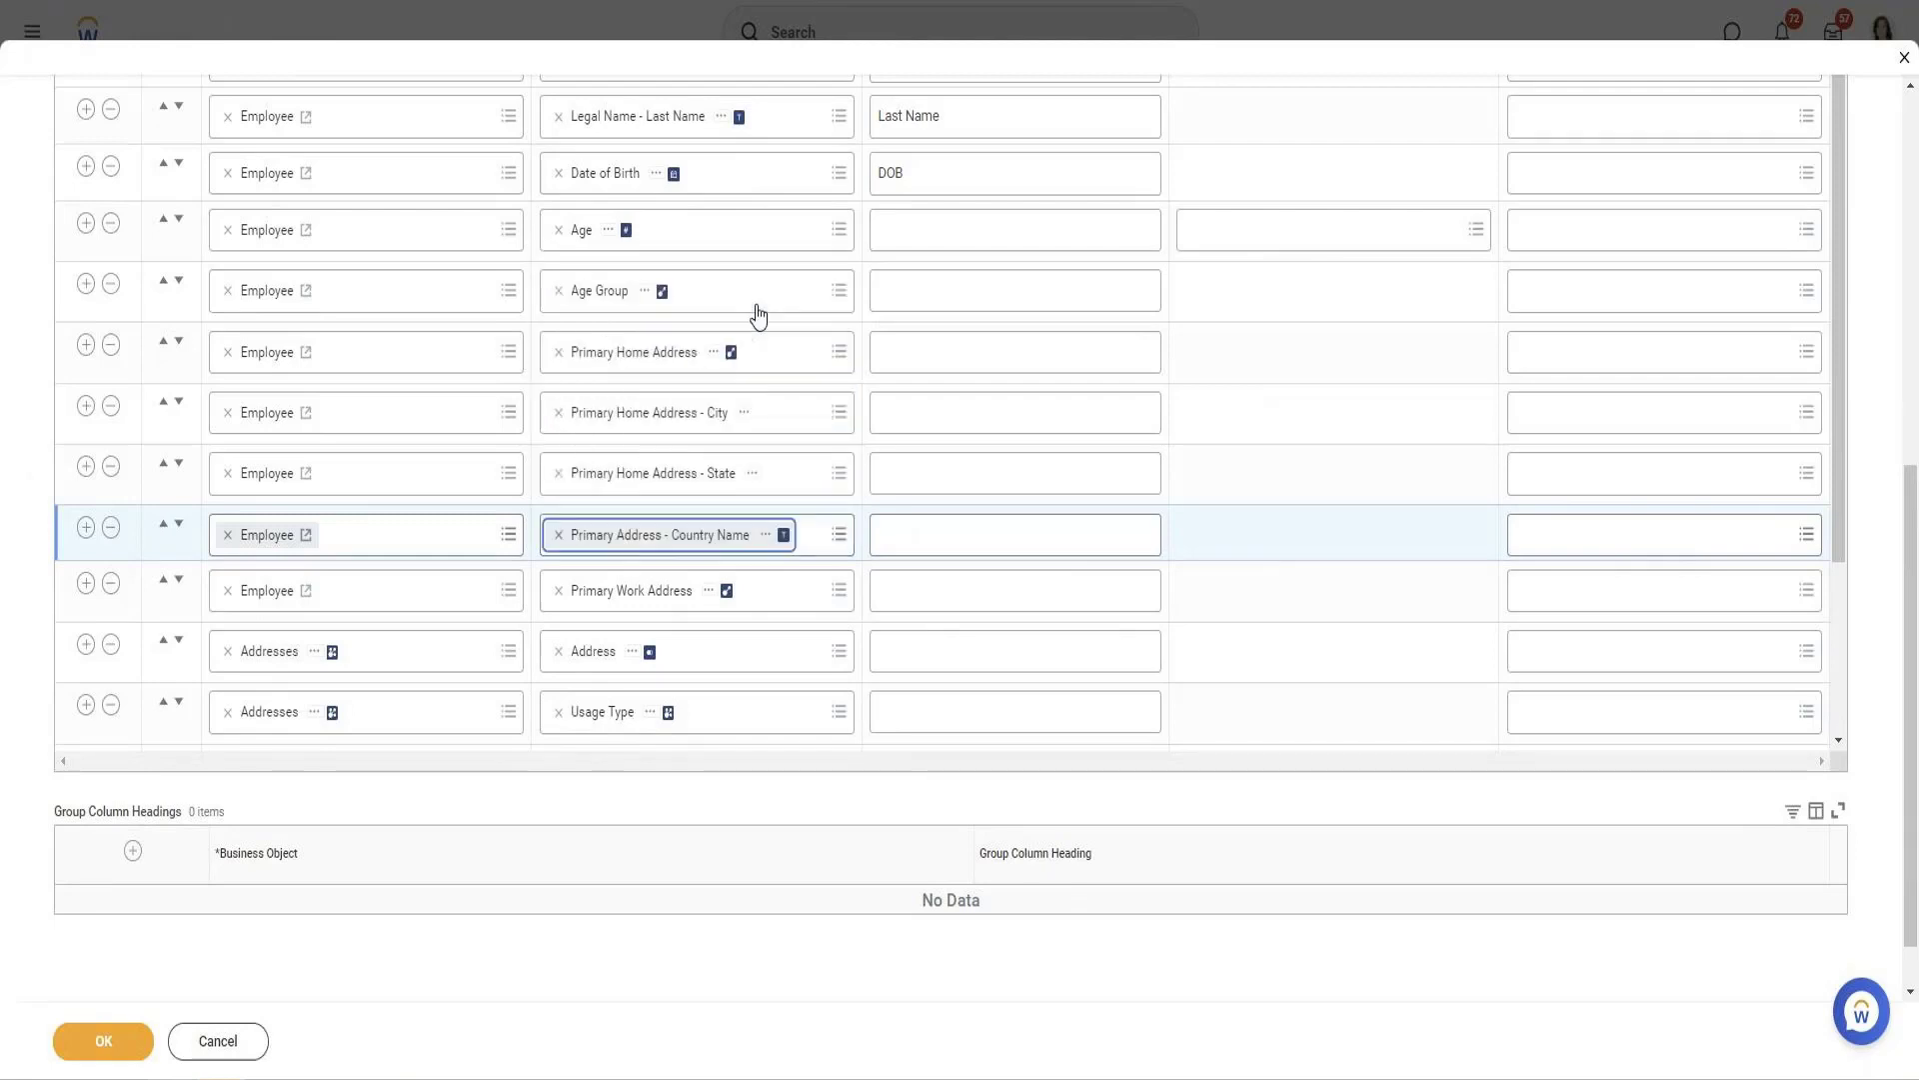
# Save and run the report, and check the first employee's home city and country columns
pyautogui.click(97, 1044)
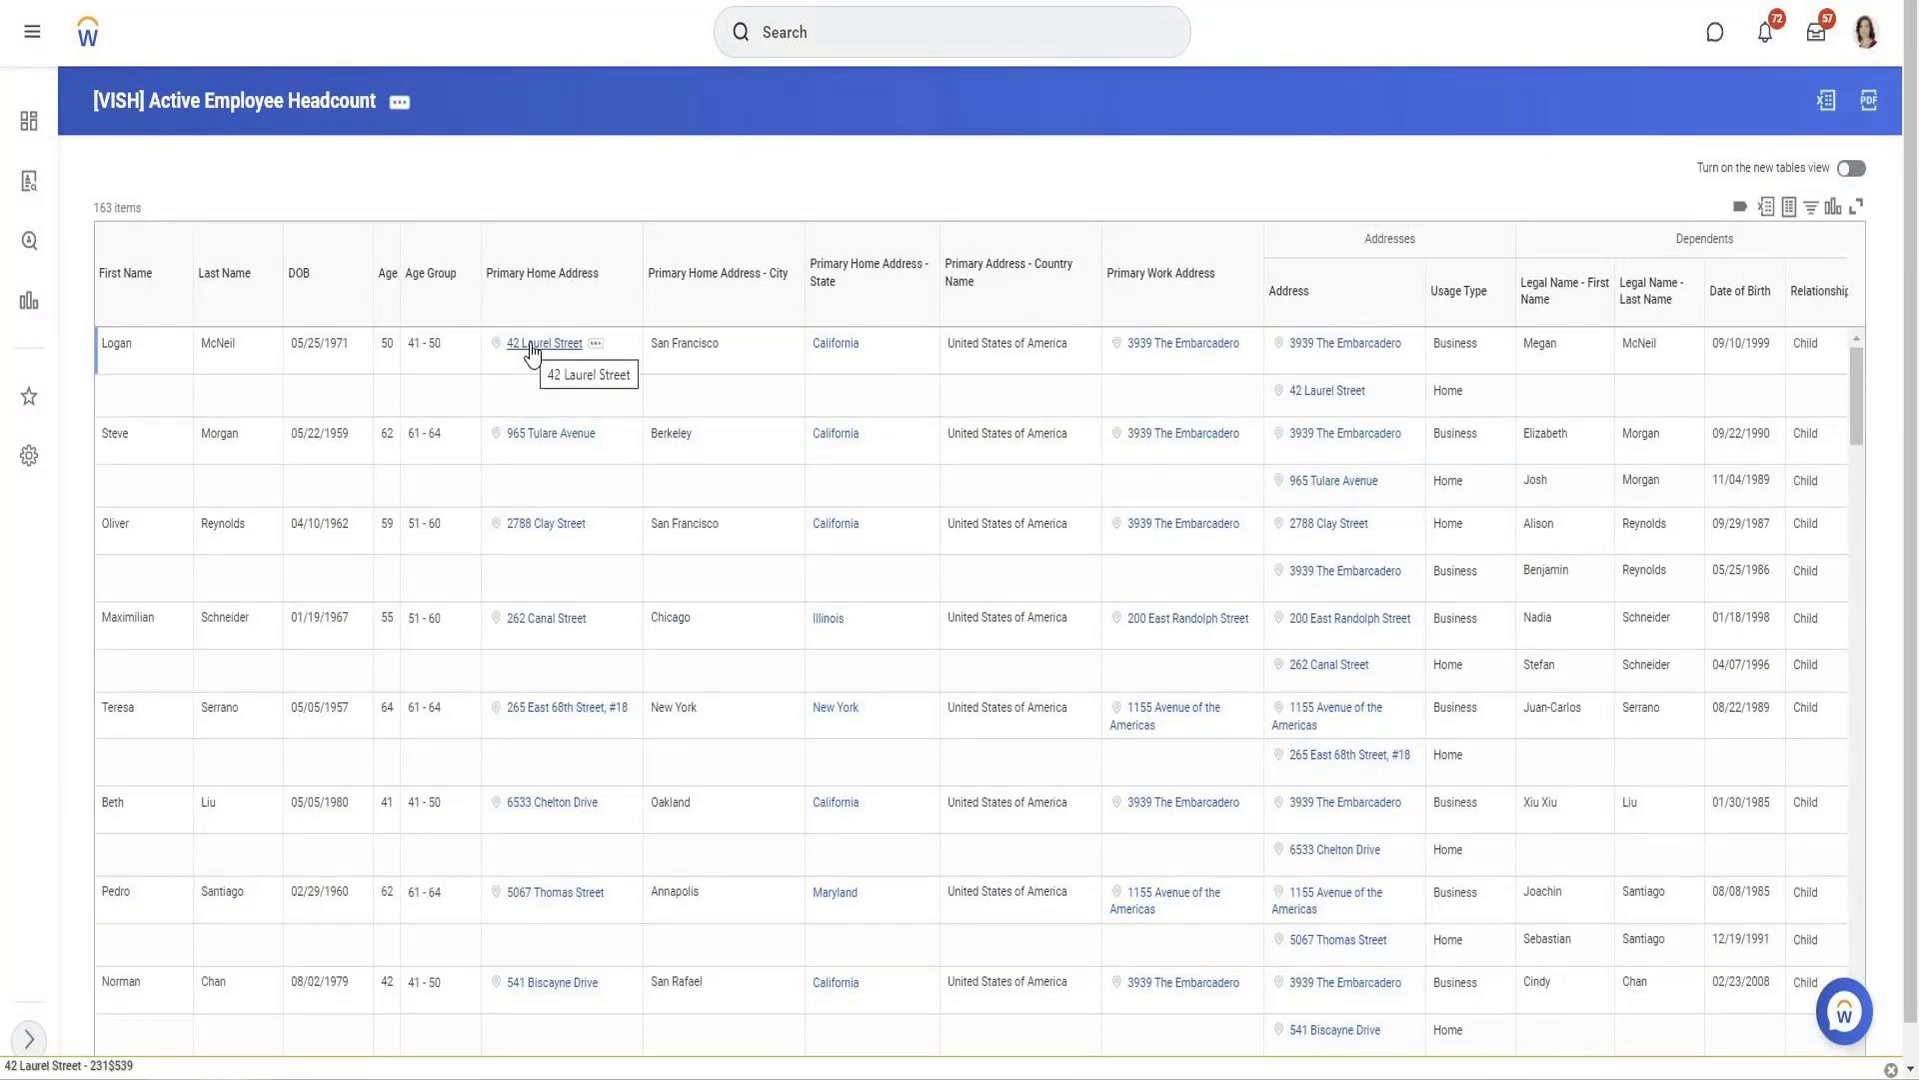
pyautogui.tripleClick(693, 348)
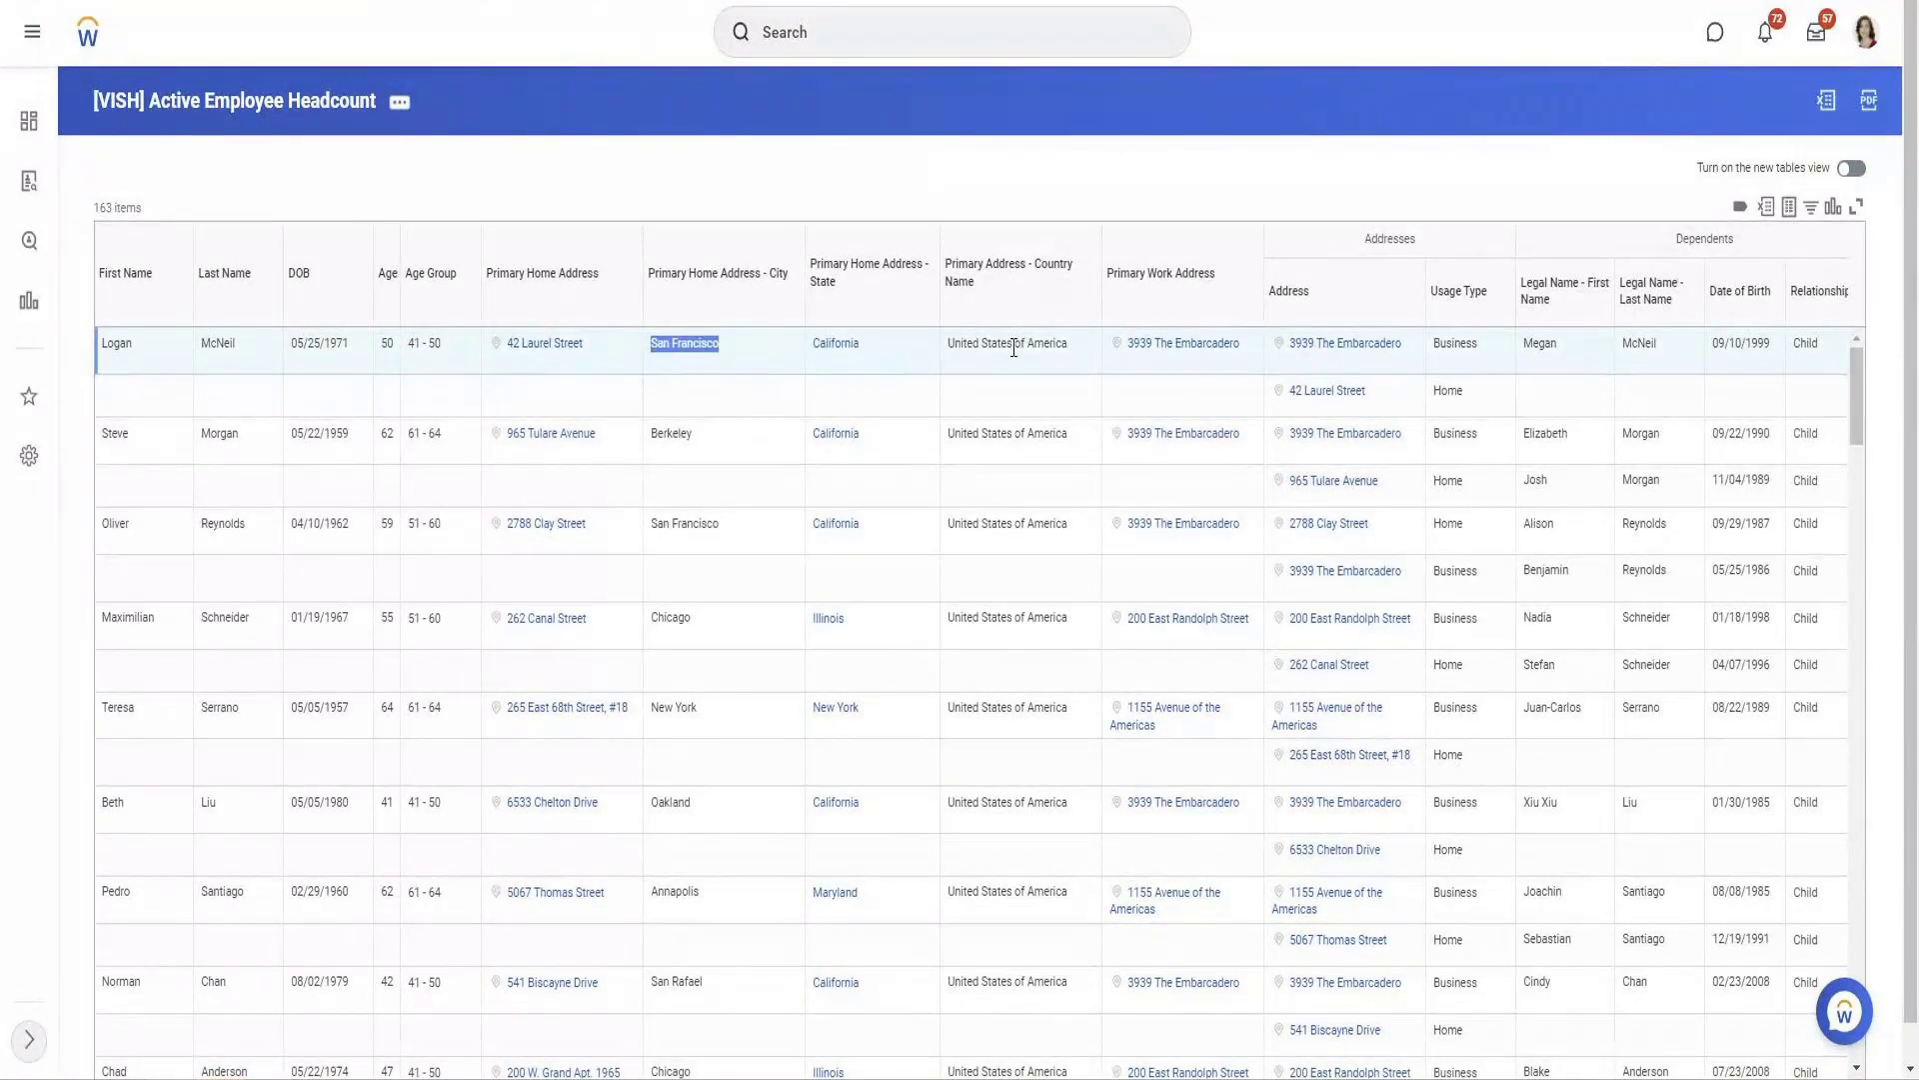
pyautogui.tripleClick(1014, 348)
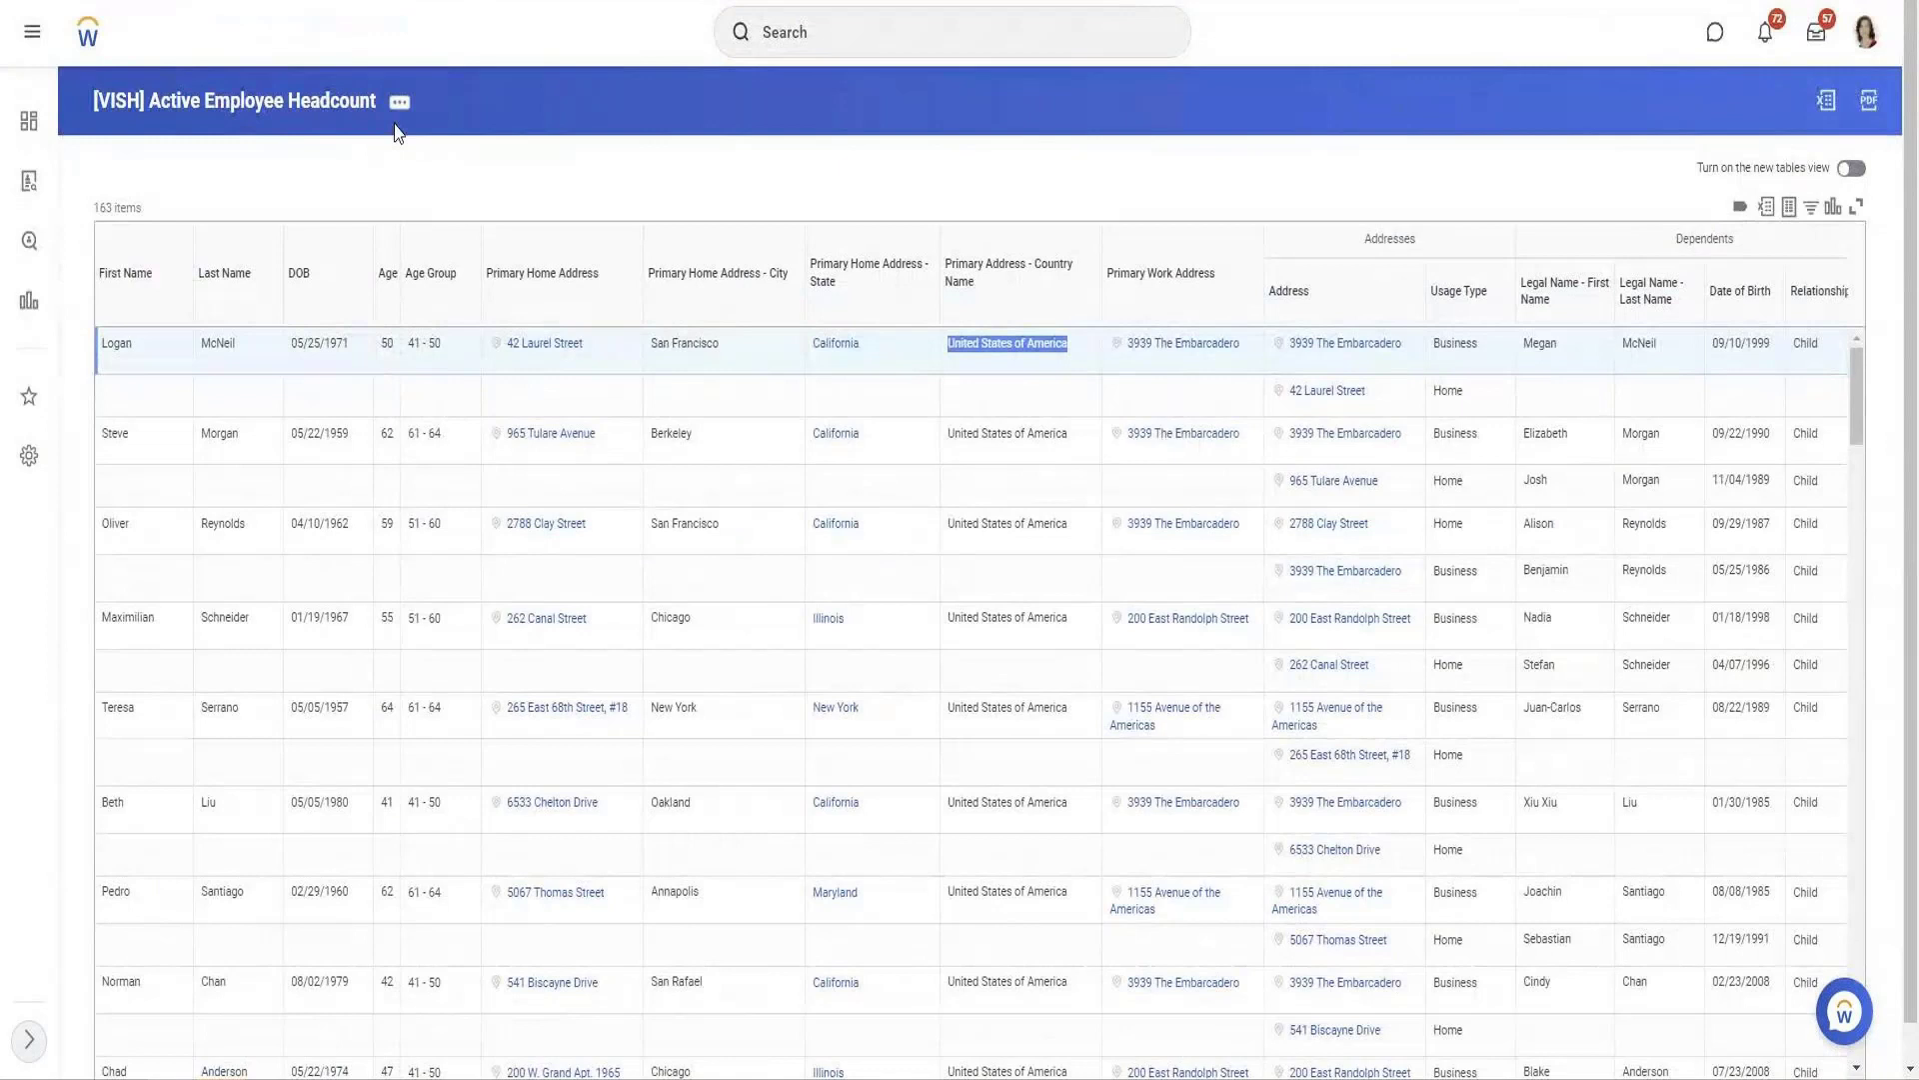
# Edit the report definition and add an And instance filter requiring that Primary Home Address is not empty
pyautogui.click(399, 101)
pyautogui.click(615, 165)
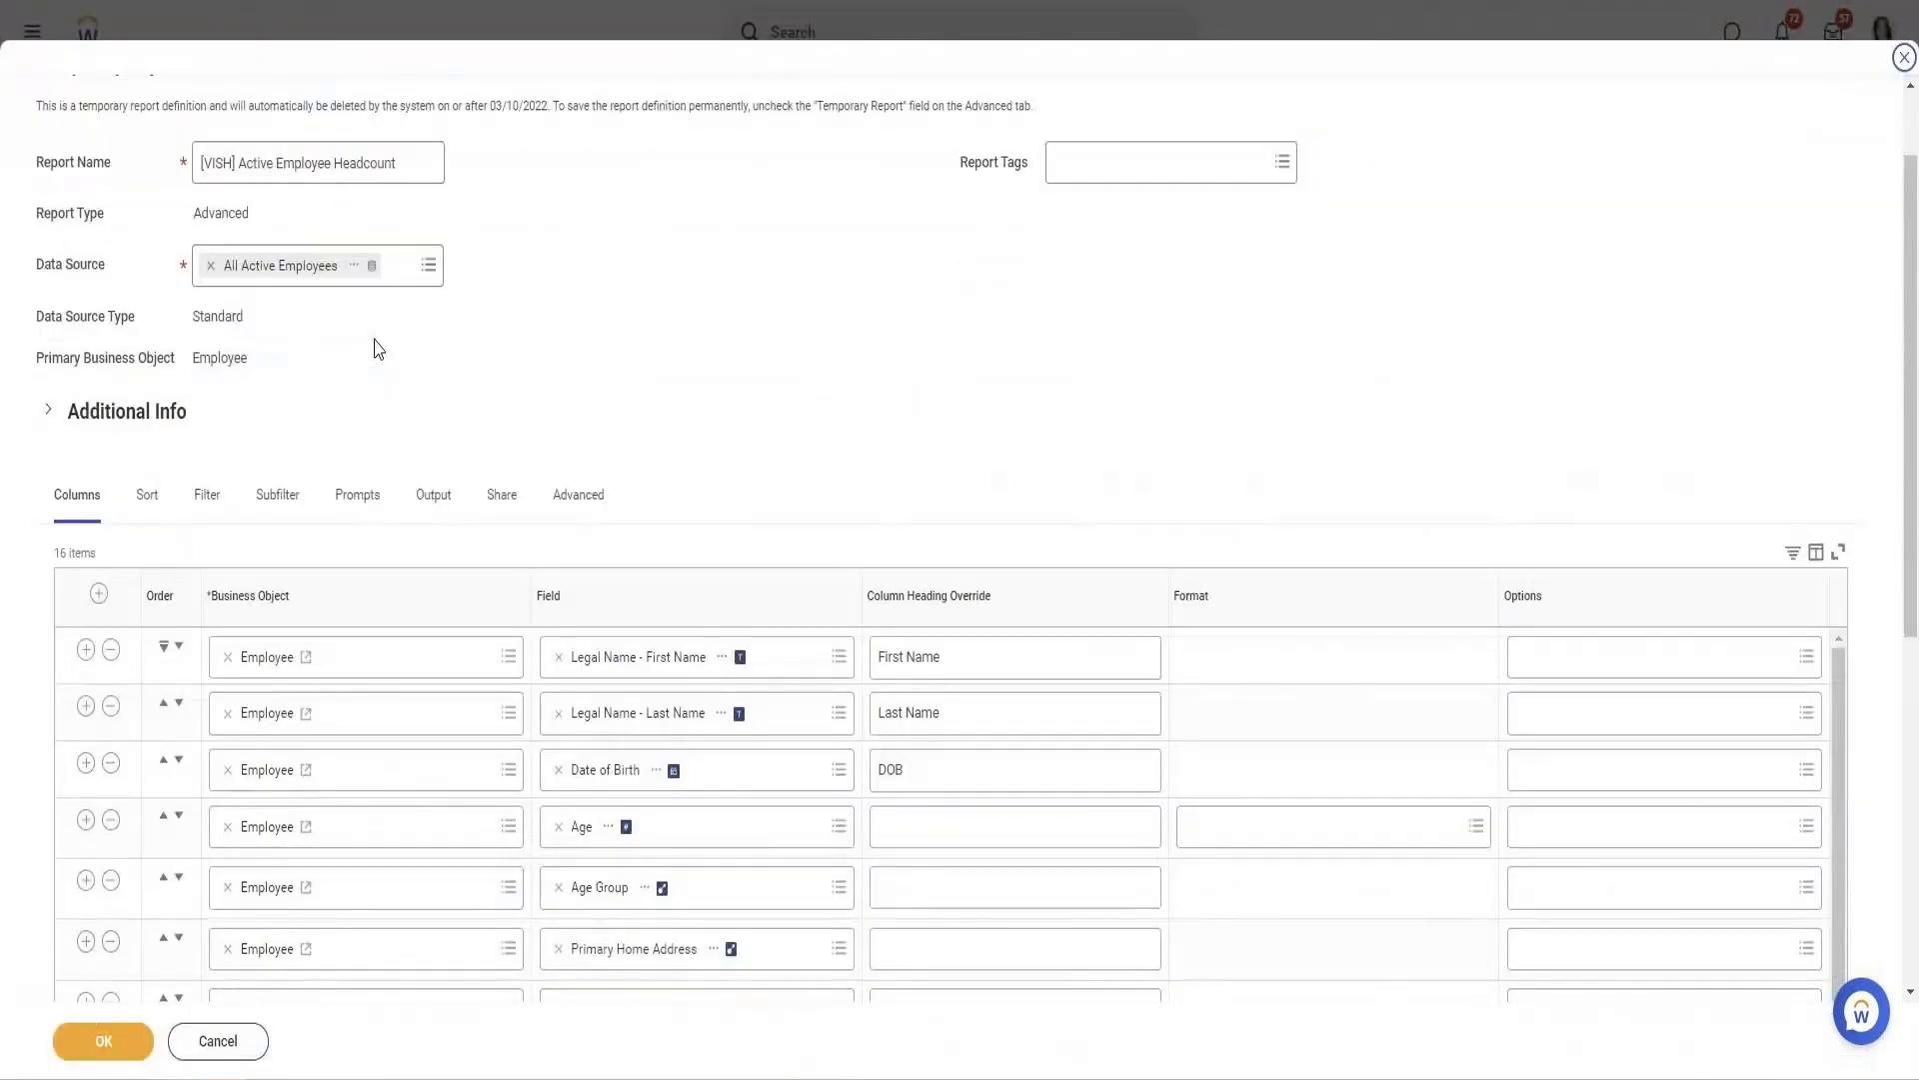
pyautogui.click(207, 493)
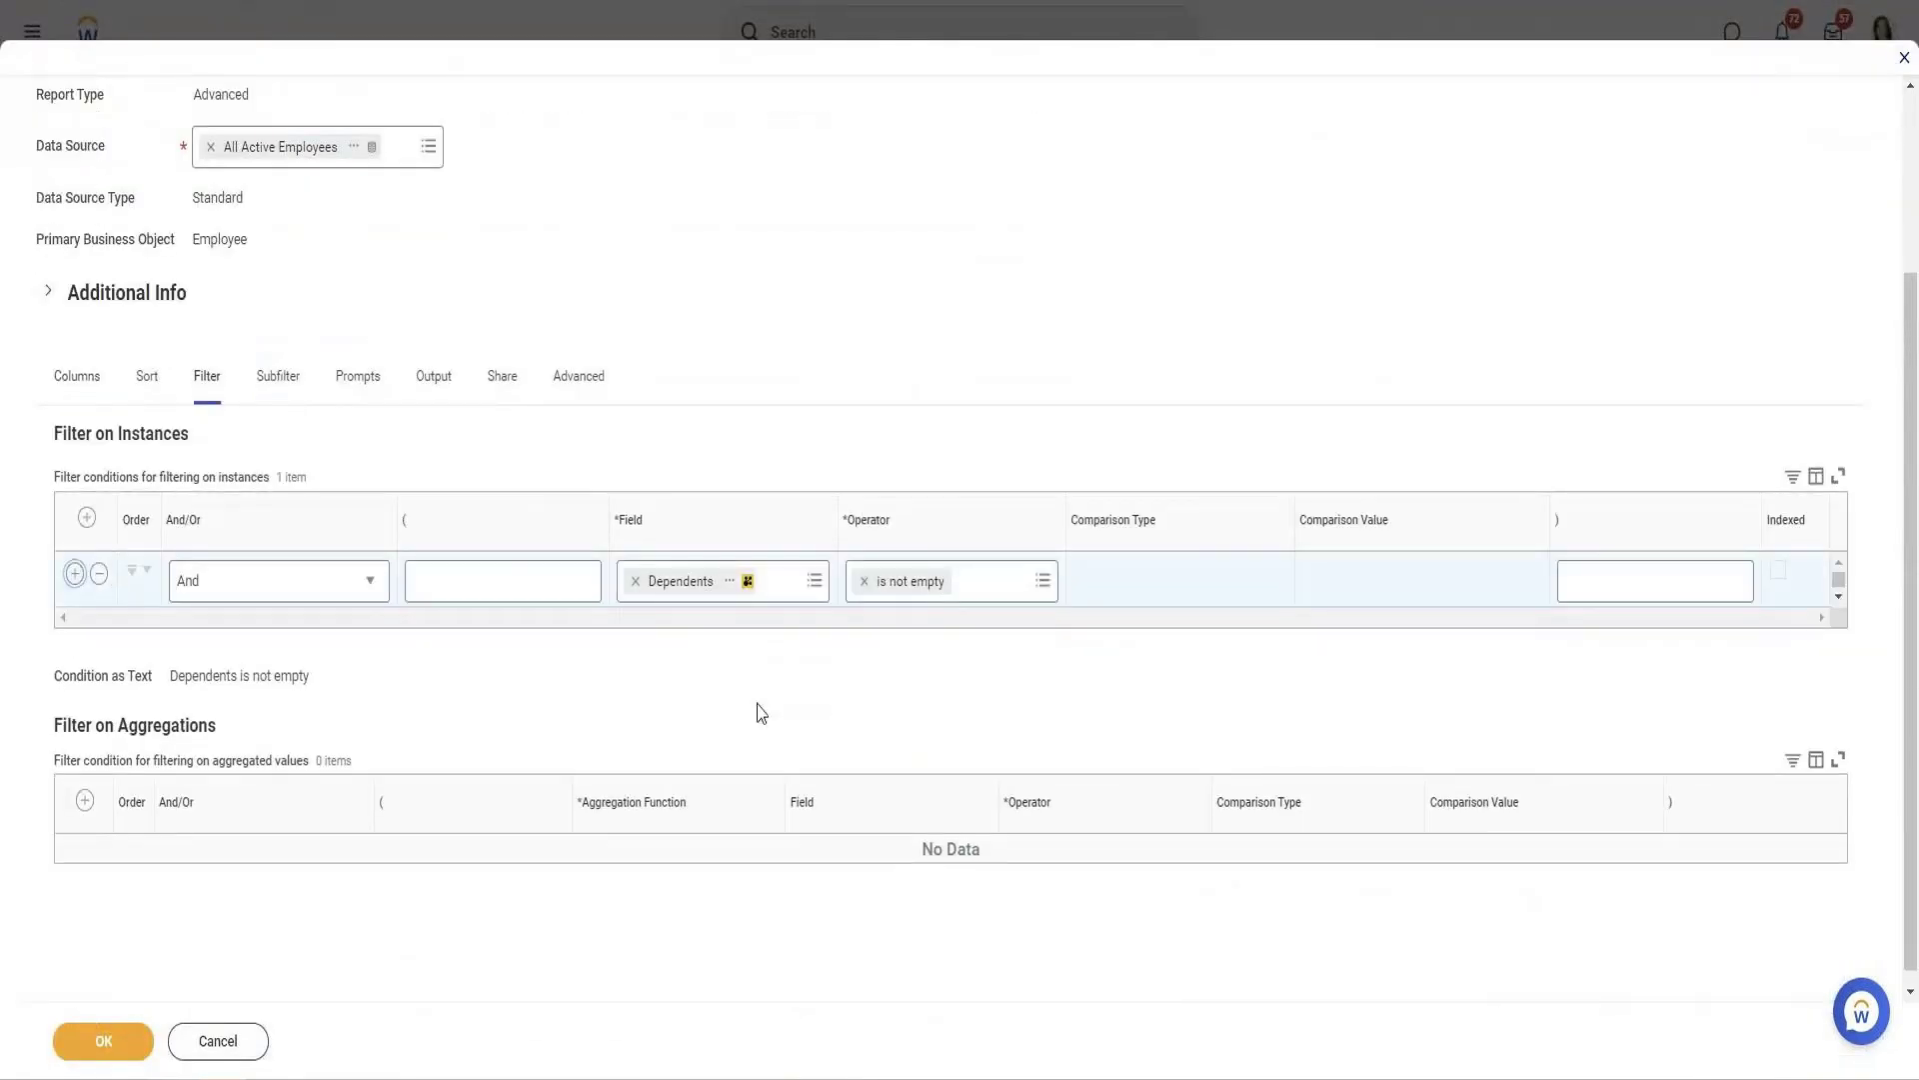
pyautogui.click(718, 654)
pyautogui.write('prim')
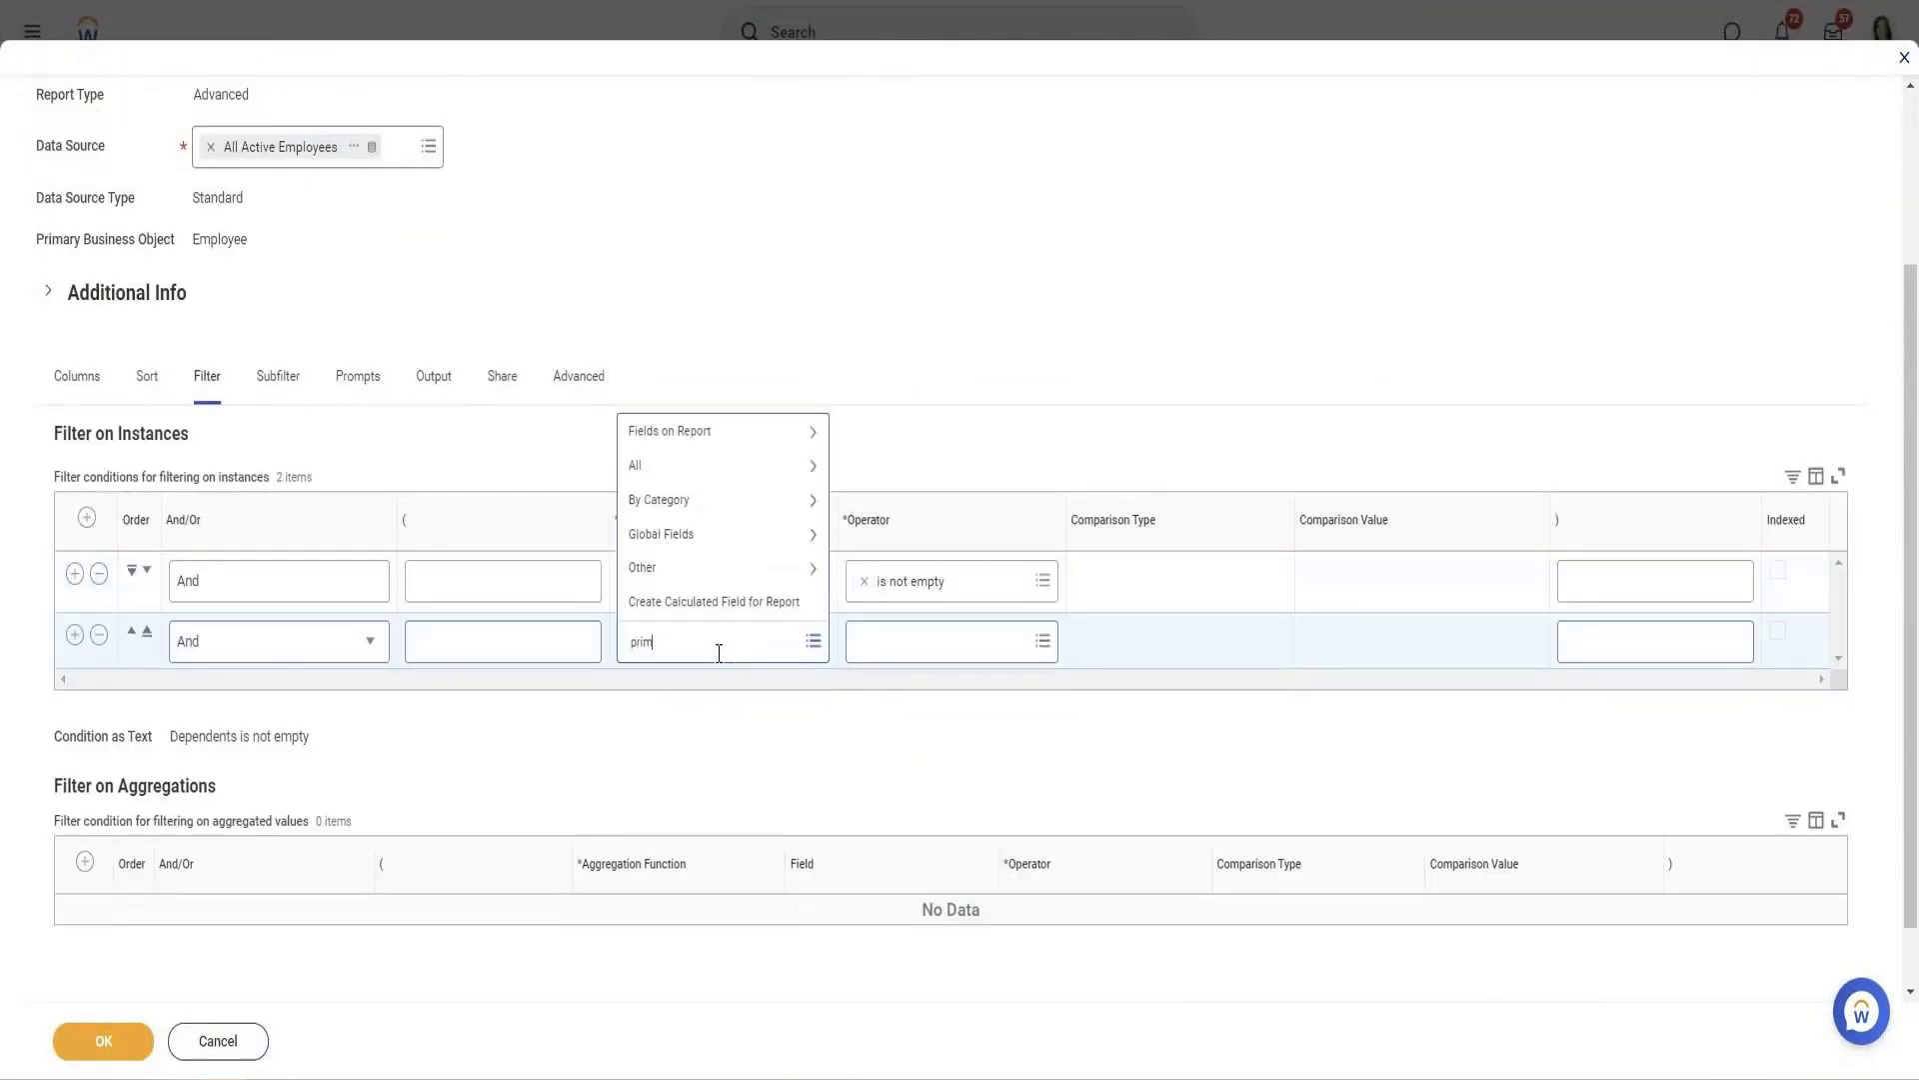
pyautogui.write('ary home')
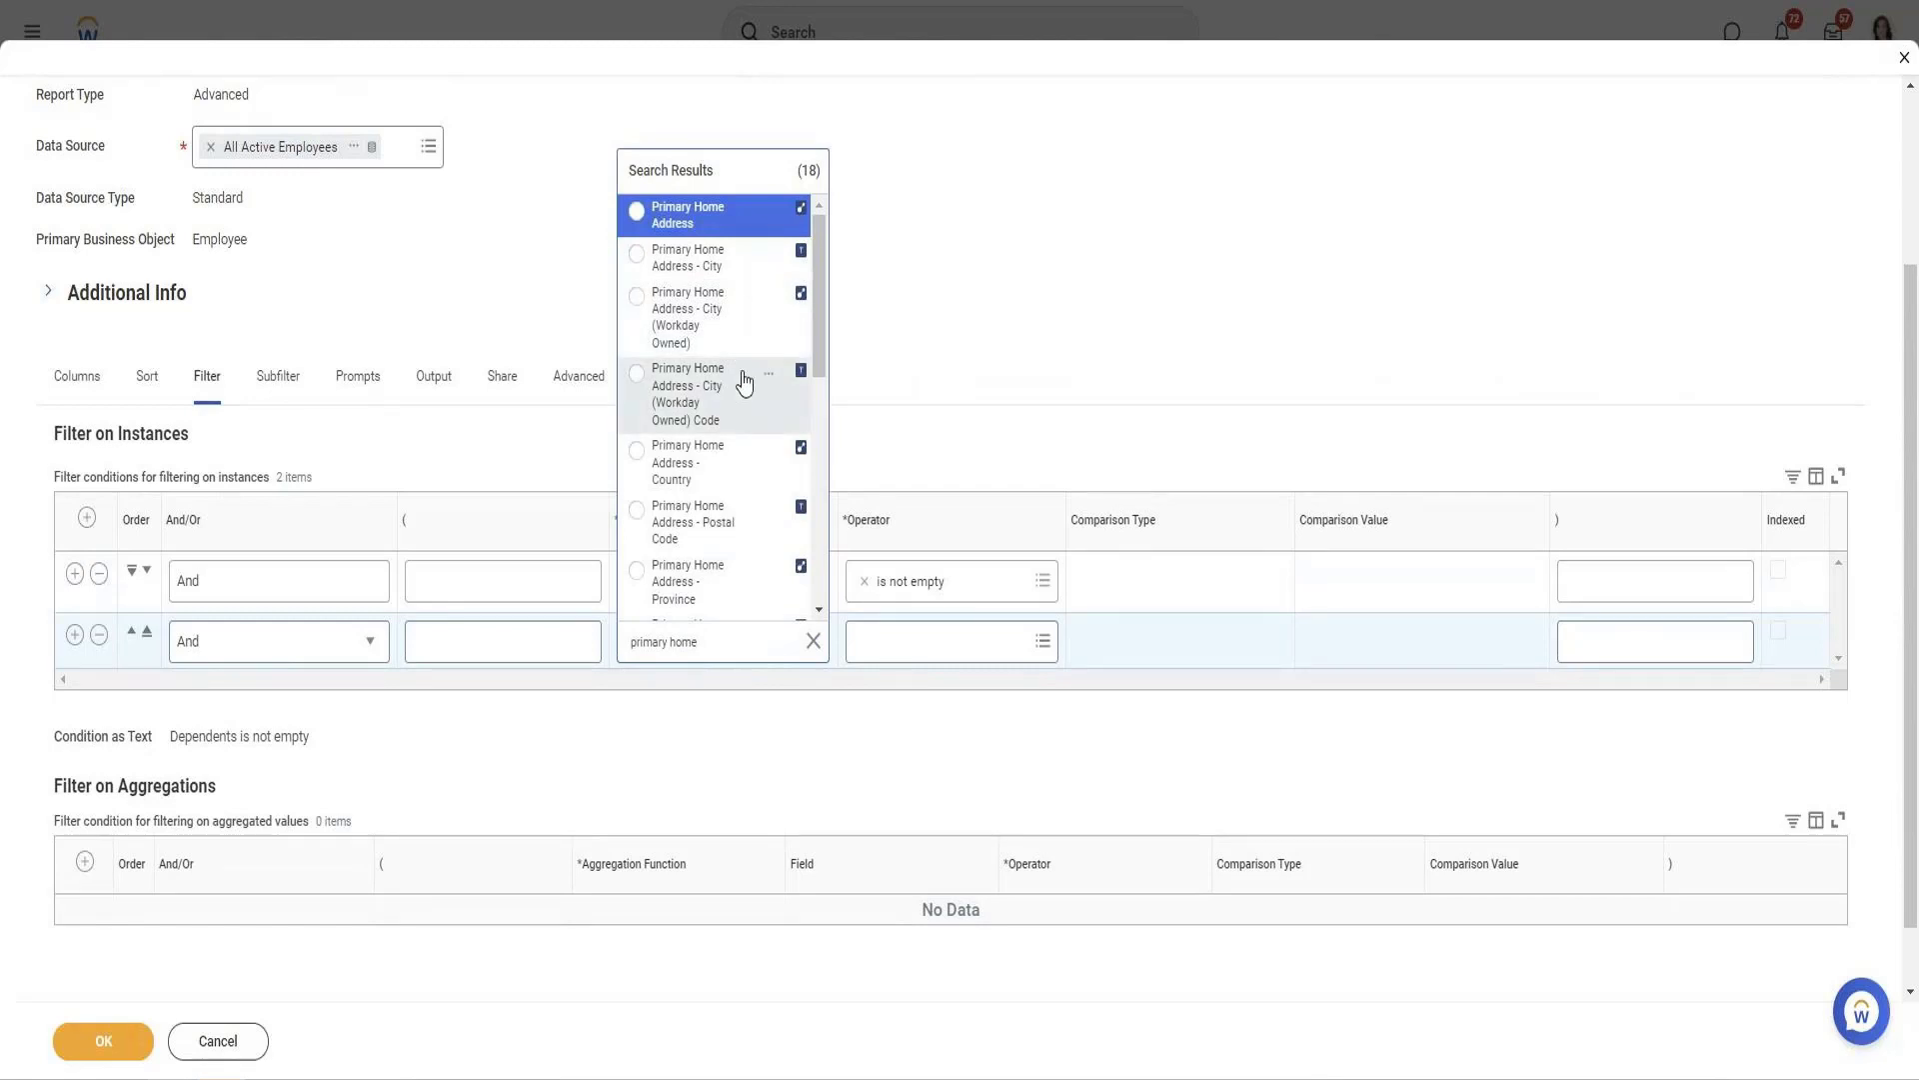
pyautogui.click(708, 220)
pyautogui.click(883, 642)
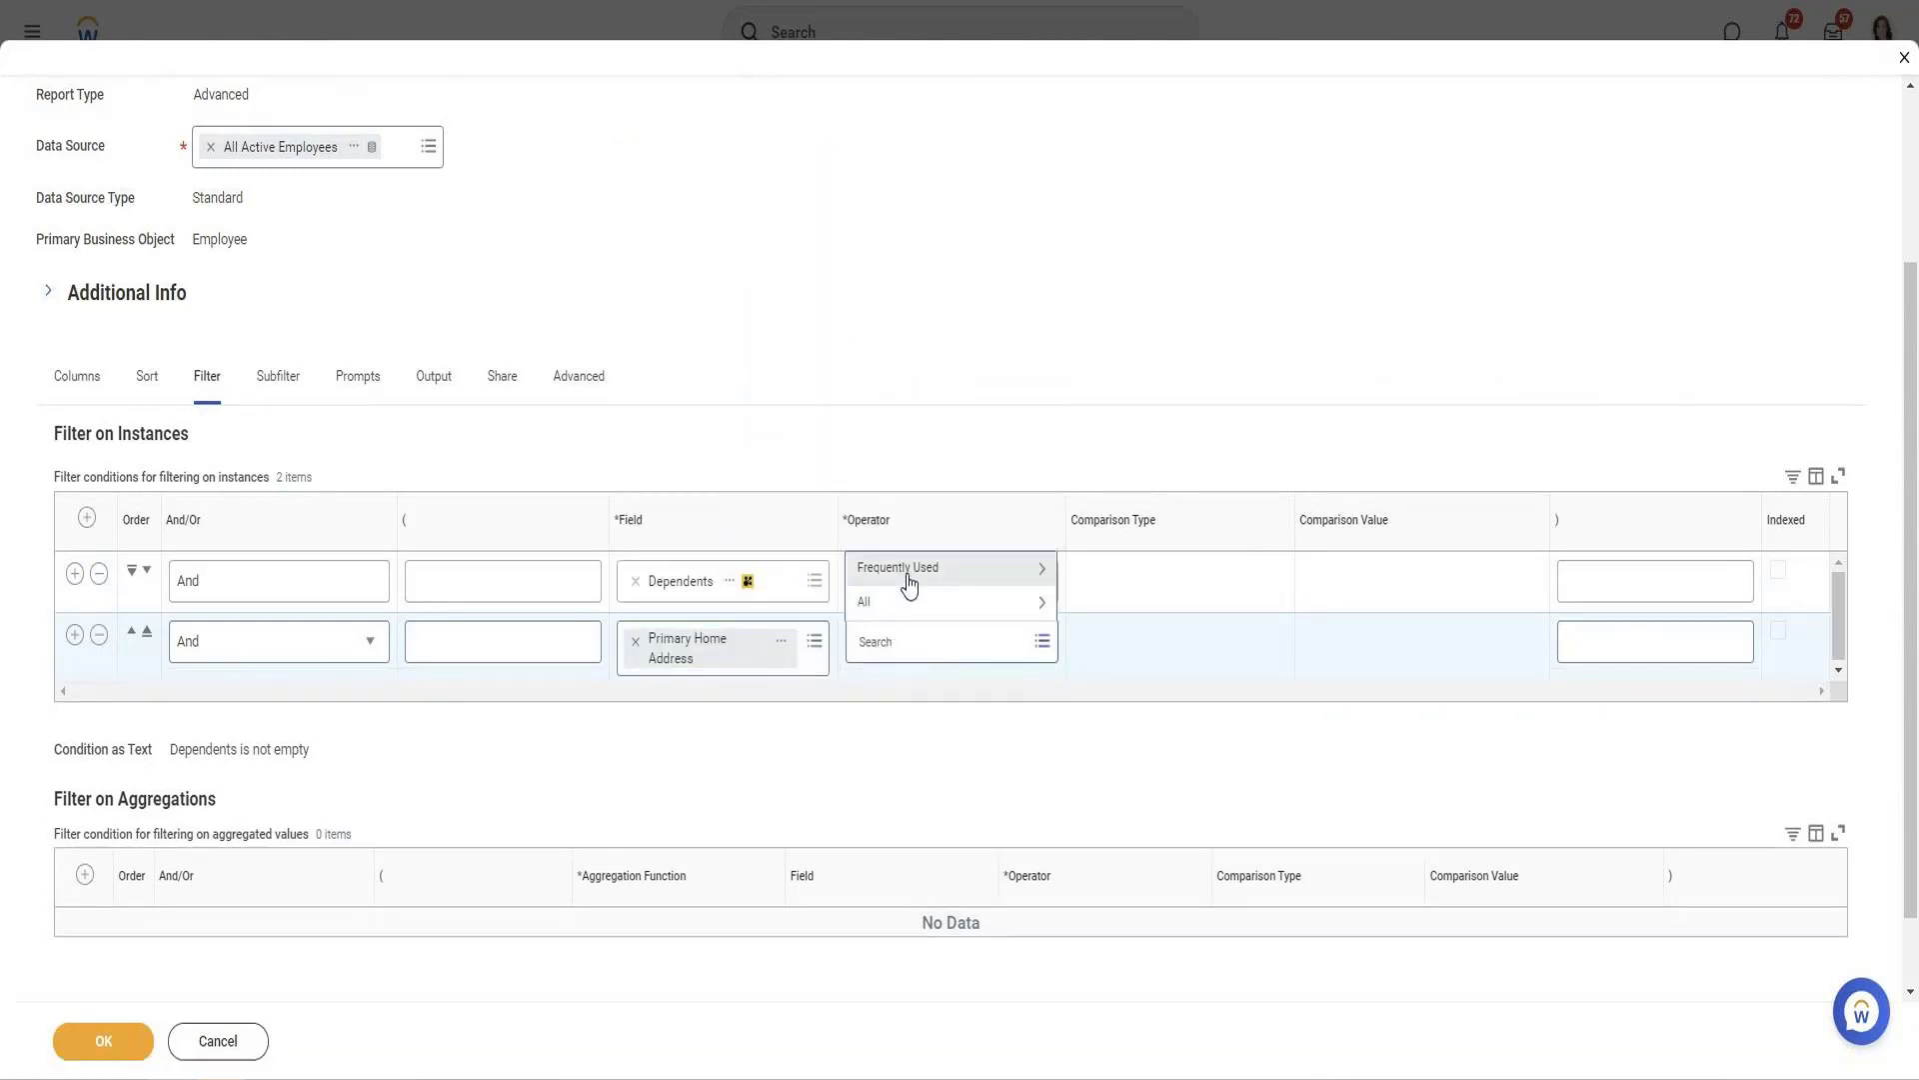
pyautogui.click(905, 577)
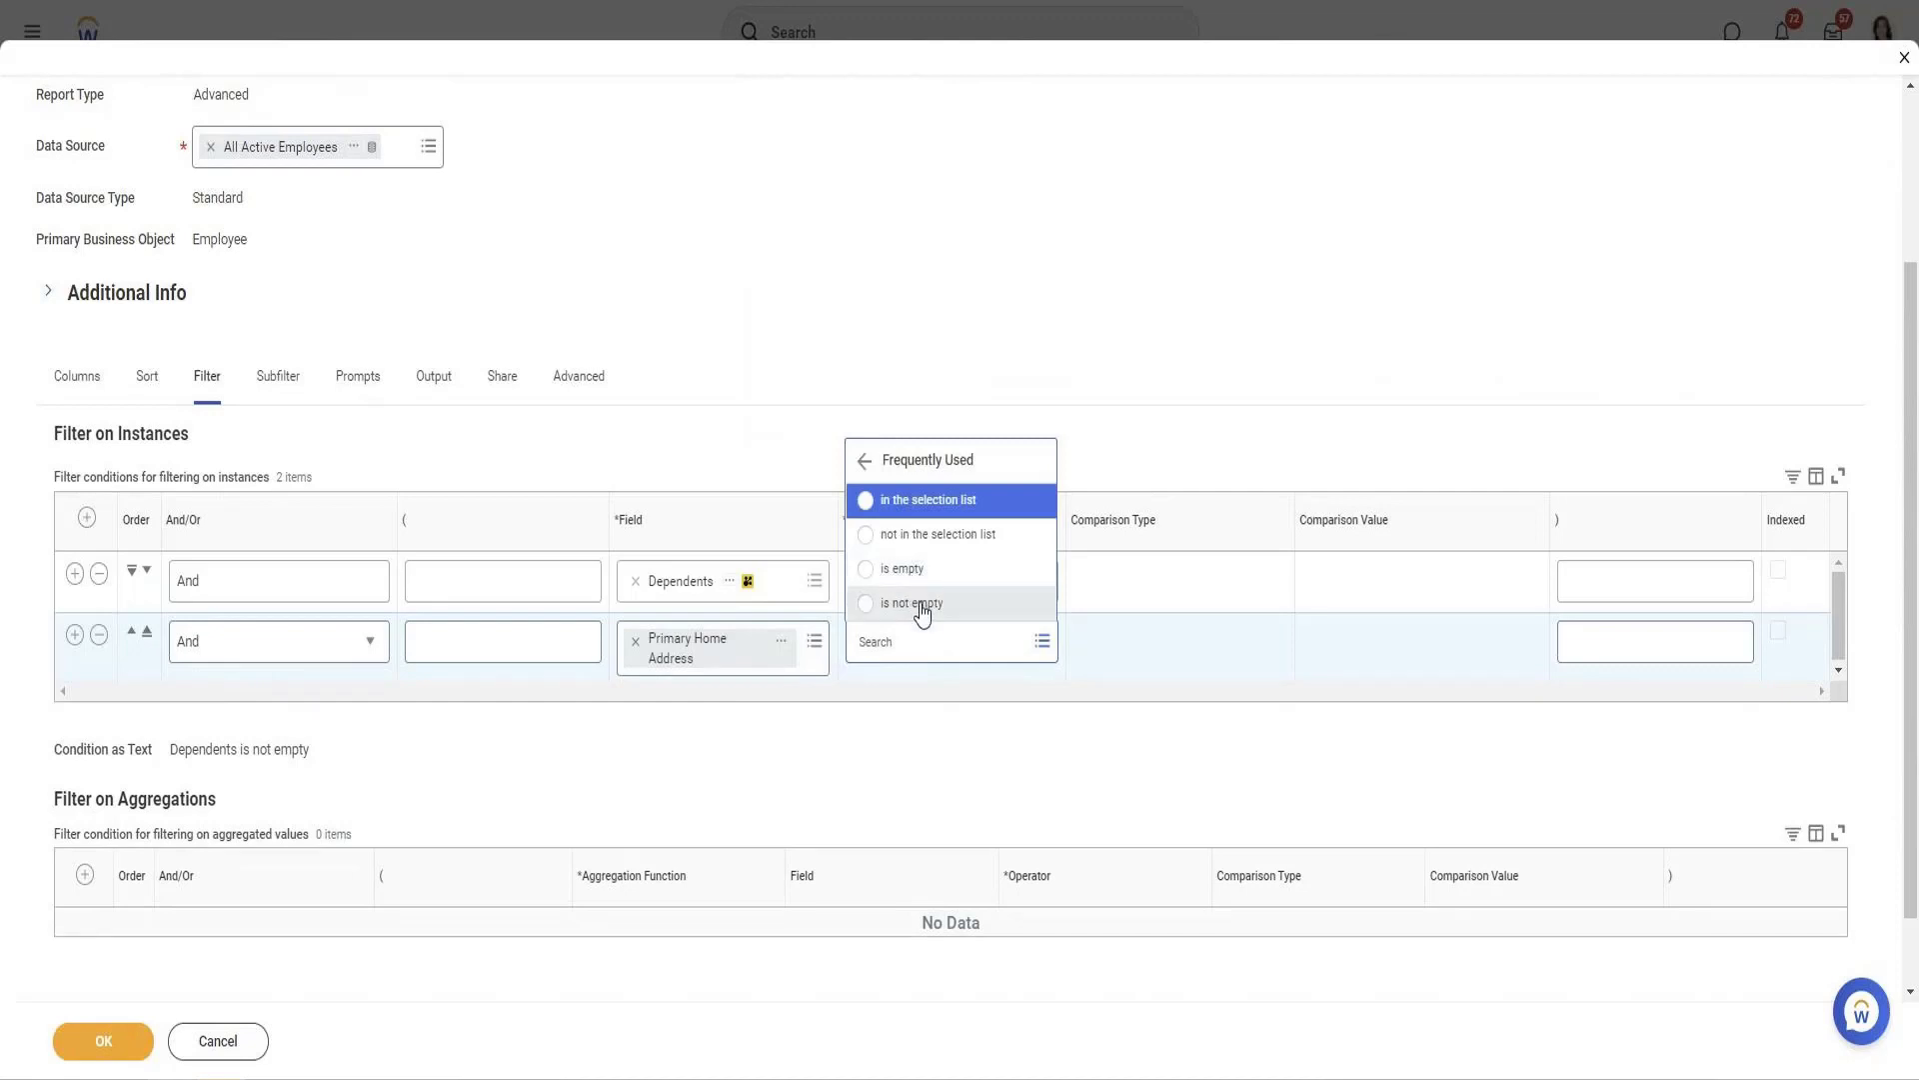
pyautogui.click(913, 605)
# Try adding a second sub level filter with Primary Home Address as its business object
pyautogui.click(266, 388)
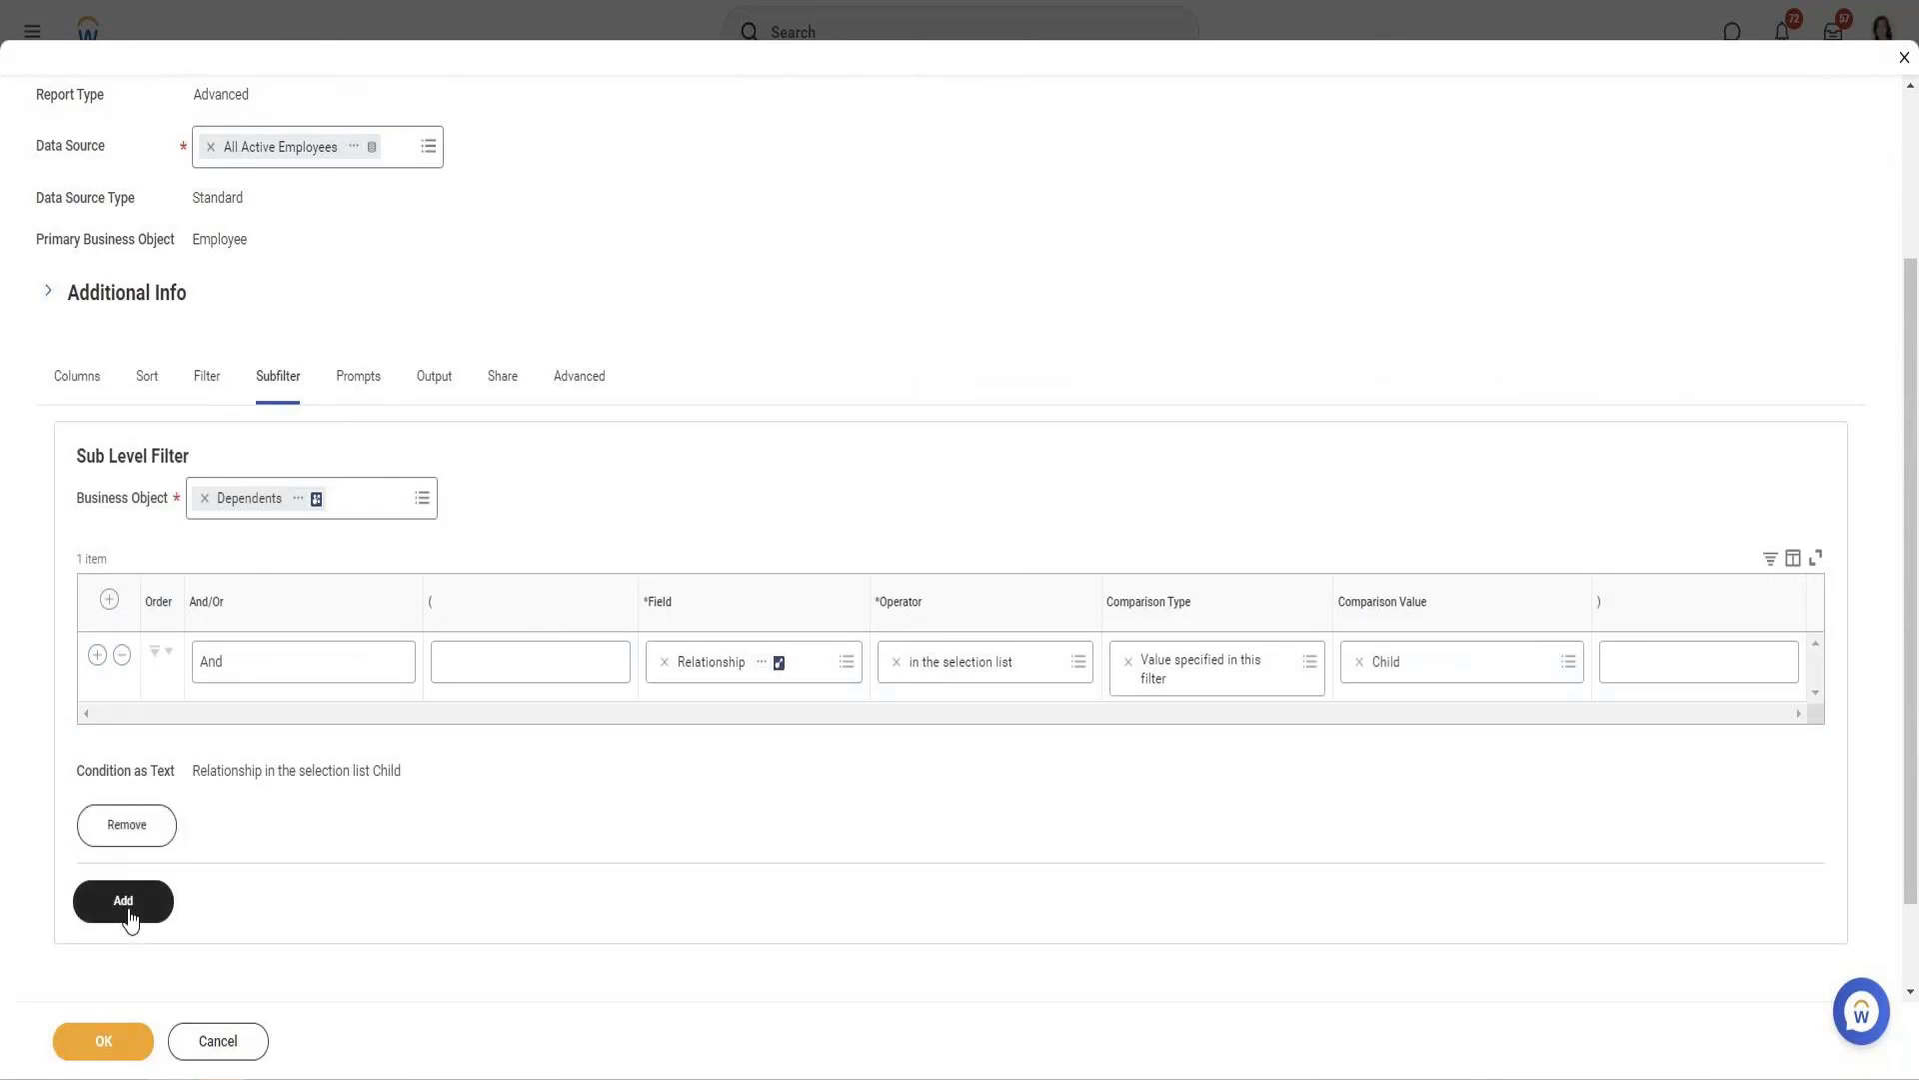
pyautogui.click(124, 901)
pyautogui.scroll(-5, 579, 677)
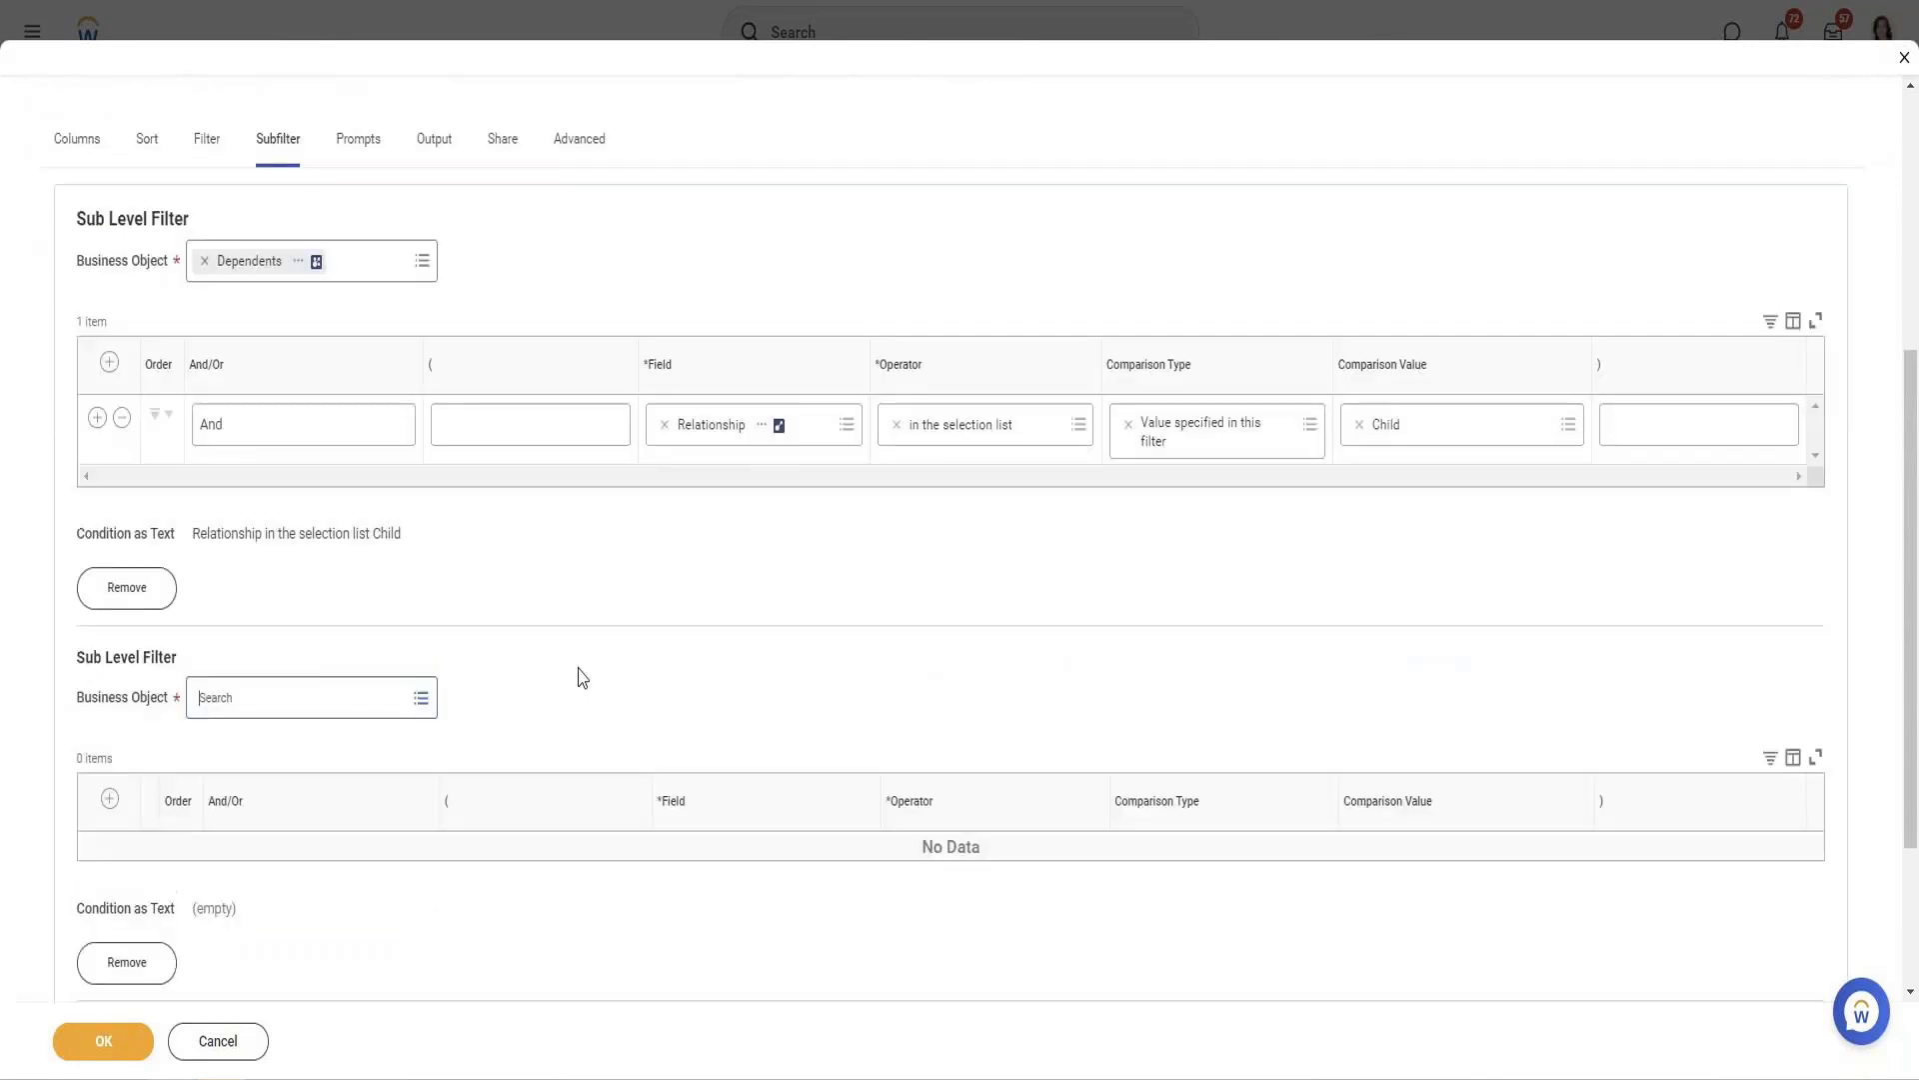
pyautogui.click(421, 460)
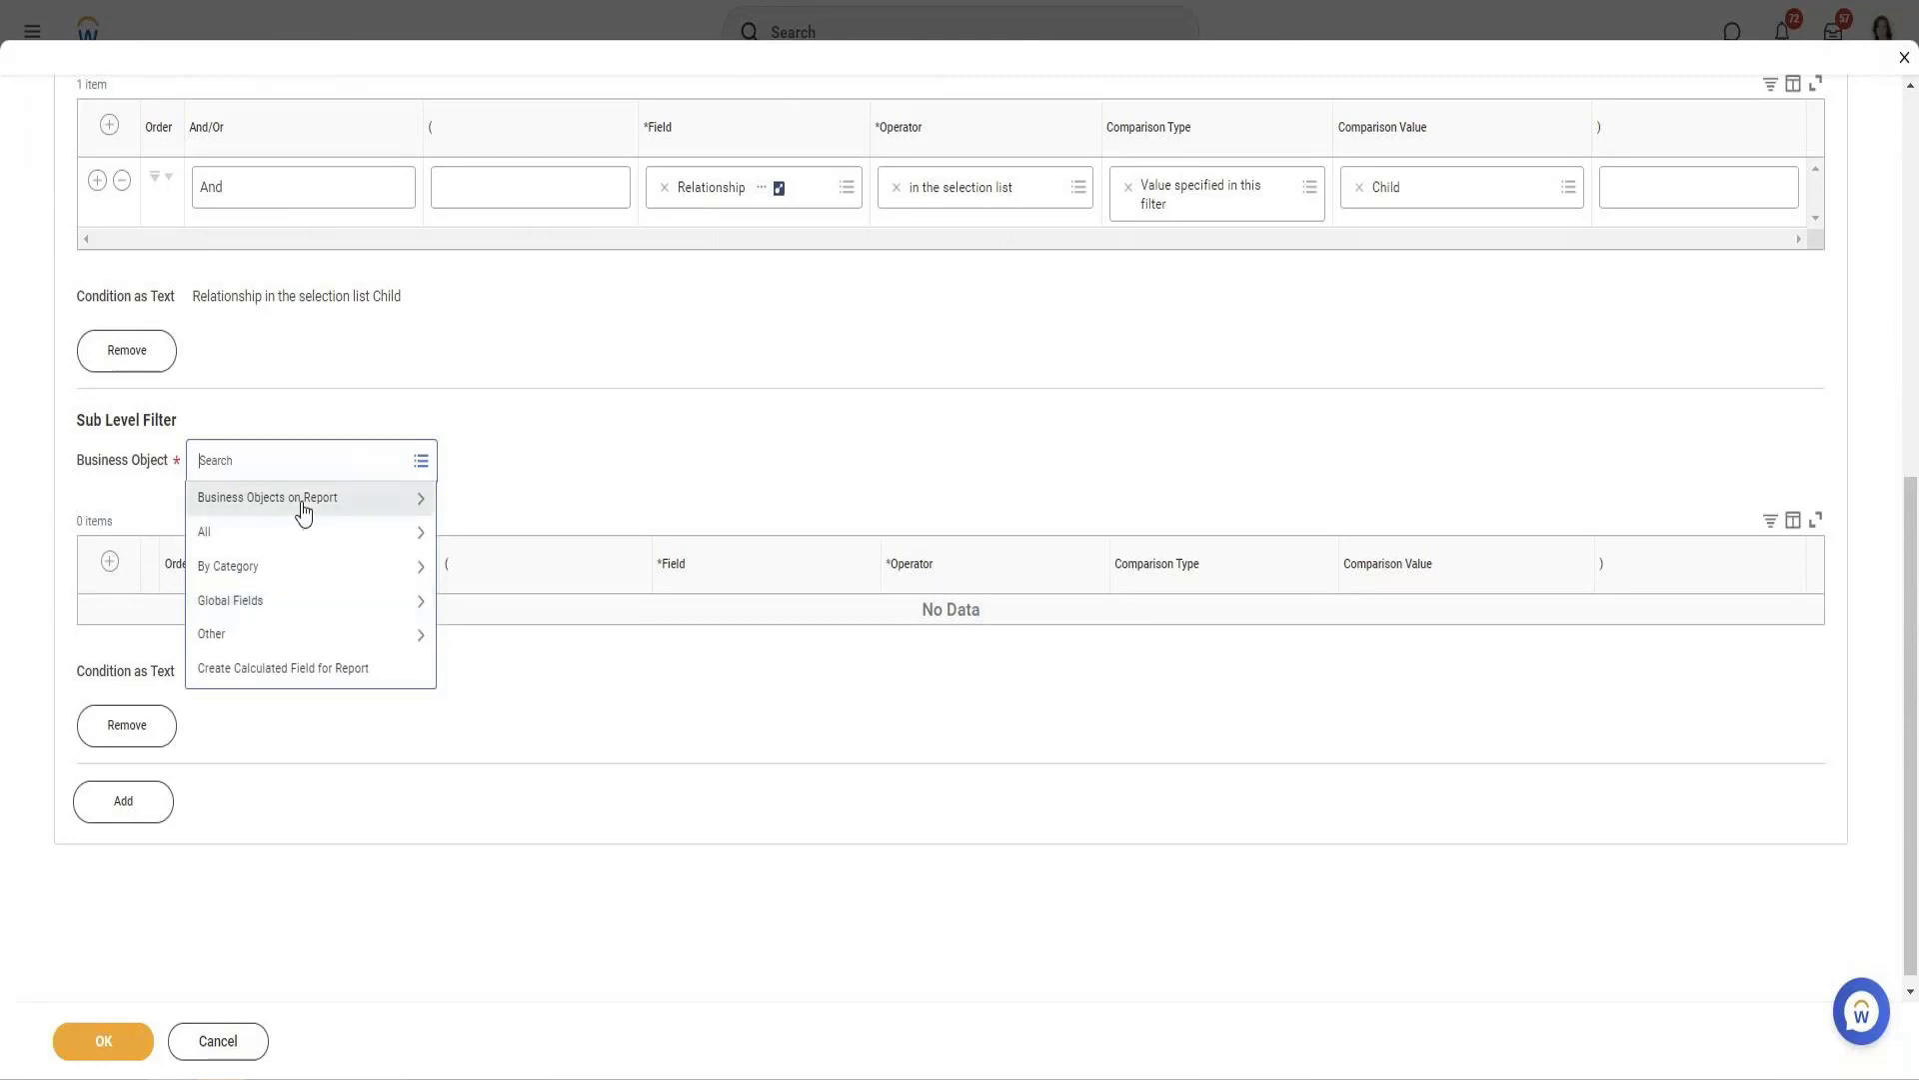
pyautogui.write('prima')
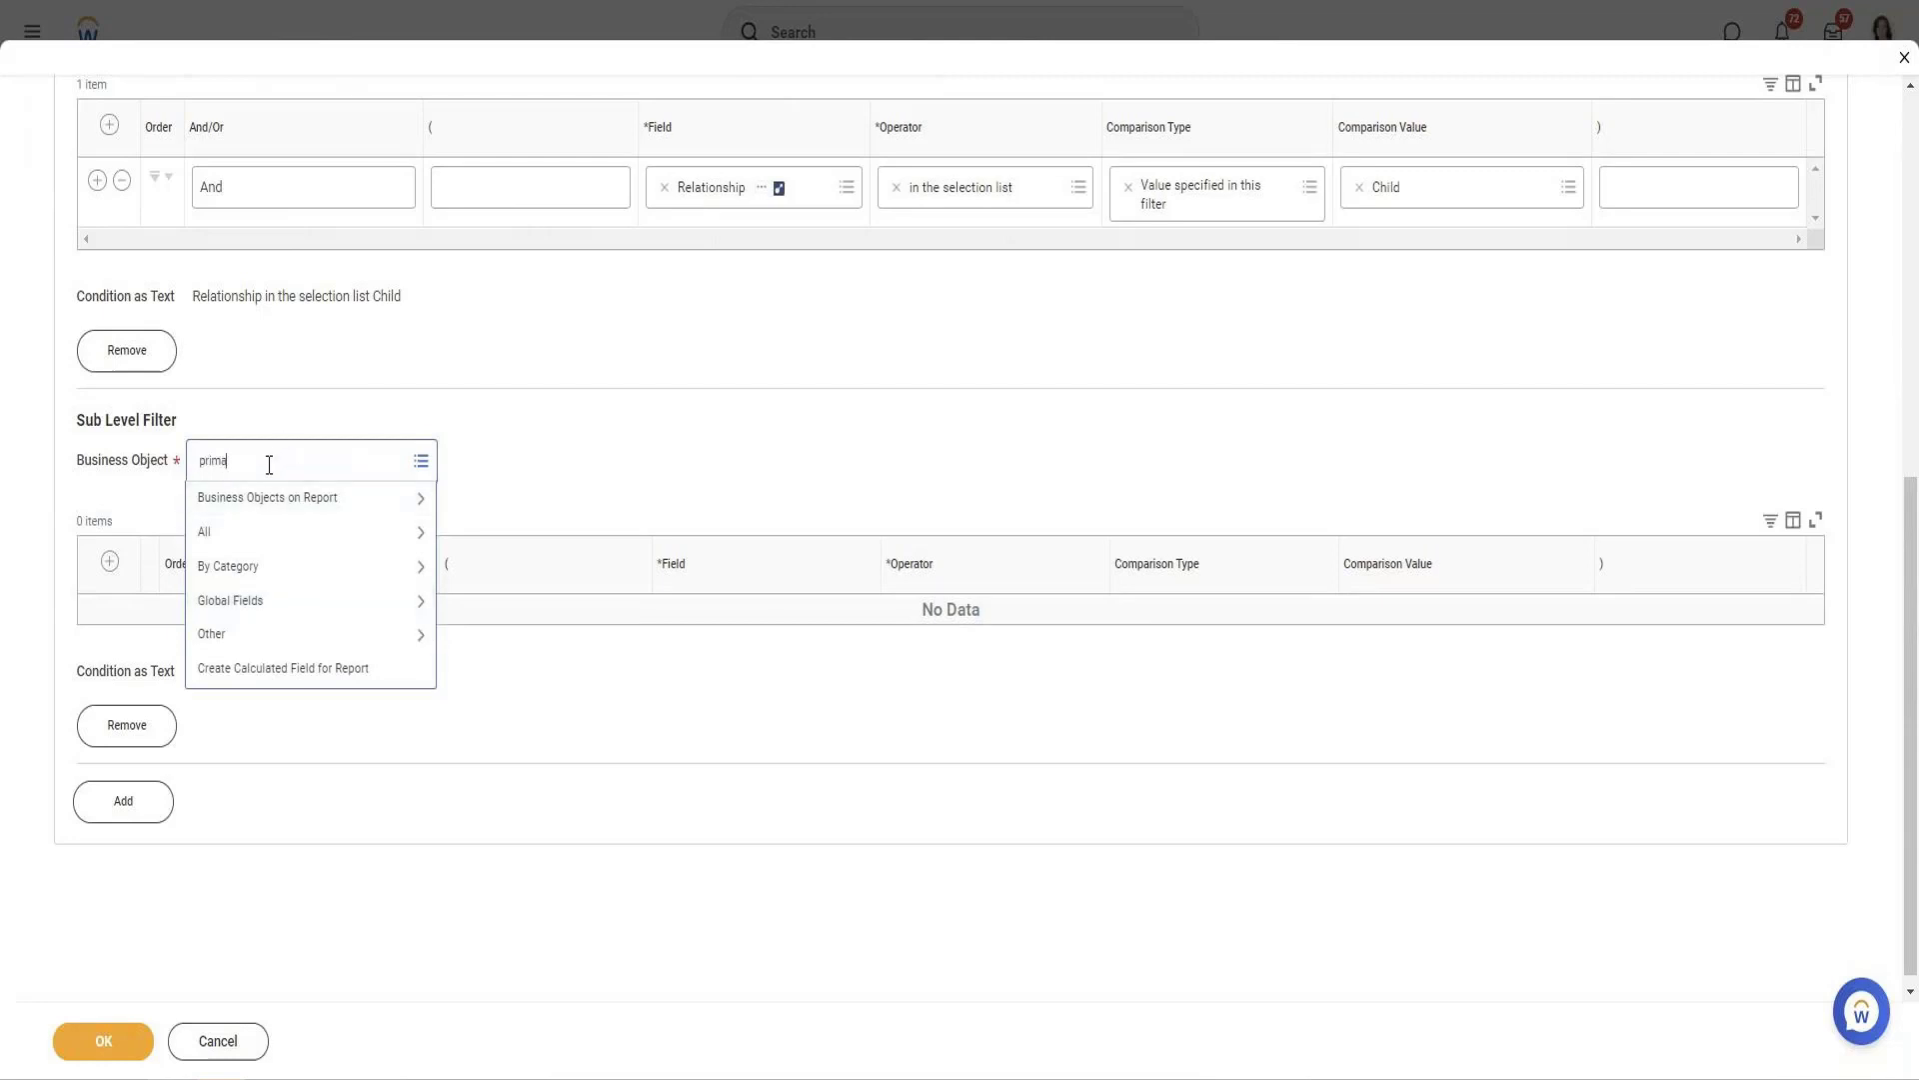
pyautogui.write('ry home')
pyautogui.press('Return')
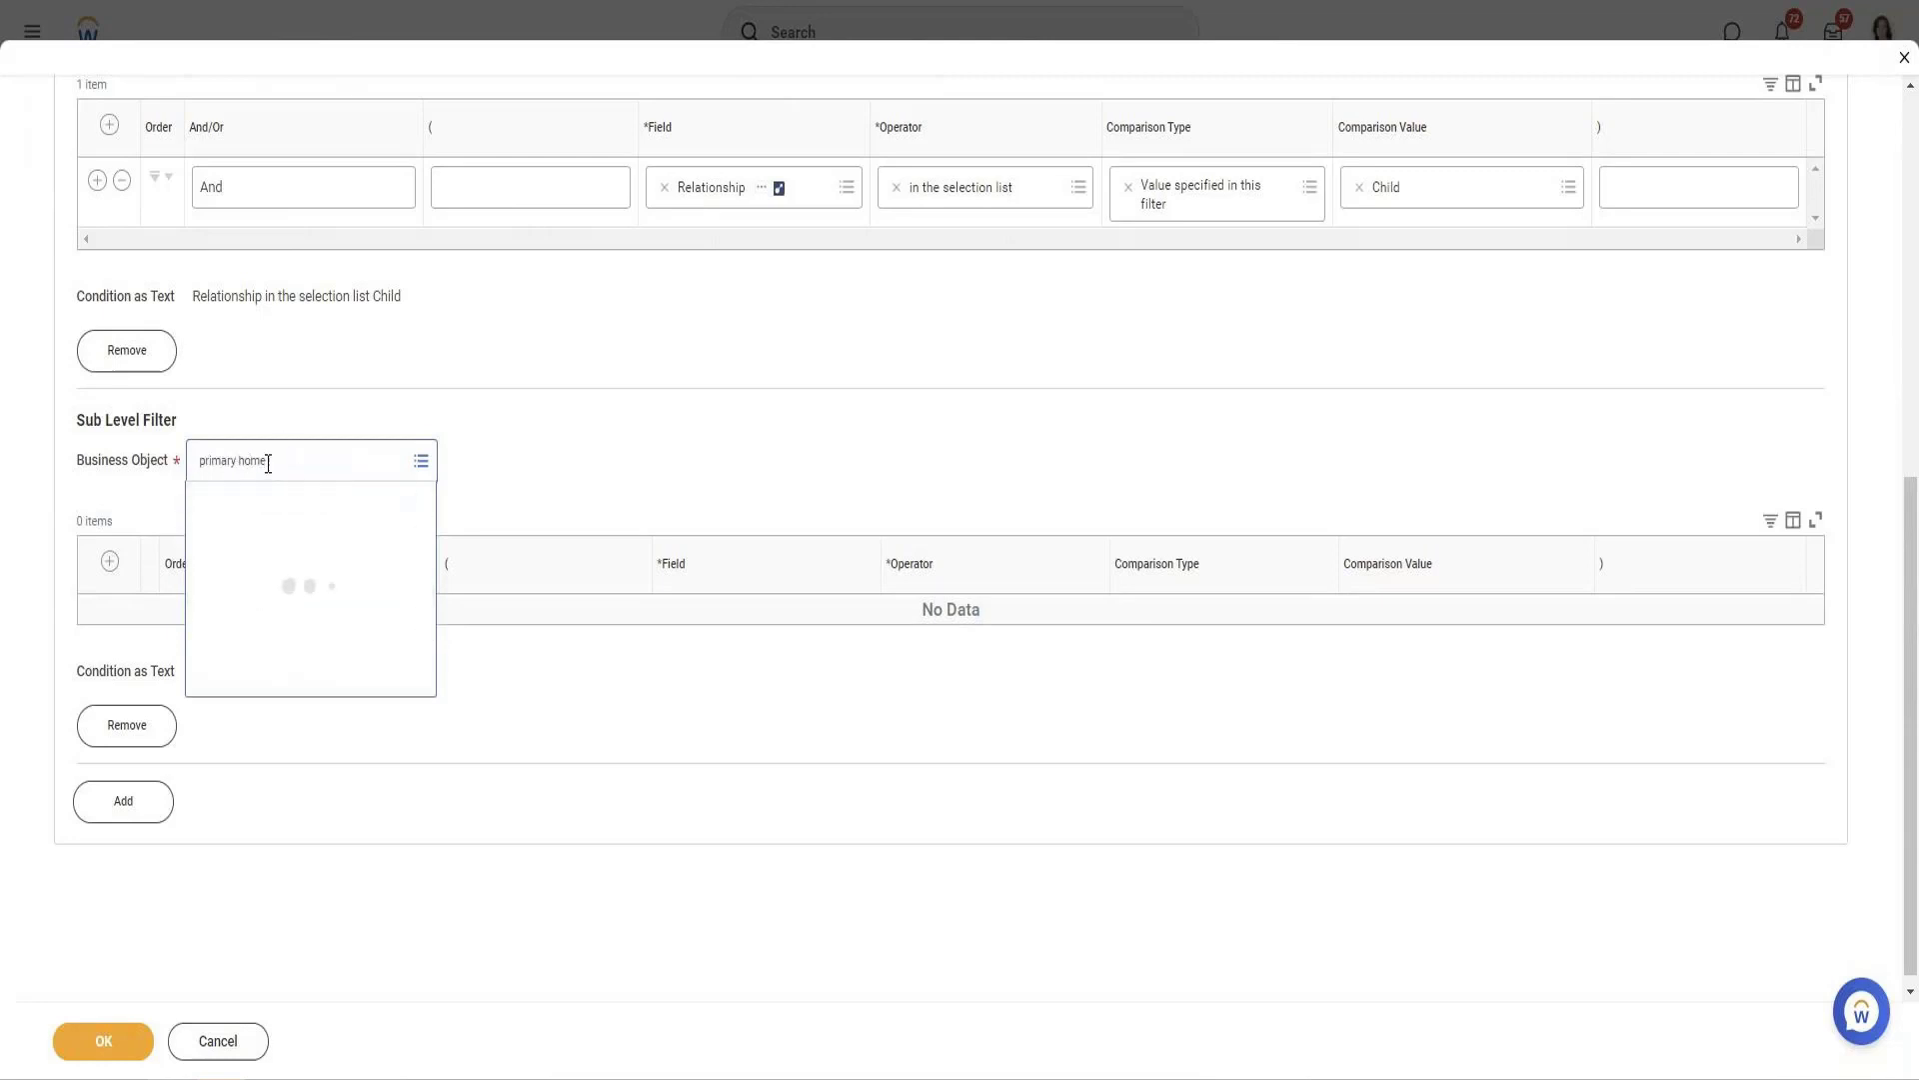
pyautogui.click(328, 550)
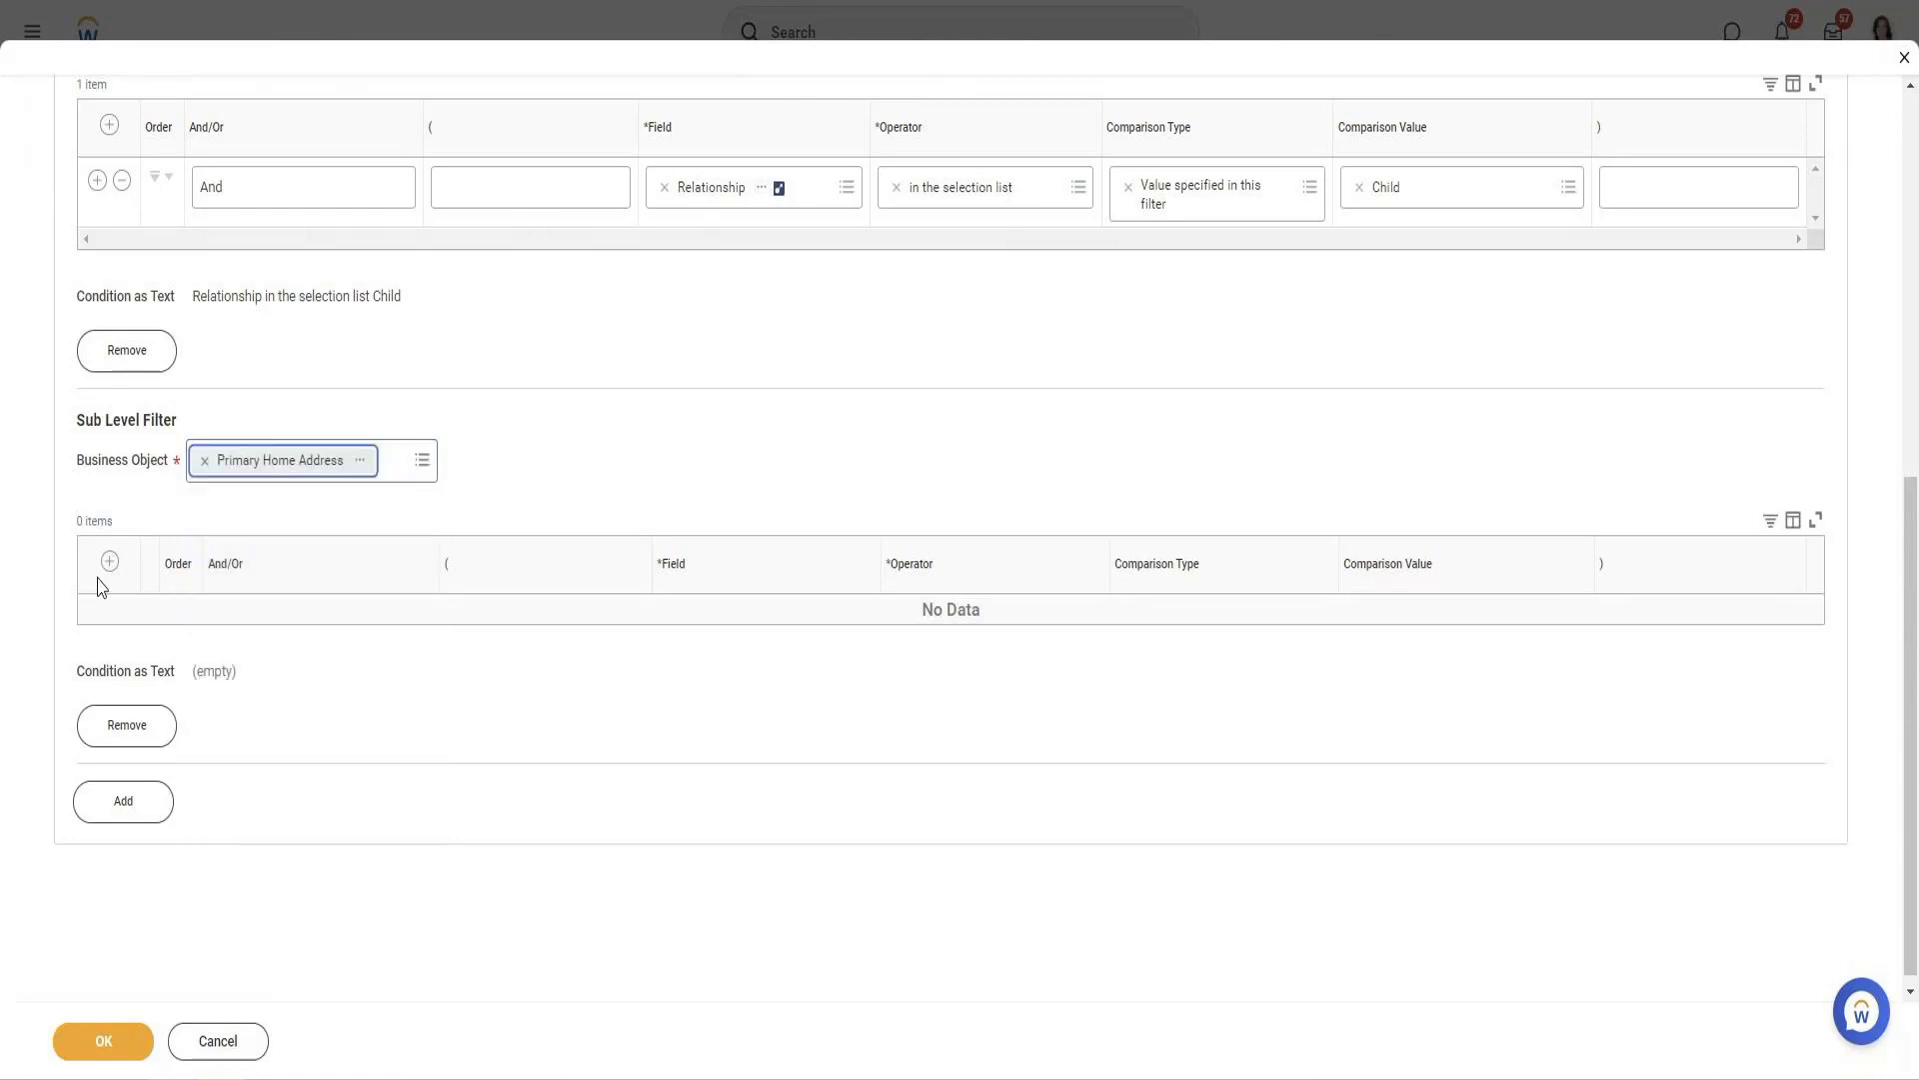
# Try a State ISO Code condition in the Primary Home Address subfilter and search its field list for "primary home"
pyautogui.click(108, 561)
pyautogui.click(749, 628)
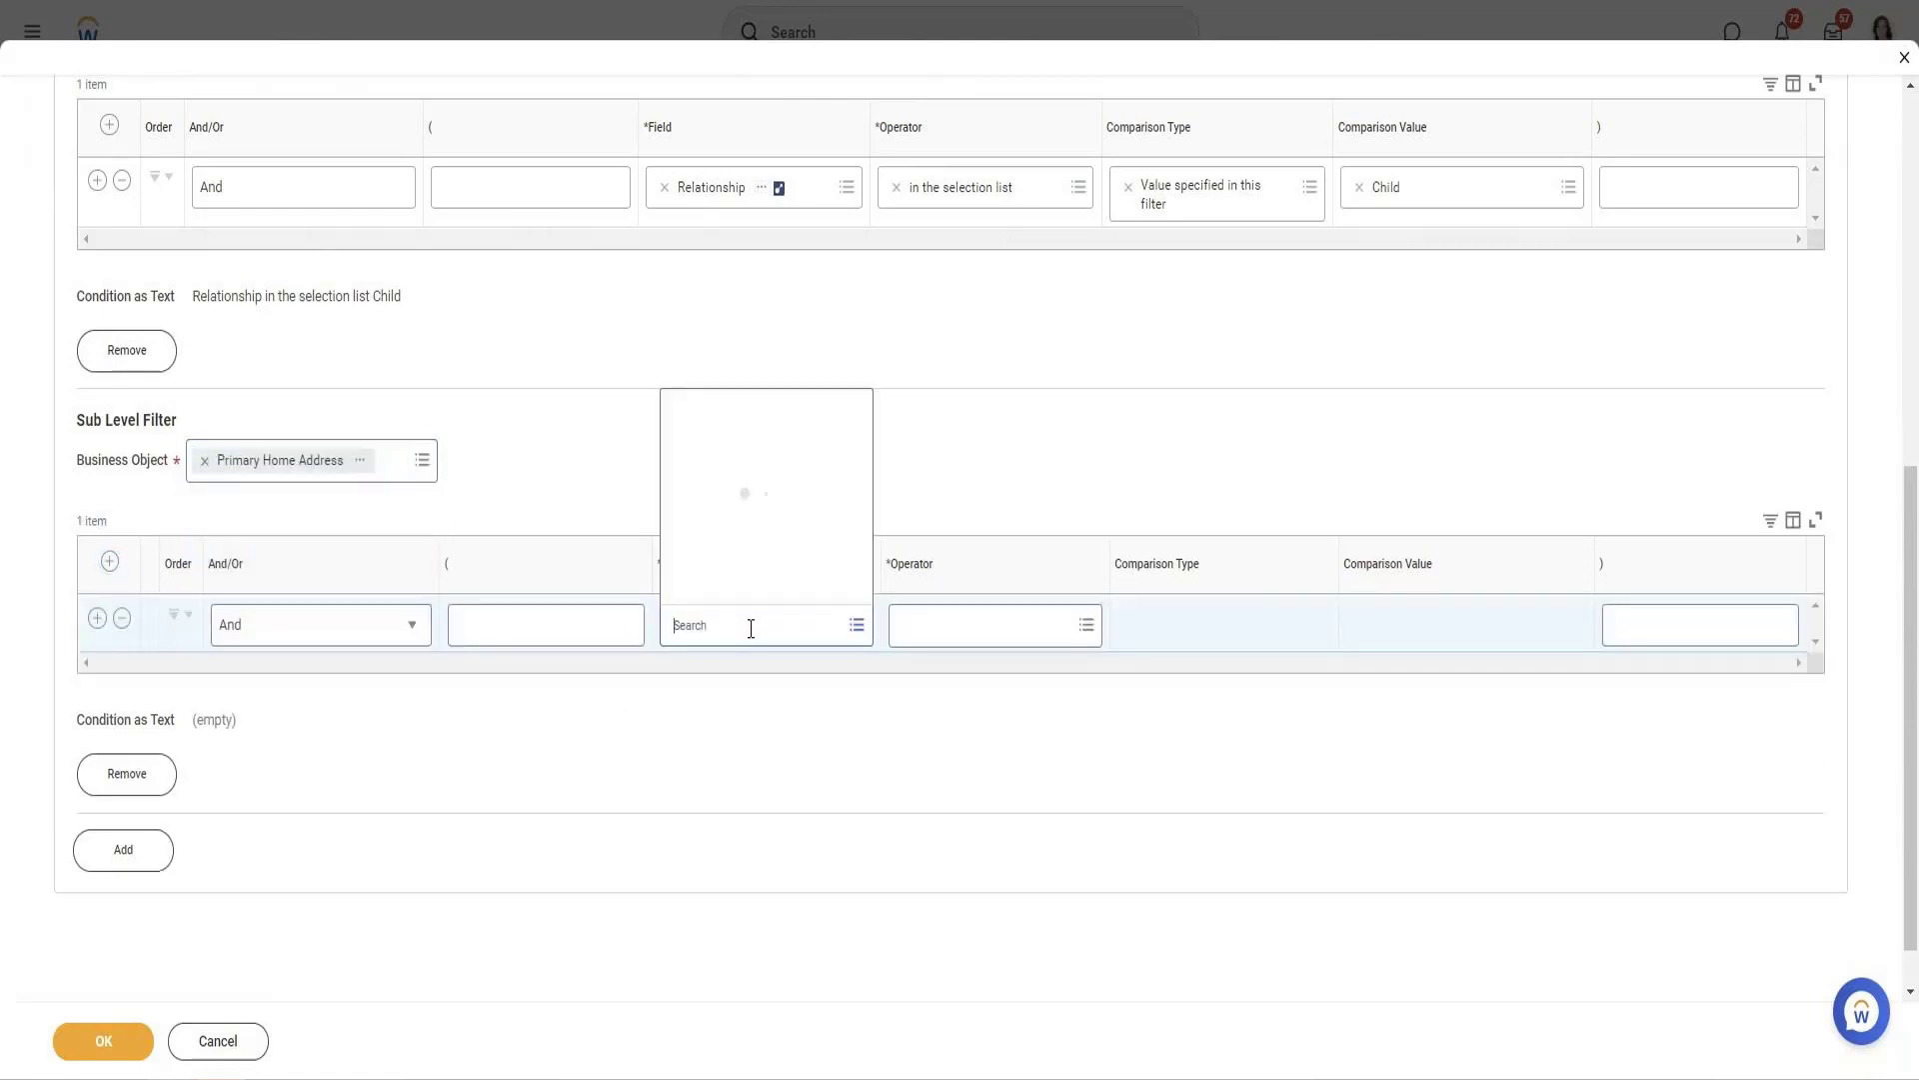
pyautogui.click(721, 518)
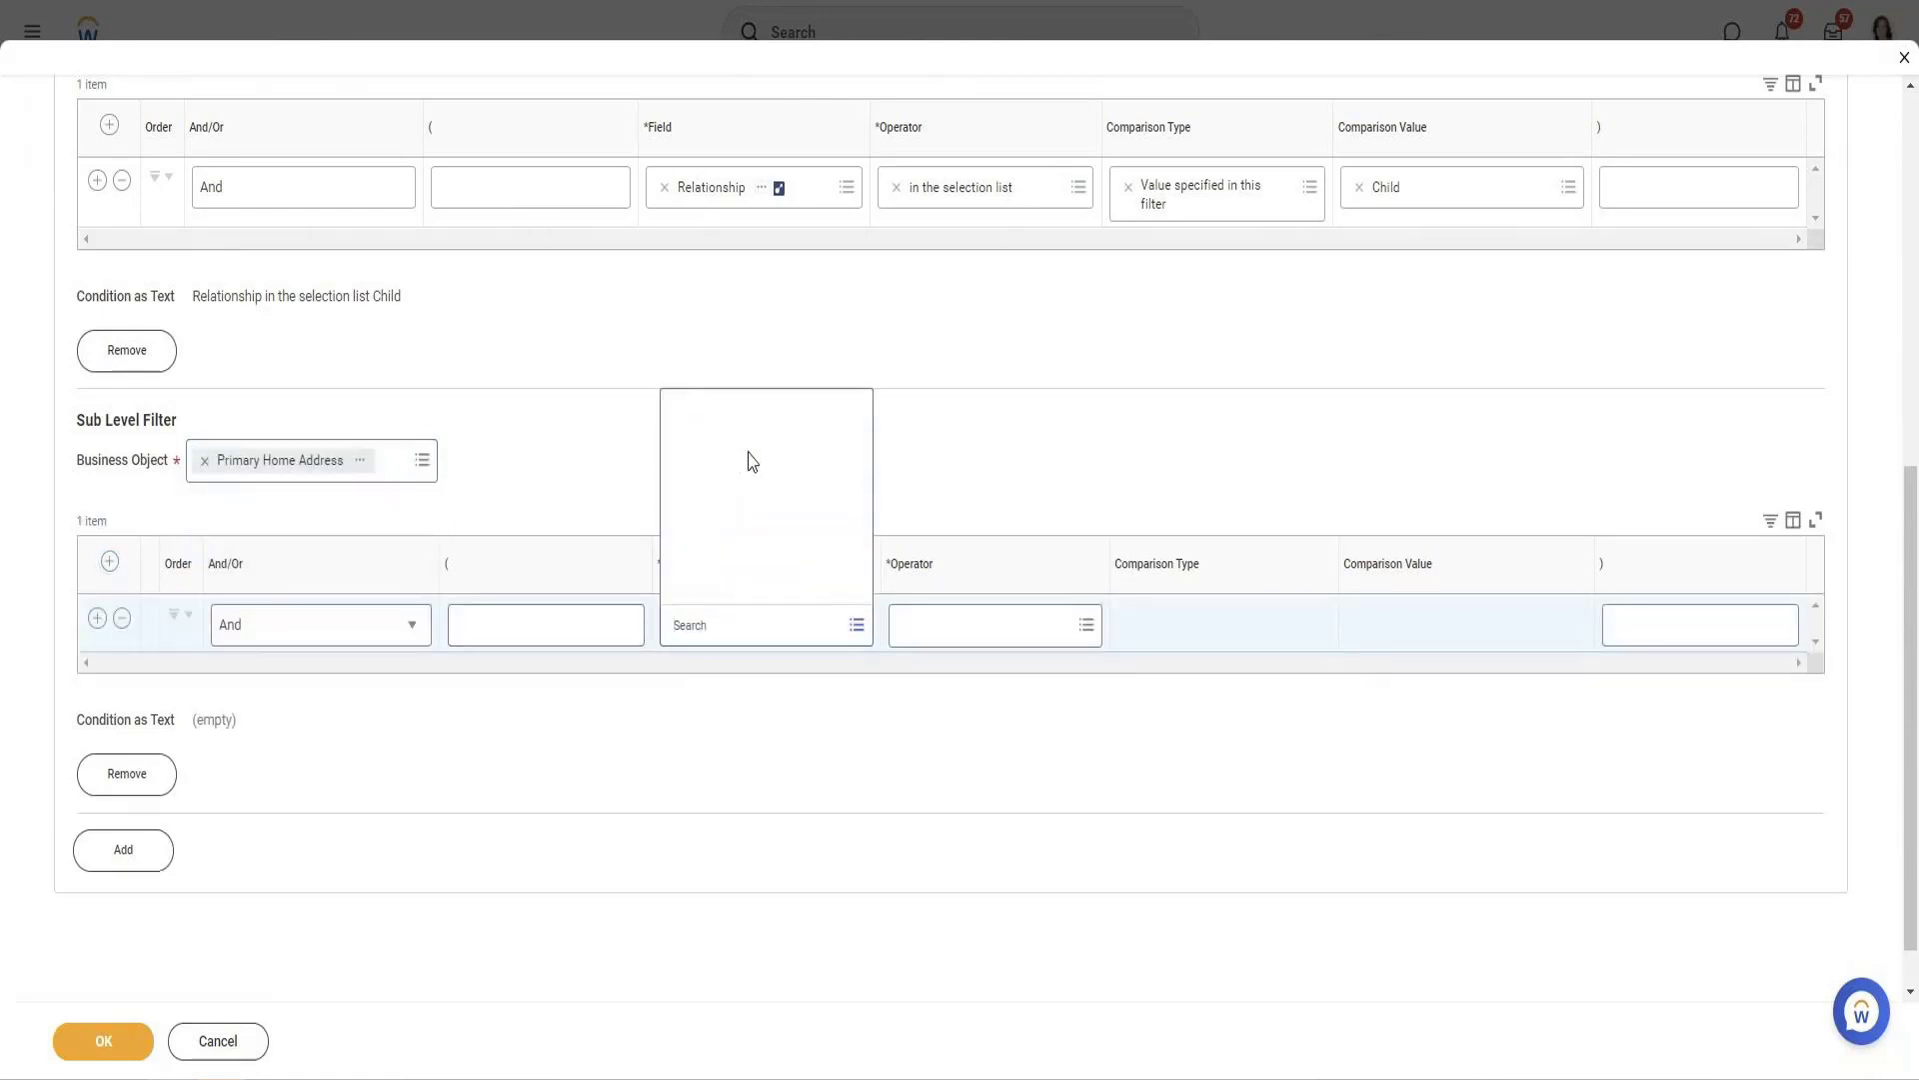
pyautogui.click(765, 609)
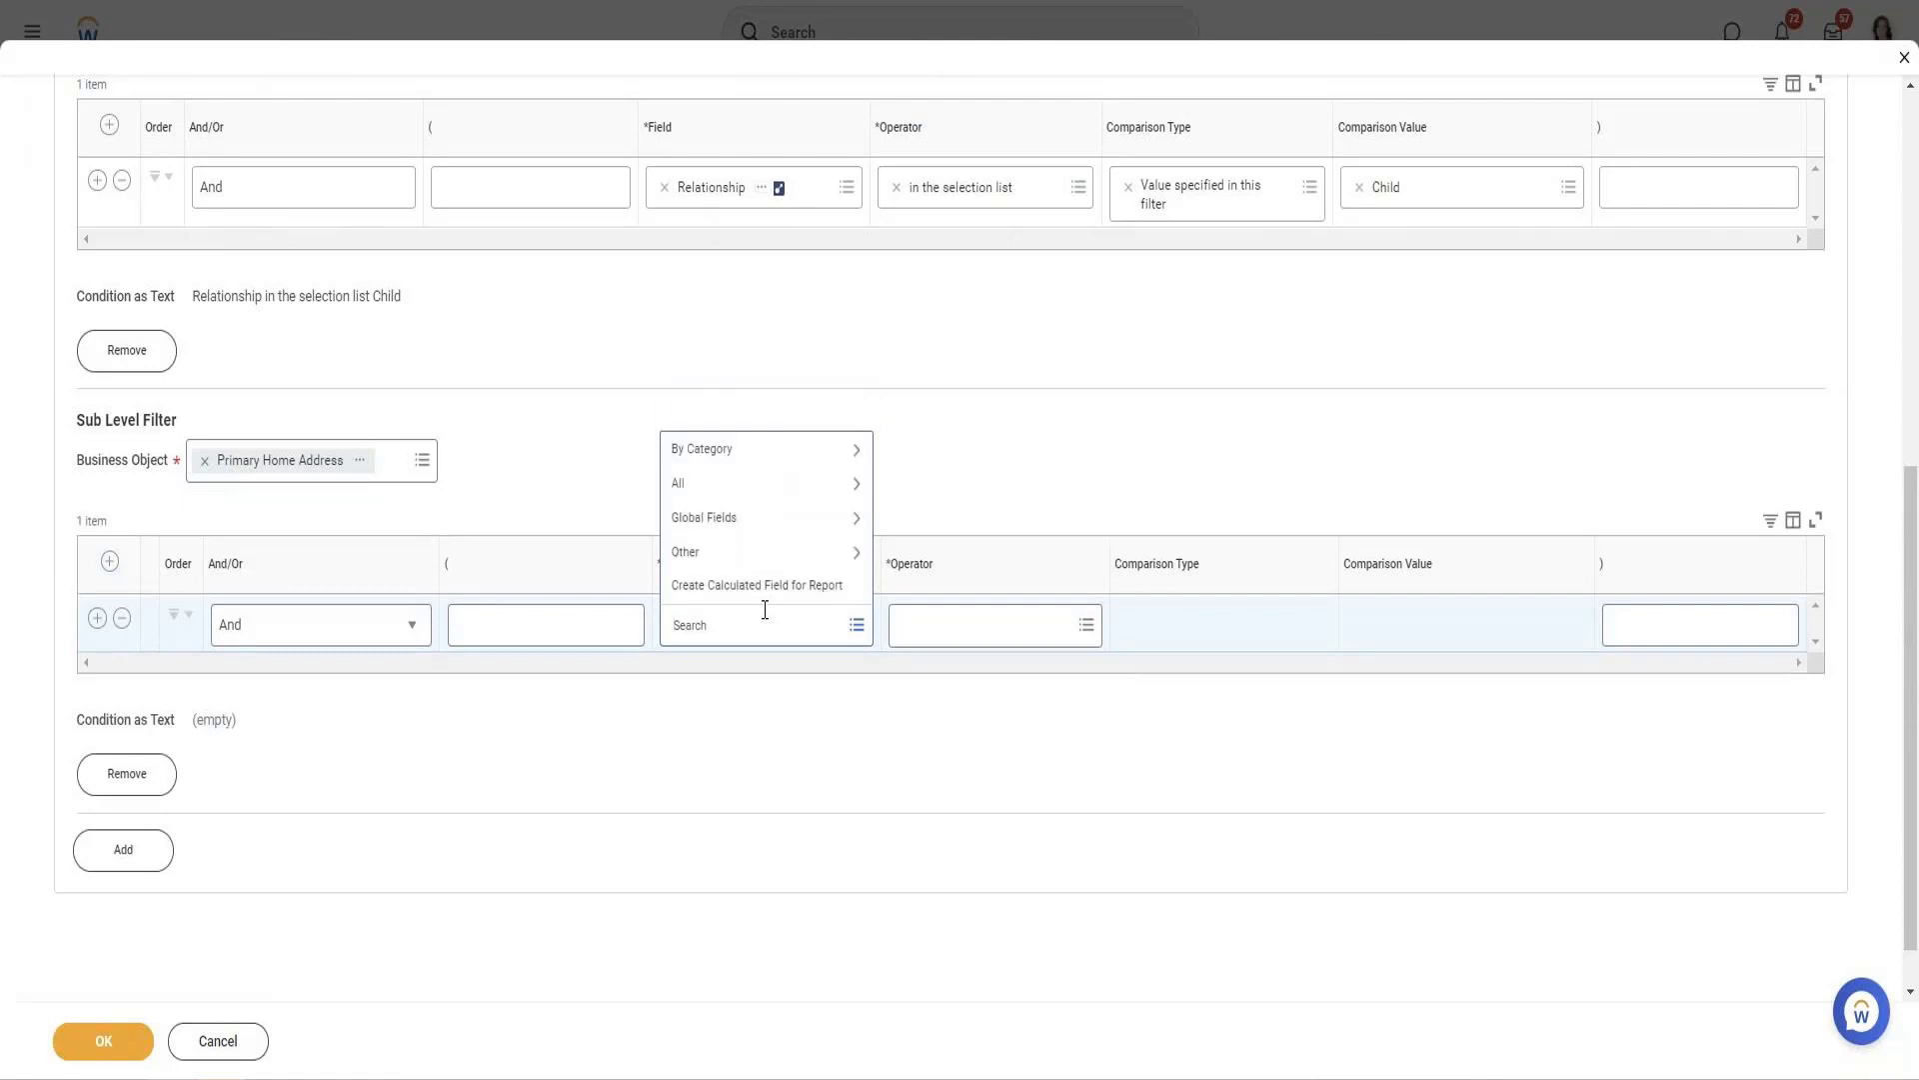
pyautogui.write('state')
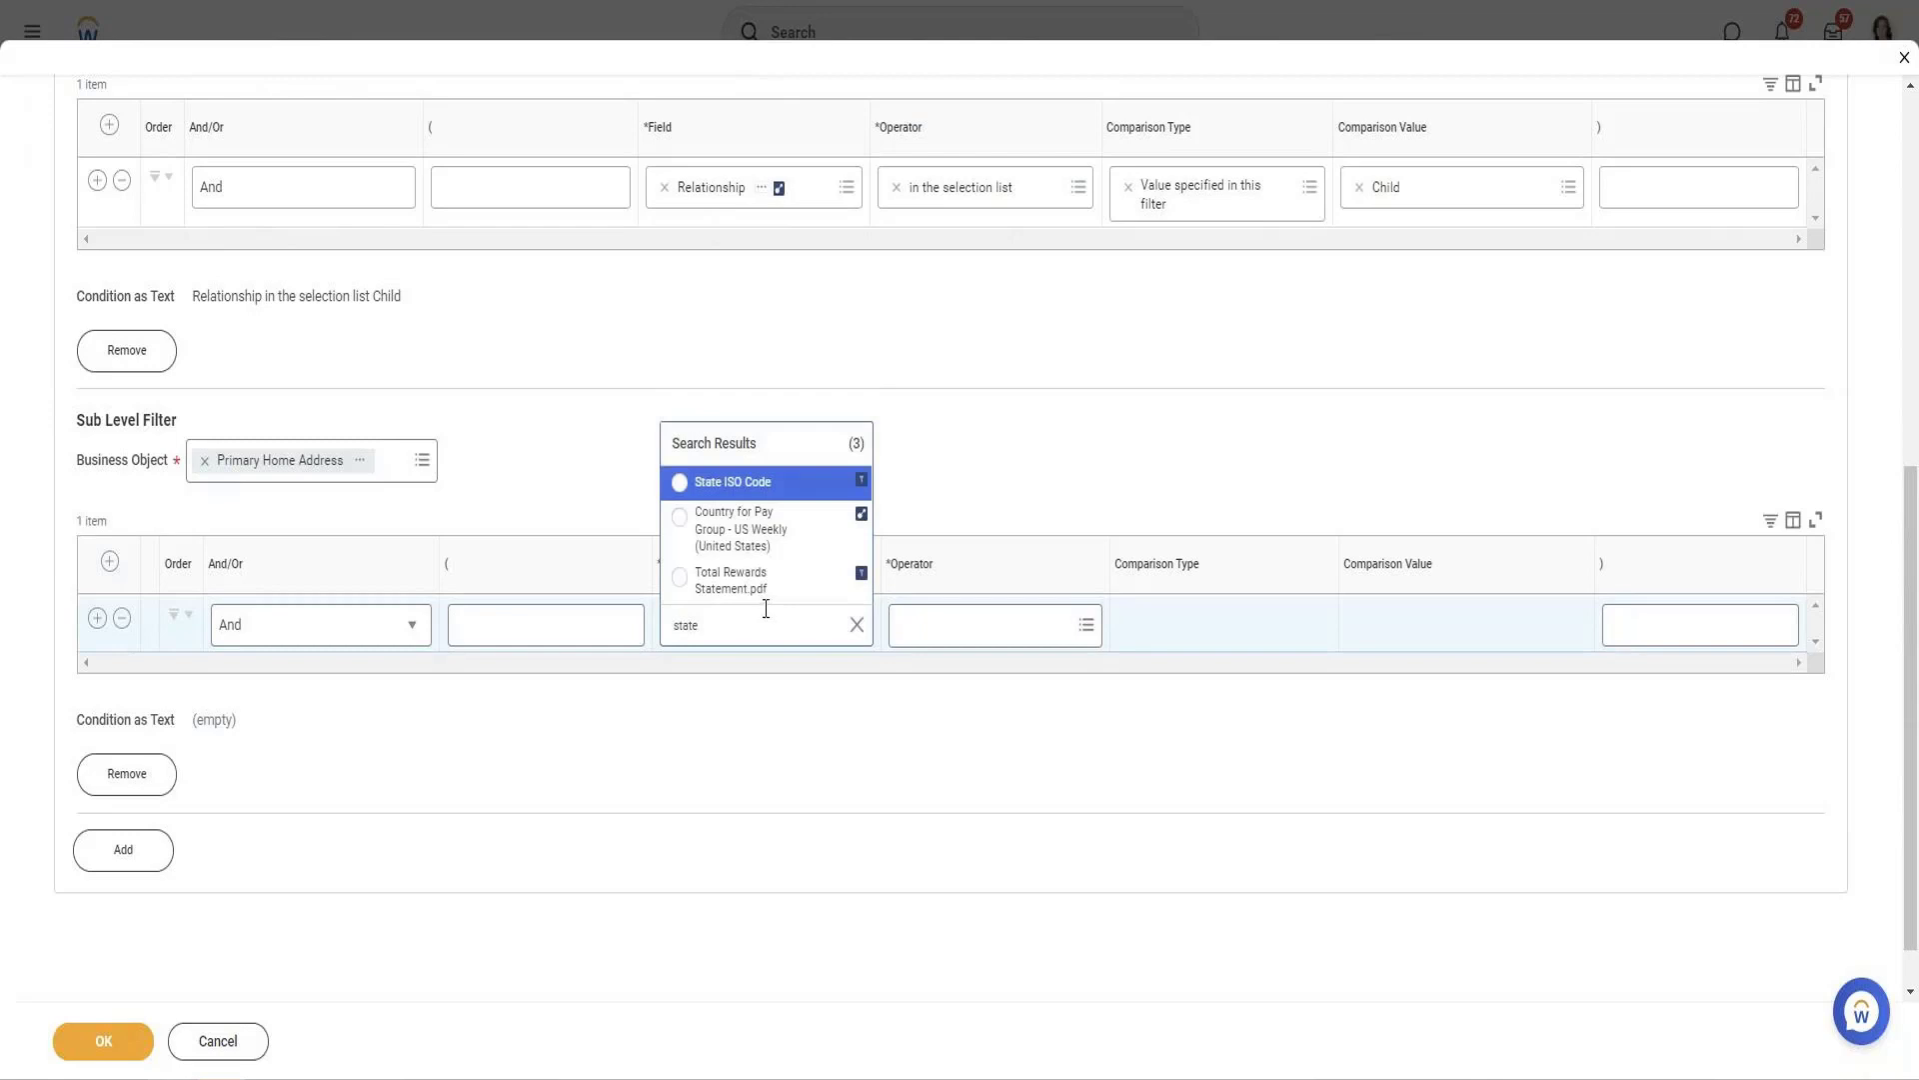
pyautogui.click(775, 483)
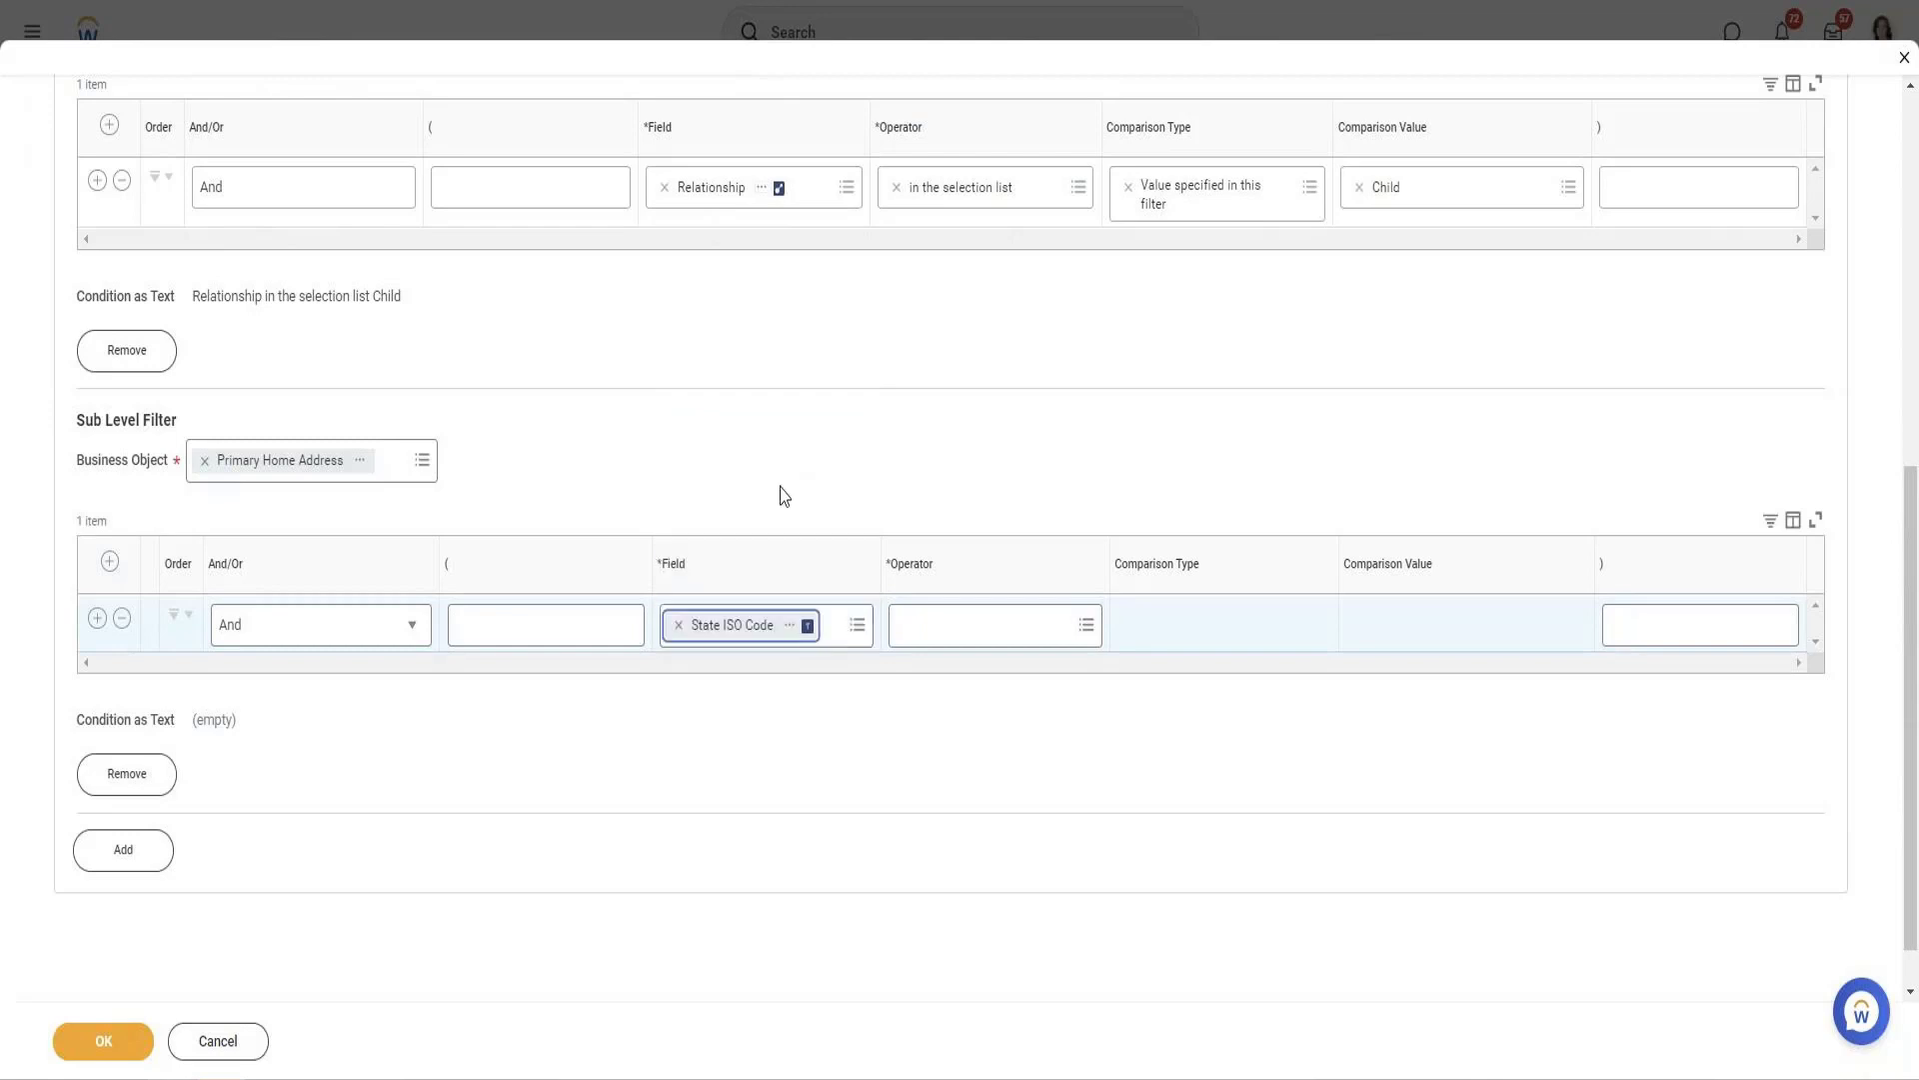
pyautogui.click(951, 622)
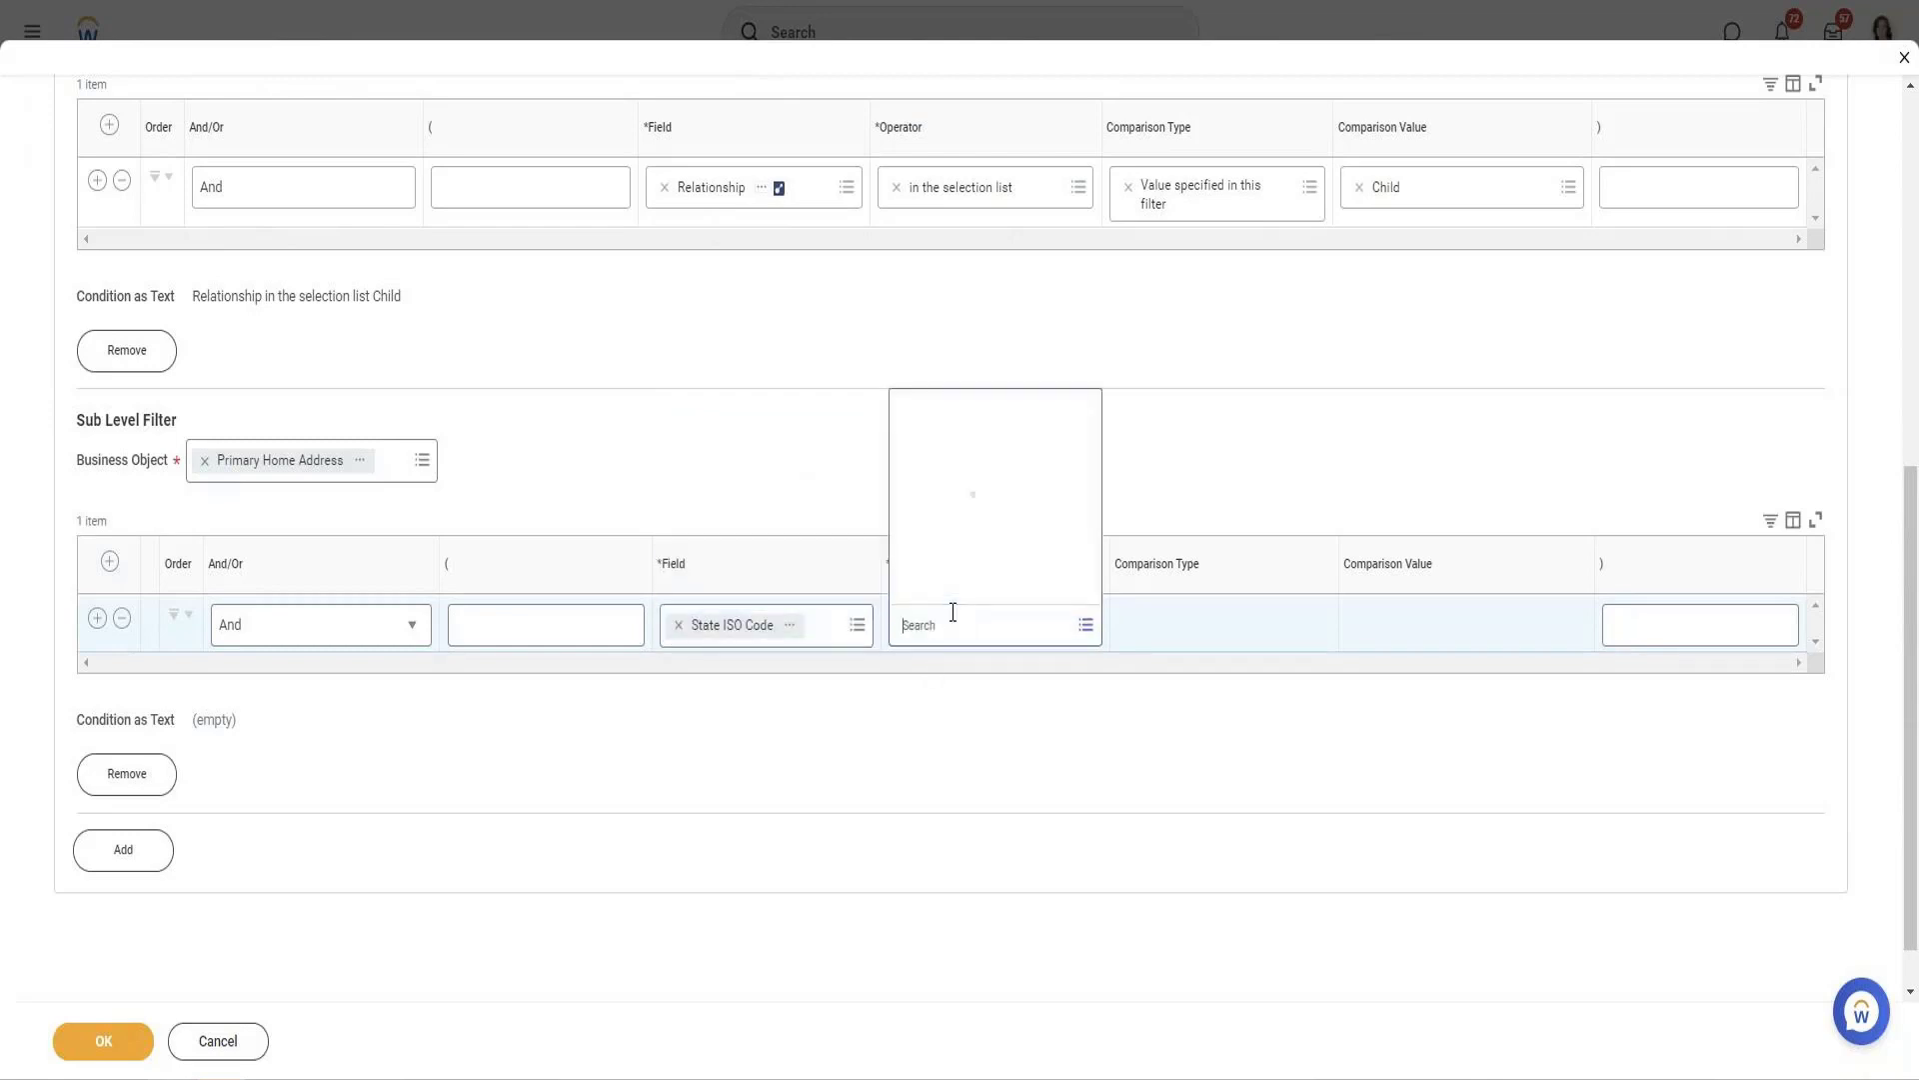
pyautogui.click(820, 624)
pyautogui.write('pr')
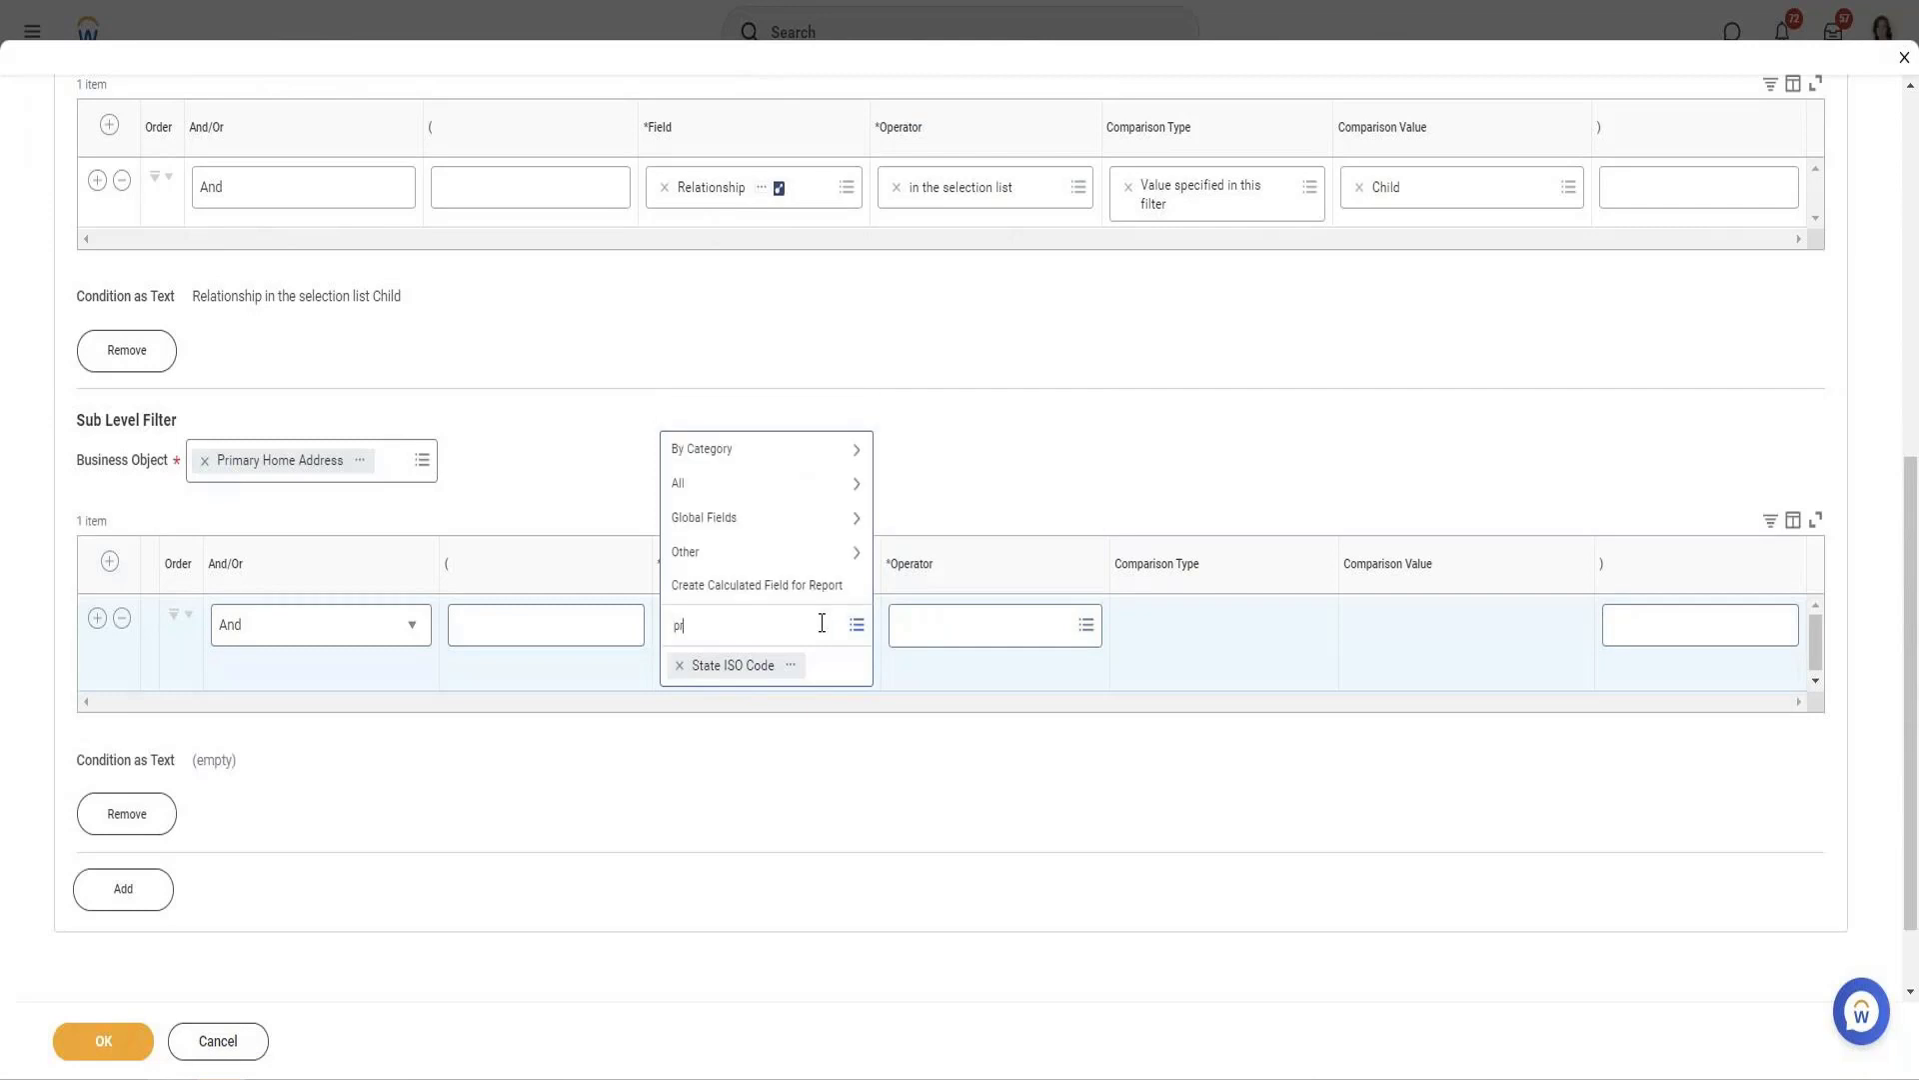
pyautogui.write('imary home')
pyautogui.press('Return')
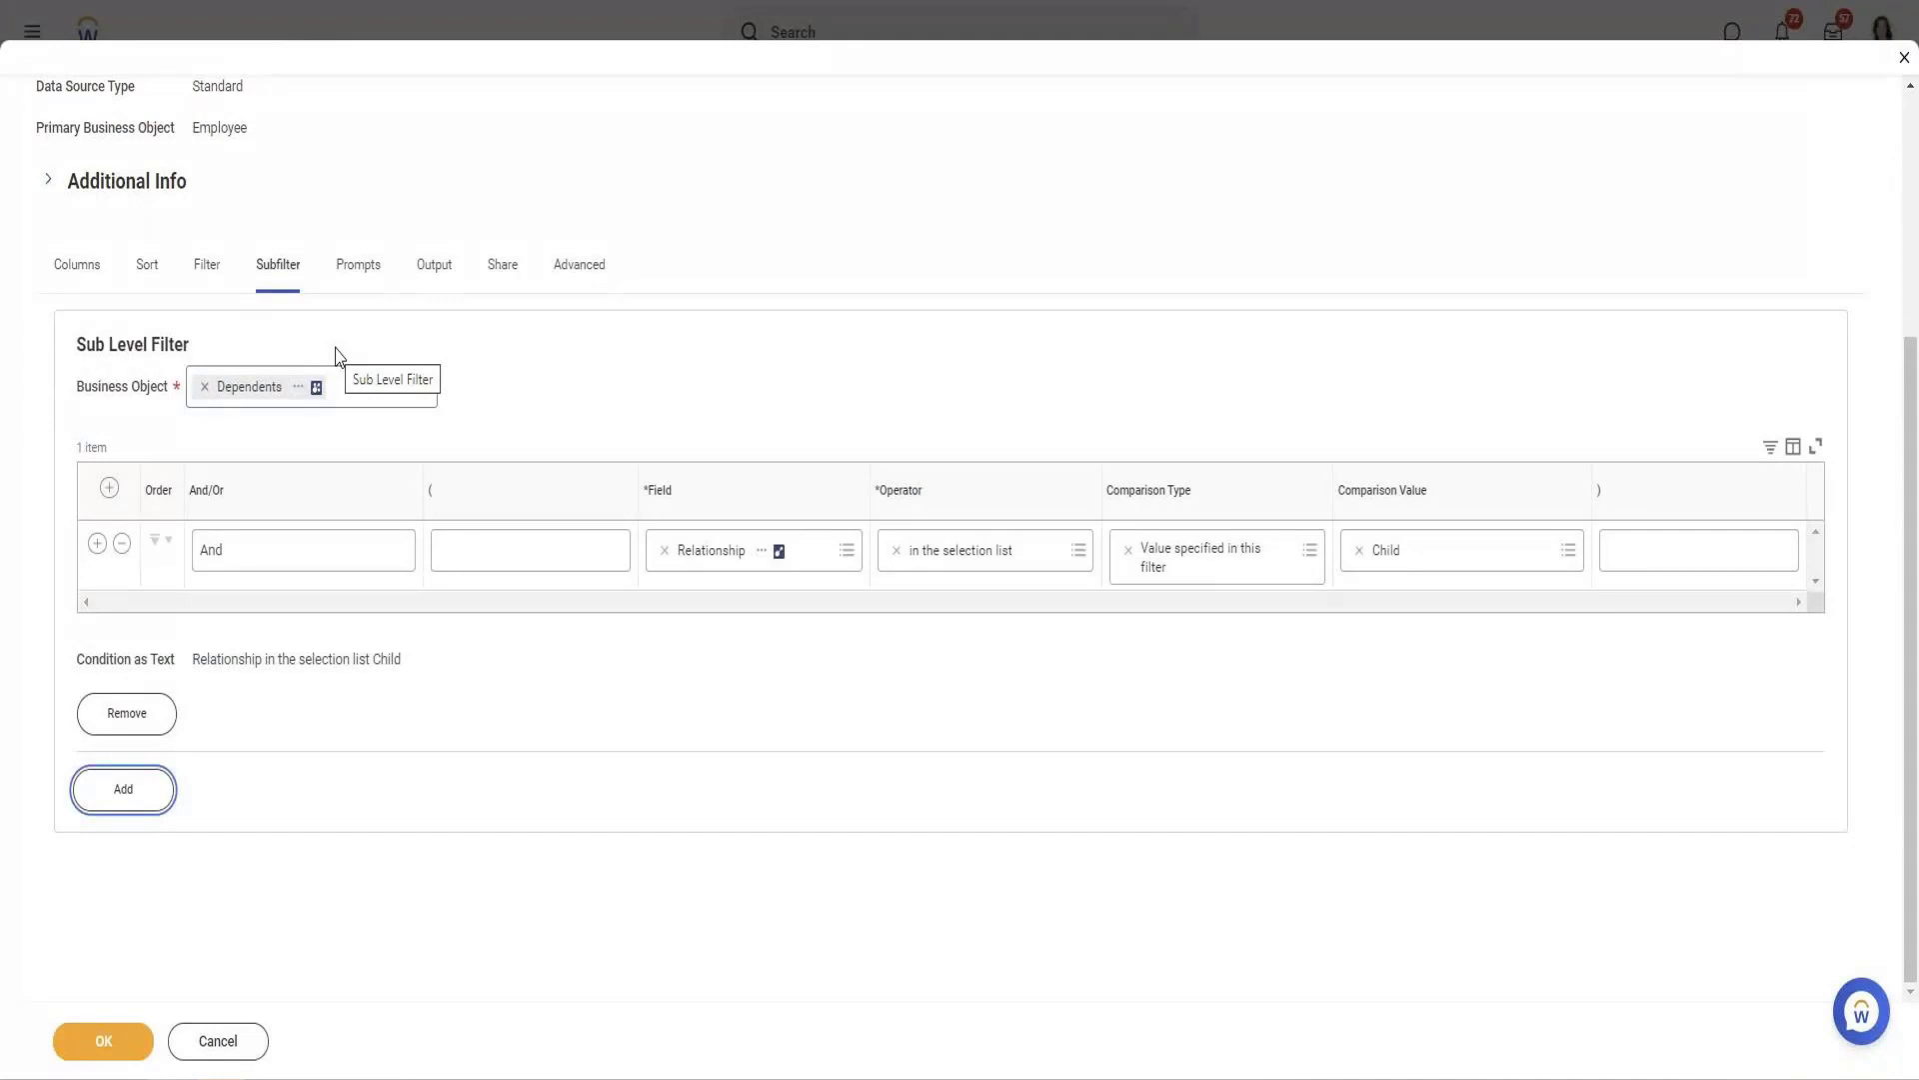
# Change the field of the second instance filter condition to Primary Home Address - State
pyautogui.click(205, 270)
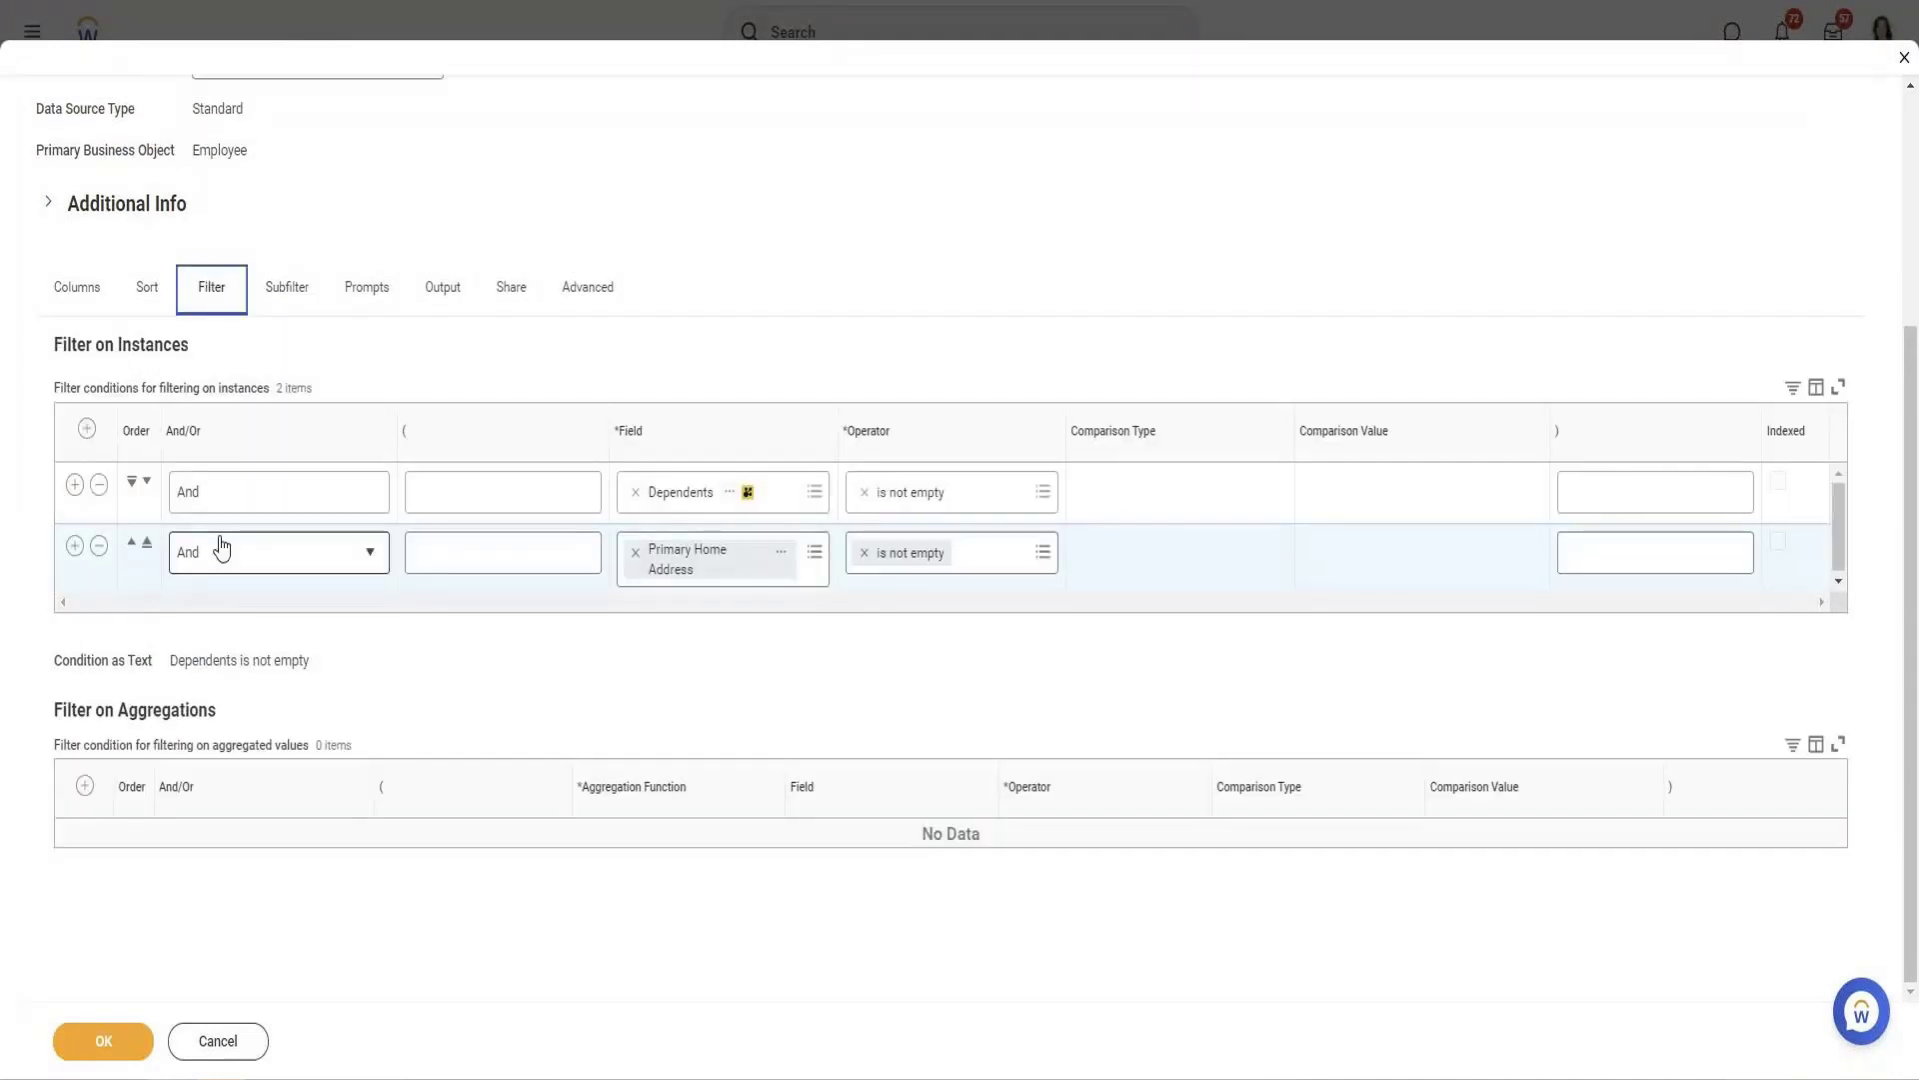
pyautogui.click(814, 553)
pyautogui.write('Primary')
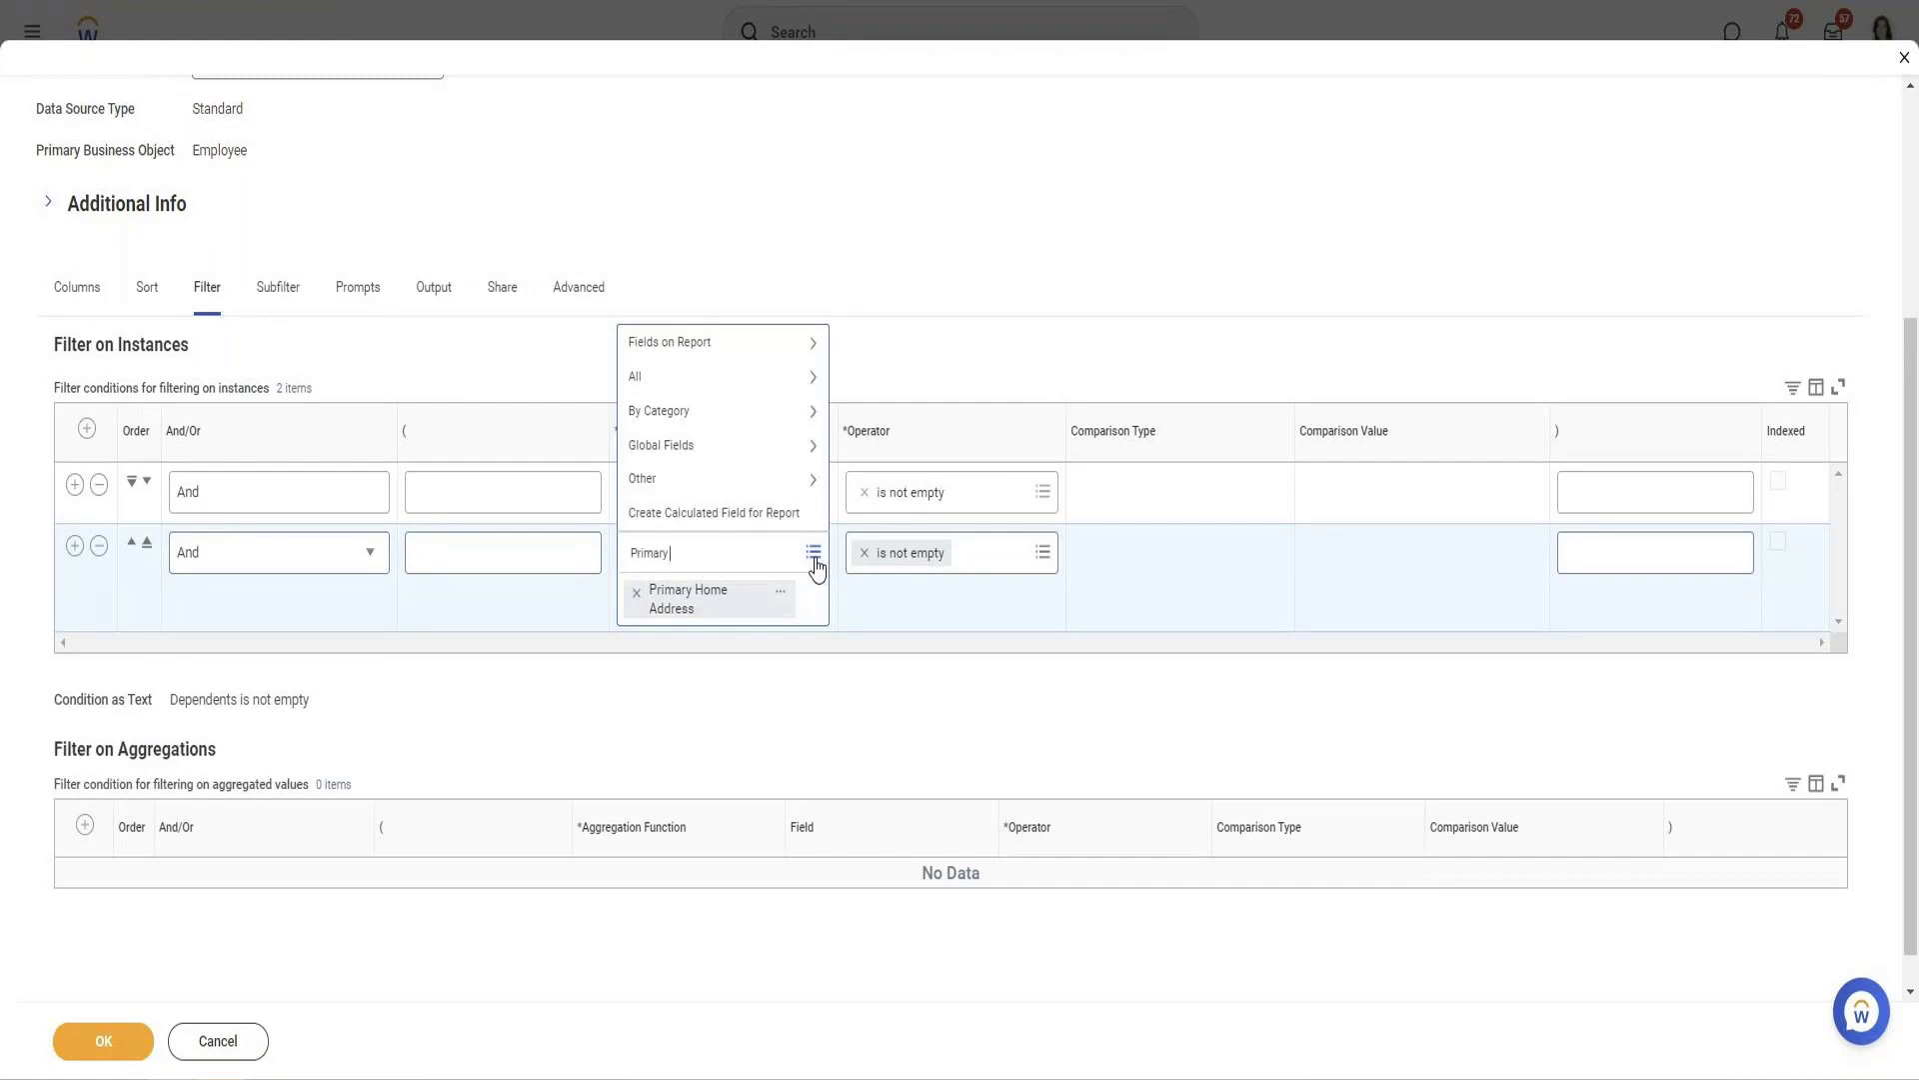
pyautogui.write(' home sttae')
pyautogui.press('Return')
pyautogui.press('Right')
pyautogui.press('Left')
pyautogui.write('t')
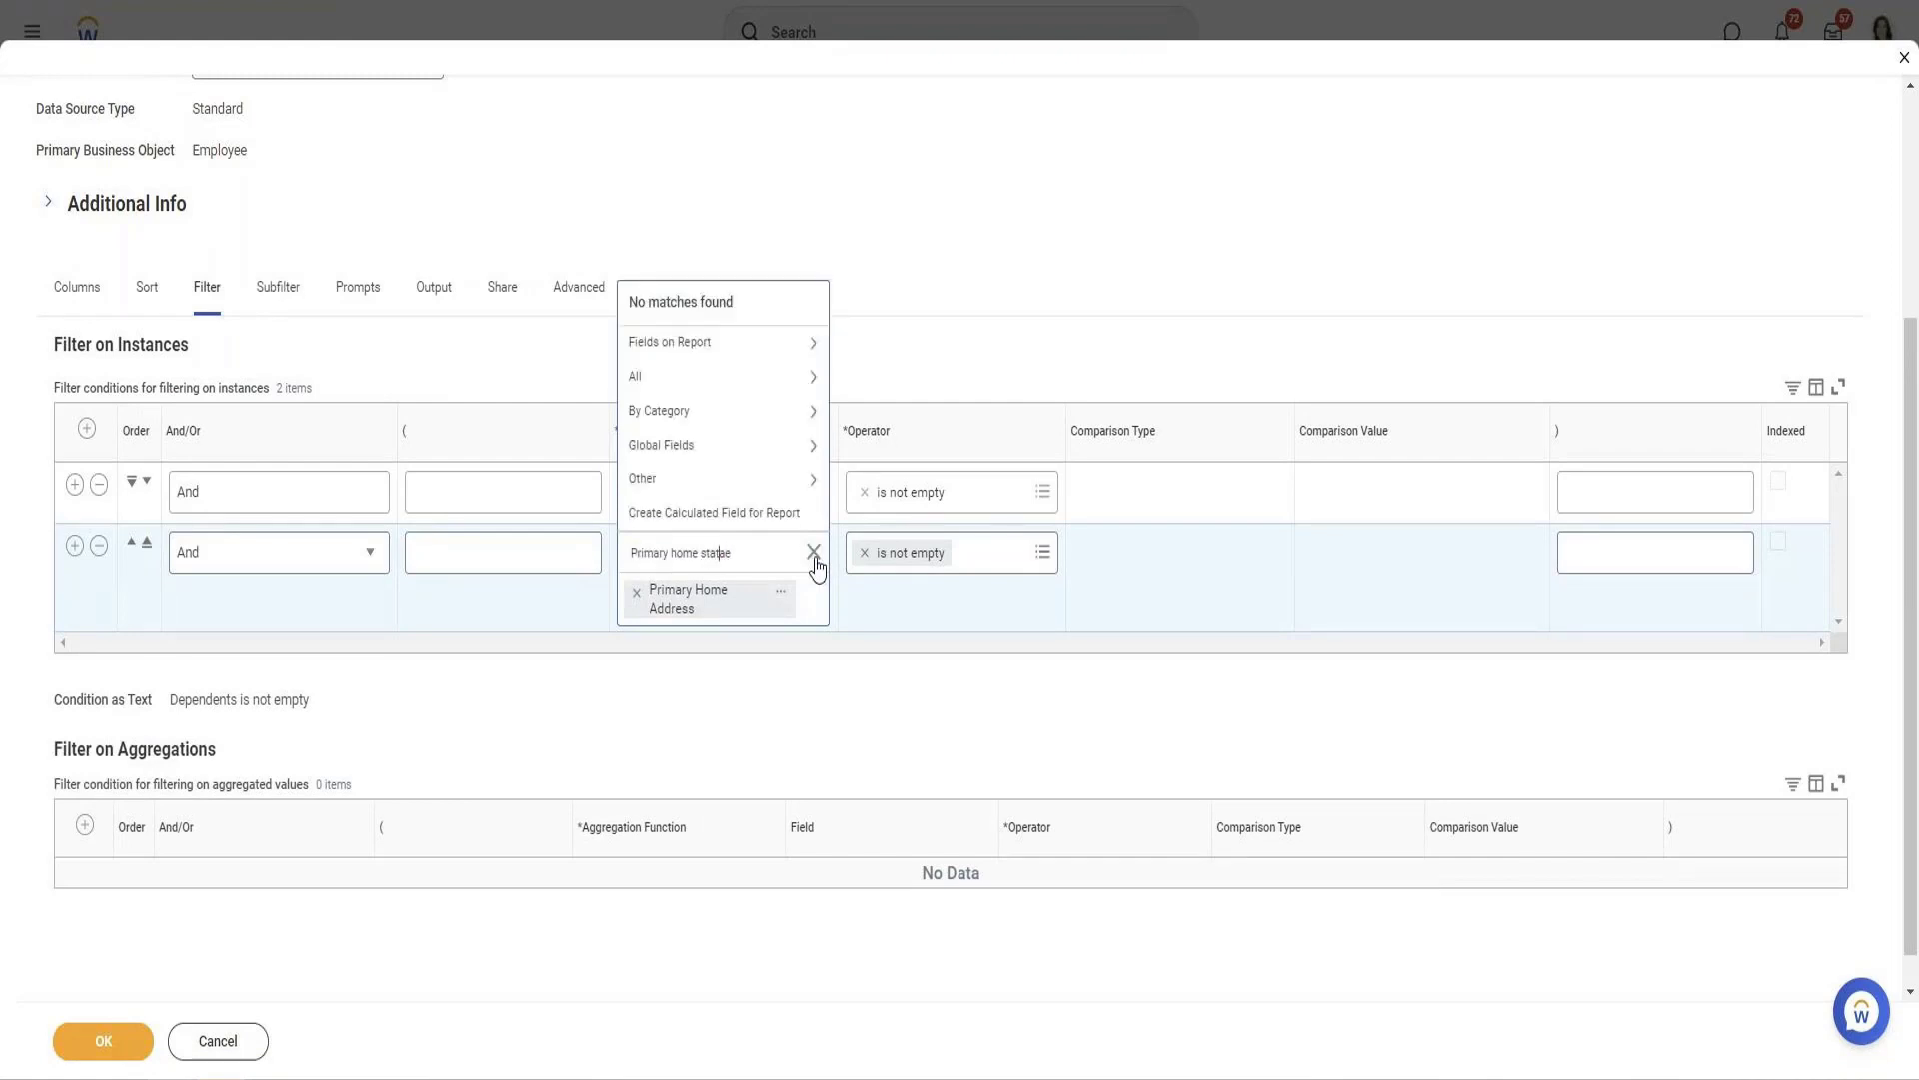
pyautogui.press('Left')
pyautogui.press('Left')
pyautogui.press('BackSpace')
pyautogui.press('Return')
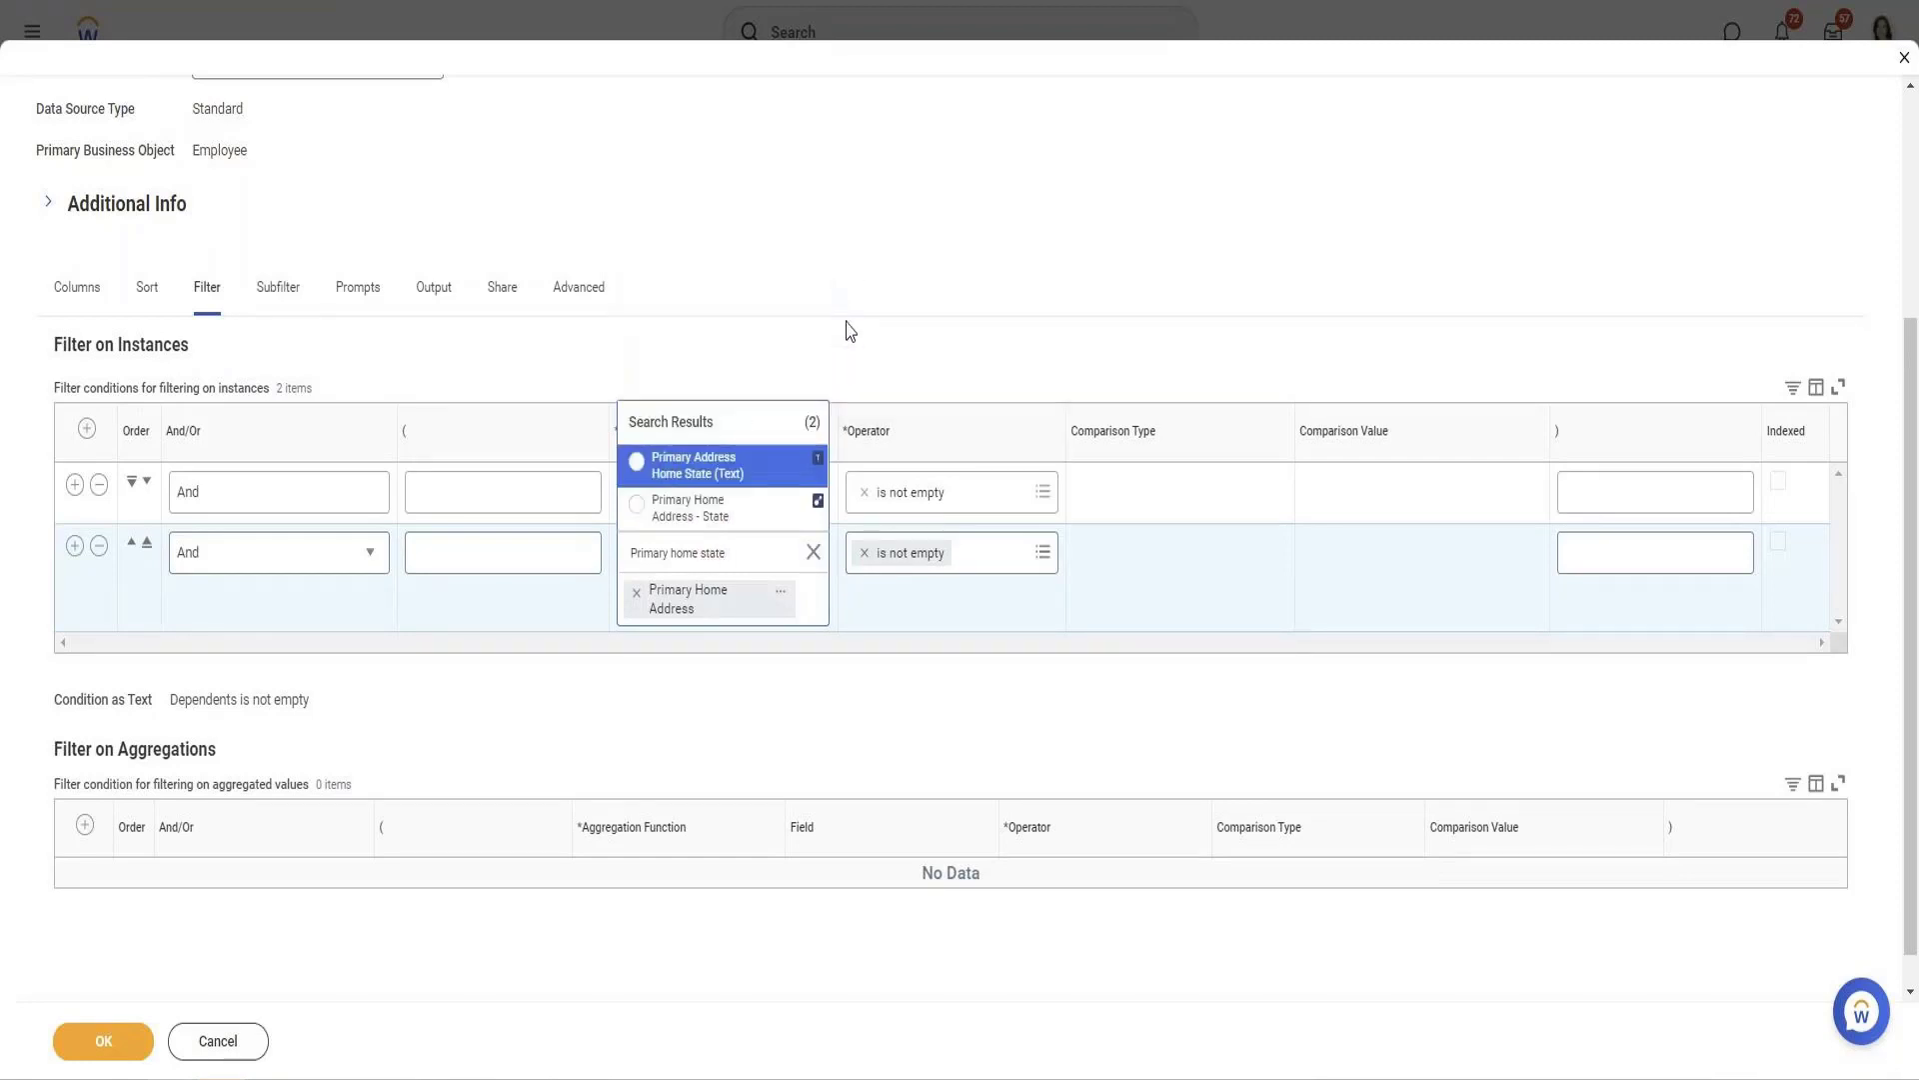
pyautogui.click(753, 520)
# Set the home state condition to "in the selection list" with California as the comparison value specified in the filter
pyautogui.click(995, 552)
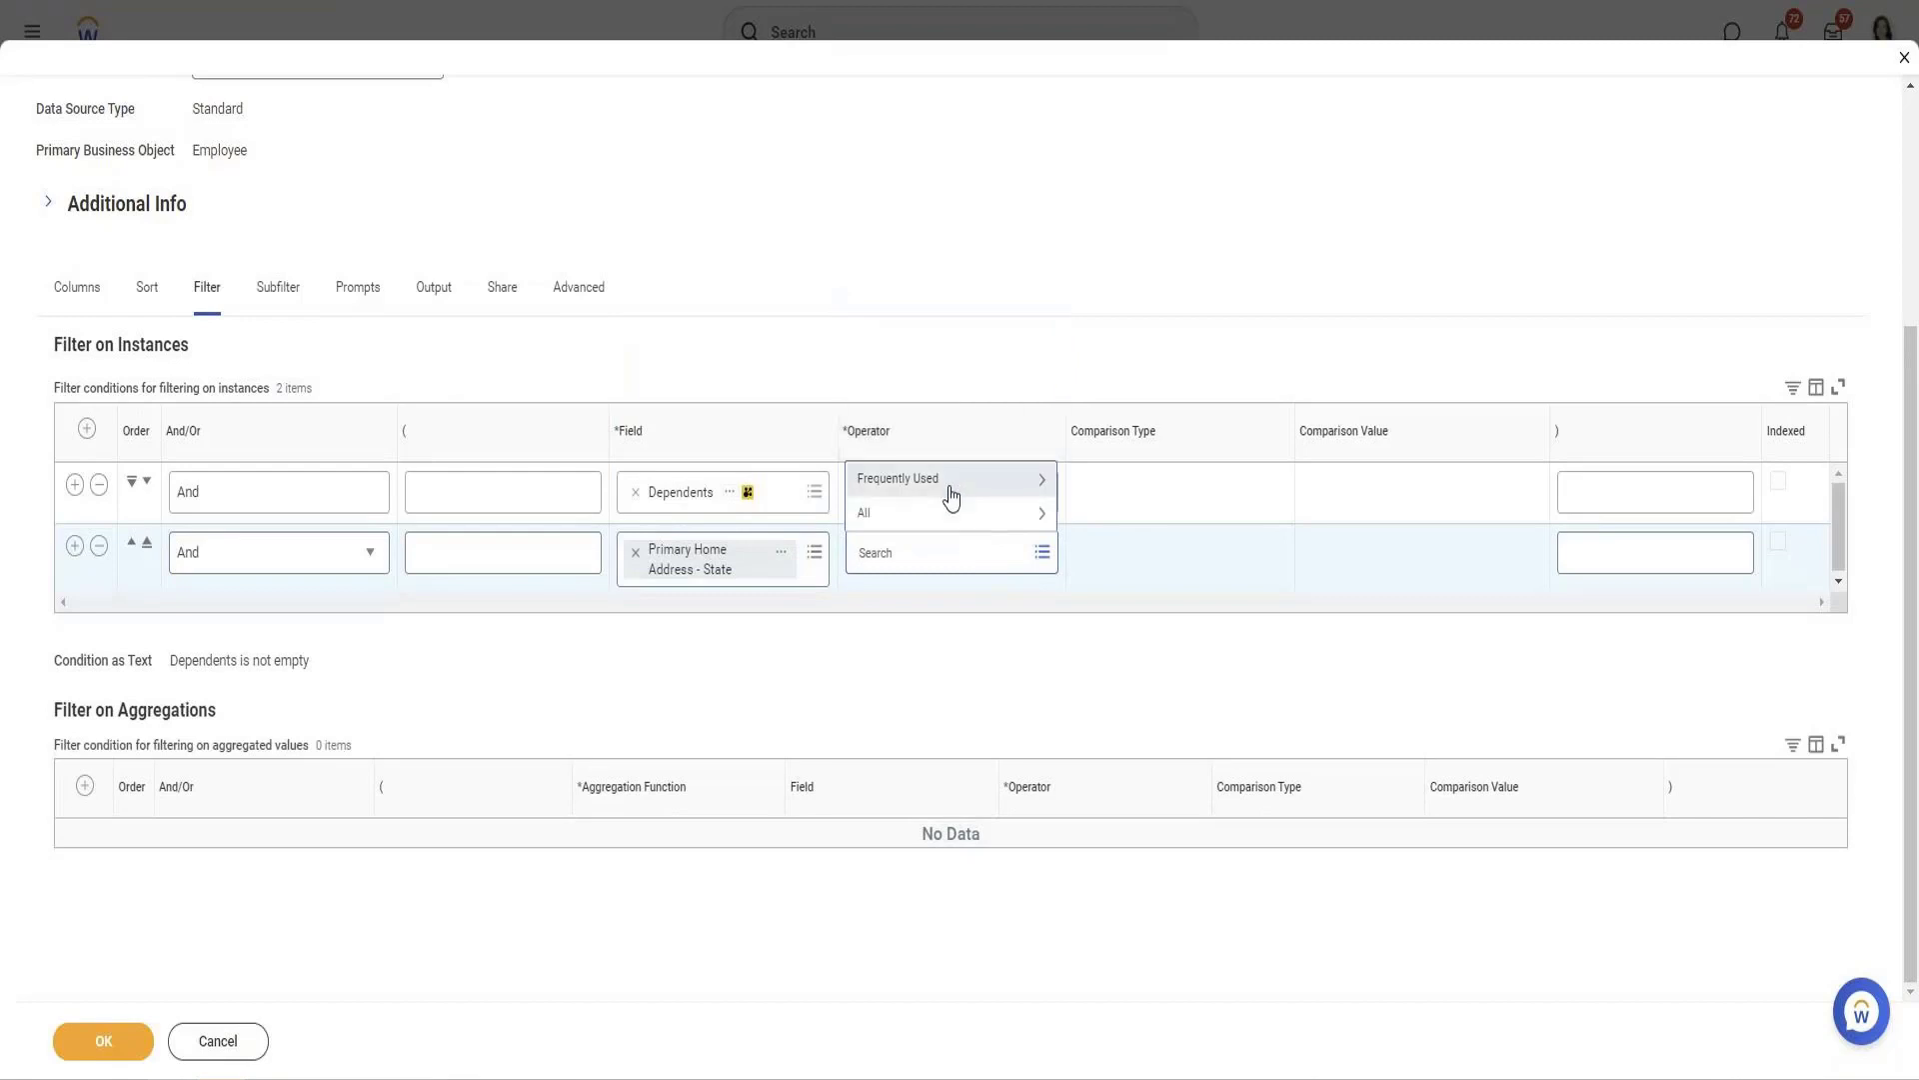
pyautogui.click(949, 496)
pyautogui.click(962, 410)
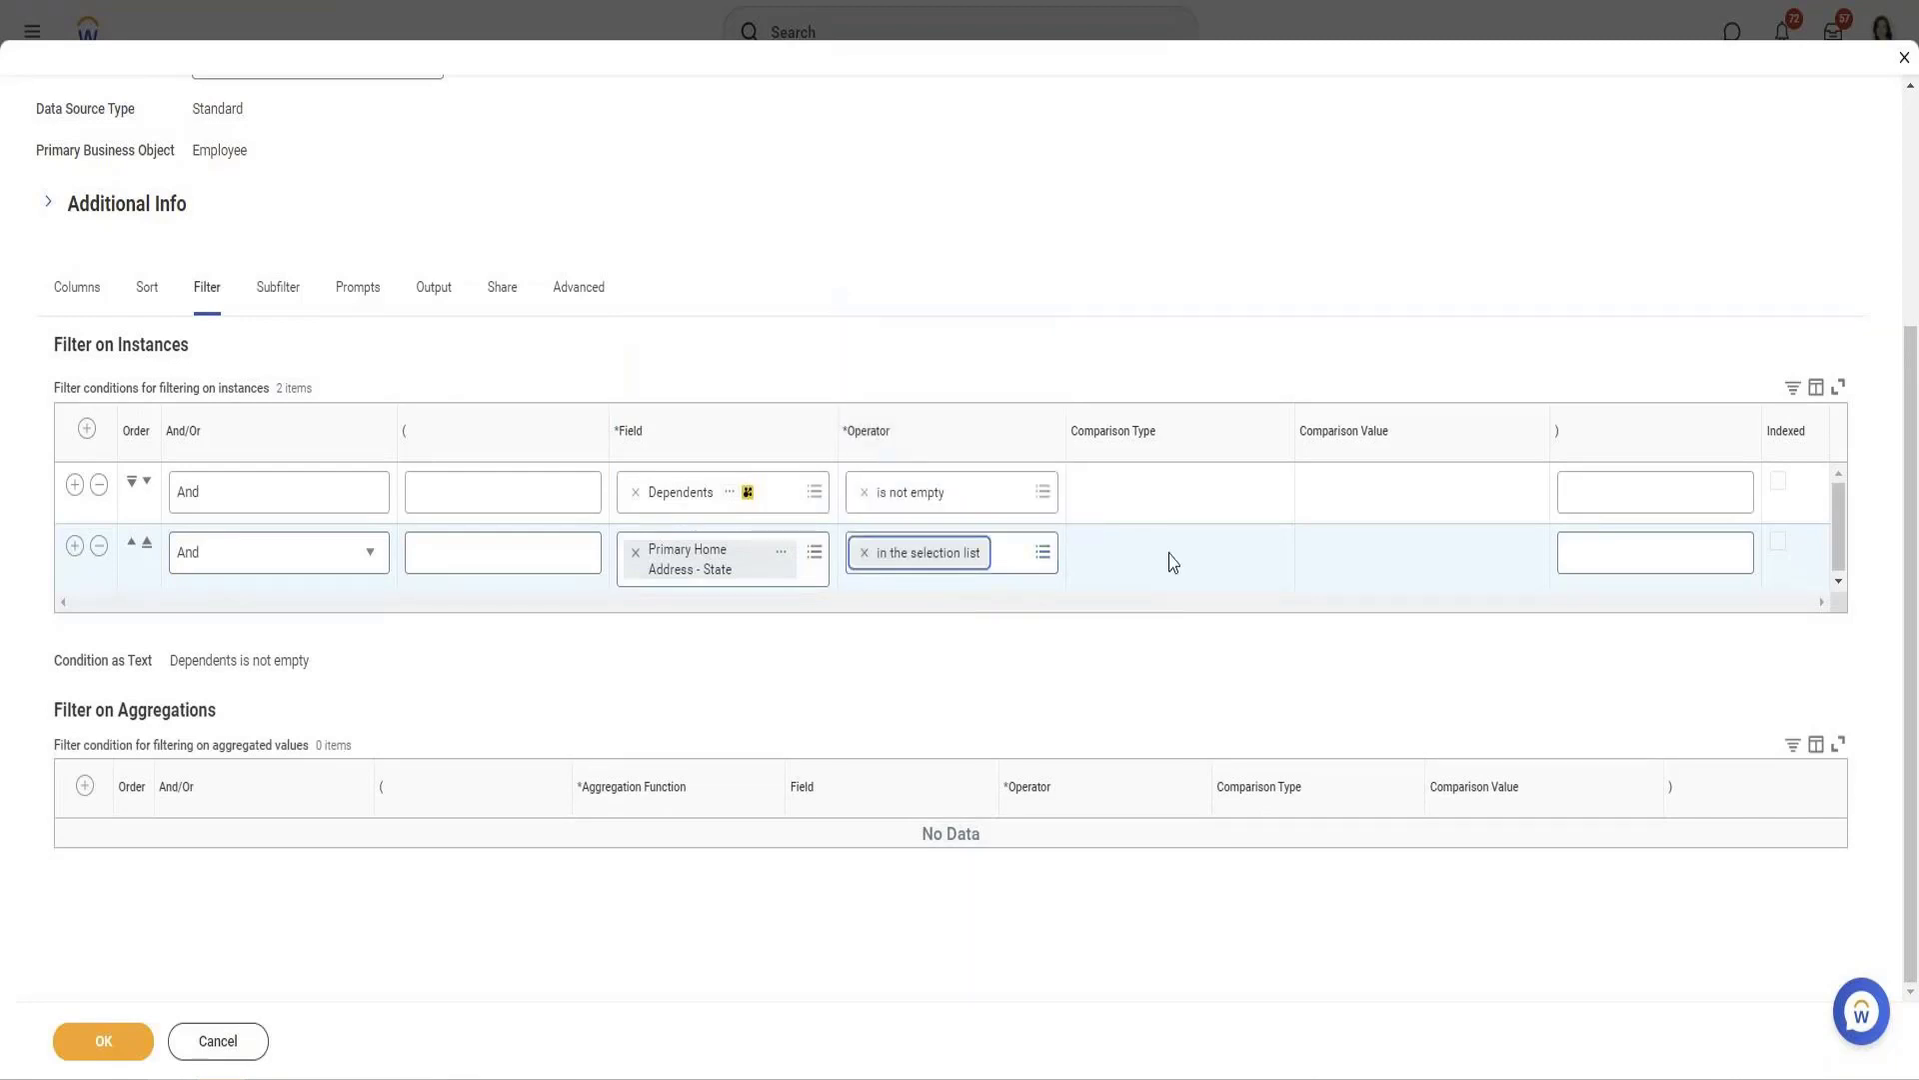
pyautogui.click(1327, 567)
pyautogui.write('Ca')
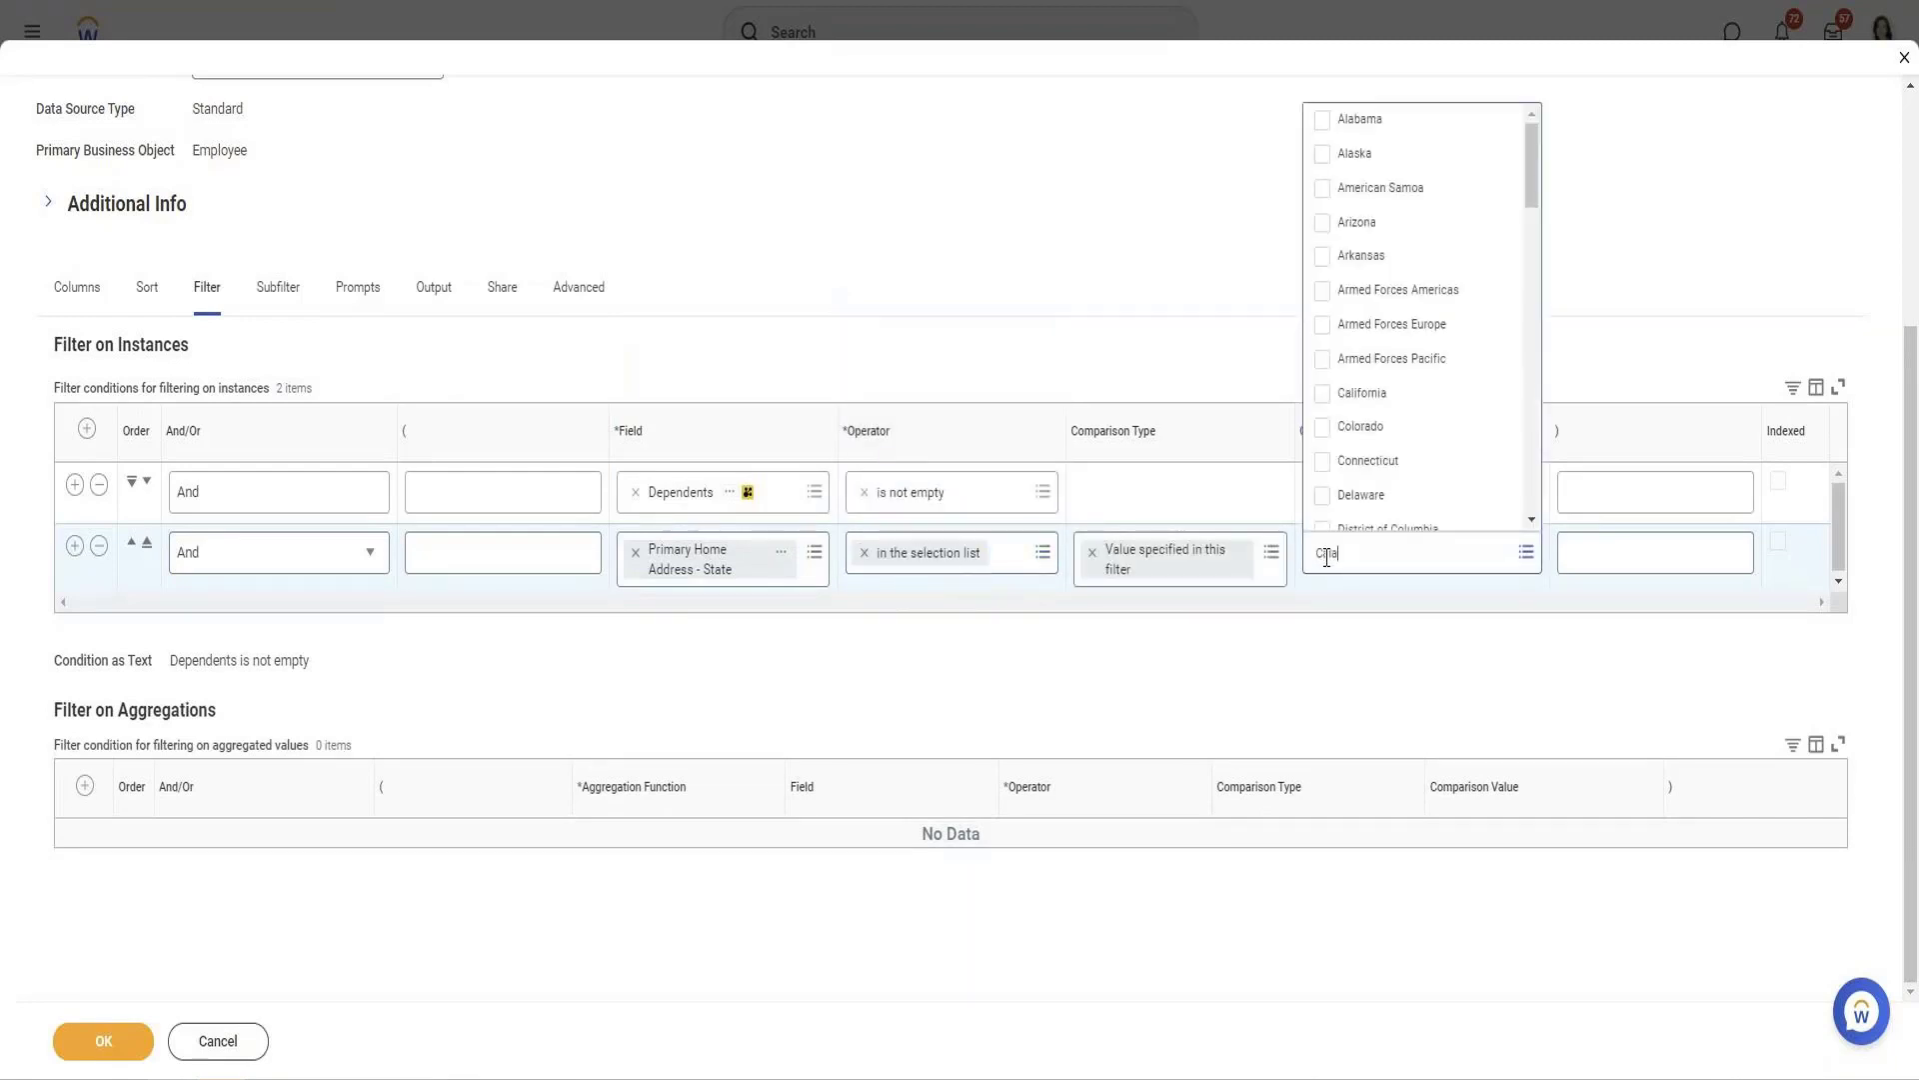
pyautogui.write('l')
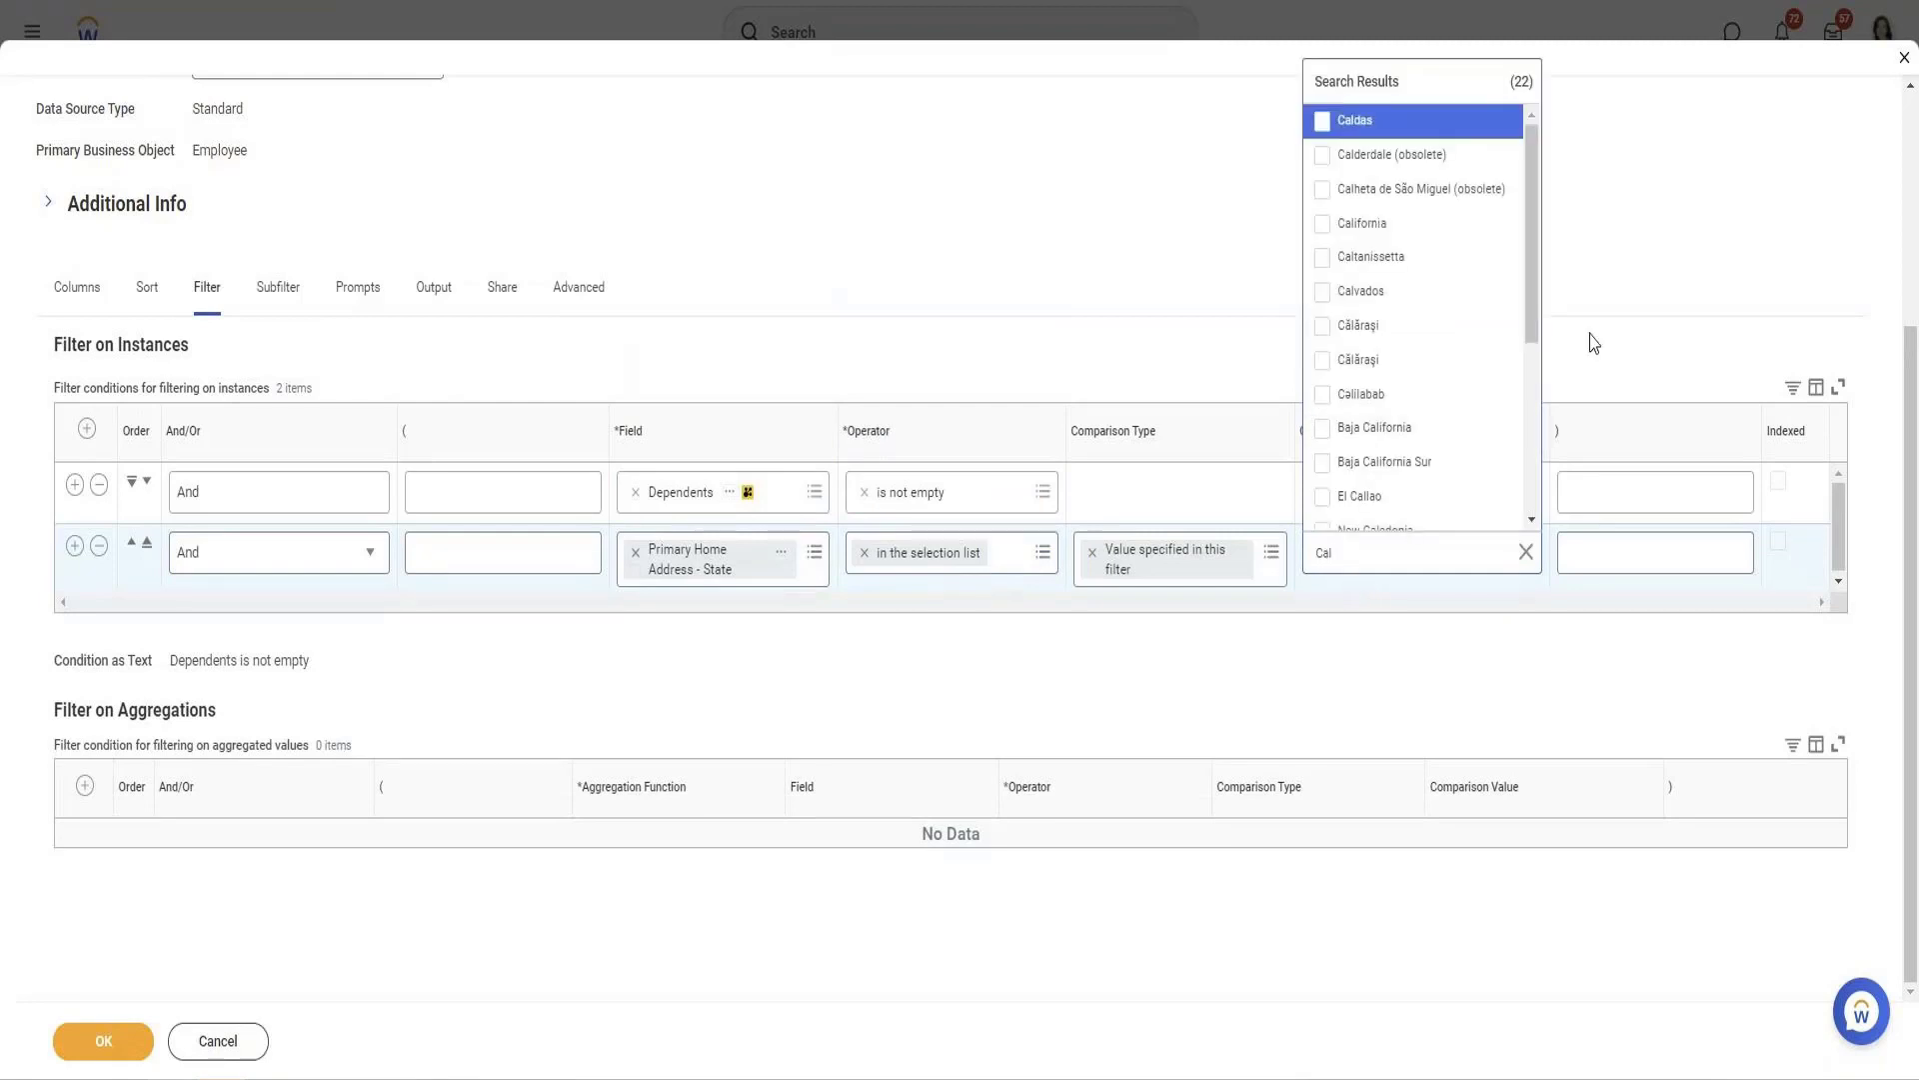
pyautogui.scroll(-2, 1530, 290)
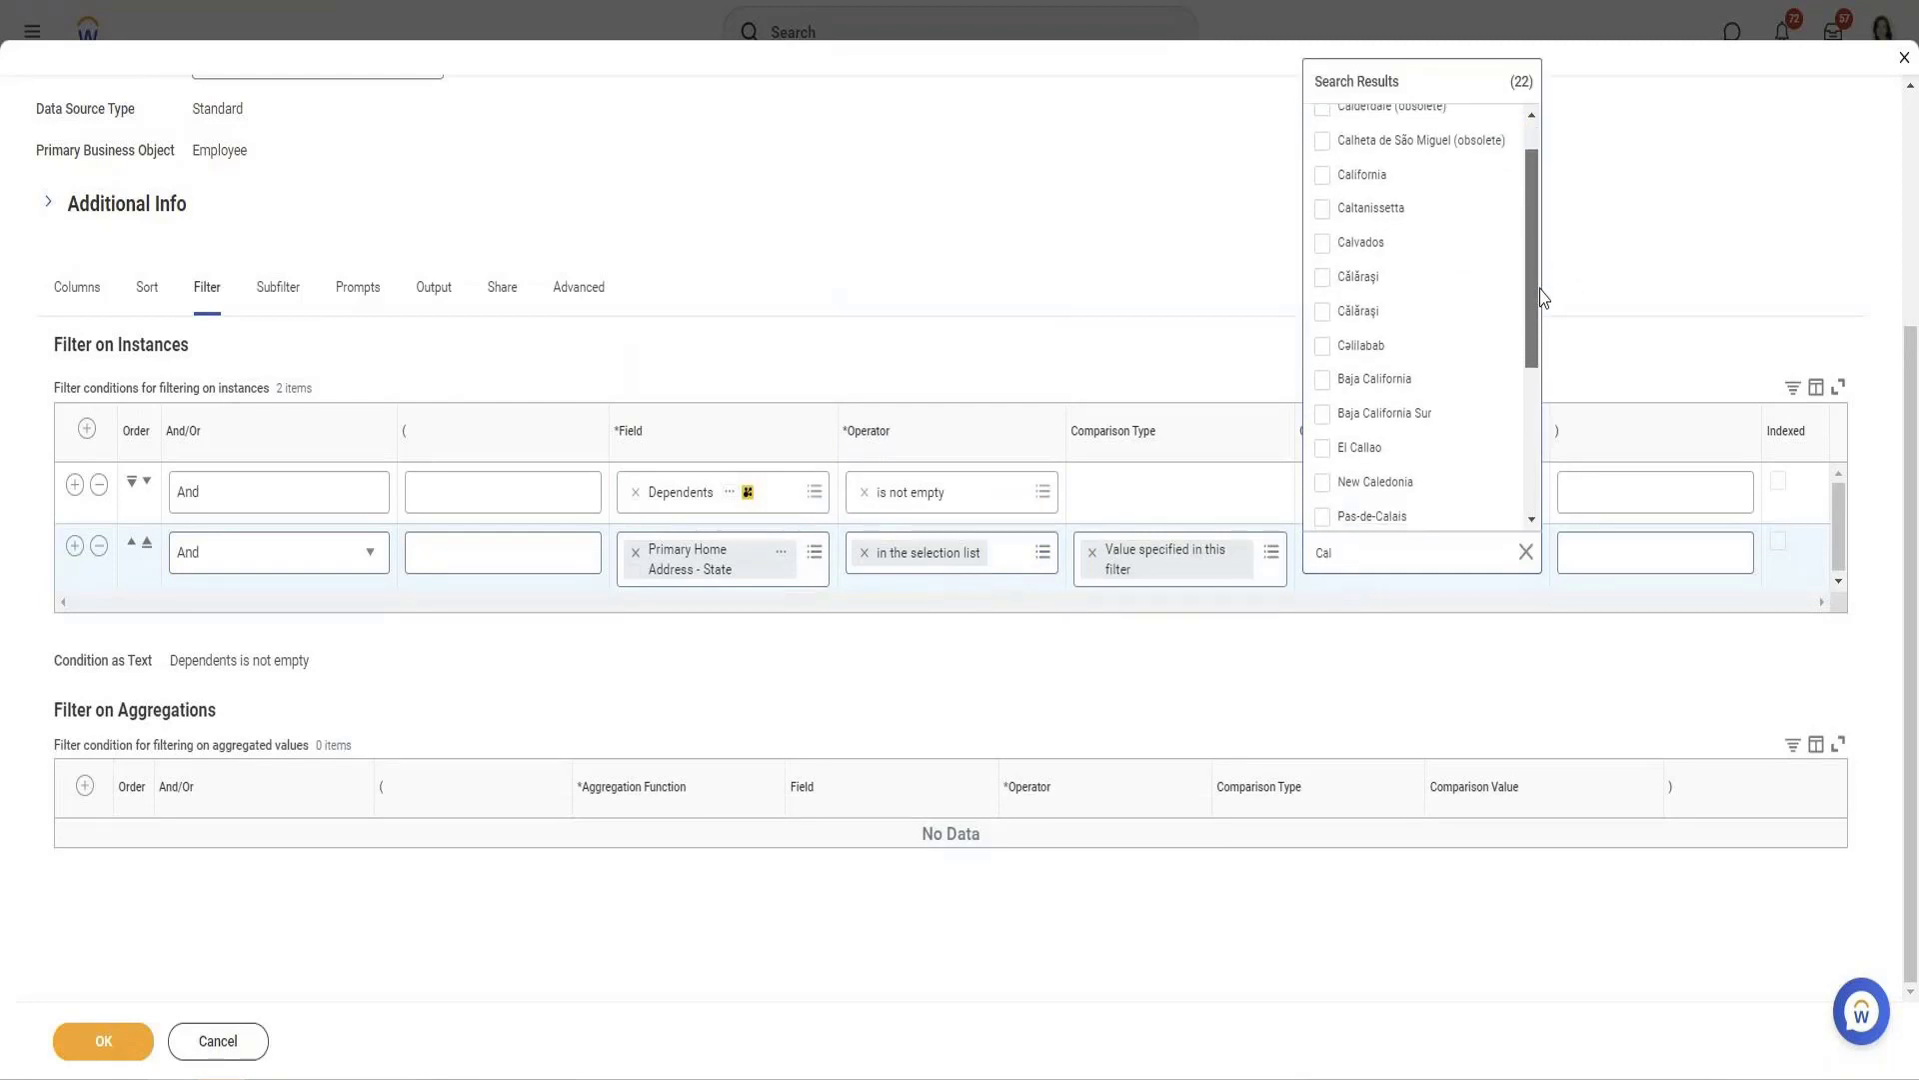
pyautogui.scroll(-4, 1462, 503)
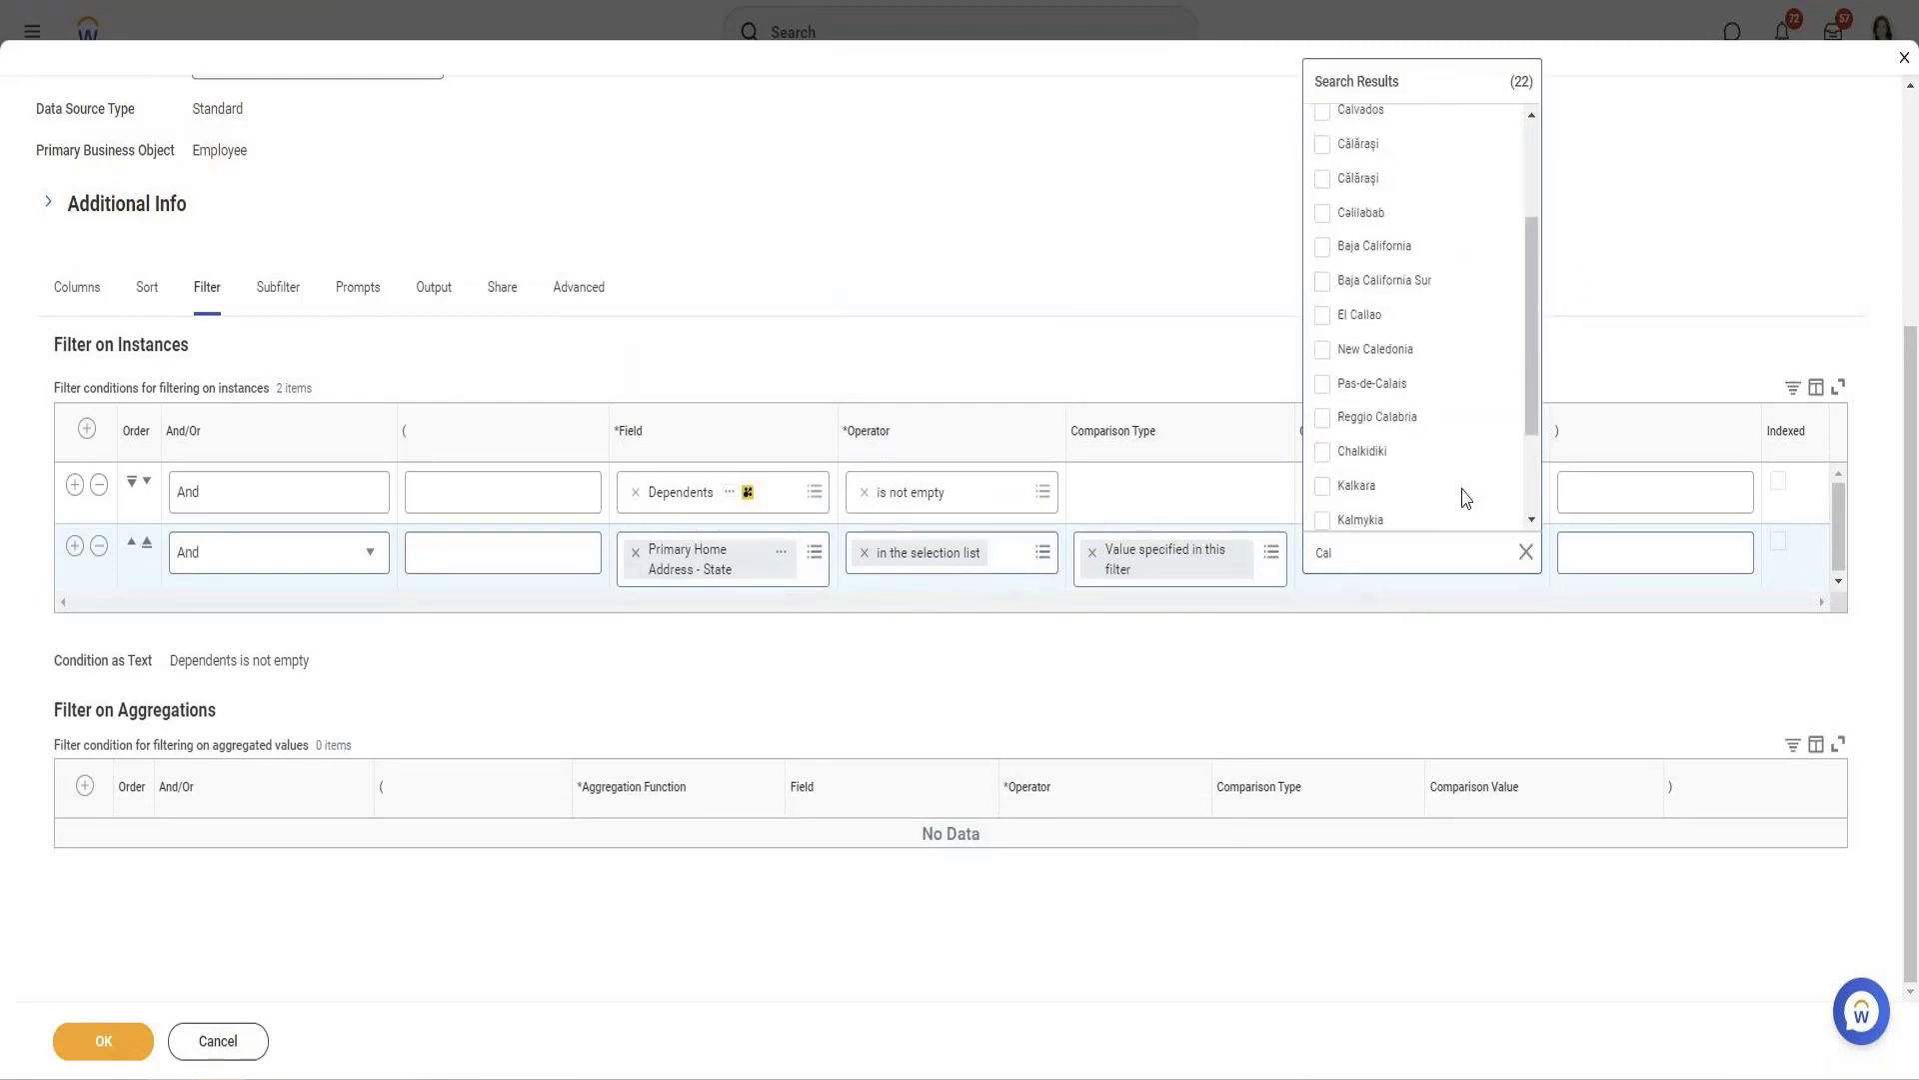
pyautogui.scroll(4, 1464, 496)
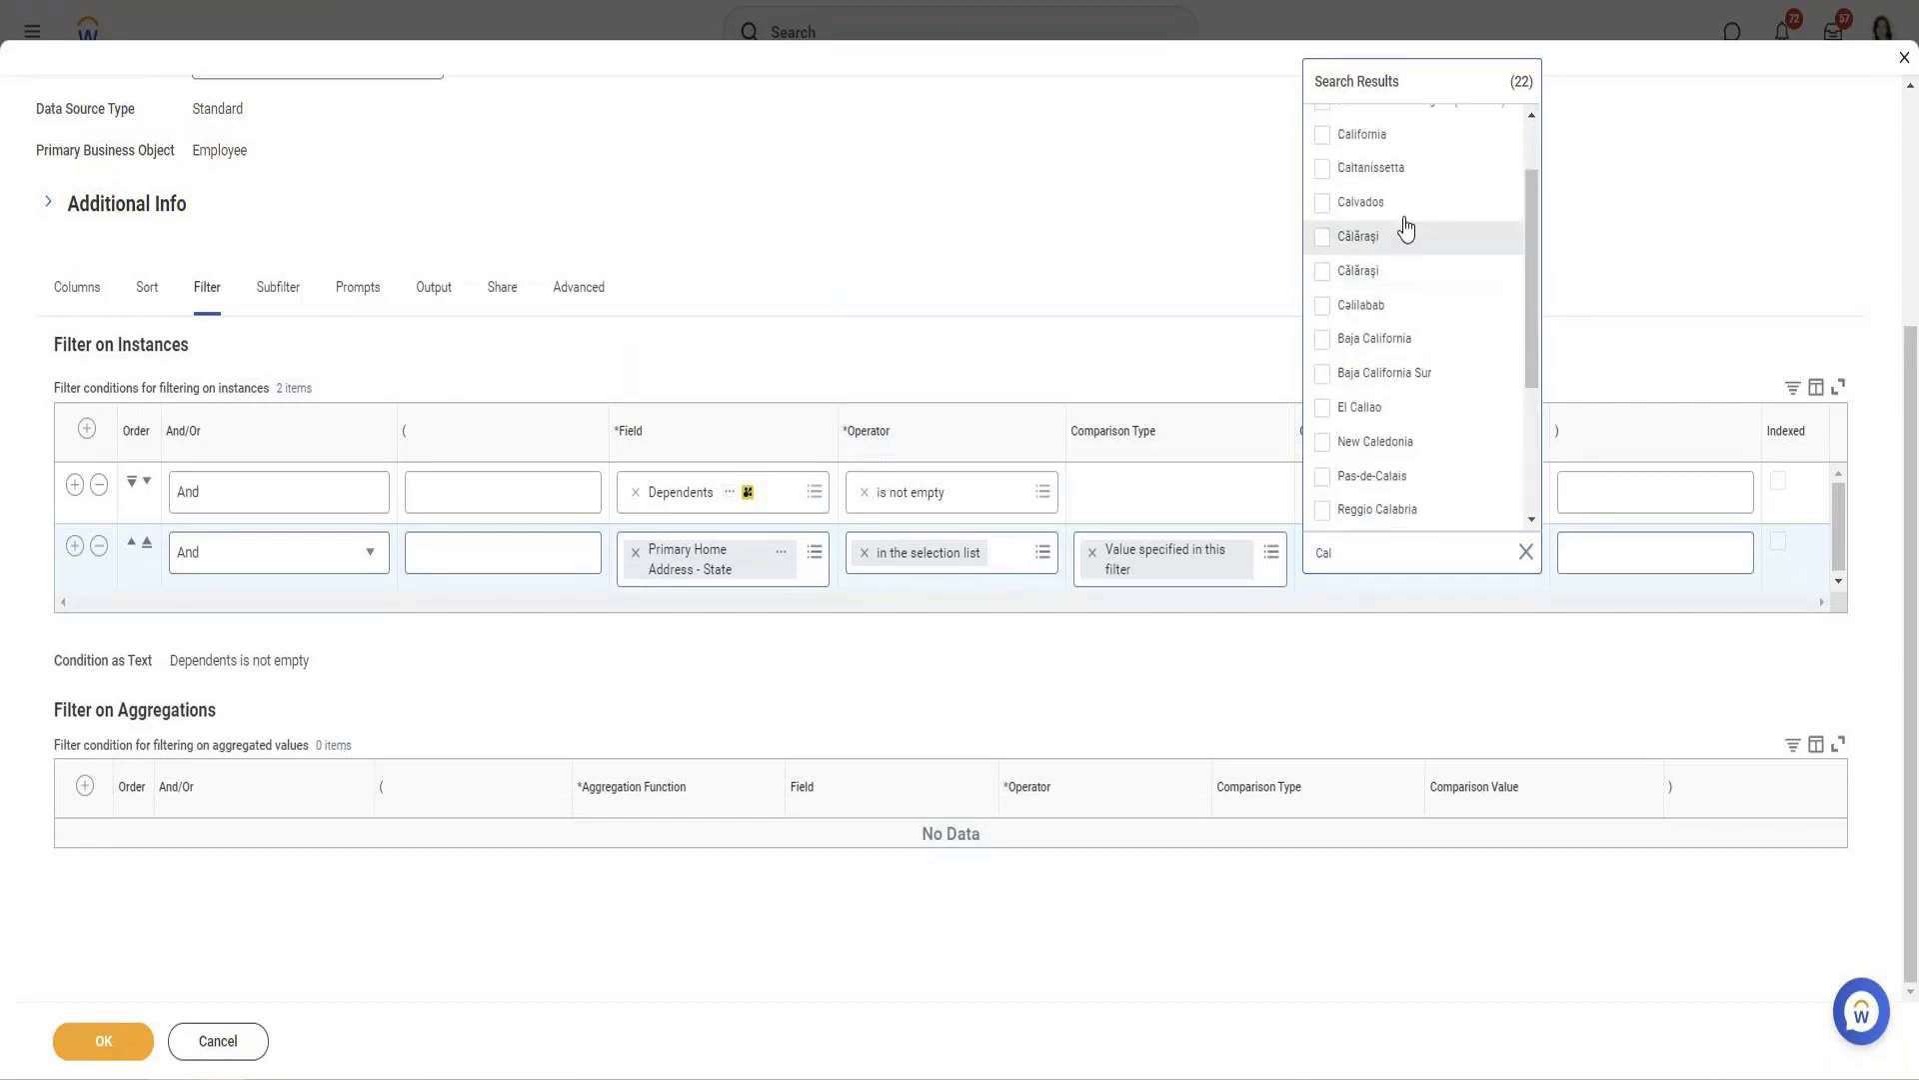
pyautogui.click(1368, 140)
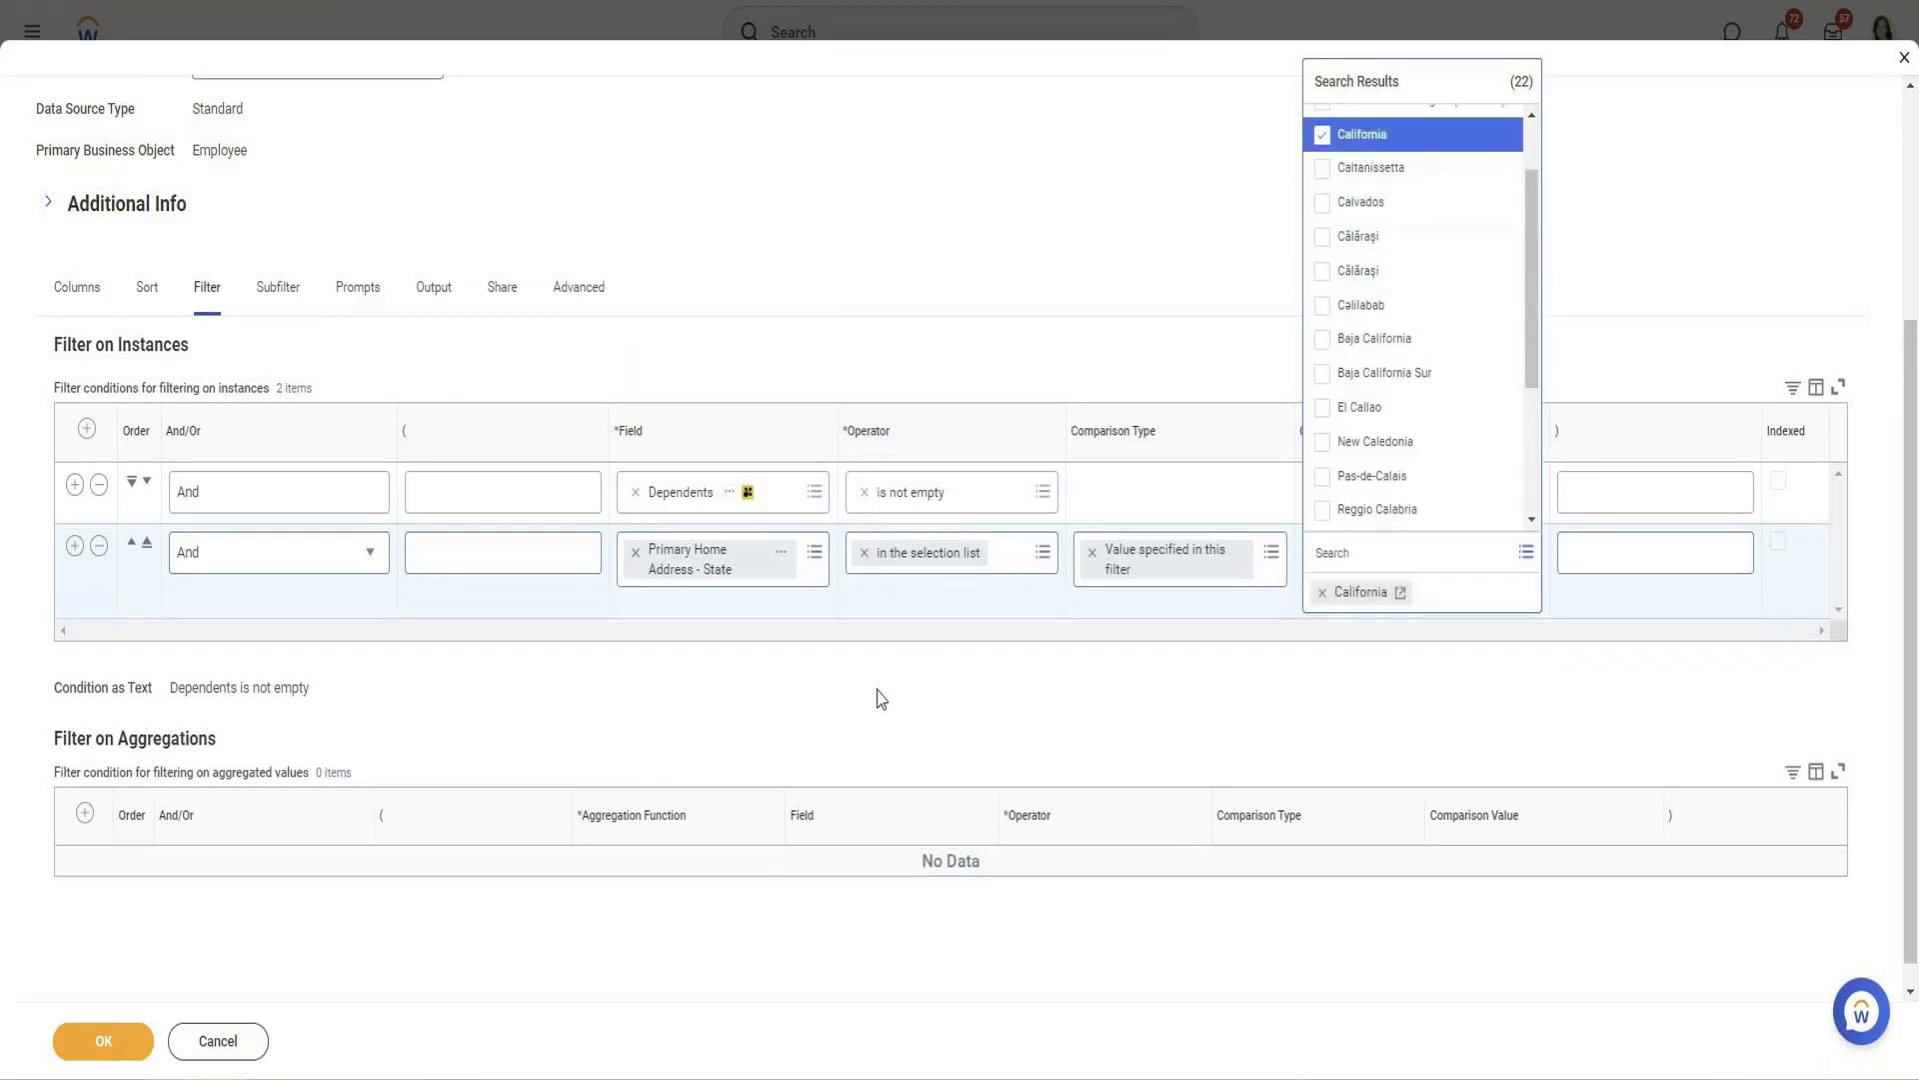
pyautogui.click(710, 730)
# Save and run the report, and check the home states of the listed employees
pyautogui.click(112, 1041)
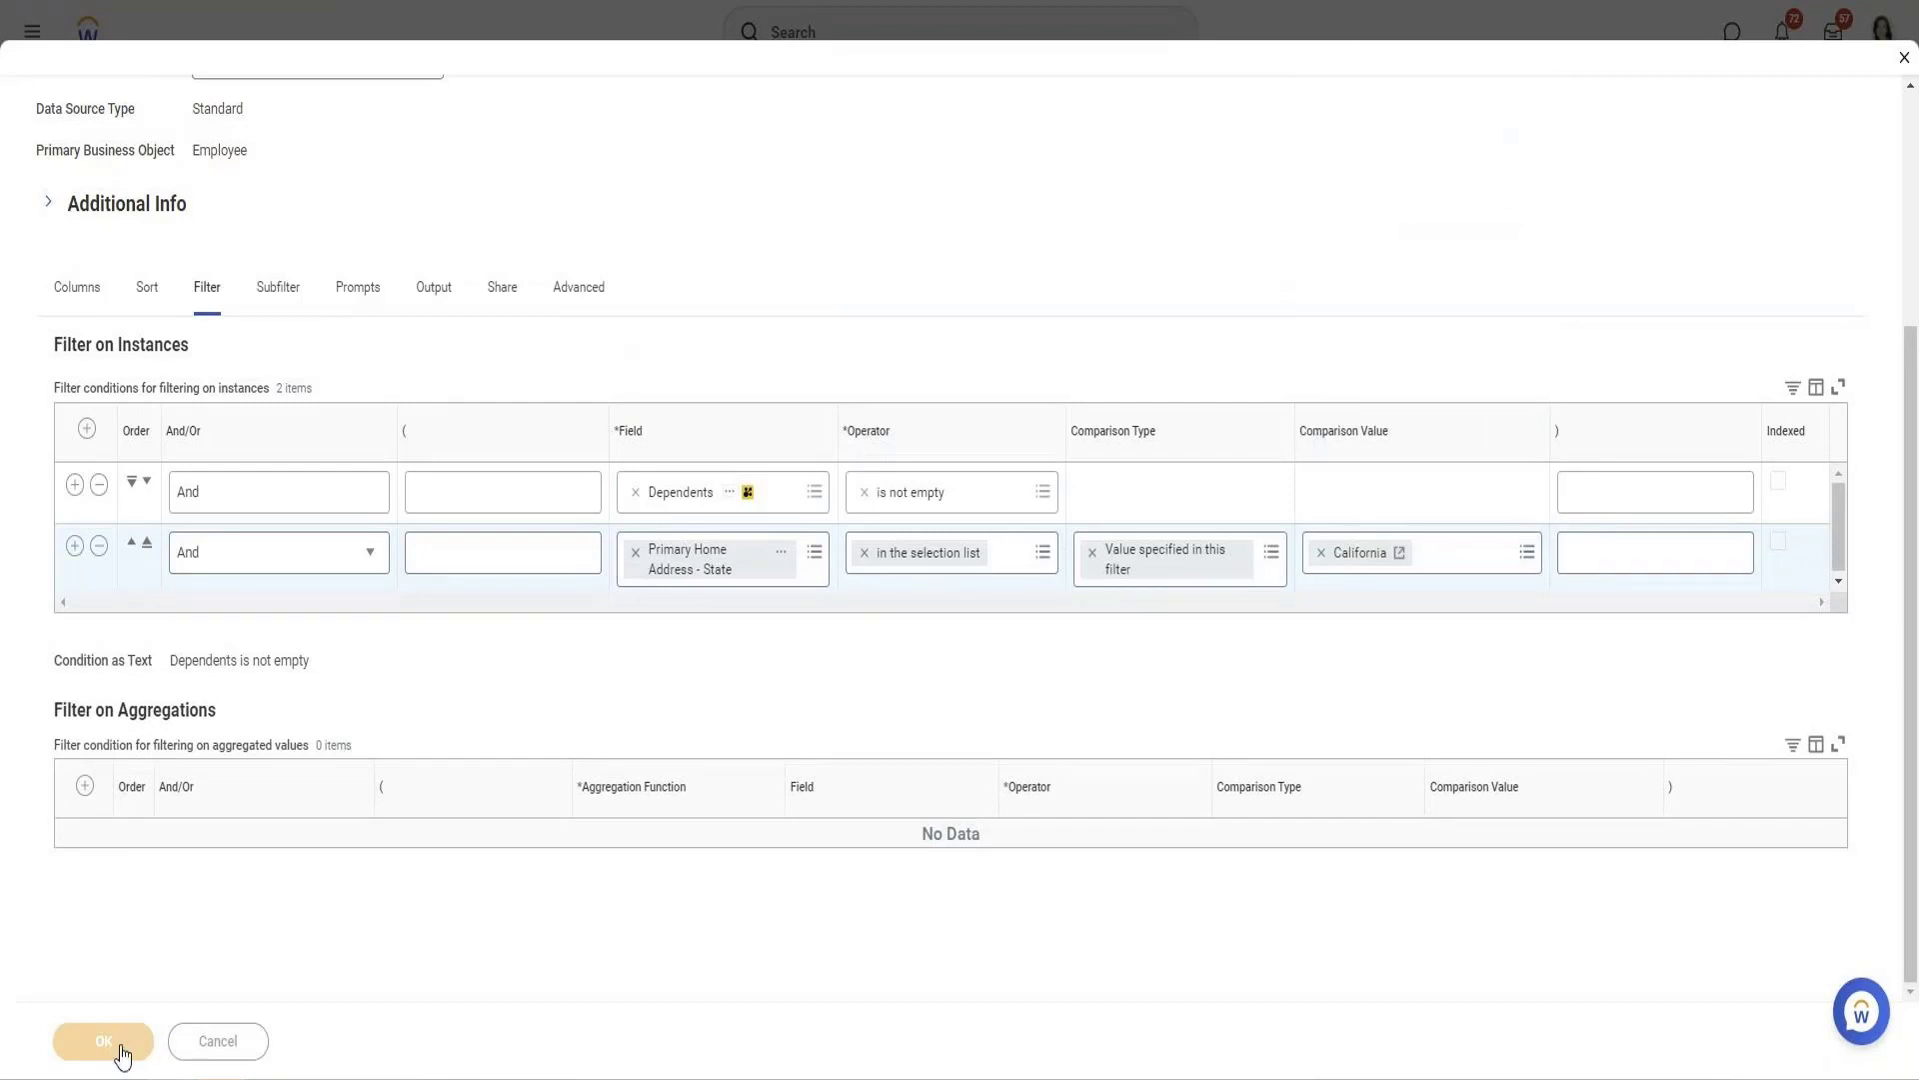
pyautogui.click(145, 1042)
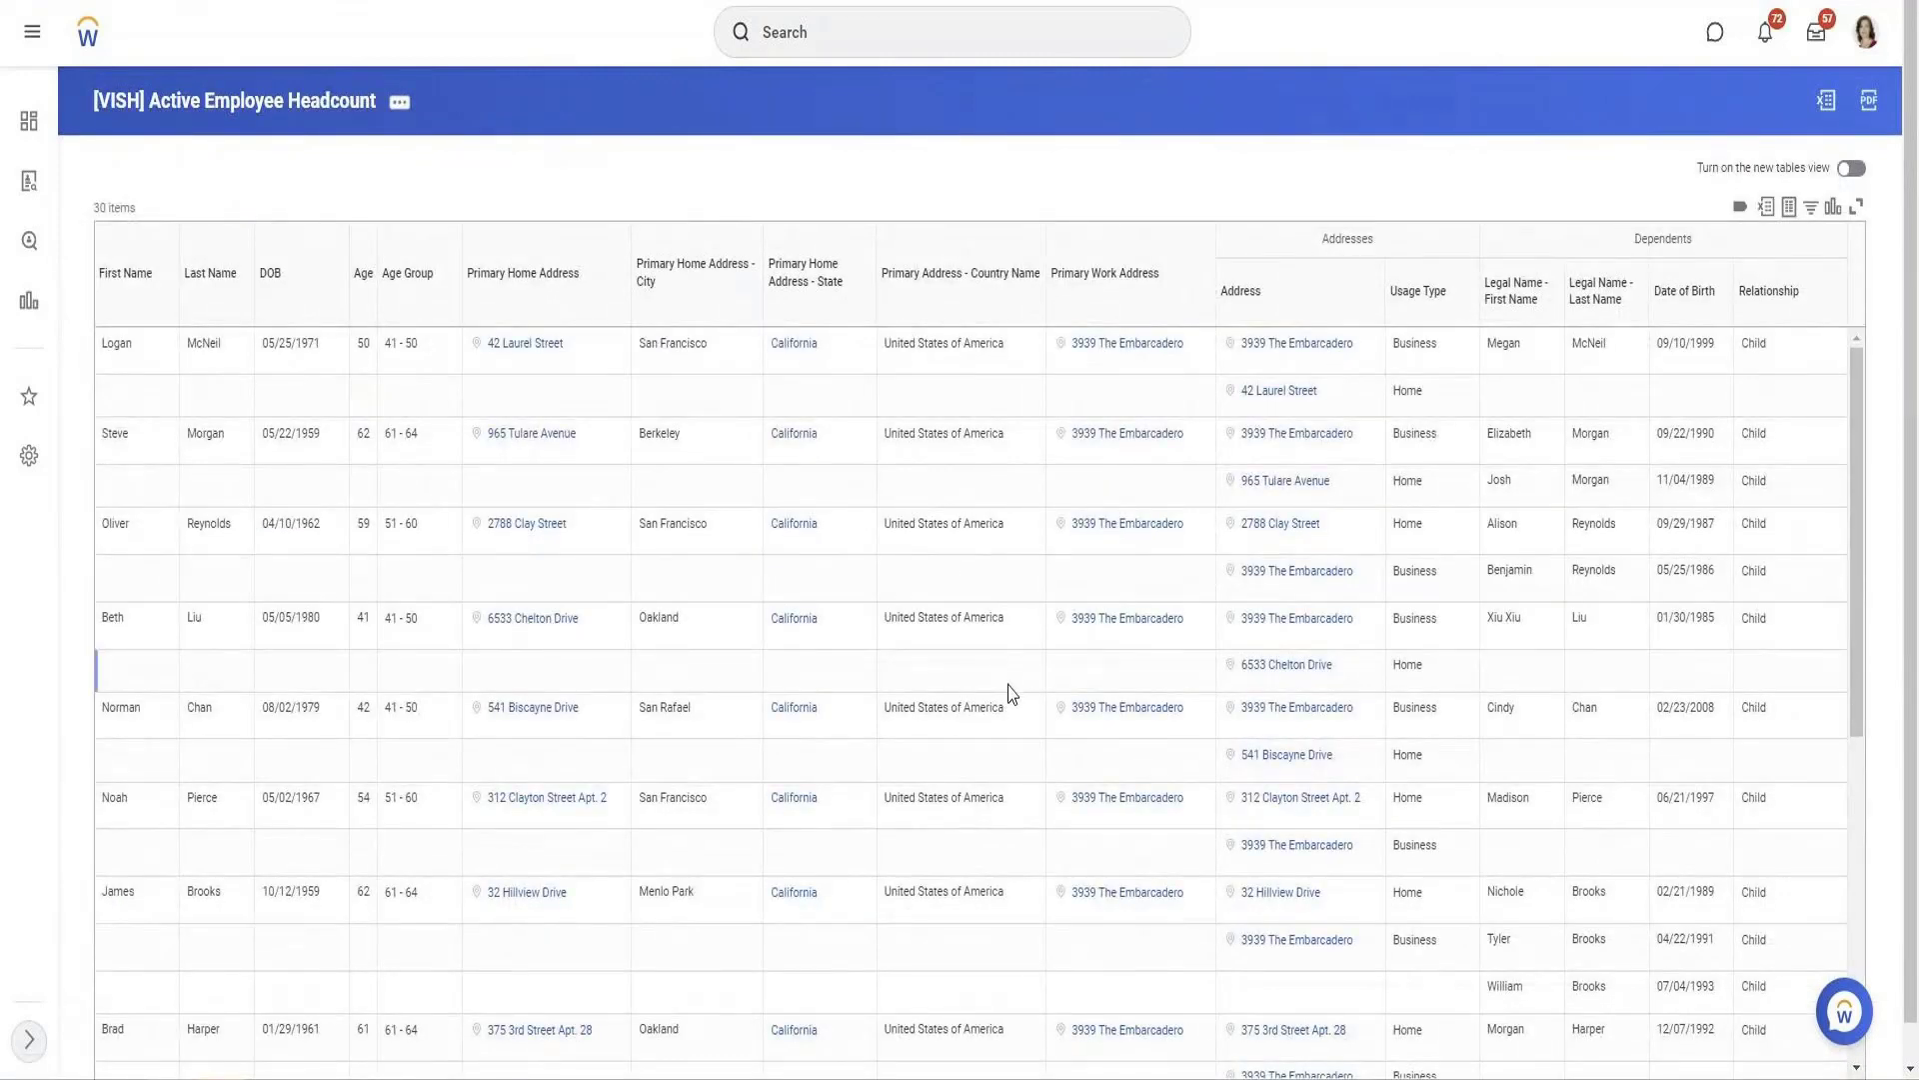
pyautogui.scroll(-1, 1013, 693)
pyautogui.scroll(-4, 1012, 692)
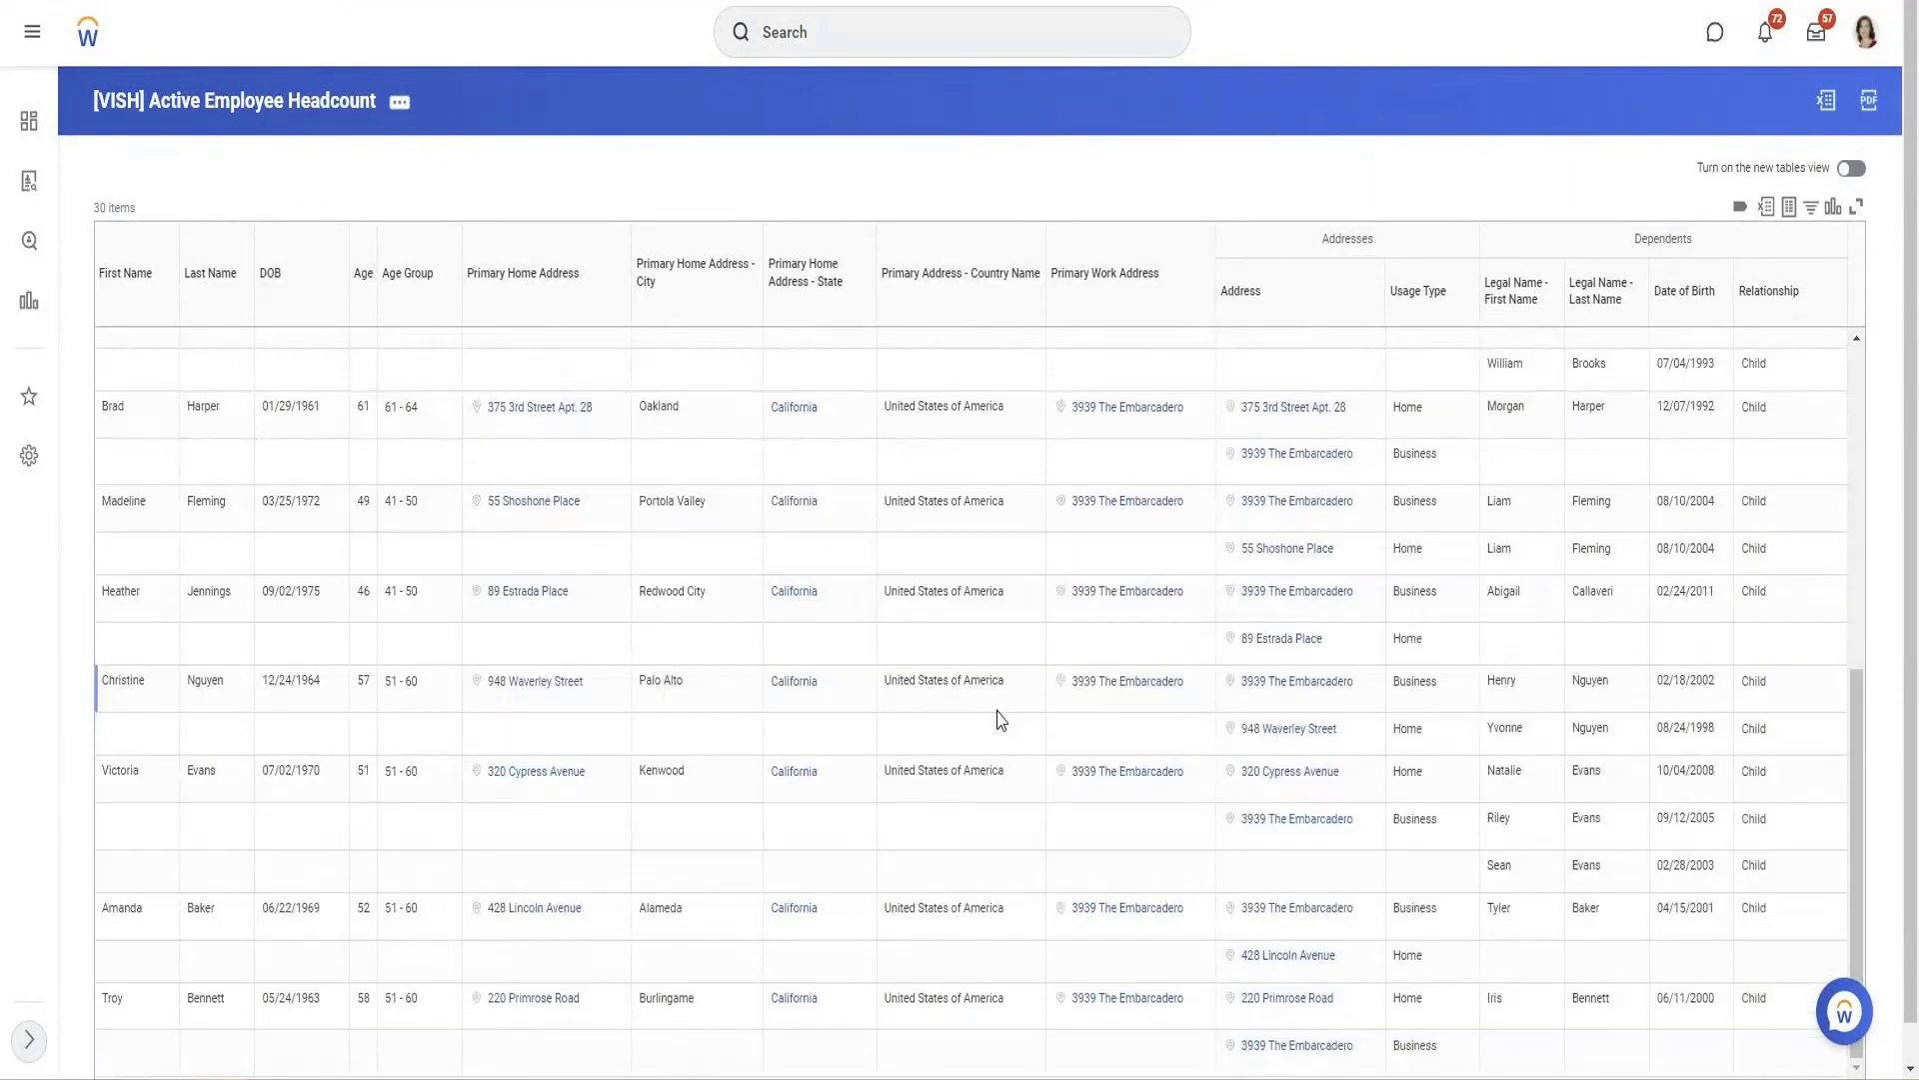
pyautogui.scroll(5, 999, 712)
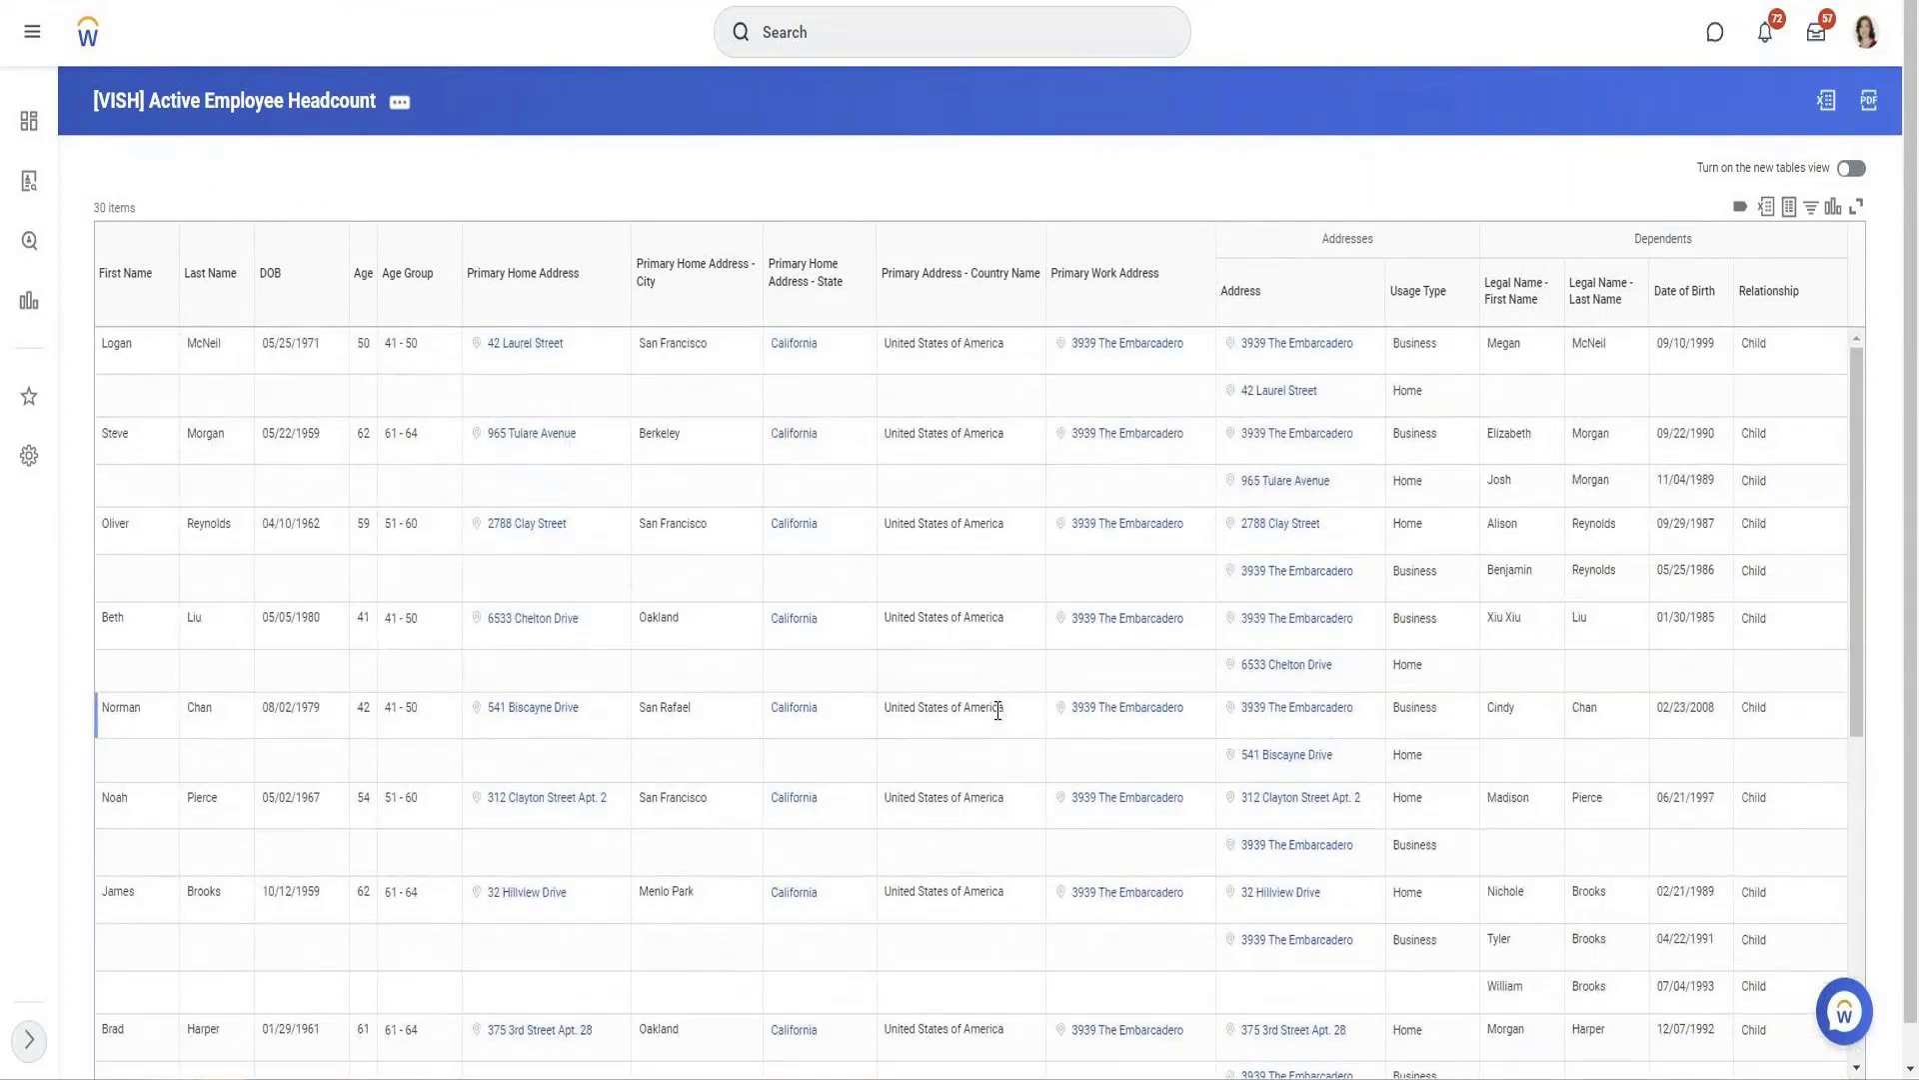